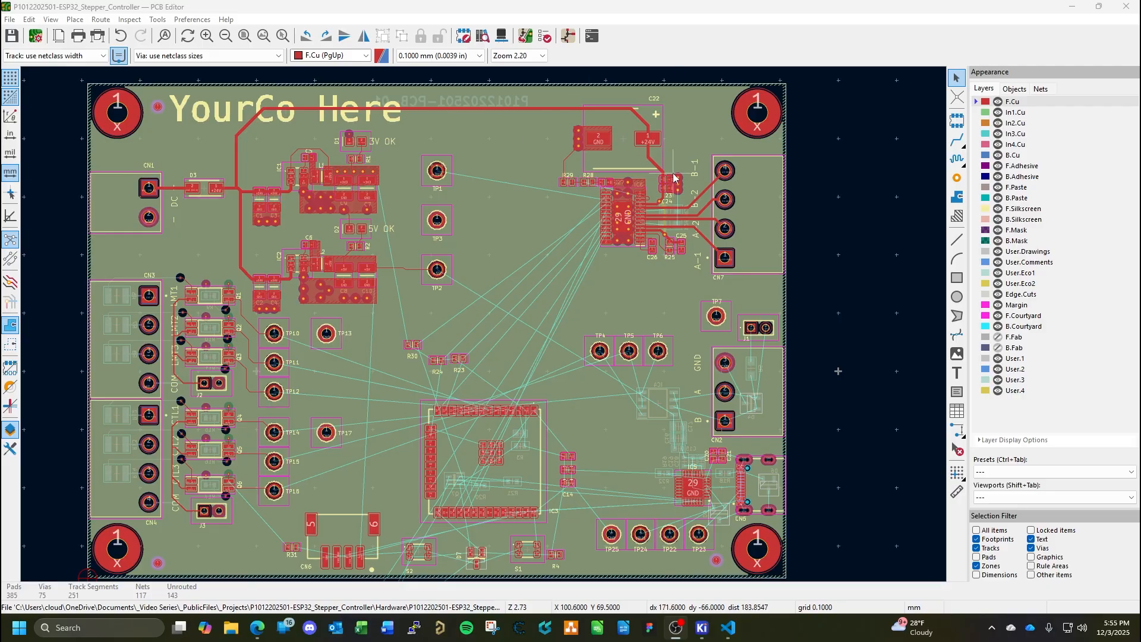
Delete the diagonal Net-(IC6-AOUT1) and Net-(IC6-BOUT1) track segments that run to pads 1 and 4 of CN7.
scroll(673, 177, up, 5)
scroll(487, 333, down, 2)
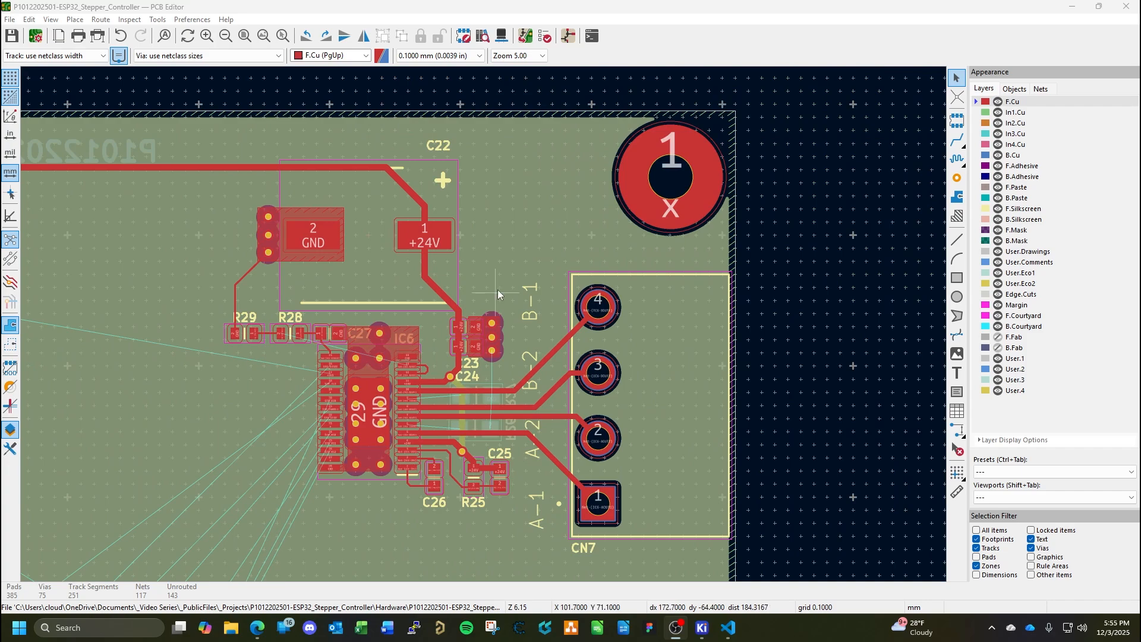
middle_drag(567, 249, 708, 128)
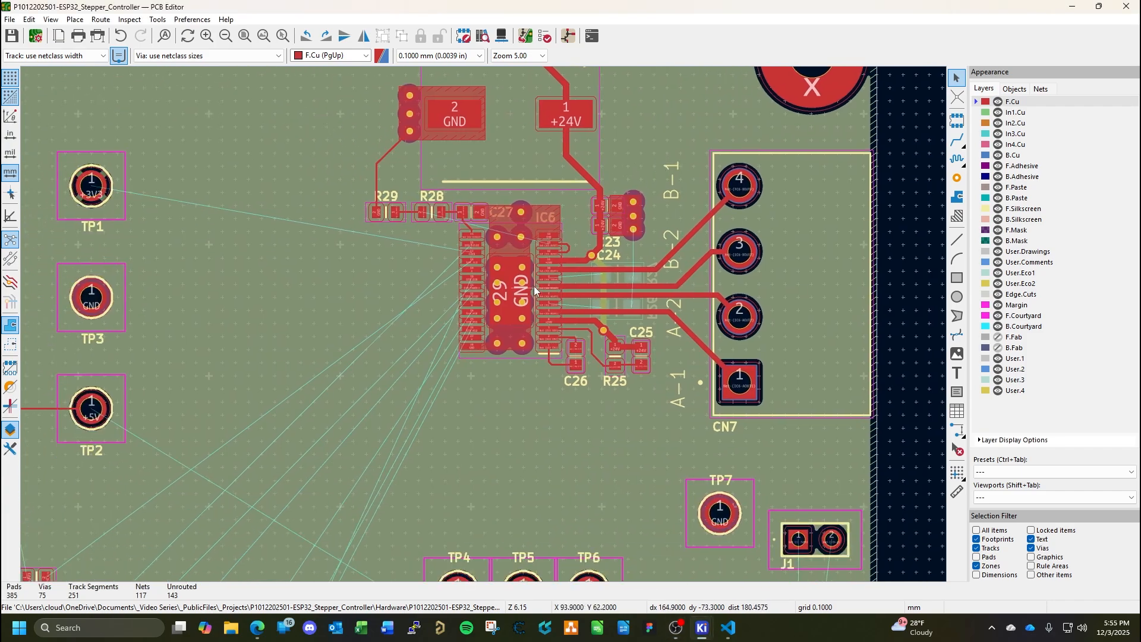
scroll(585, 268, up, 4)
middle_drag(674, 310, 634, 284)
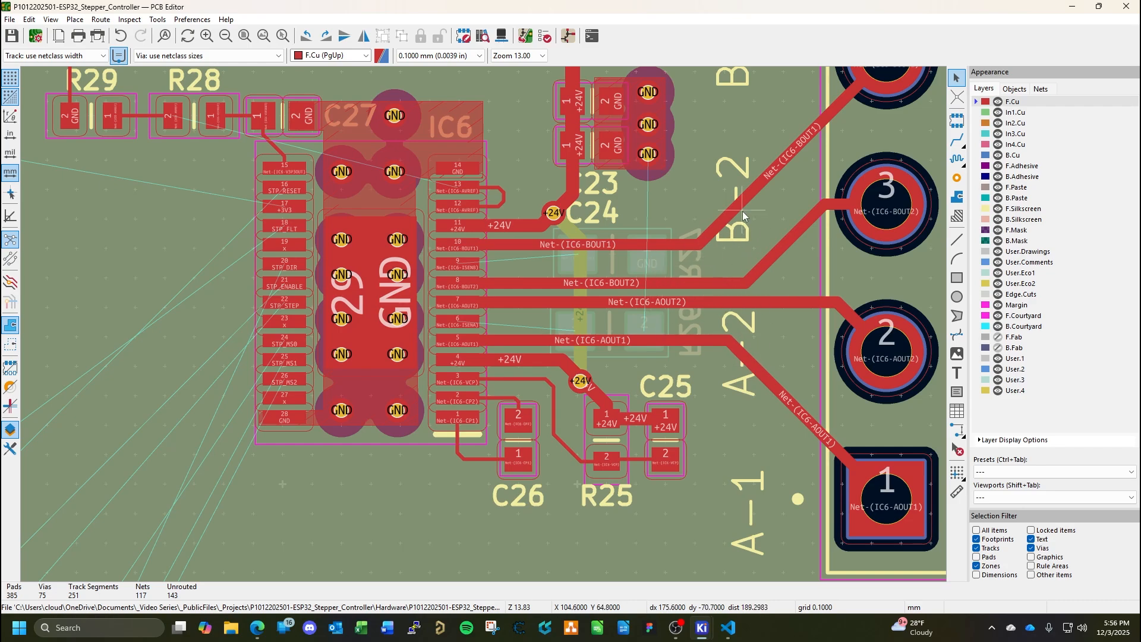
click(775, 392)
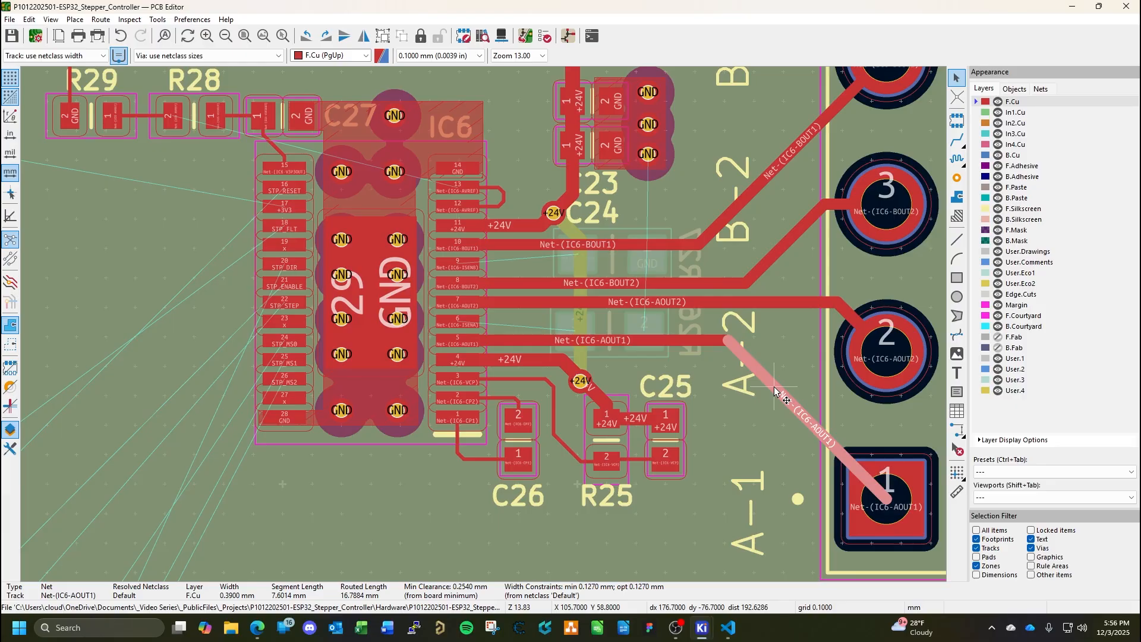
key(Delete)
scroll(774, 321, up, 3)
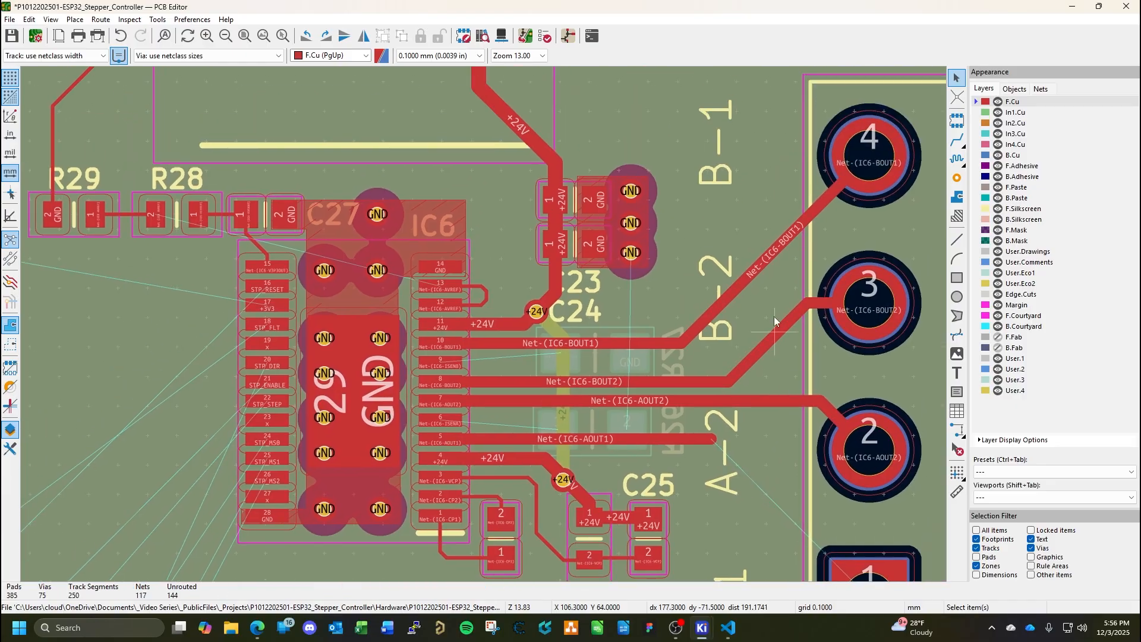
click(757, 269)
key(Delete)
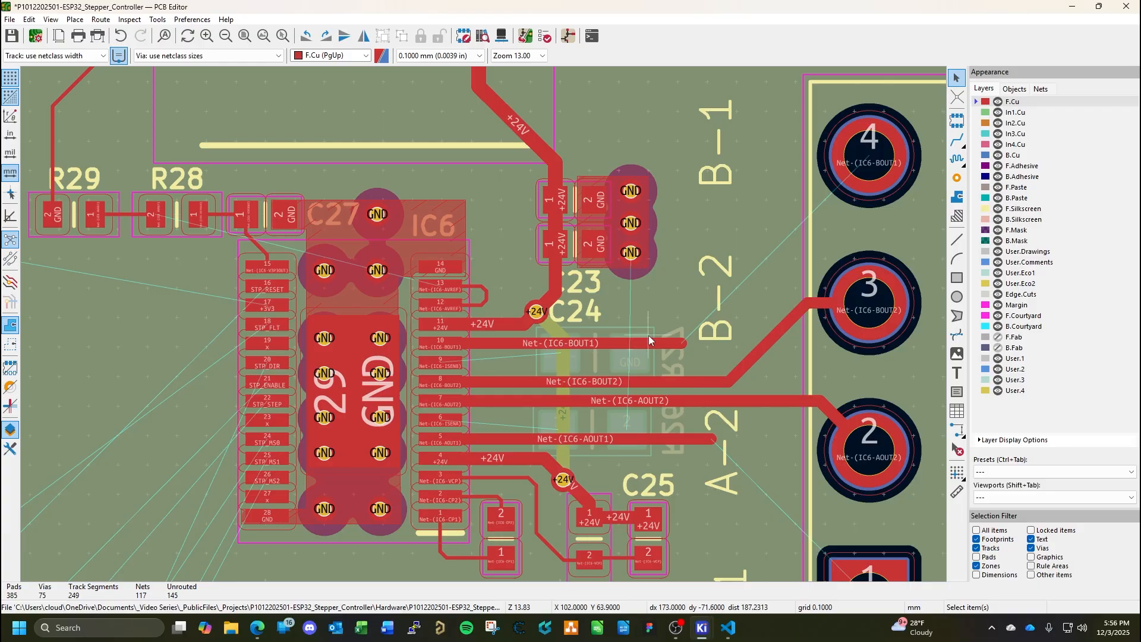
click(671, 344)
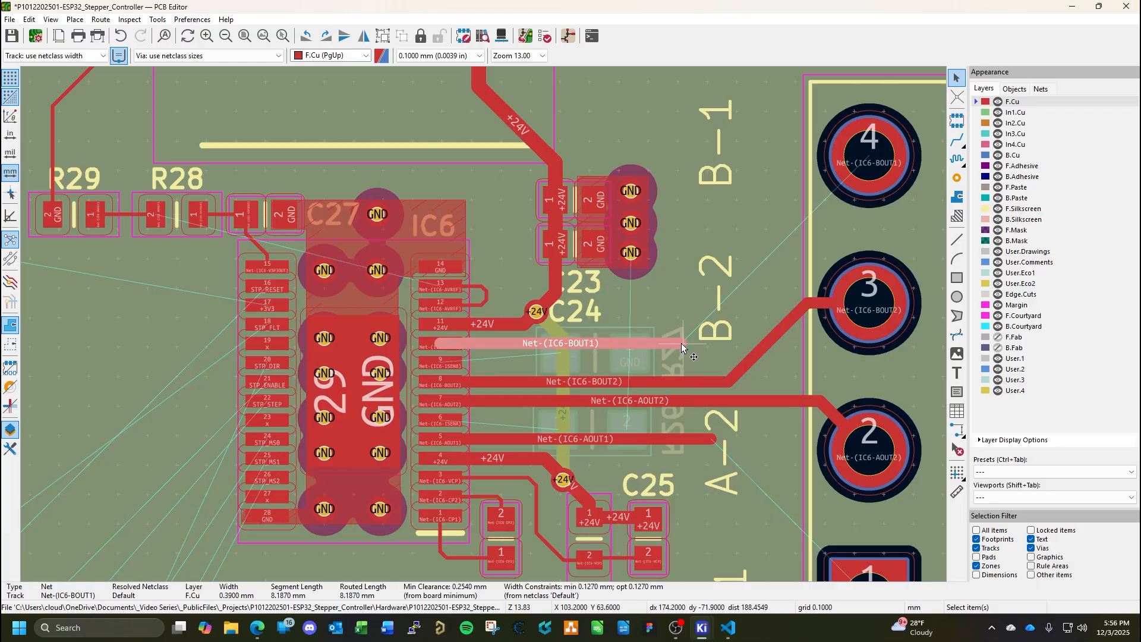
drag(681, 343, 575, 344)
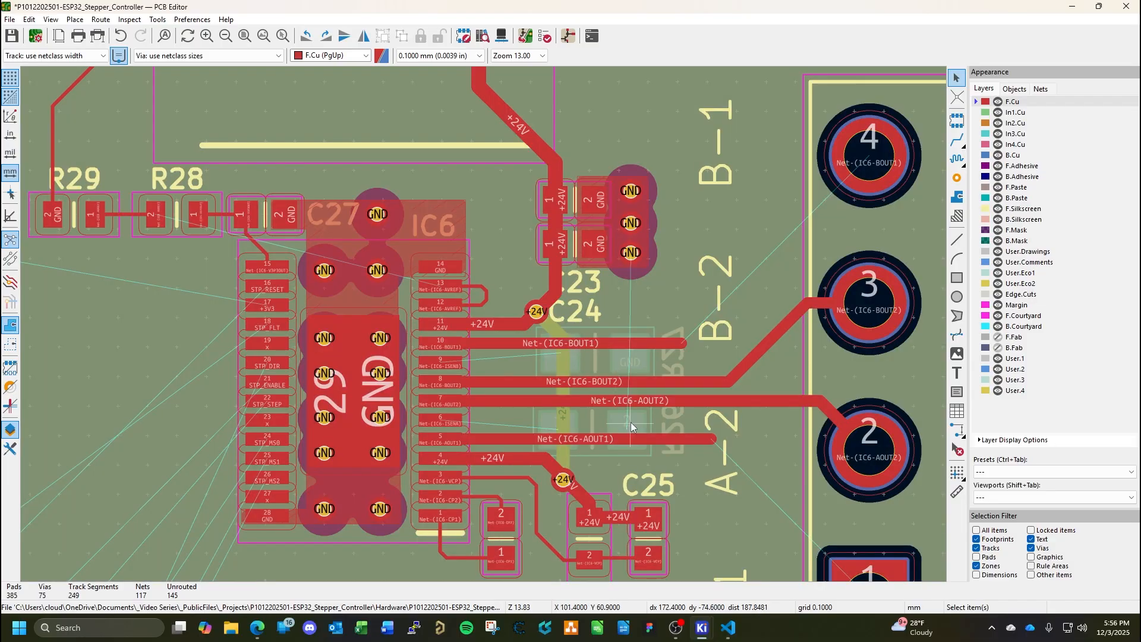
click(652, 441)
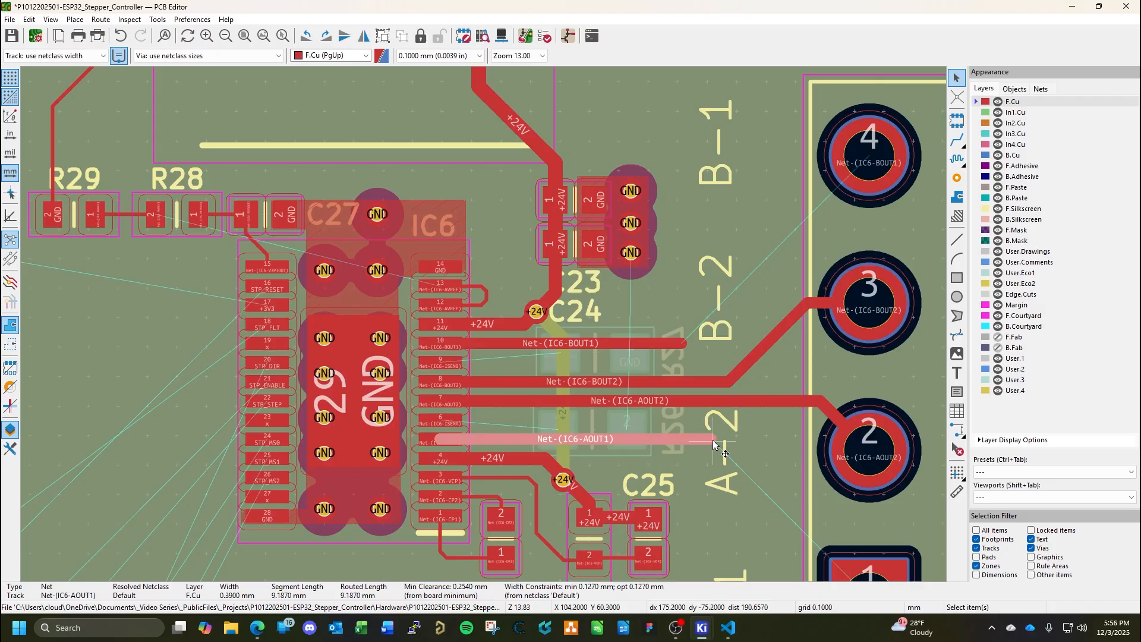
drag(713, 444, 607, 443)
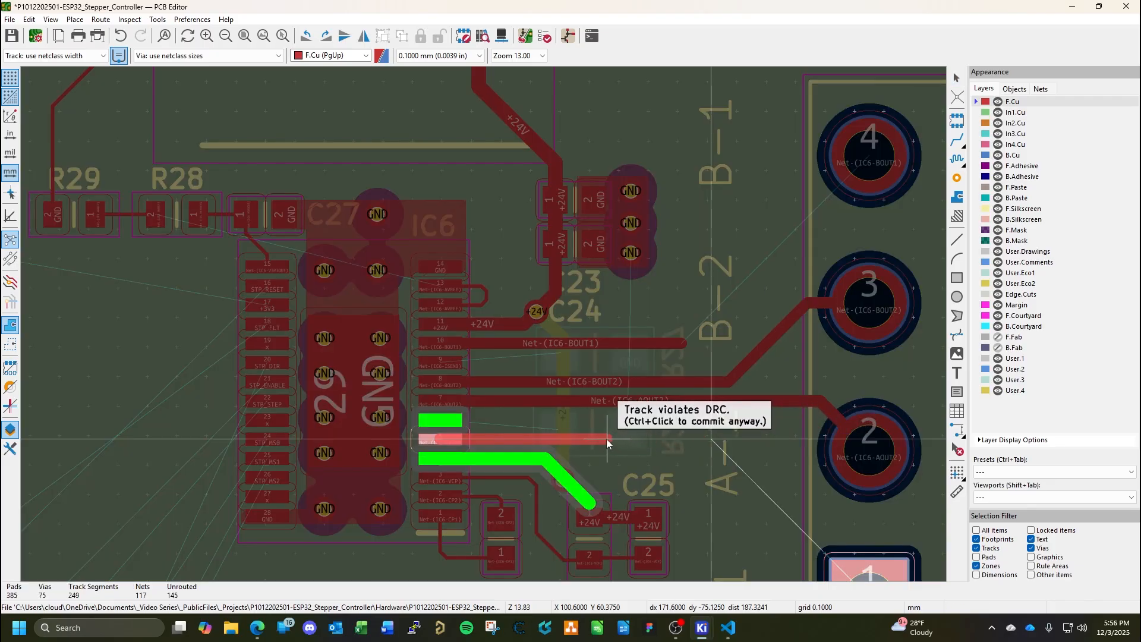
key(Escape)
Set the width of the horizontal +24V track segment leaving IC6 pin 4 to 0.4 mm.
scroll(484, 325, up, 4)
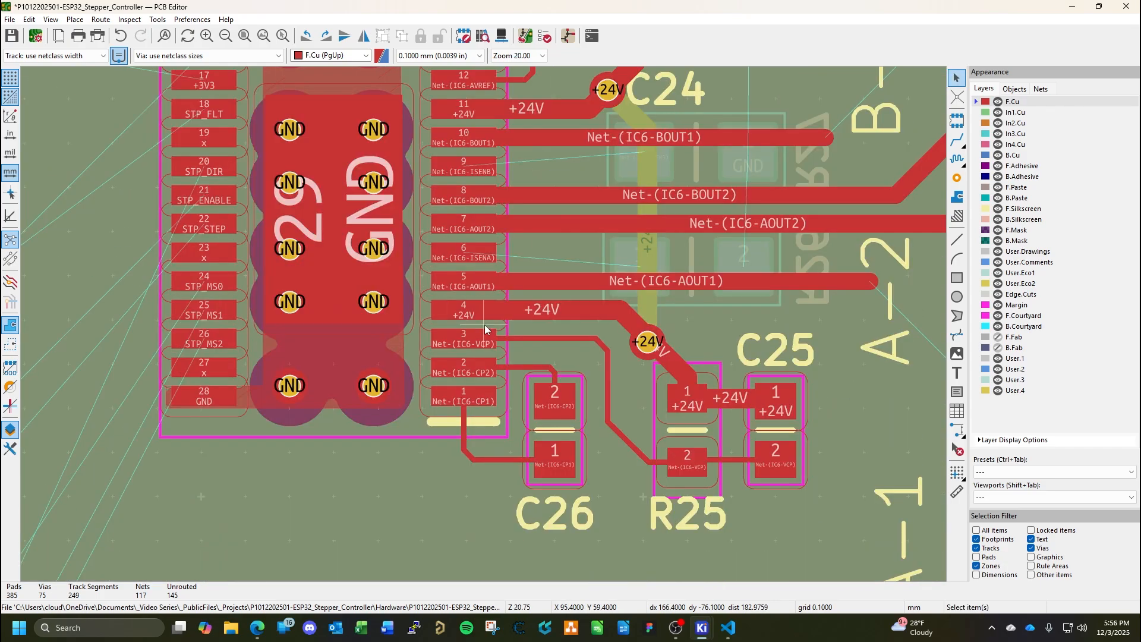
click(533, 308)
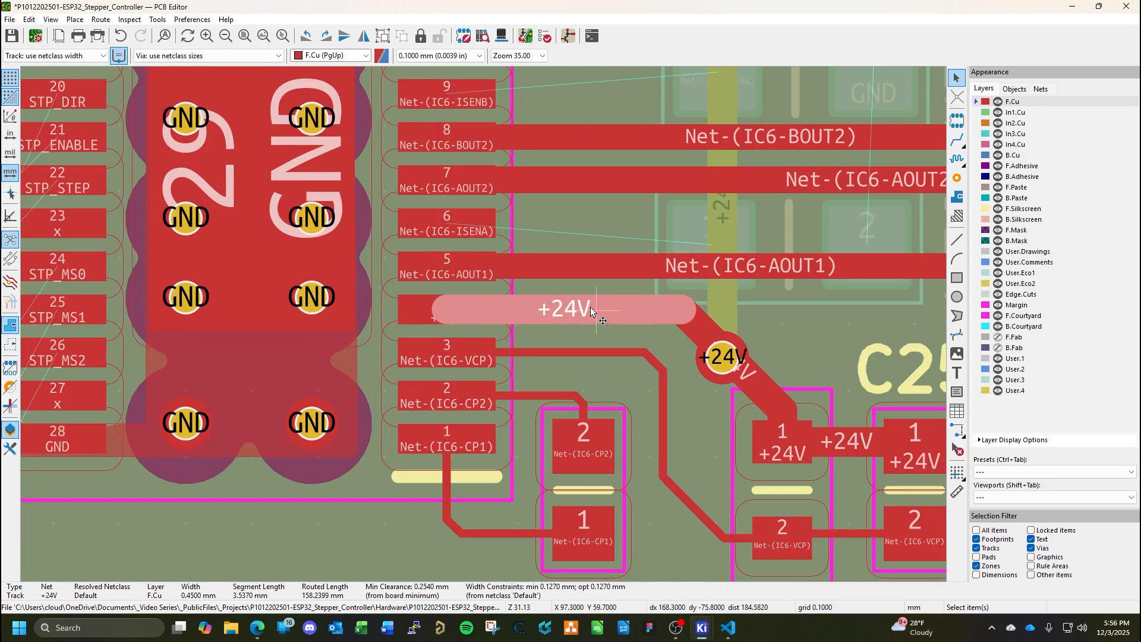
double_click(561, 270)
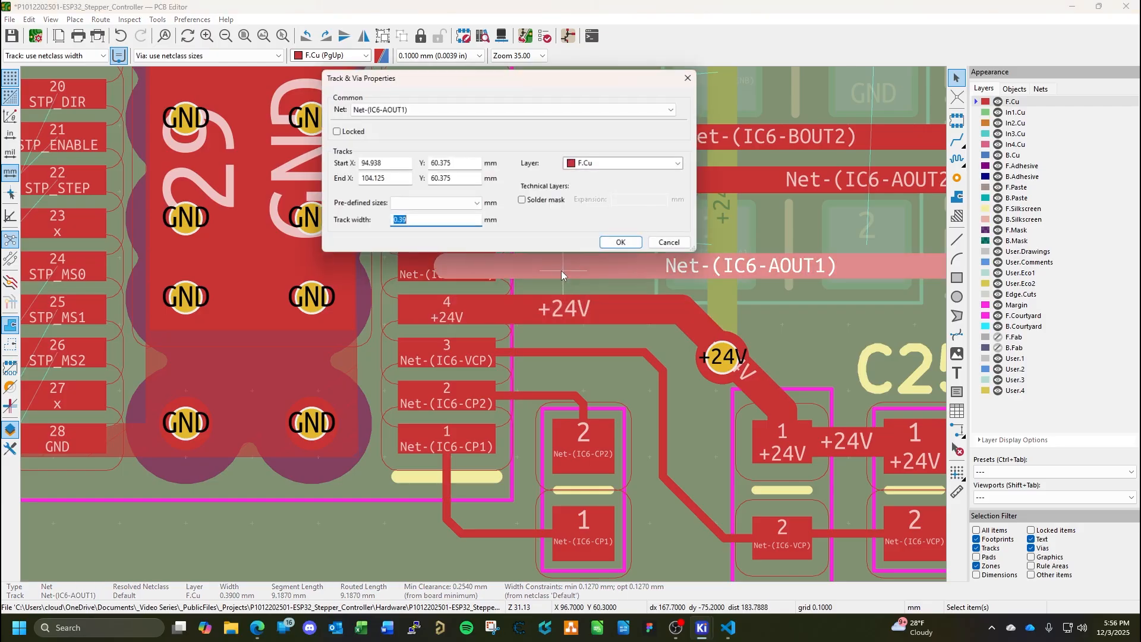
key(Escape)
double_click(551, 308)
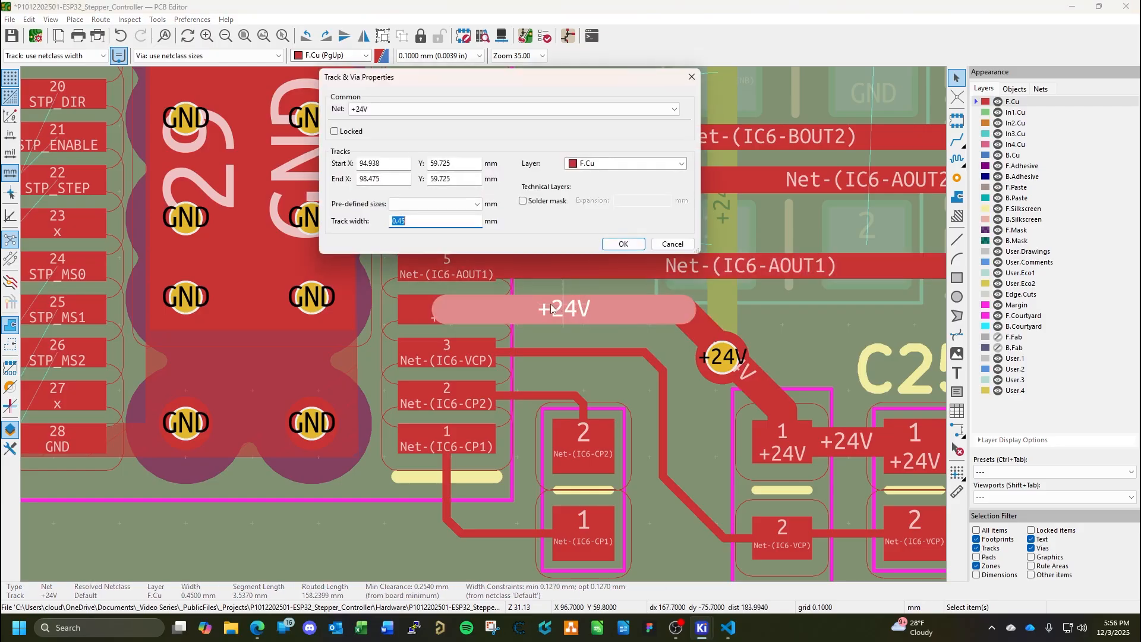
text(0.4)
key(Return)
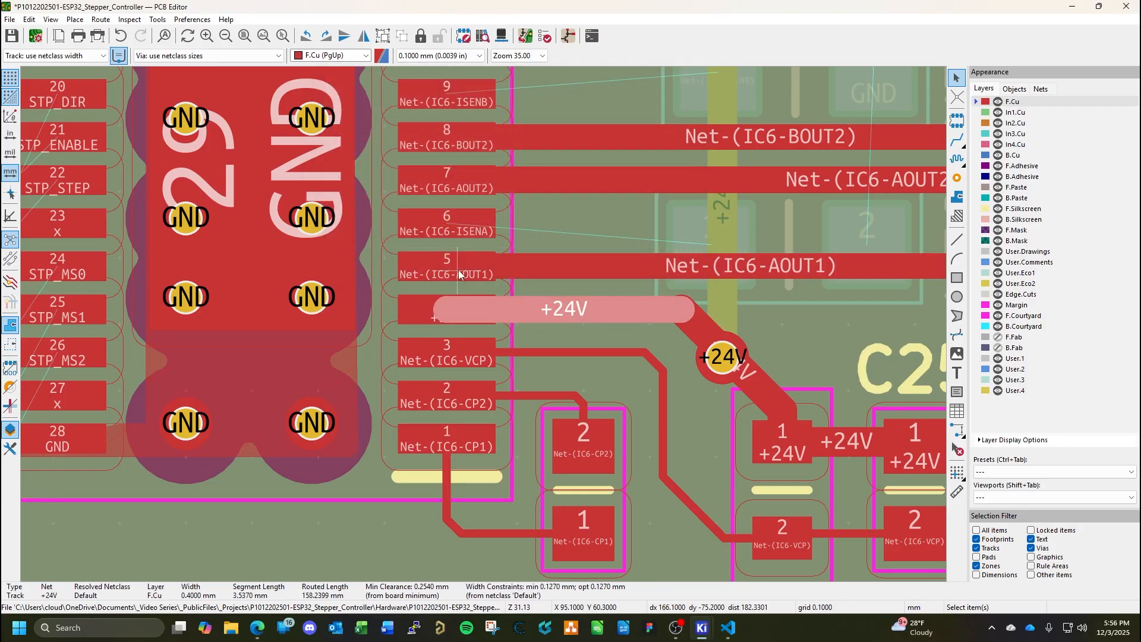
Set the diagonal +24V segment and the short +24V segment at R25 pad 1 to 0.4 mm wide, and save the board.
double_click(696, 330)
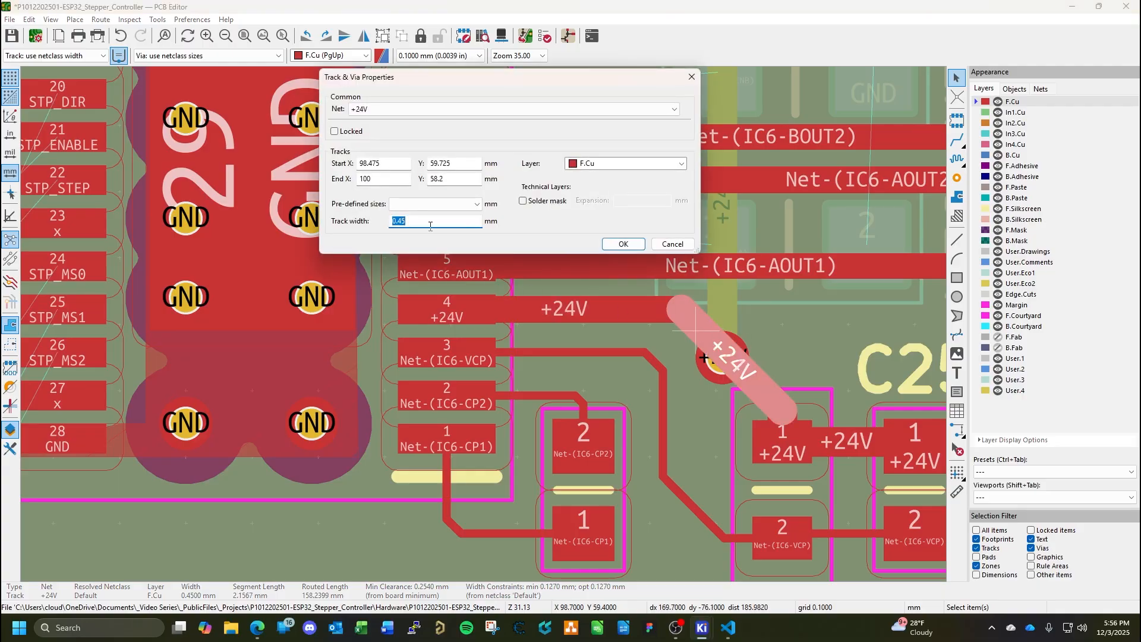
text(0.4)
key(Return)
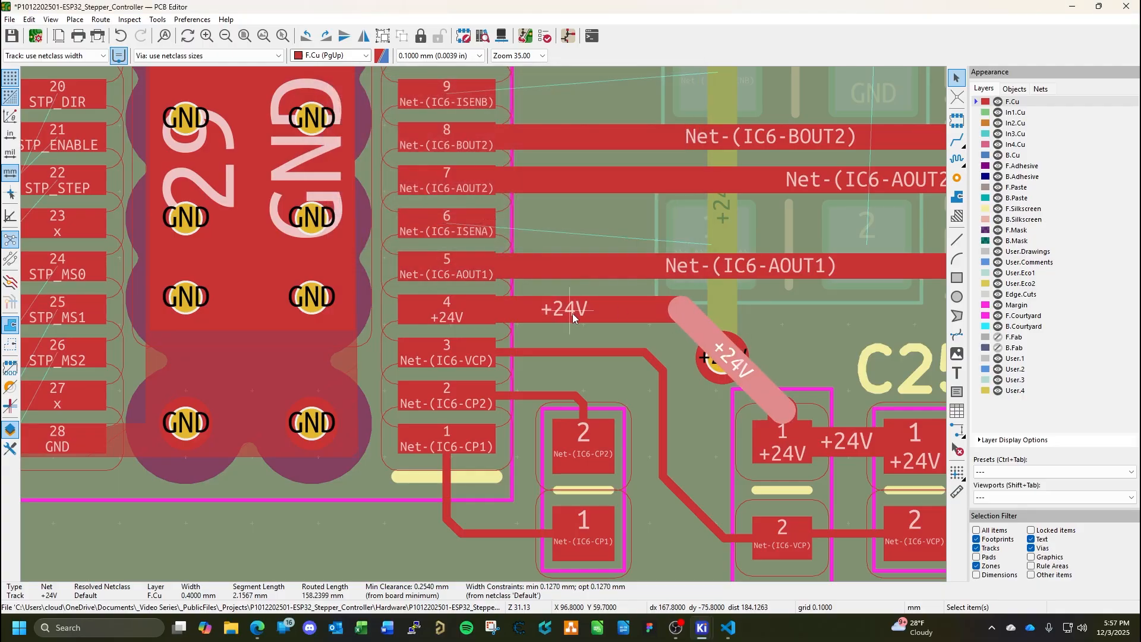
double_click(768, 415)
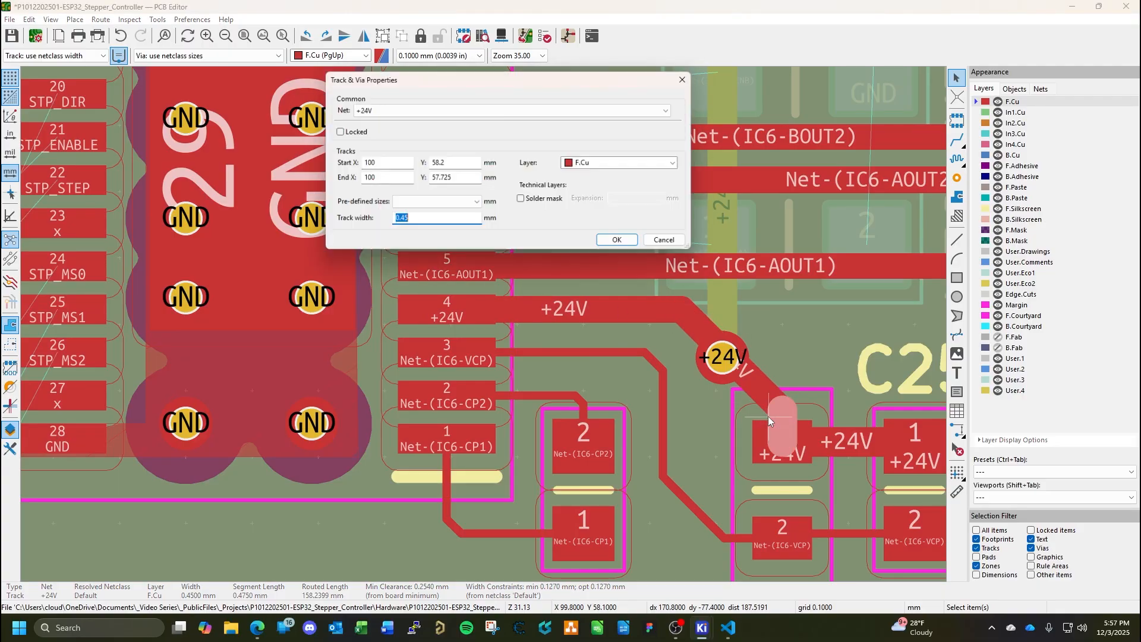
text(0.4)
key(Return)
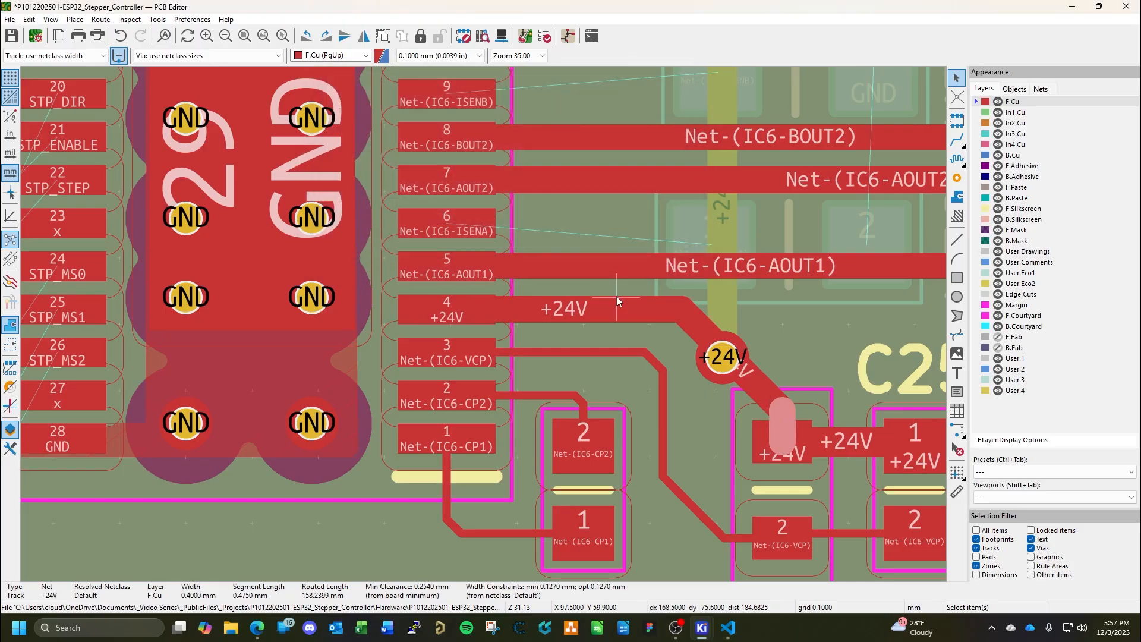
click(779, 415)
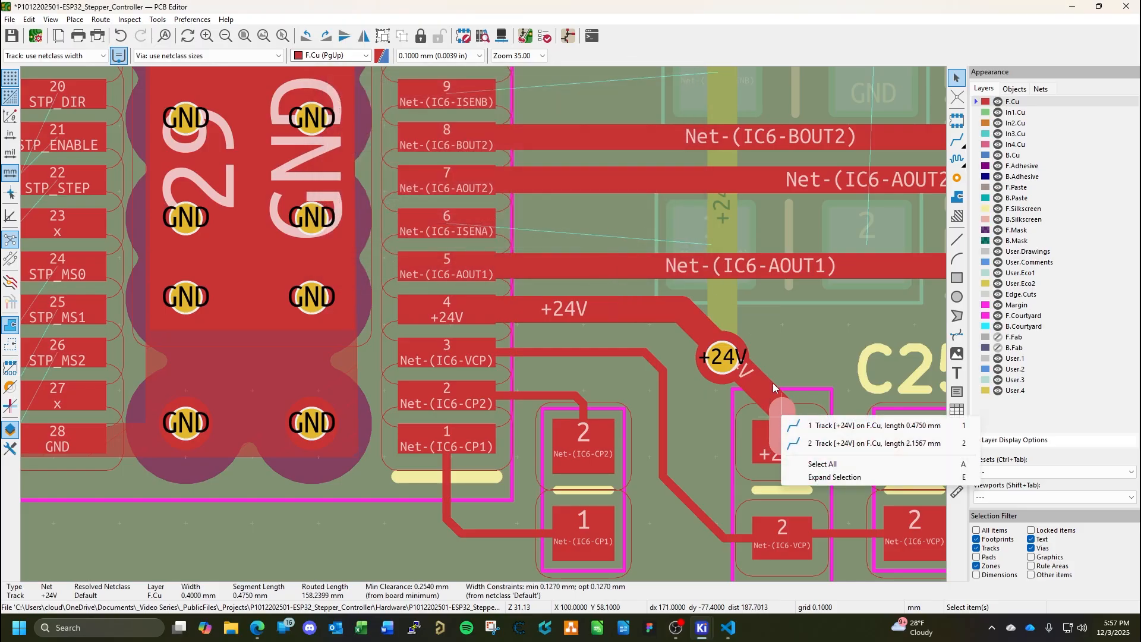
click(700, 421)
key(Escape)
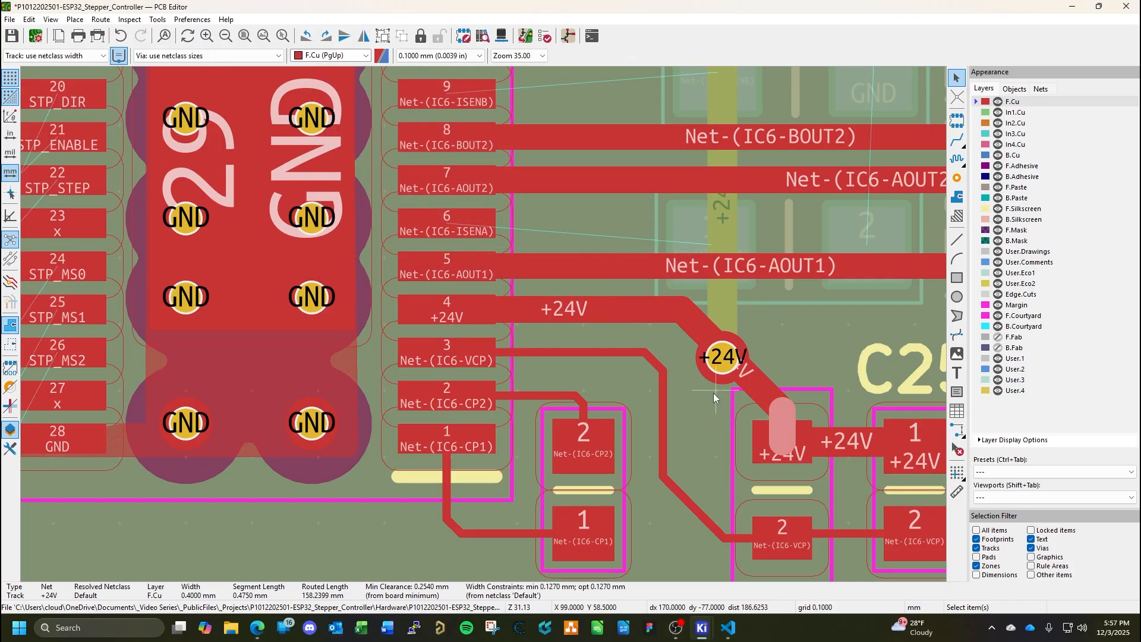
key(ctrl+s)
click(728, 271)
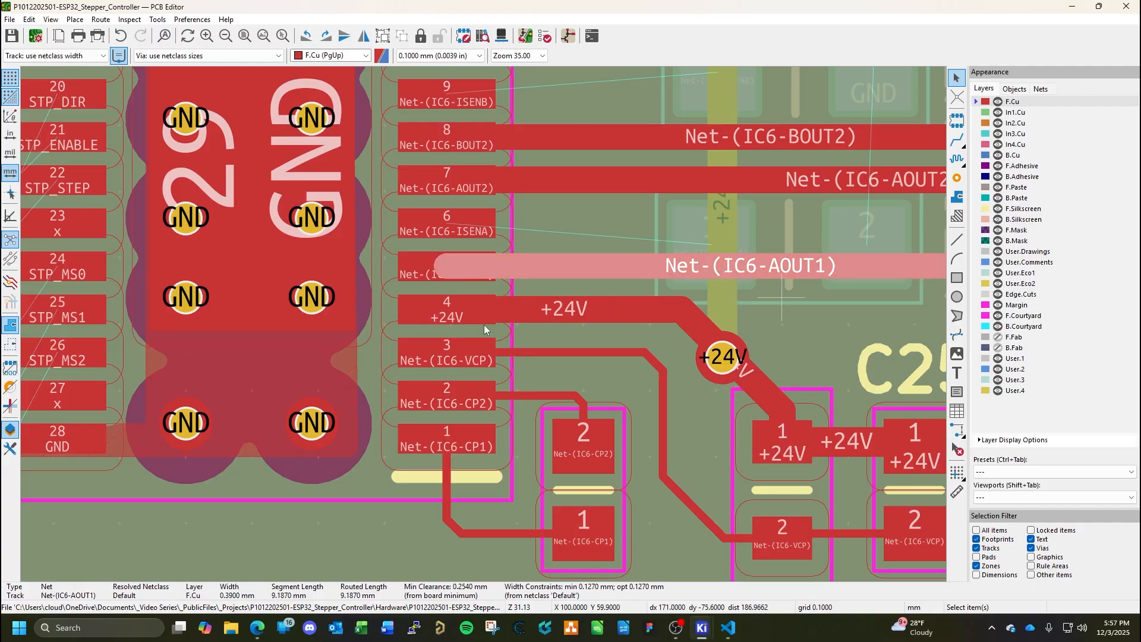
scroll(483, 324, down, 3)
scroll(436, 320, up, 1)
middle_drag(436, 321, 425, 403)
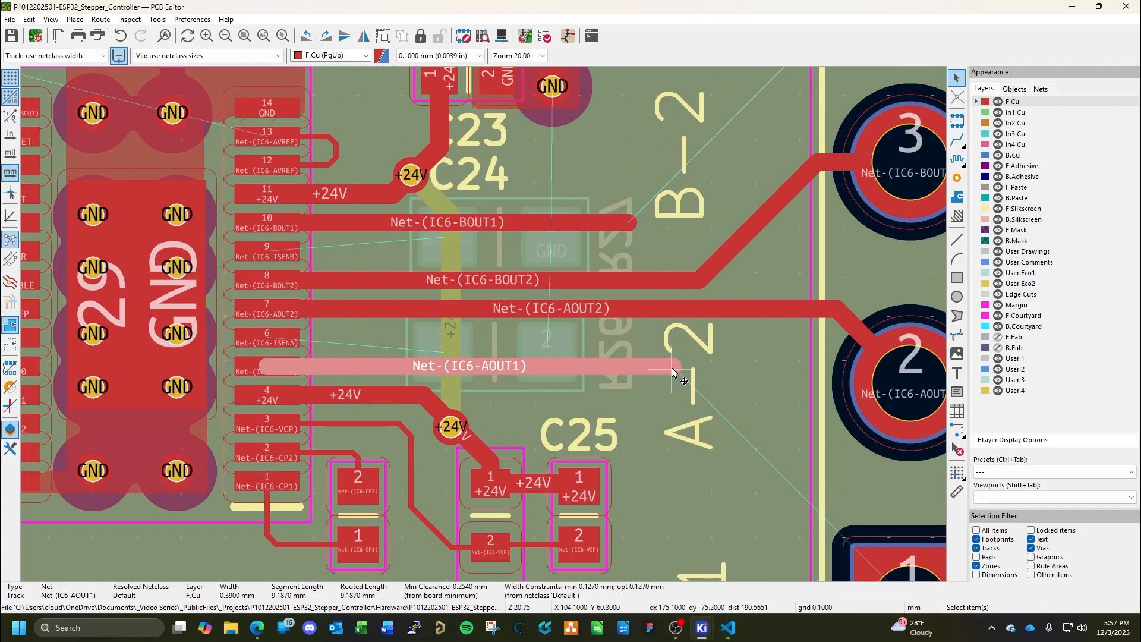
drag(674, 367, 473, 368)
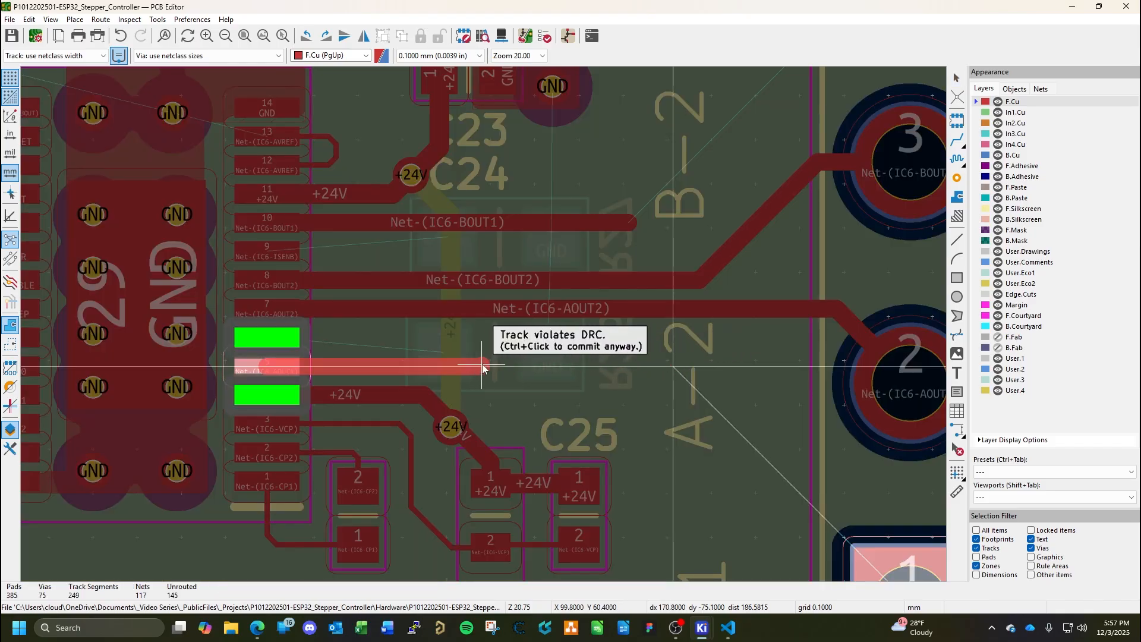
key(Escape)
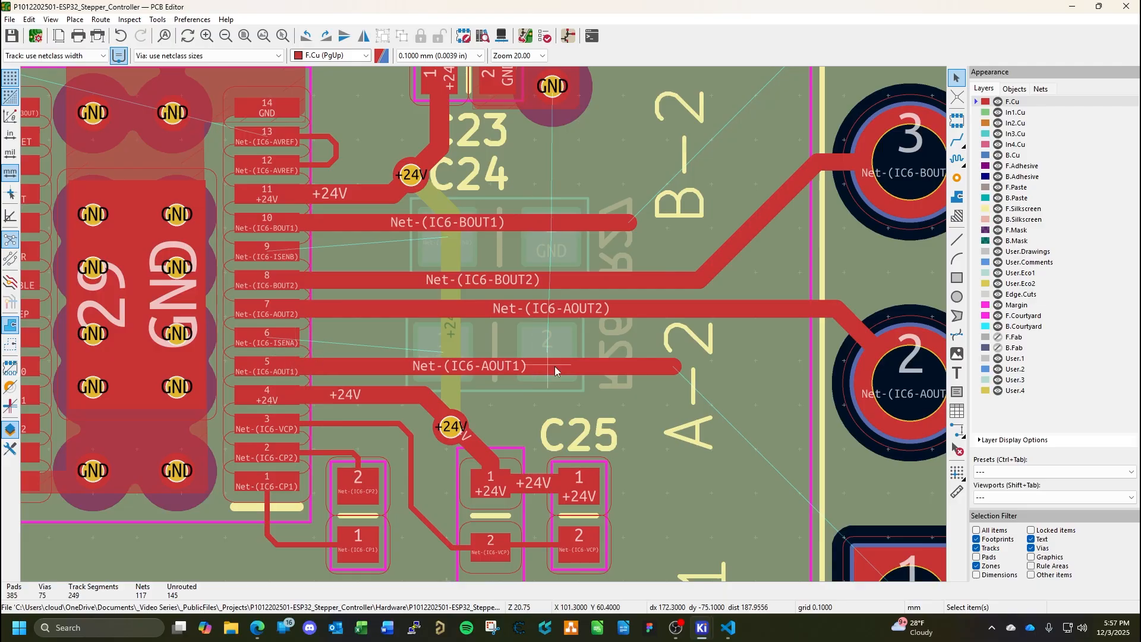
Shorten the Net-(IC6-AOUT1) and Net-(IC6-BOUT1) tracks toward IC6, BOUT1 to about 4.24 mm, and delete the leftover stub at the BOUT1 end.
click(569, 365)
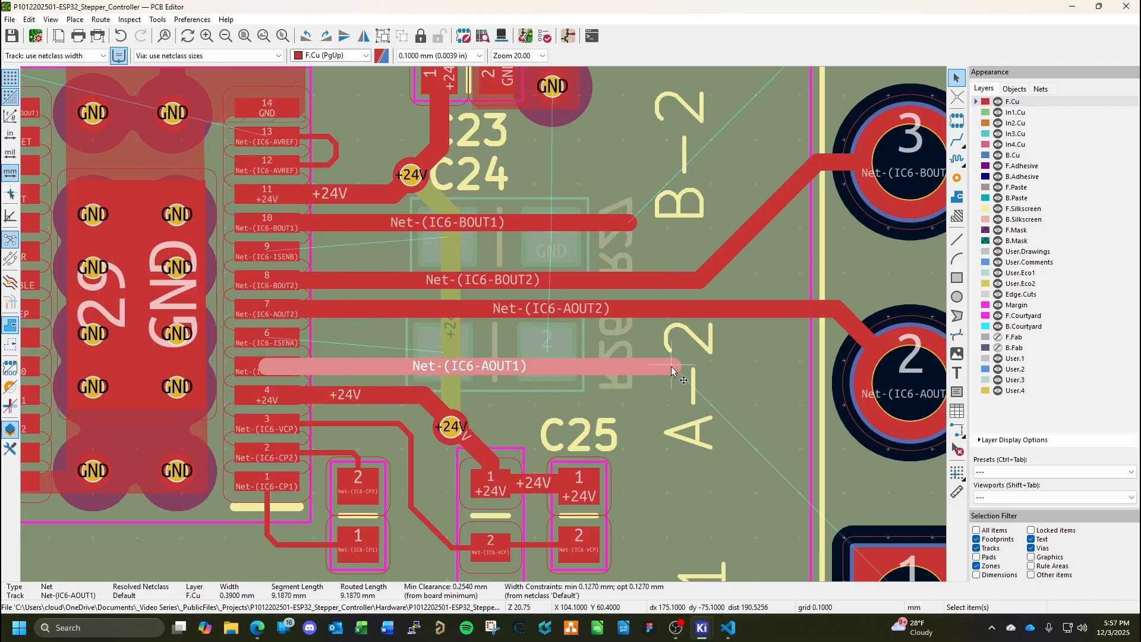
drag(672, 367, 474, 368)
click(553, 225)
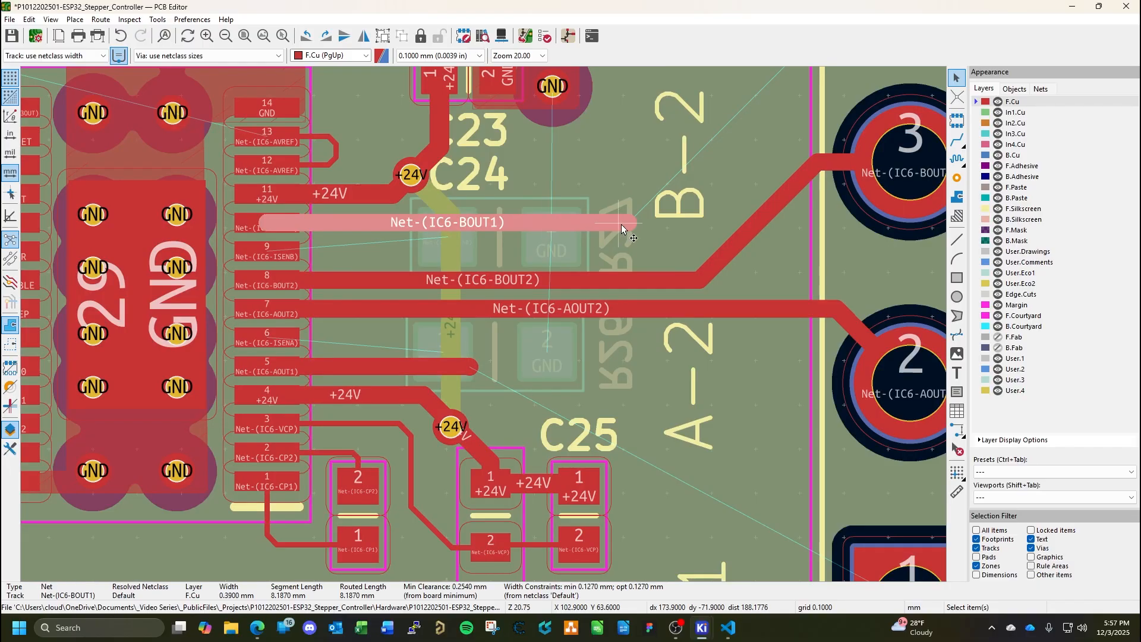
drag(628, 226, 459, 229)
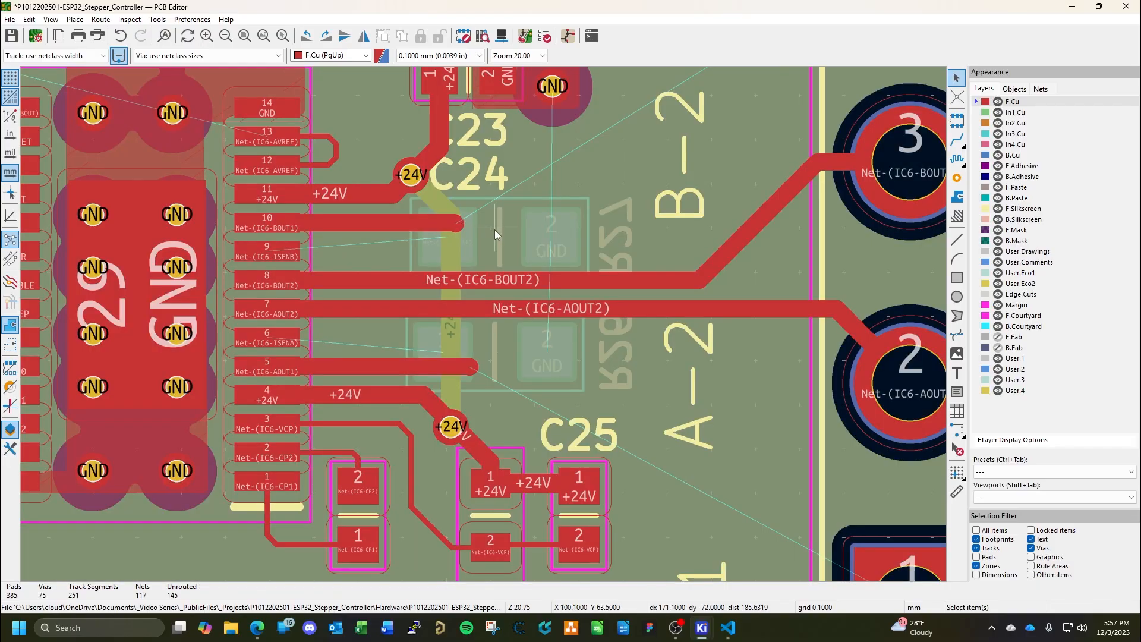
click(461, 230)
click(462, 233)
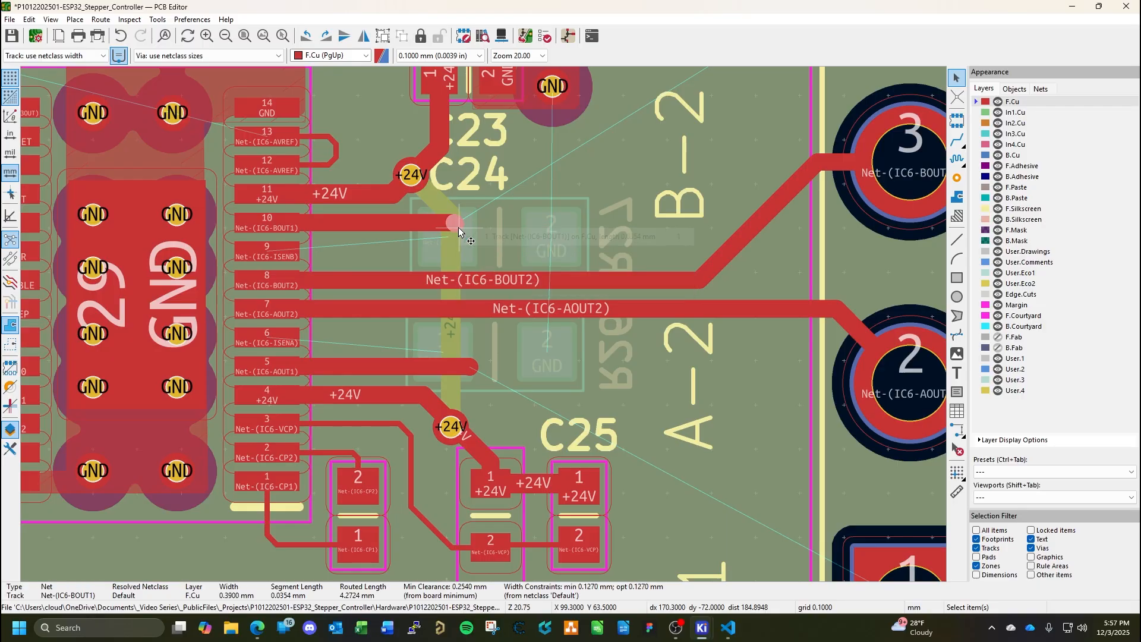
key(Delete)
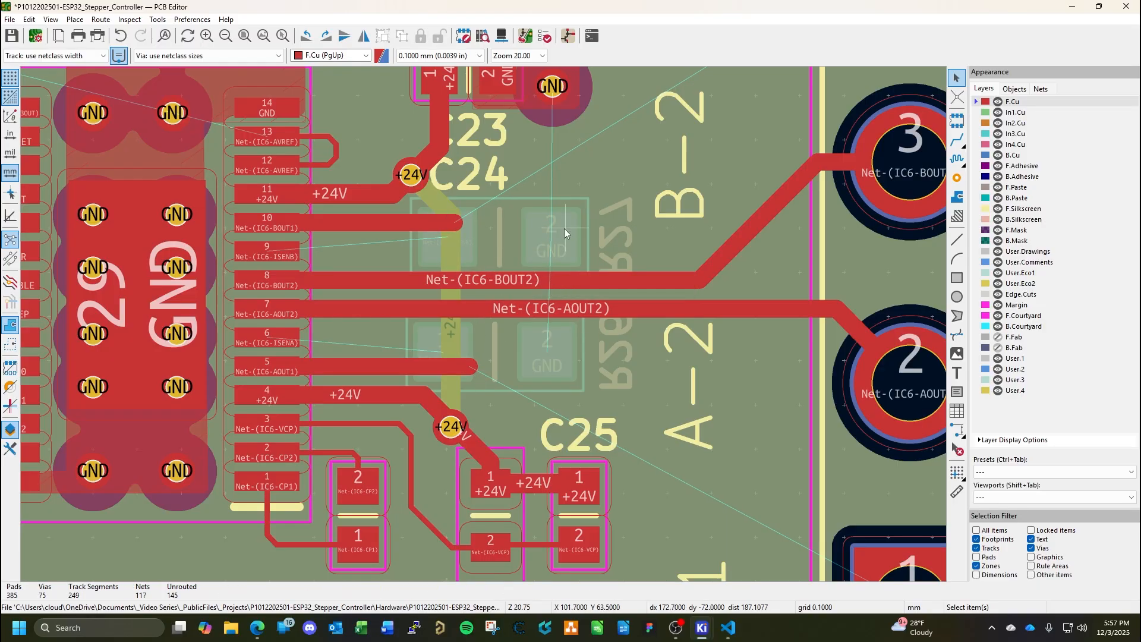
middle_drag(565, 228, 482, 315)
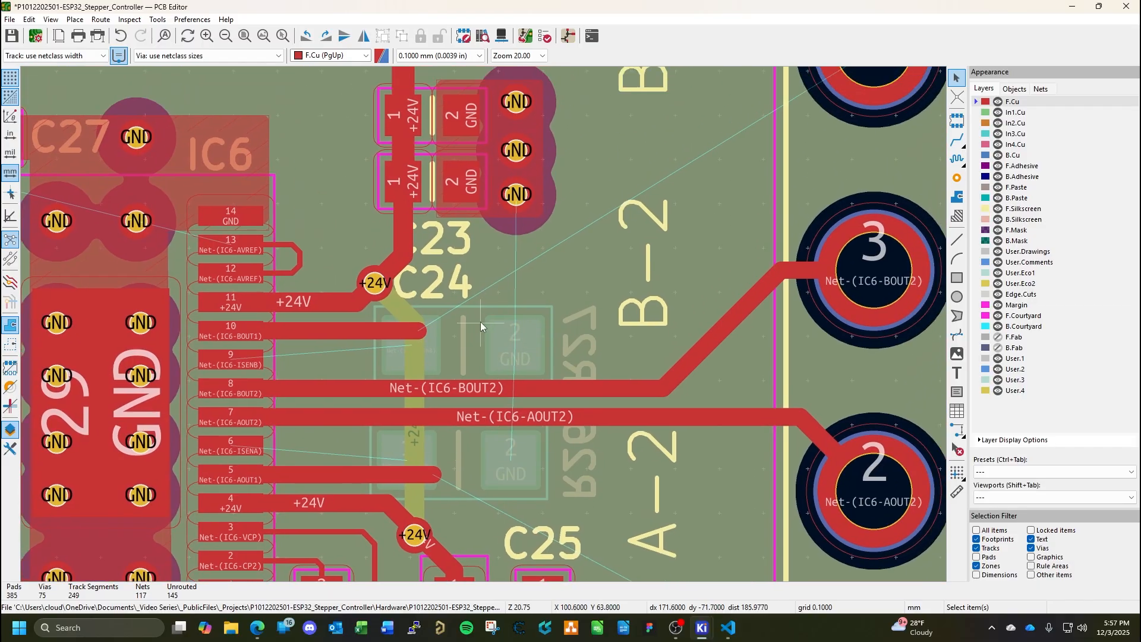
click(418, 330)
key(d)
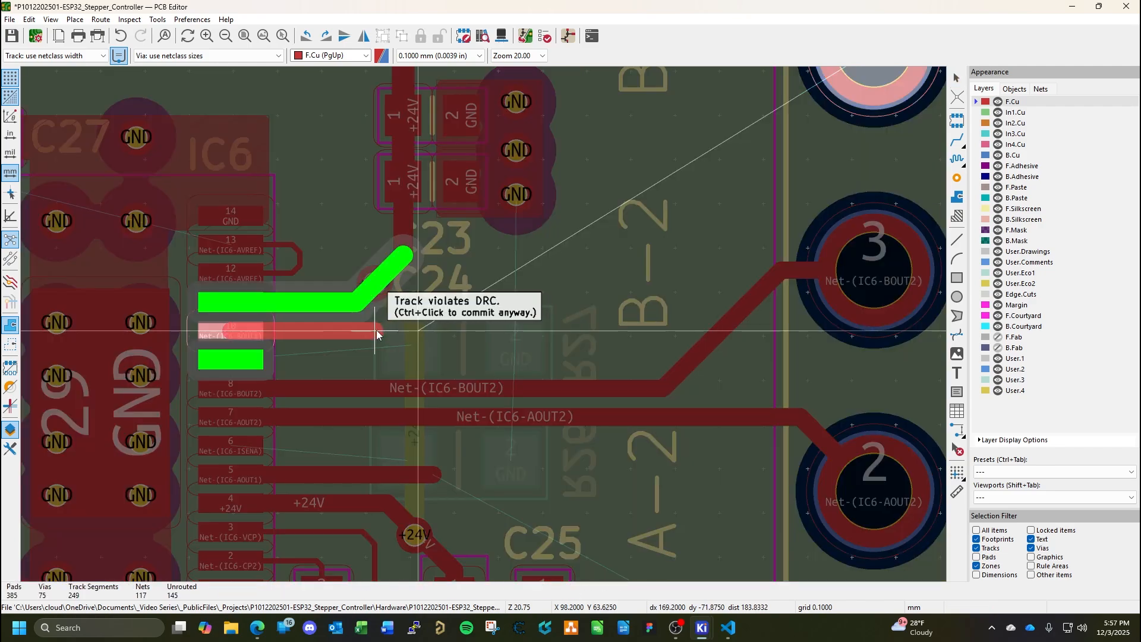
key(Escape)
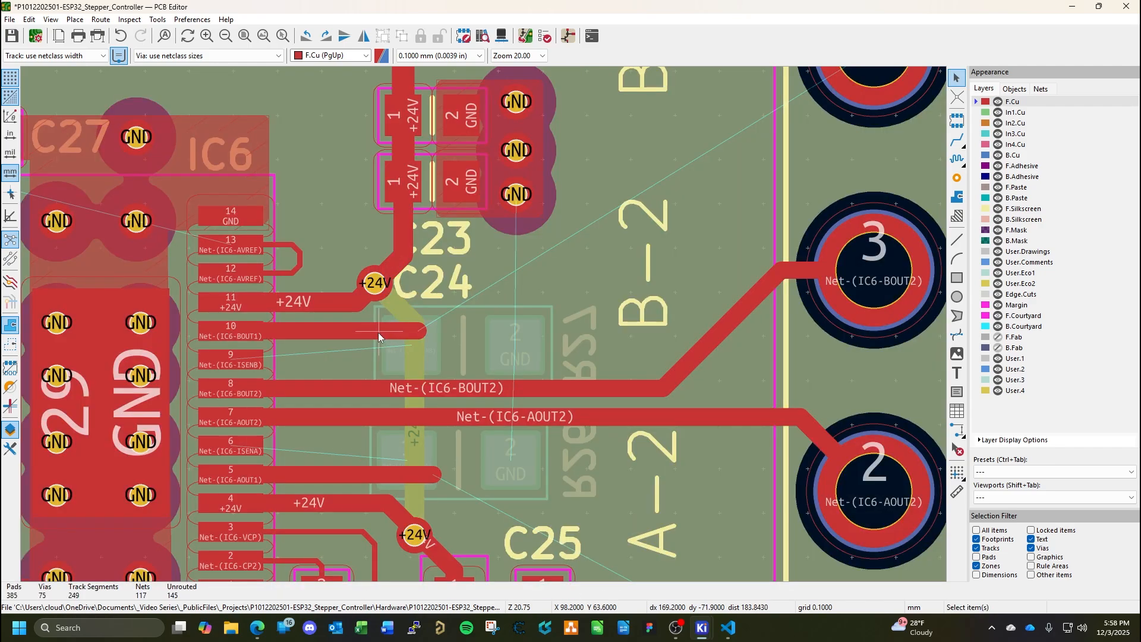
Shorten the Net-(IC6-BOUT1) track at IC6 pin 10 to about 3.34 mm and delete the leftover stub at its end.
double_click(417, 332)
key(Escape)
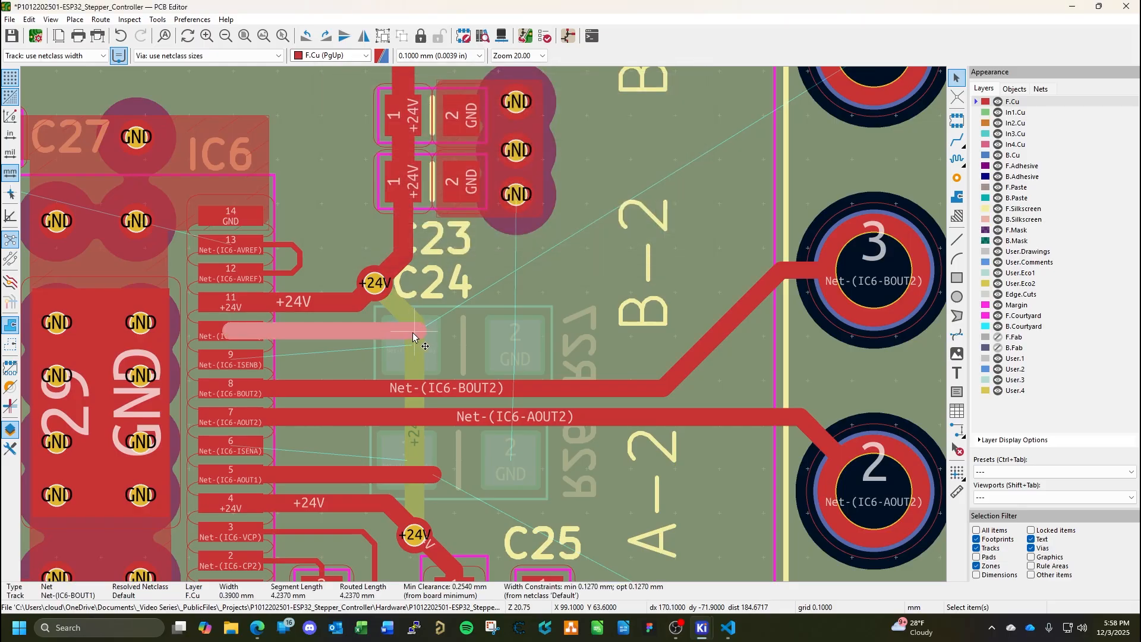
key(d)
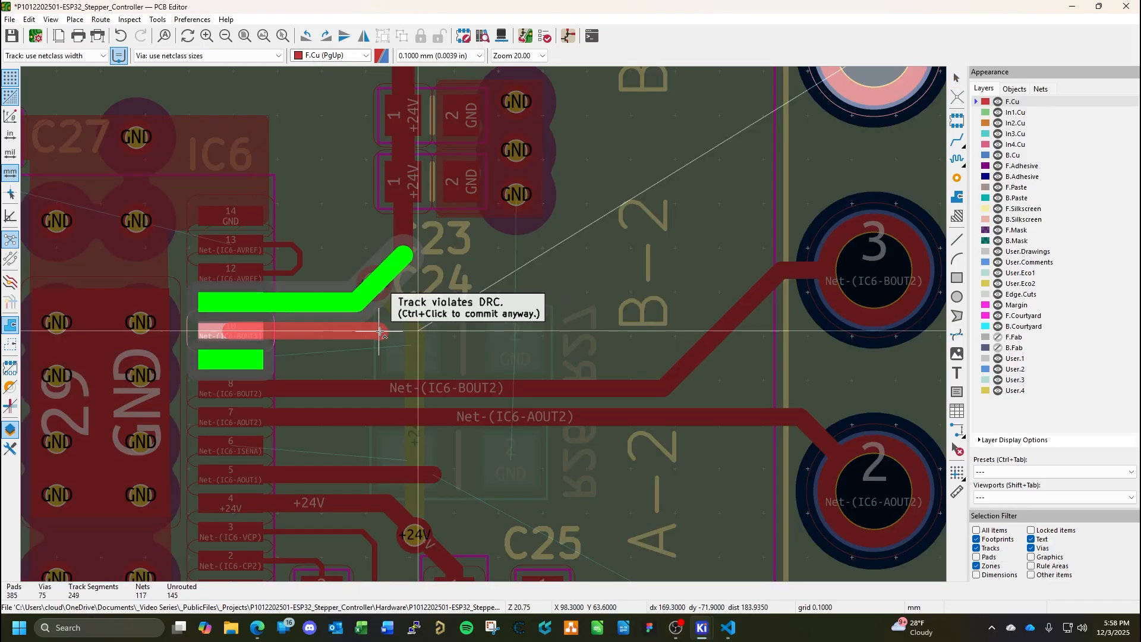
key(Escape)
click(385, 334)
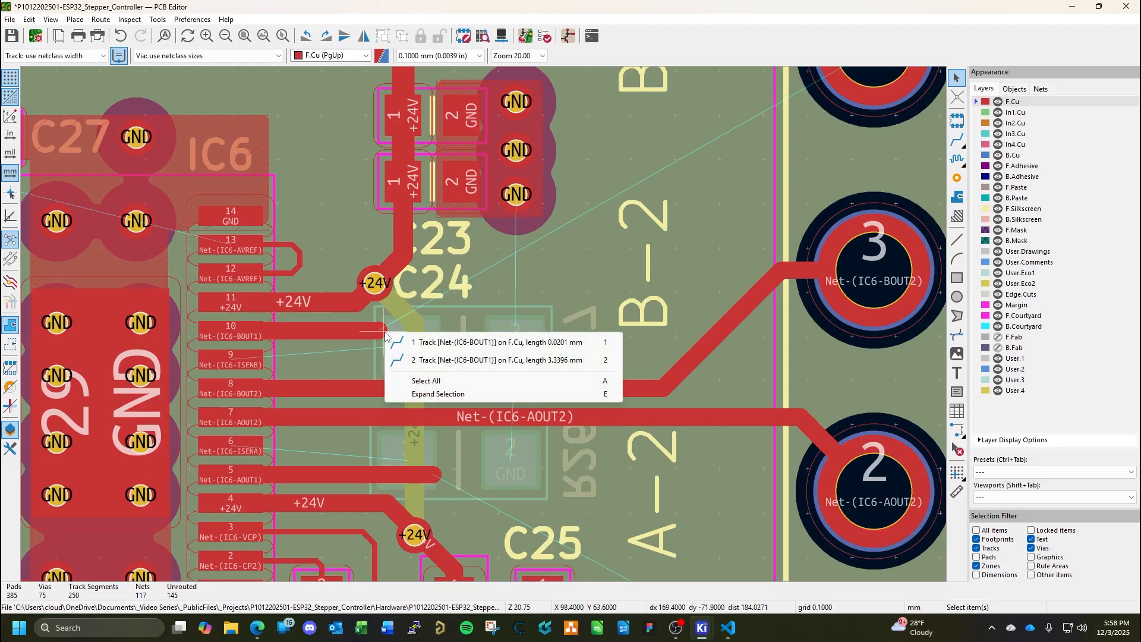
key(1)
key(Escape)
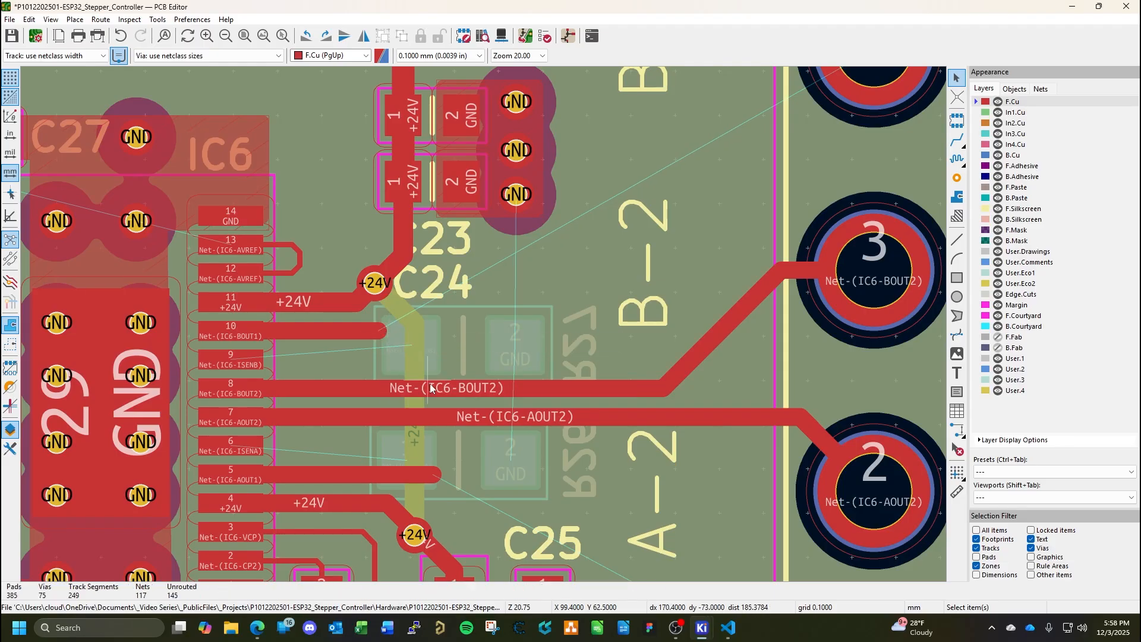
Shorten the Net-(IC6-AOUT1) track at IC6 pin 5 by pulling its free end toward IC6.
click(434, 475)
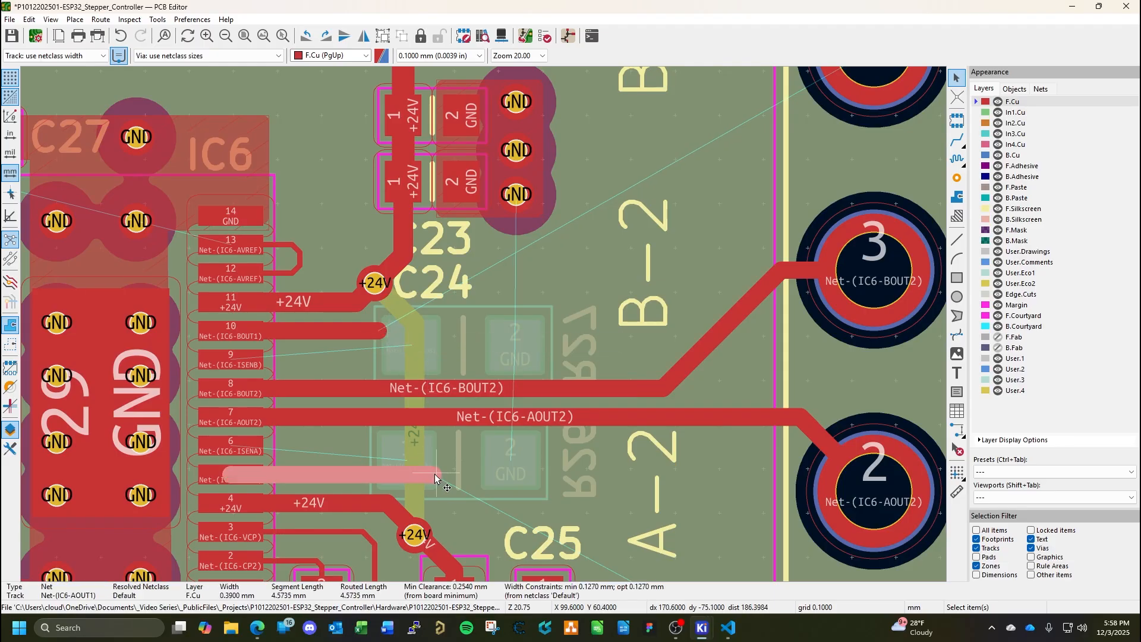
drag(435, 475, 403, 475)
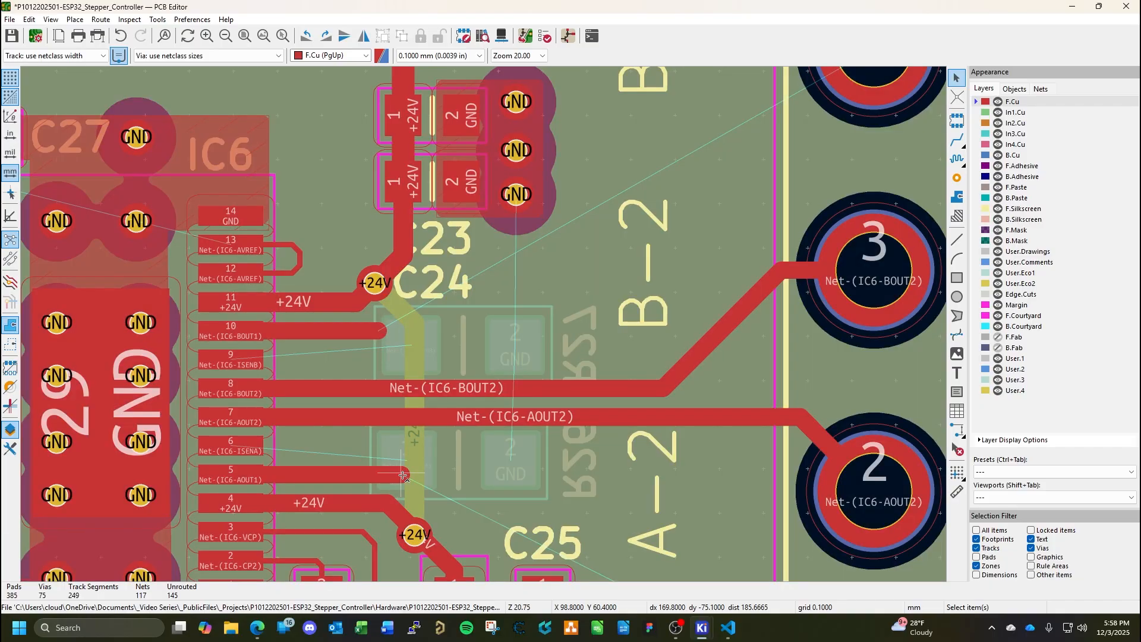
click(454, 476)
Make B.Cu the active layer and rotate resistor R27 by 180 degrees so that its GND pad faces IC6.
click(1017, 156)
click(461, 347)
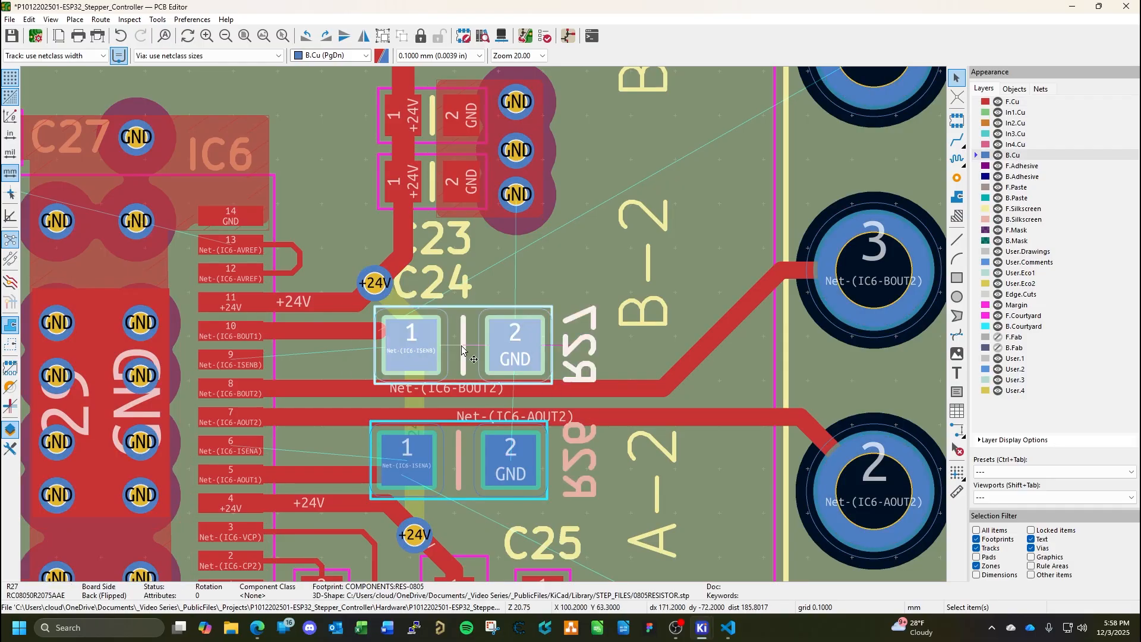
key(r)
click(462, 346)
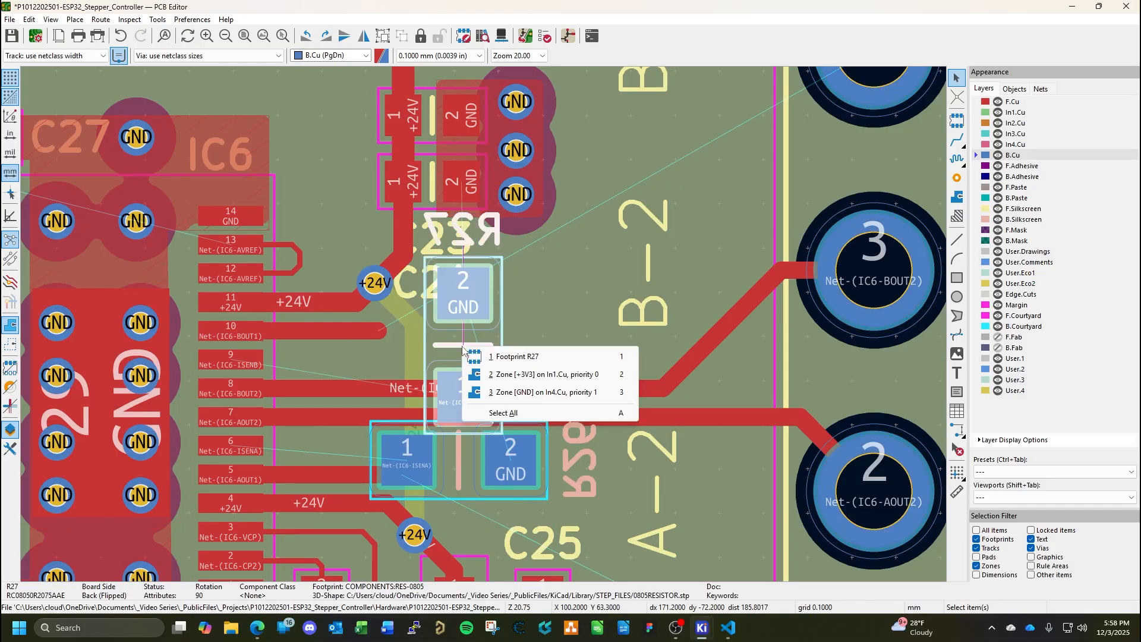
click(468, 344)
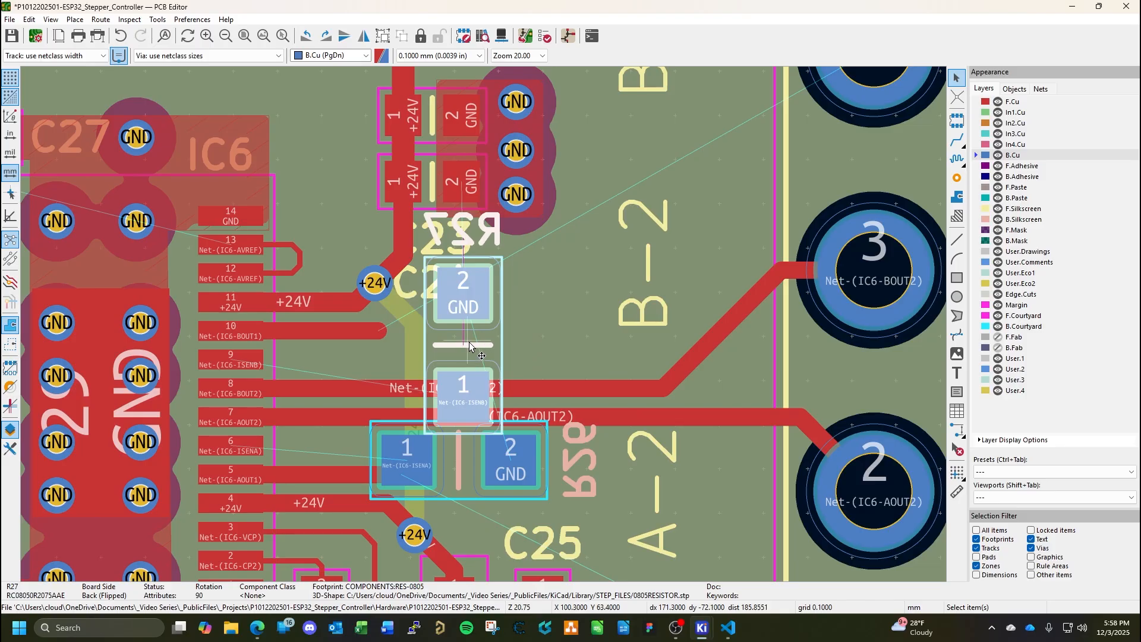
key(r)
click(470, 343)
click(462, 344)
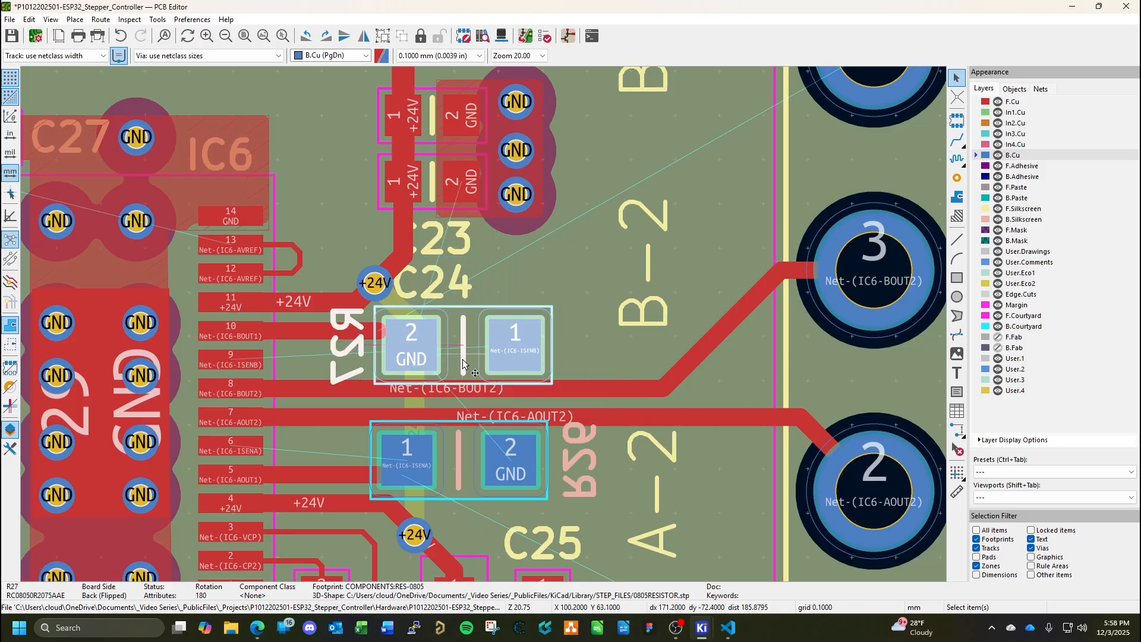
Rotate resistor R26 by 180 degrees so that its GND pad faces IC6.
click(457, 456)
key(r)
key(r)
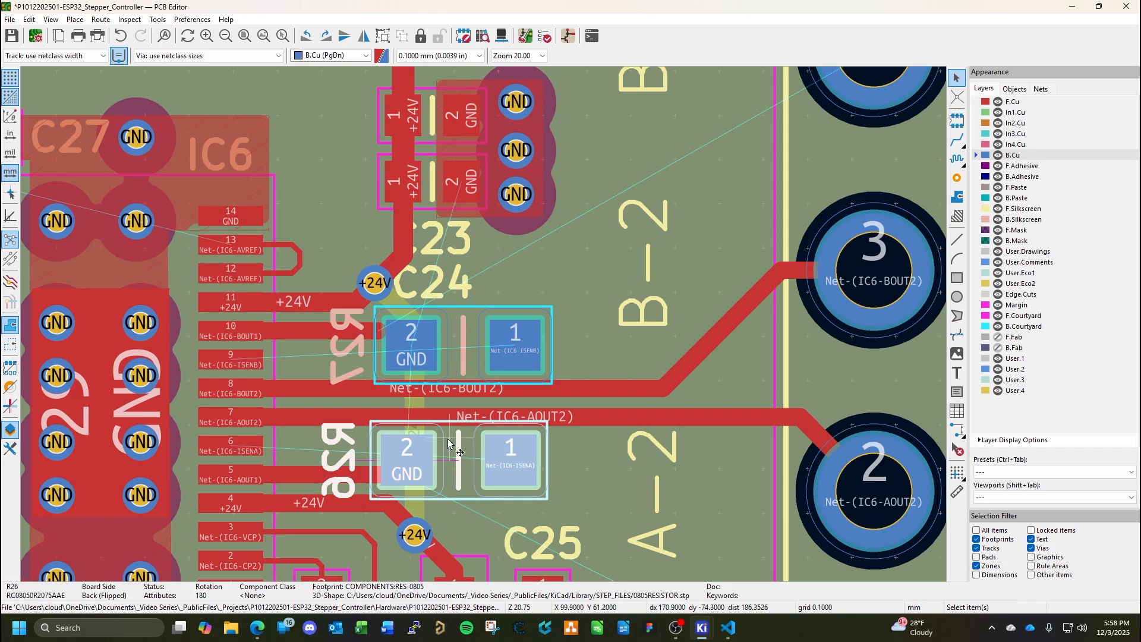
click(476, 395)
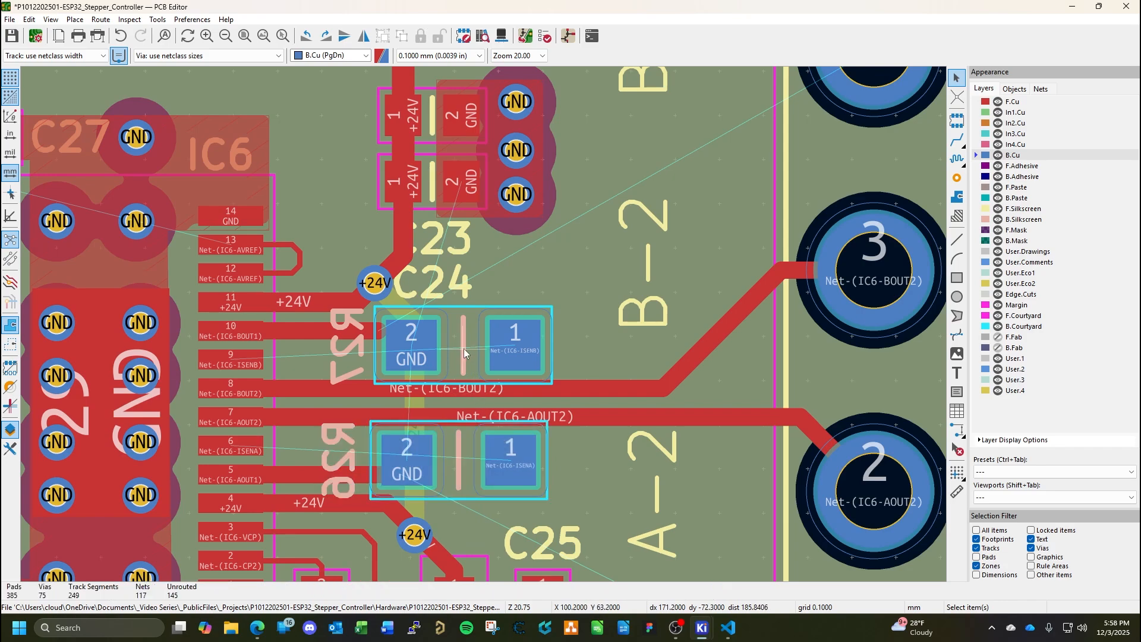
Set the position of footprint R27 to X 100 mm and Y 63 mm.
click(464, 350)
double_click(464, 350)
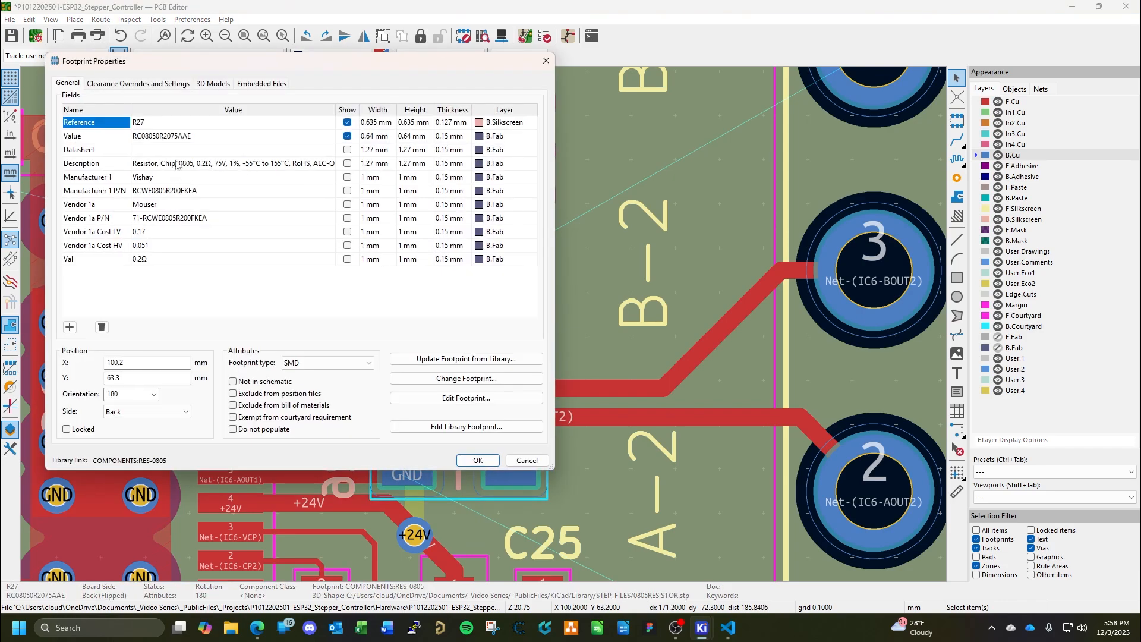
text(10)
click(153, 377)
text(6)
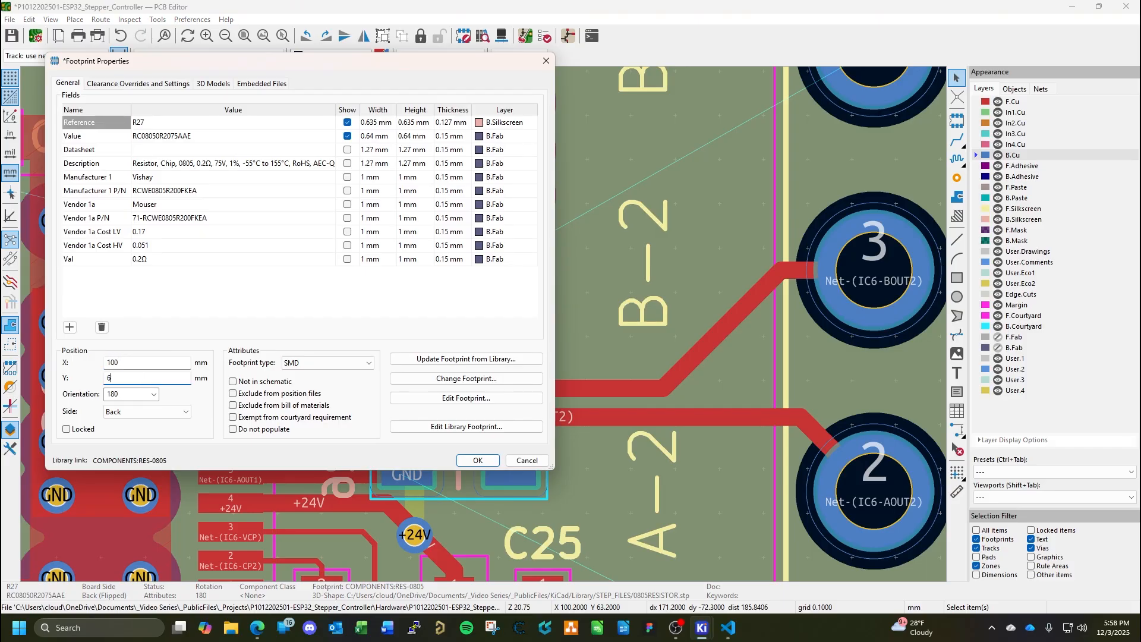
text(3)
key(Return)
Set the position of footprint R26 to X 100 mm and Y 61 mm.
double_click(455, 465)
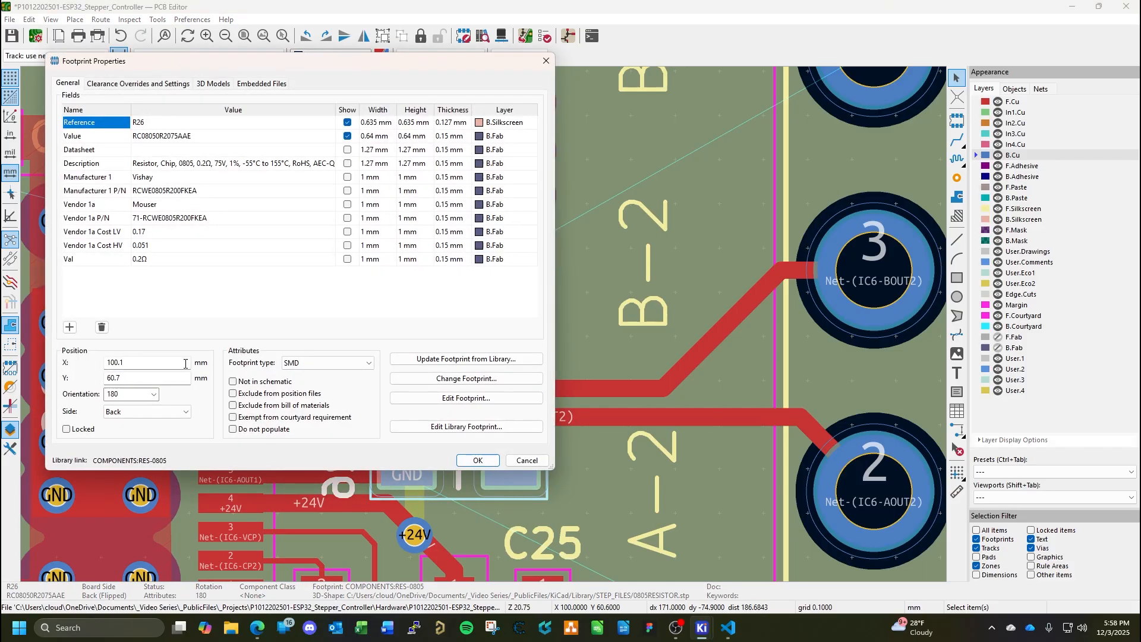
click(138, 363)
text(100)
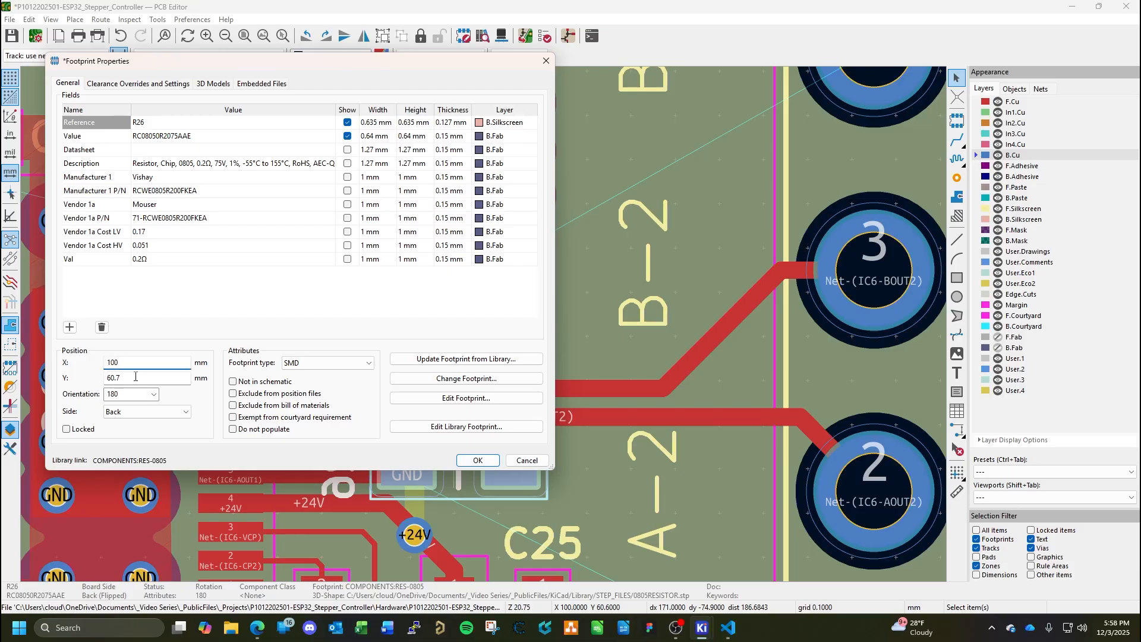
click(135, 377)
text(61)
key(Return)
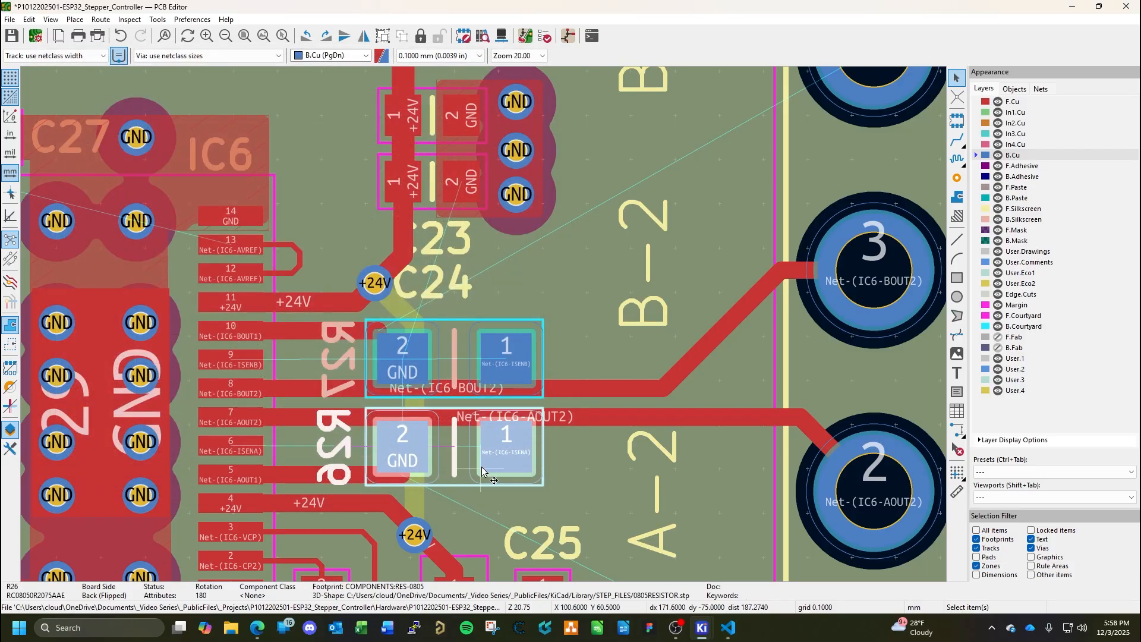
Rotate the R26 and R27 reference texts to 270 degrees, line them up beside their resistors, and save the board.
click(334, 456)
key(r)
key(r)
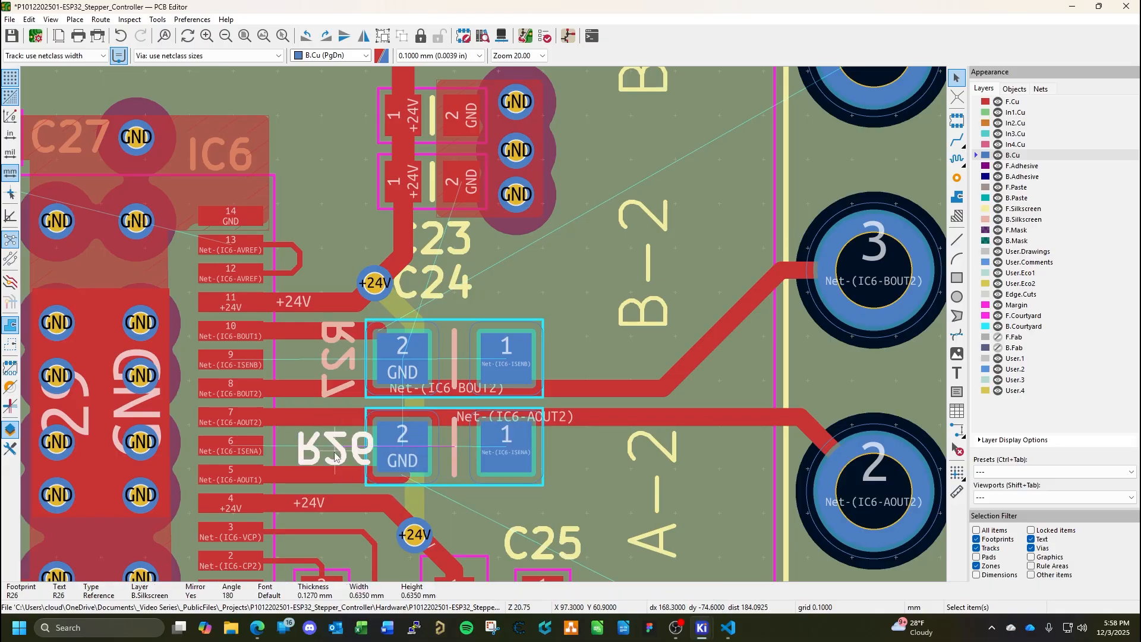
click(345, 375)
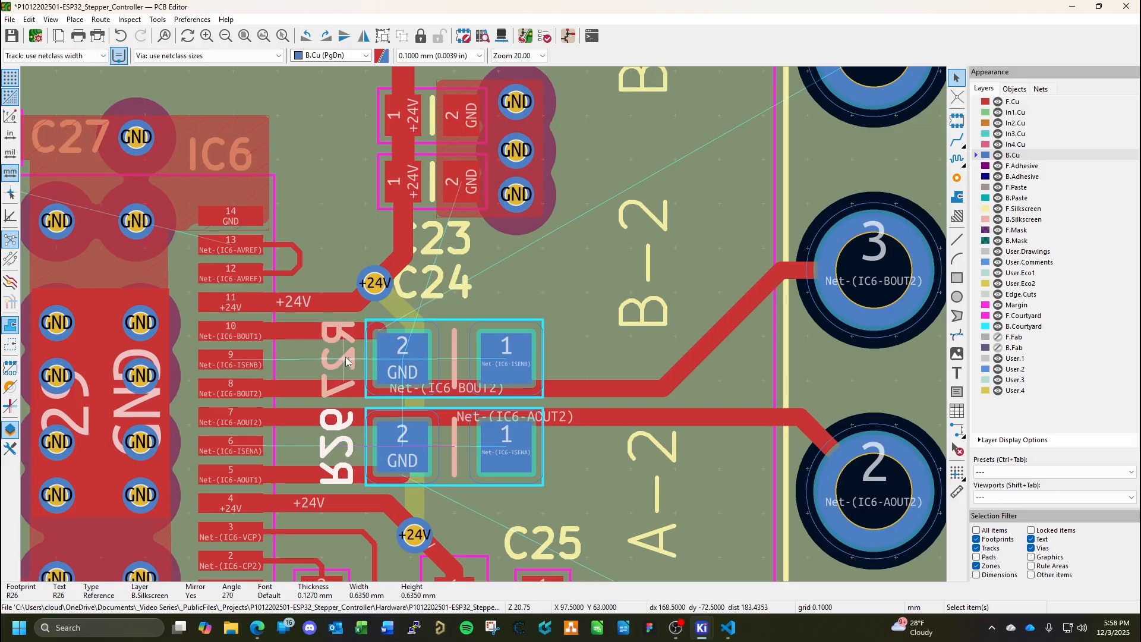
key(r)
key(r)
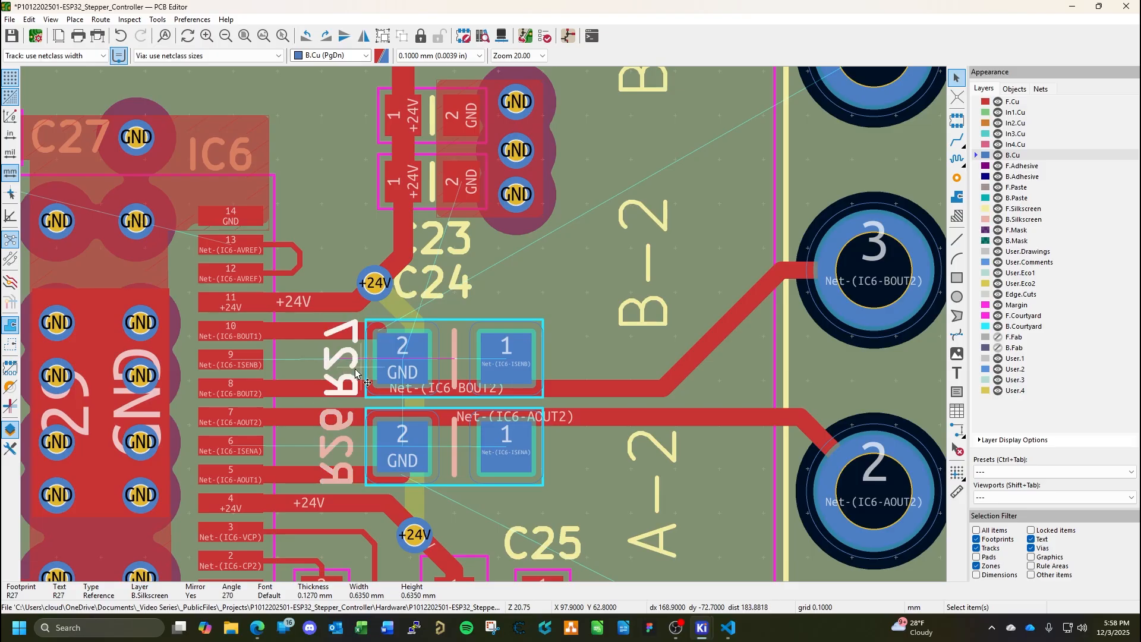
click(341, 446)
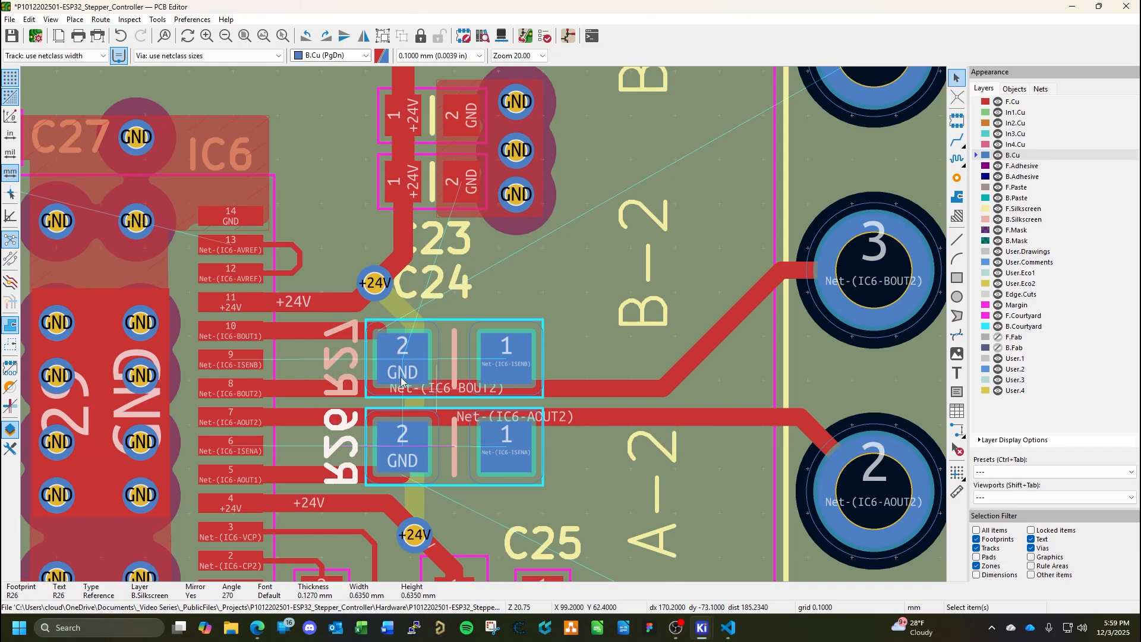
key(Escape)
key(ctrl+s)
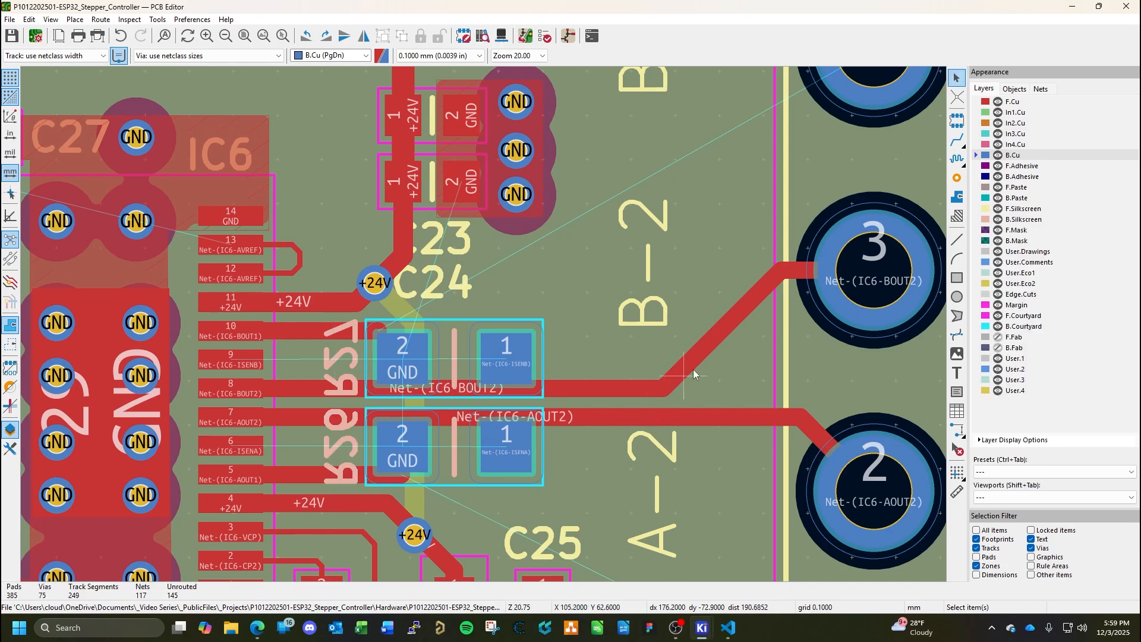
Route Net-(IC6-ISENB) on F.Cu from IC6 pin 9 past R27 pad 1 and end it with a via at X 102.7, Y 63.5.
click(1018, 102)
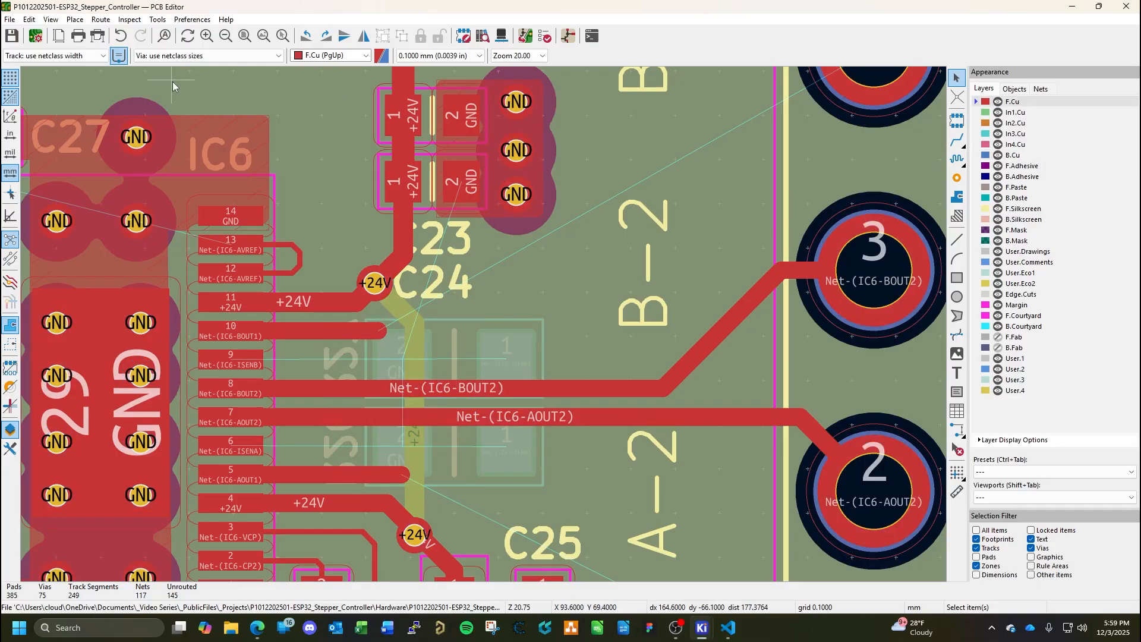
click(962, 145)
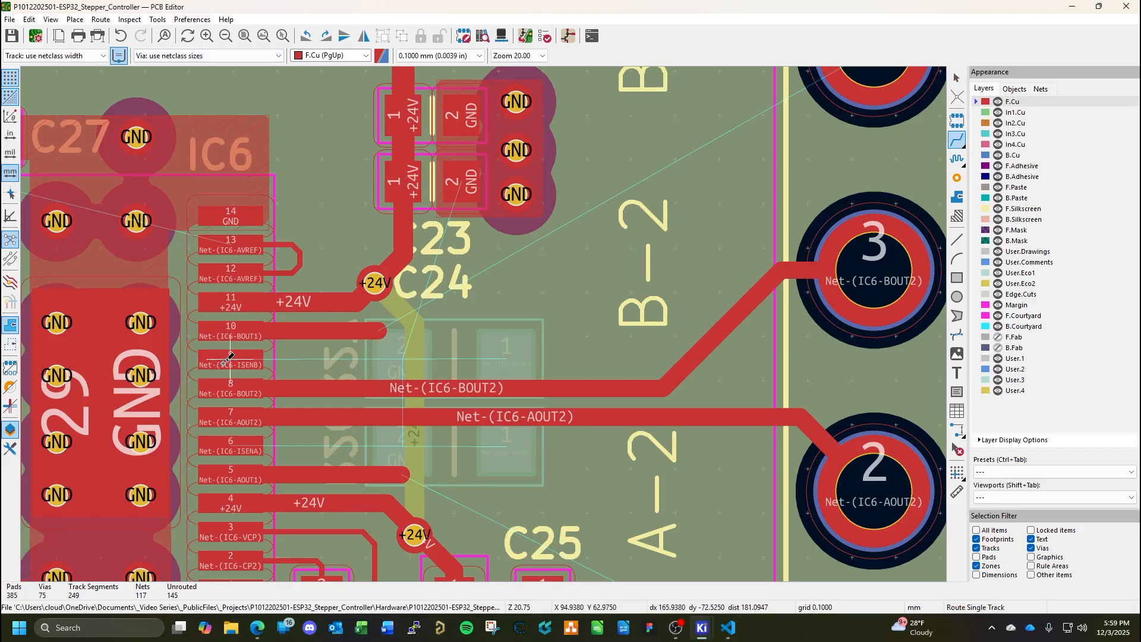
click(232, 359)
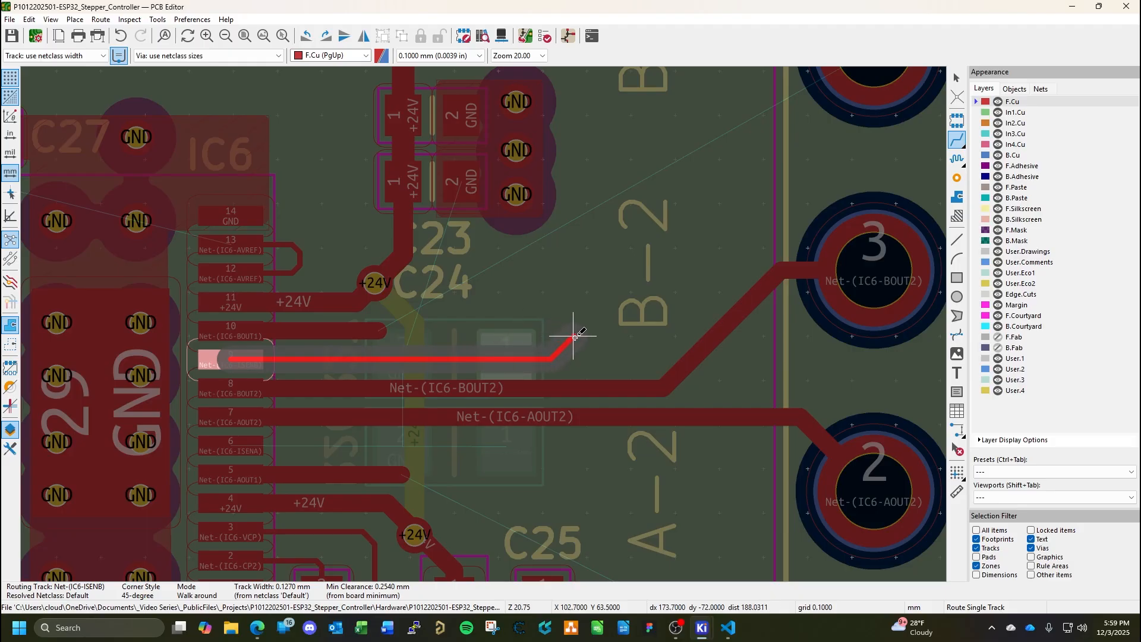
click(574, 336)
key(v)
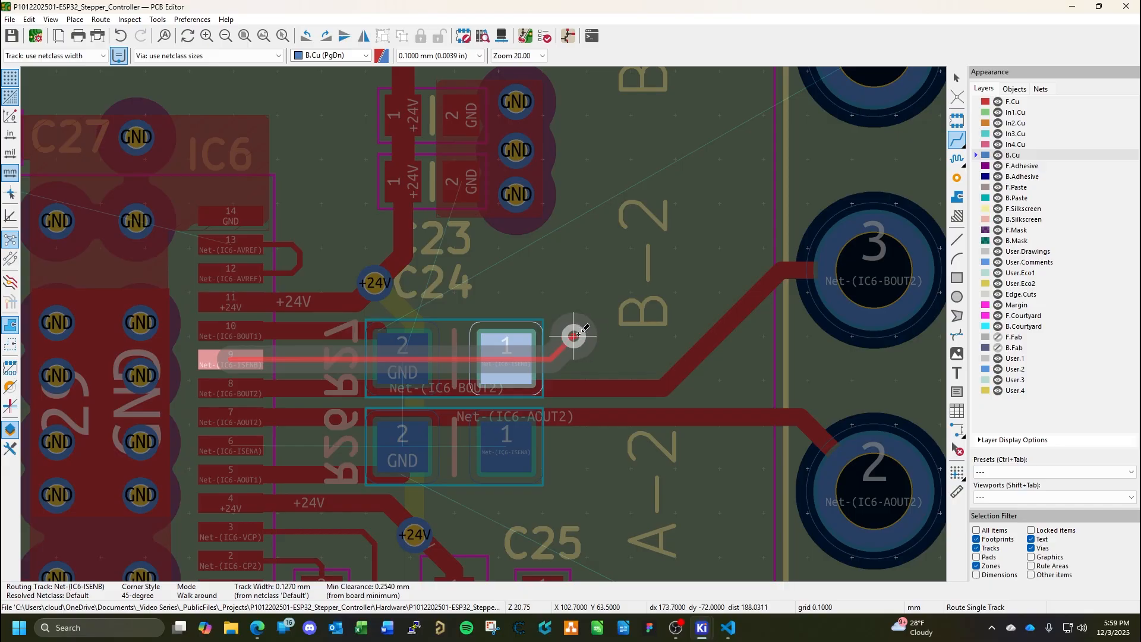
click(573, 337)
key(Escape)
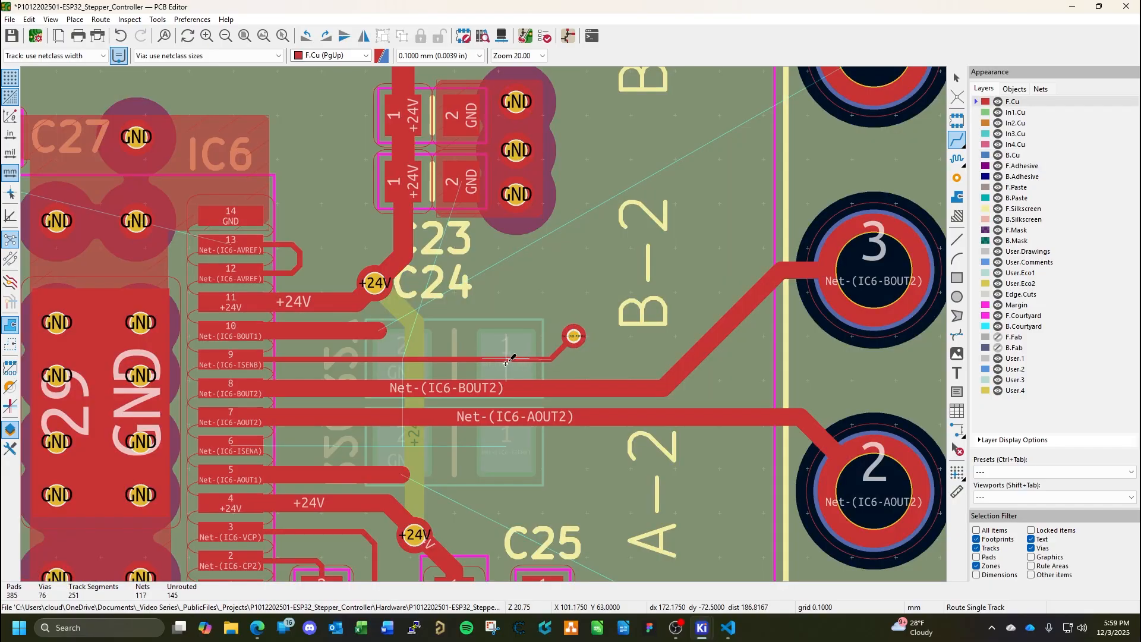
key(Escape)
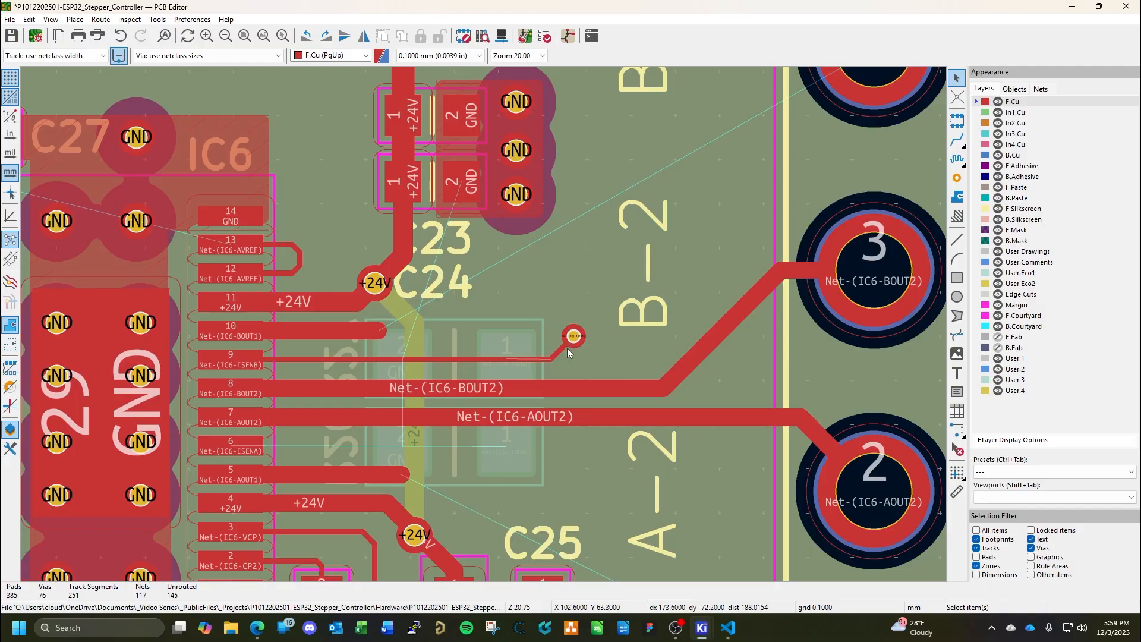
Route a B.Cu track from R27 pad 1 to the new Net-(IC6-ISENB) via.
click(1013, 155)
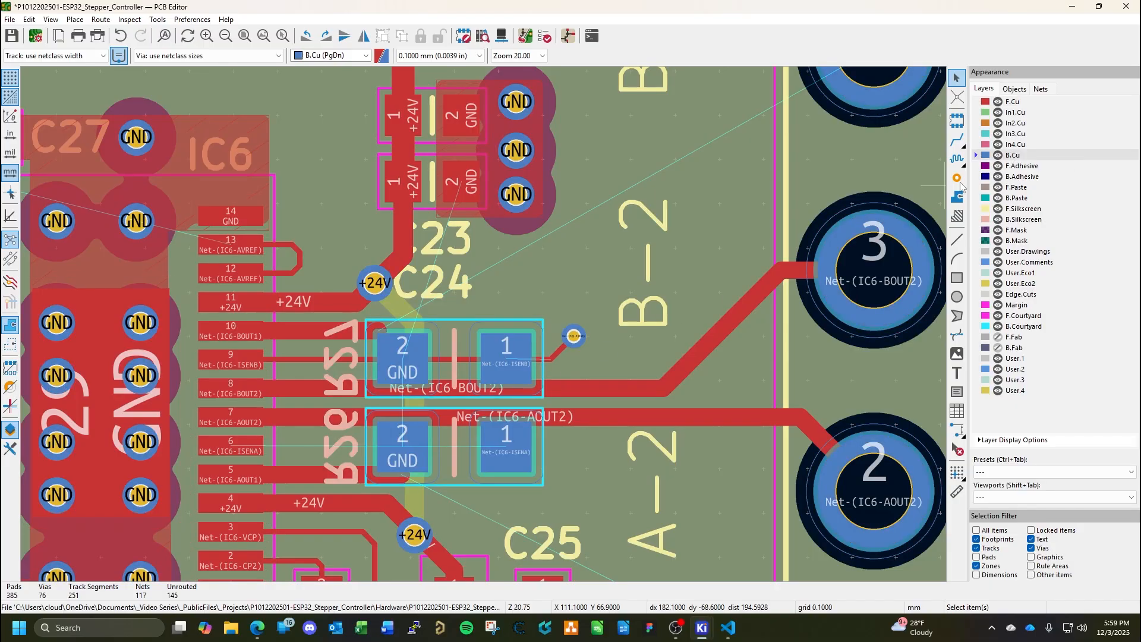
scroll(622, 346, up, 3)
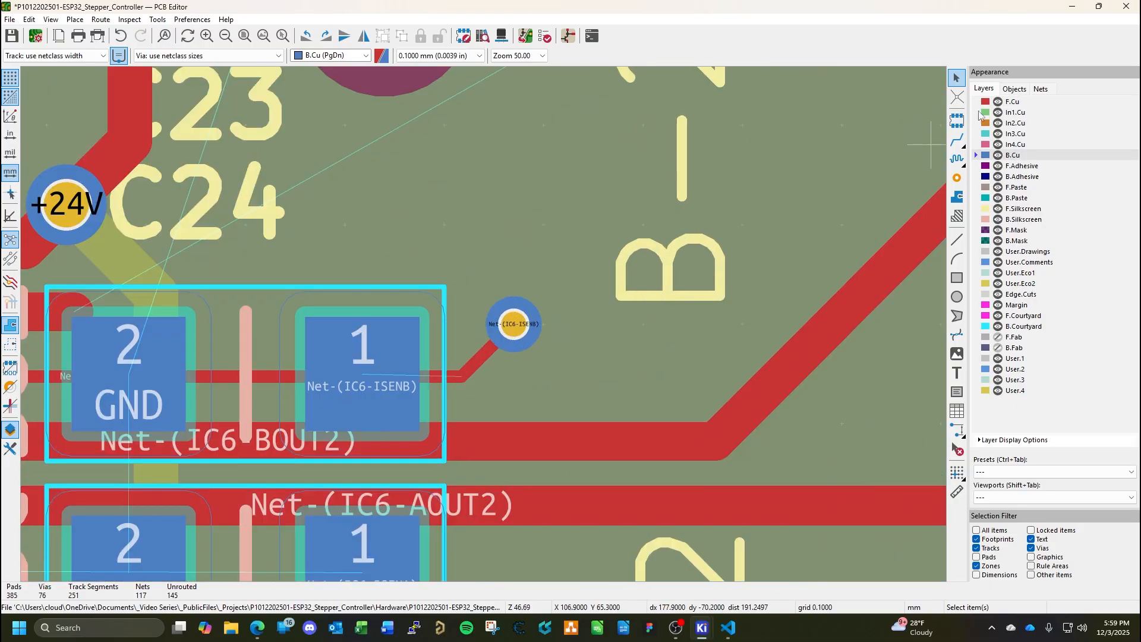
key(x)
click(373, 376)
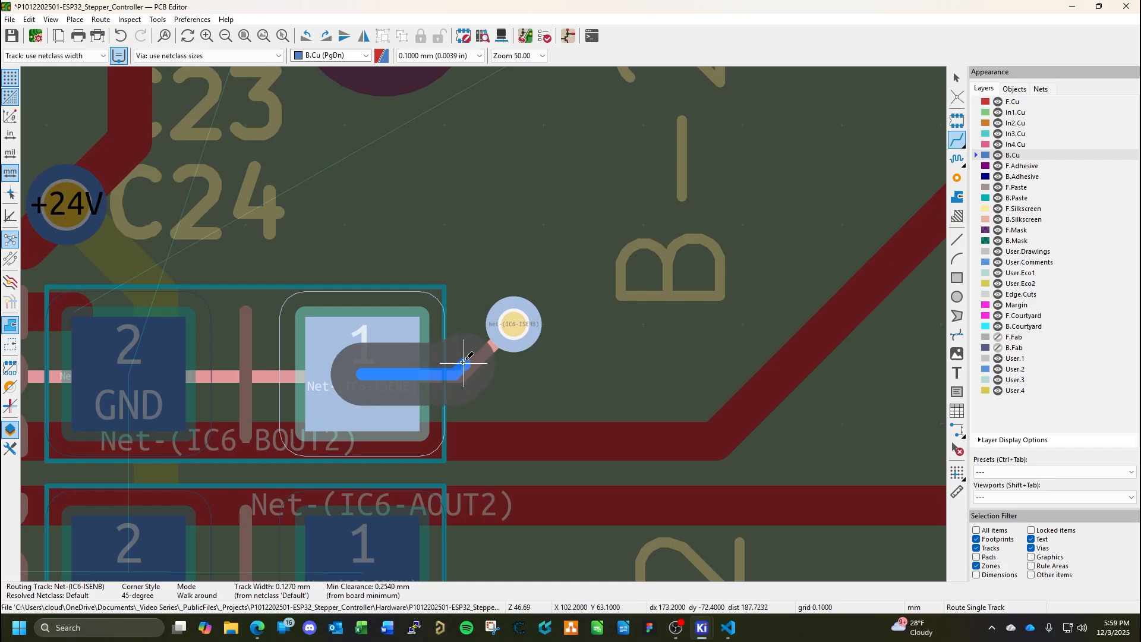
click(515, 326)
key(Escape)
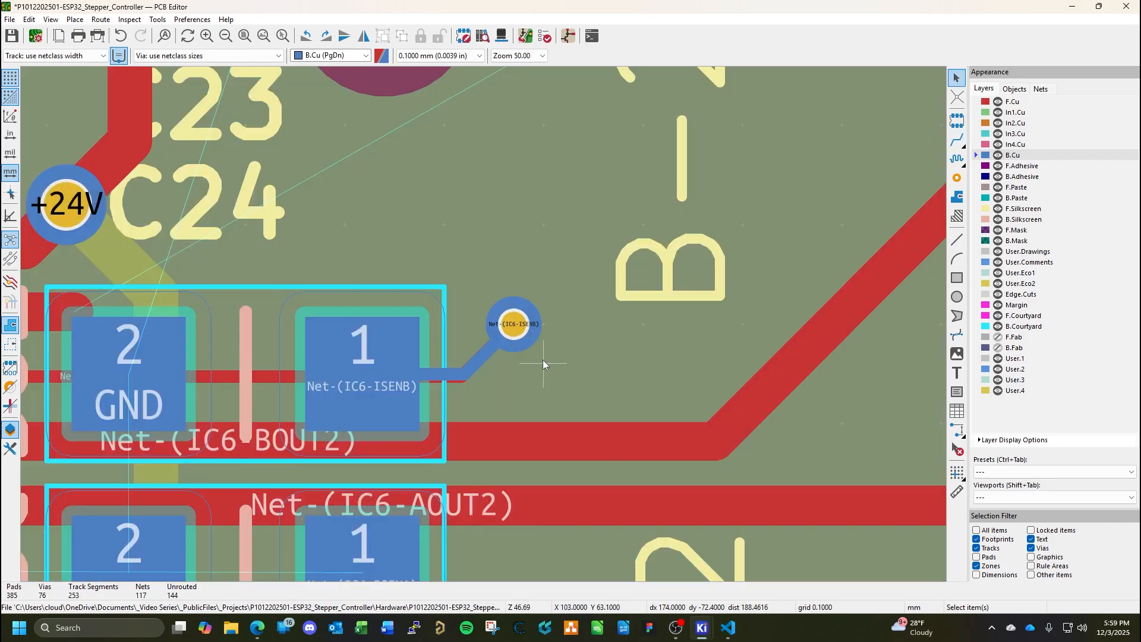
Route Net-(IC6-ISENA) on F.Cu from IC6 pin 6 to a via at X 102.7, Y 60.7, and on B.Cu to R26 pad 1.
scroll(543, 359, down, 3)
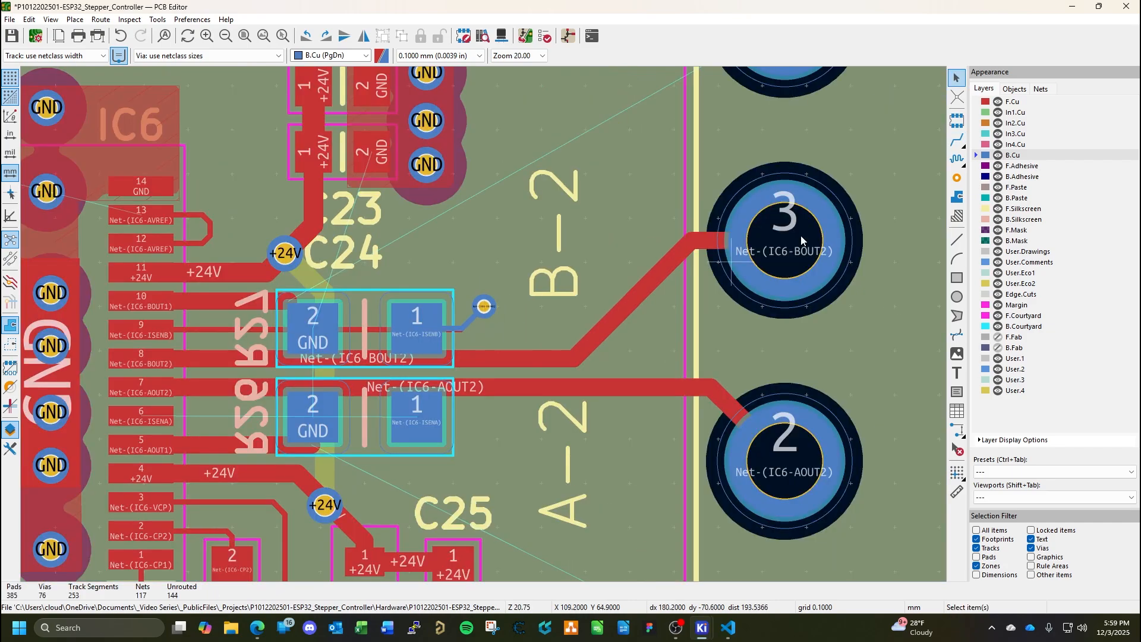
key(Page_Up)
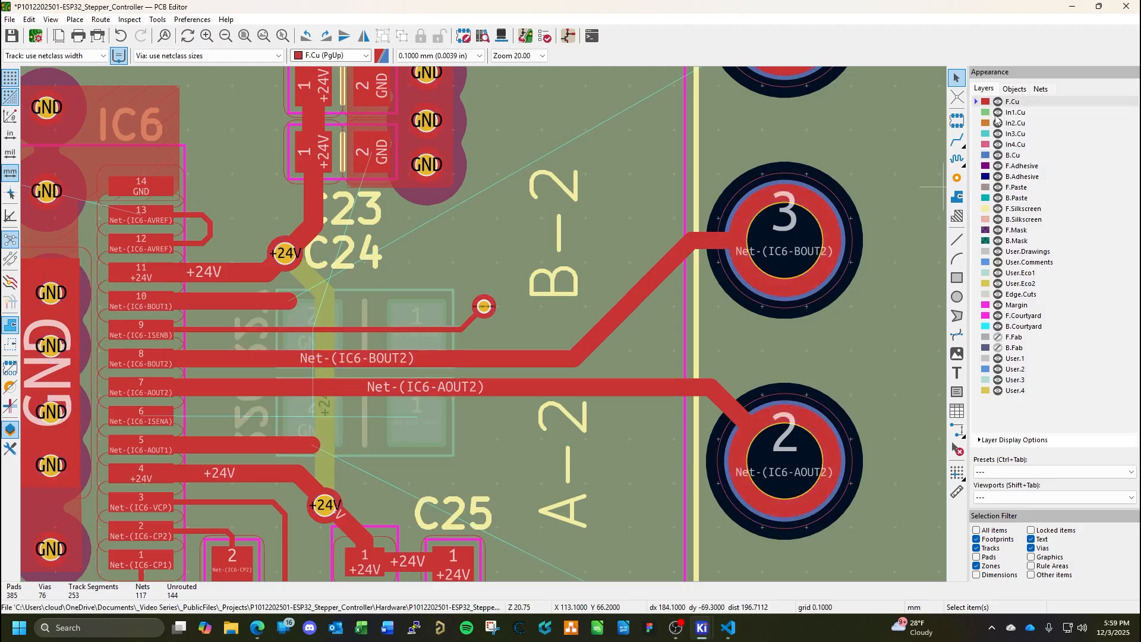
key(x)
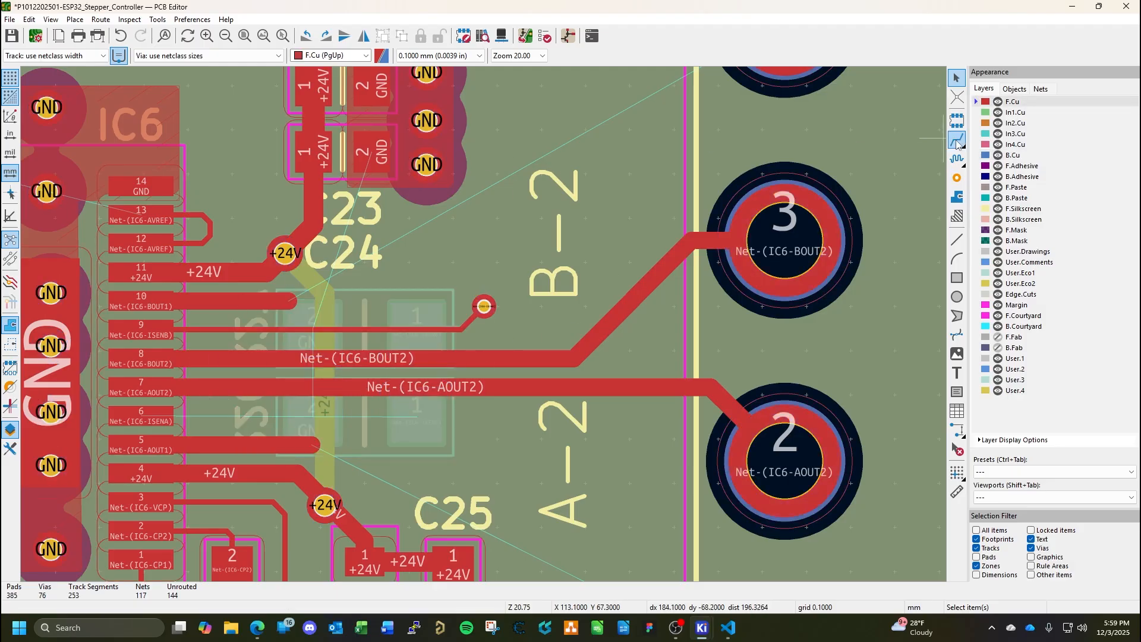
click(138, 417)
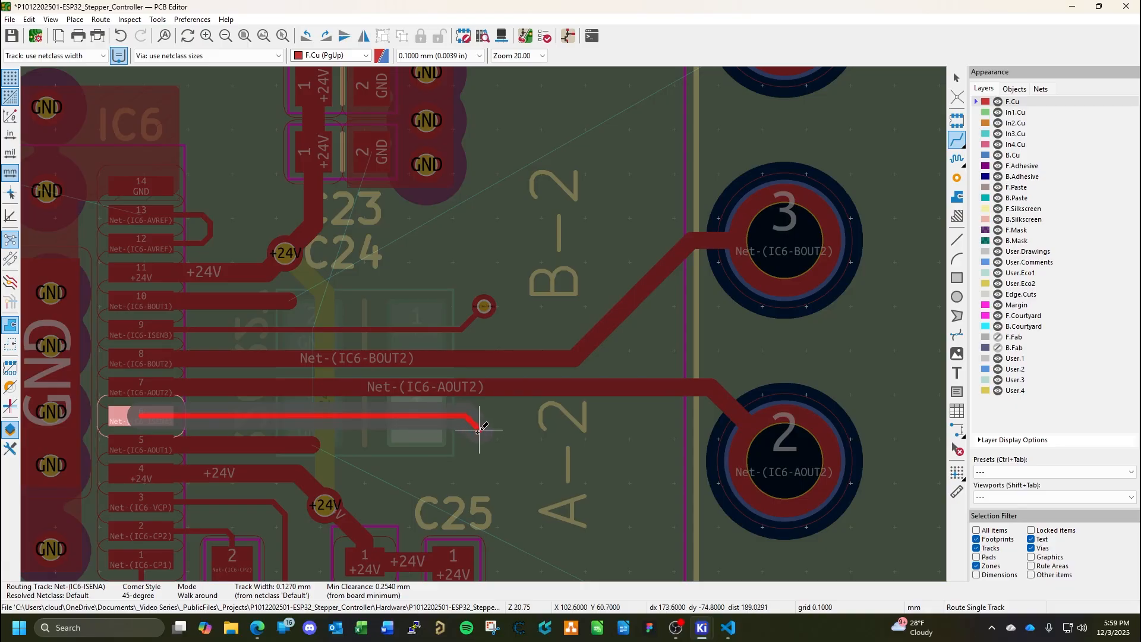
key(v)
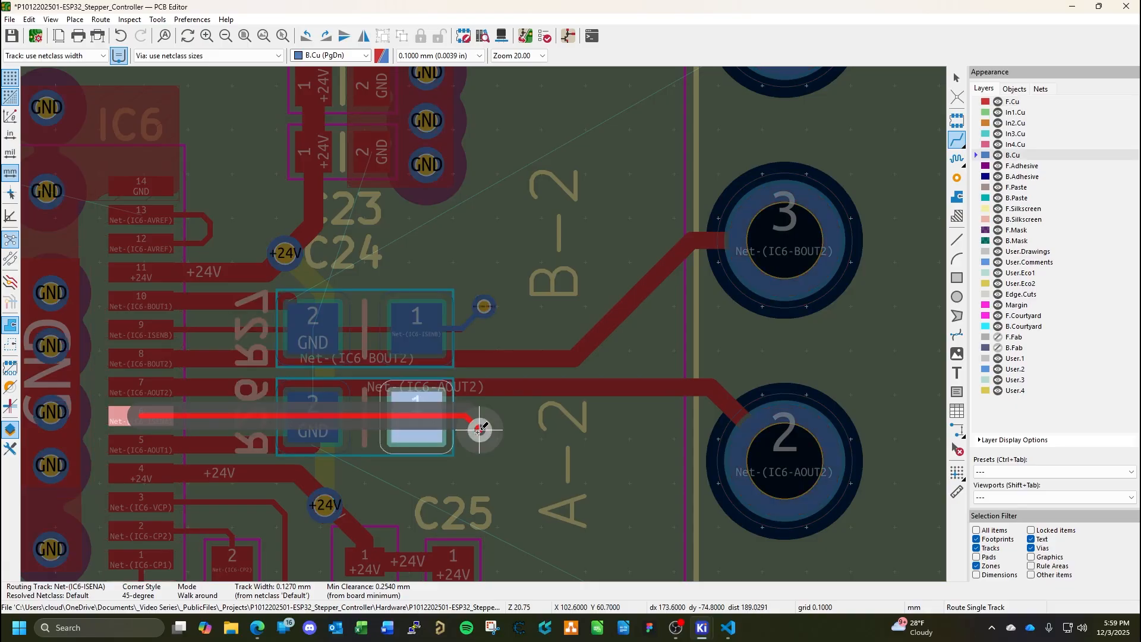
click(484, 430)
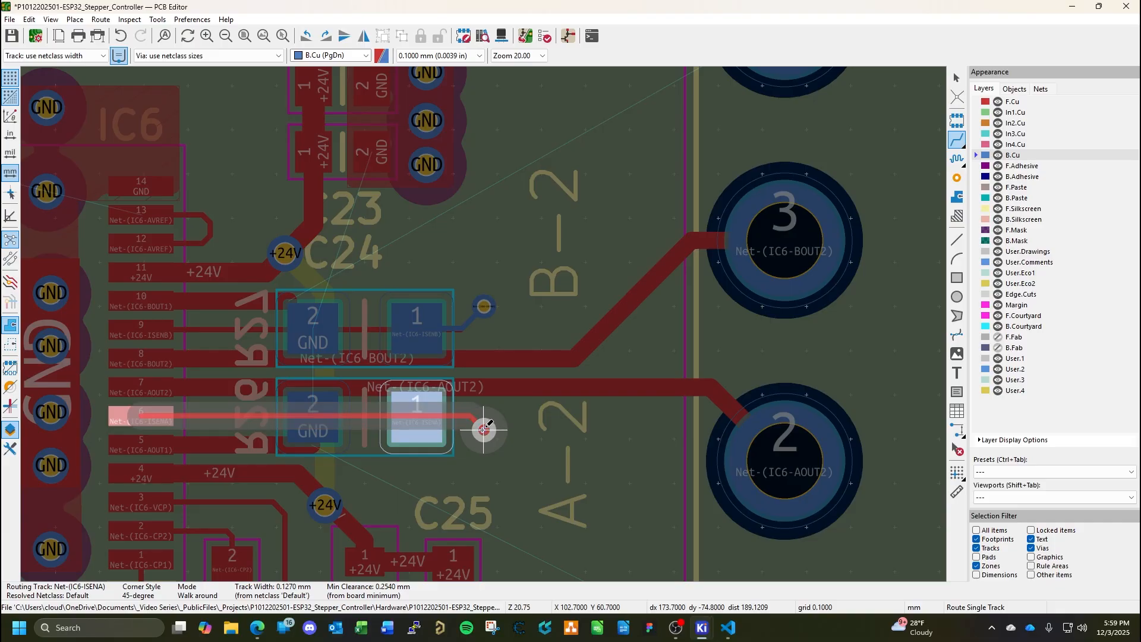
key(Escape)
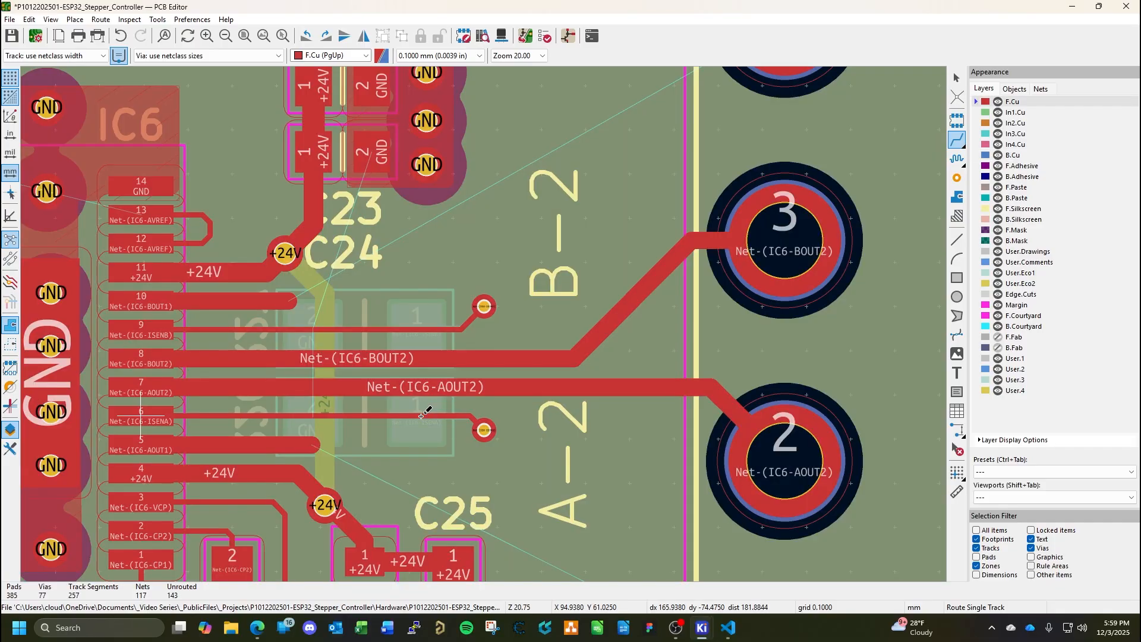
key(Escape)
Set the track width of both Net-(IC6-ISENA) segments on F.Cu to 0.254 mm.
scroll(477, 425, up, 3)
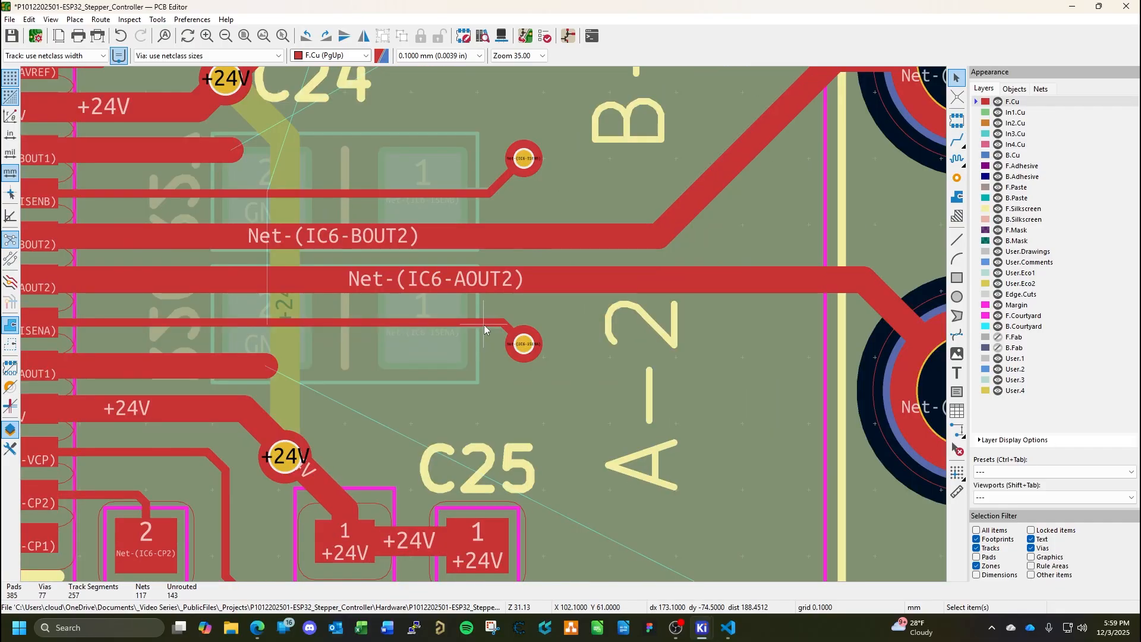
scroll(491, 322, down, 1)
double_click(500, 327)
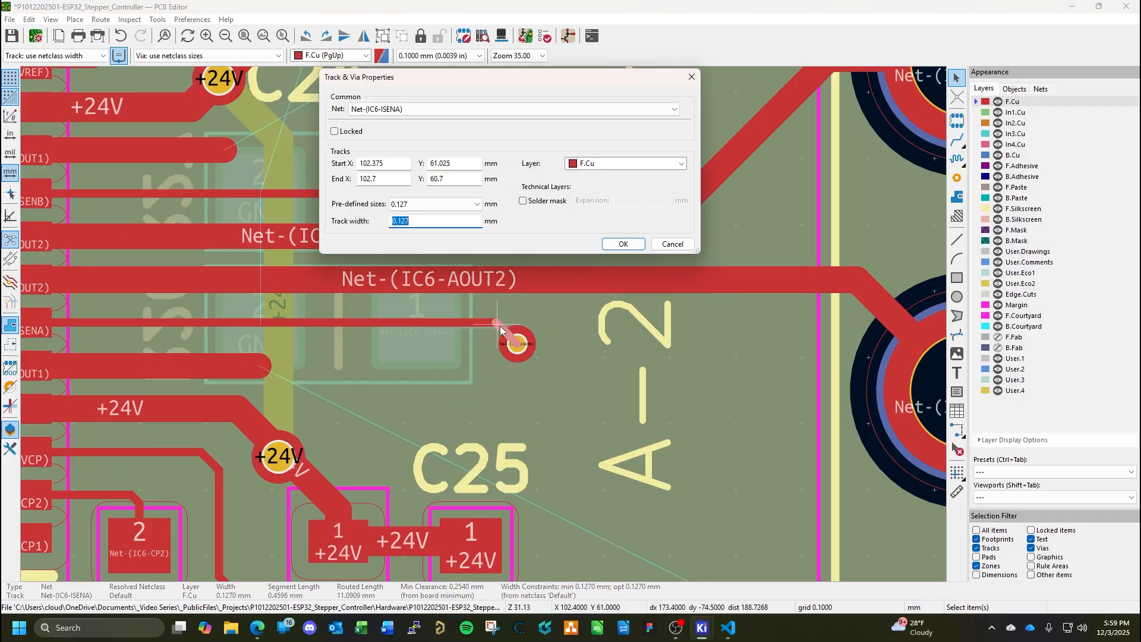
text(.254)
key(Return)
double_click(475, 322)
text(.)
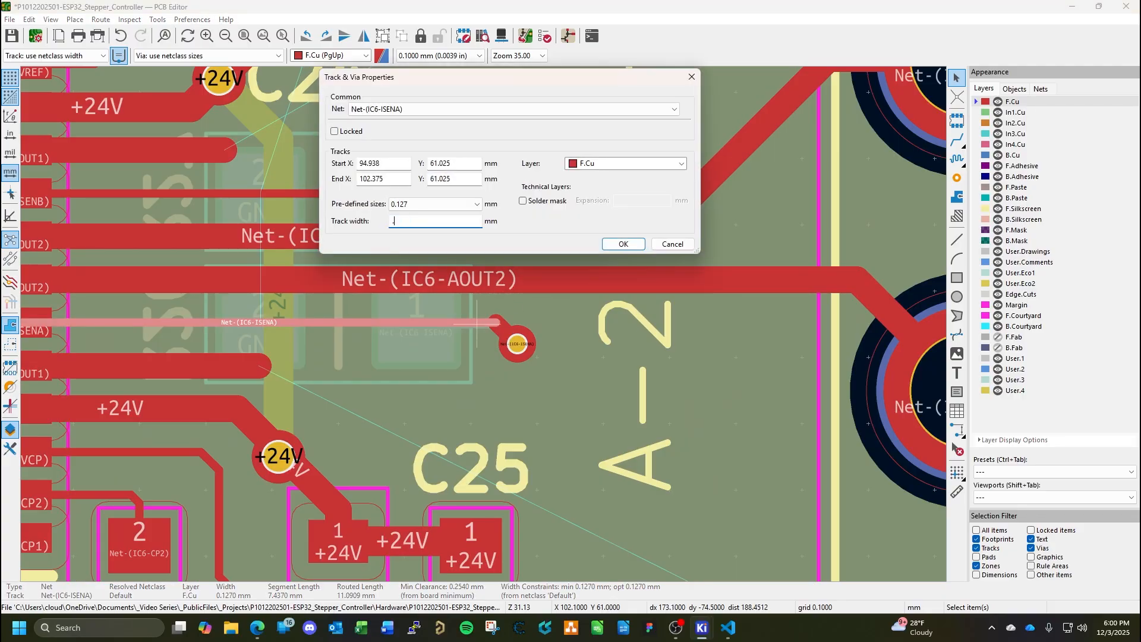
text(254)
key(Return)
Set the track width of both Net-(IC6-ISENB) segments on F.Cu to 0.254 mm.
scroll(446, 318, up, 5)
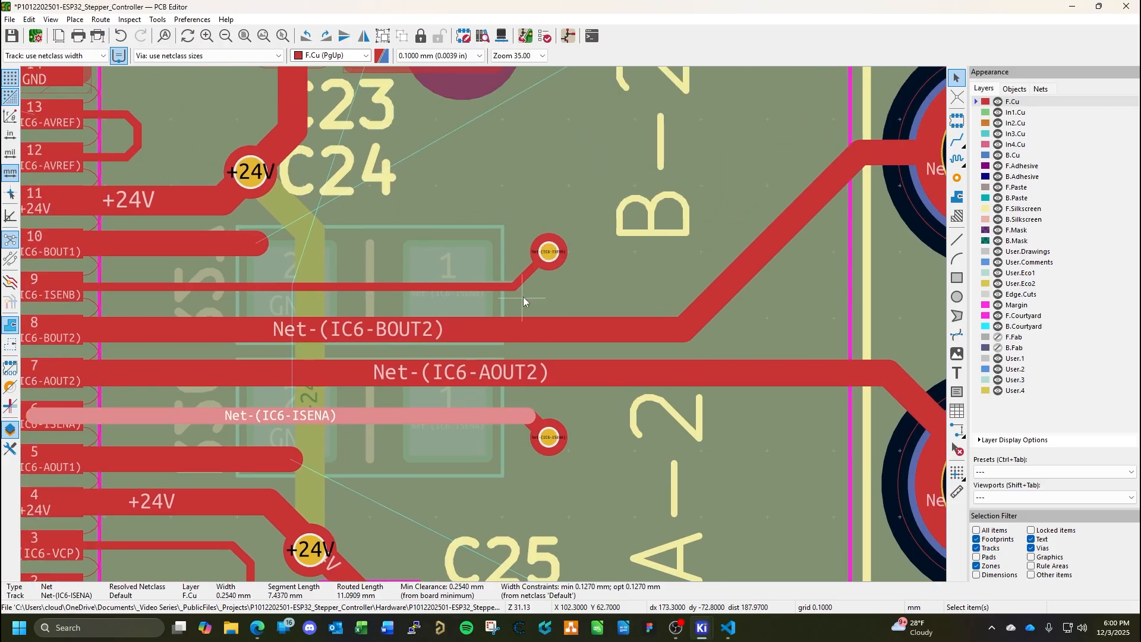
double_click(525, 277)
text(.254)
key(Return)
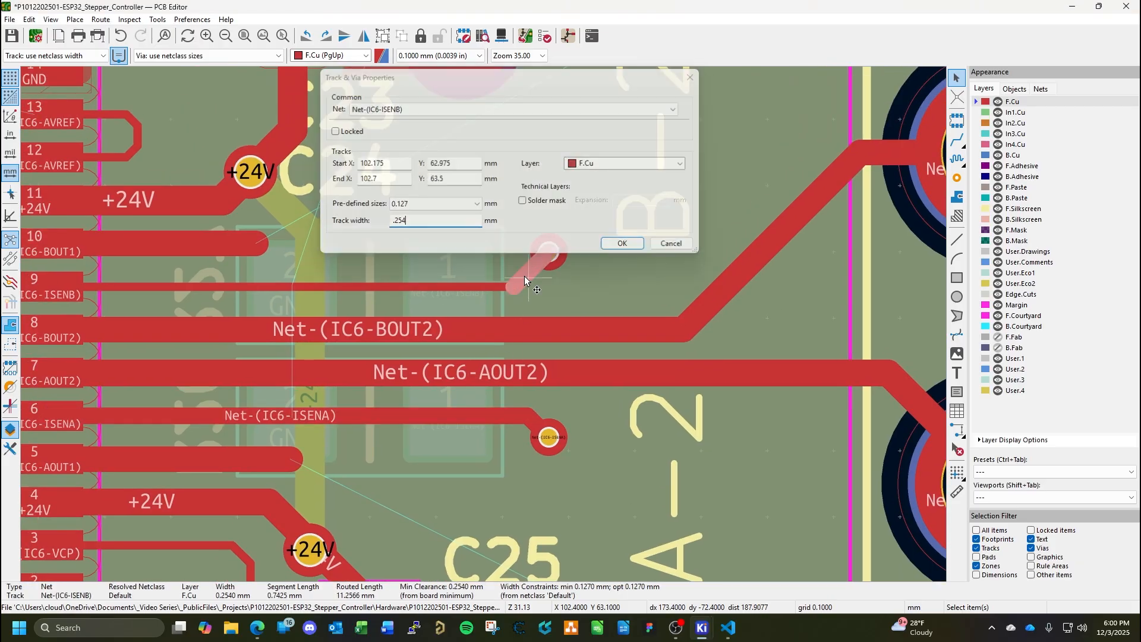
double_click(472, 285)
text(.254)
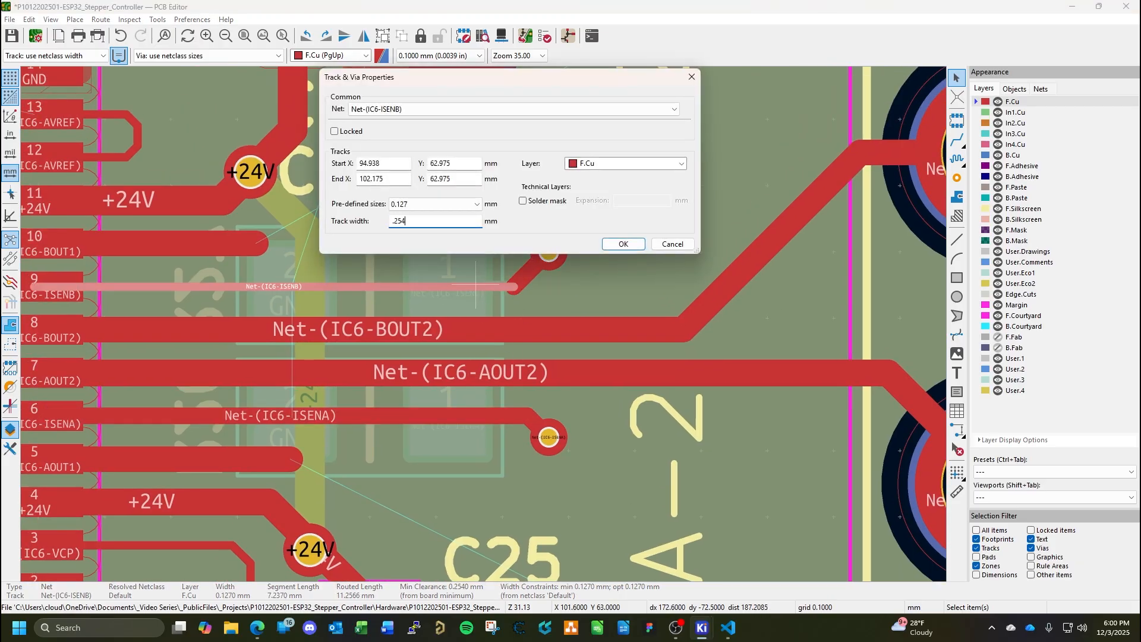
key(Return)
Set the track width of both Net-(IC6-ISENB) segments on B.Cu, between R27 pad 1 and its via, to 0.254 mm.
middle_drag(501, 308, 587, 308)
key(Page_Down)
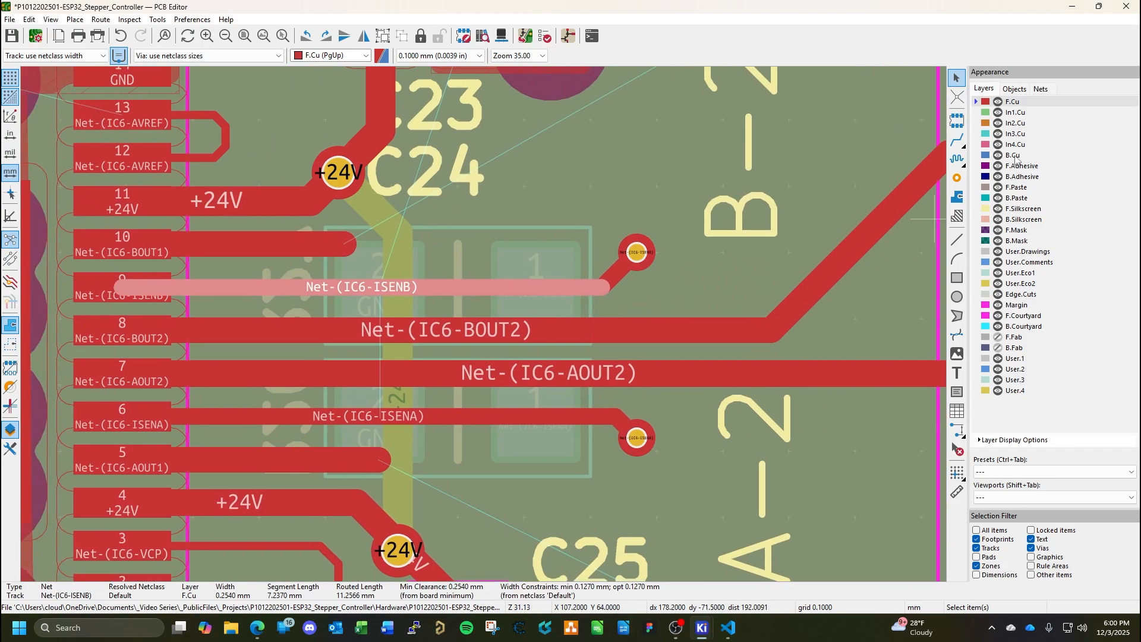
double_click(623, 272)
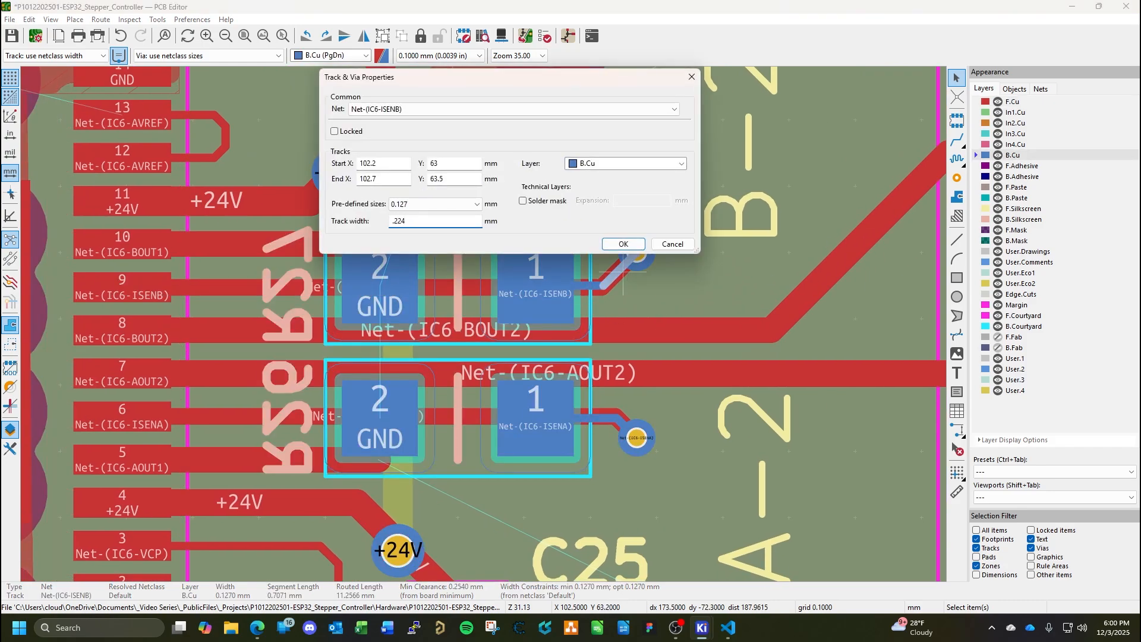
text(.254)
key(Return)
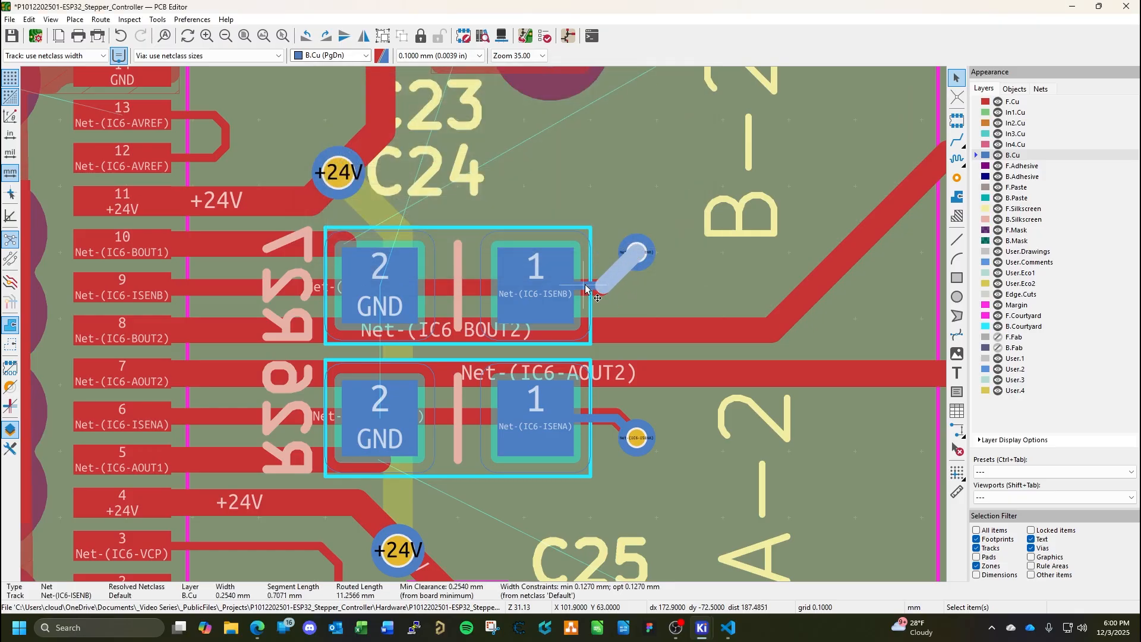
double_click(586, 287)
text(.254)
key(Return)
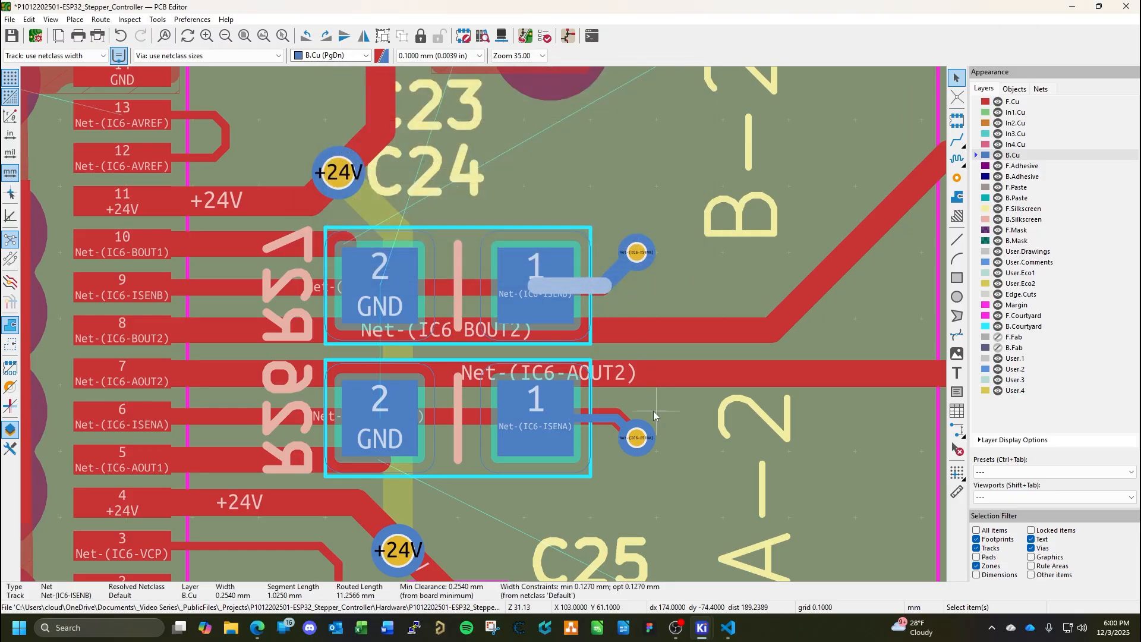
Set the track width of both Net-(IC6-ISENA) segments on B.Cu, between R26 pad 1 and its via, to 0.254 mm.
double_click(617, 406)
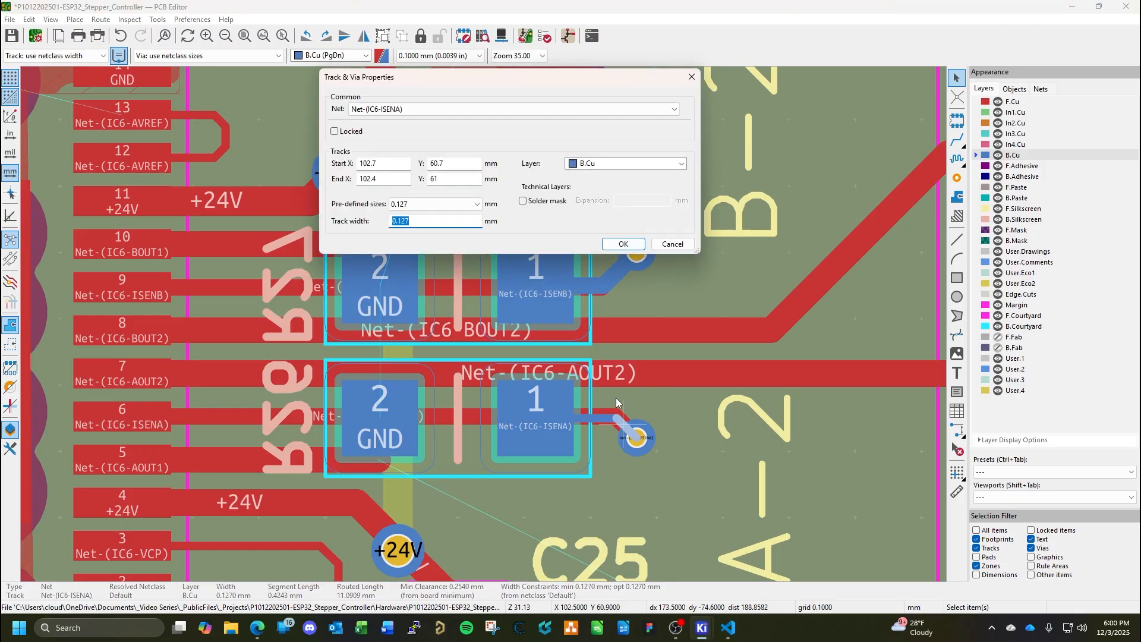
text(.254)
key(Return)
double_click(602, 418)
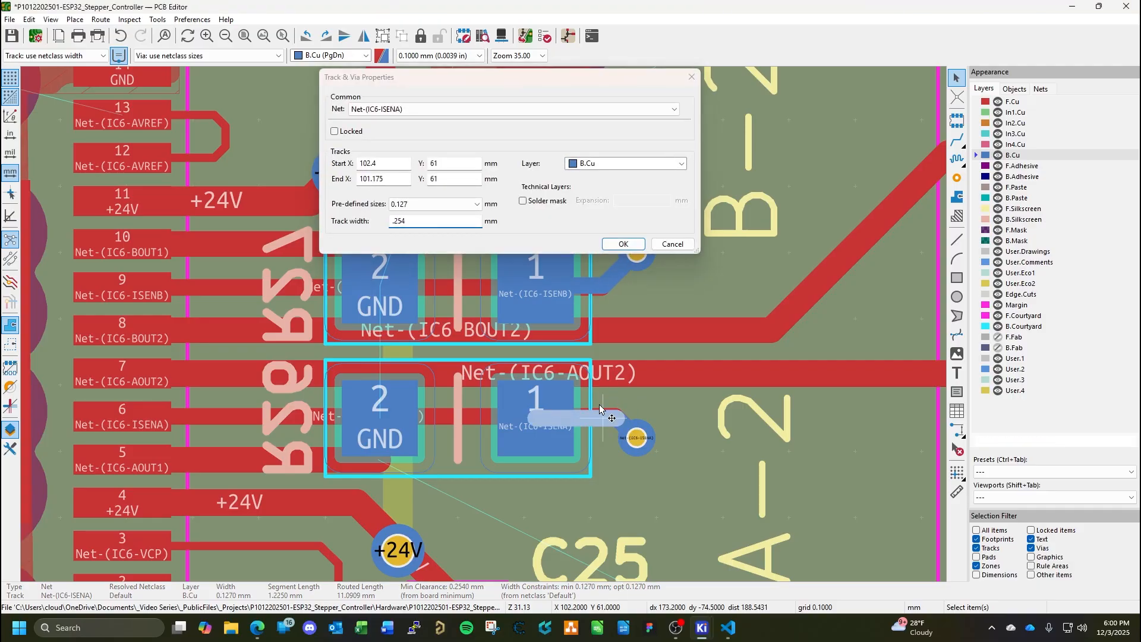
key(Return)
Route Net-(IC6-AOUT1) on F.Cu from the track stub at IC6 pin 5, passing above and around C25, to motor connector pad 1.
click(1007, 105)
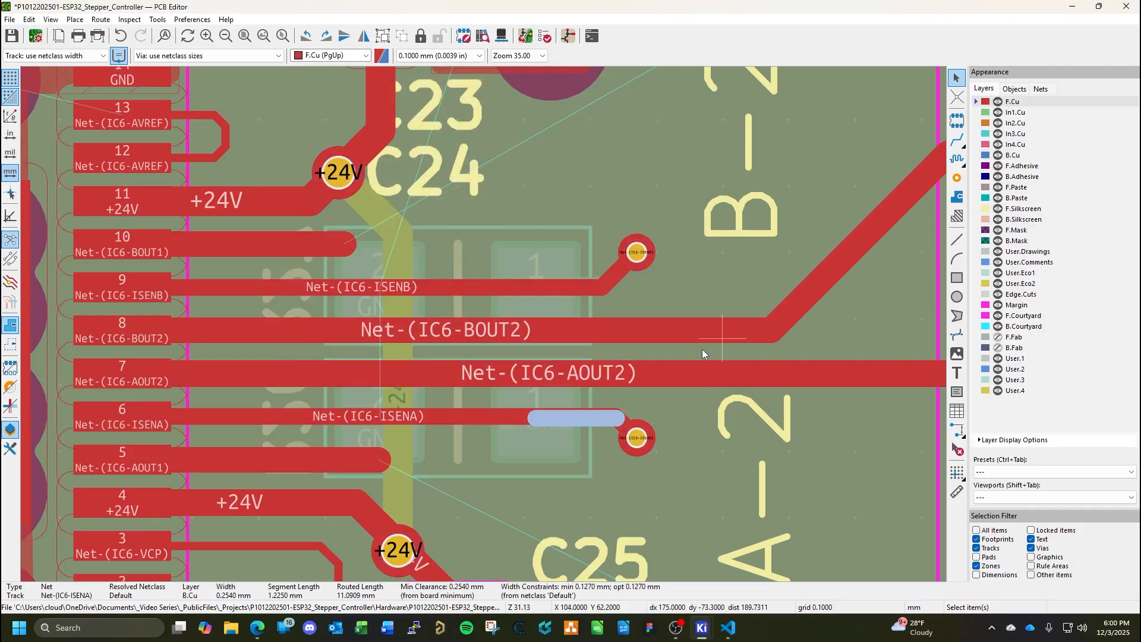
scroll(484, 324, down, 2)
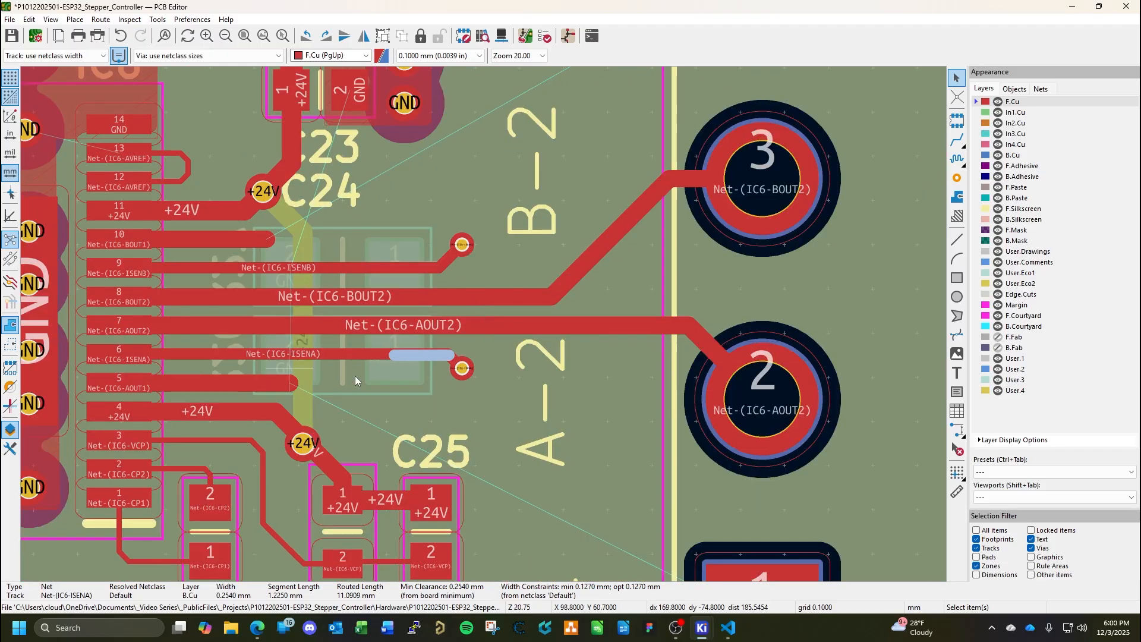
key(Delete)
middle_drag(472, 394, 633, 344)
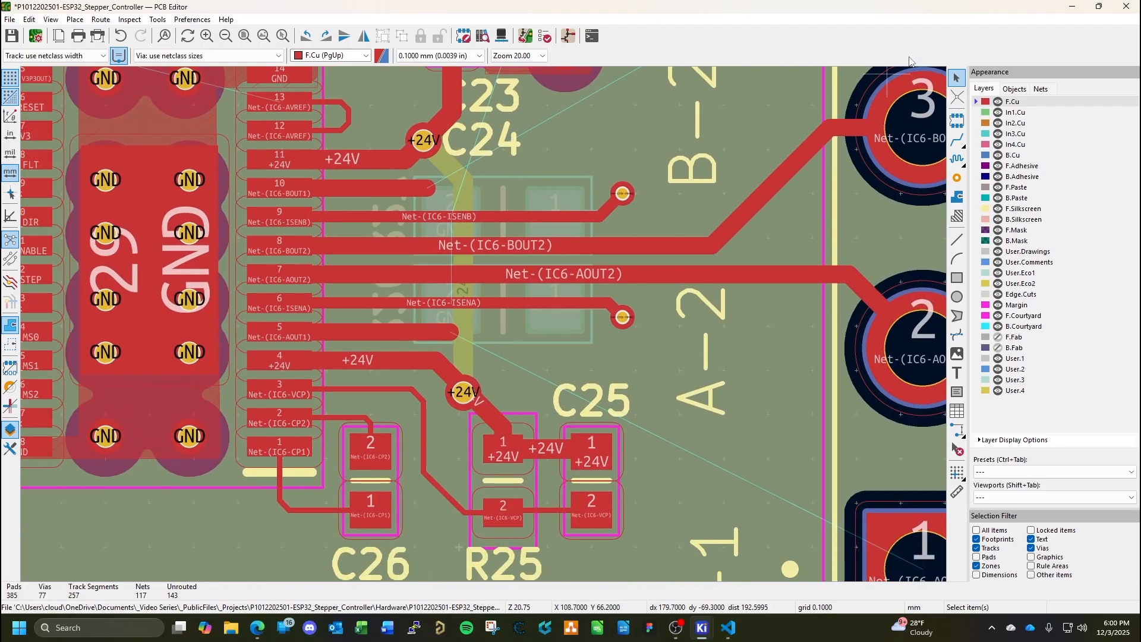
click(957, 142)
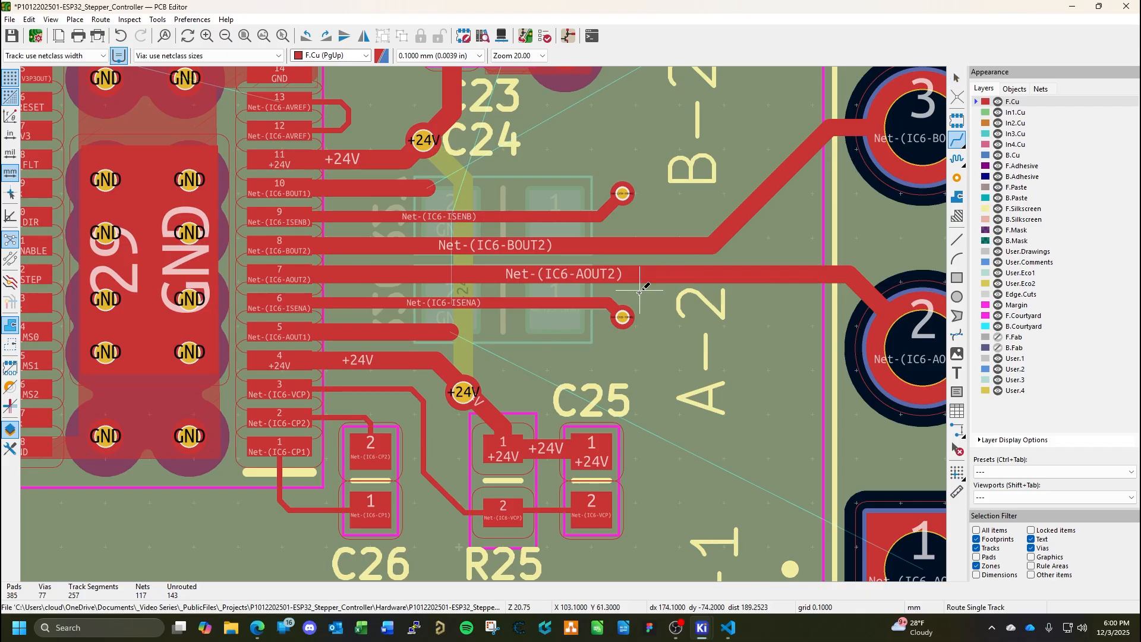
click(450, 332)
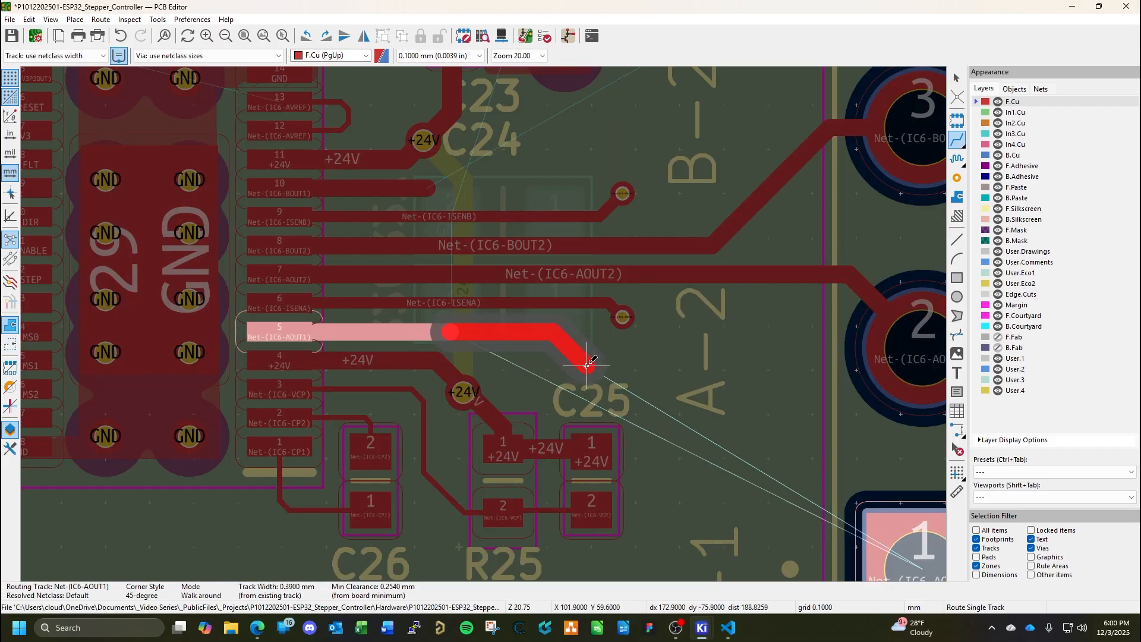
click(591, 367)
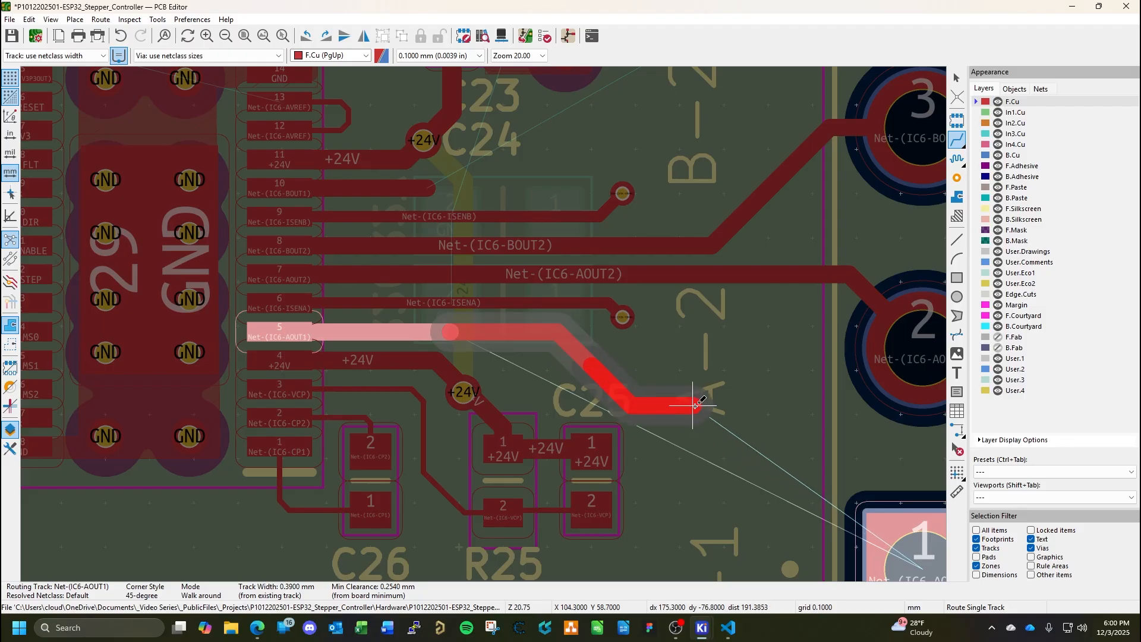
click(689, 378)
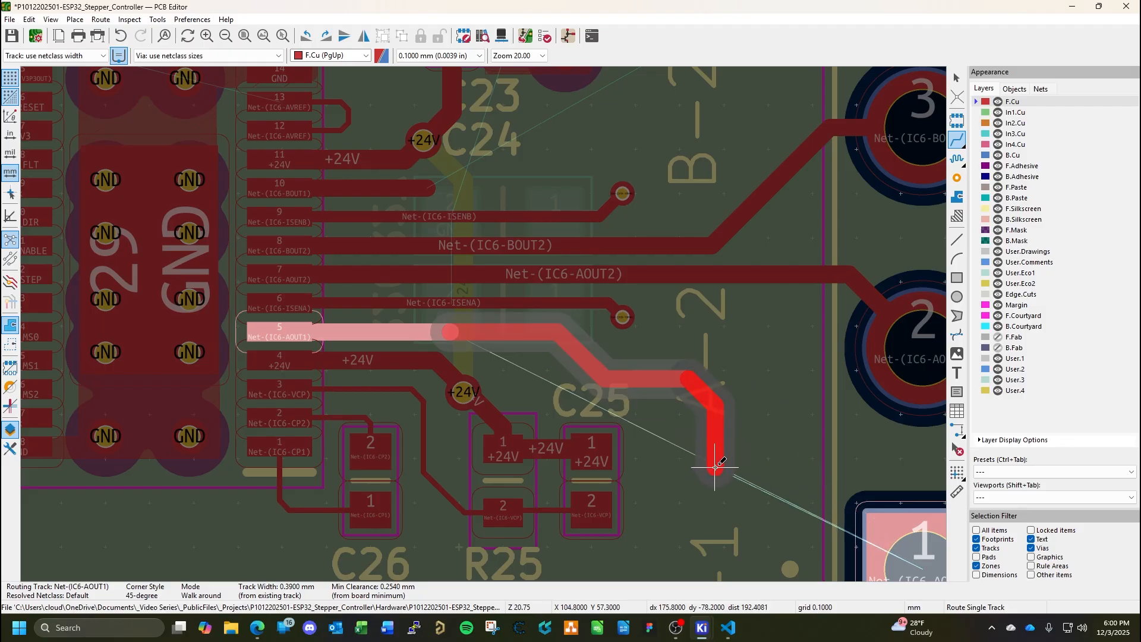
click(732, 472)
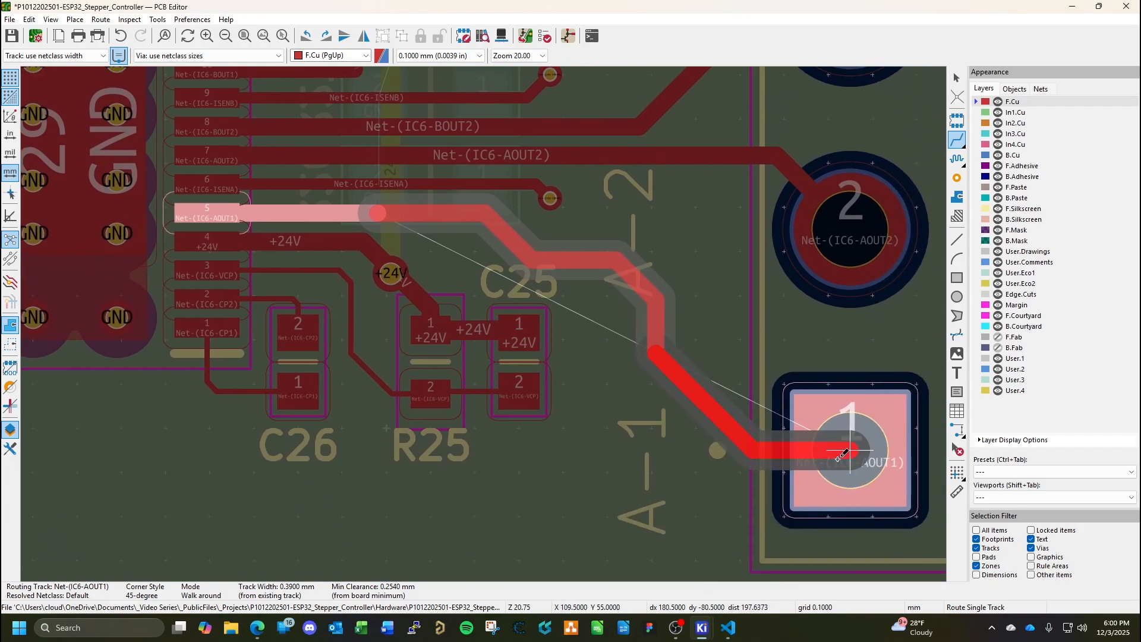
click(839, 457)
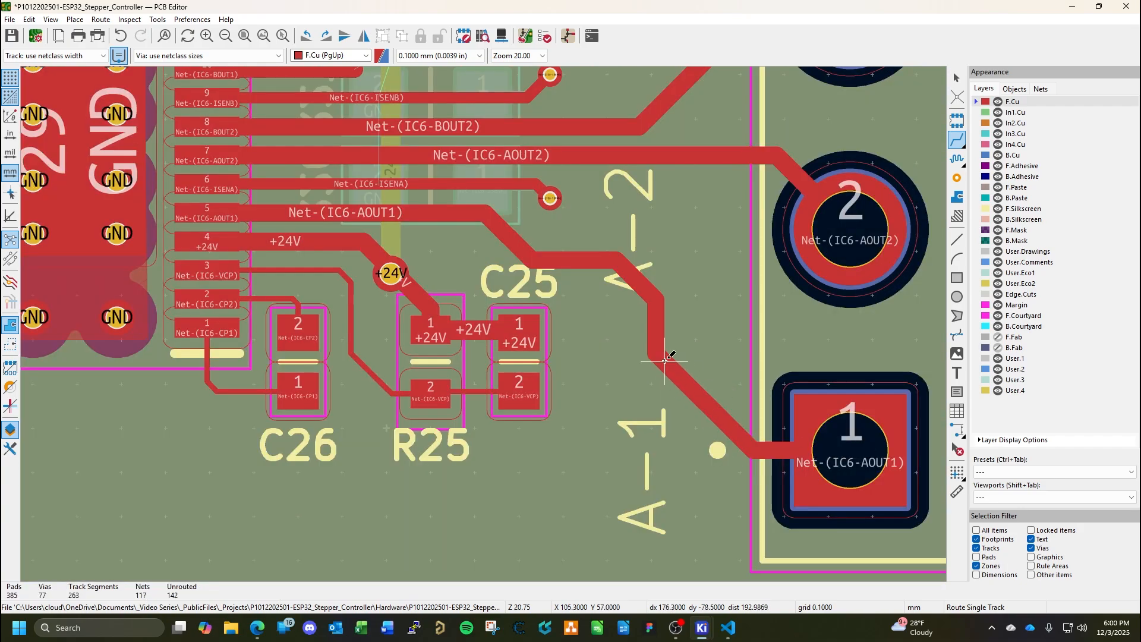
Route Net-(IC6-BOUT1) on F.Cu from the track stub at IC6 pin 10 to motor connector pad 4 and save the board.
scroll(331, 284, up, 5)
click(331, 284)
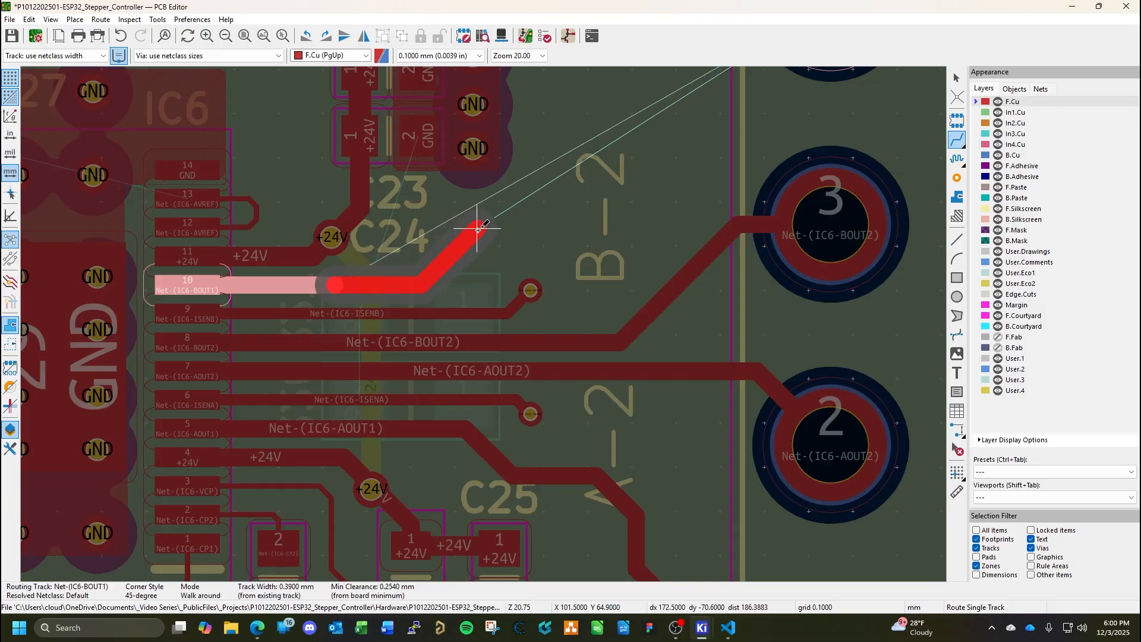
click(491, 229)
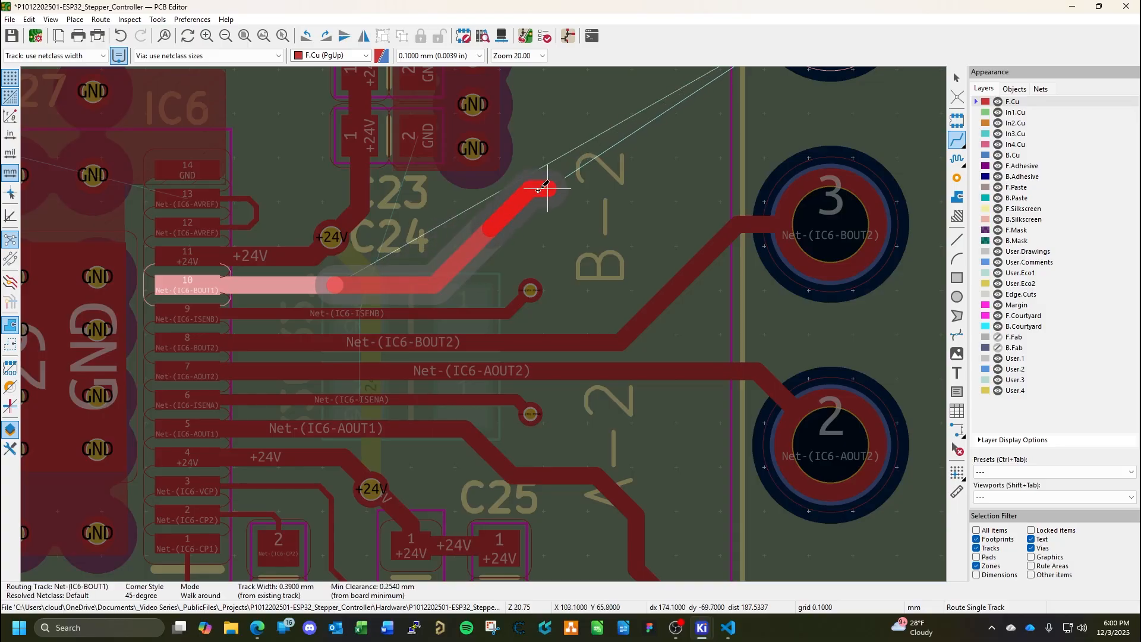
middle_drag(663, 112, 361, 309)
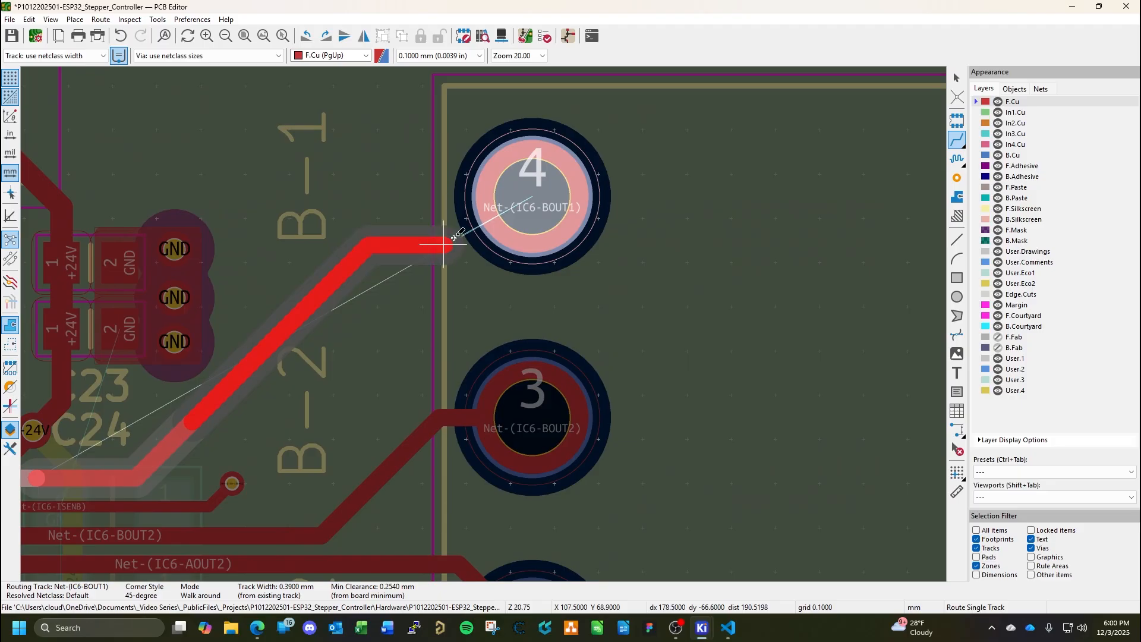
click(533, 196)
key(Escape)
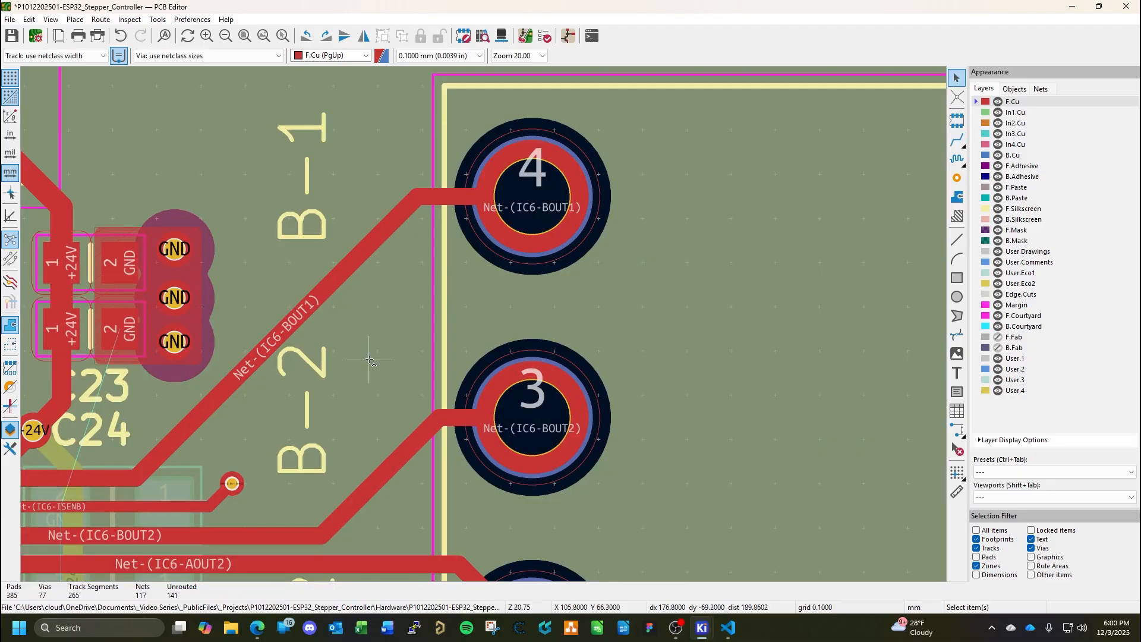
key(ctrl+s)
Make B.Cu the active layer and review the routing around IC6, R26, R27 and the motor connector.
middle_drag(283, 429, 565, 242)
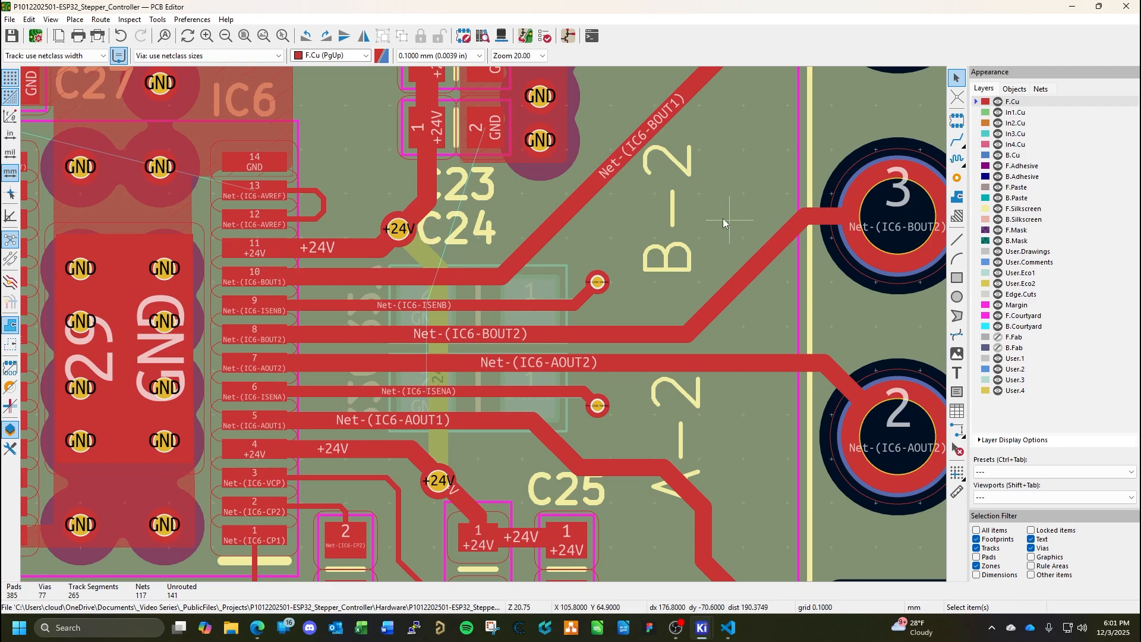
scroll(587, 286, down, 2)
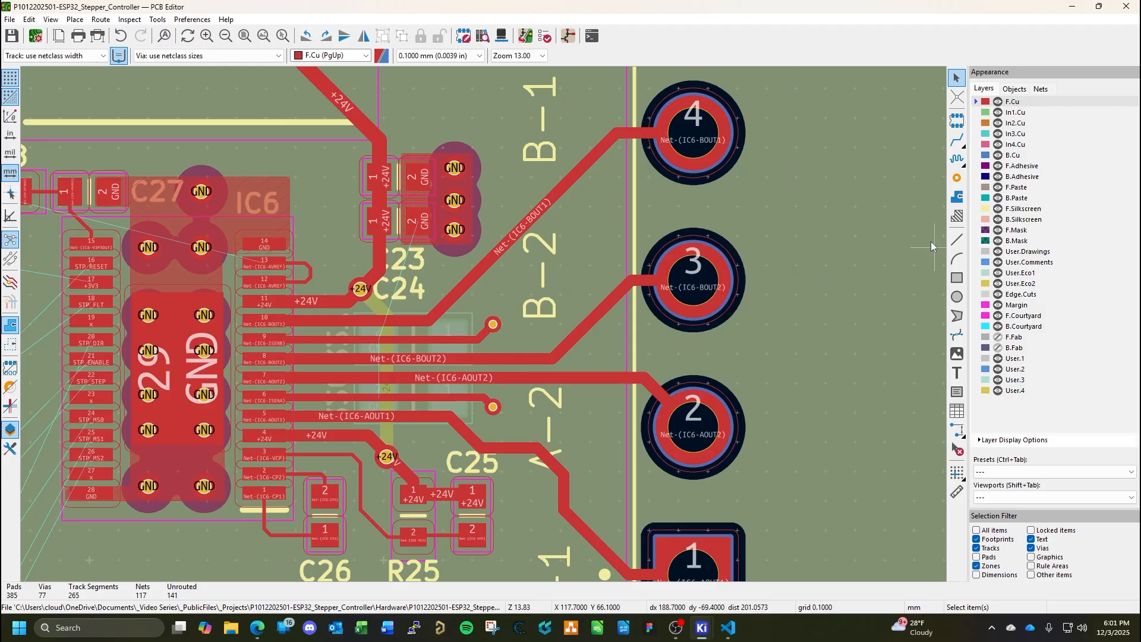
click(1012, 155)
middle_drag(344, 414, 536, 400)
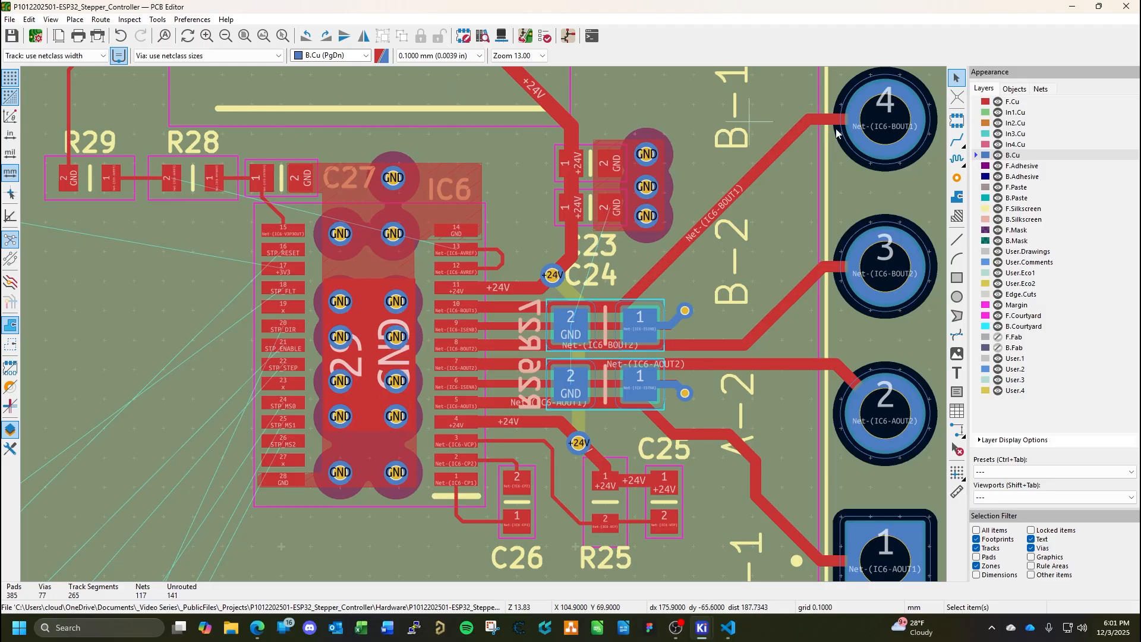
Draw a solid GND copper zone on B.Cu along IC6's courtyard outline, about 7.8 × 10.3 mm, and fill all zones.
click(957, 196)
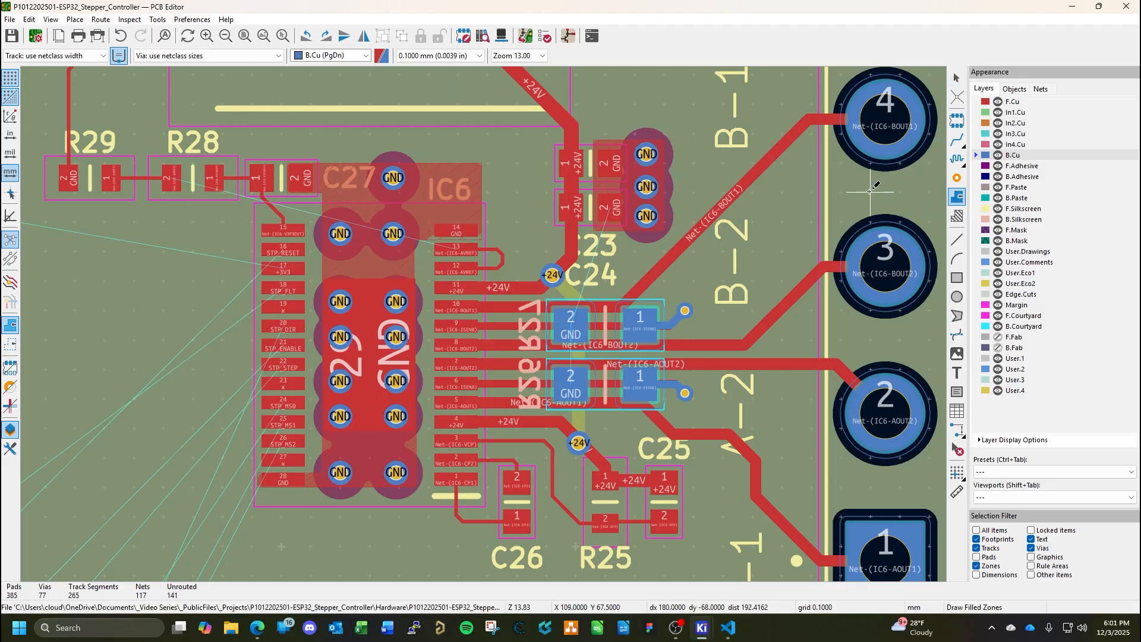
click(255, 203)
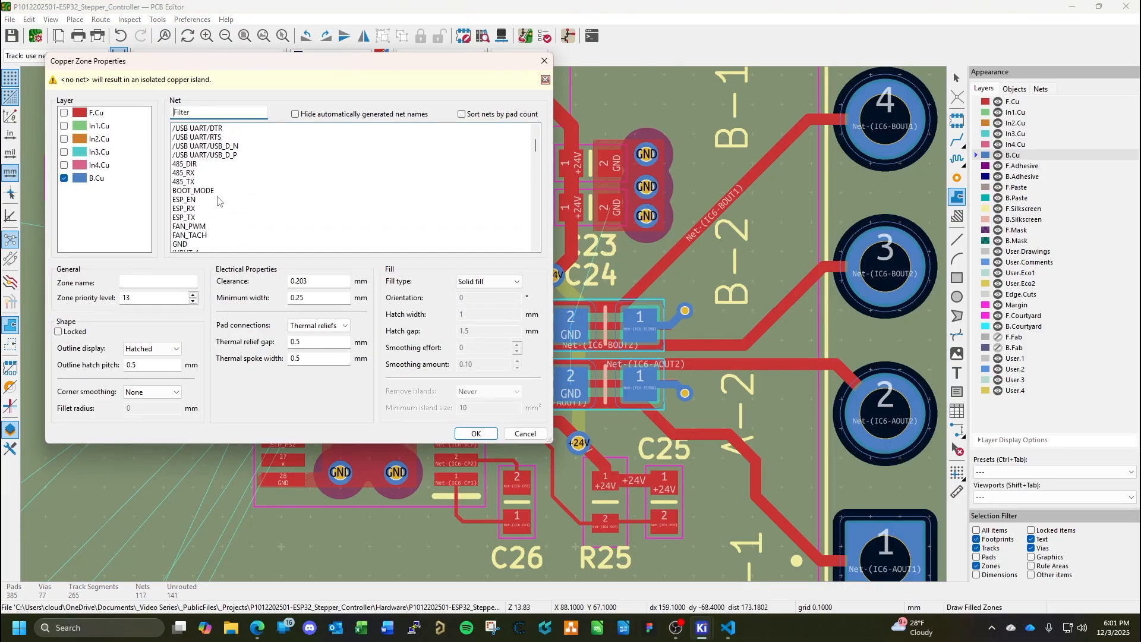
click(193, 243)
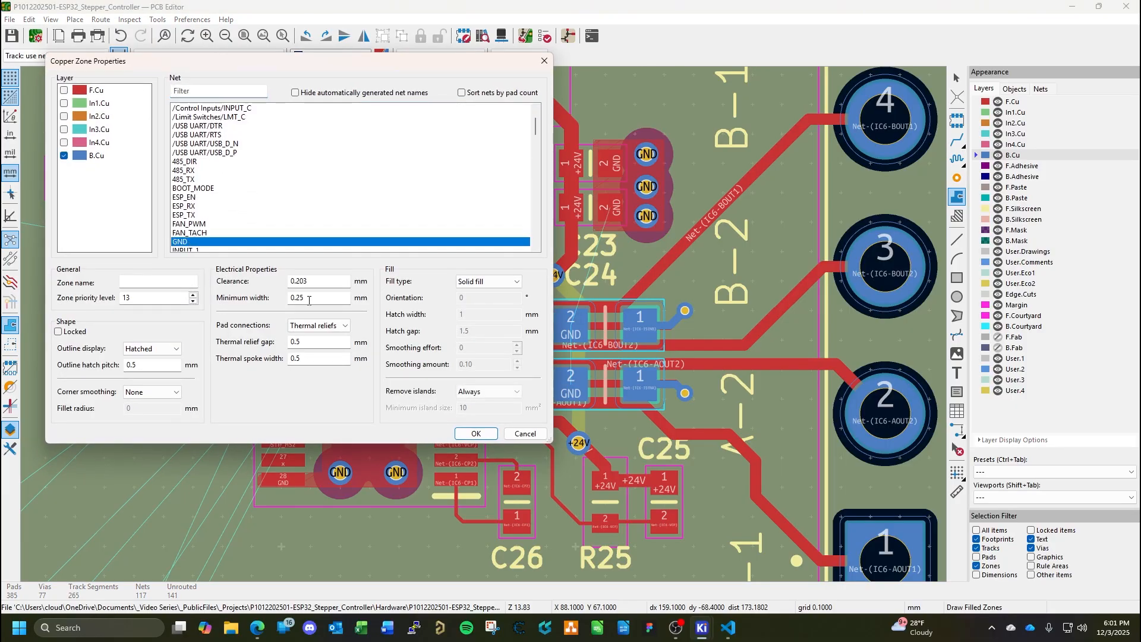
click(476, 433)
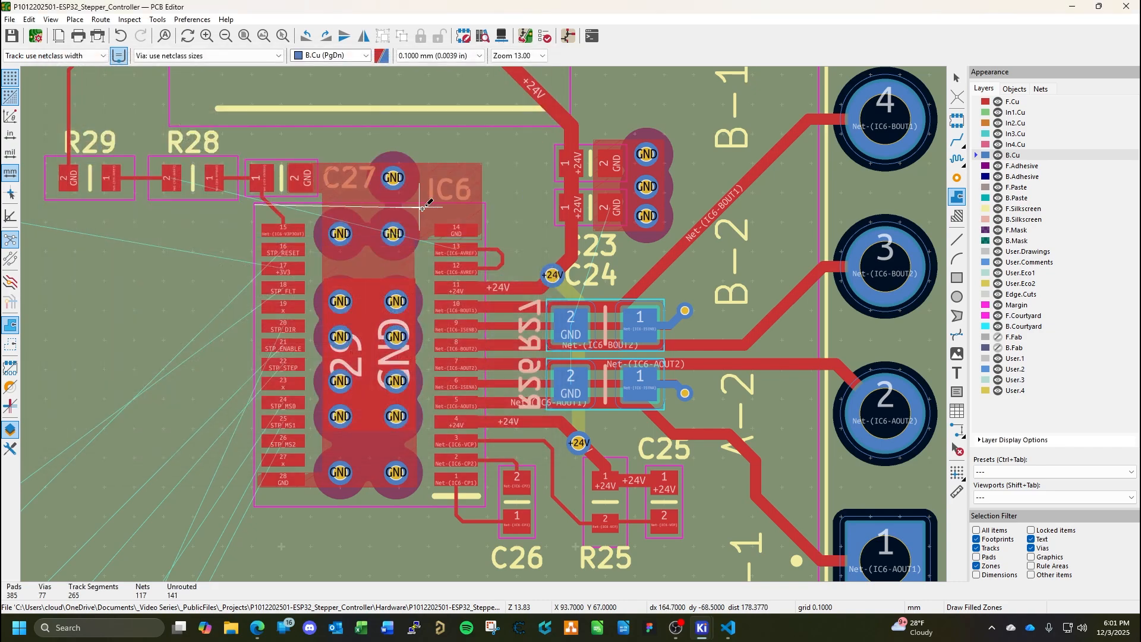
click(485, 204)
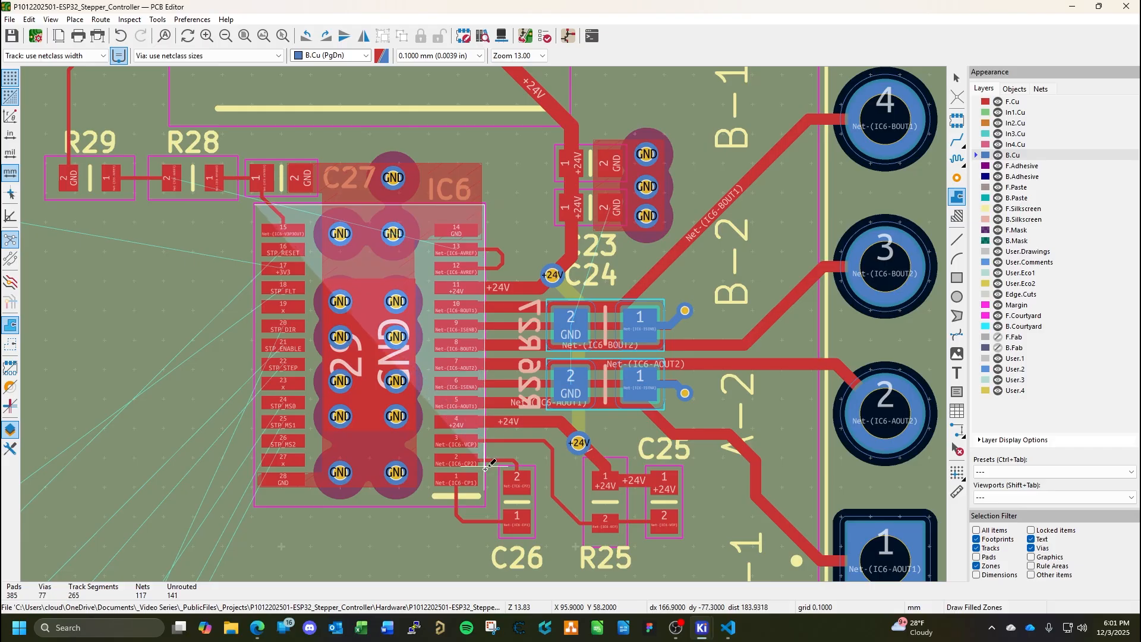
click(483, 507)
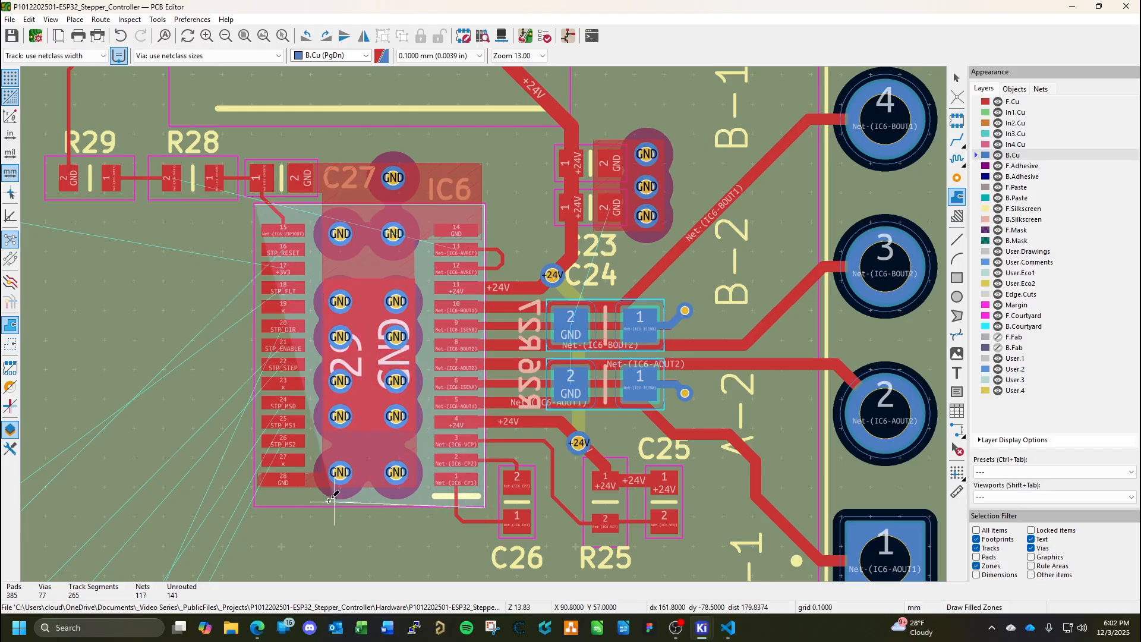
click(255, 508)
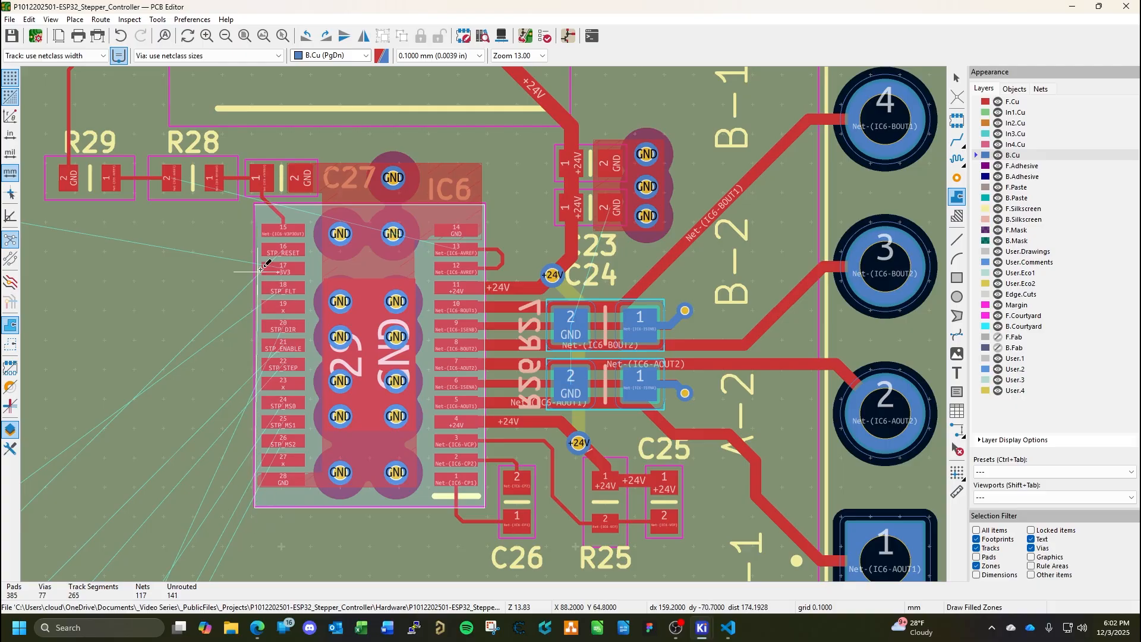
double_click(254, 205)
key(Escape)
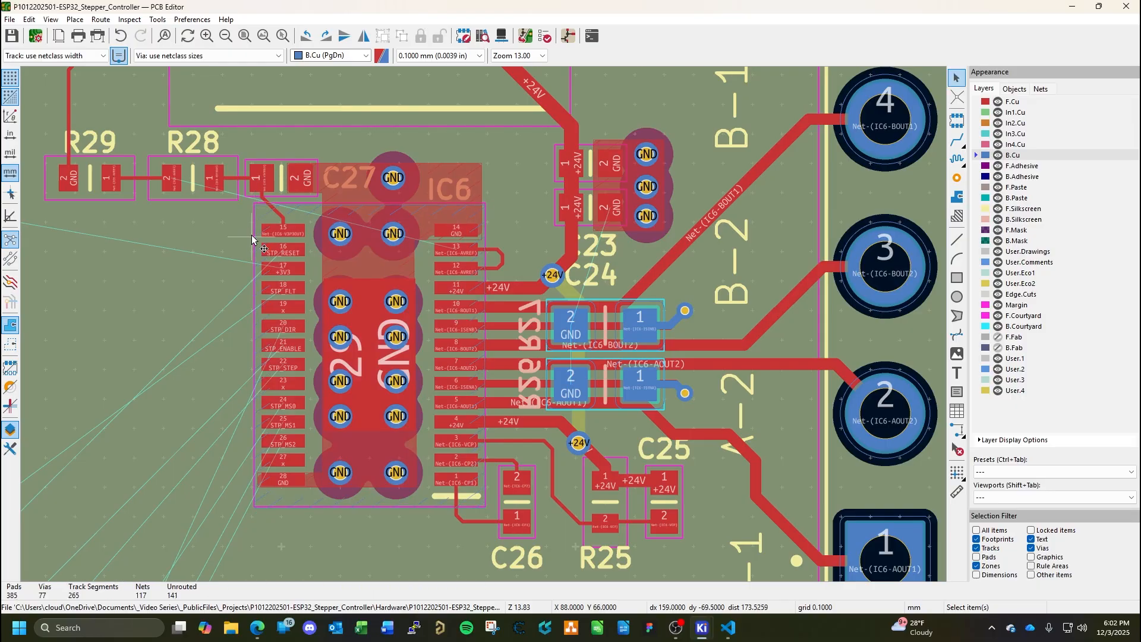
key(b)
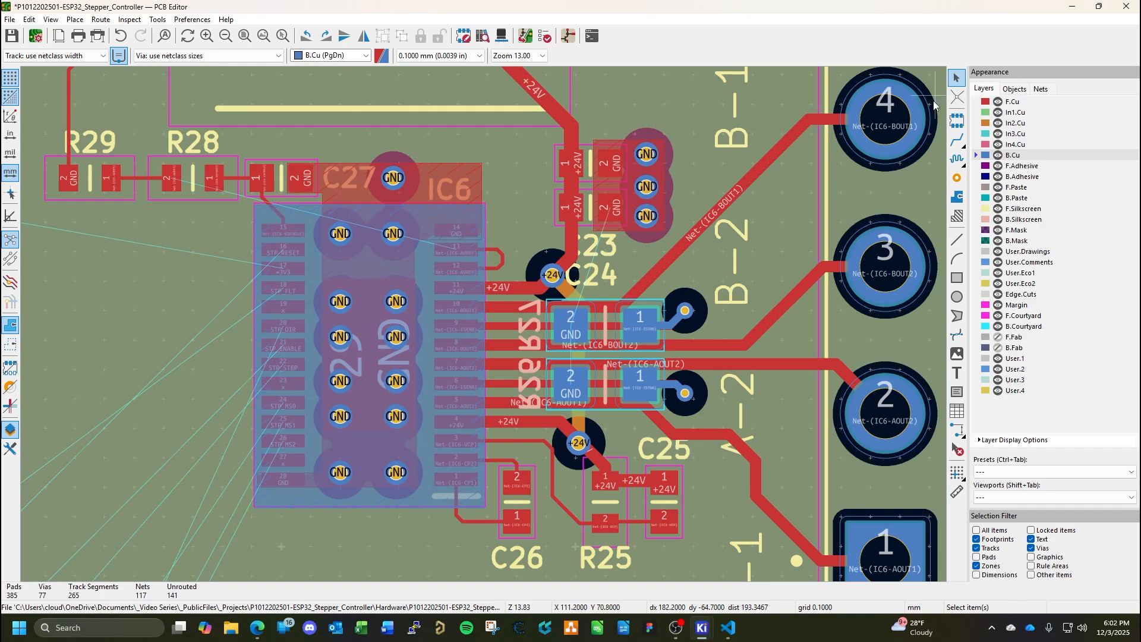
Route GND tracks on B.Cu from pad 2 of R27 and pad 2 of R26 to the nearest GND vias under IC6.
click(957, 140)
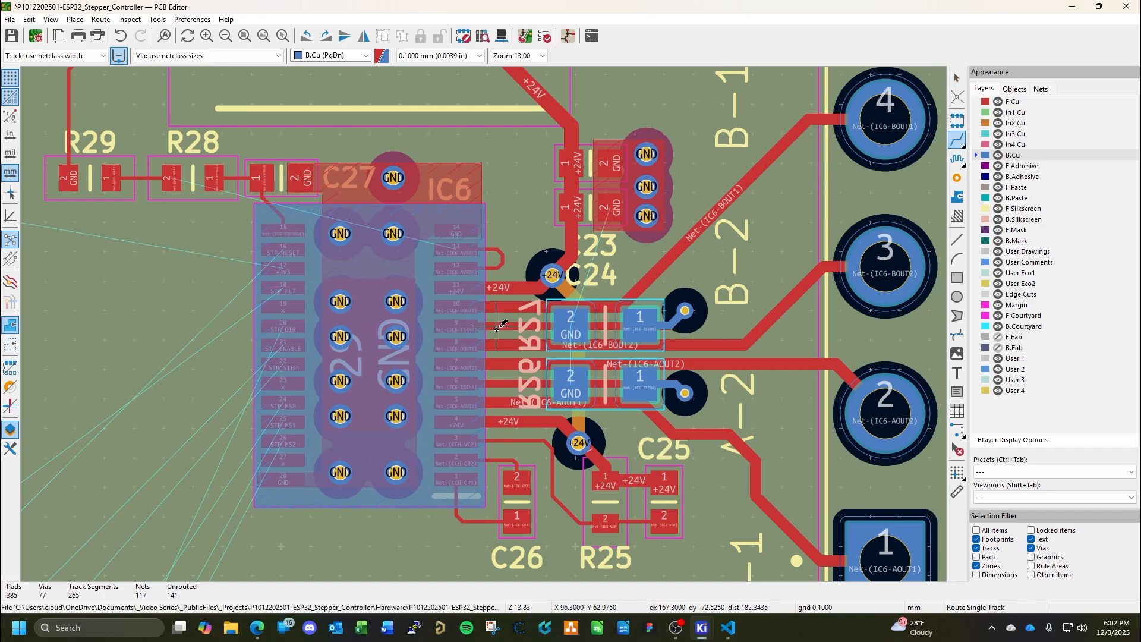
click(575, 327)
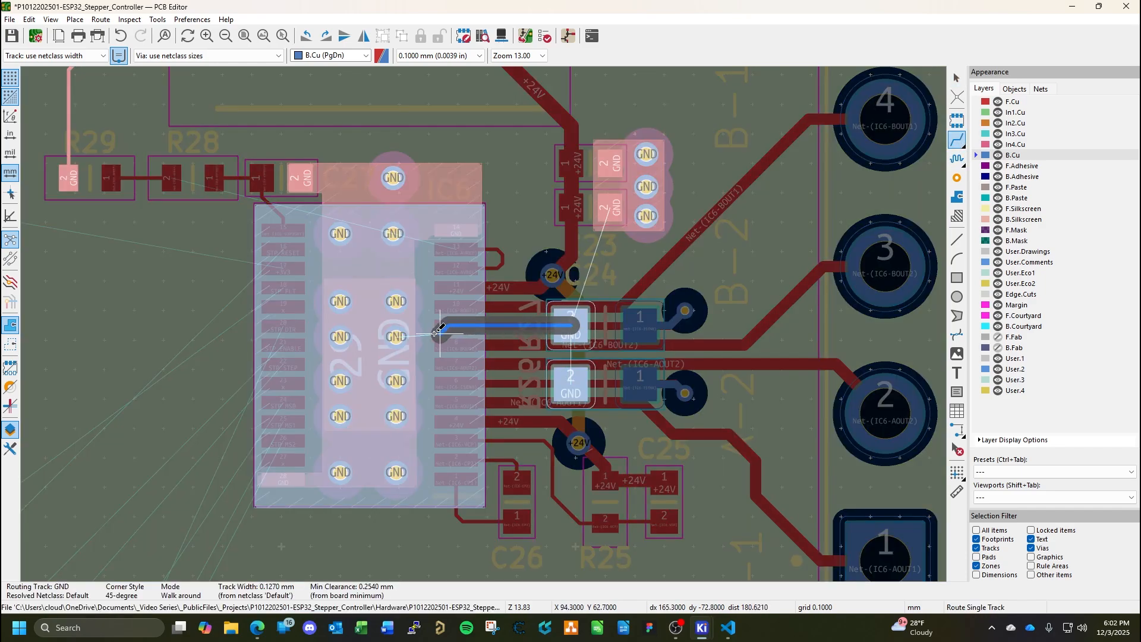
click(399, 332)
click(574, 383)
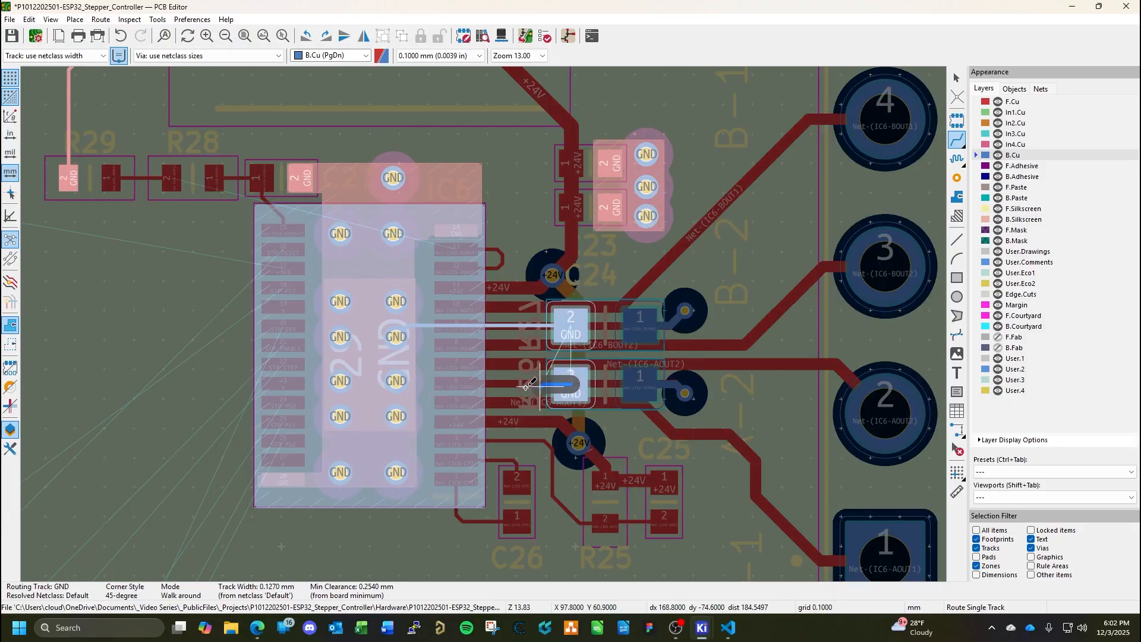
click(412, 380)
key(Escape)
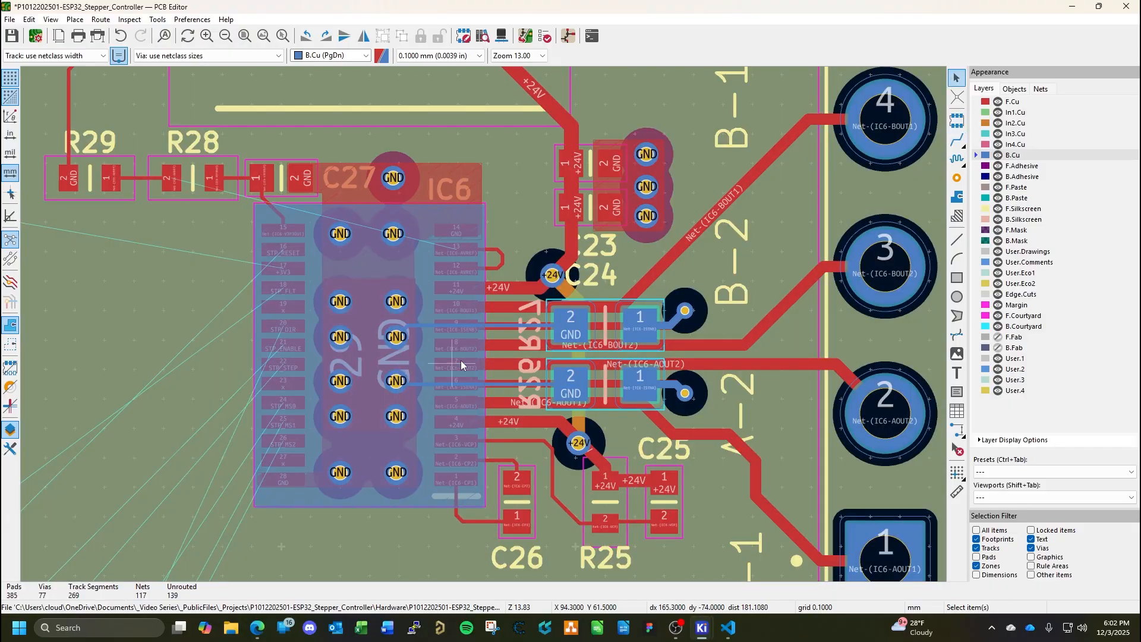
Set the track width of both horizontal GND segments on B.Cu between IC6 and R26/R27 to 0.254 mm and save the board.
double_click(521, 324)
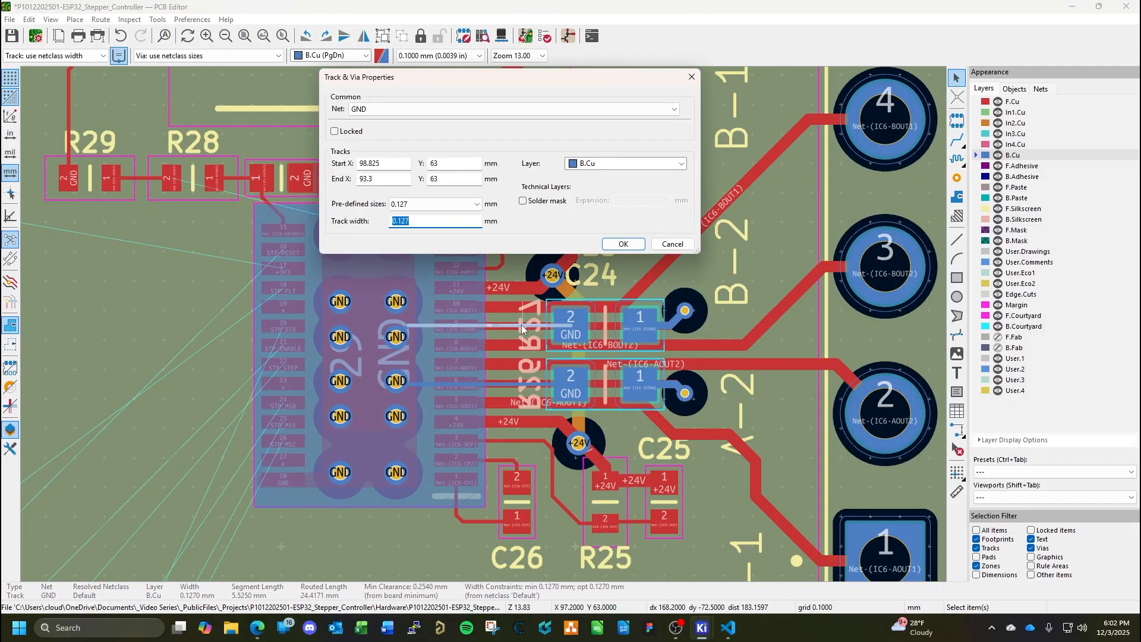
text(0.254)
key(Return)
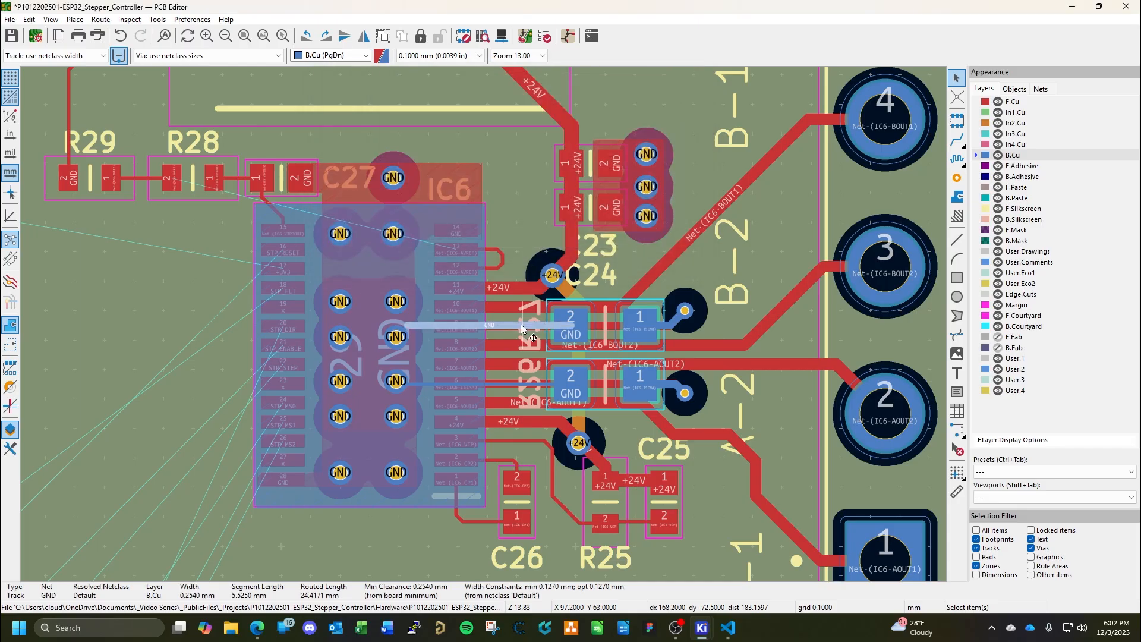
double_click(509, 384)
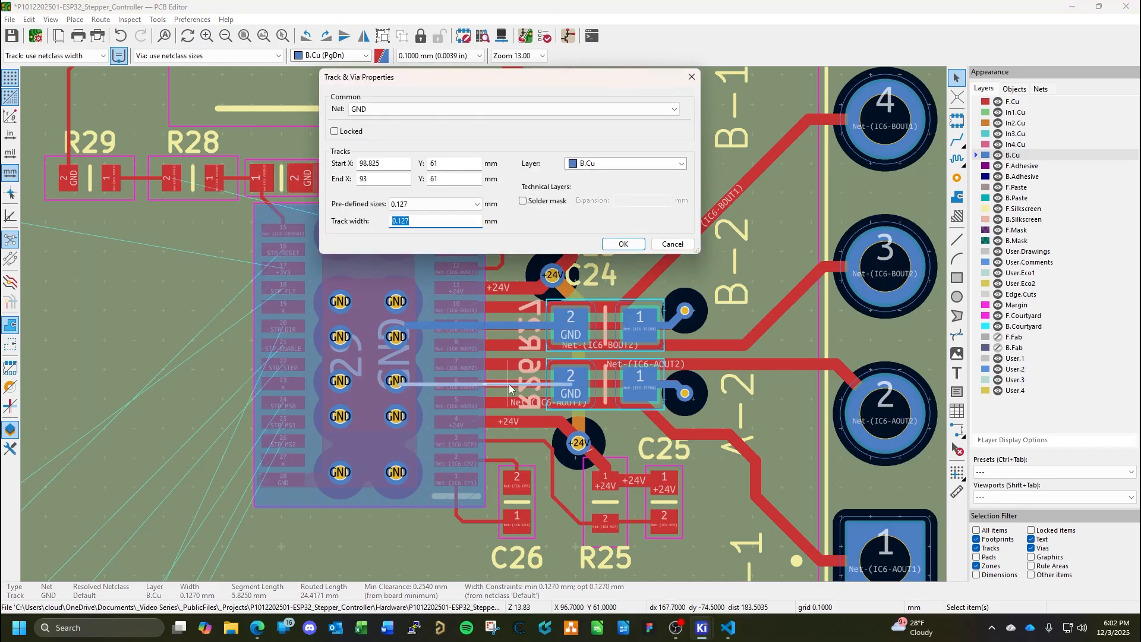
text(.254)
key(Return)
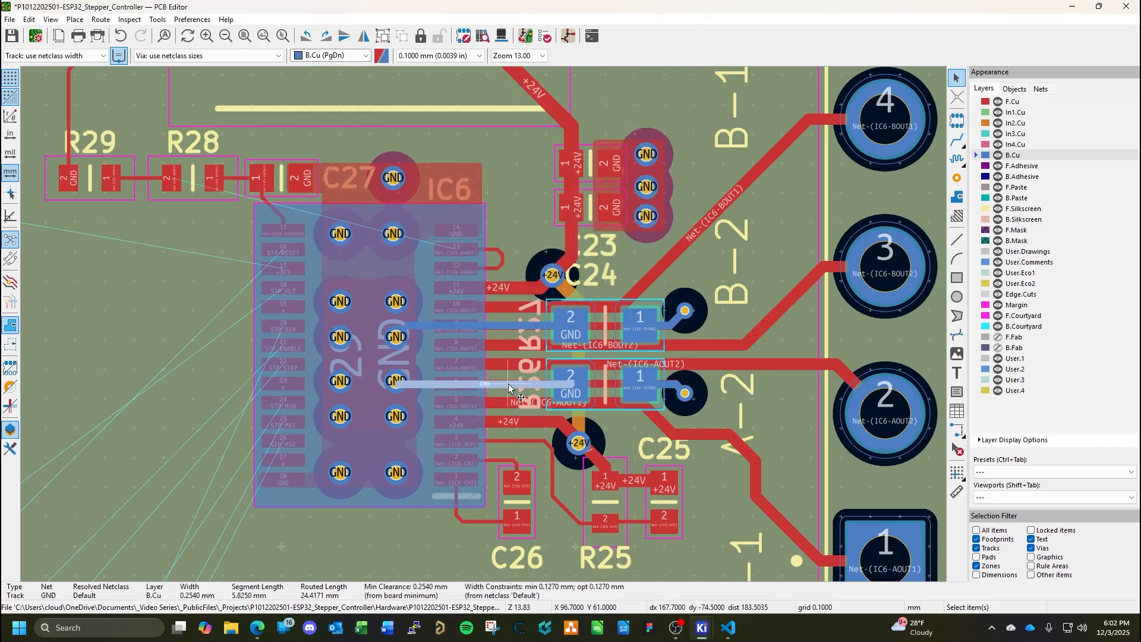
key(Escape)
key(ctrl+s)
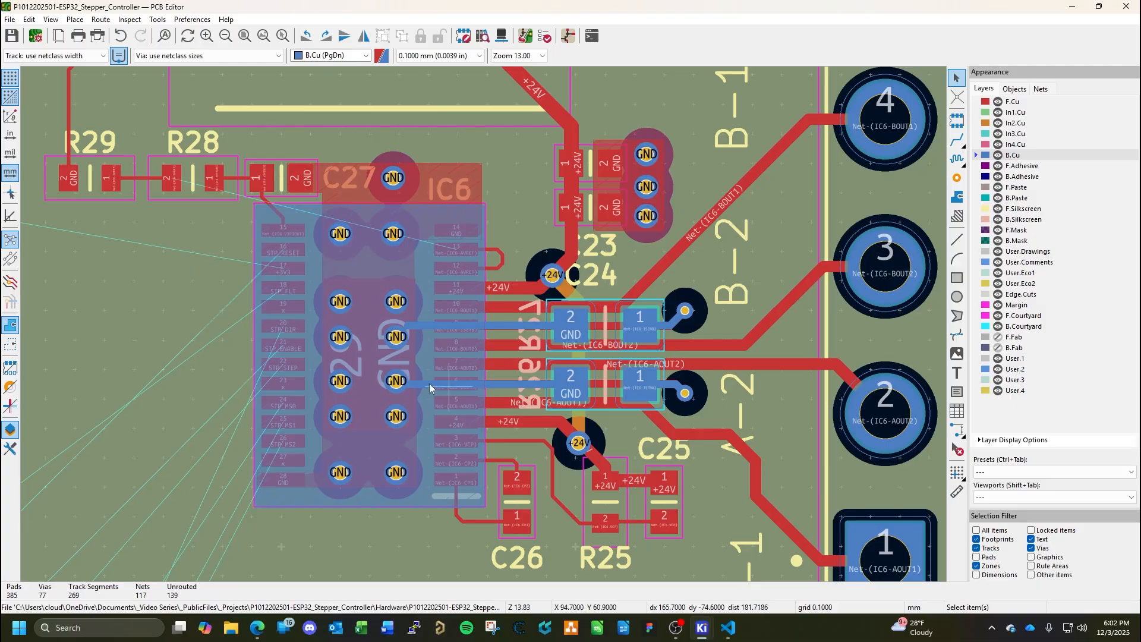
Set the short diagonal GND segment joining R27's track to the via under IC6 to 0.254 mm wide and save the board.
scroll(400, 331, up, 9)
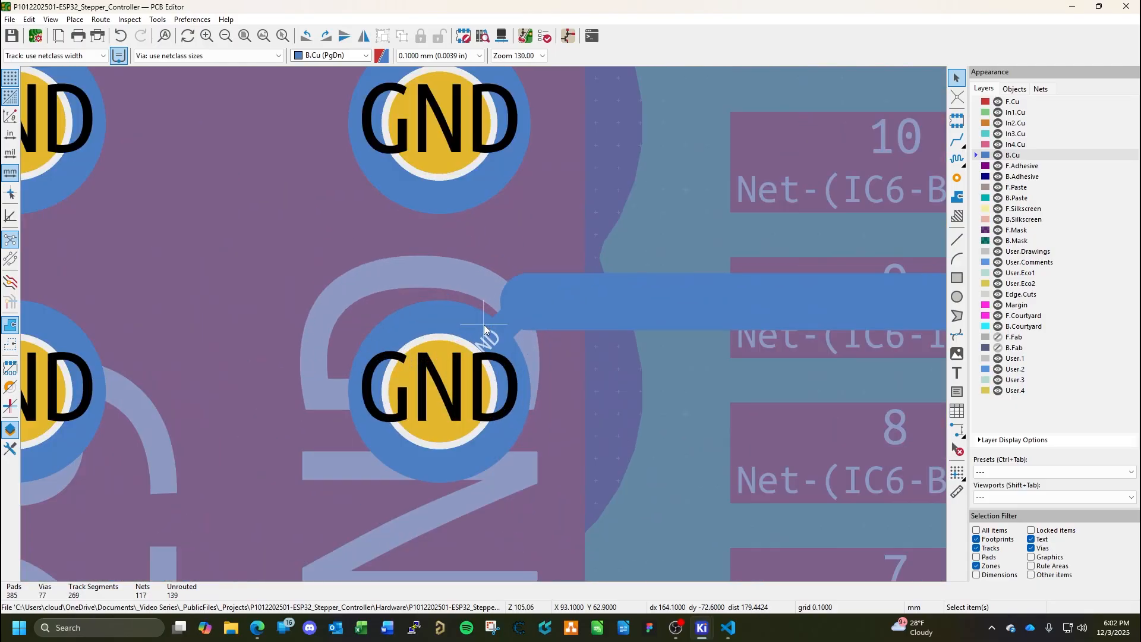
double_click(501, 319)
text(.2544)
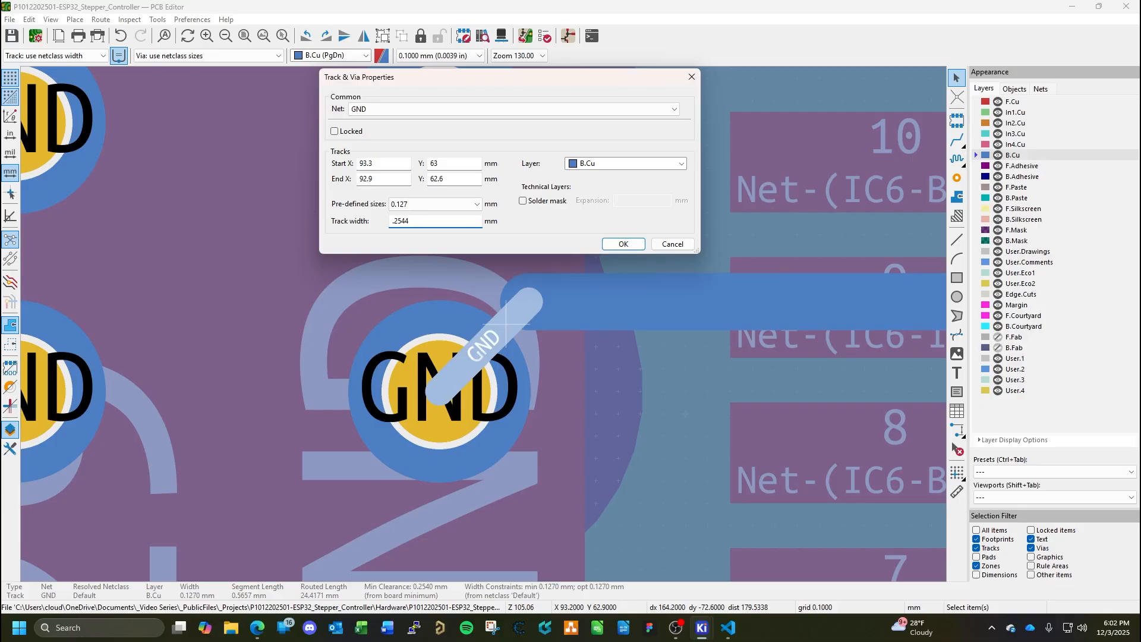
key(Return)
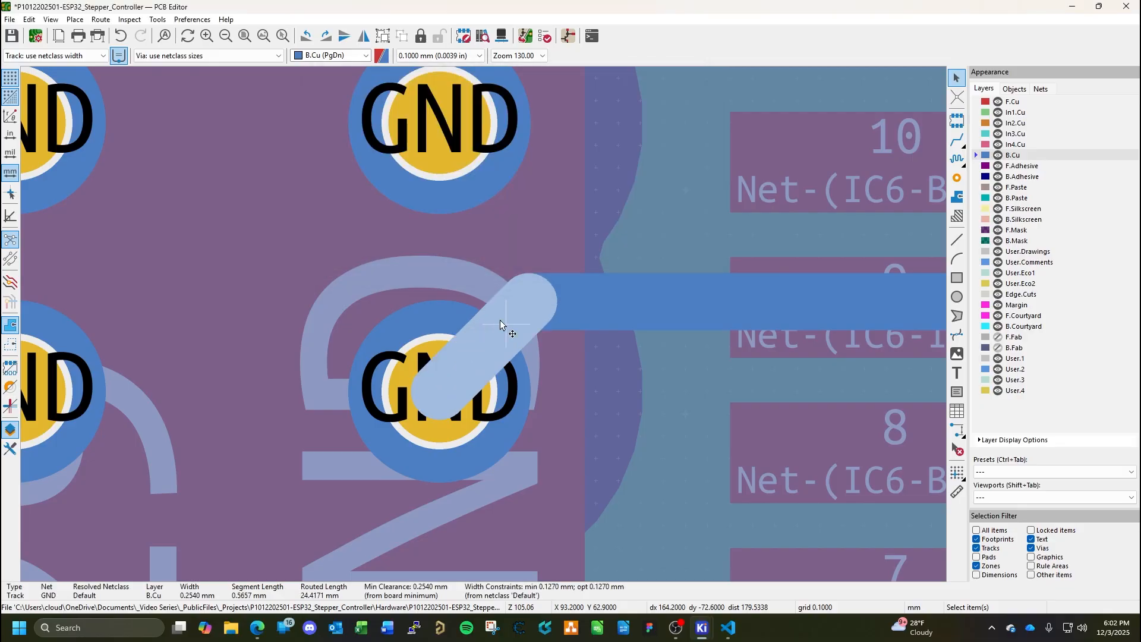
key(Escape)
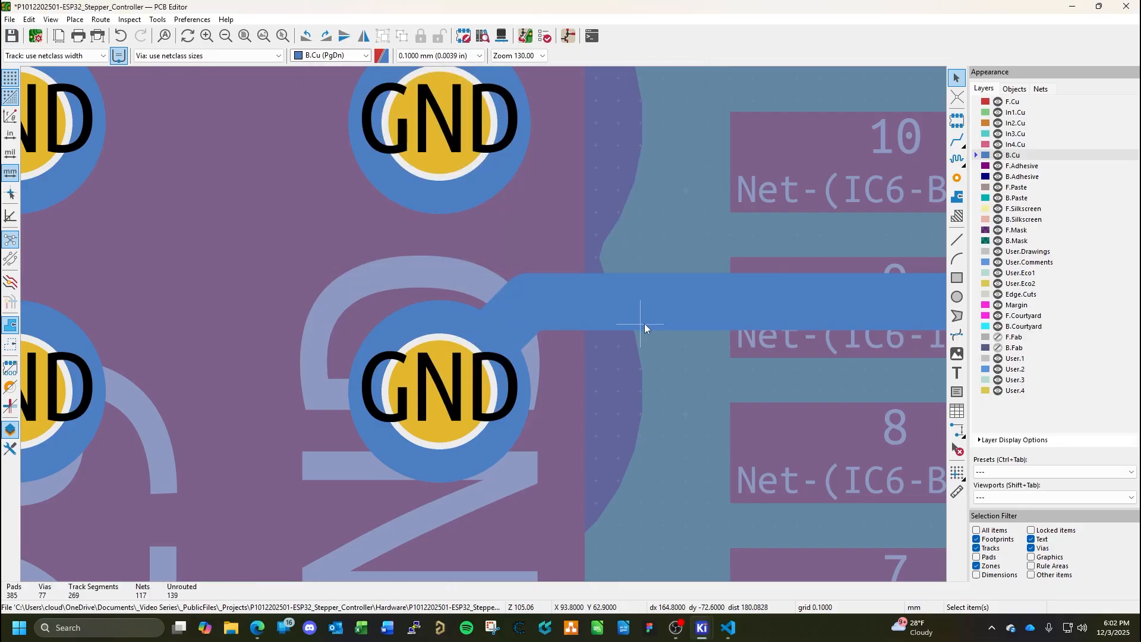
scroll(644, 324, down, 4)
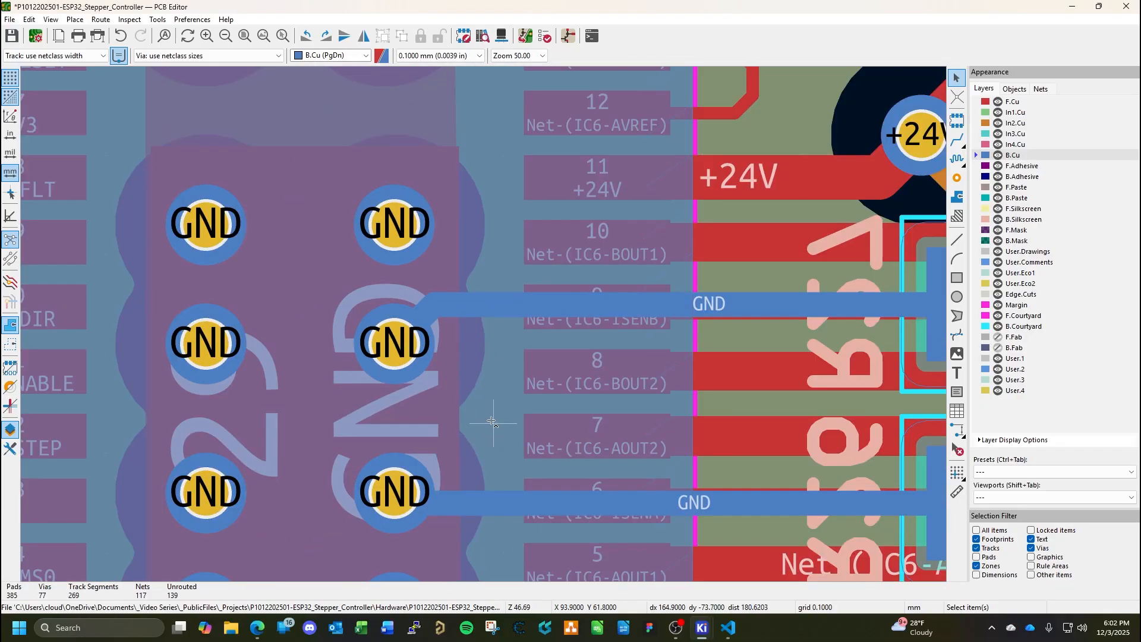
scroll(484, 325, down, 5)
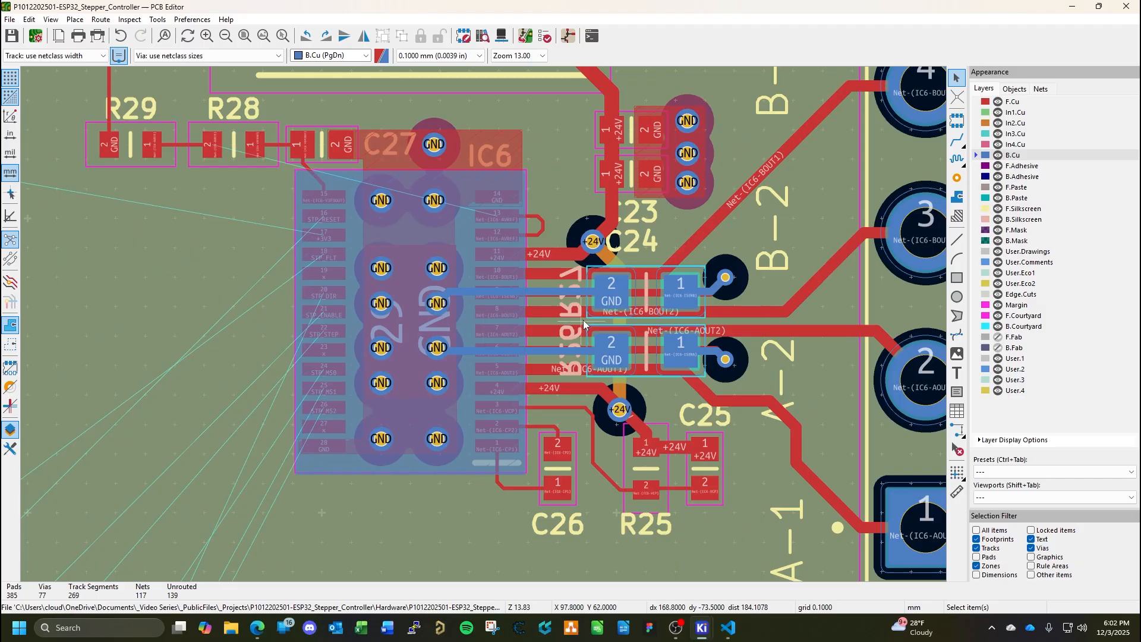
Route Net-(IC6-AVREF) on F.Cu from the loop joining IC6 pins 12 and 13, above C27, to R28 pad 2 and save the board.
scroll(583, 324, down, 3)
scroll(484, 325, up, 2)
click(1024, 102)
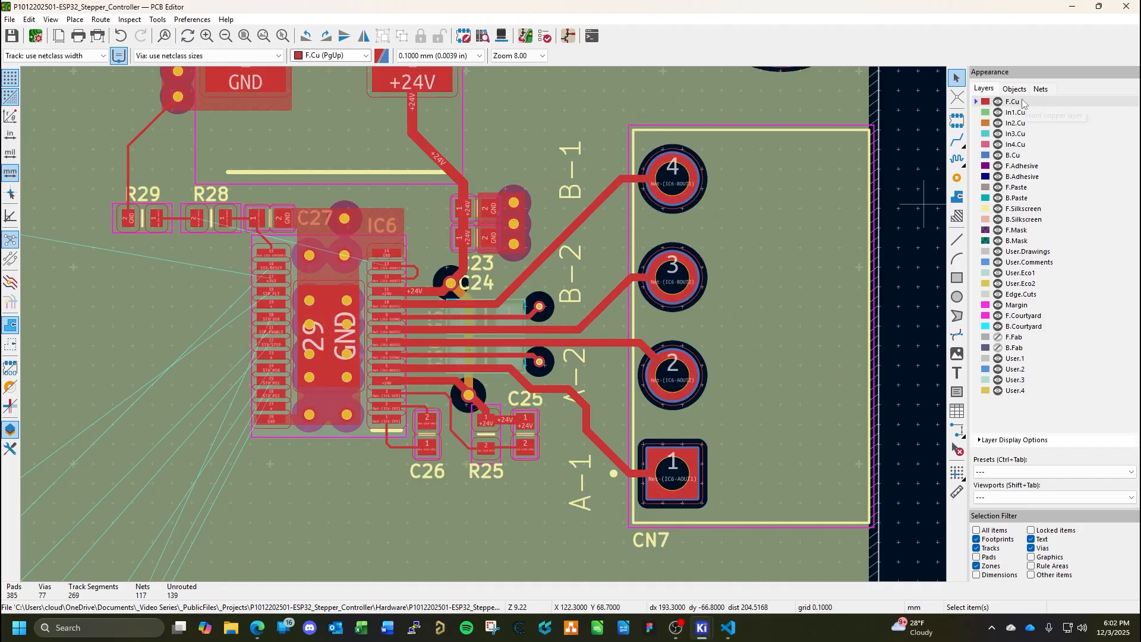
middle_drag(531, 205, 696, 318)
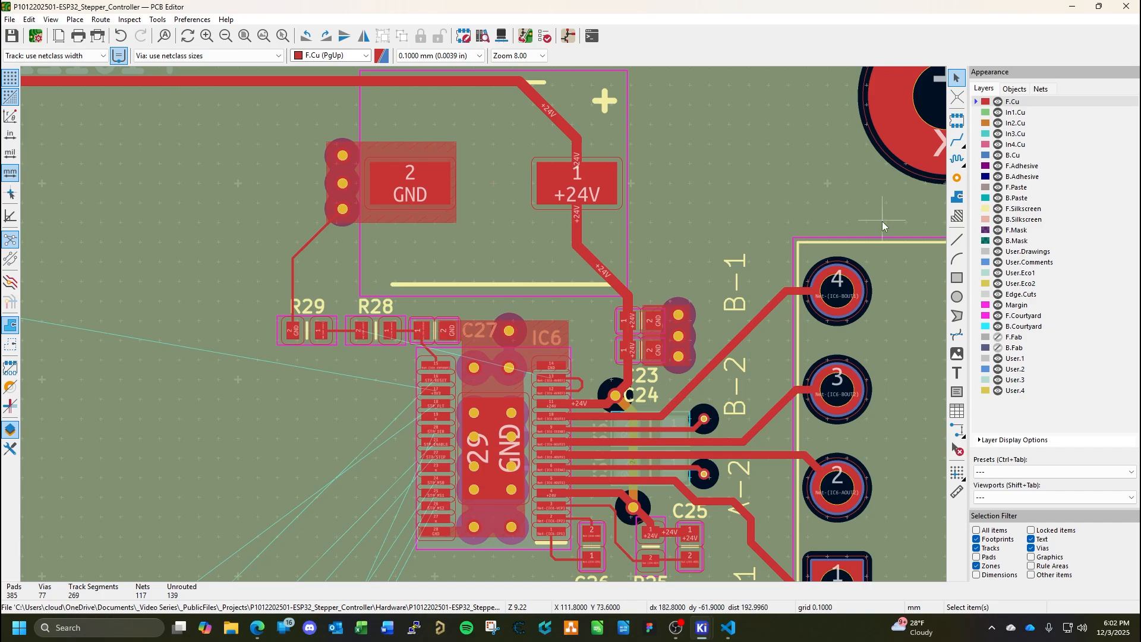
click(957, 140)
scroll(580, 365, up, 3)
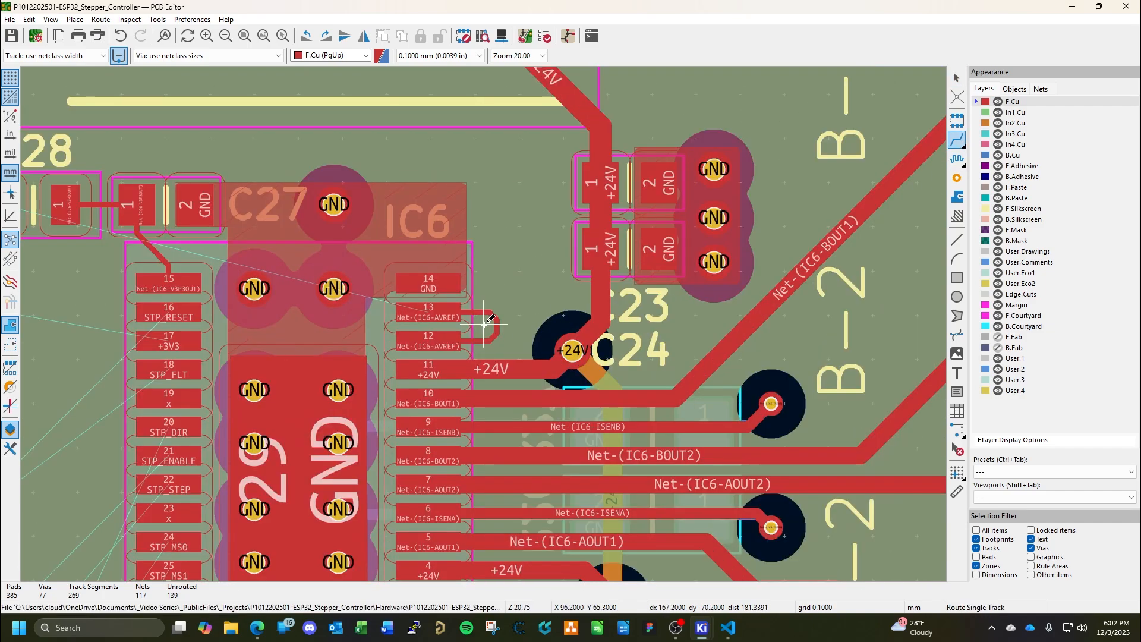
click(570, 377)
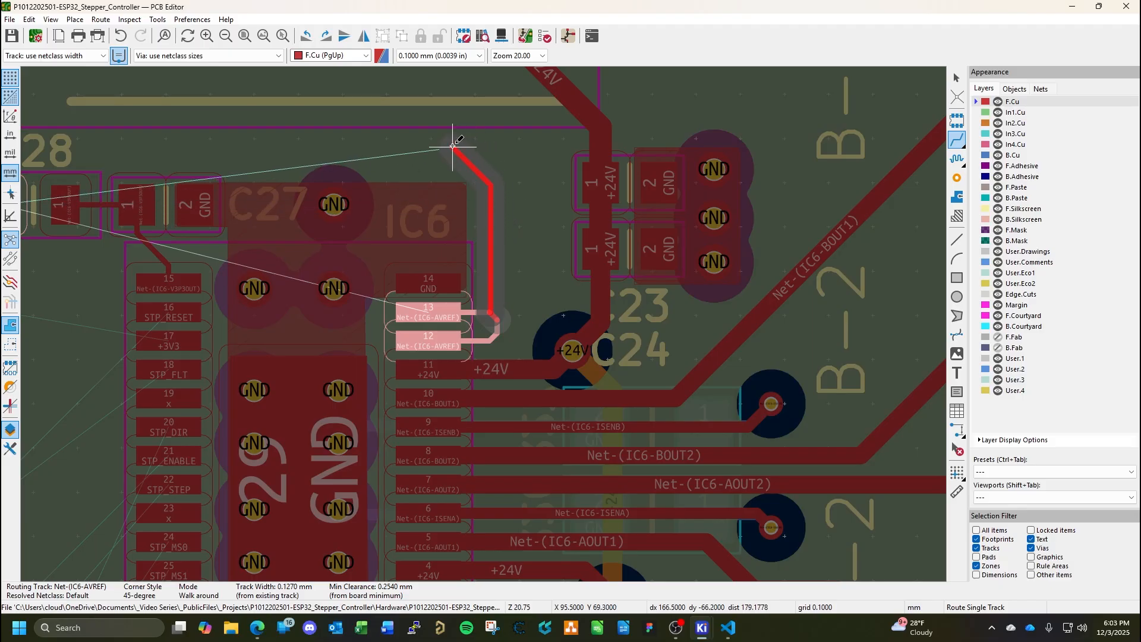
click(475, 156)
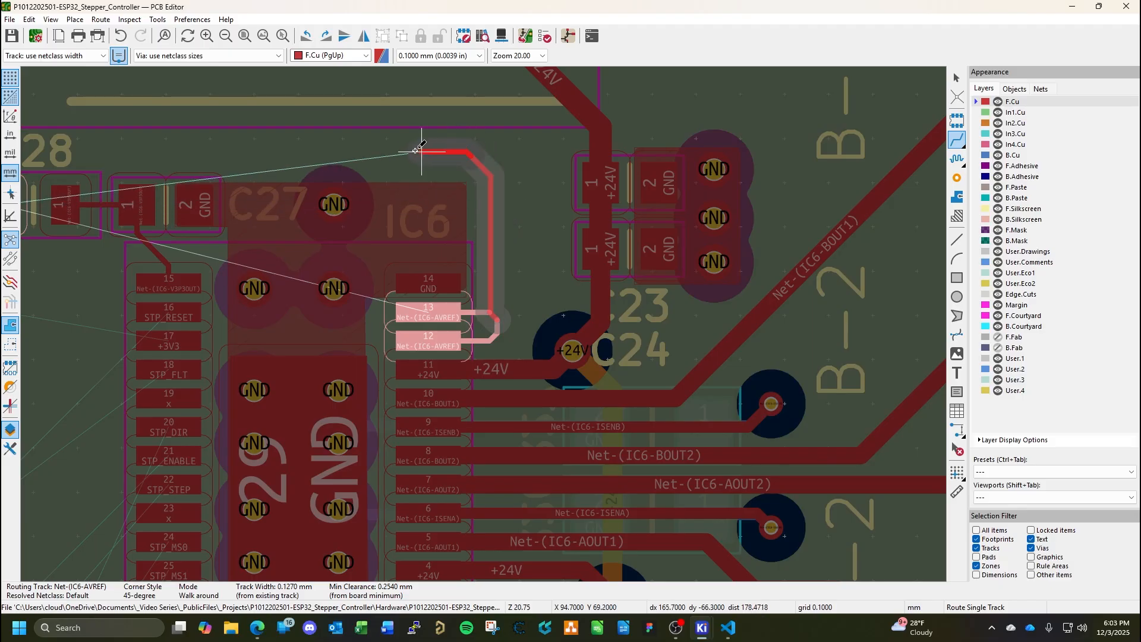
middle_drag(245, 143, 616, 131)
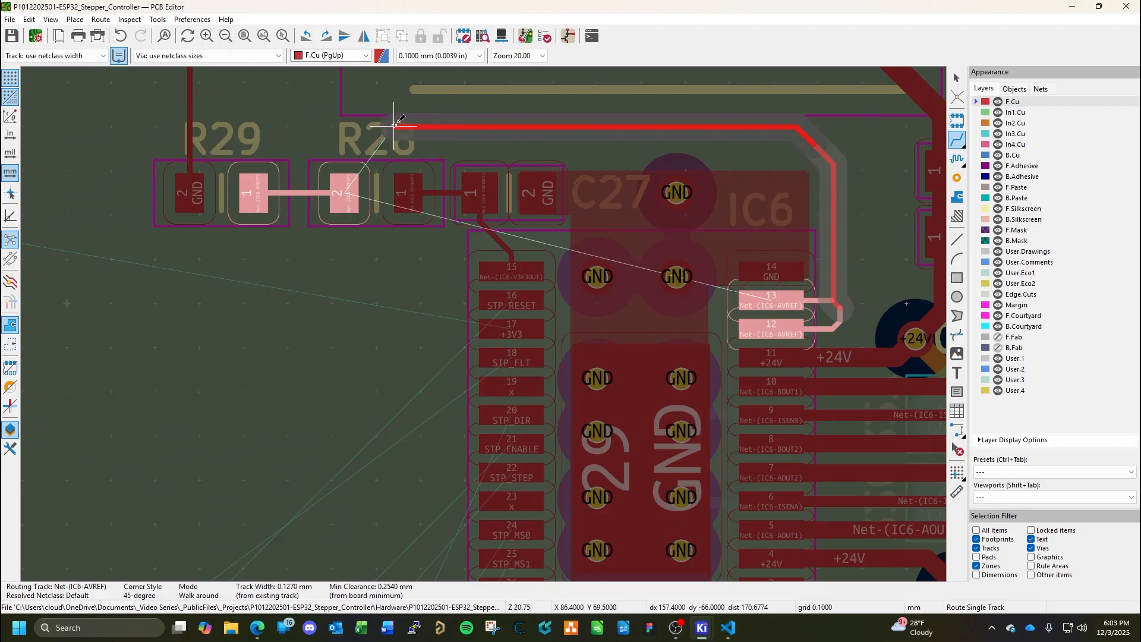
click(341, 161)
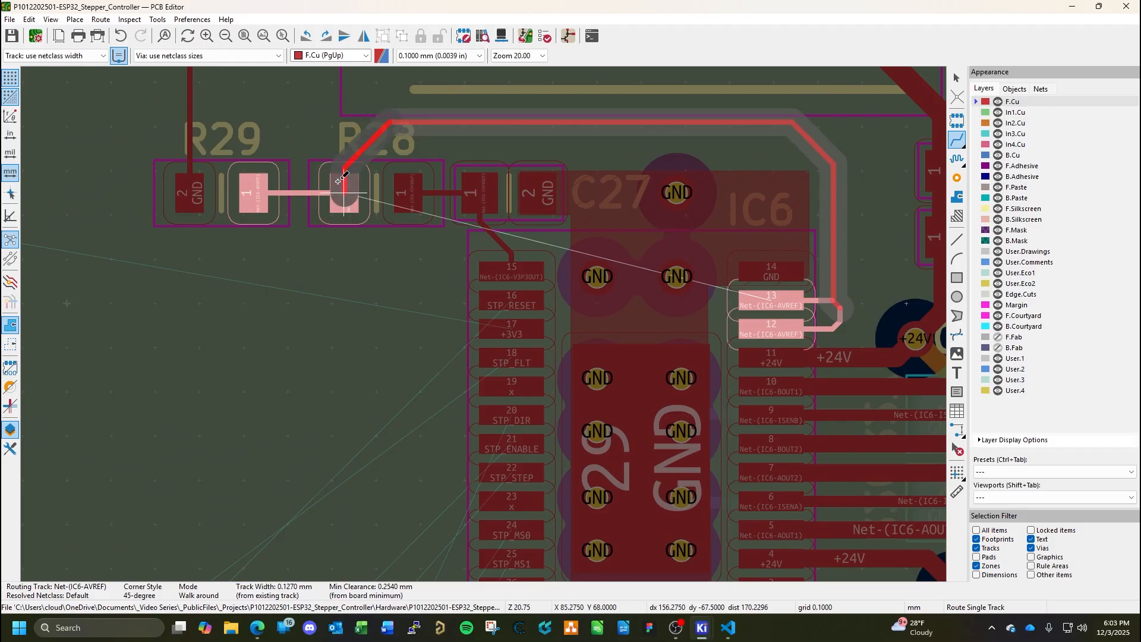
key(Escape)
key(ctrl+s)
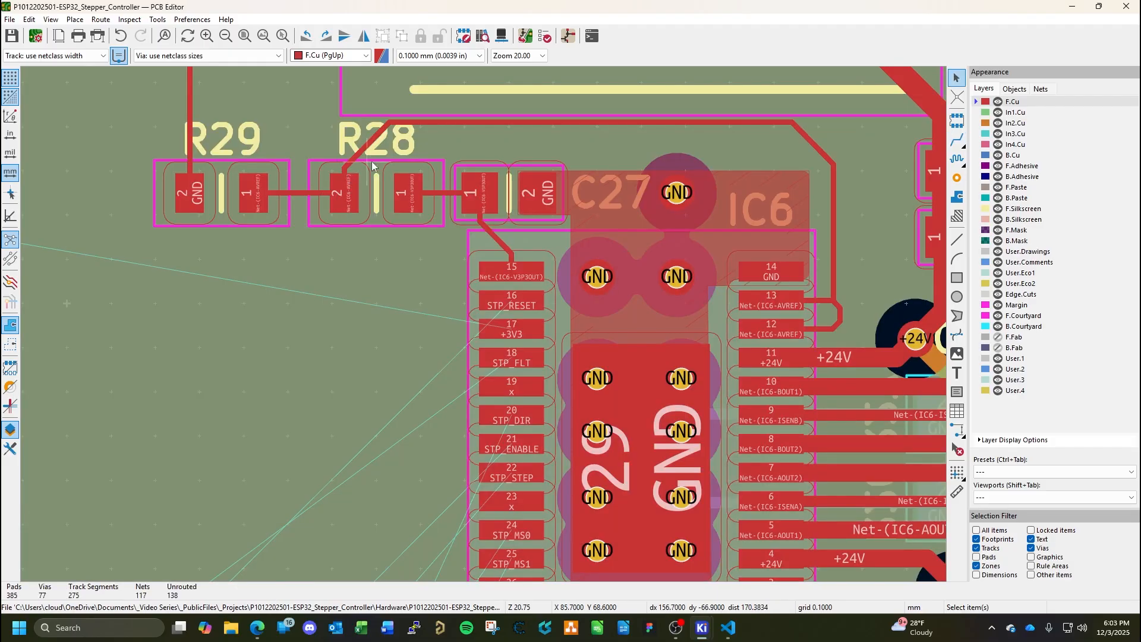
scroll(805, 267, down, 2)
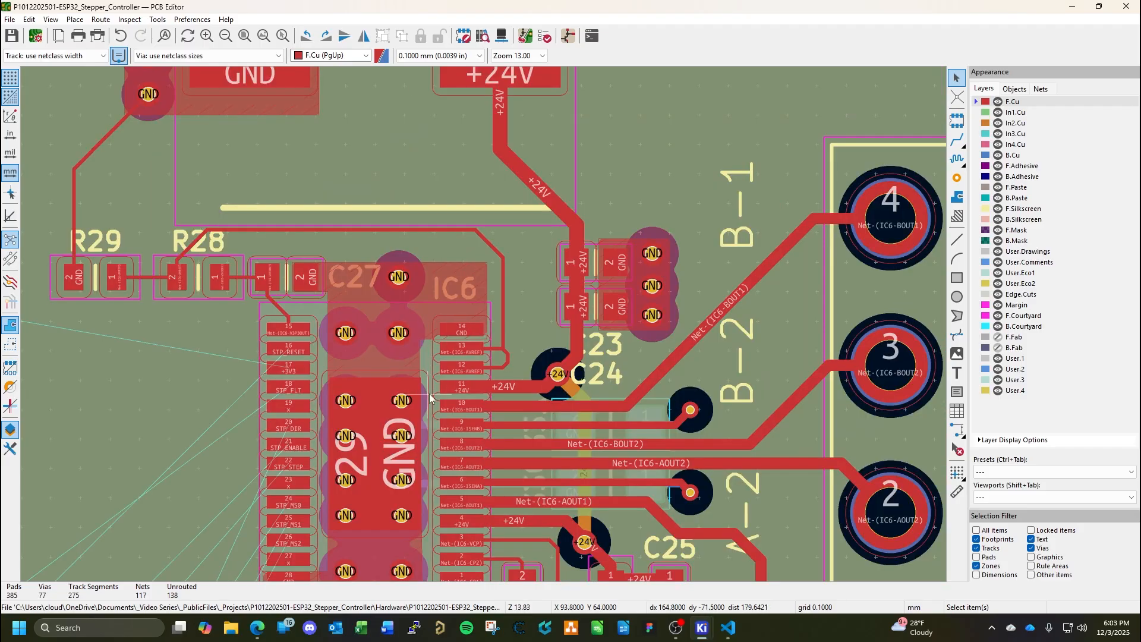
middle_drag(429, 393, 591, 205)
scroll(846, 287, down, 2)
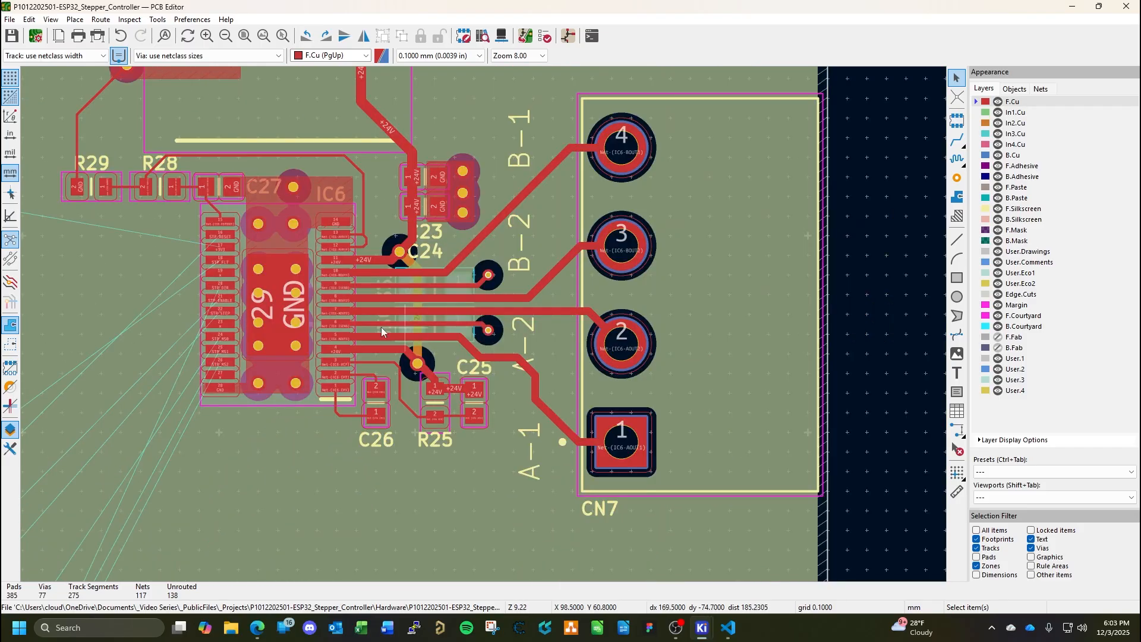
middle_drag(202, 223, 615, 310)
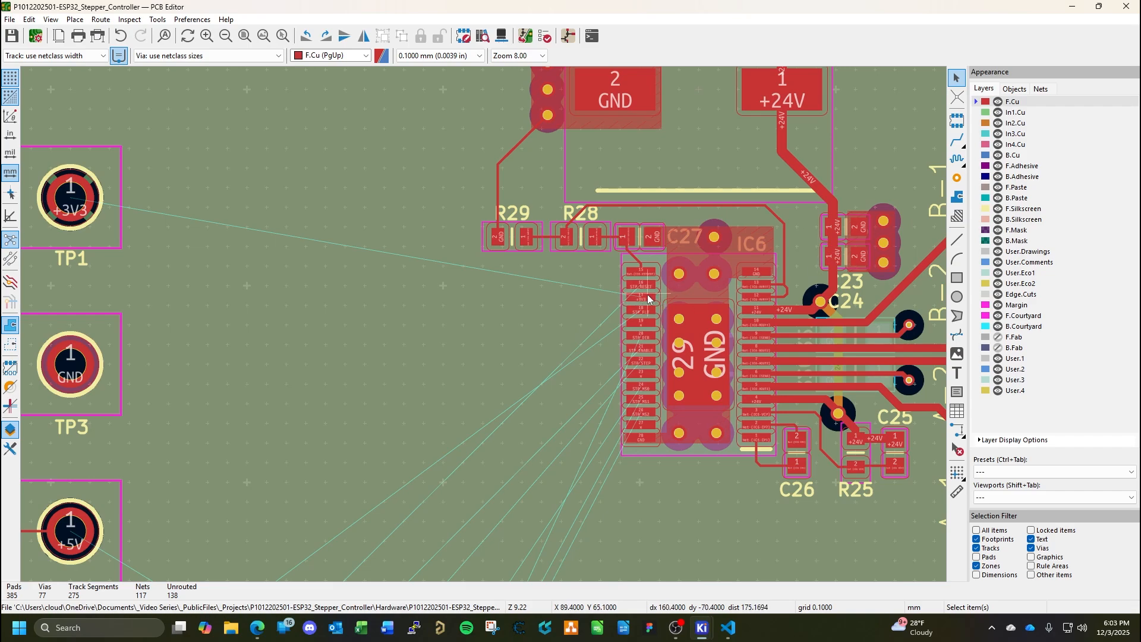
Start a filled copper zone on F.Cu for net +3V3, with its first corner at the inner lower end of IC6 pin 17.
scroll(648, 299, up, 3)
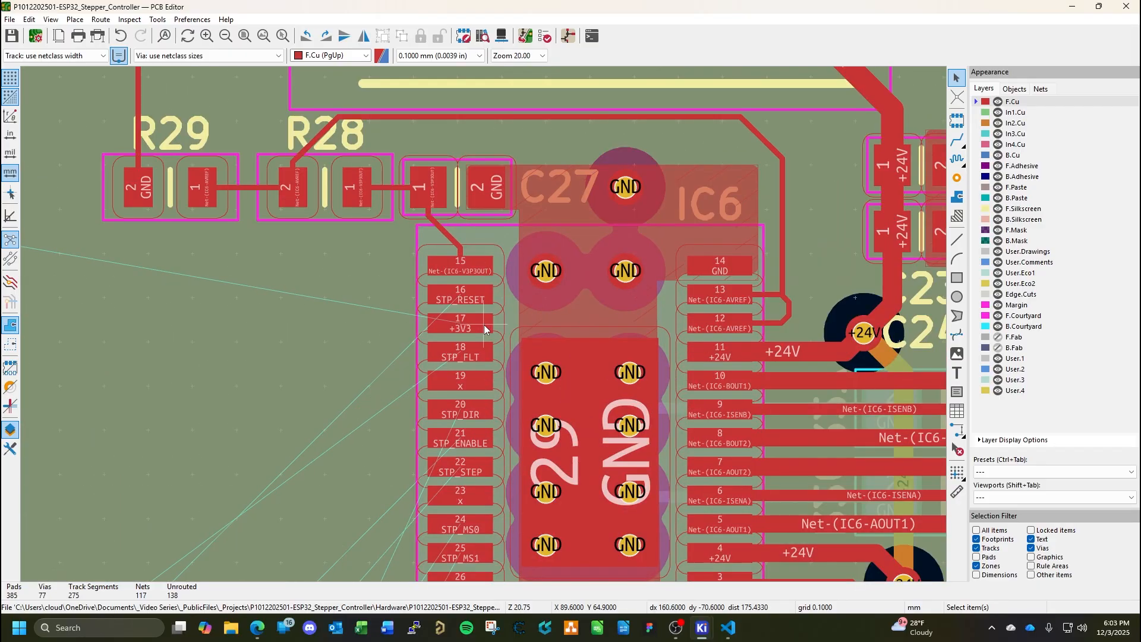
scroll(483, 324, down, 3)
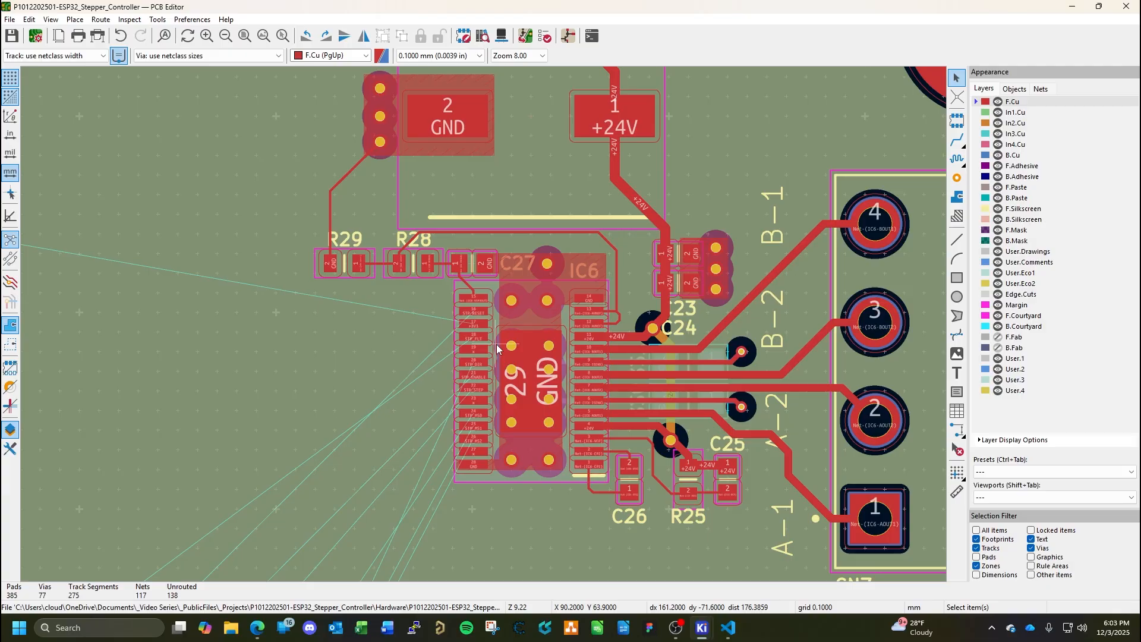
middle_drag(441, 336, 532, 337)
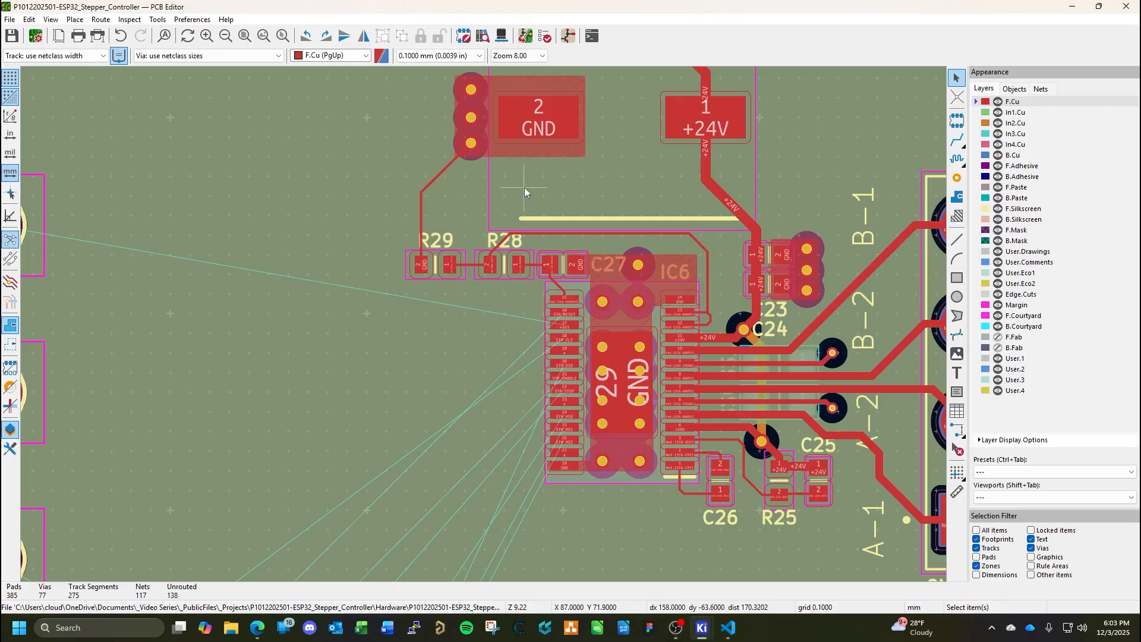
click(957, 196)
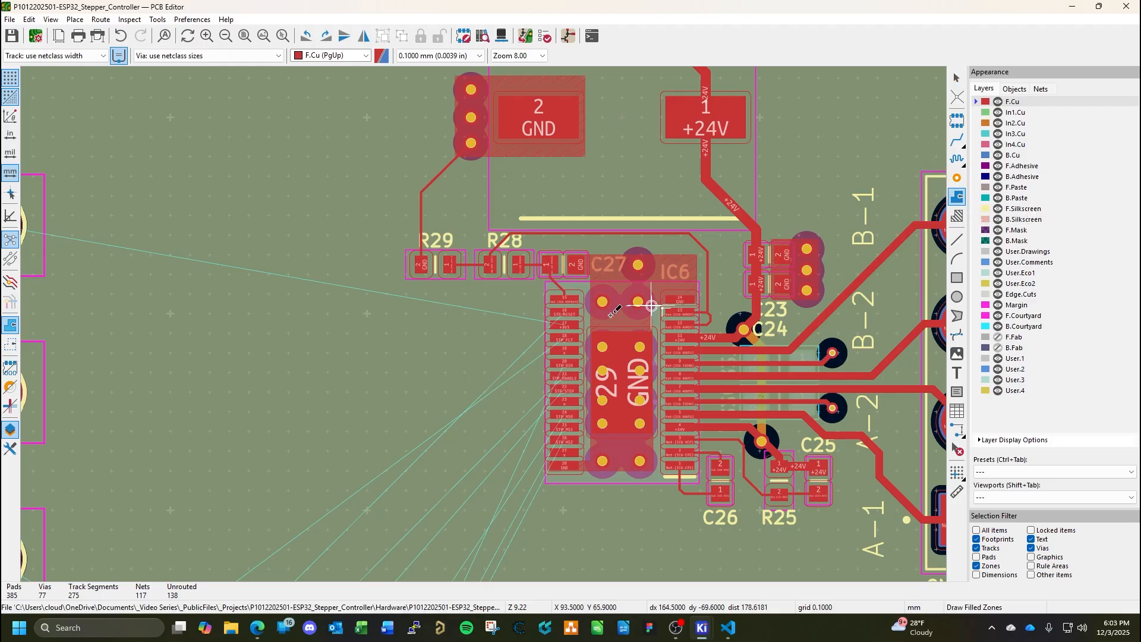
scroll(579, 324, up, 5)
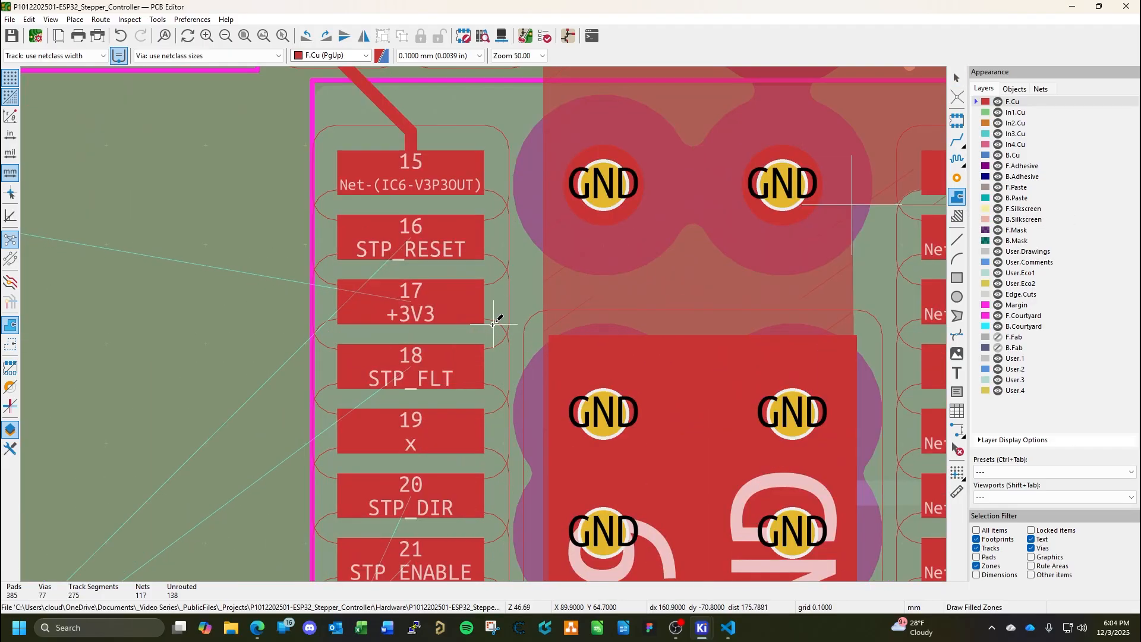
click(493, 325)
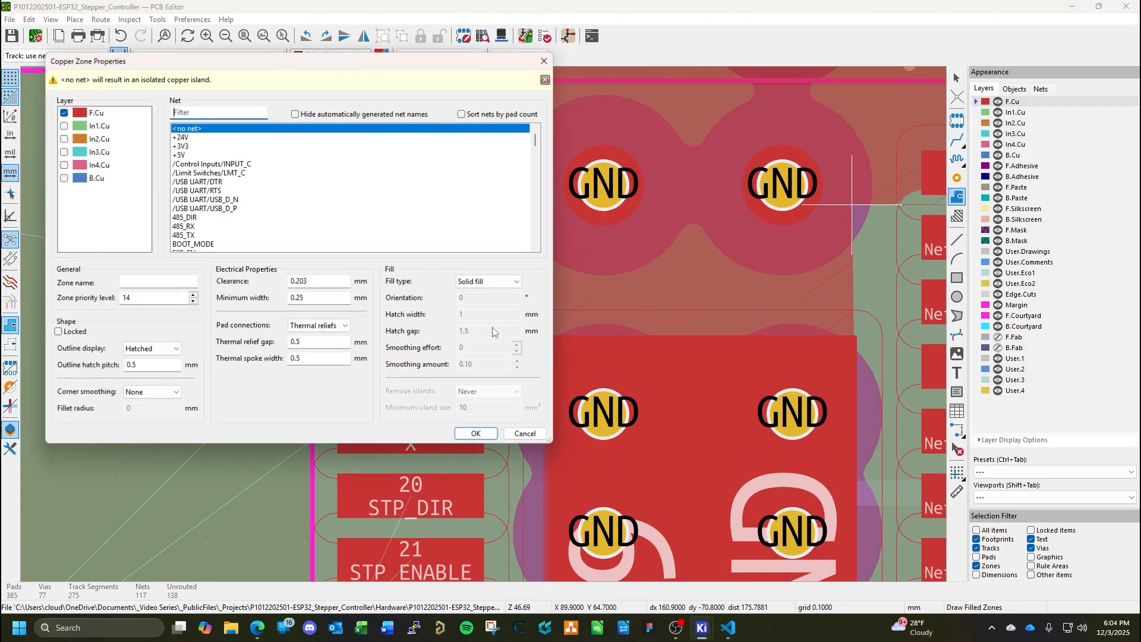
click(182, 147)
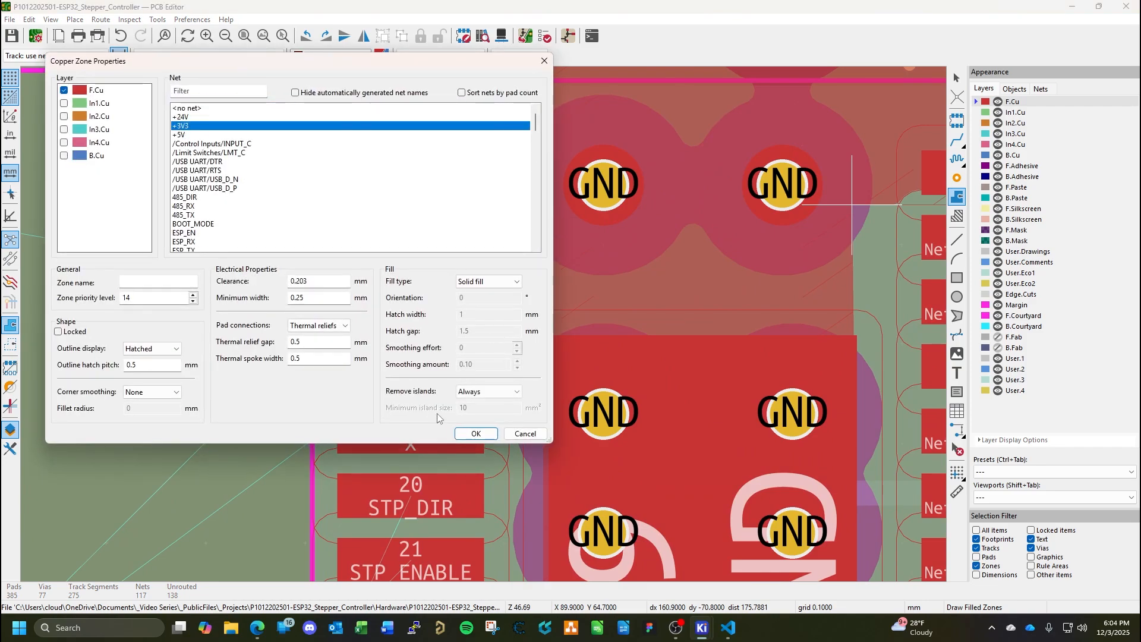
click(476, 434)
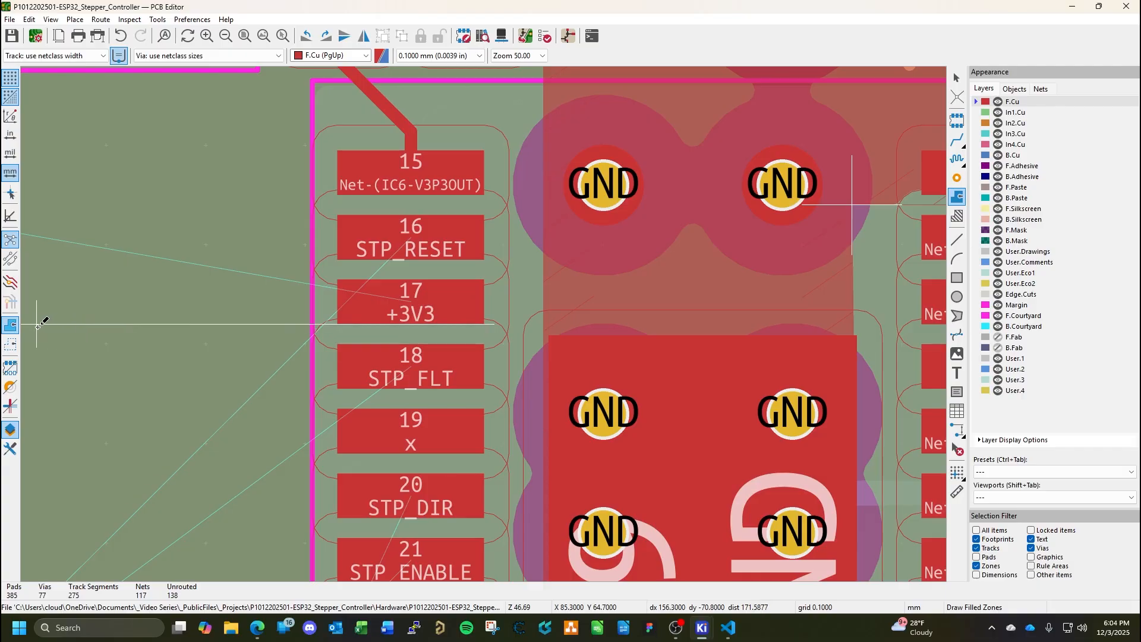
Draw the +3V3 zone outline as a sideways T: an arm over pin 17 leading outward to a head about 1 mm wide and 2 mm tall.
middle_drag(38, 325, 445, 329)
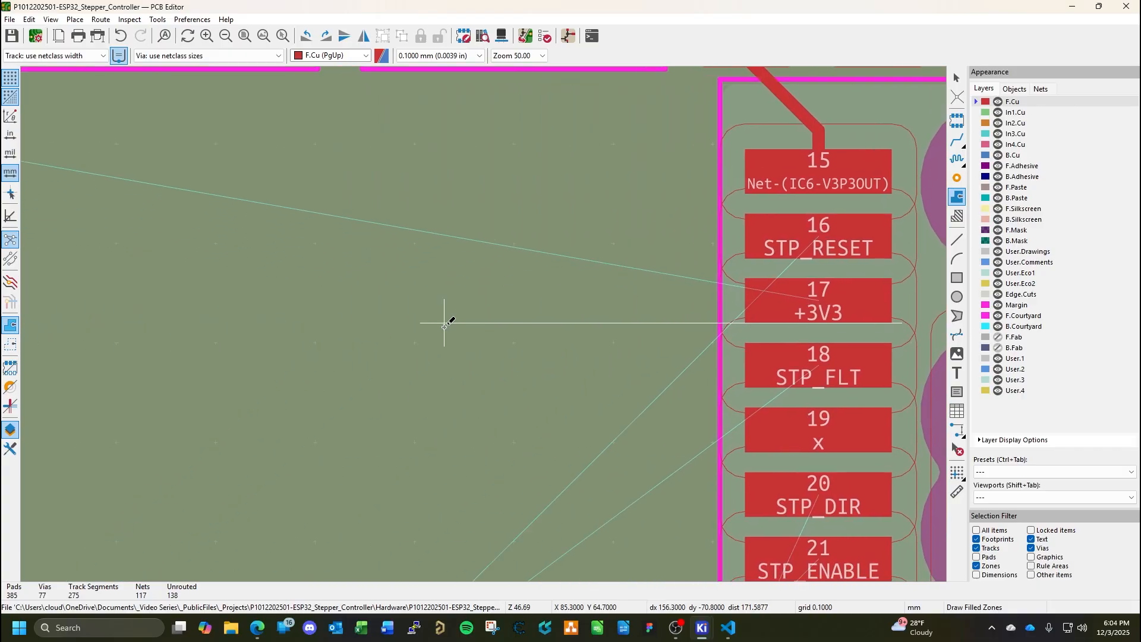
click(365, 323)
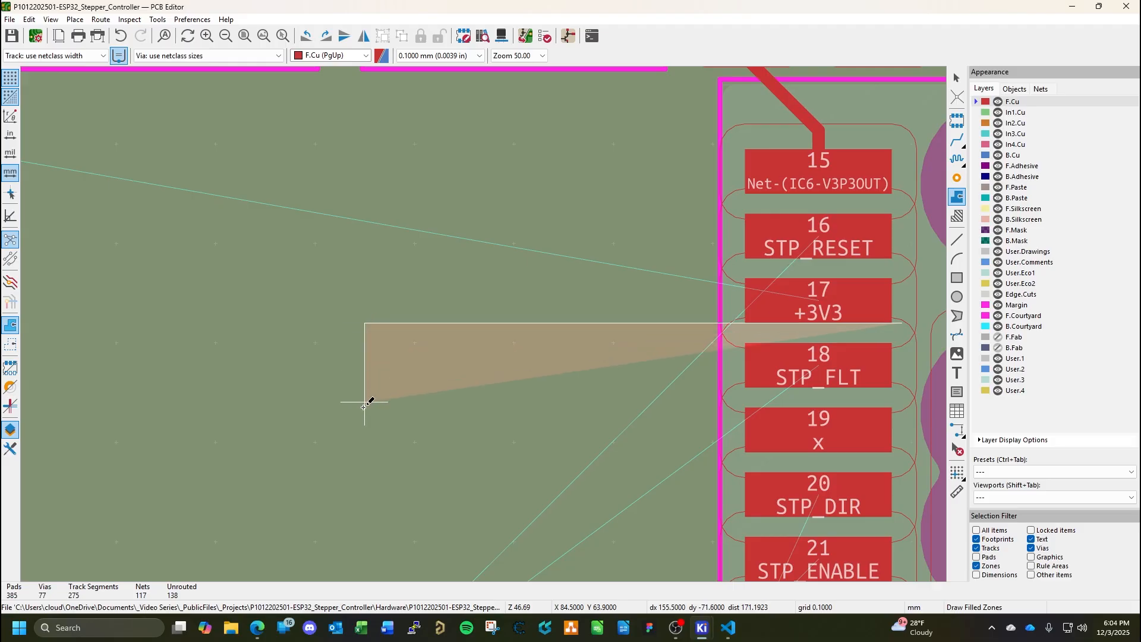
click(364, 402)
click(265, 403)
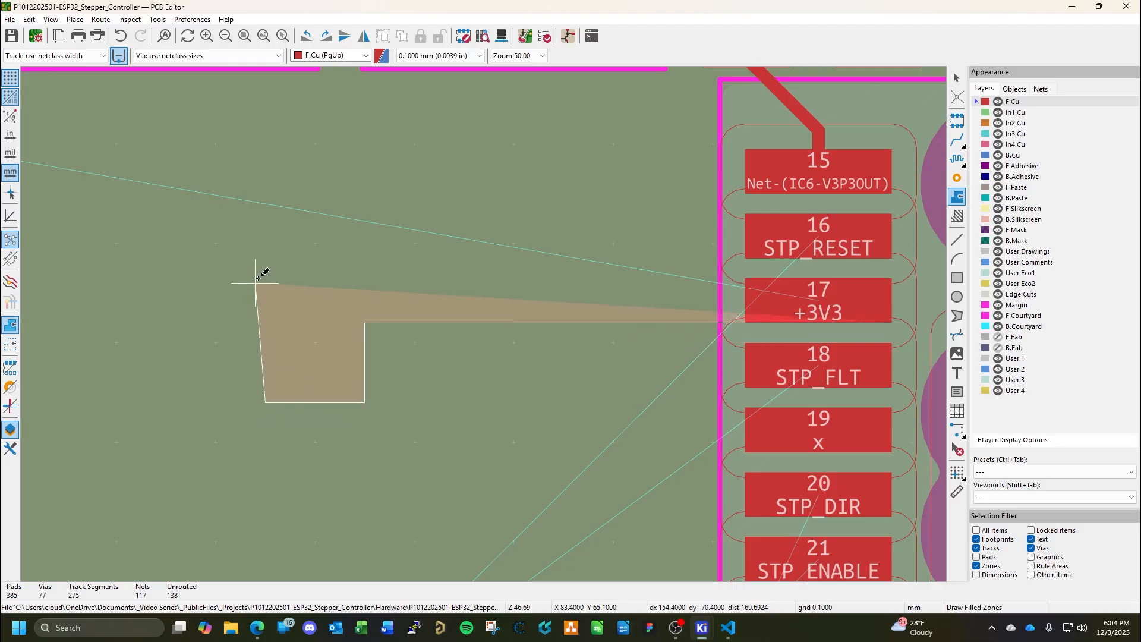
click(265, 203)
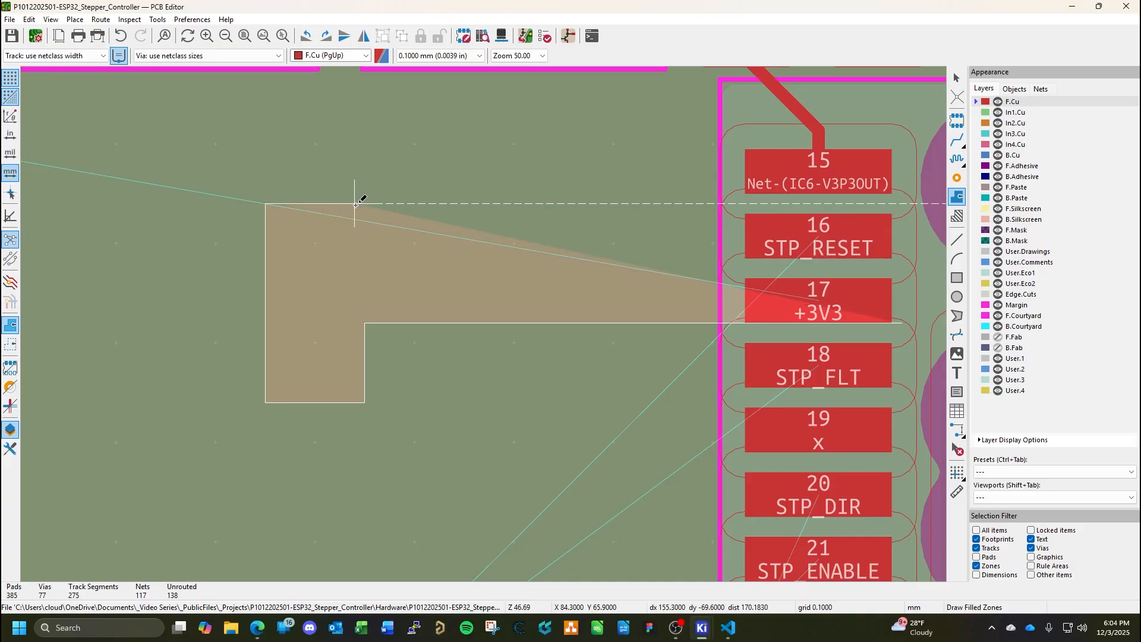
click(365, 204)
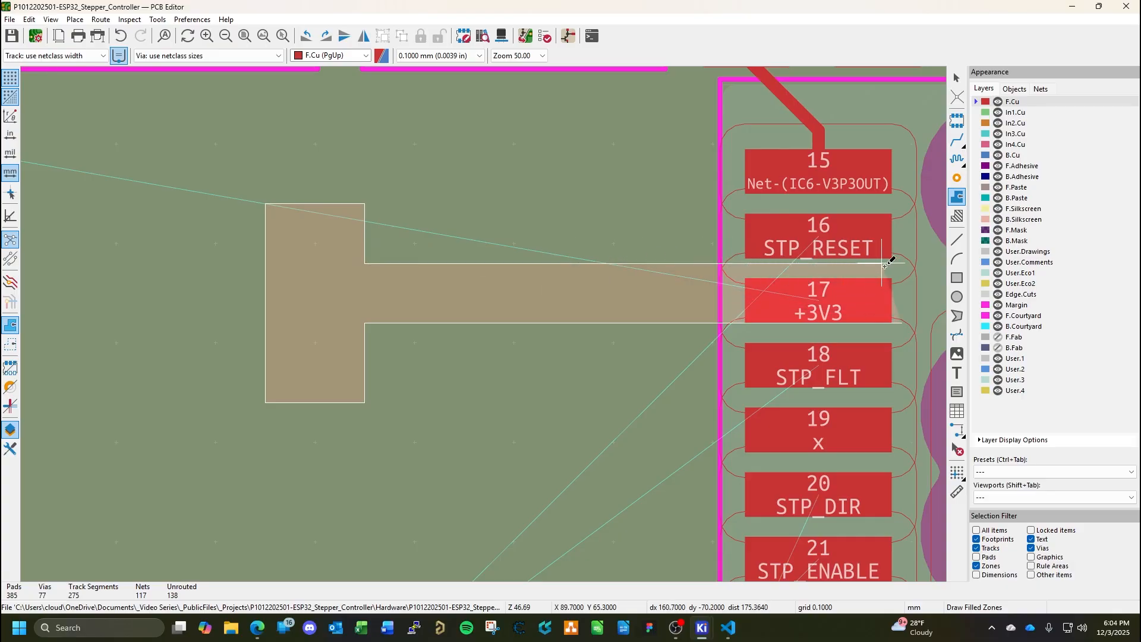
double_click(902, 324)
key(Escape)
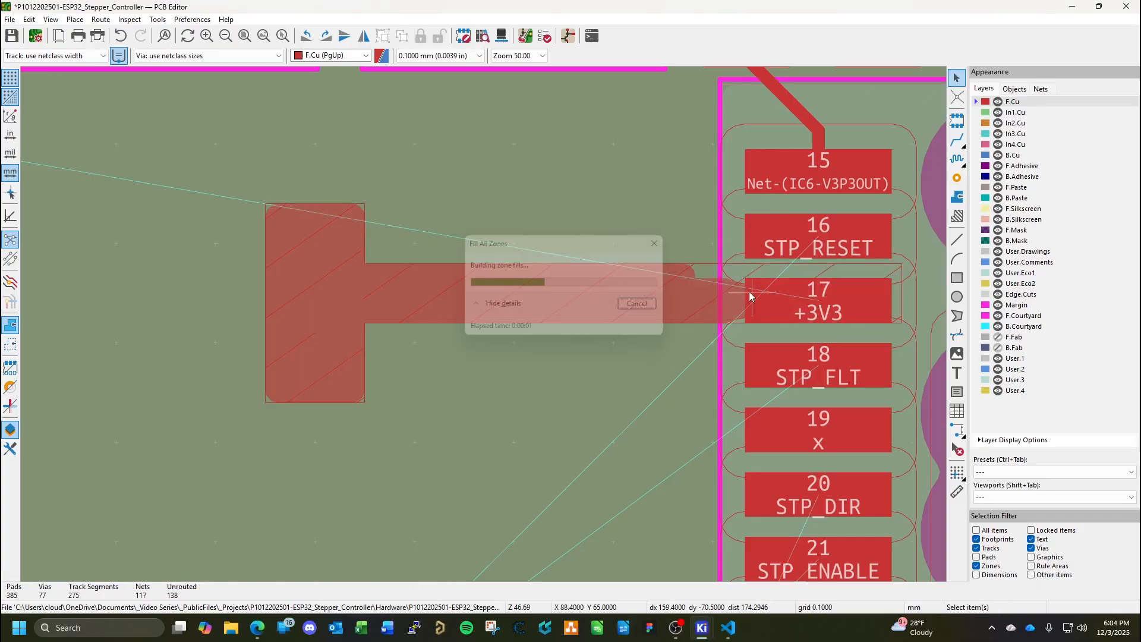
Lower the upper edge of the +3V3 zone's arm by about 0.1 mm and refill all zones.
click(658, 282)
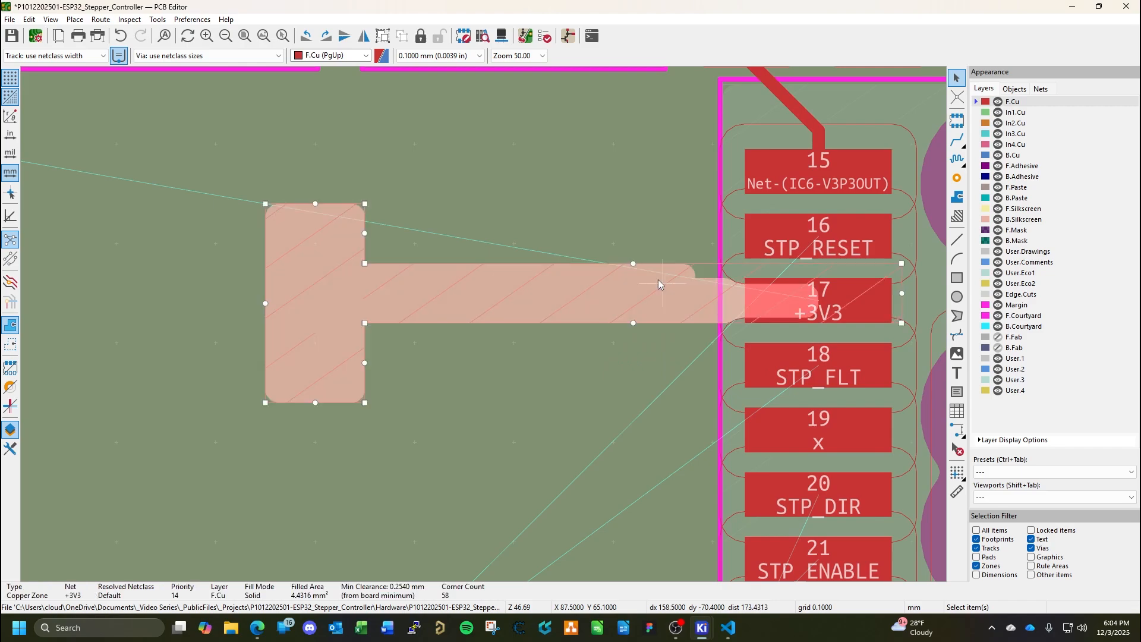
drag(635, 264, 636, 275)
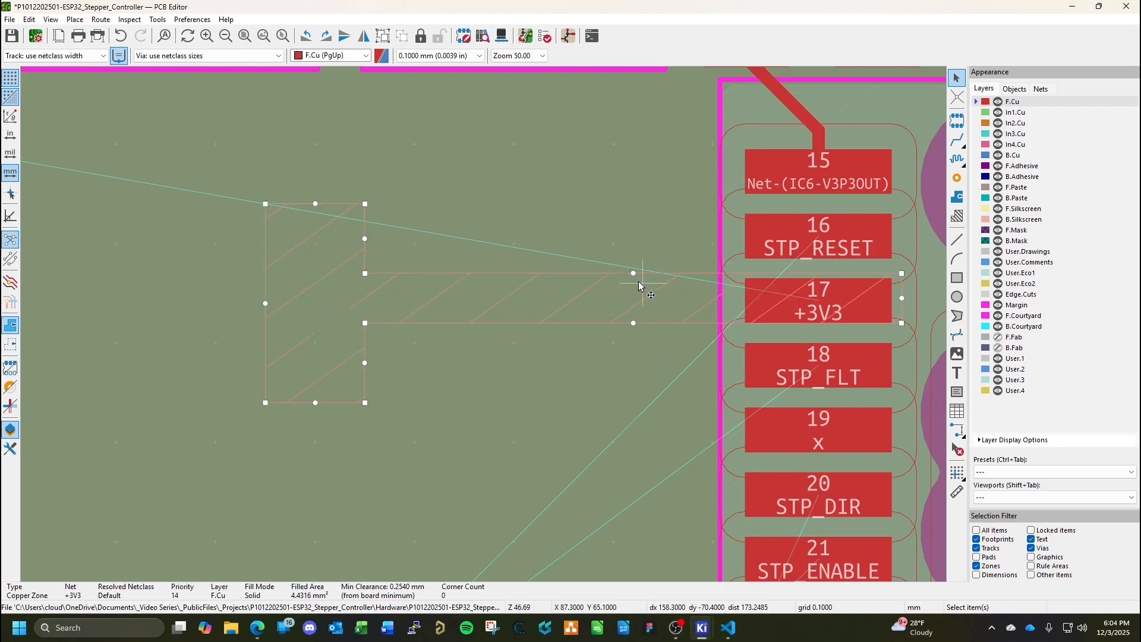
key(b)
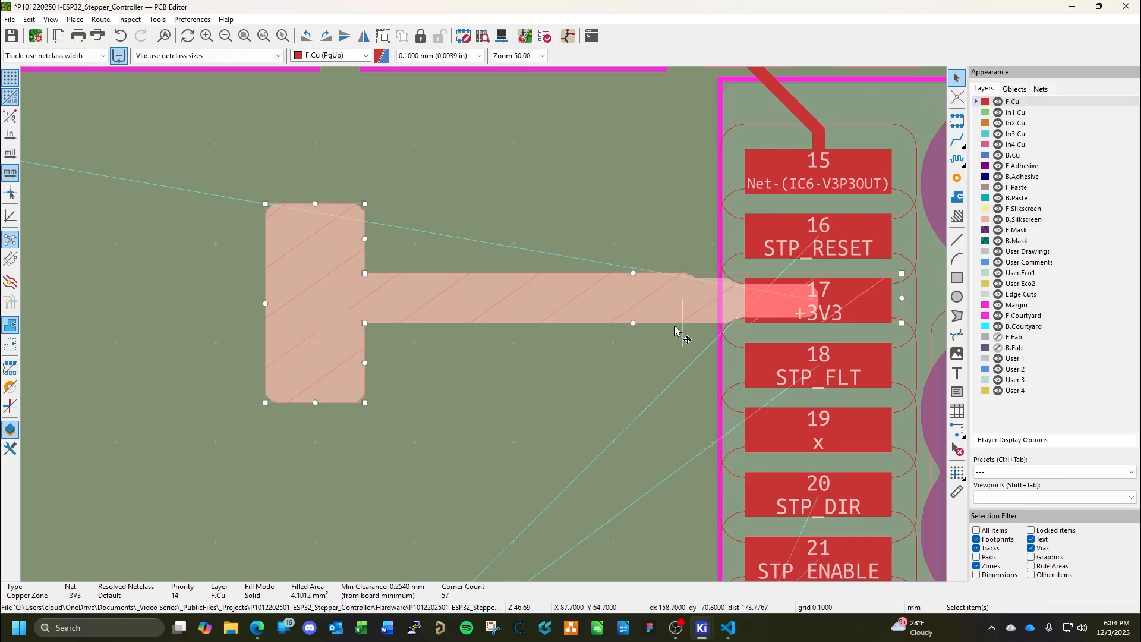
key(Escape)
Copy the middle GND via beside C22 pad 2 into the lower half of the +3V3 zone's head, at X 84, Y 64.4 mm.
scroll(673, 322, down, 10)
scroll(484, 325, up, 2)
scroll(484, 324, down, 2)
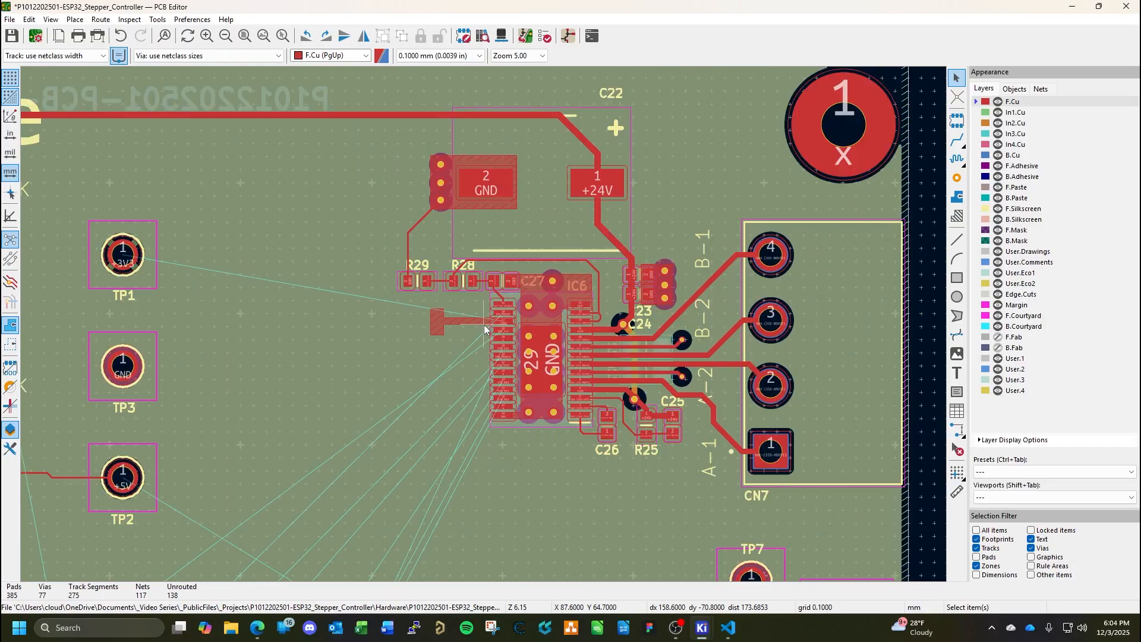
middle_drag(210, 330, 249, 435)
click(479, 289)
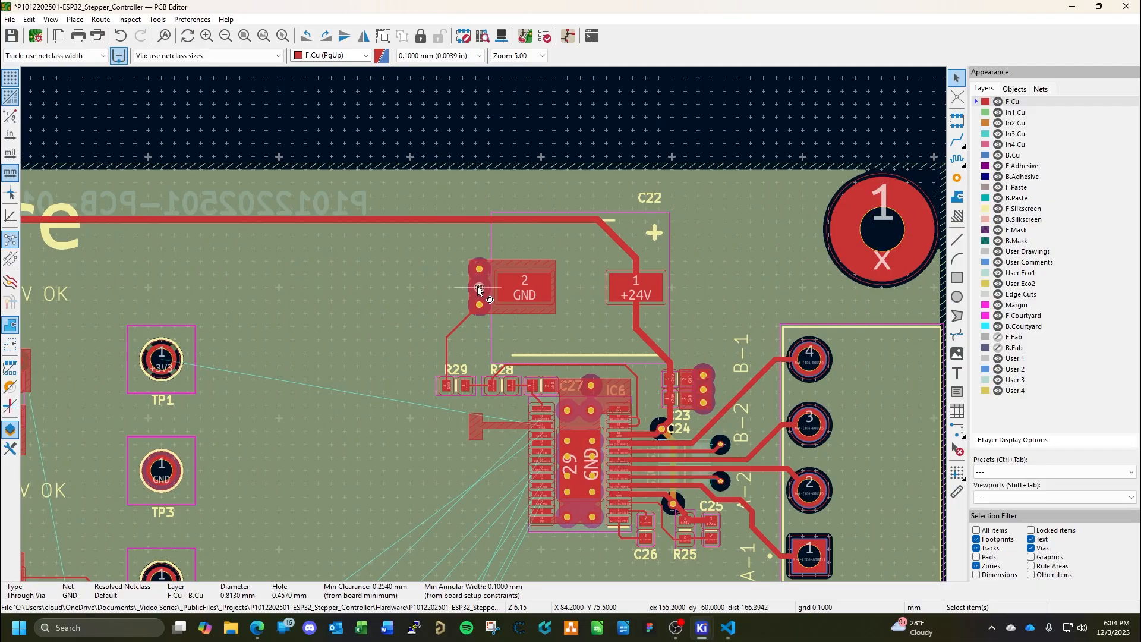
key(ctrl+c)
scroll(448, 427, up, 12)
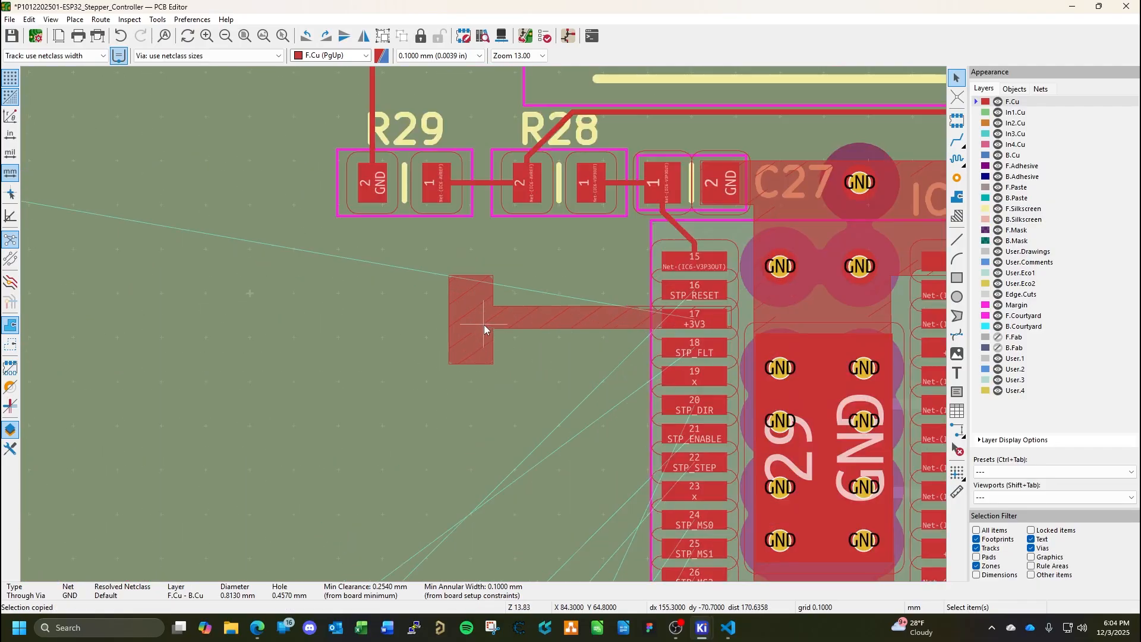
key(ctrl+v)
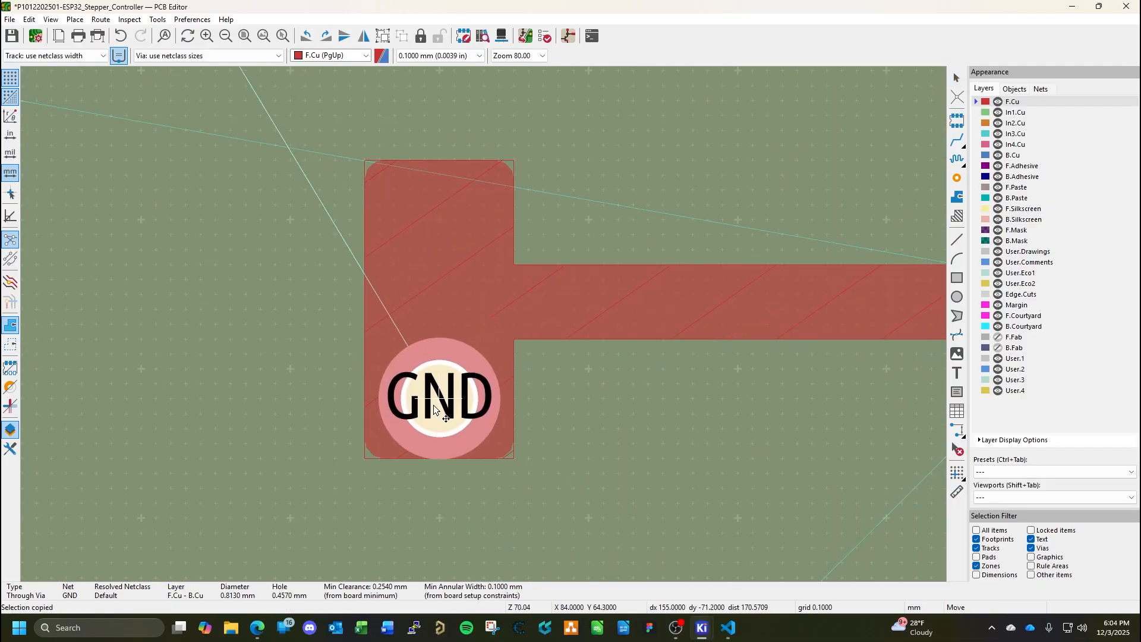
click(434, 378)
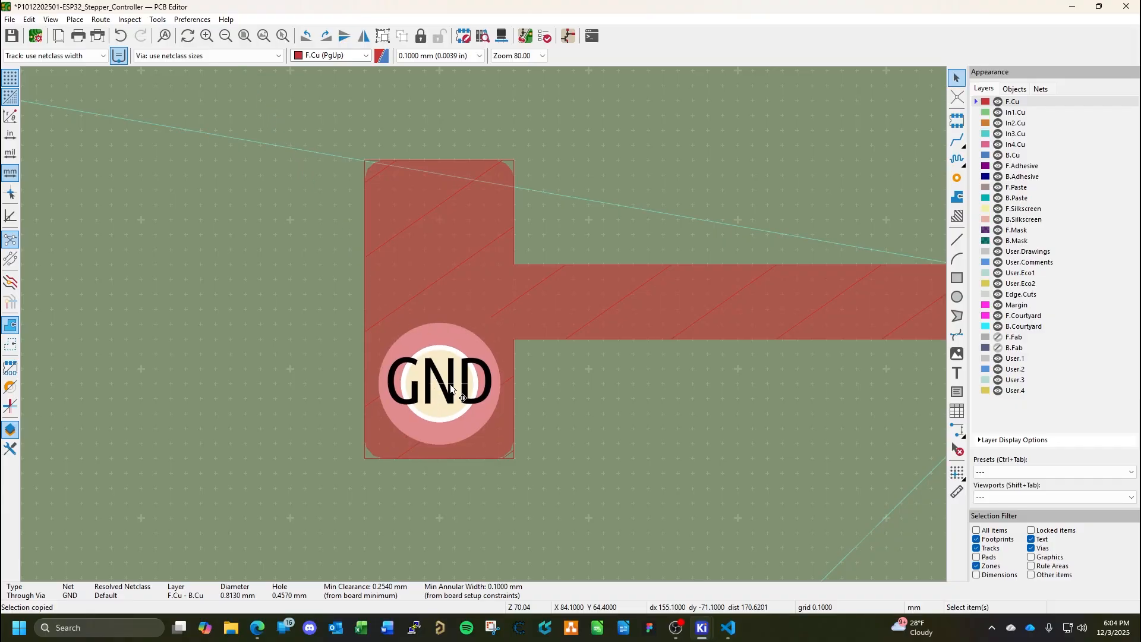
Assign the pasted via in the +3V3 zone's head to net +3V3.
double_click(451, 387)
click(536, 109)
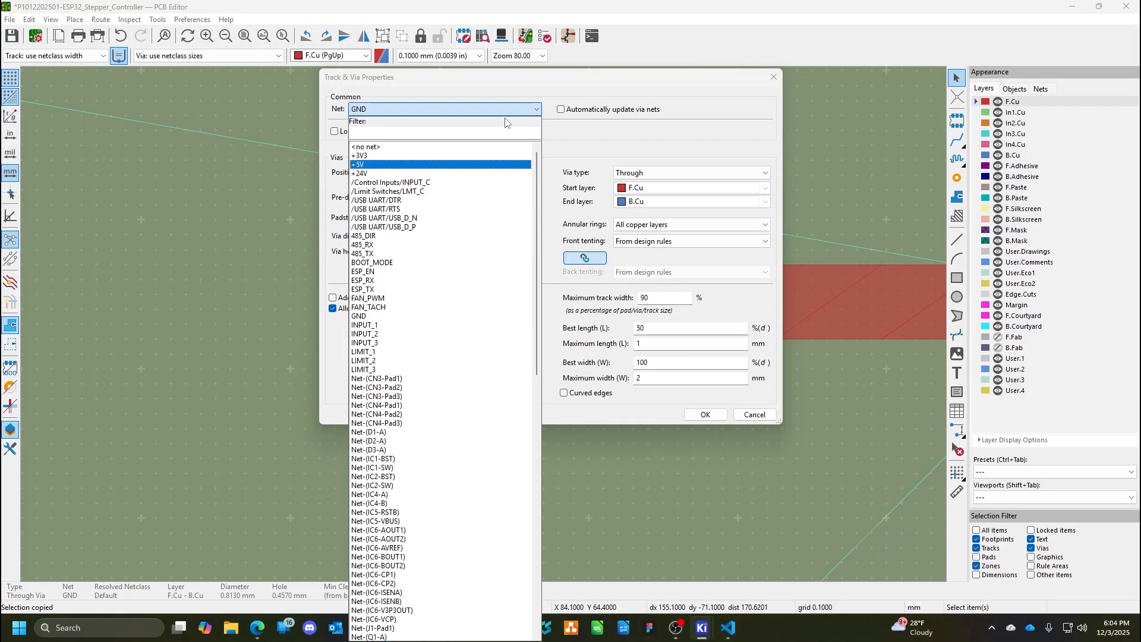
click(367, 155)
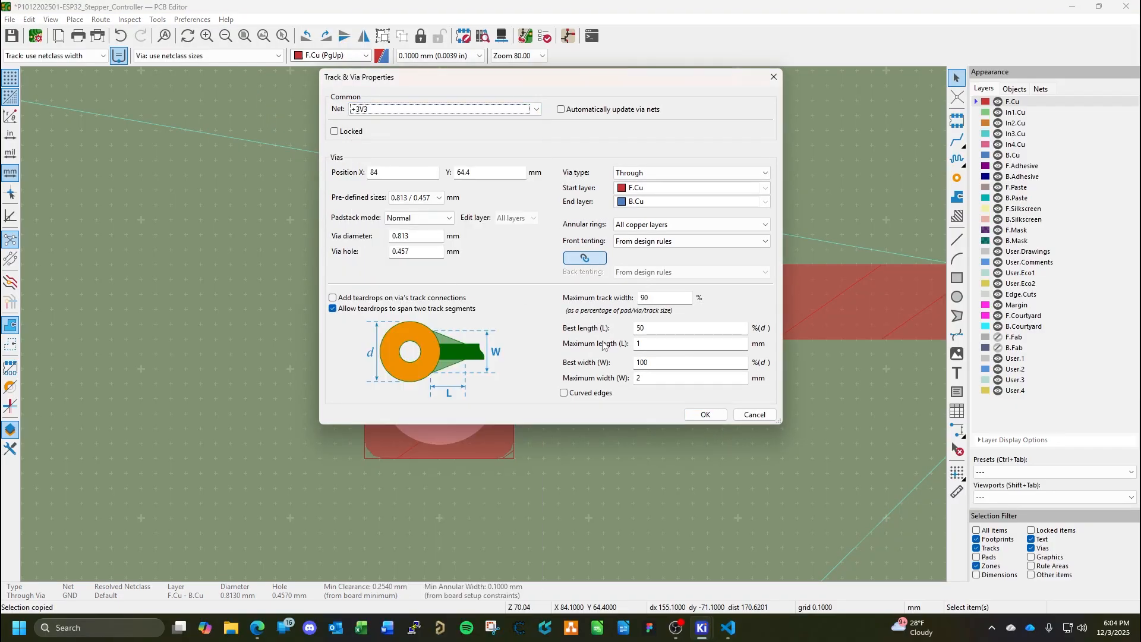
click(703, 414)
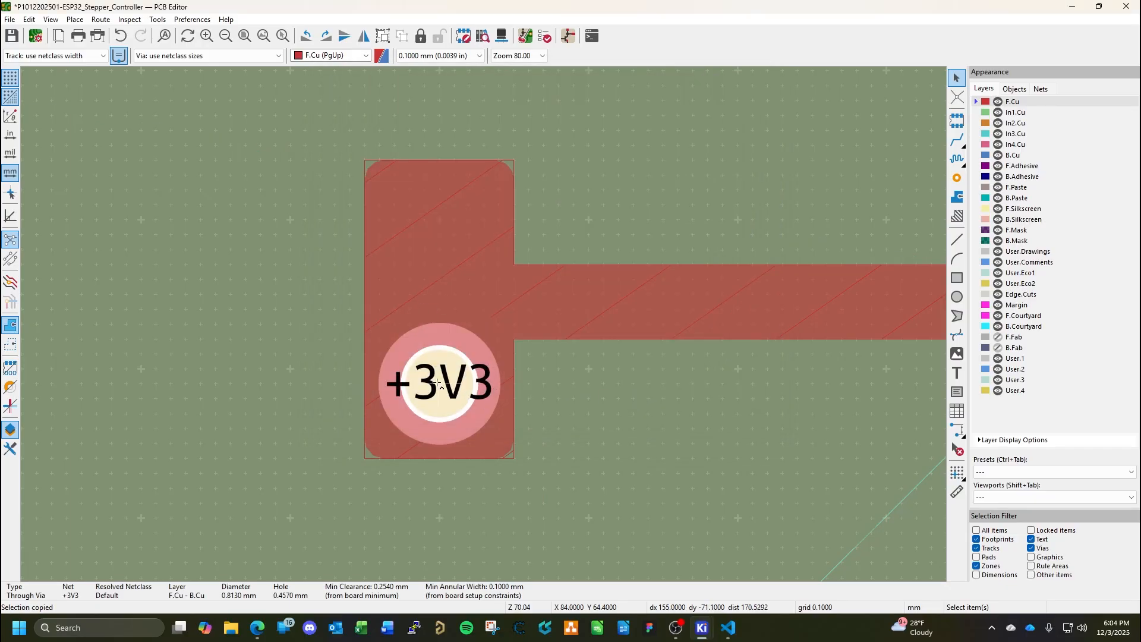
key(Escape)
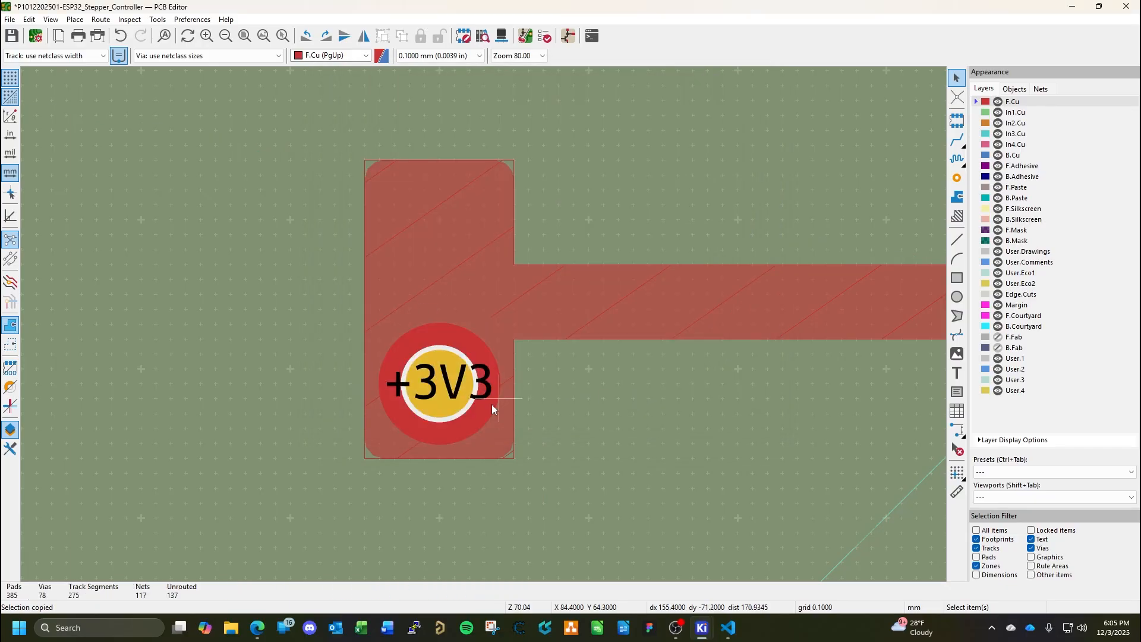
Copy the +3V3 via and place the duplicate about 0.9 mm directly above it in the zone's head.
click(444, 392)
key(ctrl+v)
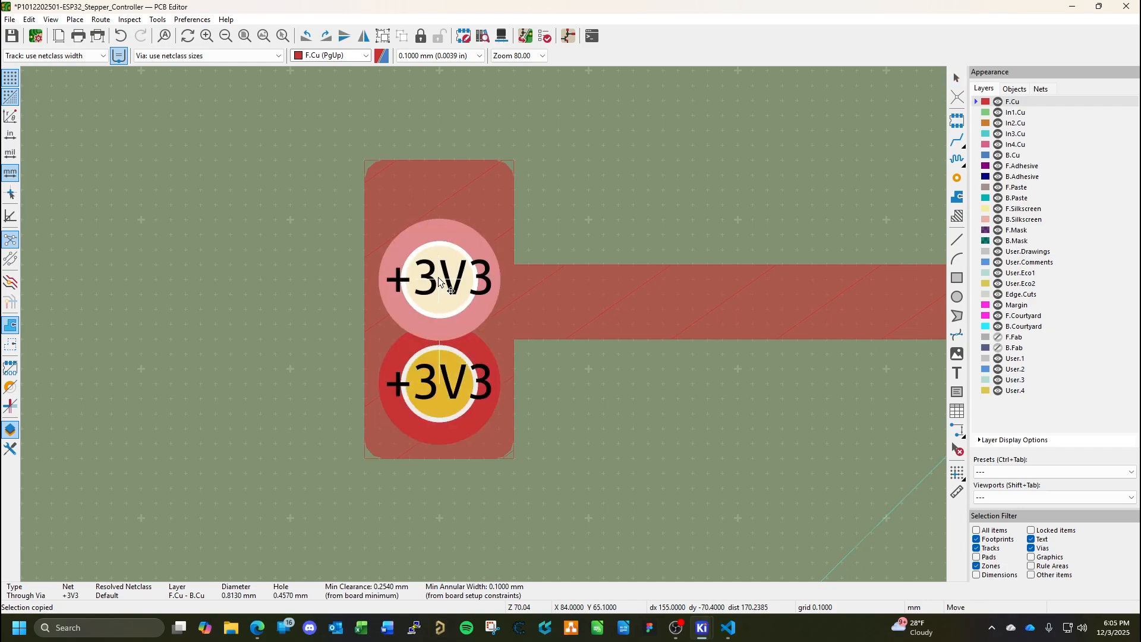
click(442, 254)
Extend the outer edge of the zone's head outward by about 0.7 mm and paste a third +3V3 via there, centred between the other two.
scroll(521, 314, down, 2)
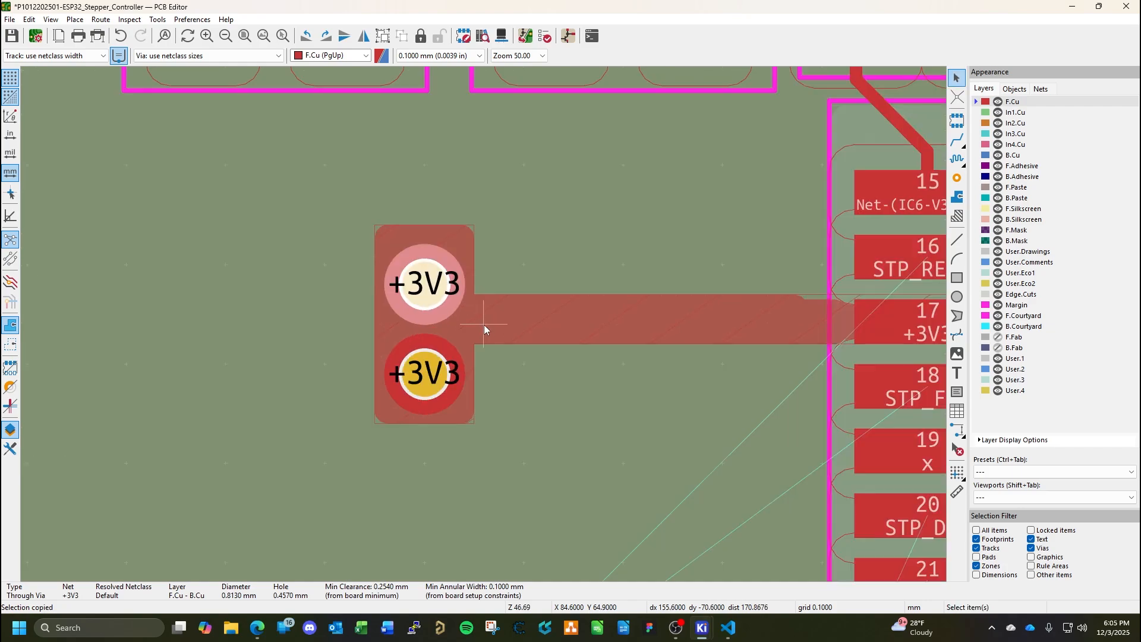
click(510, 331)
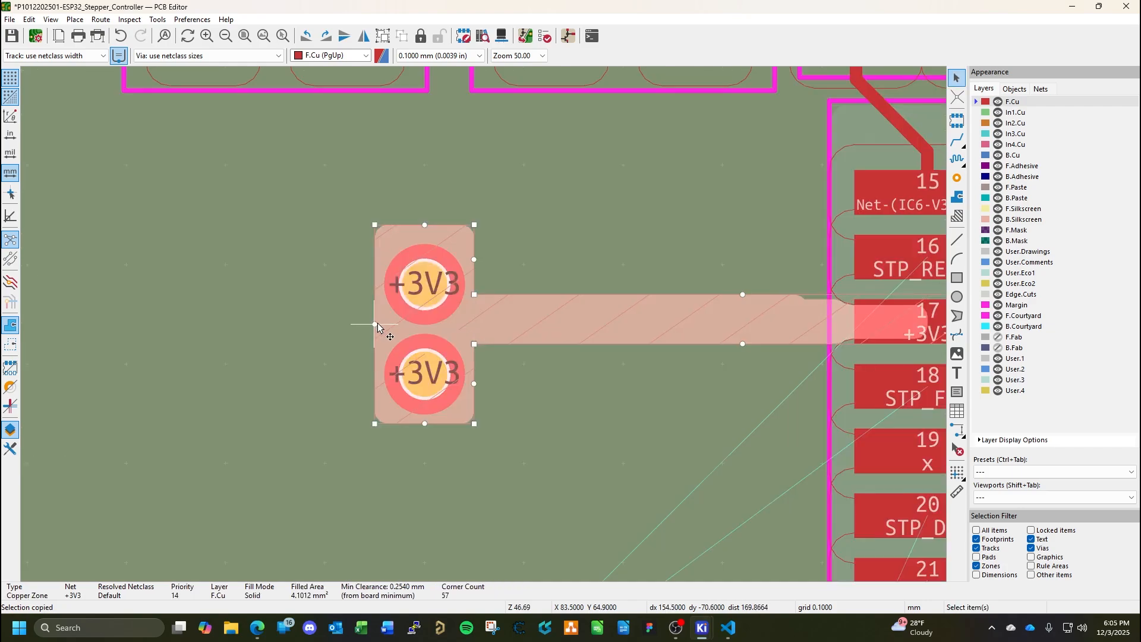
drag(375, 324, 305, 324)
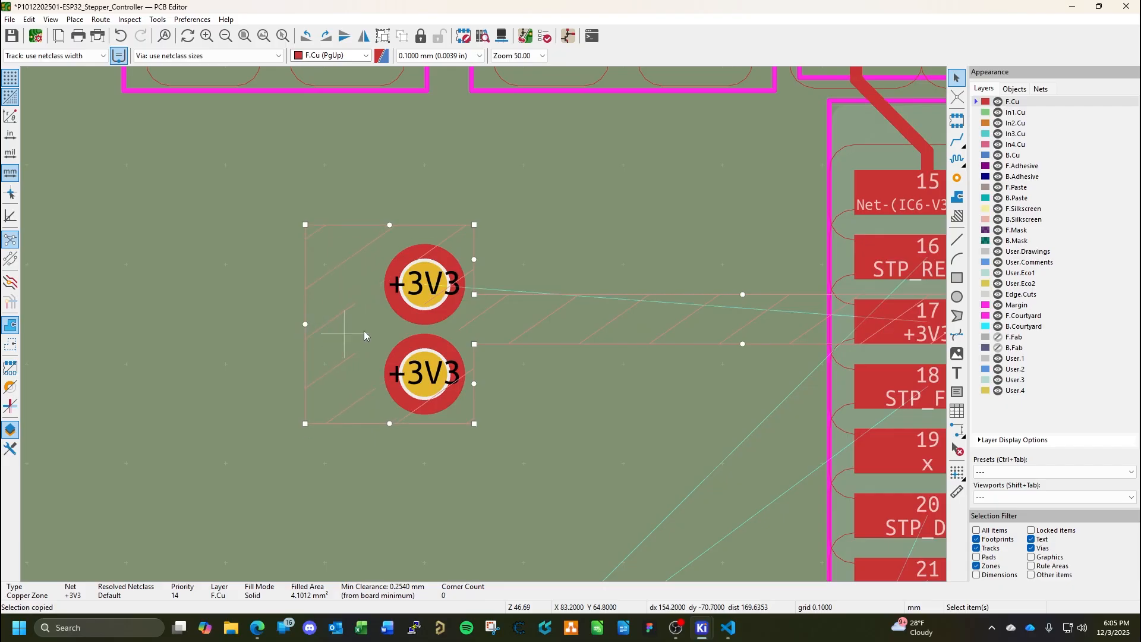
key(ctrl+v)
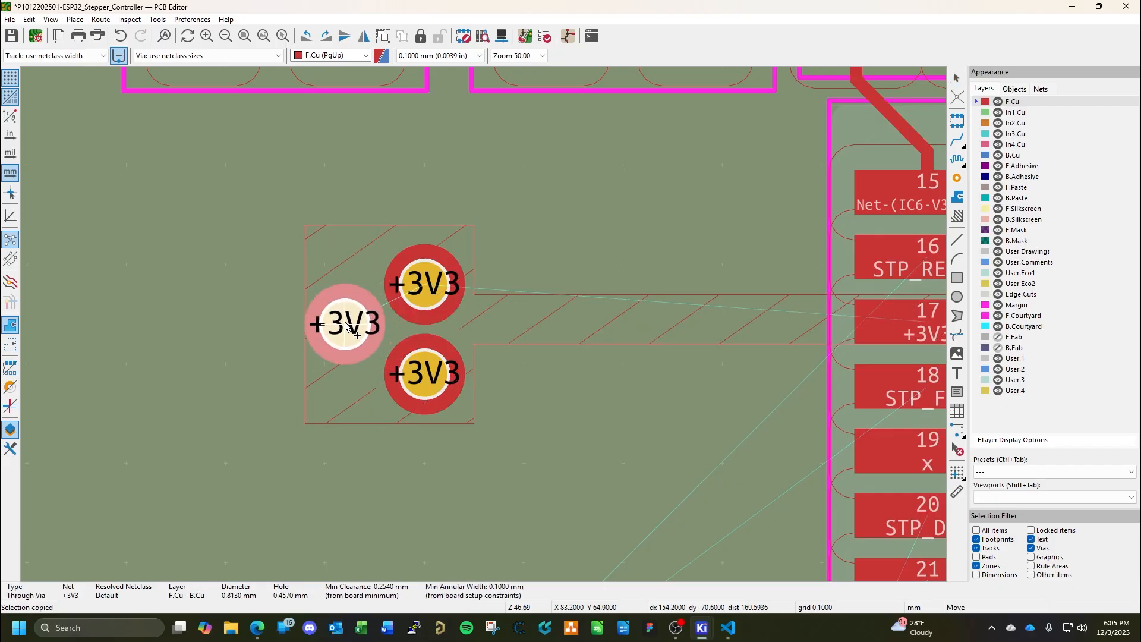
click(345, 324)
Trim the +3V3 zone's head around the vias, lowering its upper edge about 0.2 mm and raising its lower edge about 0.1 mm.
click(432, 279)
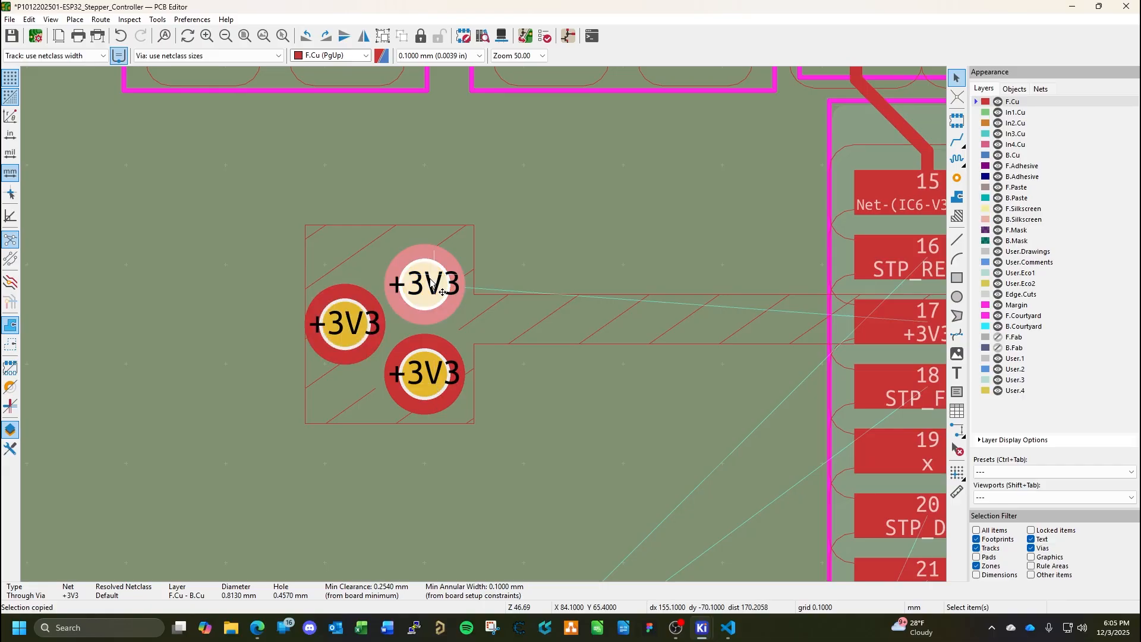
click(509, 327)
click(462, 259)
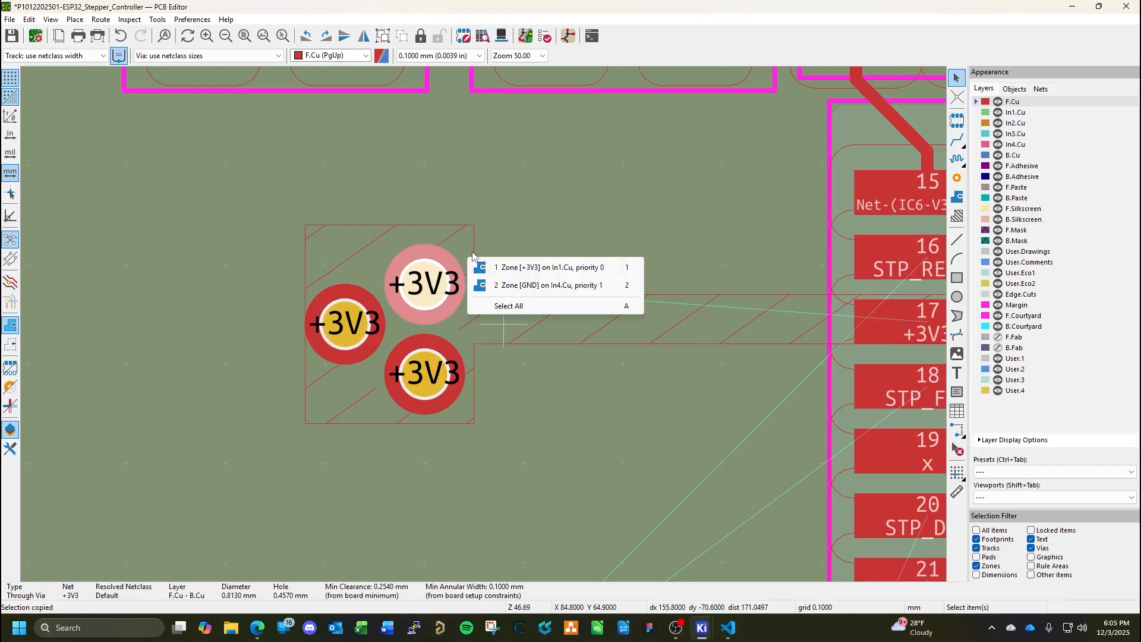
click(474, 246)
drag(392, 226, 391, 246)
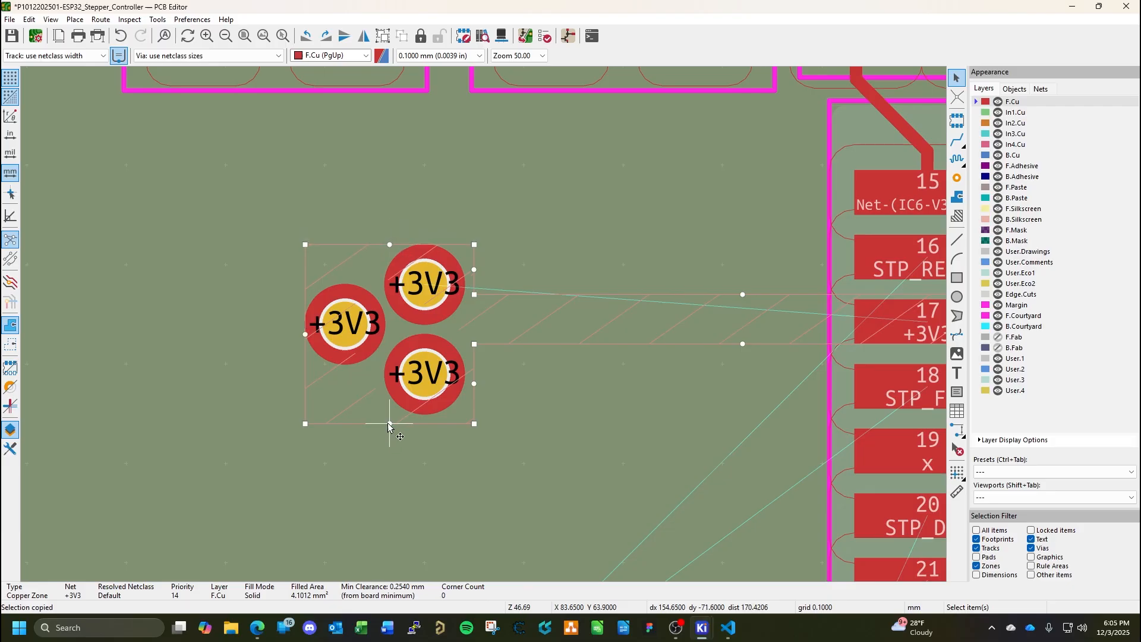
drag(389, 426, 387, 418)
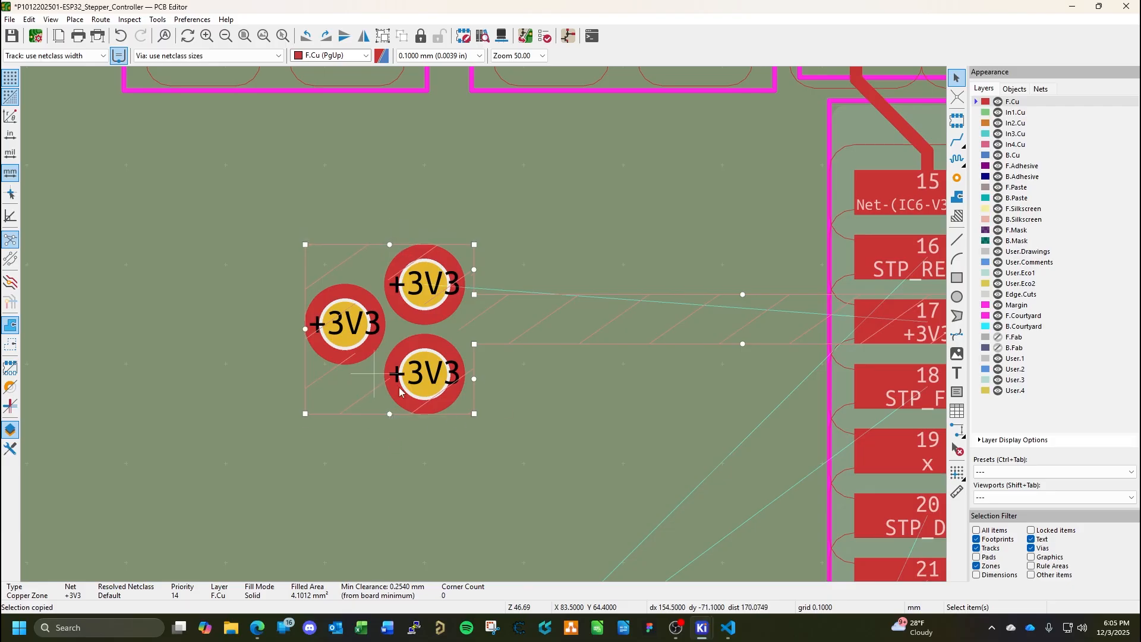
Refill all copper zones, including the +3V3 zone at IC6 pin 17, and save the board.
key(b)
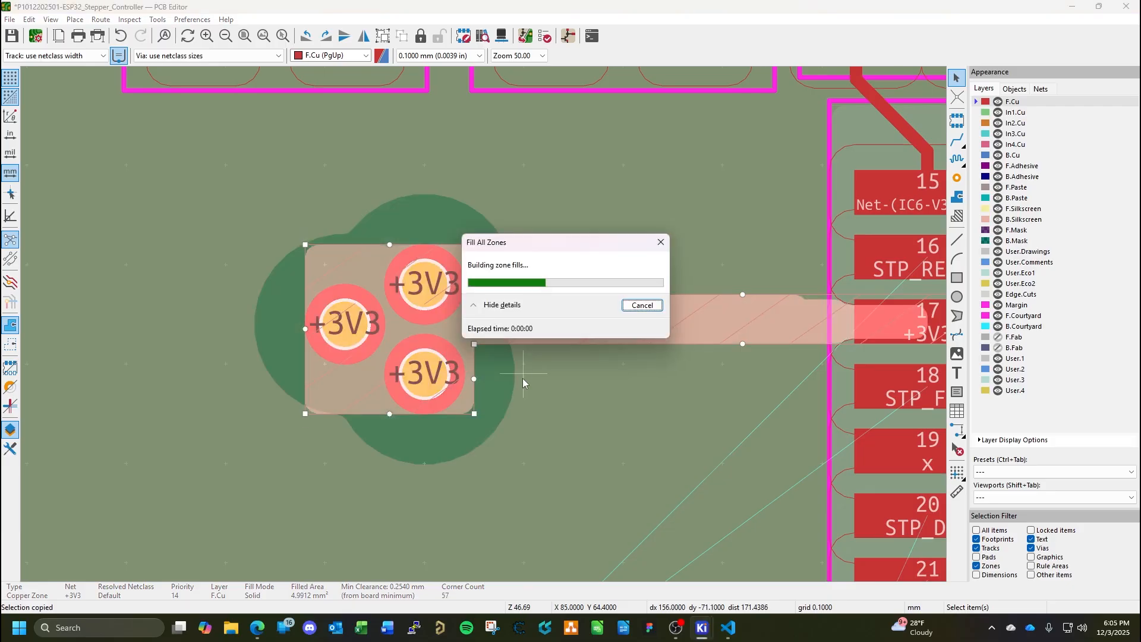
key(ctrl+s)
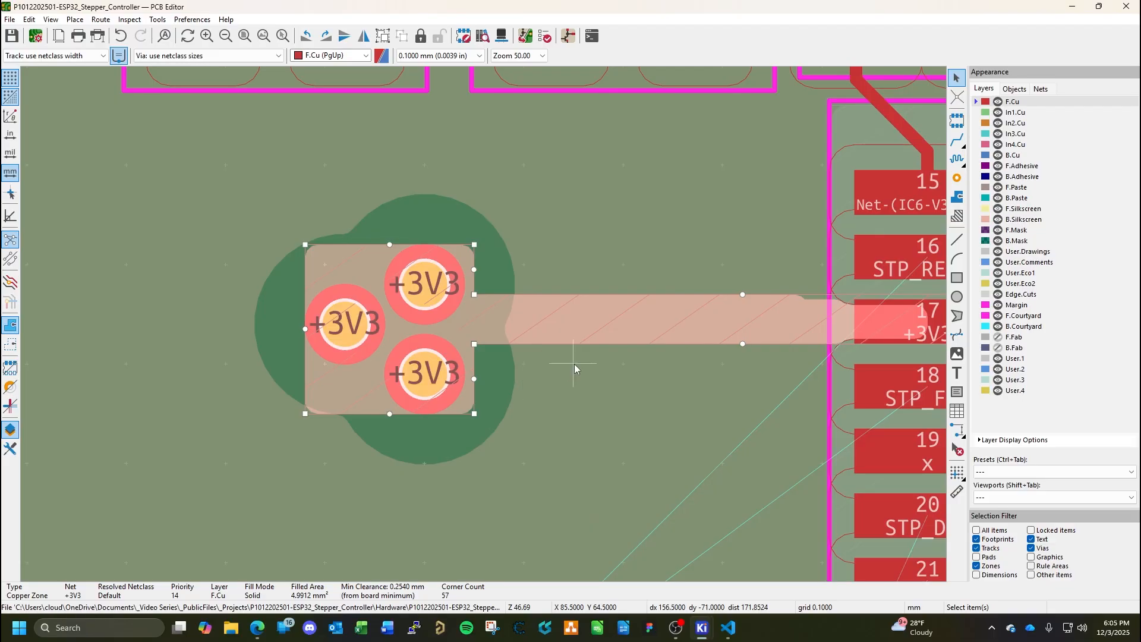
scroll(484, 327, down, 5)
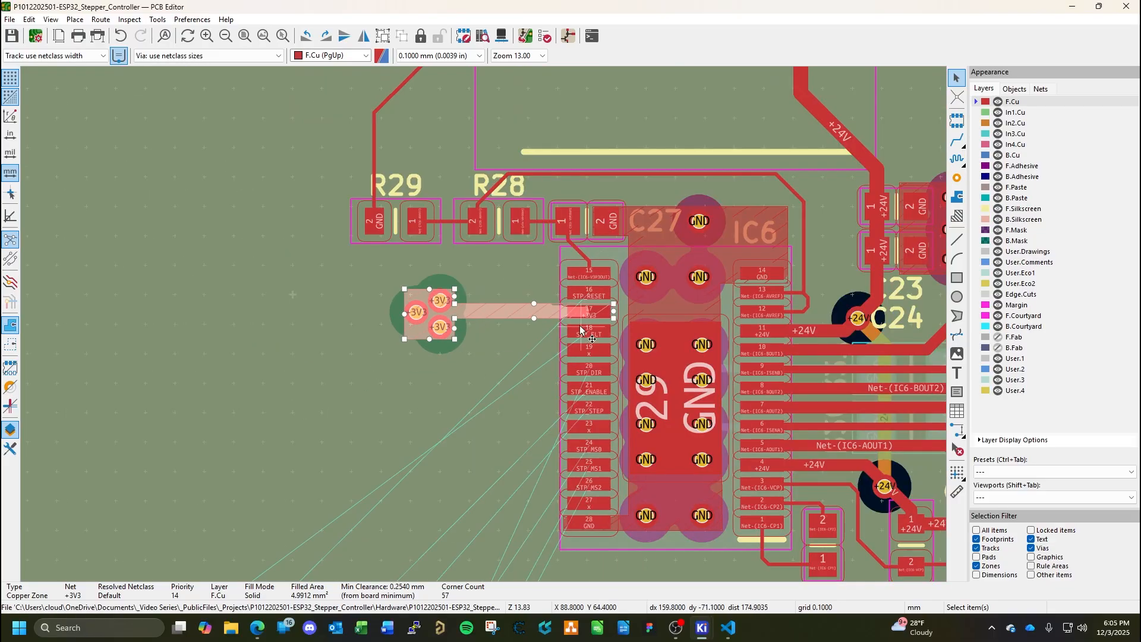
scroll(562, 309, up, 2)
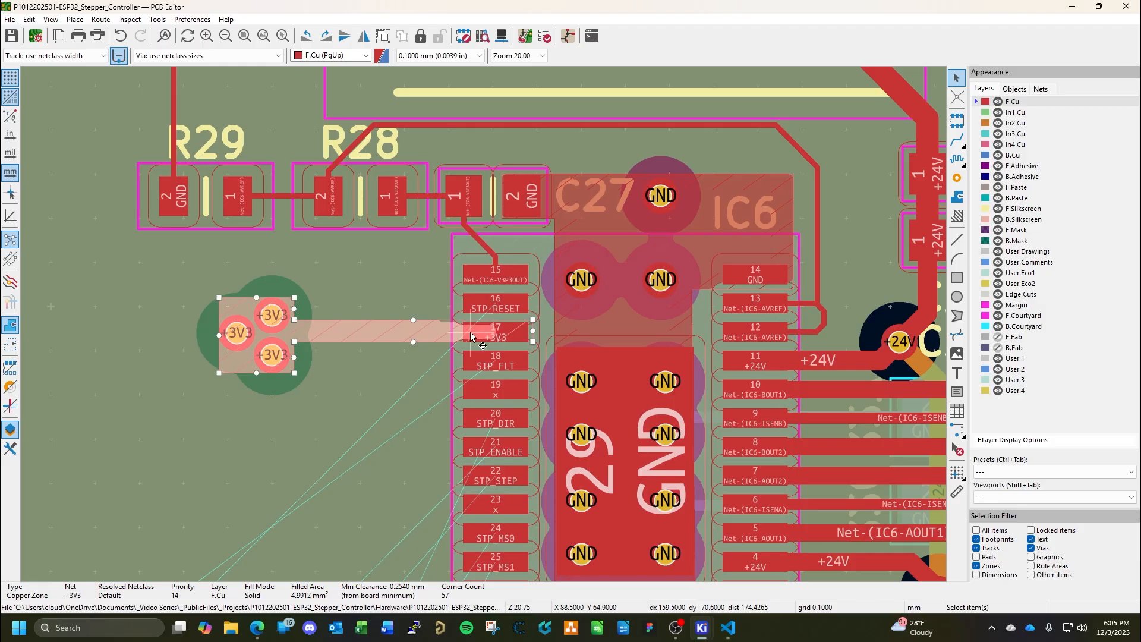
scroll(476, 330, down, 6)
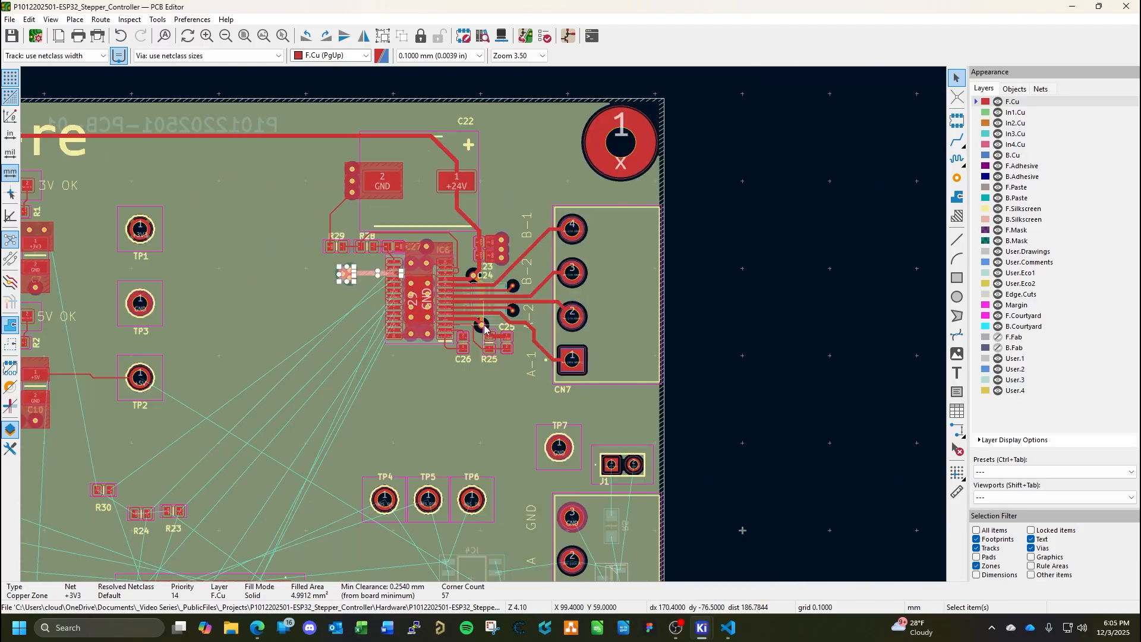
Clear the zone selection and make B.Cu the active layer for the parts around connector CN2.
middle_drag(481, 390, 441, 214)
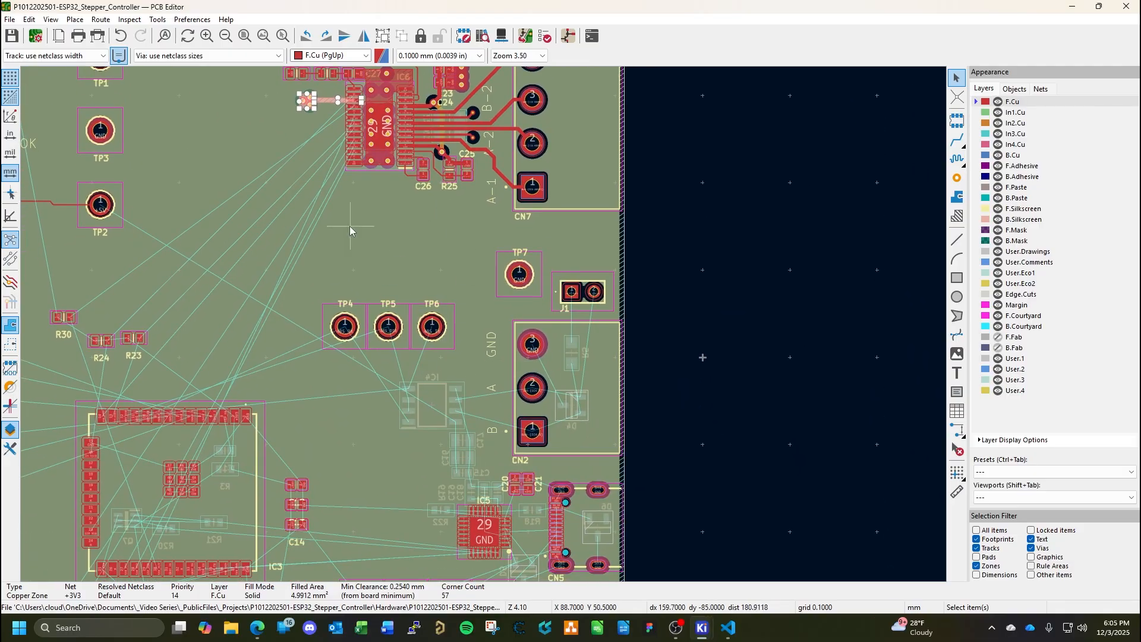
middle_drag(350, 231, 630, 345)
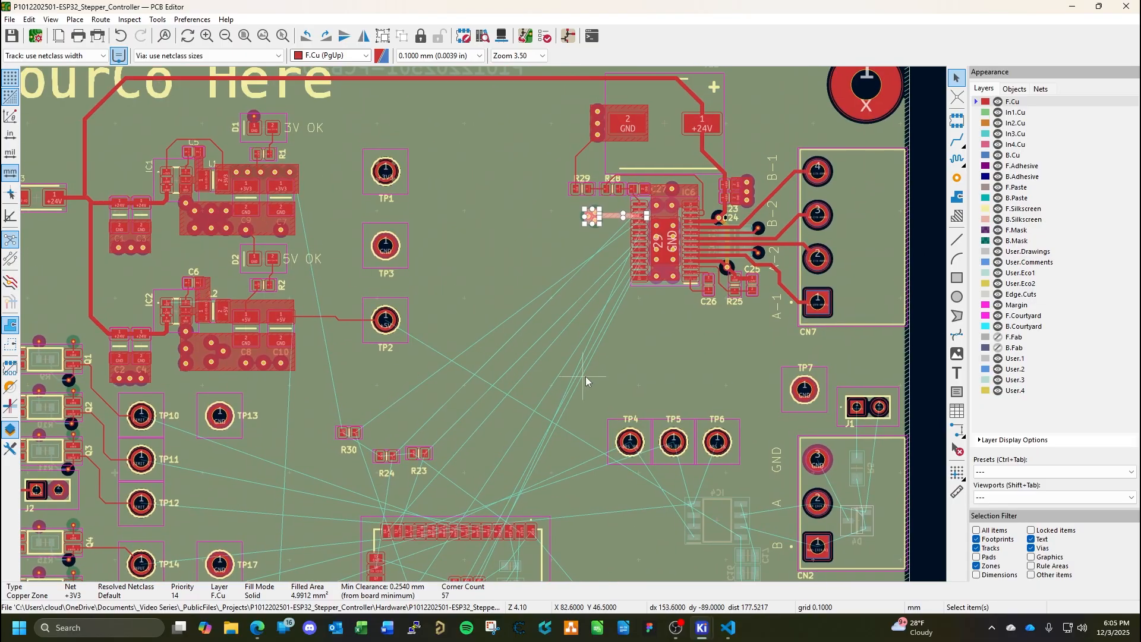
middle_drag(717, 388, 407, 277)
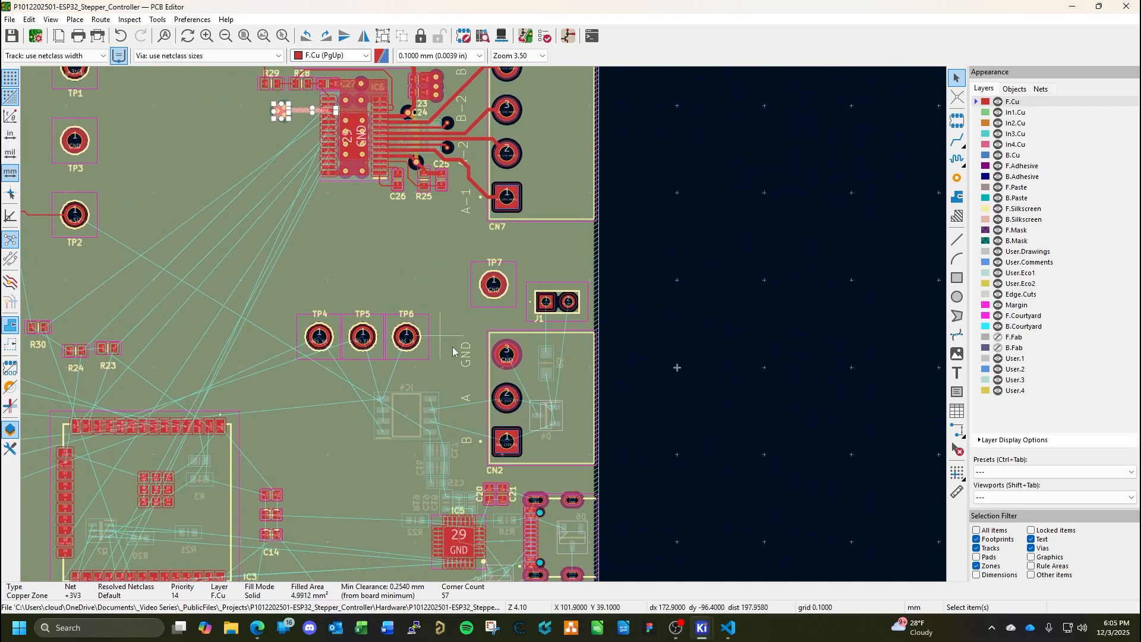
click(448, 278)
key(Escape)
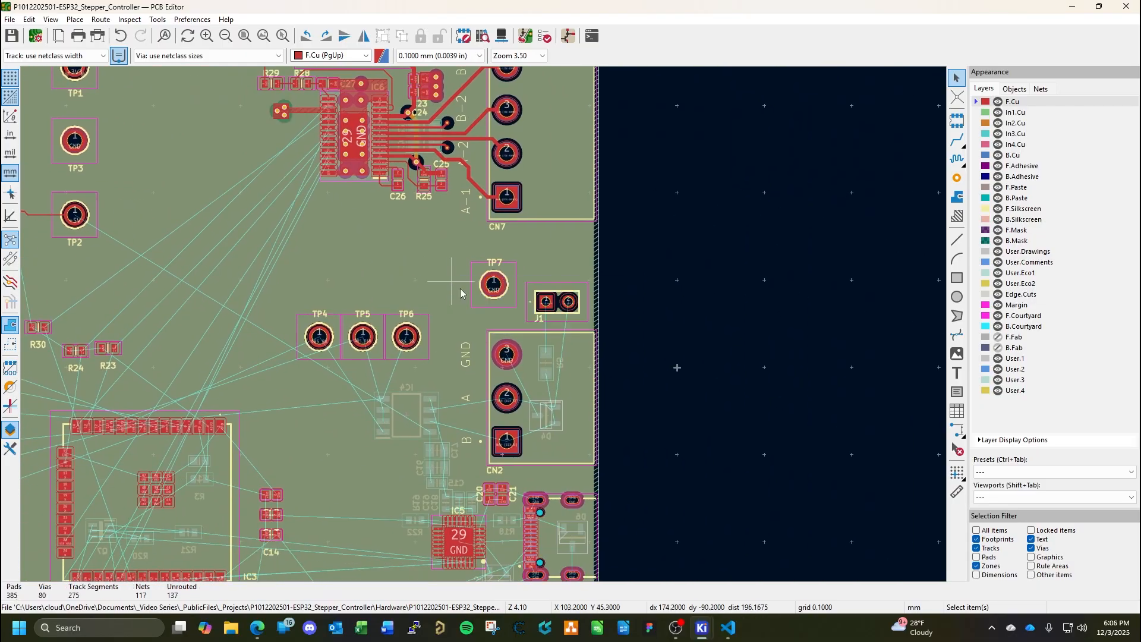
middle_drag(551, 352, 517, 284)
scroll(484, 324, up, 5)
scroll(483, 325, down, 3)
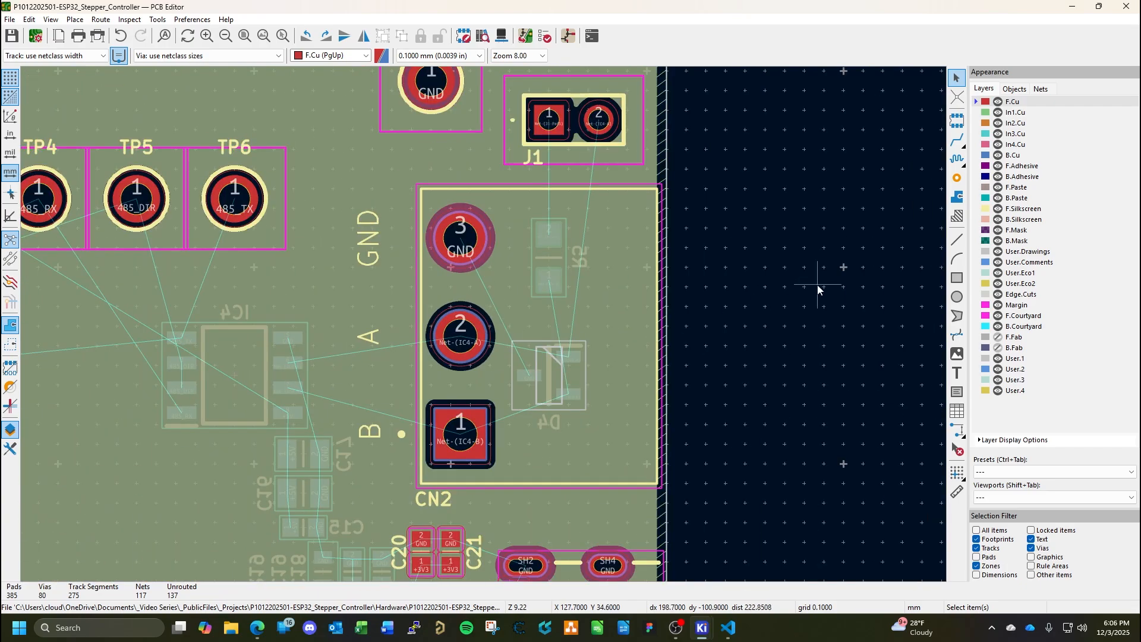
click(1014, 156)
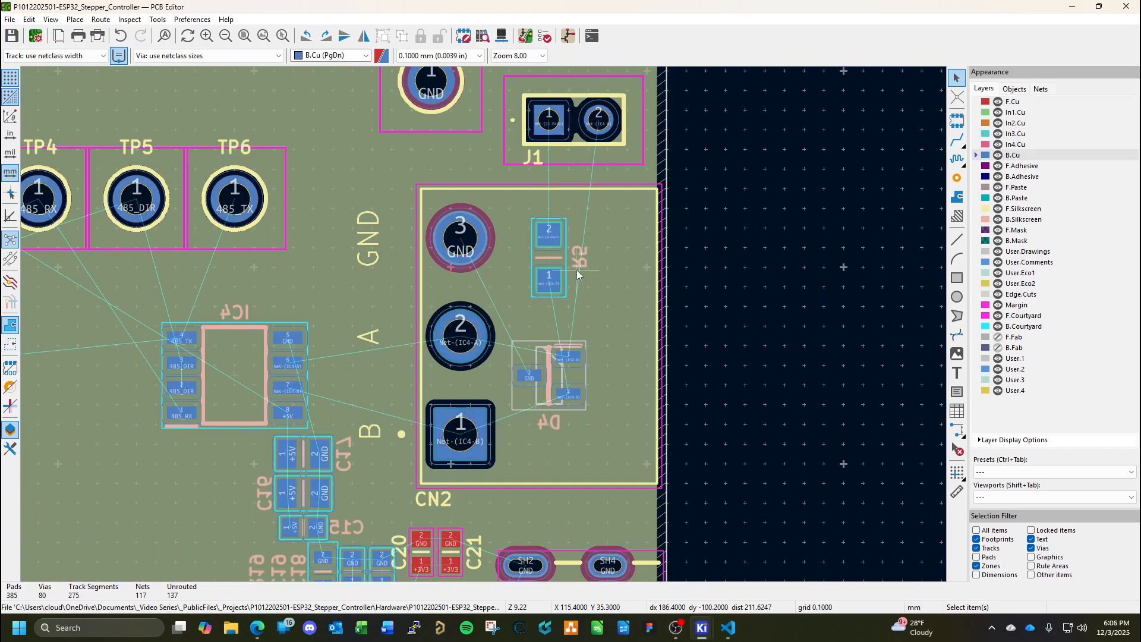
scroll(577, 268, up, 4)
middle_drag(438, 304, 518, 326)
scroll(568, 294, down, 2)
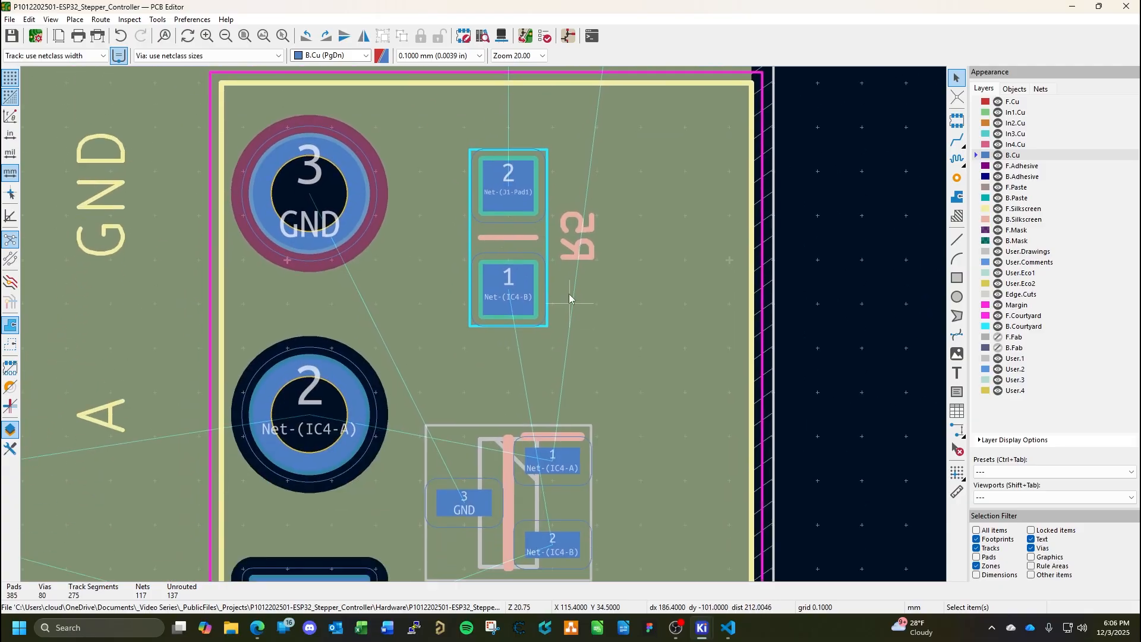
middle_drag(569, 294, 526, 345)
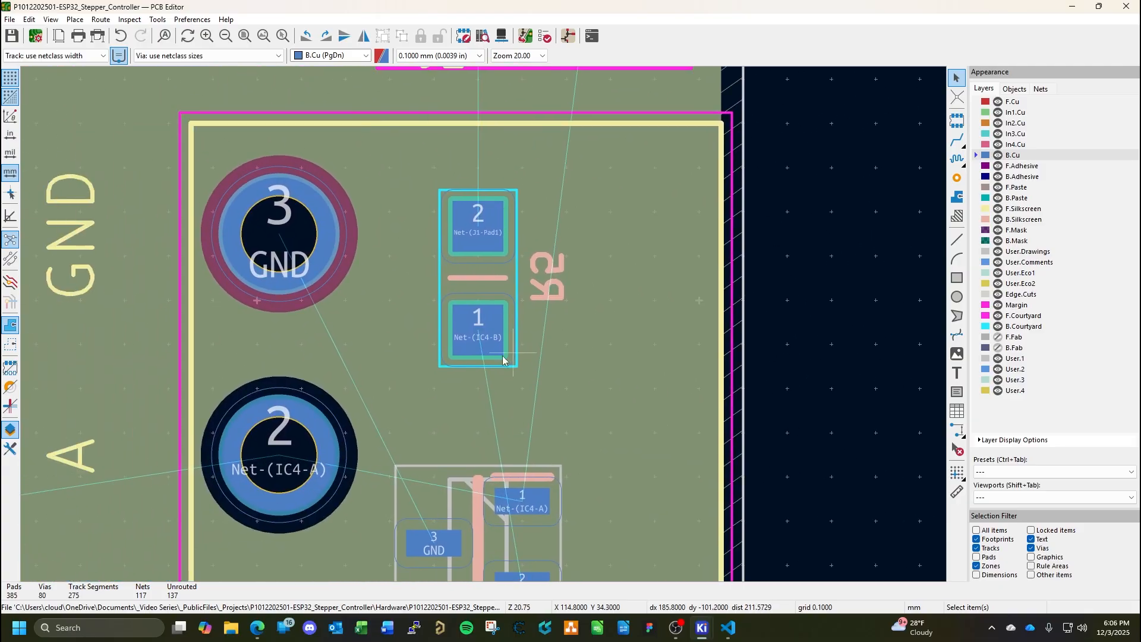
Check the footprint properties and positions of resistor R5 and diode D4 inside the CN2 outline.
double_click(476, 287)
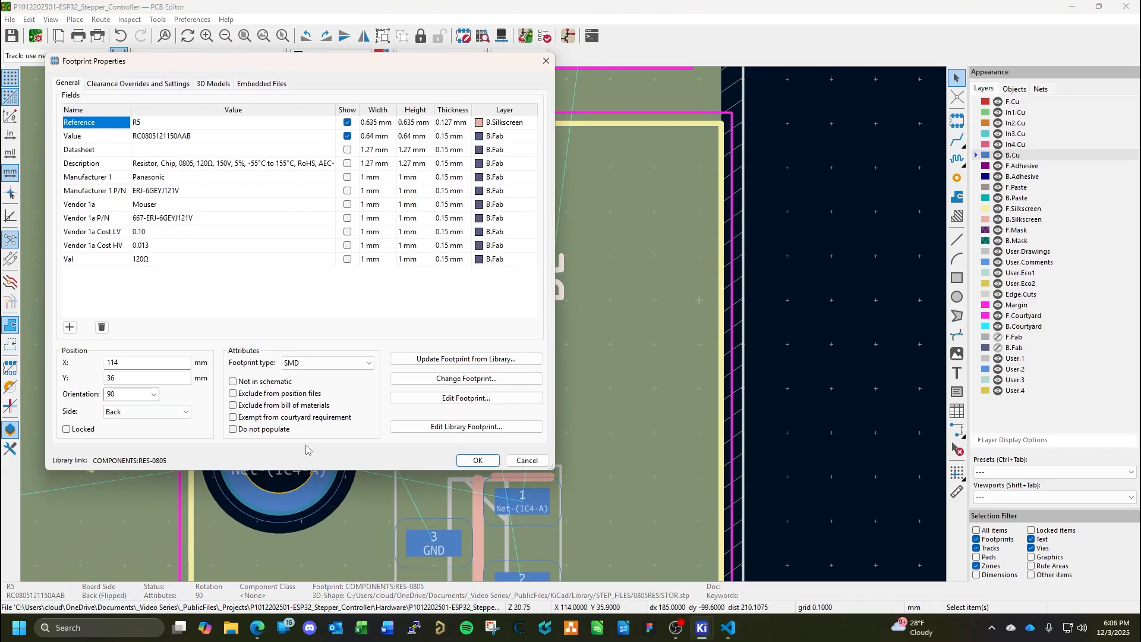
click(486, 461)
double_click(456, 503)
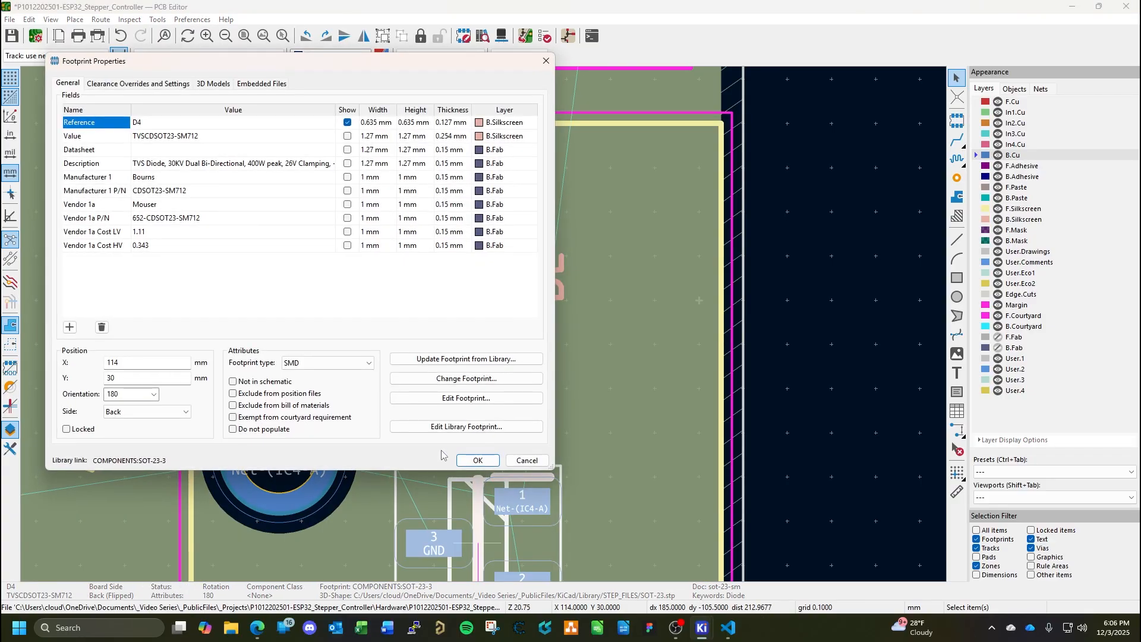
click(468, 459)
scroll(468, 426, down, 2)
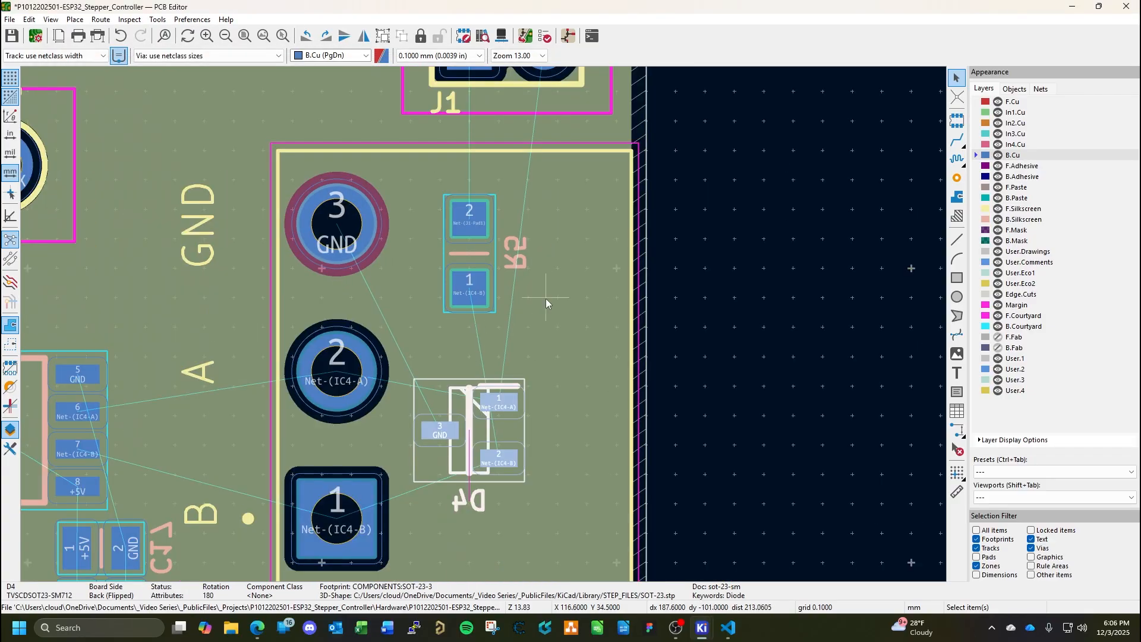
click(679, 284)
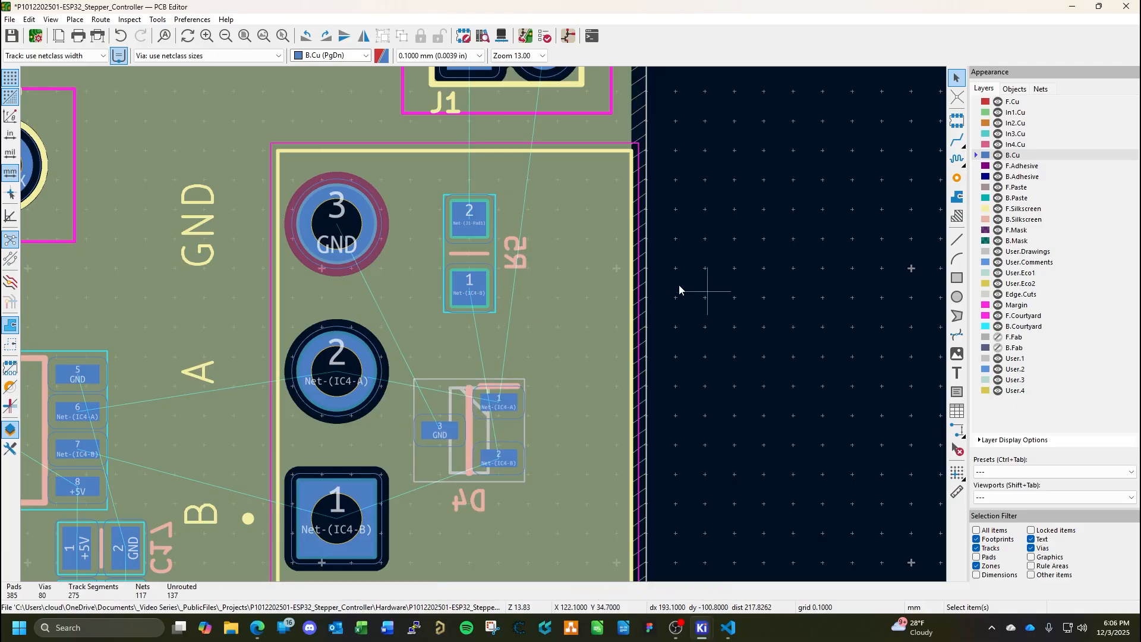
Route a straight B.Cu track from R5 pad 2 to J1 pad 1.
shift+scroll(556, 389, up, 5)
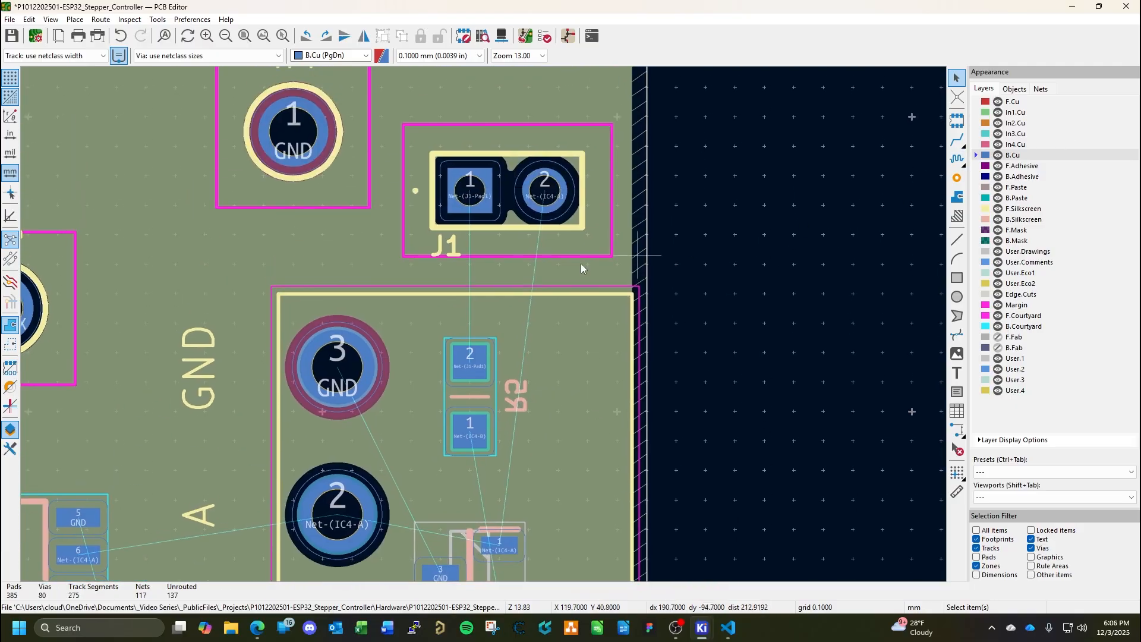
click(956, 140)
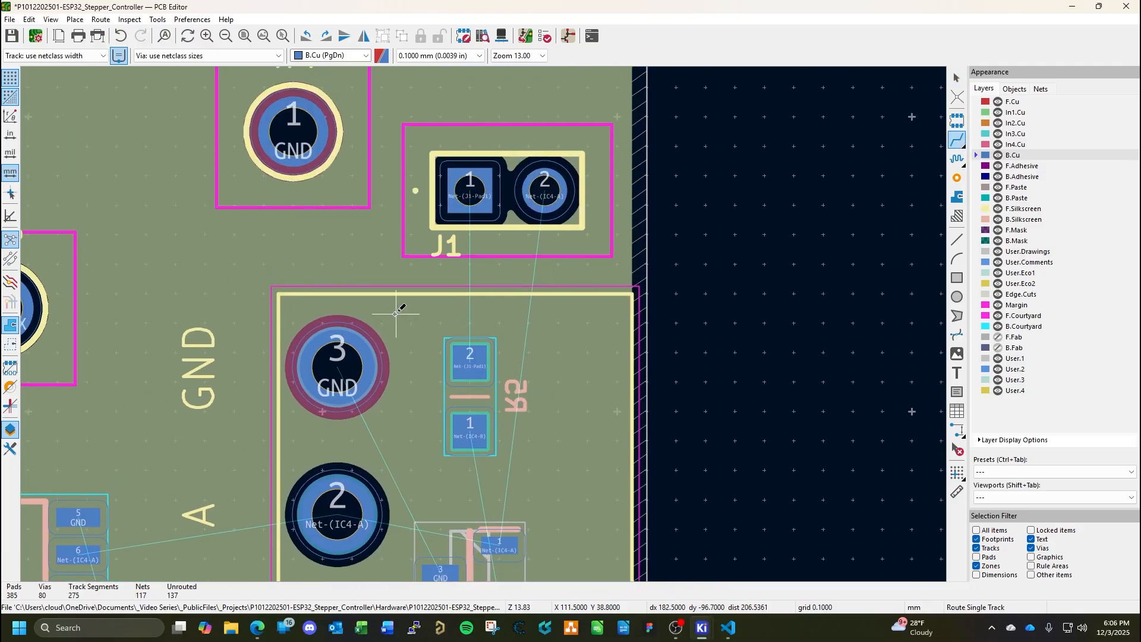
click(470, 363)
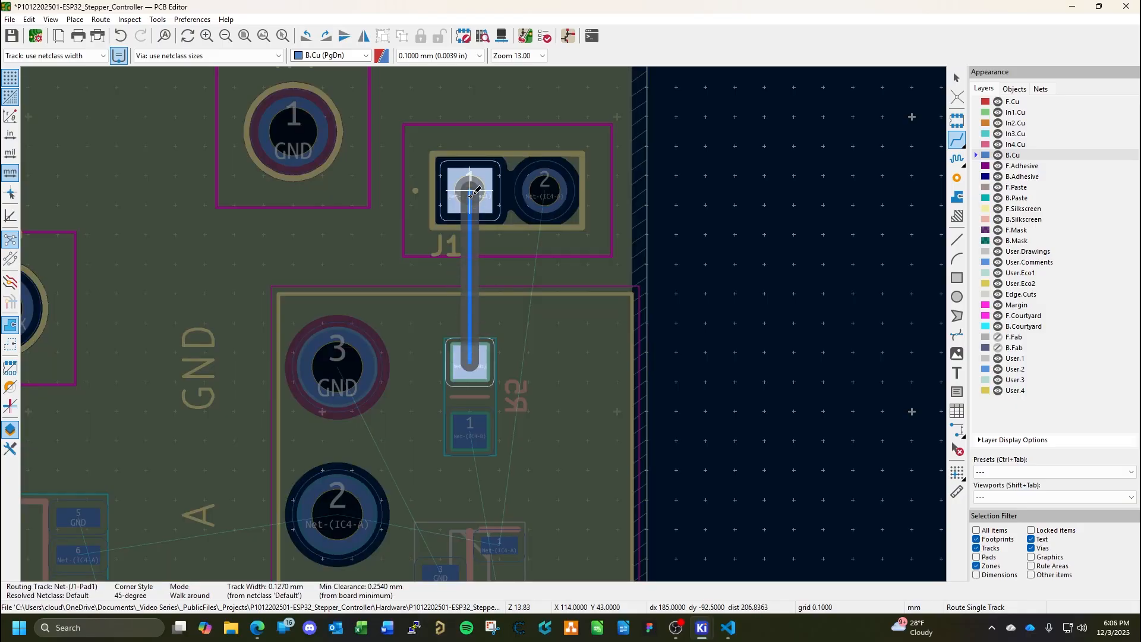
click(471, 193)
Route the Net-(IC4-A) track on B.Cu from J1 pad 2 past R5 to D4 pad 1.
scroll(542, 411, down, 2)
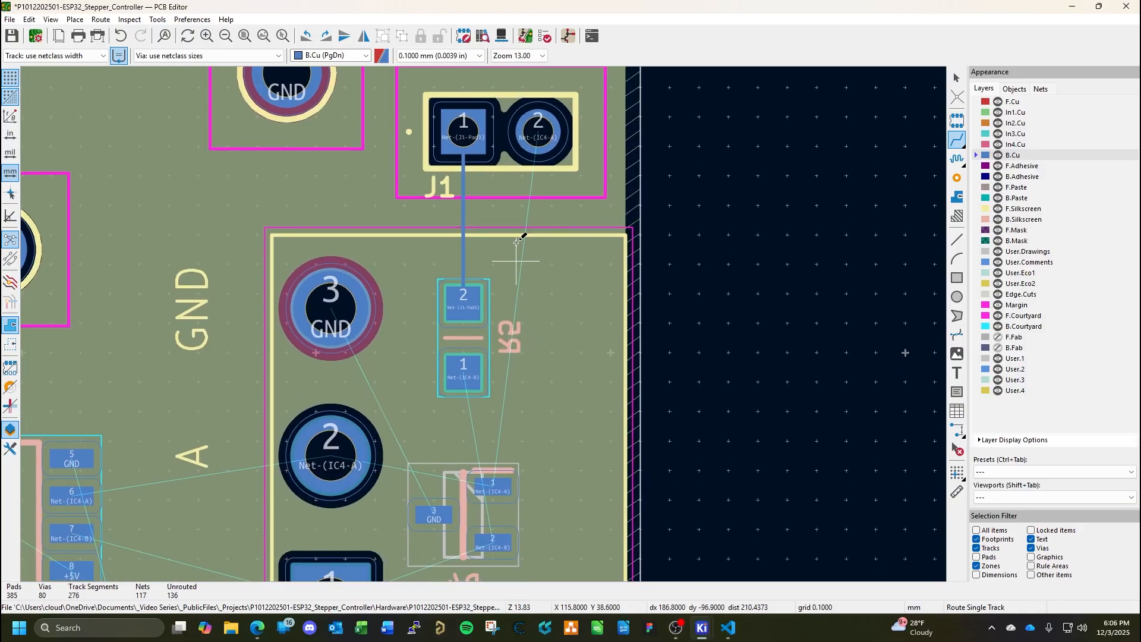
click(538, 136)
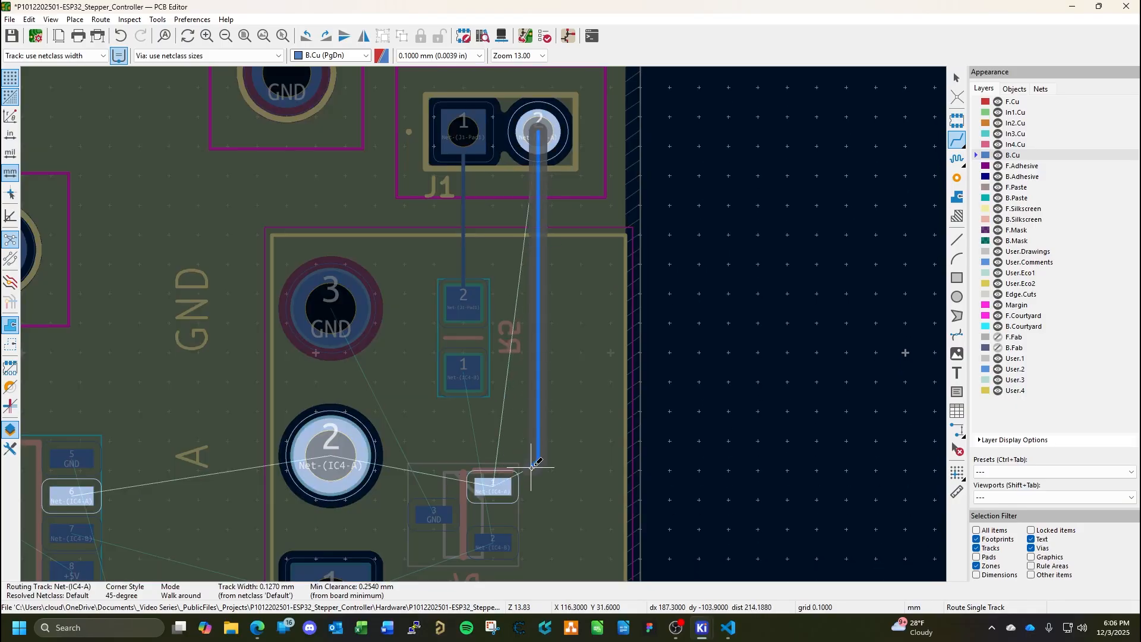
click(499, 457)
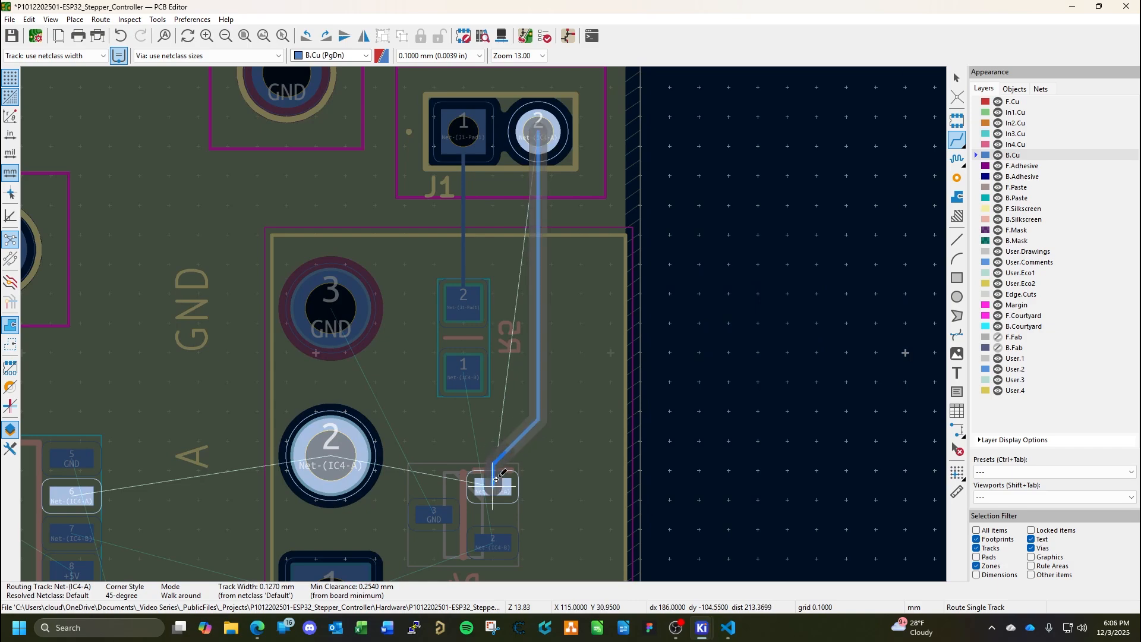
click(496, 483)
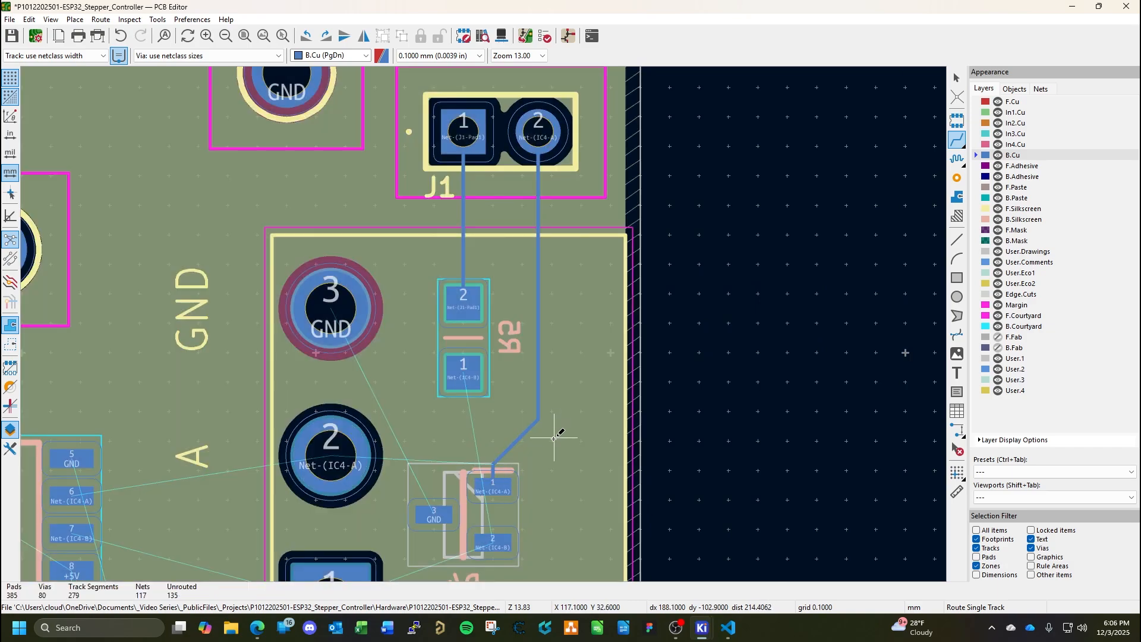
Route the Net-(IC4-B) track on B.Cu from R5 pad 1 between D4's pads to D4 pad 2.
middle_drag(554, 438, 636, 390)
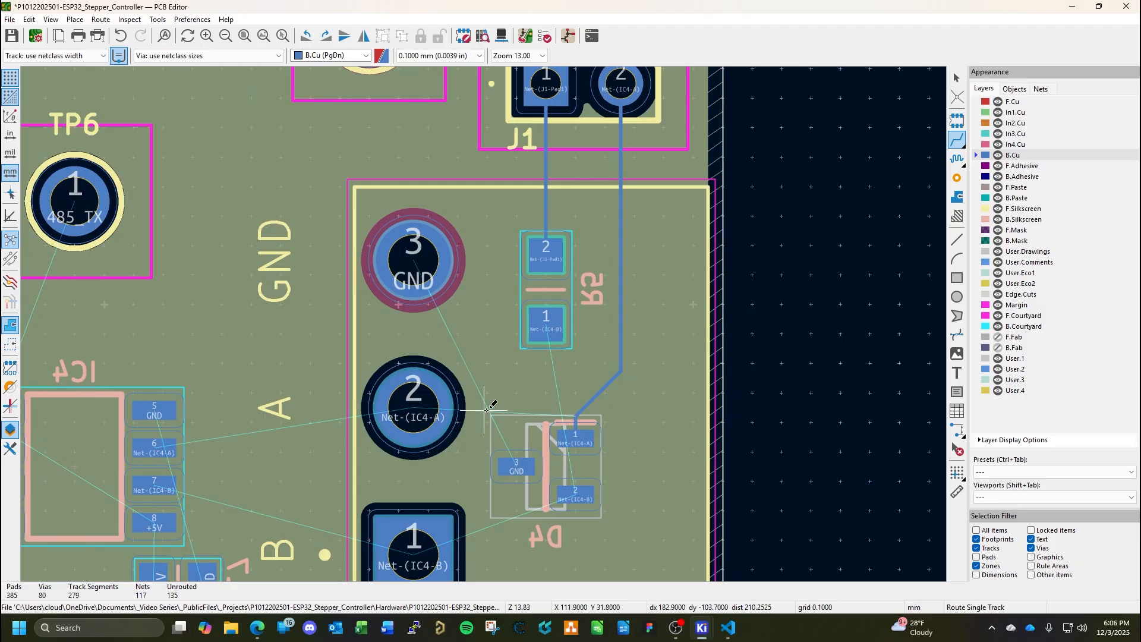
click(546, 324)
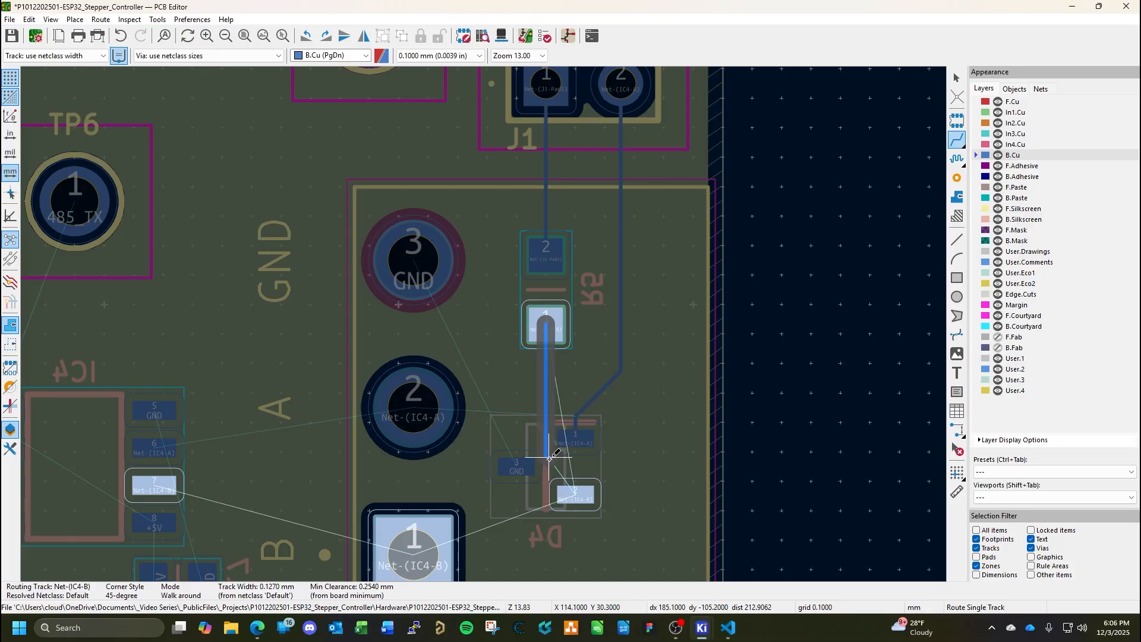
click(575, 493)
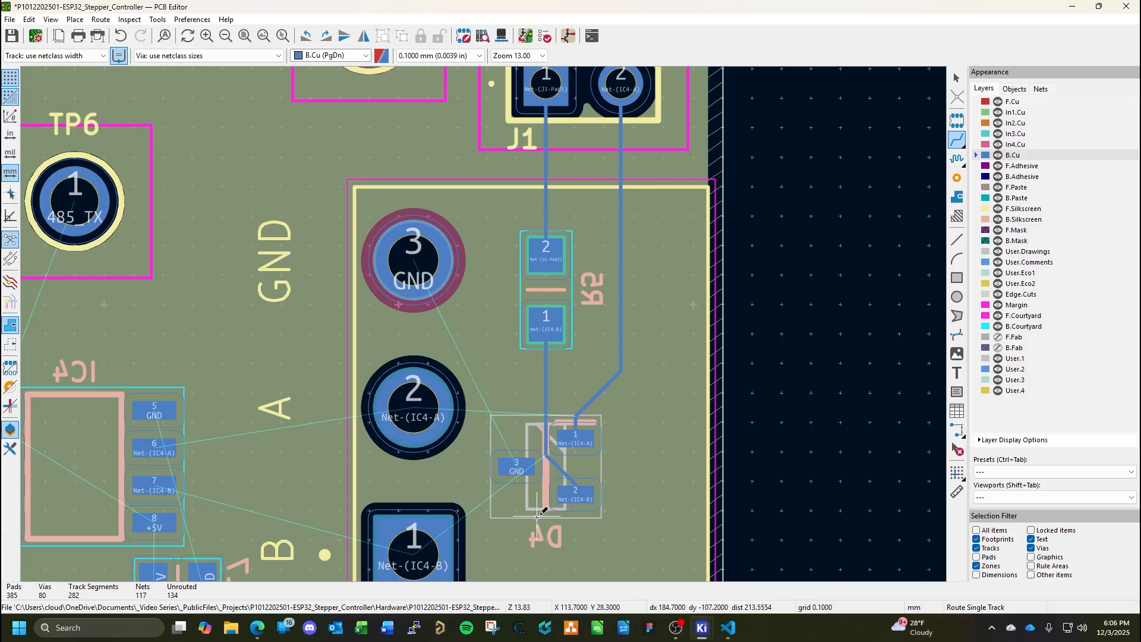
Branch the Net-(IC4-B) track from its bend inside D4 to CN2 pad 1 and end routing.
click(544, 455)
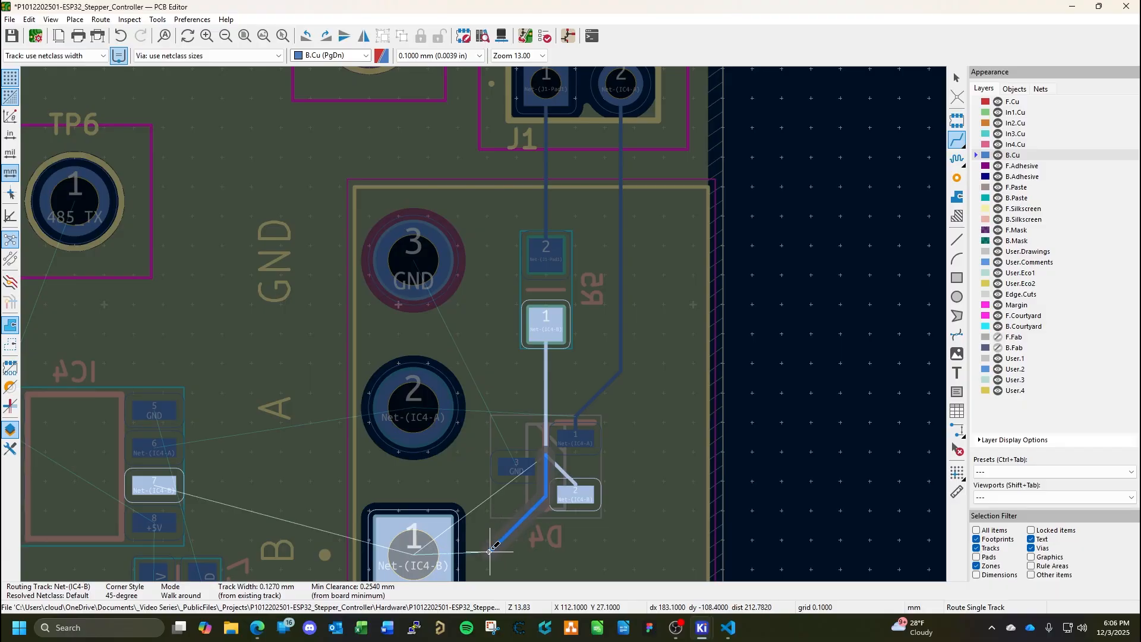
click(421, 553)
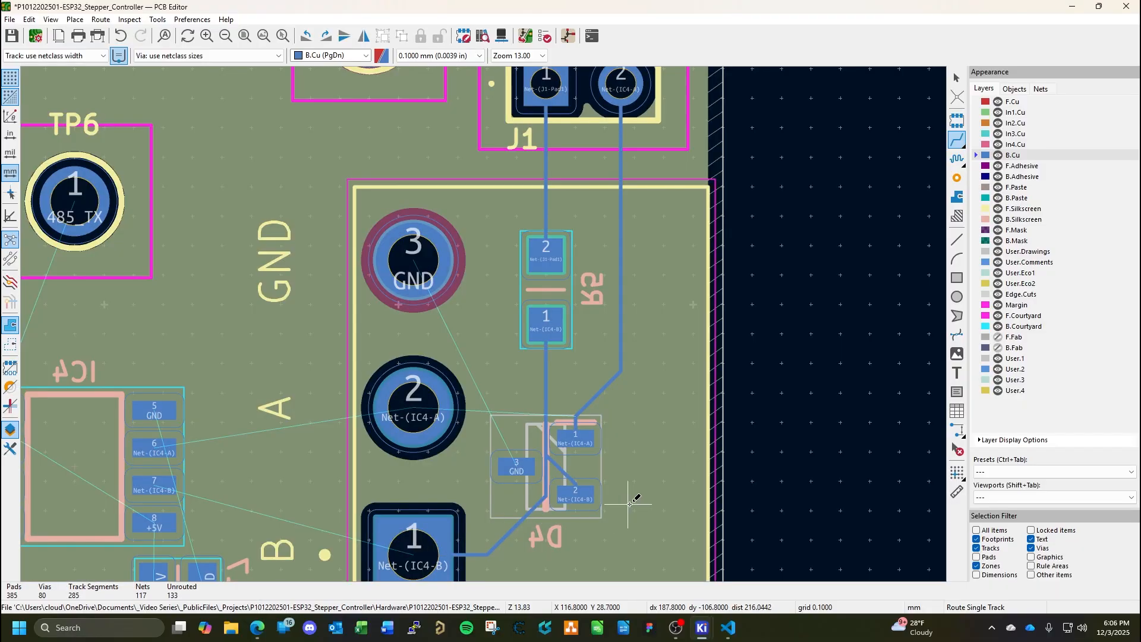
key(Escape)
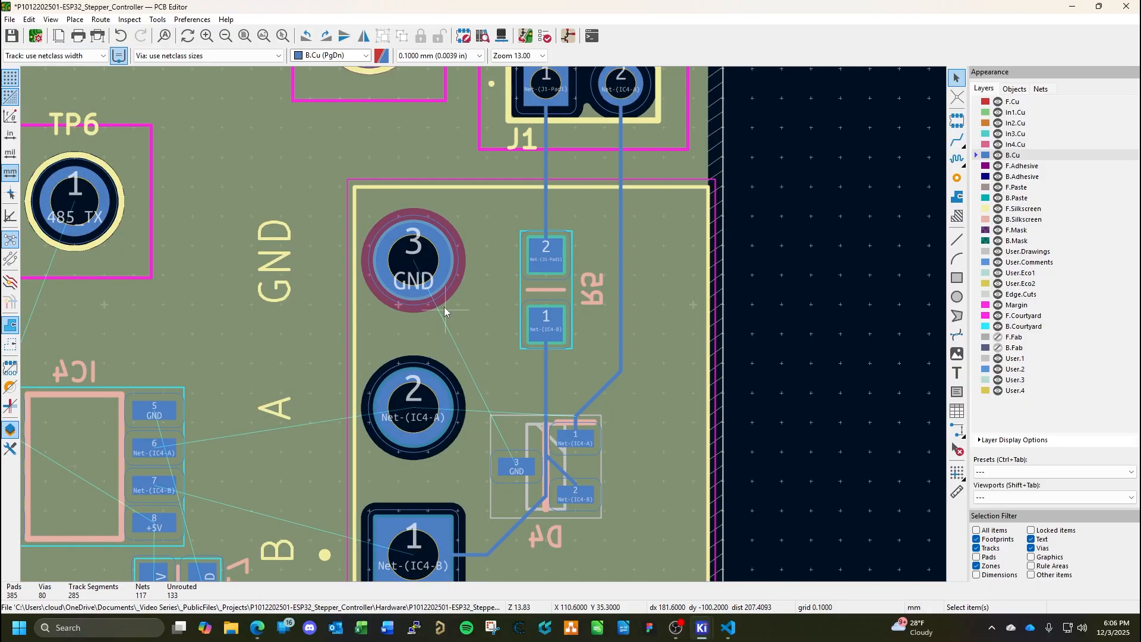
Examine the remaining GND and Net-(IC4-A) connections between CN2, D4 and IC4 for possible routing paths.
click(412, 258)
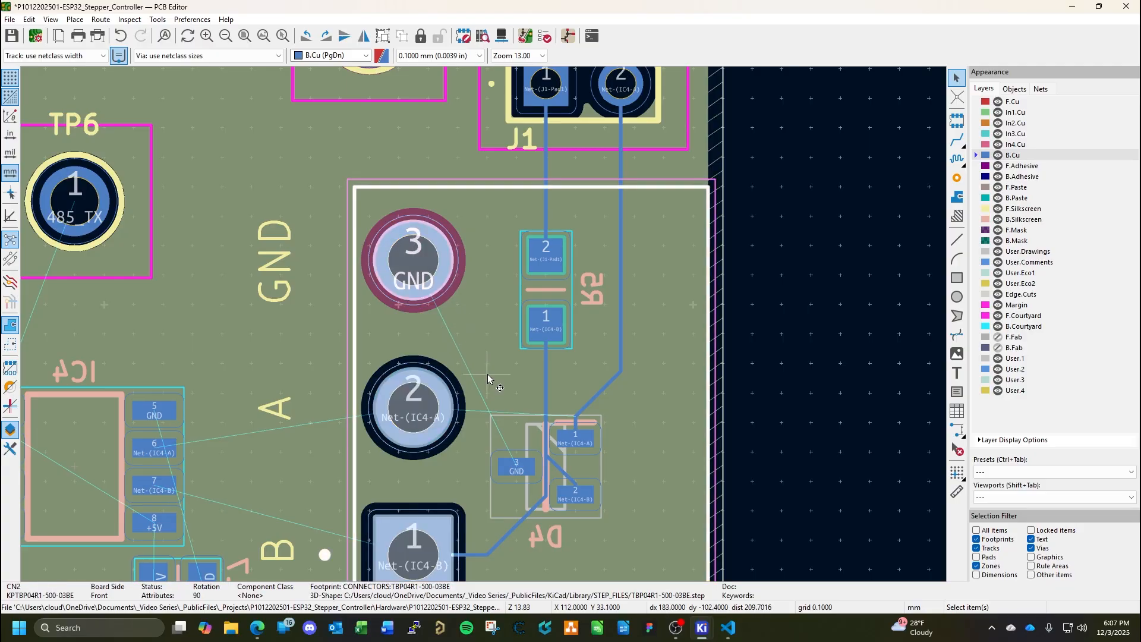
key(Escape)
key(x)
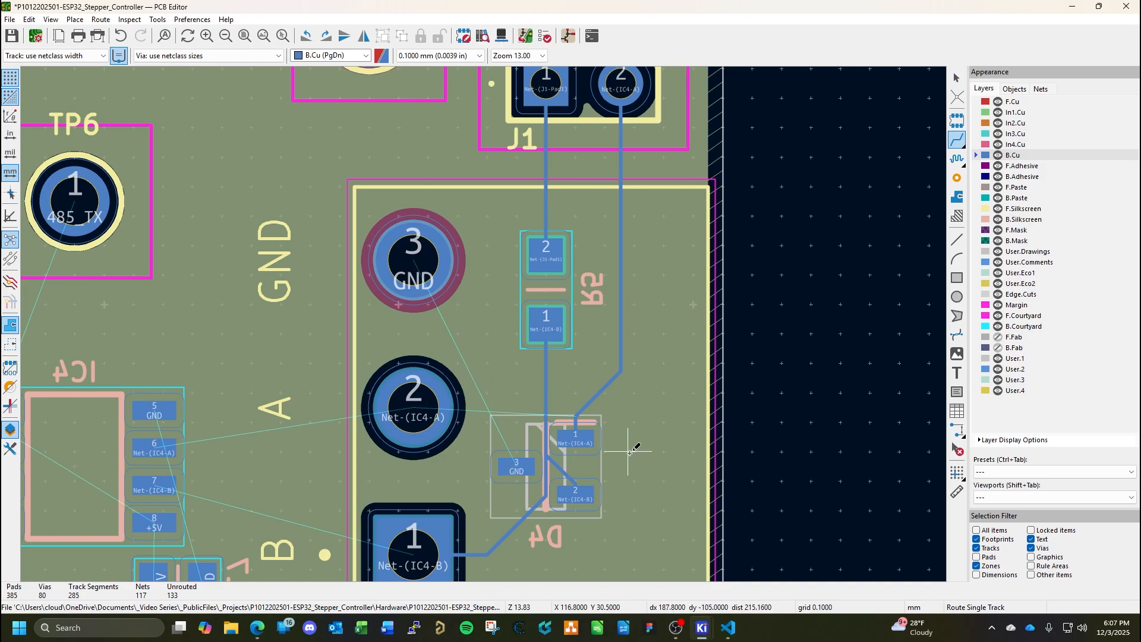
middle_drag(629, 487, 615, 404)
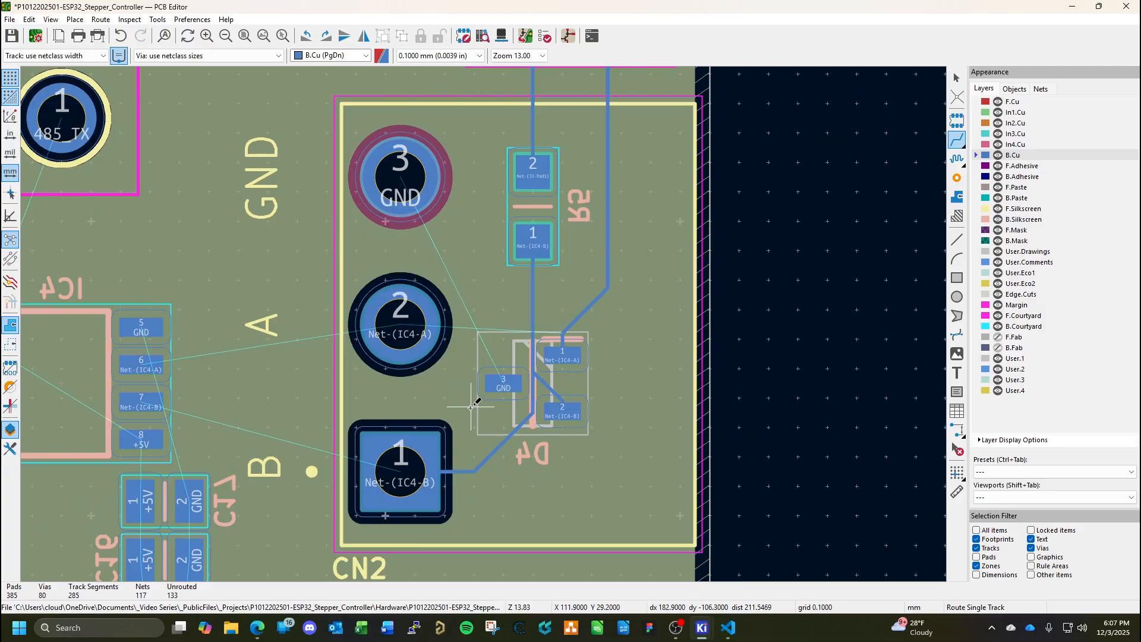
middle_drag(471, 407, 427, 475)
middle_drag(451, 408, 448, 435)
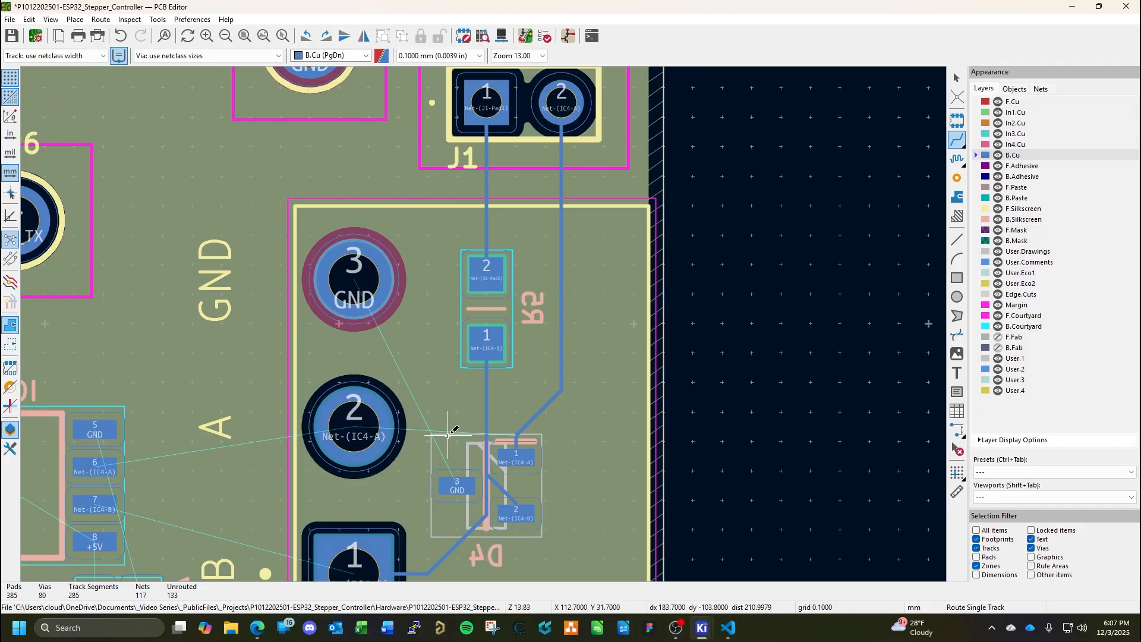
middle_drag(465, 451, 656, 330)
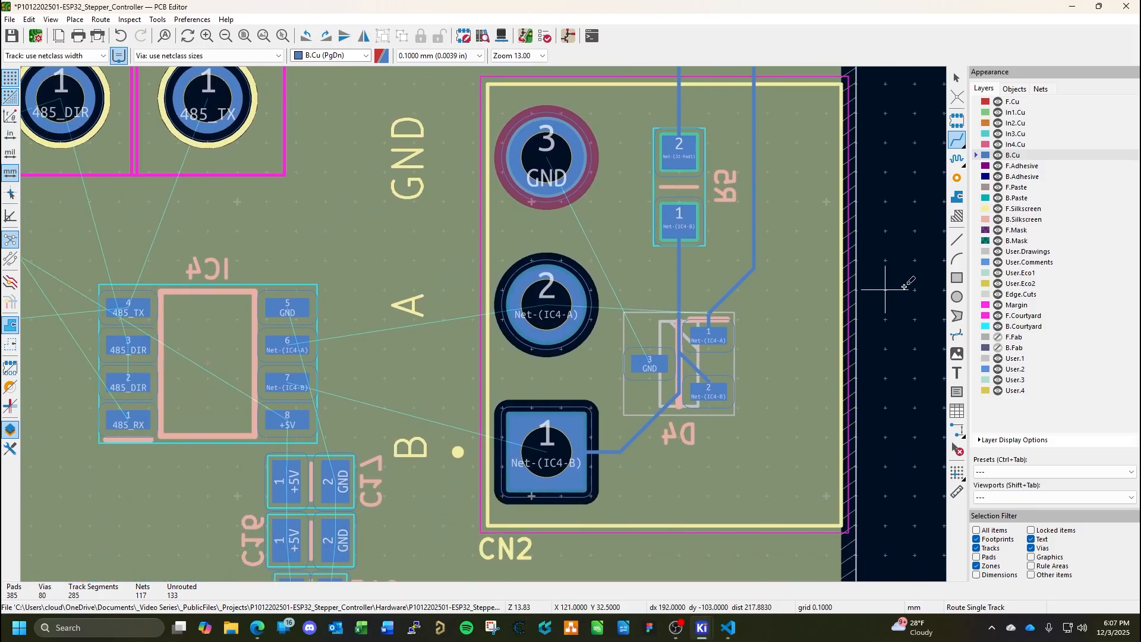
Examine the unrouted connections around IC4, its capacitors C15 to C17 and connector CN2.
key(Escape)
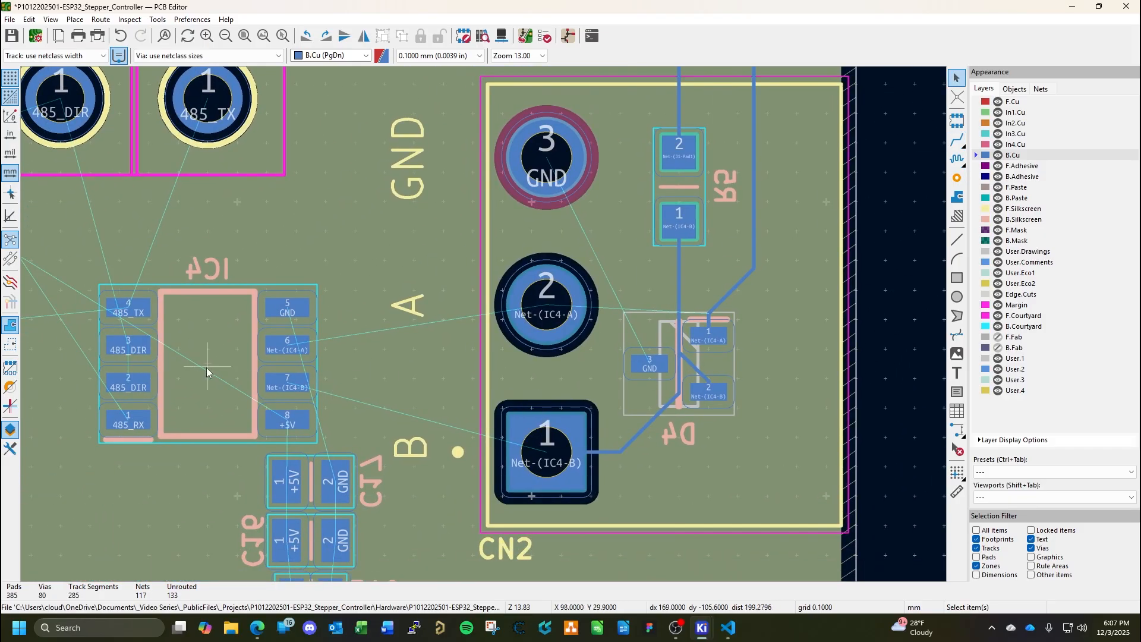
double_click(204, 367)
key(Return)
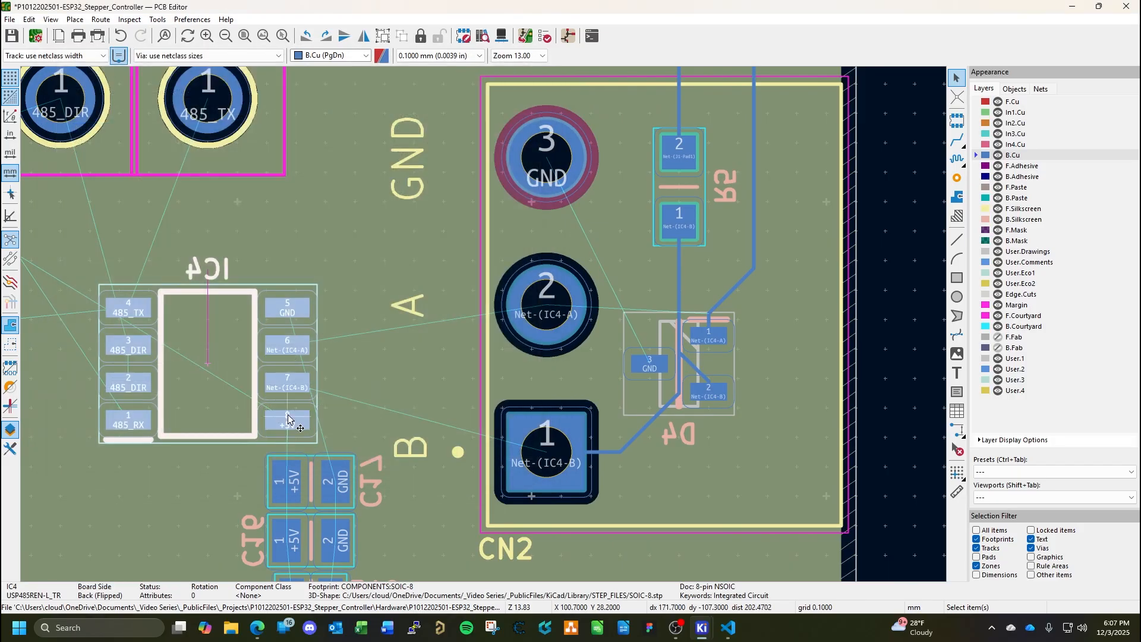
middle_drag(302, 412, 387, 344)
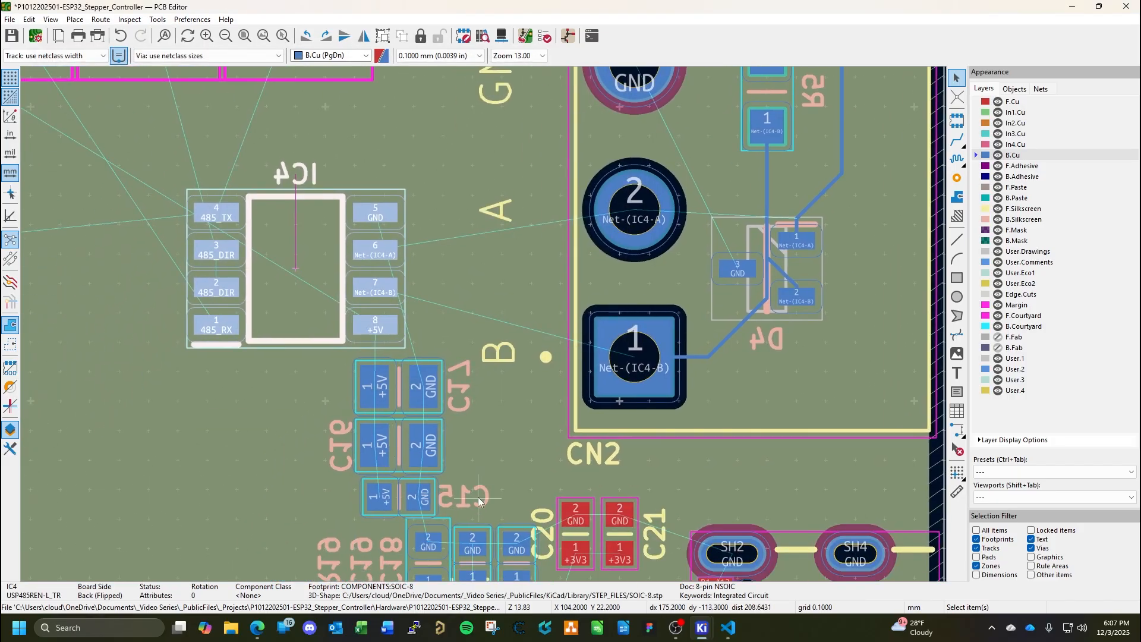
middle_drag(504, 490, 523, 375)
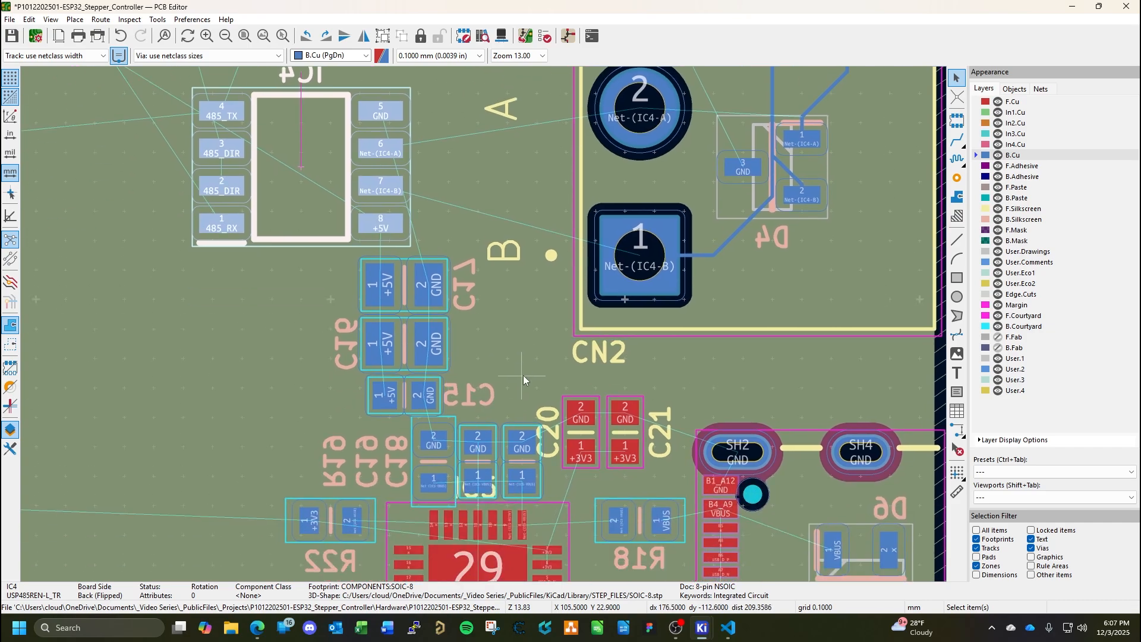
middle_drag(572, 291, 479, 435)
middle_drag(528, 348, 477, 463)
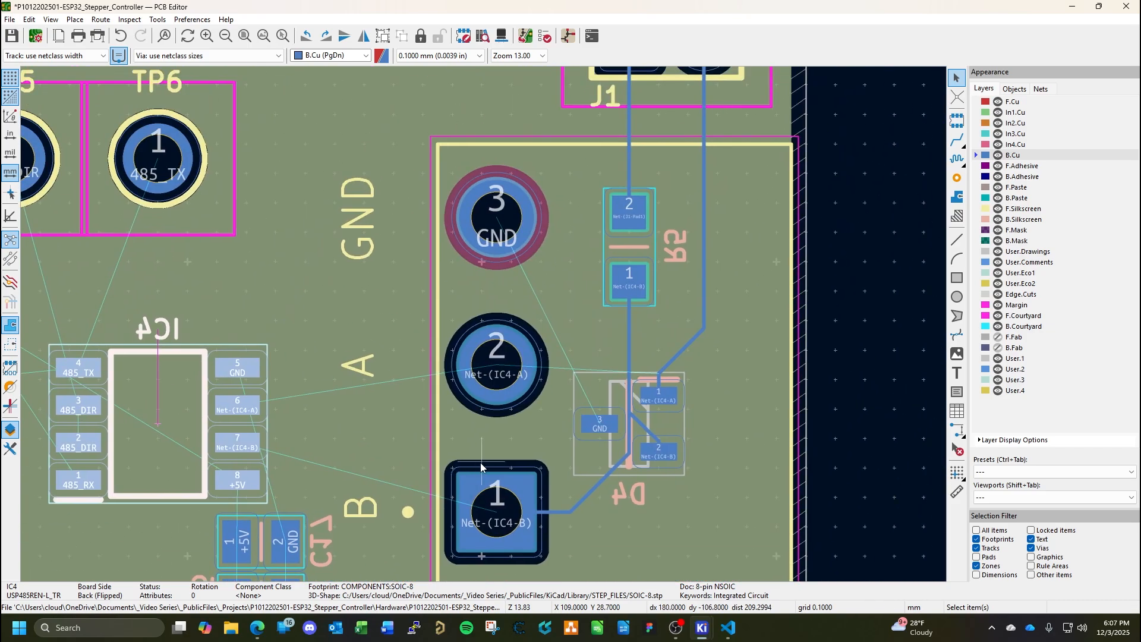
Route the Net-(IC4-A) track on B.Cu from IC4 pad 6 to CN2 pad 2.
click(957, 141)
click(253, 408)
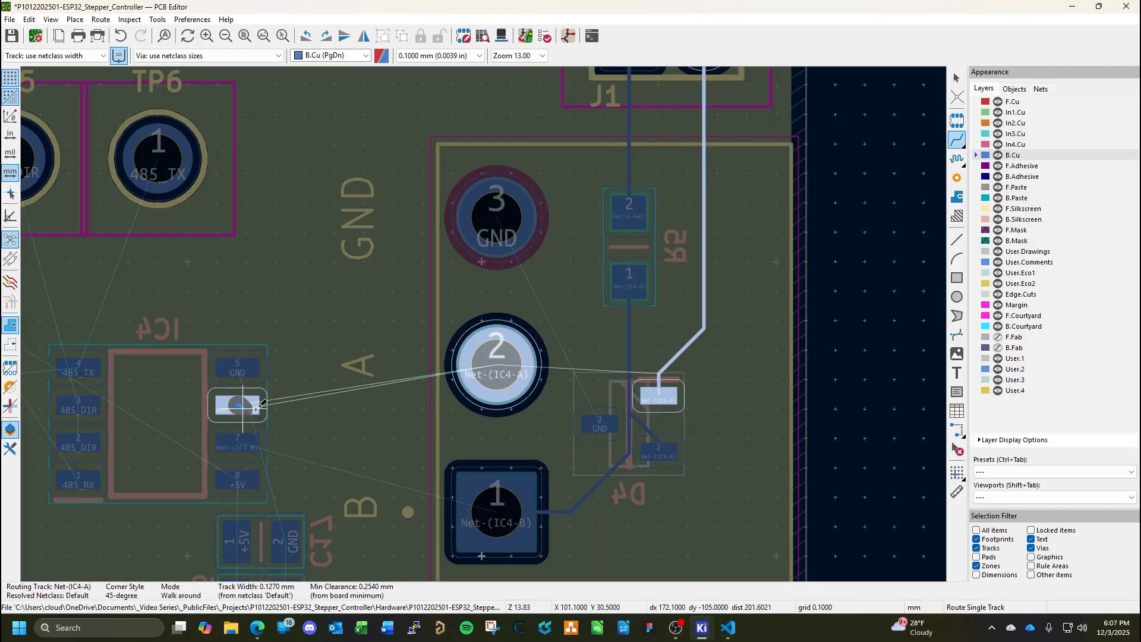
click(480, 375)
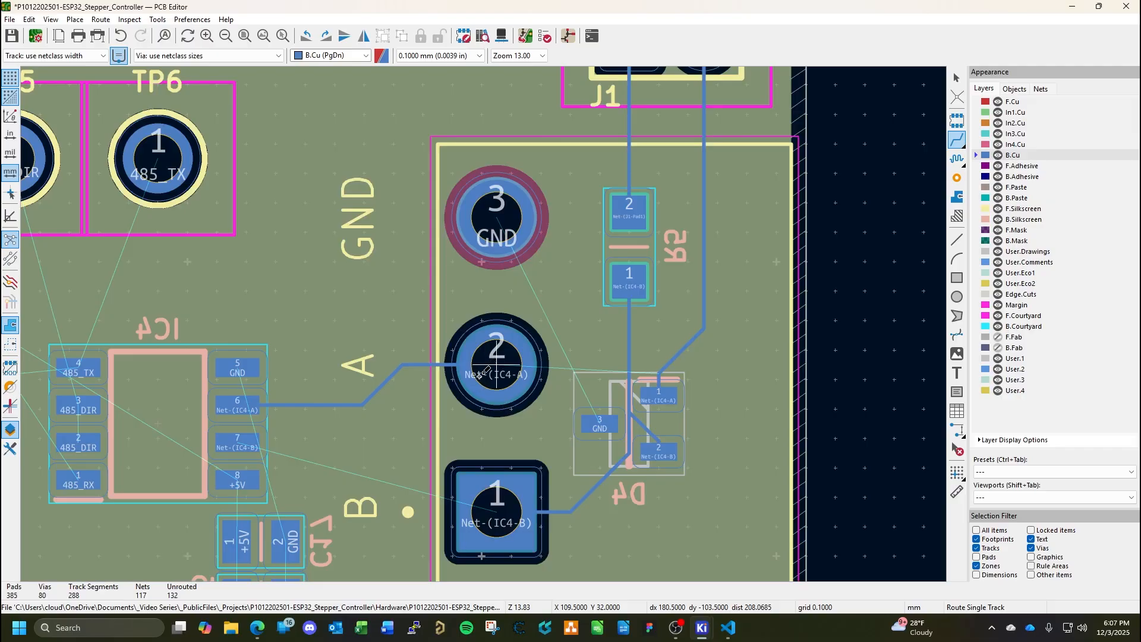
Route the Net-(IC4-B) track on B.Cu from IC4 pad 7 to CN2 pad 1 and end routing.
middle_drag(408, 482, 414, 382)
click(244, 341)
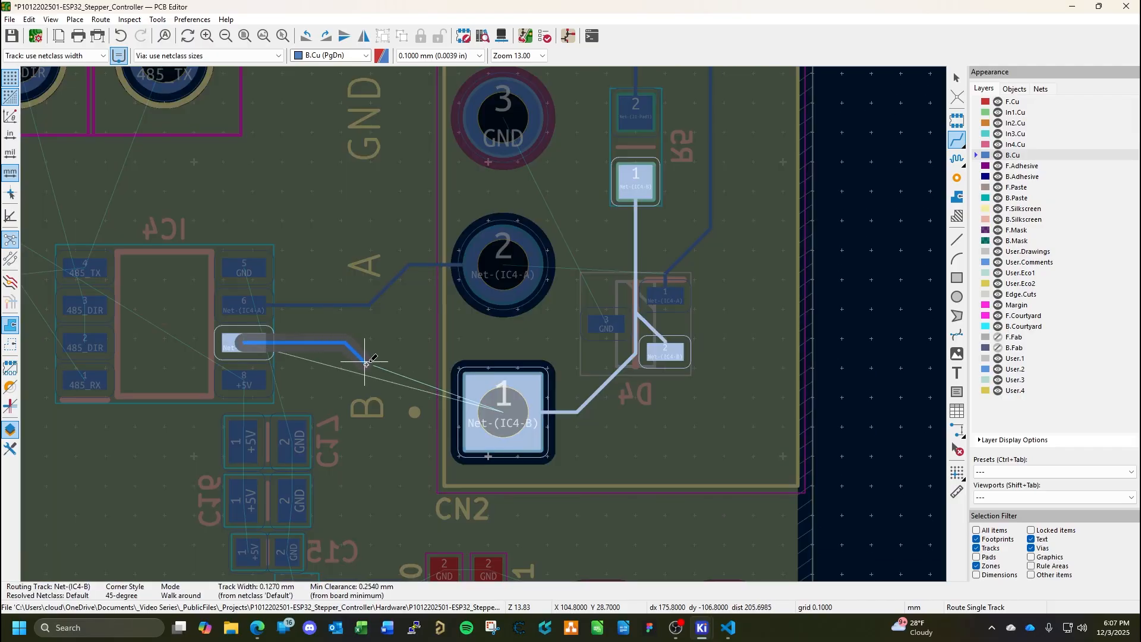
click(489, 411)
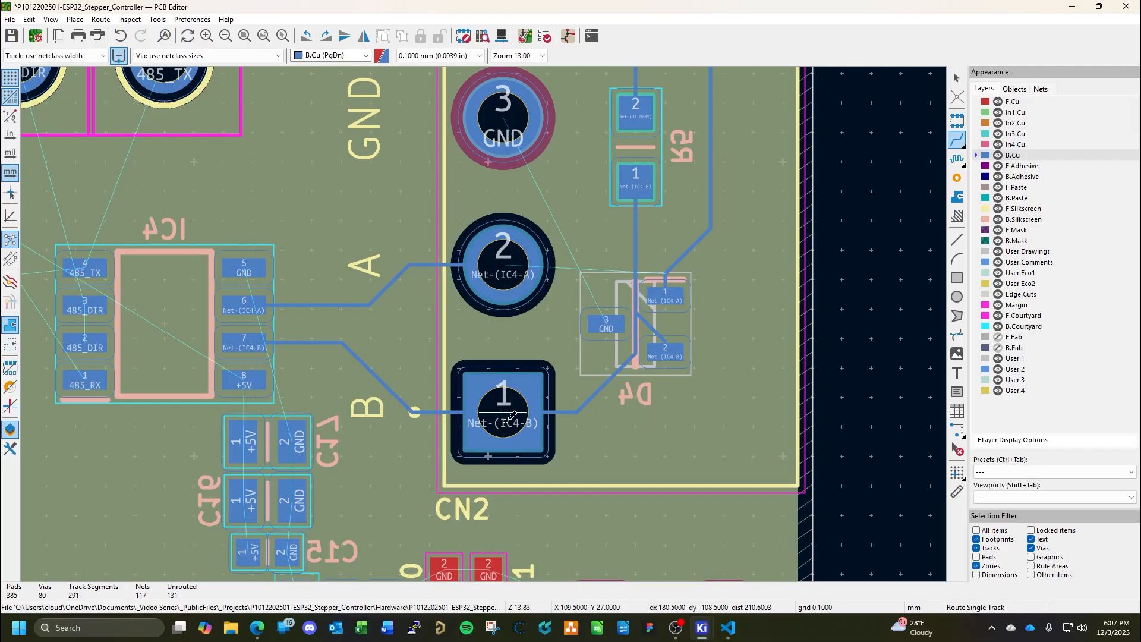
key(Escape)
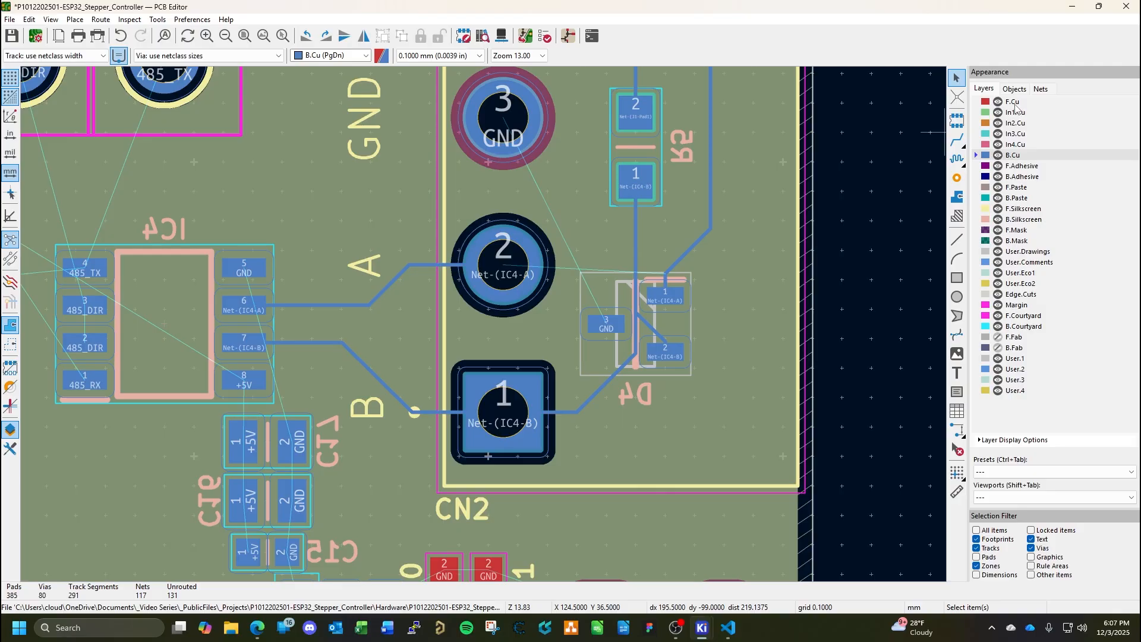
Route the Net-(IC4-A) track on F.Cu from CN2 pad 2 to J1 pad 2 and end routing.
key(Page_Up)
middle_drag(725, 244, 590, 409)
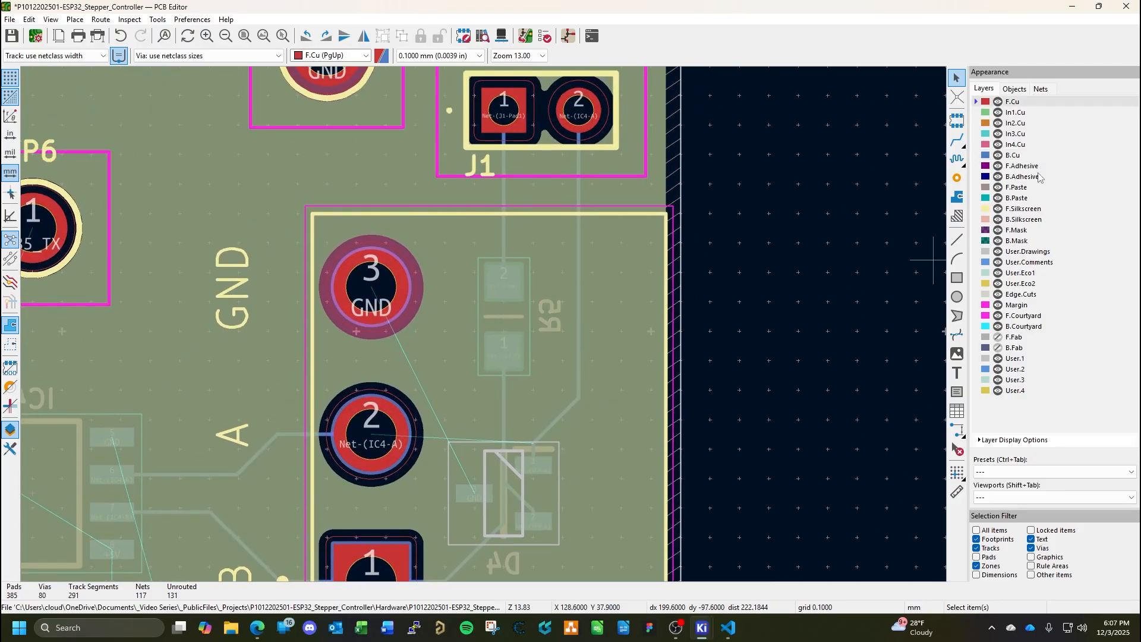
key(x)
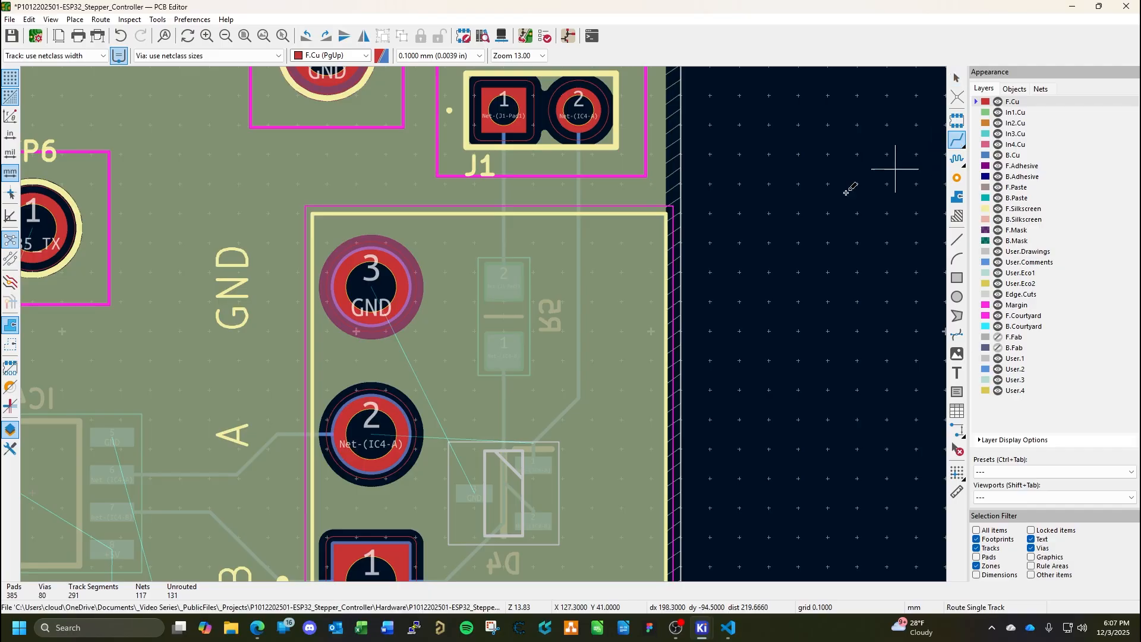
click(370, 438)
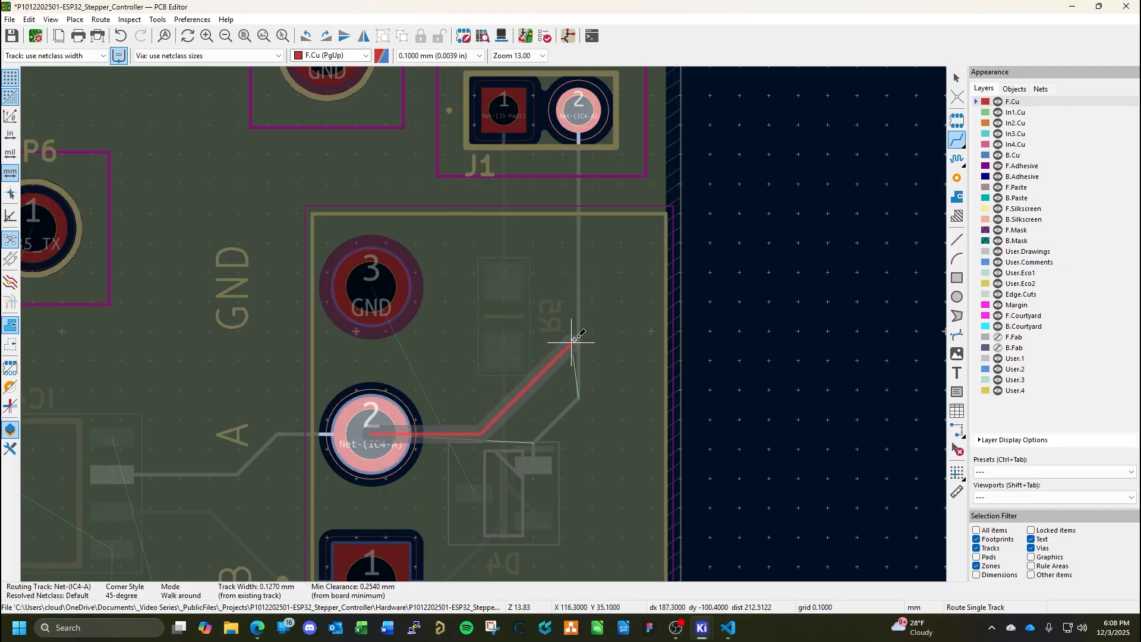
click(595, 137)
key(Escape)
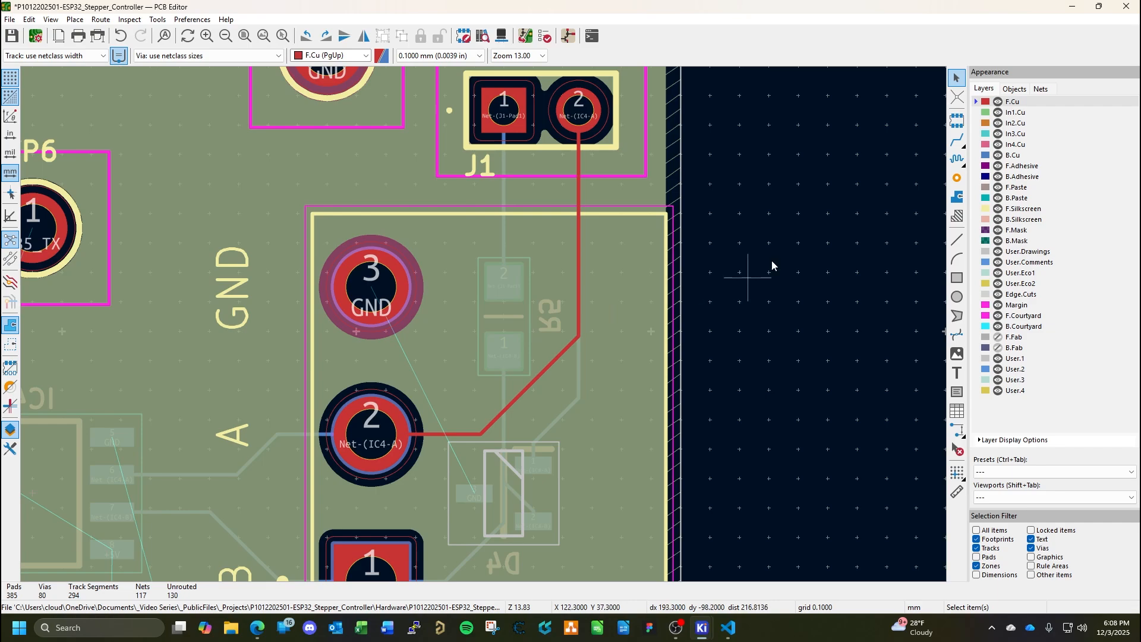
Route the GND track on B.Cu from D4 pad 3 between CN2 pad 2 and R5 to CN2 pad 3.
click(1014, 156)
middle_drag(487, 539, 537, 484)
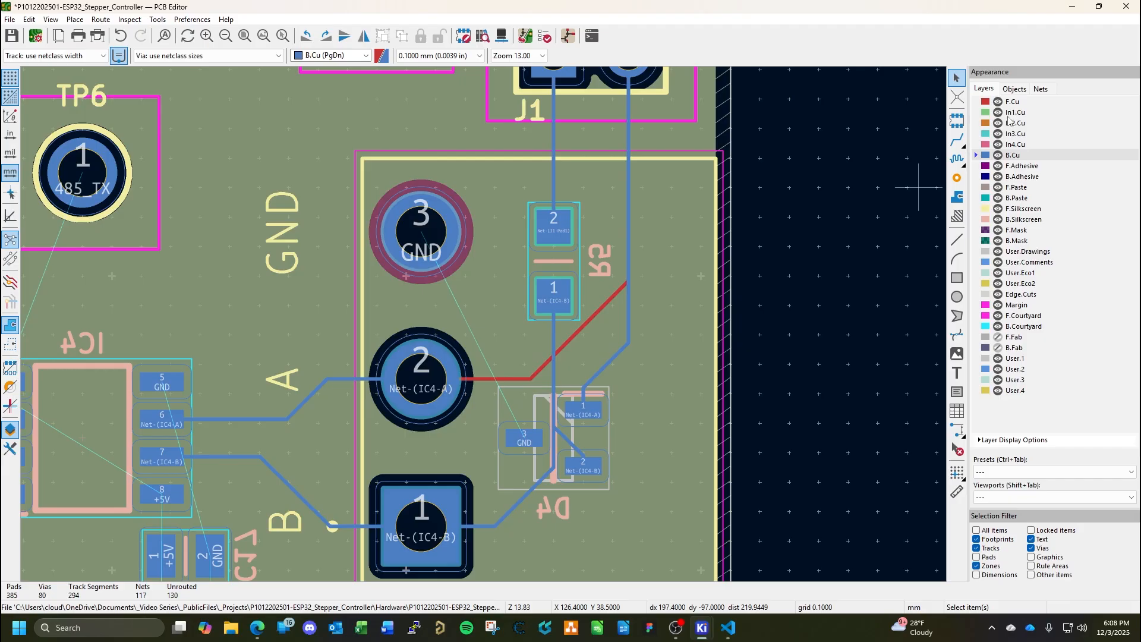
key(x)
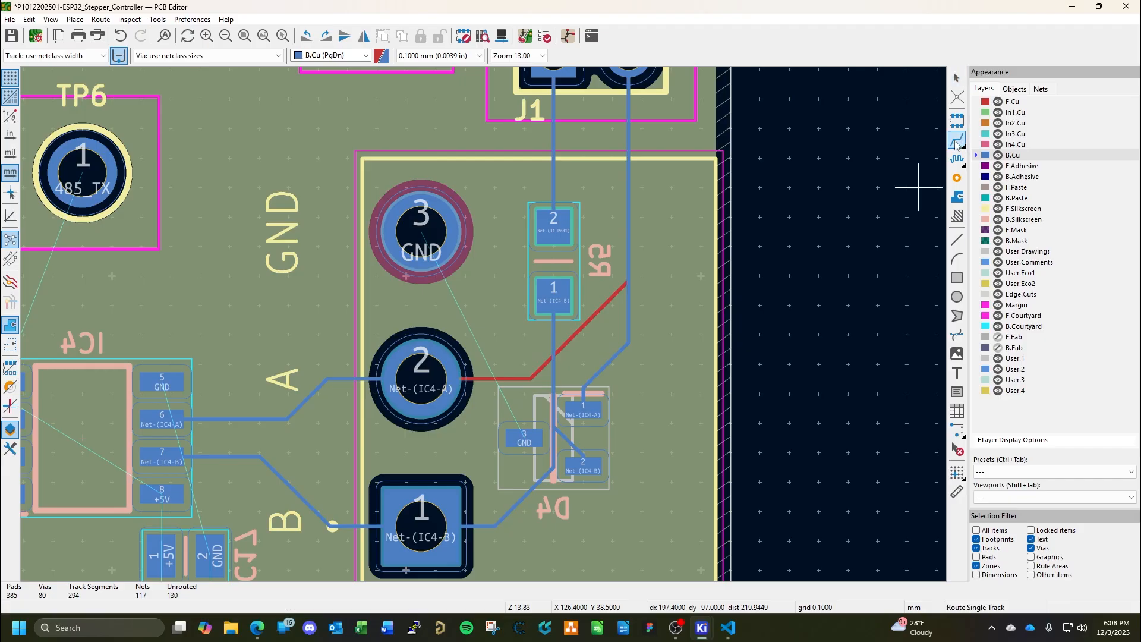
click(525, 438)
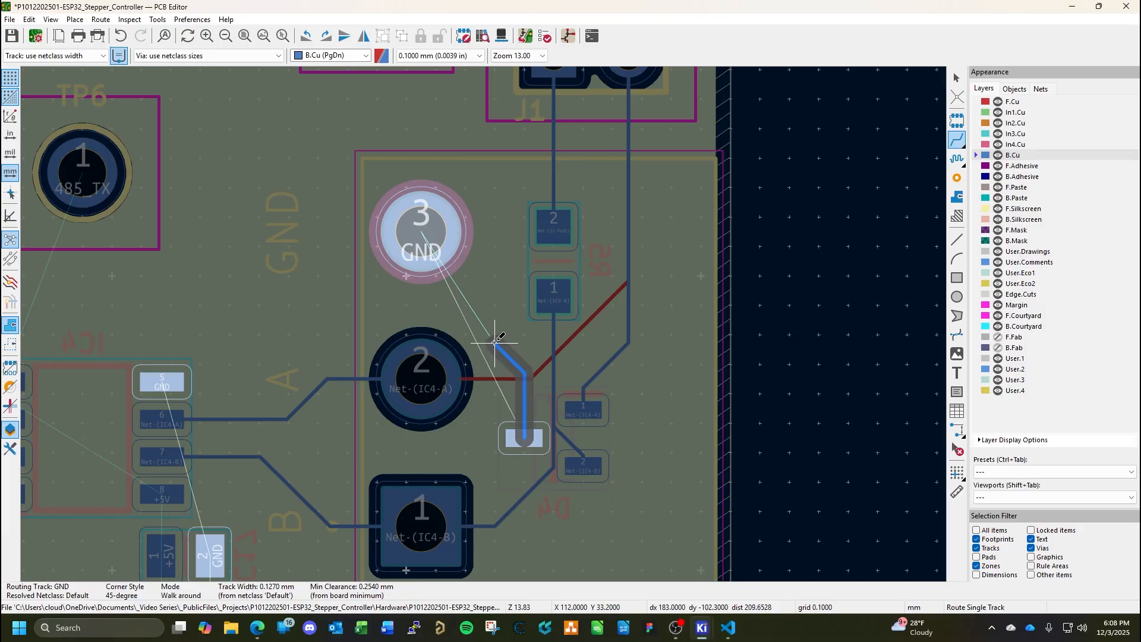
click(490, 311)
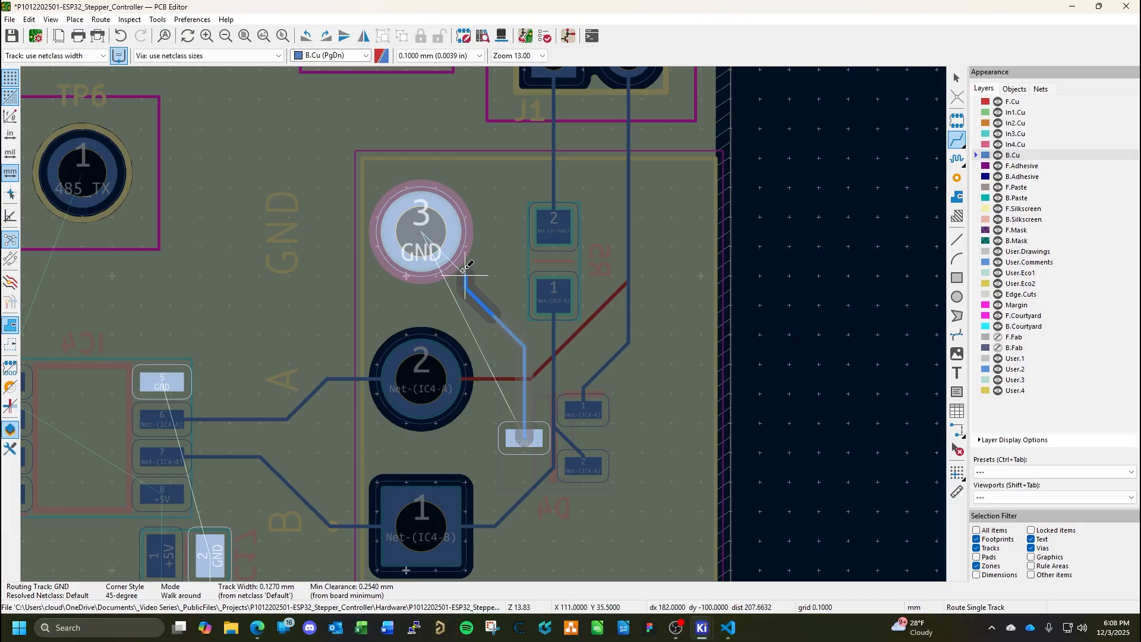
click(430, 238)
key(Escape)
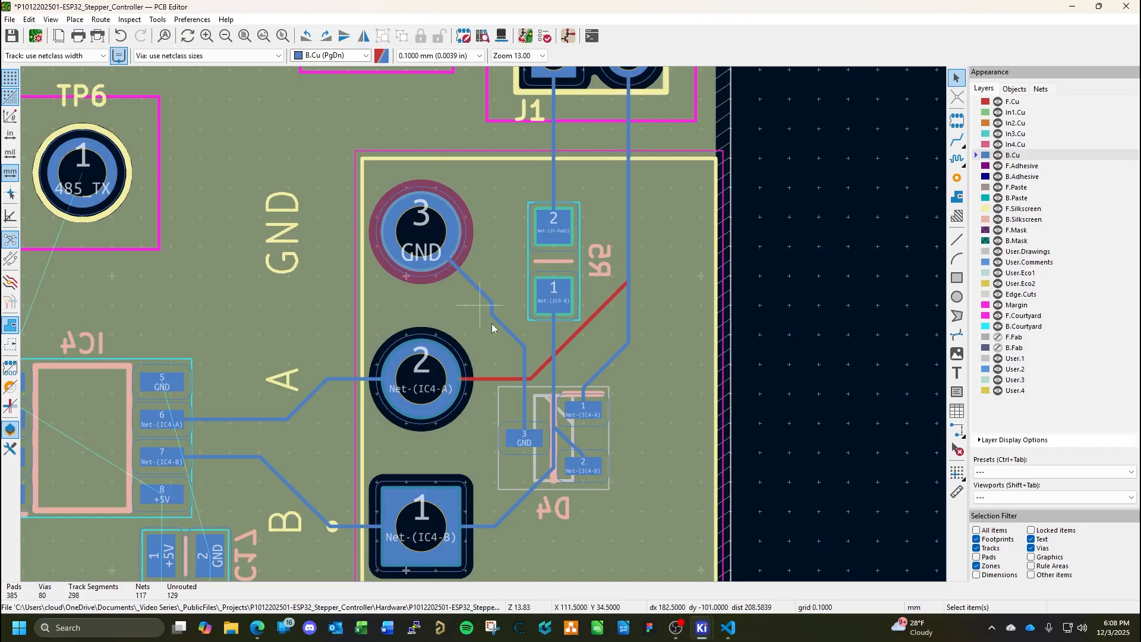
Widen the vertical GND segment at D4 pad 3 and set the adjoining diagonal segment's width to 0.254 mm.
click(525, 409)
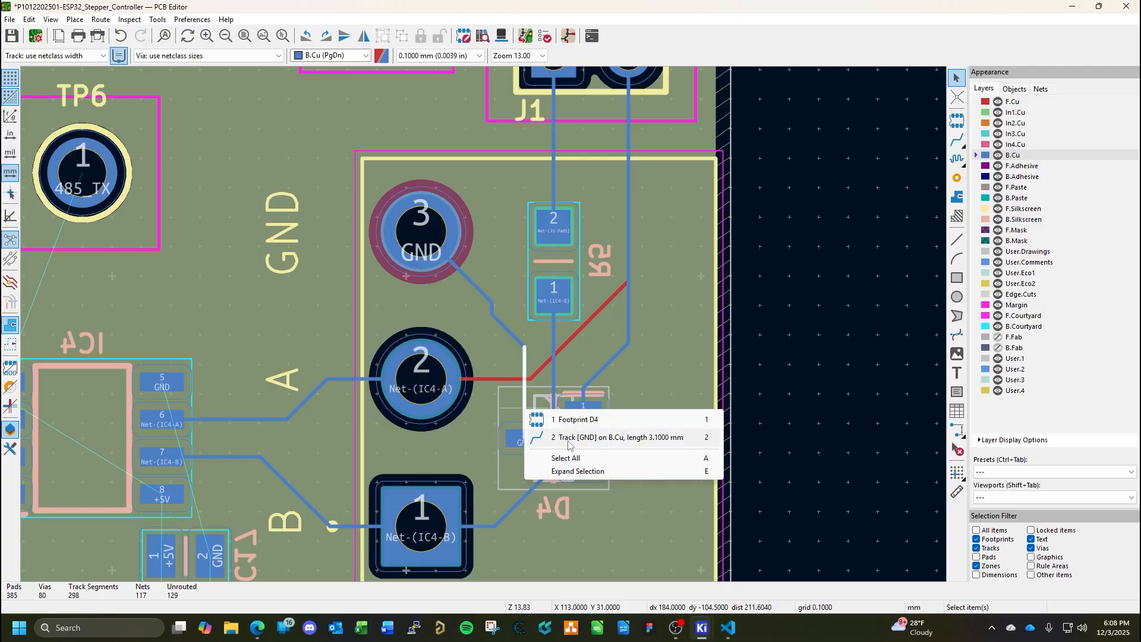
key(2)
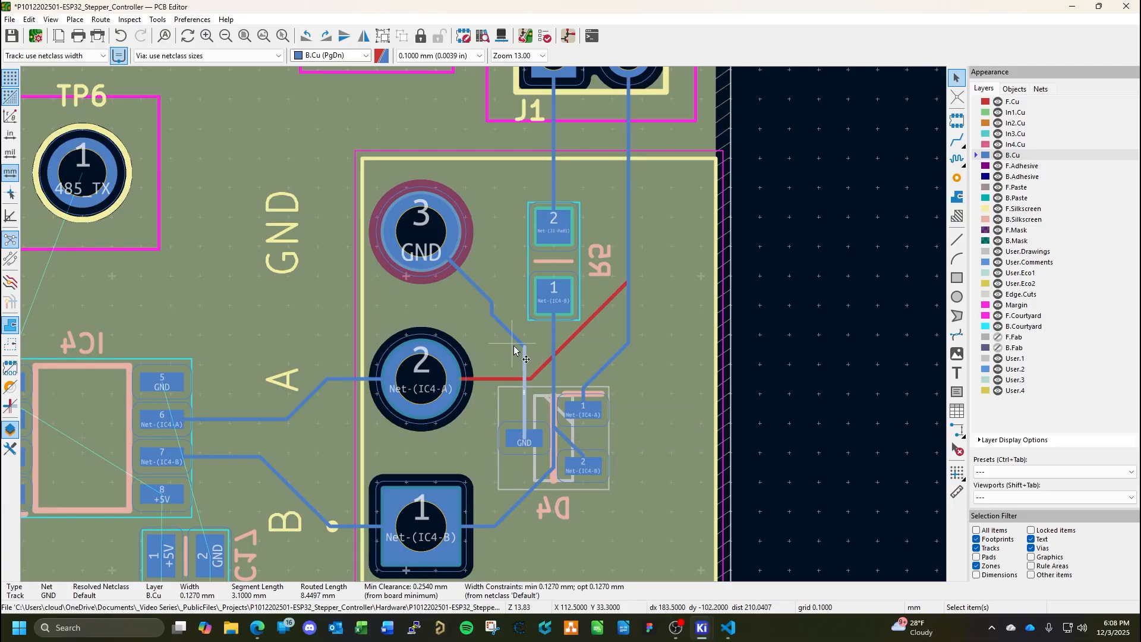
double_click(525, 356)
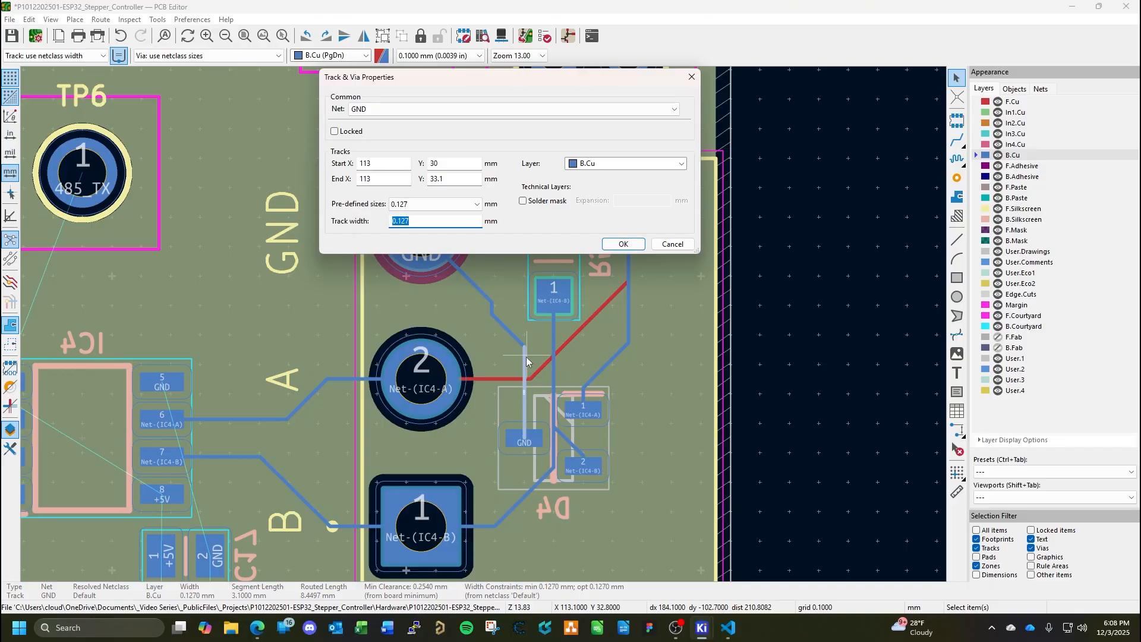
text(.2)
key(Return)
click(512, 334)
text(e)
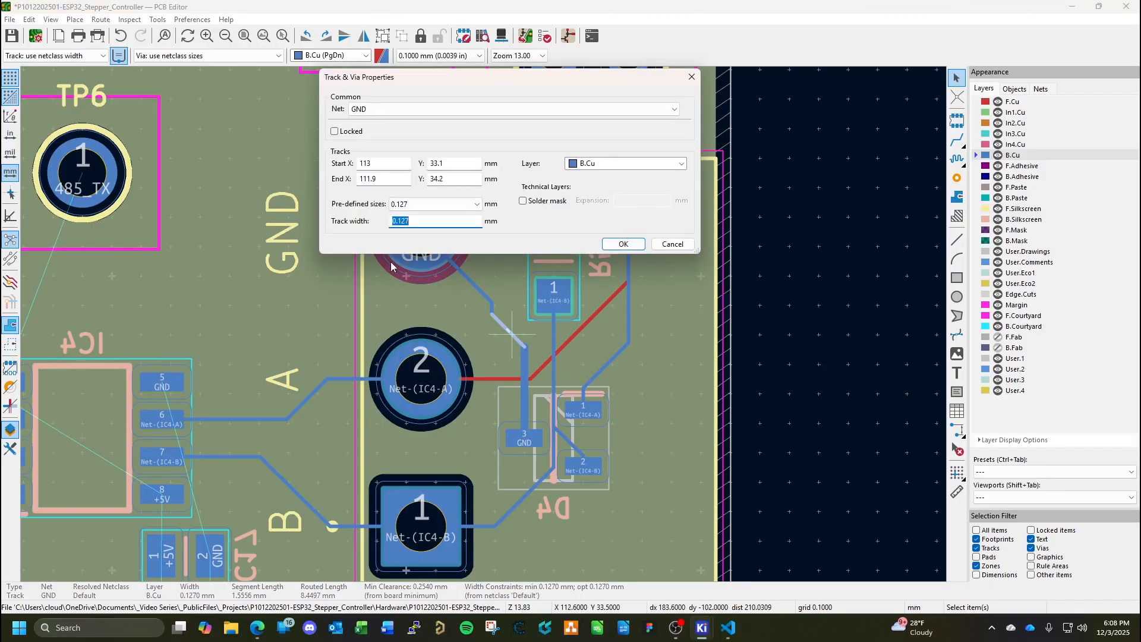
text(.254)
key(Return)
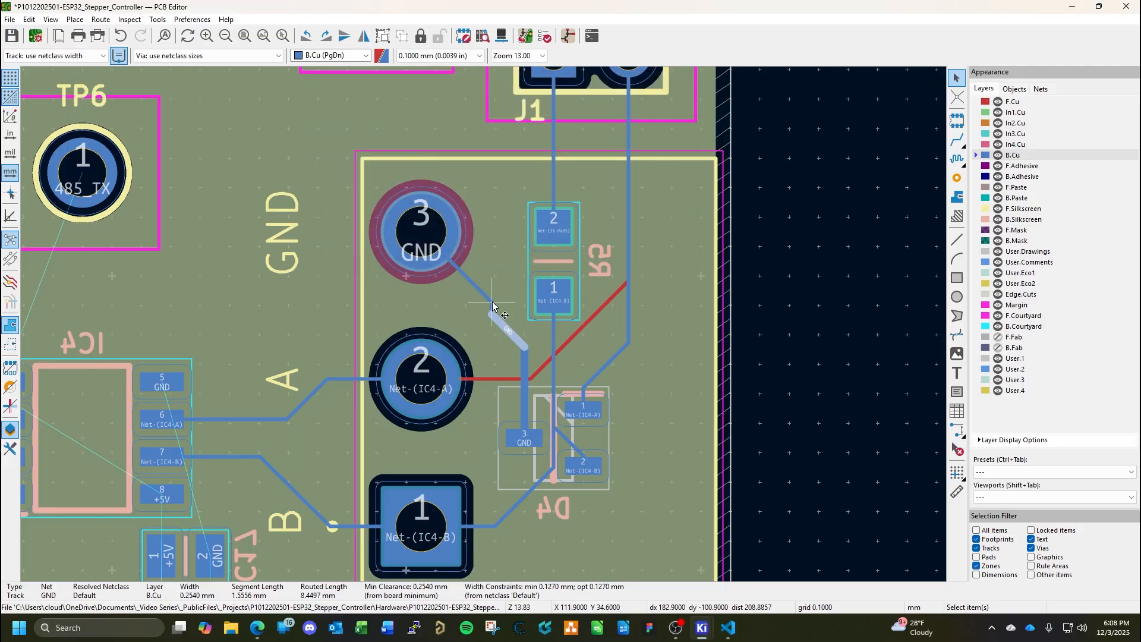
Set the width of the two remaining GND segments leading to CN2 pad 3 to 0.254 mm and save the board.
click(493, 310)
text(e.254)
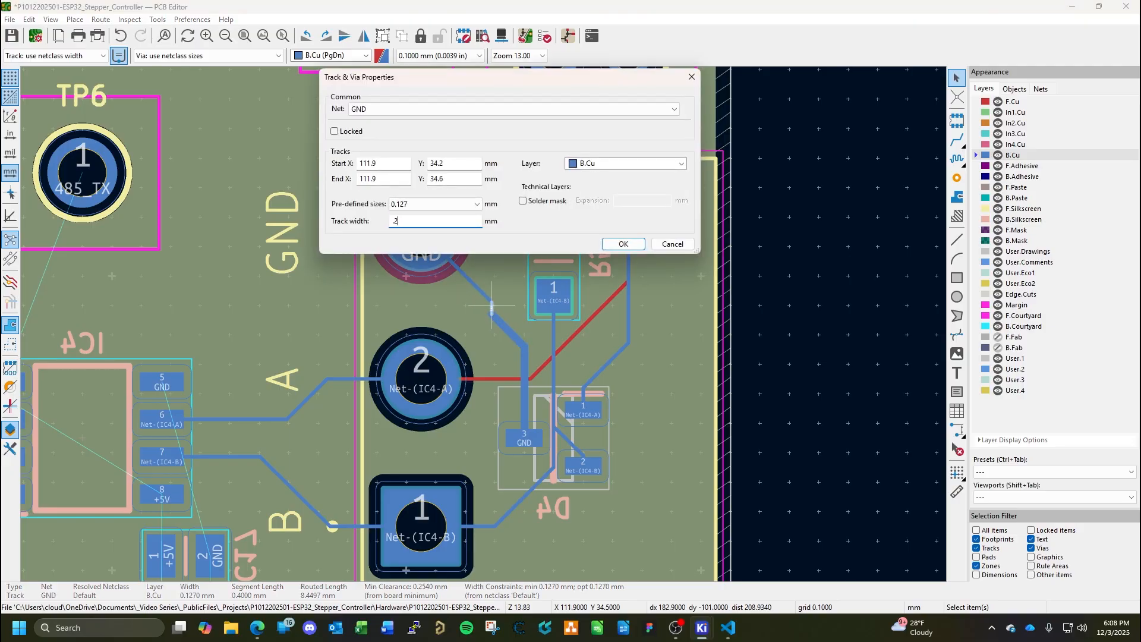
key(Return)
click(479, 287)
text(e)
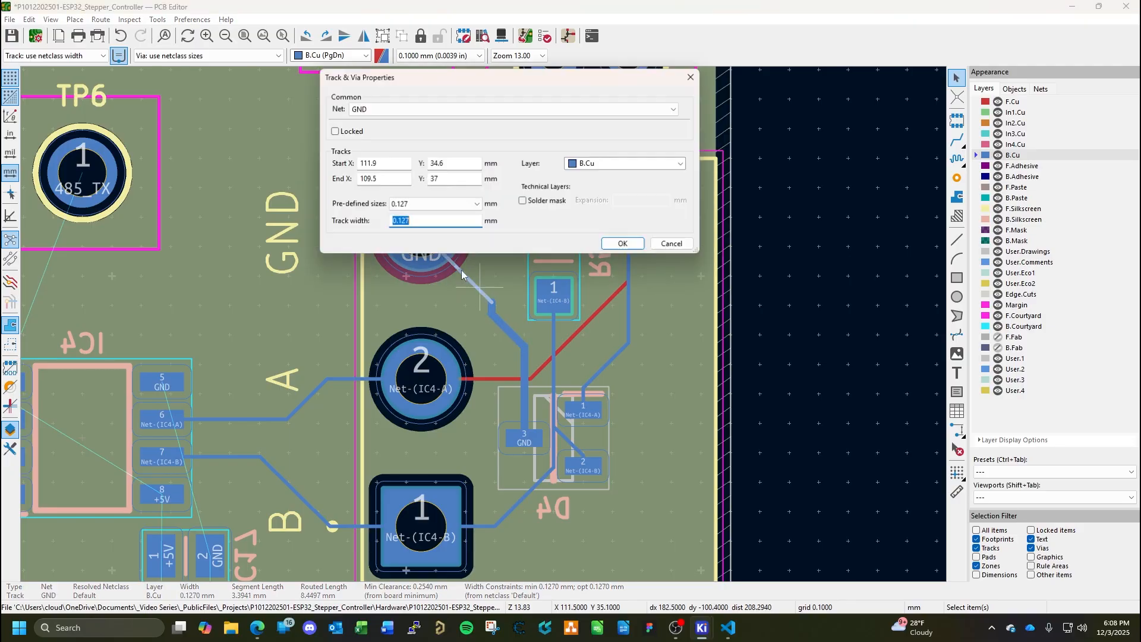
text(.254)
key(Return)
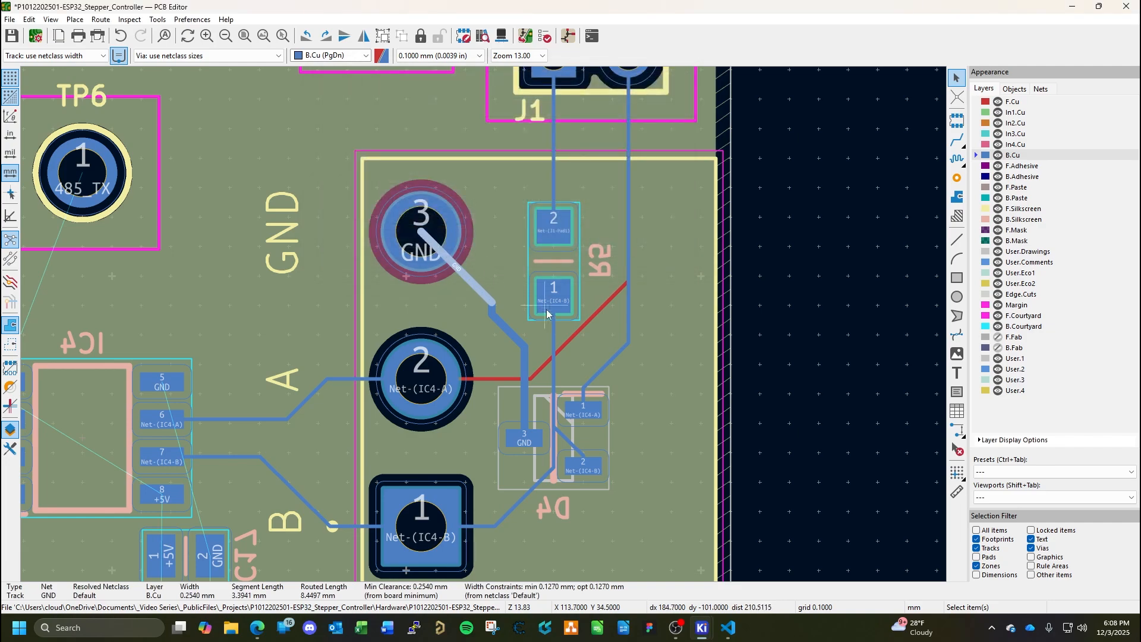
click(805, 320)
key(ctrl+s)
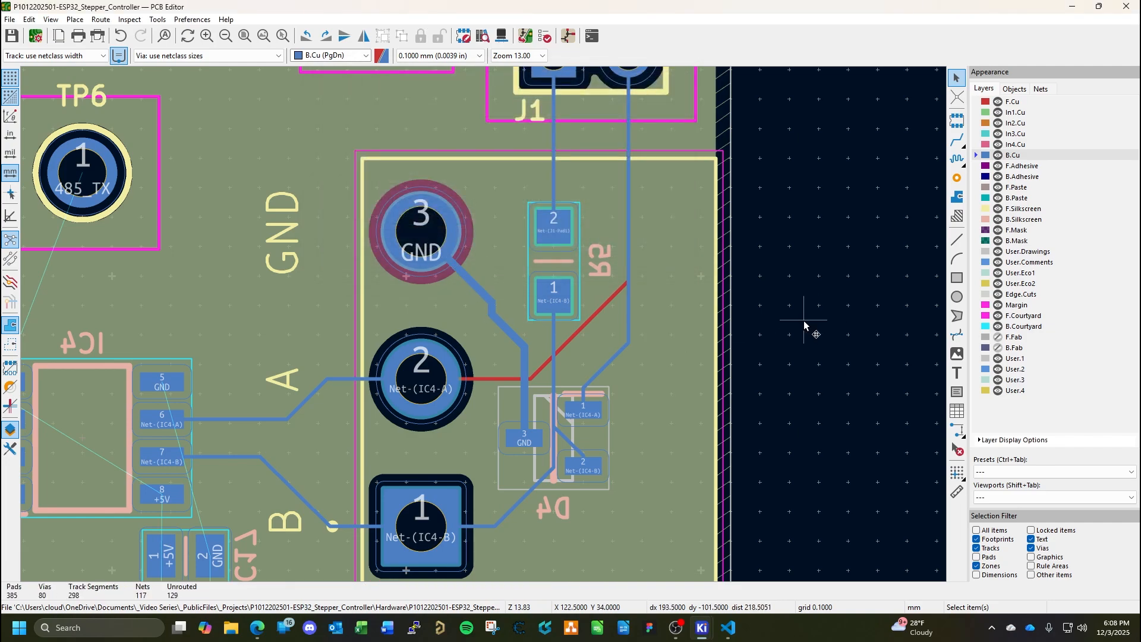
middle_drag(642, 411, 804, 365)
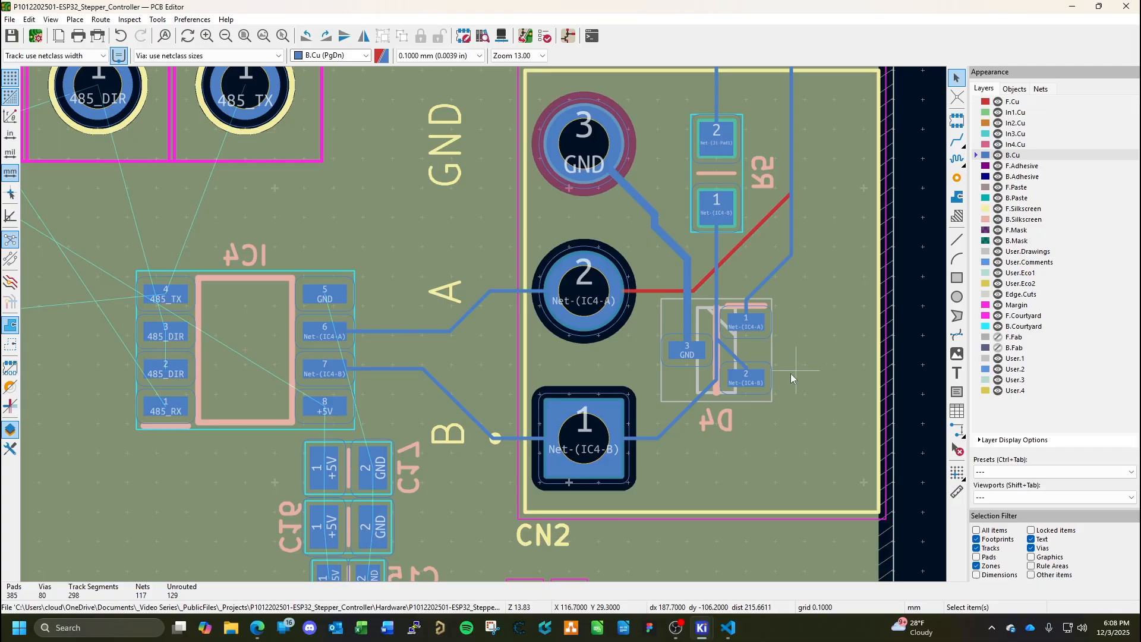
middle_drag(785, 369, 708, 437)
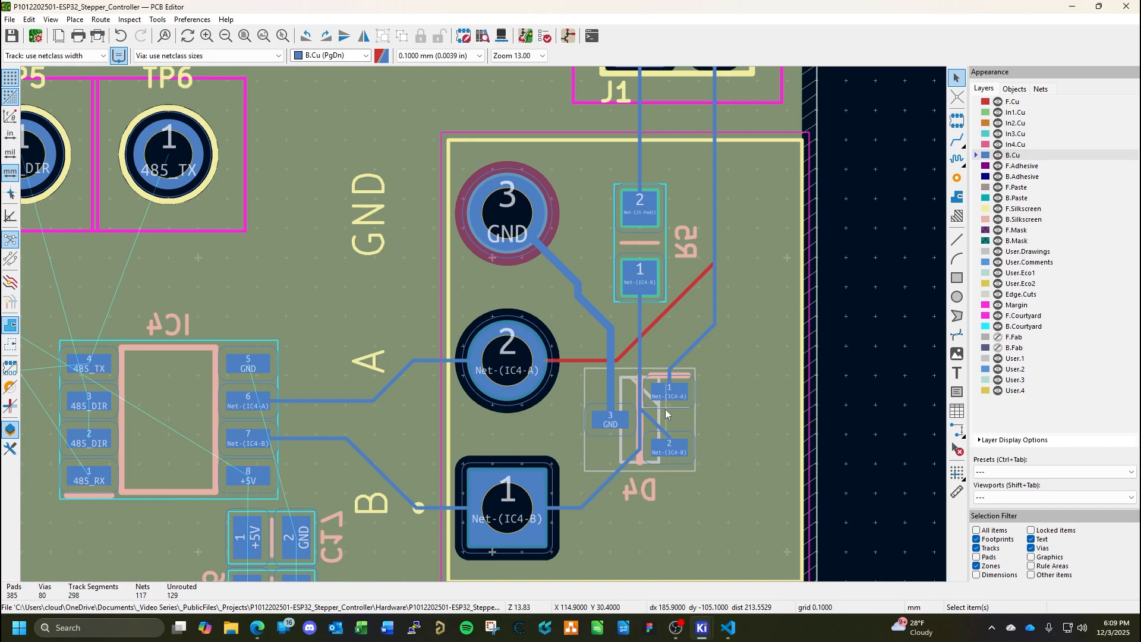
Delete all segments of the GND track on B.Cu between D4 pad 3 and CN2 pad 3.
click(614, 388)
key(Escape)
click(612, 334)
key(Delete)
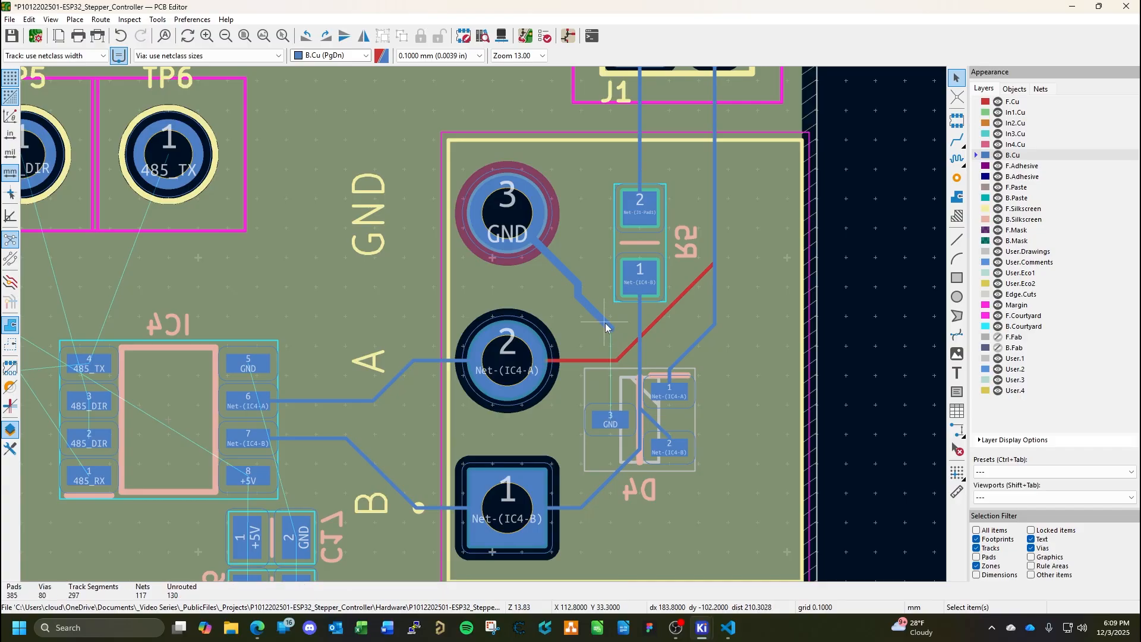
click(606, 327)
key(Delete)
click(580, 287)
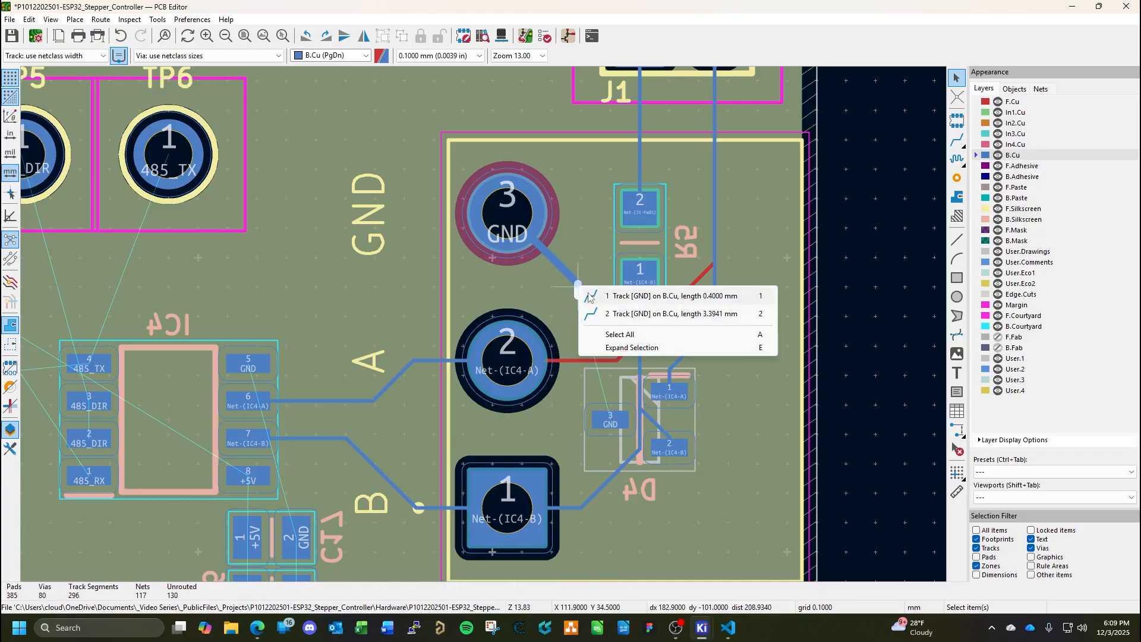
click(620, 334)
key(Delete)
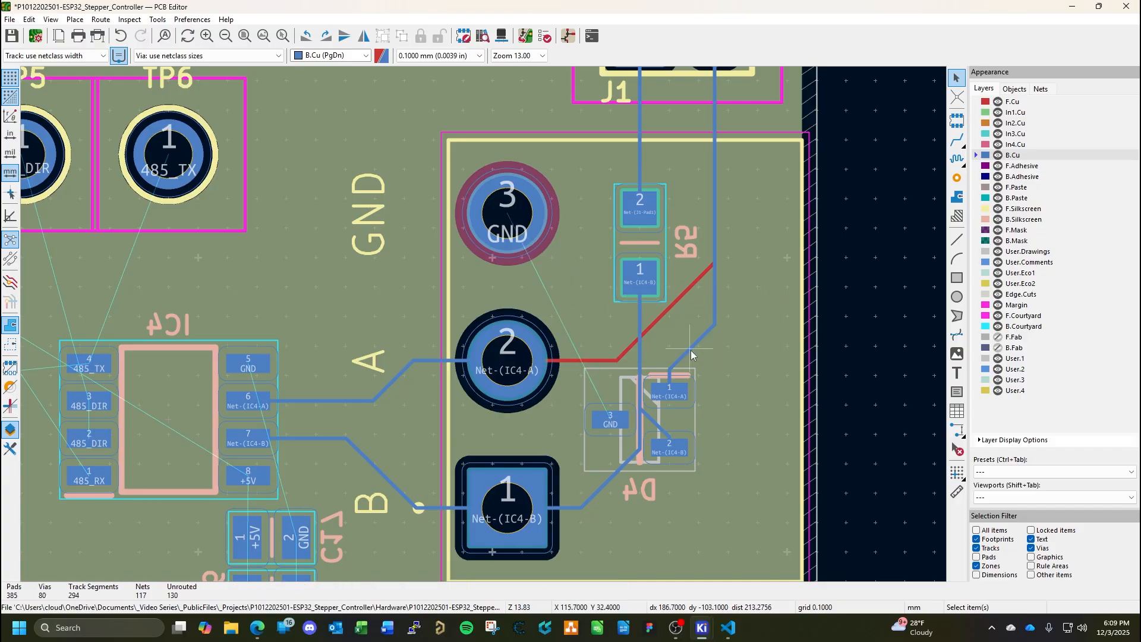
Delete the Net-(IC4-B) segment between R5 pad 1 and D4 and the B.Cu Net-(IC4-A) segments leading to D4 pad 1.
click(640, 351)
key(Delete)
click(688, 349)
key(Delete)
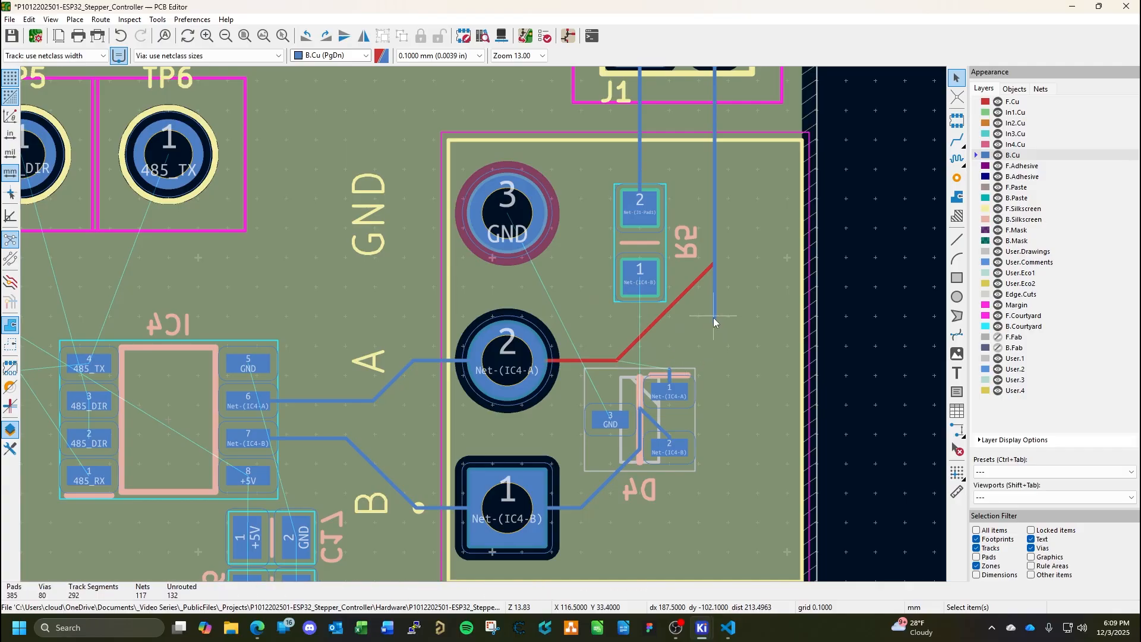
click(714, 315)
key(Delete)
click(678, 379)
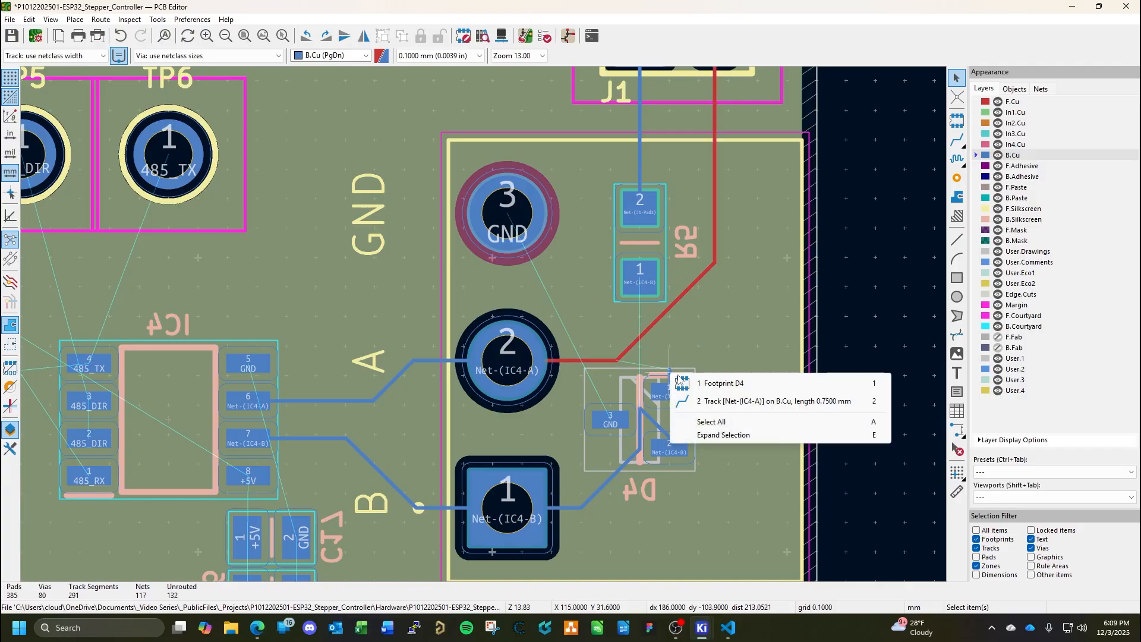
key(2)
key(Delete)
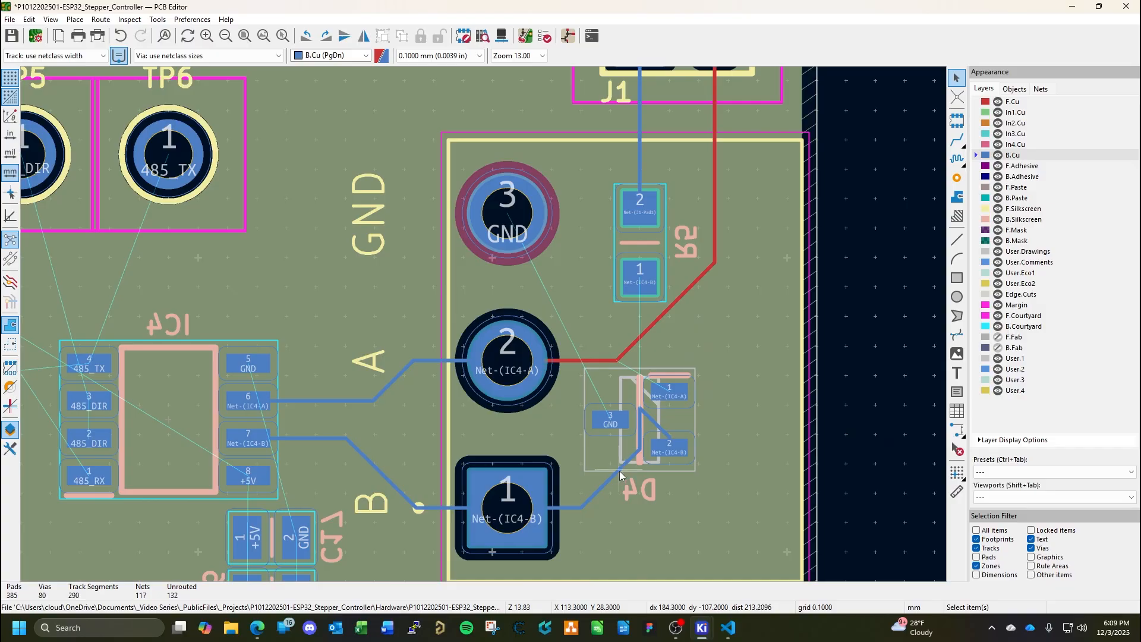
Delete the remaining B.Cu Net-(IC4-B) segments between D4 pad 2 and CN2 pad 1, including the stubs at both pads.
click(619, 471)
key(Delete)
click(641, 433)
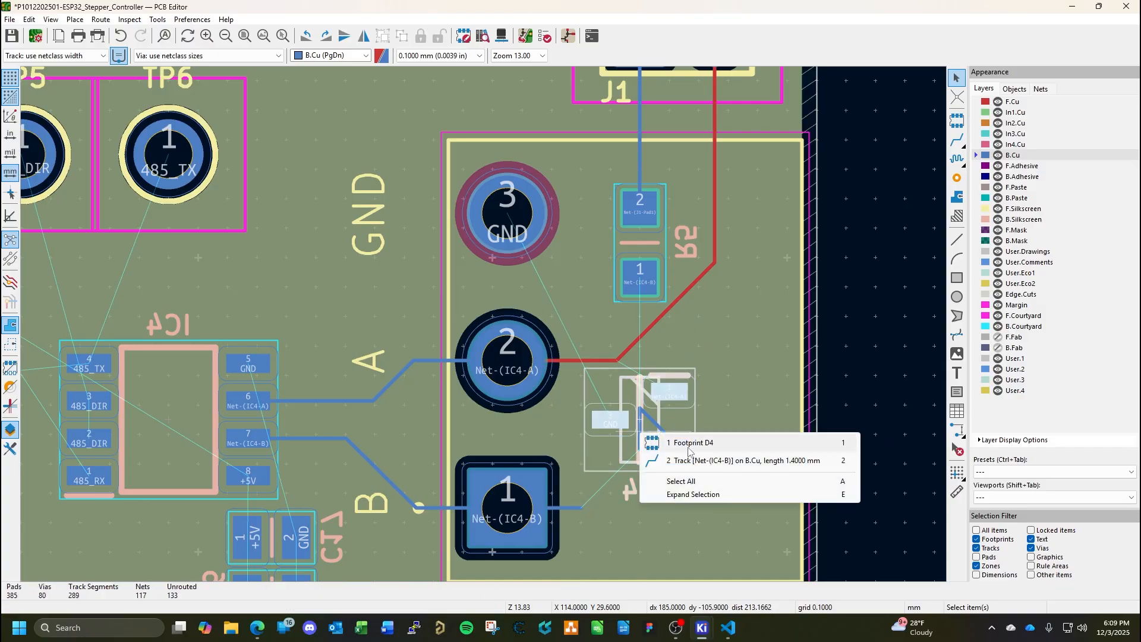
key(2)
key(Delete)
click(654, 421)
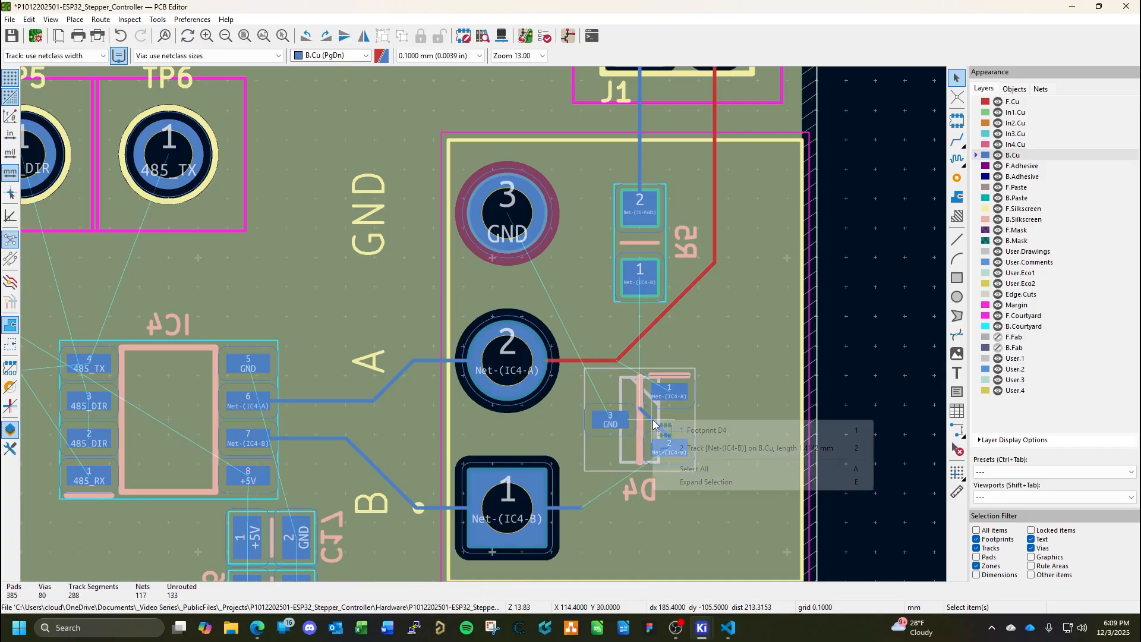
click(696, 448)
key(Delete)
scroll(682, 443, up, 4)
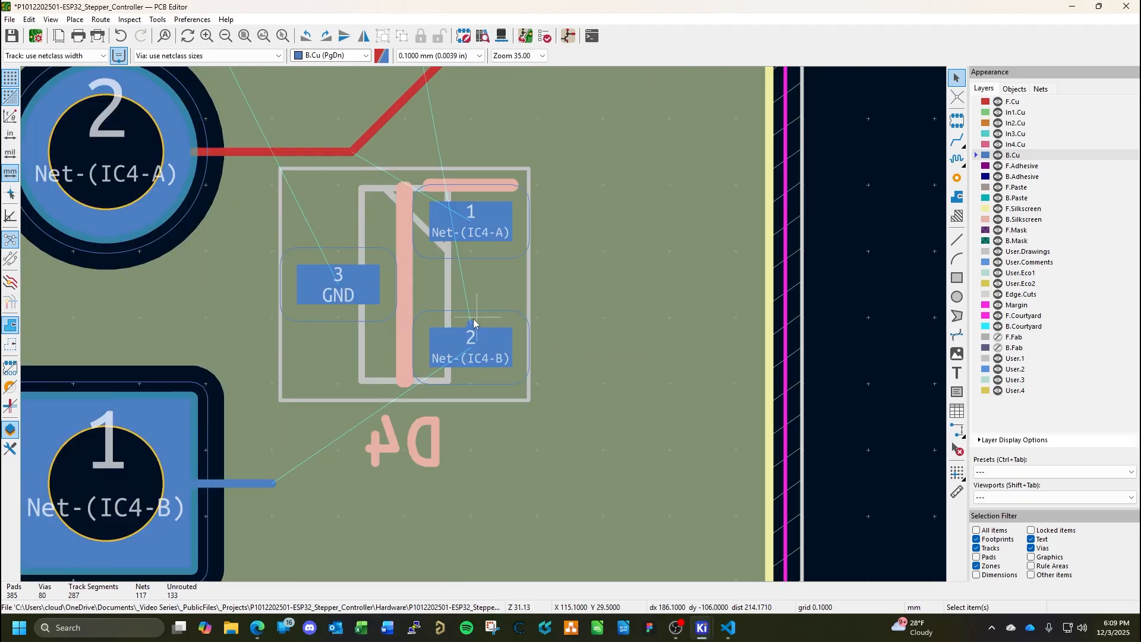
click(474, 323)
key(Delete)
click(260, 484)
key(Delete)
Rotate footprint D4 by 180 degrees and move it below R5 so its pads 1 and 2 face CN2.
click(416, 305)
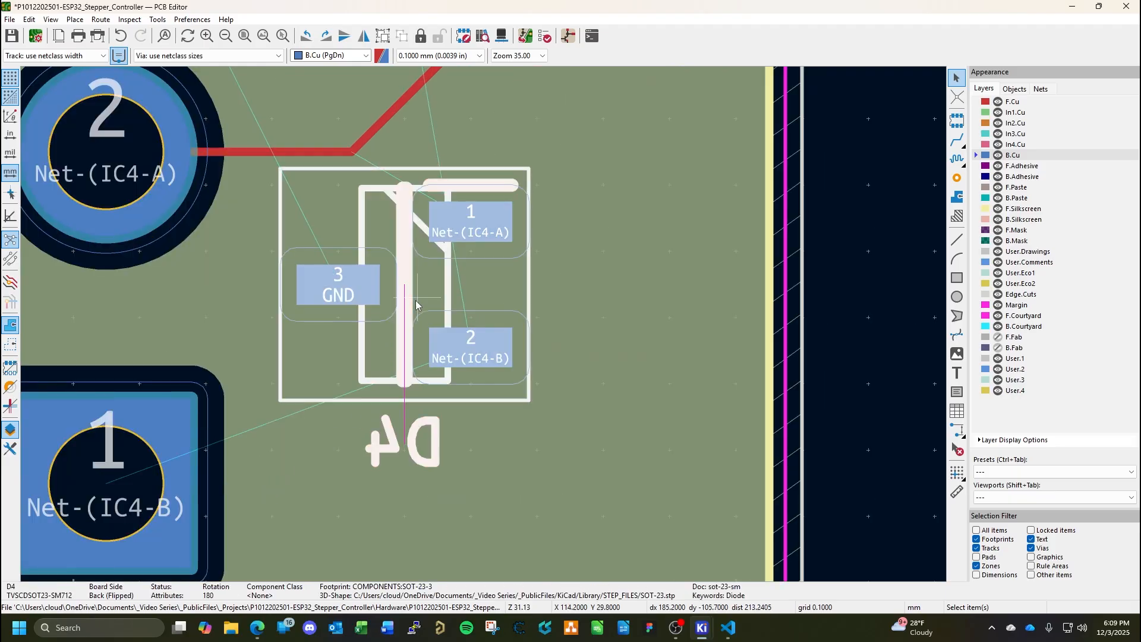
key(r)
key(r)
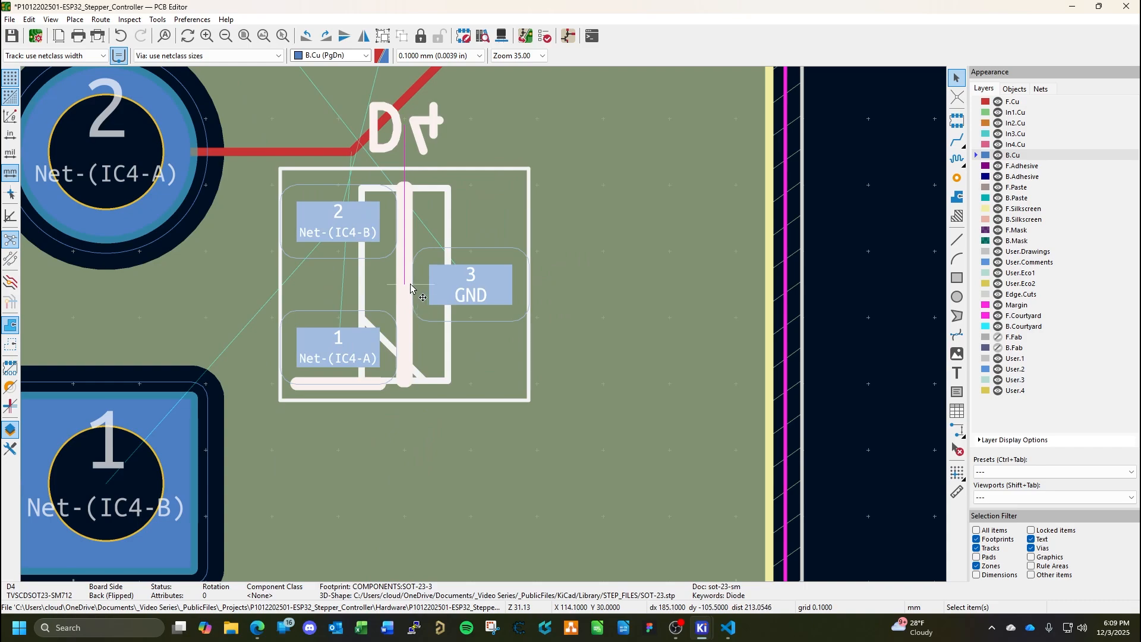
drag(403, 286, 500, 303)
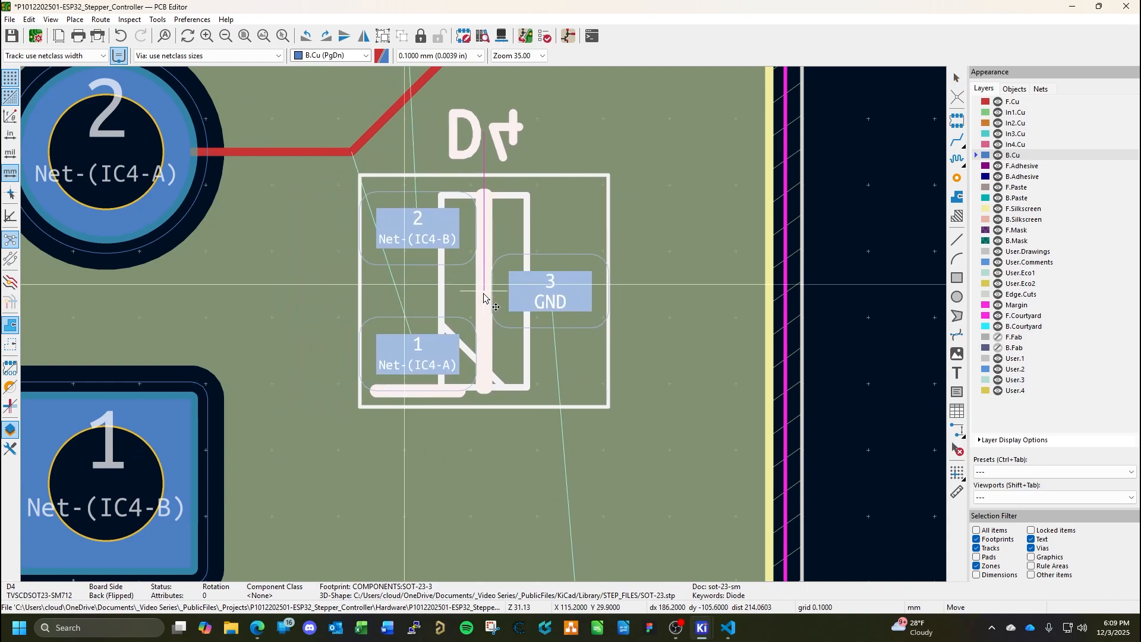
scroll(500, 303, down, 6)
middle_drag(502, 368, 522, 385)
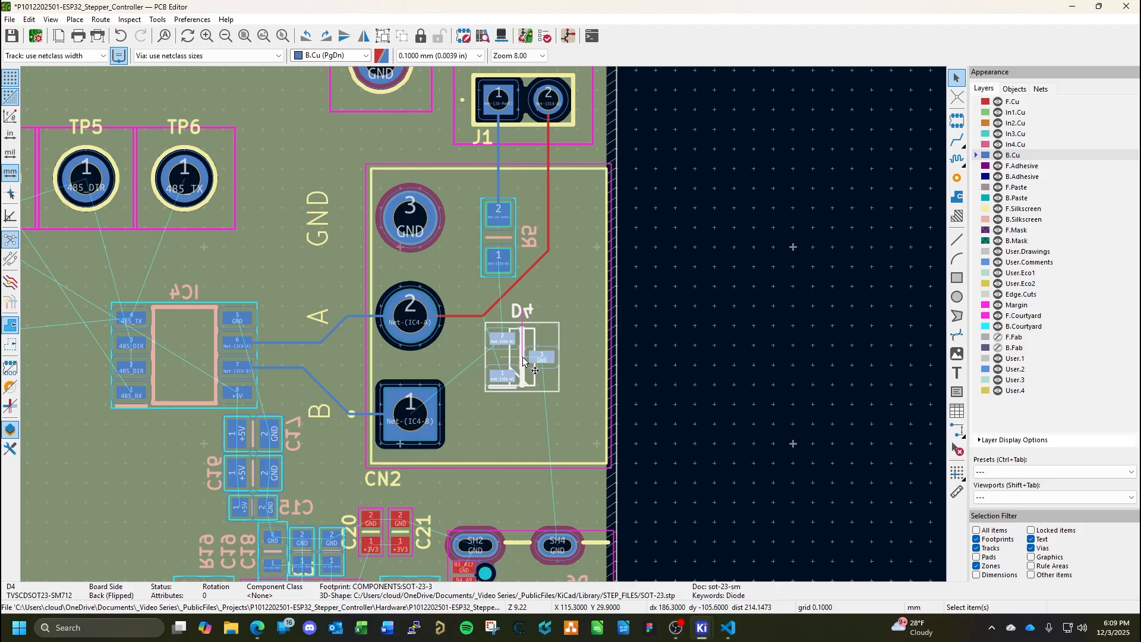
drag(522, 357, 515, 358)
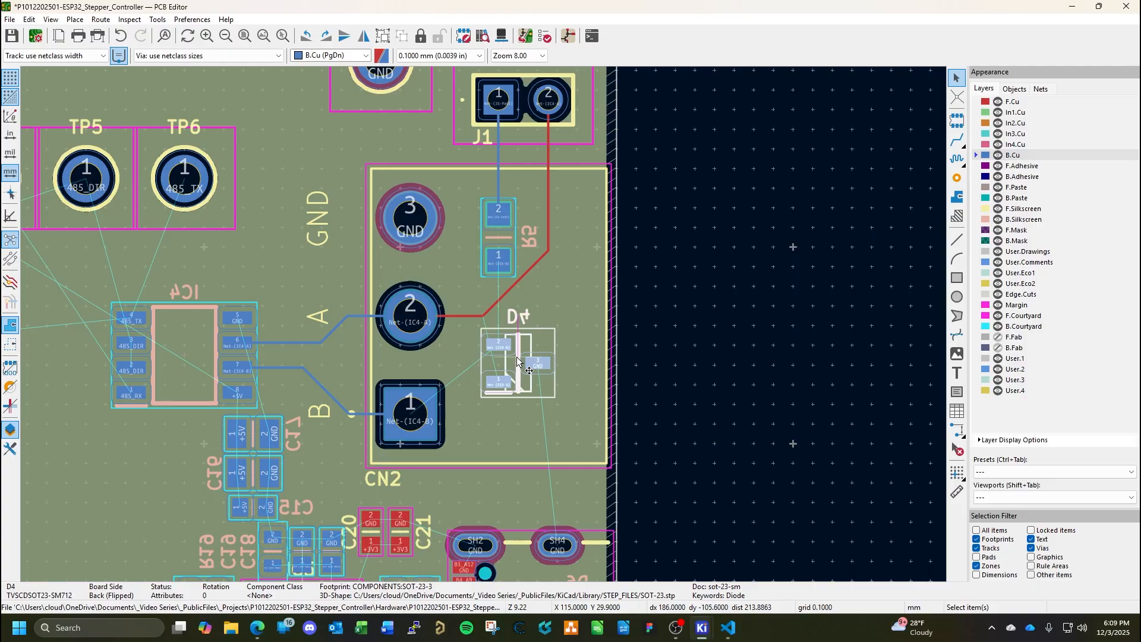
Set the Y position of footprint D4 to 29.5 mm.
double_click(517, 360)
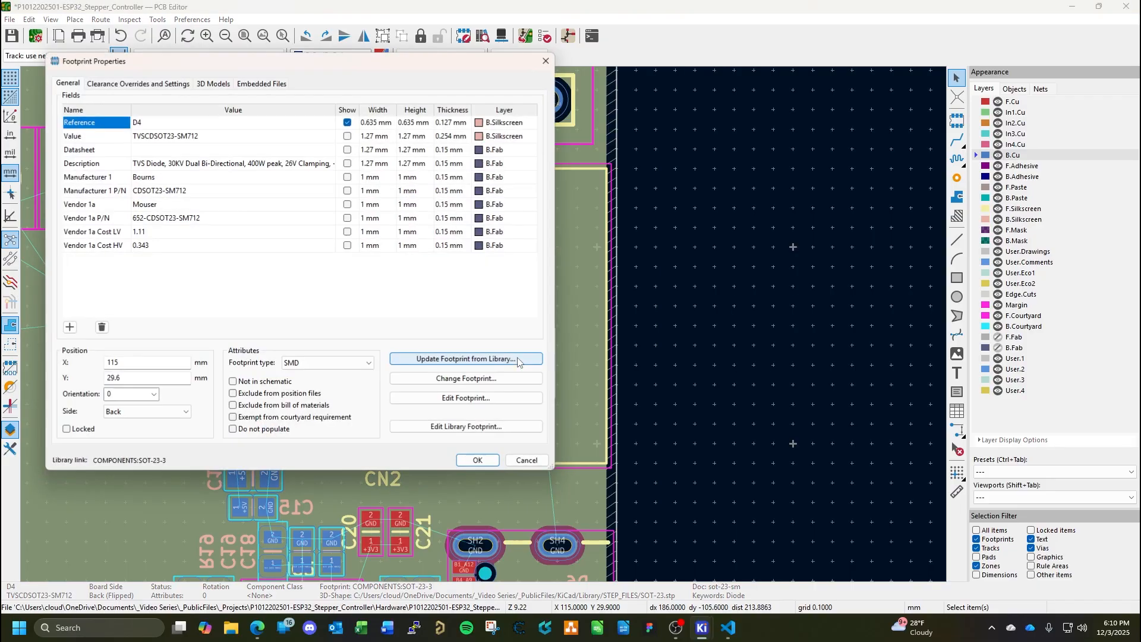
double_click(140, 378)
text(29.5)
key(Return)
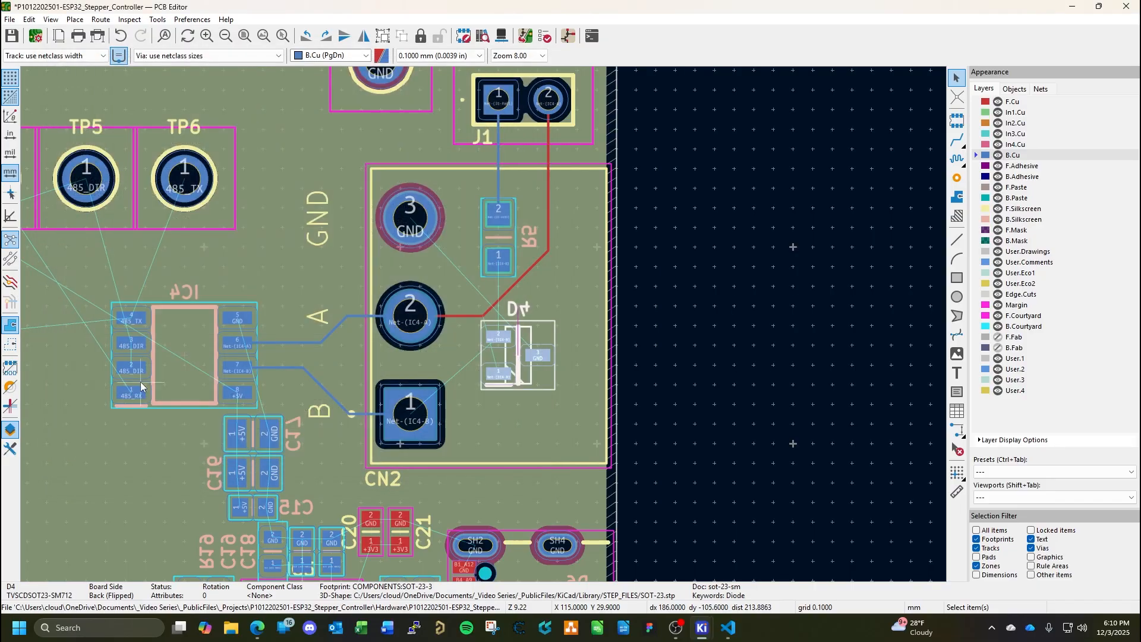
key(Escape)
Rotate D4's reference text by 180 degrees, place it centred above the footprint and save the board.
scroll(479, 334, up, 4)
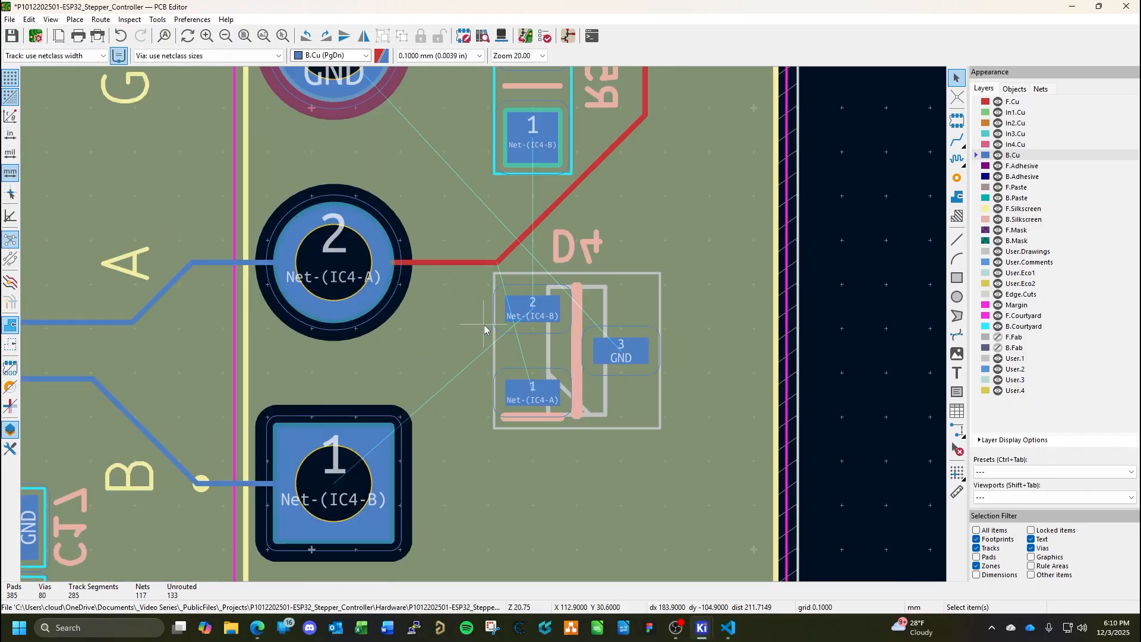
click(571, 257)
click(571, 254)
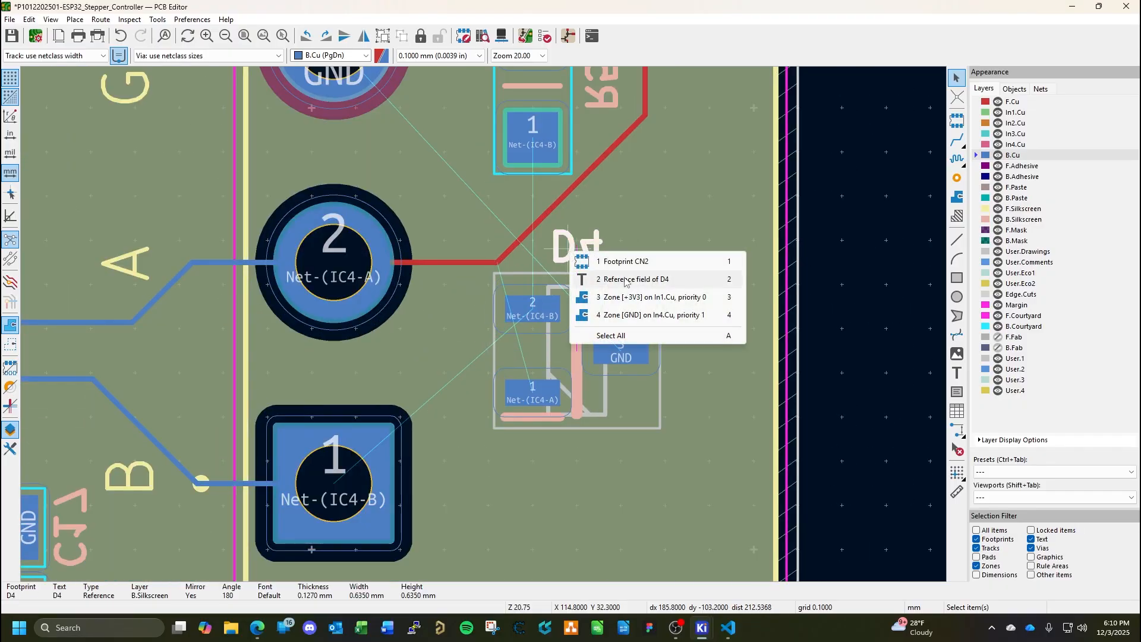
key(2)
key(r)
key(r)
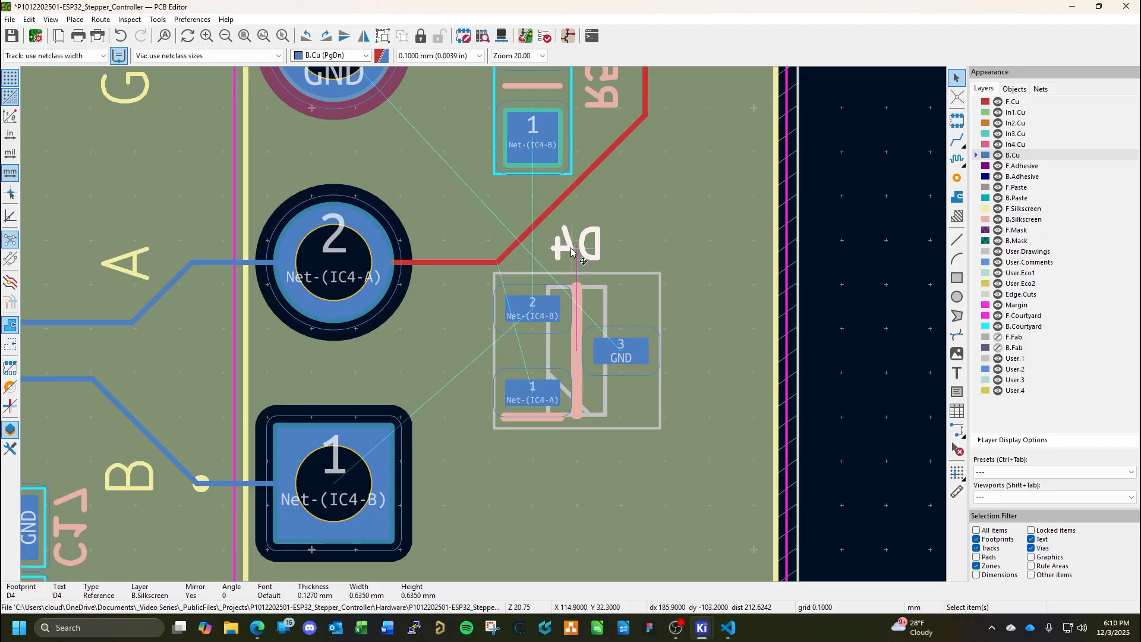
key(m)
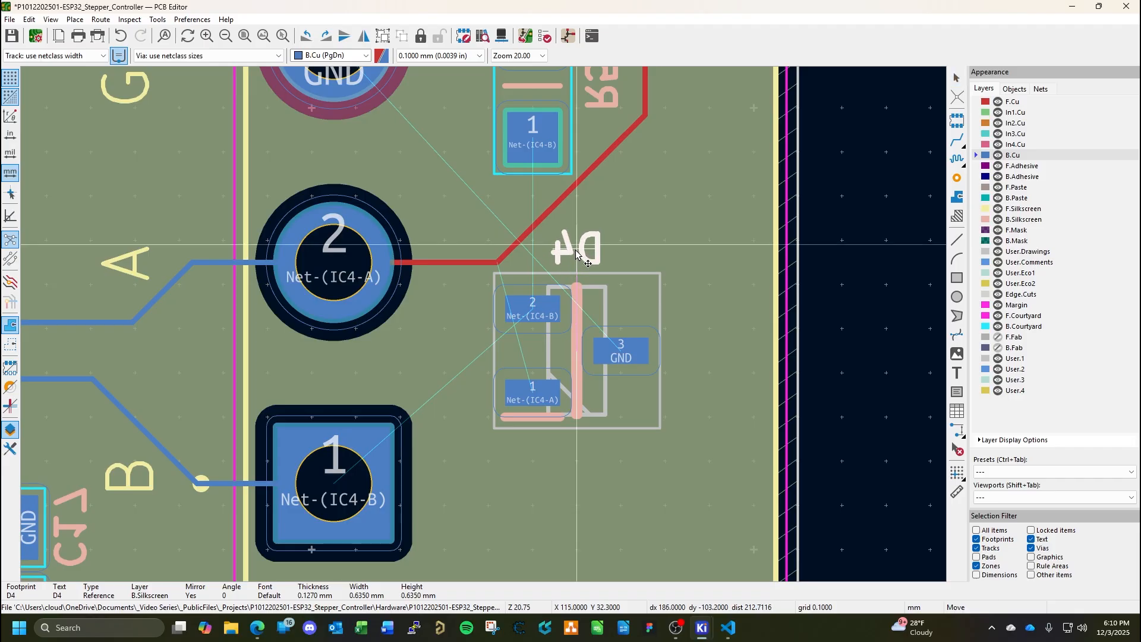
click(577, 255)
key(Escape)
key(ctrl+s)
Route the Net-(IC4-B) track on B.Cu straight from R5 pad 1 to D4 pad 2.
scroll(760, 306, down, 2)
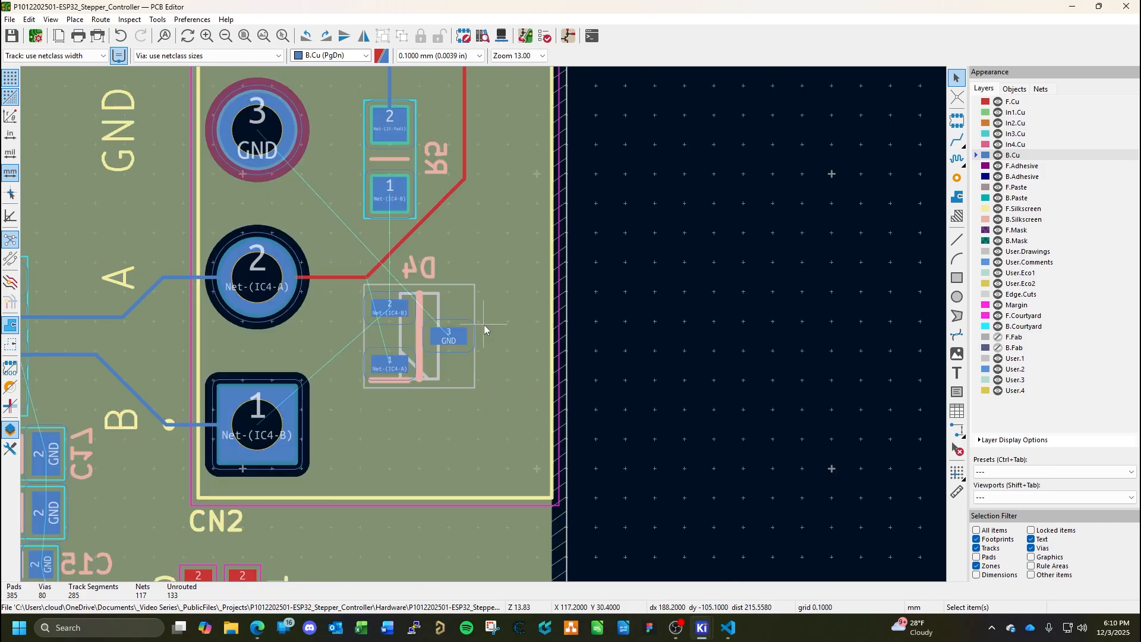
scroll(467, 309, up, 2)
middle_drag(496, 312, 603, 300)
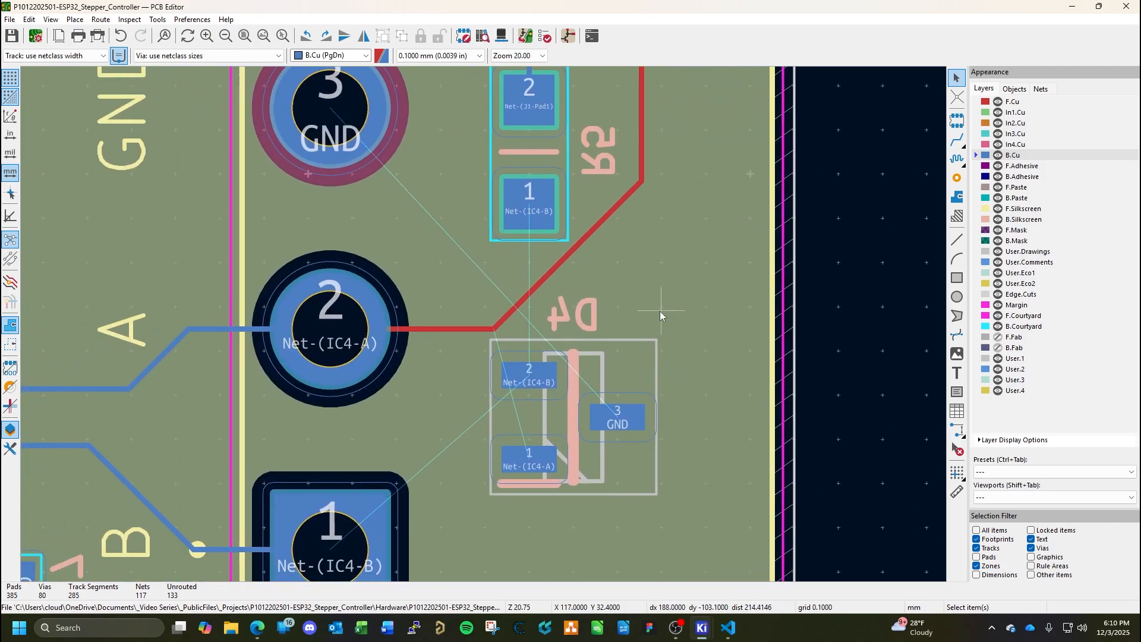
click(957, 140)
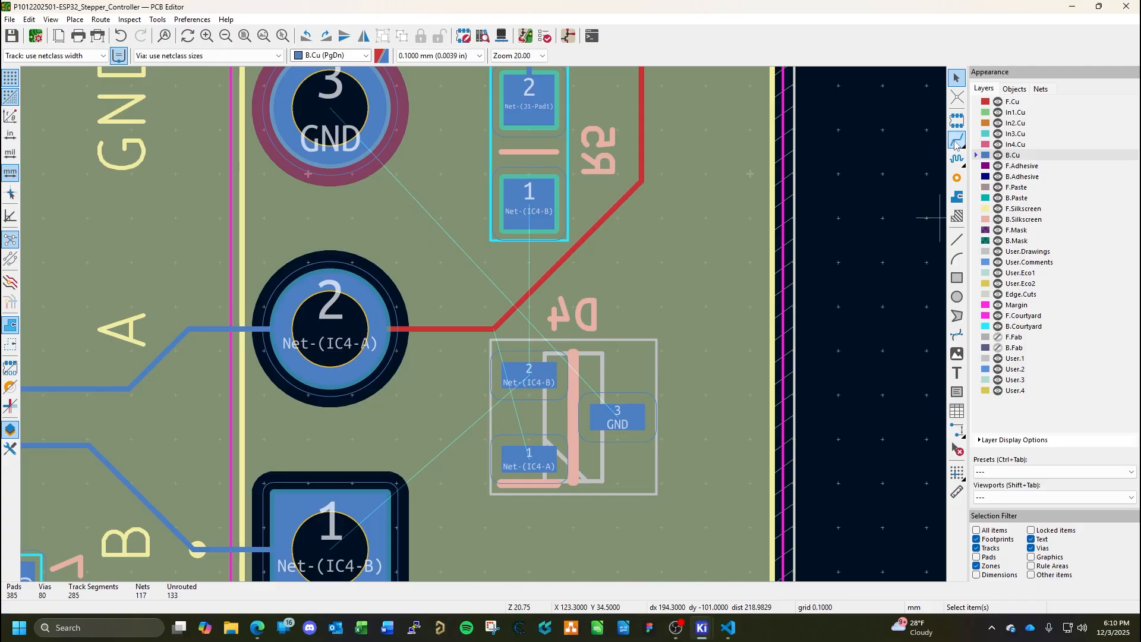
click(526, 211)
click(526, 371)
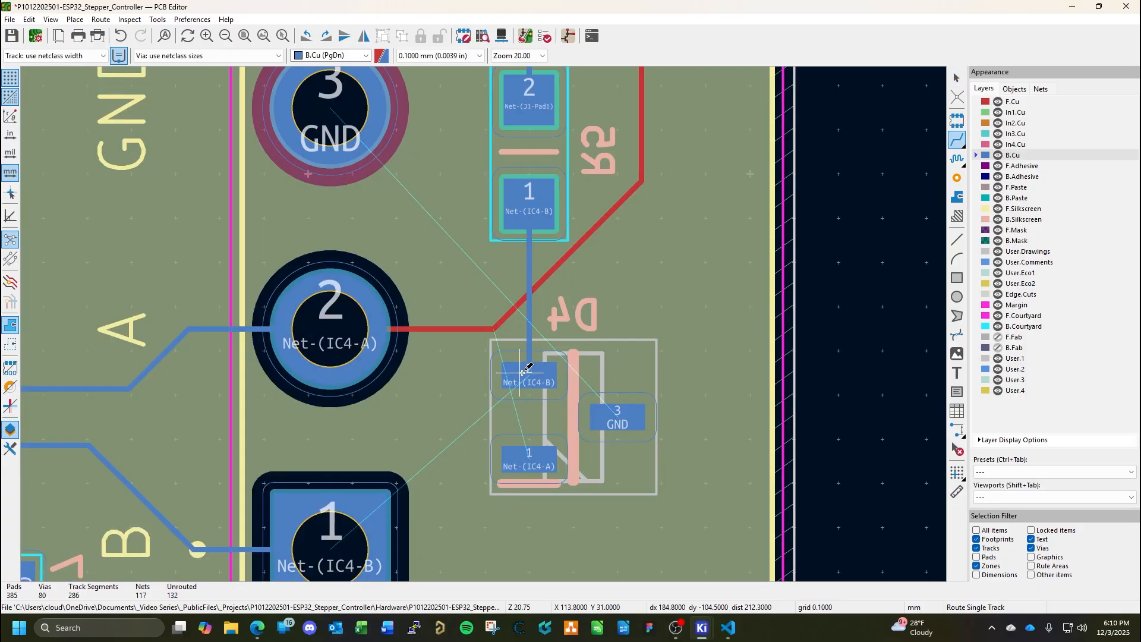
Route a diagonal Net-(IC4-B) track on B.Cu from D4 pad 2 to CN2 pad 1.
middle_drag(517, 410, 574, 327)
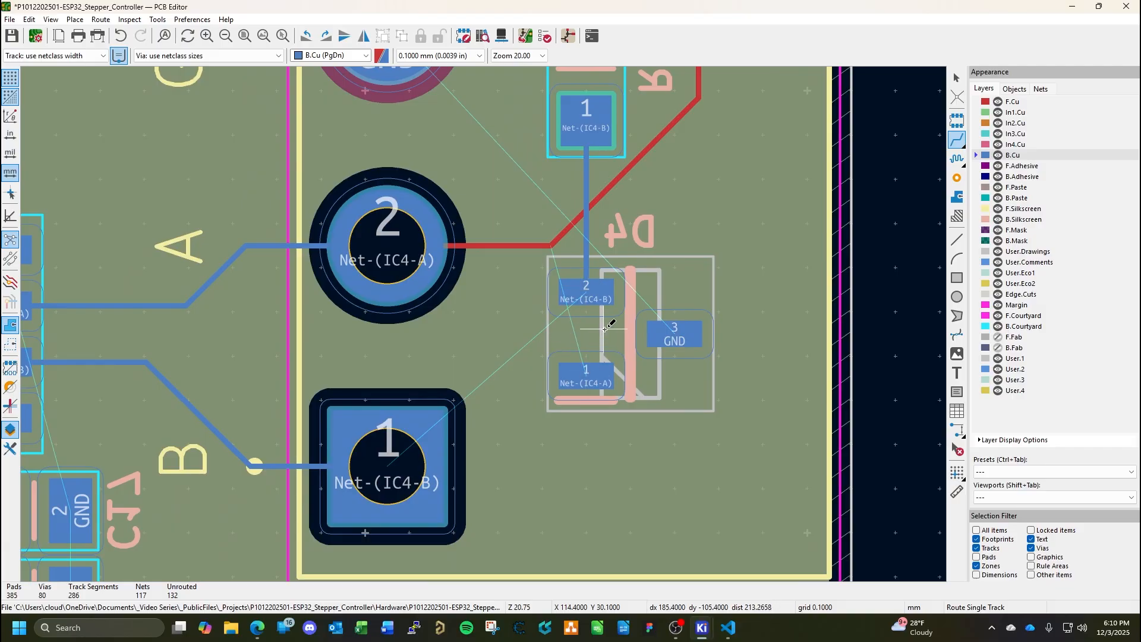
middle_drag(604, 329, 550, 356)
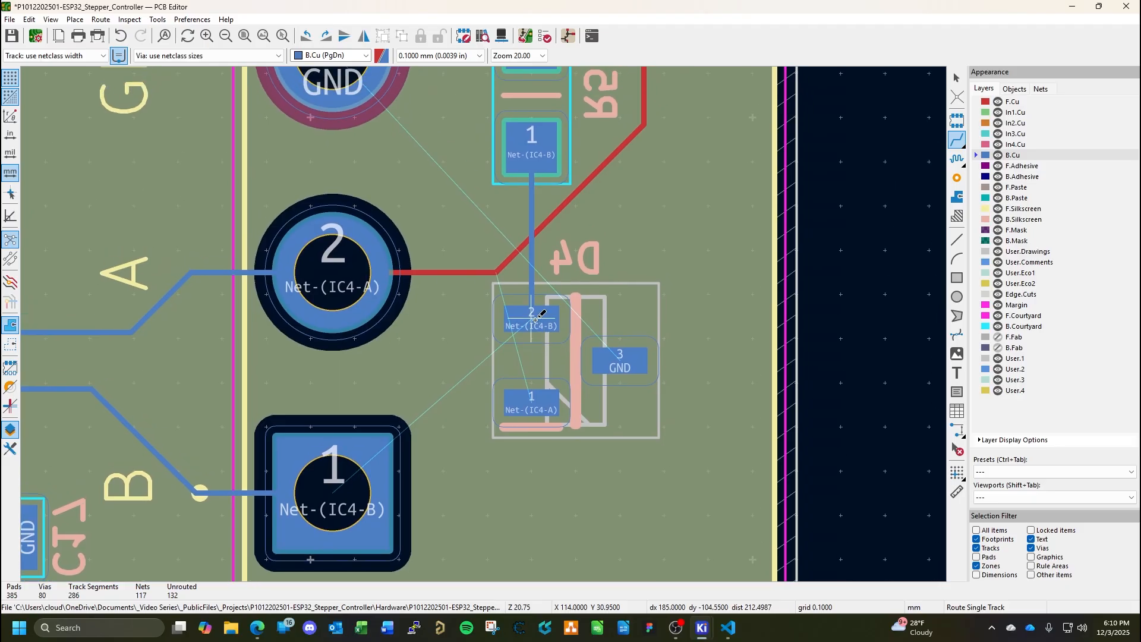
click(535, 319)
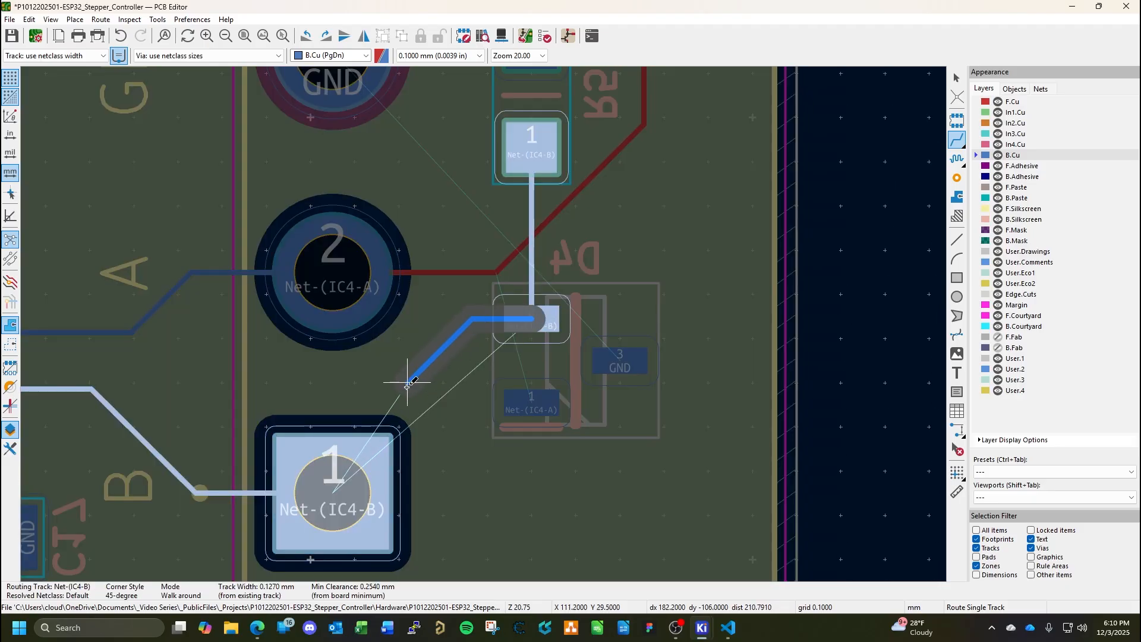
click(337, 479)
middle_drag(606, 362, 505, 446)
scroll(517, 414, down, 2)
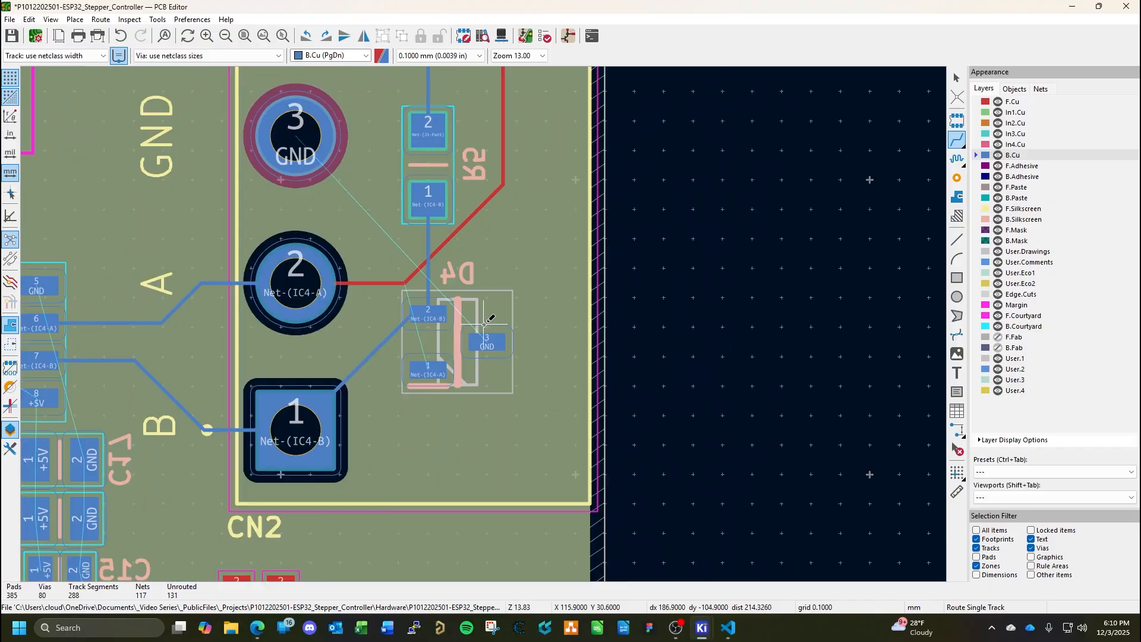
middle_drag(485, 323, 432, 431)
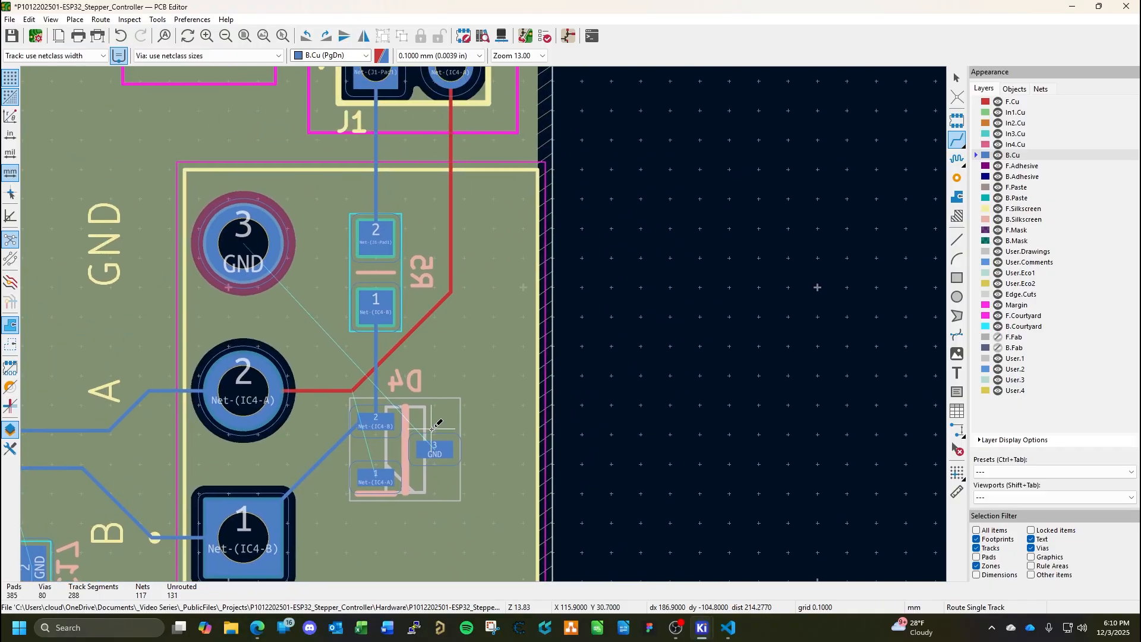
click(371, 479)
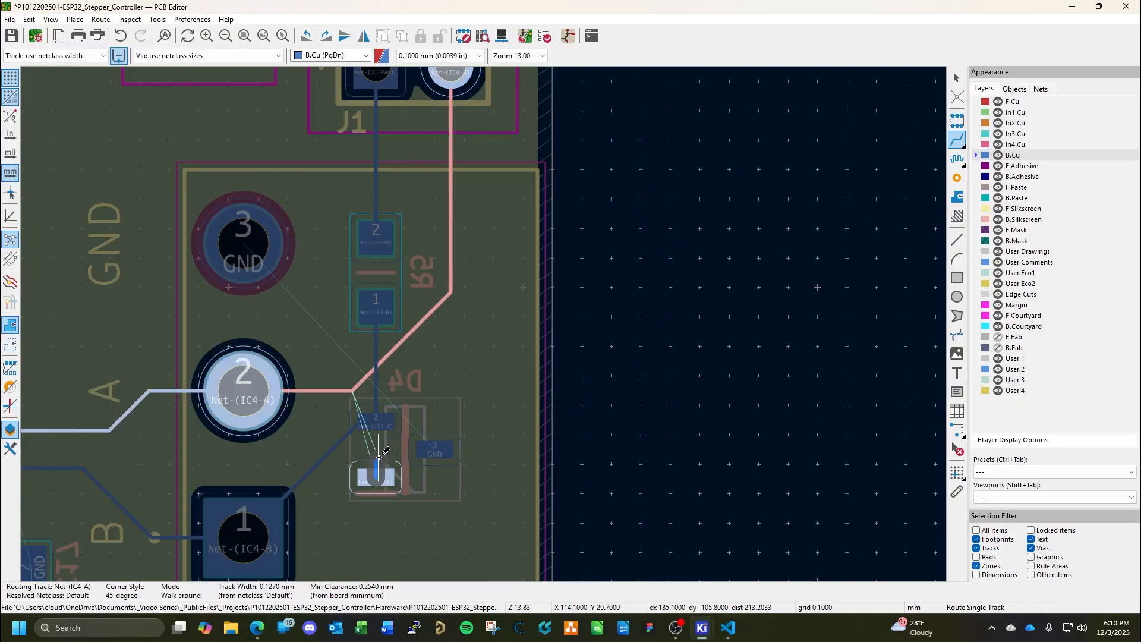
key(Escape)
key(Escape)
Delete the diagonal Net-(IC4-B) segment between D4 pad 2 and CN2 pad 1.
click(354, 427)
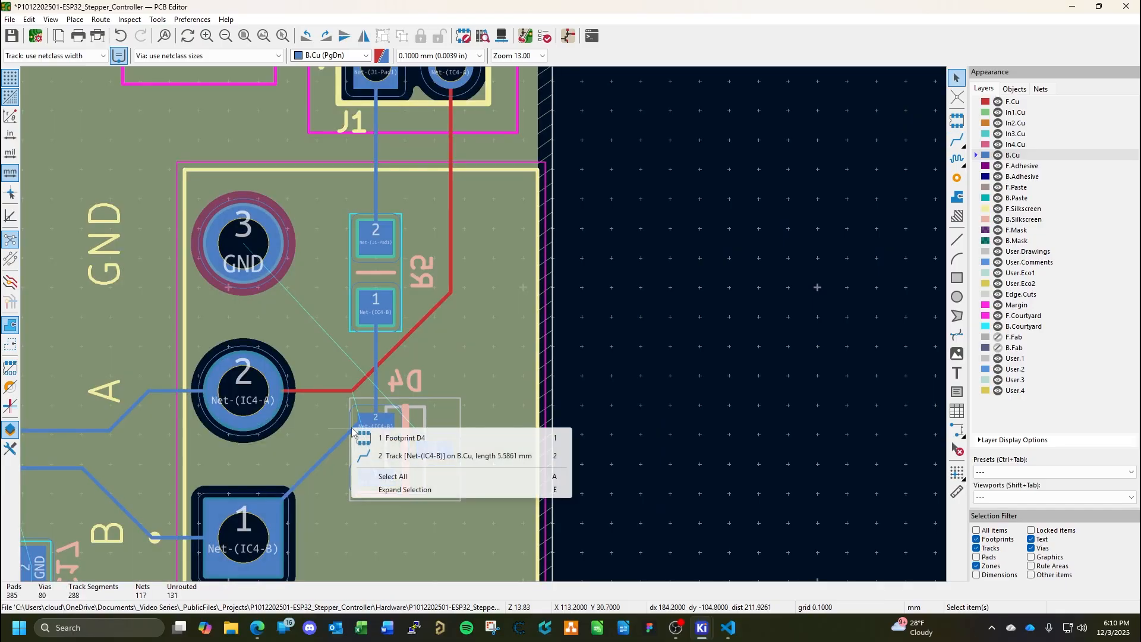
click(388, 457)
key(Delete)
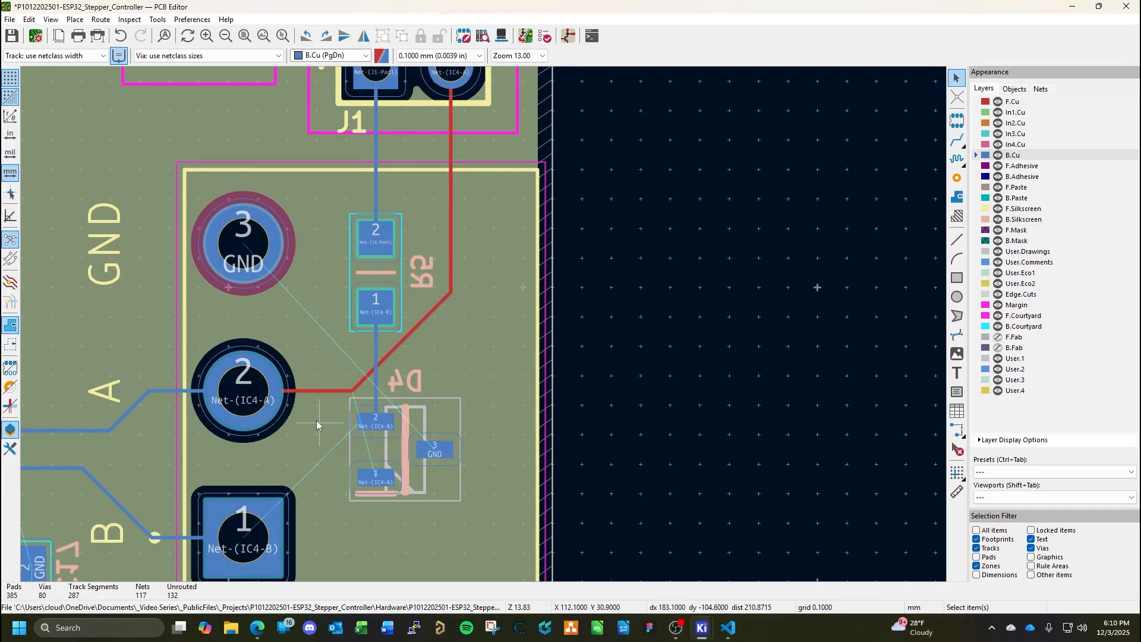
Route the Net-(IC4-B) track on B.Cu from D4 pad 2 with a vertical run between CN2 and D4 to CN2 pad 1.
scroll(336, 418, up, 2)
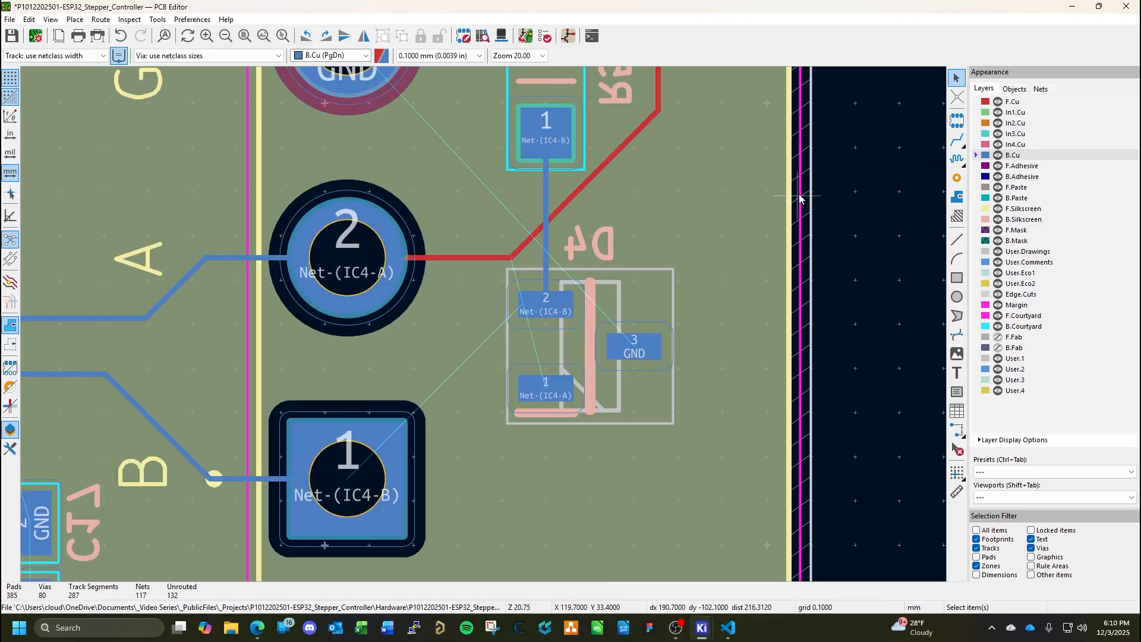
click(957, 140)
click(547, 305)
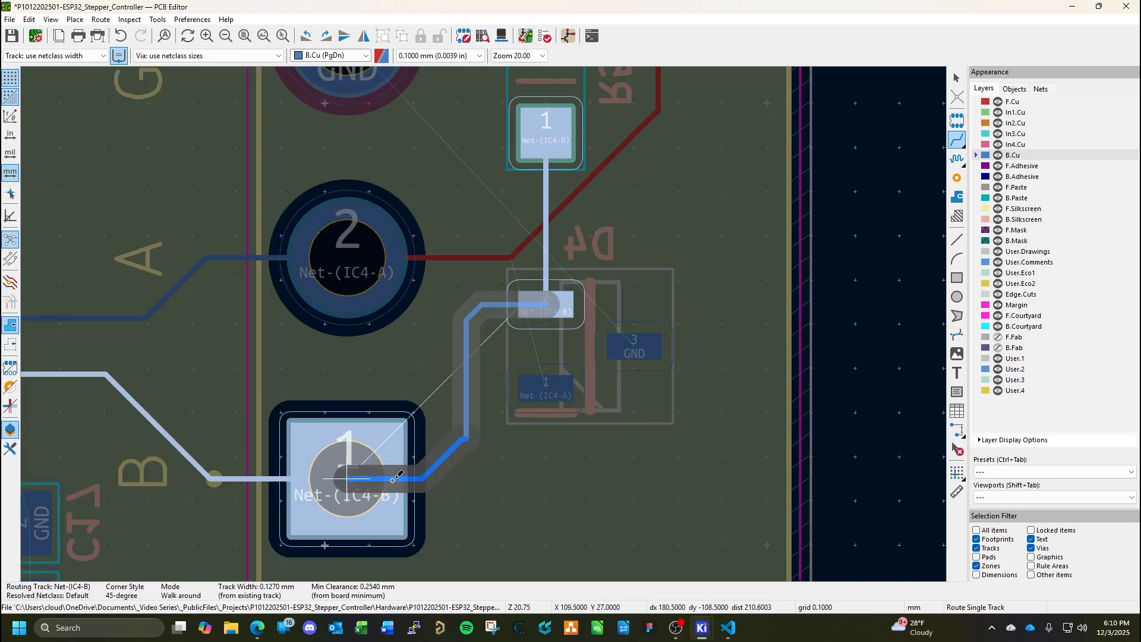
click(369, 478)
key(Escape)
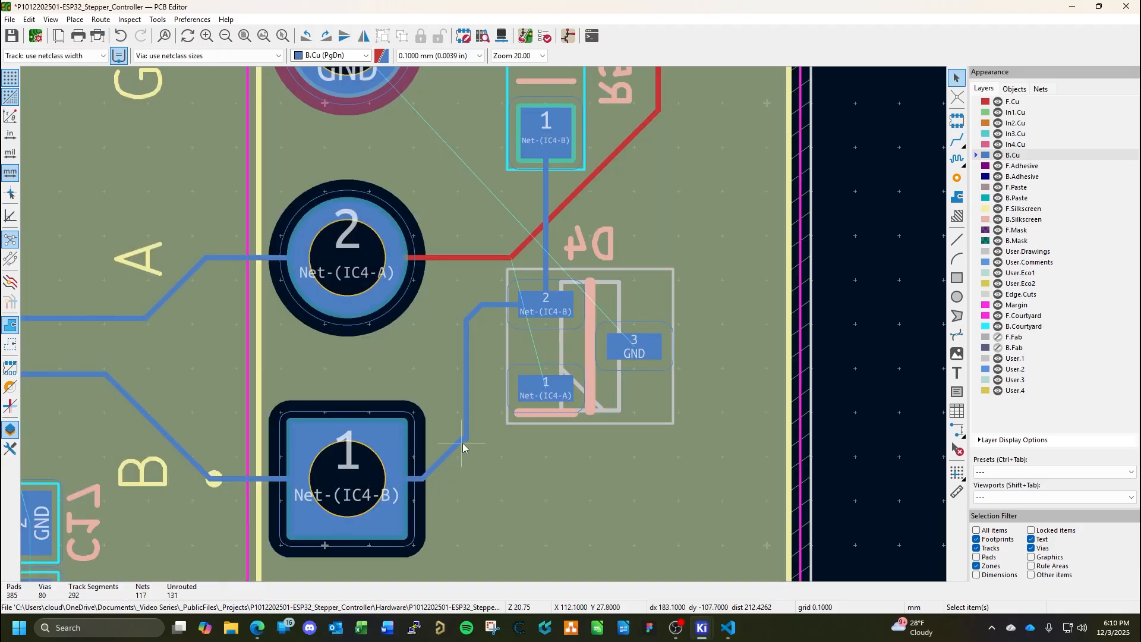
Clean up the lower corner of the Net-(IC4-B) track between CN2 pad 1 and D4 by shifting its 0.1 mm segment, and save the board.
scroll(466, 440, up, 3)
click(474, 344)
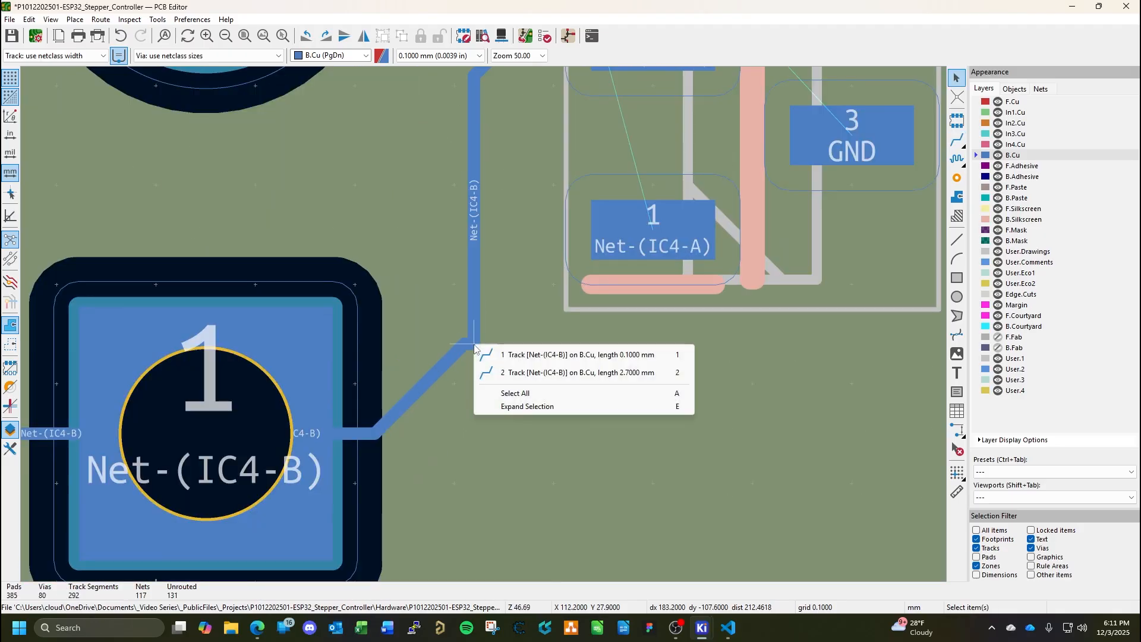
click(511, 351)
drag(476, 348, 474, 327)
scroll(484, 324, down, 6)
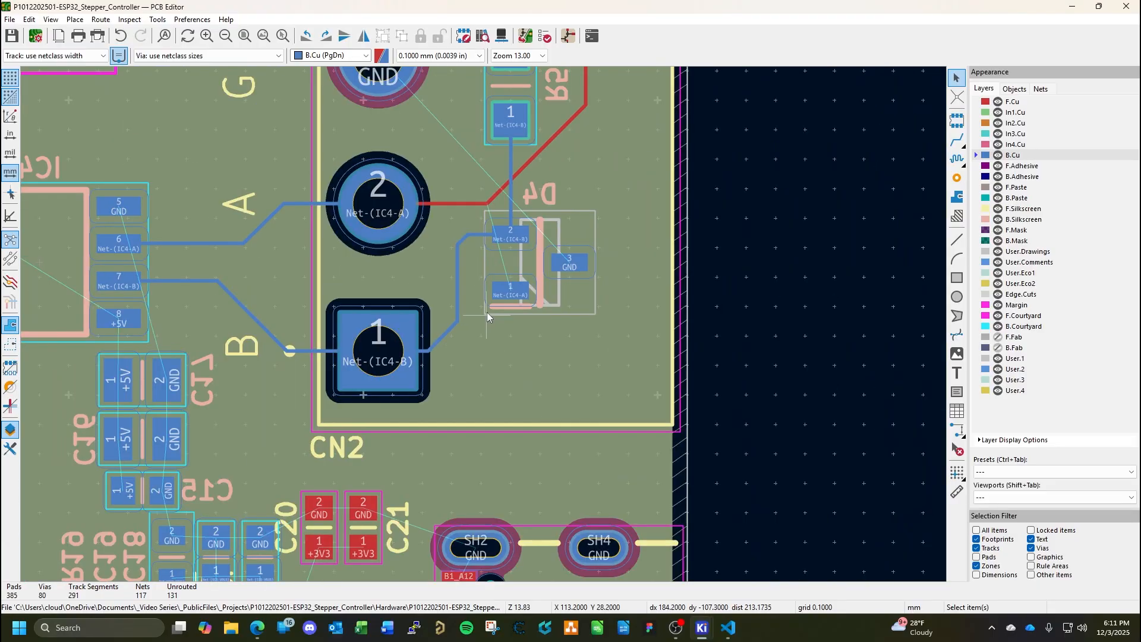
middle_drag(487, 312, 462, 411)
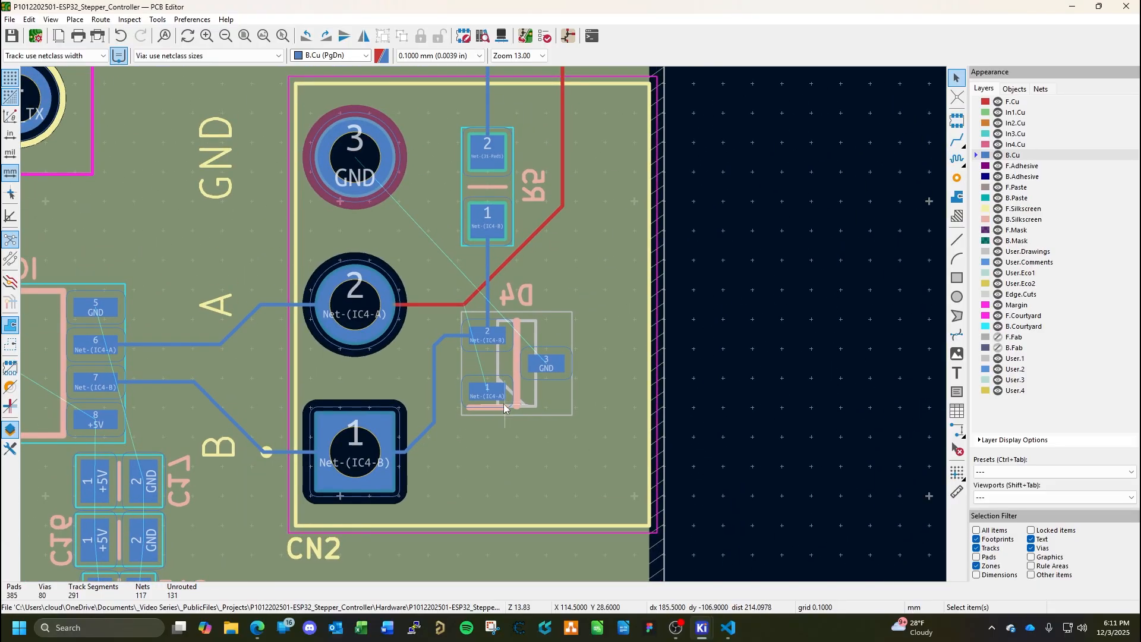
middle_drag(545, 328, 518, 381)
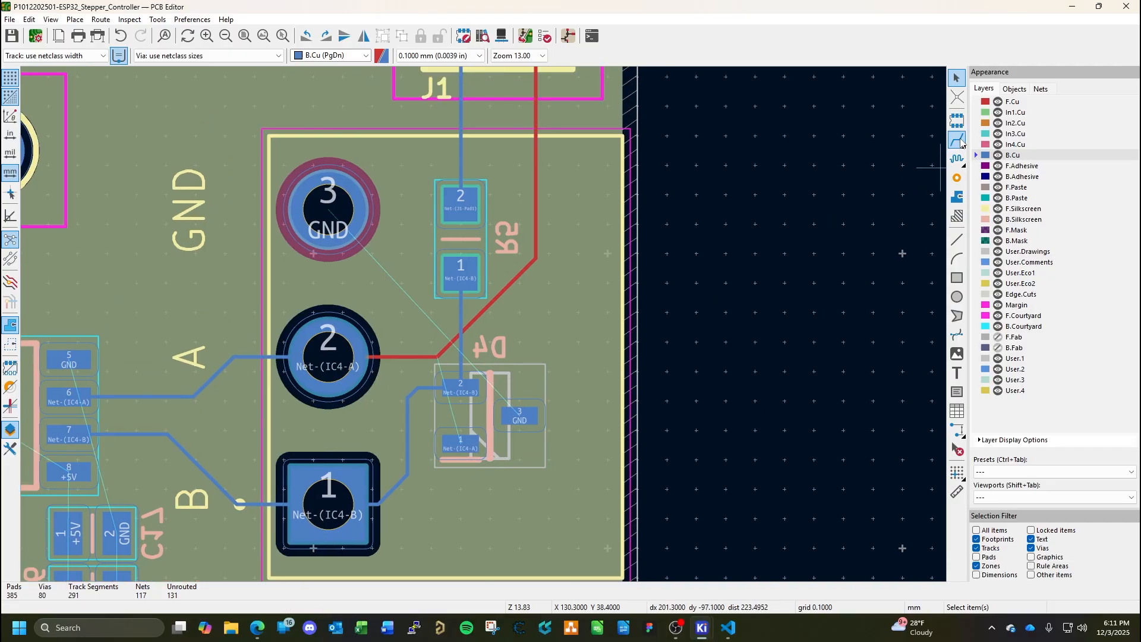
click(960, 139)
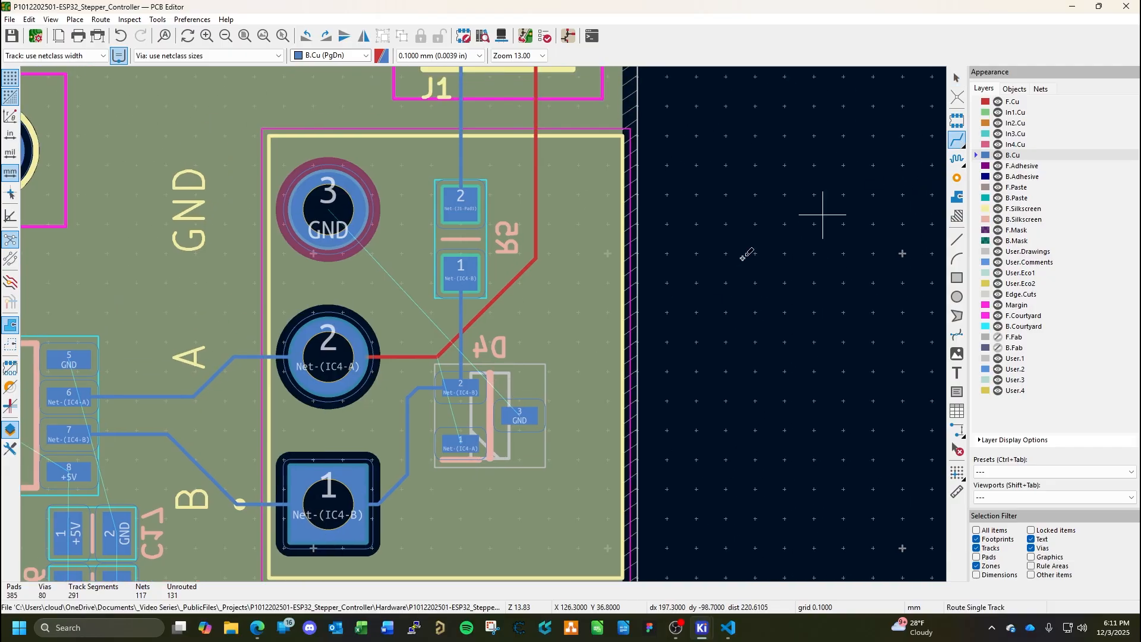
click(462, 445)
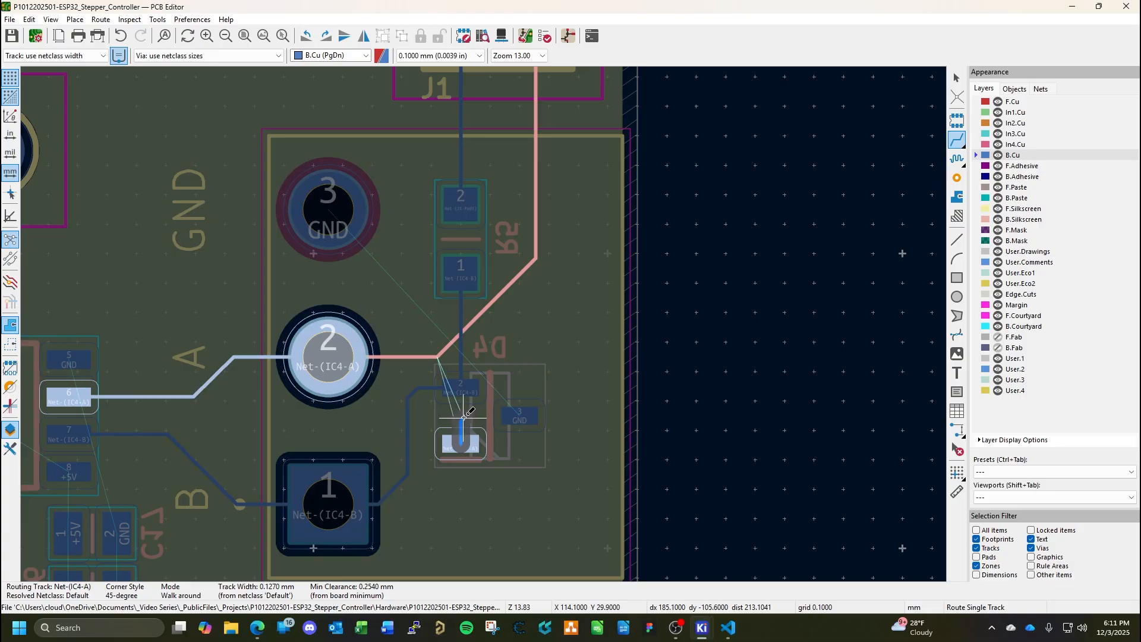
key(Escape)
key(Escape)
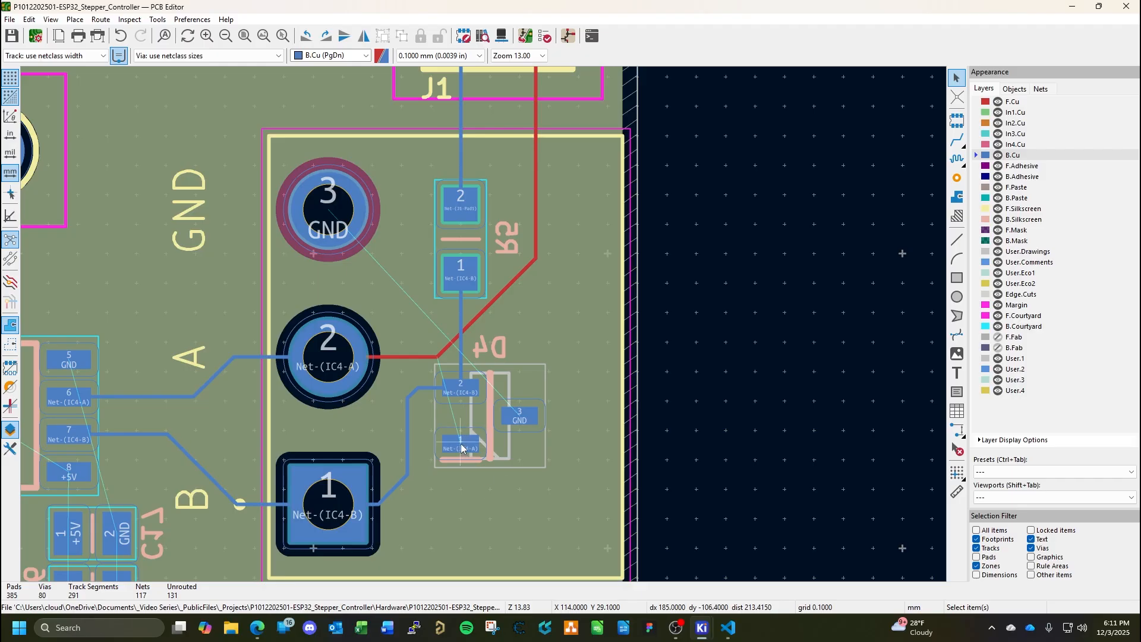
click(461, 447)
key(Escape)
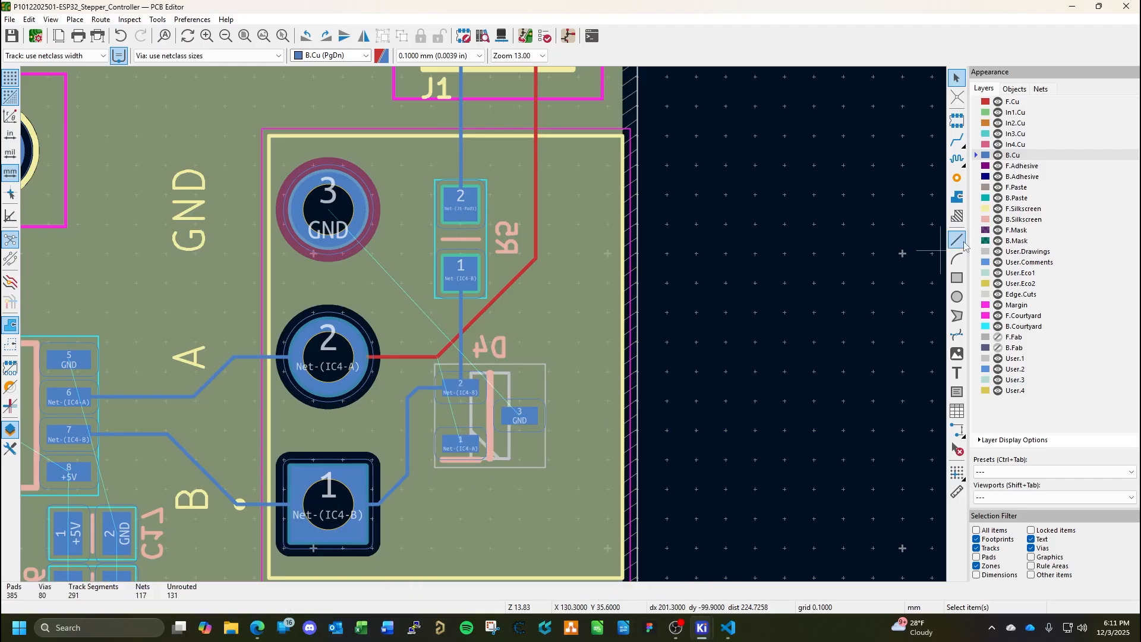
Route Net-(IC4-A) from D4 pad 1 on B.Cu to a via below it and on F.Cu up to the CN2 pad 2 track, and save.
click(957, 139)
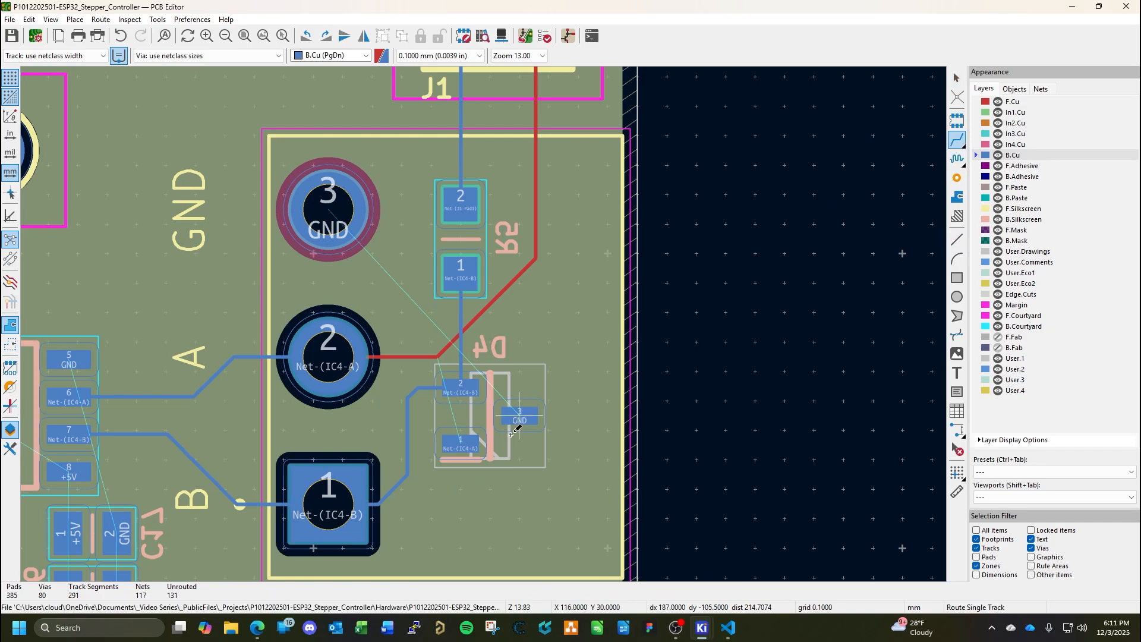
click(462, 446)
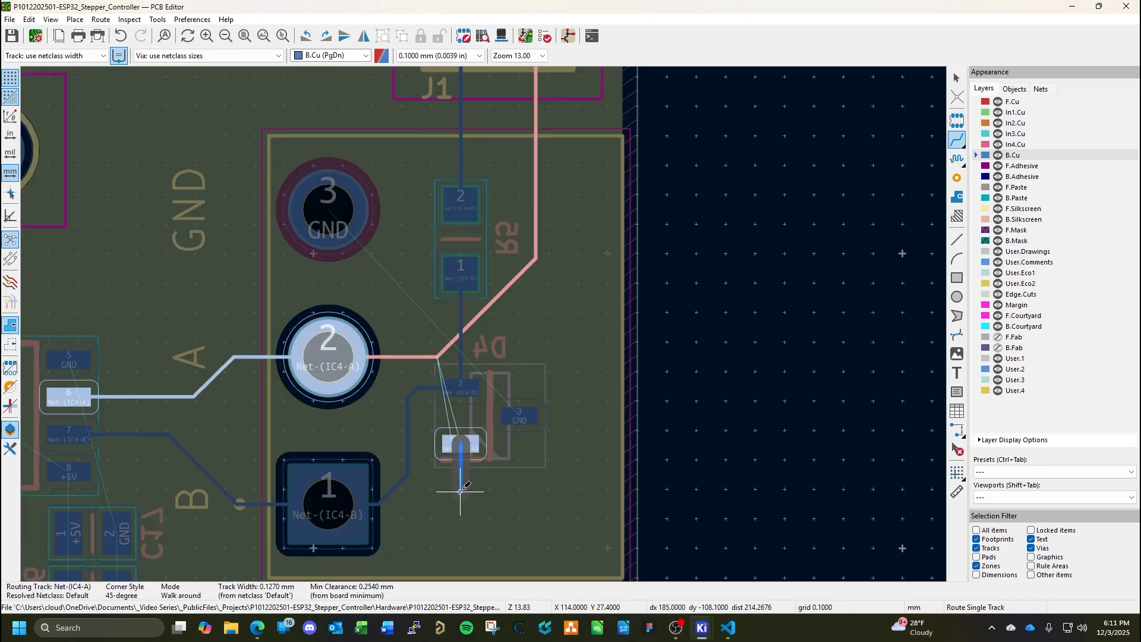
key(v)
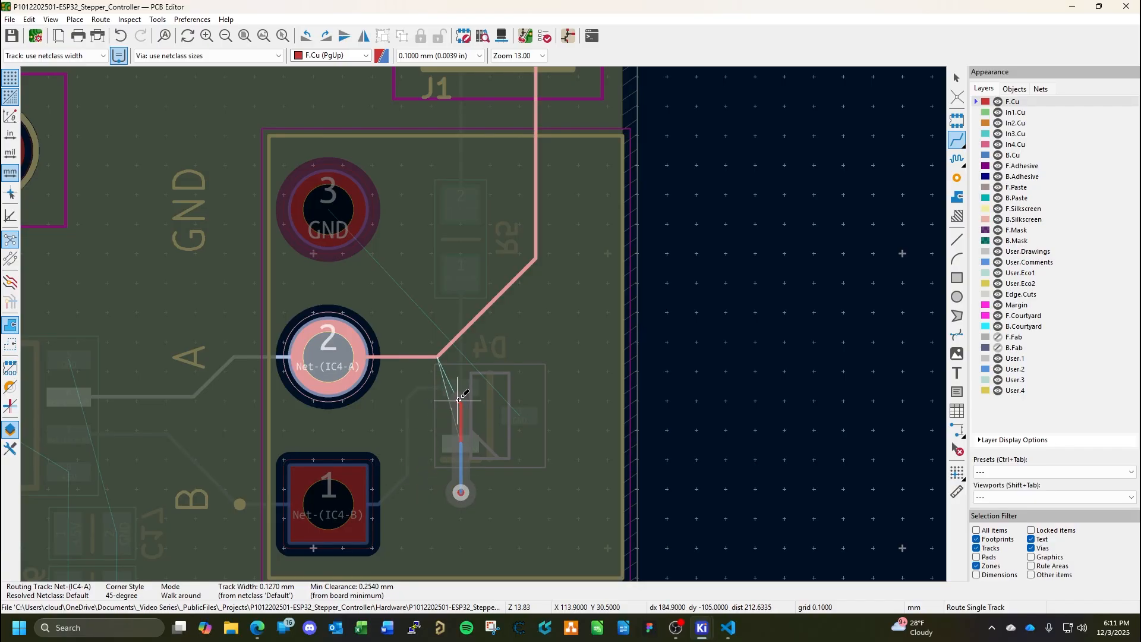
click(440, 360)
key(Escape)
key(ctrl+s)
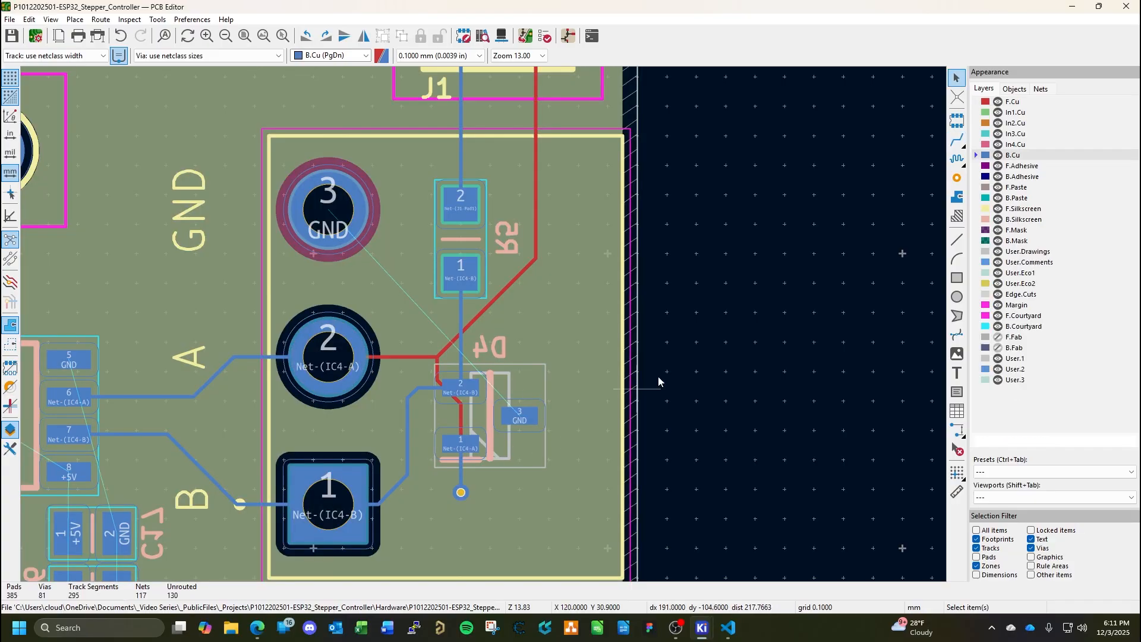
middle_drag(499, 418, 547, 372)
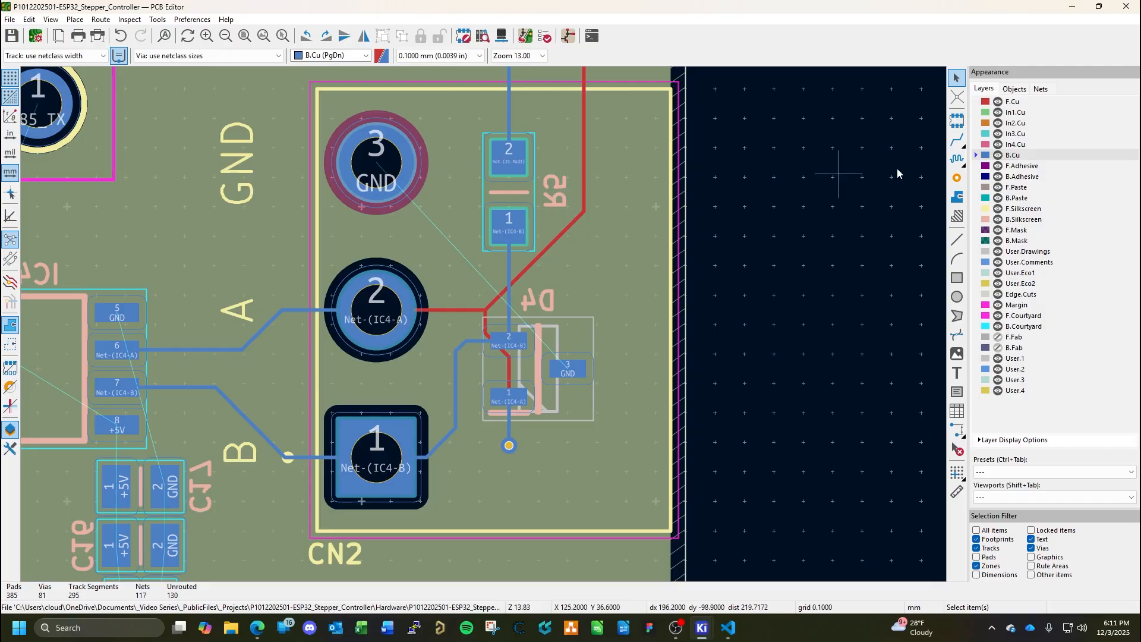
click(957, 196)
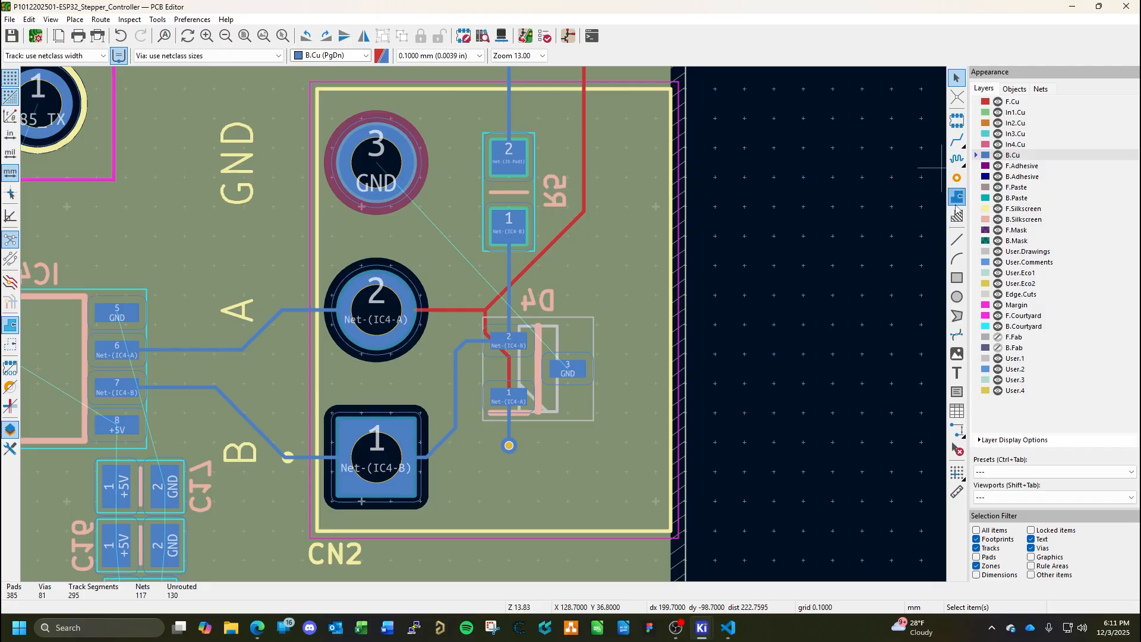
click(542, 330)
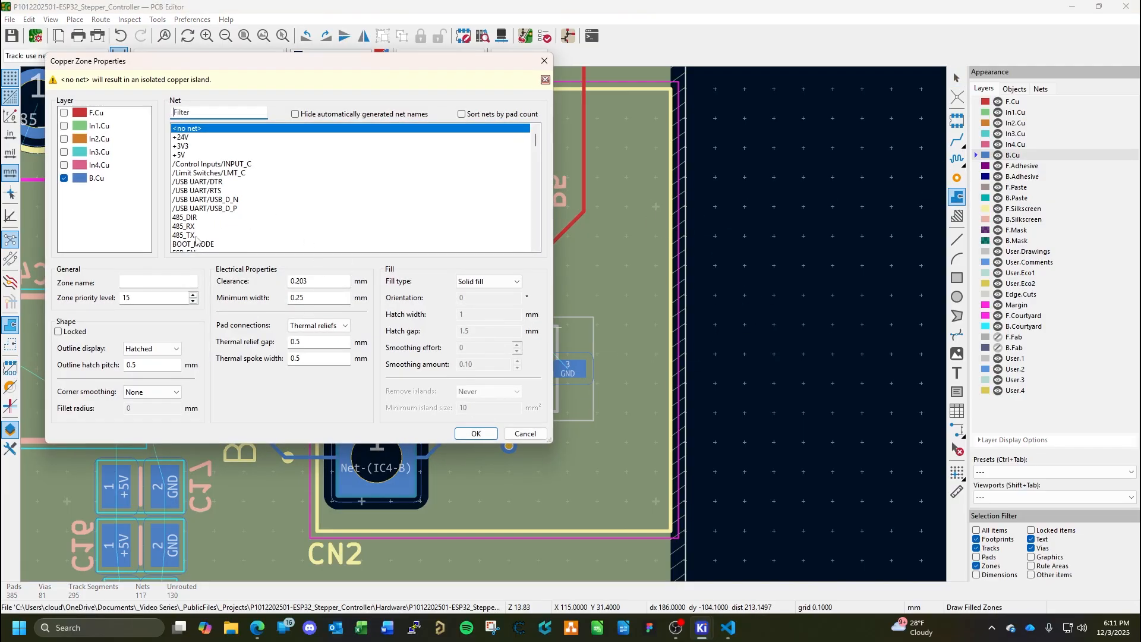
scroll(198, 238, down, 3)
click(185, 219)
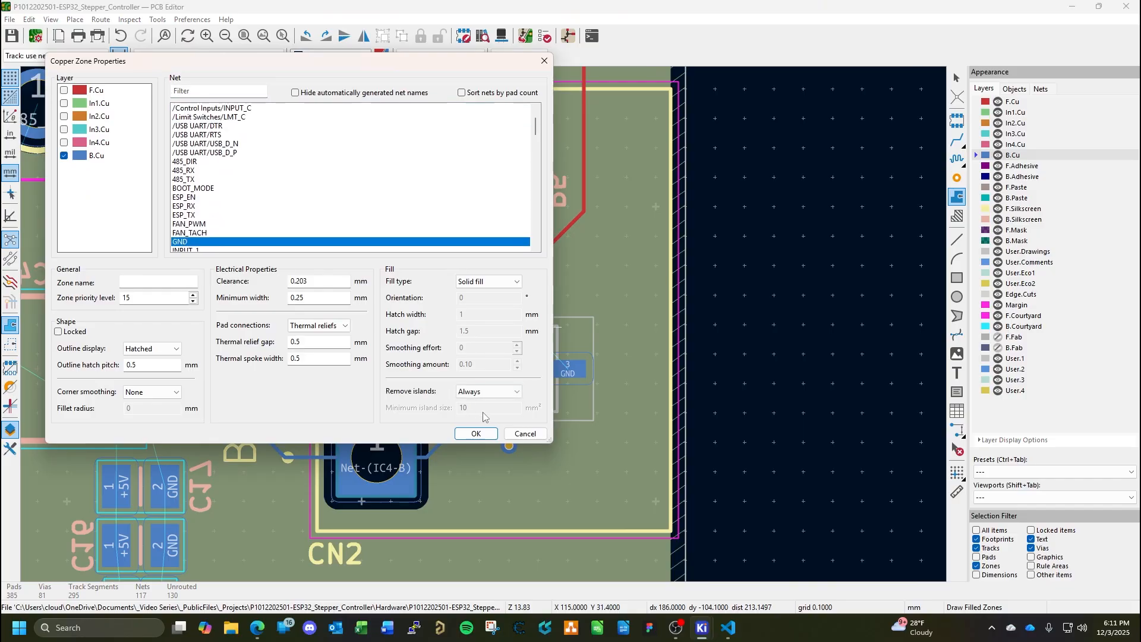
click(476, 433)
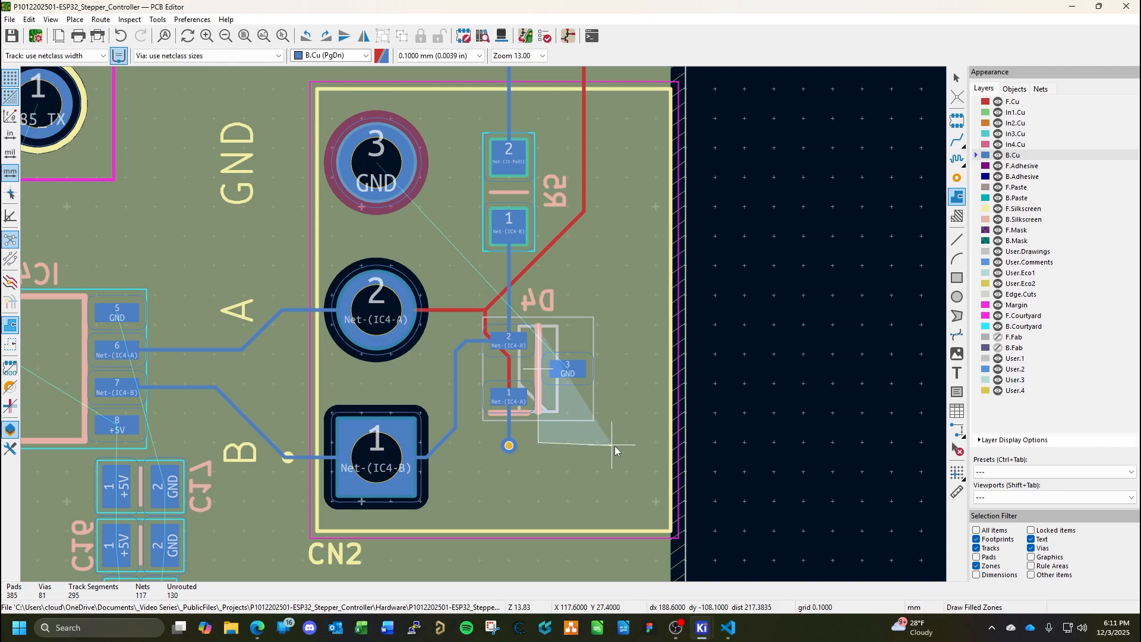
click(629, 442)
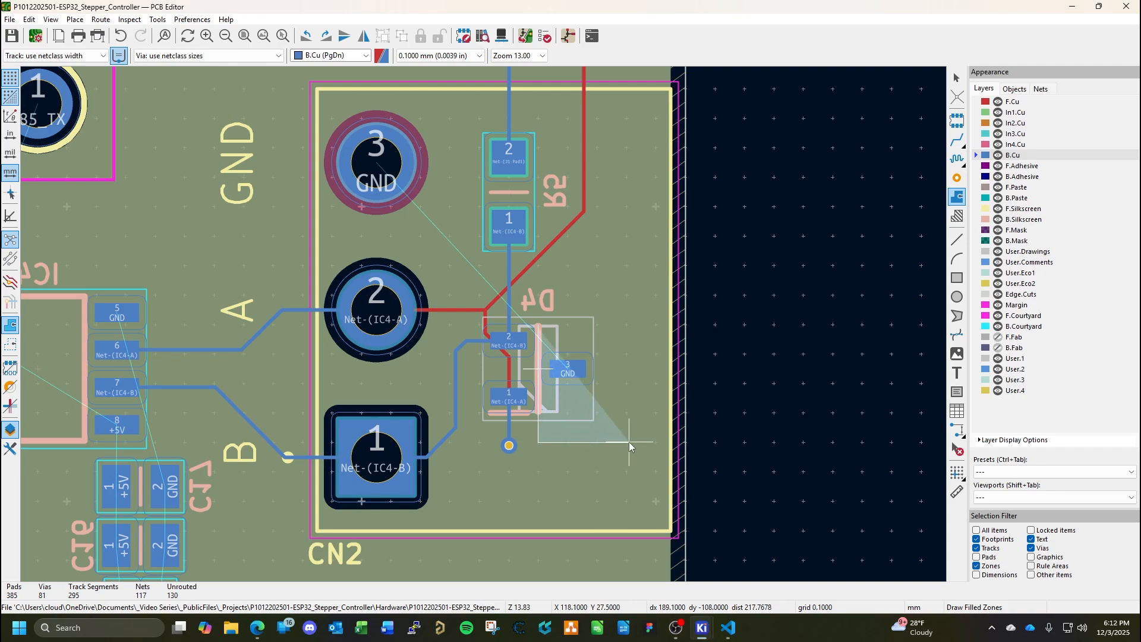
click(627, 325)
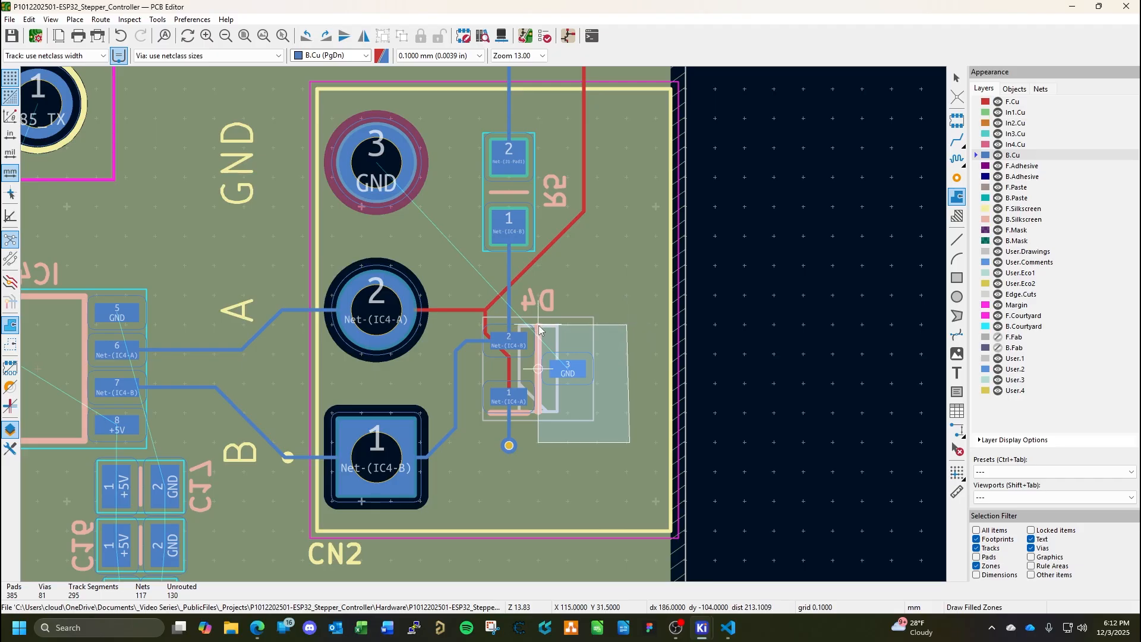
key(Escape)
key(Escape)
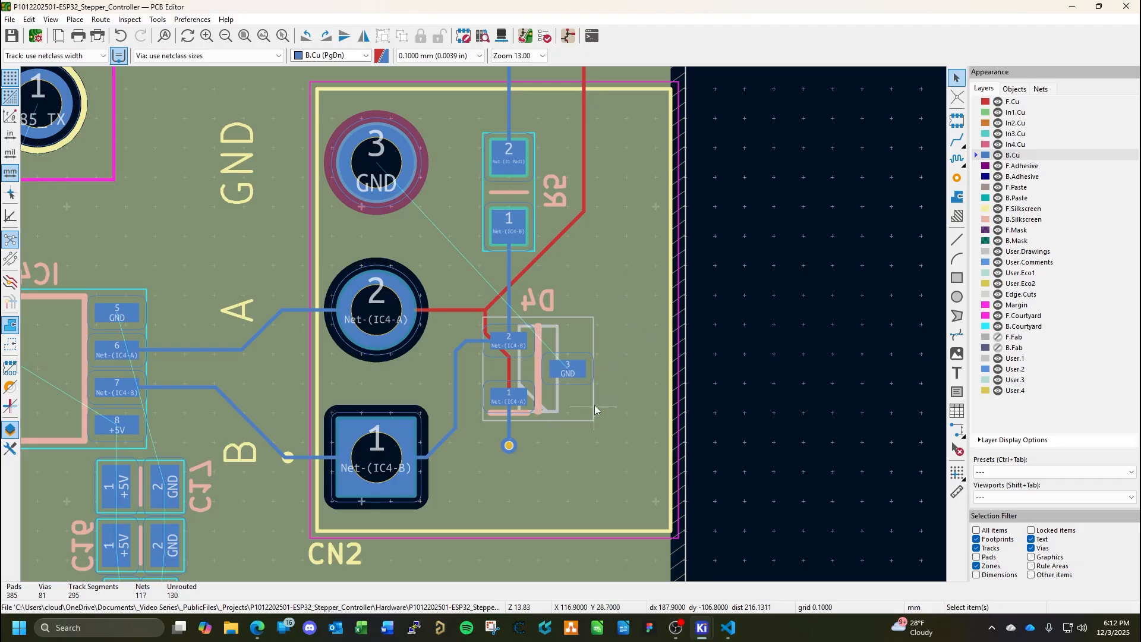
Draw a rectangular solid-fill GND copper zone on B.Cu around D4 pad 3, about 2 mm wide and 3 mm high.
click(956, 196)
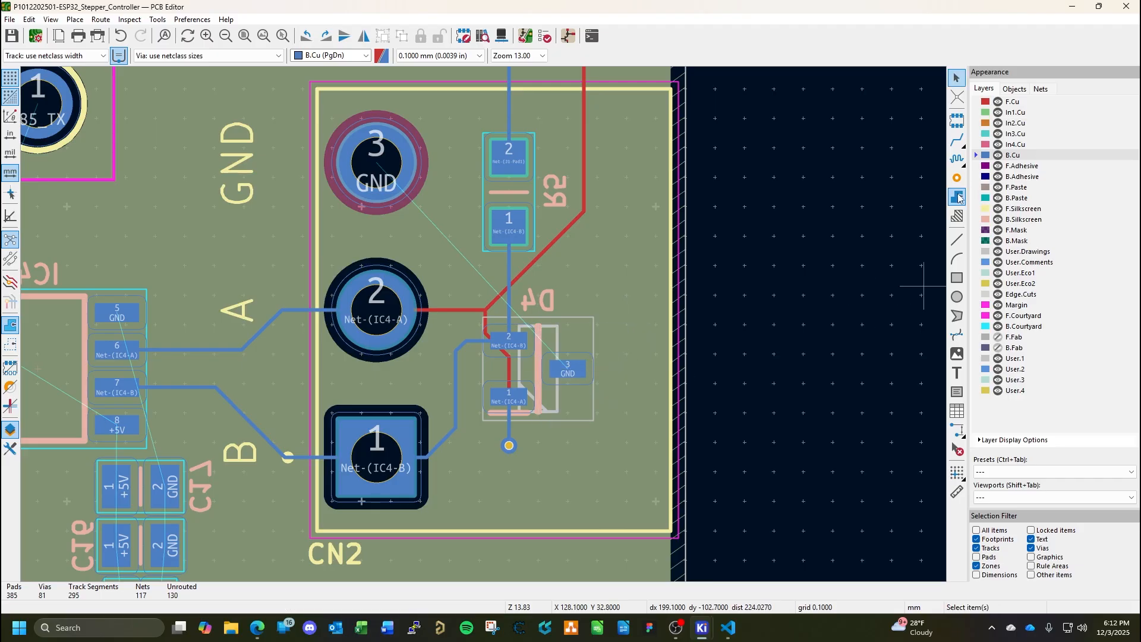
click(539, 325)
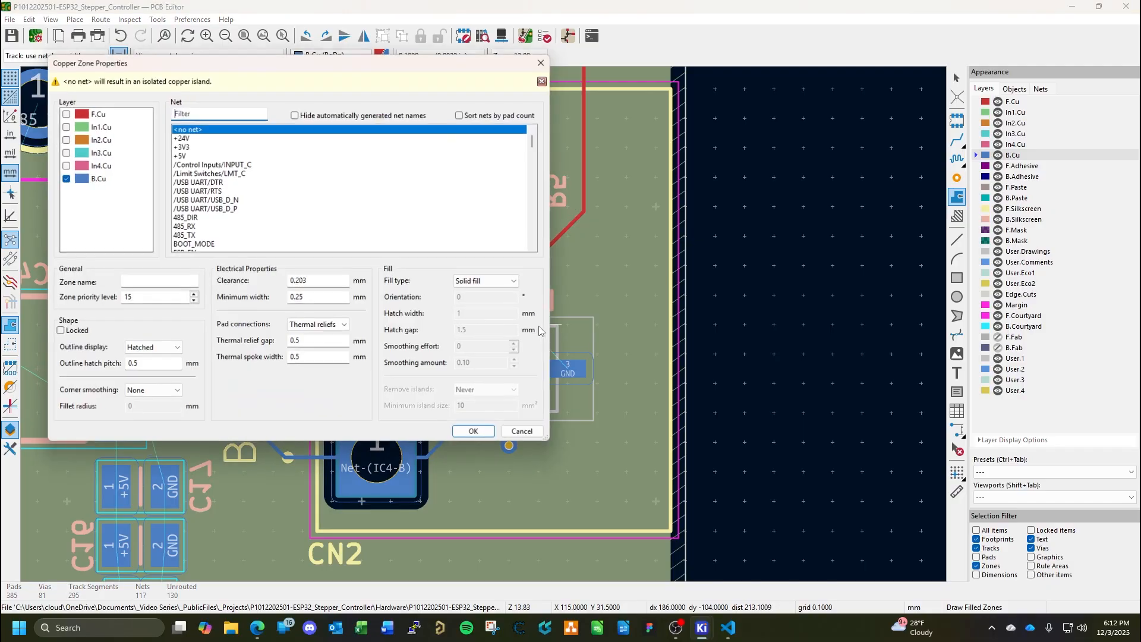
click(180, 218)
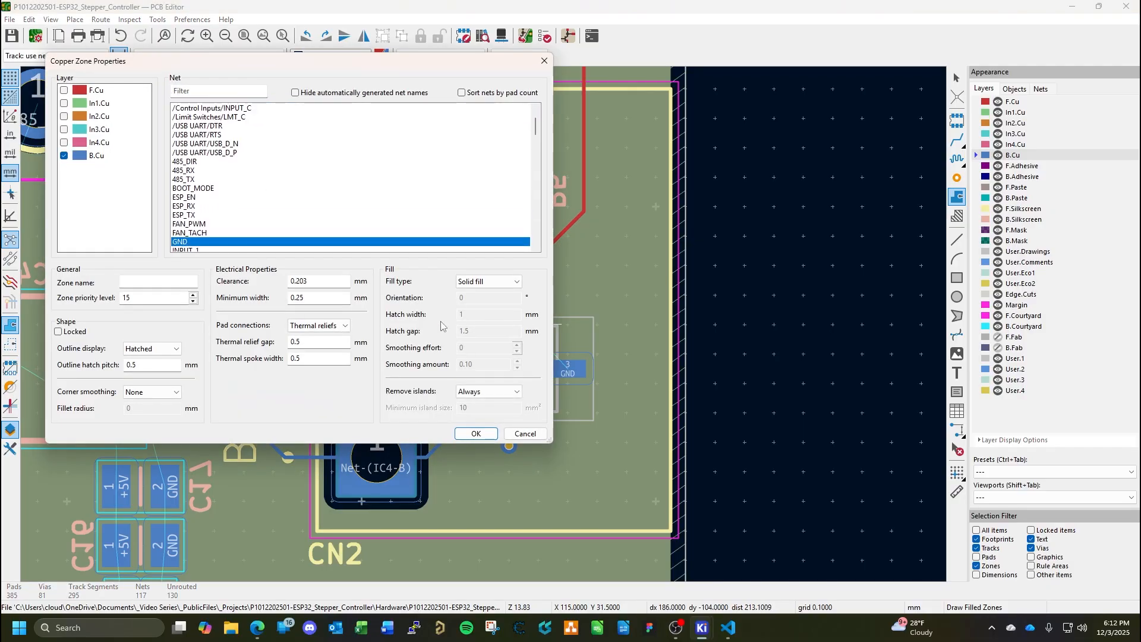
click(476, 433)
scroll(485, 329, up, 5)
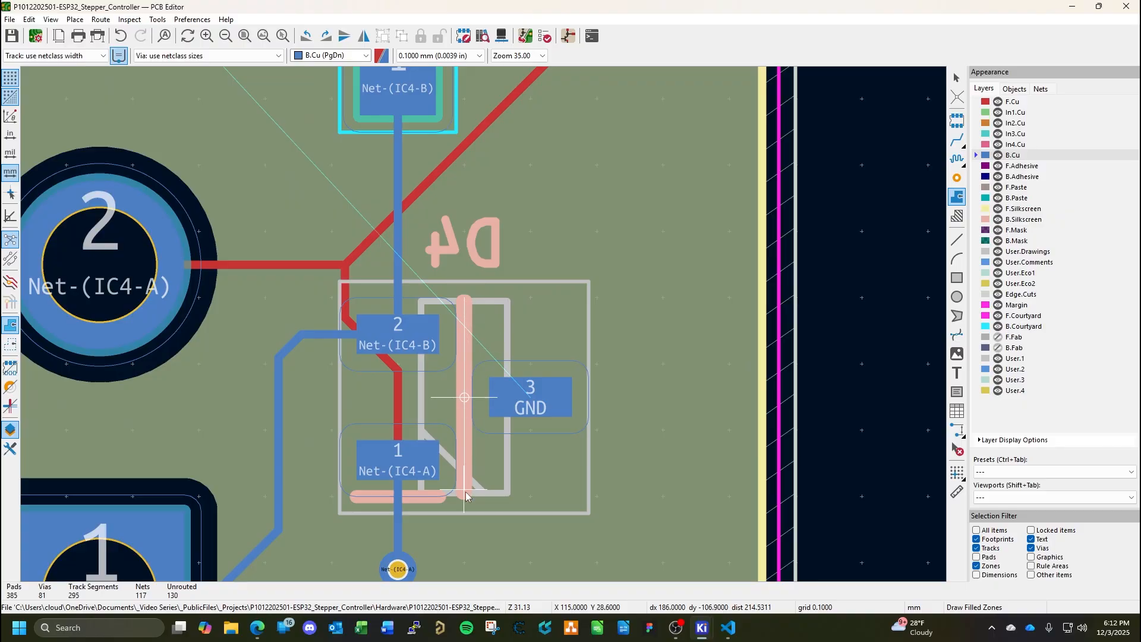
click(465, 497)
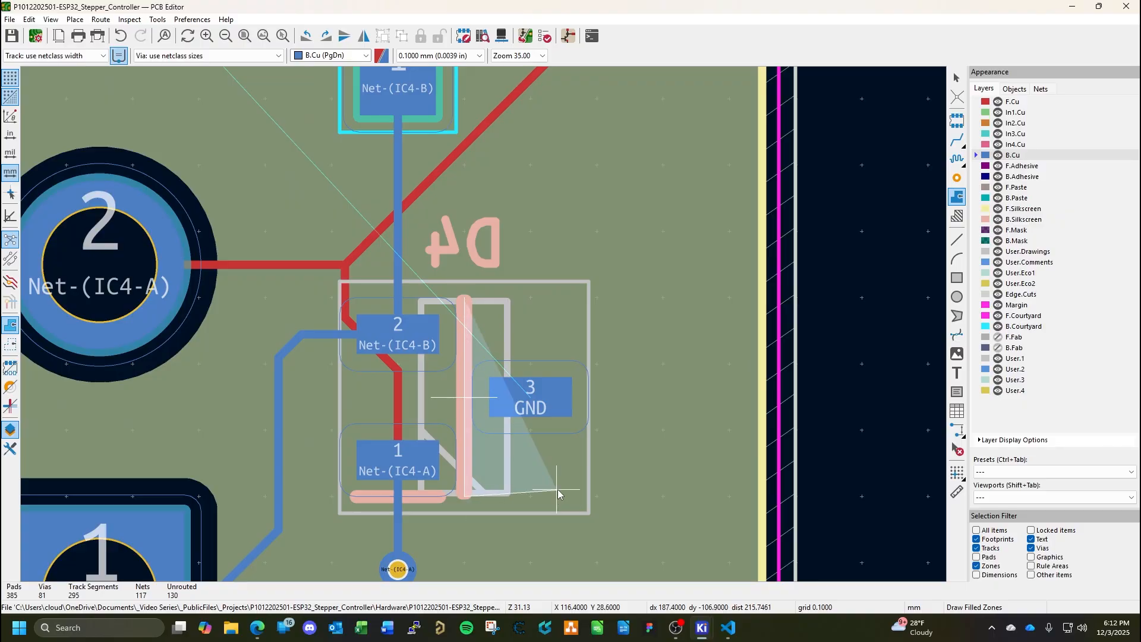
click(598, 498)
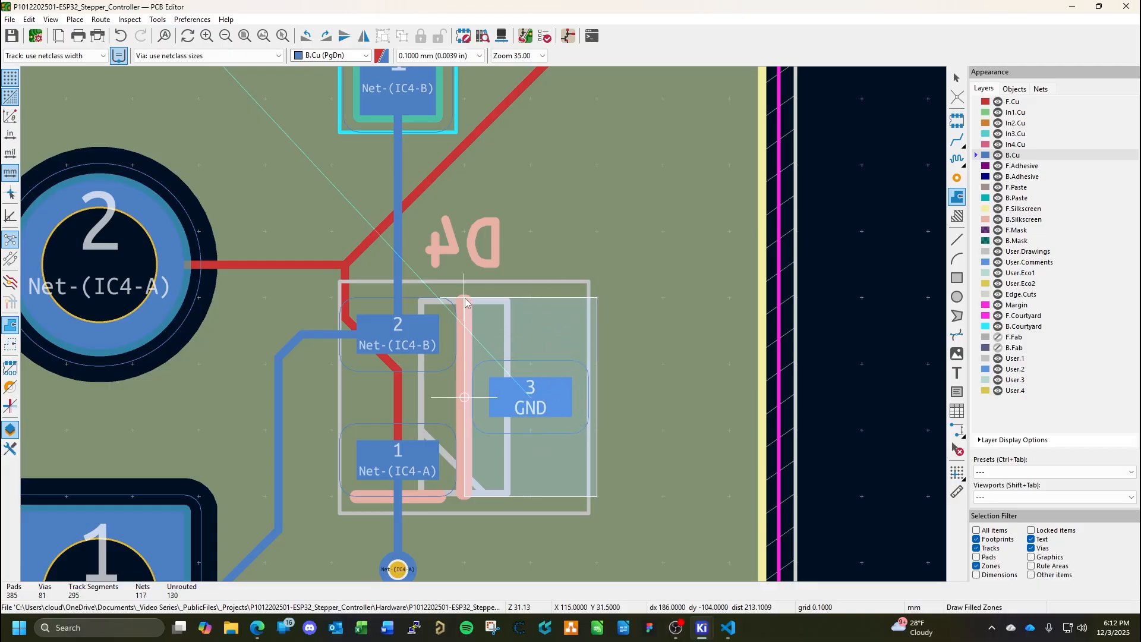
double_click(594, 297)
key(Escape)
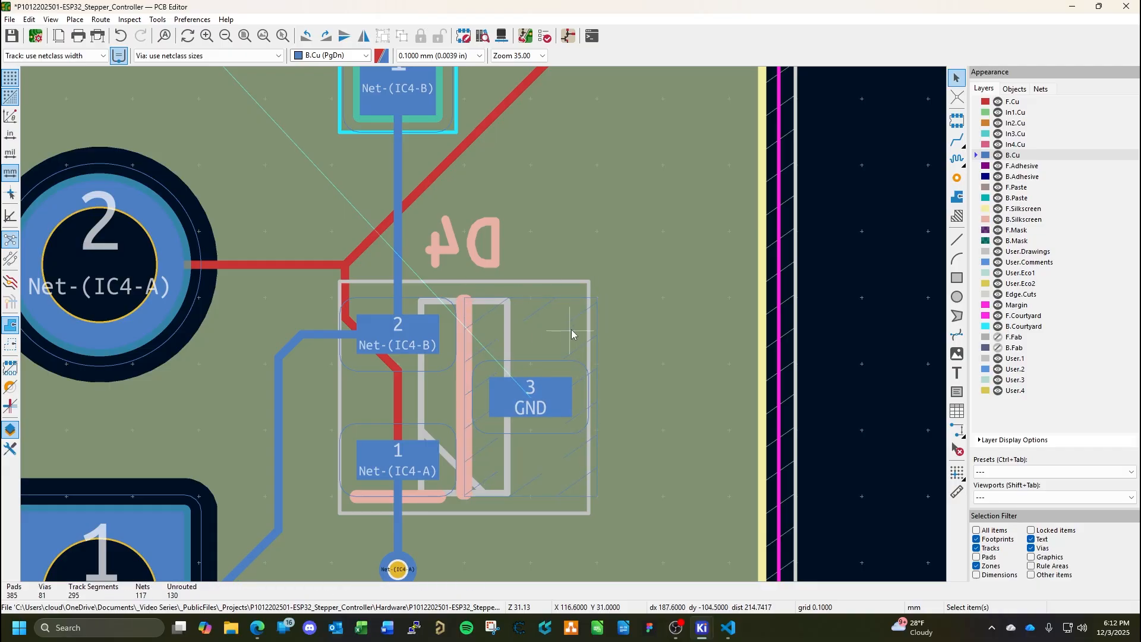
Copy one of the GND through vias in the thermal pad area of IC6.
scroll(483, 324, down, 3)
scroll(387, 291, up, 4)
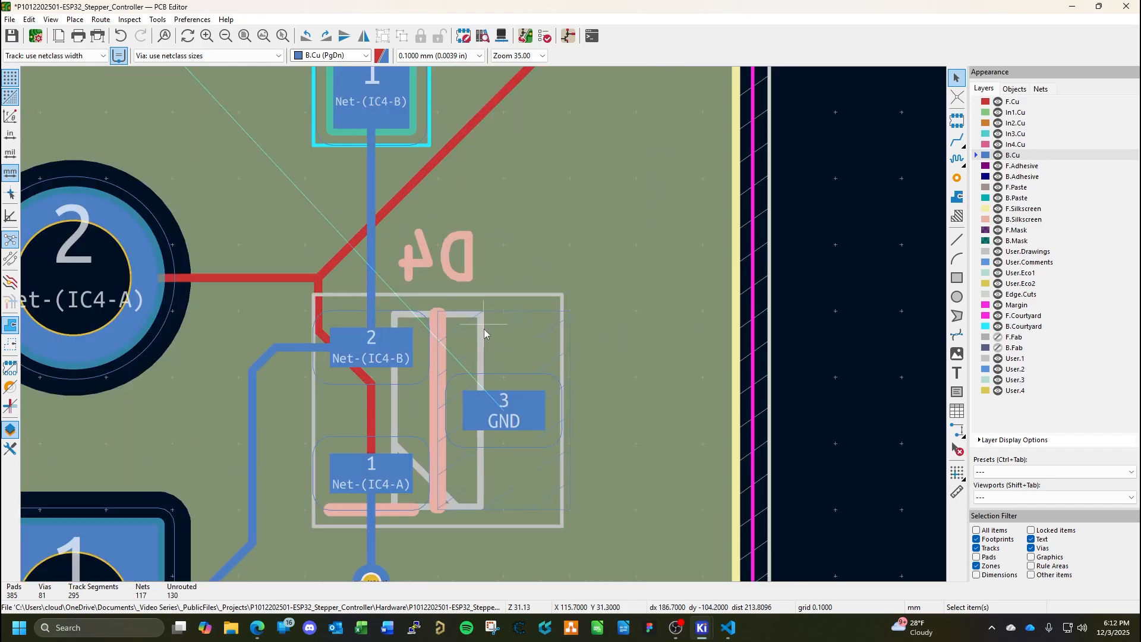
scroll(384, 290, down, 2)
scroll(385, 290, down, 3)
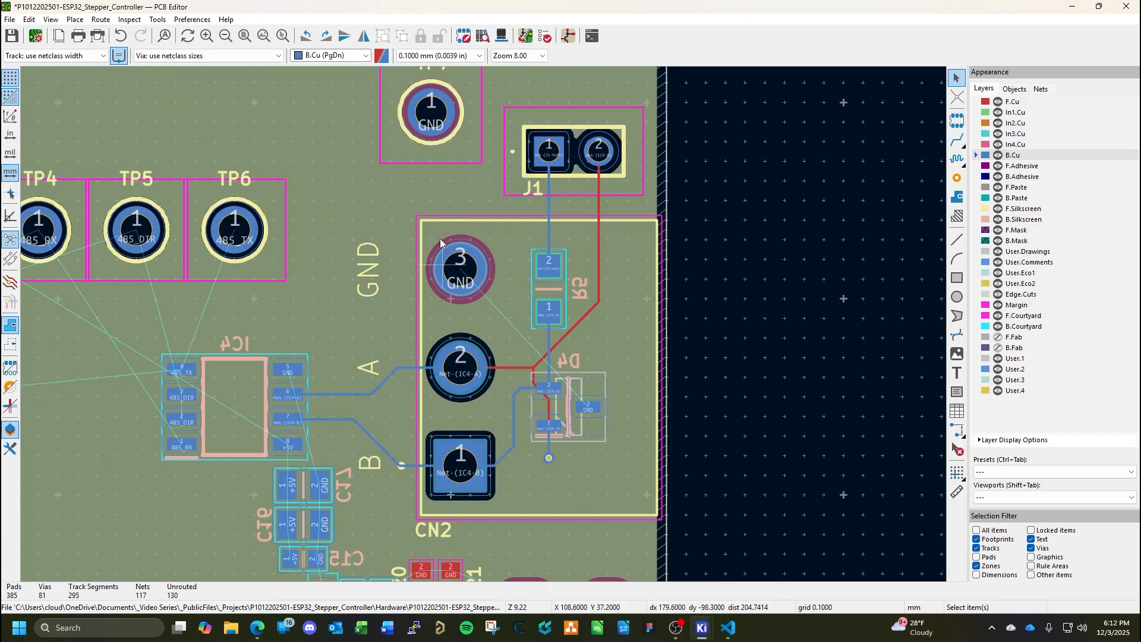
scroll(448, 174, down, 3)
scroll(514, 410, up, 2)
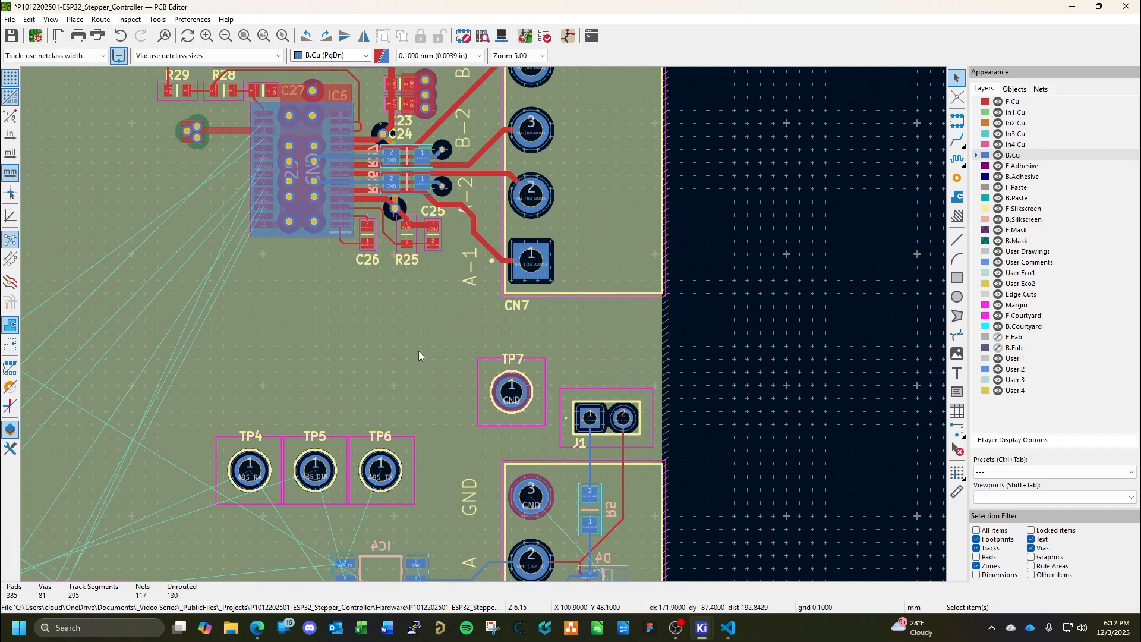
click(314, 223)
key(ctrl+c)
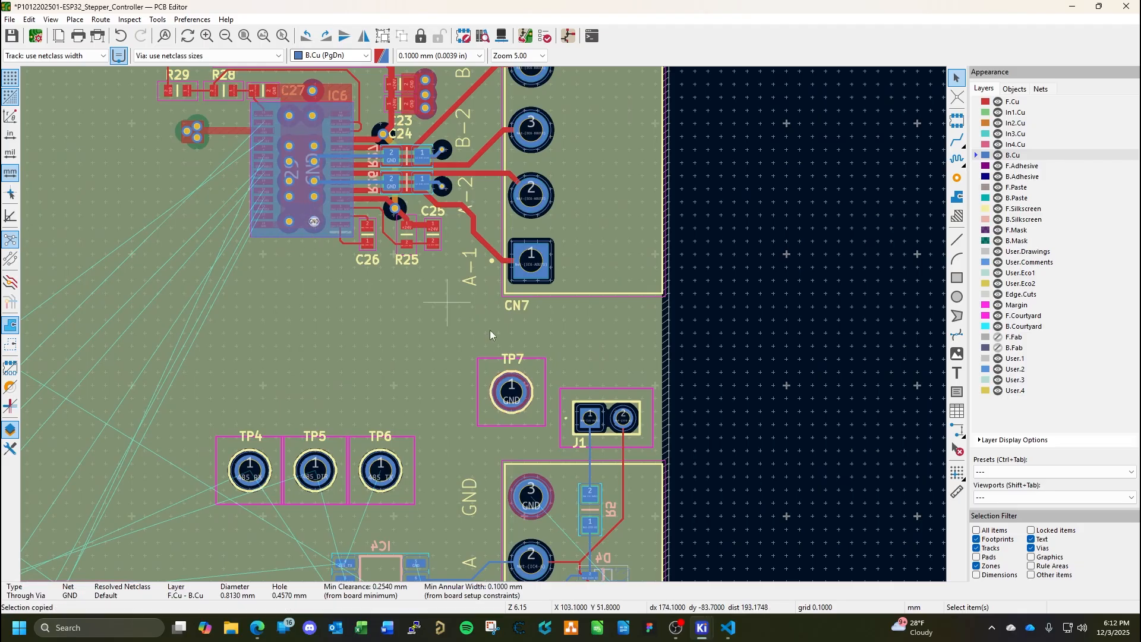
Paste two copies of the GND via inside the zone at D4, one below and one above pad 3.
middle_drag(598, 386, 532, 213)
middle_drag(337, 409, 668, 407)
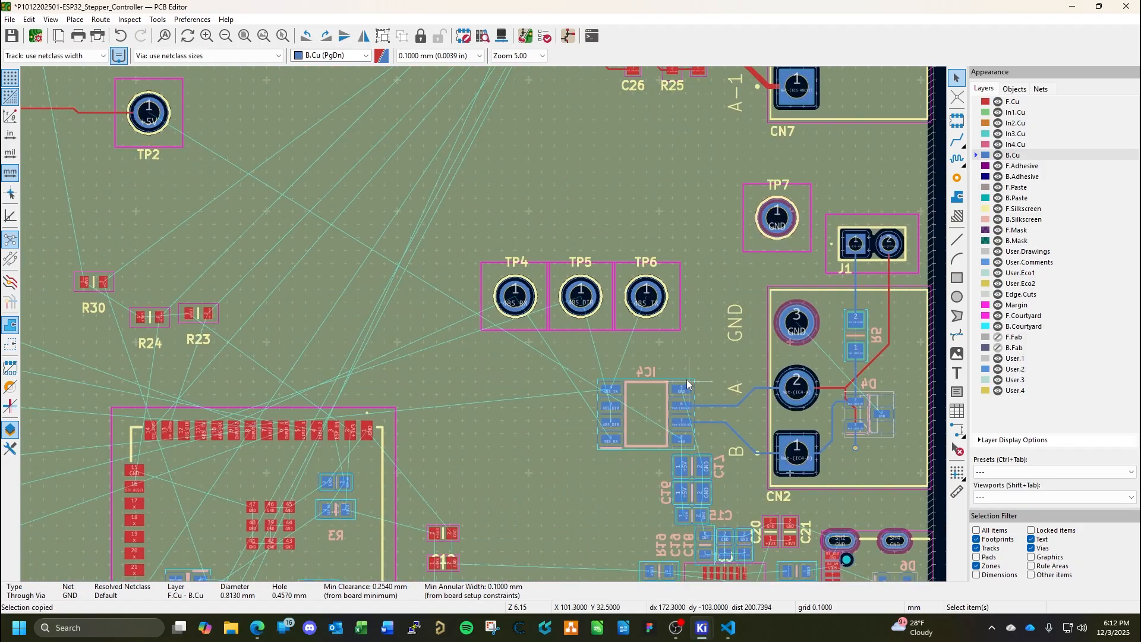
middle_drag(730, 383, 444, 357)
scroll(587, 351, up, 6)
middle_drag(575, 393, 498, 227)
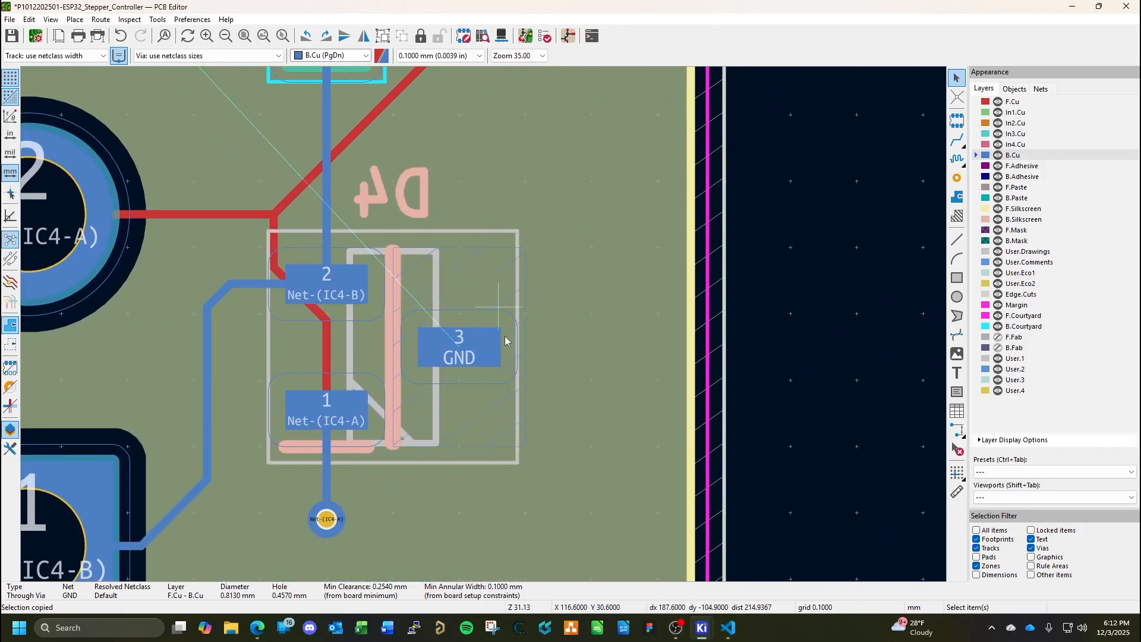
key(ctrl+v)
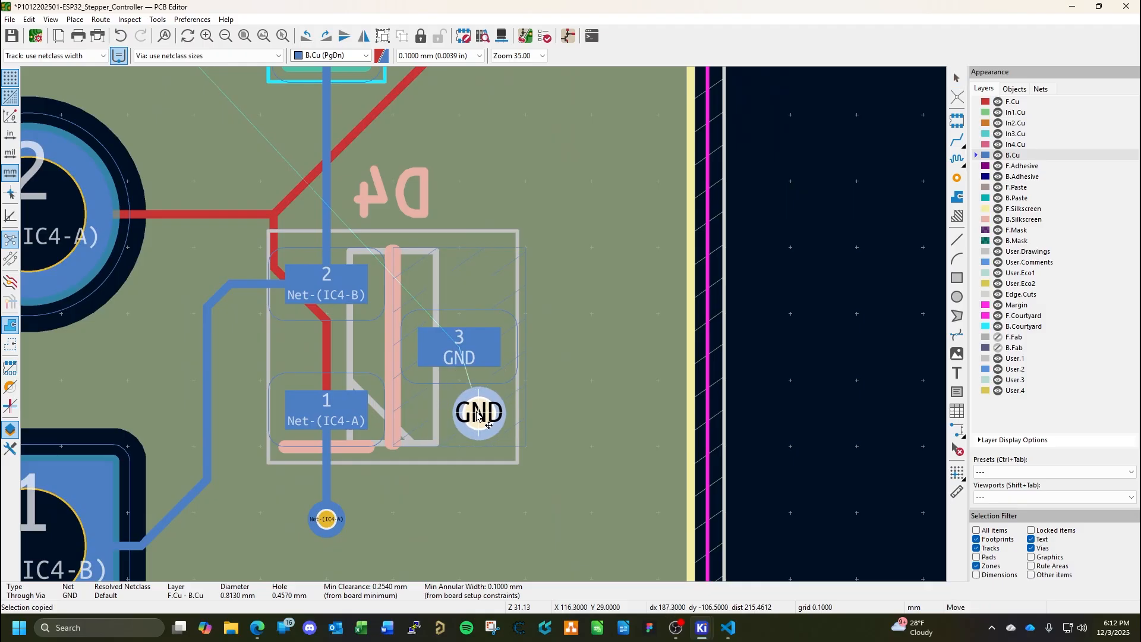
click(479, 413)
key(ctrl+v)
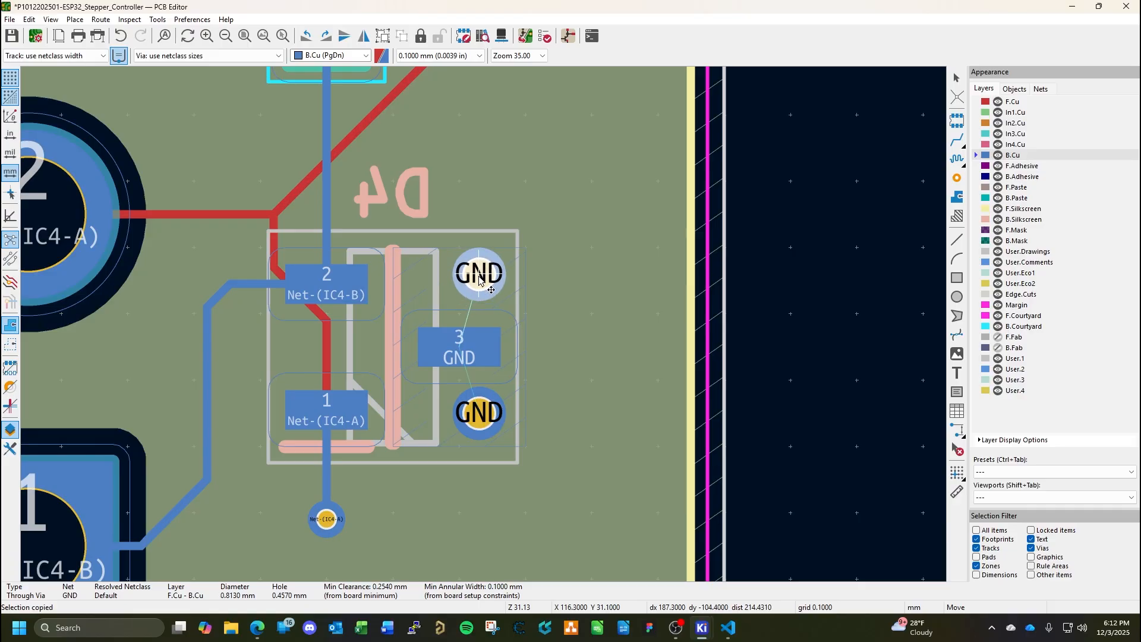
click(480, 274)
Widen D4's GND zone toward the board edge to about 3.3 mm and paste a third GND via beside pad 3.
click(525, 330)
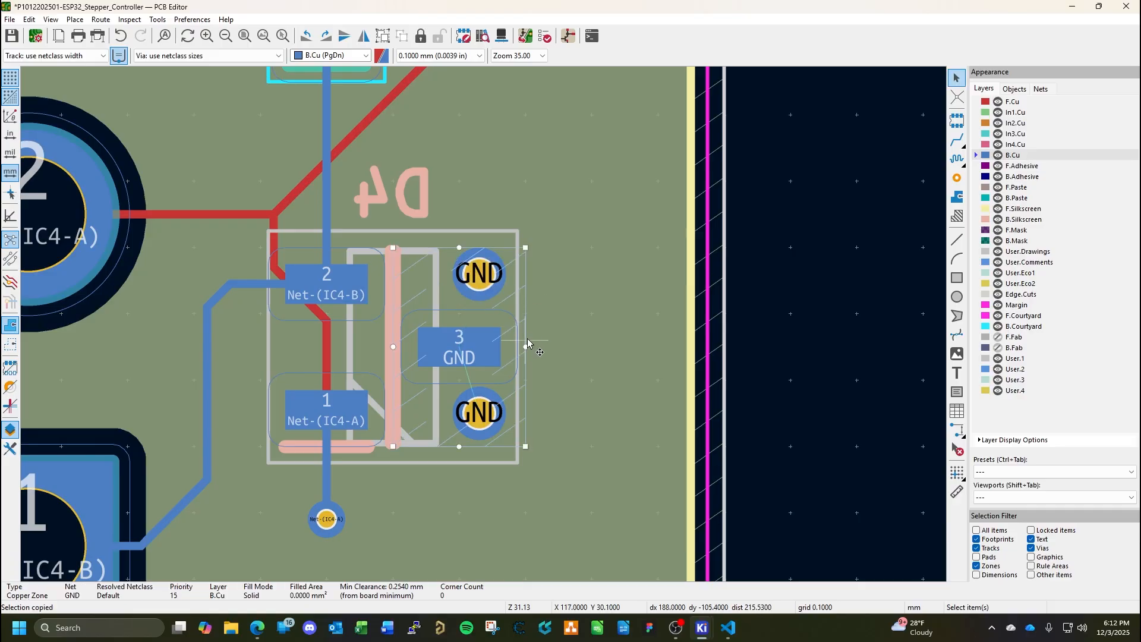
drag(527, 347, 616, 351)
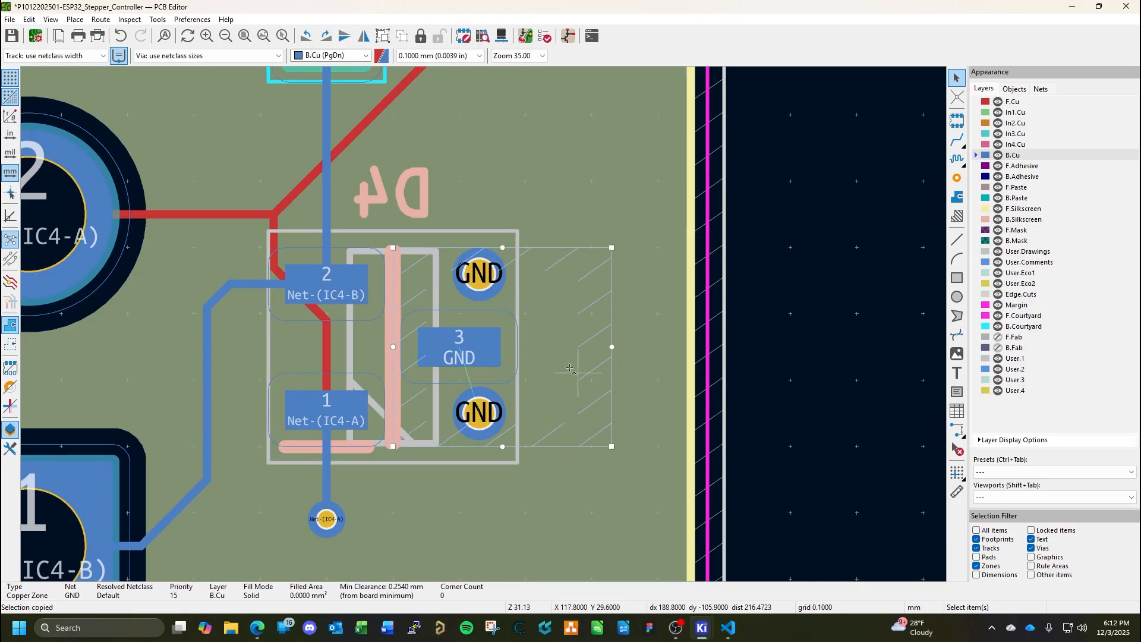
key(ctrl+v)
click(553, 347)
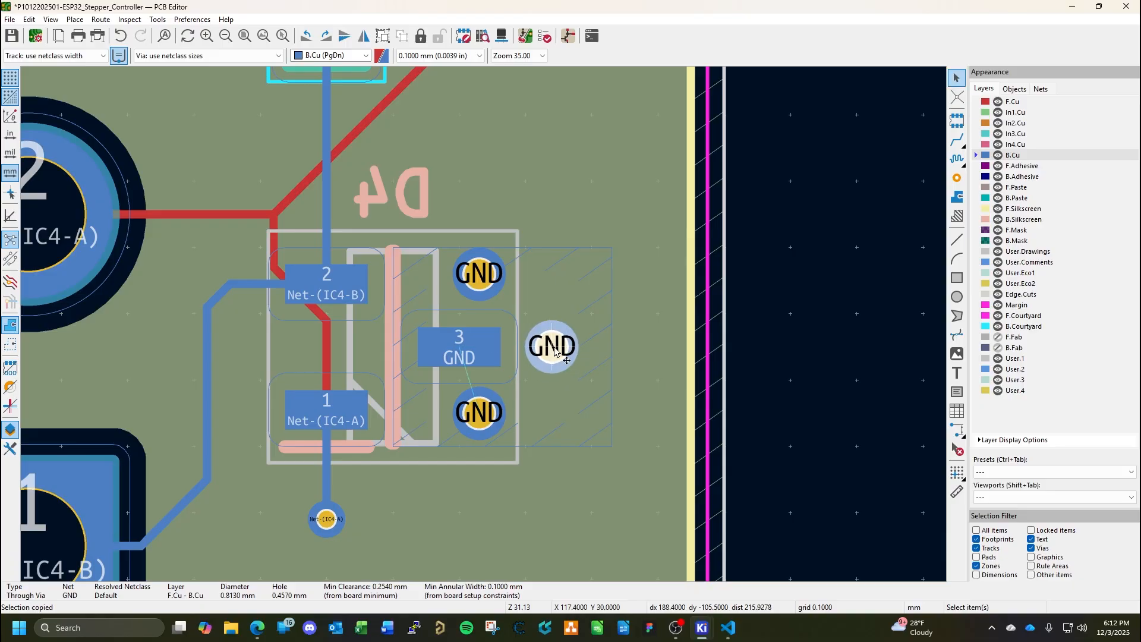
click(617, 359)
Move the lower GND via at D4 about 0.1 mm down and stretch the zone to about 3.2 mm high.
click(476, 420)
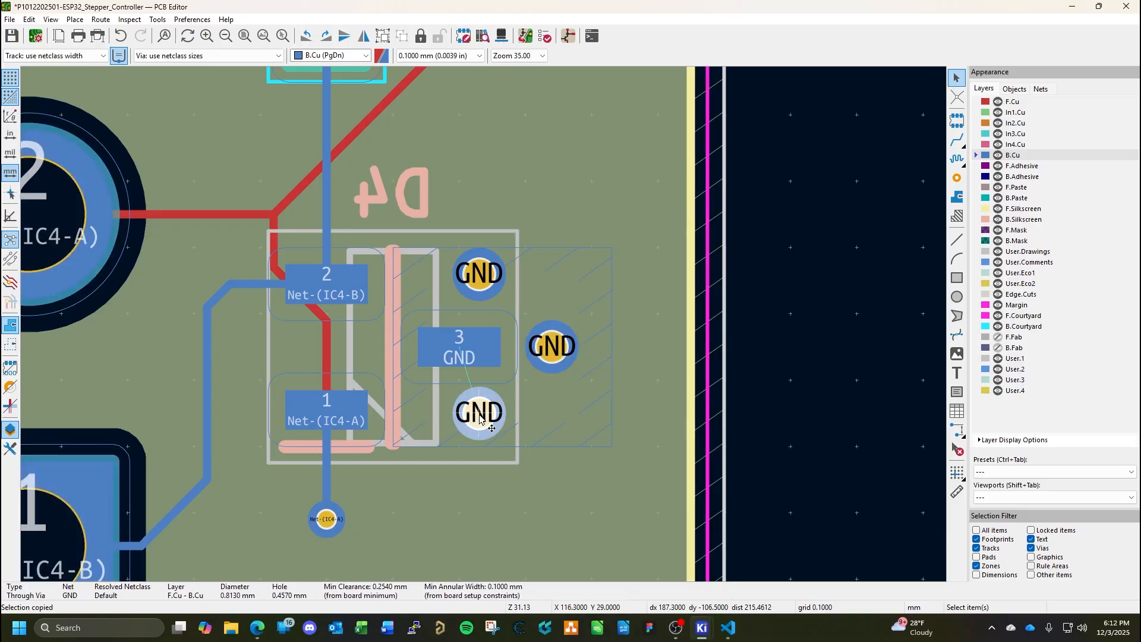
drag(480, 419, 504, 460)
click(504, 448)
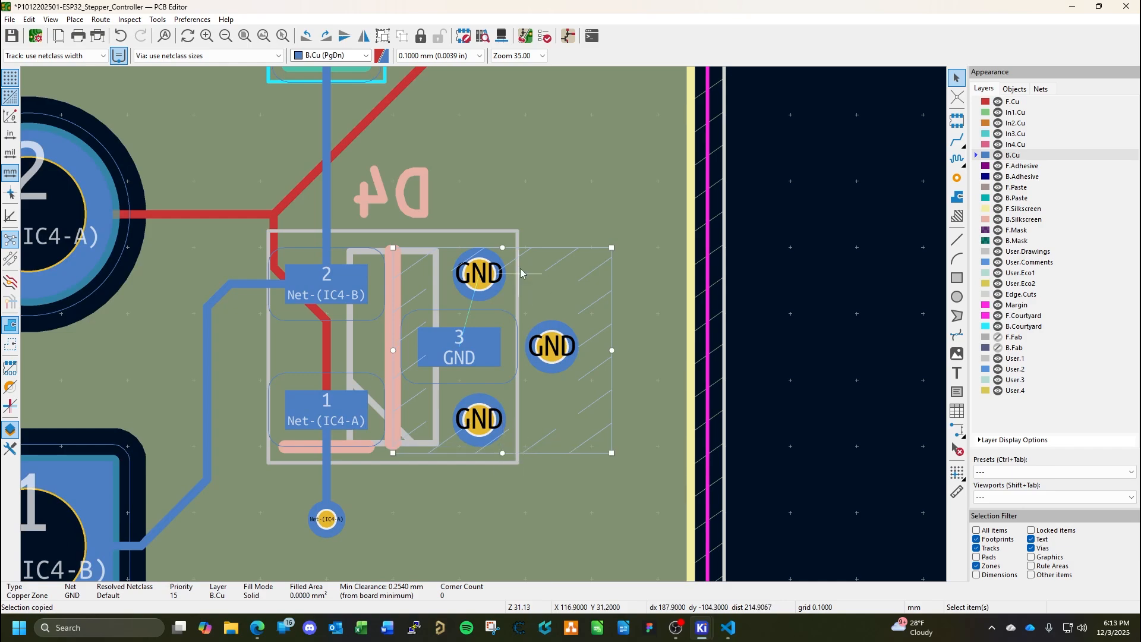
double_click(483, 272)
key(Escape)
Move the third GND via about 0.3 mm farther from D4 pad 3, then fill all zones and save the board.
key(ctrl+v)
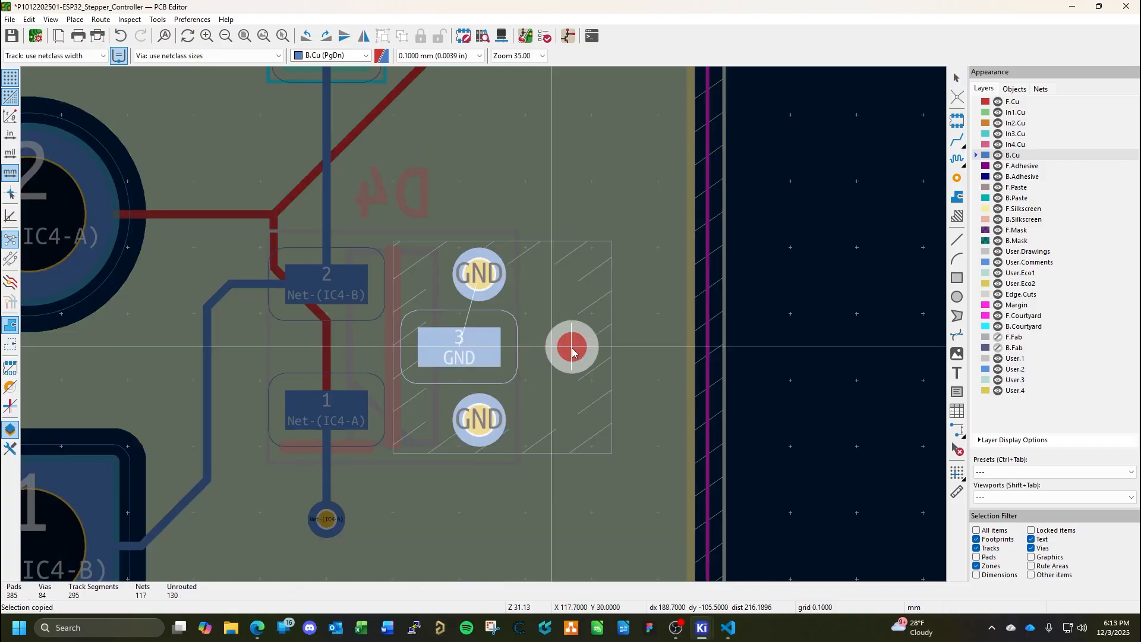
click(572, 351)
key(b)
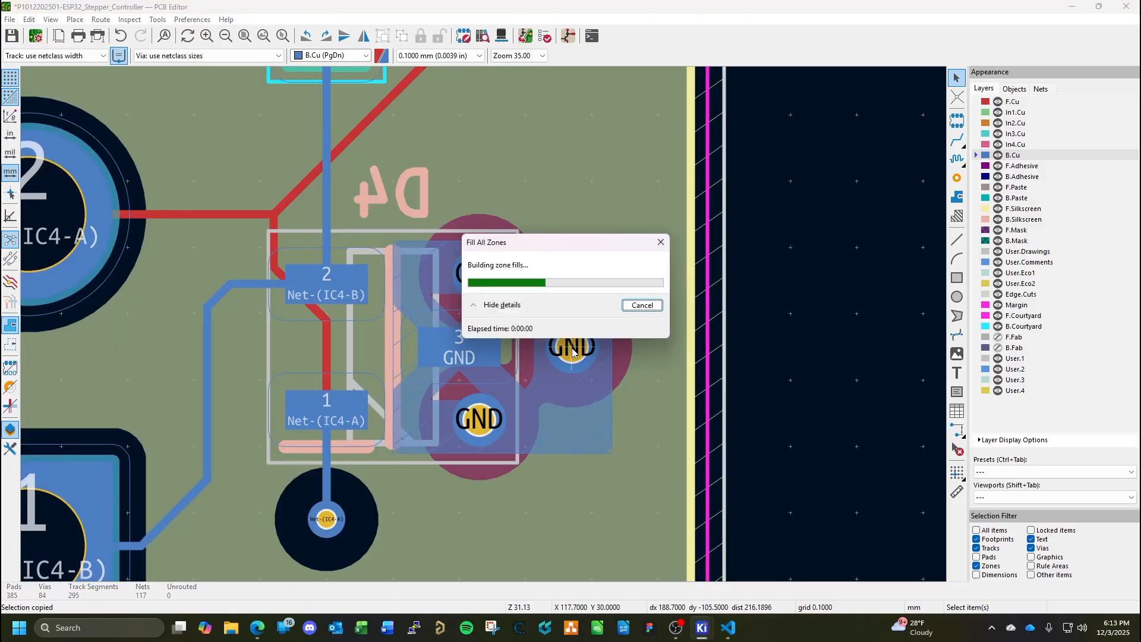
key(ctrl+s)
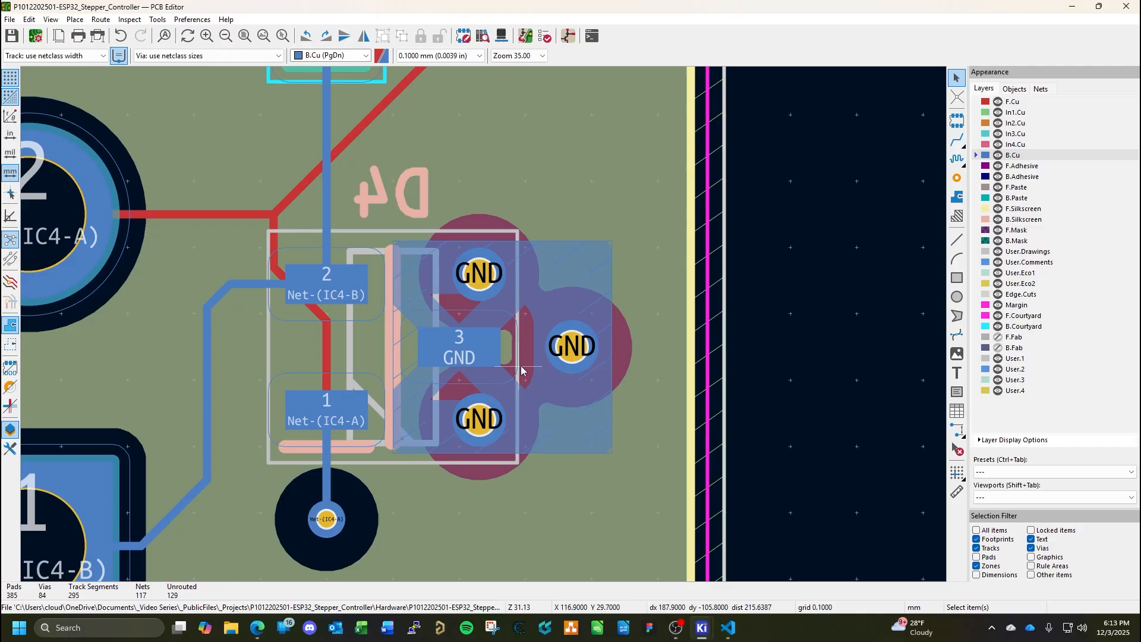
Examine the RS-485 routing from D4 and CN2 to IC4 and the unrouted connections around IC4 and C15 to C17.
scroll(485, 394, down, 5)
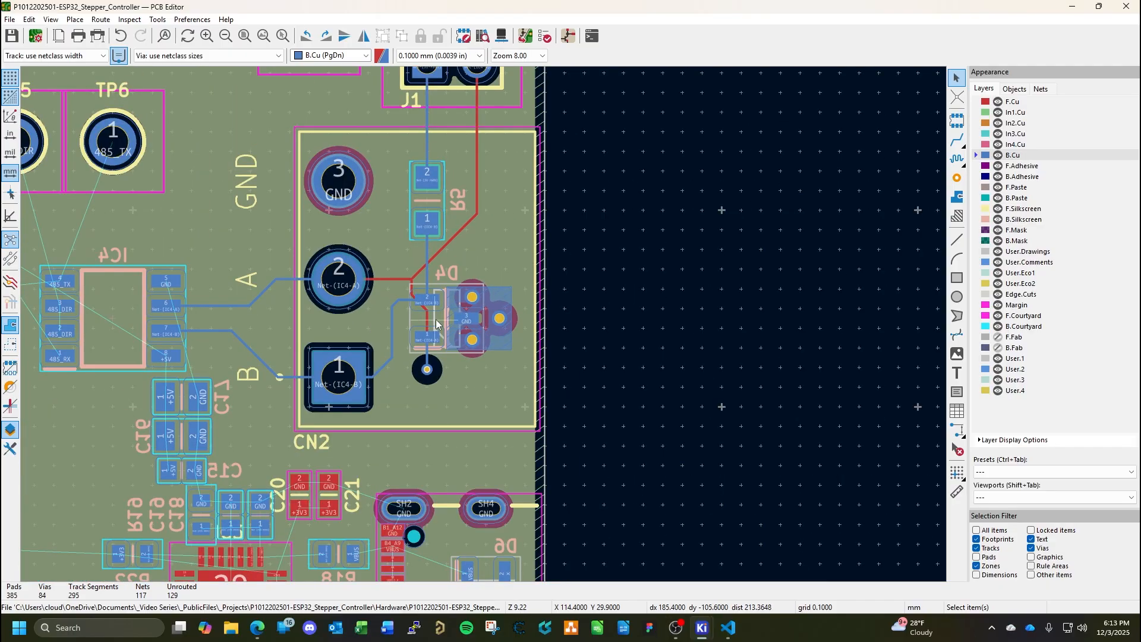
scroll(436, 324, down, 2)
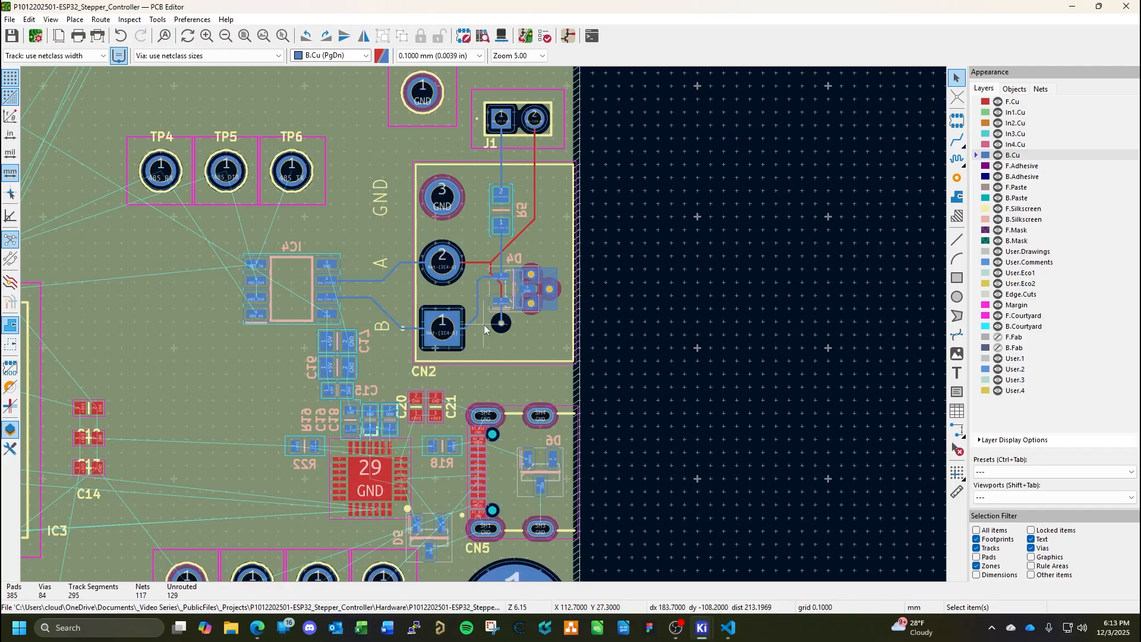
scroll(473, 316, up, 4)
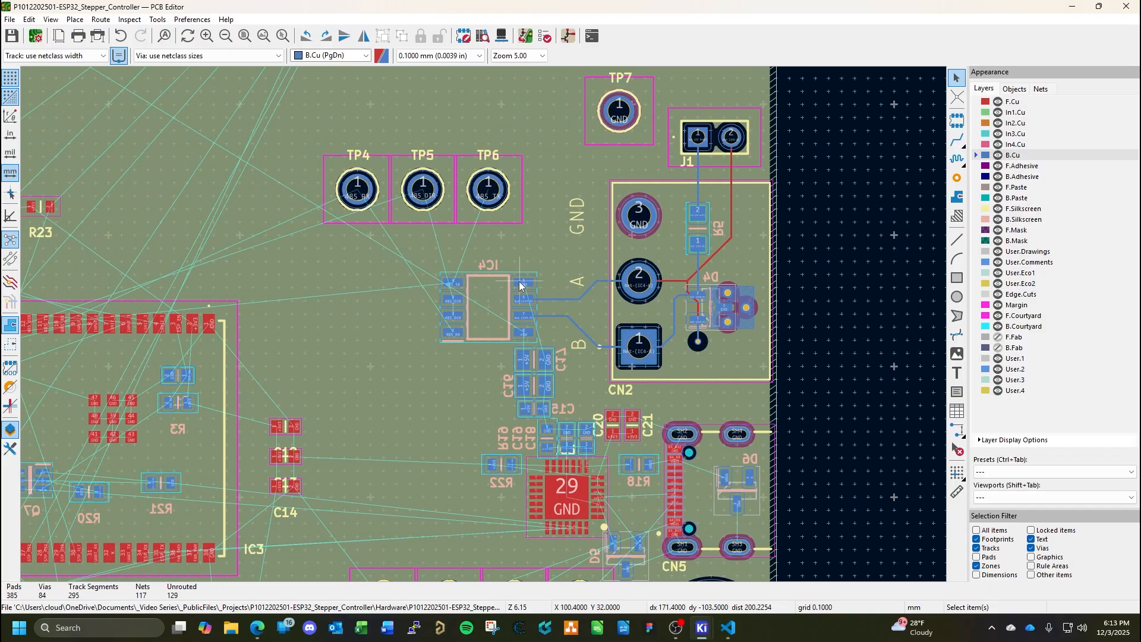
scroll(483, 326, up, 2)
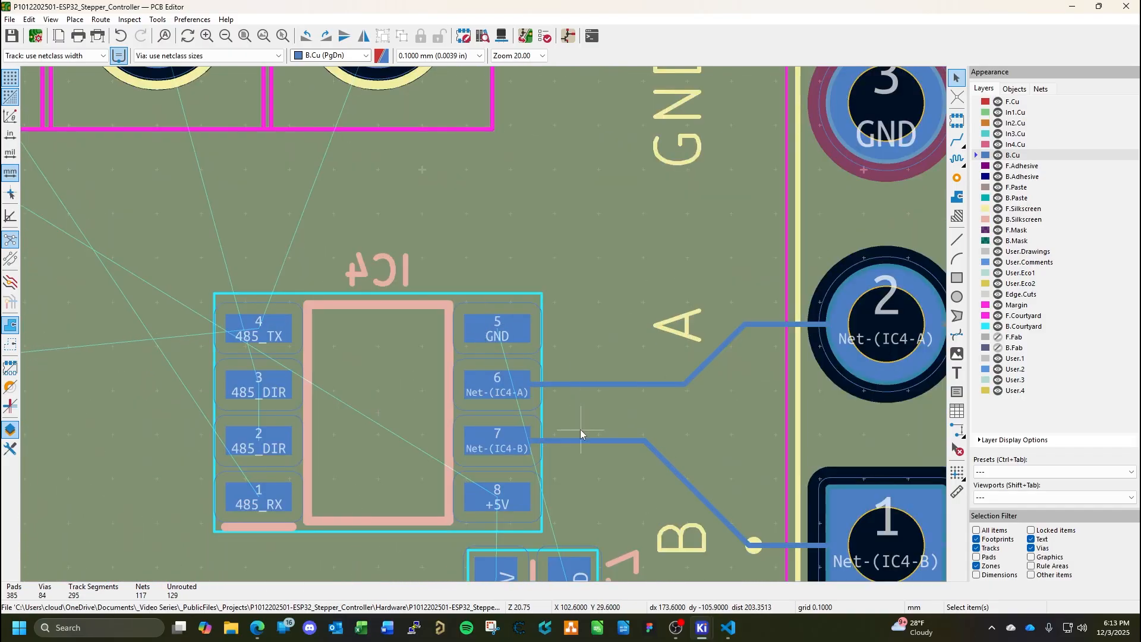
middle_drag(580, 429, 587, 257)
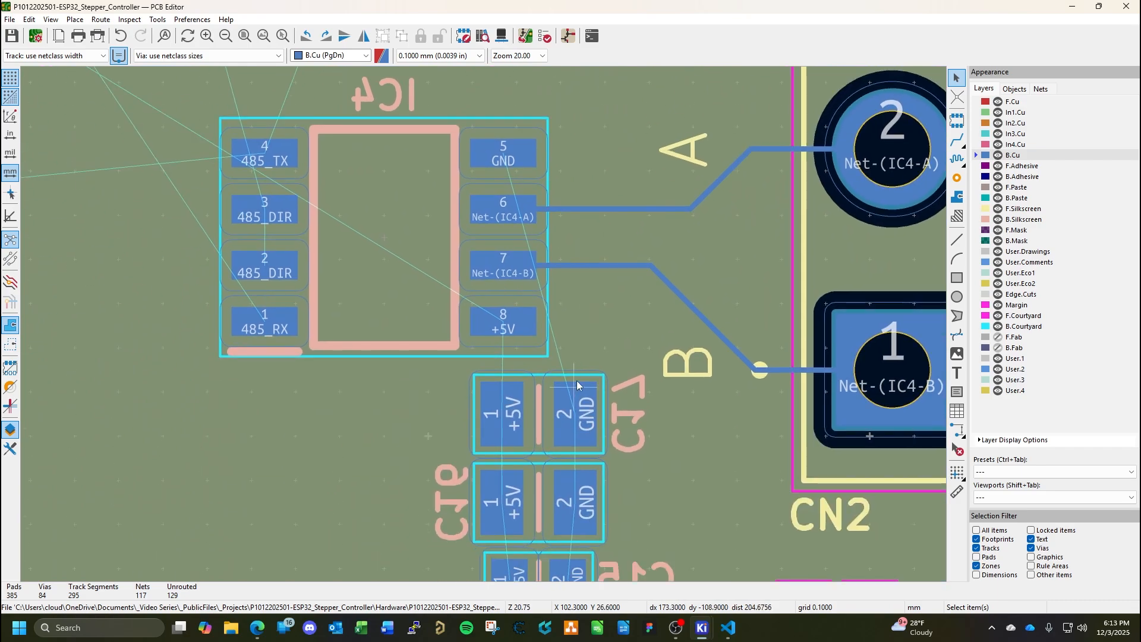
middle_drag(573, 388, 579, 296)
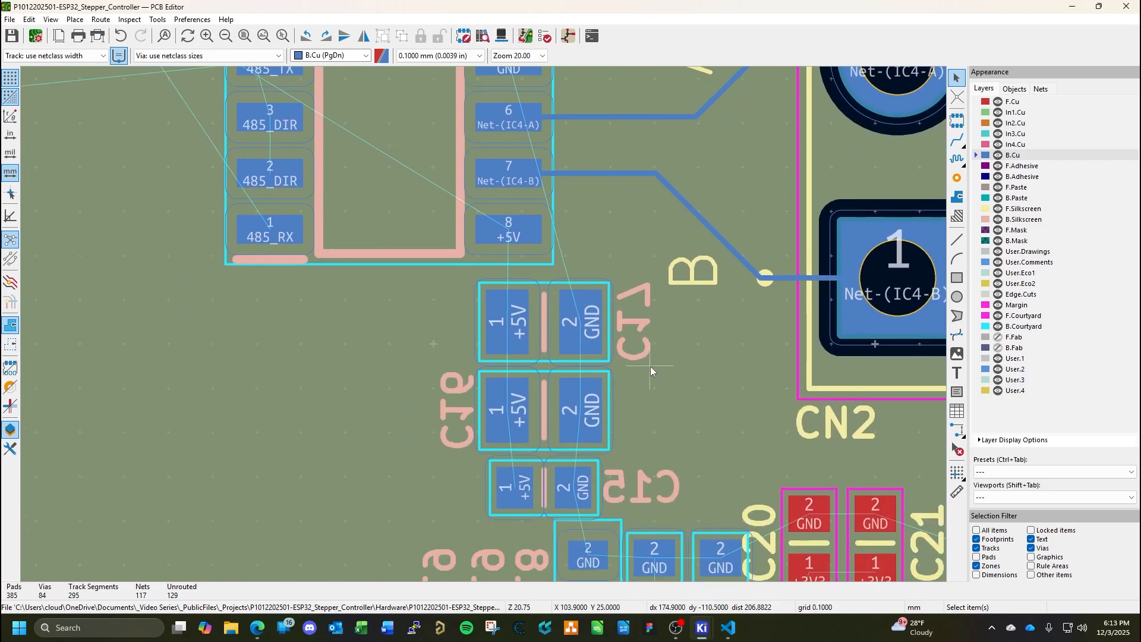
middle_drag(650, 366, 502, 324)
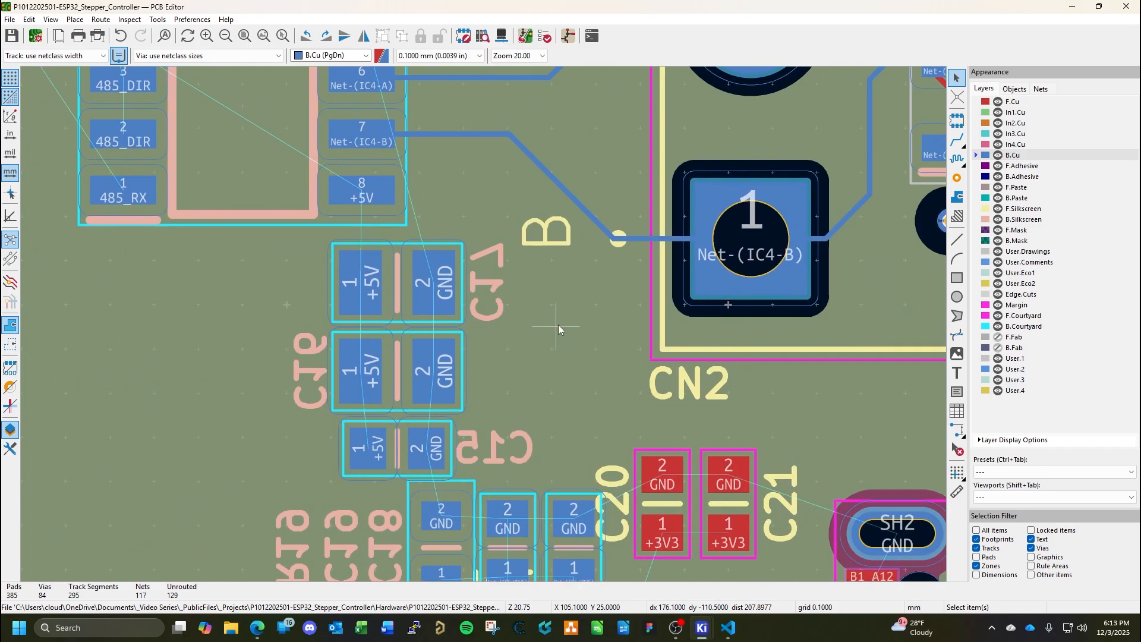
middle_drag(557, 360, 561, 393)
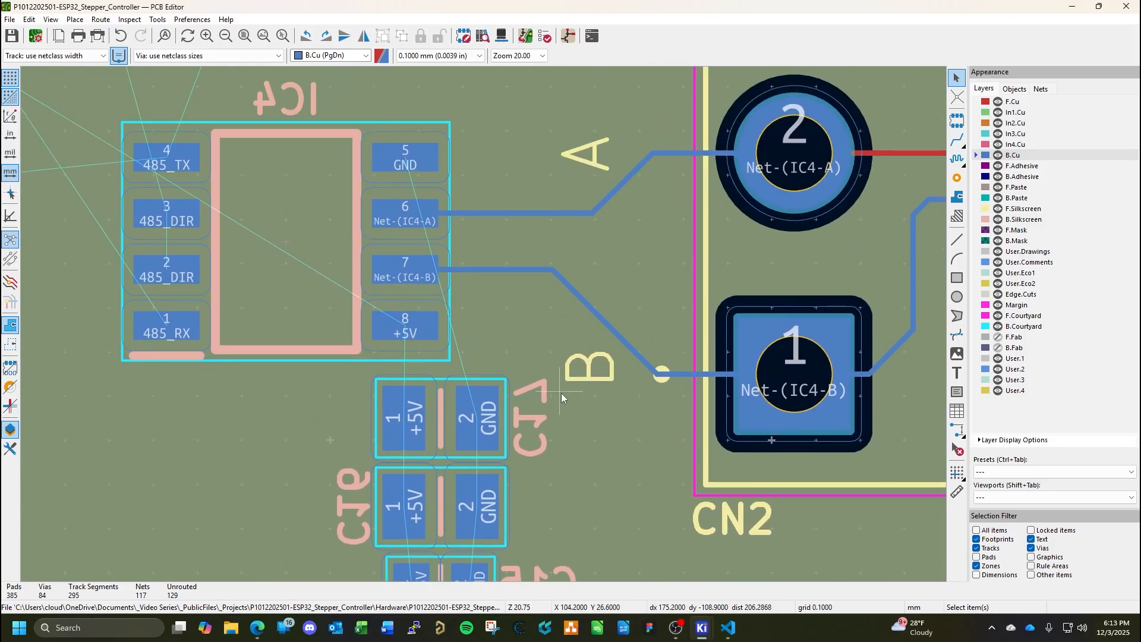
scroll(547, 271, up, 1)
middle_drag(547, 271, 507, 406)
scroll(448, 188, down, 1)
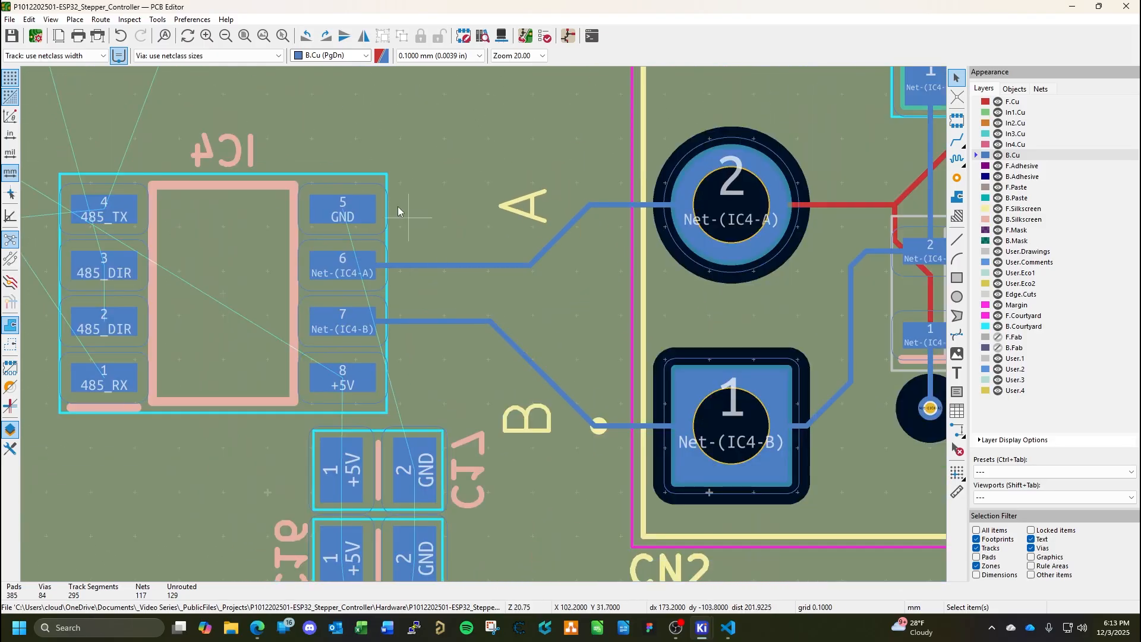
scroll(382, 195, down, 1)
middle_drag(382, 195, 483, 324)
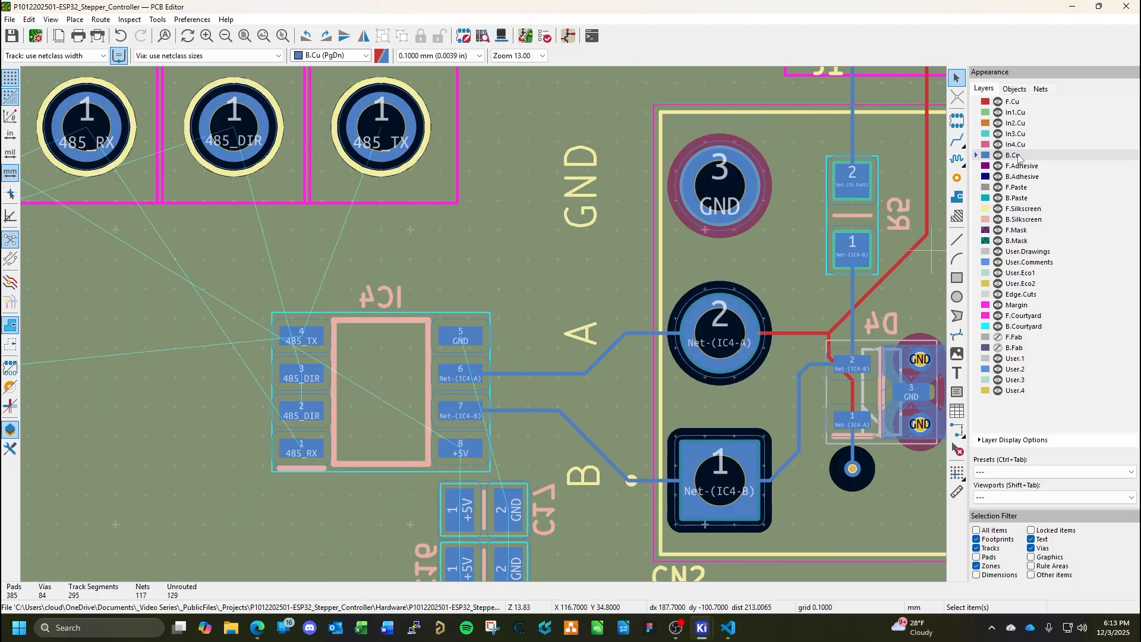
Draw a rectangular solid-fill GND copper zone on B.Cu over IC4 pad 5 and the area above it, about 3.3 mm by 3.6 mm.
click(956, 197)
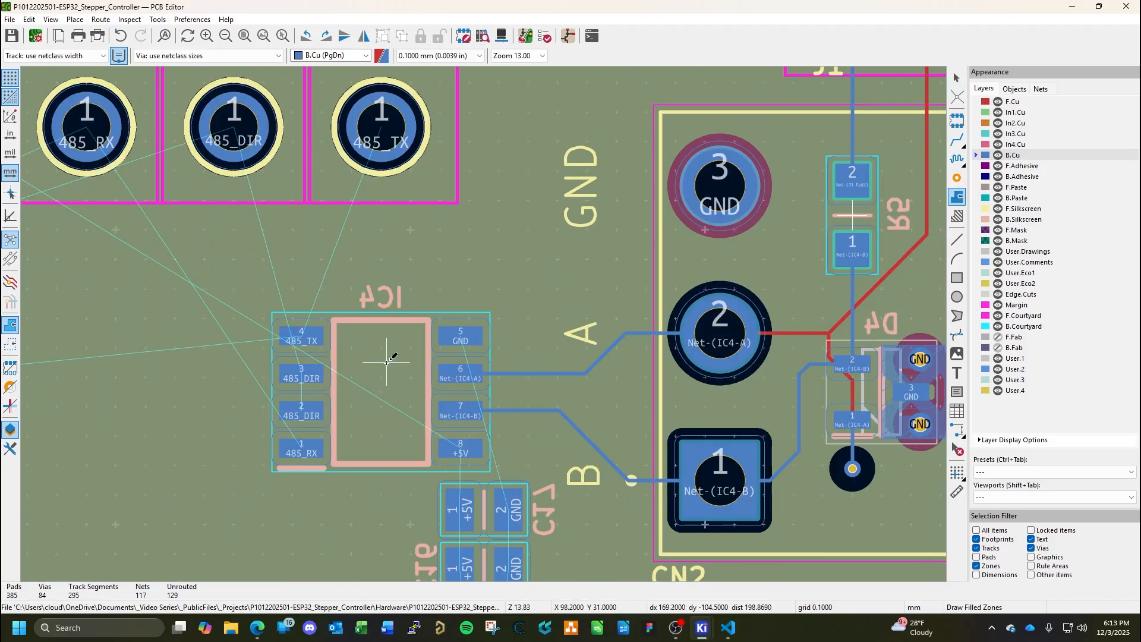
click(431, 352)
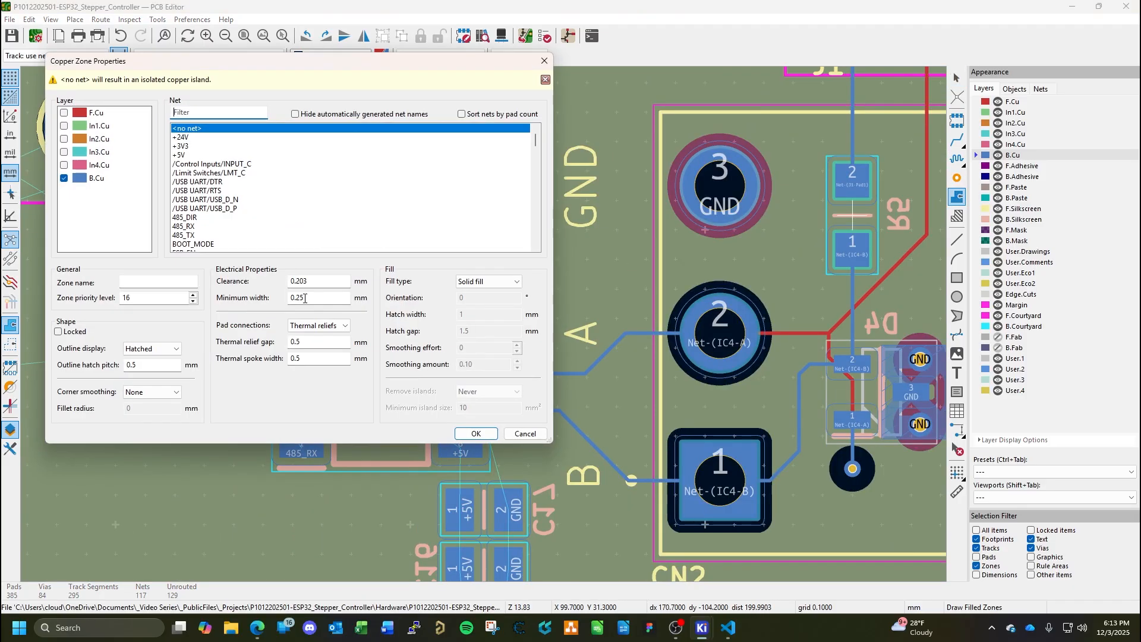
scroll(176, 205, down, 2)
click(176, 191)
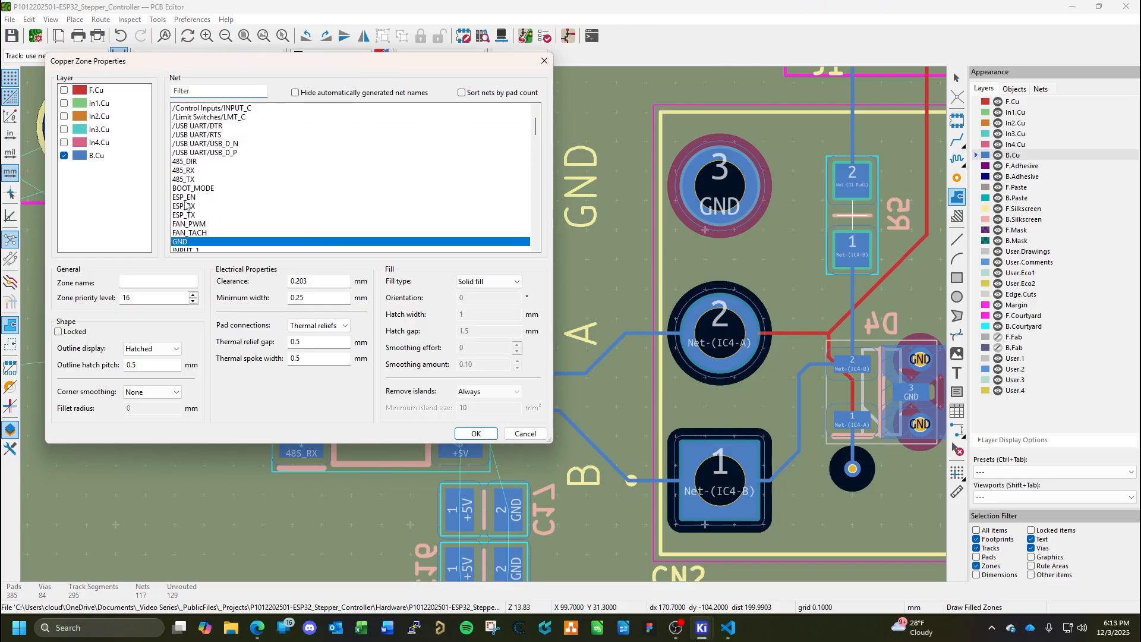
click(474, 433)
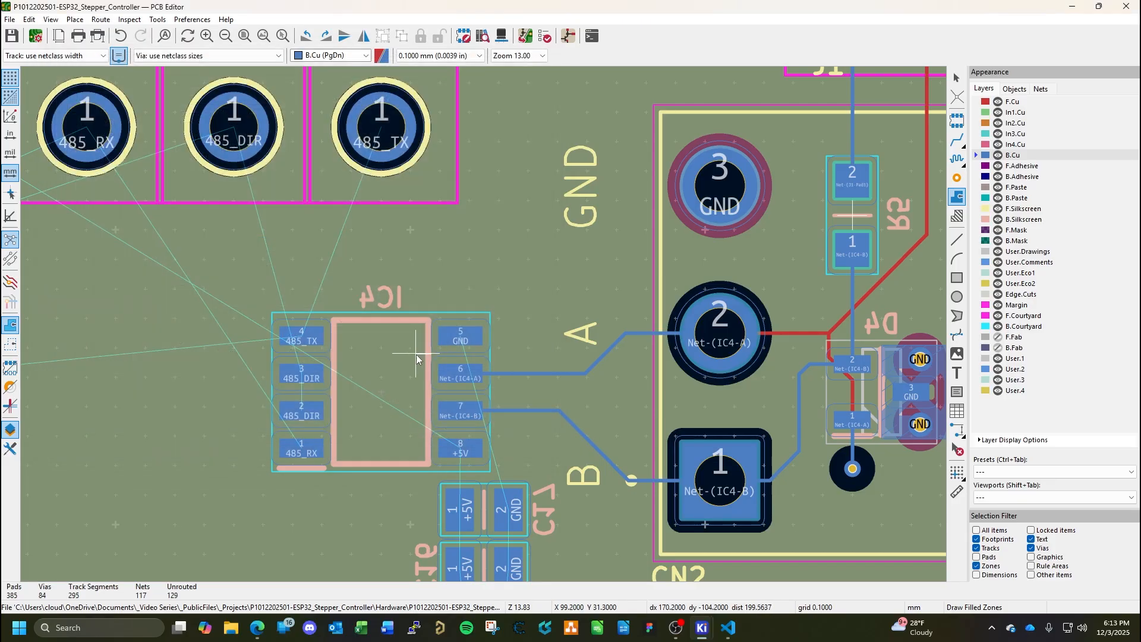
click(529, 353)
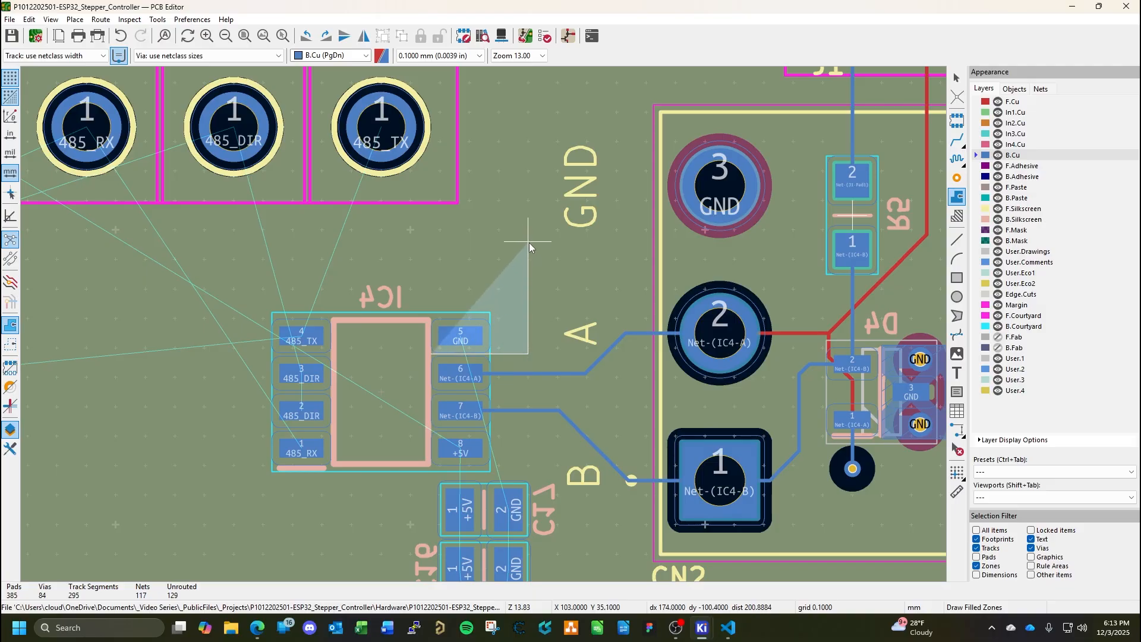
click(528, 248)
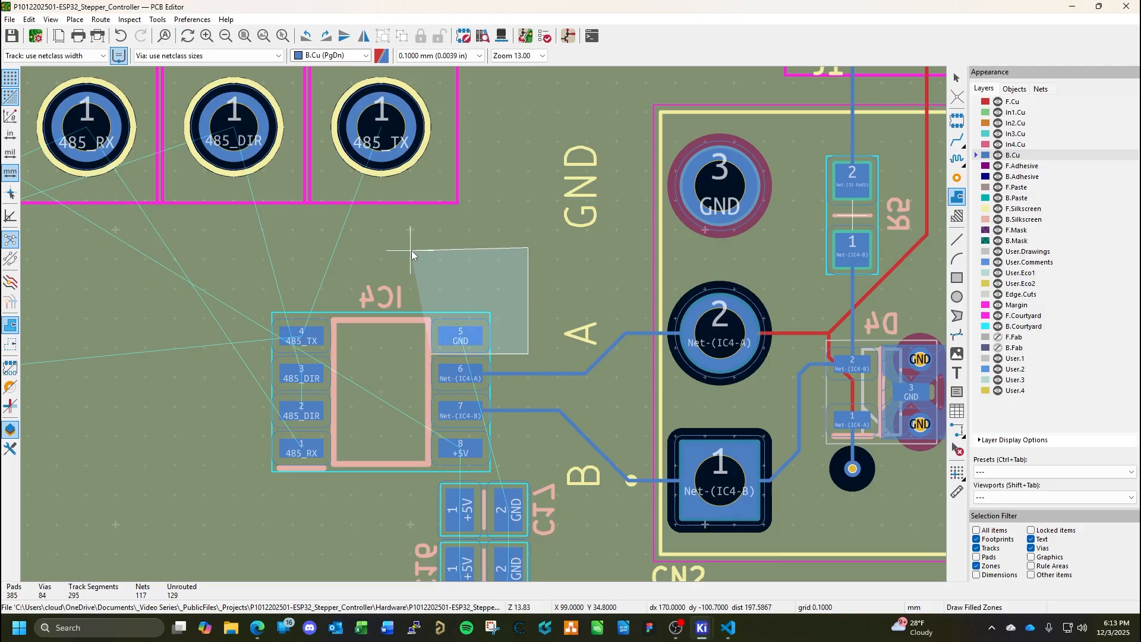
click(430, 249)
click(432, 354)
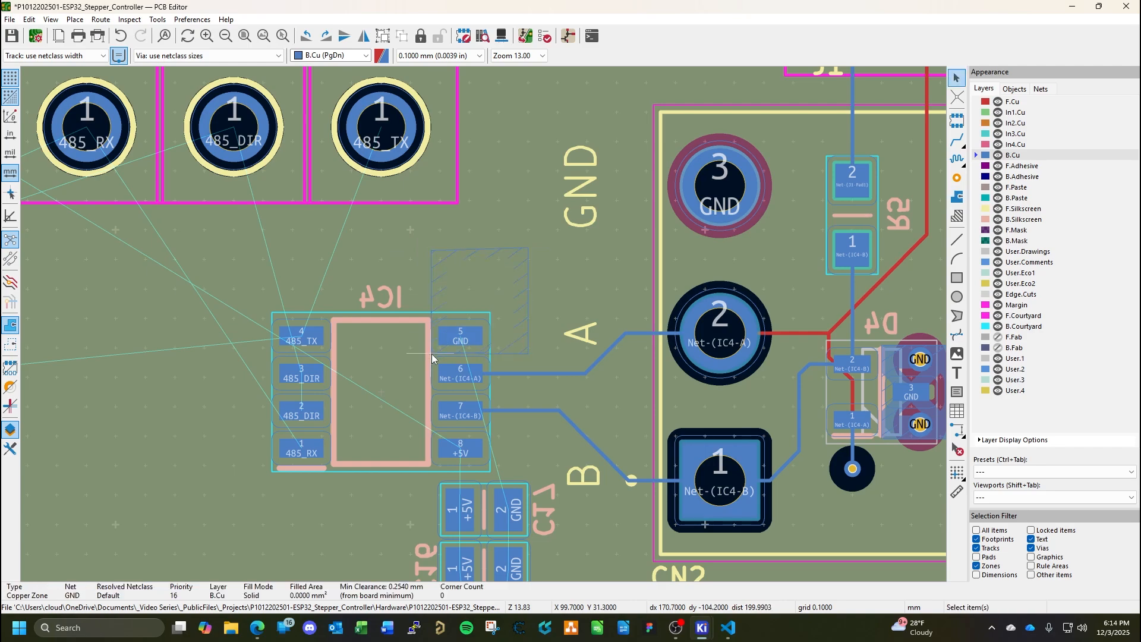
key(Escape)
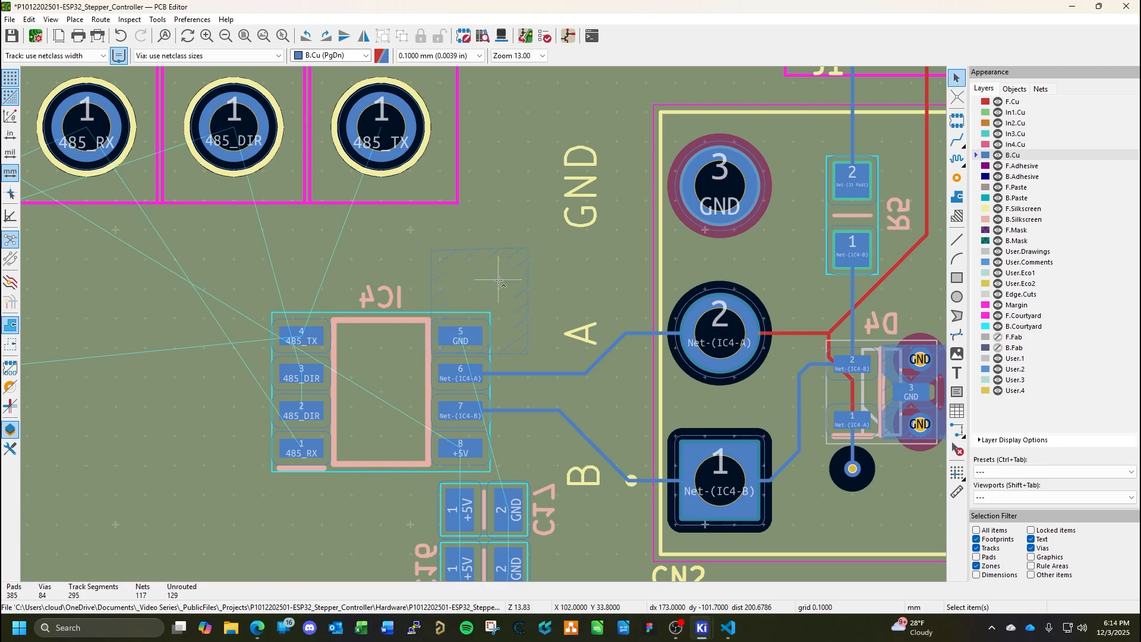
Paste three GND vias inside the new zone: one beside IC4 pad 5, one above that via and one above the pad.
key(ctrl+shift+v)
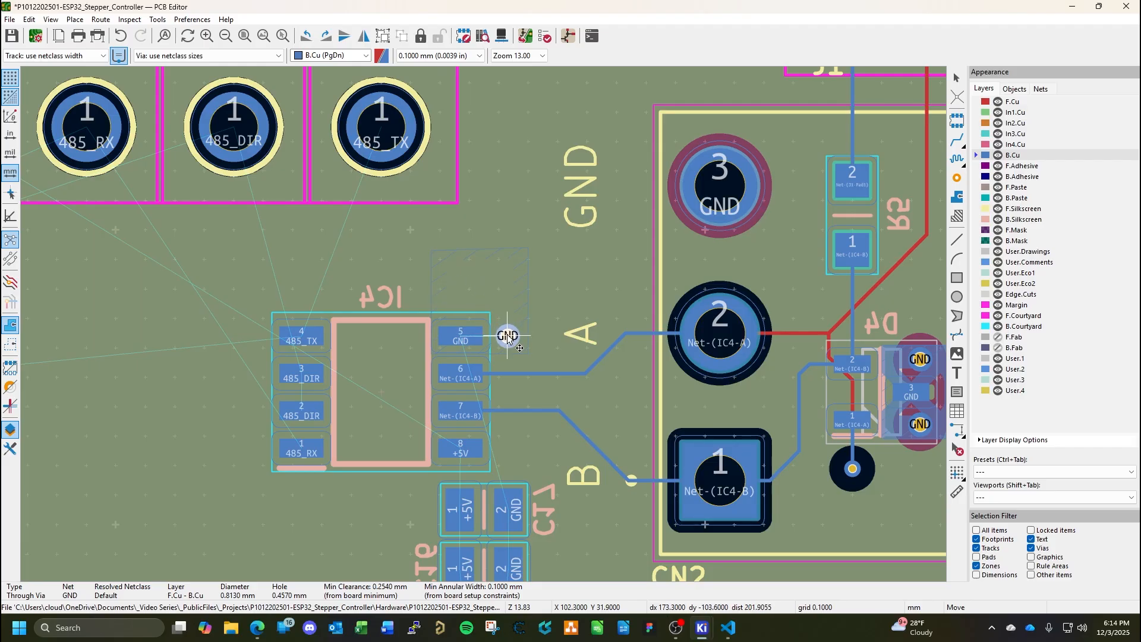
click(506, 336)
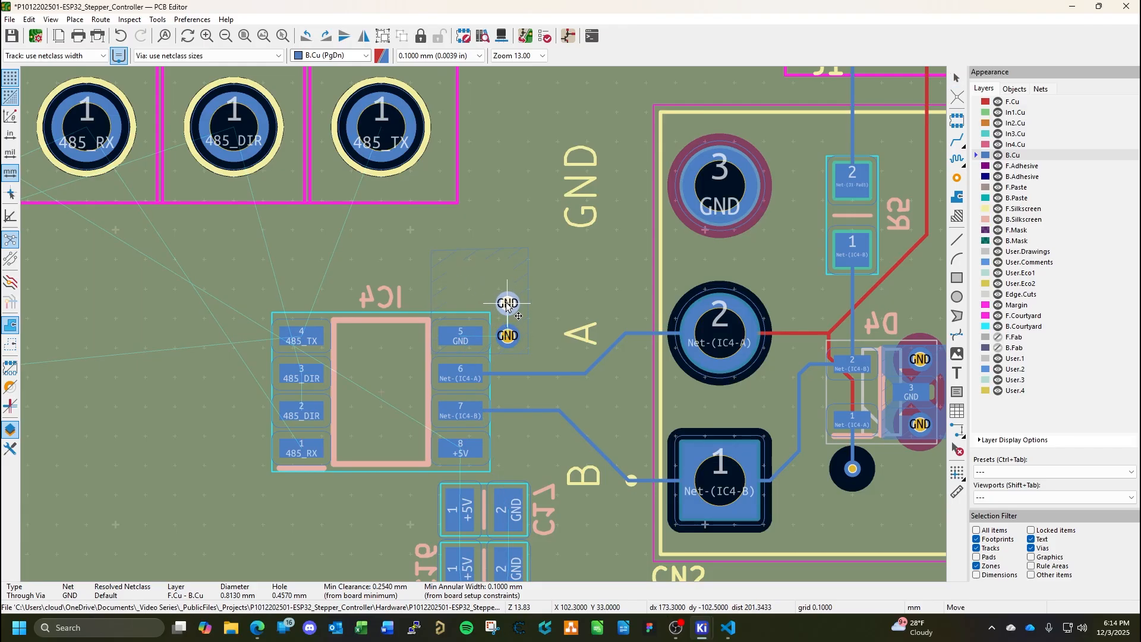
click(507, 303)
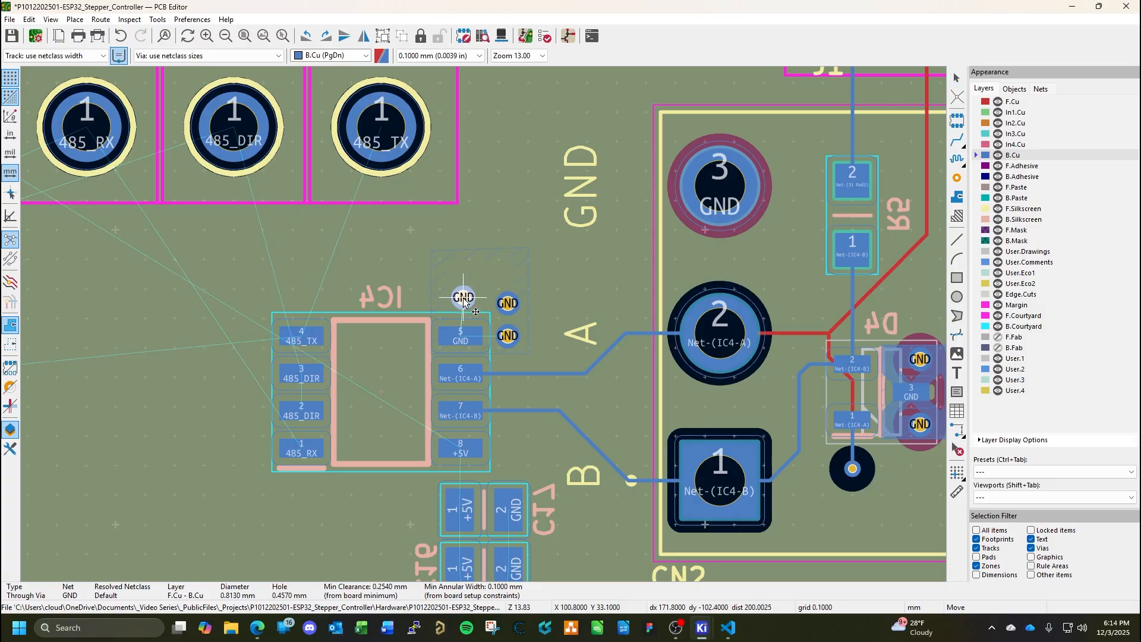
click(464, 298)
key(Escape)
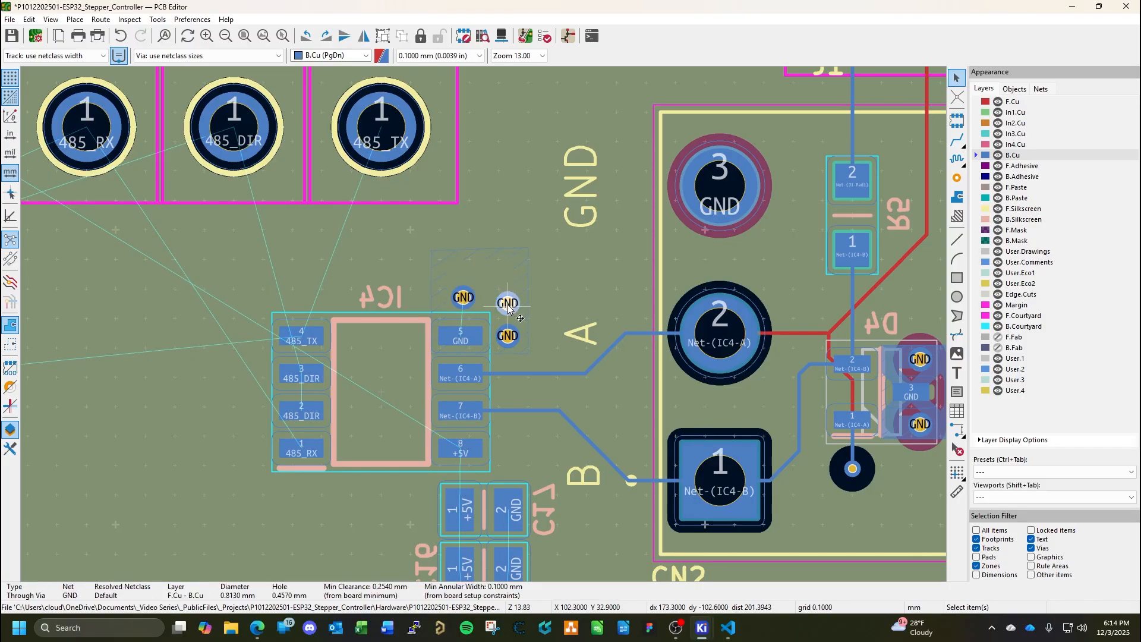
Align the two upper GND vias at IC4, shift the one above pad 5 about 0.4 mm left, and shorten the zone to about 2.5 mm high.
drag(508, 306, 508, 300)
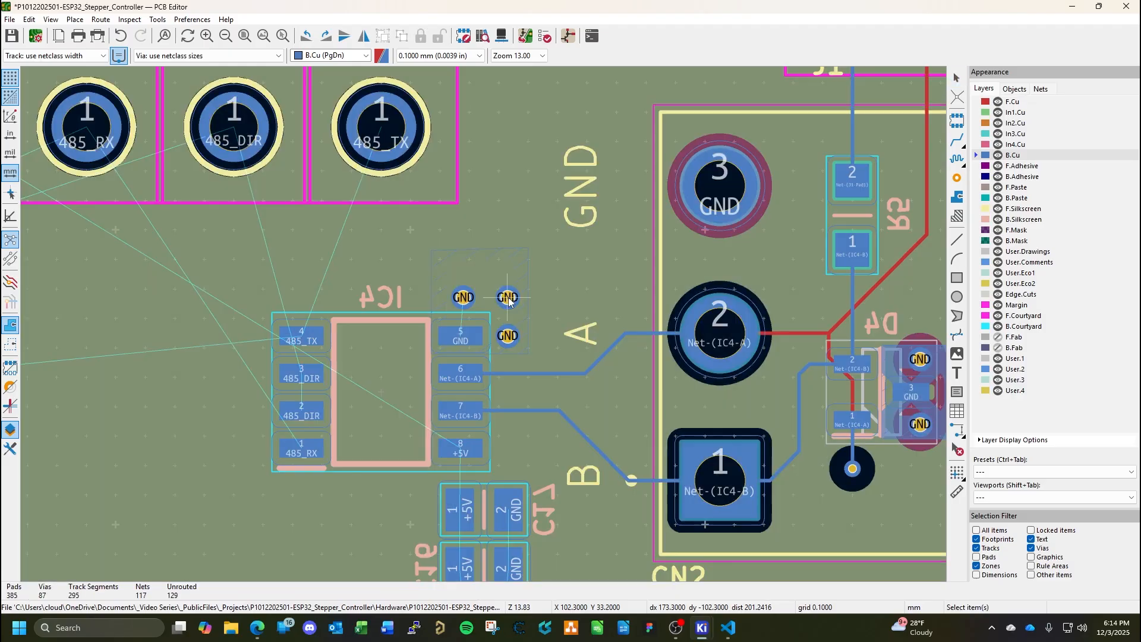
click(463, 298)
double_click(462, 297)
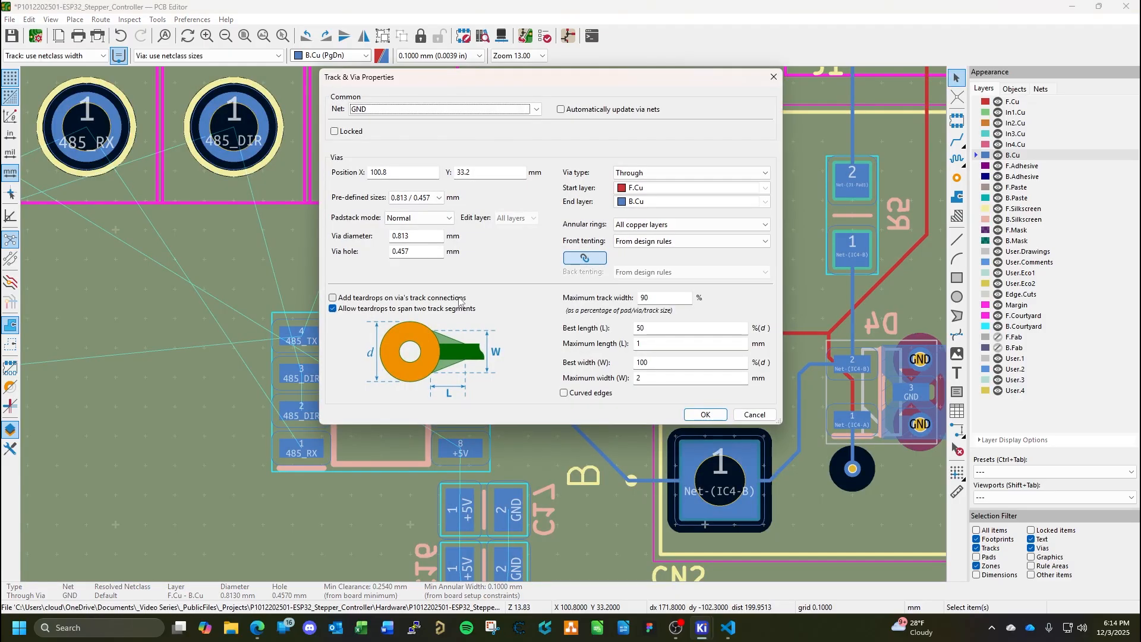
key(Escape)
drag(463, 297, 528, 281)
click(482, 257)
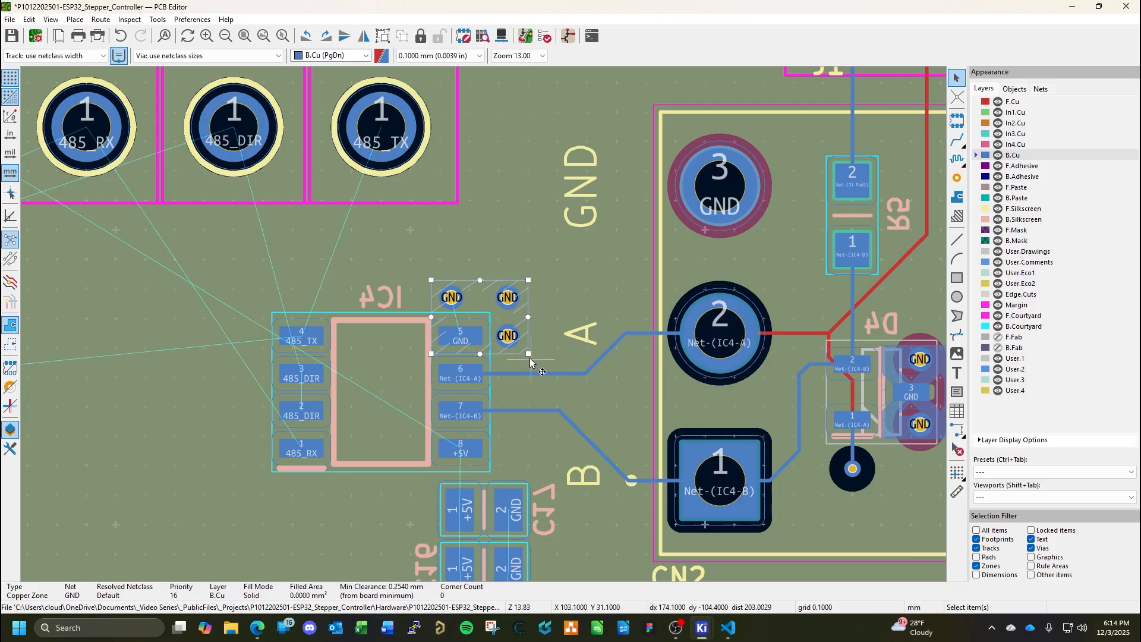
Fill all copper zones, including the new GND zone at IC4 pad 5.
key(b)
key(Escape)
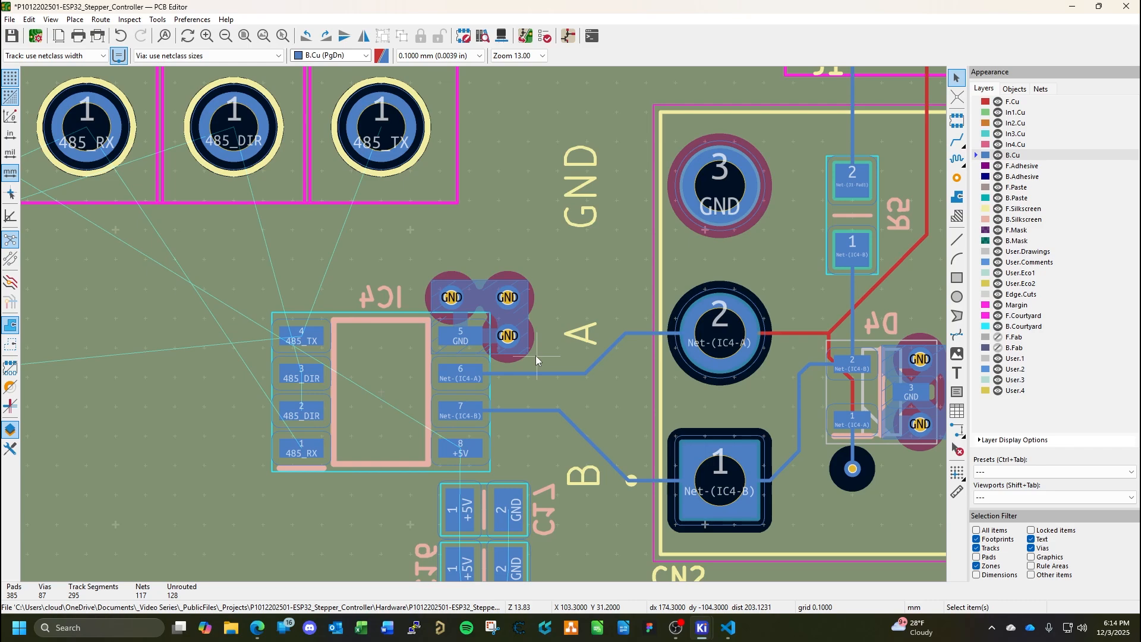
double_click(508, 315)
key(Escape)
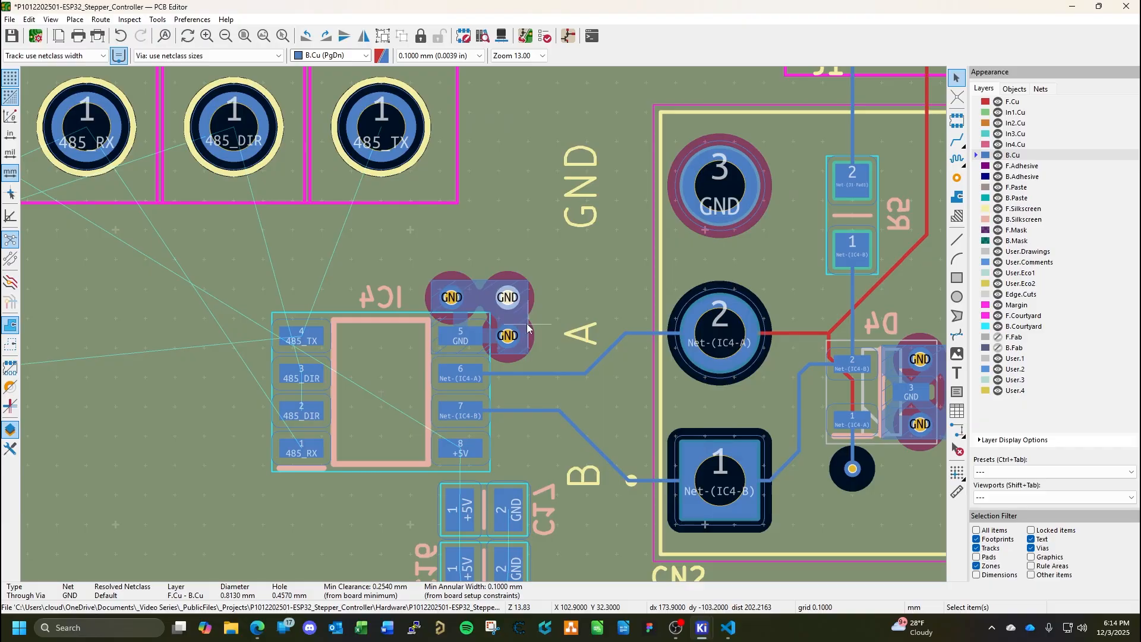
Set the pad connections of the GND copper zone at IC4 pad 5 to Solid.
double_click(527, 328)
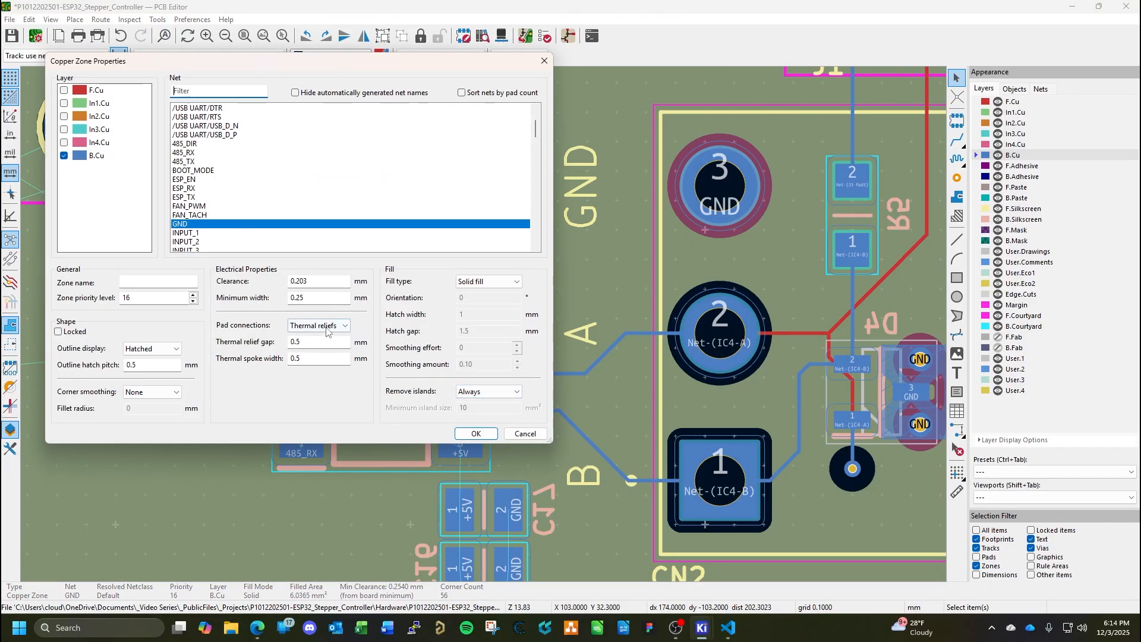
click(326, 330)
click(309, 338)
click(476, 433)
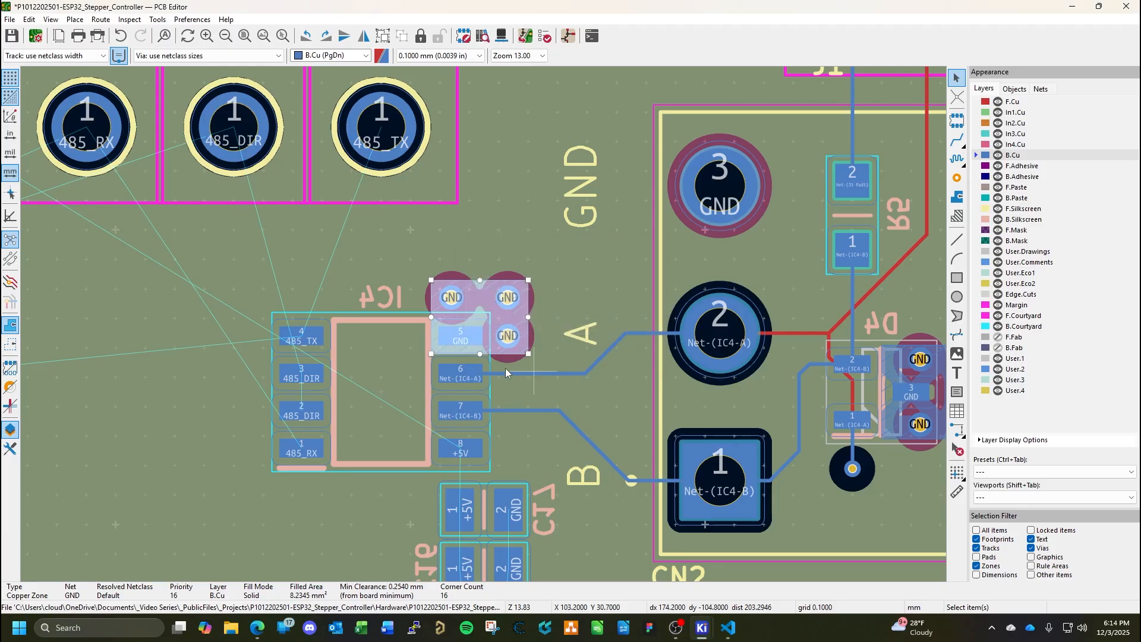
Set the pad connections of the GND copper zone at D4 to Solid, refill the zones and save the board.
middle_drag(505, 369, 402, 371)
double_click(874, 435)
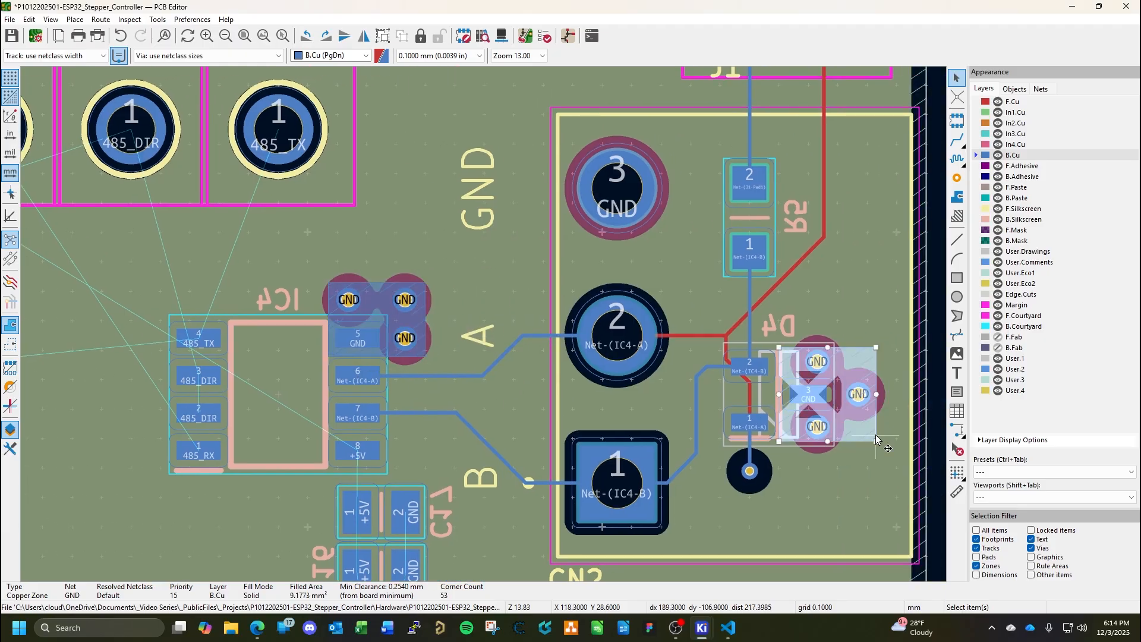
click(321, 326)
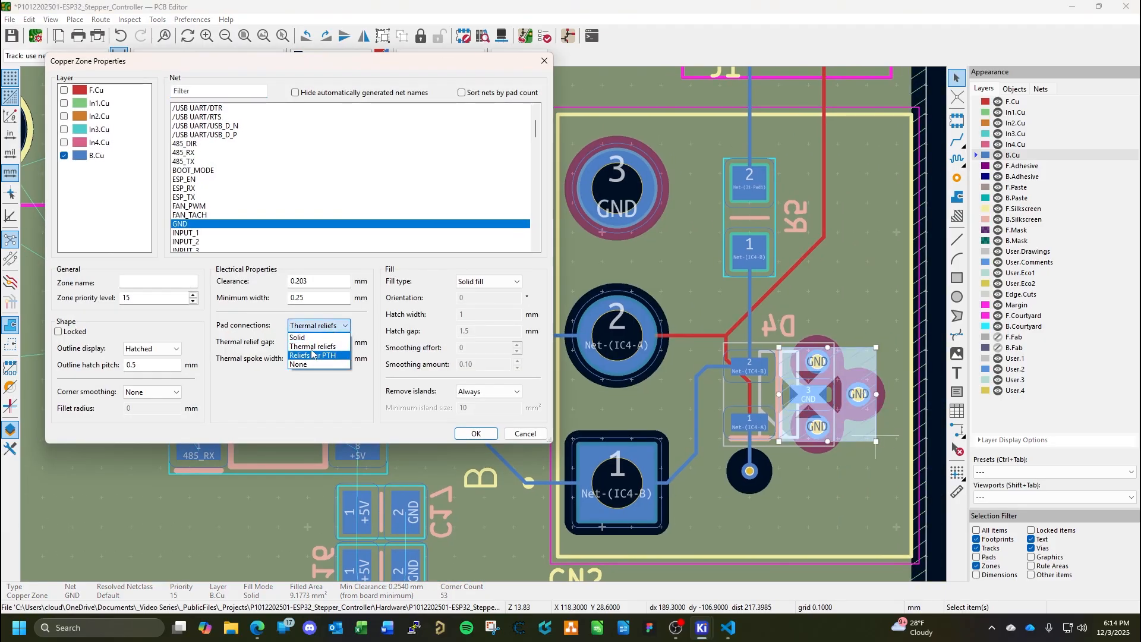
click(324, 338)
click(486, 436)
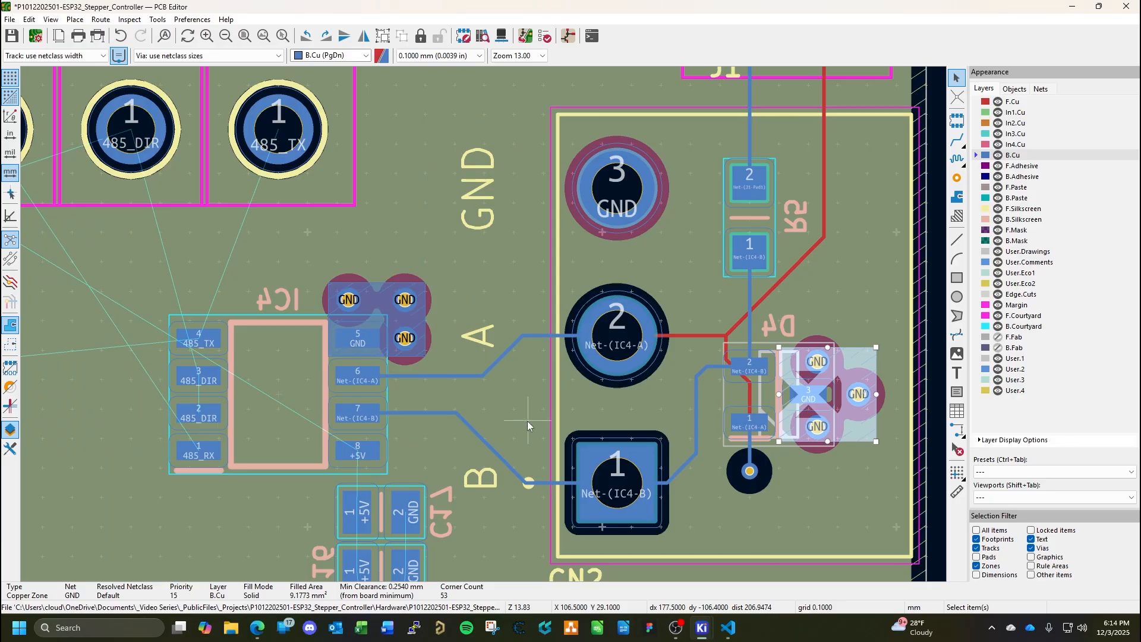
key(ctrl+s)
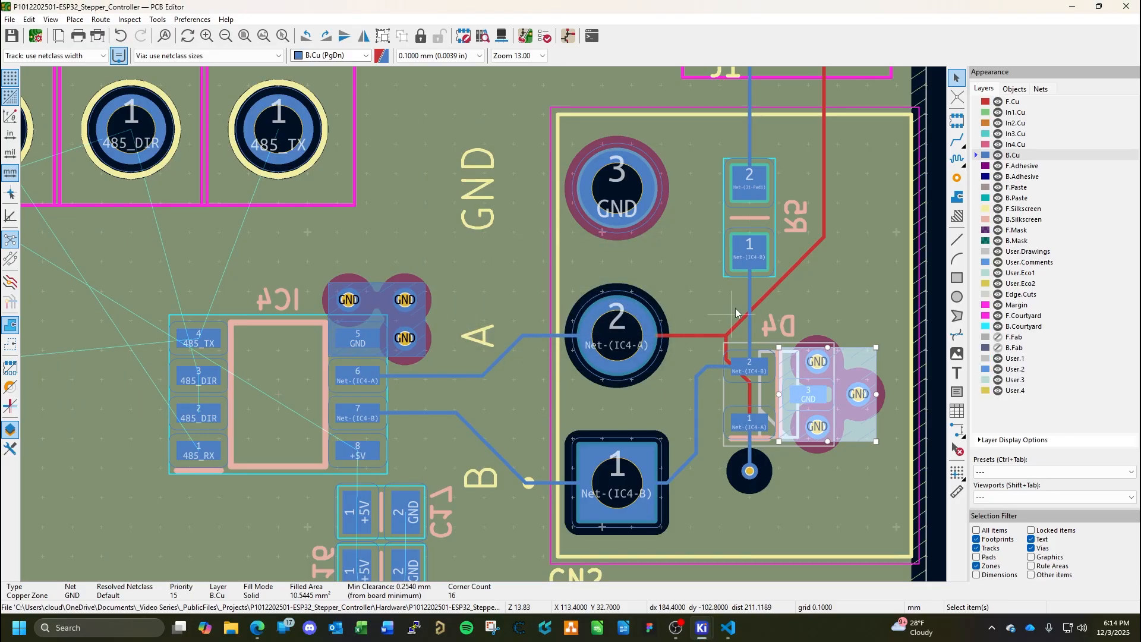
Set the pad connections of the B.Cu GND zone under IC6 to Solid and save the board.
scroll(294, 353, down, 4)
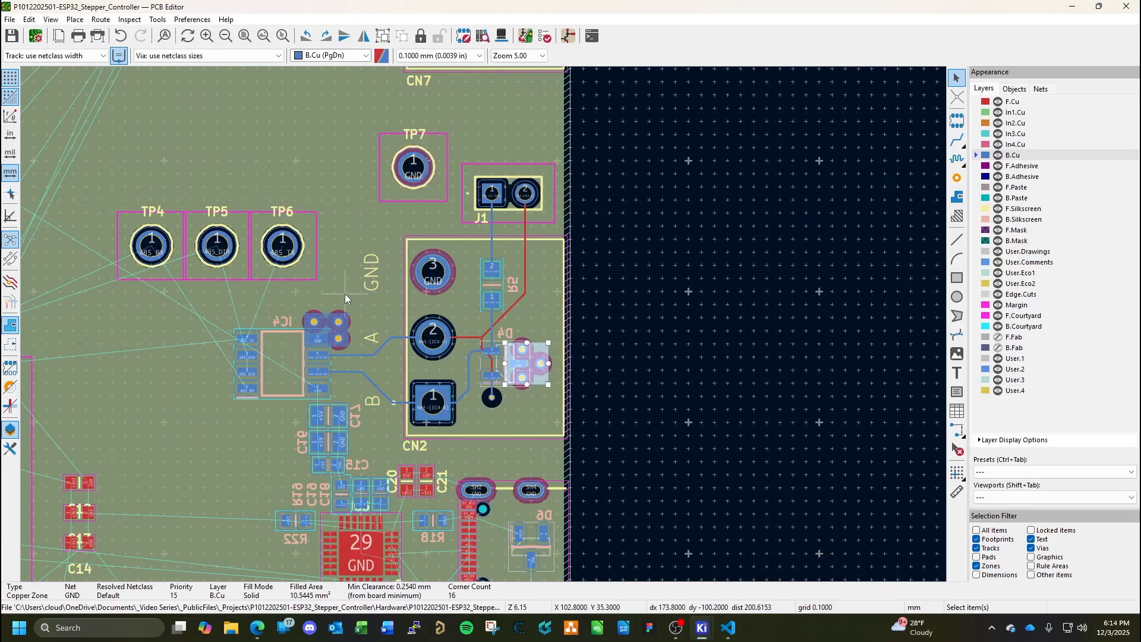
middle_drag(345, 294, 420, 377)
middle_drag(421, 277, 431, 405)
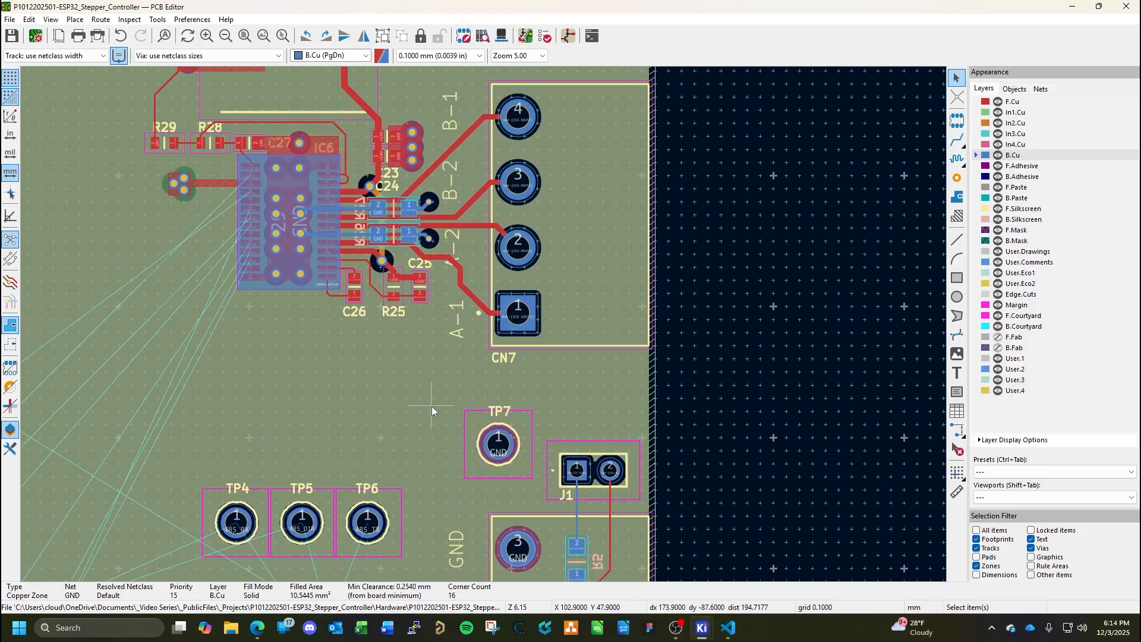
double_click(298, 290)
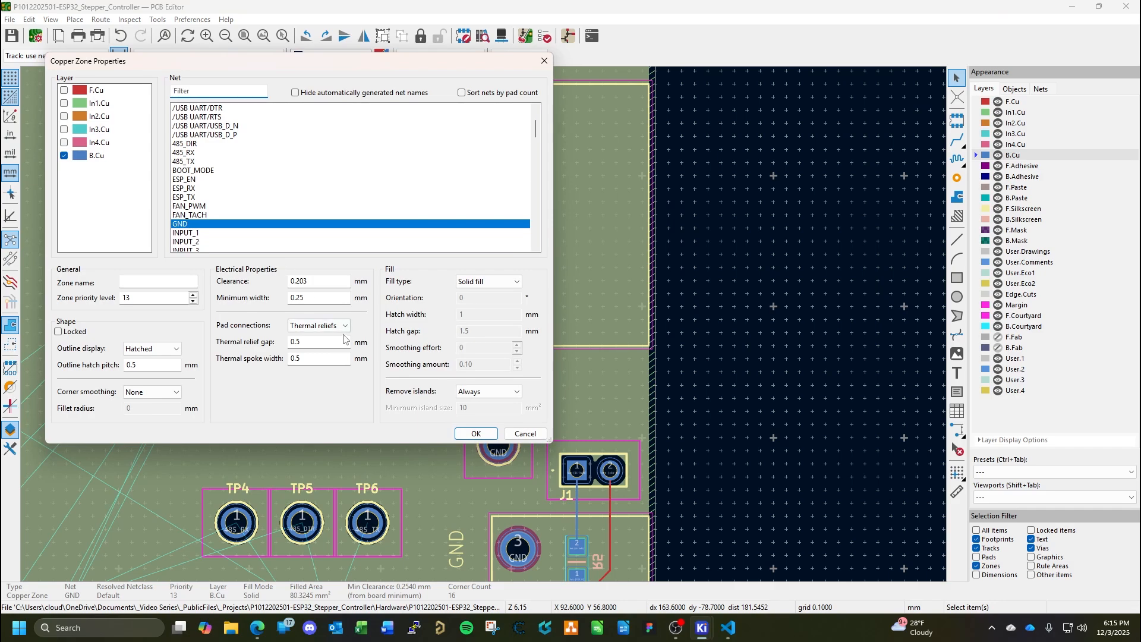
click(318, 325)
click(309, 344)
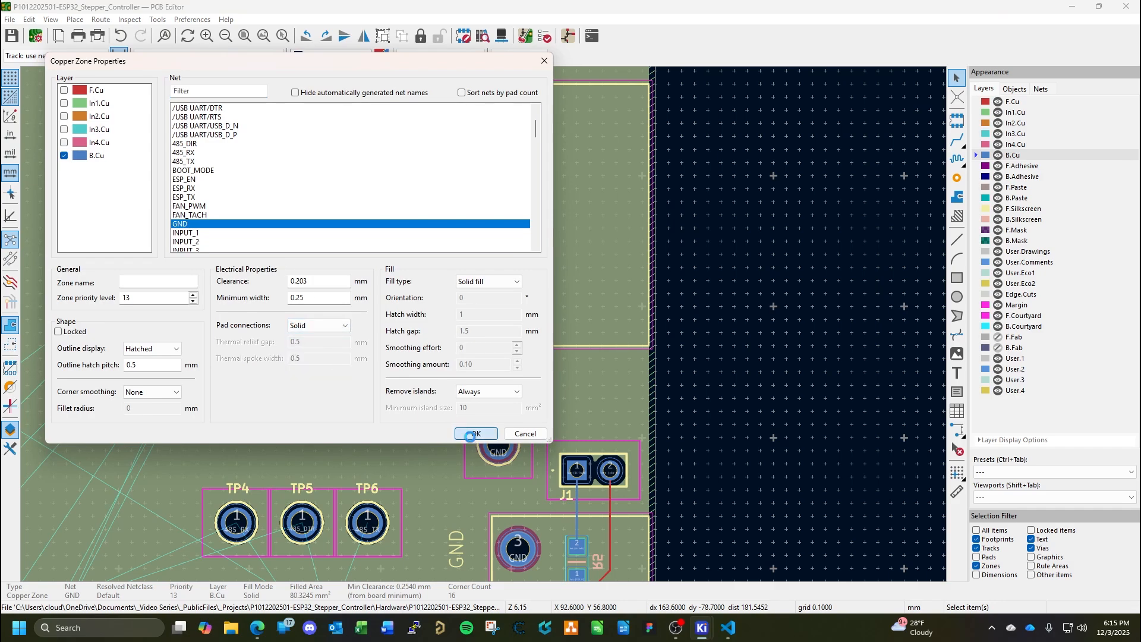
click(476, 434)
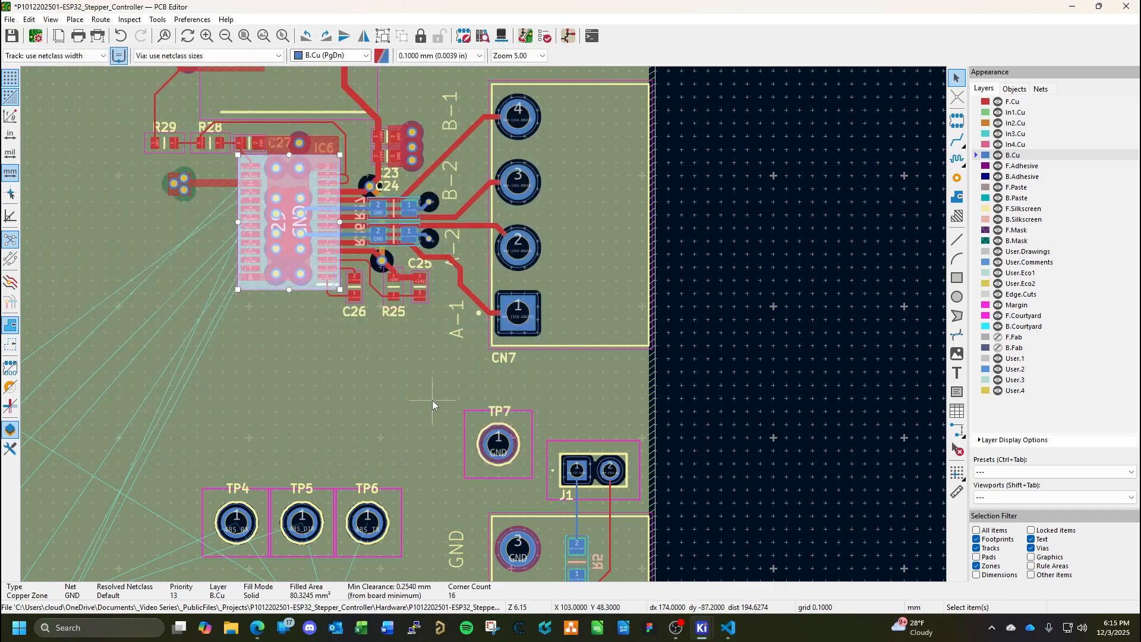
click(387, 396)
key(ctrl+s)
Draw and fill a rectangular solid +5V zone on B.Cu, about 2 mm by 7 mm, over IC4 pad 8 and the +5V pads of C17, C16 and C15.
scroll(484, 324, down, 4)
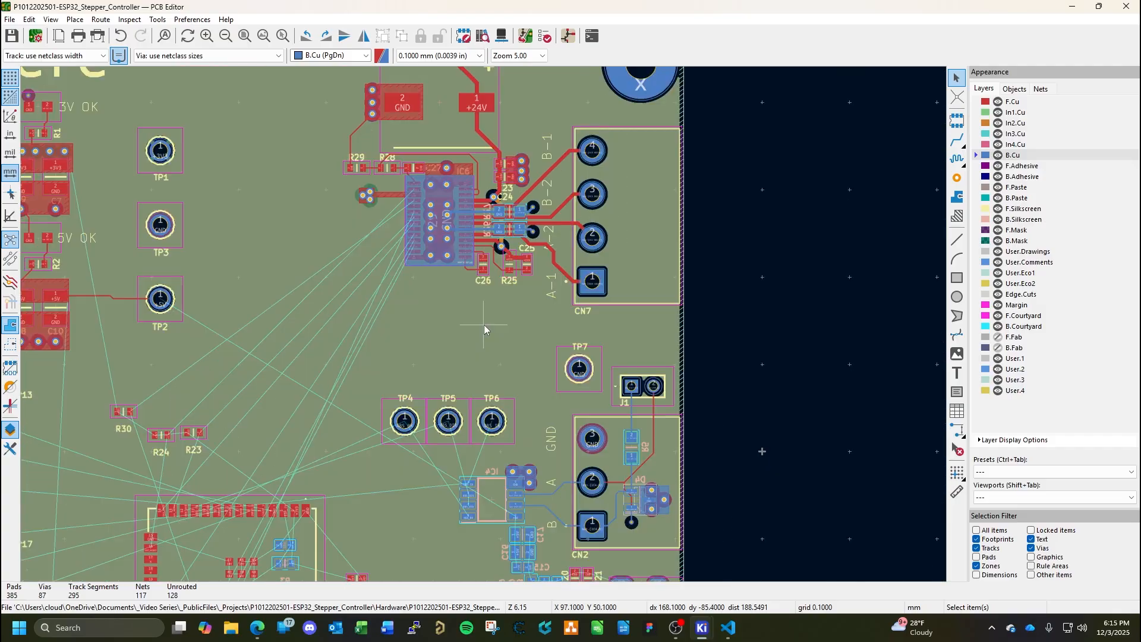
scroll(484, 328, up, 4)
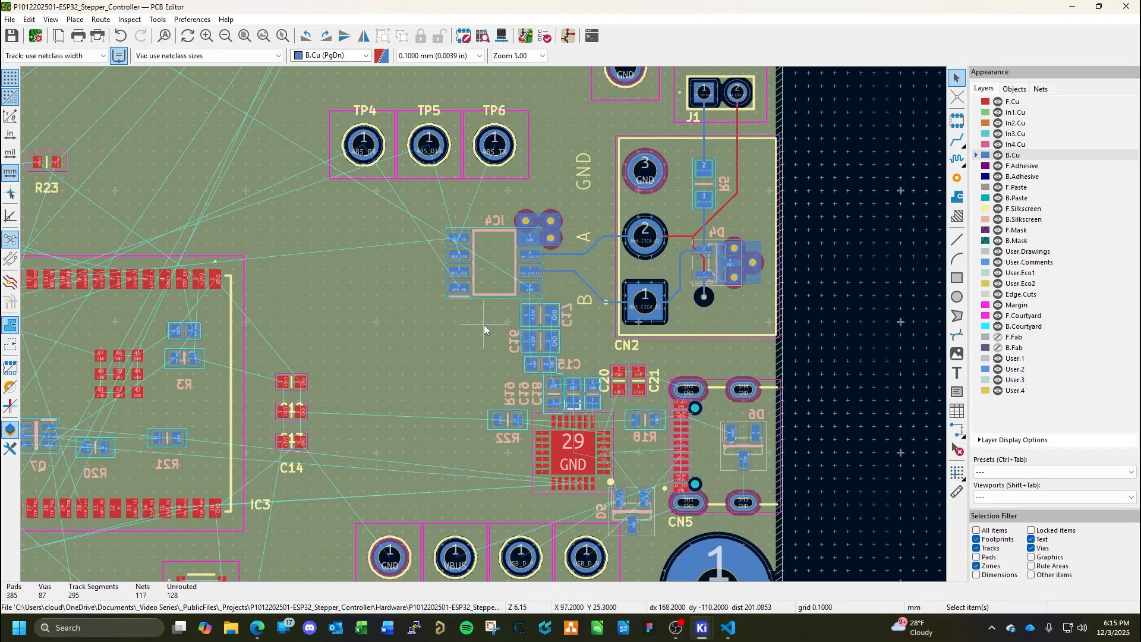
scroll(483, 325, up, 5)
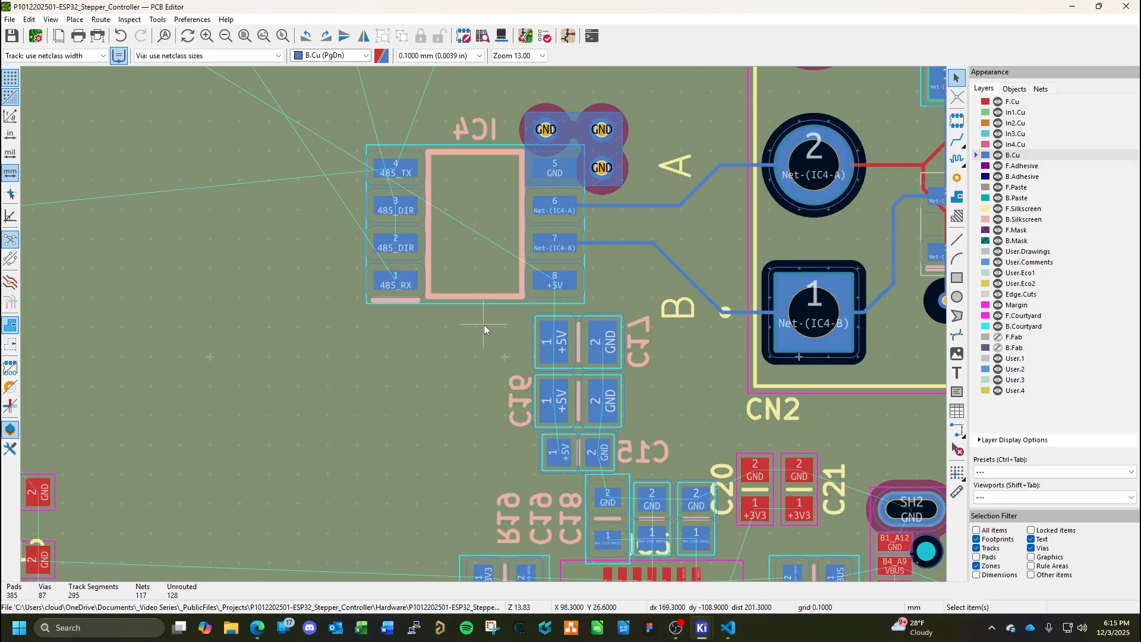
middle_drag(650, 338, 648, 266)
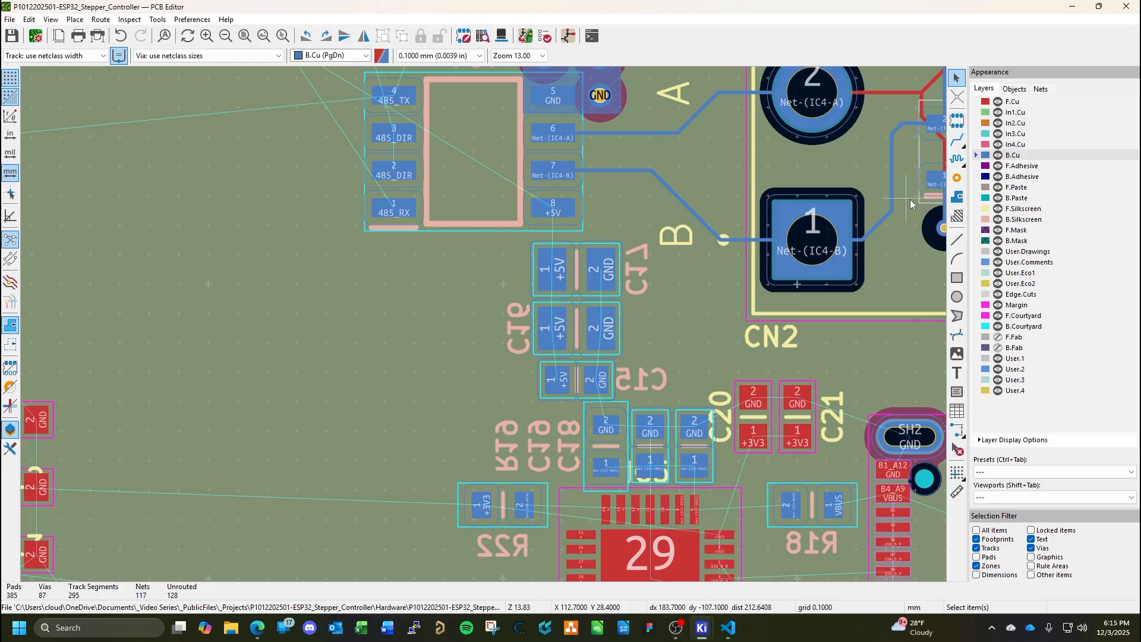
click(959, 199)
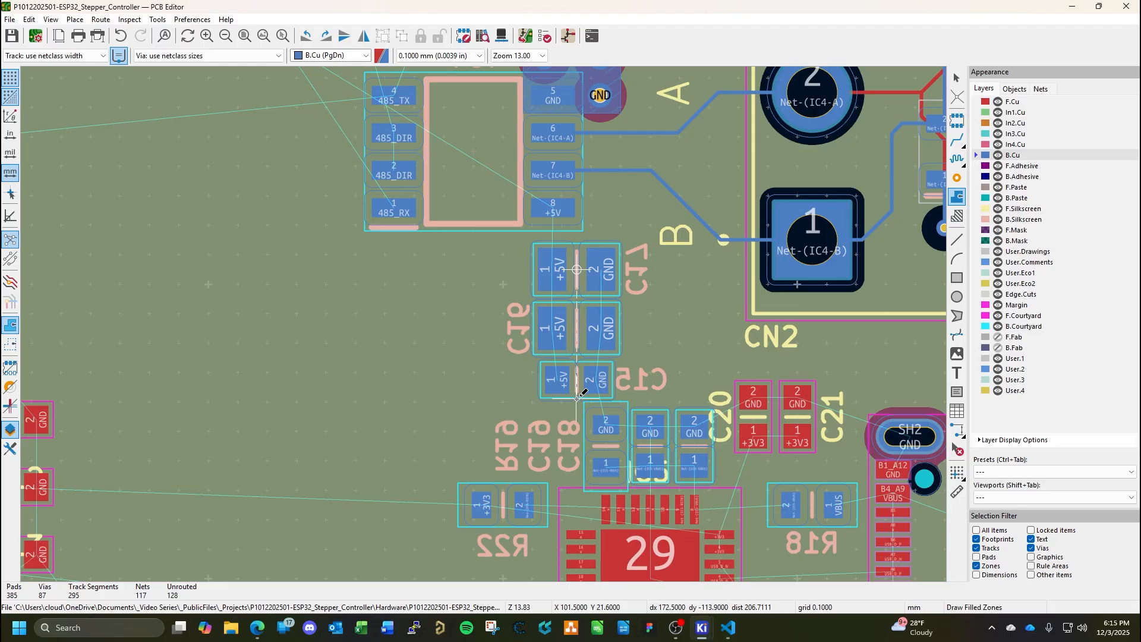
click(577, 404)
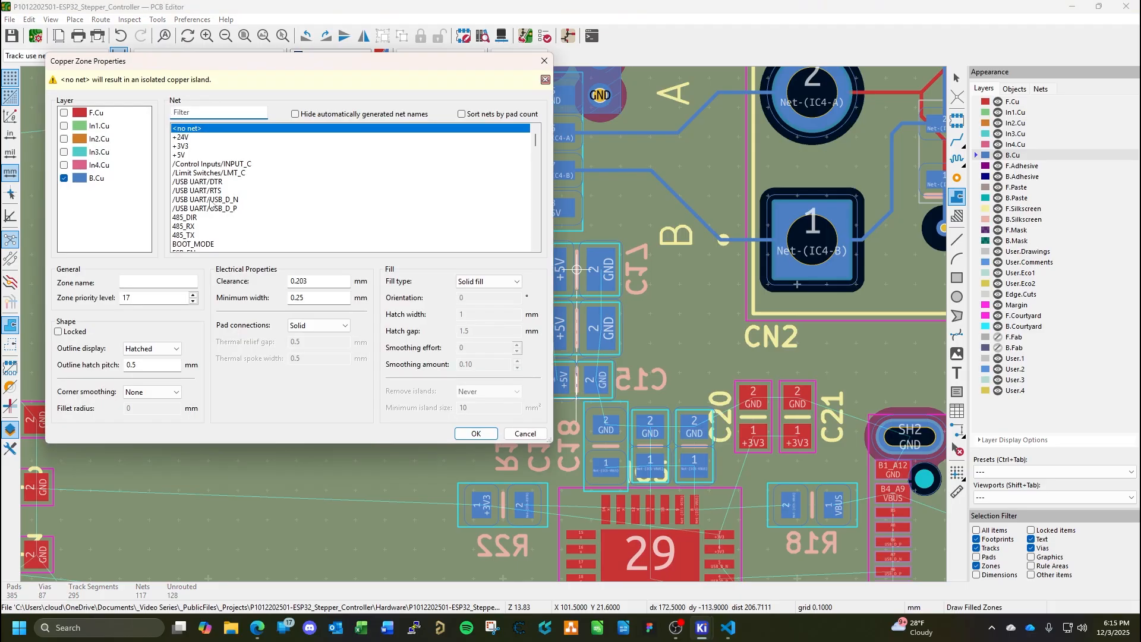
click(462, 427)
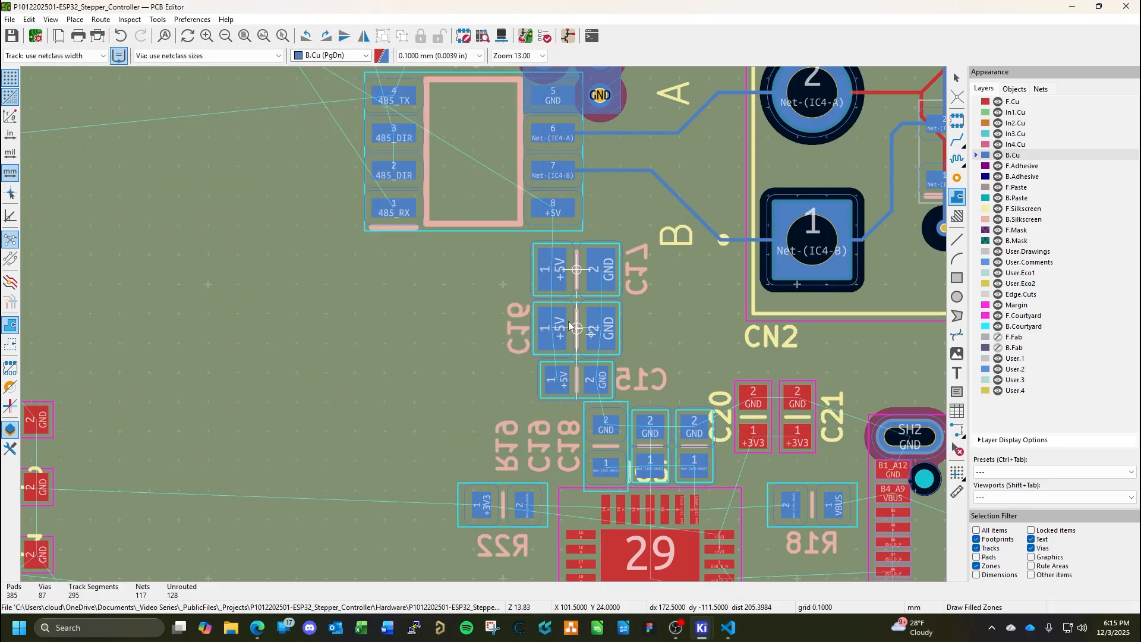
click(576, 193)
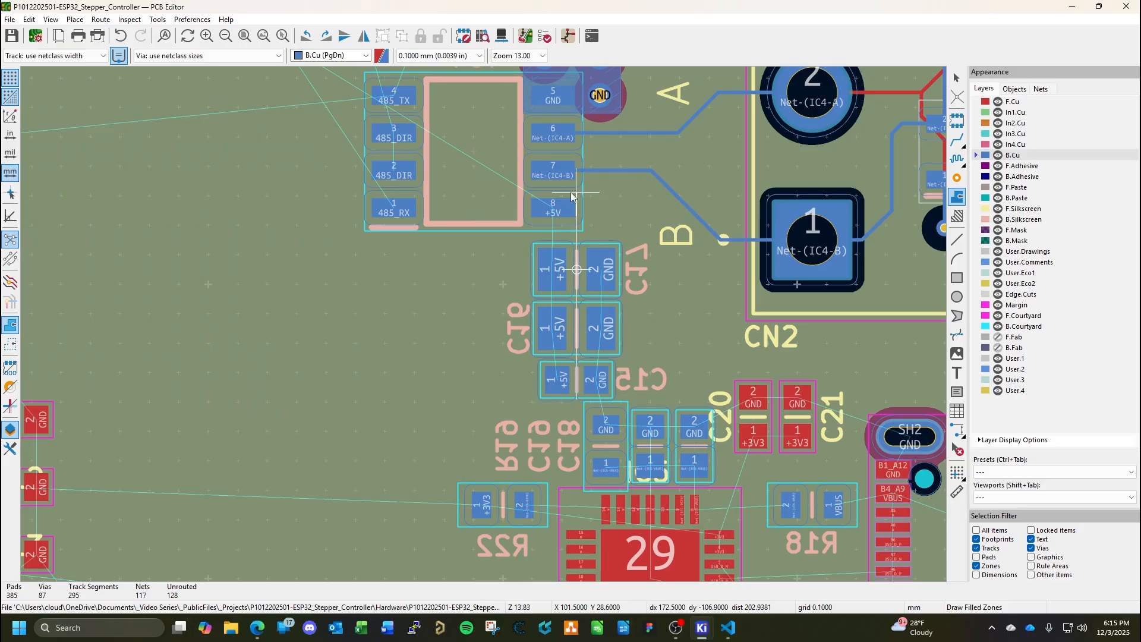
click(518, 194)
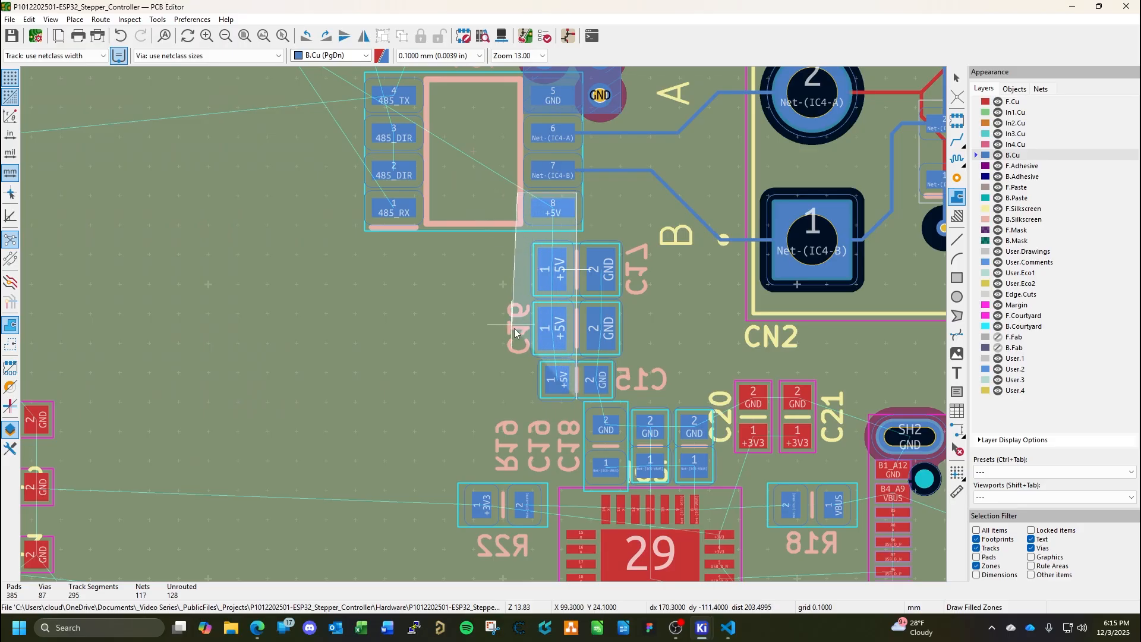
click(517, 398)
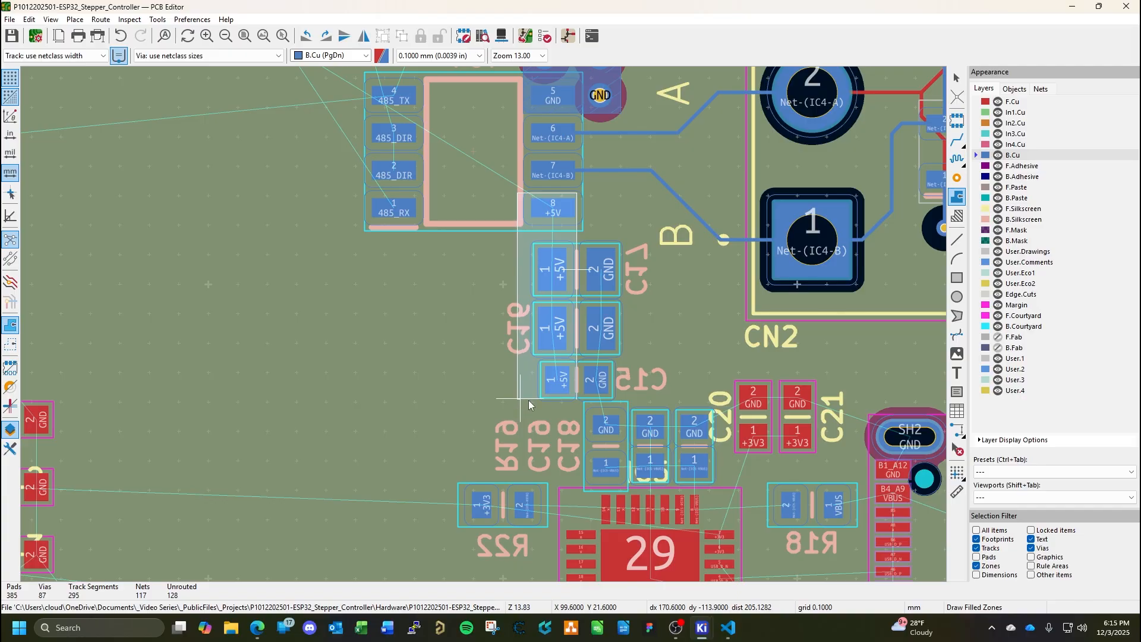
double_click(576, 400)
key(Escape)
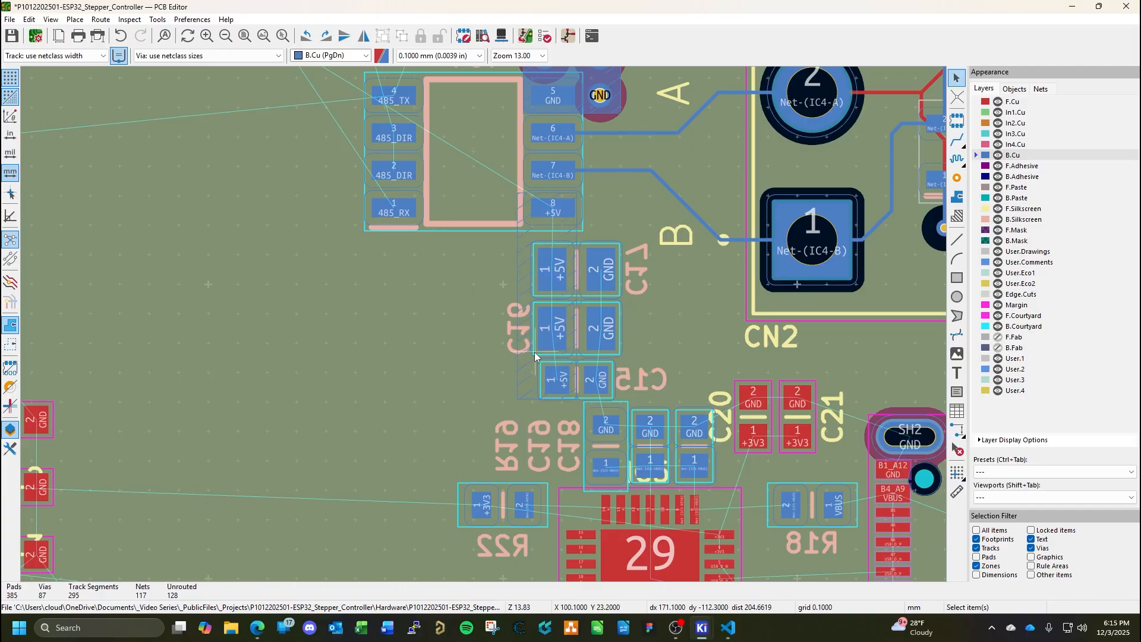
key(b)
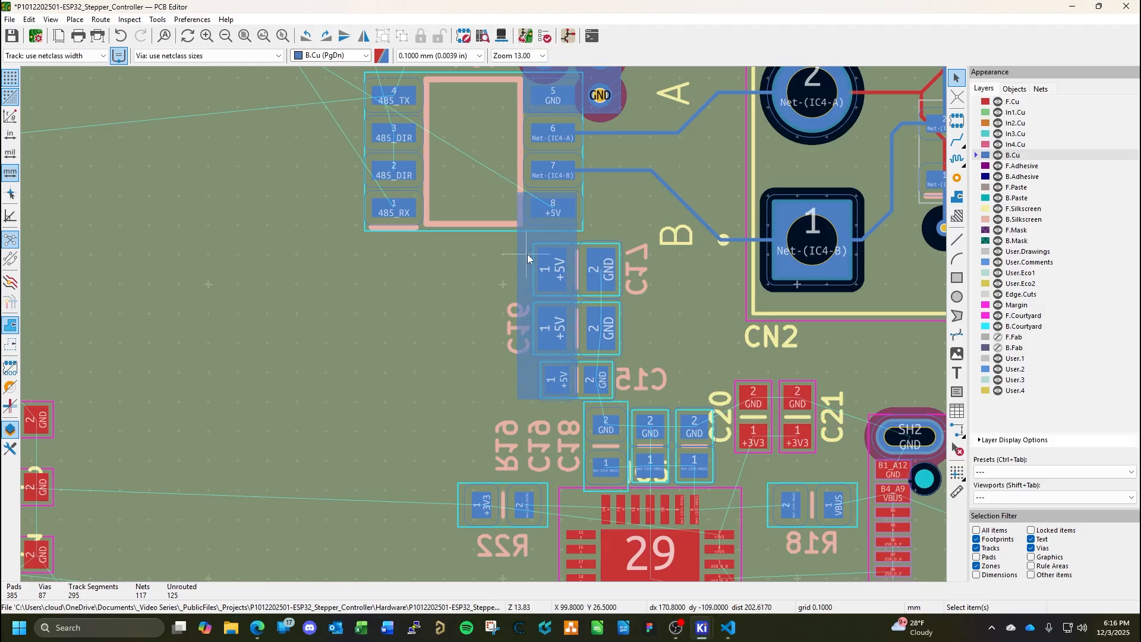
Narrow the +5V zone to about 1.6 mm by moving its outer edge toward the capacitor pads, and refill the zones.
click(518, 293)
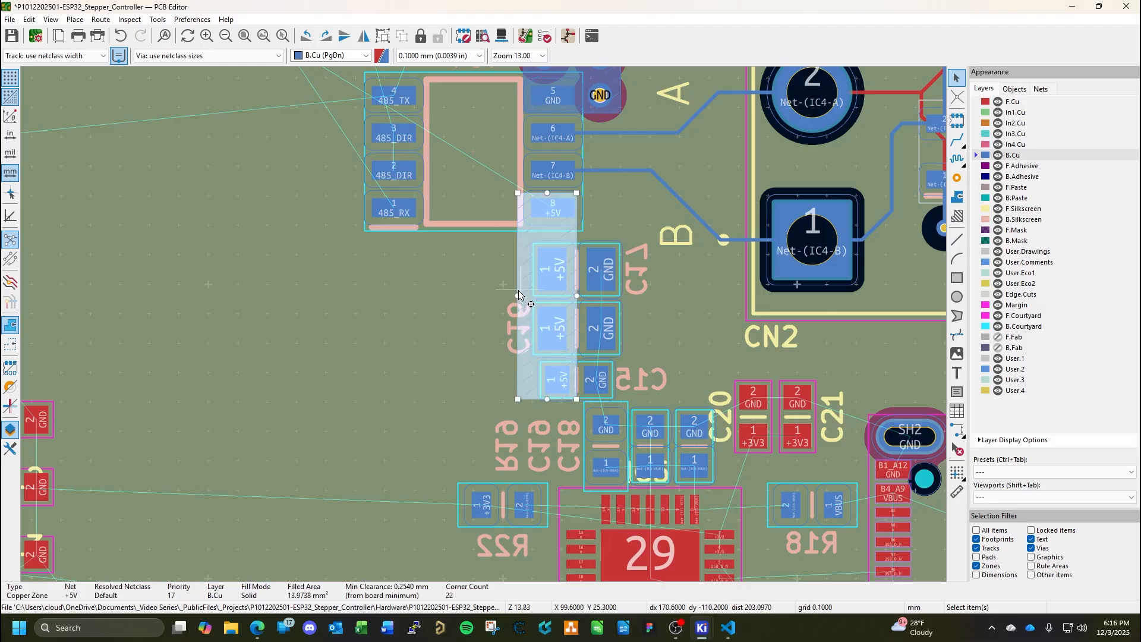
drag(525, 296, 528, 296)
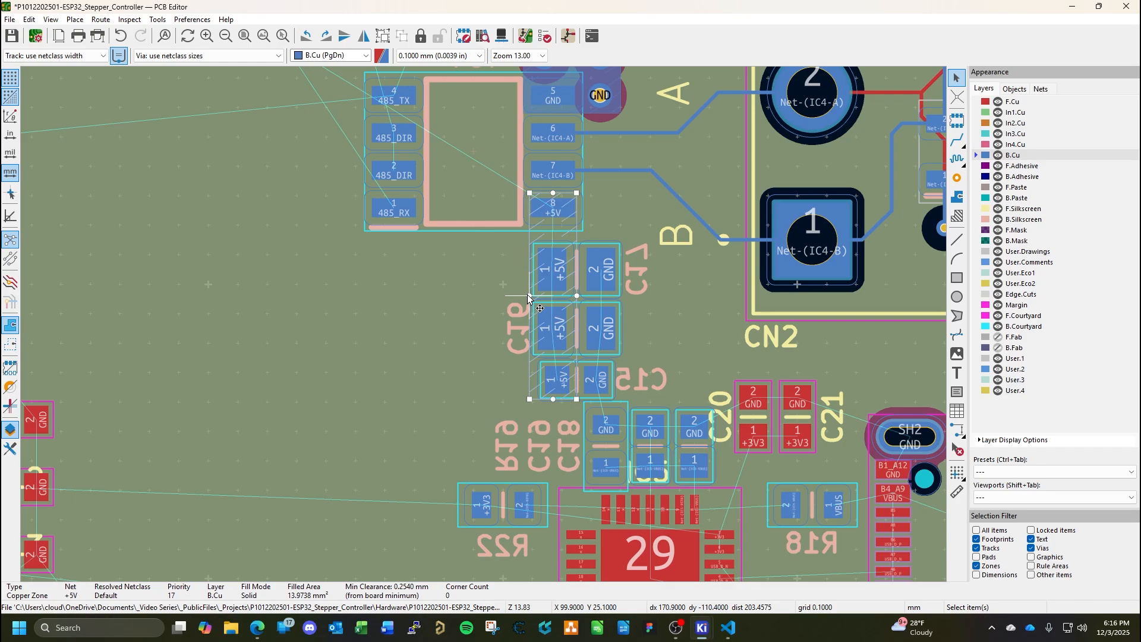
key(b)
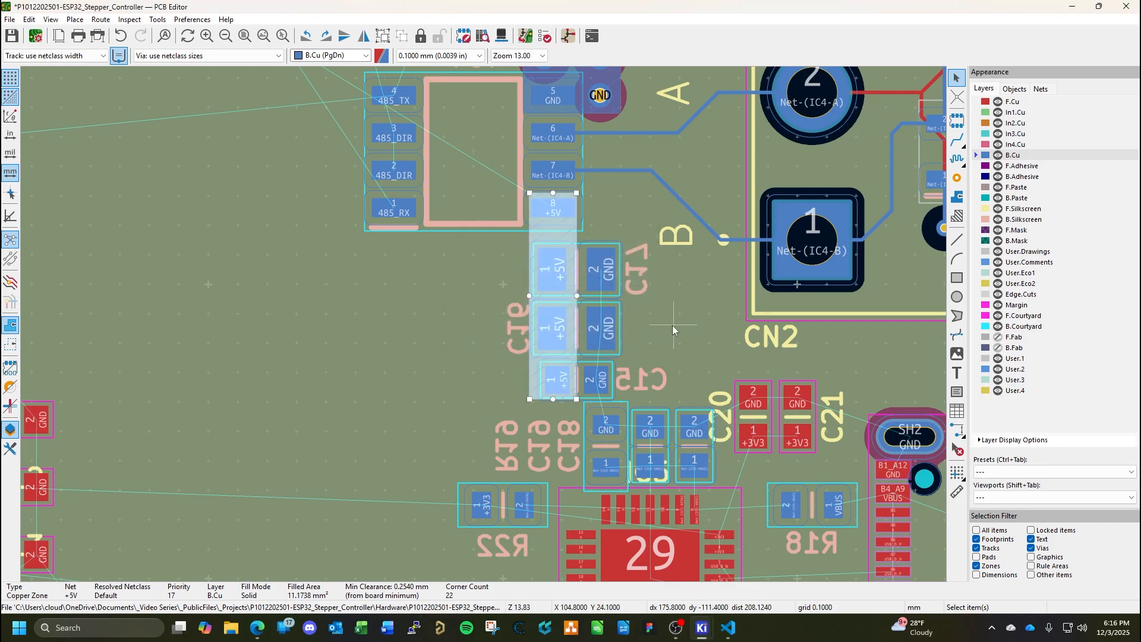
click(670, 320)
Start a solid-filled GND copper zone on B.Cu with its first corner at the inner edge of C17's GND pad.
scroll(429, 321, down, 3)
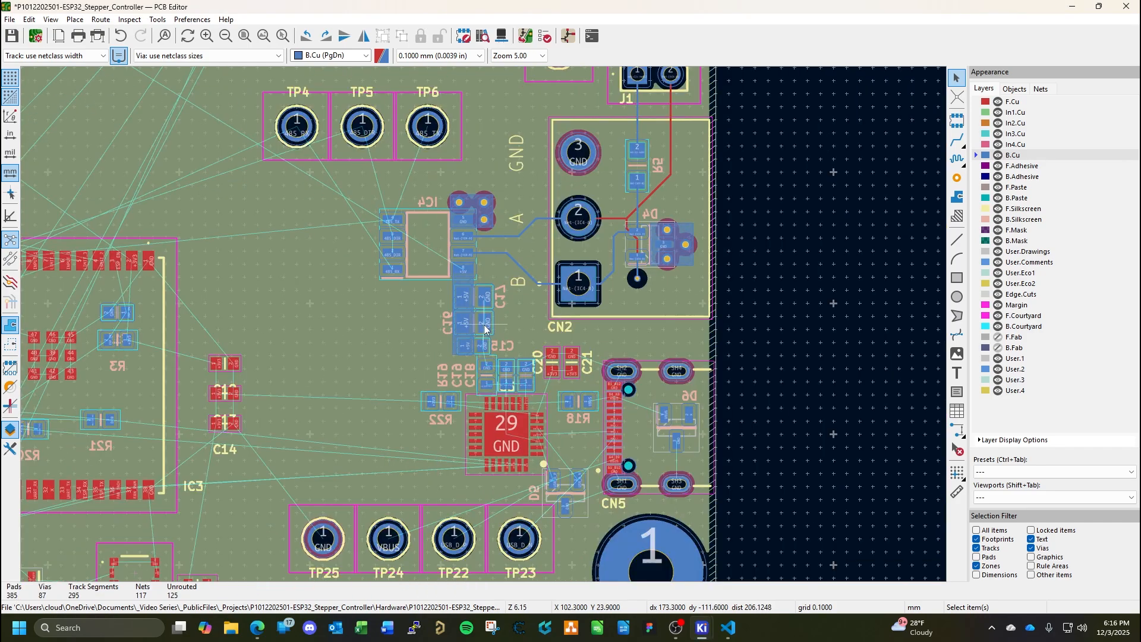
scroll(284, 340, down, 3)
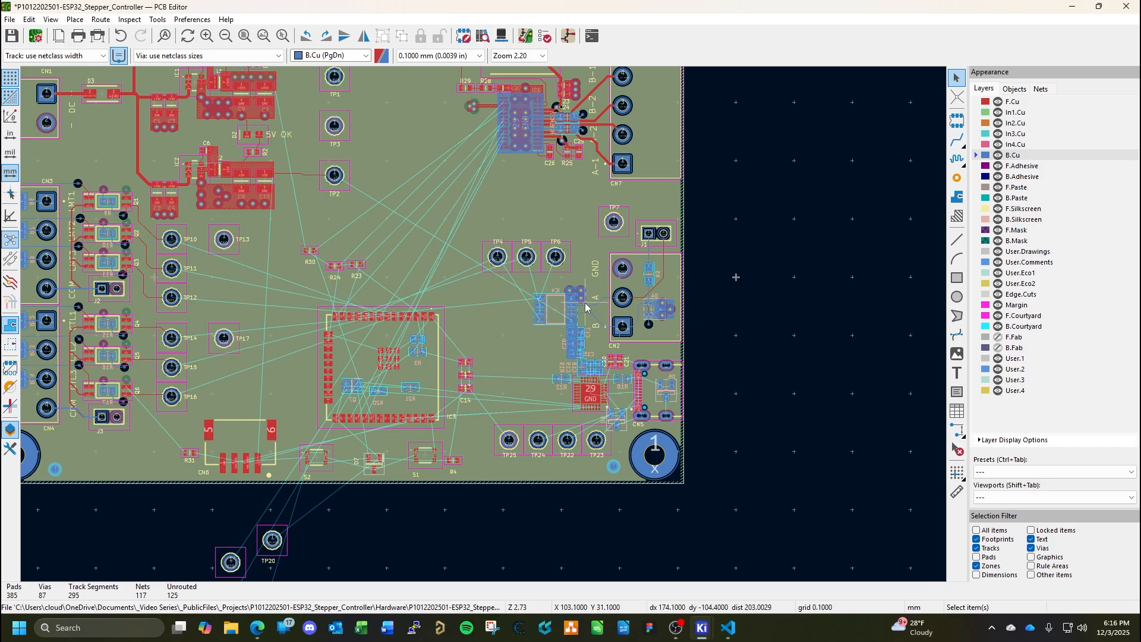
scroll(585, 304, up, 7)
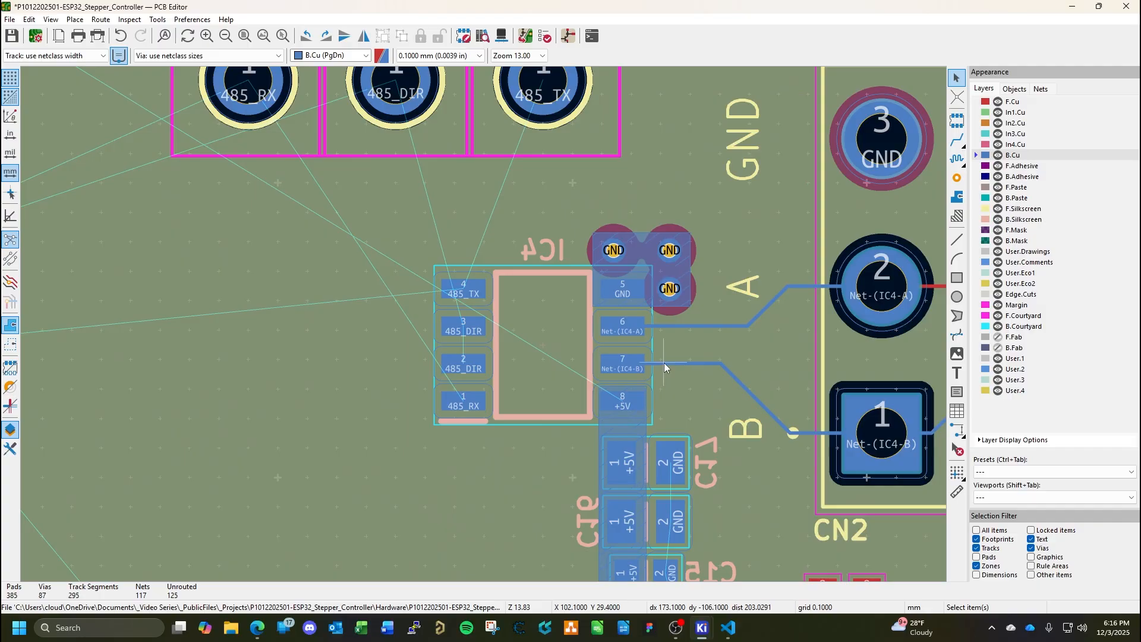
scroll(725, 440, down, 2)
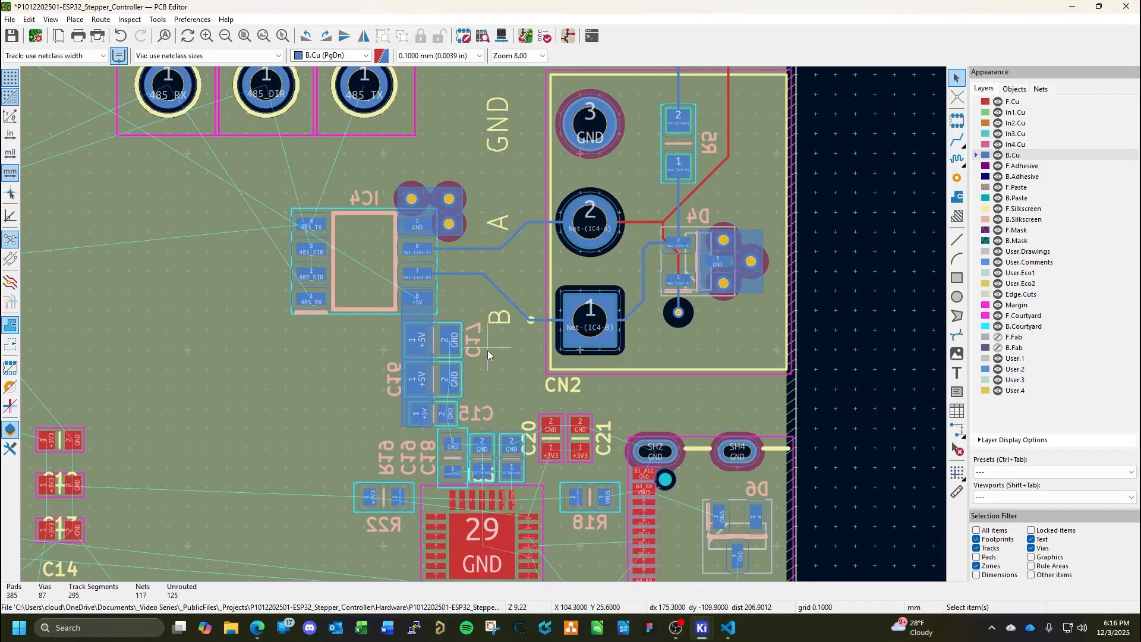
middle_drag(519, 413, 580, 304)
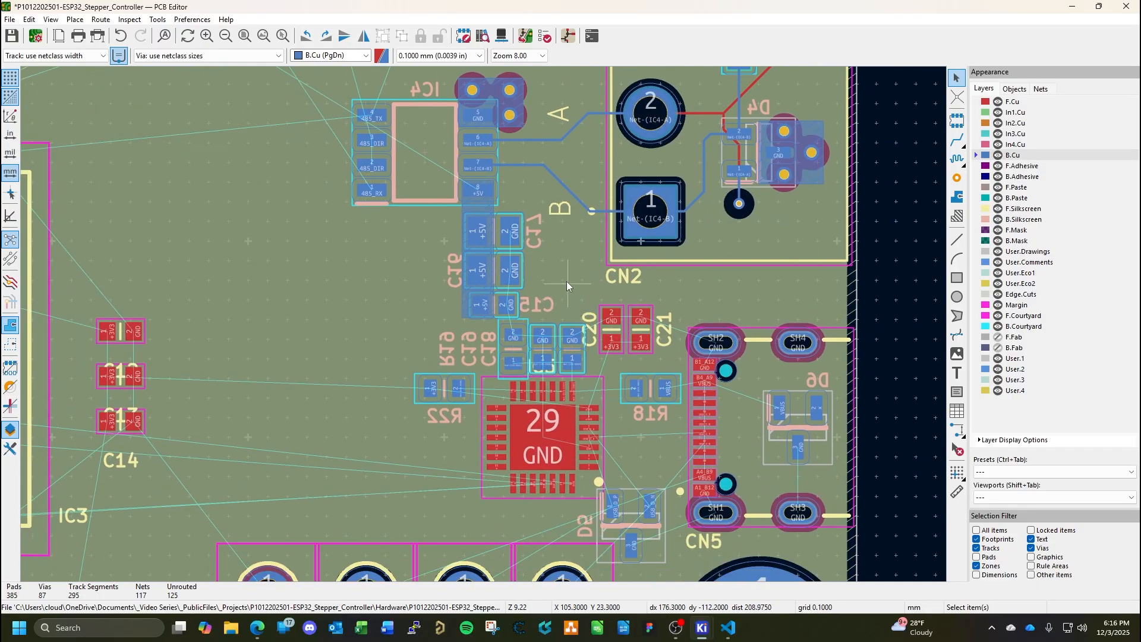
scroll(607, 326, up, 2)
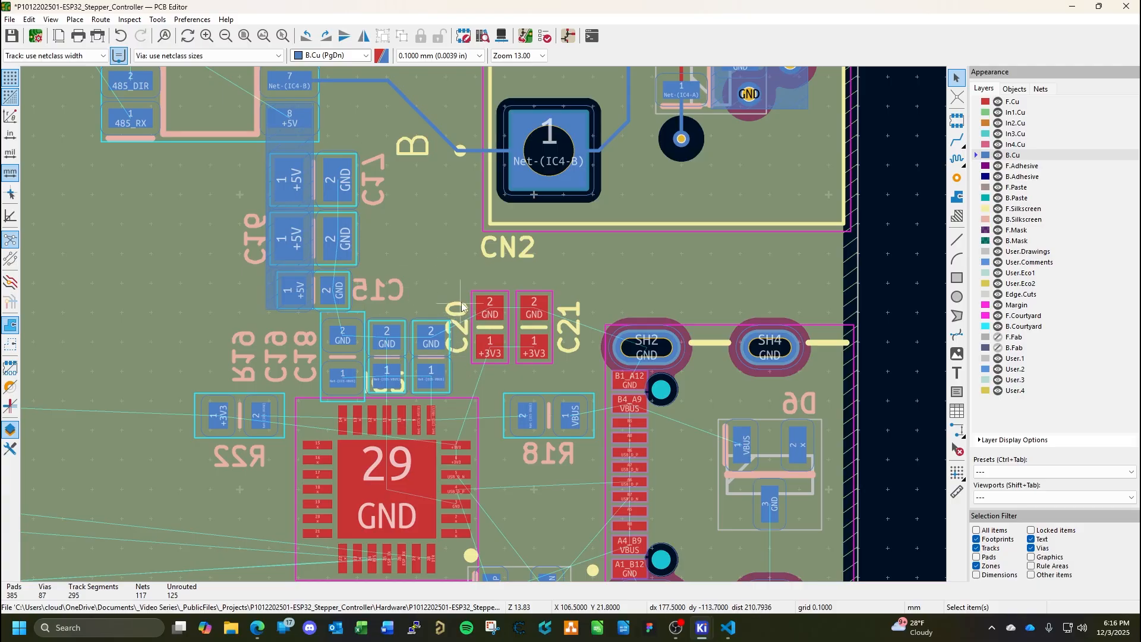
click(957, 201)
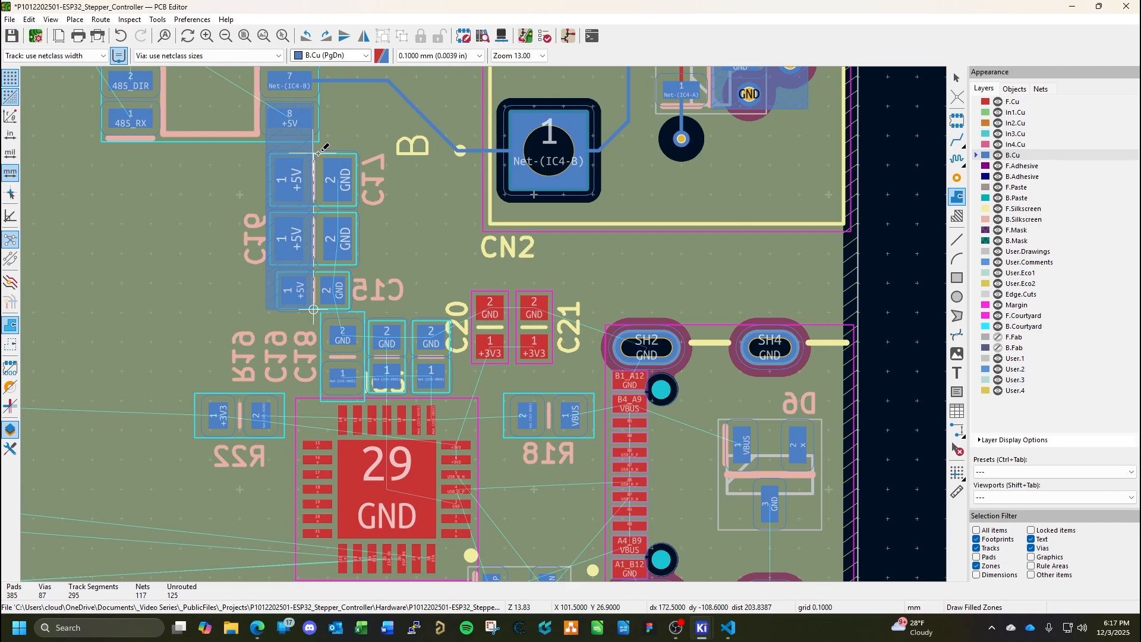
scroll(314, 153, up, 4)
scroll(486, 321, down, 2)
scroll(499, 324, up, 1)
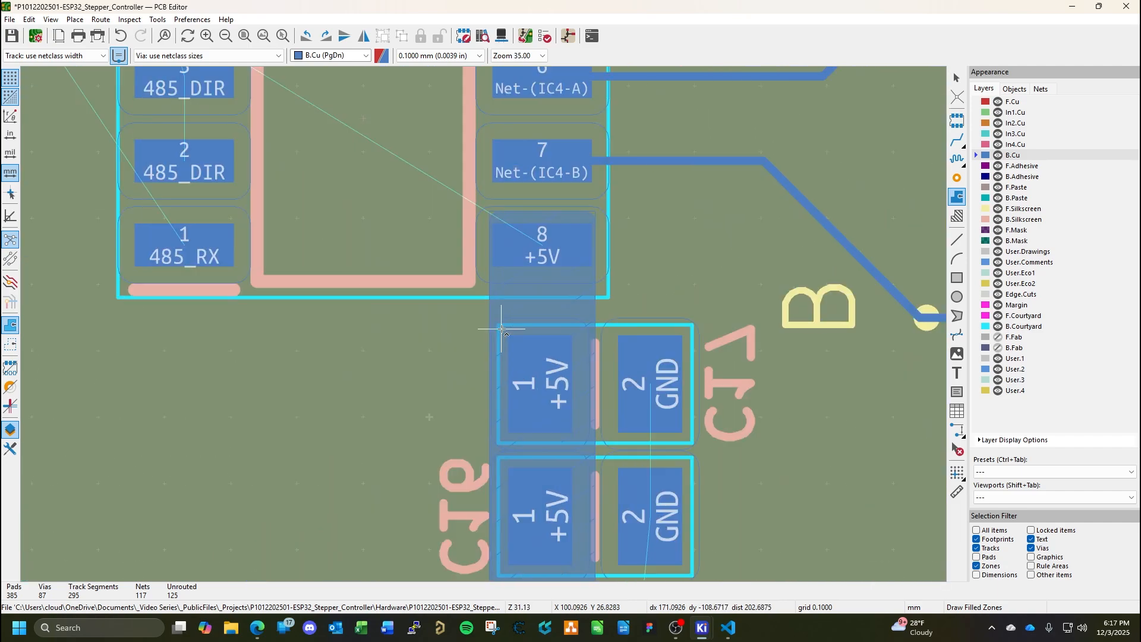
scroll(535, 321, up, 6)
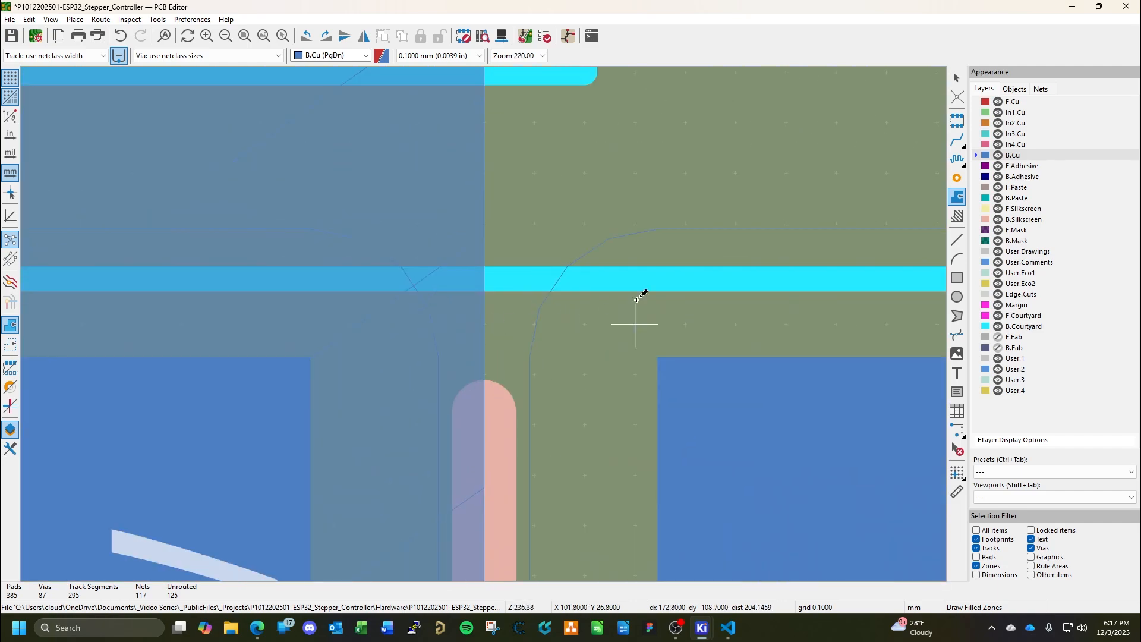
click(635, 274)
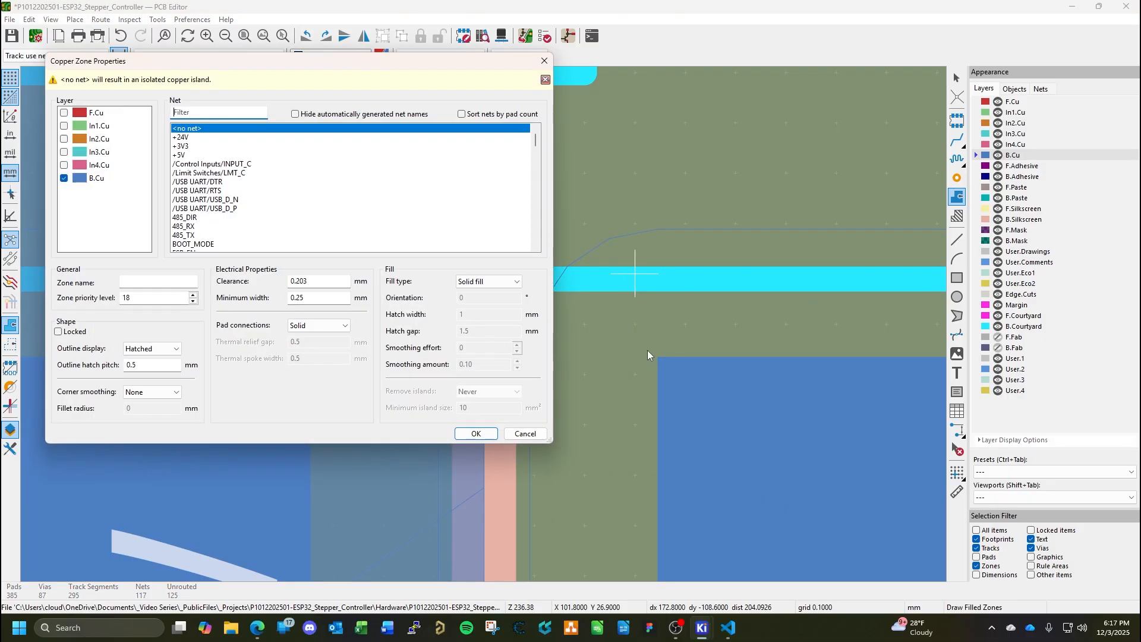
scroll(210, 185, down, 3)
click(196, 221)
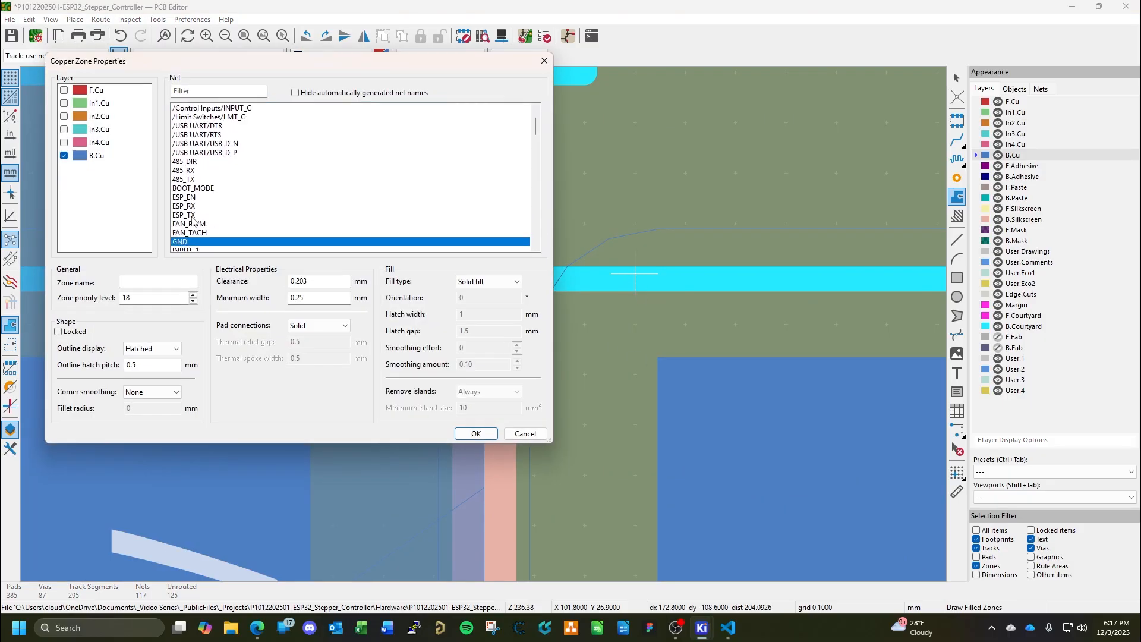
click(476, 434)
Outline the GND zone, about 4.4 mm by 6.8 mm, over the GND pads of C17, C16, C15, R19, C19 and C18, and fill all zones.
scroll(483, 325, up, 4)
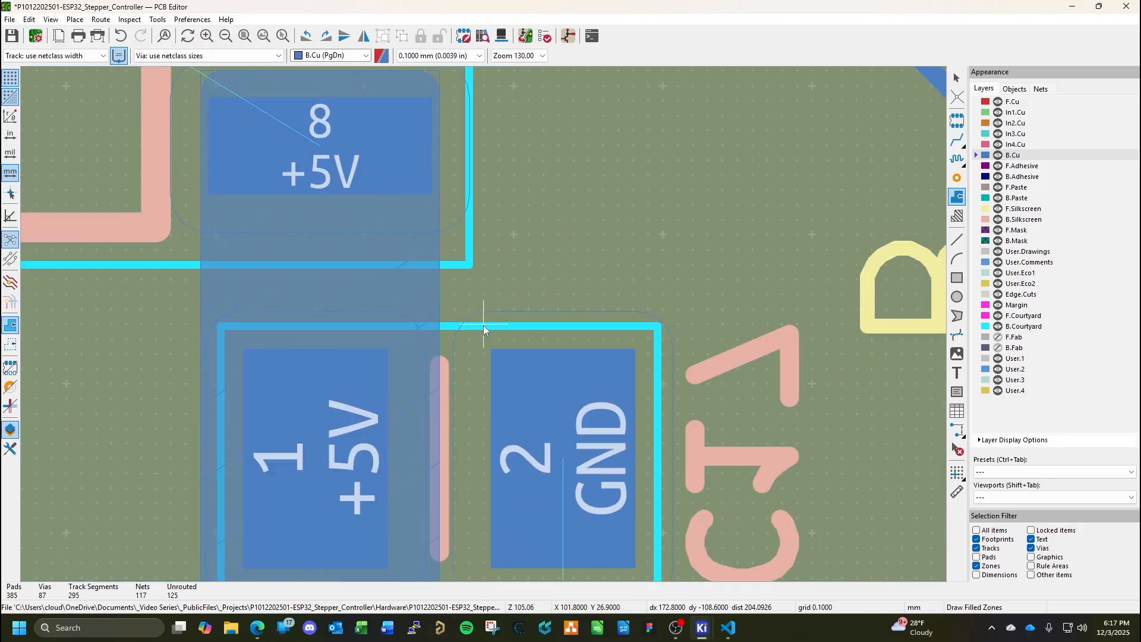
scroll(513, 510, down, 4)
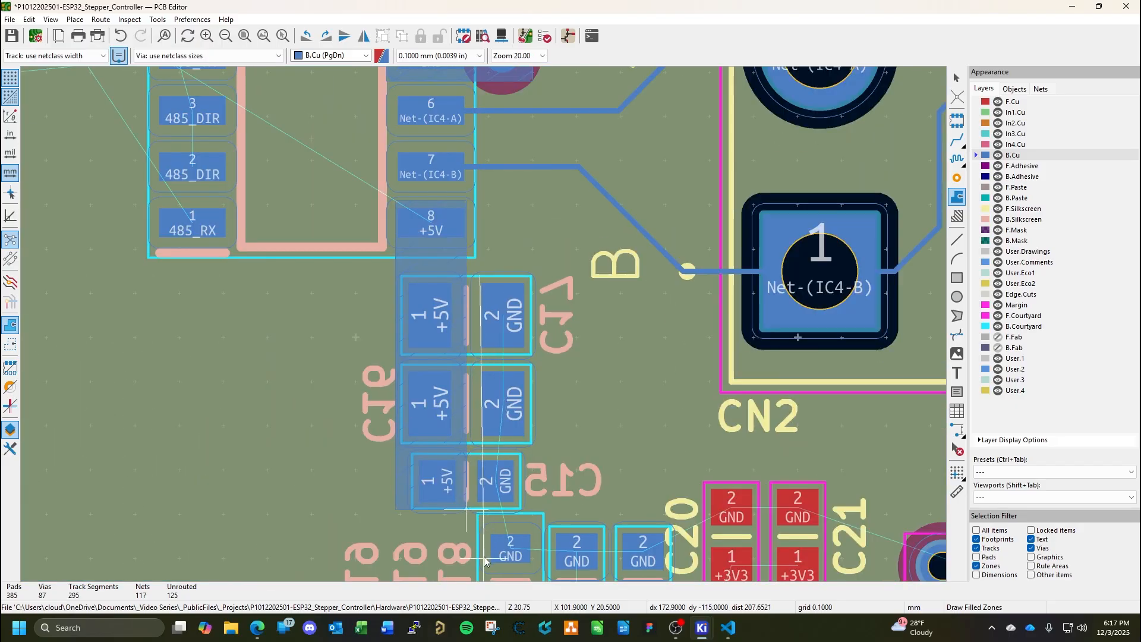
middle_drag(481, 563, 517, 453)
scroll(506, 461, up, 3)
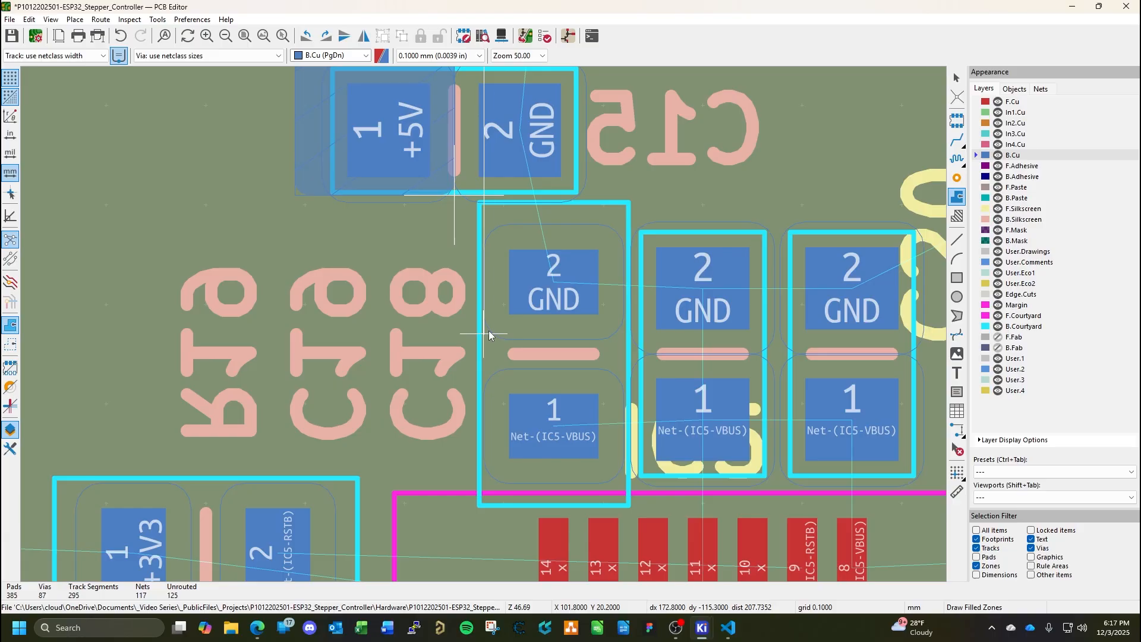
click(488, 342)
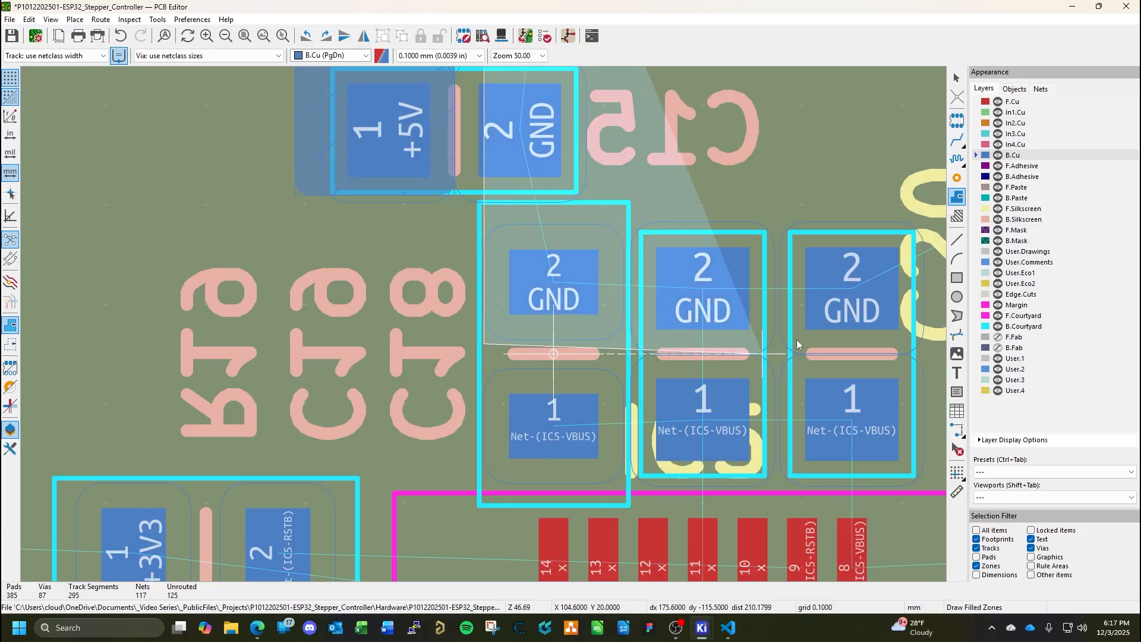
scroll(926, 344, down, 2)
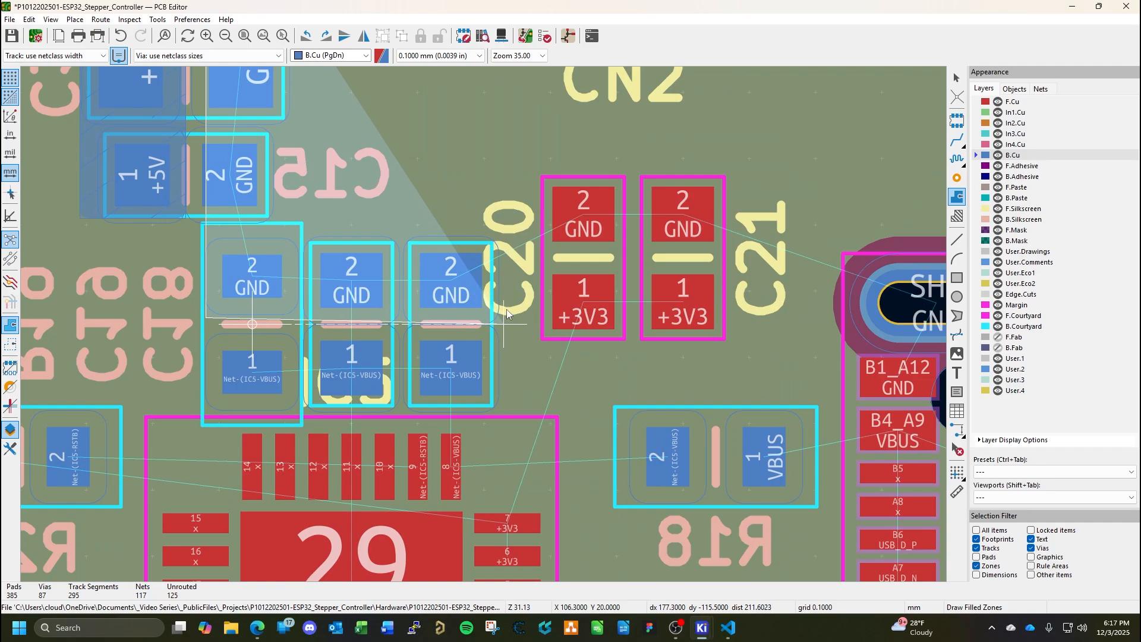
scroll(508, 327, up, 1)
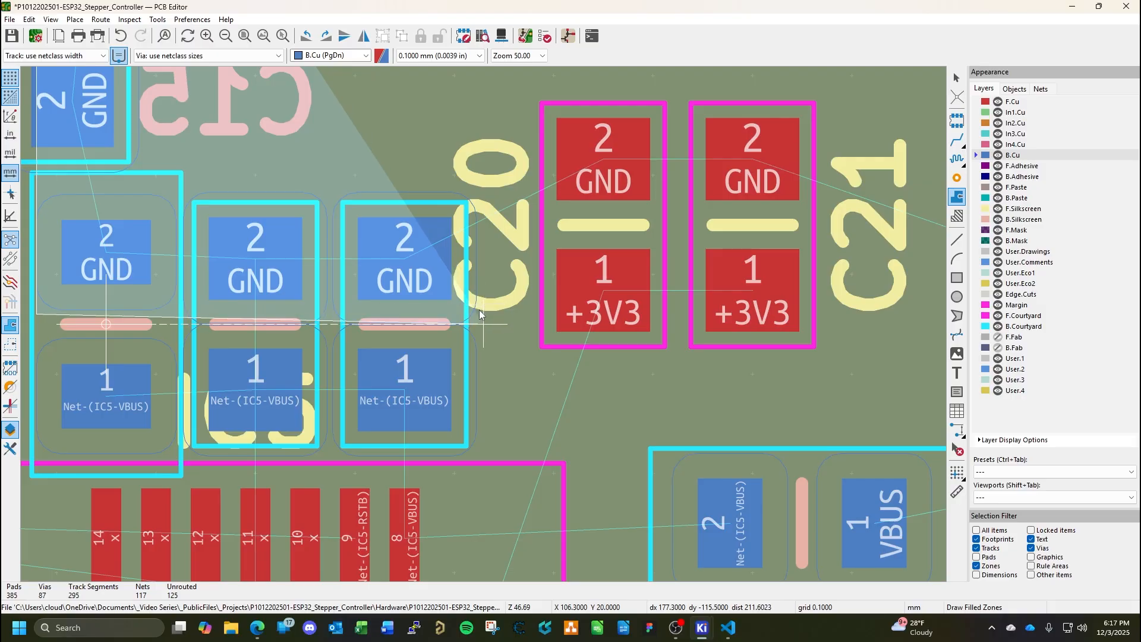
scroll(477, 313, up, 3)
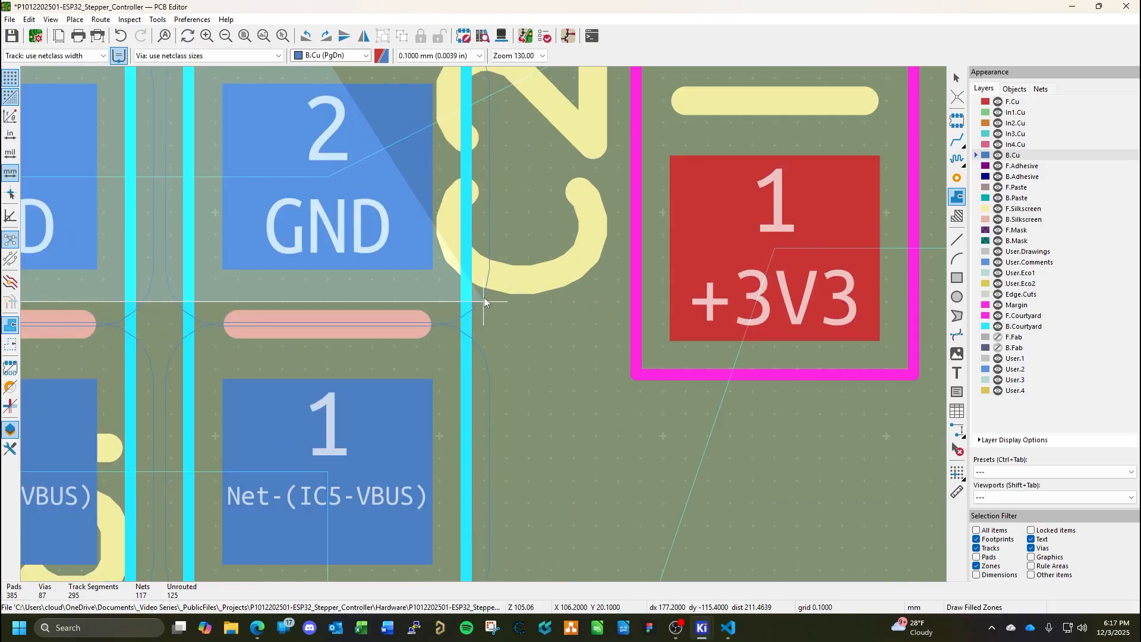
scroll(485, 301, down, 3)
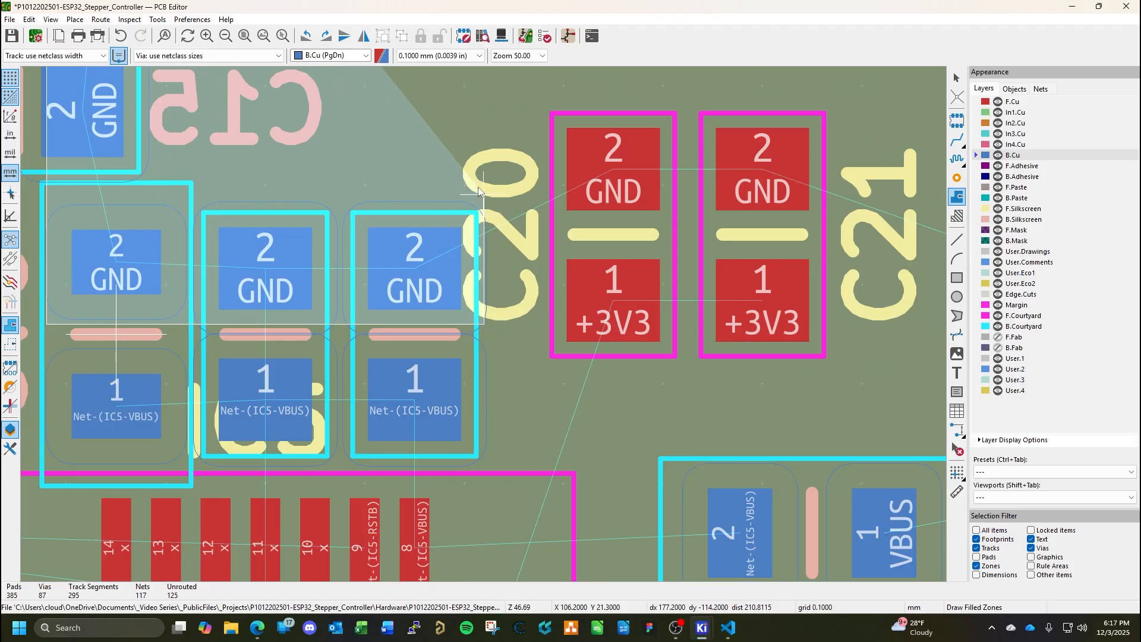
middle_drag(460, 128, 509, 414)
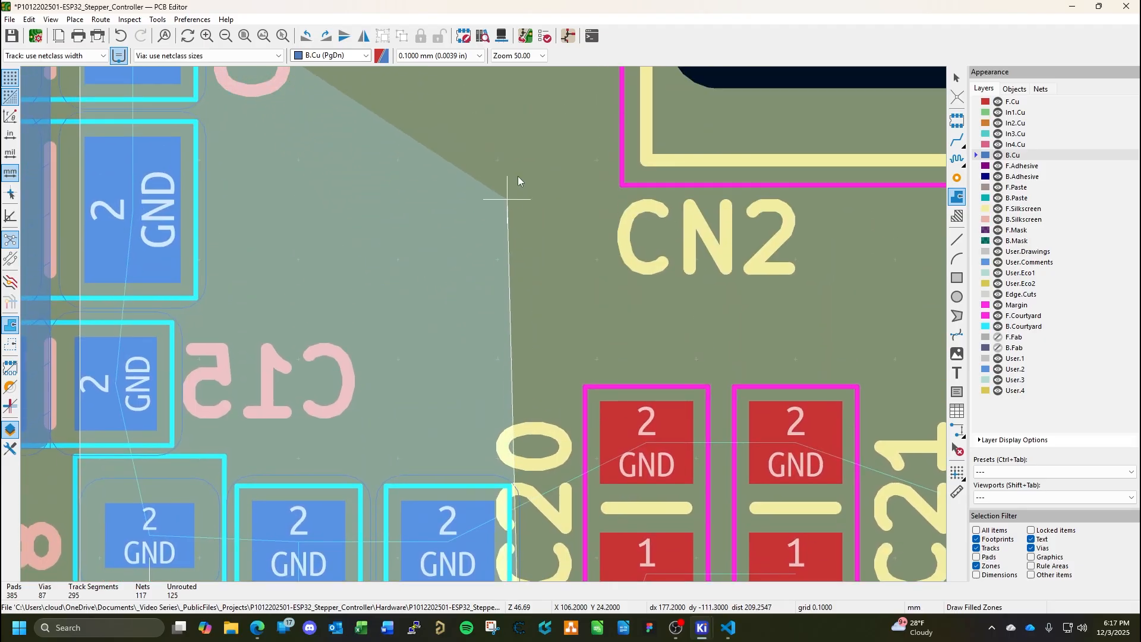
middle_drag(520, 127, 529, 351)
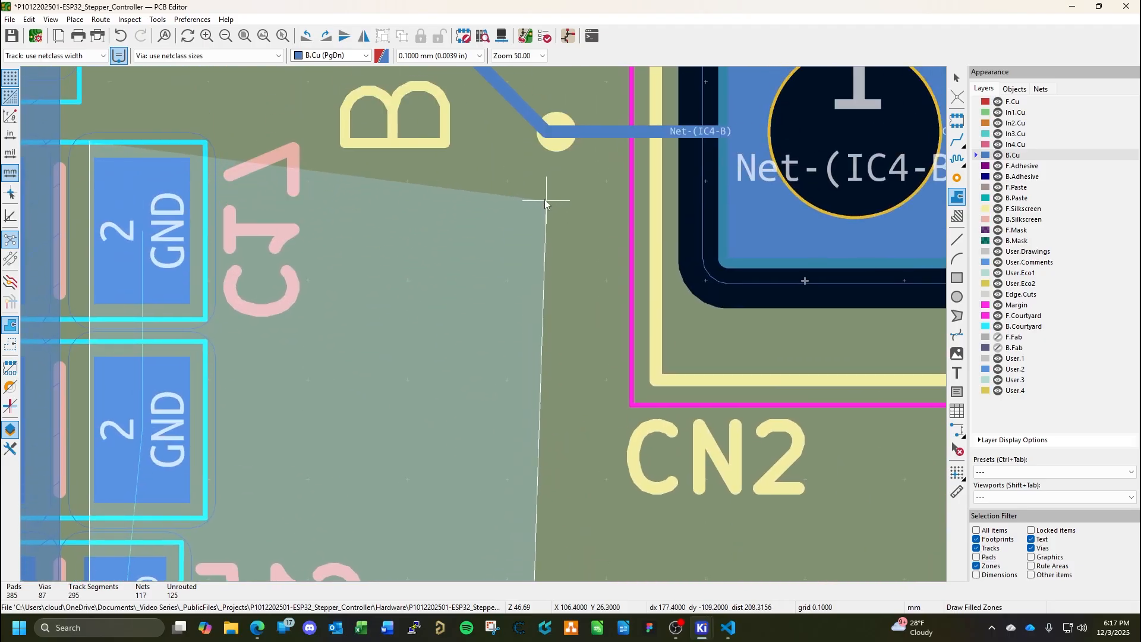
click(529, 145)
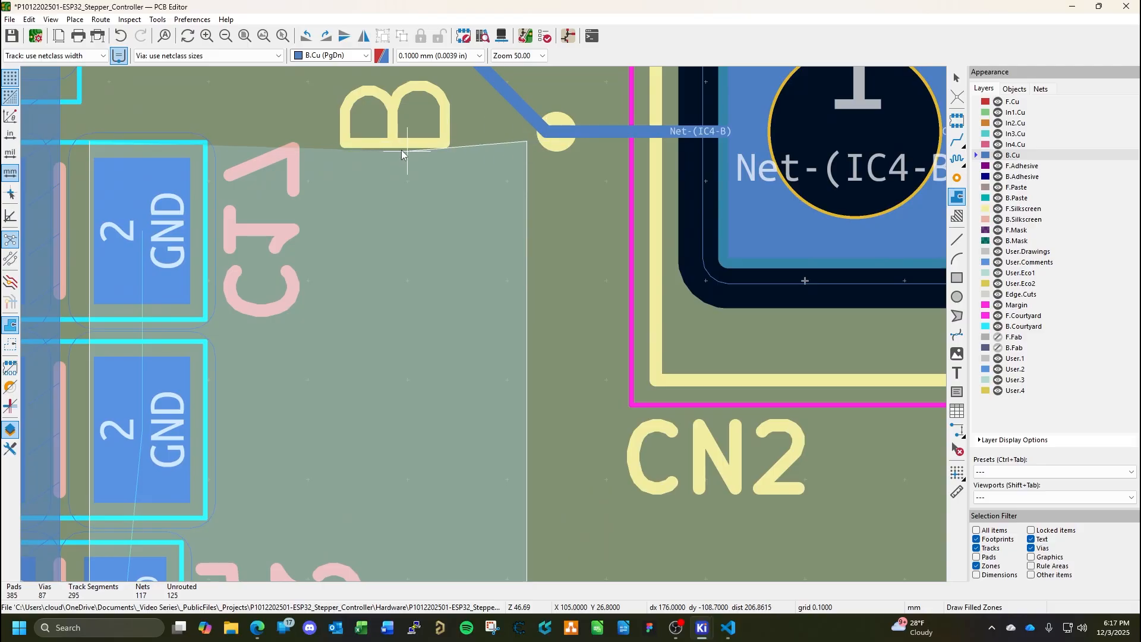
double_click(91, 142)
key(b)
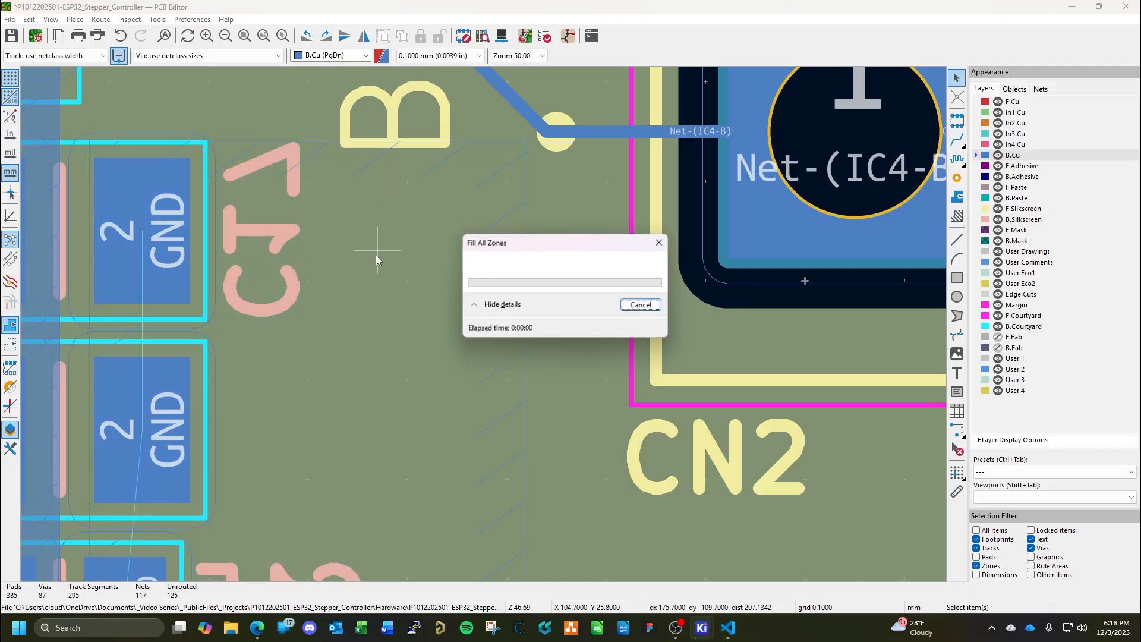
Place four copied GND through vias in the new GND zone beside C17, C16 and C15, and save the board.
middle_drag(358, 337, 525, 148)
scroll(524, 316, down, 1)
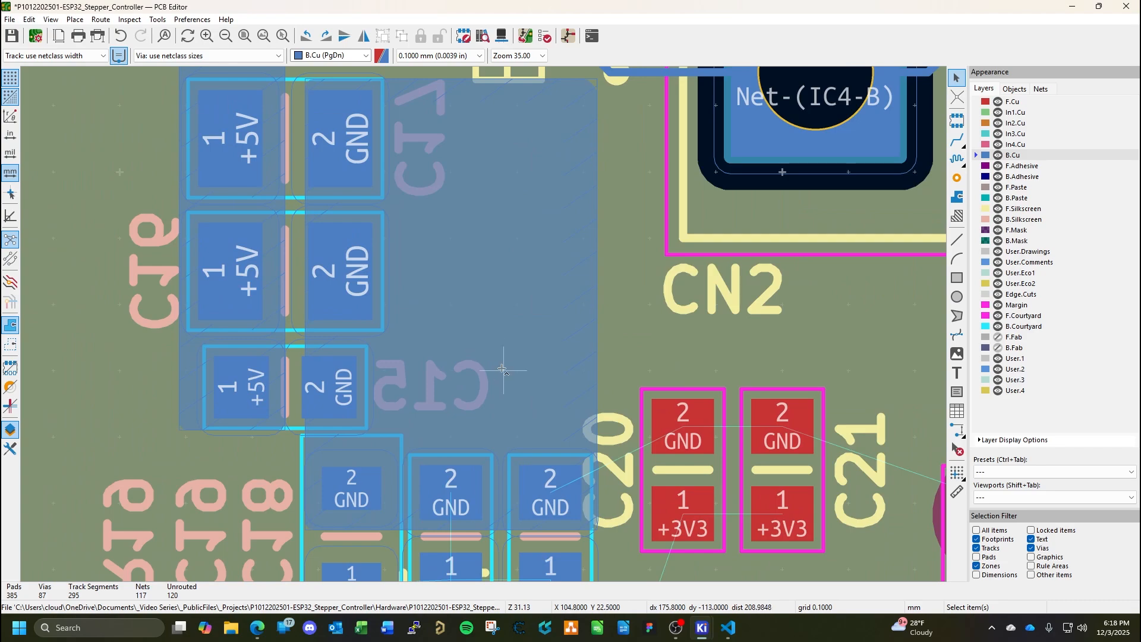
key(ctrl+shift+v)
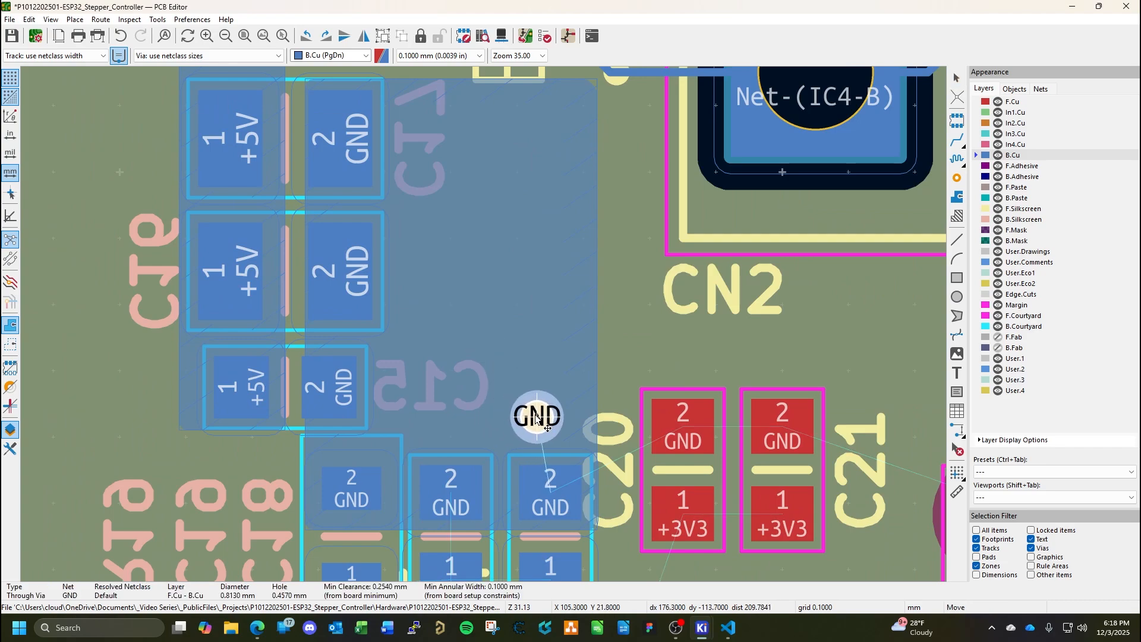
click(536, 403)
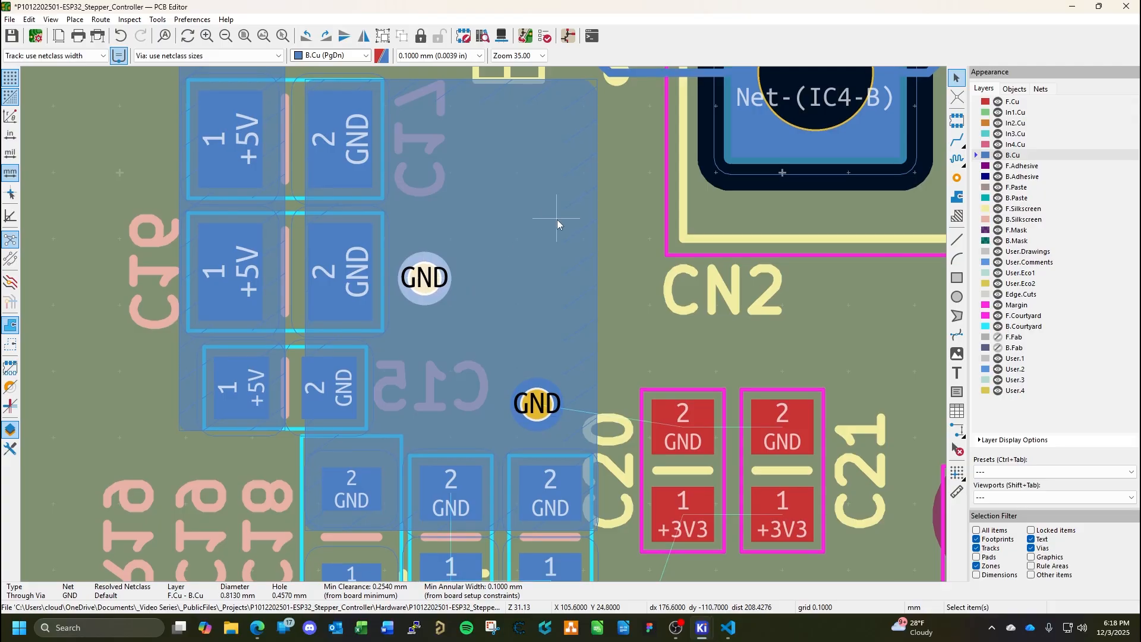
middle_drag(424, 277, 368, 377)
click(368, 377)
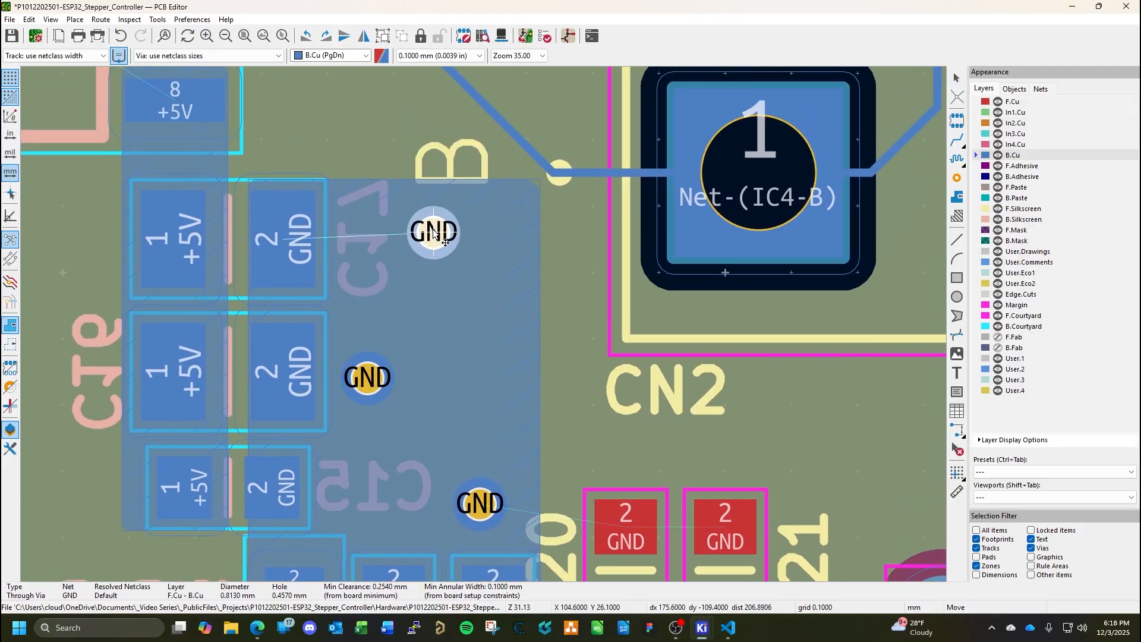
click(433, 232)
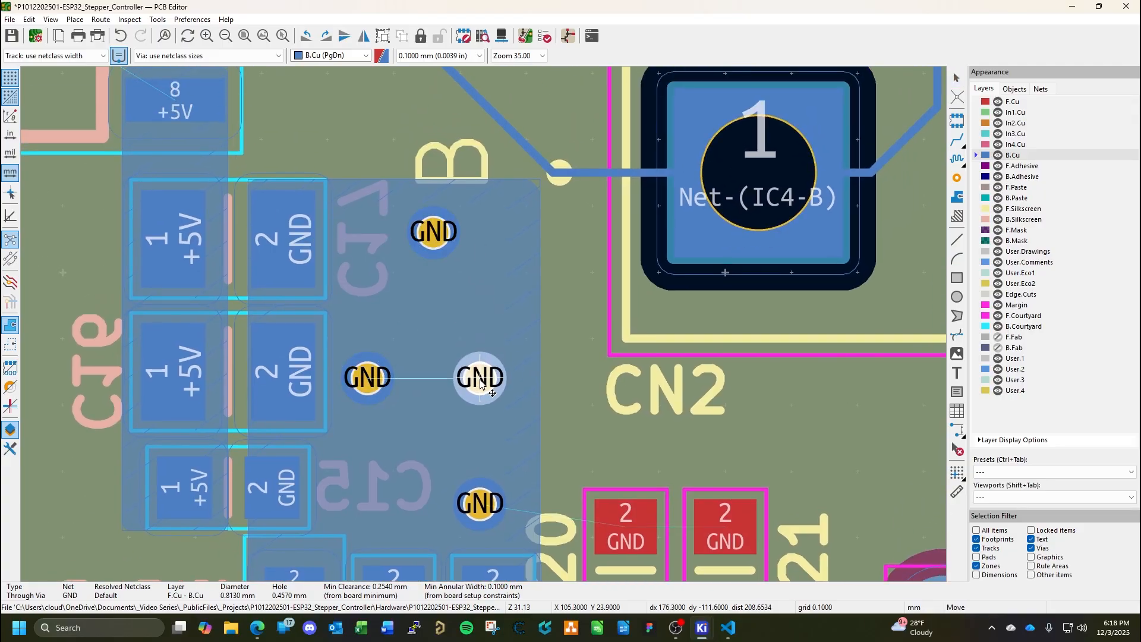
click(486, 377)
key(Escape)
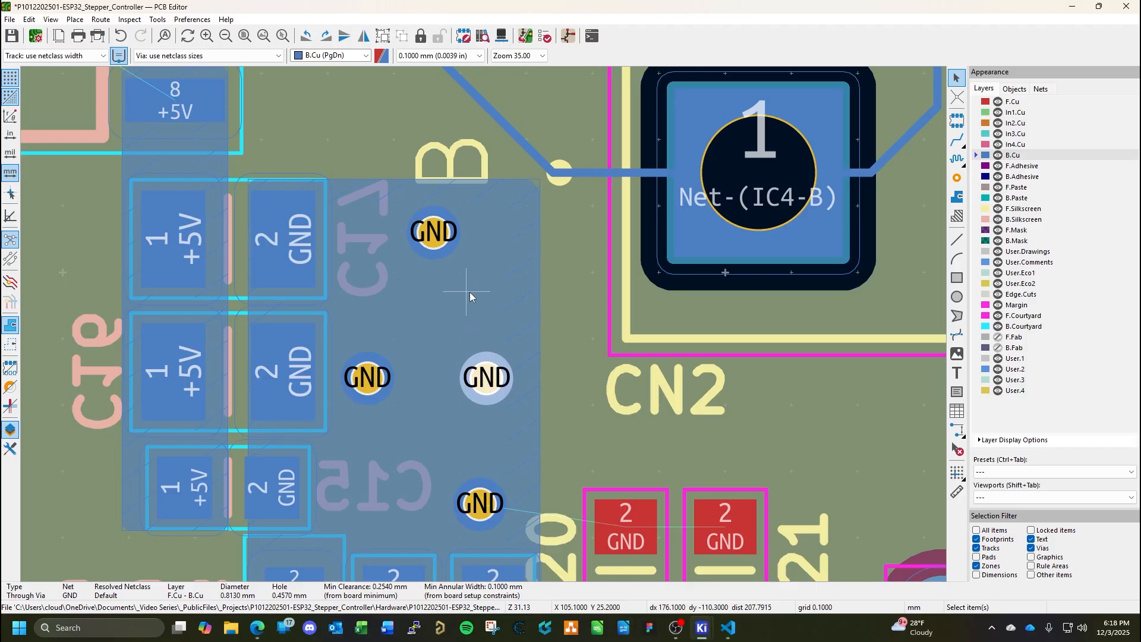
click(606, 385)
key(ctrl+s)
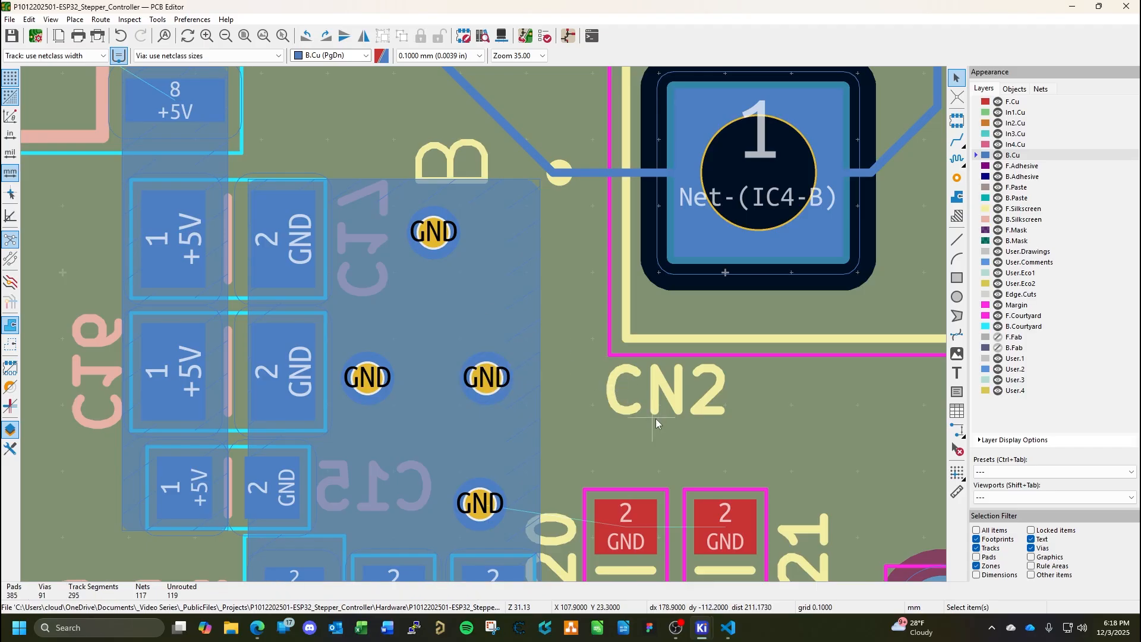
Widen the GND zone by moving its edge 0.1 mm toward the +5V zone, and refill all zones.
scroll(659, 380, down, 5)
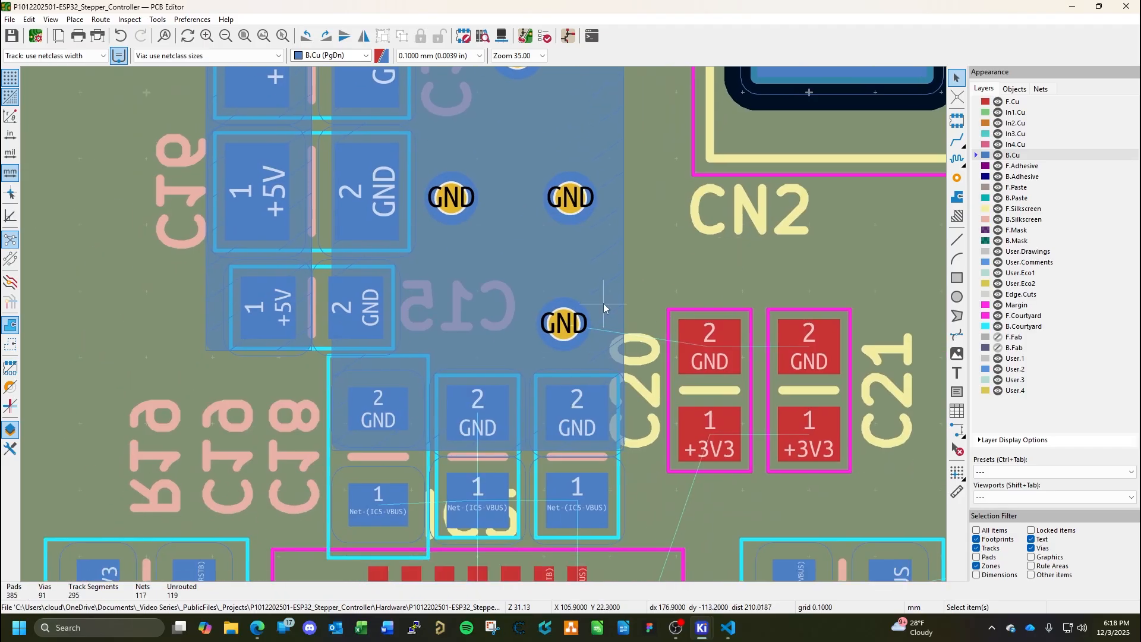
middle_drag(604, 303, 640, 484)
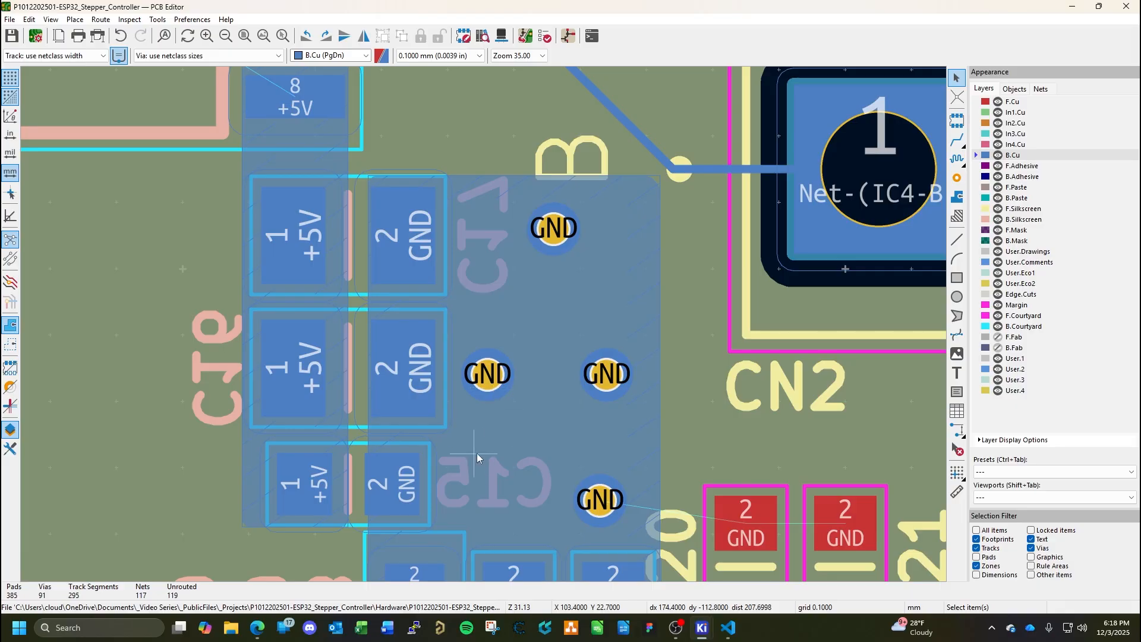
click(398, 431)
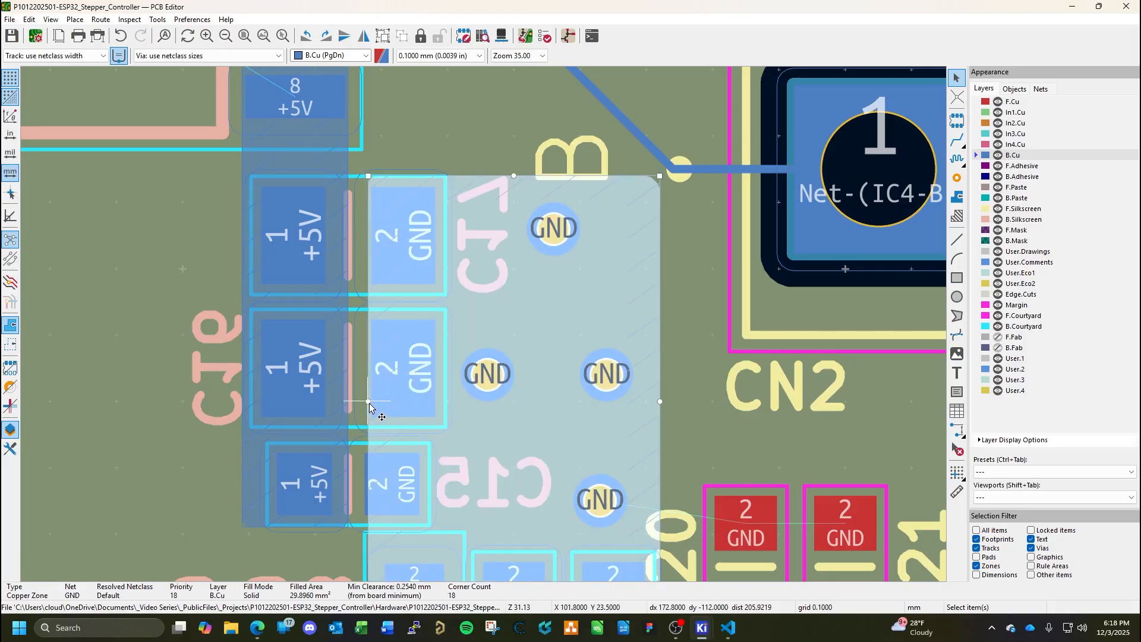
drag(368, 401, 361, 401)
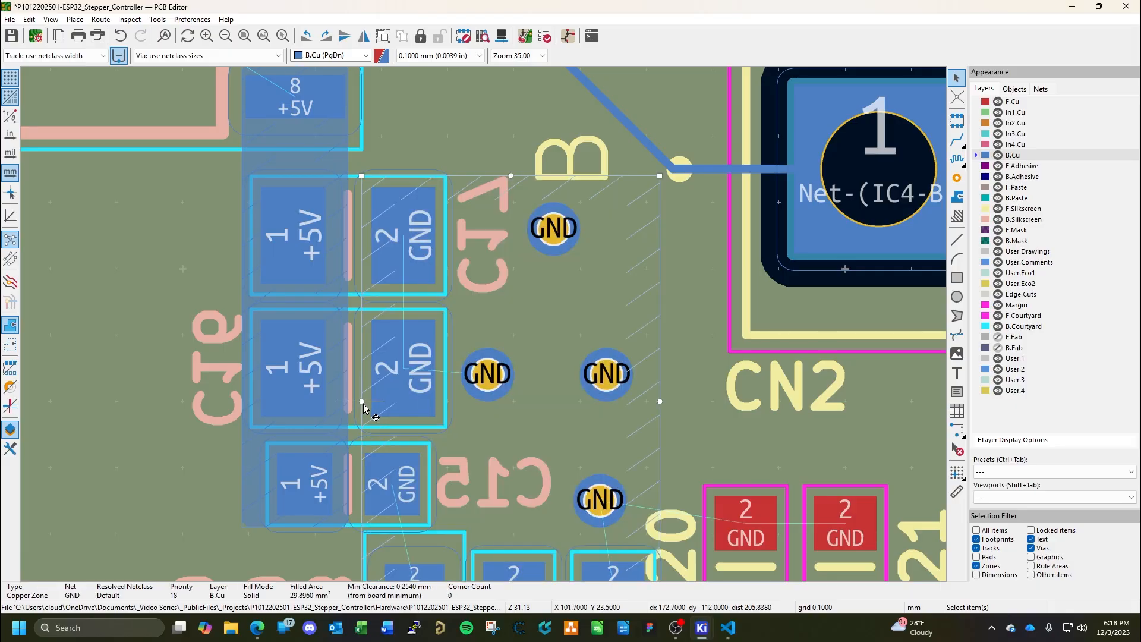
key(b)
key(Escape)
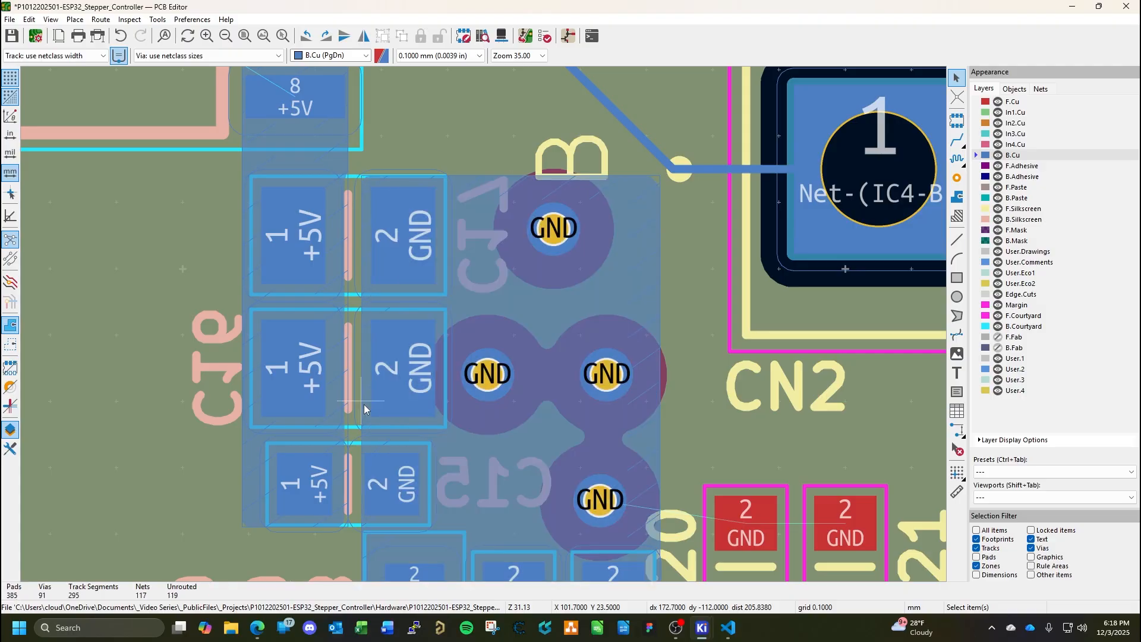
Save the board.
key(ctrl+s)
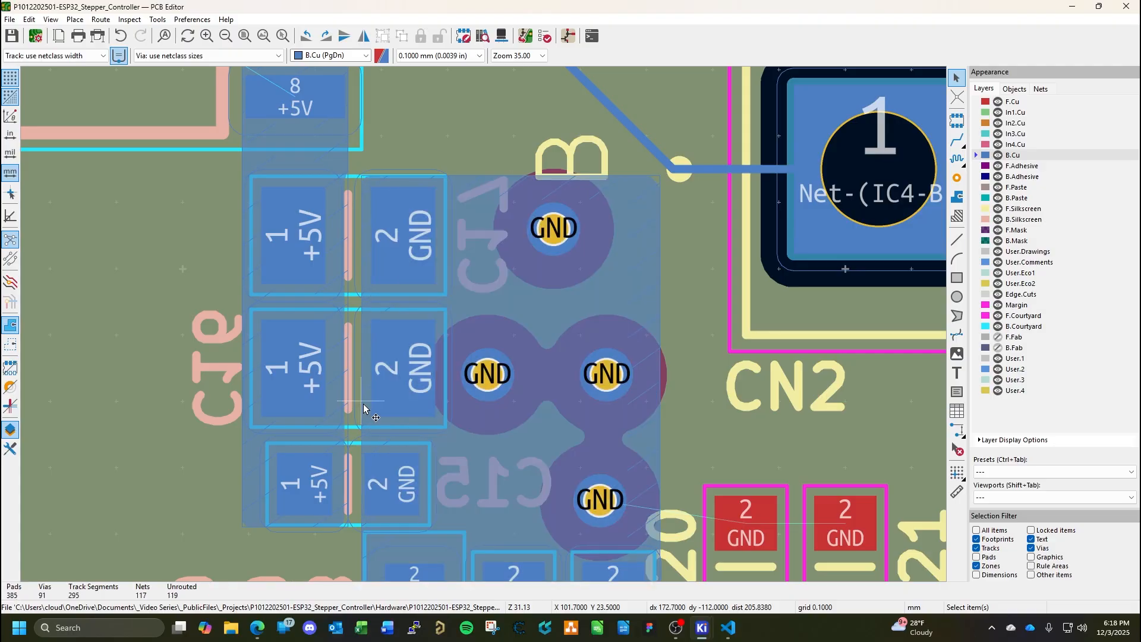
Examine the board area between IC4's +5V zone and the 5V regulator section around IC2.
scroll(483, 324, down, 4)
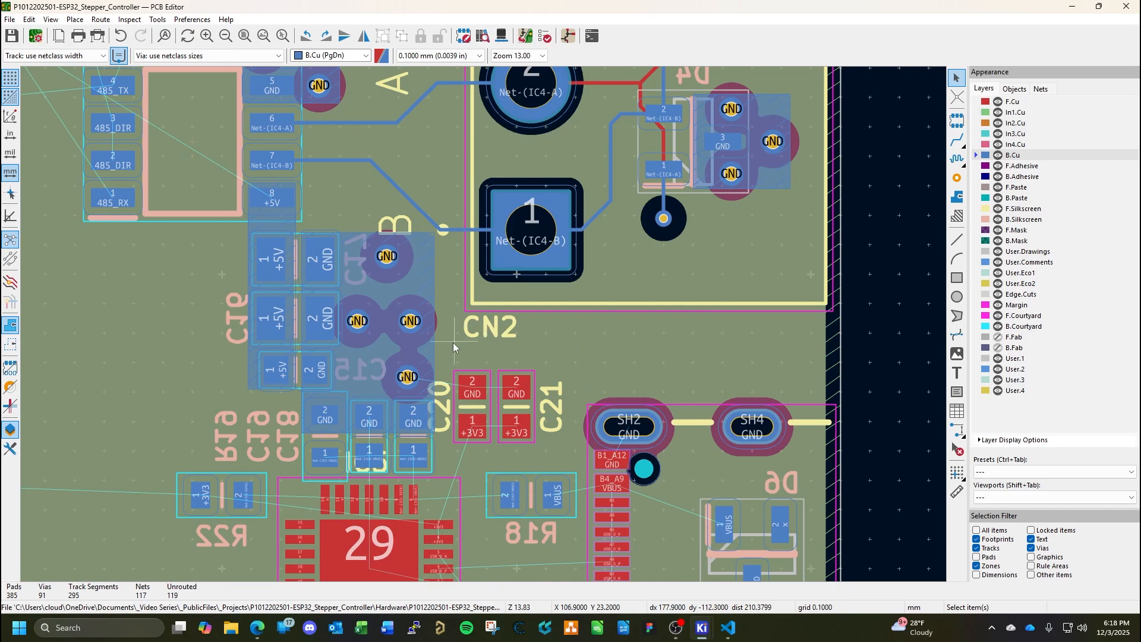
middle_drag(436, 401, 515, 376)
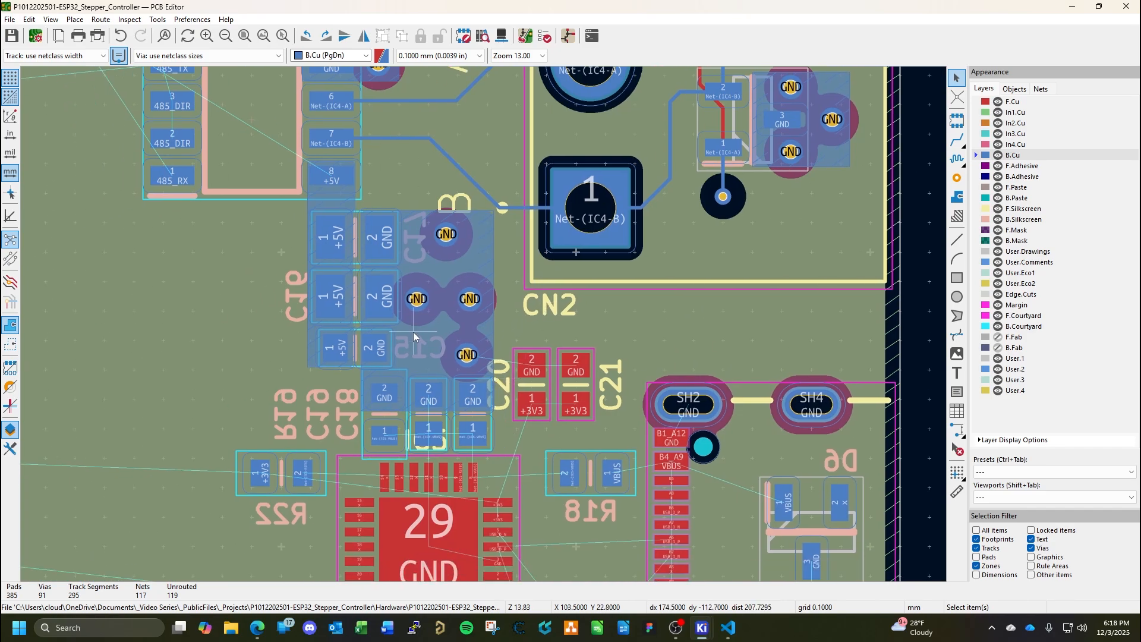
middle_drag(412, 332, 544, 472)
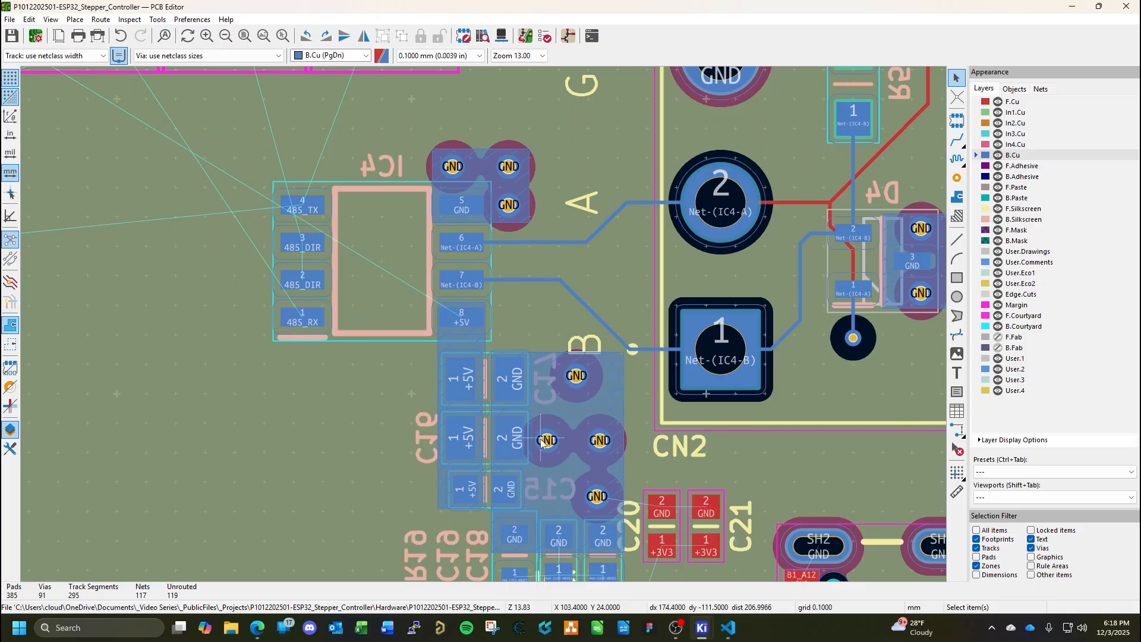
middle_drag(461, 444, 546, 391)
scroll(545, 391, down, 5)
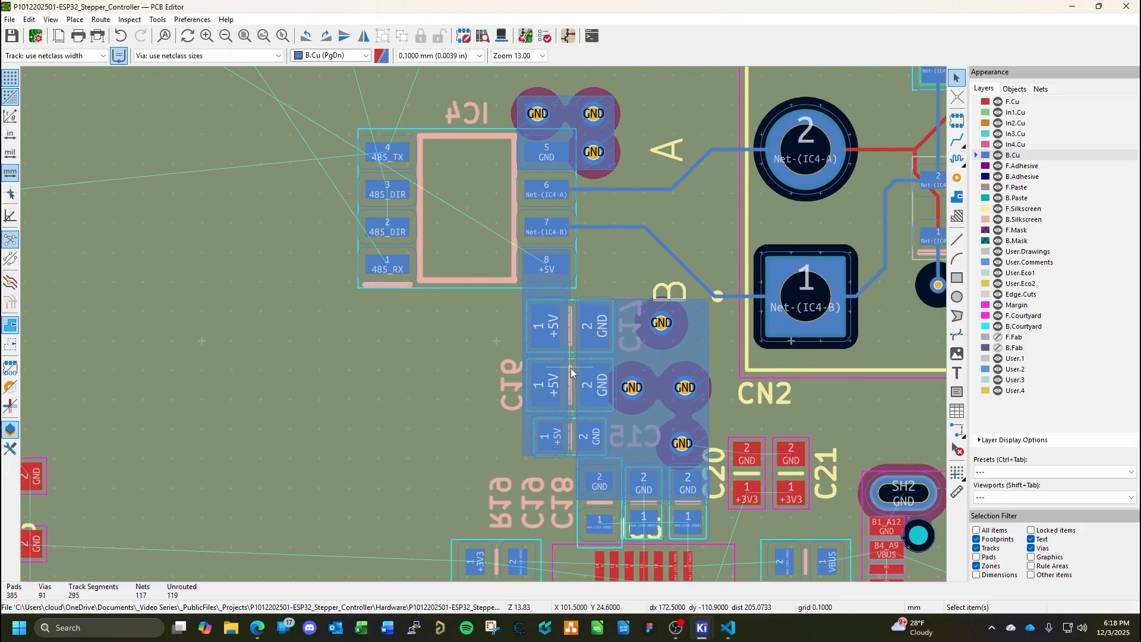
middle_drag(372, 312, 592, 286)
middle_drag(378, 170, 357, 276)
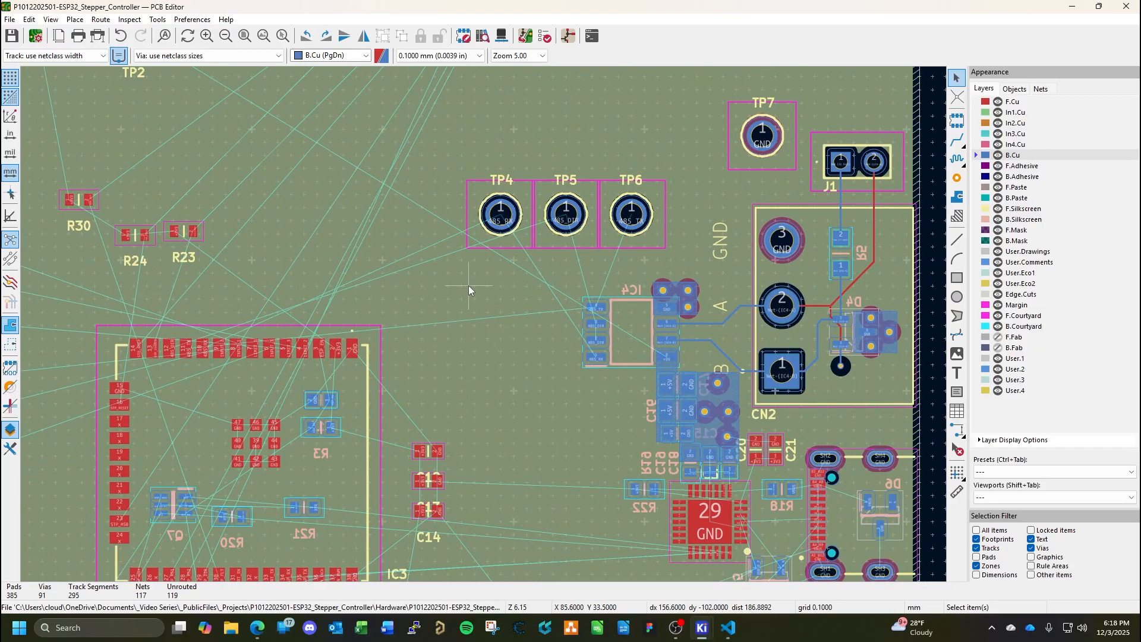
middle_drag(468, 285, 773, 379)
middle_drag(569, 285, 658, 401)
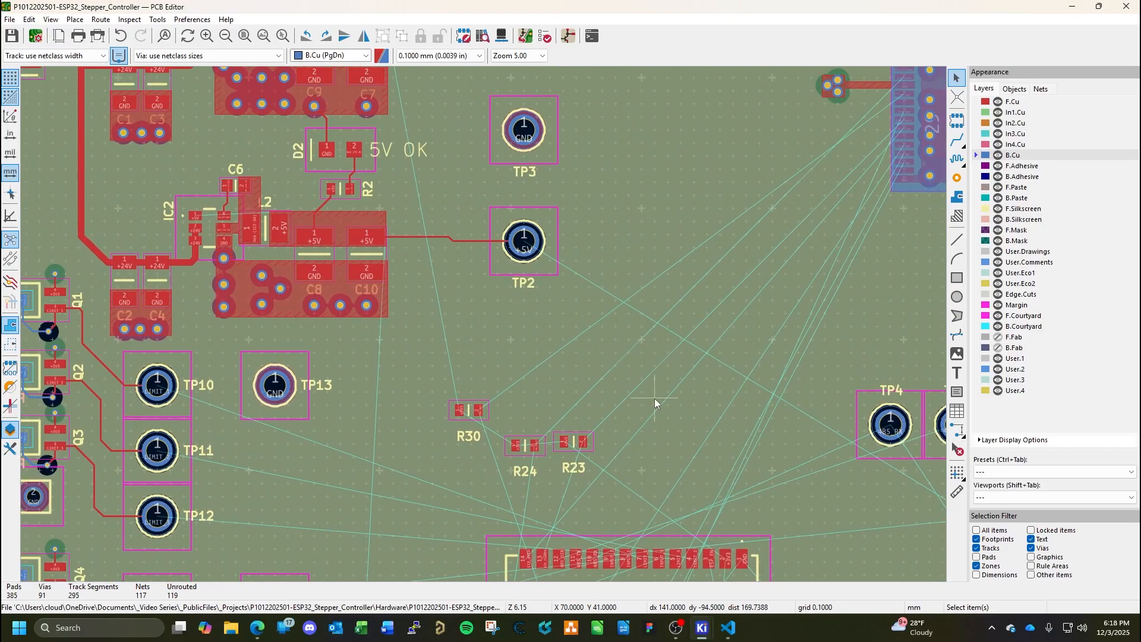
Inspect the +5V output zone at L2, C8 and C10, and view the In2.Cu and In3.Cu layers.
scroll(348, 245, up, 2)
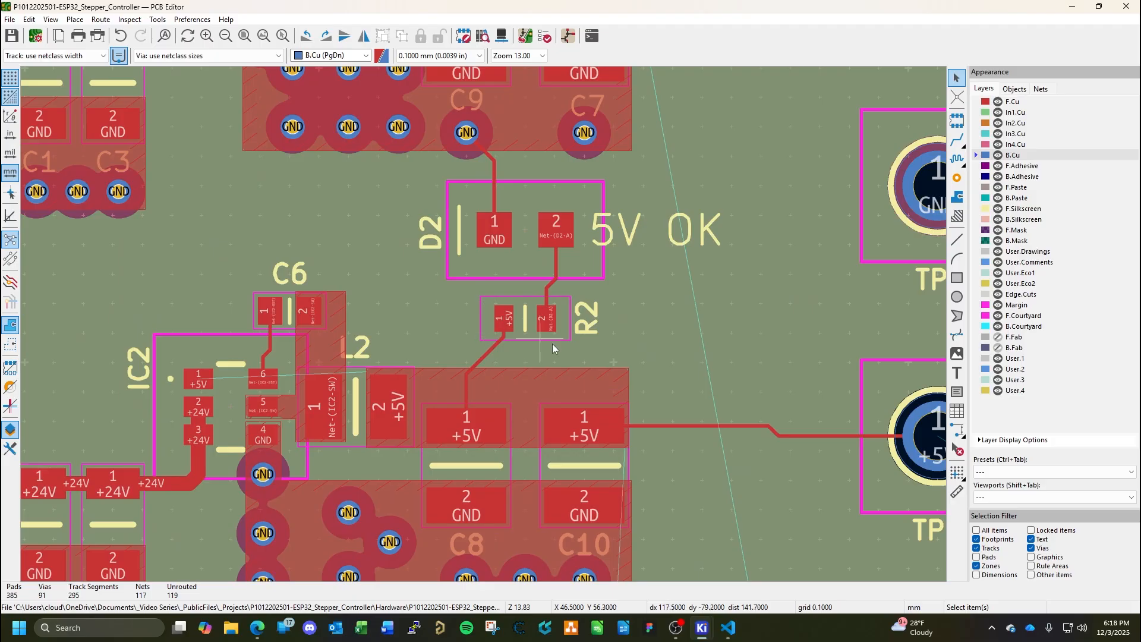
scroll(415, 275, up, 3)
click(416, 285)
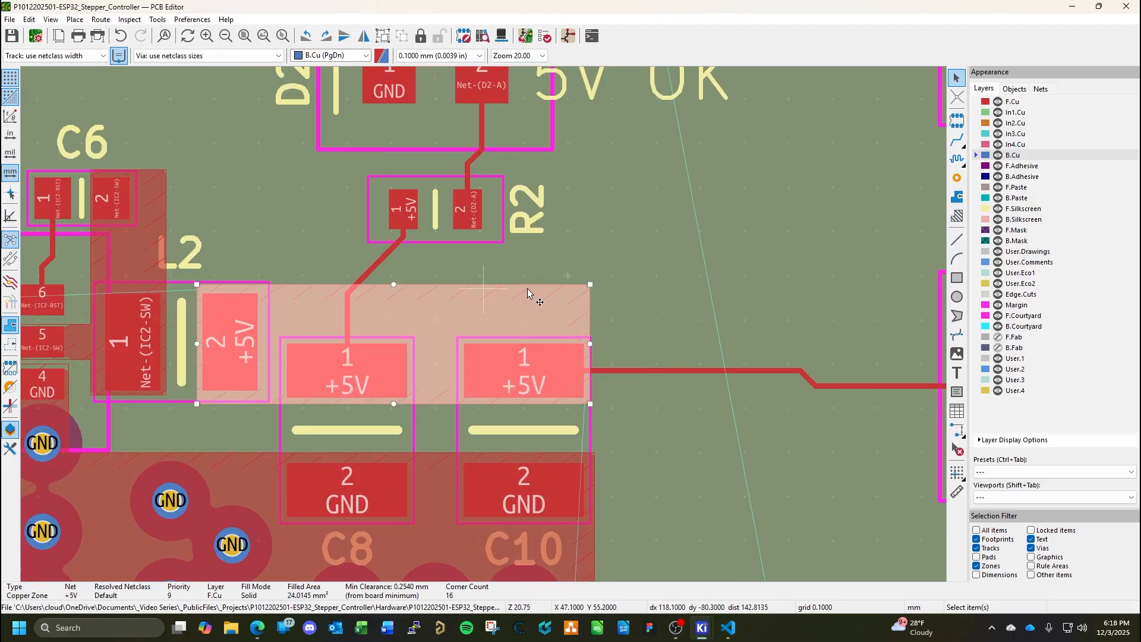
click(656, 305)
key(Escape)
key(Escape)
scroll(645, 294, down, 3)
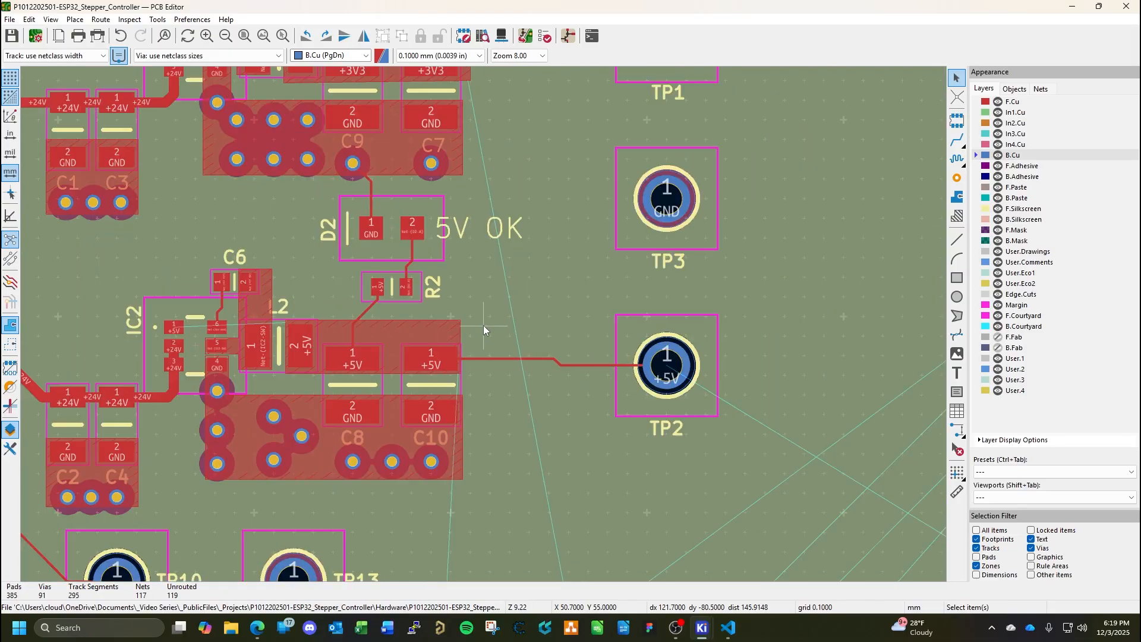
scroll(515, 397, down, 3)
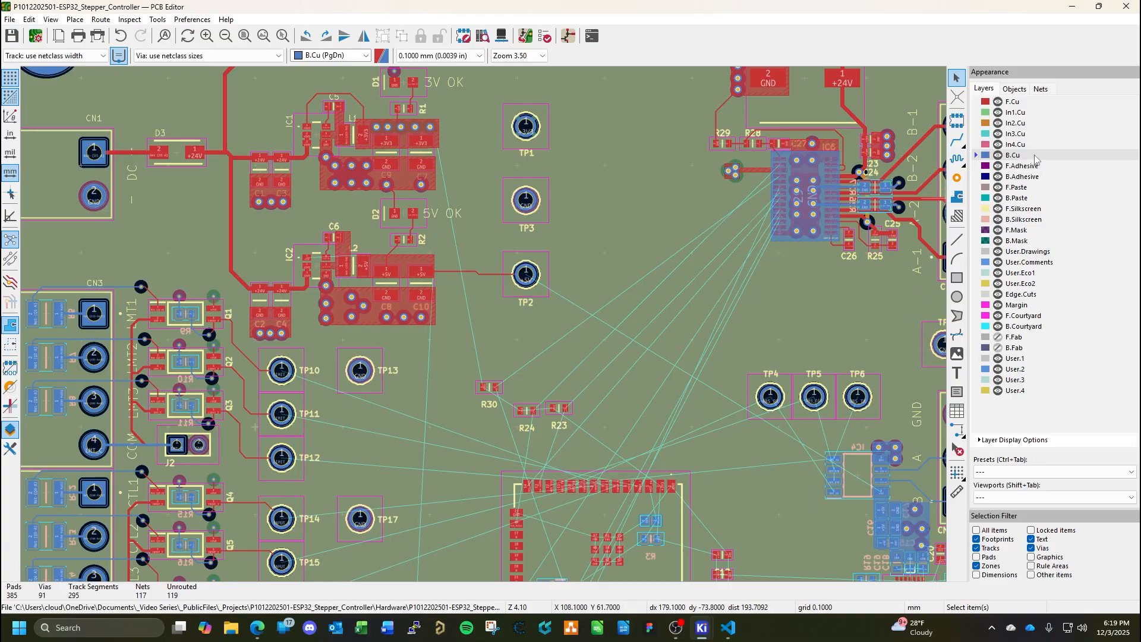
click(1018, 121)
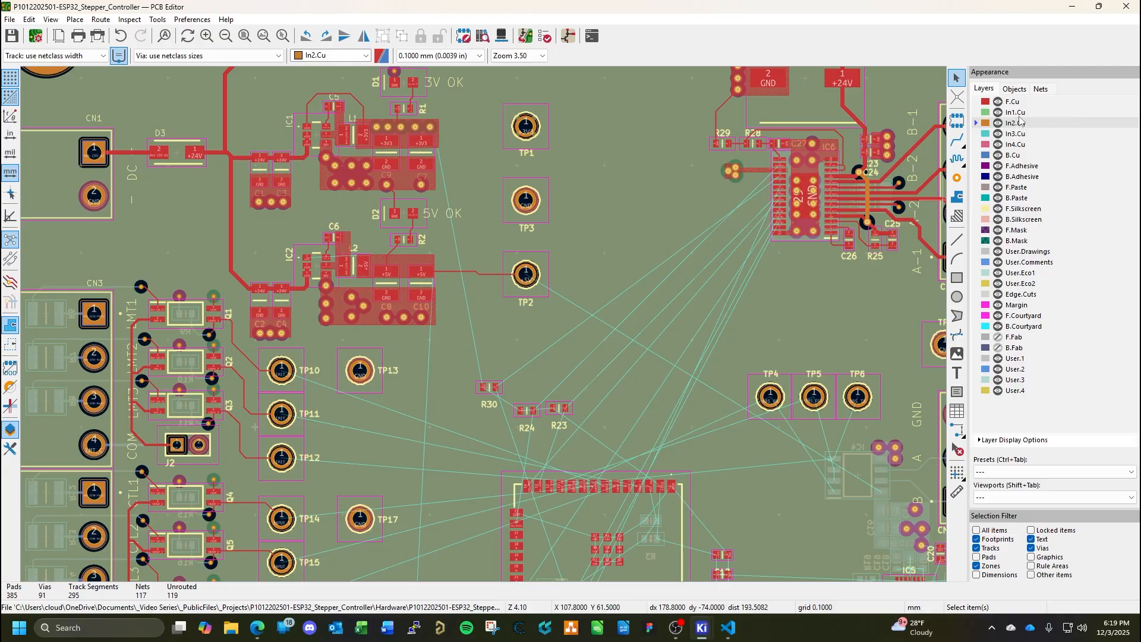
click(1019, 134)
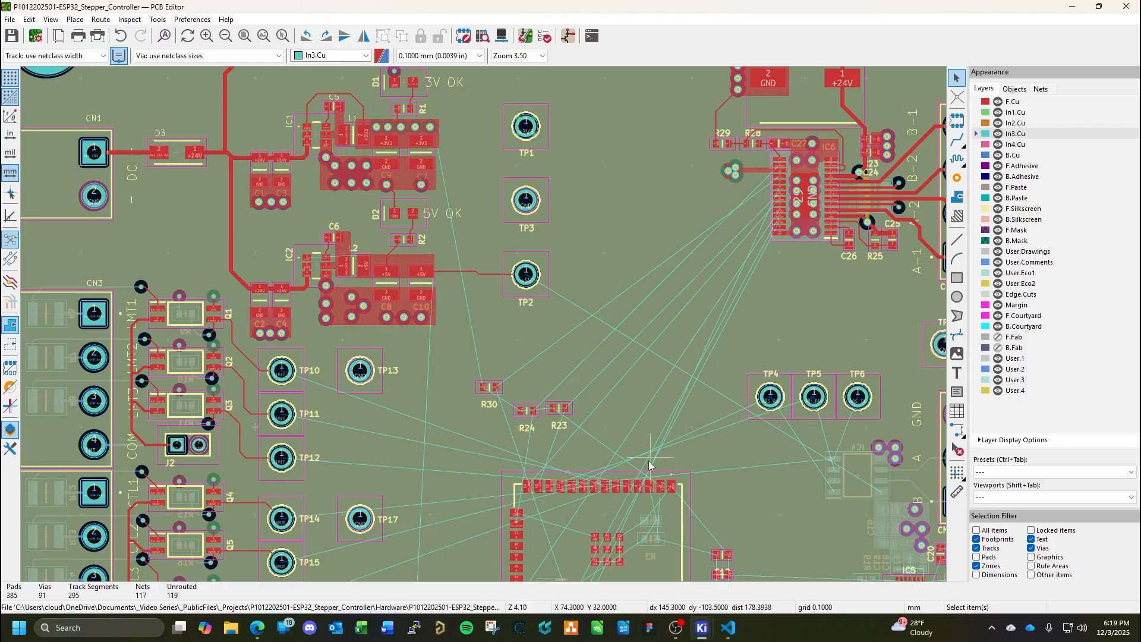
On F.Cu, extend the +5V zone above C8 and C10 about 0.4 mm toward R2, and refill all zones.
click(1012, 102)
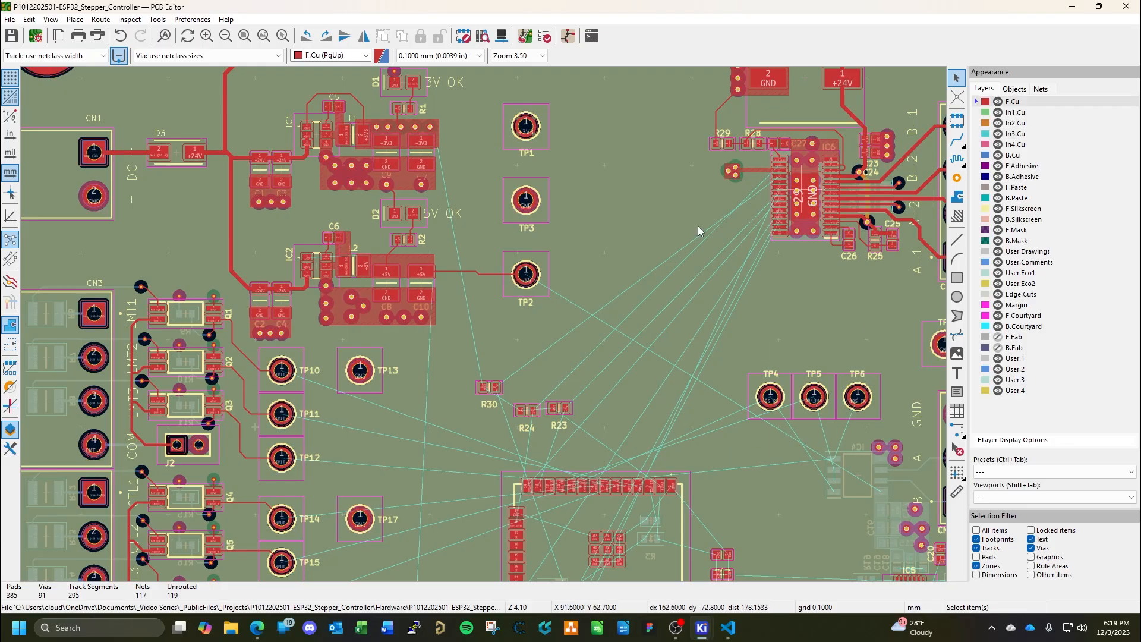
scroll(412, 252, up, 5)
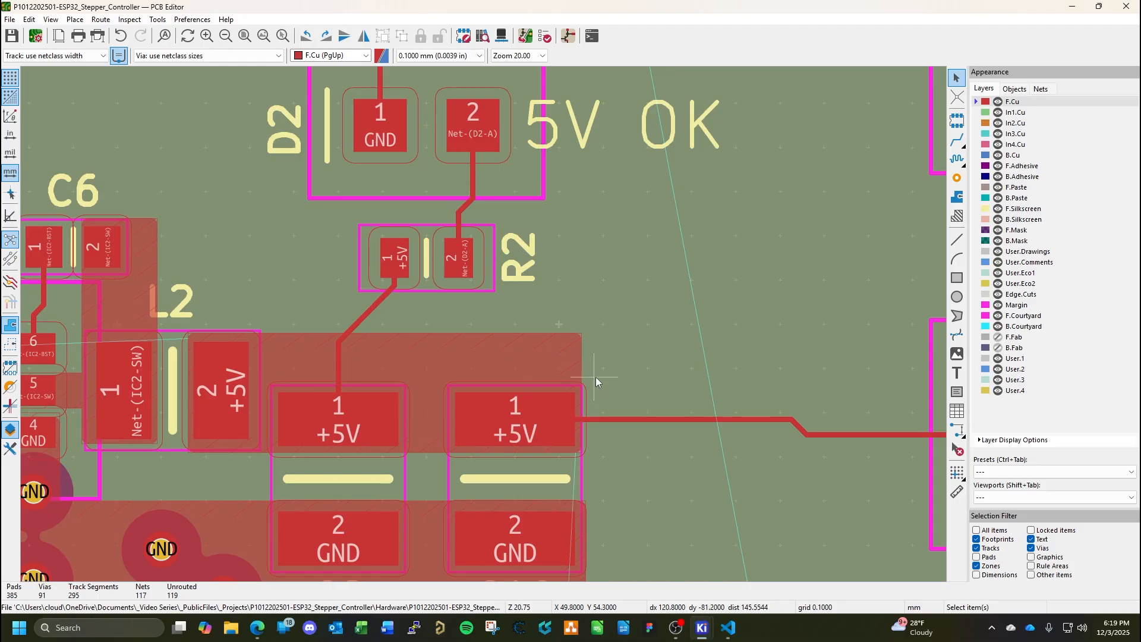
click(514, 334)
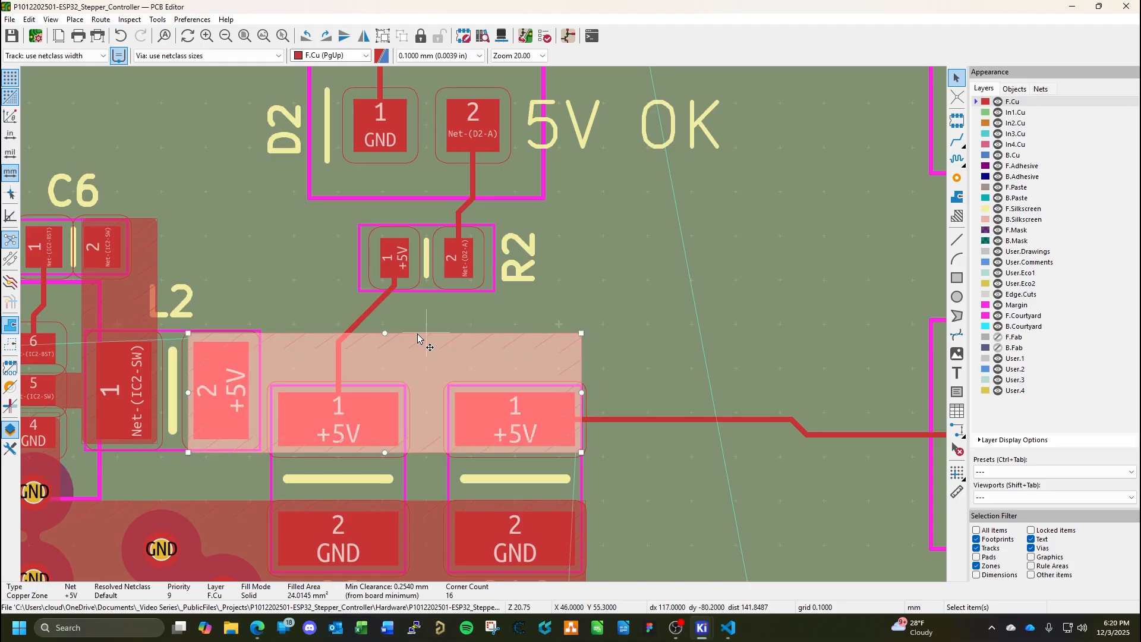
drag(385, 337, 389, 315)
key(b)
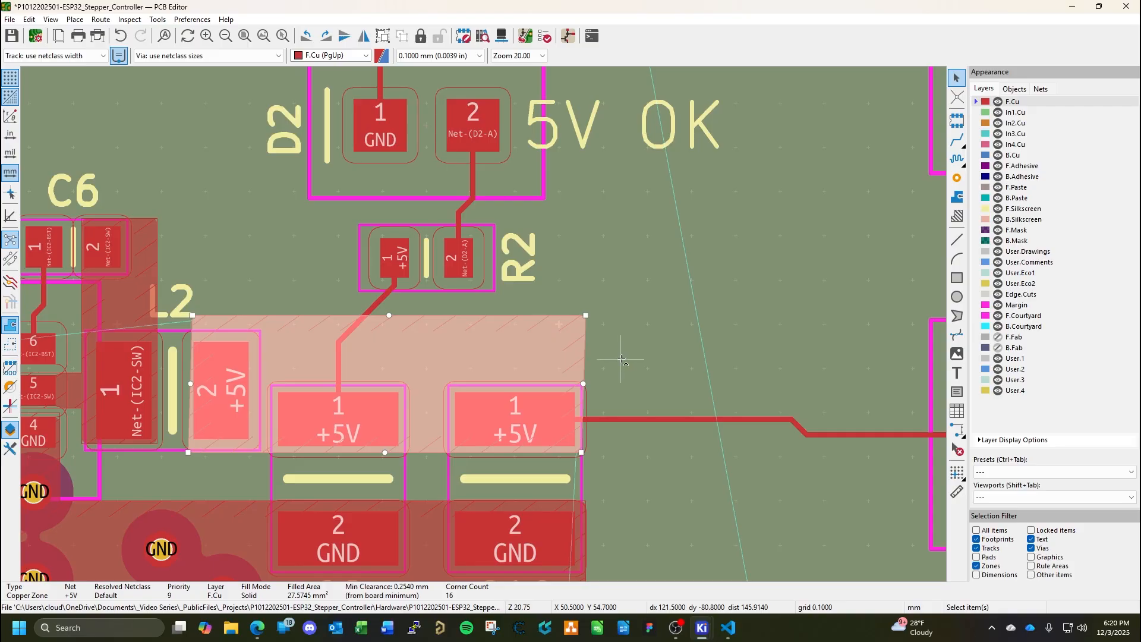
Place a copied through via at X 45.6, Y 55 mm in the enlarged +5V zone and set its net to +5V.
key(ctrl+shift+v)
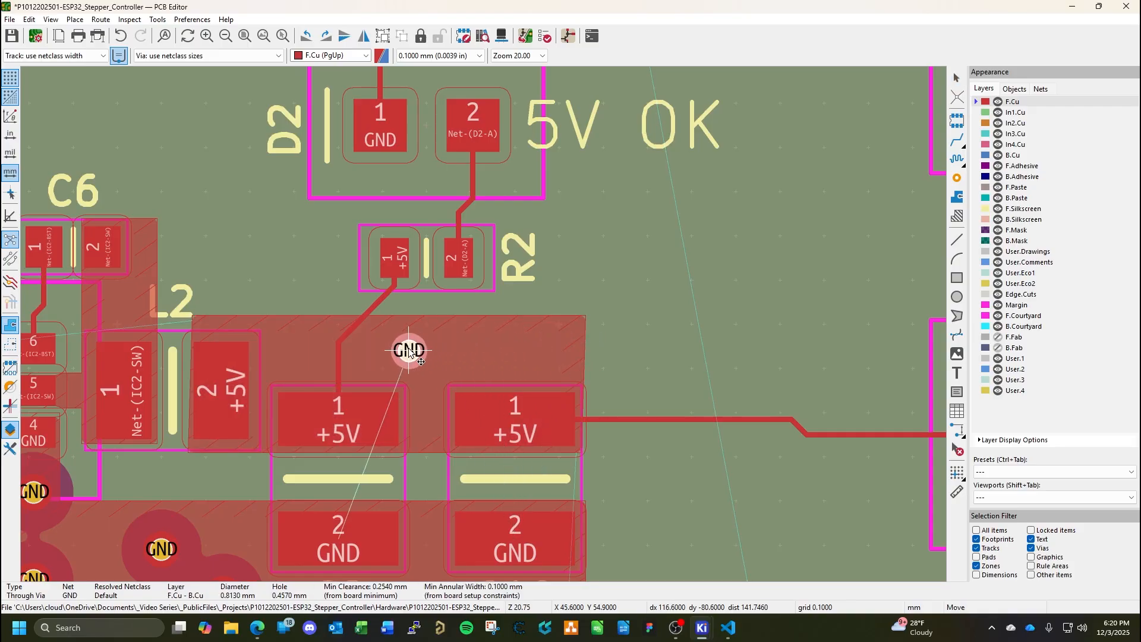
click(409, 347)
double_click(419, 354)
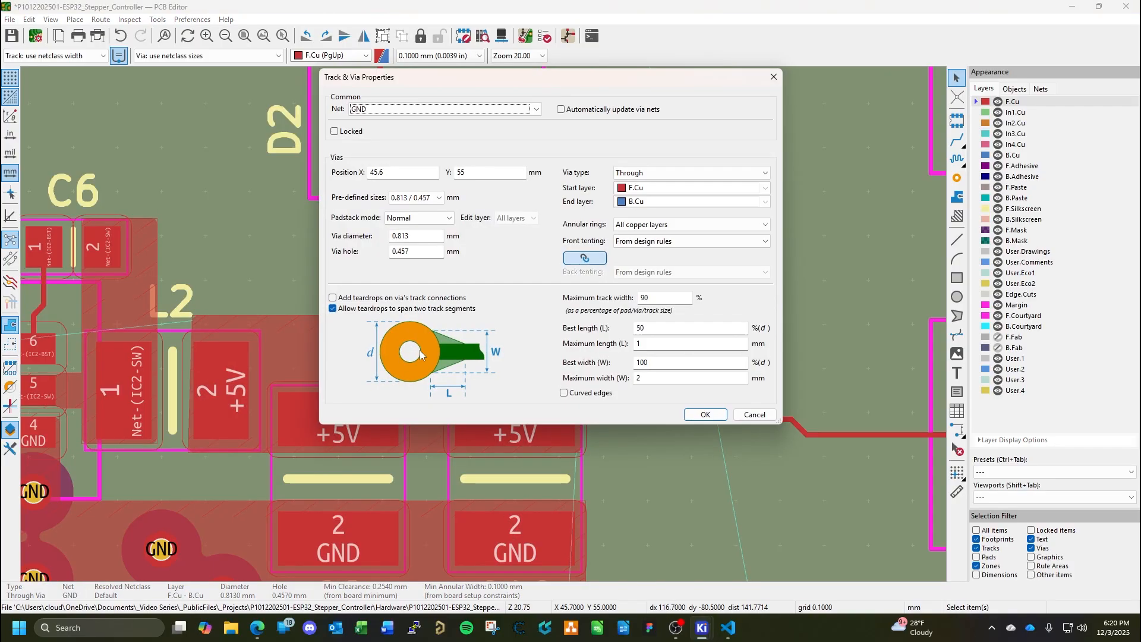
click(516, 111)
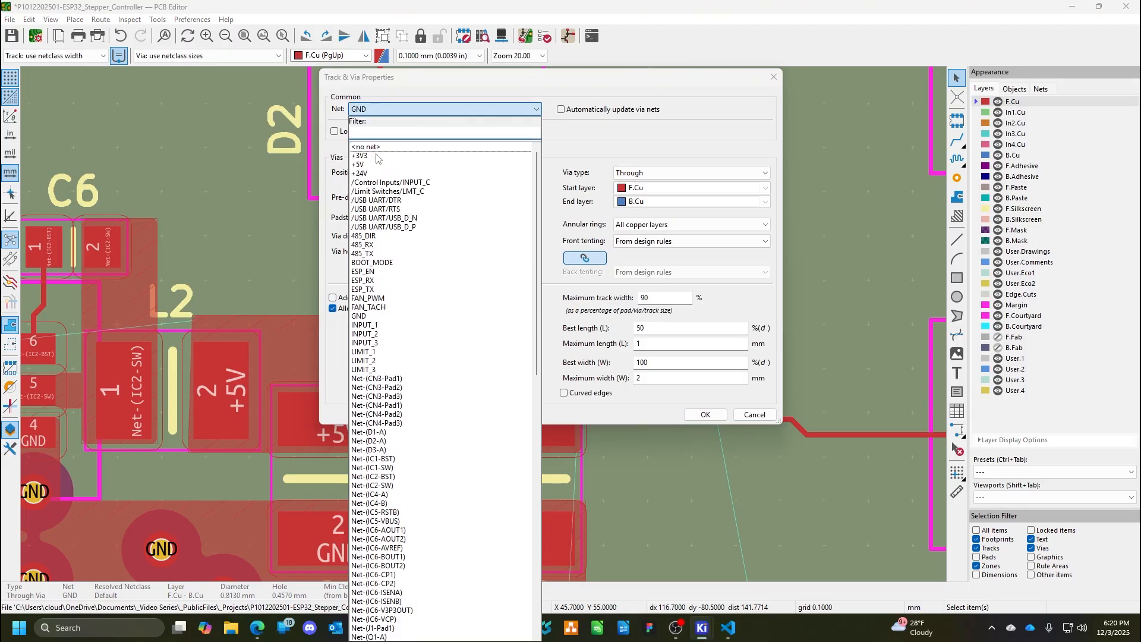
click(380, 169)
click(704, 415)
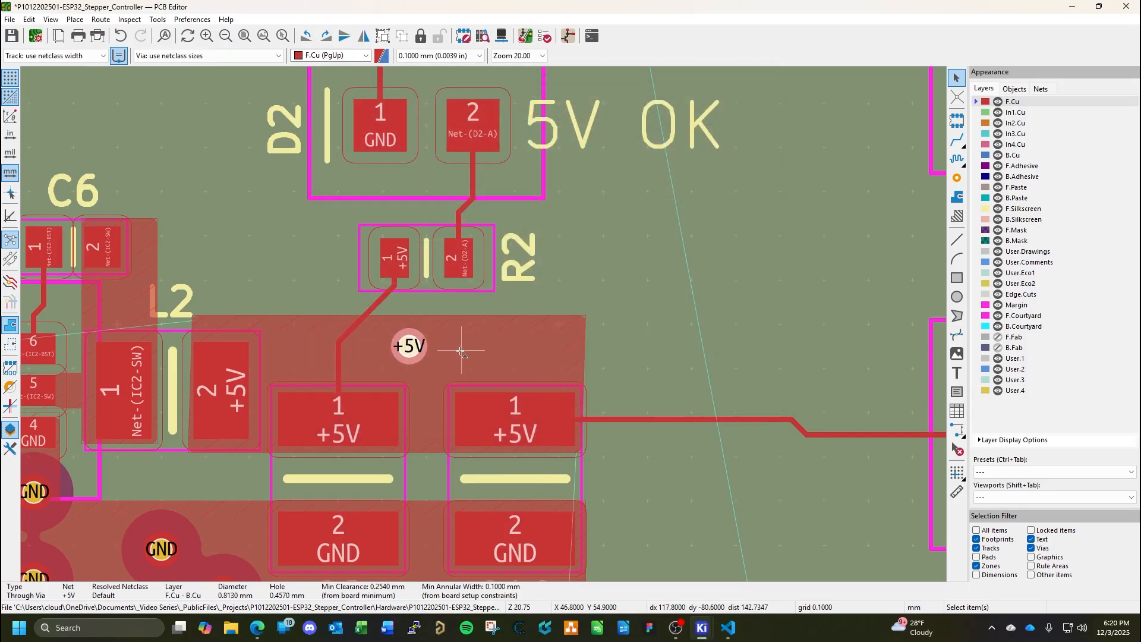
Place two more copied vias in line with the +5V via, spaced 1 mm apart at X 46.6 and 47.6 mm.
key(ctrl+shift+v)
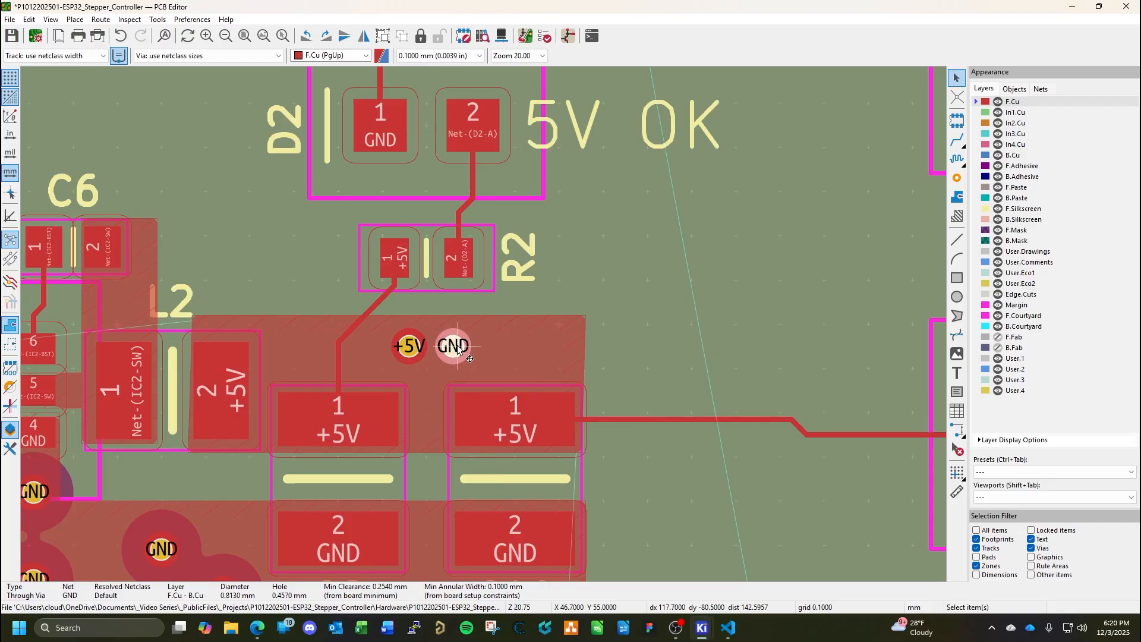
click(454, 346)
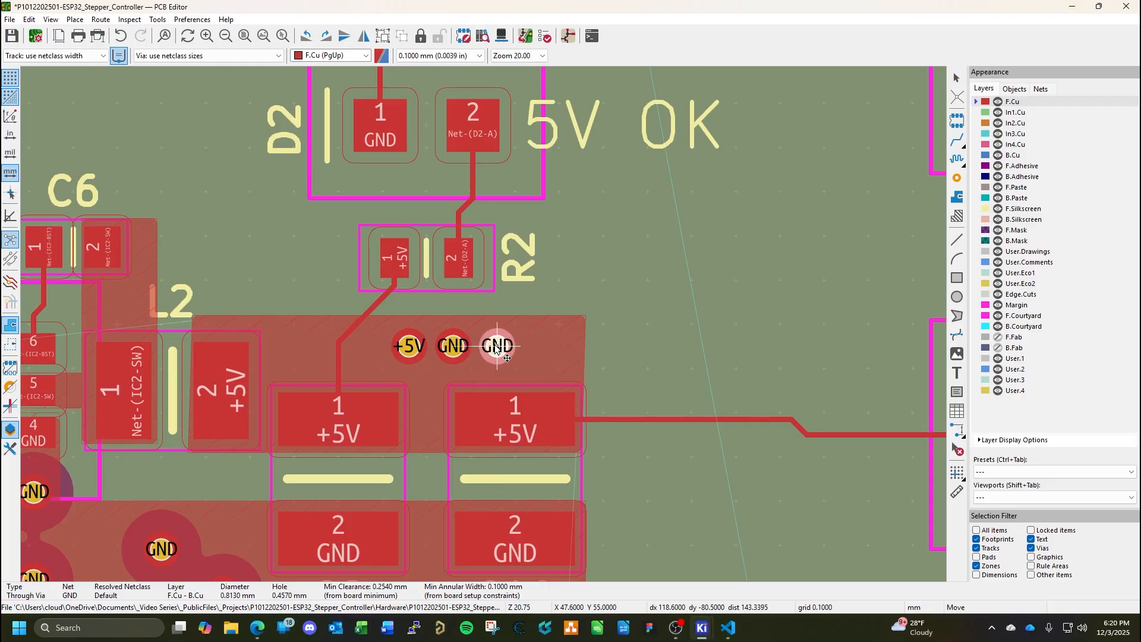
click(497, 347)
key(Escape)
Set the net of the two new GND vias above C8 and C10 to +5V.
double_click(453, 346)
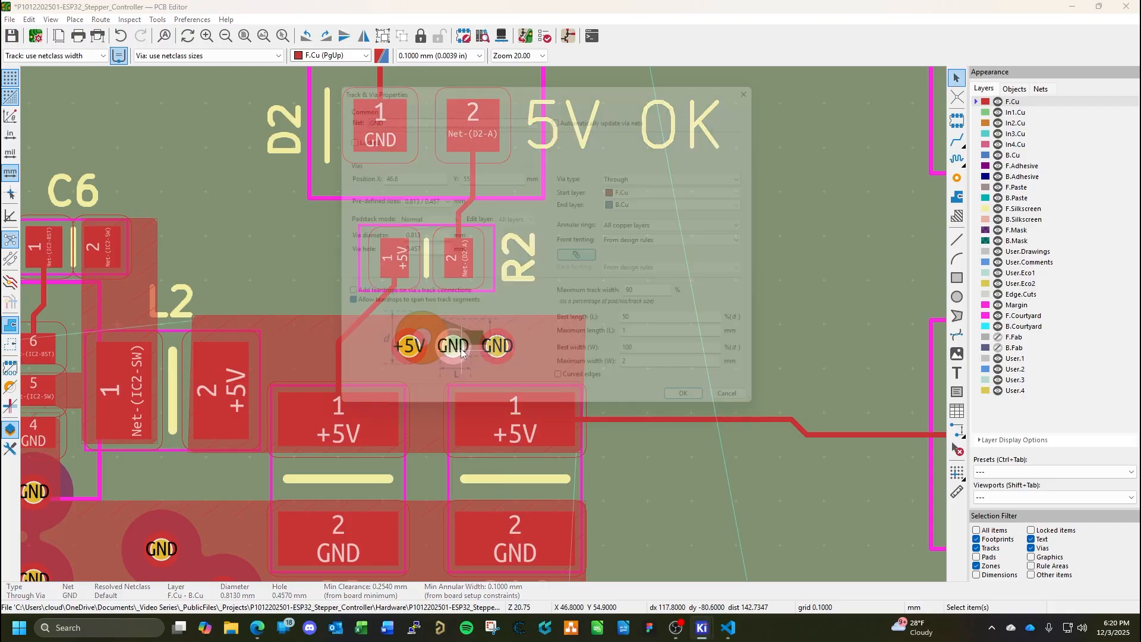
click(395, 109)
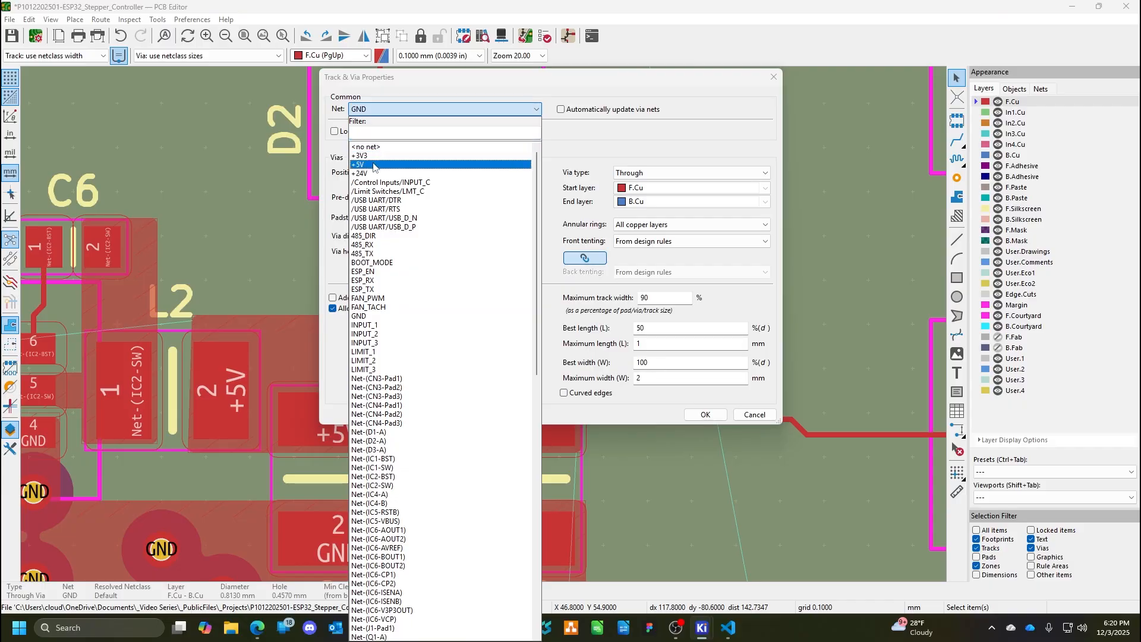
click(374, 162)
click(702, 414)
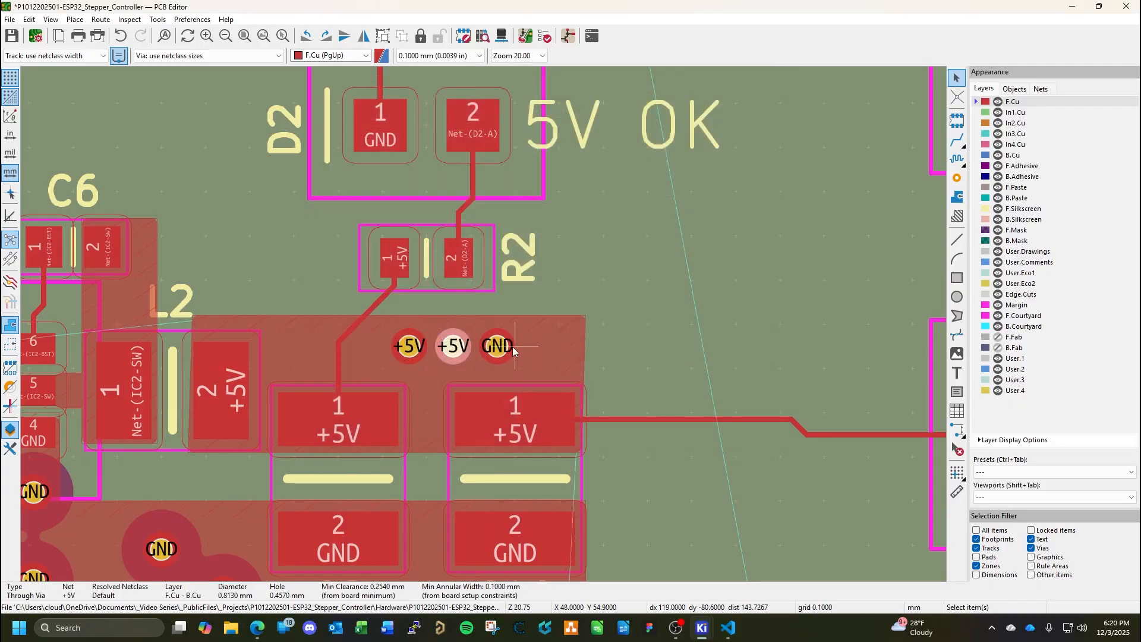
double_click(504, 348)
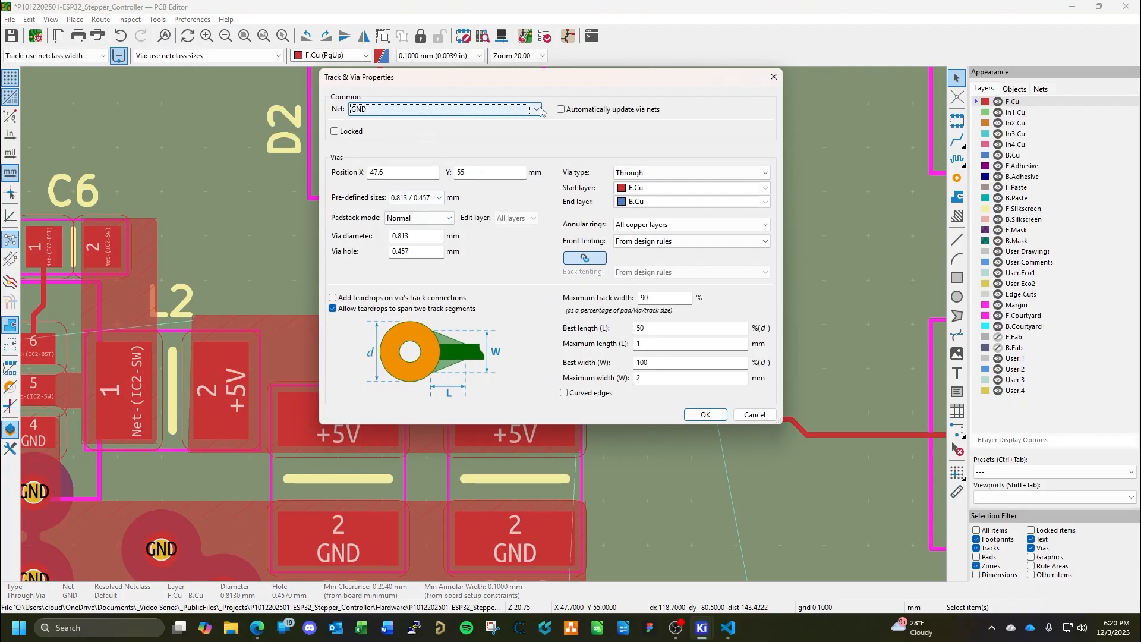
click(404, 110)
click(360, 165)
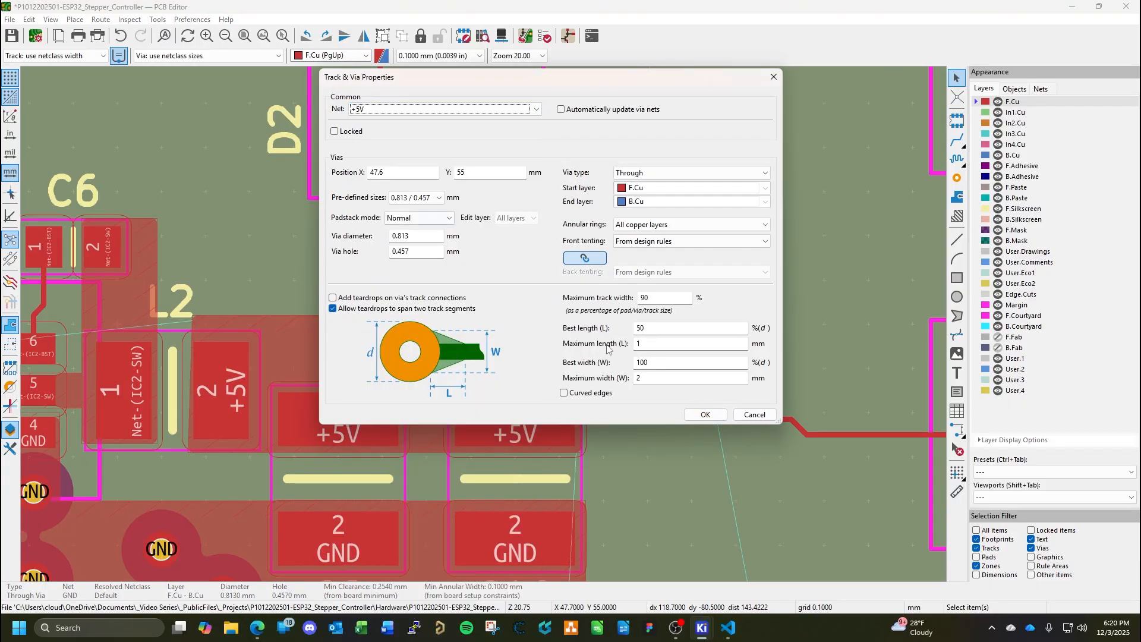
click(694, 416)
View the In2.Cu and In3.Cu layers and examine the space between the 5V regulator, IC6 and IC4 for power distribution.
scroll(618, 397, down, 2)
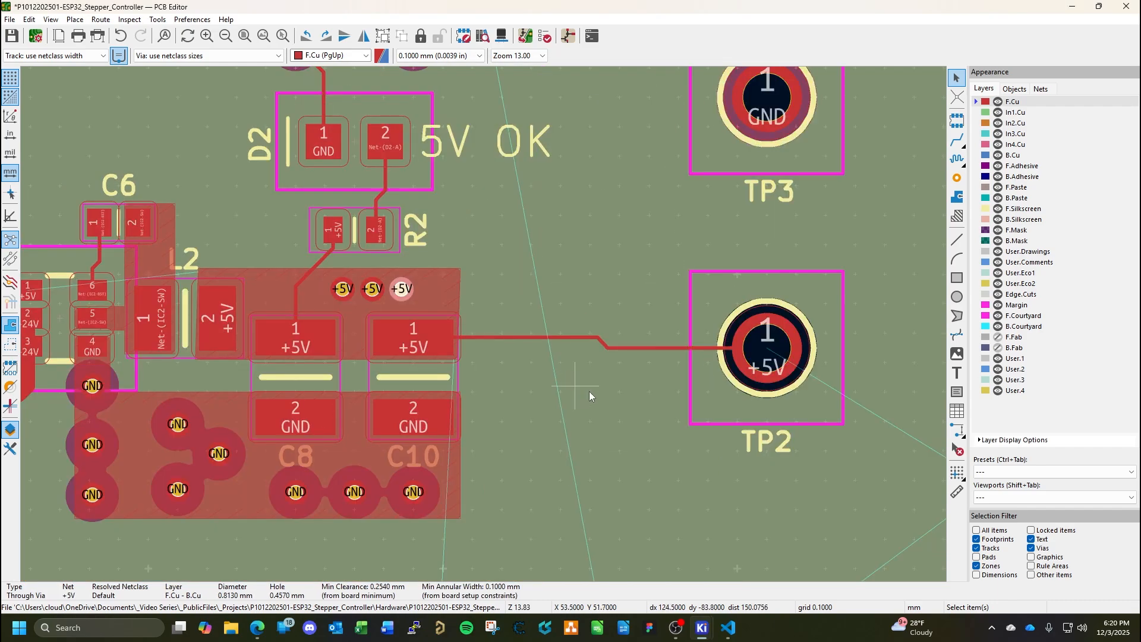
click(1017, 124)
scroll(714, 316, down, 3)
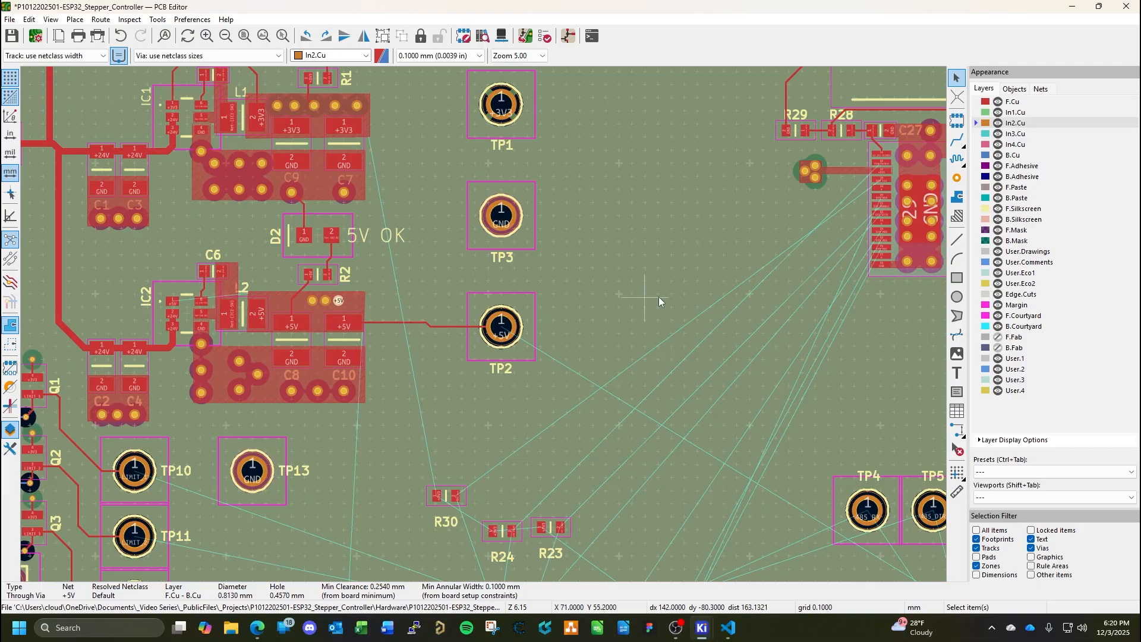
scroll(854, 246, down, 1)
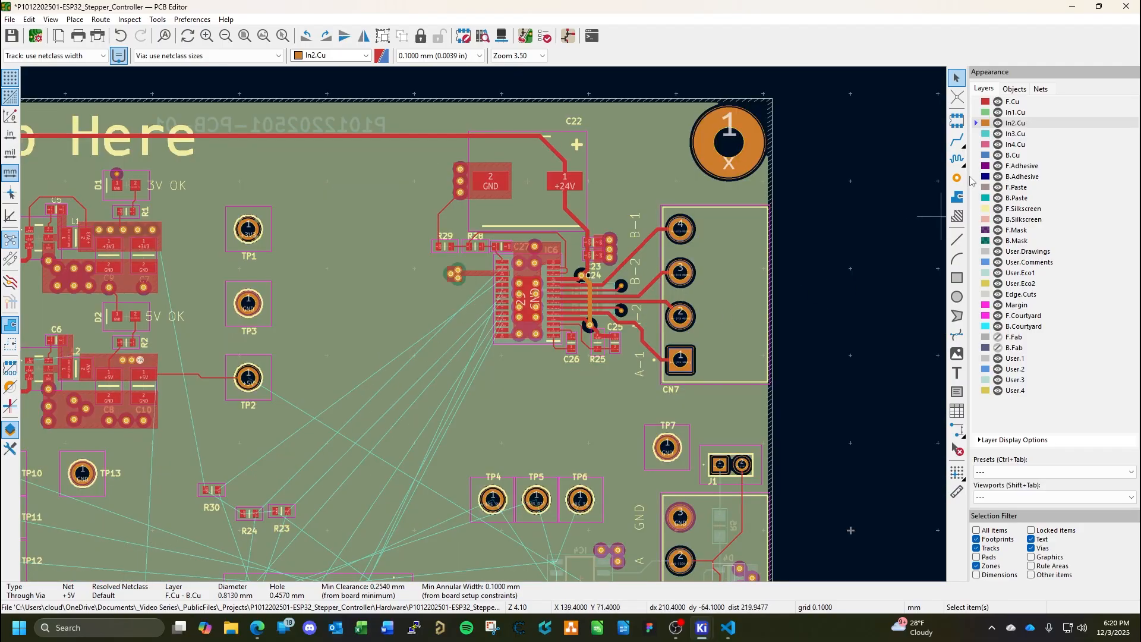
click(1016, 134)
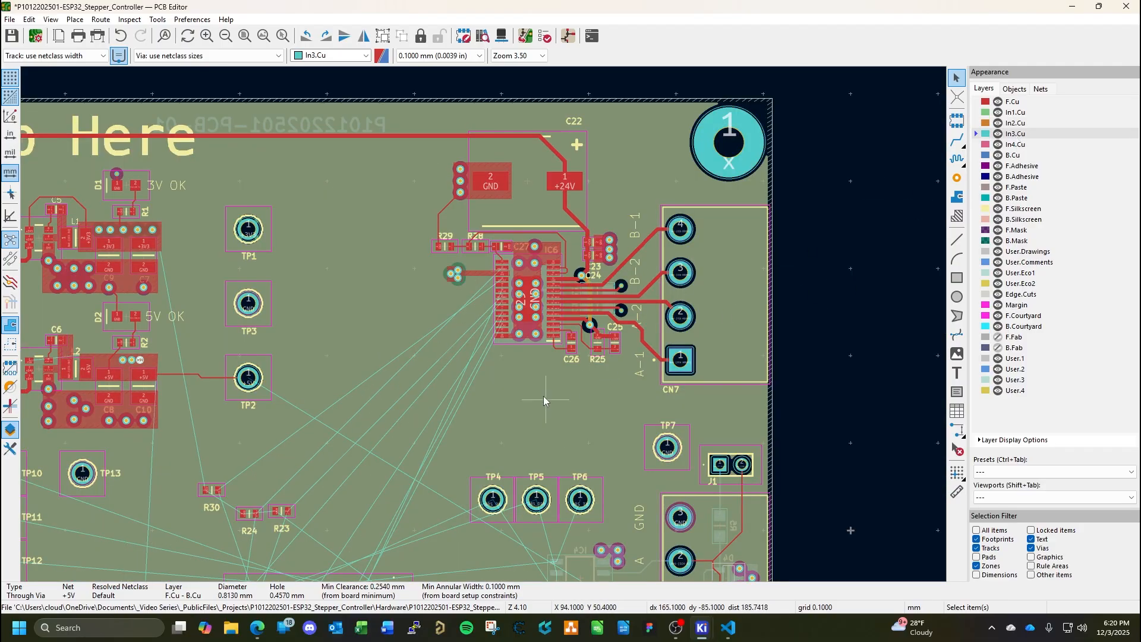
middle_drag(421, 404, 603, 357)
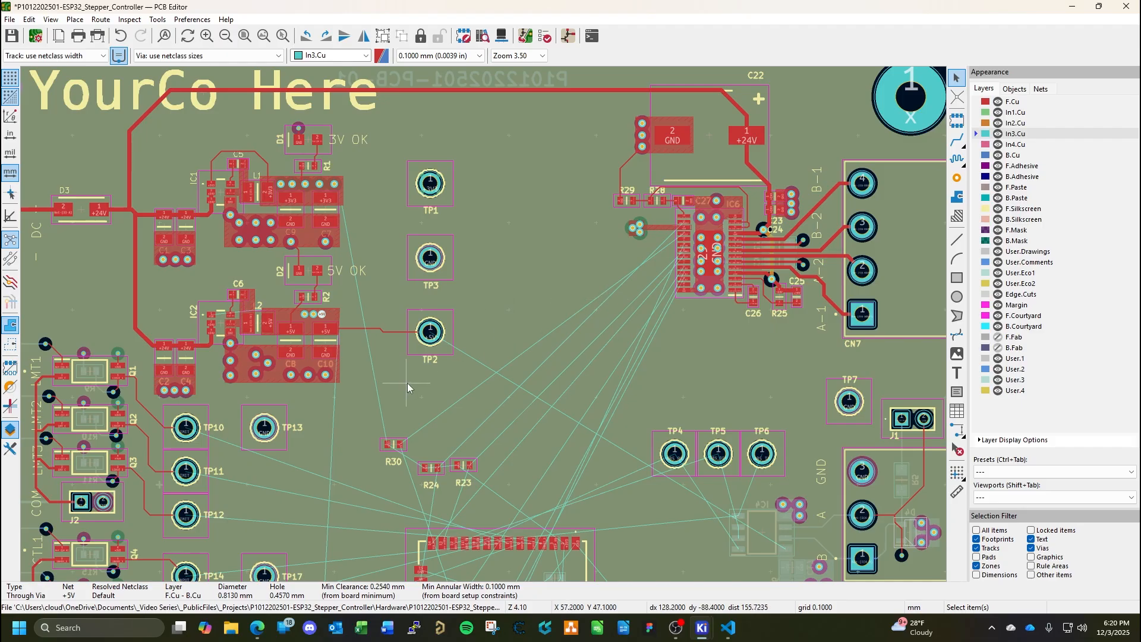
middle_drag(409, 391, 522, 388)
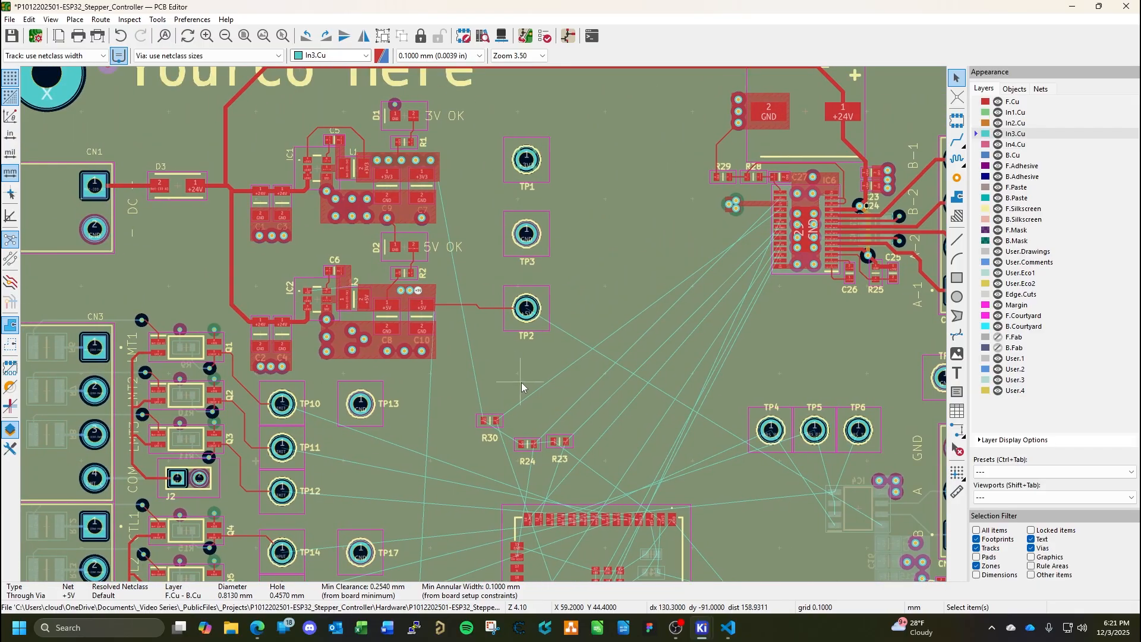
middle_drag(796, 476, 742, 411)
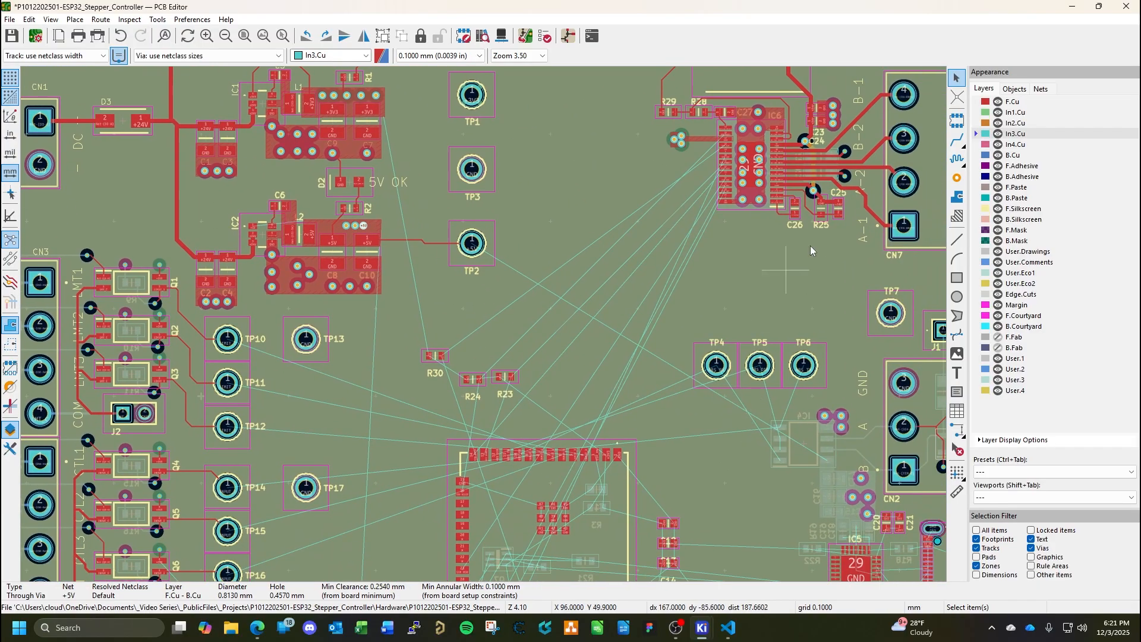
Route In3.Cu tracks joining the three +5V vias at the 5V regulator output from X 45.6 to 47.6 mm.
key(x)
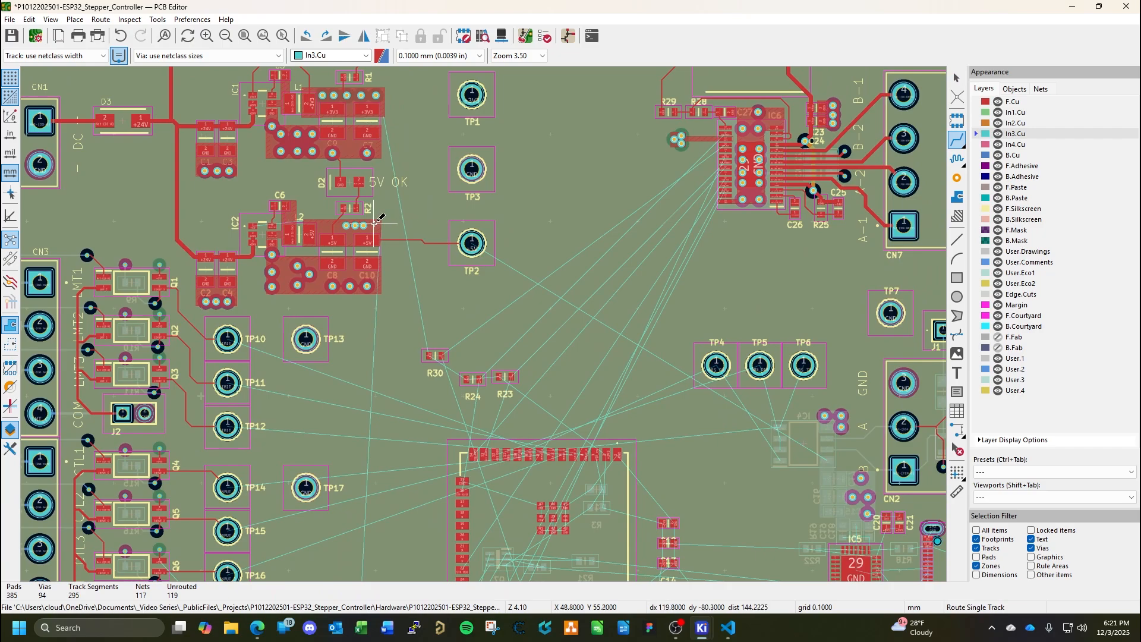
scroll(357, 225, up, 10)
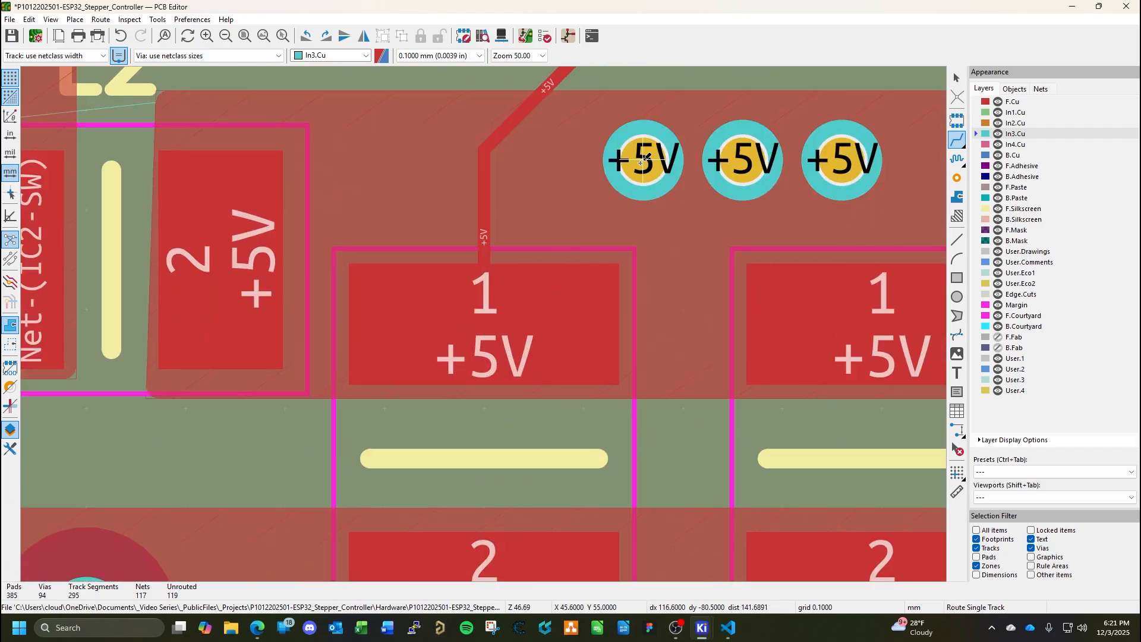
click(645, 157)
click(743, 159)
click(743, 159)
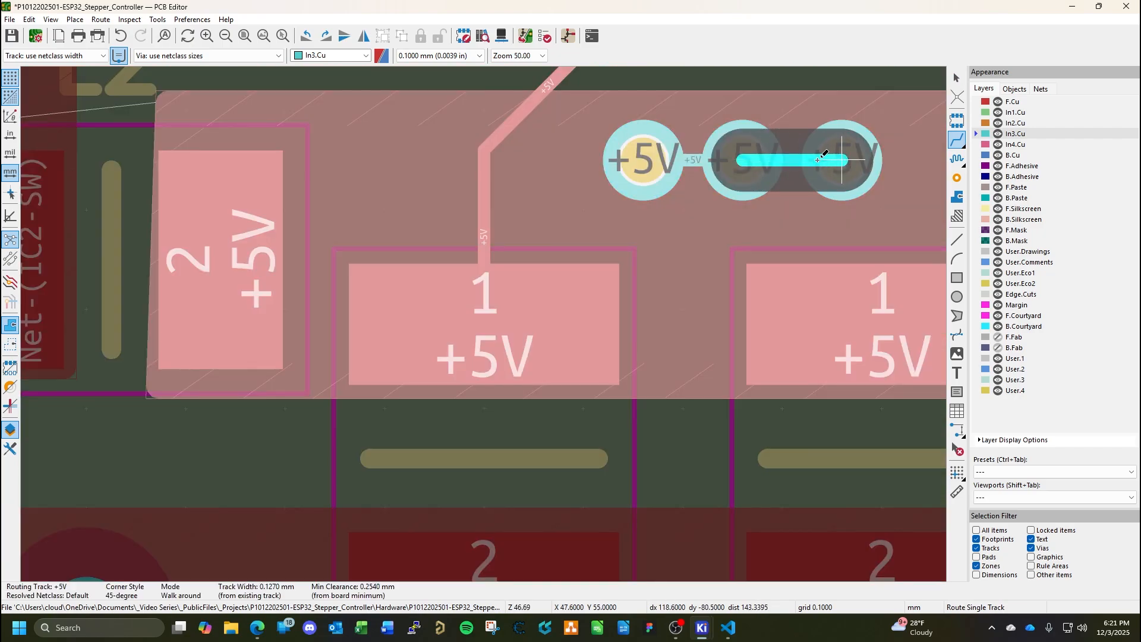
click(819, 159)
key(Escape)
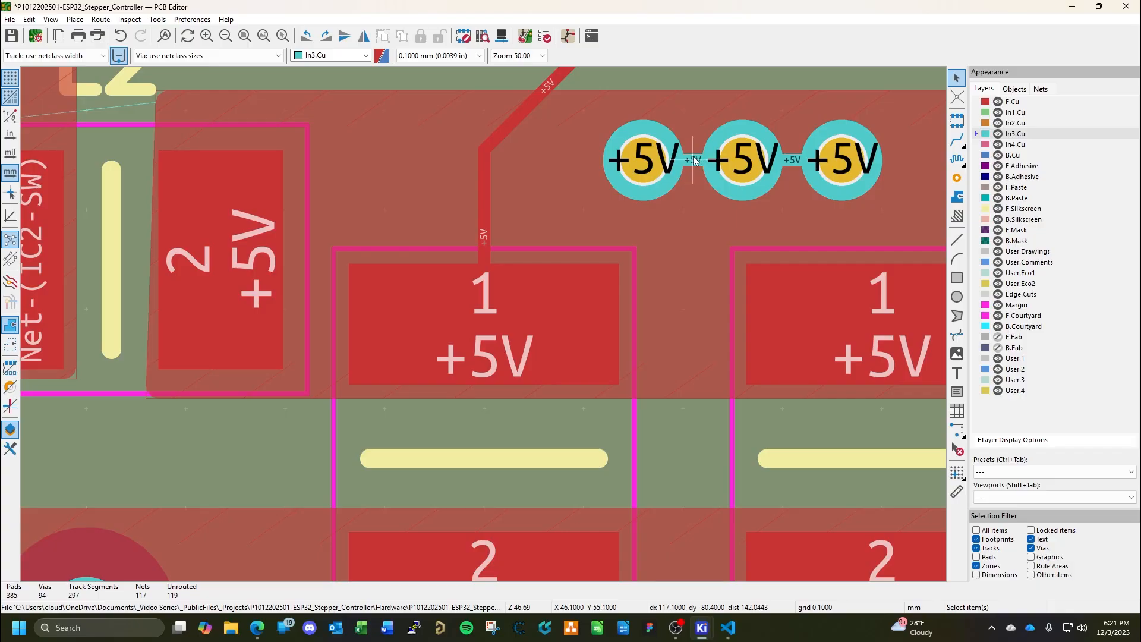
Set the width of both In3.Cu tracks between the regulator's +5V vias to 0.4 mm.
double_click(694, 159)
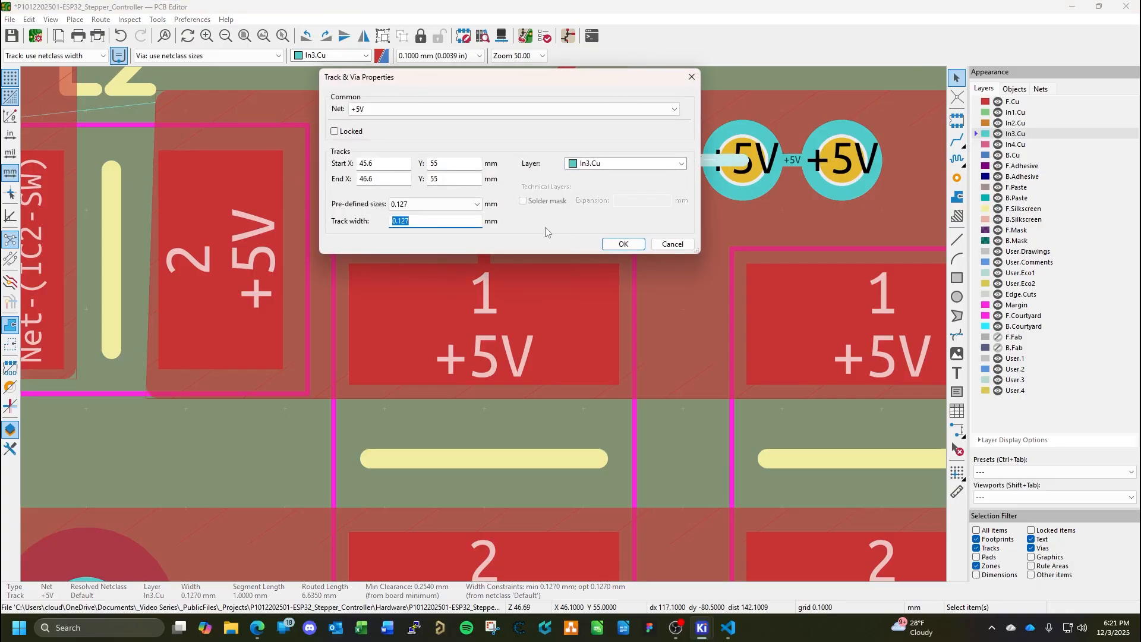
text(.4)
key(Return)
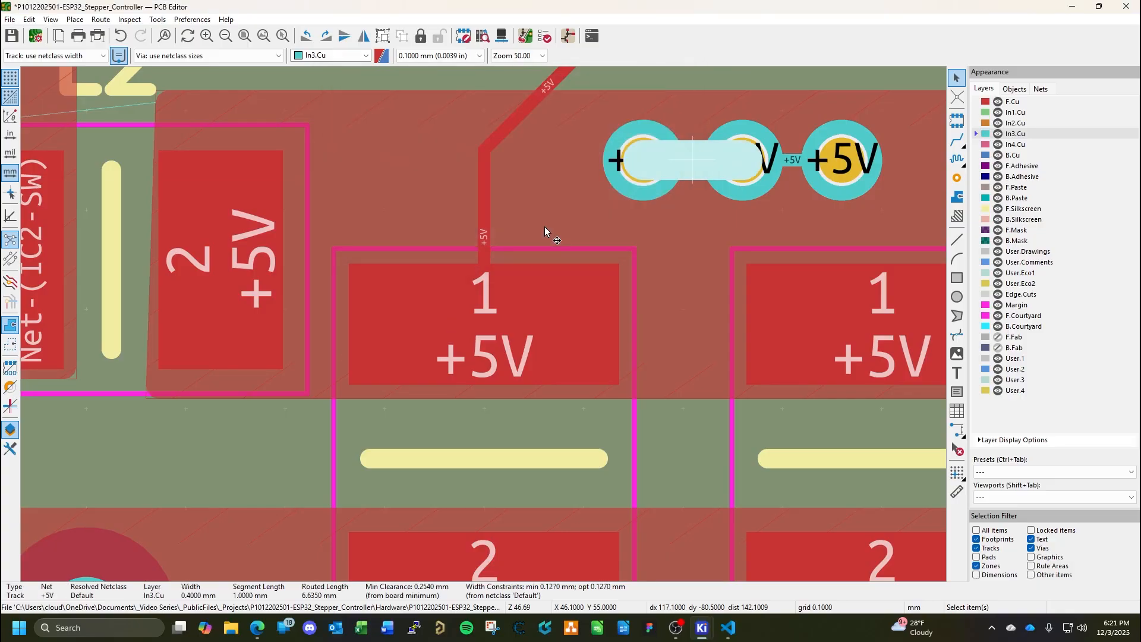
double_click(794, 161)
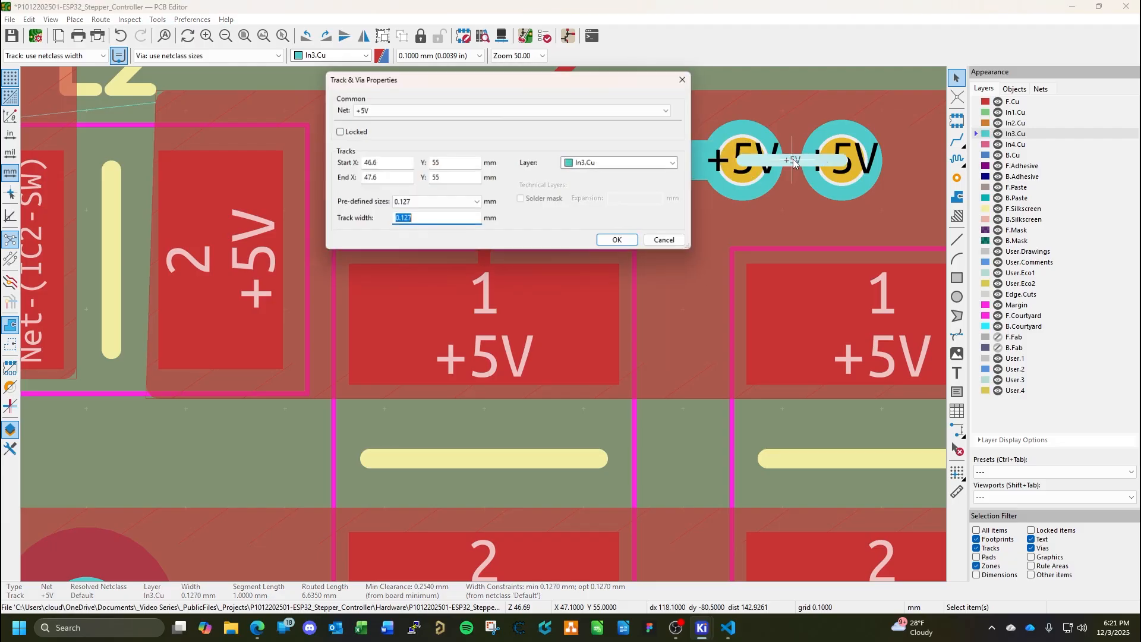
text(.4)
key(Return)
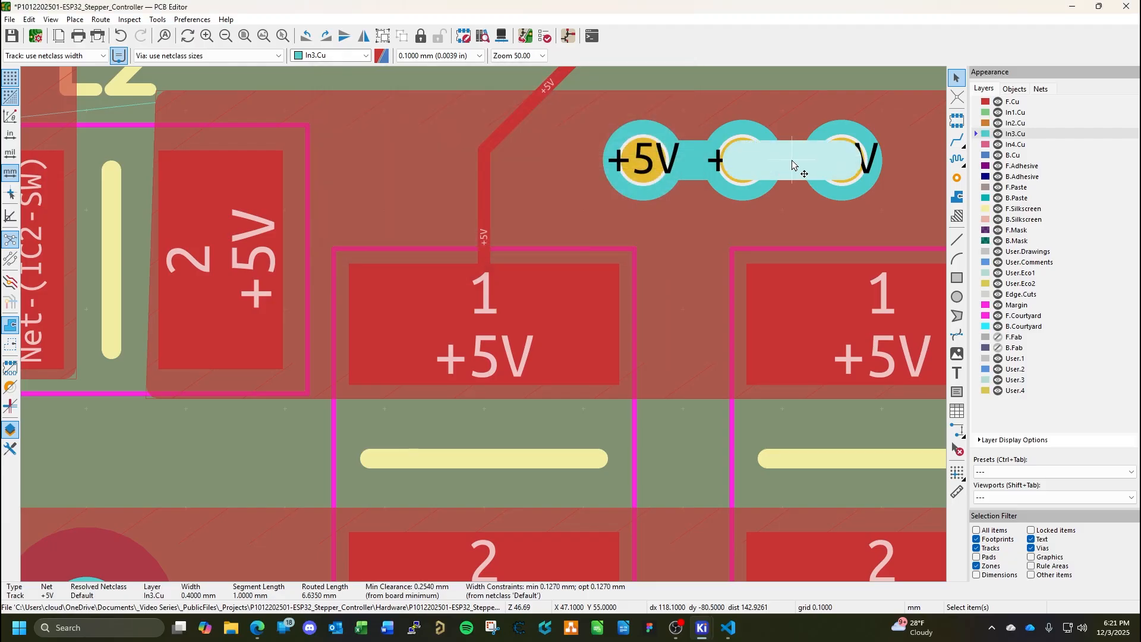
click(815, 160)
On B.Cu, widen the +5V zone beside C15, C16 and C17 by moving its outer edge to X 98.1 mm.
scroll(830, 190, down, 3)
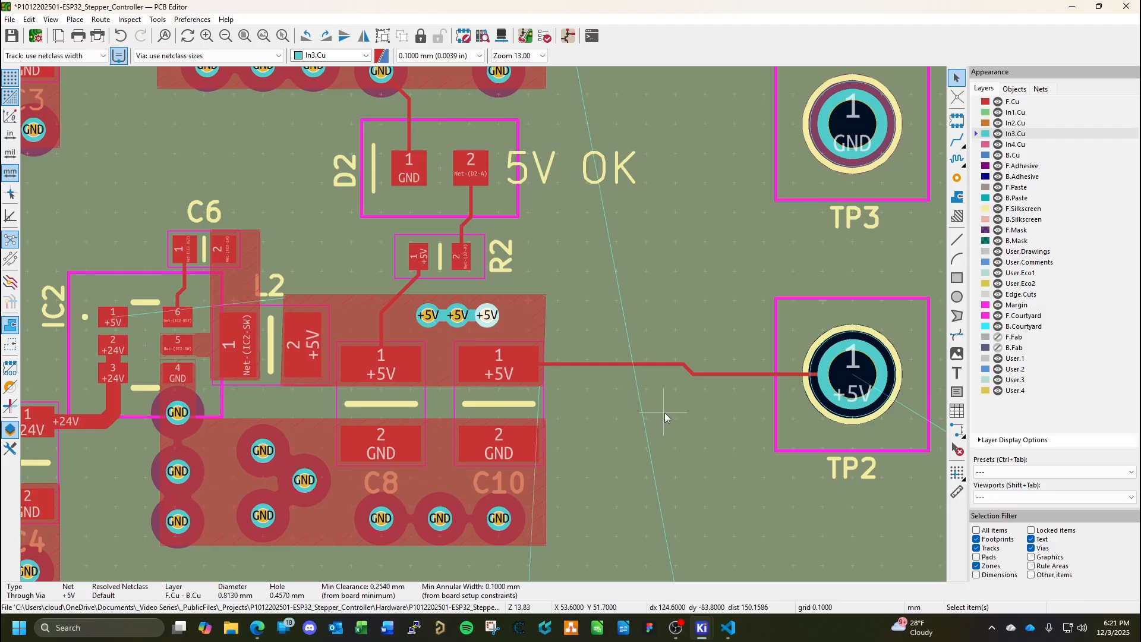
scroll(725, 464, down, 3)
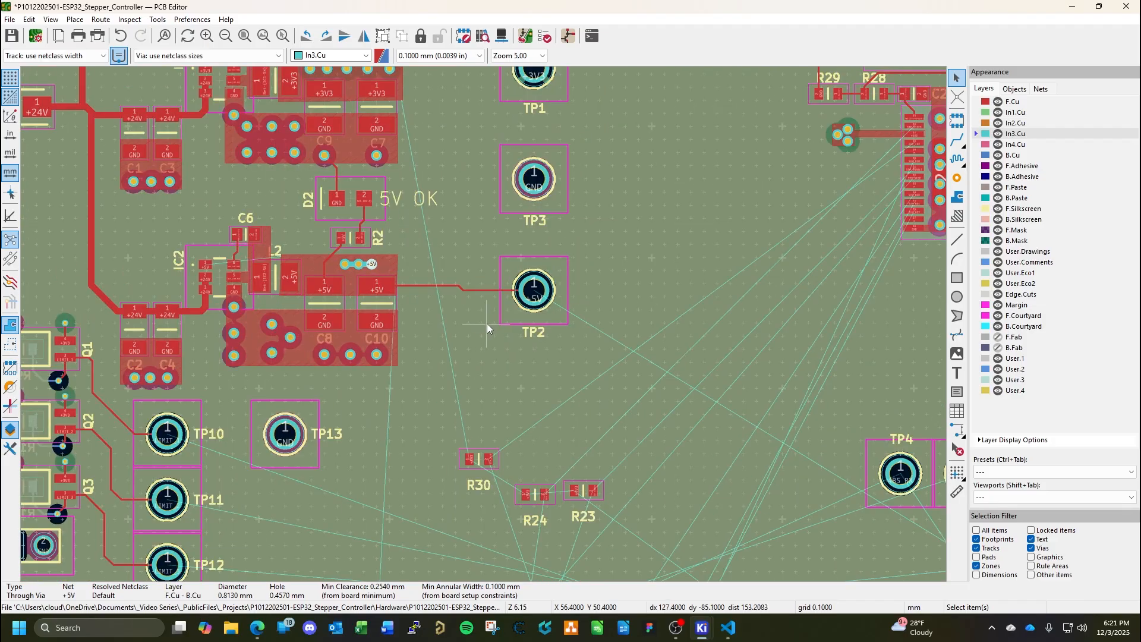
scroll(487, 323, down, 2)
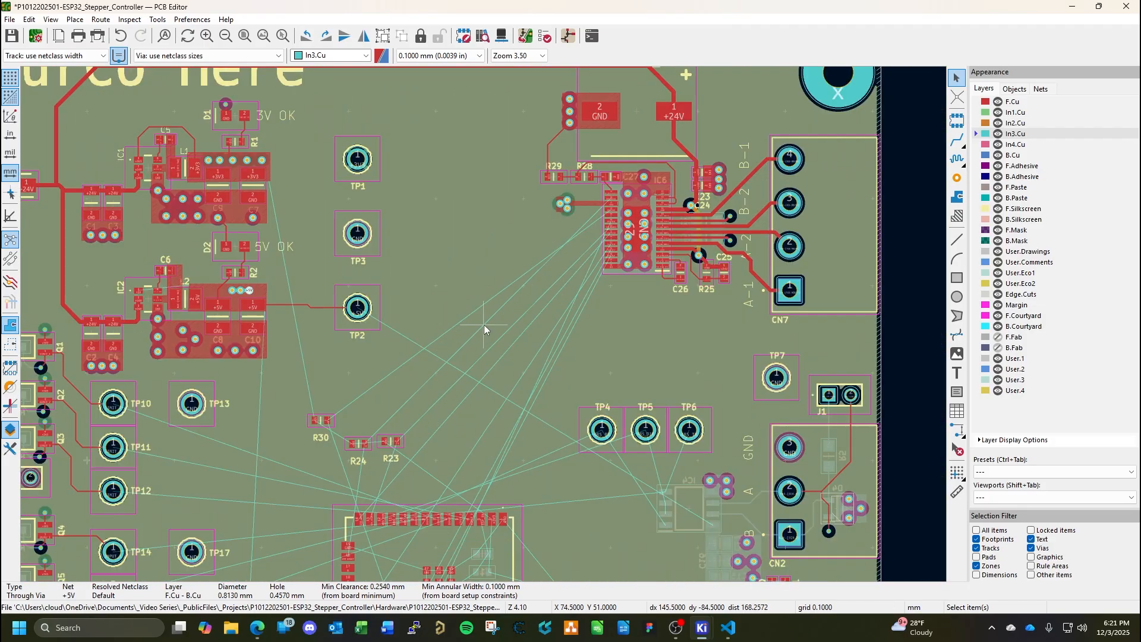
scroll(504, 320, down, 2)
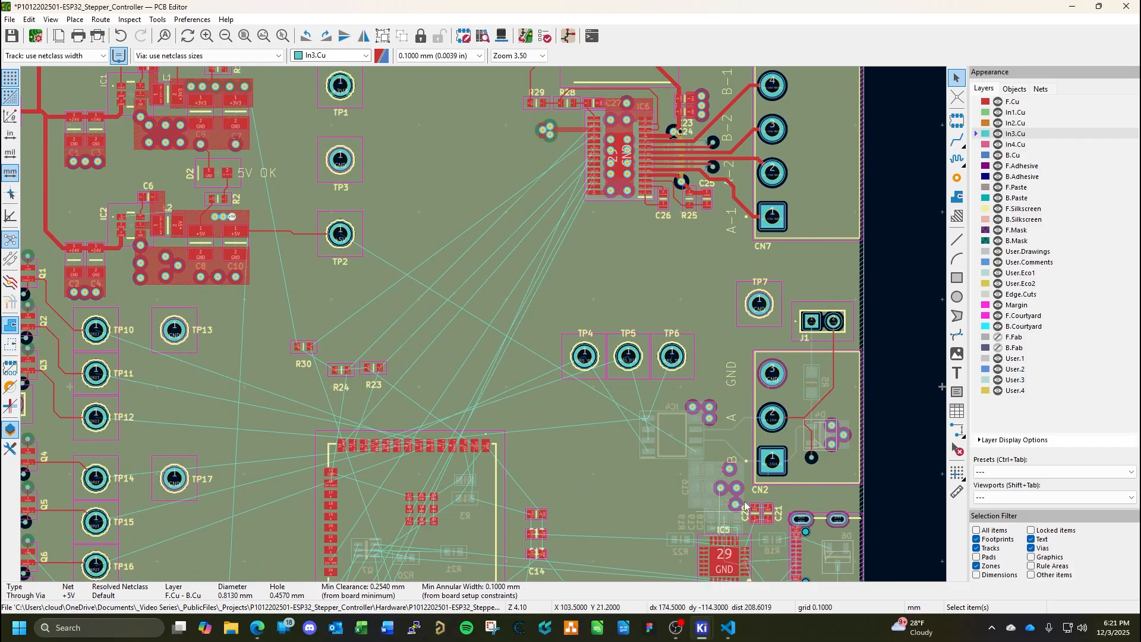
click(1012, 156)
scroll(698, 489, up, 4)
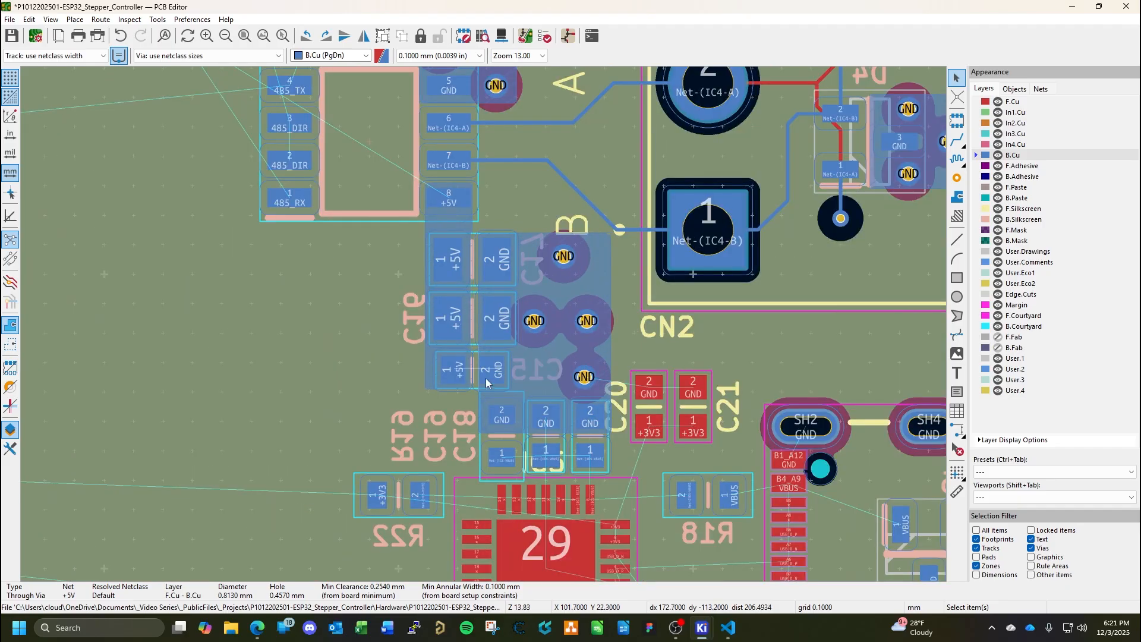
scroll(422, 244, up, 2)
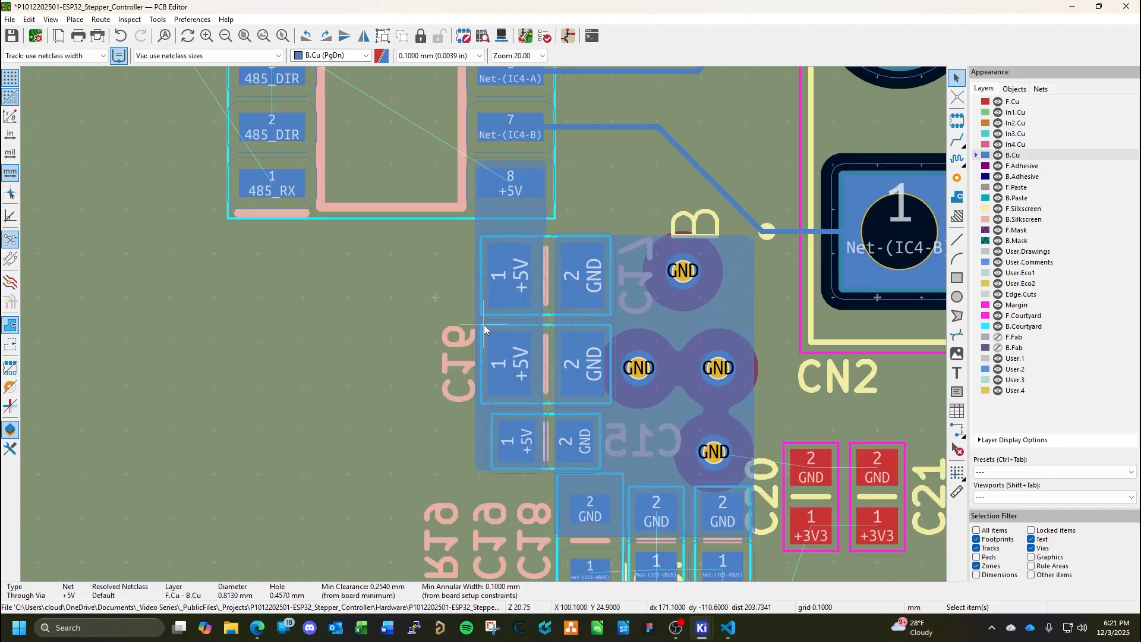
click(469, 334)
click(483, 316)
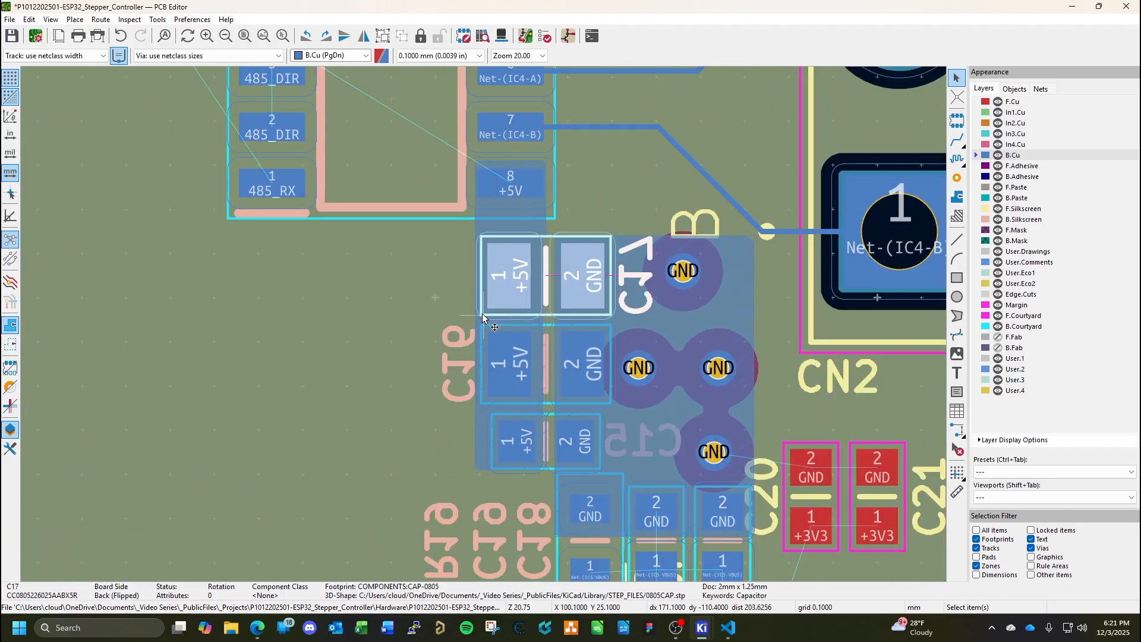
click(471, 318)
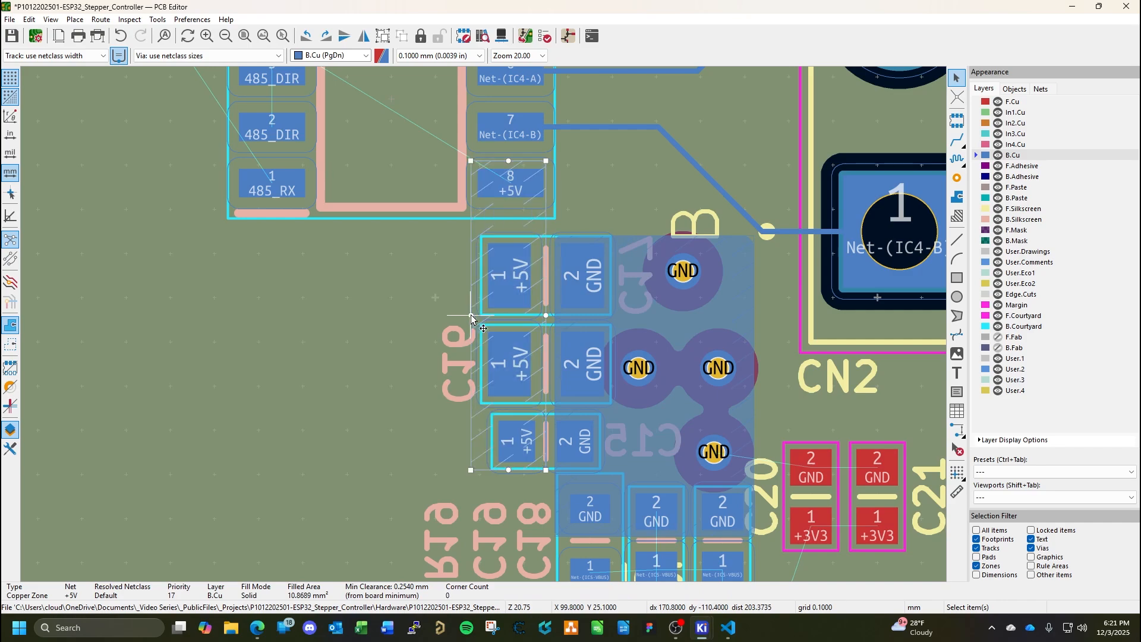
drag(471, 318, 397, 320)
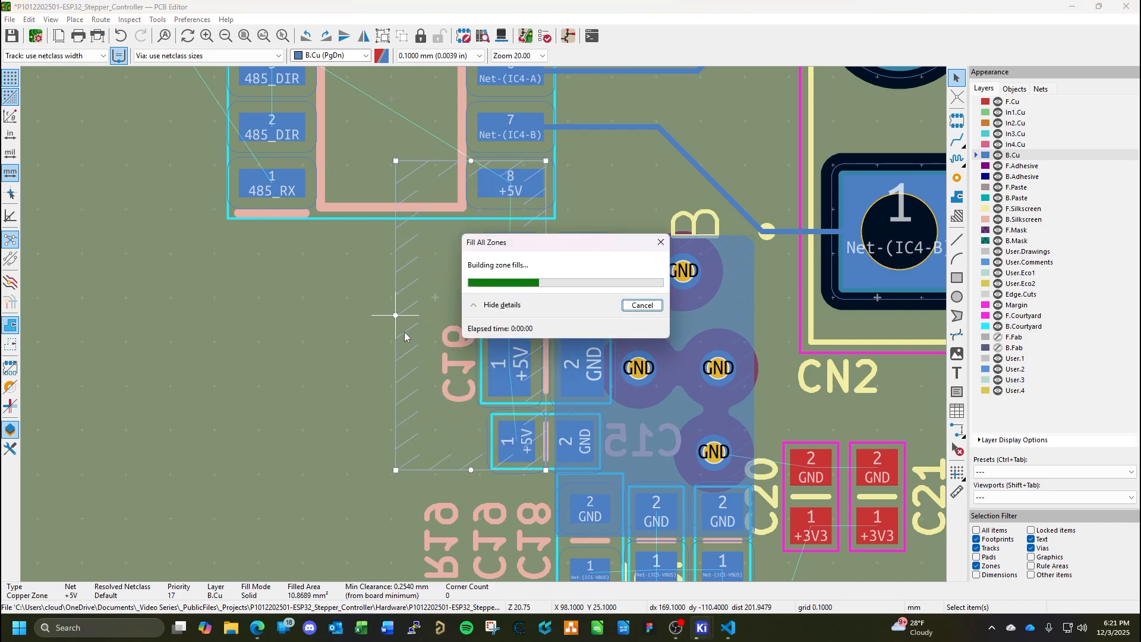
Paste three copied through vias beside C17 in a row at Y 26.1 mm, at X 99, 97.8 and 96.6 mm.
scroll(344, 331, down, 2)
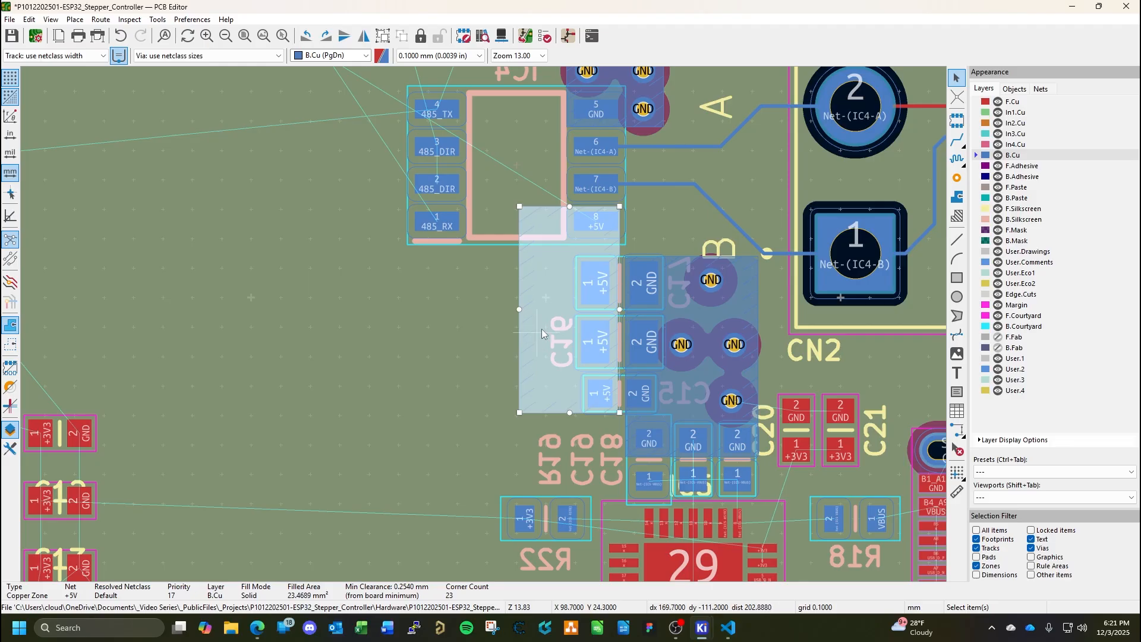
key(ctrl+shift+v)
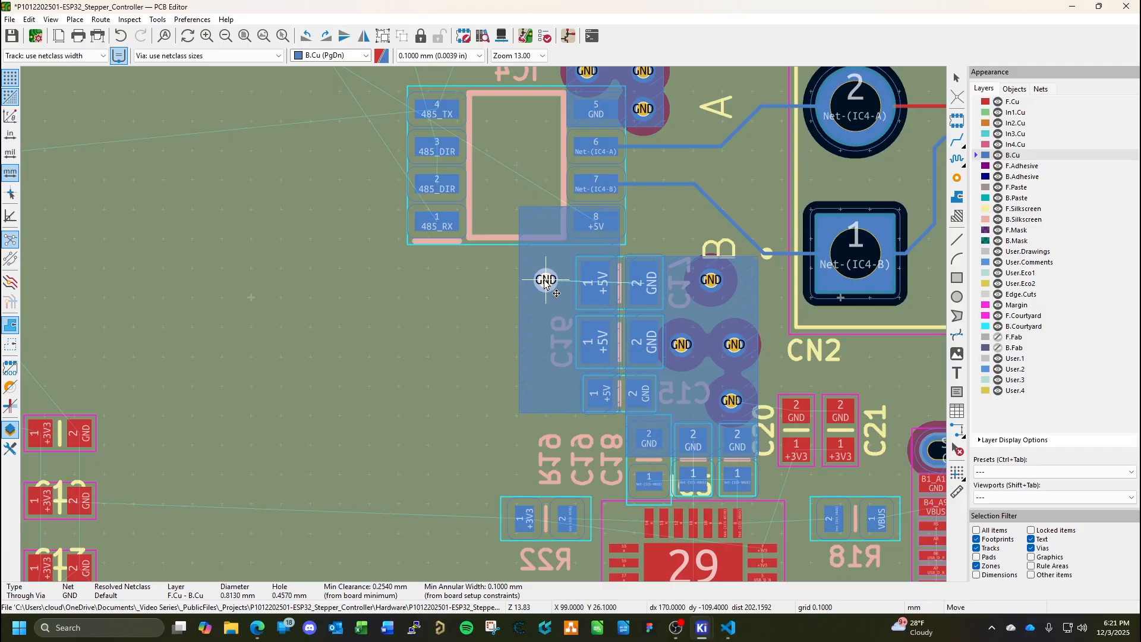
click(546, 280)
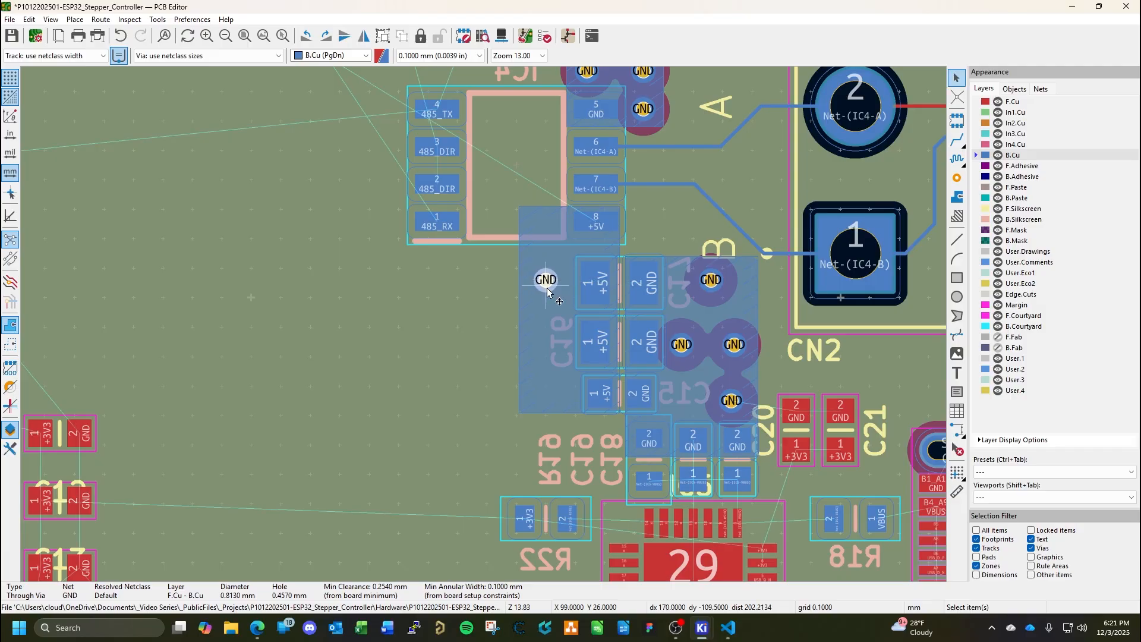
key(ctrl+v)
click(510, 280)
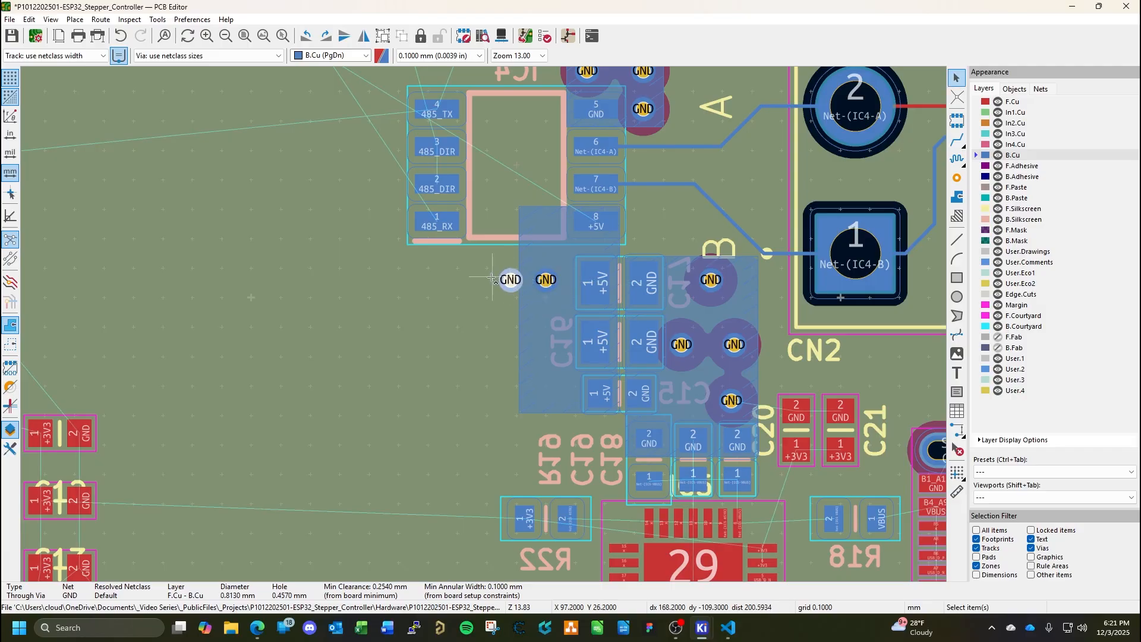
key(ctrl+v)
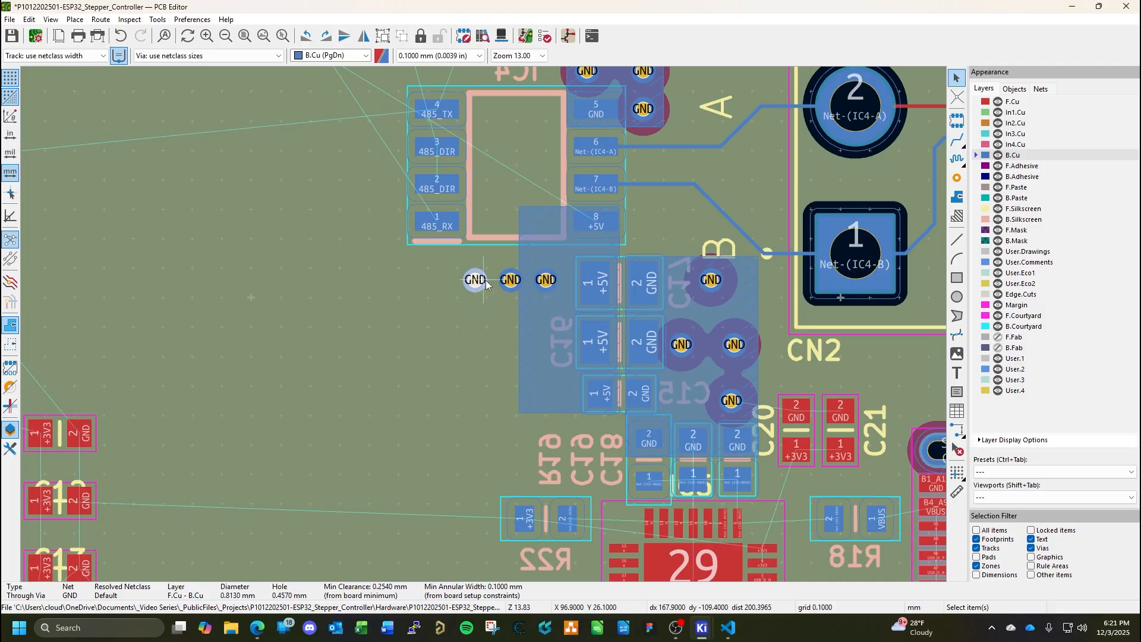
click(475, 280)
Move the two outer pasted vias to X 98 and 97 mm so the row is spaced 1 mm apart.
scroll(520, 282, up, 2)
double_click(470, 326)
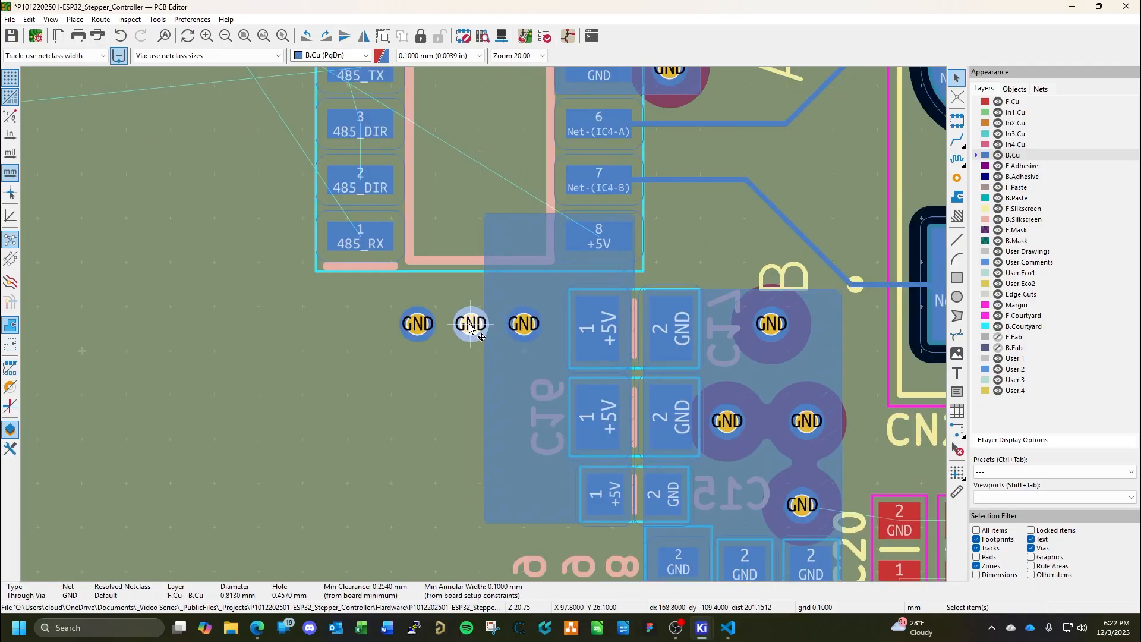
key(Escape)
drag(474, 325, 436, 327)
click(421, 328)
Set the net of the pasted via nearest C17 to +5V.
double_click(527, 325)
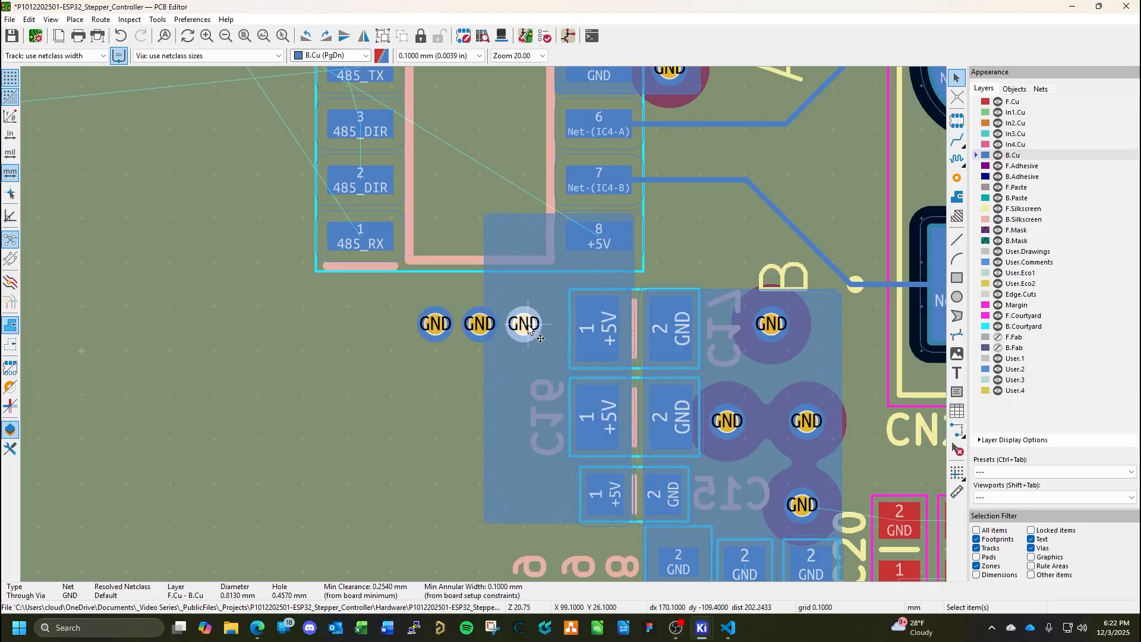
click(532, 110)
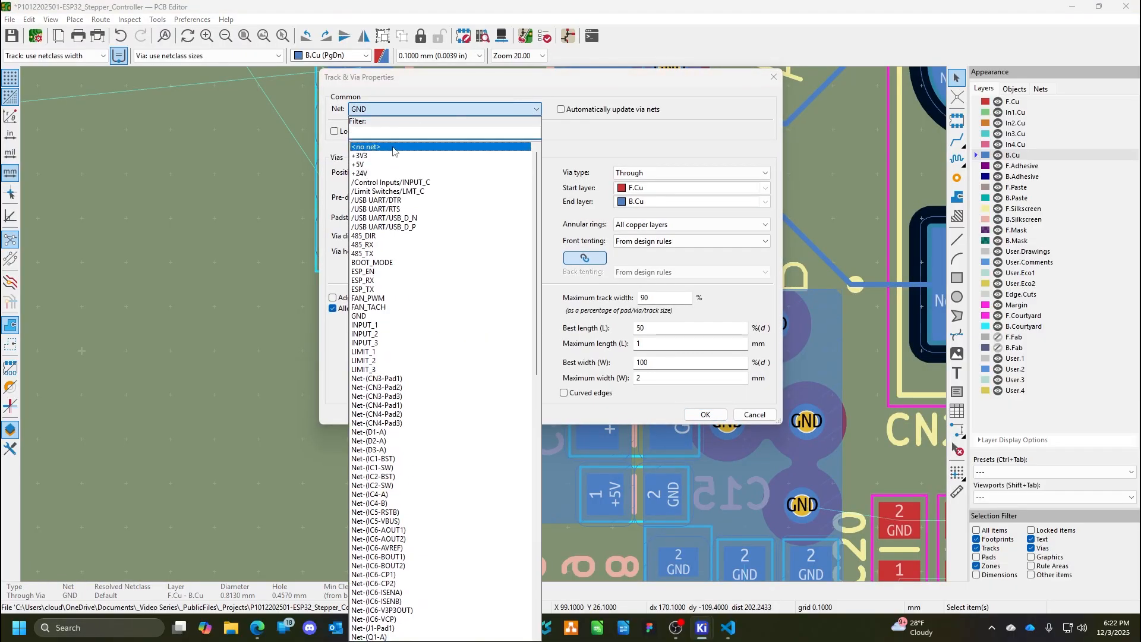
click(420, 199)
click(703, 414)
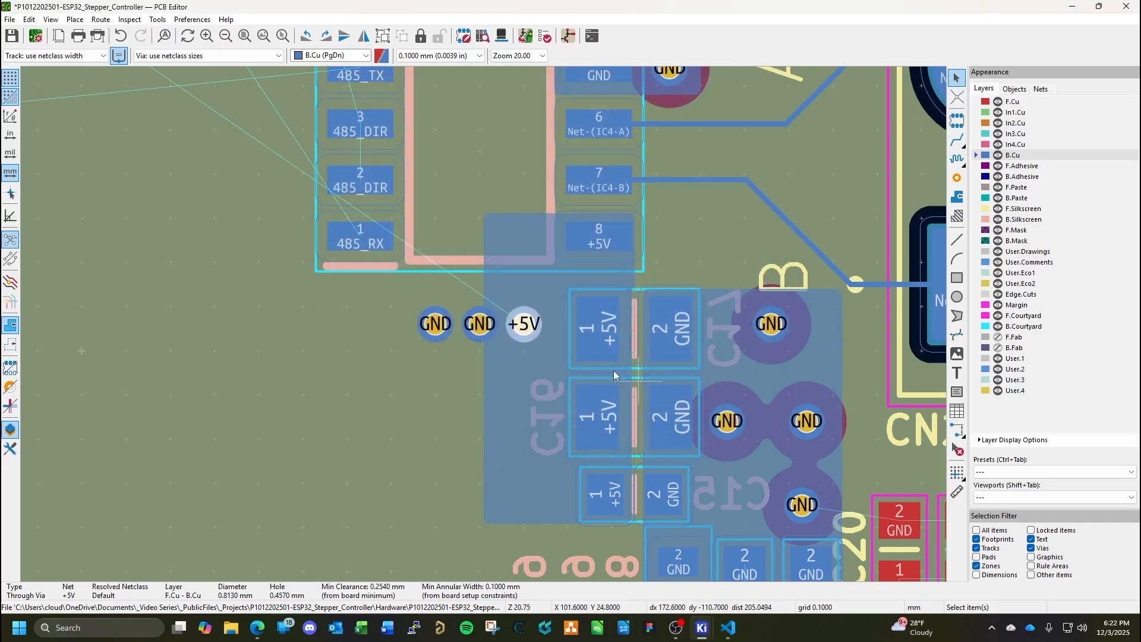
Set the net of the other two pasted vias to +5V and save the board.
double_click(476, 324)
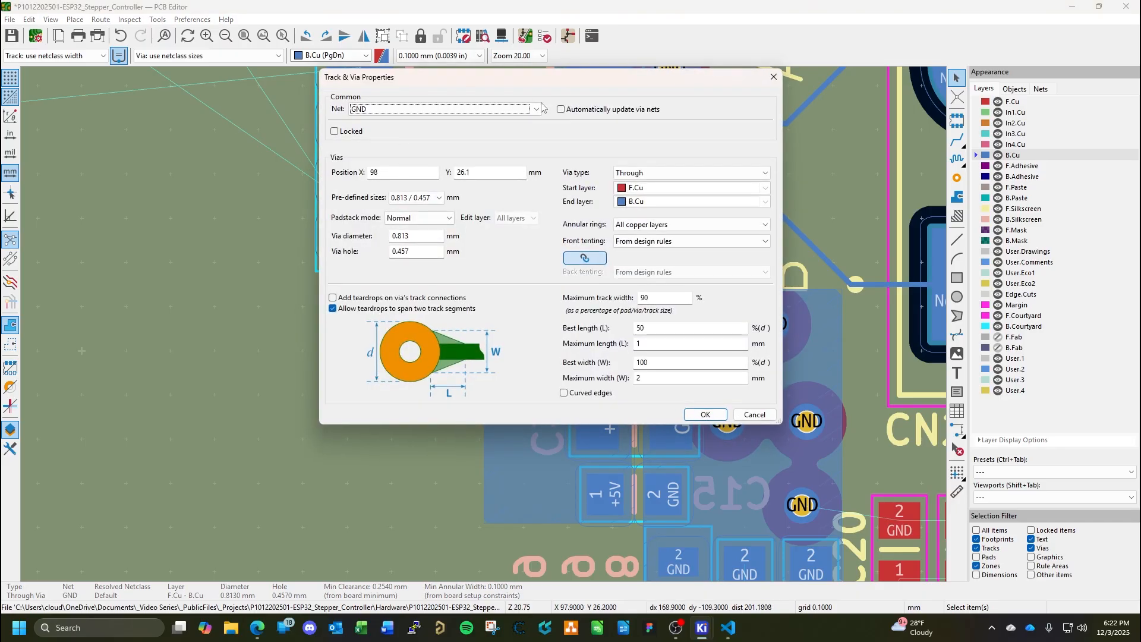
click(537, 110)
click(363, 171)
click(753, 415)
double_click(422, 324)
click(536, 110)
click(364, 167)
click(705, 414)
key(ctrl+s)
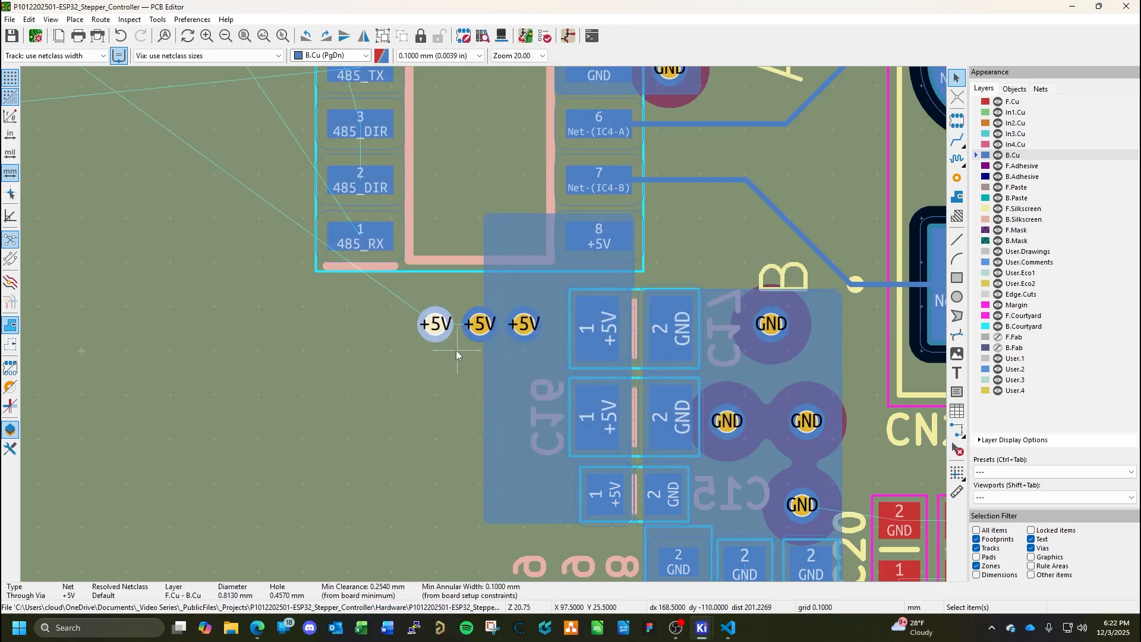
Extend the +5V zone's outer edge to X 96.6 mm so it reaches over all three +5V vias.
scroll(455, 350, down, 5)
scroll(484, 324, up, 6)
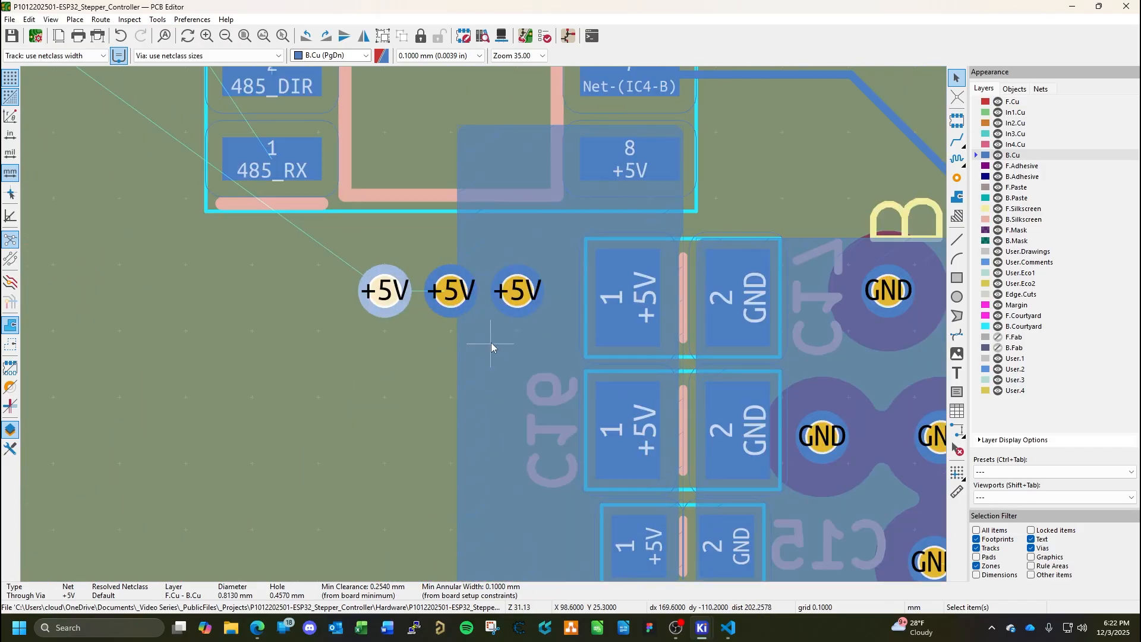
click(491, 343)
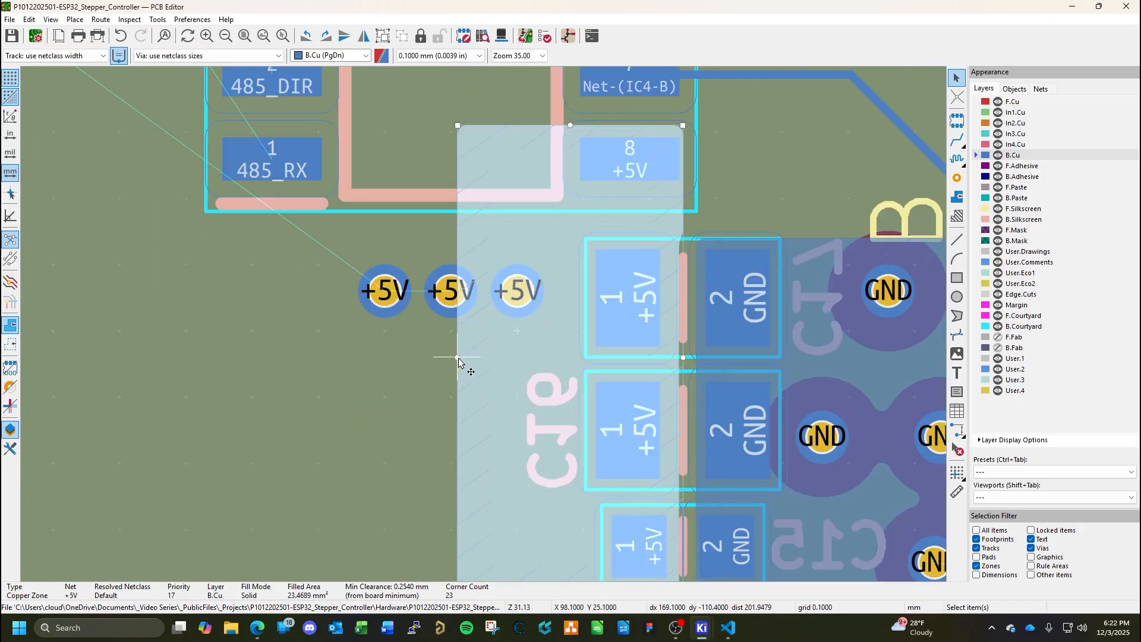
drag(457, 358, 357, 357)
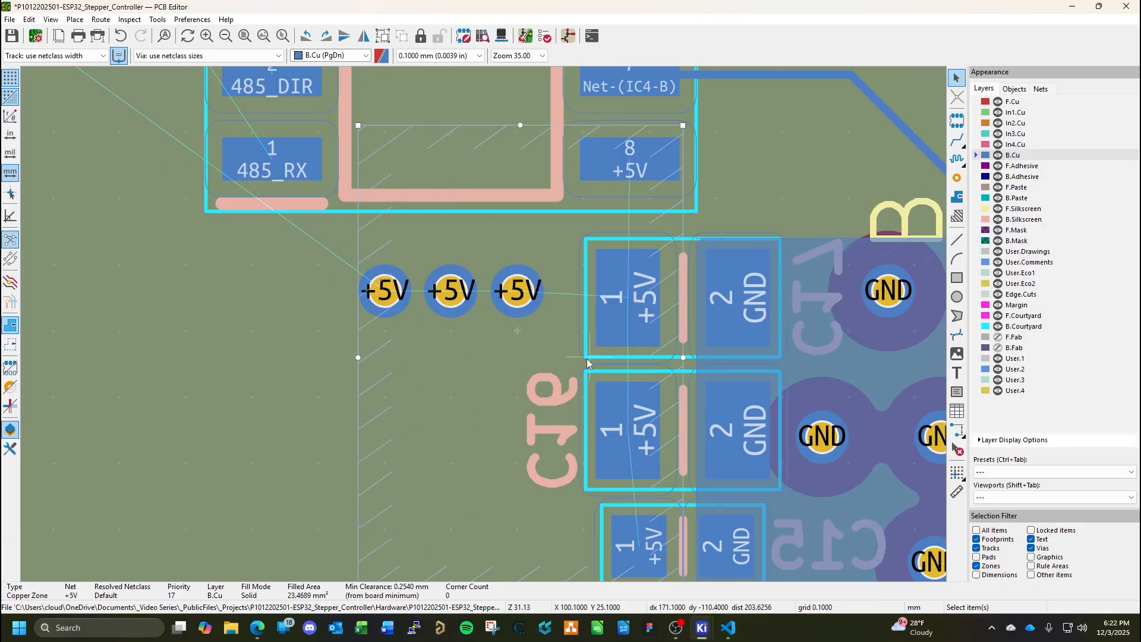
Shift the three +5V vias about 0.3 mm toward C17, keeping 1 mm spacing, and pull the +5V zone's outer edge in to about X 96.8 mm.
click(515, 291)
drag(516, 292, 537, 292)
click(453, 295)
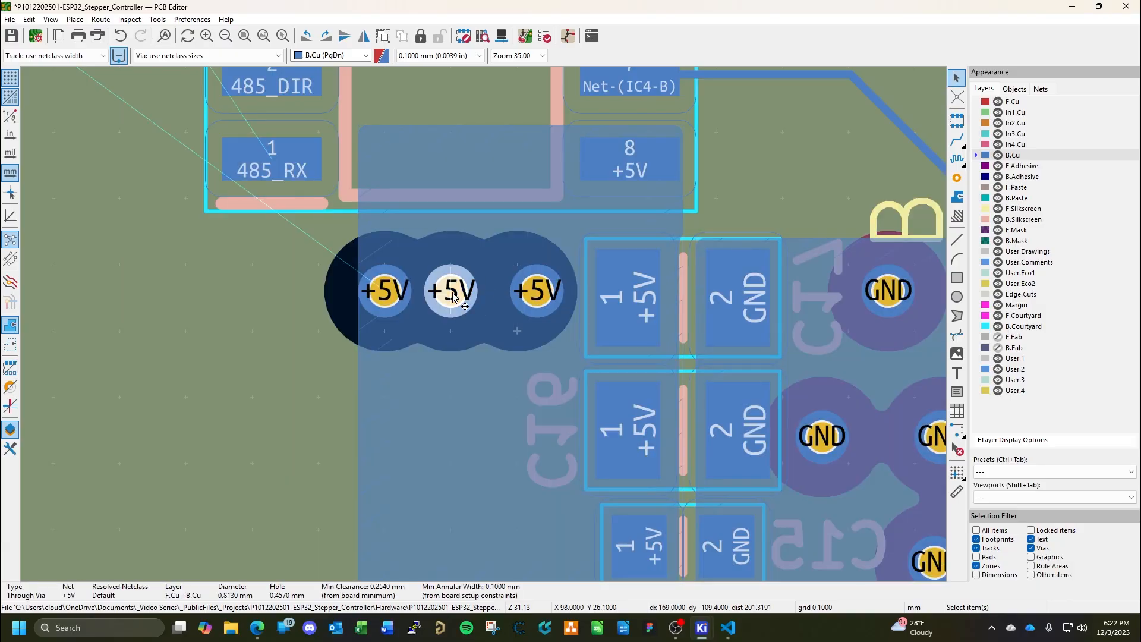
double_click(453, 293)
key(Escape)
drag(454, 293, 481, 296)
click(393, 296)
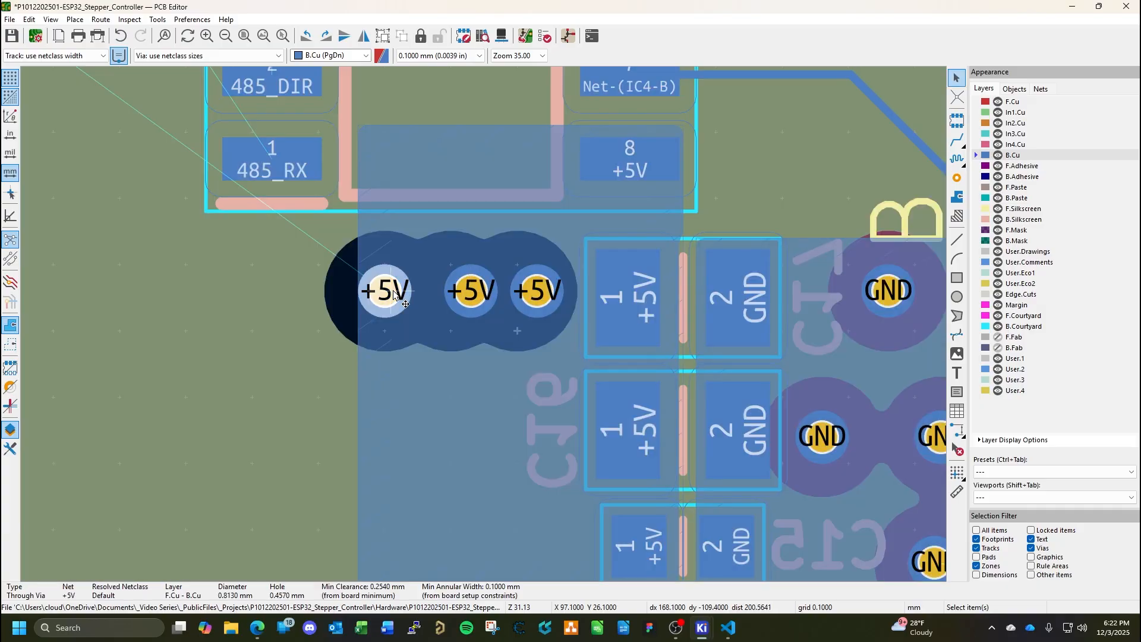
drag(390, 296, 410, 295)
click(417, 360)
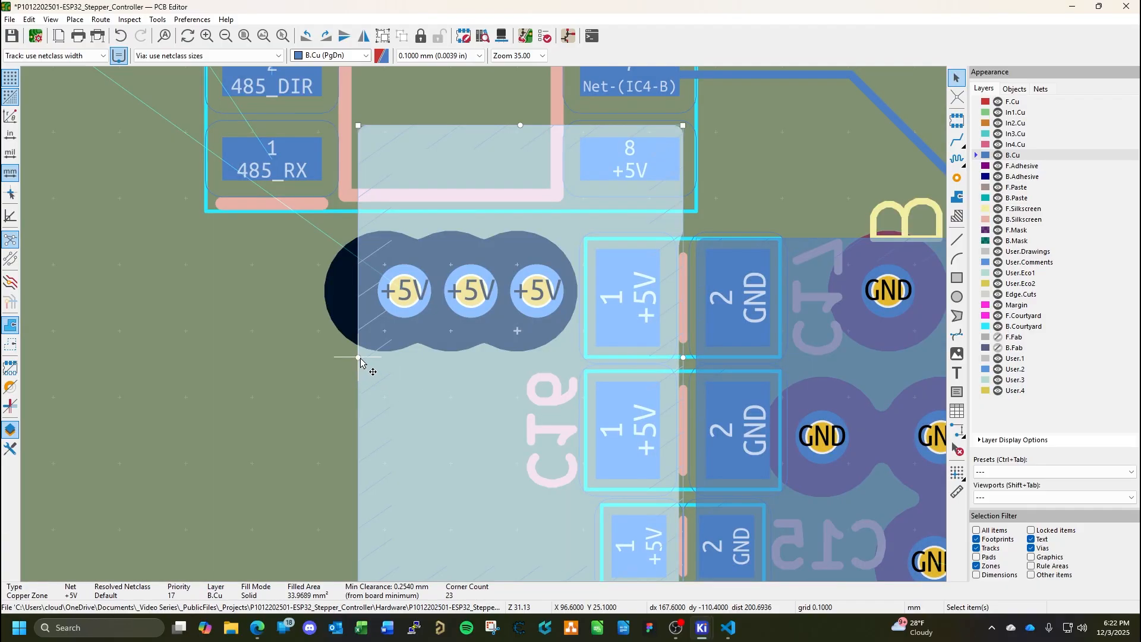
drag(360, 361, 369, 360)
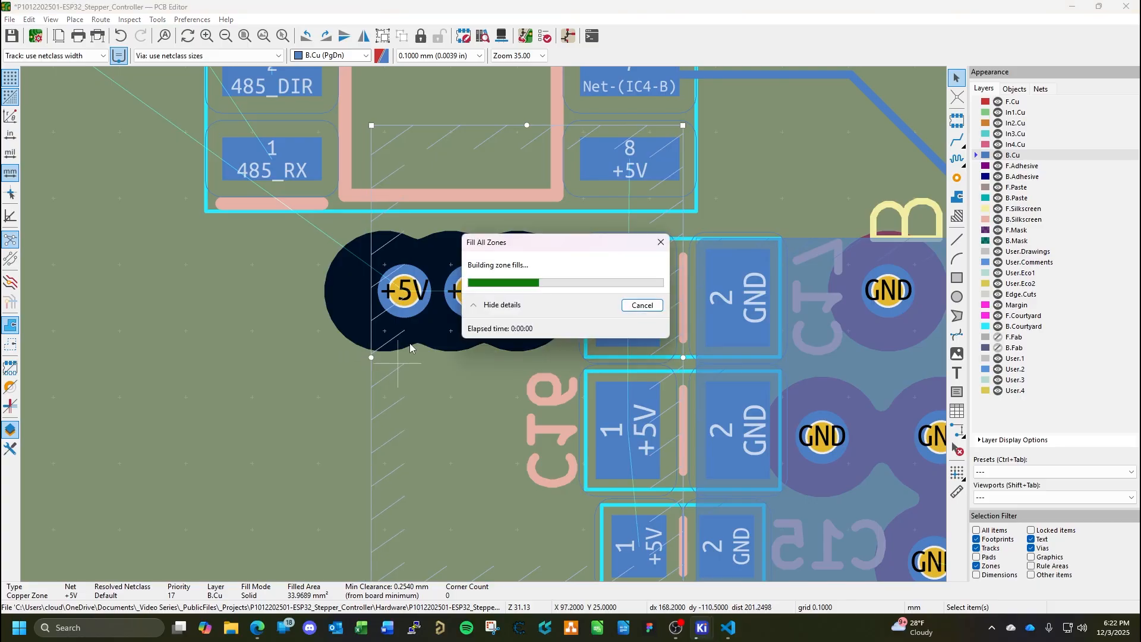
Route a 0.4 mm +5V track on In3.Cu from the vias beside R2 to the nearest of the three +5V vias by IC4.
scroll(514, 315, down, 5)
middle_drag(384, 308, 637, 354)
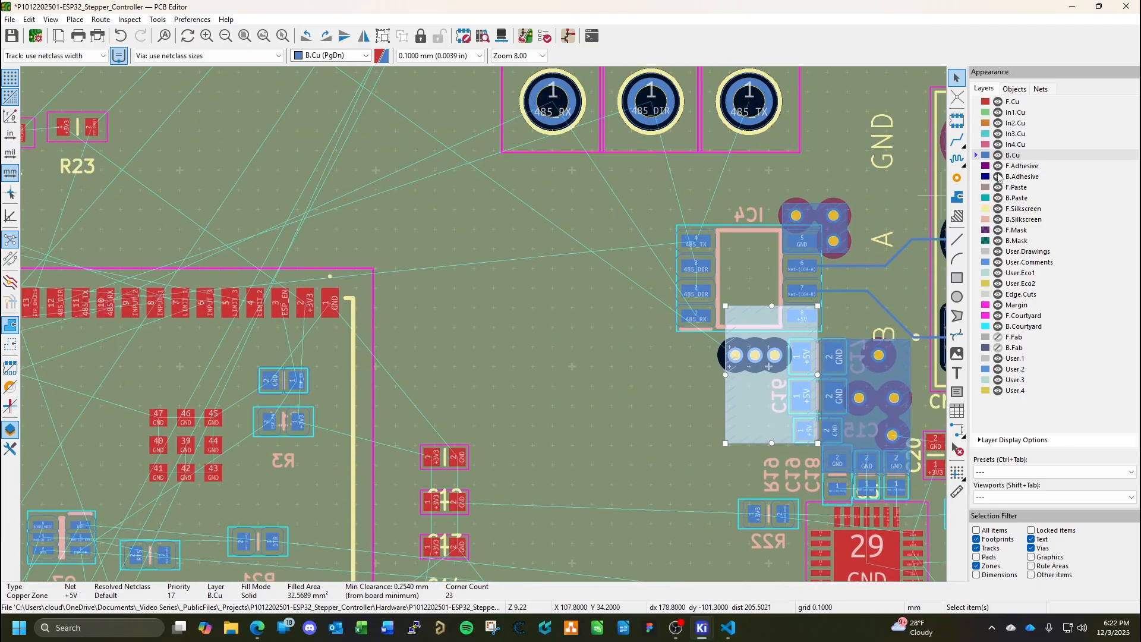
click(1012, 144)
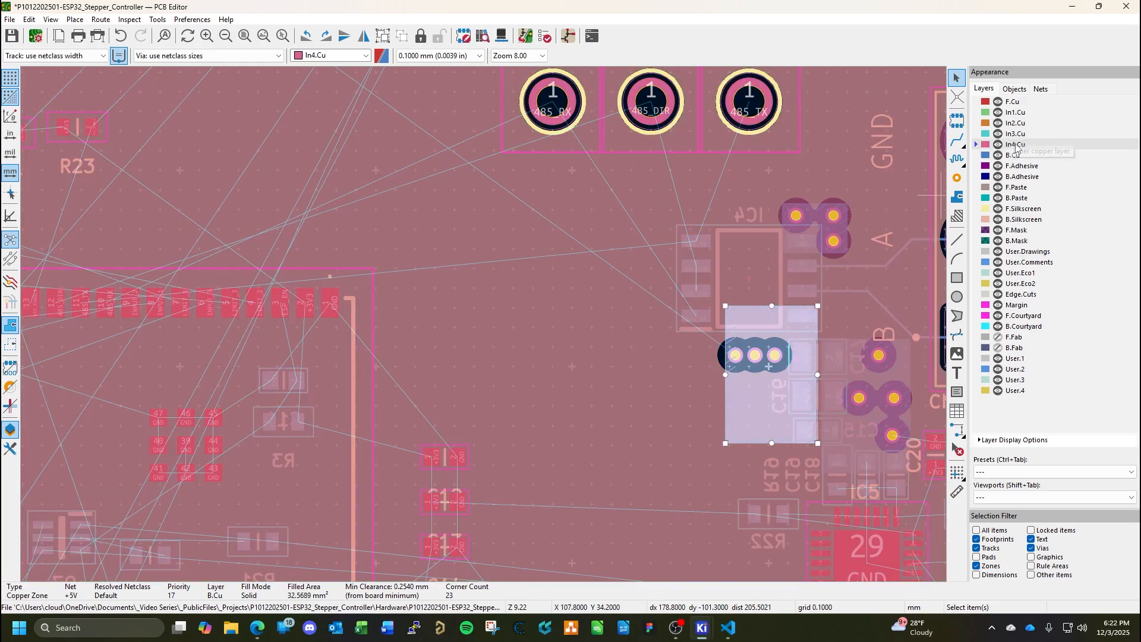
click(1014, 134)
scroll(484, 328, down, 3)
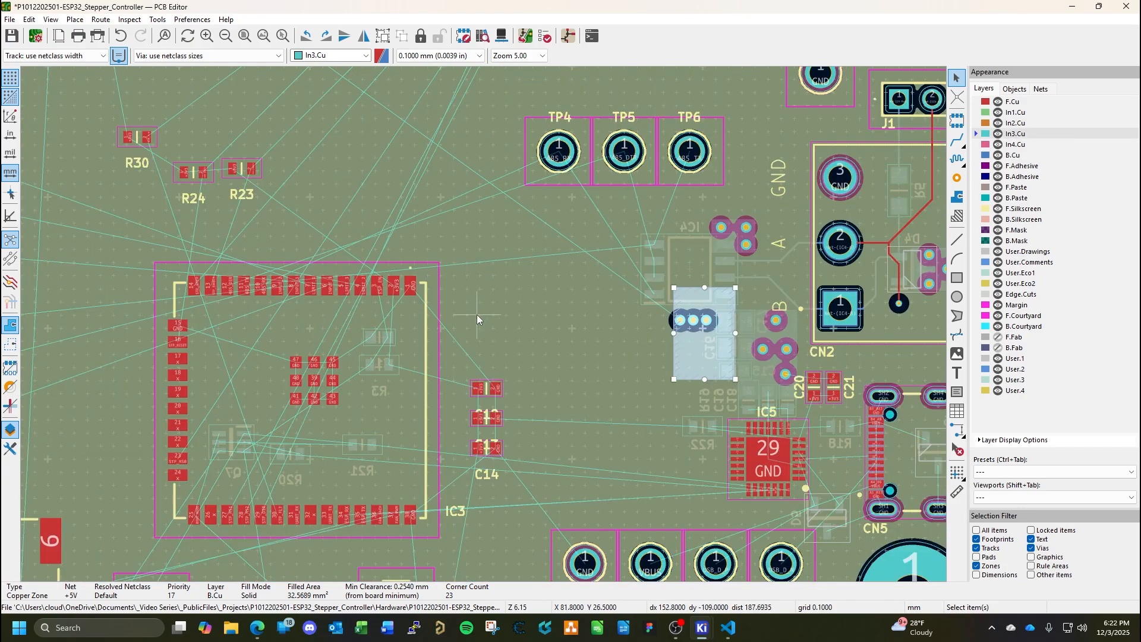
middle_drag(476, 315, 609, 425)
middle_drag(441, 301, 600, 451)
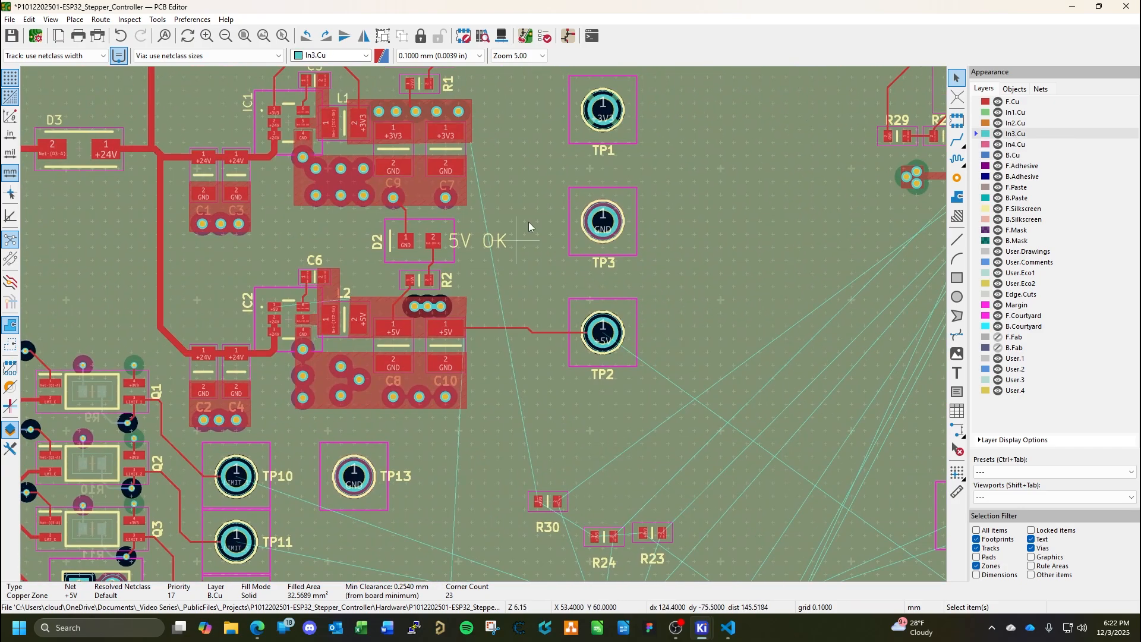
click(957, 139)
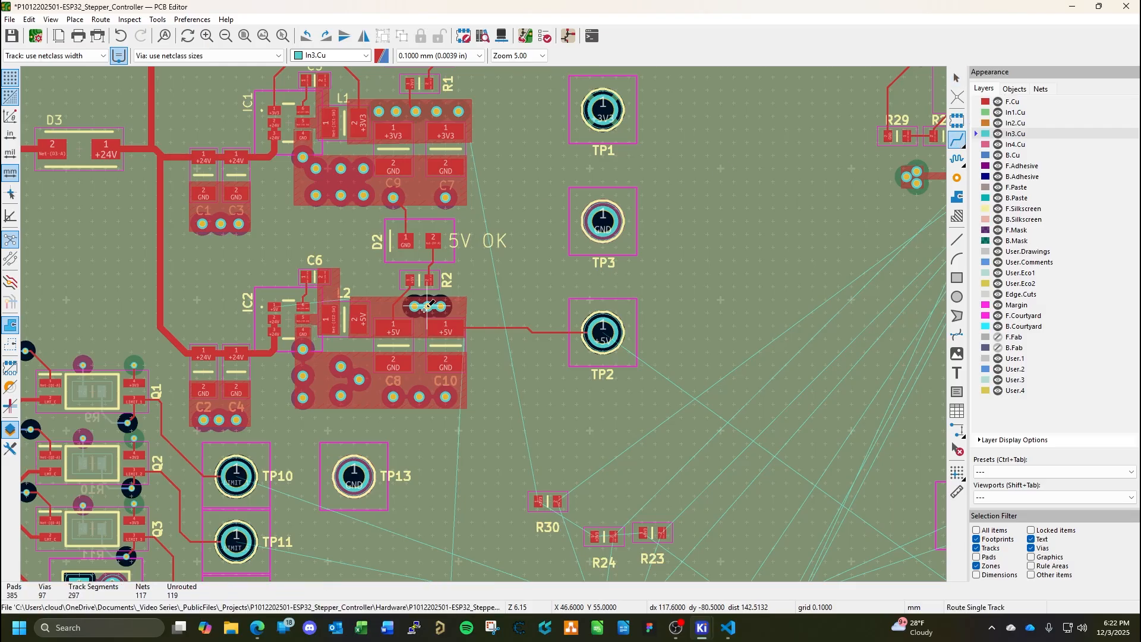
click(441, 306)
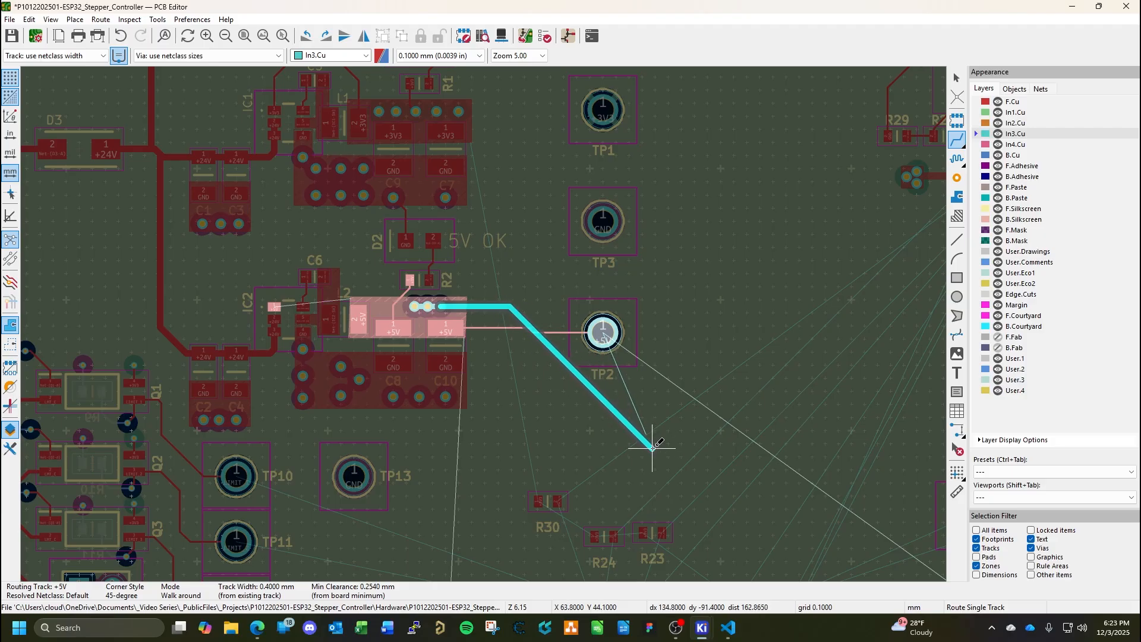
middle_drag(794, 474, 437, 352)
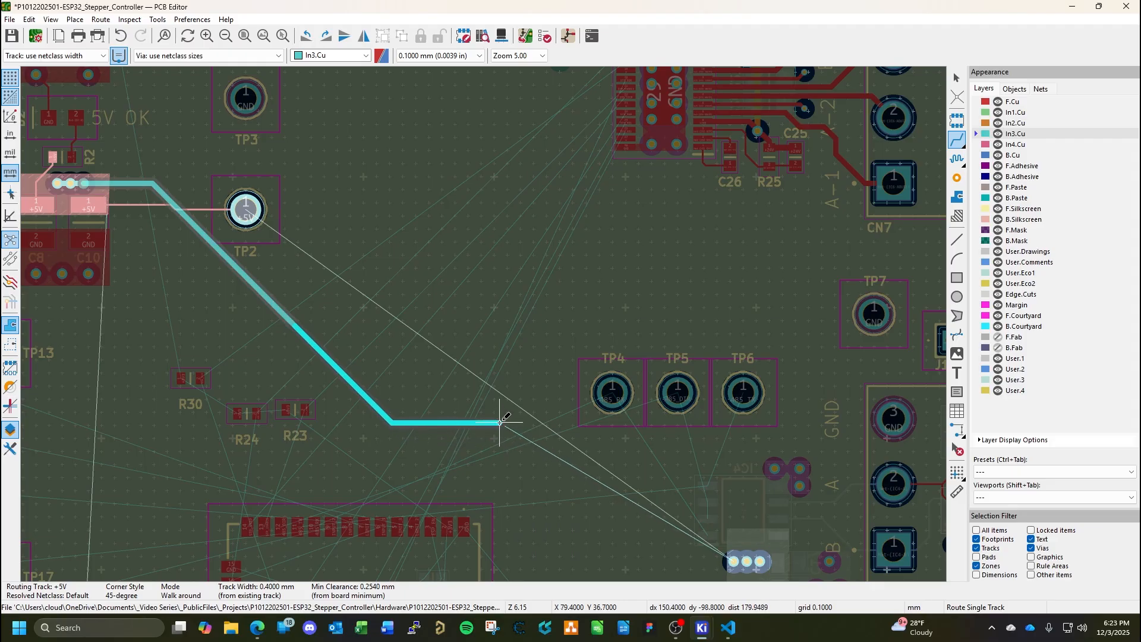
middle_drag(609, 506, 477, 349)
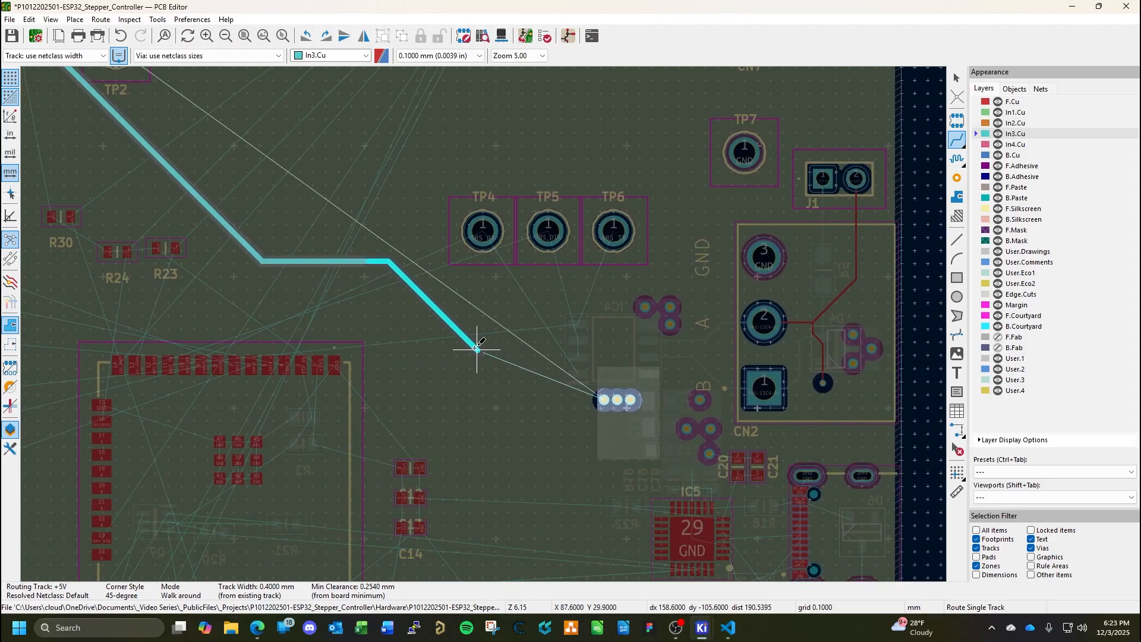
scroll(477, 350, down, 2)
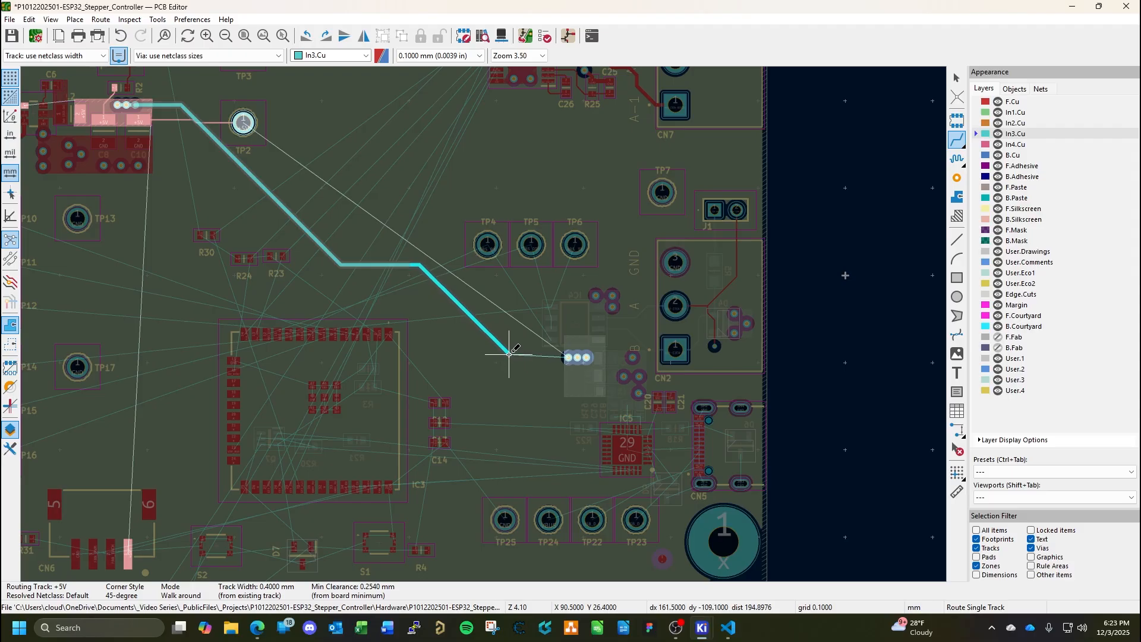
click(571, 357)
Link the three +5V vias beside C17 with short In3.Cu tracks and save the board.
scroll(571, 358, up, 10)
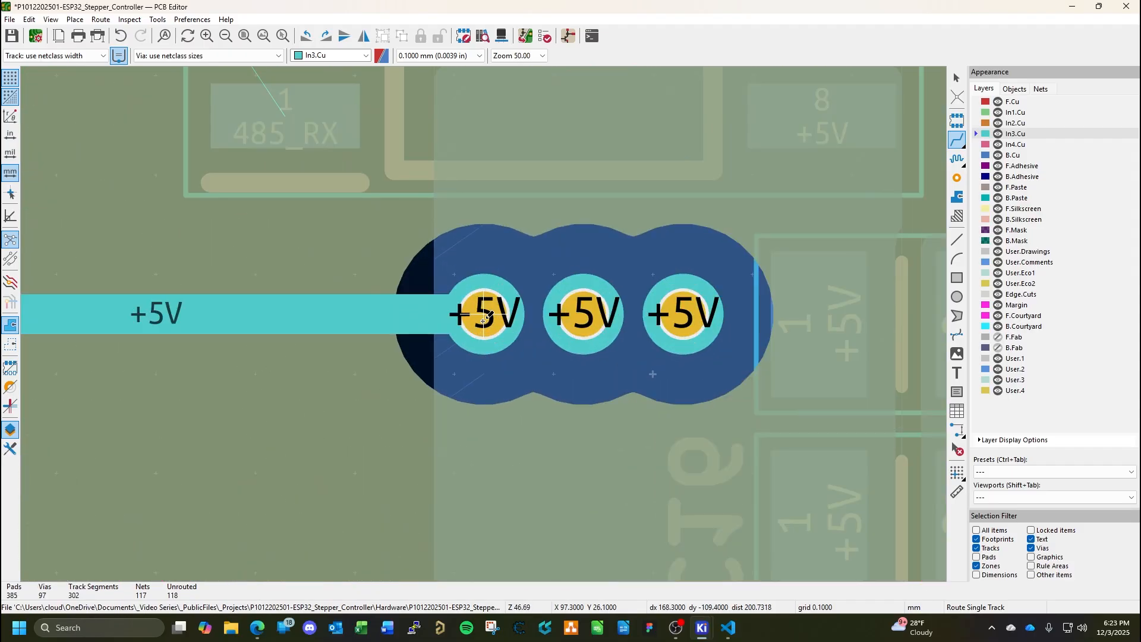
click(485, 319)
click(584, 313)
click(585, 313)
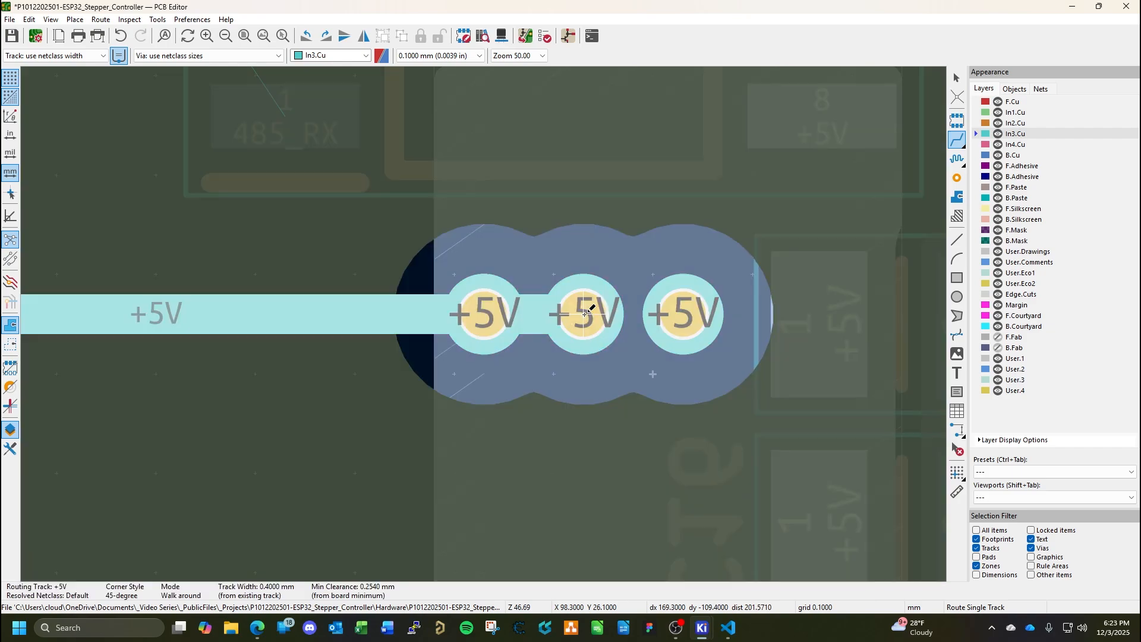
click(668, 315)
key(Escape)
key(ctrl+s)
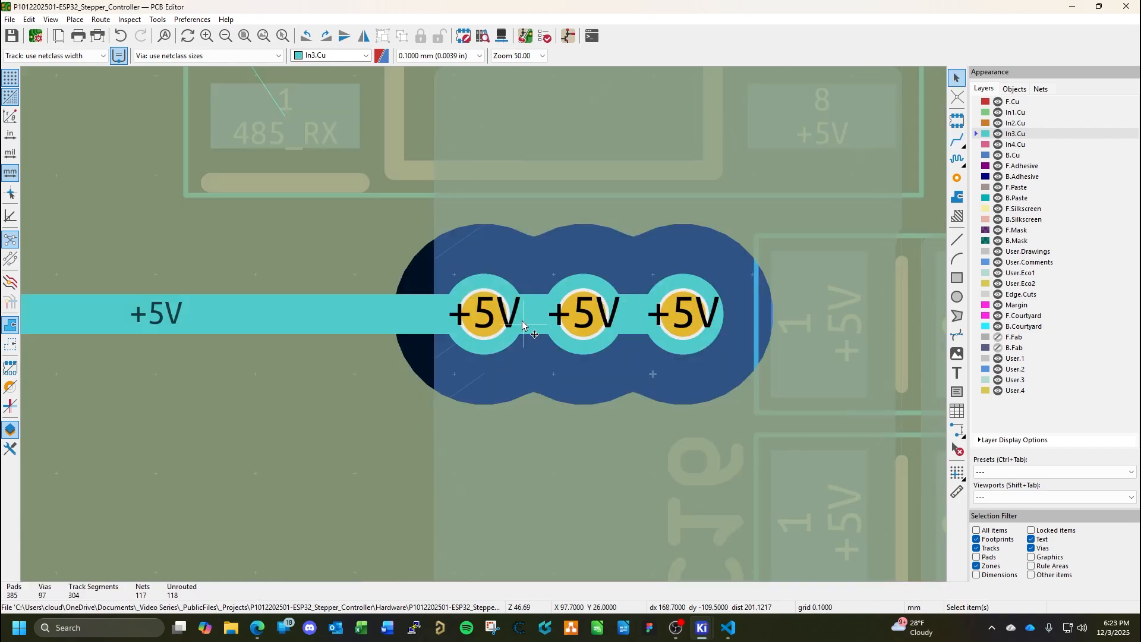
Examine the new +5V run across the board and the copper around IC4 and CN2 on F.Cu and B.Cu.
ctrl+scroll(522, 323, right, 2)
scroll(483, 329, down, 2)
scroll(483, 325, down, 10)
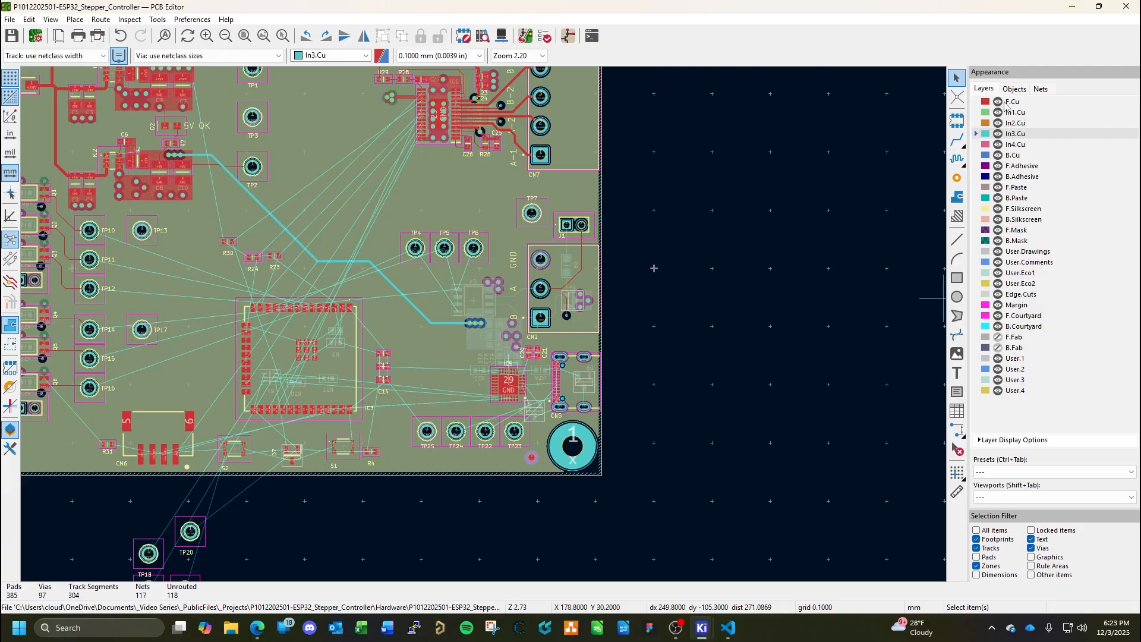
click(1009, 102)
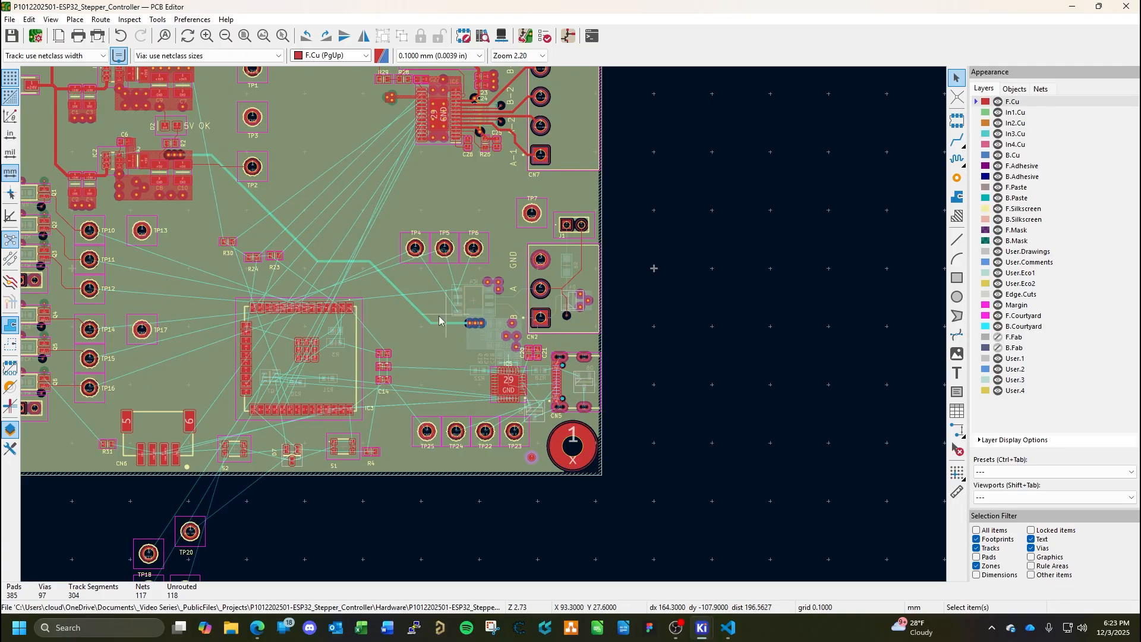
middle_drag(387, 265, 606, 353)
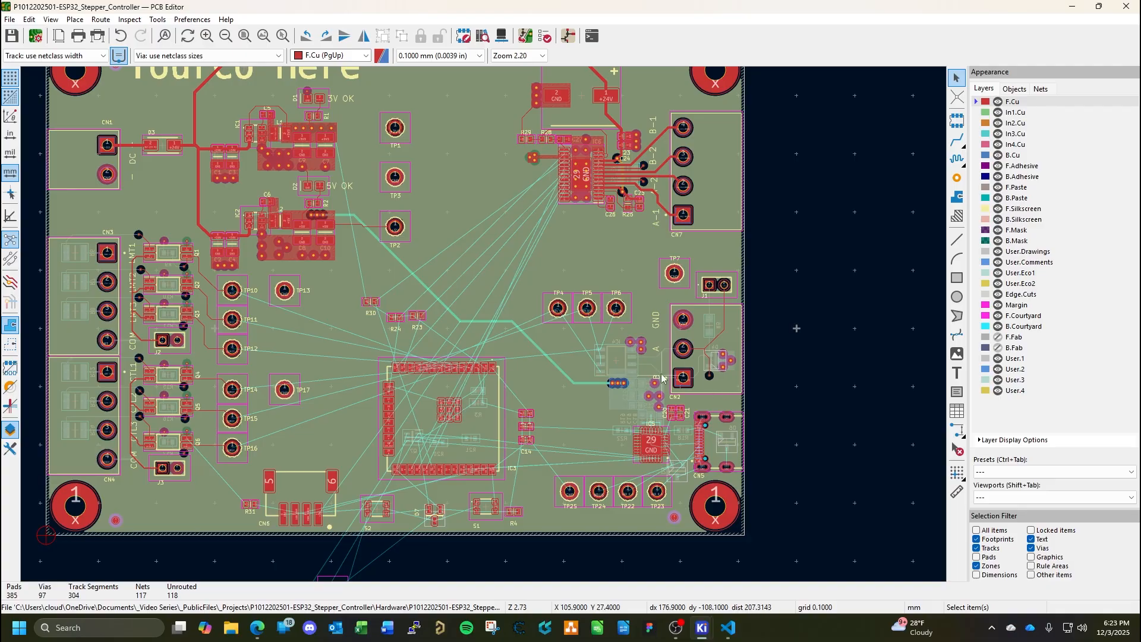
scroll(743, 389, up, 6)
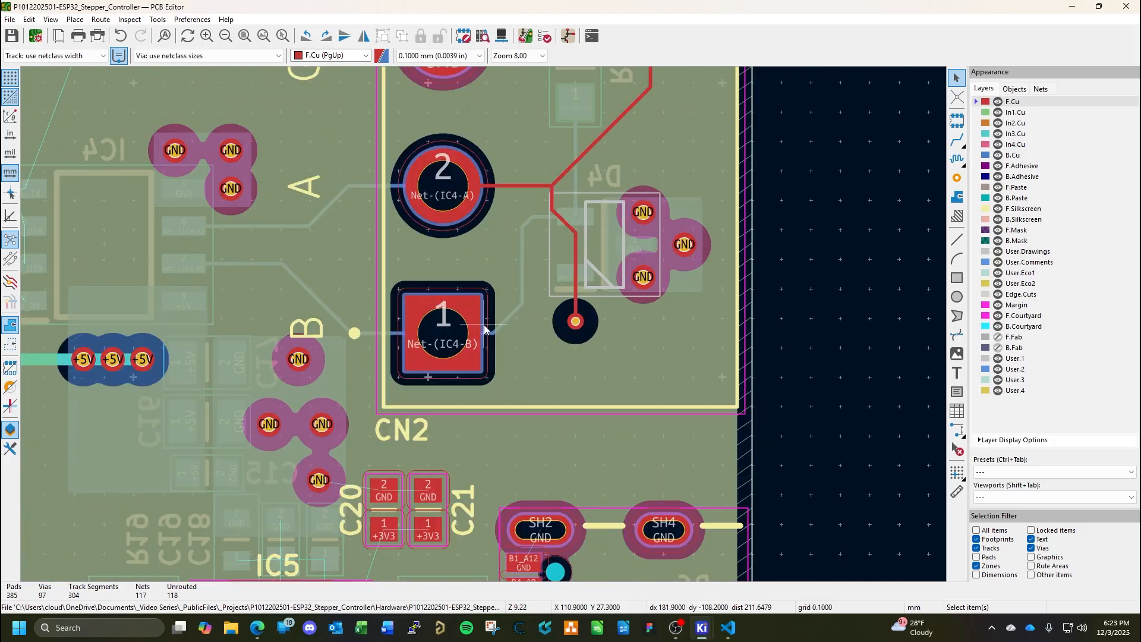
click(1019, 156)
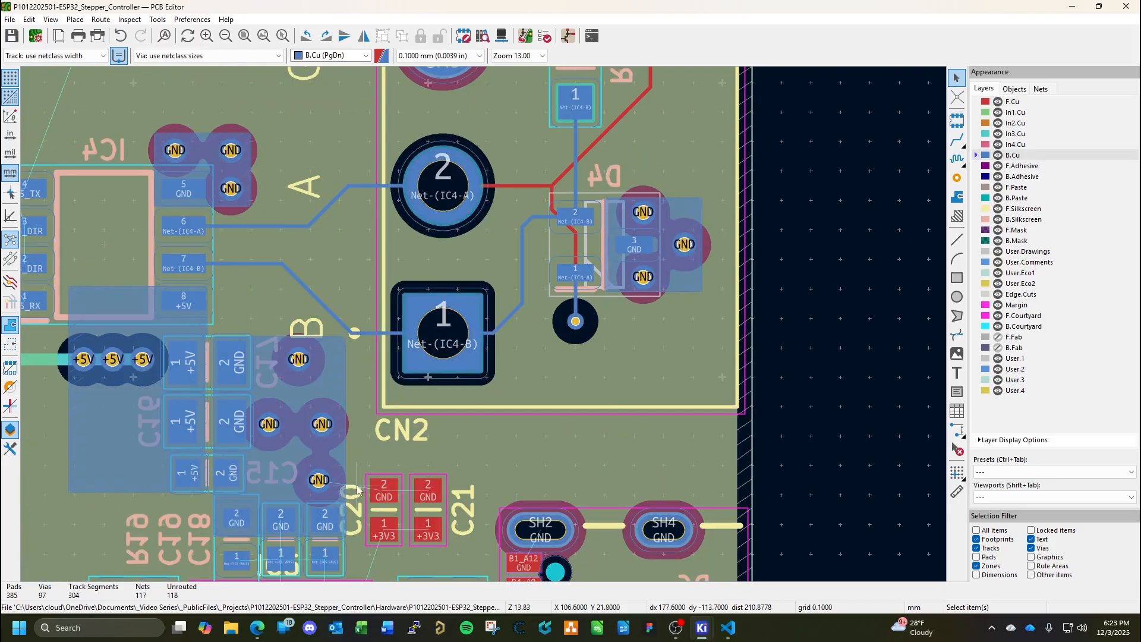
middle_drag(583, 384, 946, 353)
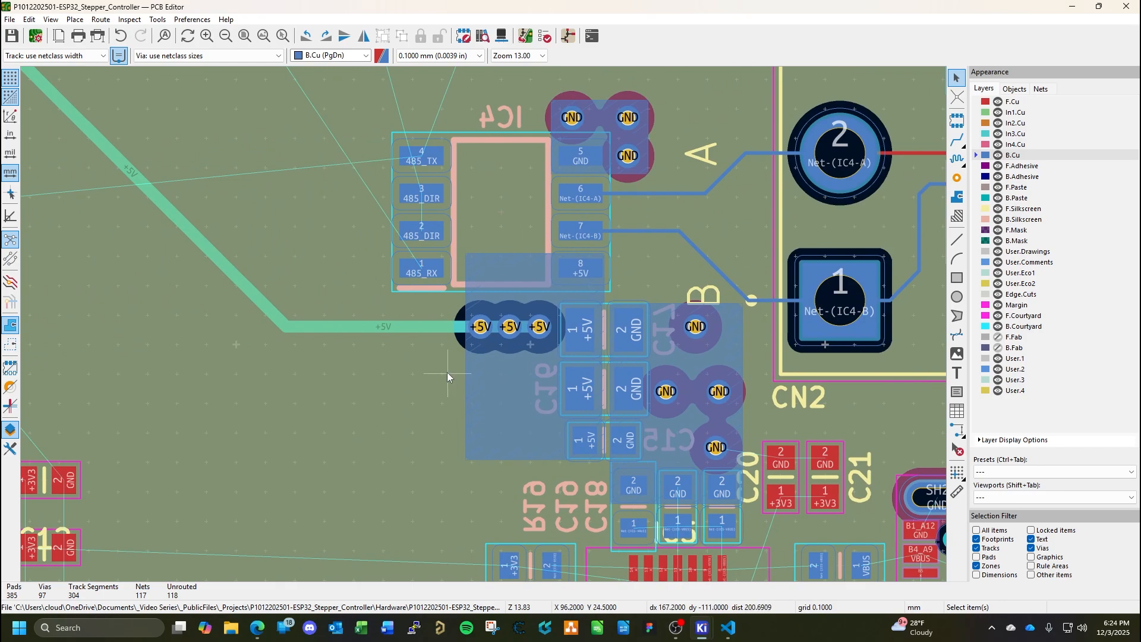
scroll(501, 337, down, 2)
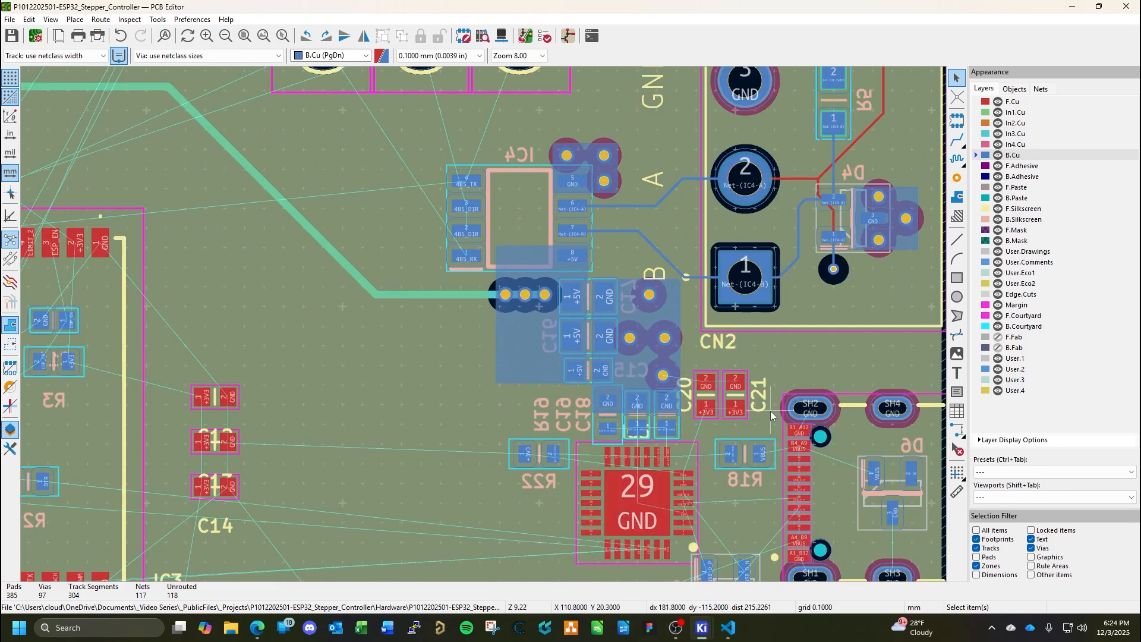
Examine the unrouted connections around USB connector CN5, D5, D6, IC5 and its neighbouring capacitors and resistors.
middle_drag(762, 482, 666, 355)
scroll(667, 354, up, 3)
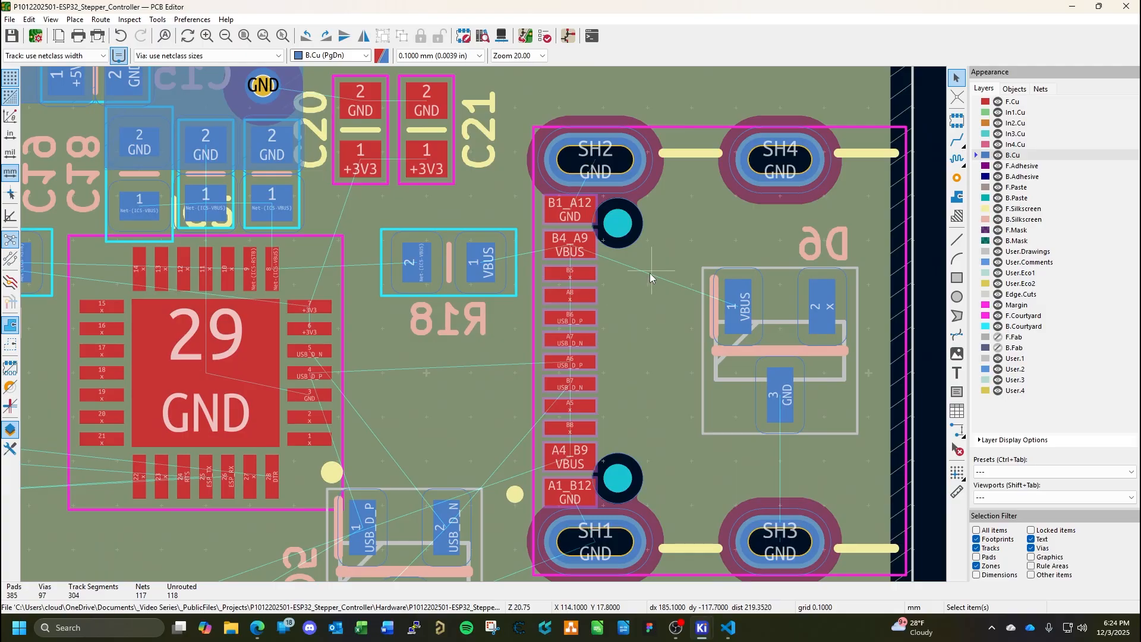
middle_drag(636, 344, 602, 209)
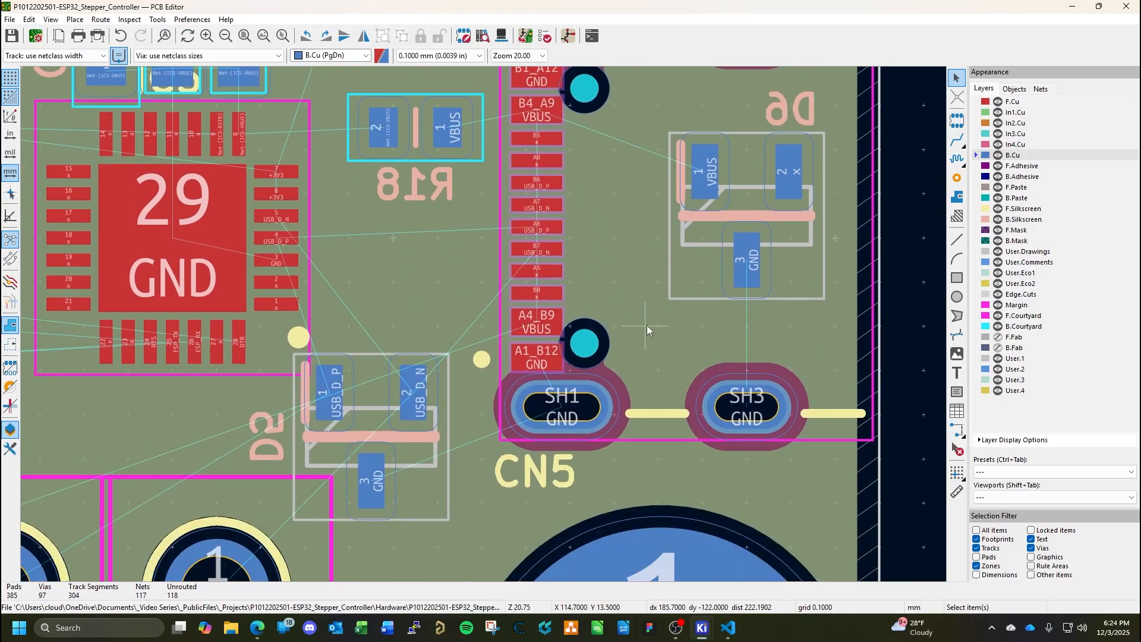
middle_drag(622, 265, 491, 341)
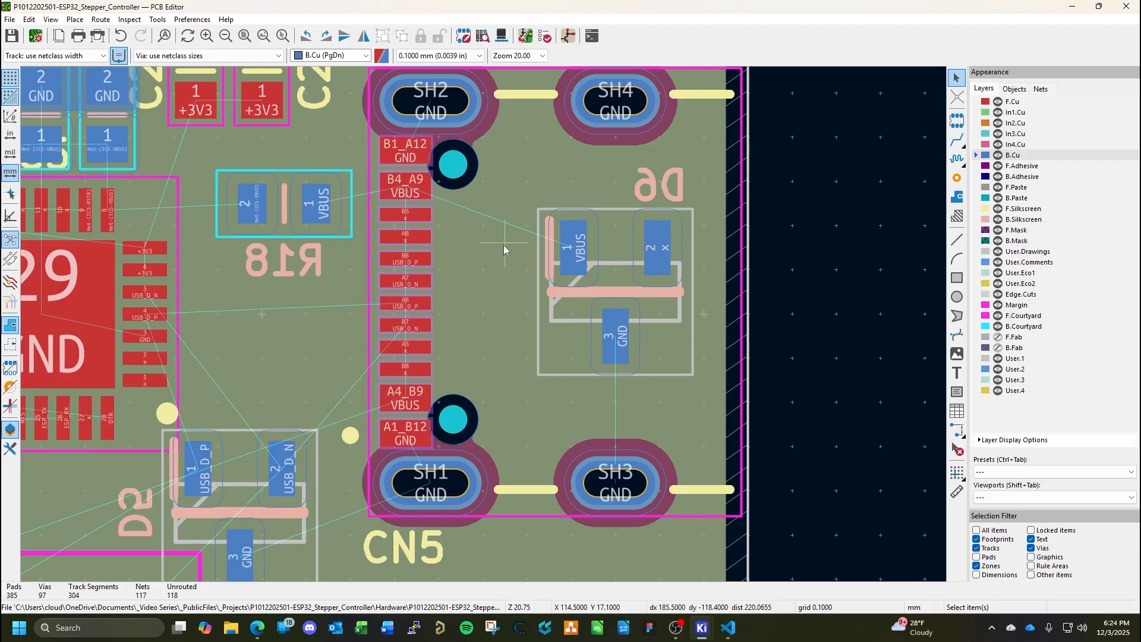
scroll(350, 356, down, 4)
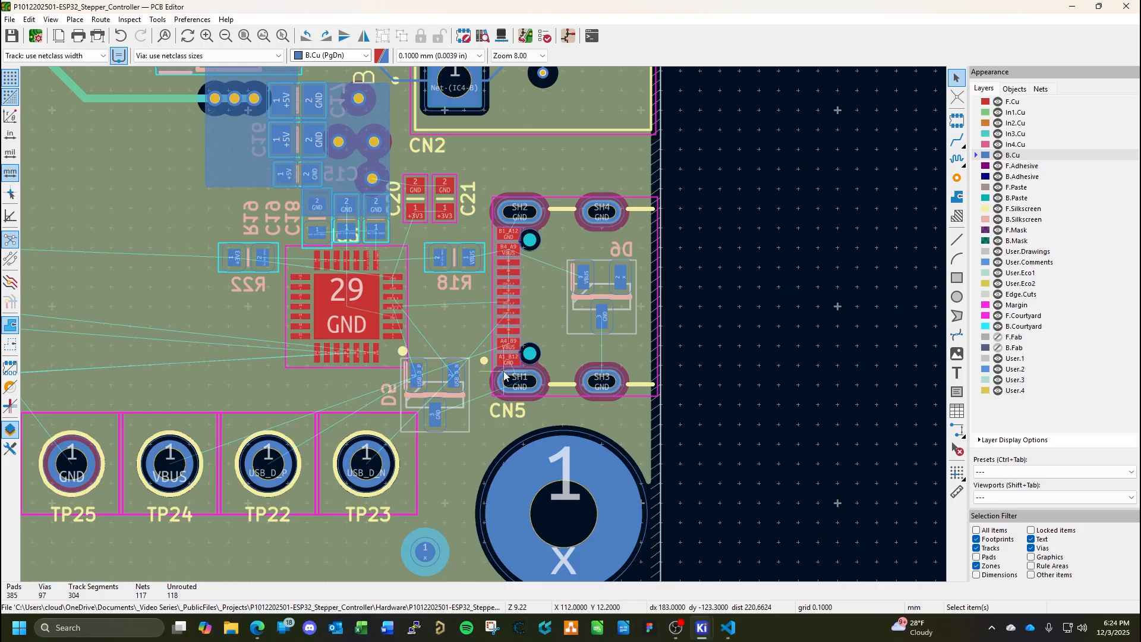
scroll(389, 213, up, 3)
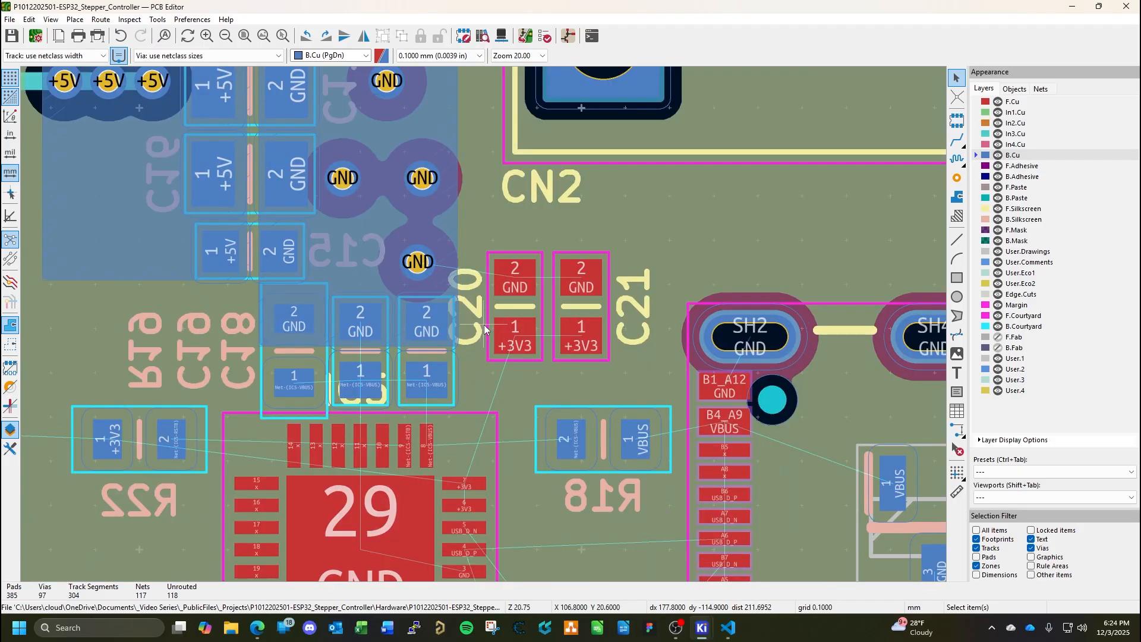
middle_drag(519, 422, 594, 294)
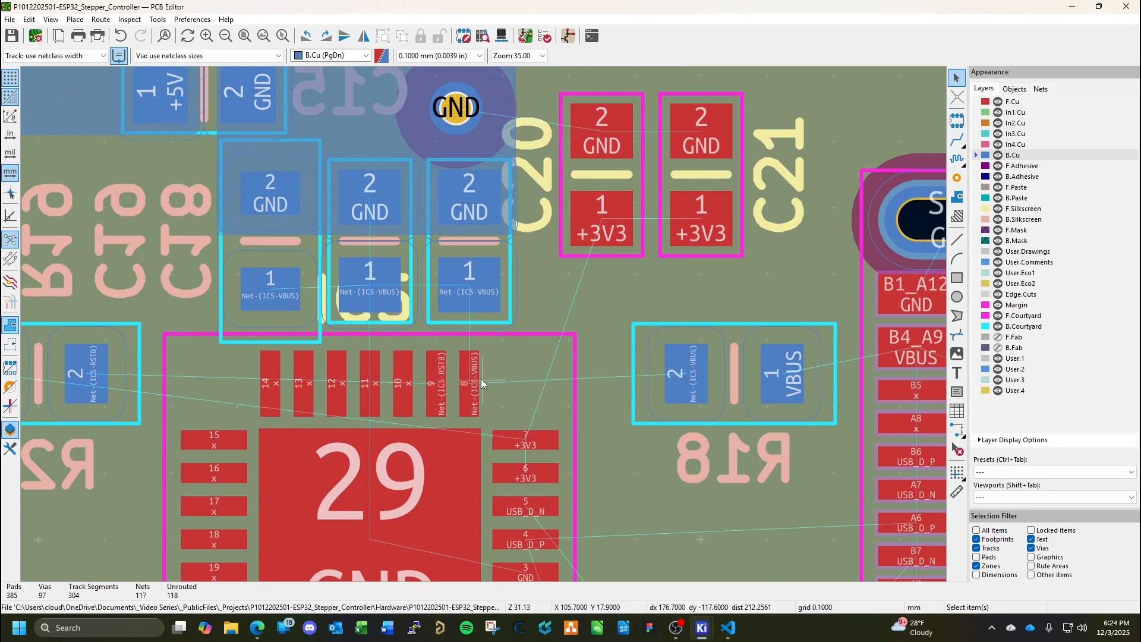
middle_drag(357, 369, 480, 371)
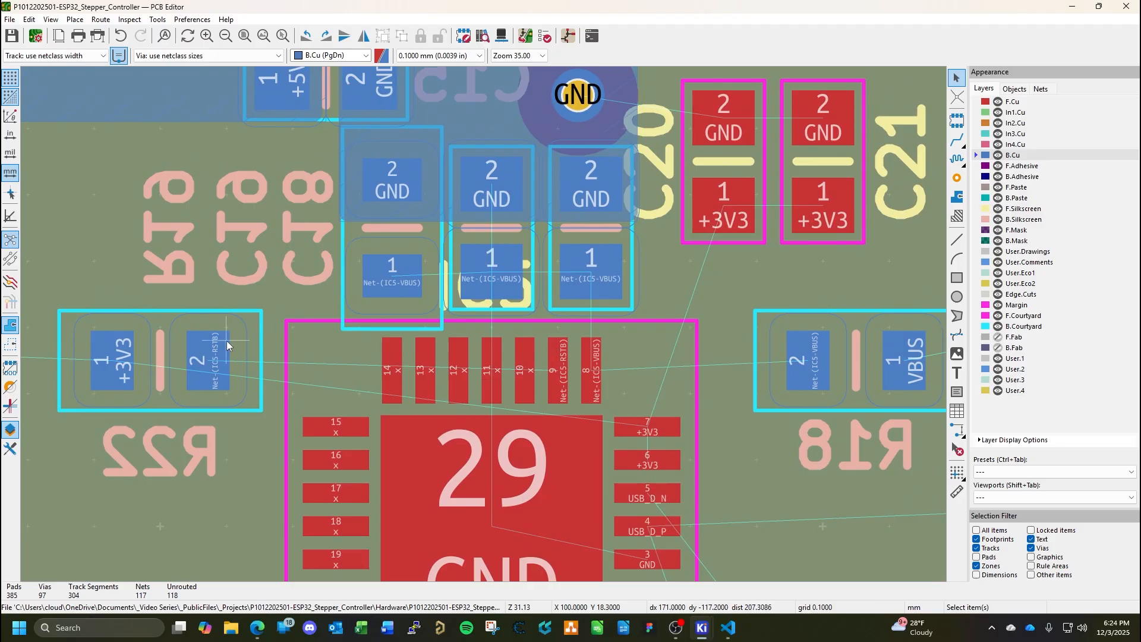
Route IC5 pin 9 (RSTB) on F.Cu around pins 10 to 14, through a via to R22 pad 2 on B.Cu, and save the board.
middle_drag(233, 349, 566, 334)
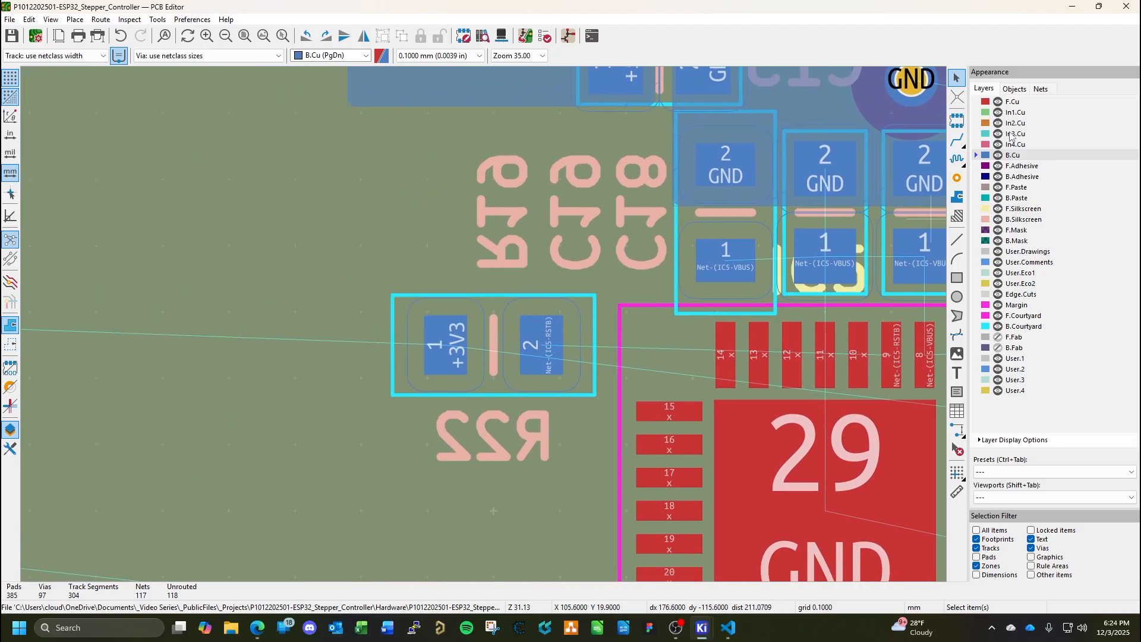
middle_drag(822, 334, 630, 324)
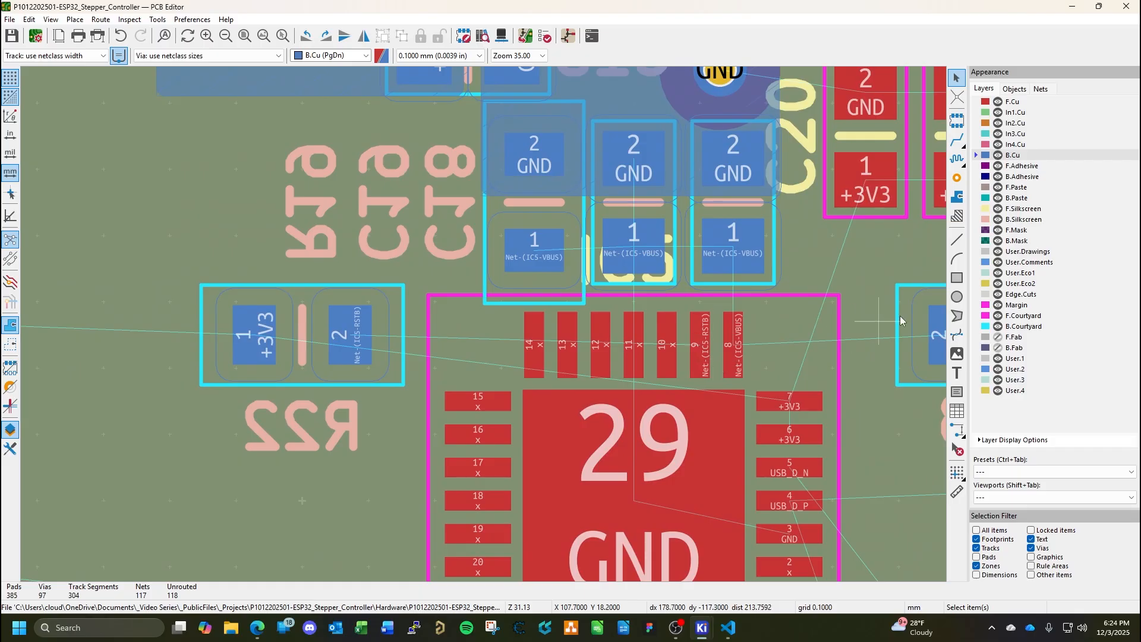
click(1010, 102)
click(957, 140)
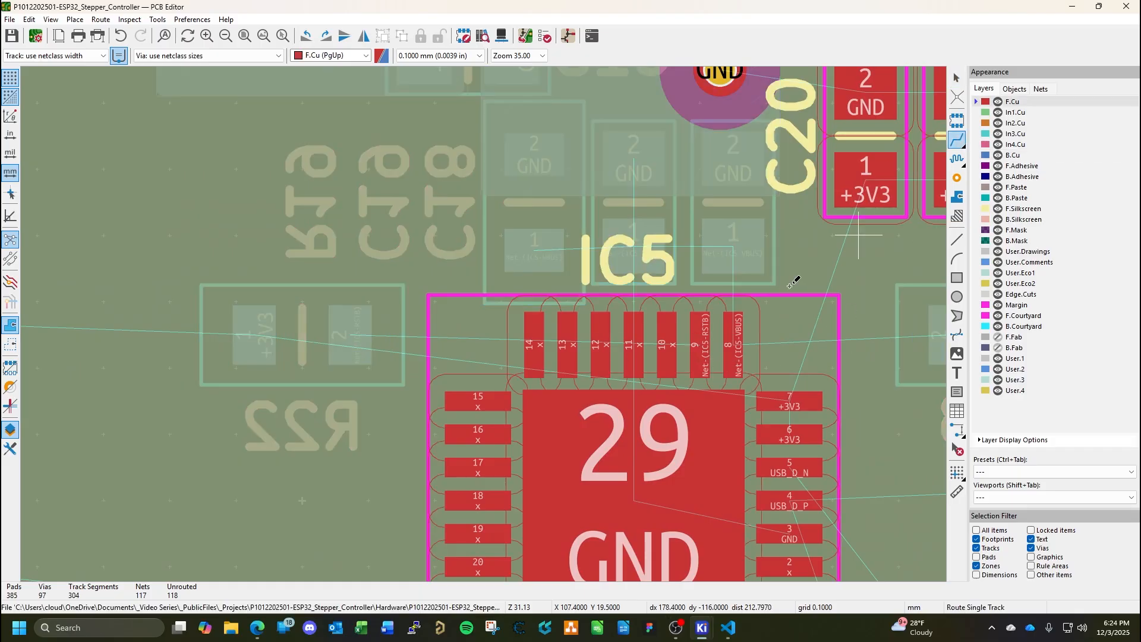
click(706, 346)
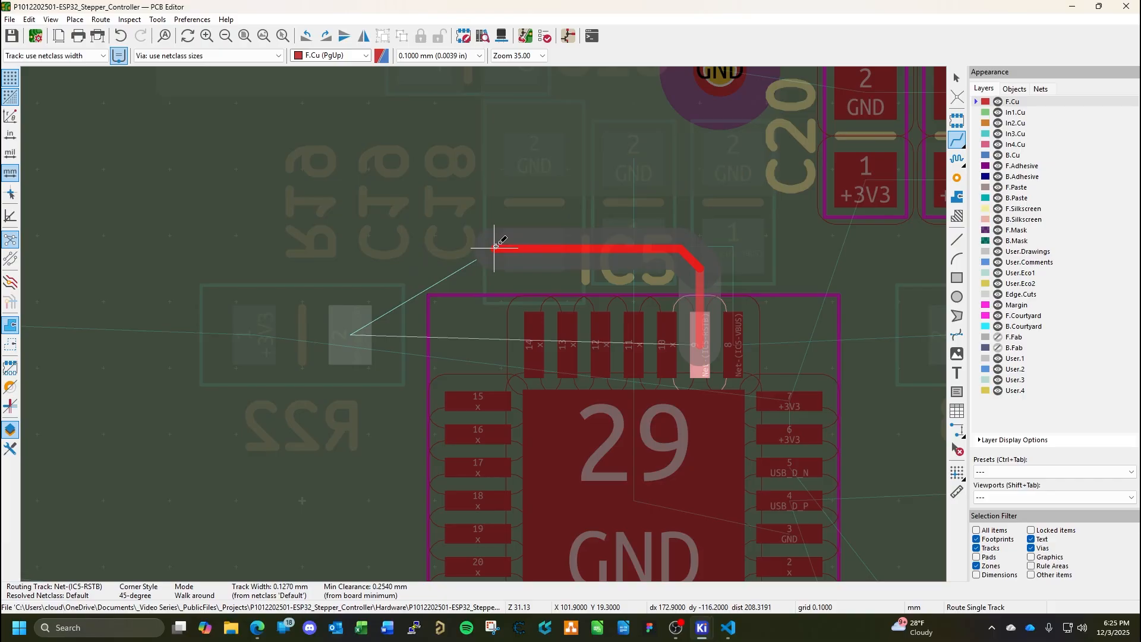
click(495, 247)
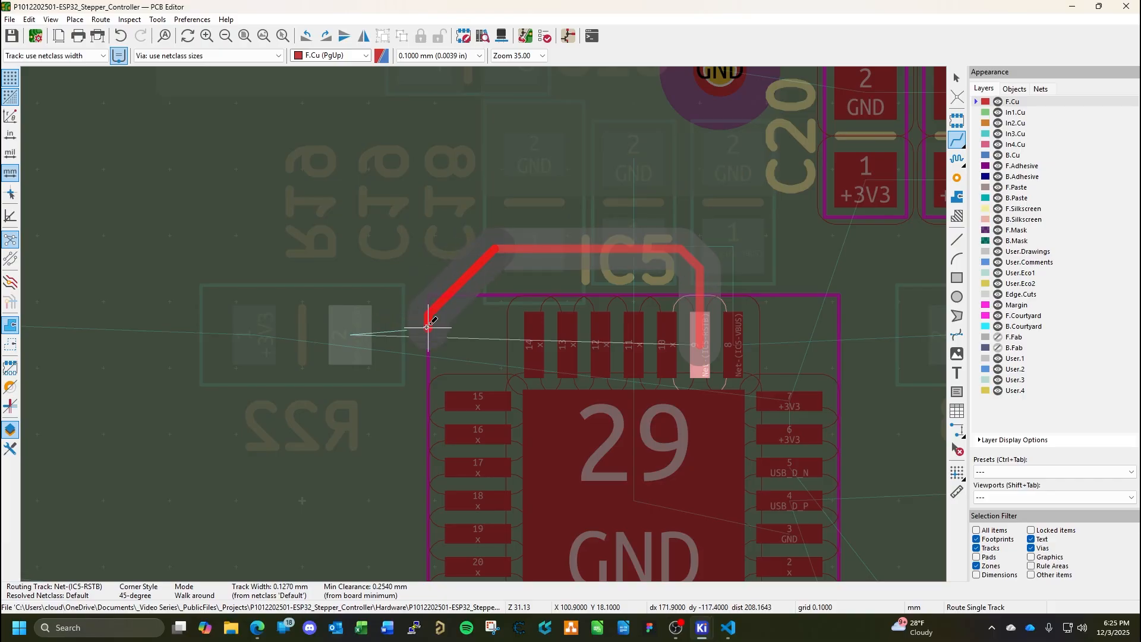
key(v)
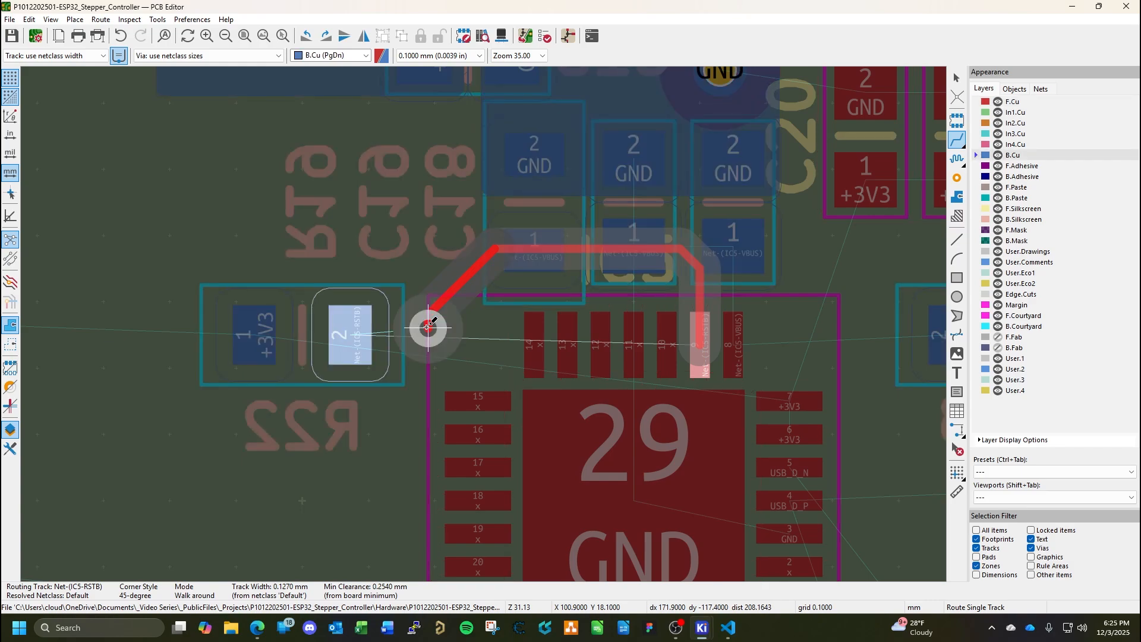
click(428, 327)
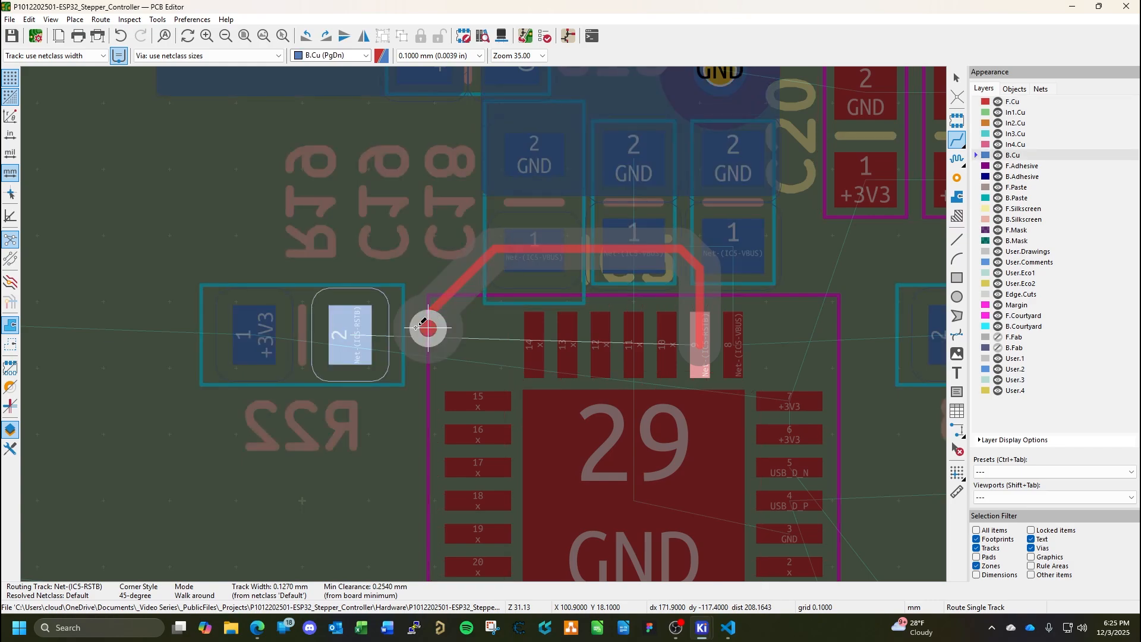
click(354, 326)
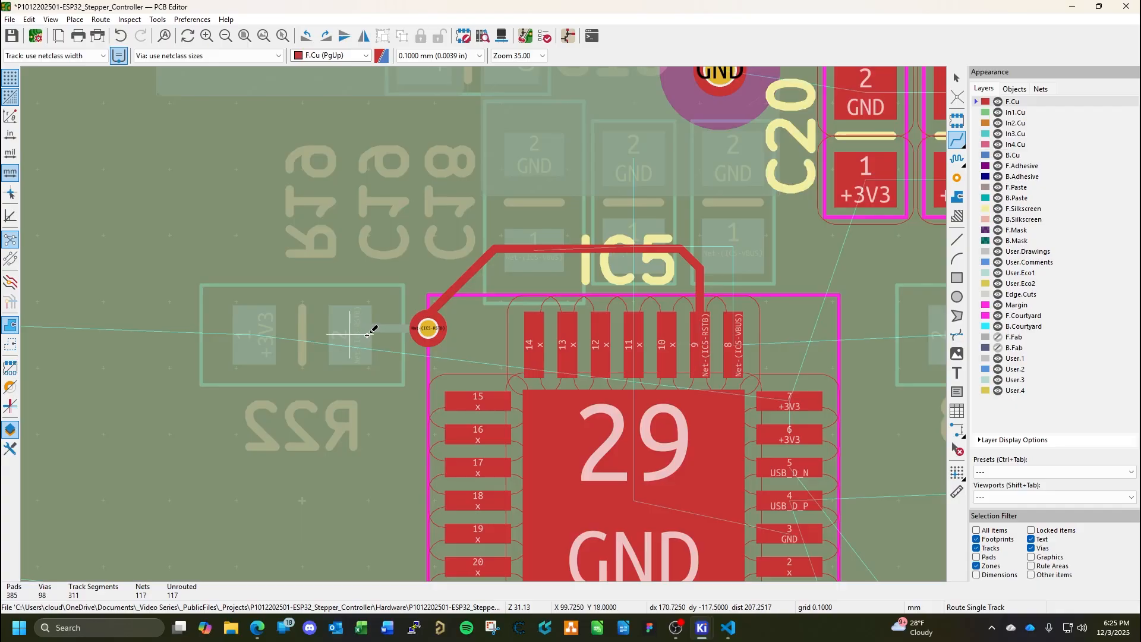
key(Escape)
key(ctrl+s)
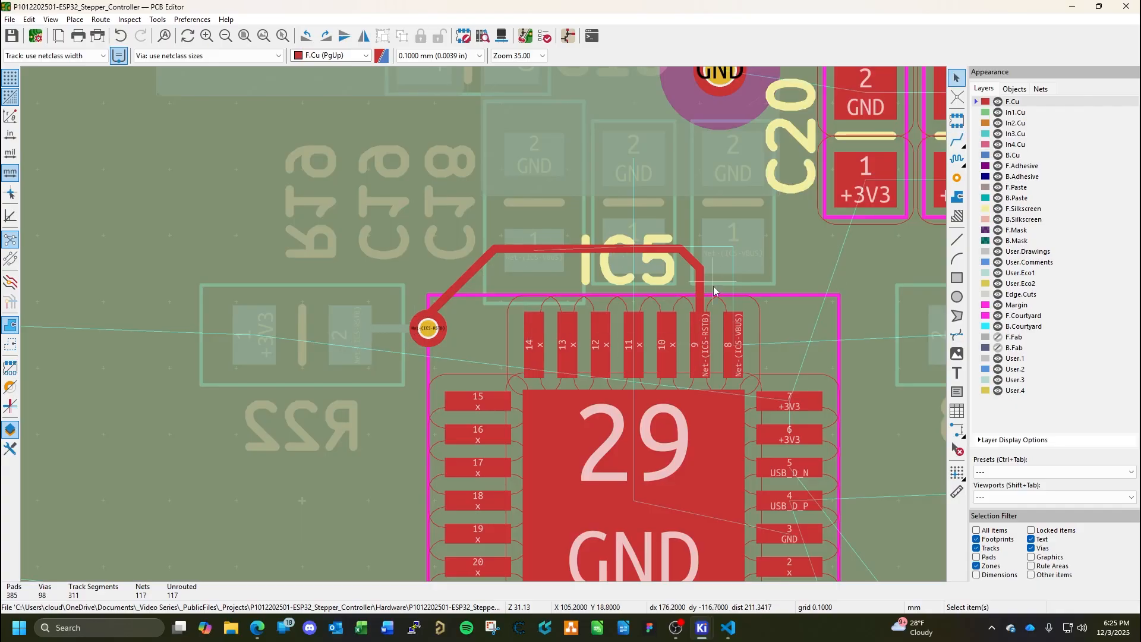
Examine the unrouted VBUS path from IC5 pin 8 through R18 to connector CN5.
middle_drag(794, 329, 641, 349)
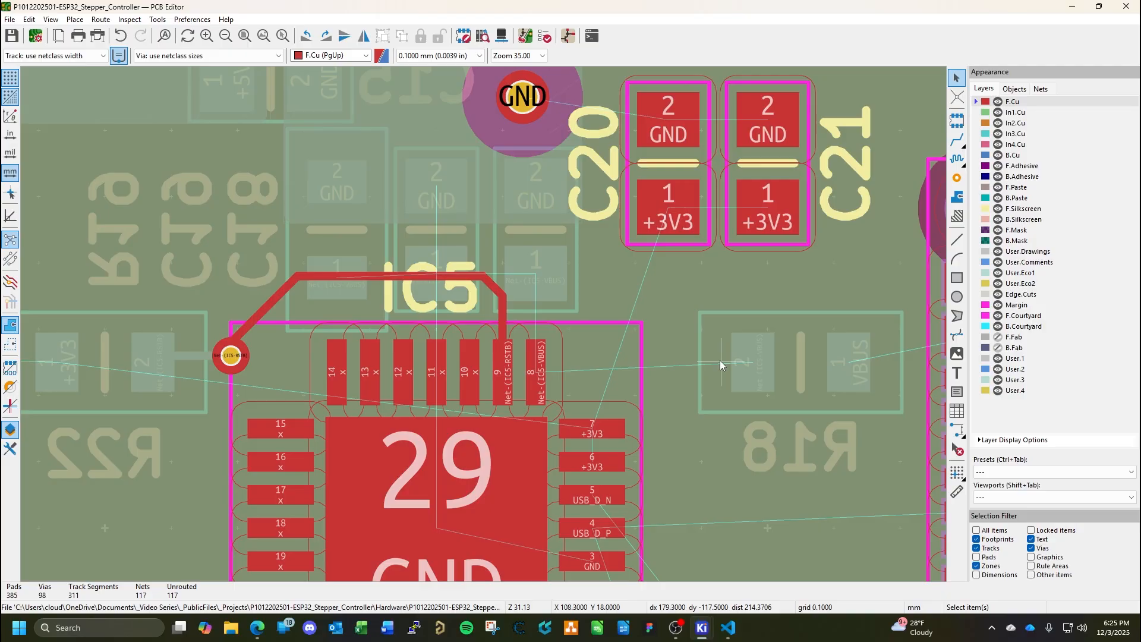
middle_drag(719, 360, 580, 348)
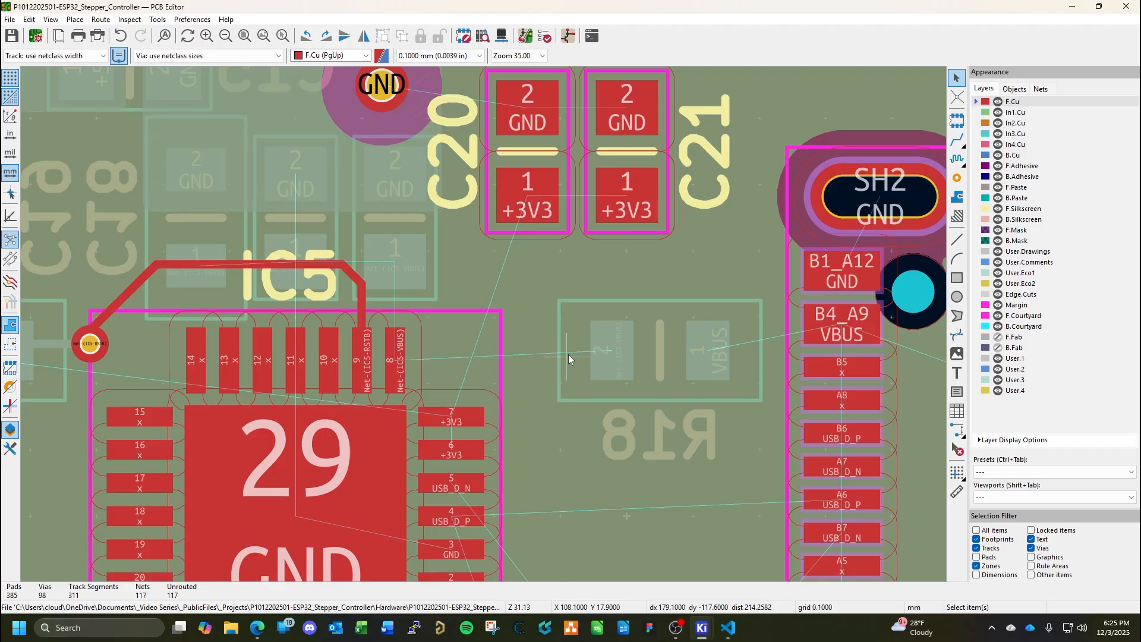
middle_drag(715, 389, 672, 381)
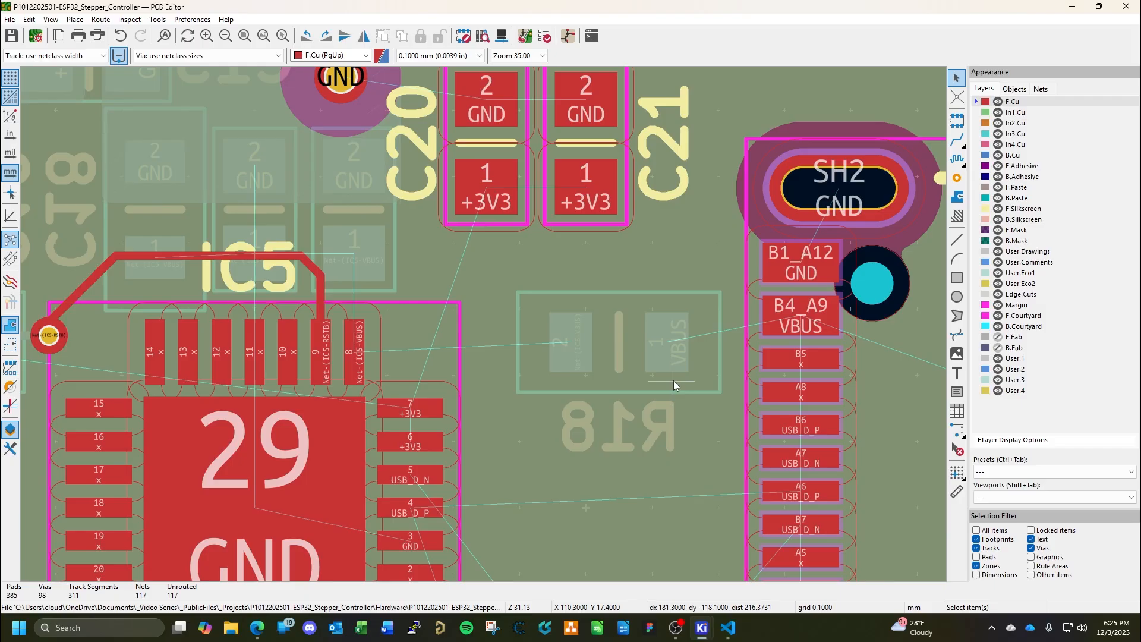
scroll(673, 380, down, 1)
middle_drag(351, 300, 463, 336)
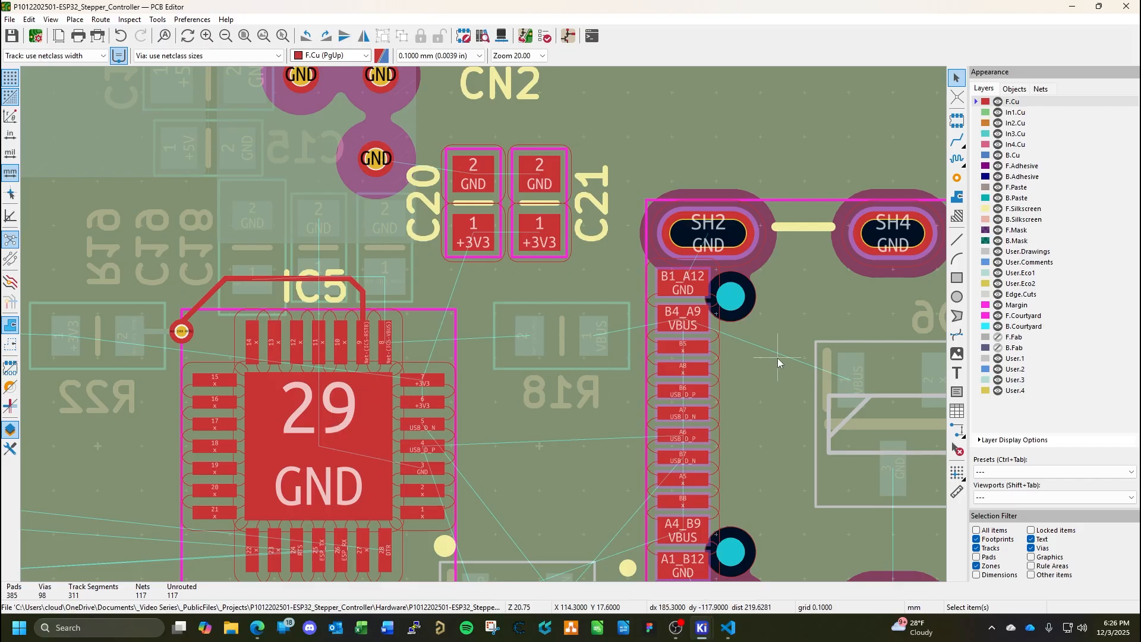
Route the Net-(IC5-VBUS) track on B.Cu from R18 pad 2 to pad 1 of C18 above IC5 pin 8.
middle_drag(795, 373, 594, 366)
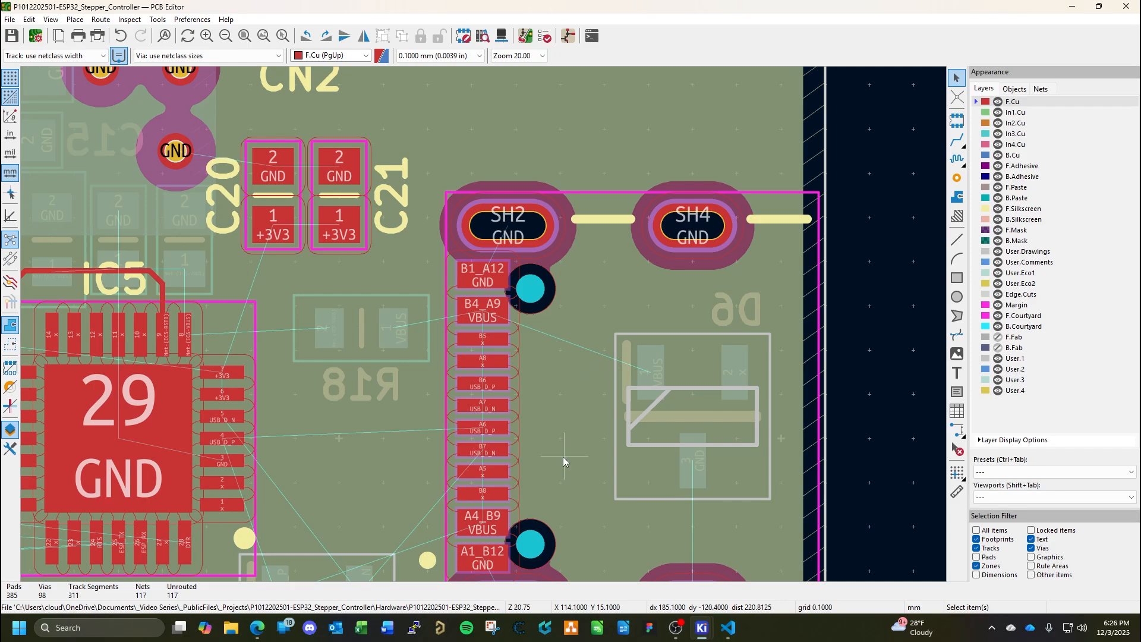
scroll(563, 457, down, 2)
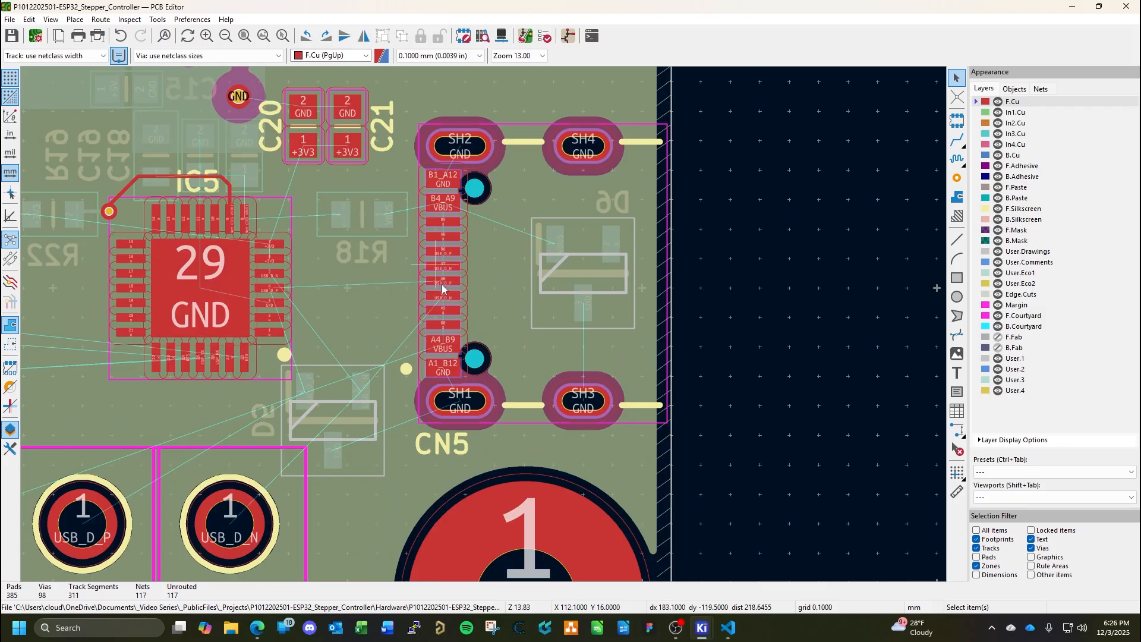
middle_drag(529, 278, 552, 367)
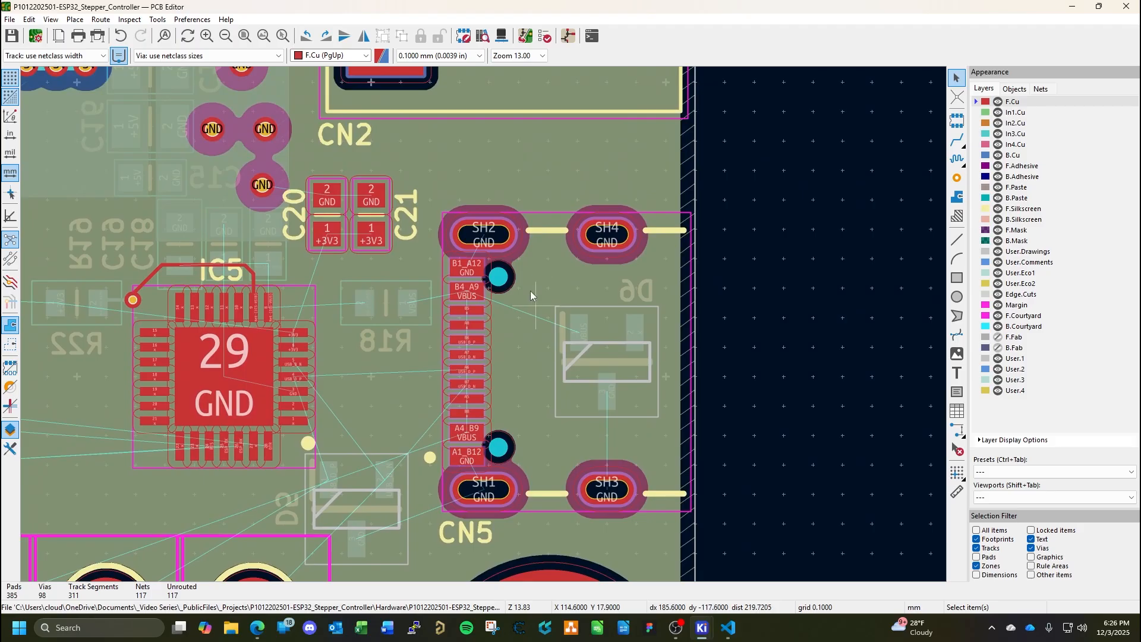
middle_drag(473, 297, 603, 356)
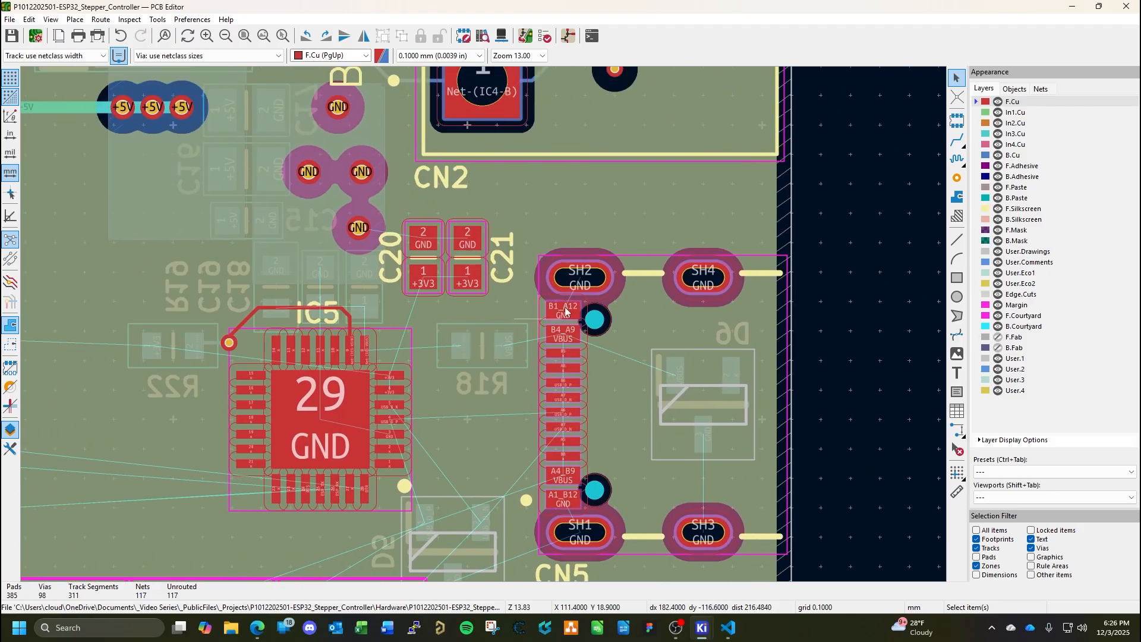
scroll(363, 315, up, 5)
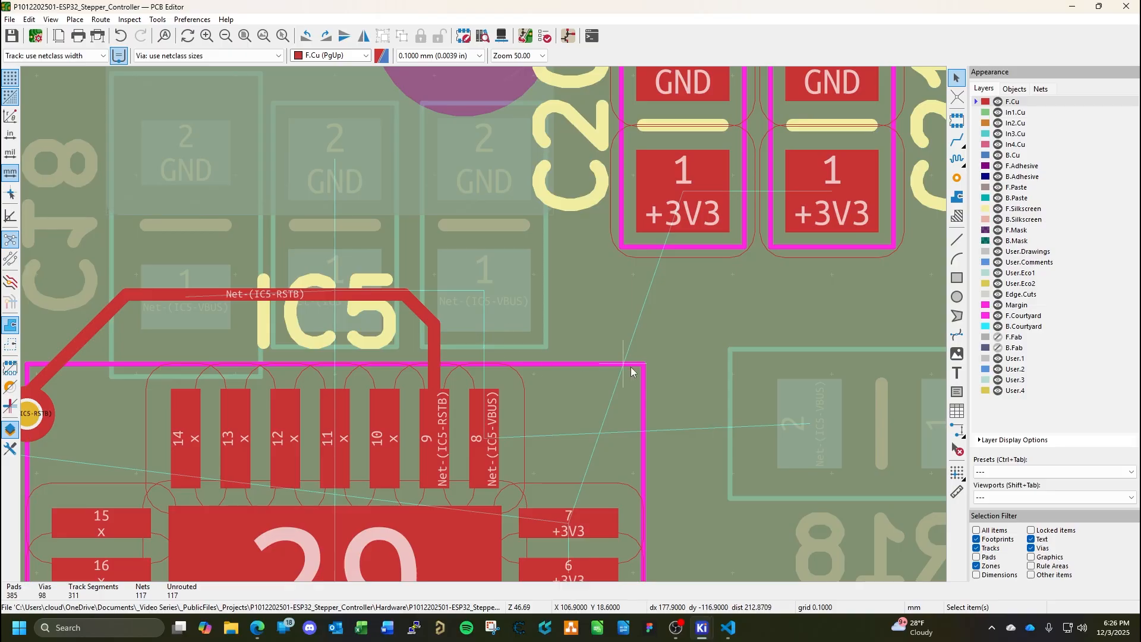
middle_drag(697, 390, 571, 362)
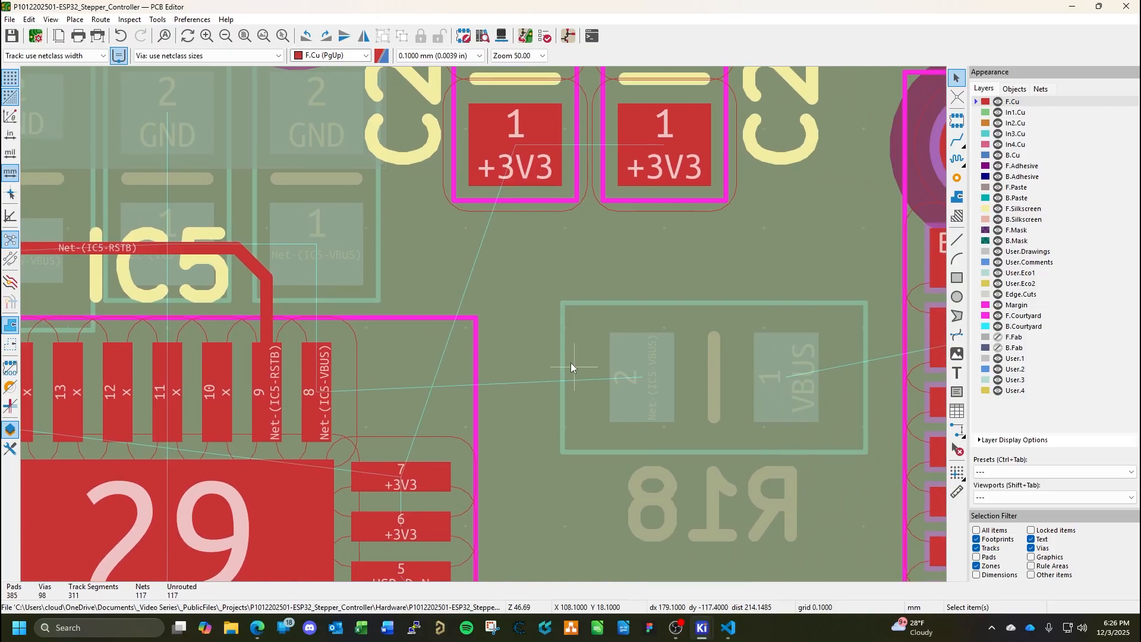
scroll(571, 367, down, 1)
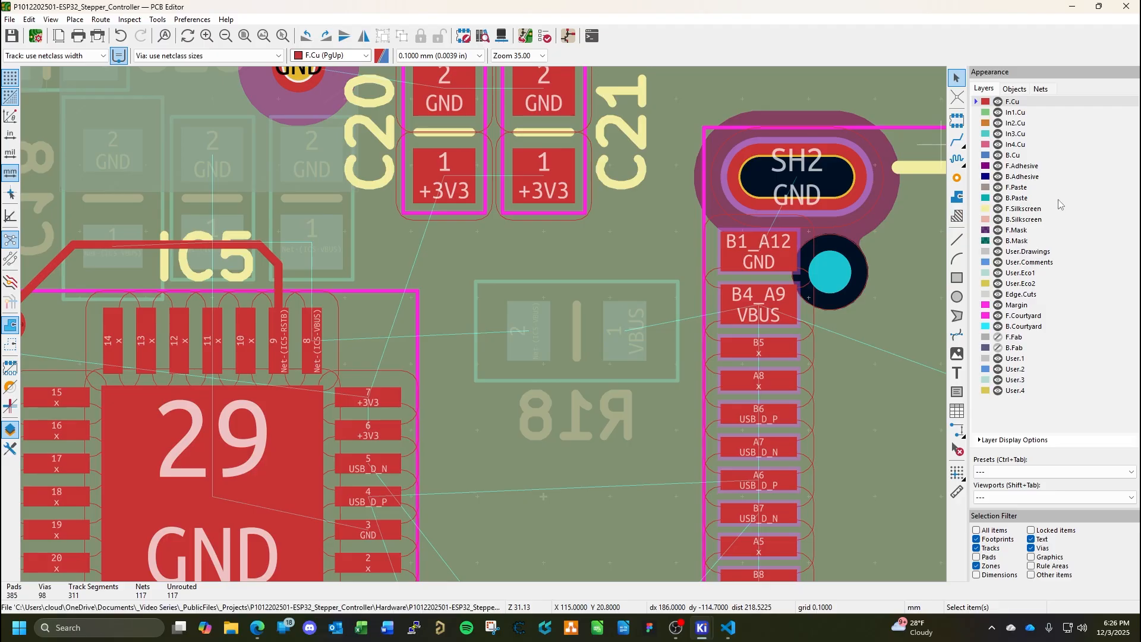
key(Page_Down)
click(958, 142)
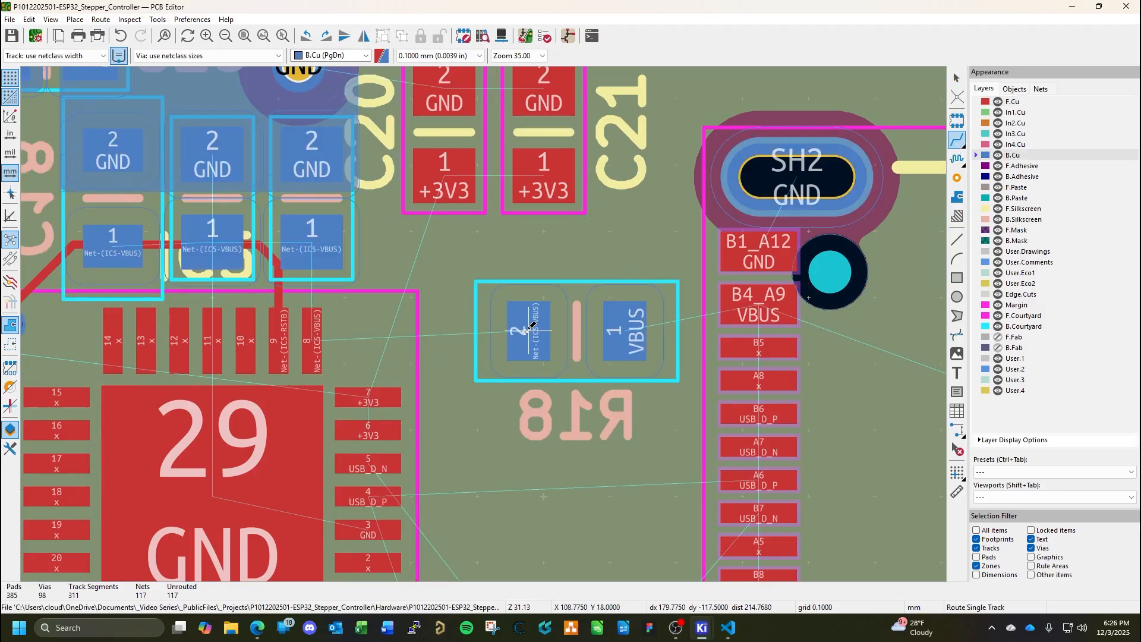
click(525, 331)
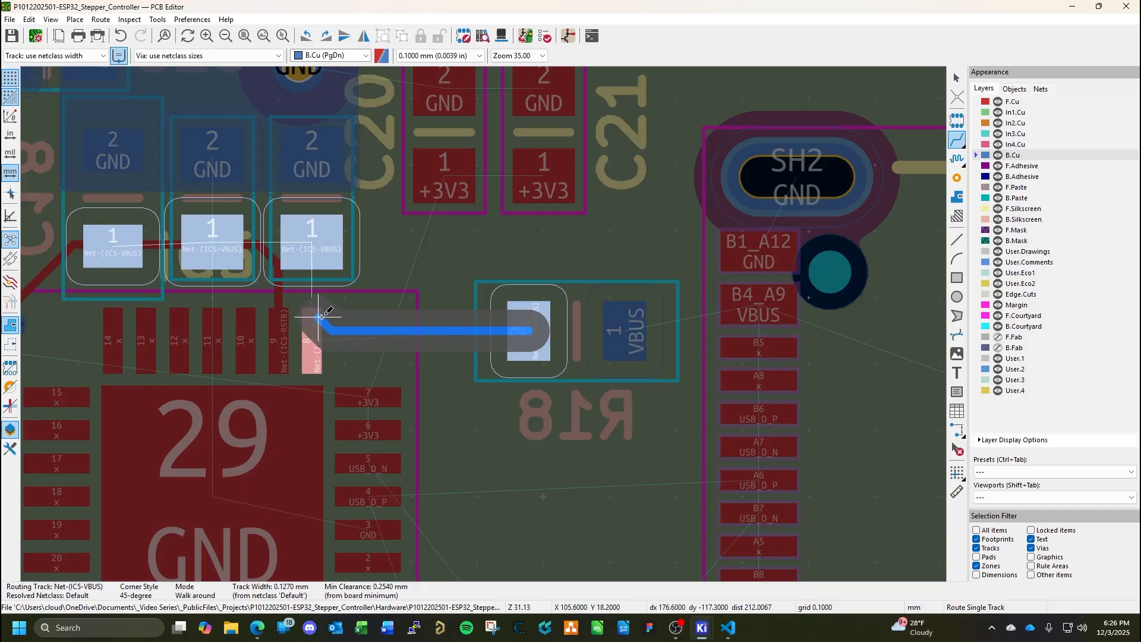
click(310, 248)
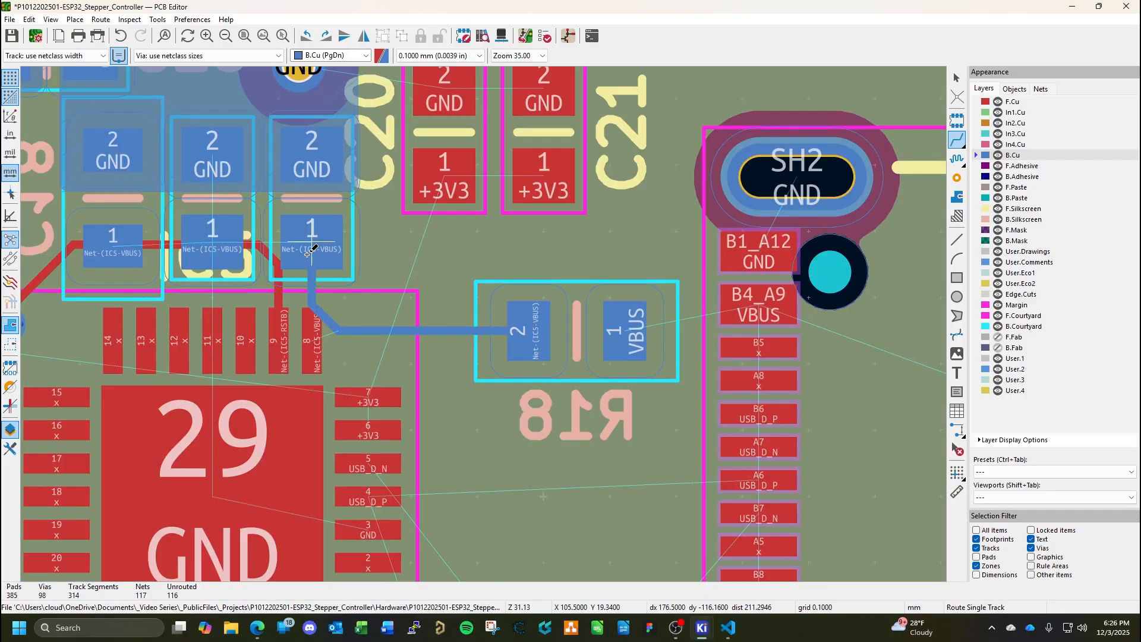
Connect the Net-(IC5-VBUS) pads of R19, C19 and C18 in a row with straight tracks on B.Cu.
middle_drag(263, 245, 532, 243)
click(381, 239)
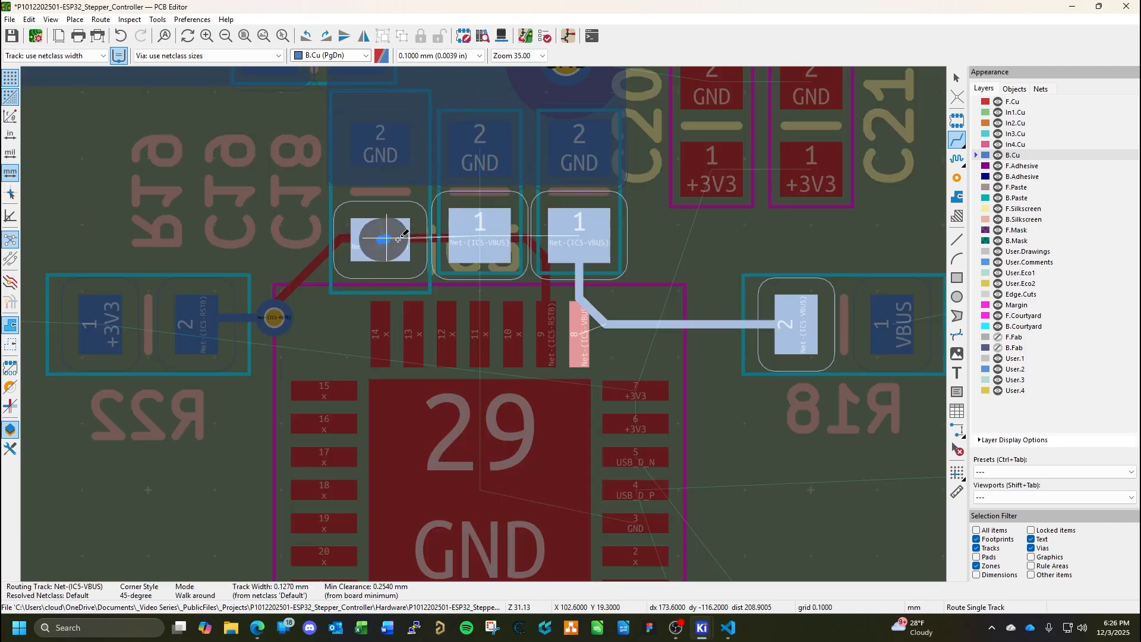
click(480, 235)
double_click(481, 237)
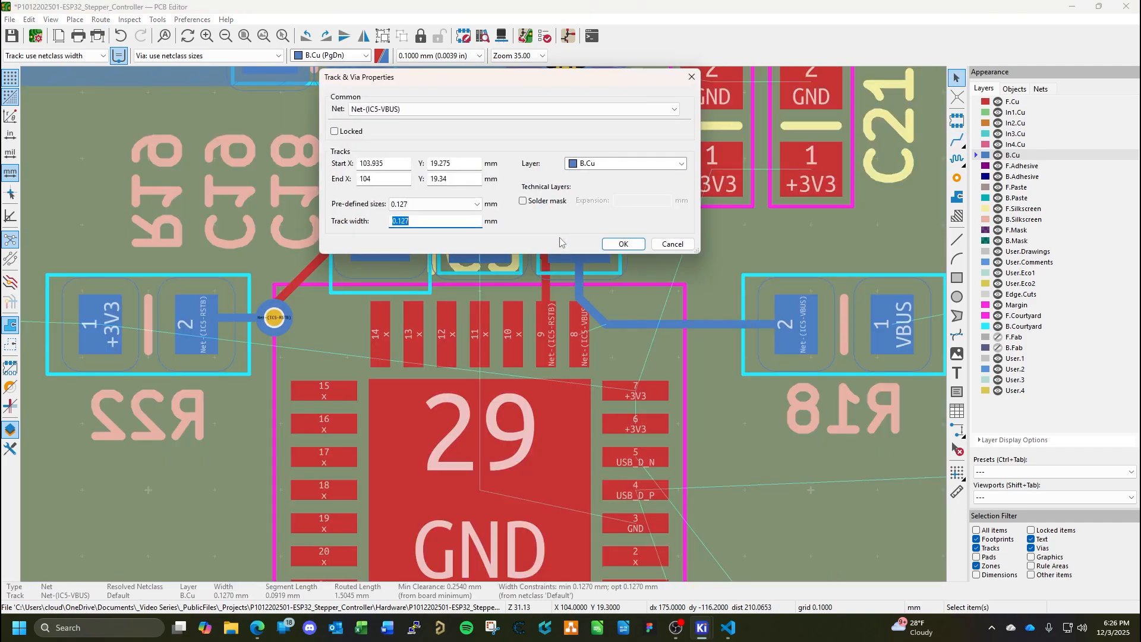
key(Escape)
key(Escape)
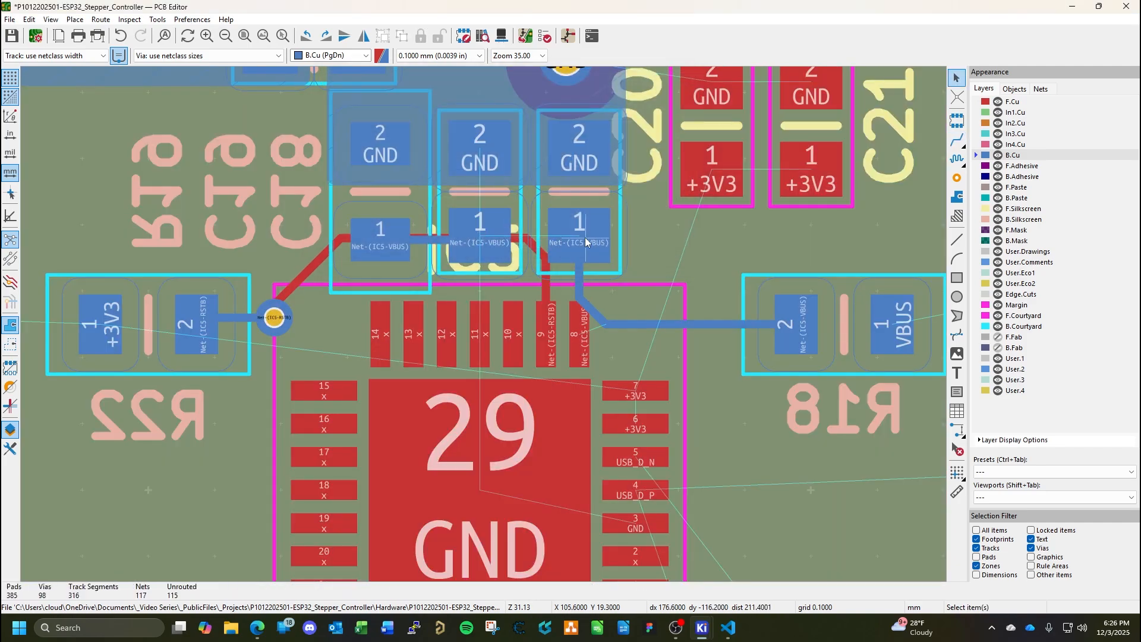
click(956, 140)
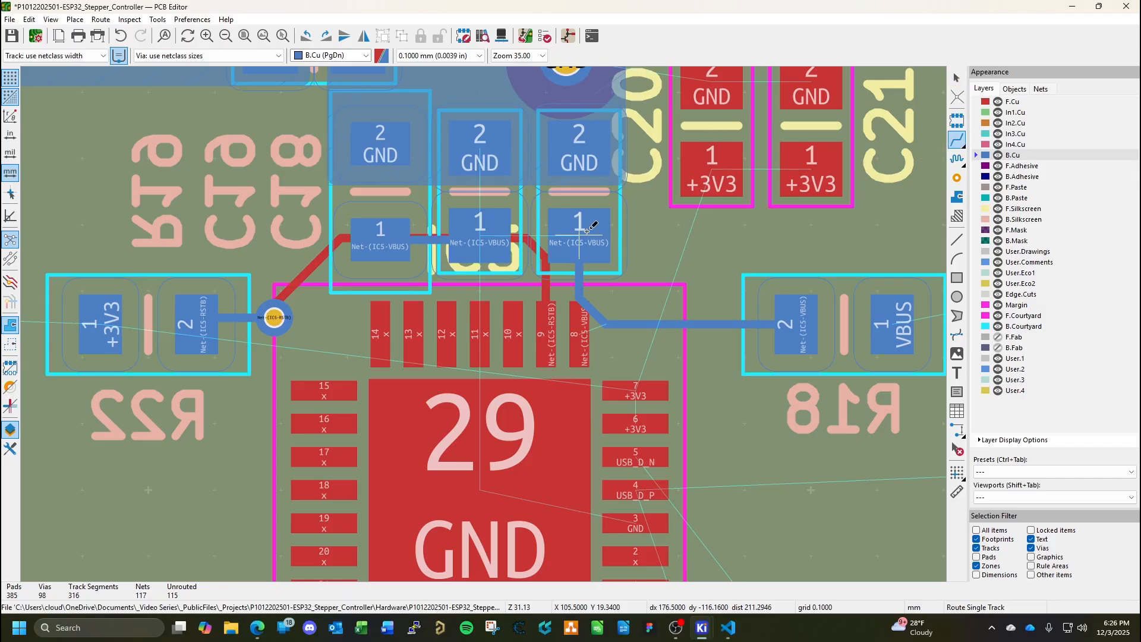
click(580, 233)
click(502, 231)
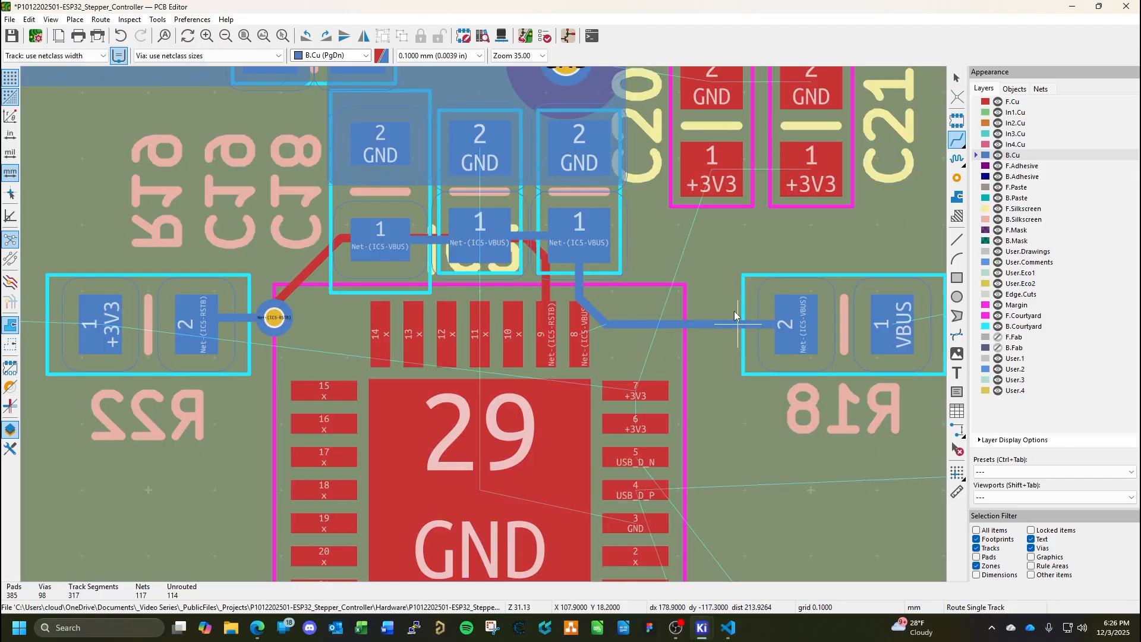
key(Escape)
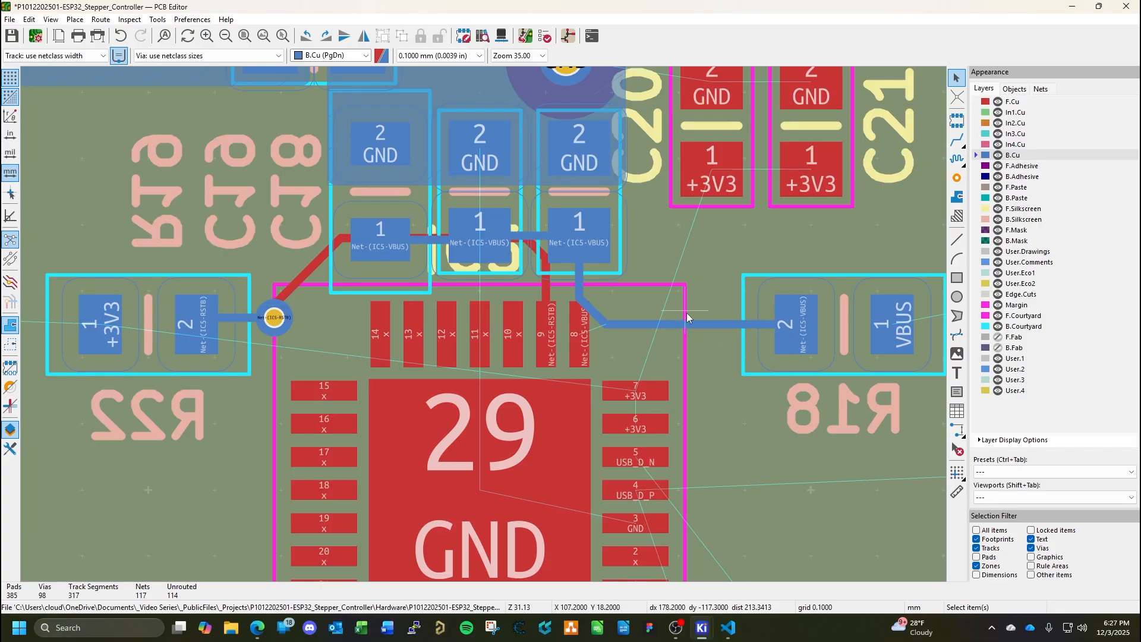
Route IC5 pin 8 (VBUS) on F.Cu to a via beside C18, link the via to C18 pad 1 on B.Cu, and save the board.
click(1012, 102)
middle_drag(620, 341, 529, 386)
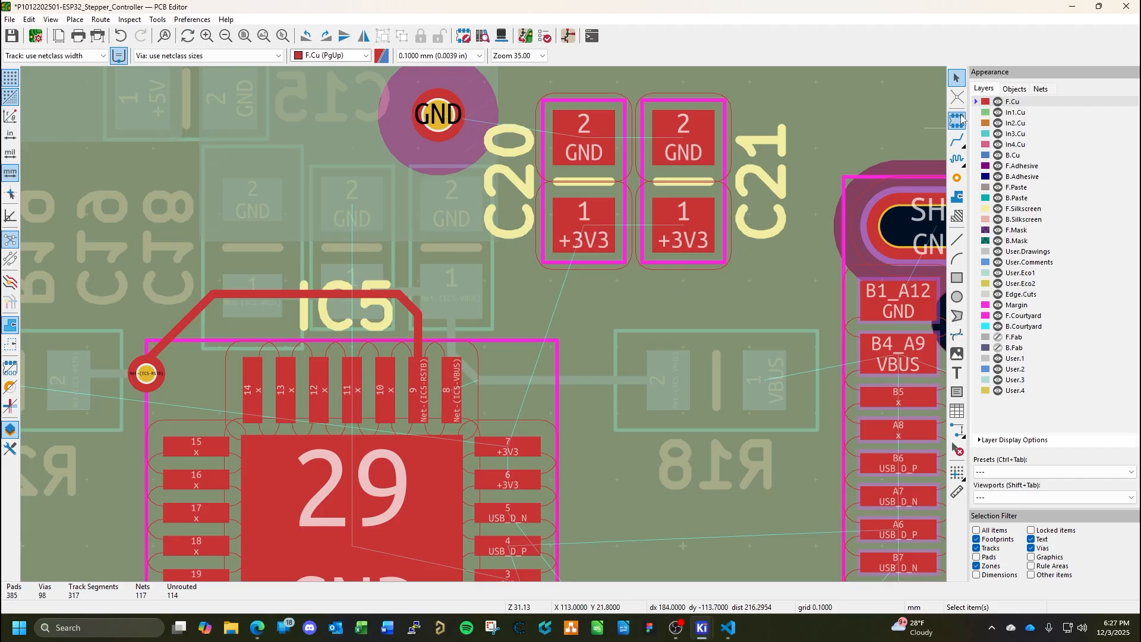
click(957, 140)
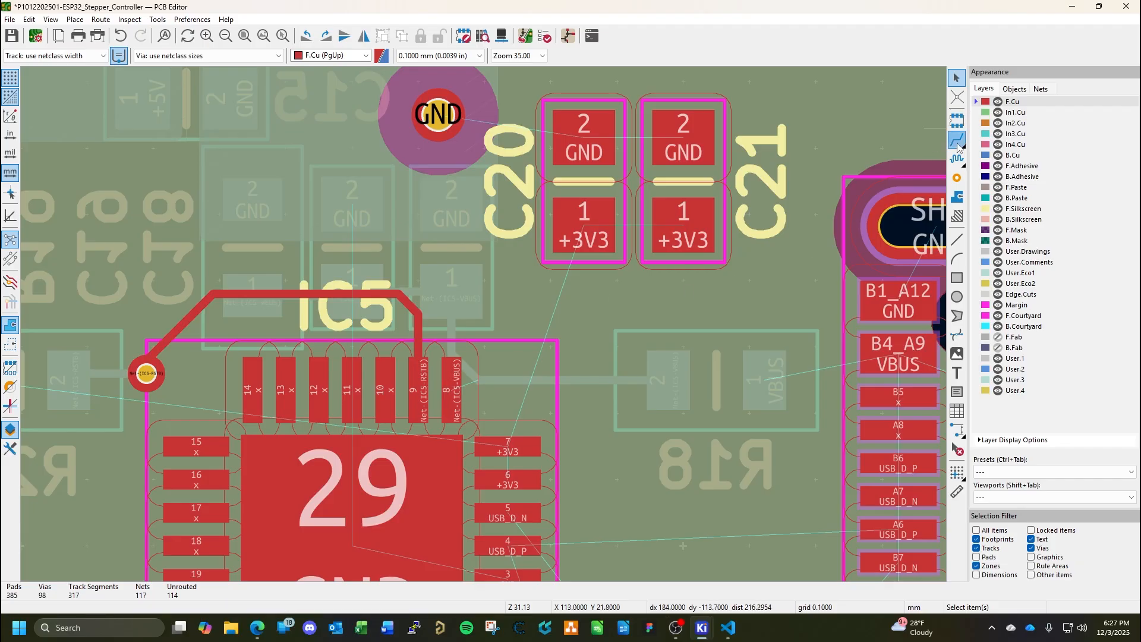
click(454, 387)
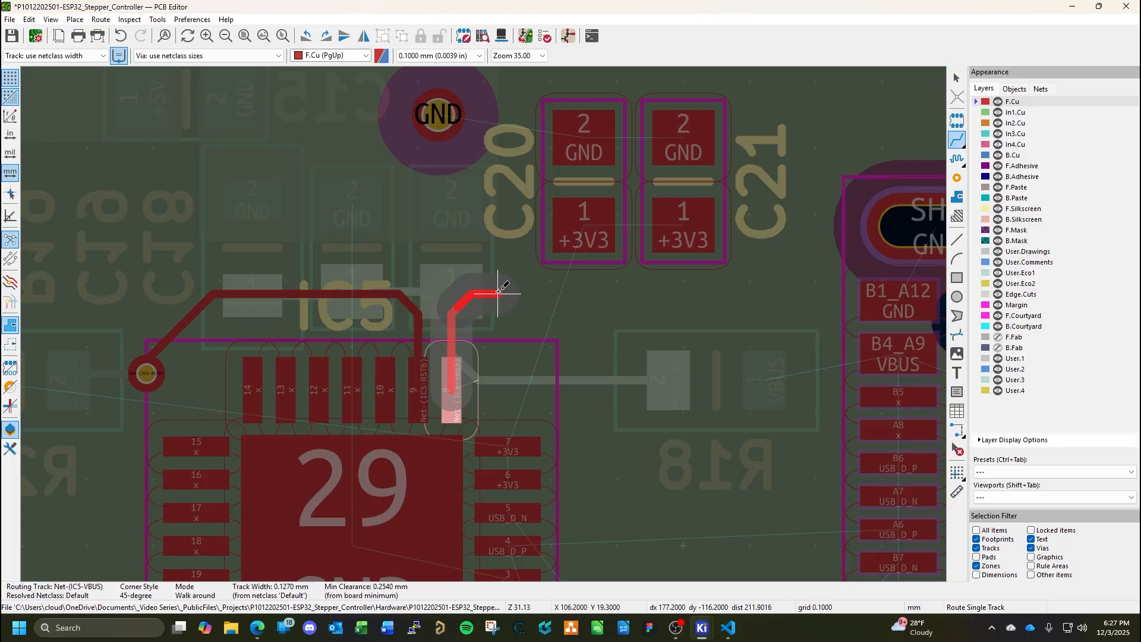
key(v)
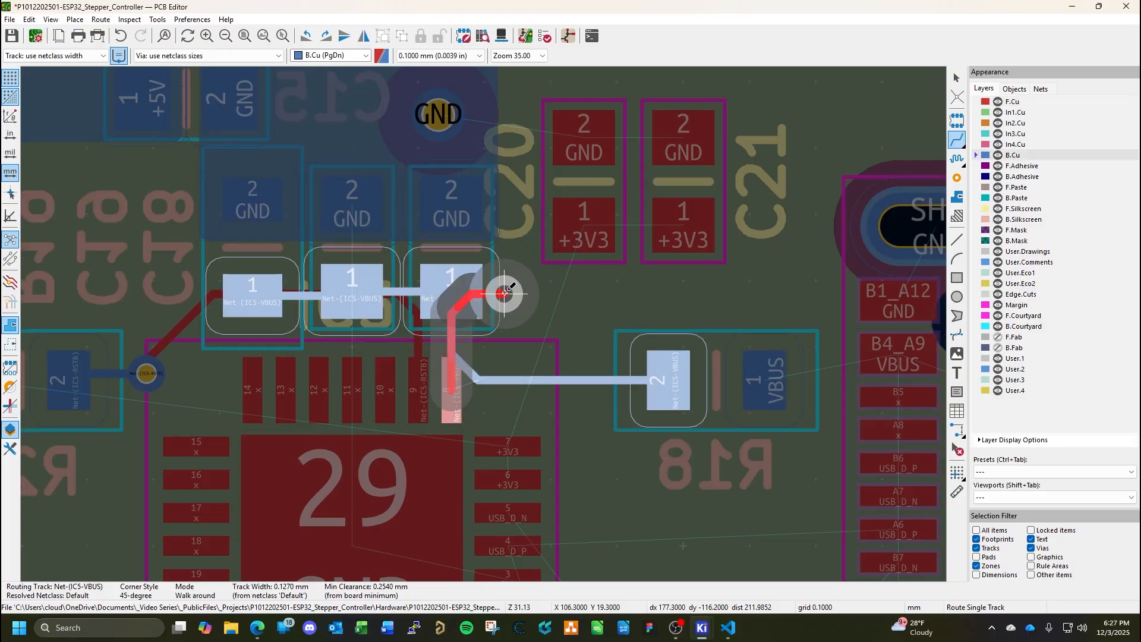
click(520, 293)
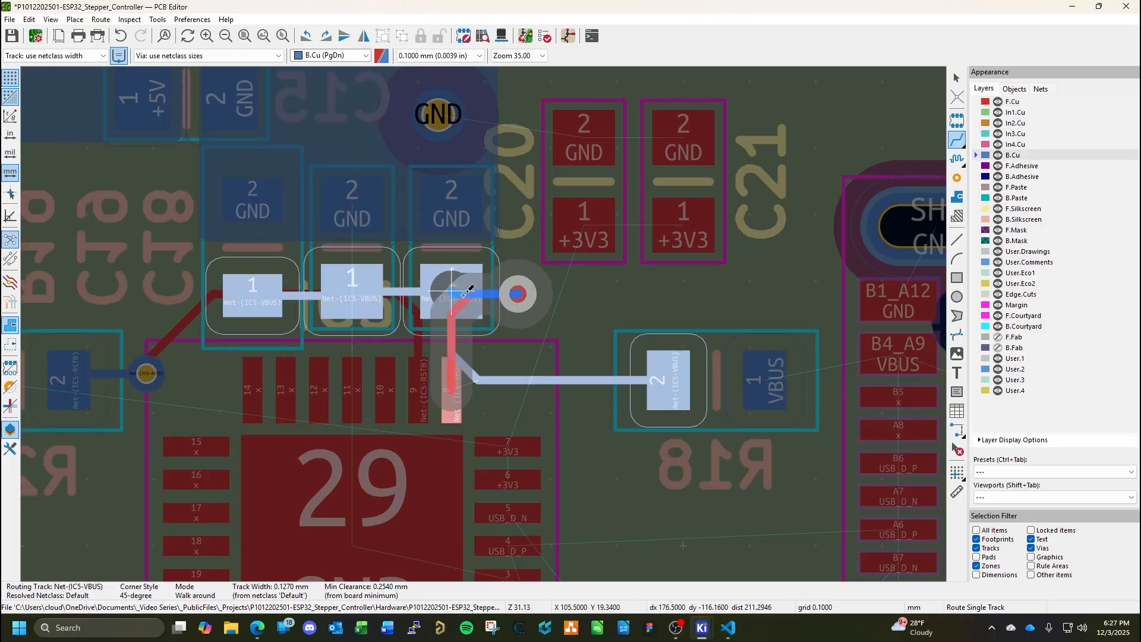
key(Escape)
key(ctrl+s)
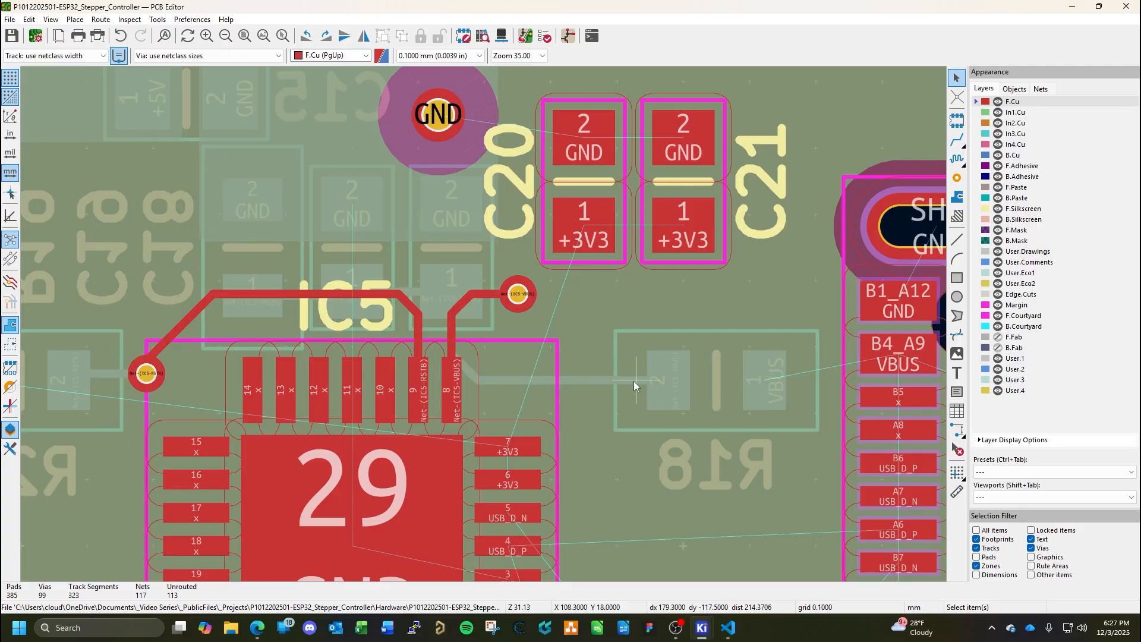
middle_drag(795, 420, 757, 340)
scroll(685, 372, down, 3)
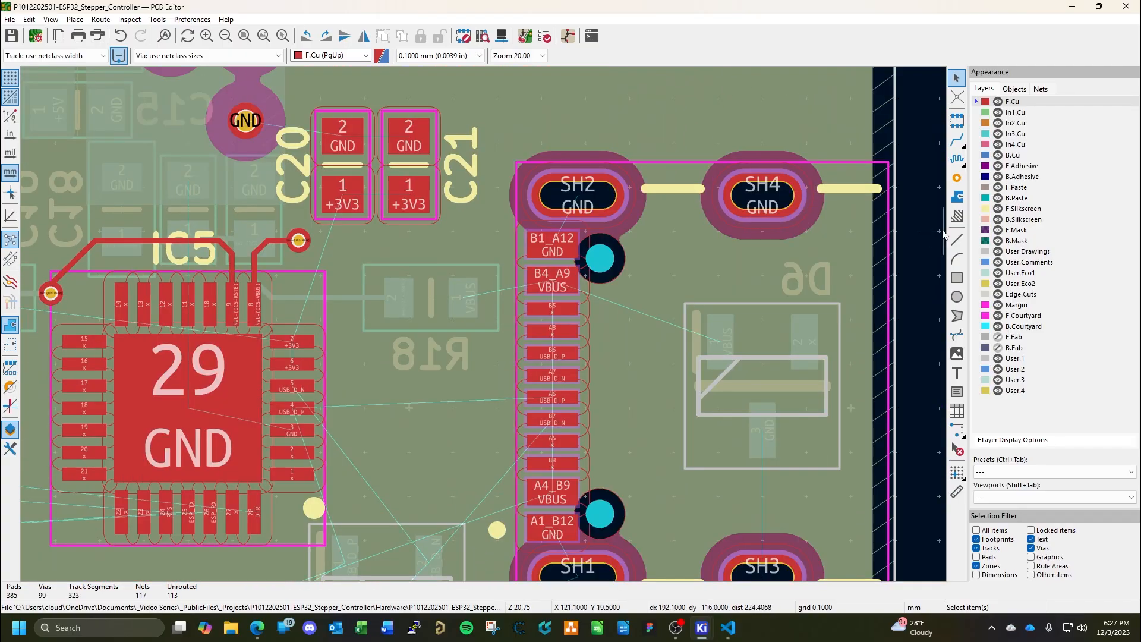
click(1014, 155)
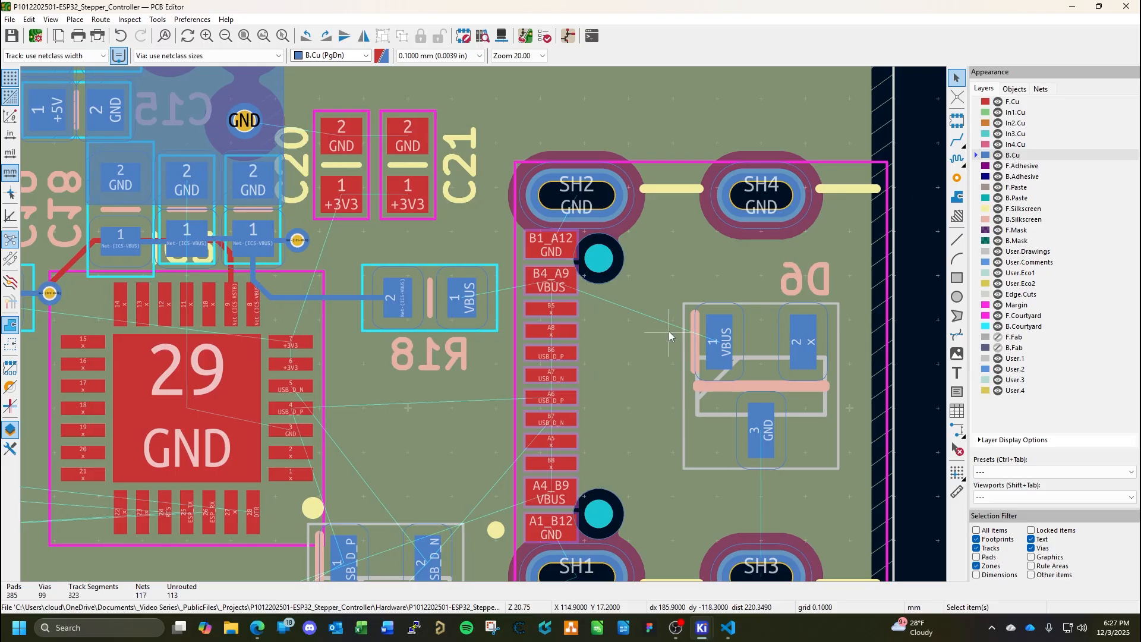
middle_drag(669, 331, 565, 331)
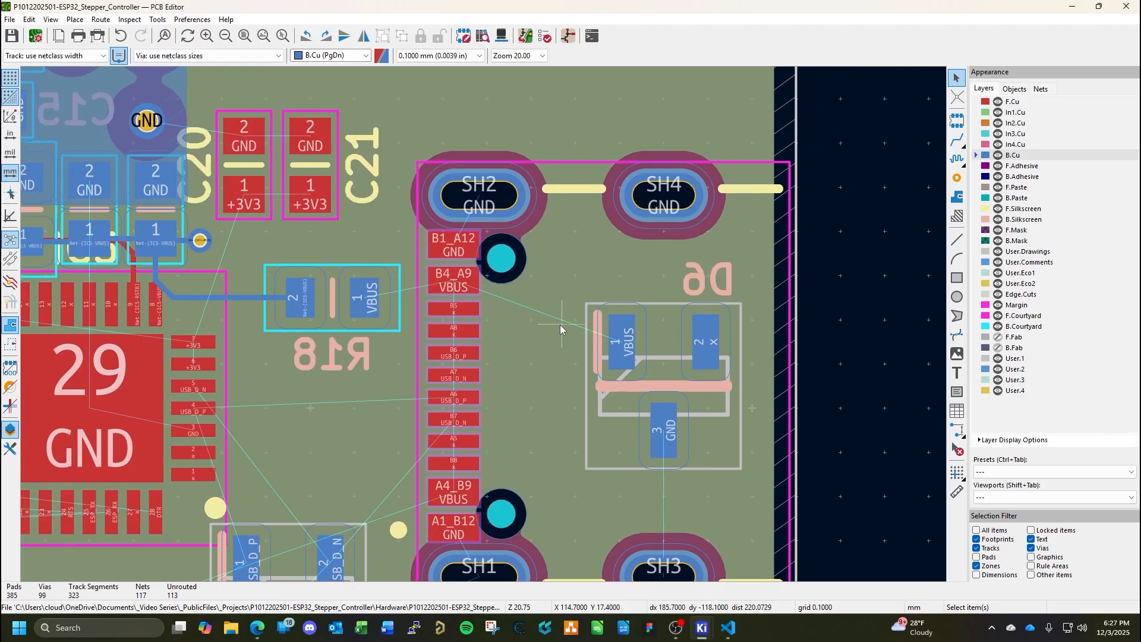
click(962, 141)
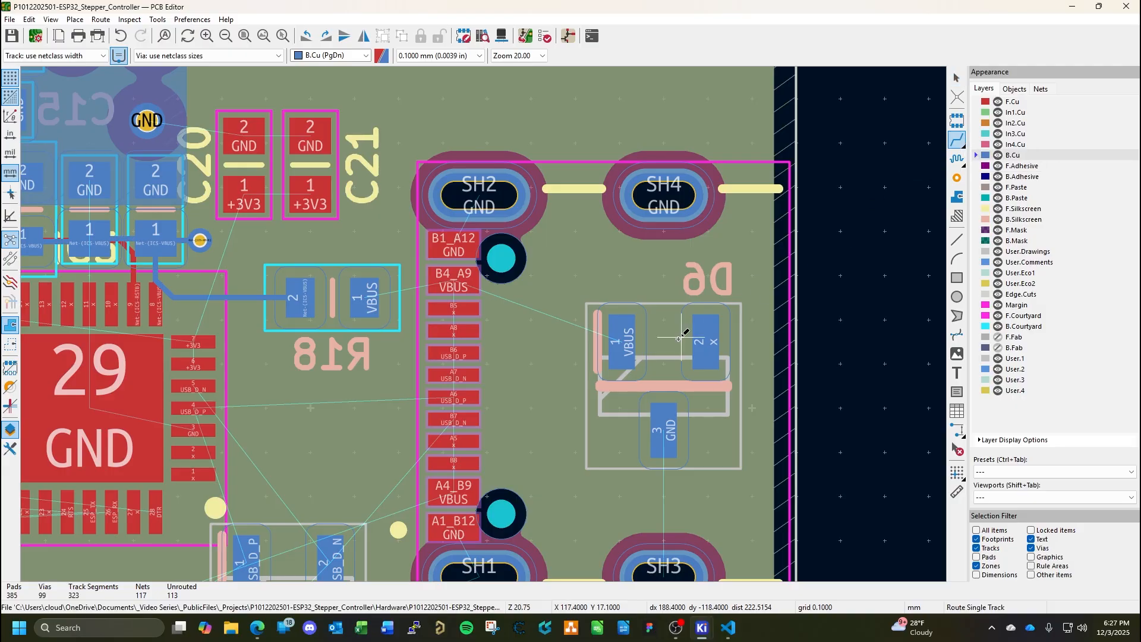
click(627, 344)
key(Escape)
key(Escape)
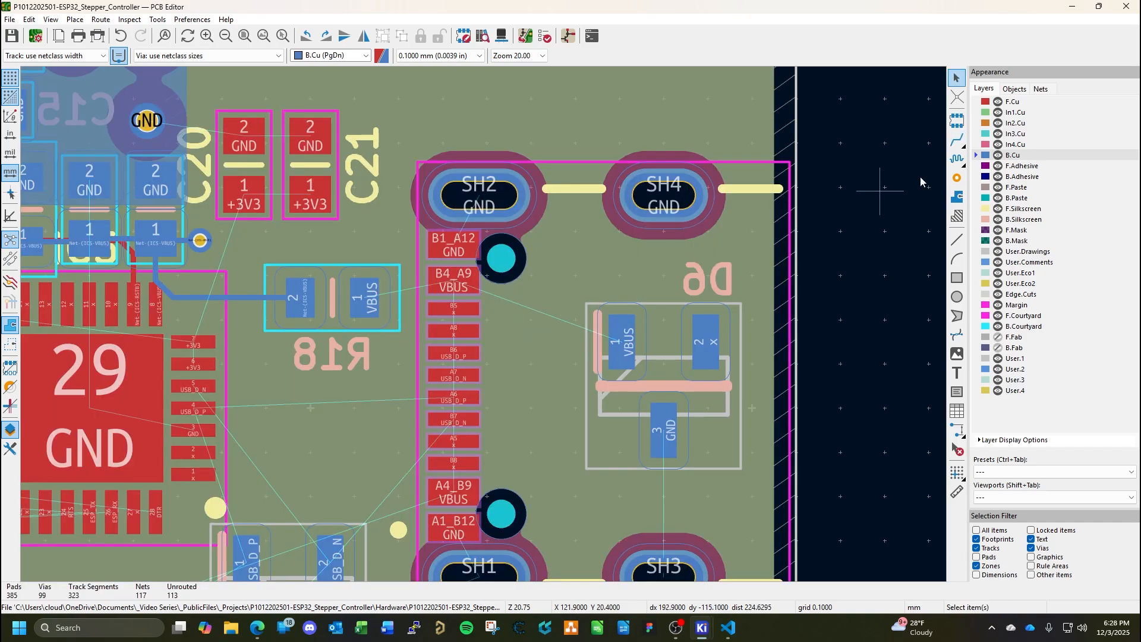
Start a solid-fill copper zone on F.Cu assigned to the +3V3 net, with its first corner beside C21.
click(1010, 102)
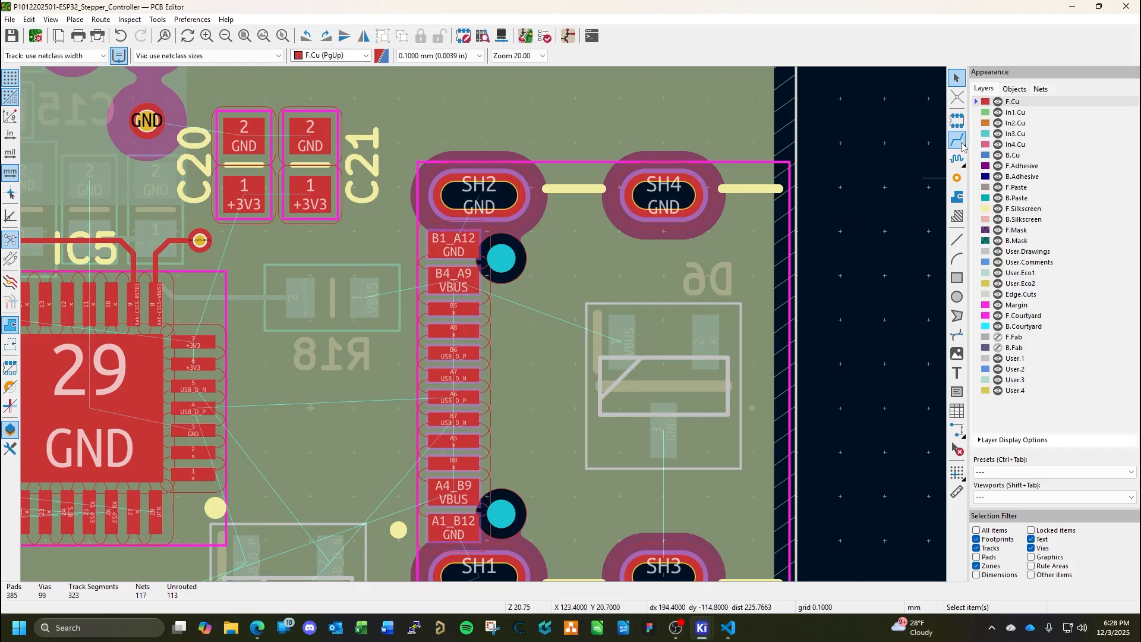
middle_drag(284, 276, 533, 327)
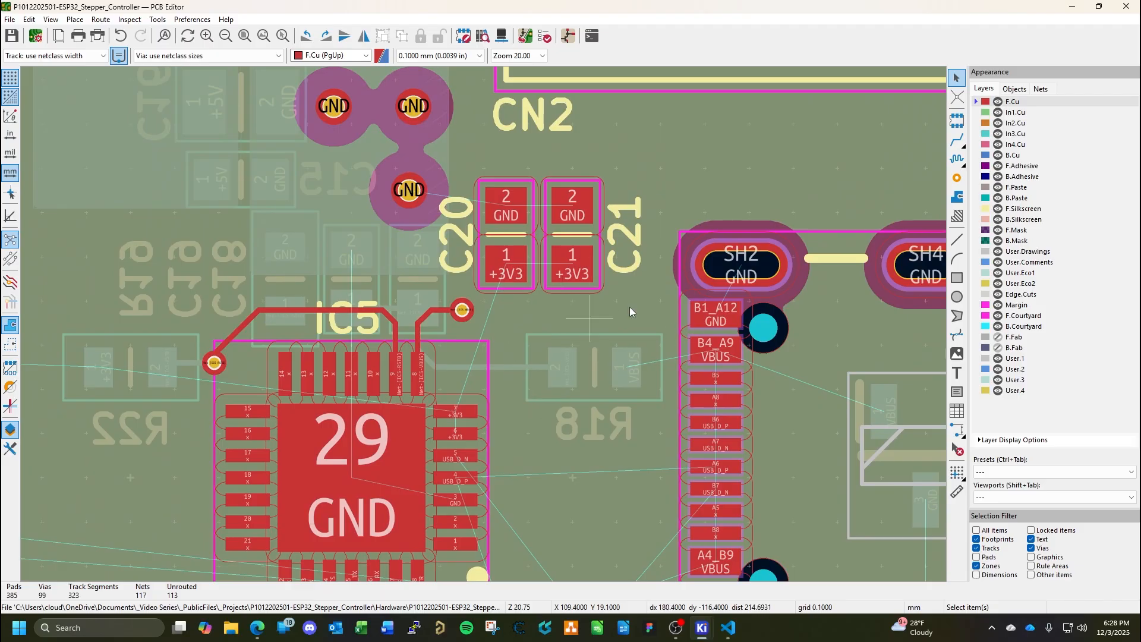
click(957, 196)
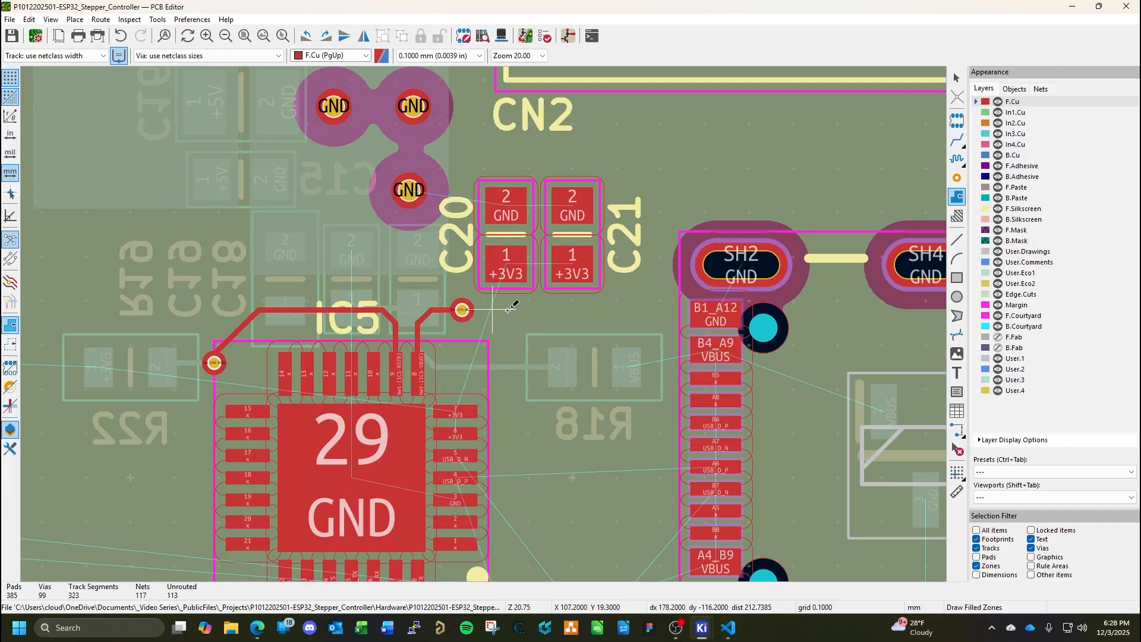
key(Escape)
middle_drag(566, 311, 558, 354)
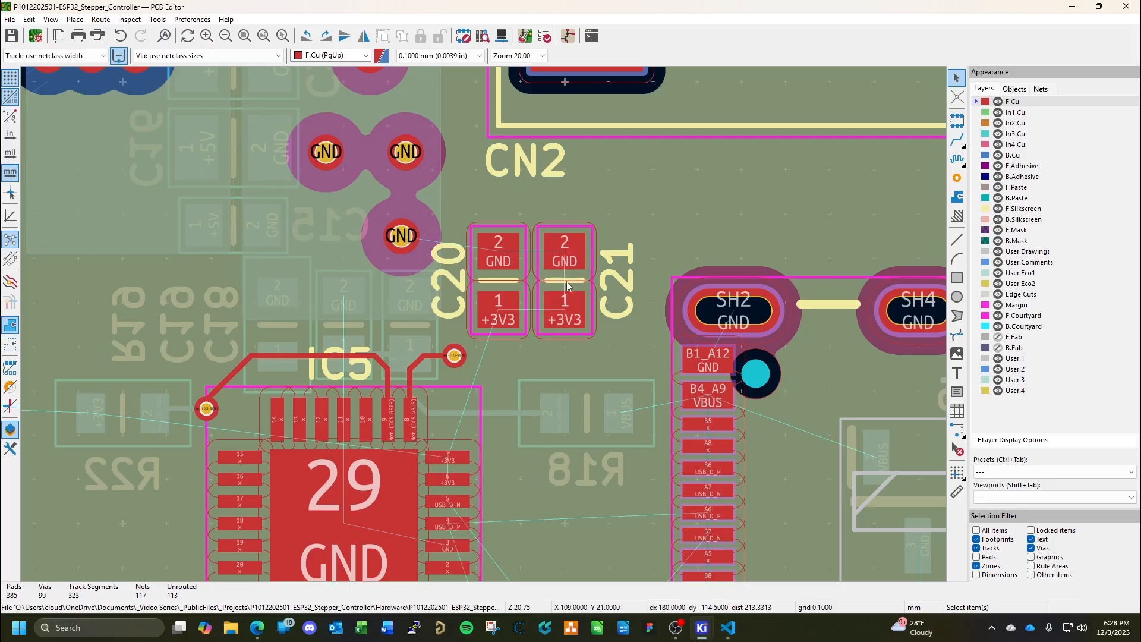
click(957, 196)
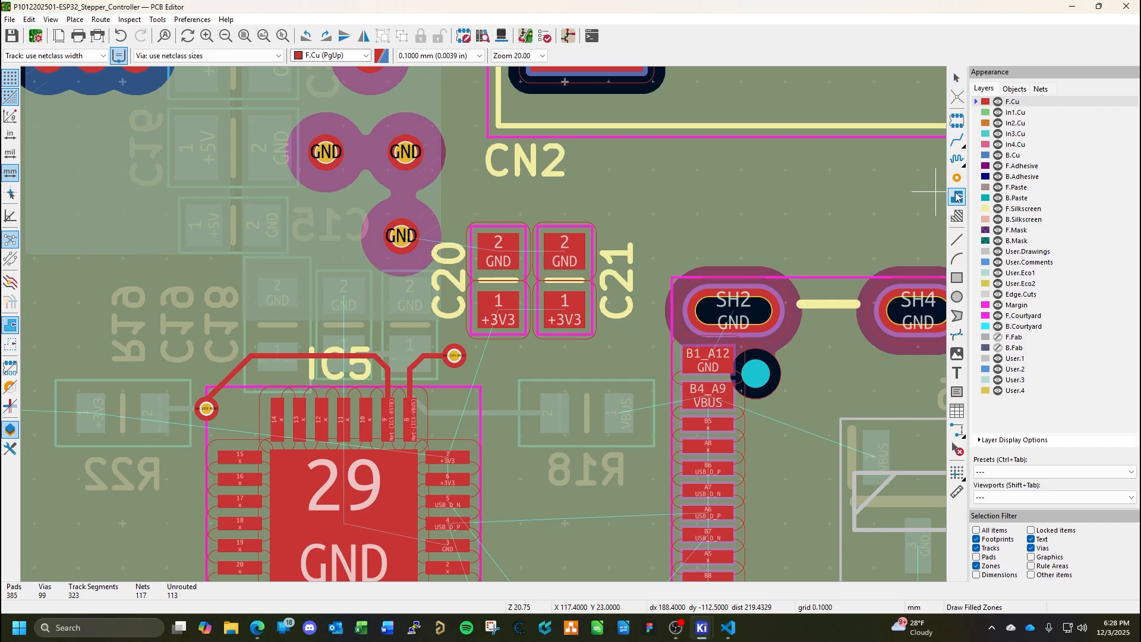
click(597, 280)
click(193, 148)
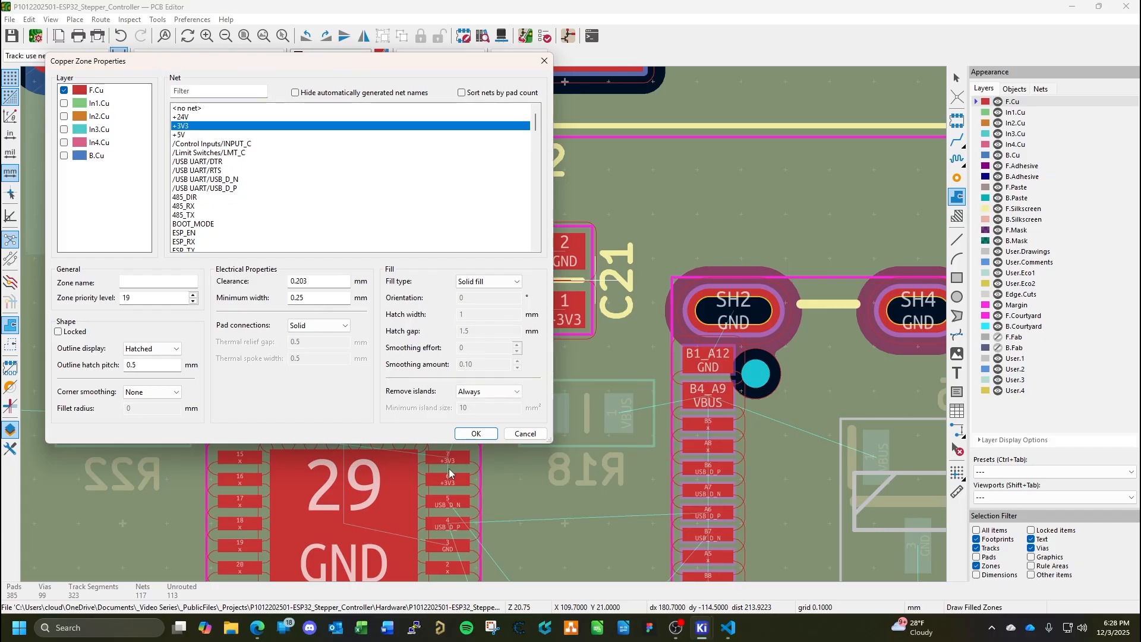
click(480, 435)
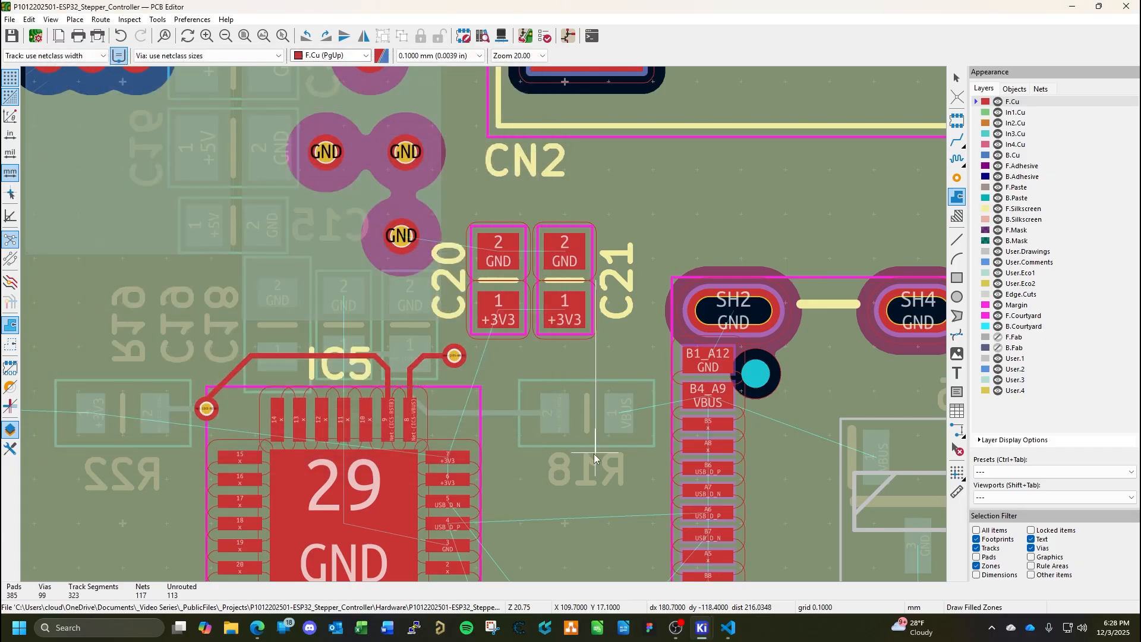
Outline the +3V3 zone around IC5 pins 6 and 7 and pad 1 of C20 and C21, and fill all zones.
click(596, 487)
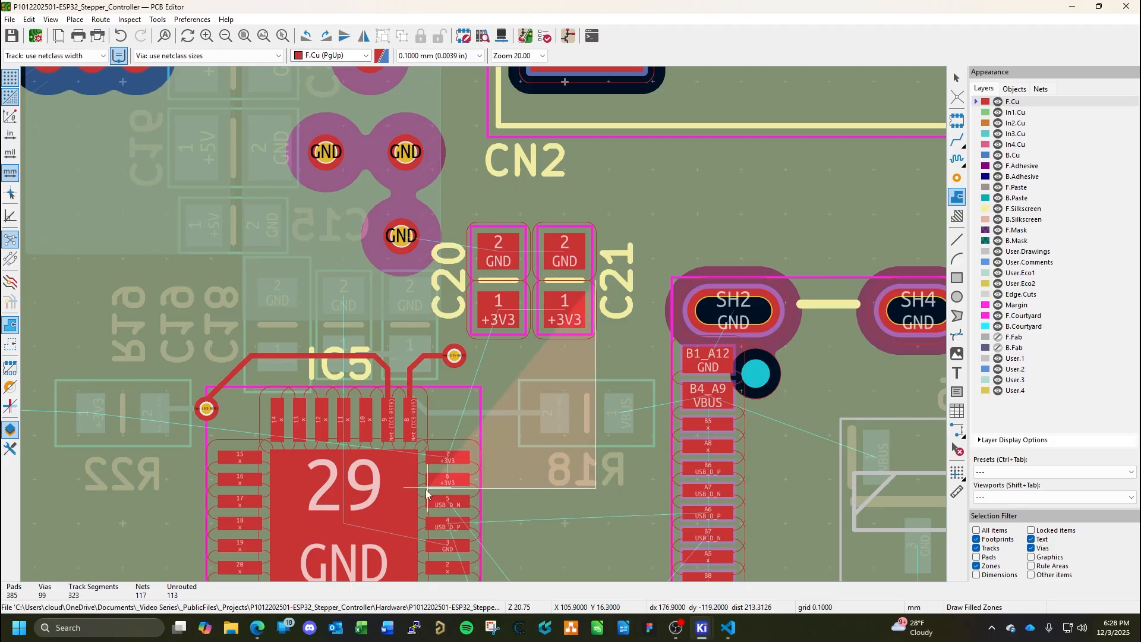
click(426, 441)
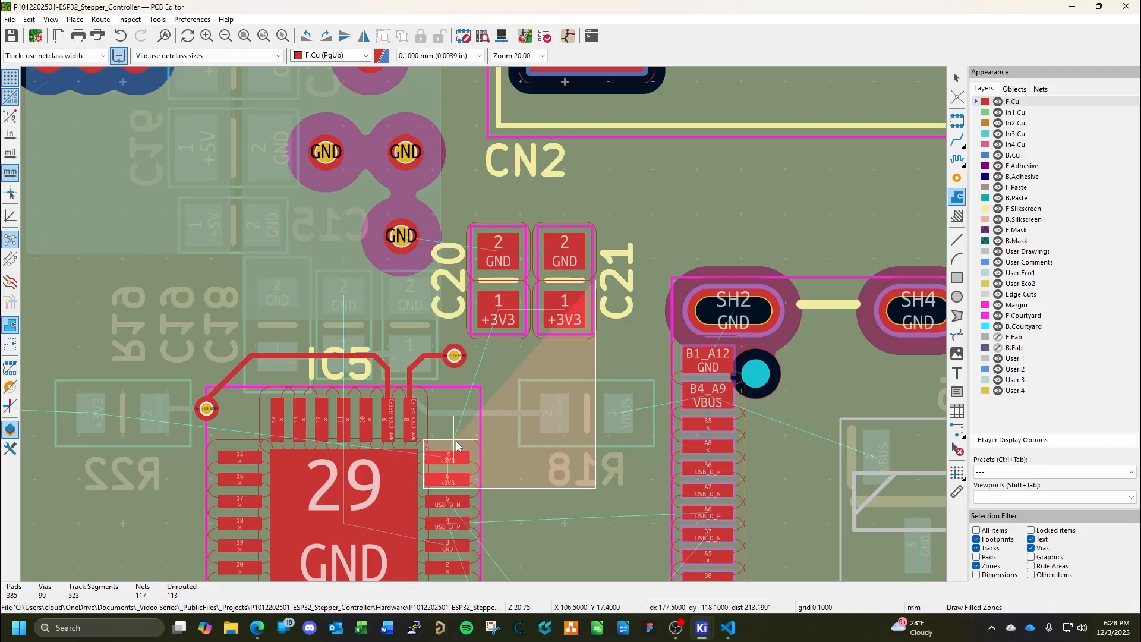
click(467, 440)
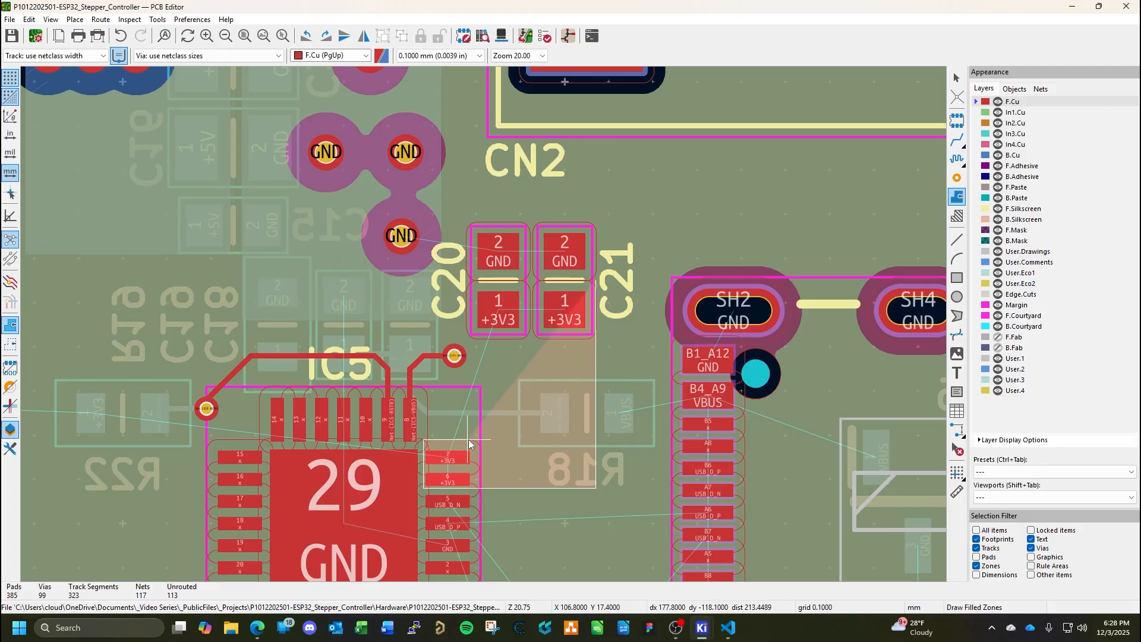
click(468, 285)
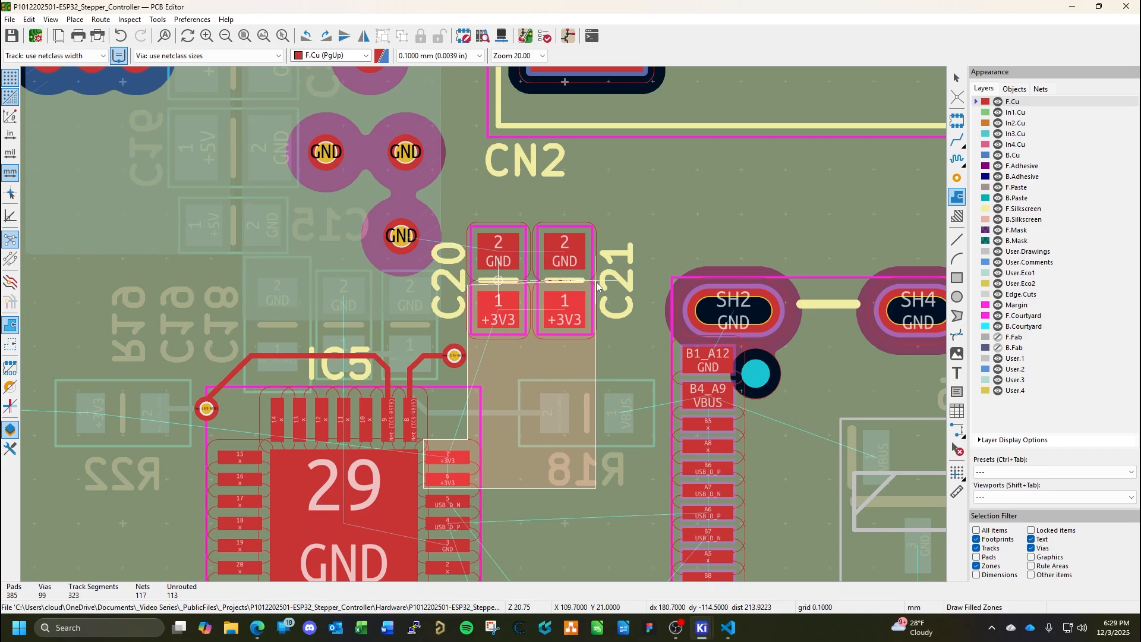
double_click(596, 280)
key(Escape)
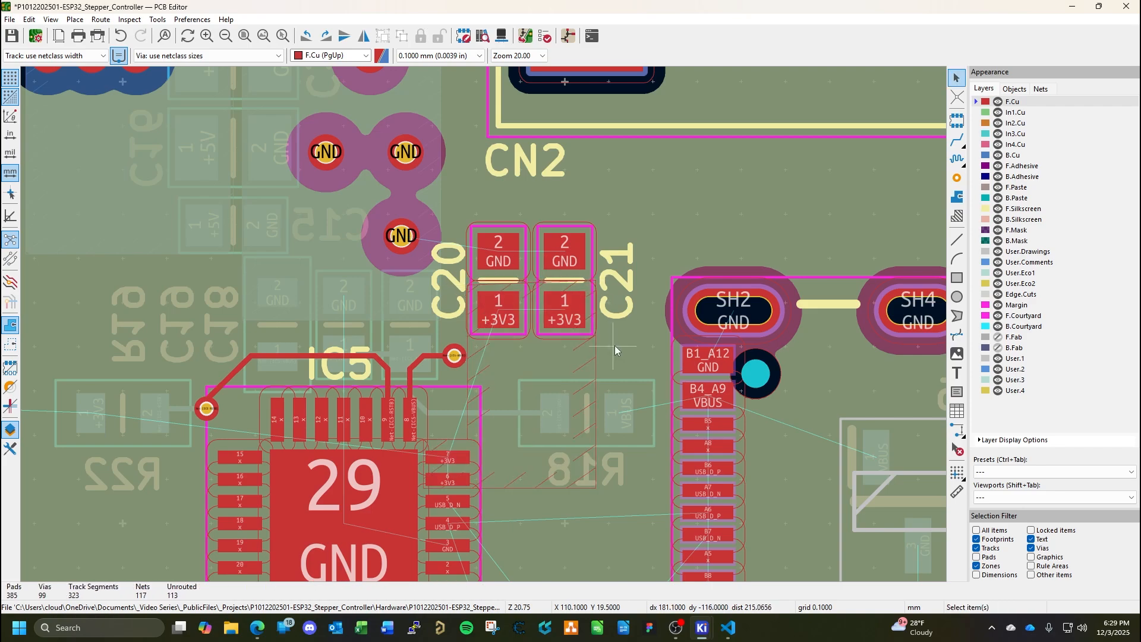
key(b)
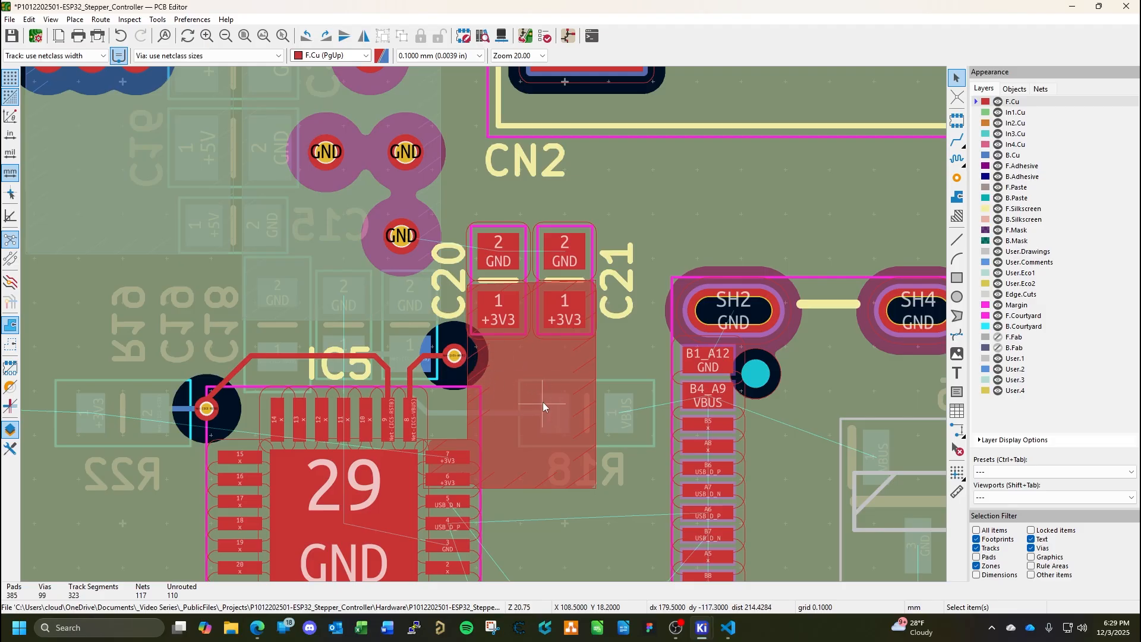
Copy a GND via into the zone just below C21 pad 1 and assign the copy to the +3V3 net.
click(406, 154)
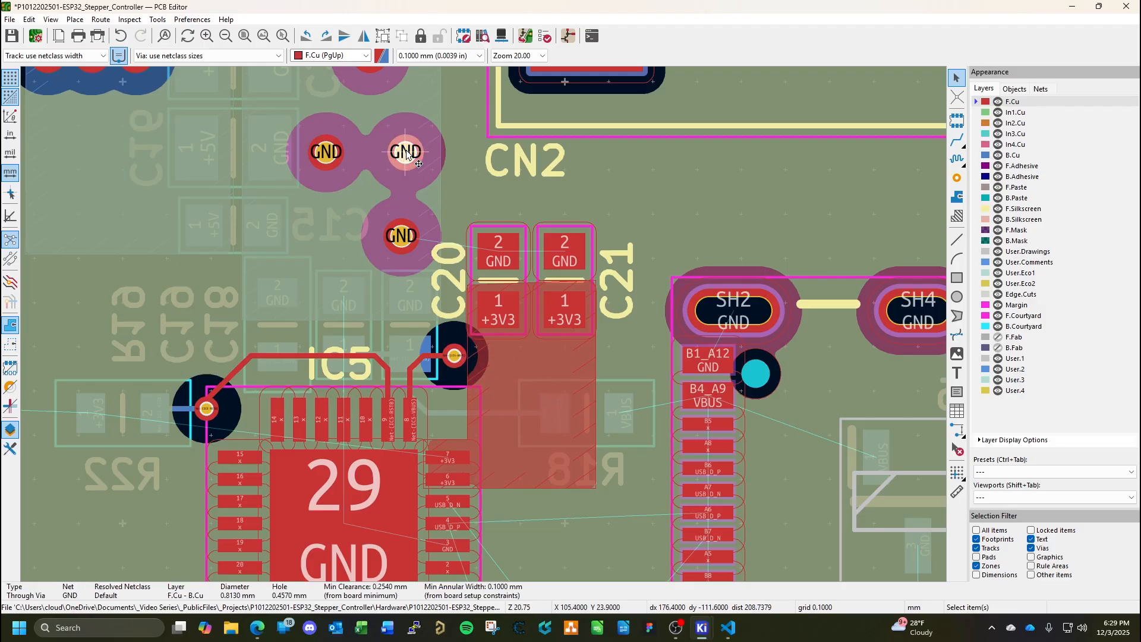
key(ctrl+c)
key(ctrl+v)
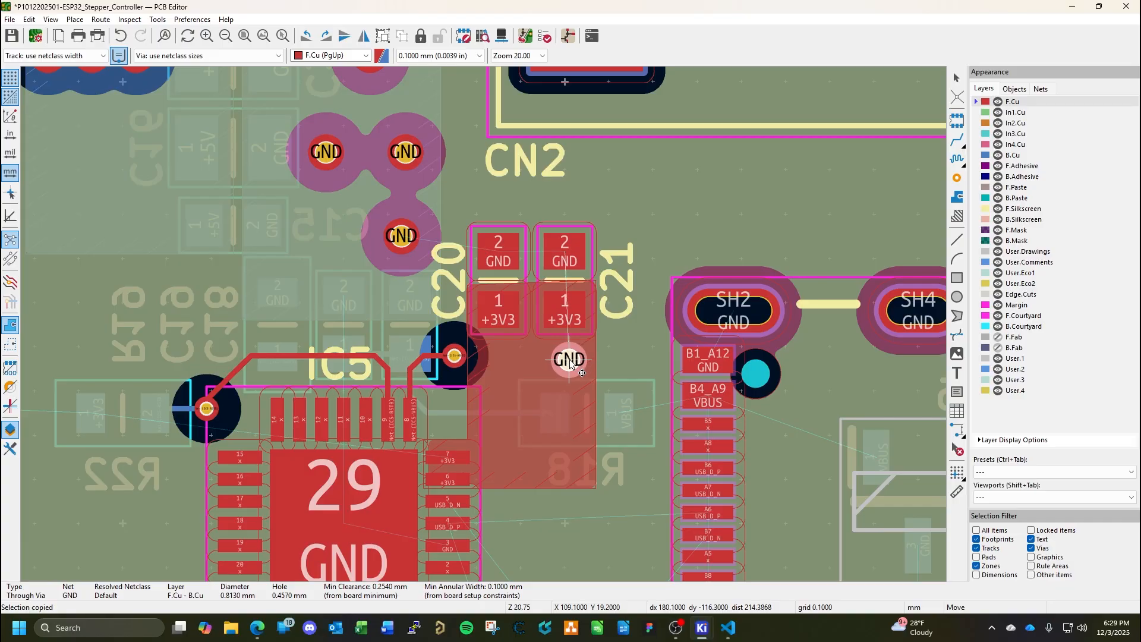
click(571, 364)
key(Escape)
double_click(569, 363)
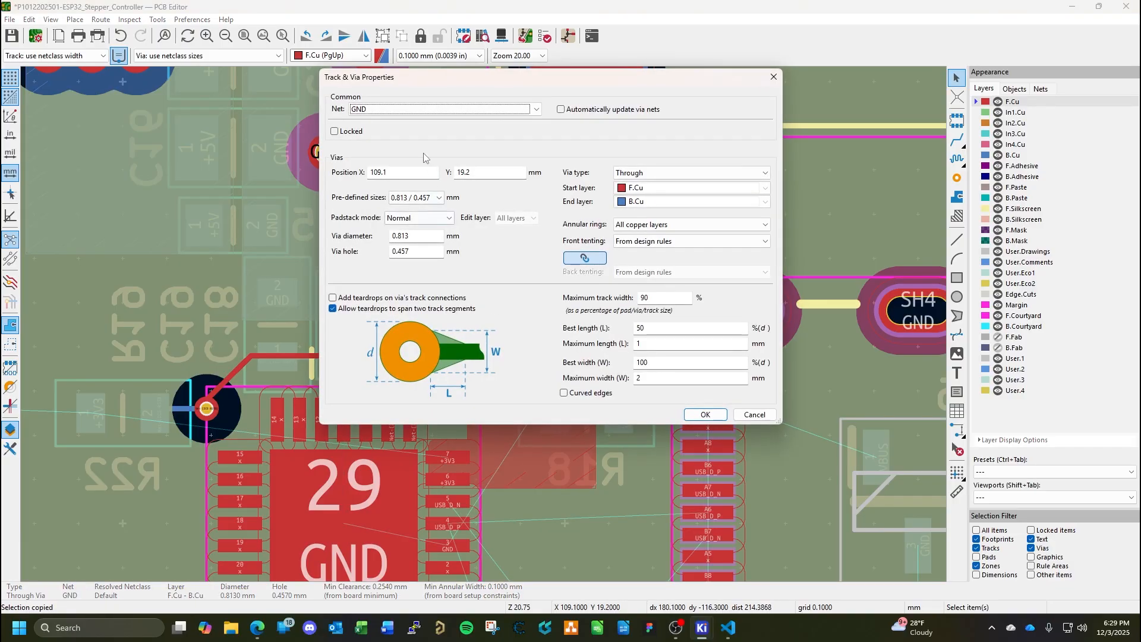
click(536, 110)
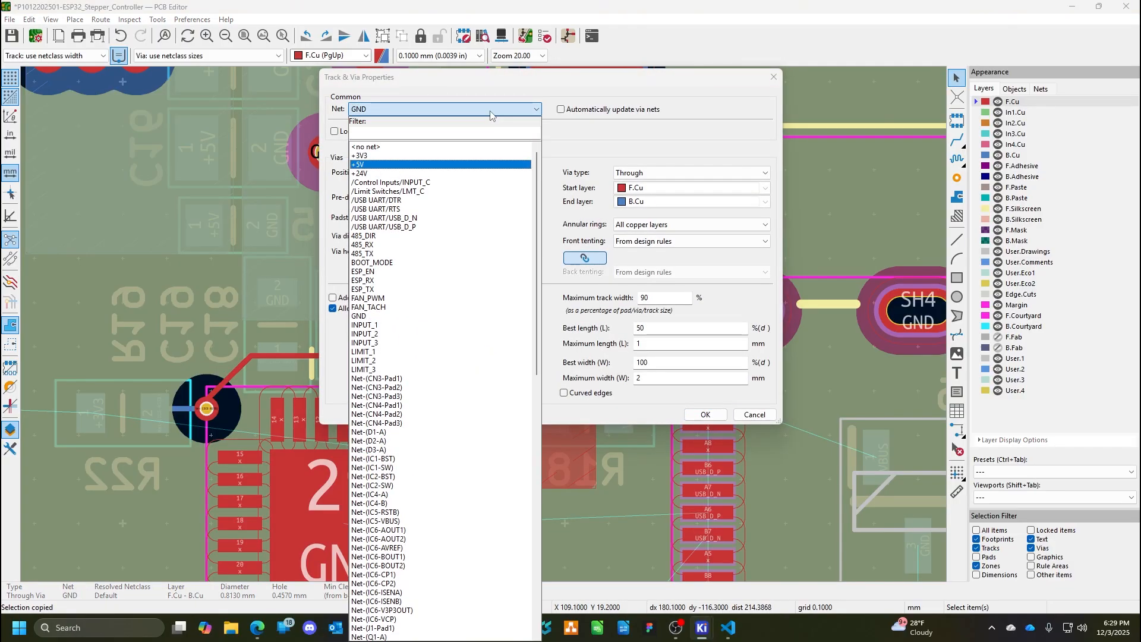
click(368, 157)
click(705, 414)
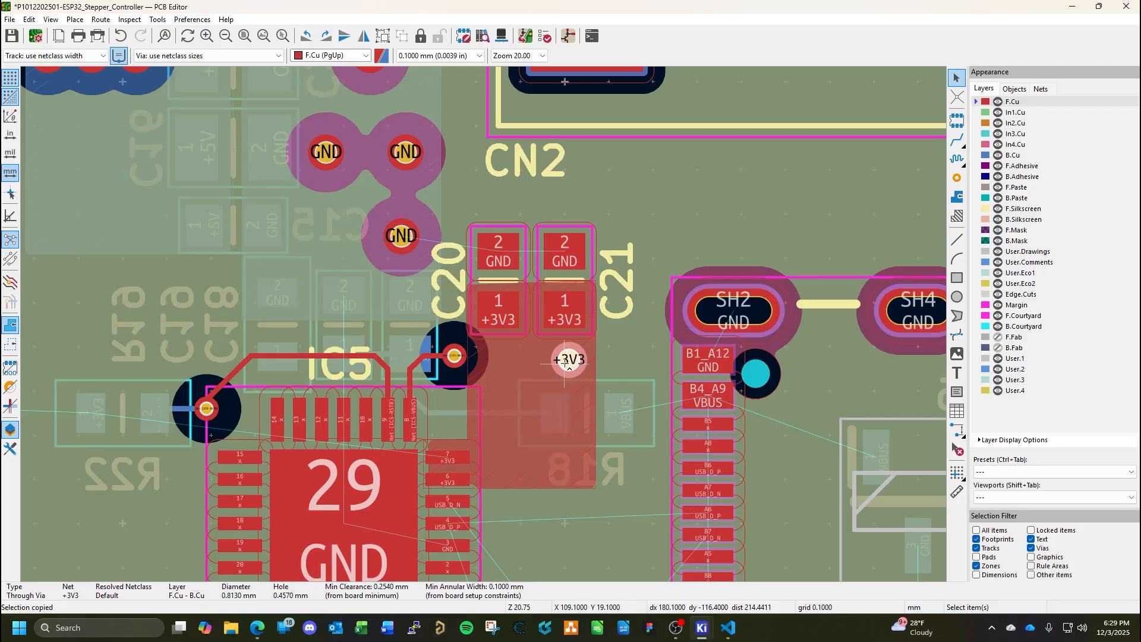
Add two more +3V3 vias to the zone, one below C20 and one beside IC5 pins 6 and 7, and save the board.
key(ctrl+v)
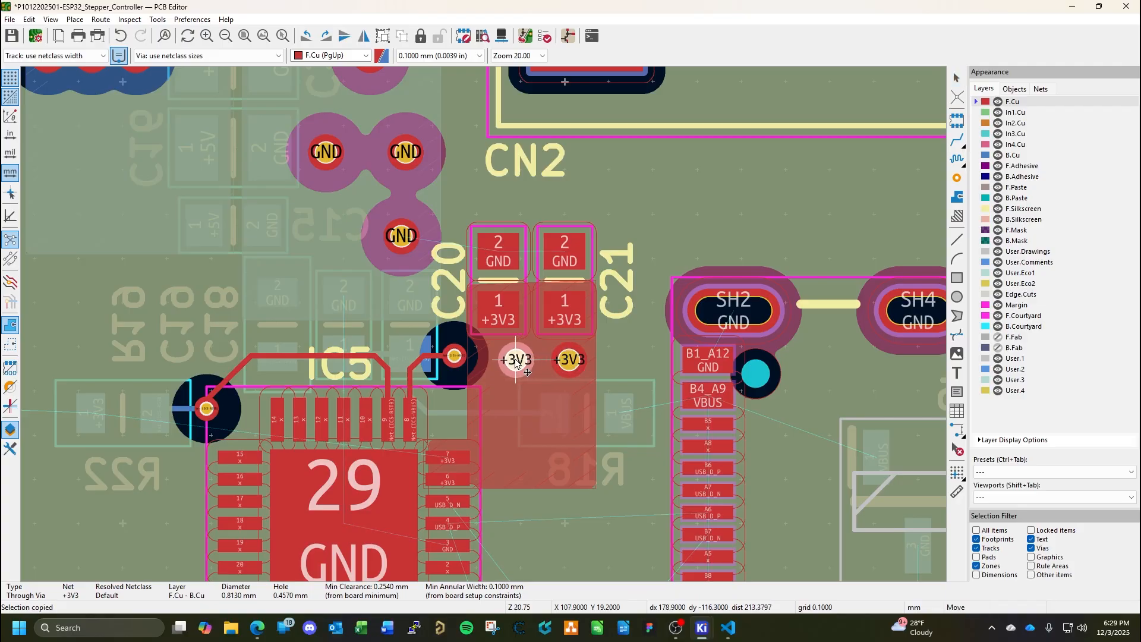
click(521, 361)
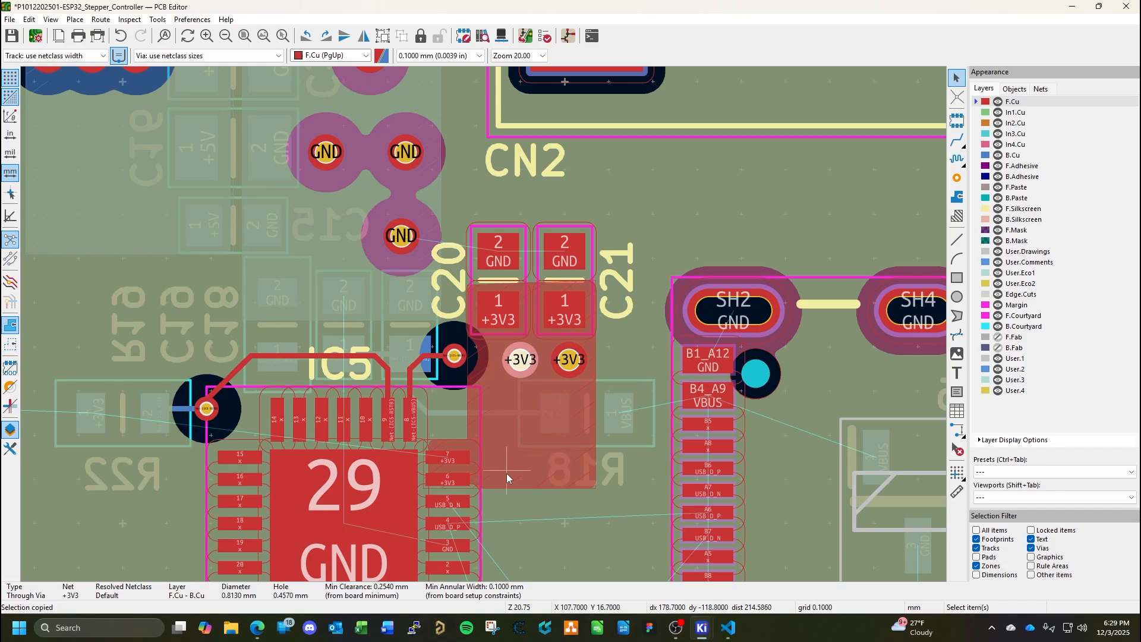
key(m)
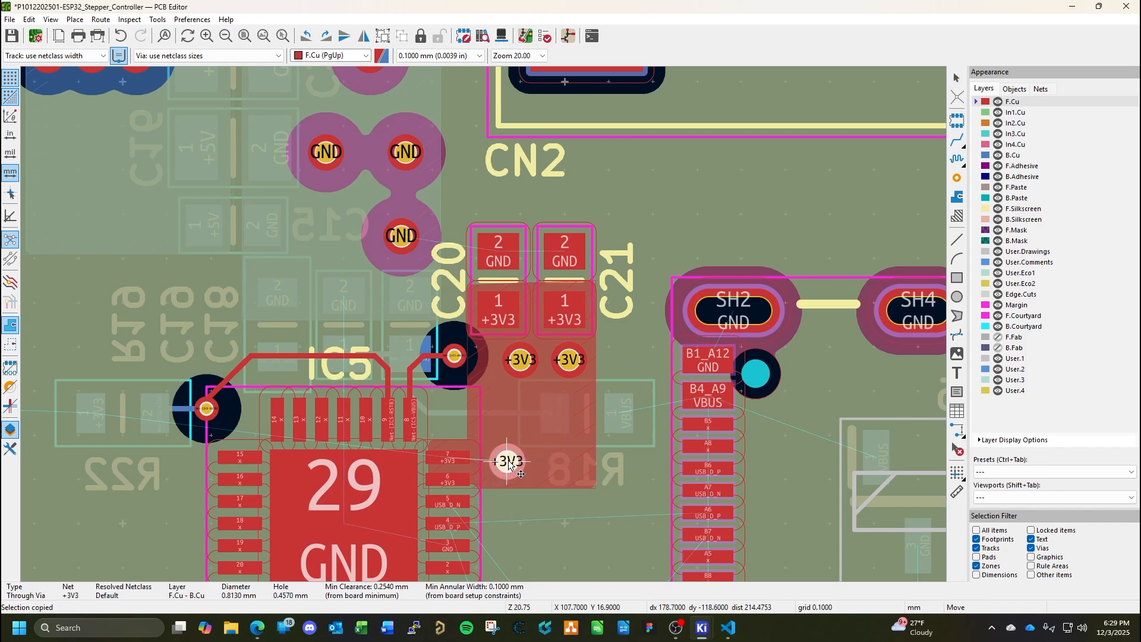
click(509, 463)
key(Escape)
key(ctrl+s)
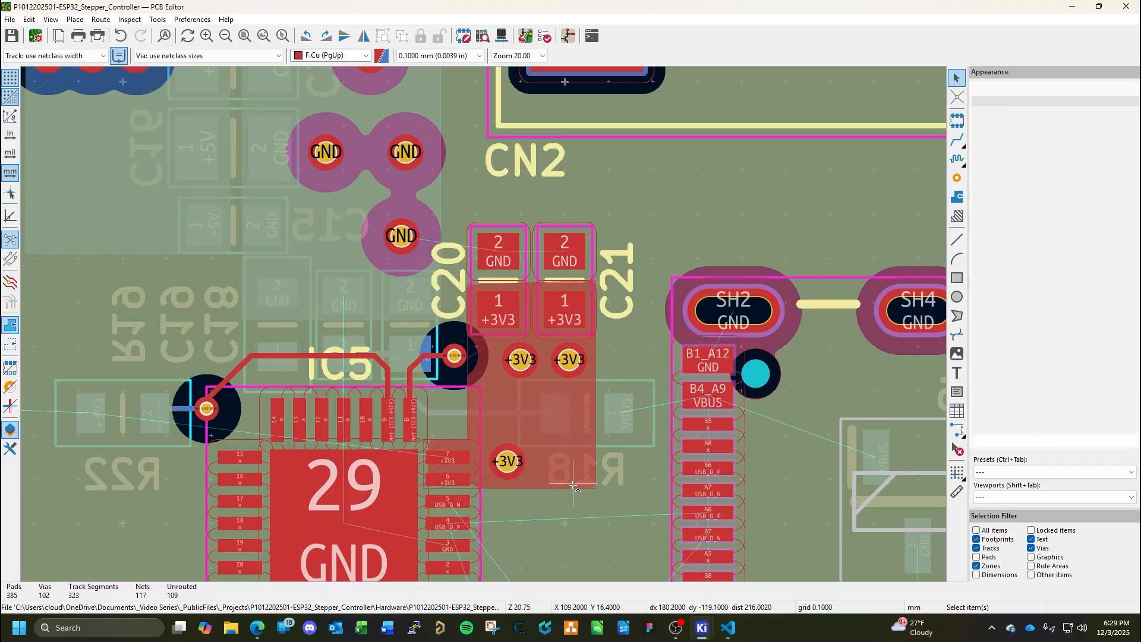
Route VBUS from CN5 pad B4_A9 on F.Cu to a via above R18, continuing on B.Cu to R18 pad 1.
middle_drag(531, 423, 596, 378)
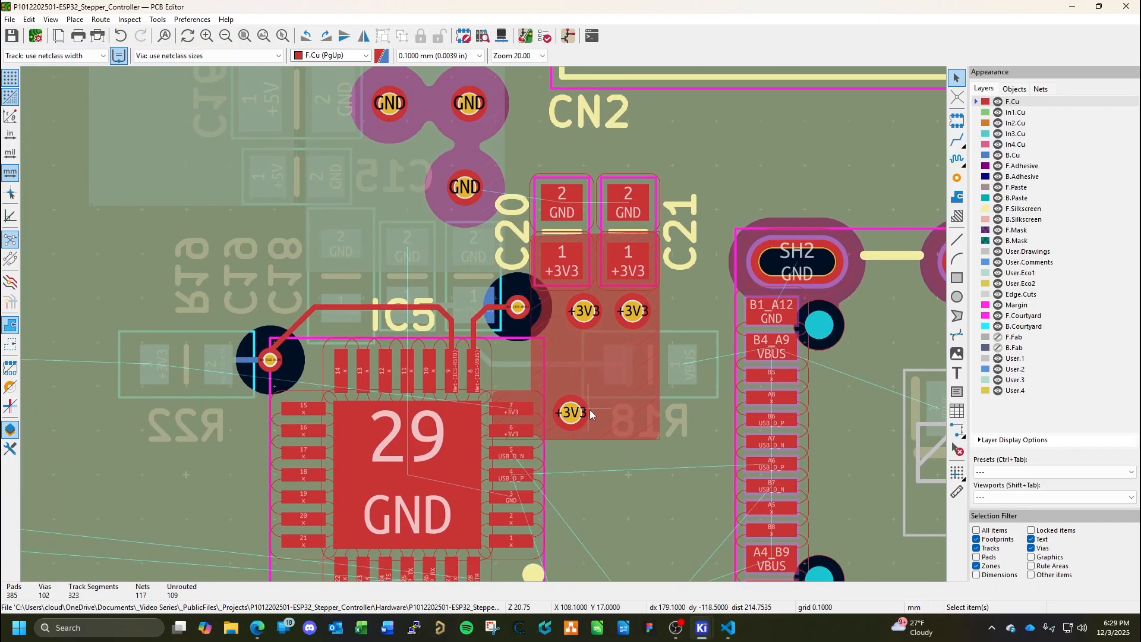
scroll(495, 417, up, 3)
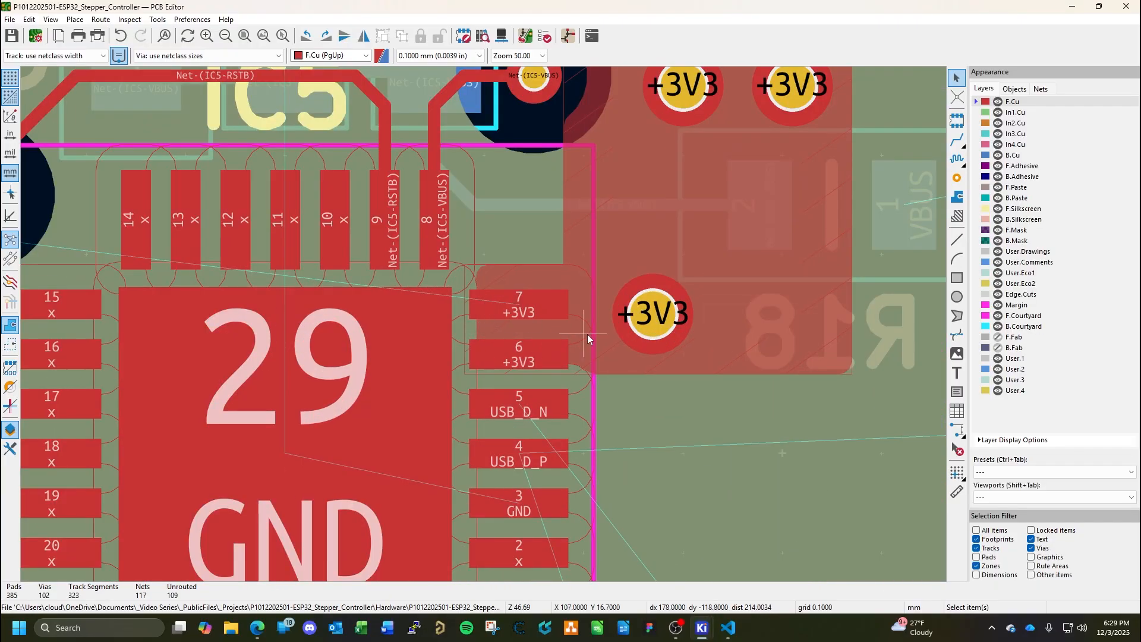
scroll(632, 352, down, 2)
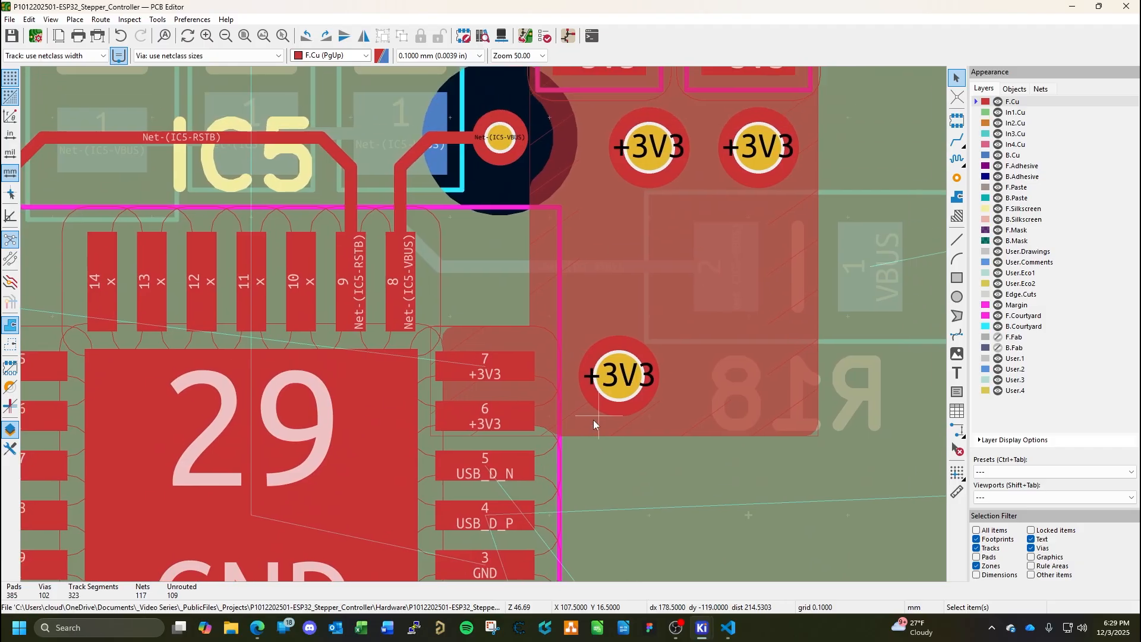
scroll(661, 330, down, 2)
middle_drag(448, 287, 436, 368)
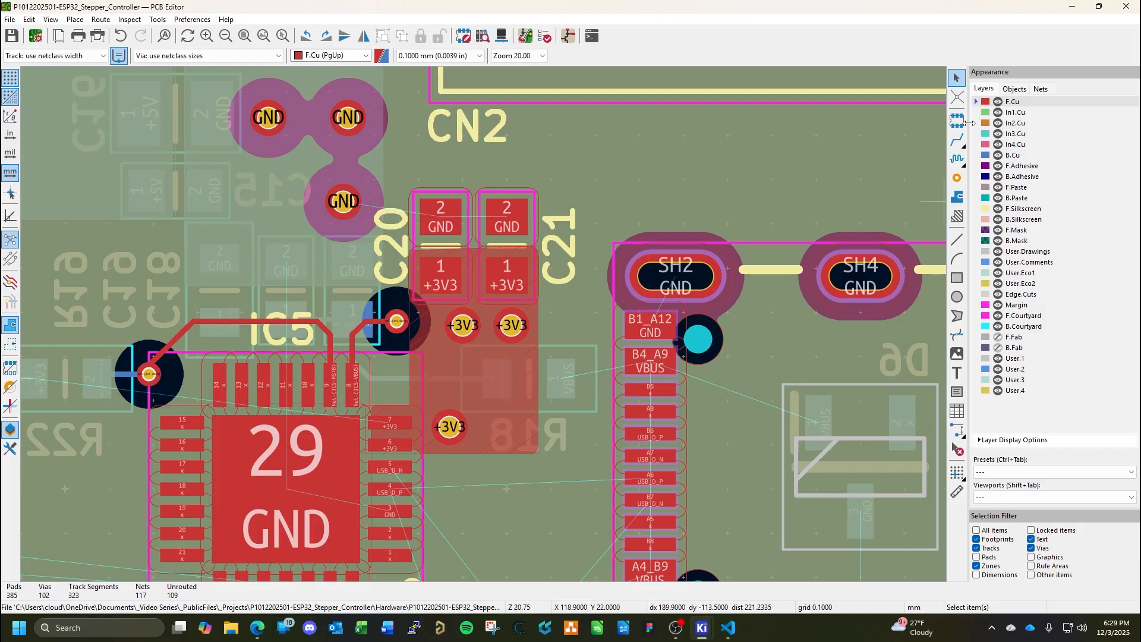
click(956, 140)
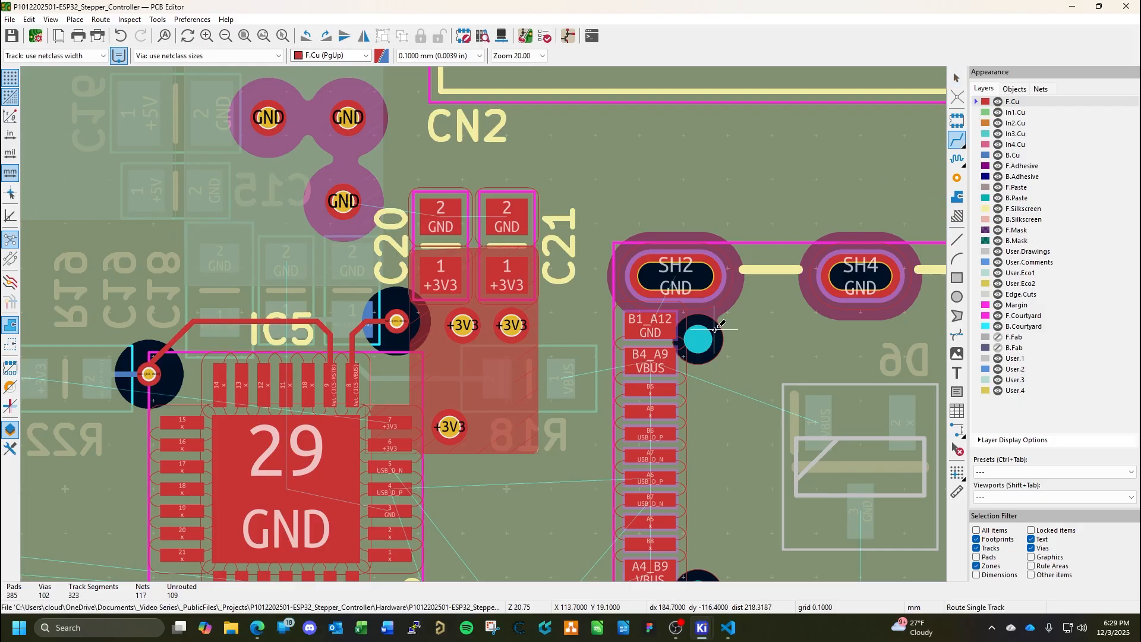
click(658, 361)
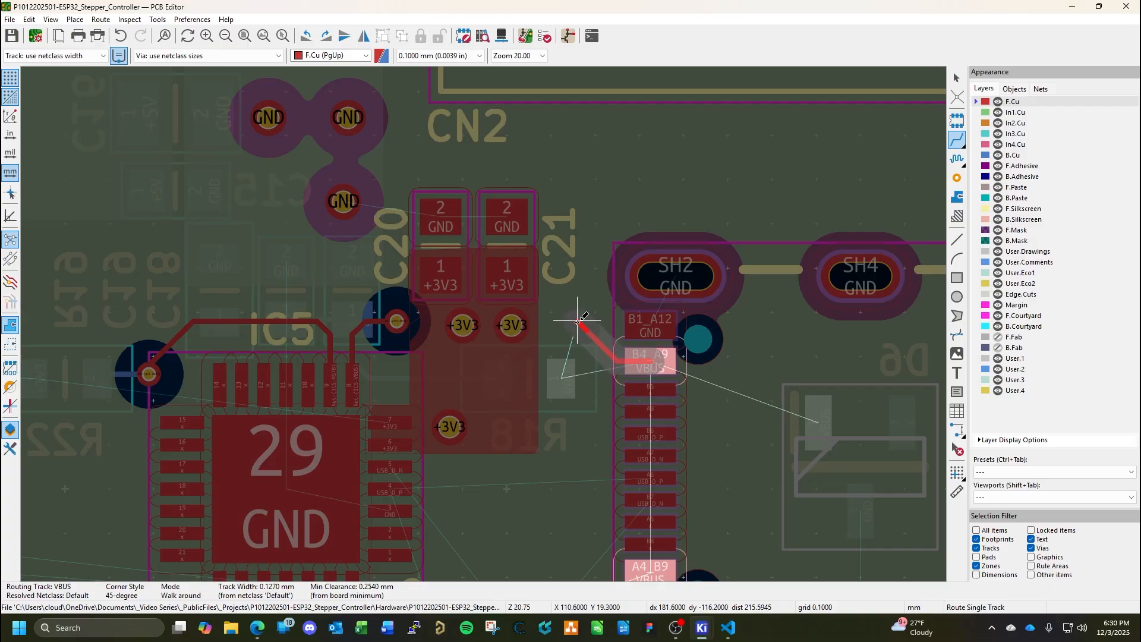
key(v)
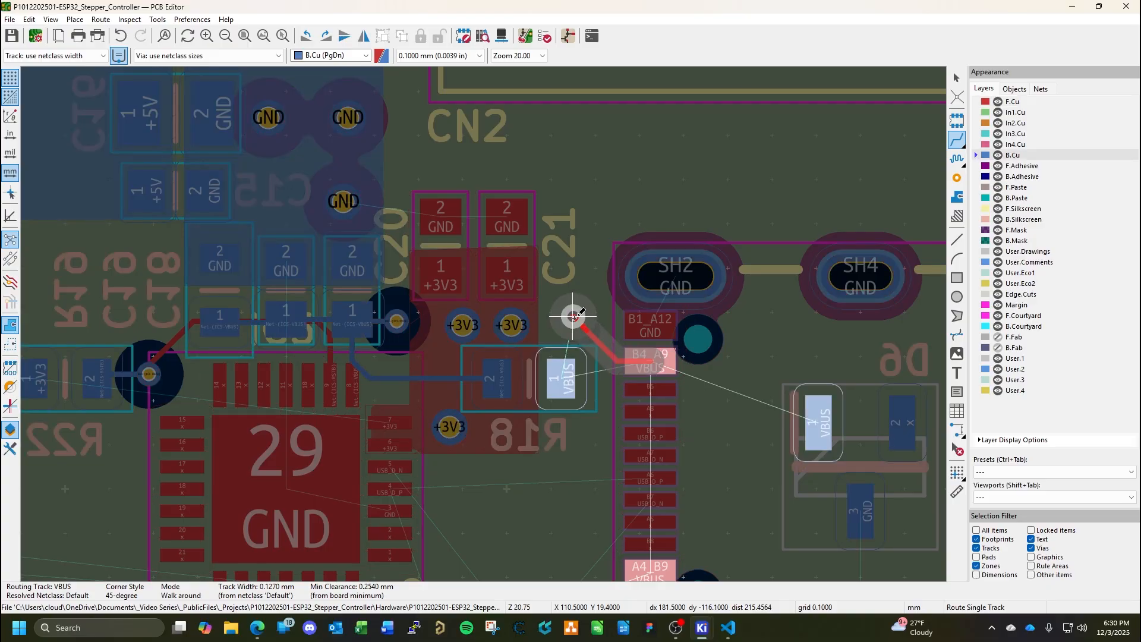
click(574, 317)
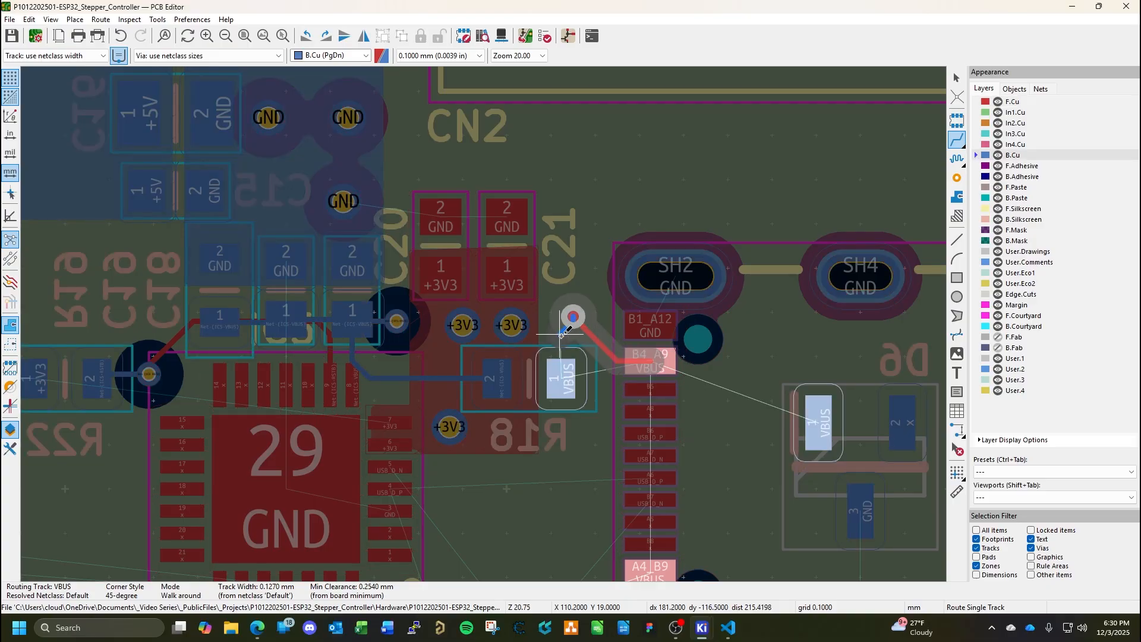
click(560, 366)
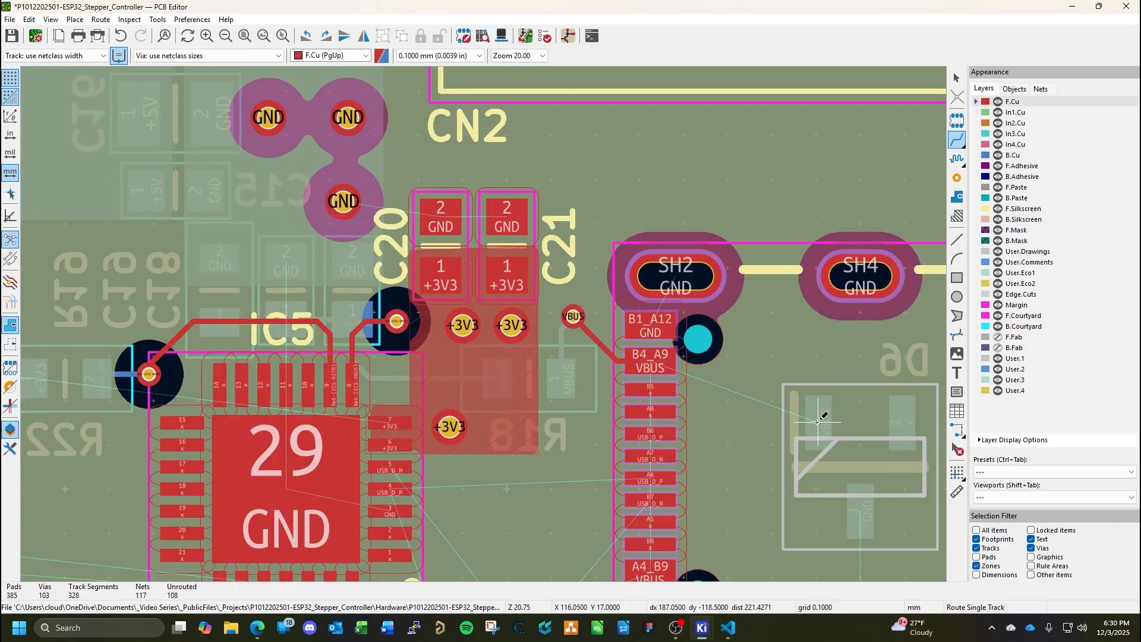
Route the VBUS track on B.Cu from R18 pad 1 across CN5 to pad 1 of D6.
click(1014, 157)
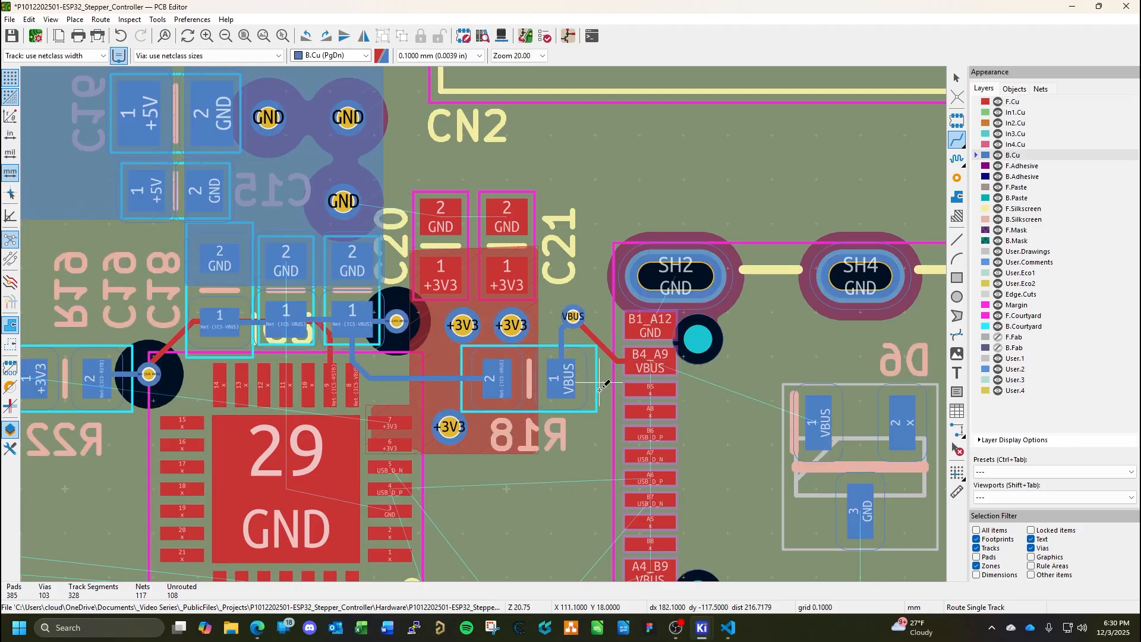
click(566, 379)
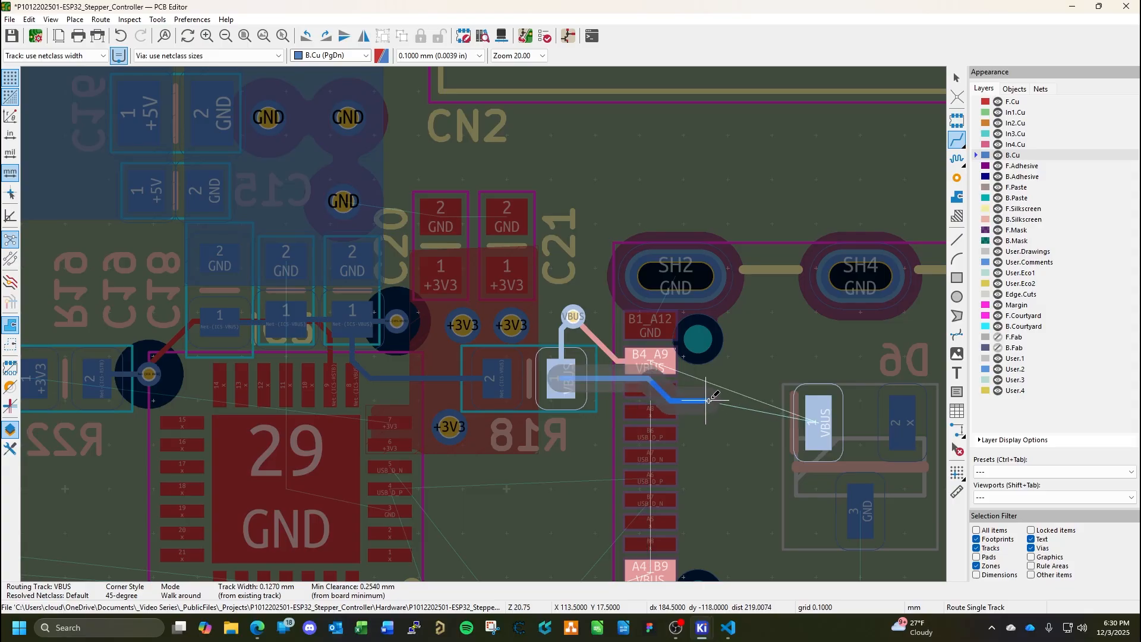
click(728, 401)
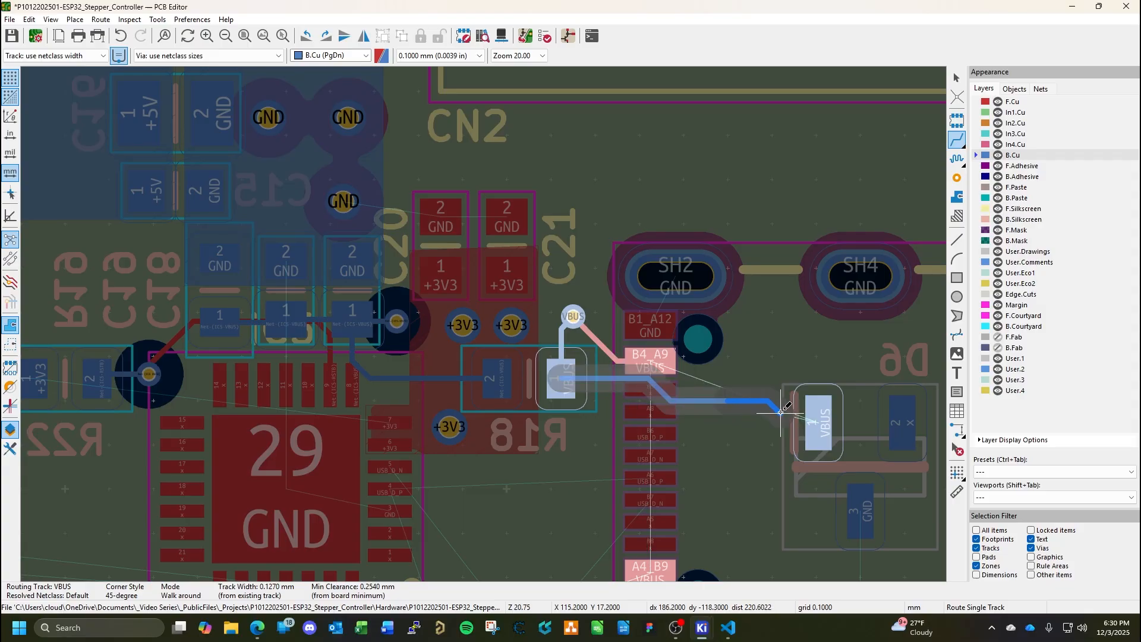
click(816, 425)
key(Escape)
scroll(847, 437, down, 2)
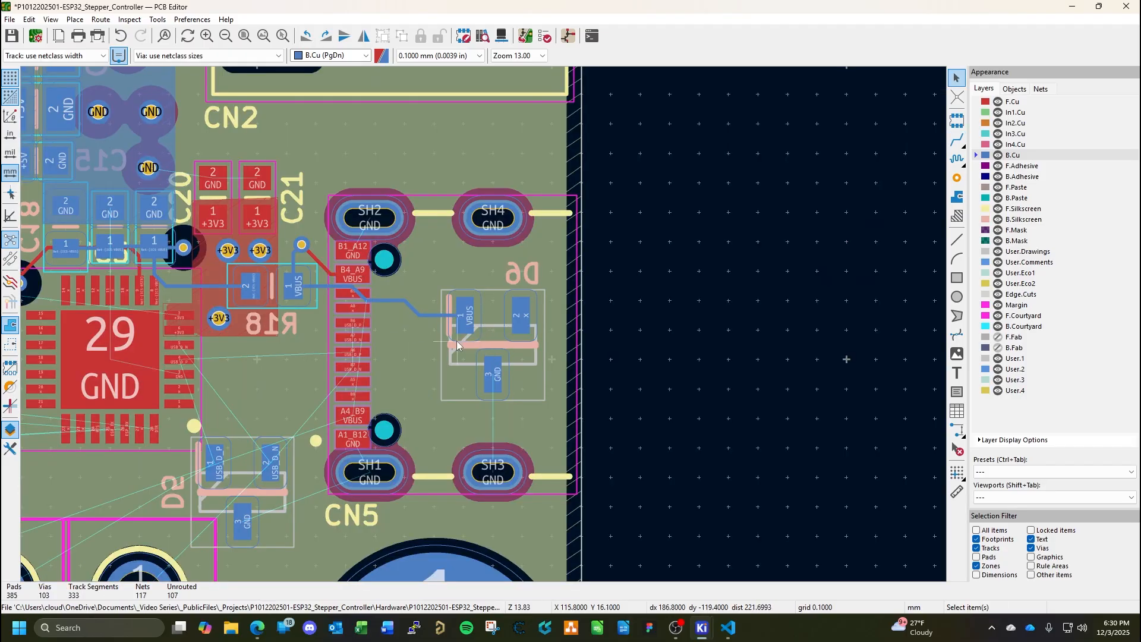
Save the board with the newly routed VBUS track.
middle_drag(496, 374, 569, 416)
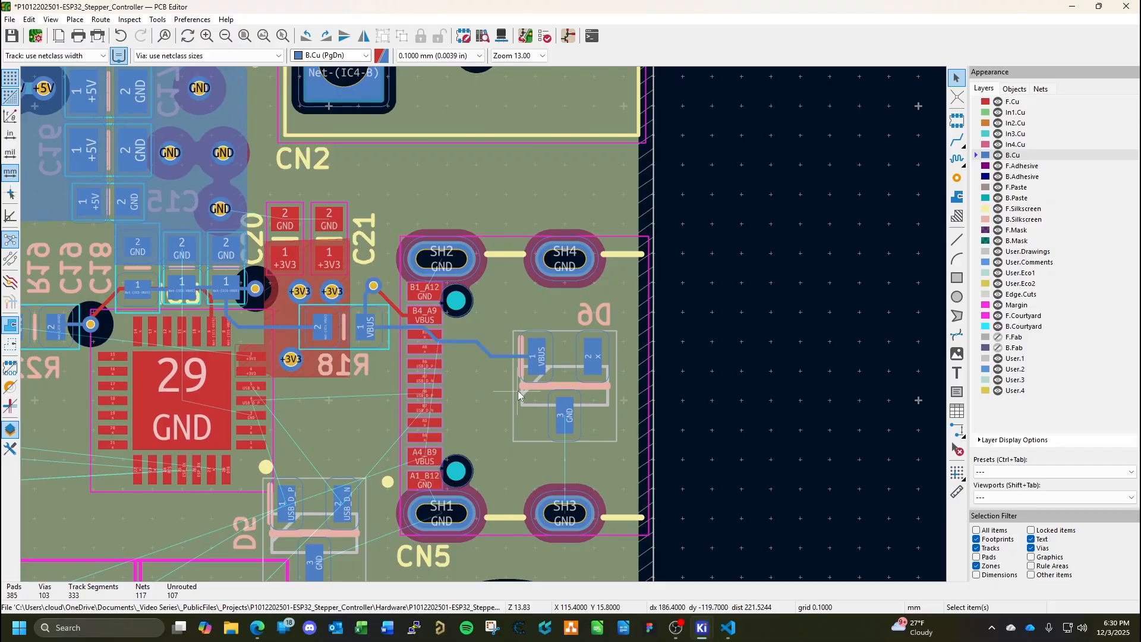
key(ctrl+s)
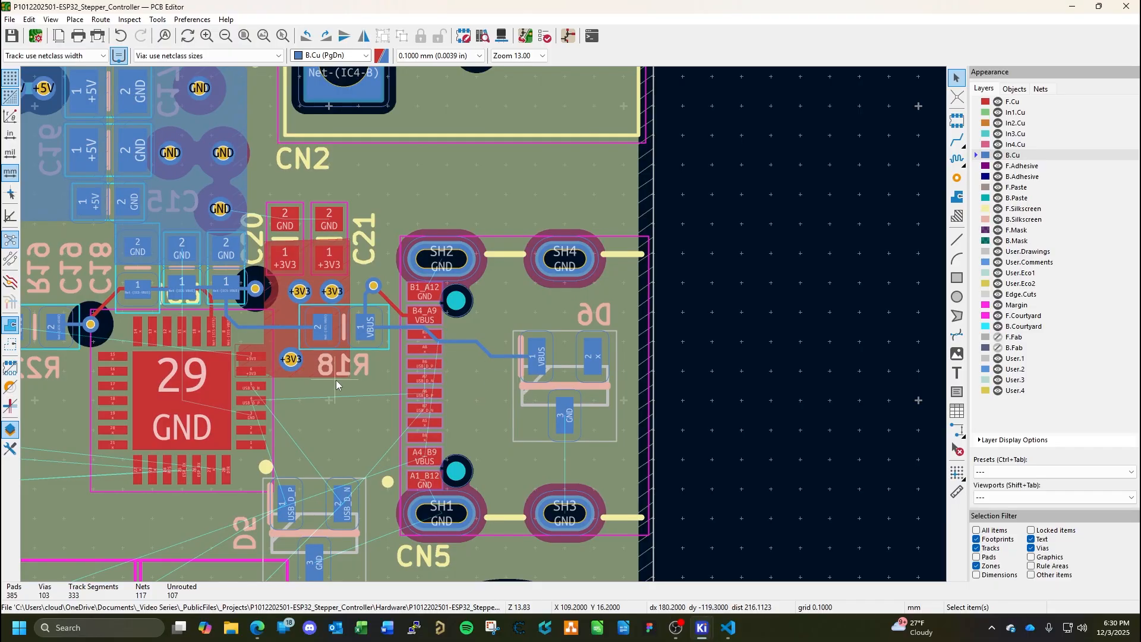
middle_drag(336, 380, 461, 380)
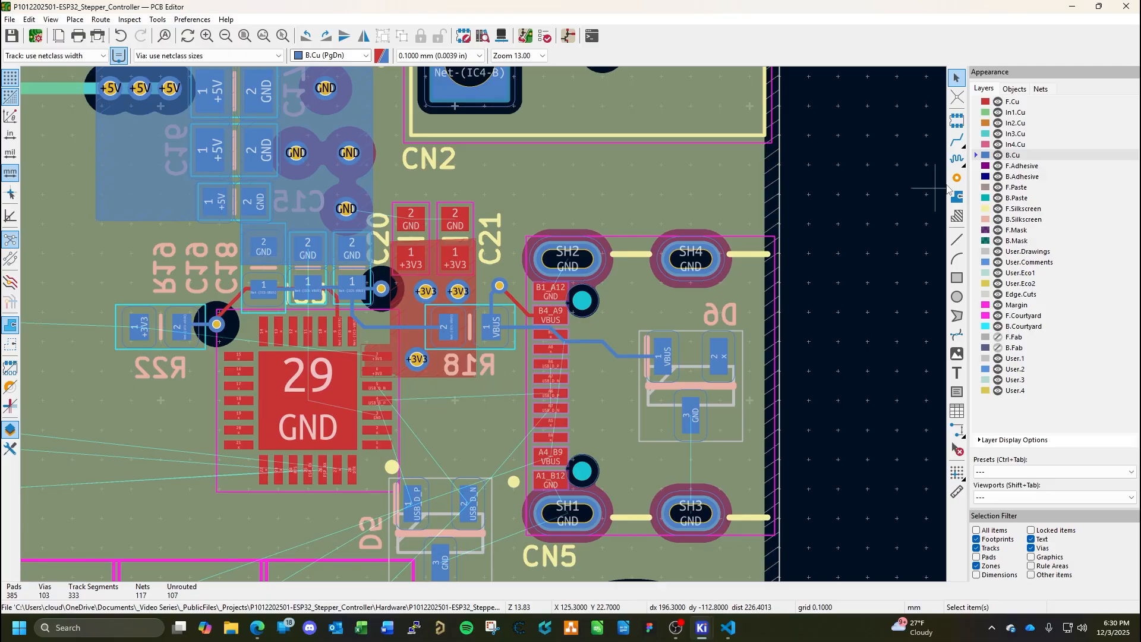
Make F.Cu the active layer and start a copper zone beside CN5 pad SH4, assigned to the GND net.
click(1013, 102)
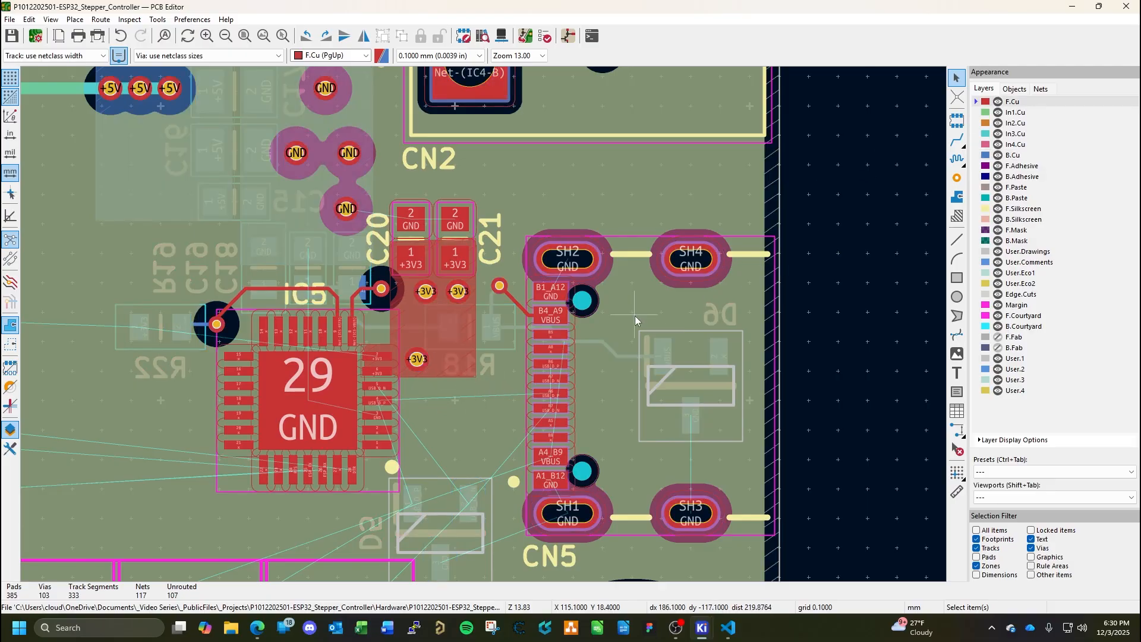
scroll(587, 292, up, 4)
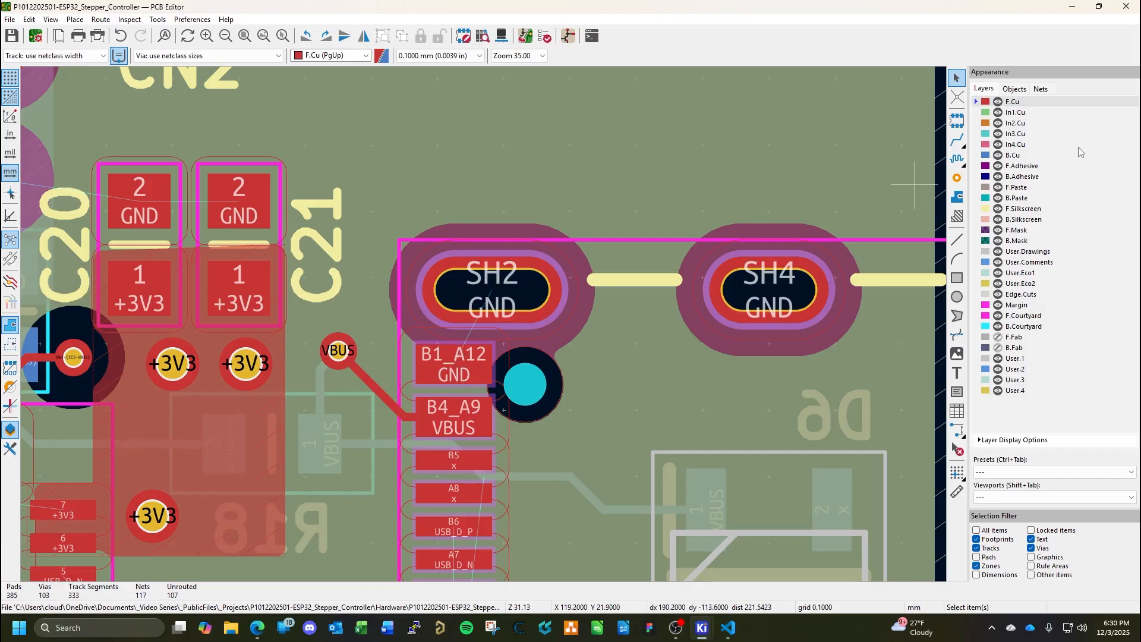
middle_drag(546, 420, 674, 171)
scroll(674, 171, down, 1)
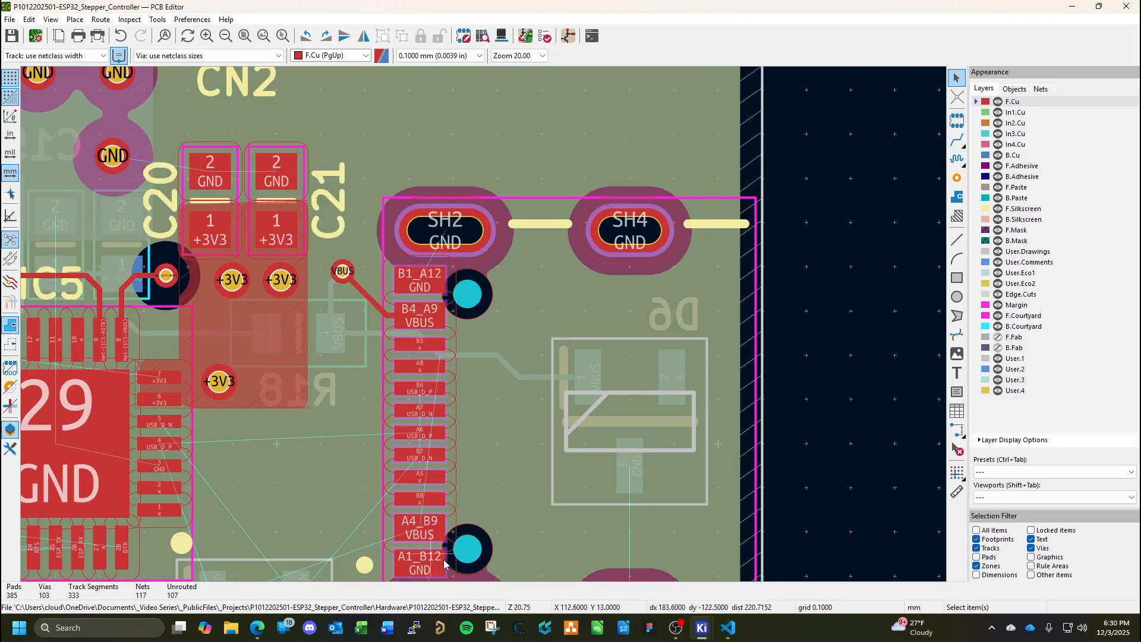
scroll(608, 234, down, 1)
middle_drag(598, 217, 569, 419)
middle_drag(590, 247, 678, 198)
scroll(469, 309, up, 1)
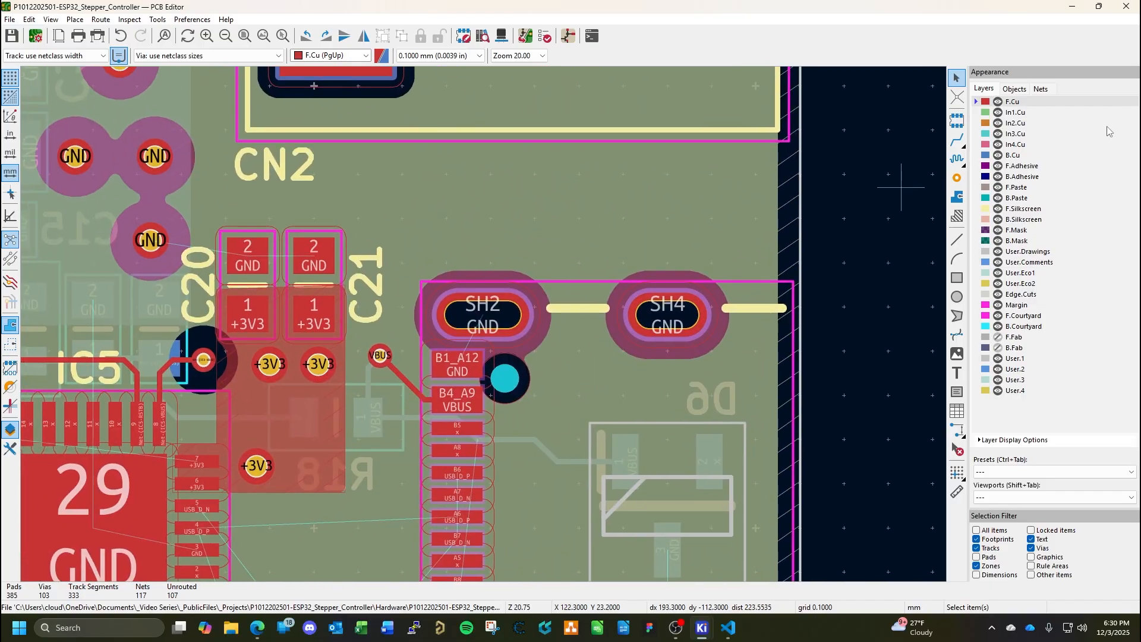
click(957, 197)
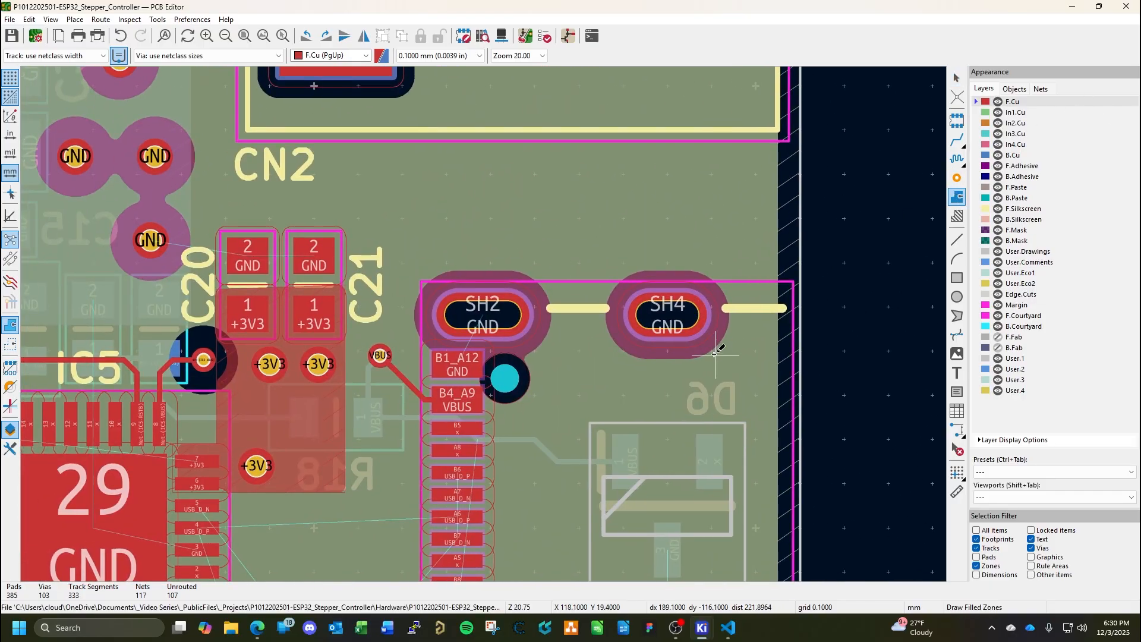
click(746, 359)
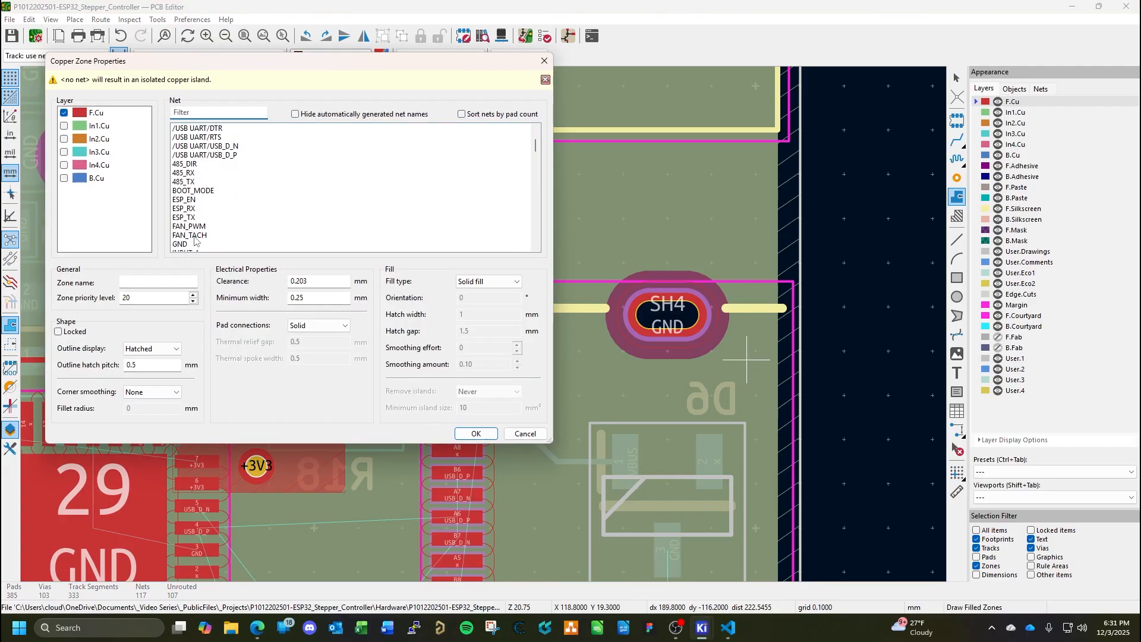
click(191, 243)
click(469, 434)
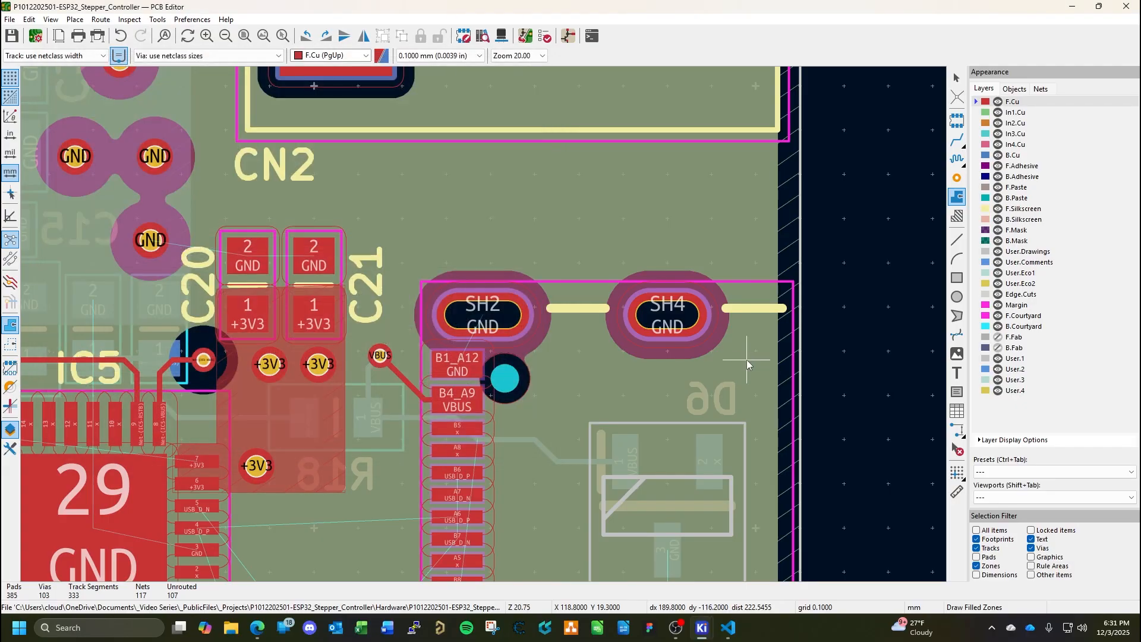
Outline the GND zone as a rectangle of about 7.2 by 2.7 mm over CN5 pads SH2, SH4 and B1_A12, and fill all zones.
click(747, 264)
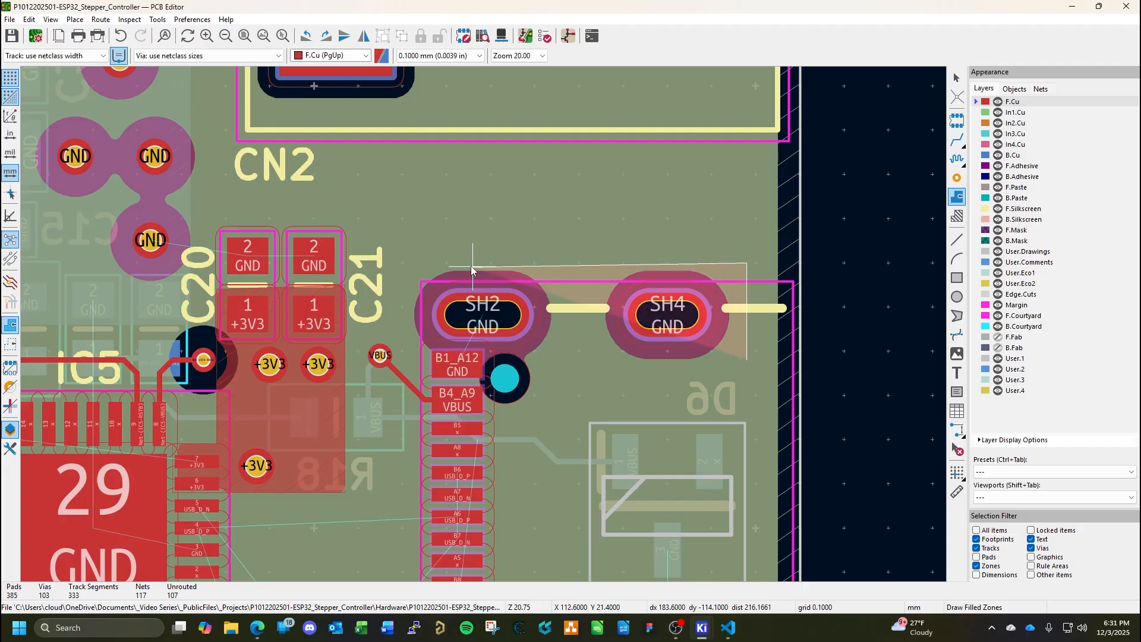
click(428, 263)
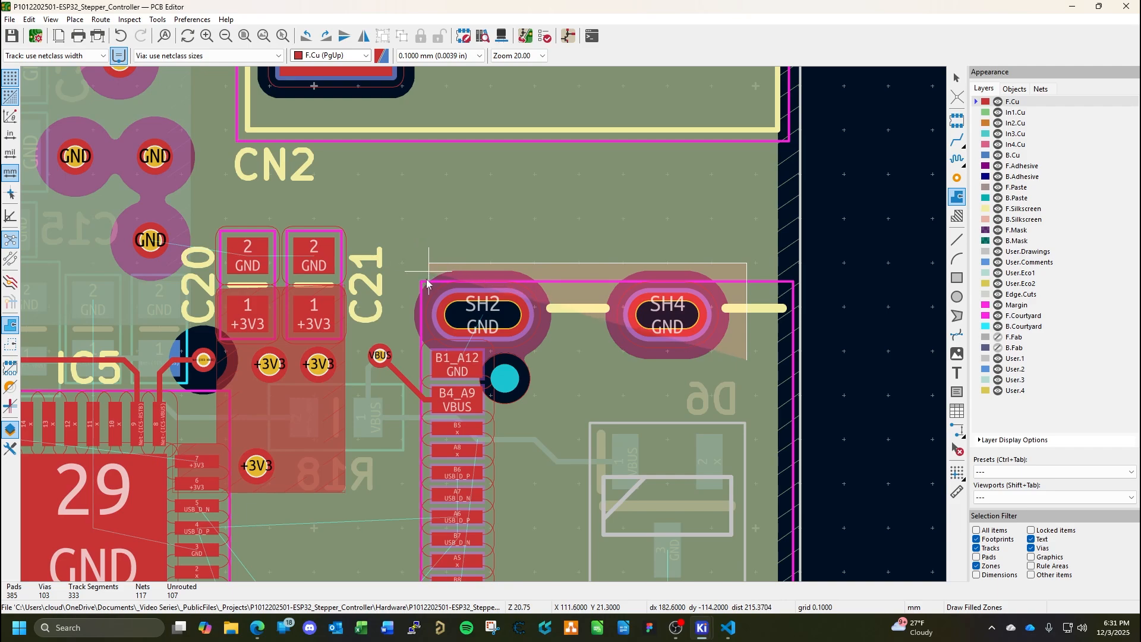
click(430, 383)
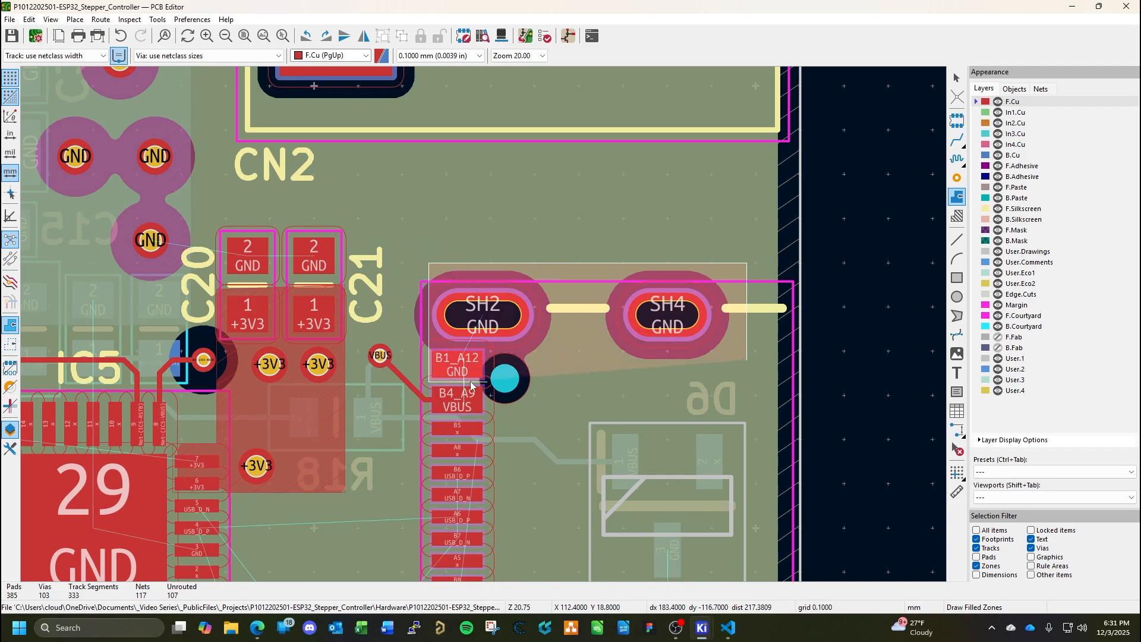
click(747, 380)
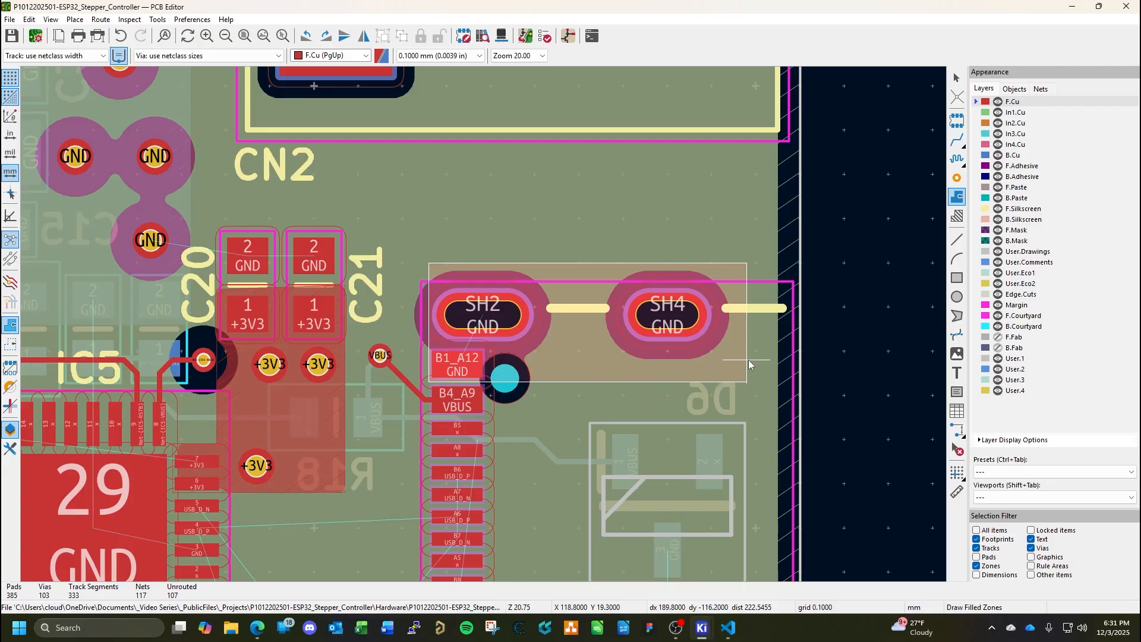
double_click(748, 359)
key(Escape)
key(b)
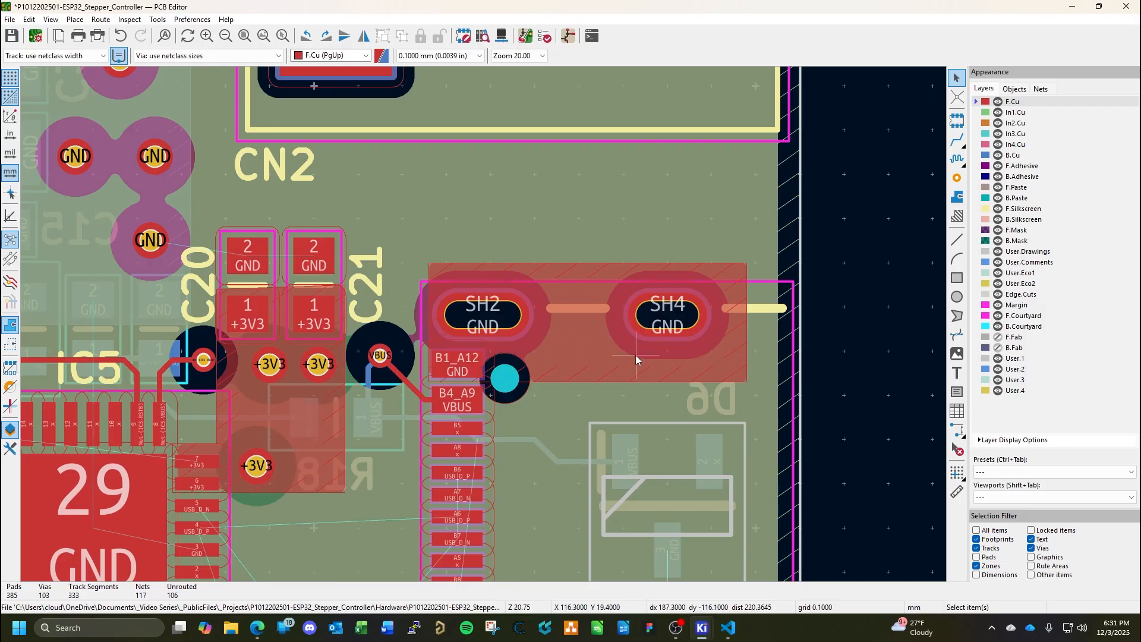
Paste a via between CN5 pads SH2 and SH4 at X 115, Y 19.6 mm, assign it to GND, and save the board.
key(ctrl+shift+v)
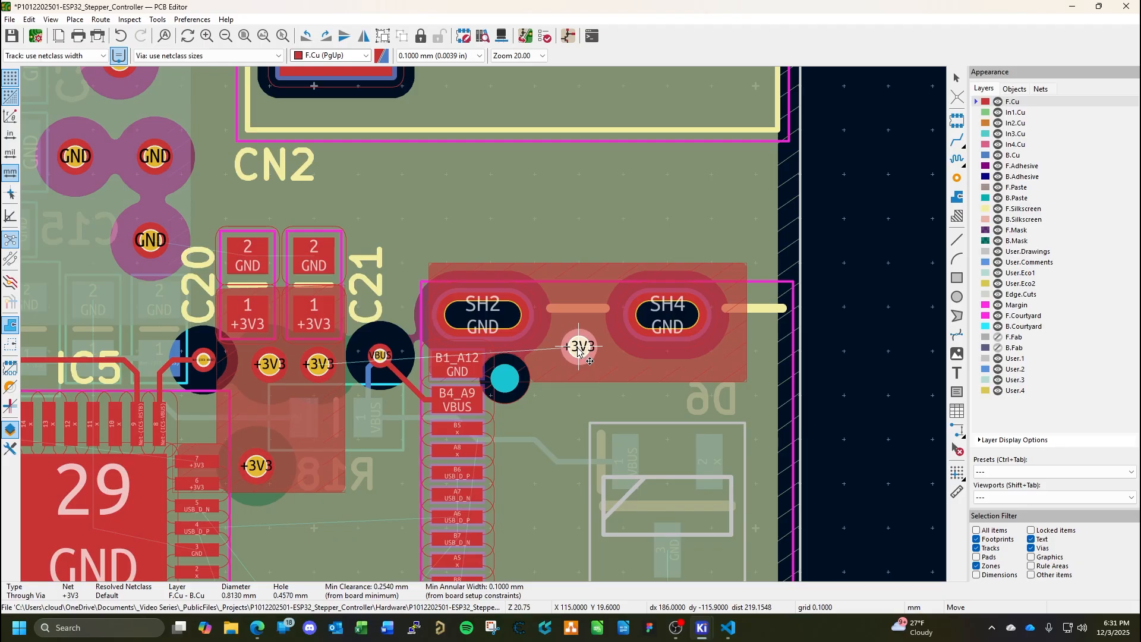
click(580, 349)
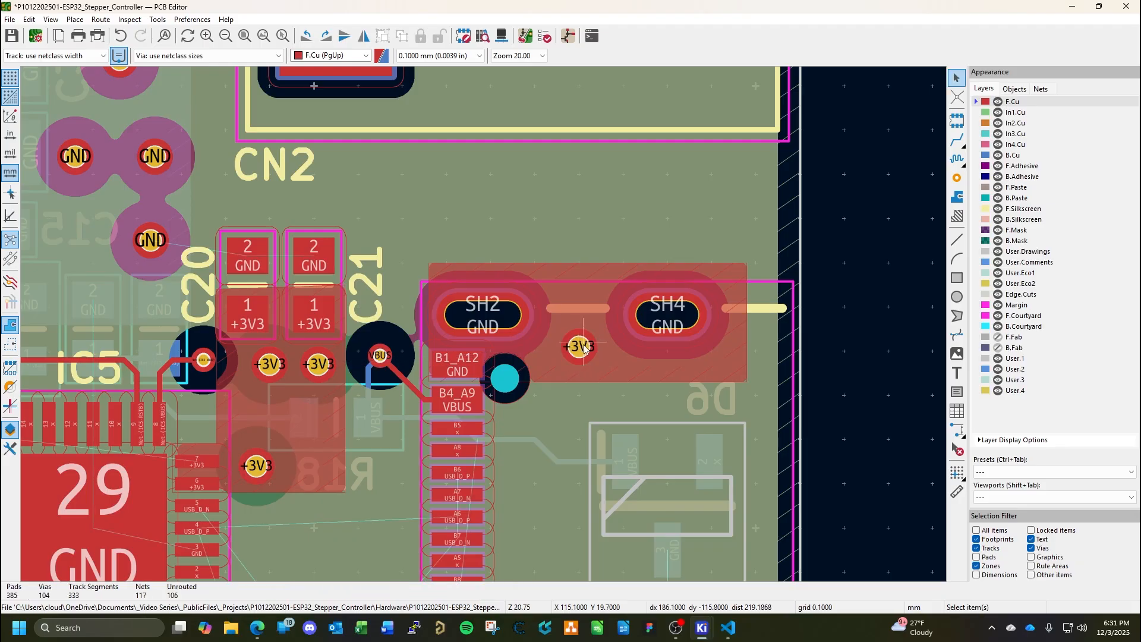
double_click(584, 348)
click(450, 111)
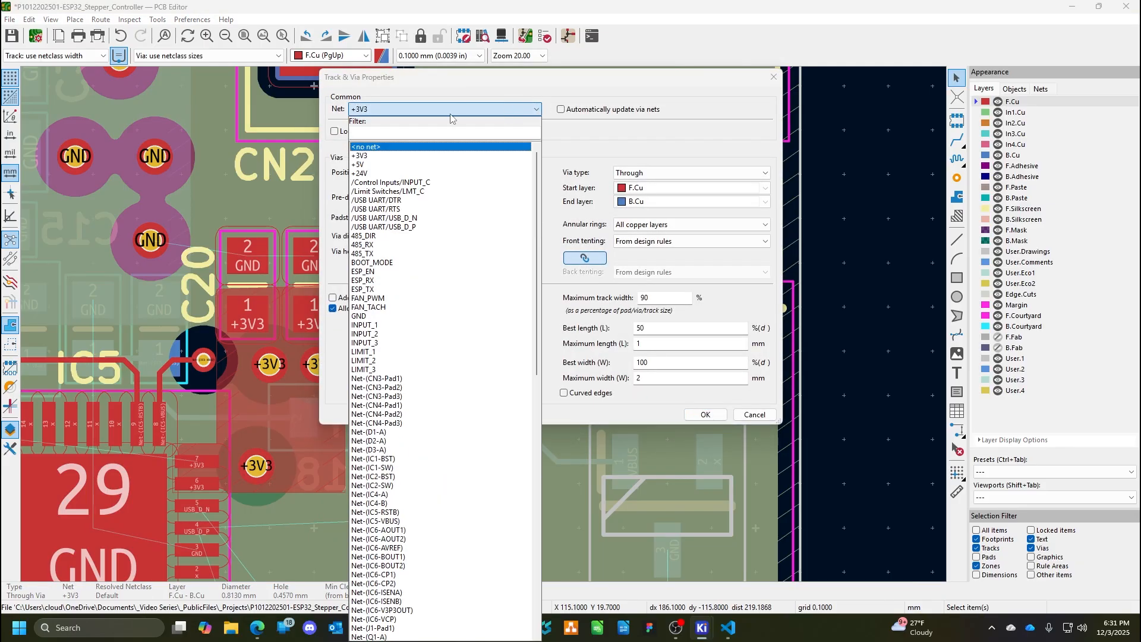
click(387, 316)
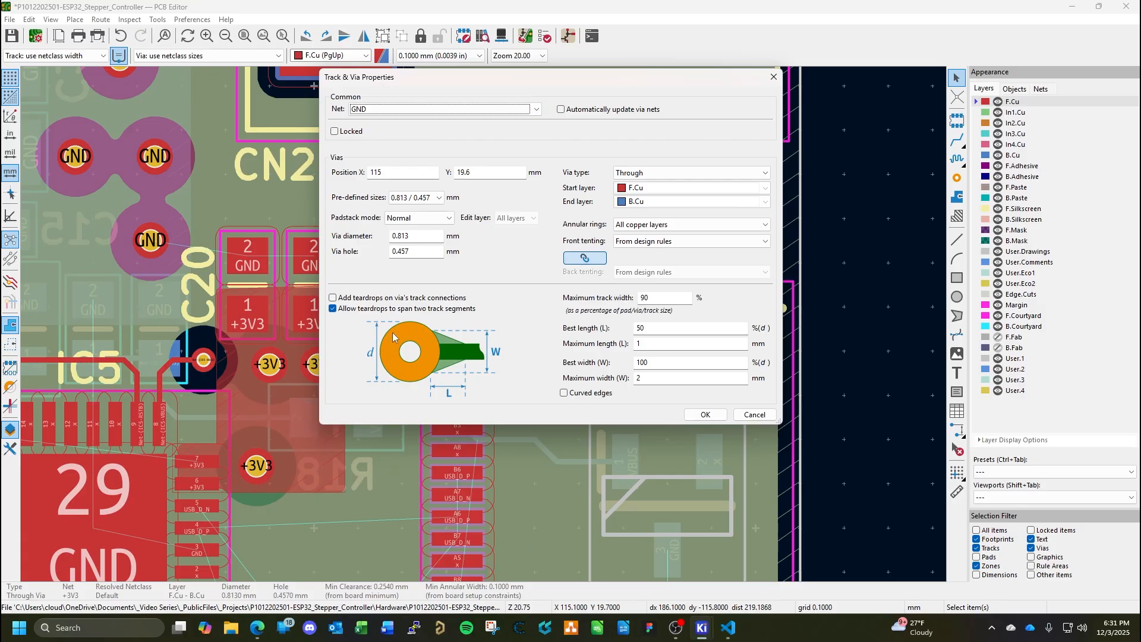
click(702, 414)
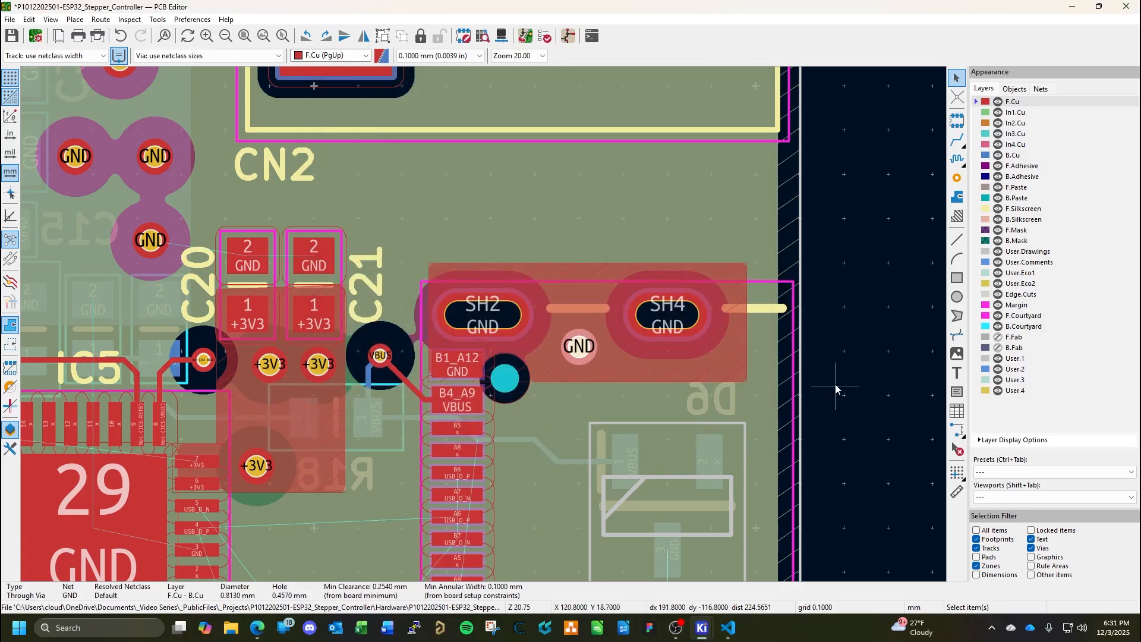
key(ctrl+s)
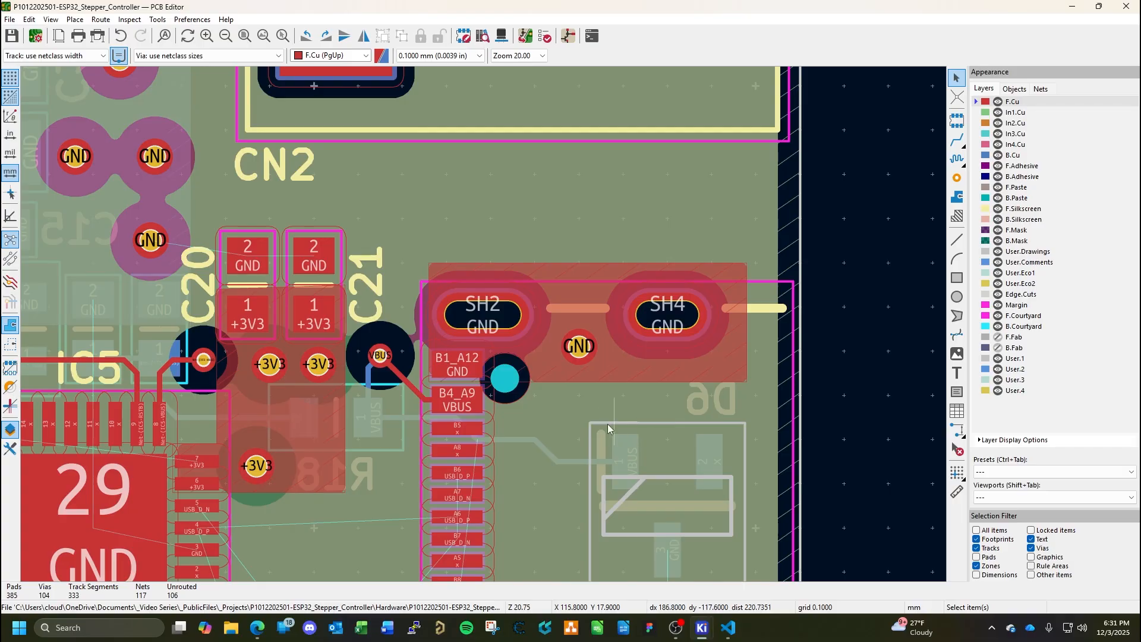
Draw a GND zone of about 7.1 by 2.5 mm on F.Cu over CN5 pads SH1, SH3 and A1_B12, and fill all zones.
scroll(561, 456, down, 5)
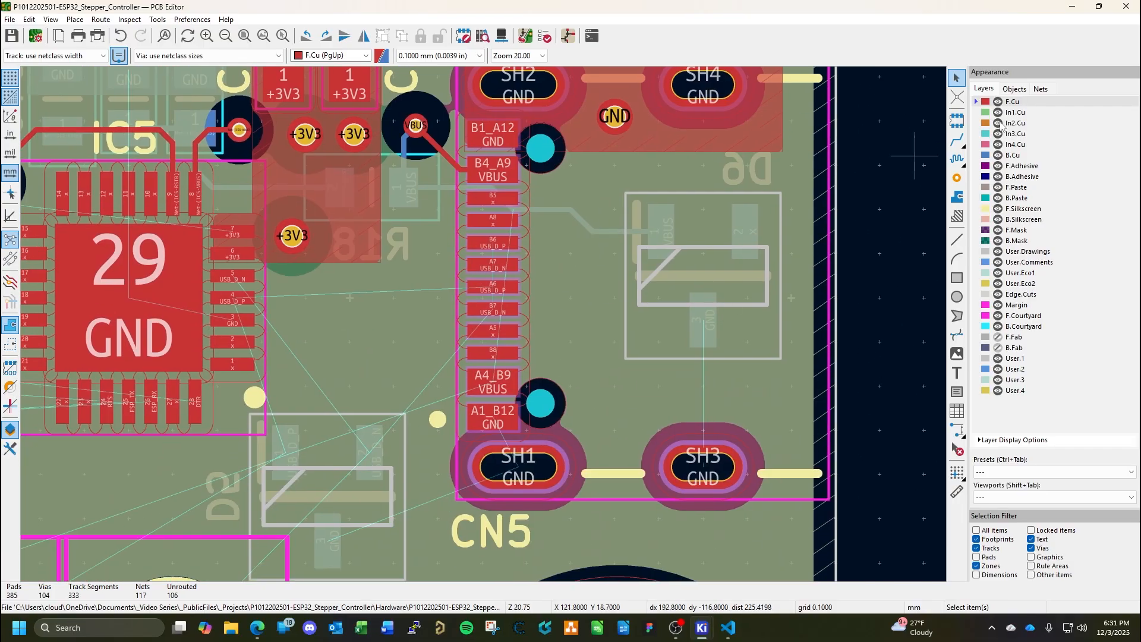
click(956, 196)
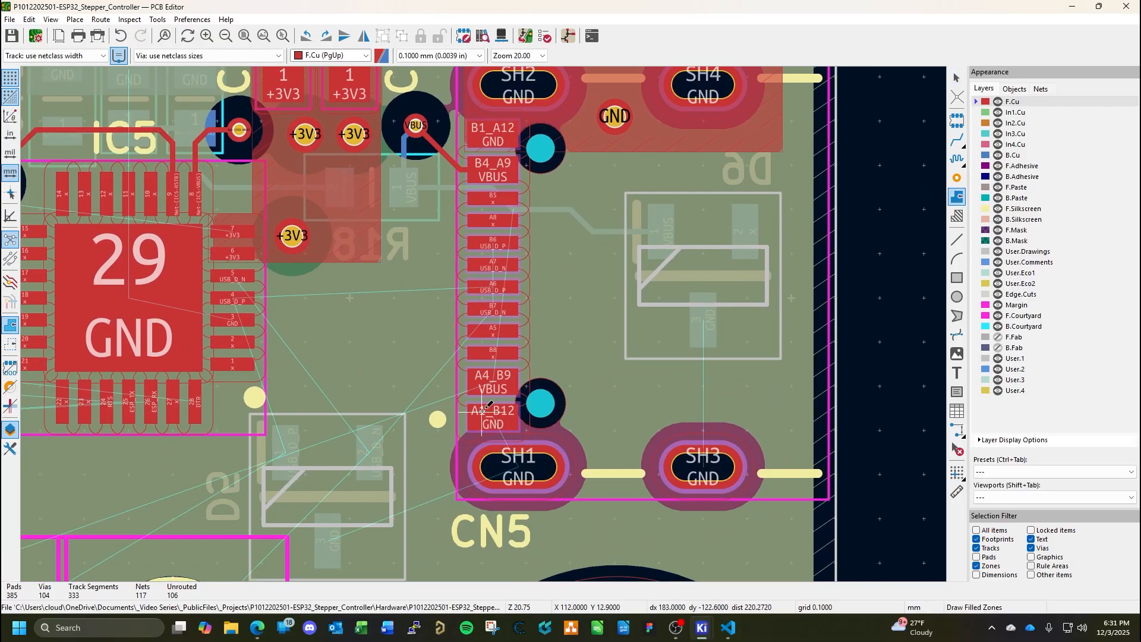
click(777, 514)
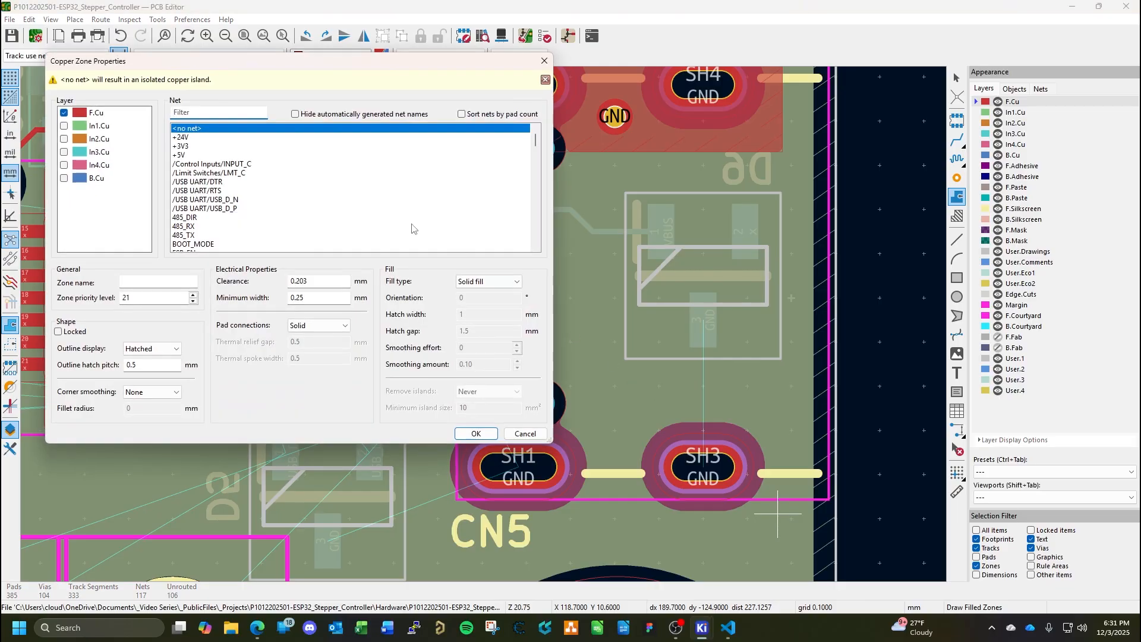
scroll(233, 233, down, 2)
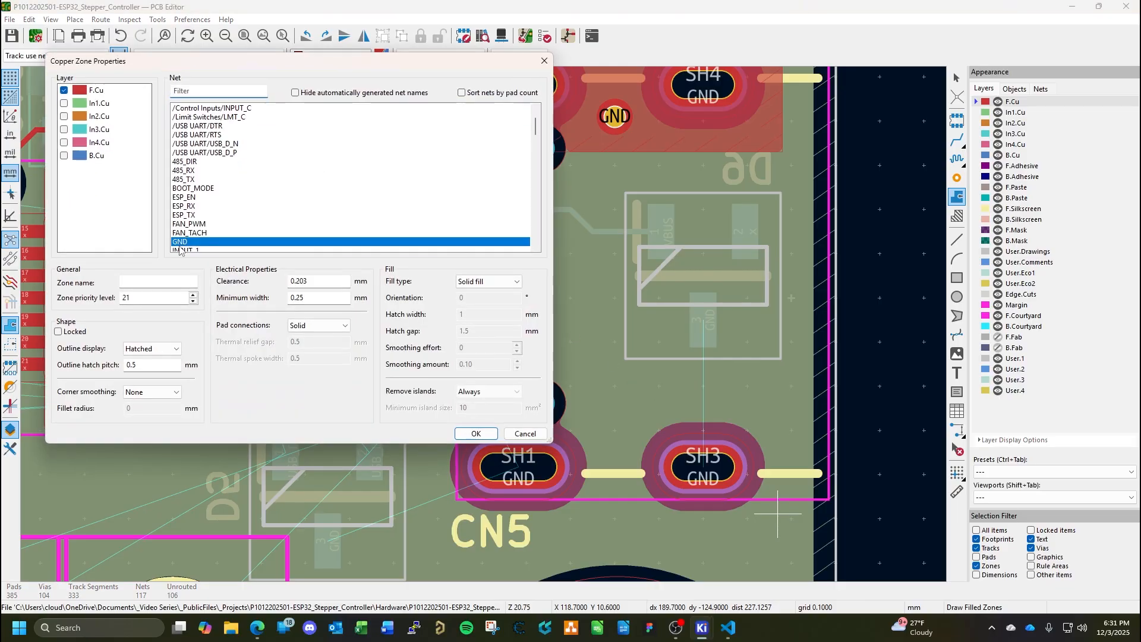
click(476, 433)
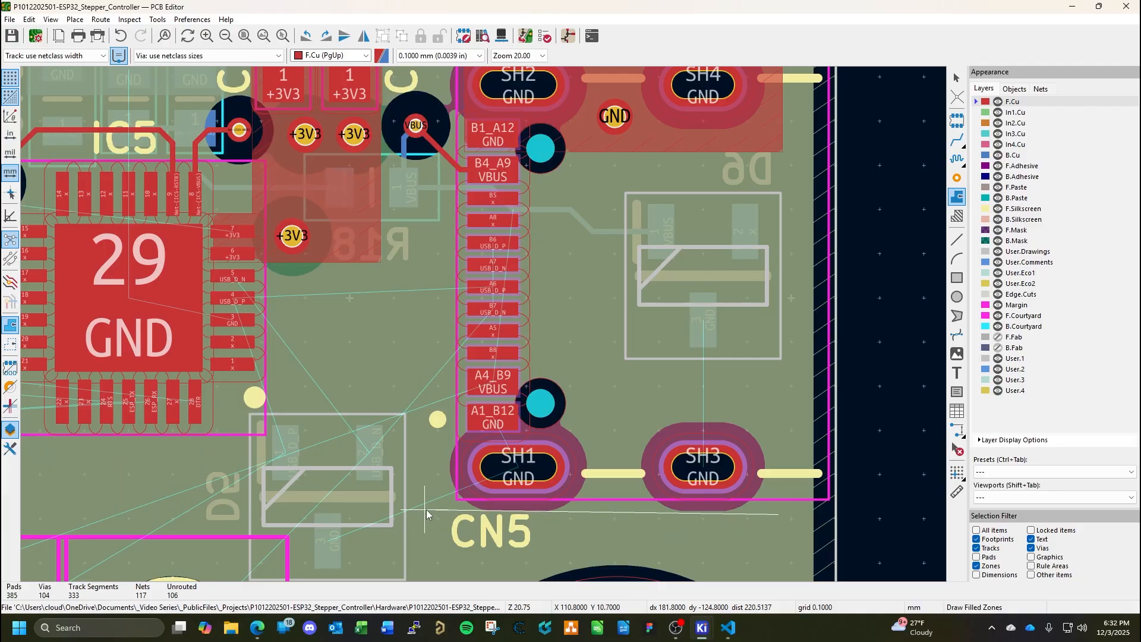
click(464, 515)
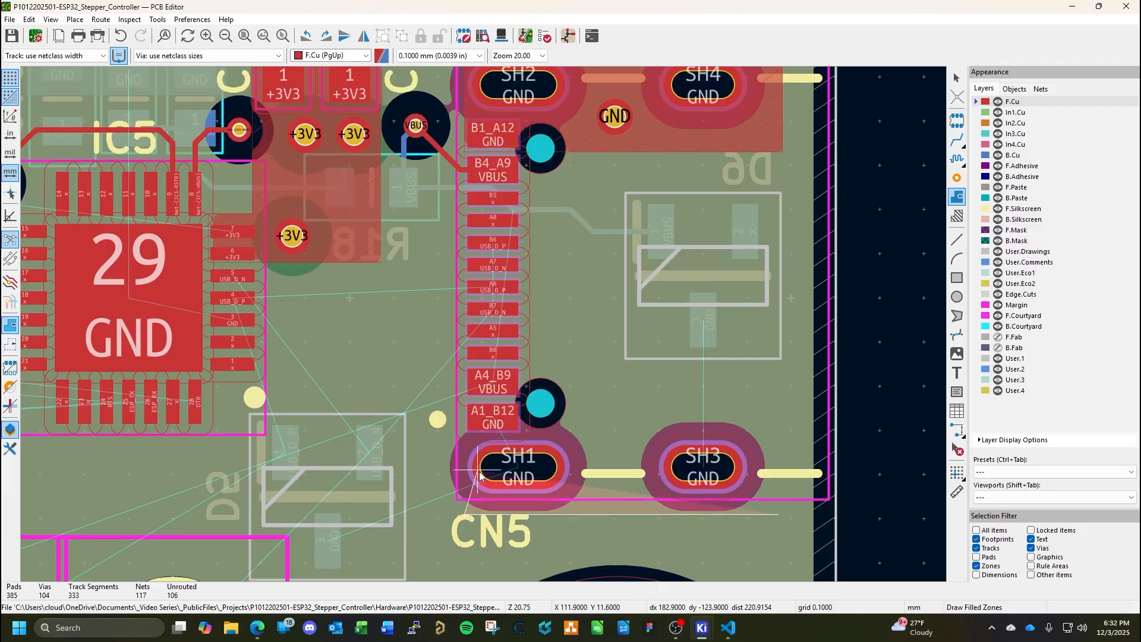
click(464, 405)
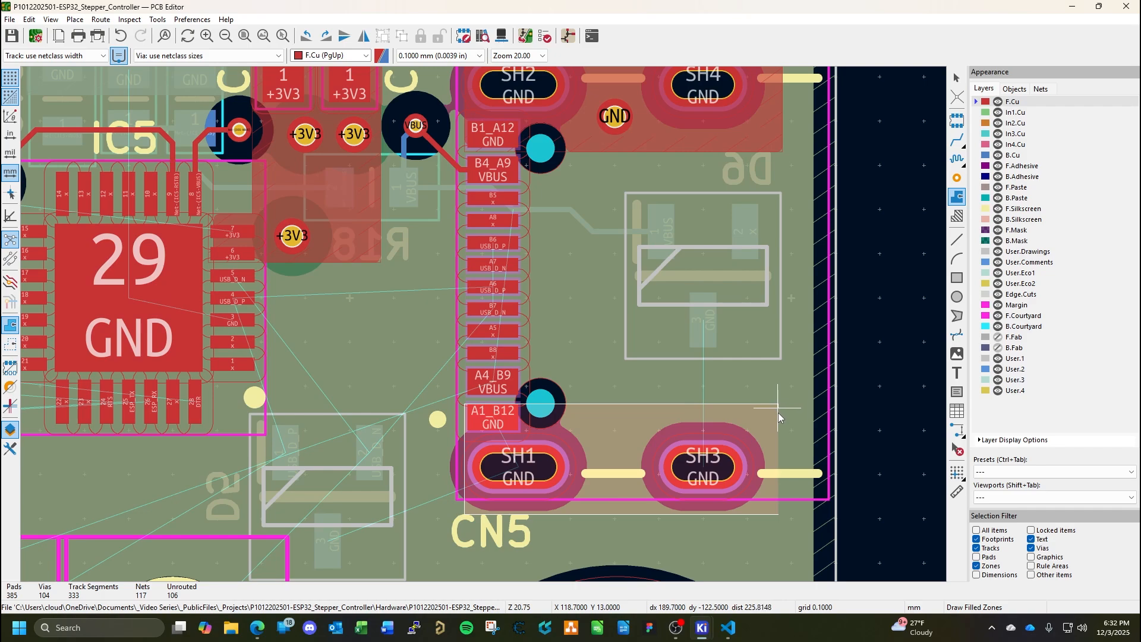
click(779, 515)
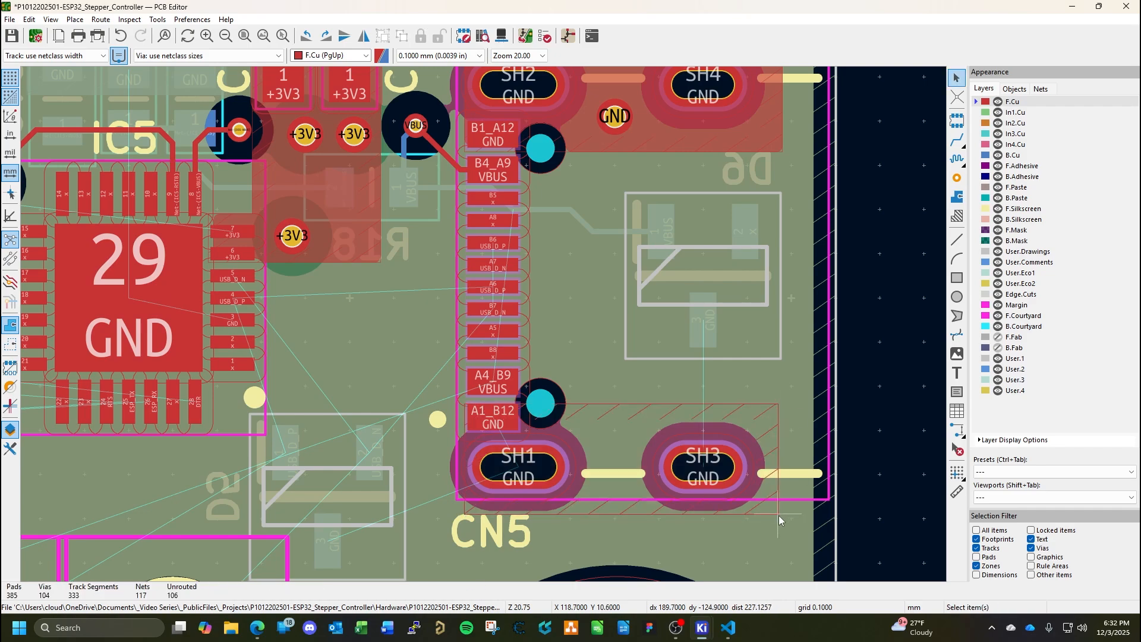
key(b)
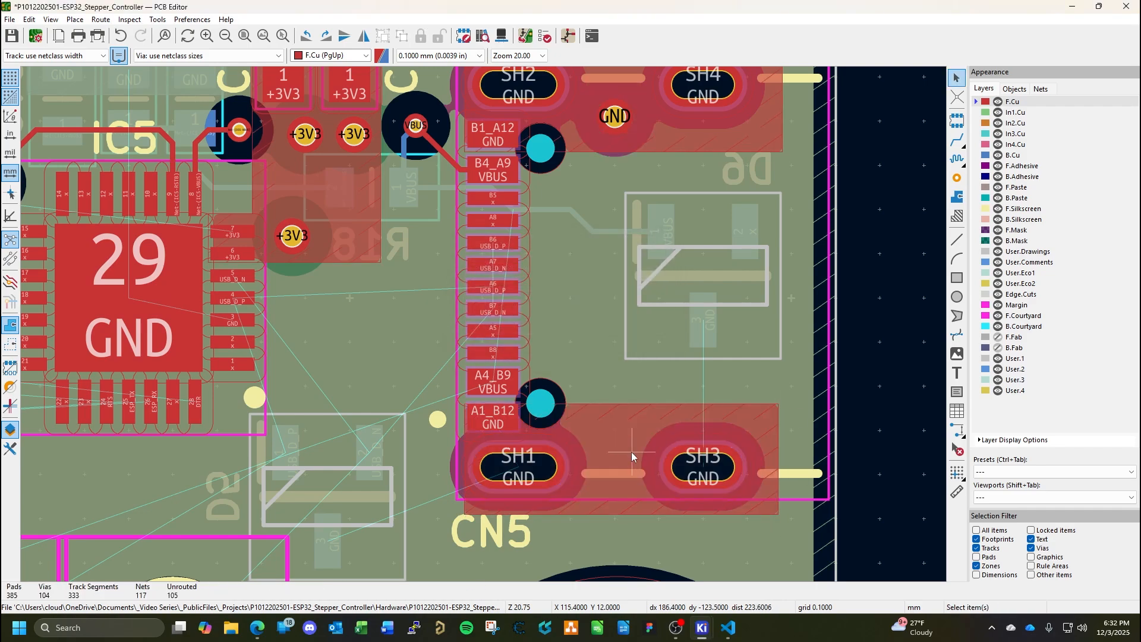
Paste a via between CN5 pads SH1 and SH3 at X 115, Y 12.4 mm, assign it to GND, and save the board.
key(ctrl+v)
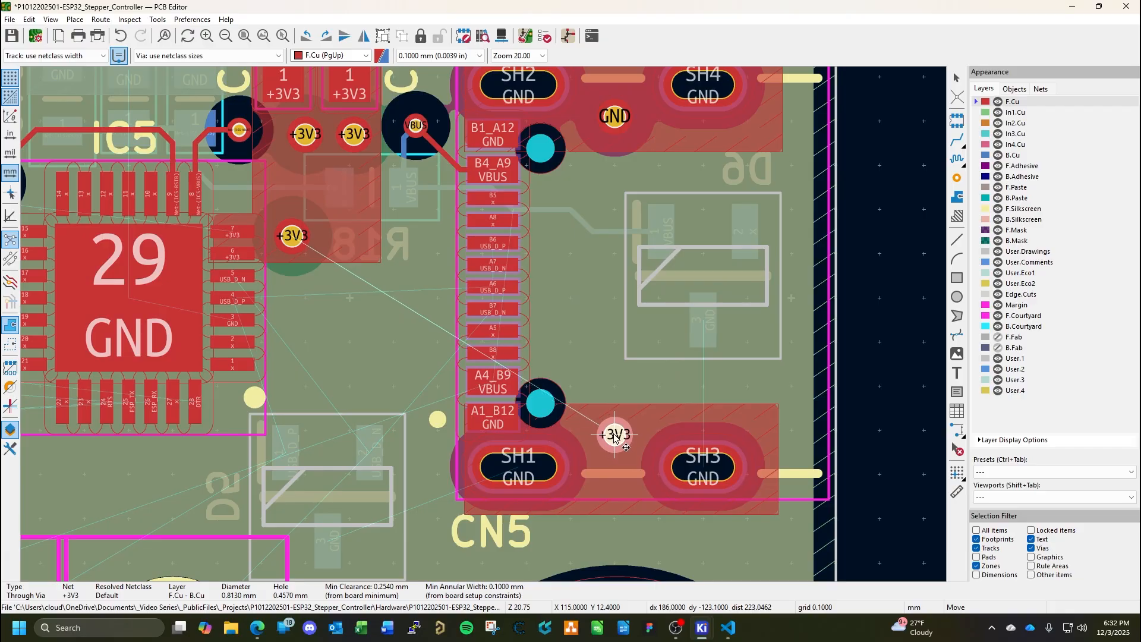
click(614, 437)
key(Escape)
double_click(614, 439)
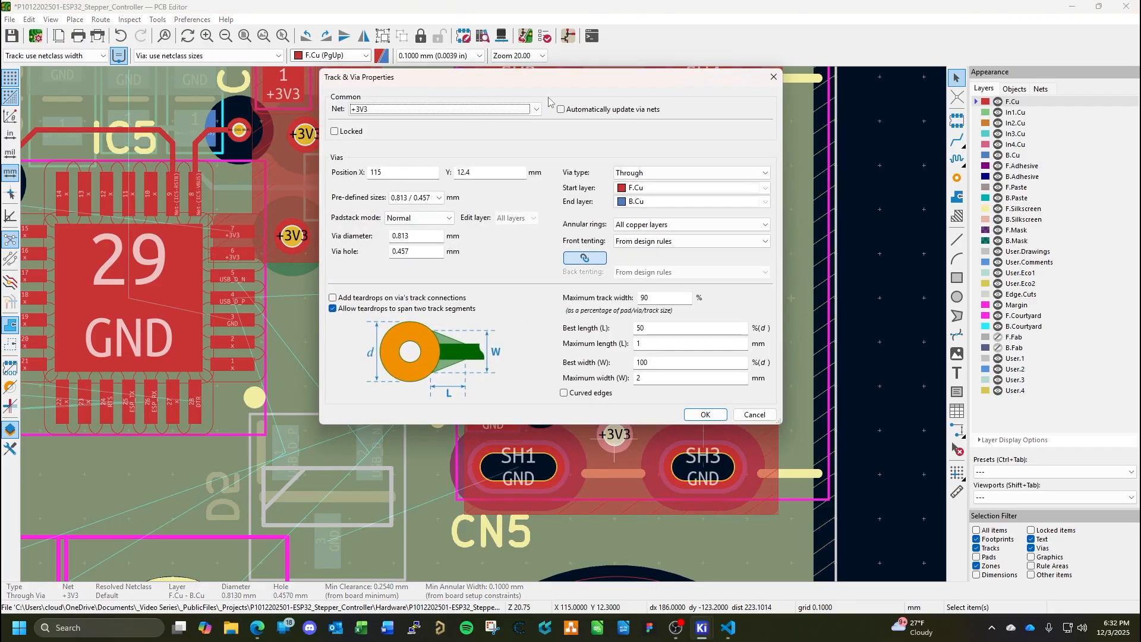
click(536, 109)
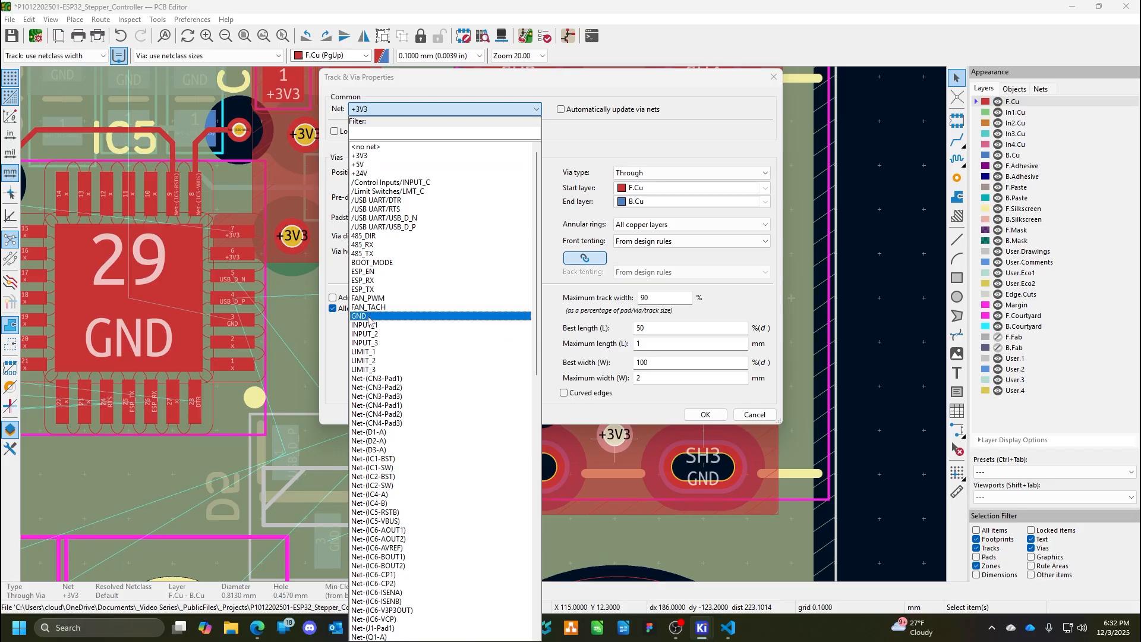
click(369, 316)
click(705, 415)
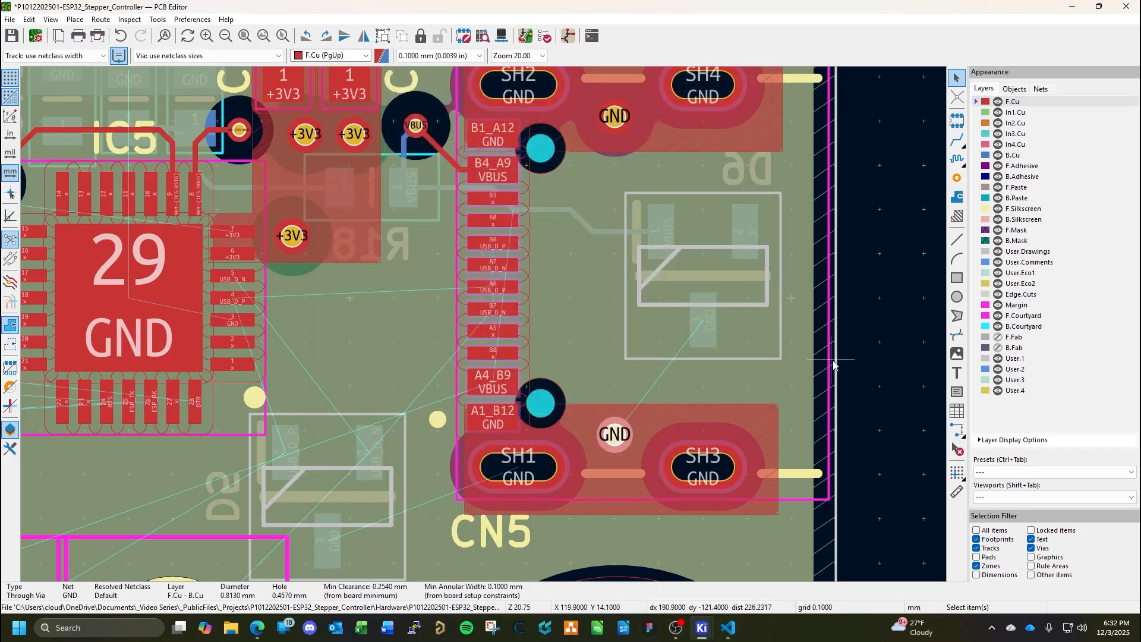
click(854, 360)
key(ctrl+s)
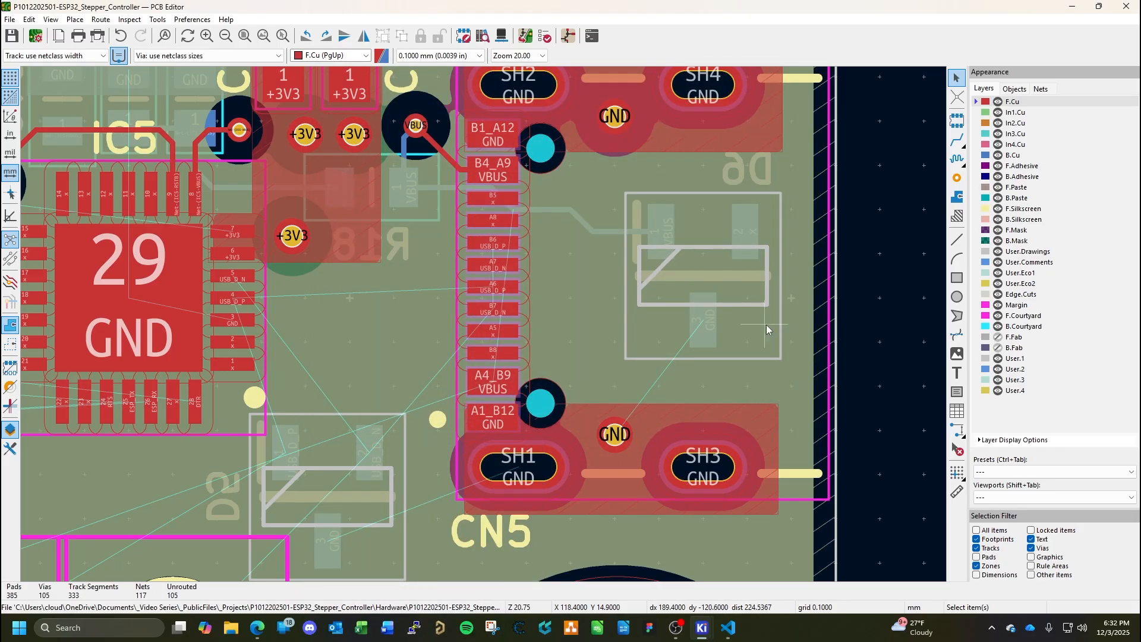
middle_drag(765, 324, 665, 373)
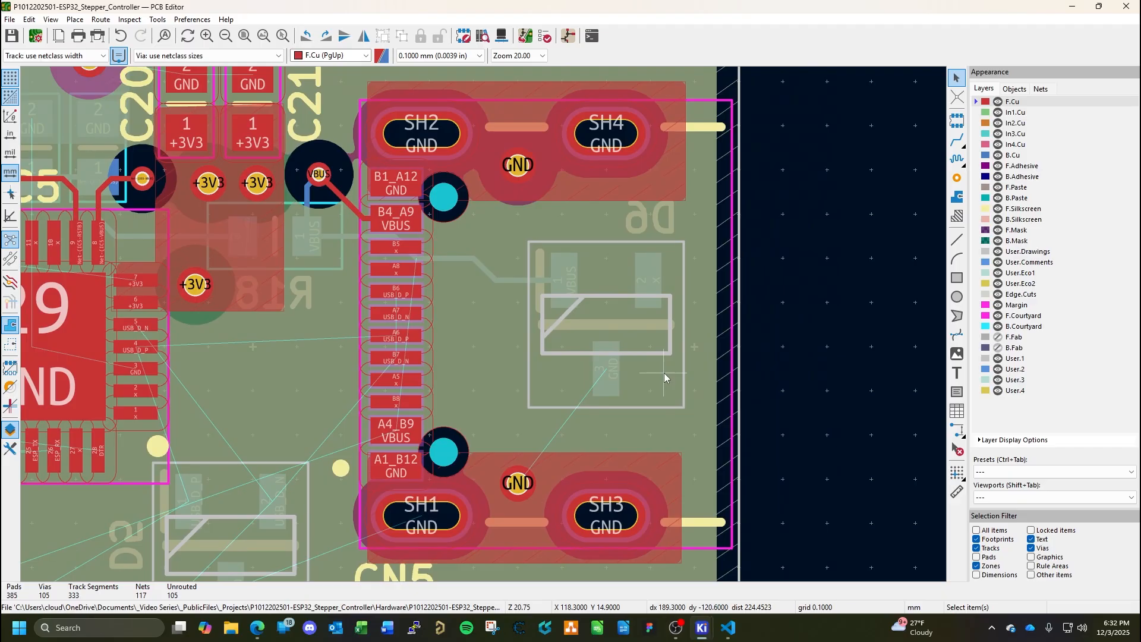
Route VBUS from CN5 pad A4_B9 through a via at X 110.8, Y 13.6 mm to R18 pad 1 on B.Cu.
middle_drag(494, 395, 595, 369)
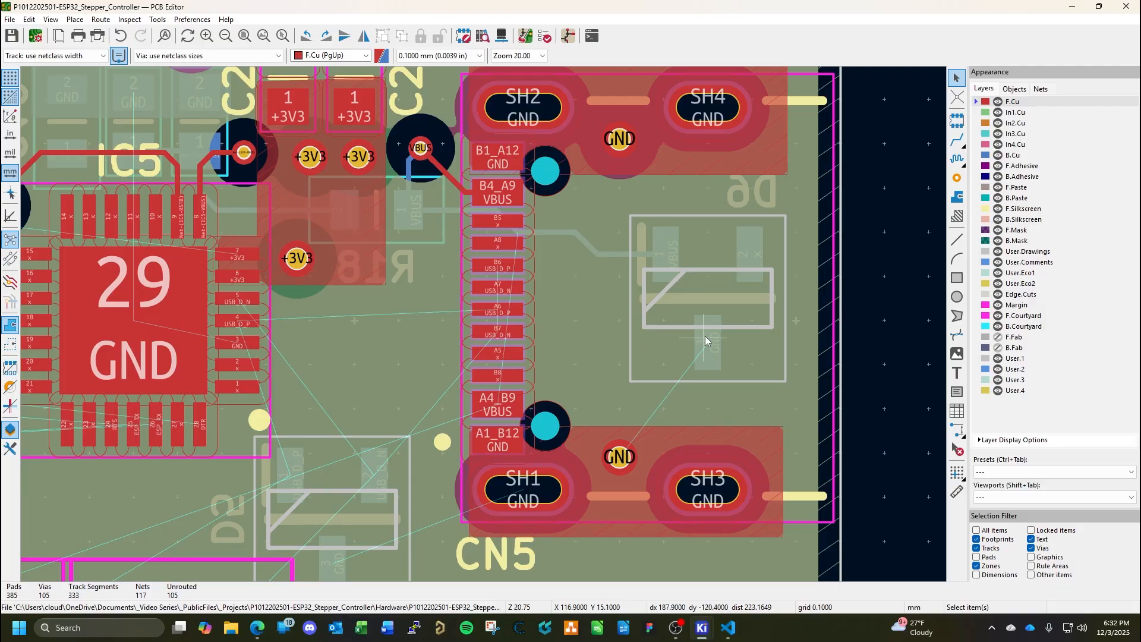
click(957, 141)
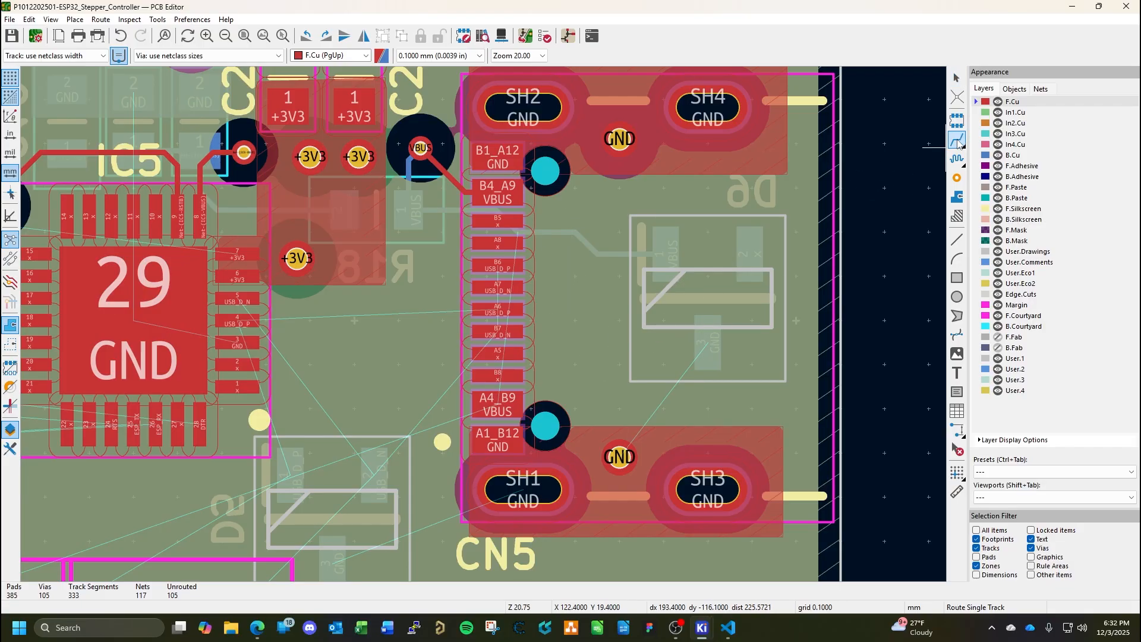
click(500, 404)
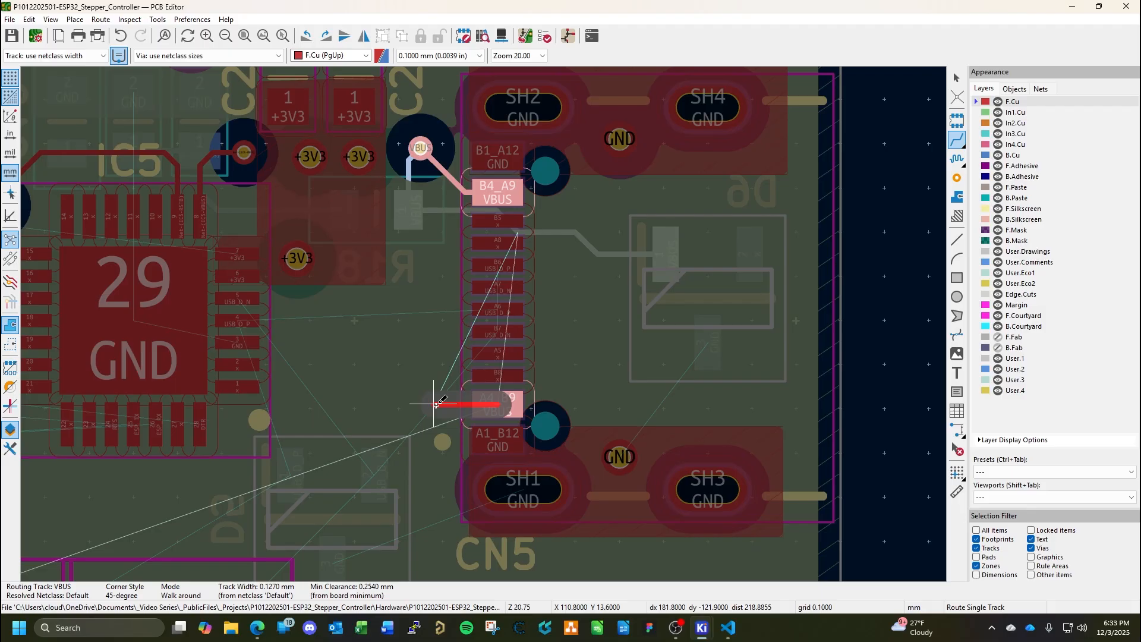
key(v)
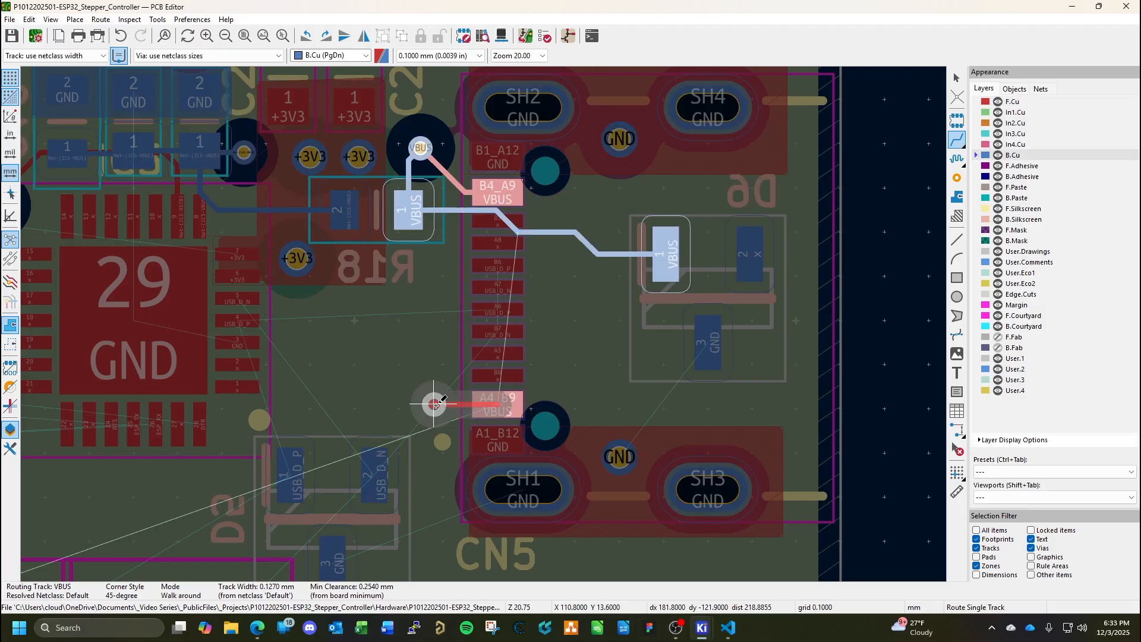
click(435, 404)
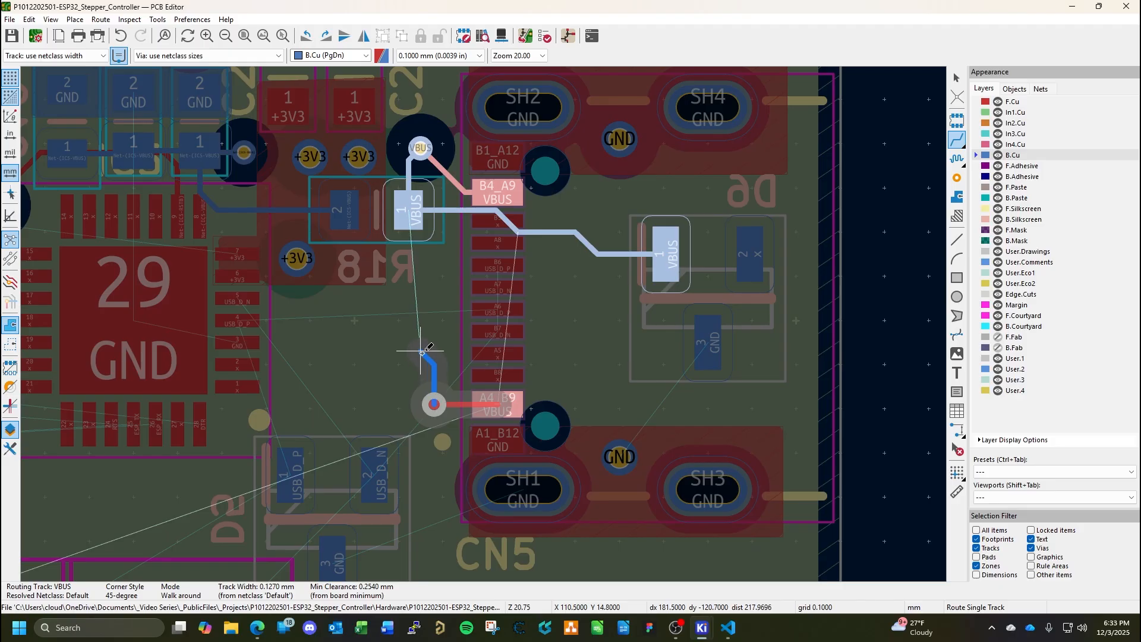
click(407, 267)
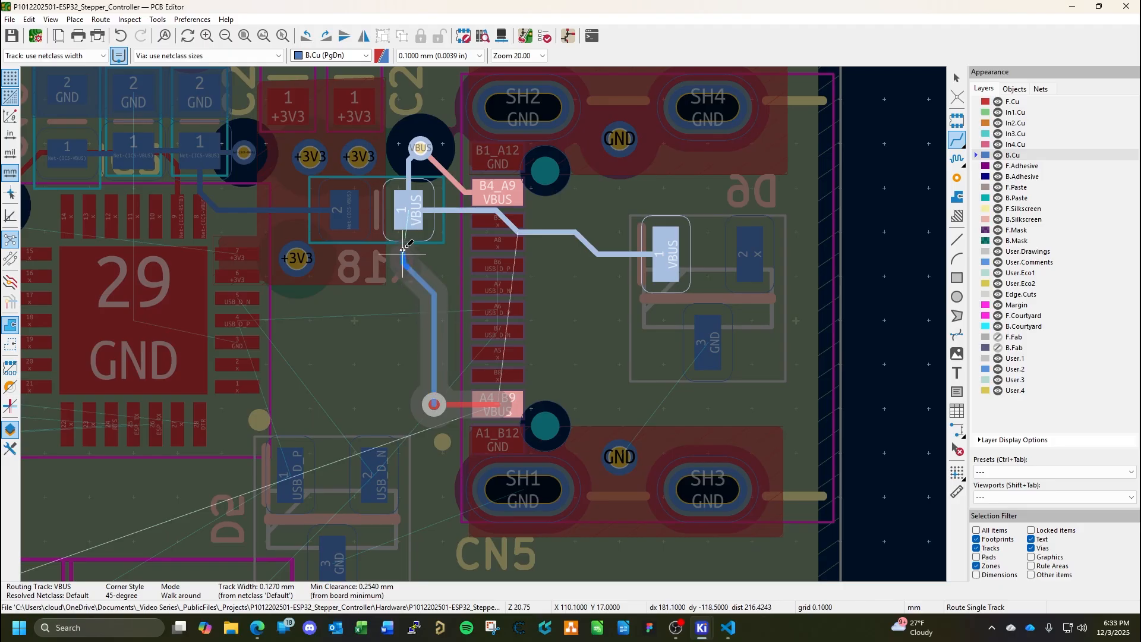
click(409, 210)
key(Escape)
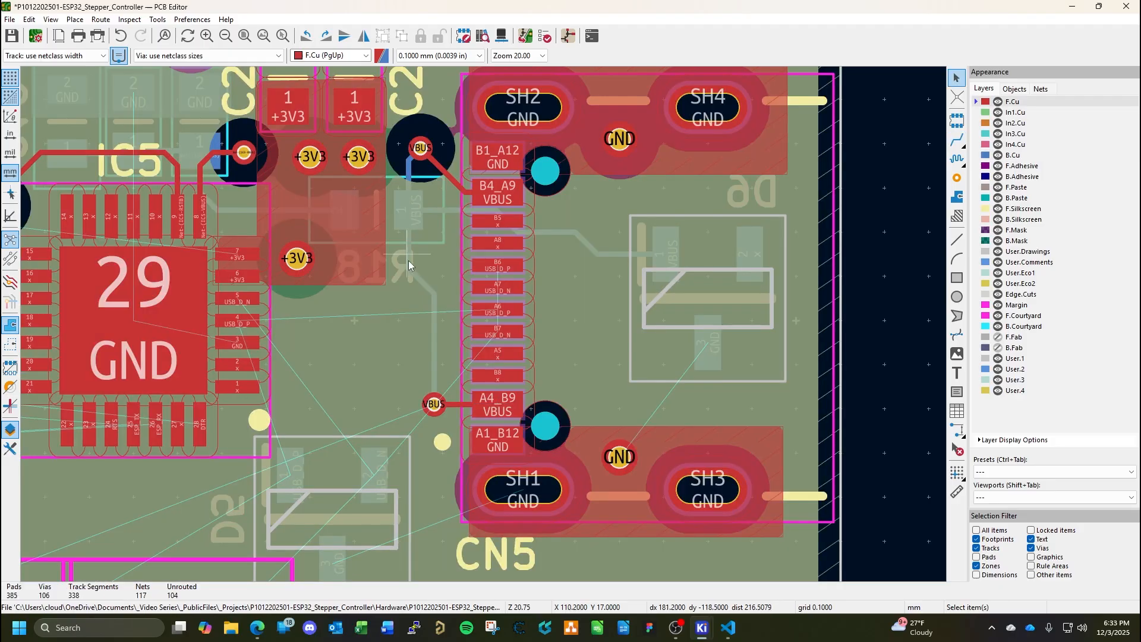
On B.Cu, move the diagonal bend of the VBUS track below R18 pad 1 further away from the resistor.
click(1019, 155)
scroll(484, 329, up, 3)
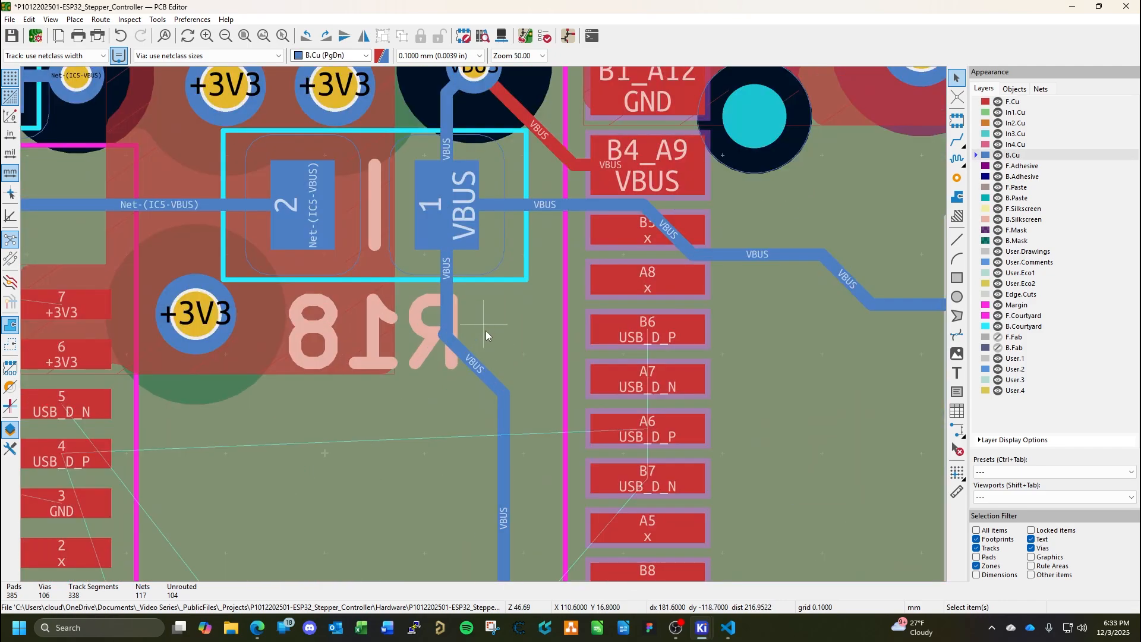
click(442, 337)
key(3)
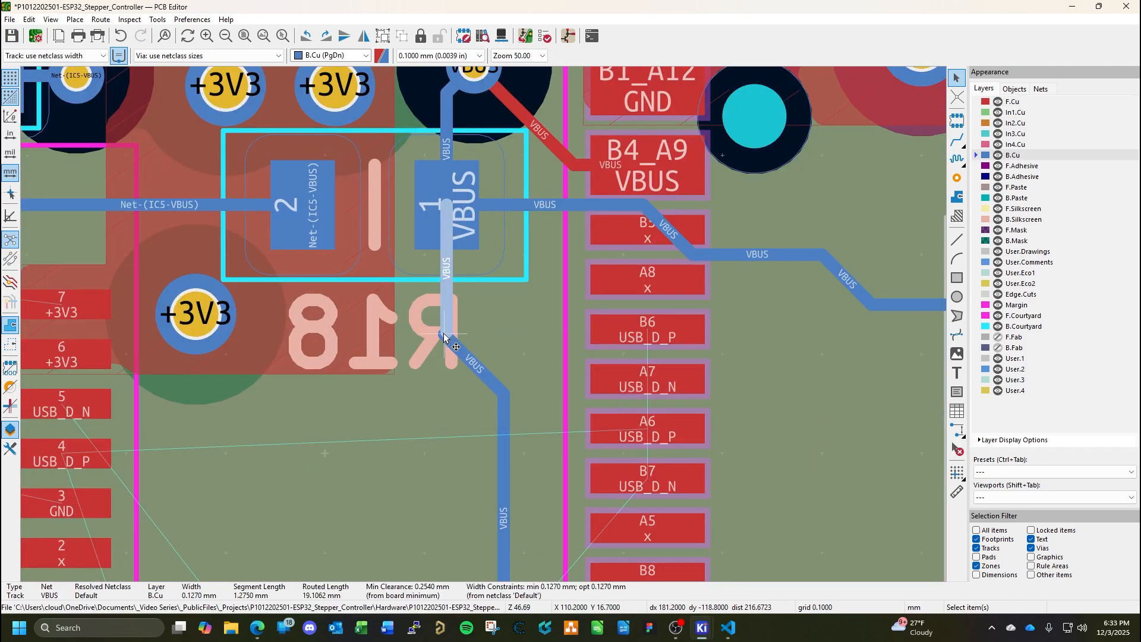
key(d)
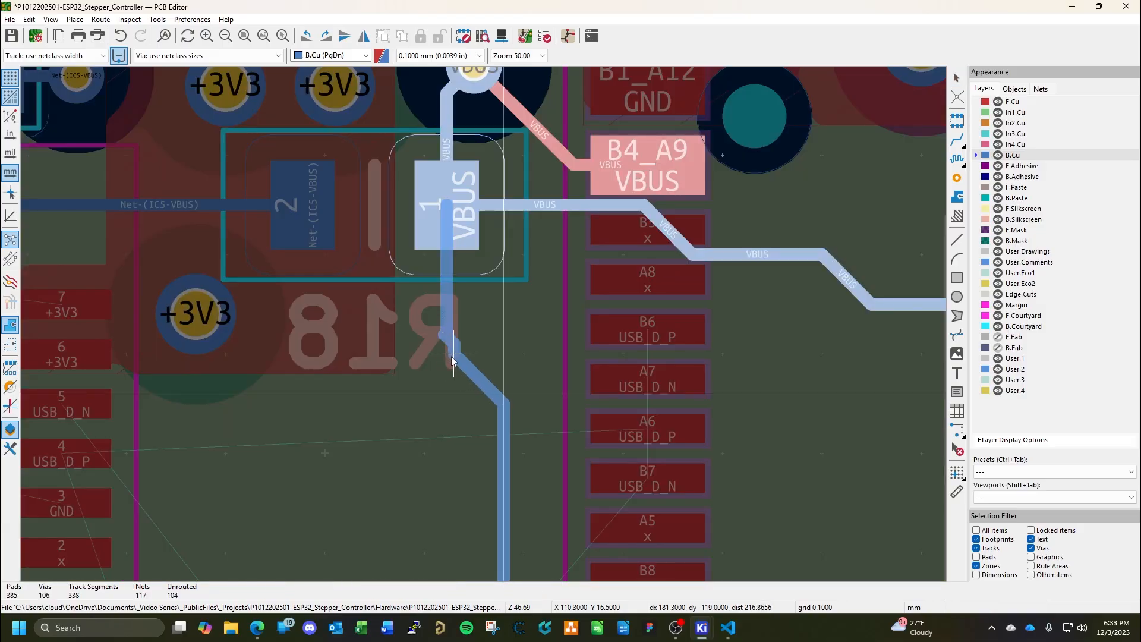
click(447, 415)
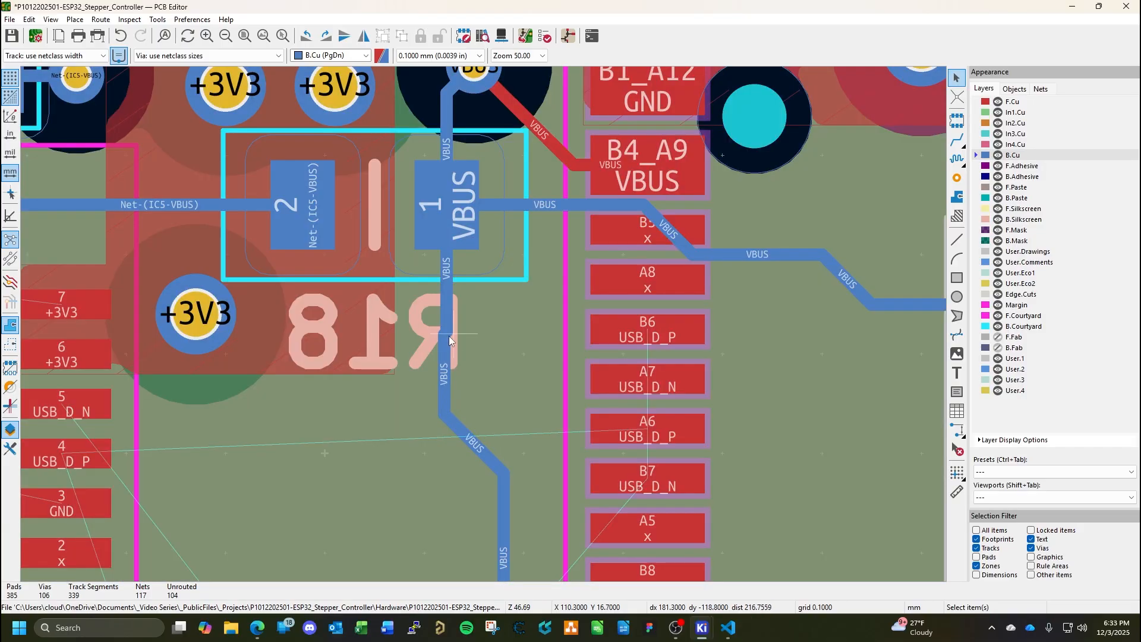
Replace the offset vertical VBUS segment below R18 with one in line with pad 1, and save the board.
click(446, 396)
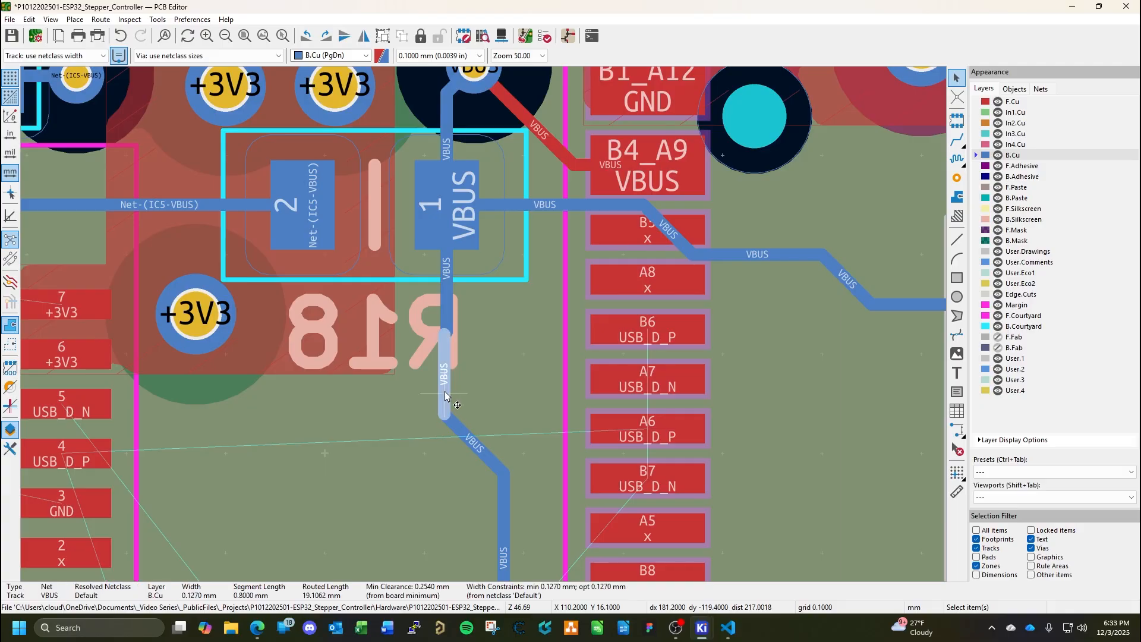
key(Delete)
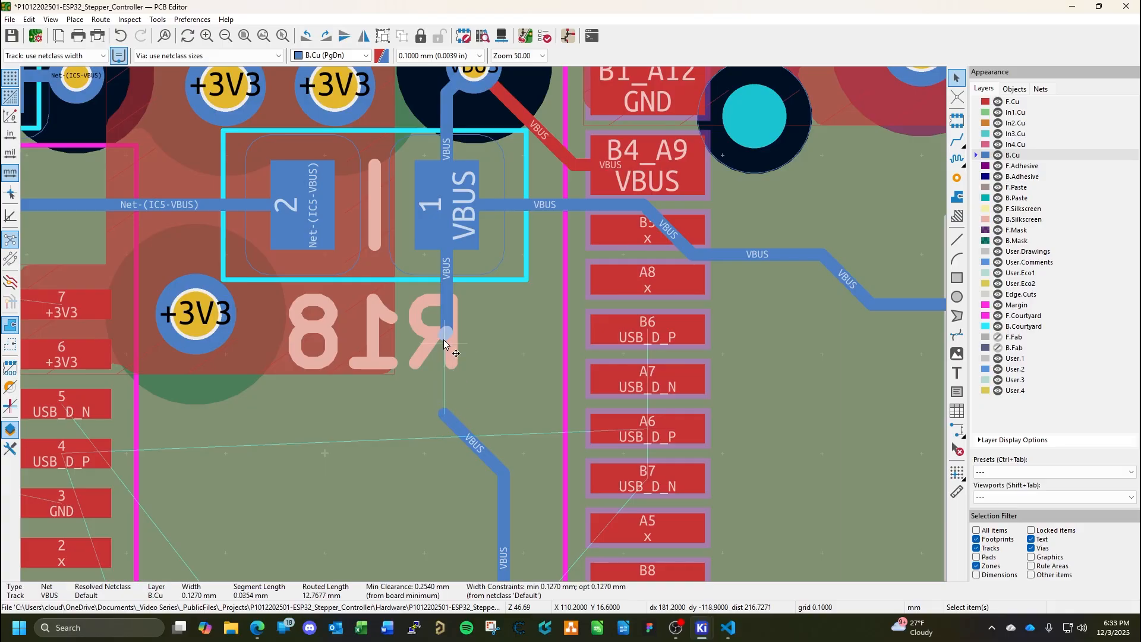
click(454, 425)
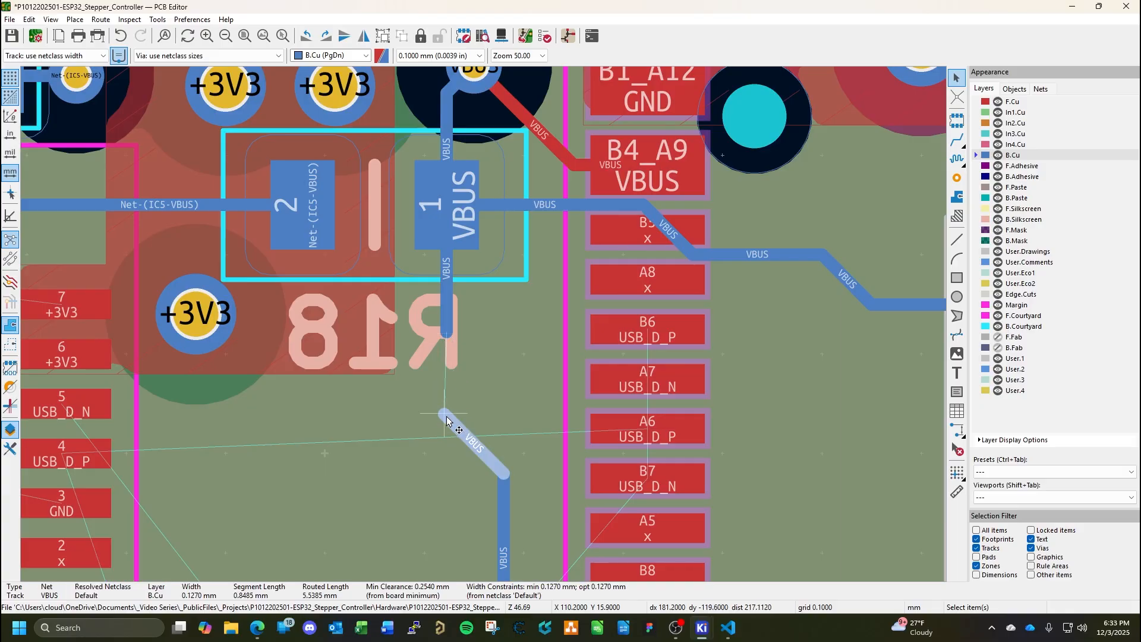
key(d)
click(447, 330)
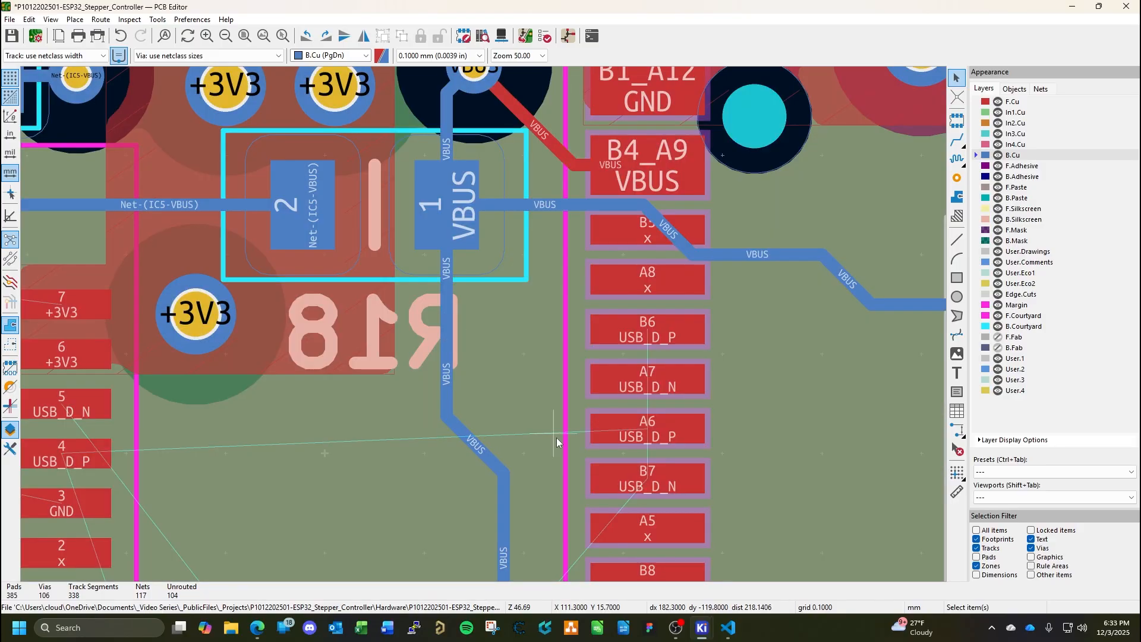
key(ctrl+s)
Start a copper zone on B.Cu just above and beside D6 pad 3, and assign it to the GND net.
scroll(523, 405, down, 3)
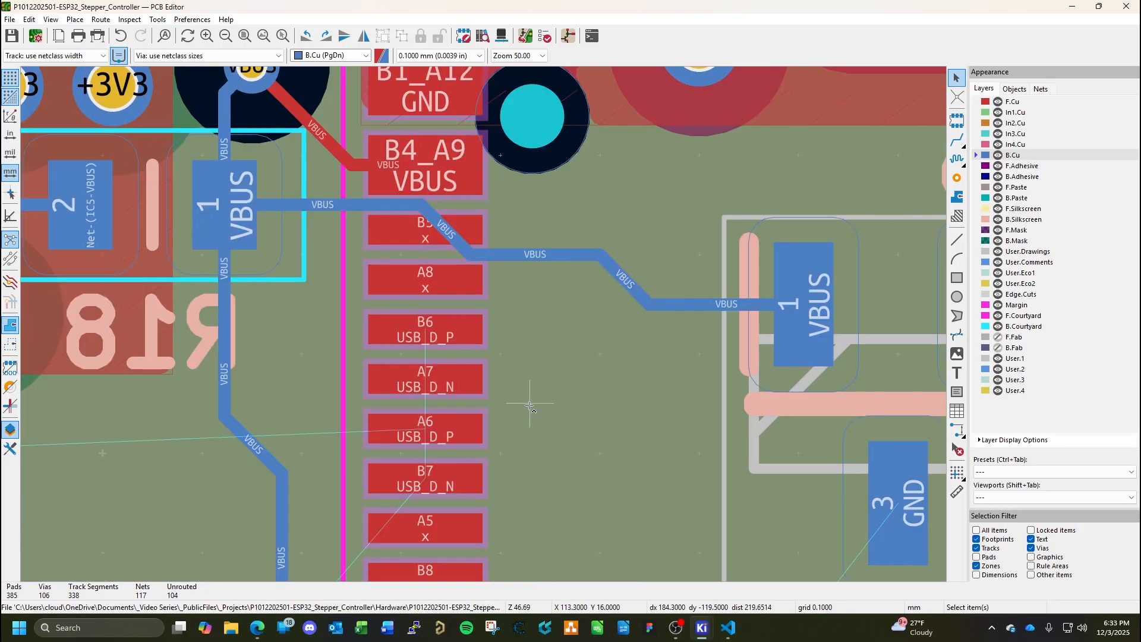
scroll(483, 325, down, 2)
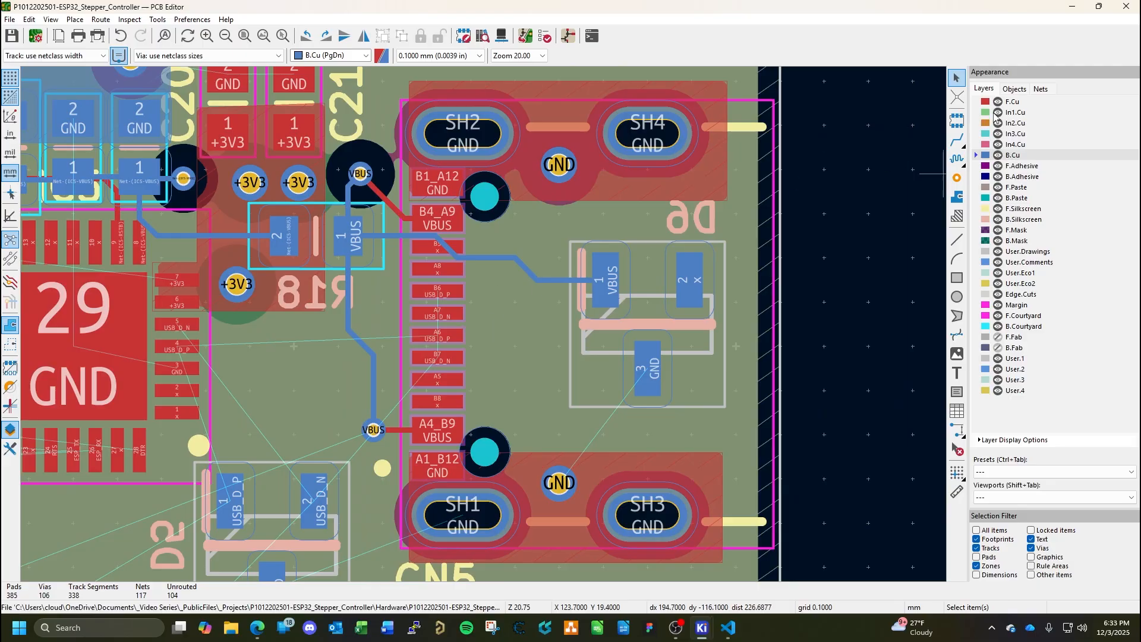
click(1009, 102)
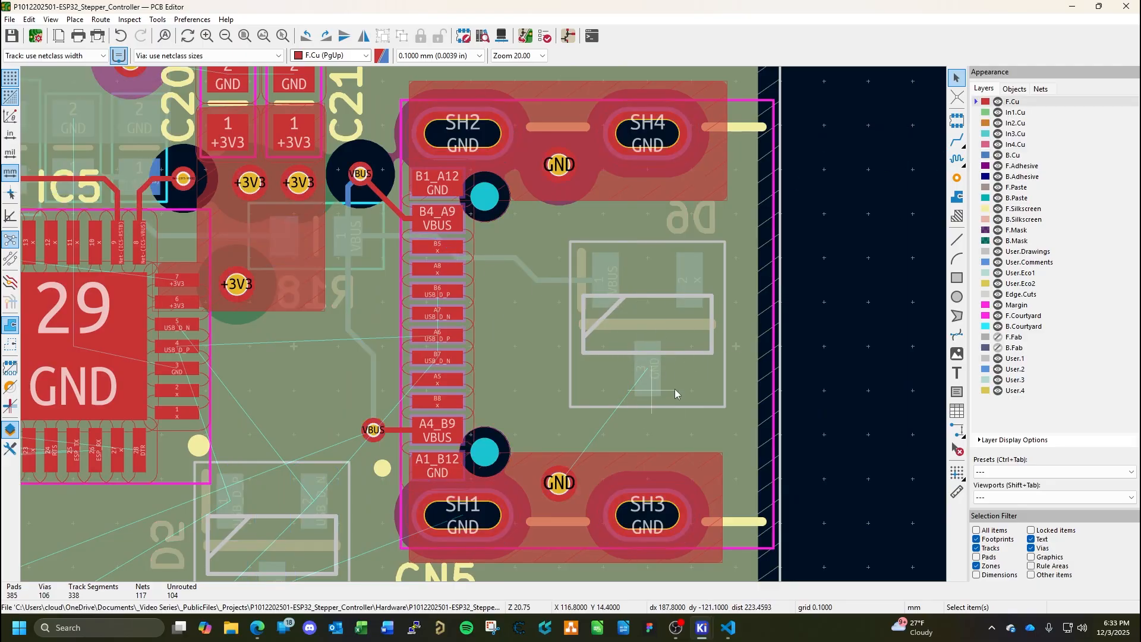
click(1008, 156)
middle_drag(587, 459, 648, 426)
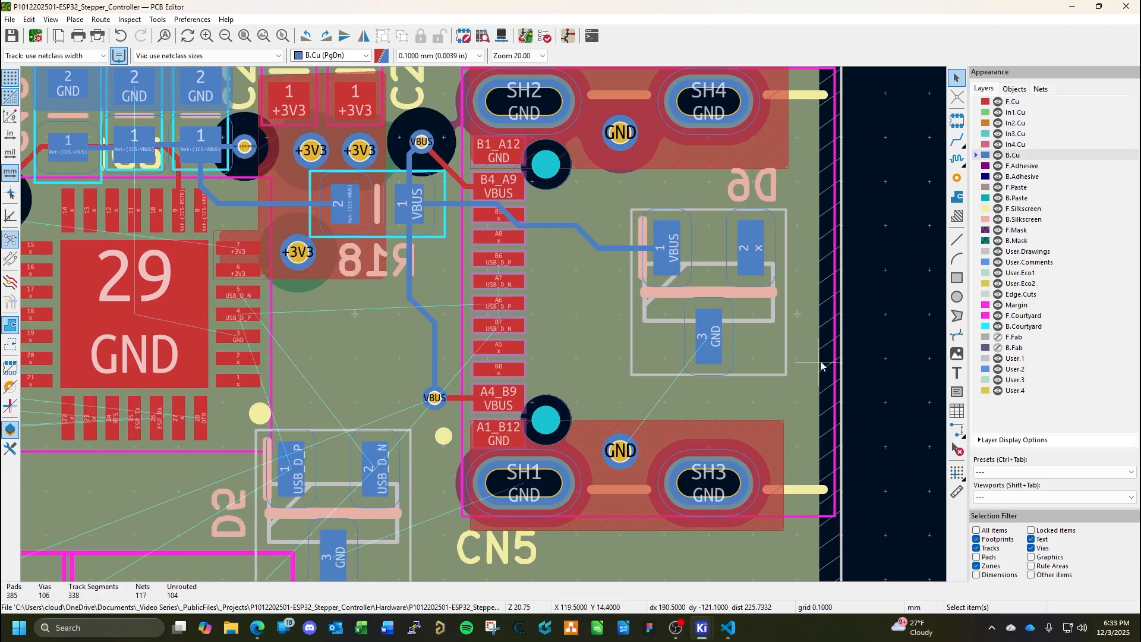
click(957, 197)
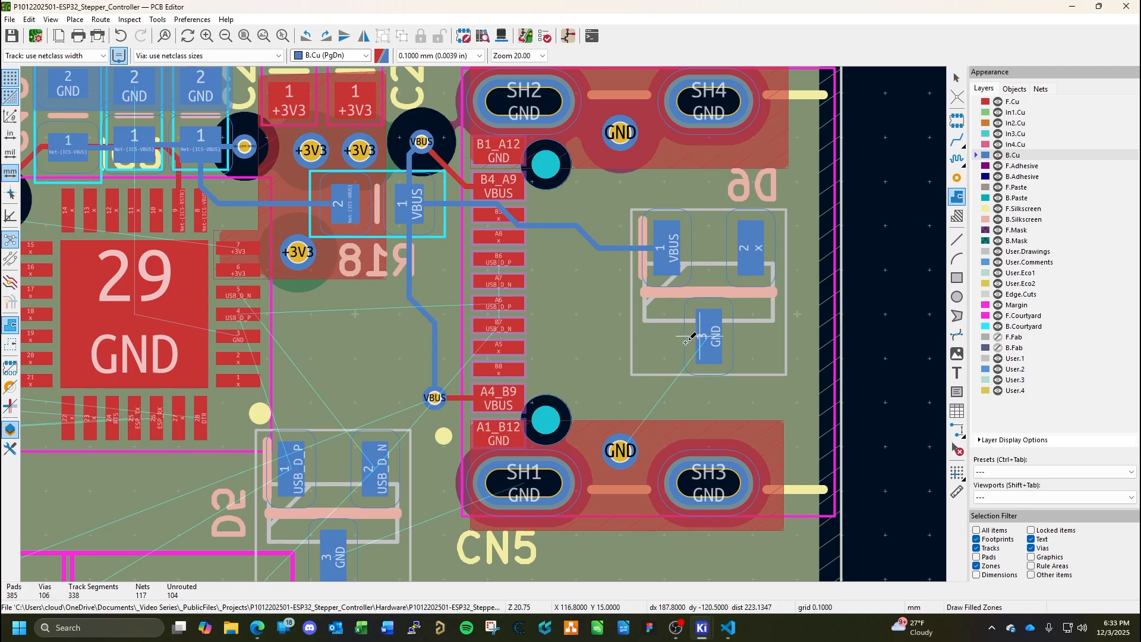
click(743, 295)
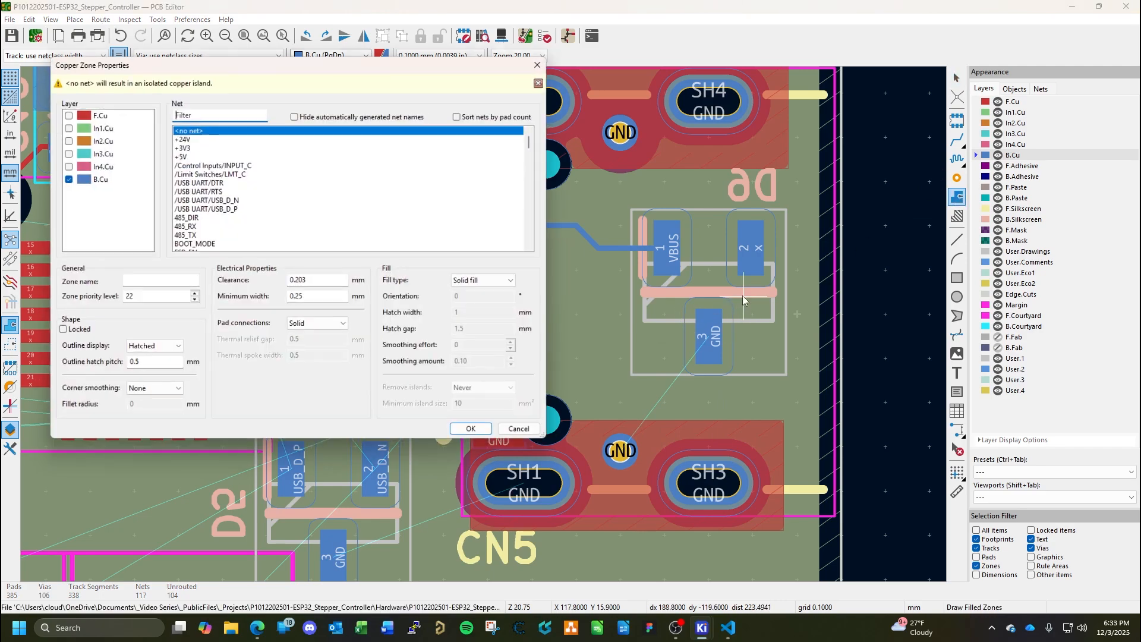
scroll(321, 216, down, 3)
click(197, 217)
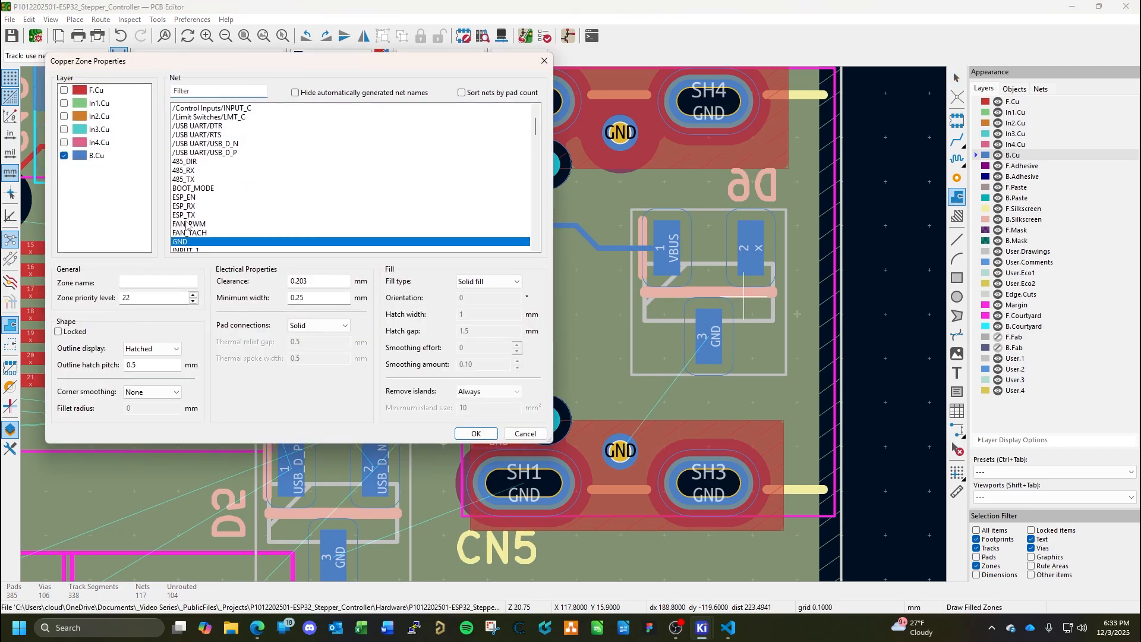
click(475, 433)
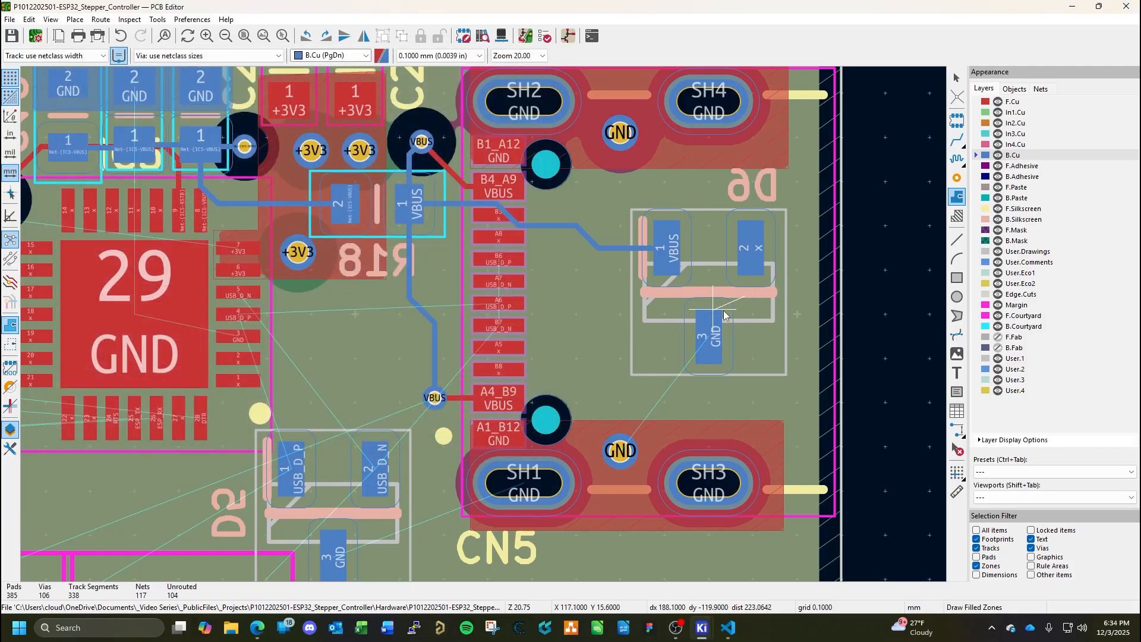
Outline the GND zone as a near-rectangle of about 3.7 by 5.3 mm covering D6 pad 3, the GND via and CN5 pad SH3.
click(747, 529)
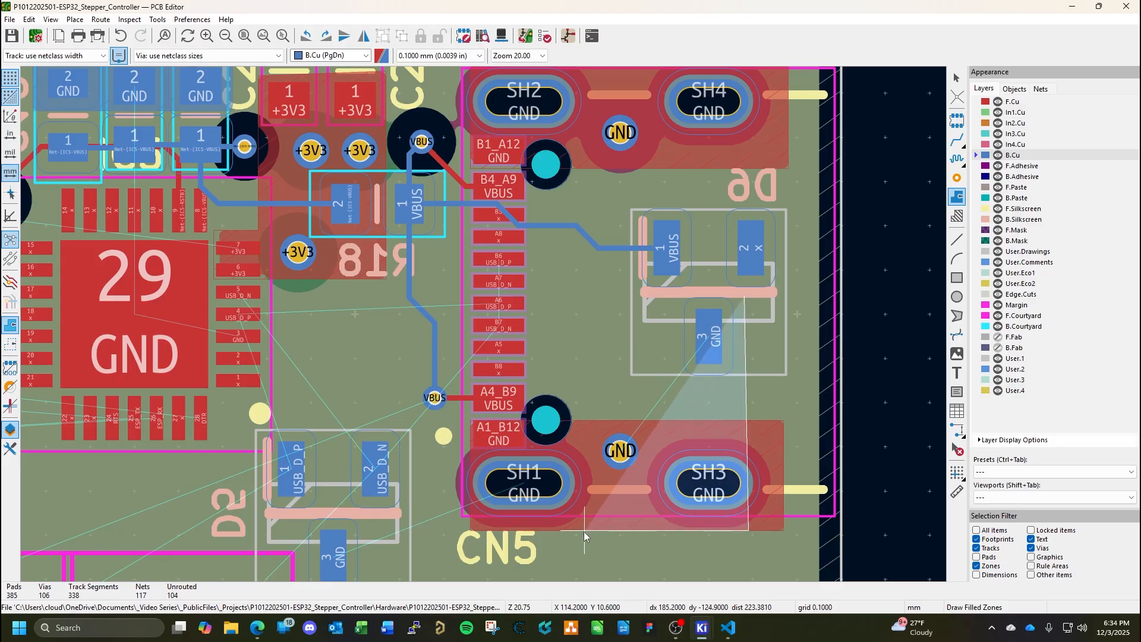
click(584, 531)
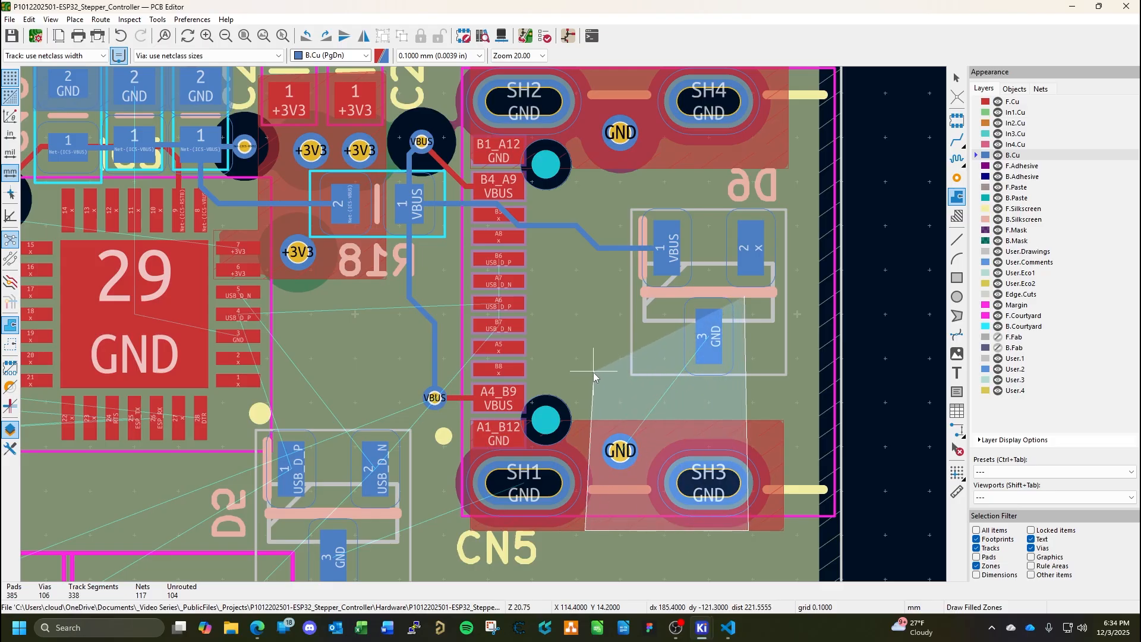
click(585, 295)
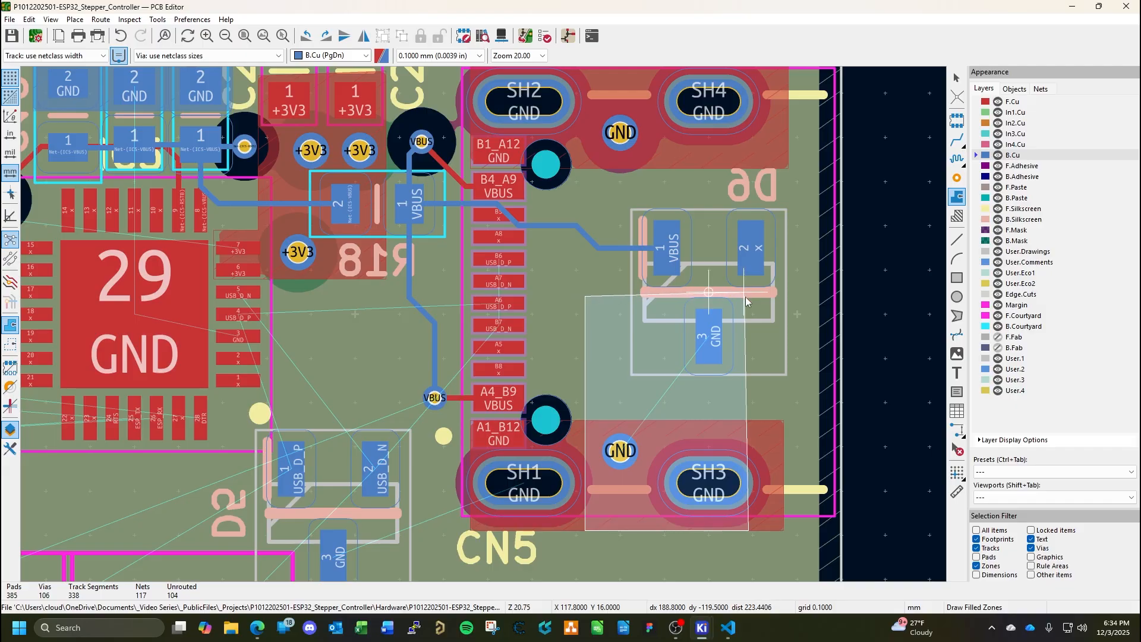
middle_drag(744, 299, 484, 324)
scroll(484, 323, up, 5)
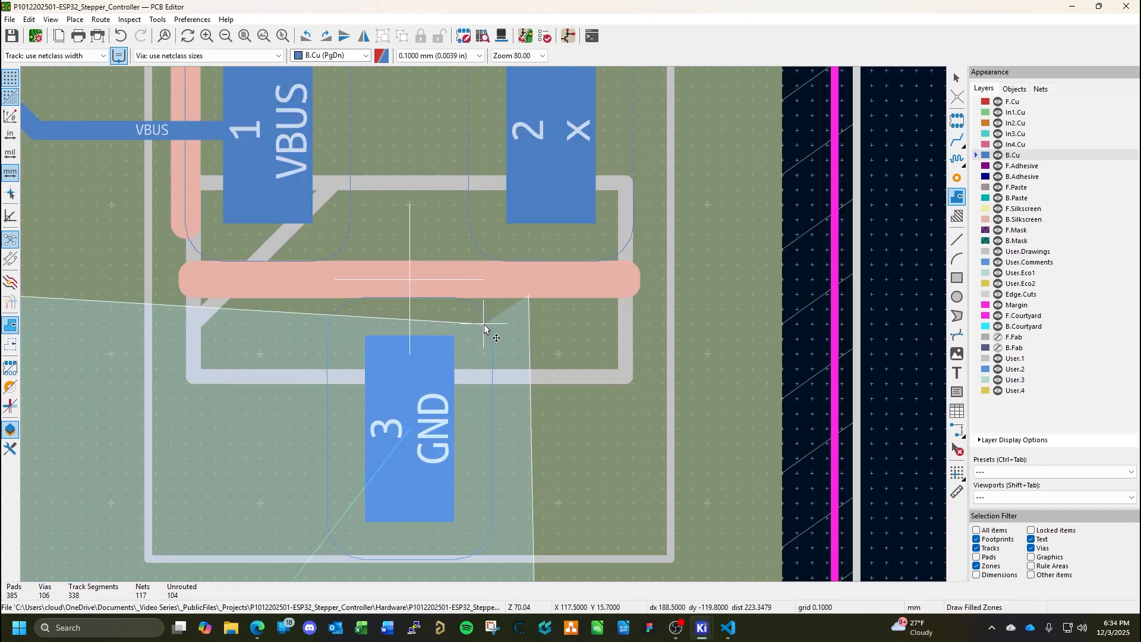
double_click(529, 294)
scroll(531, 360, down, 5)
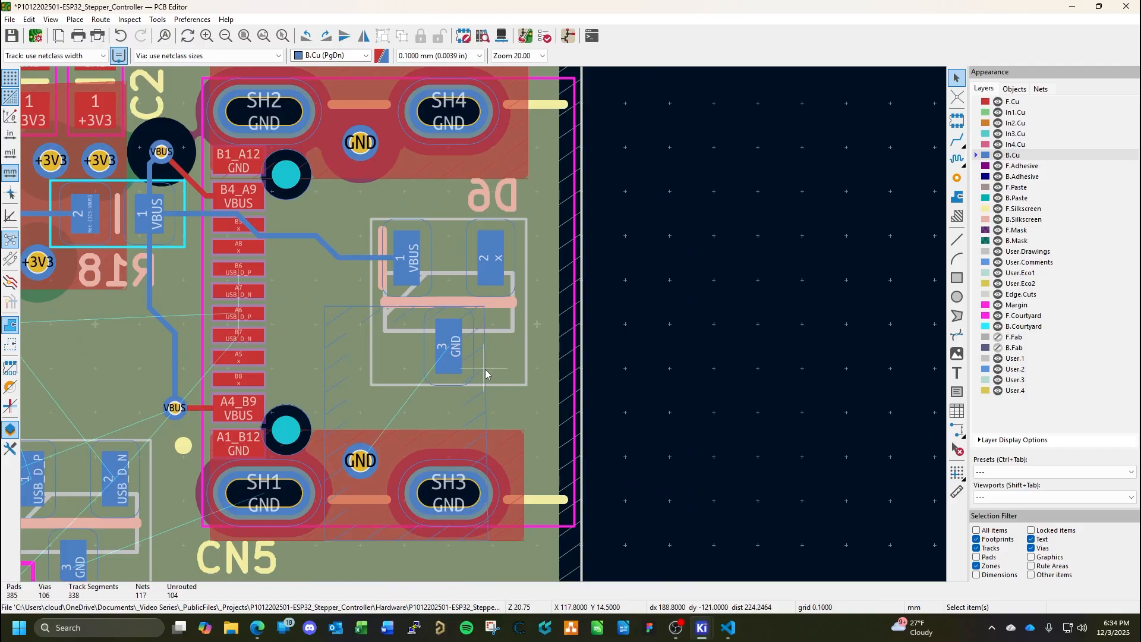
Square up the GND zone's upper-right corner beside D6 pad 3, and fill all zones.
click(487, 375)
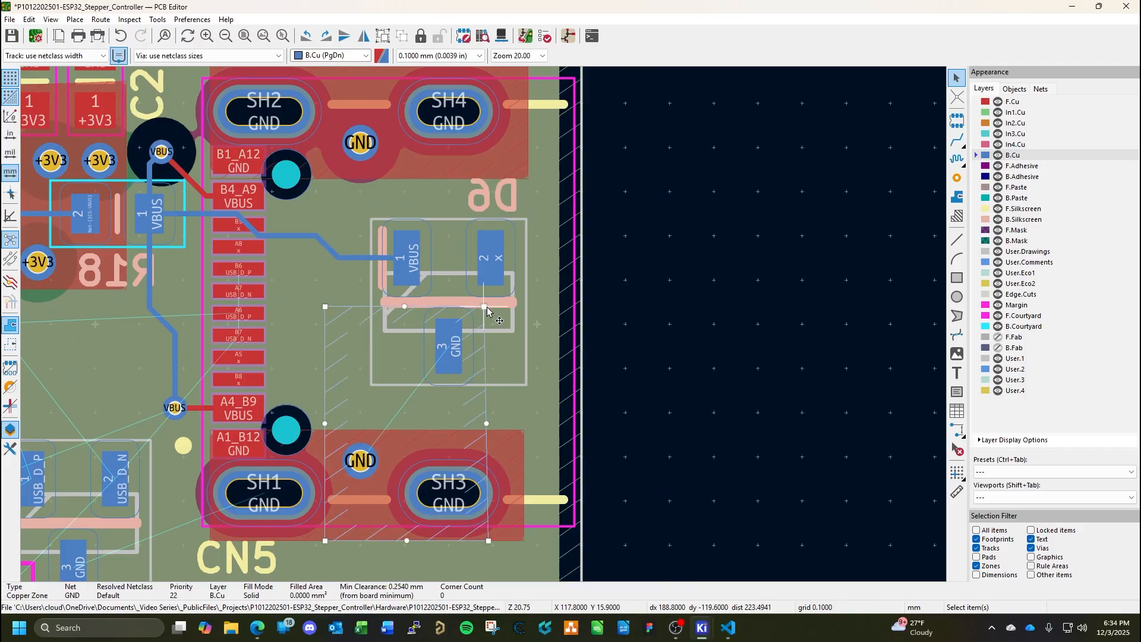
drag(487, 311, 491, 310)
key(b)
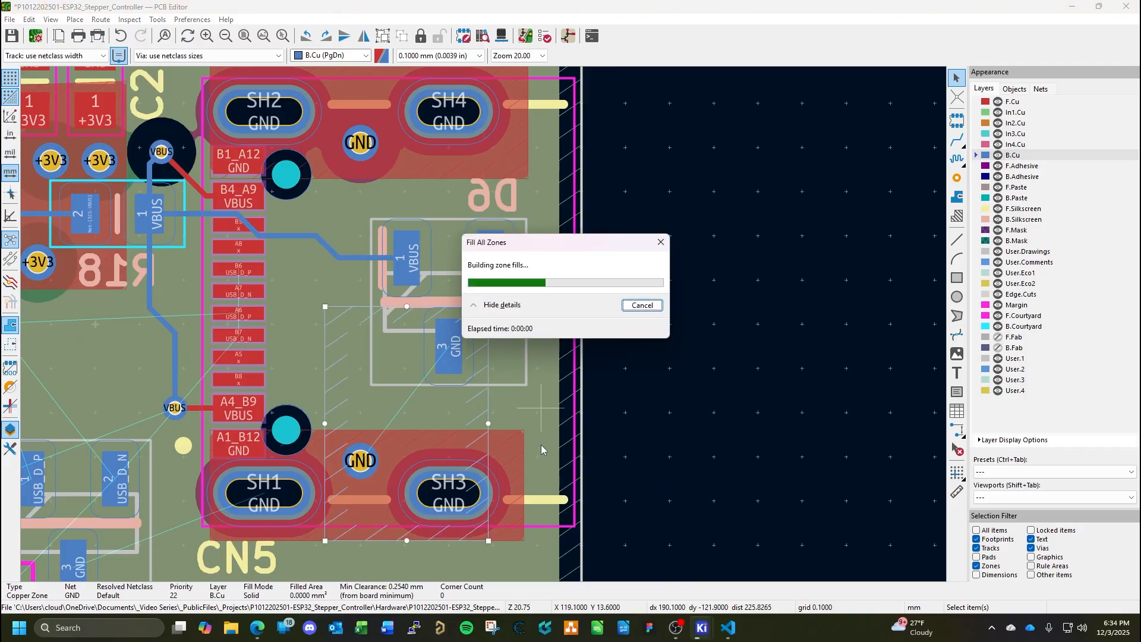
click(554, 410)
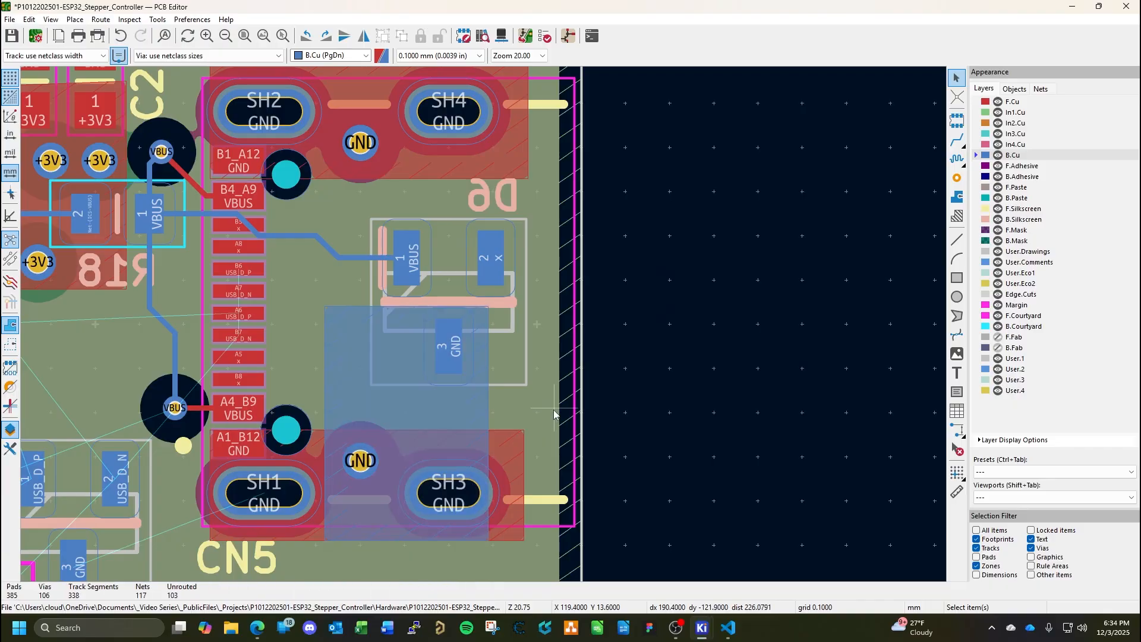
Paste a copy of the via inside the B.Cu zone beside D6 pad 3, assign it to the GND net, and save the board.
key(ctrl+v)
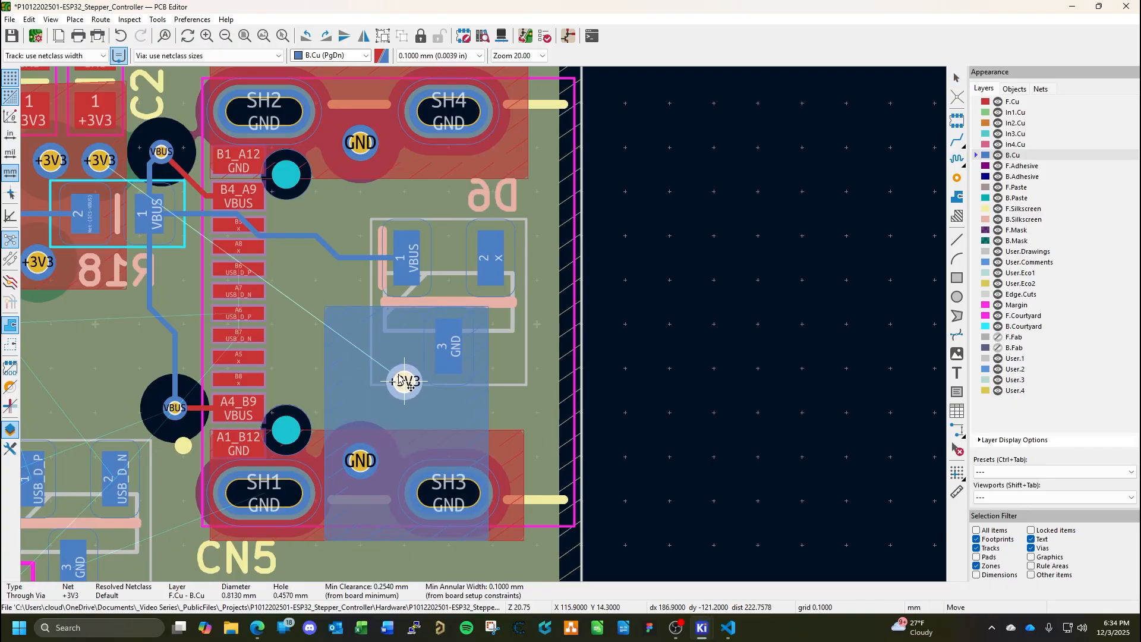
click(395, 357)
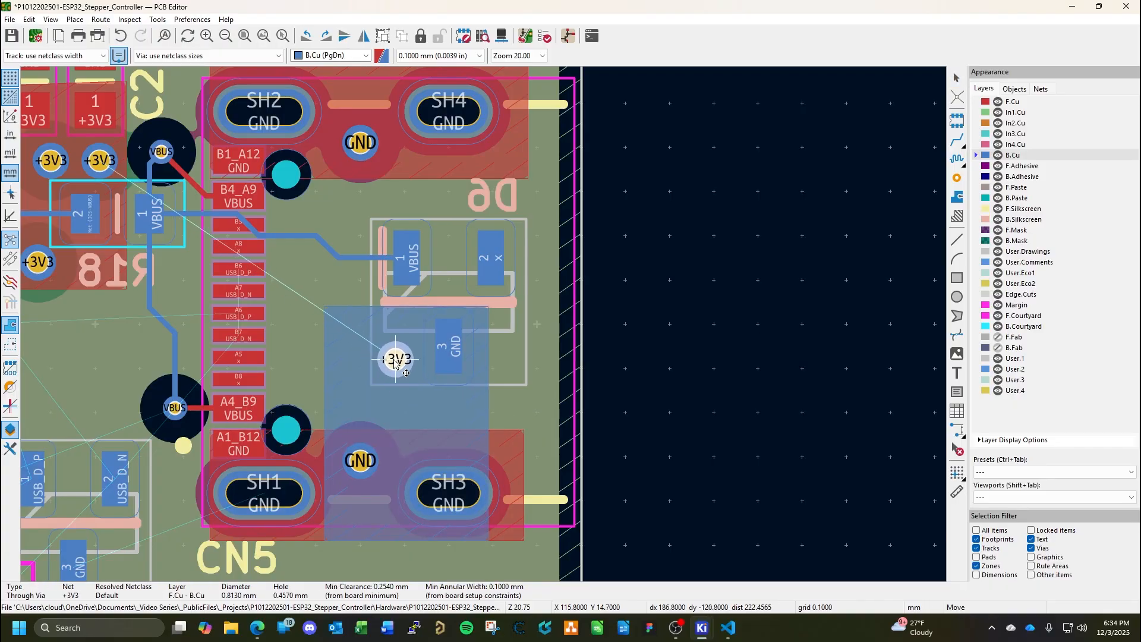
double_click(395, 355)
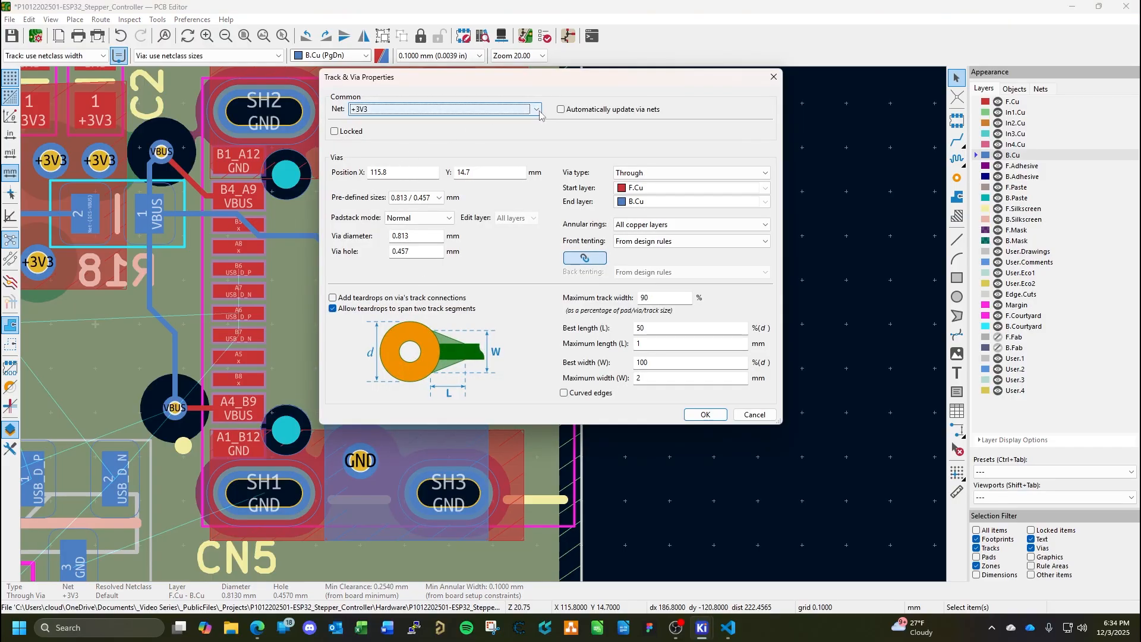
click(428, 109)
click(364, 315)
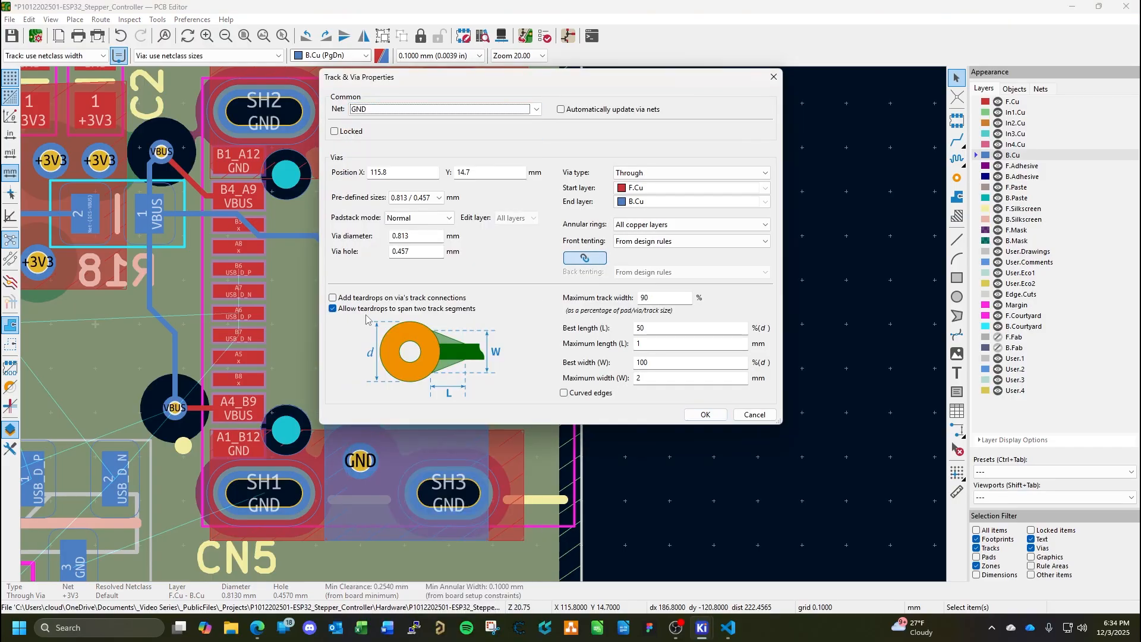
click(701, 414)
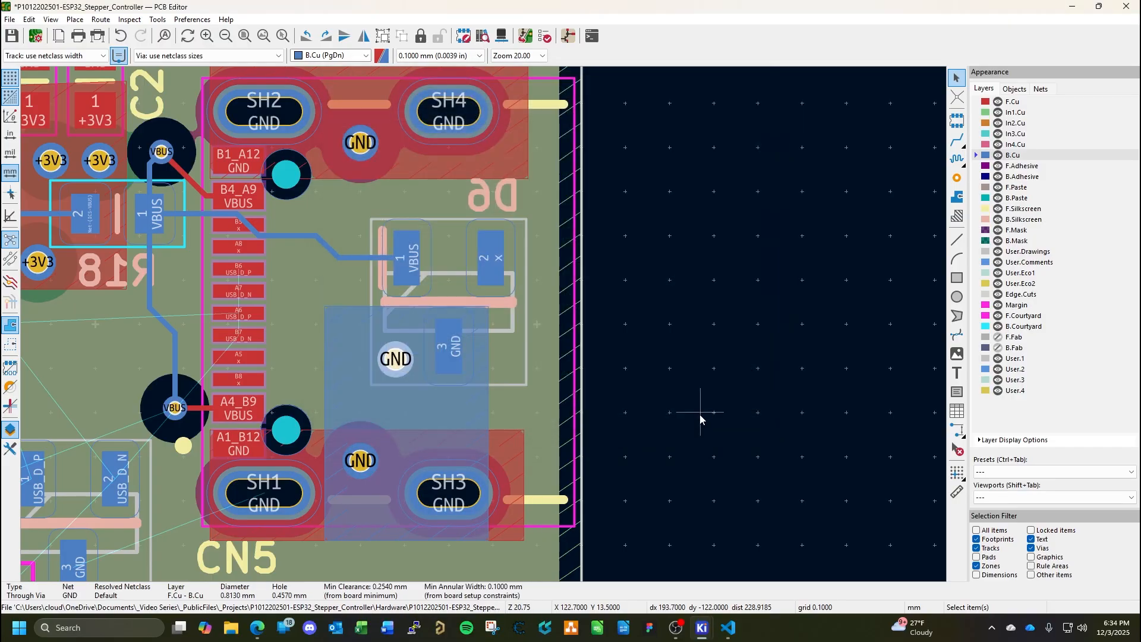
click(700, 415)
key(ctrl+s)
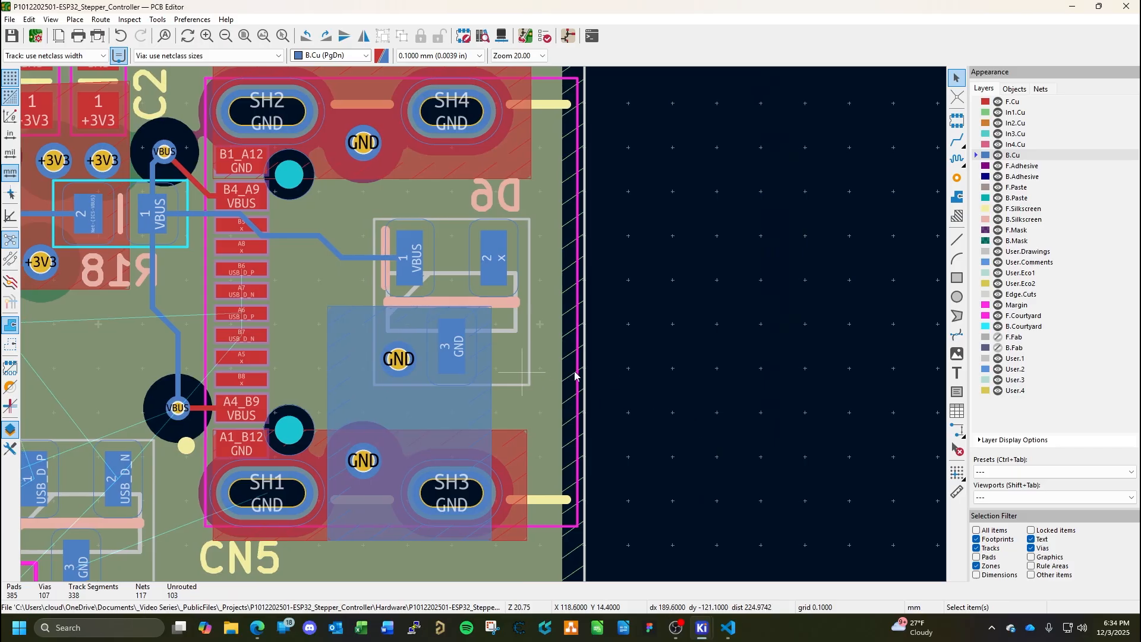
Try to route a USB_D_N track on F.Cu between IC5 pad 5 and CN5 pad A7.
middle_drag(495, 392, 764, 342)
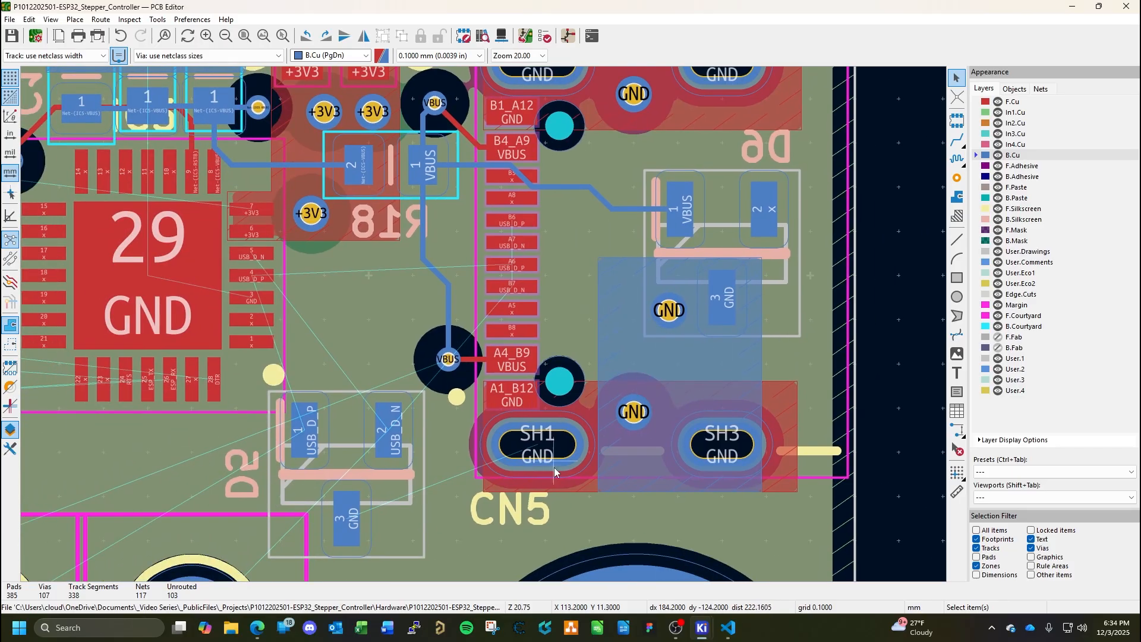
middle_drag(565, 310, 580, 381)
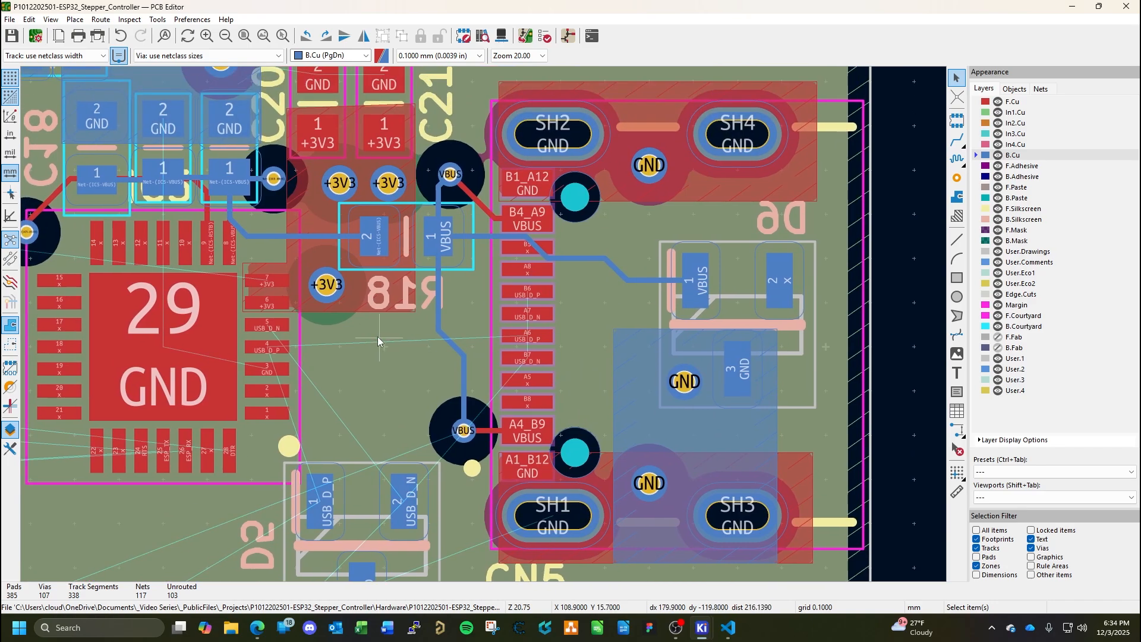
middle_drag(377, 336, 372, 349)
key(x)
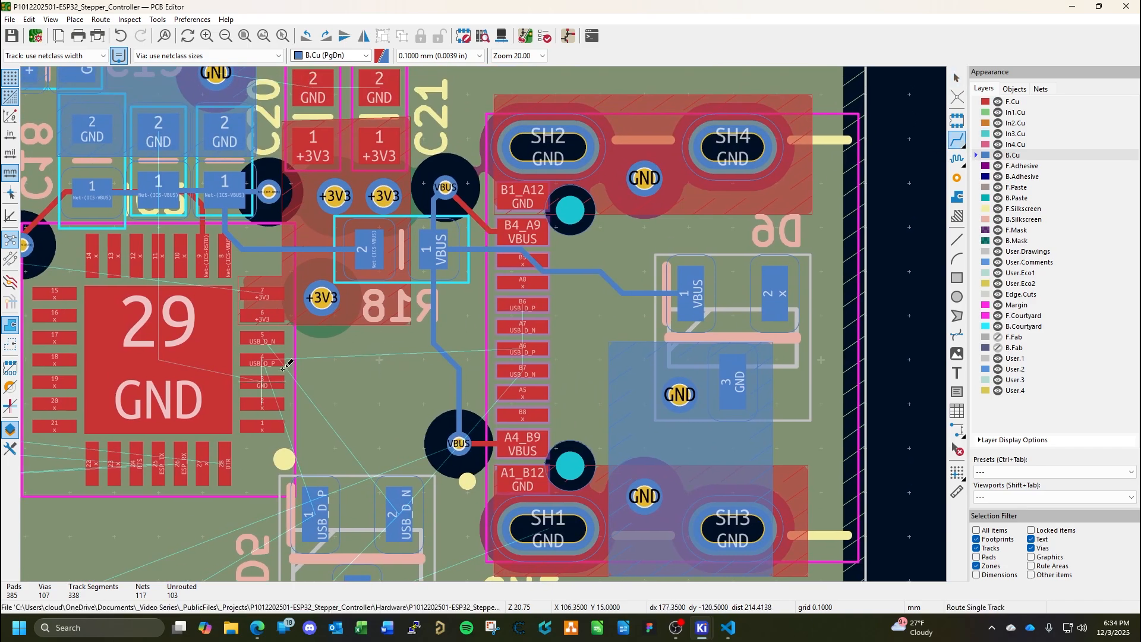
click(268, 337)
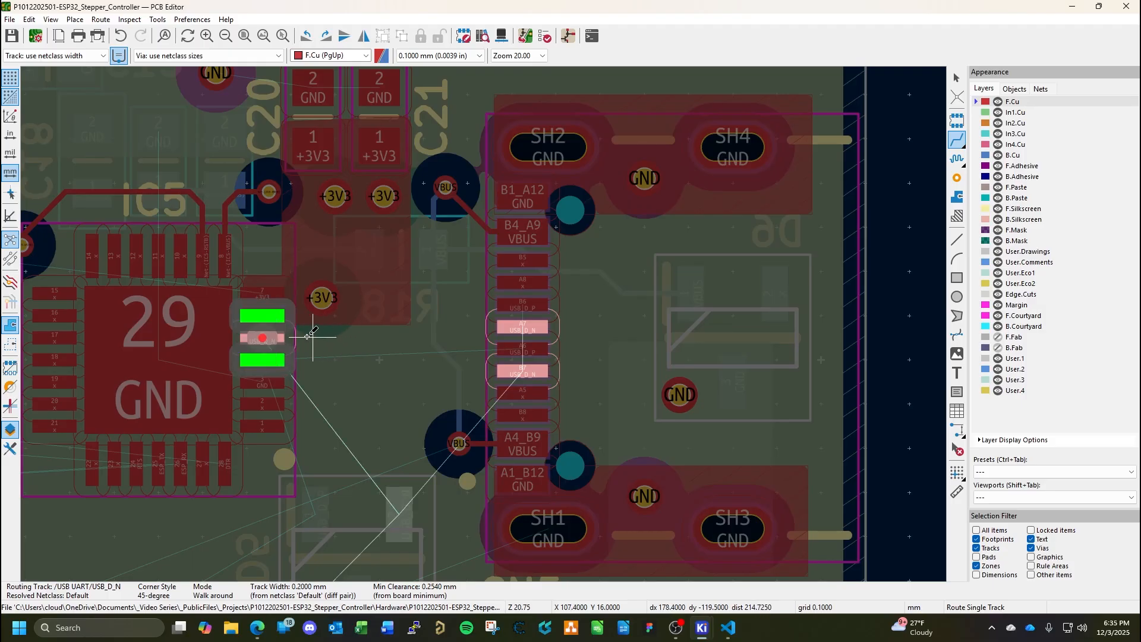
key(Escape)
click(263, 337)
key(Escape)
click(515, 327)
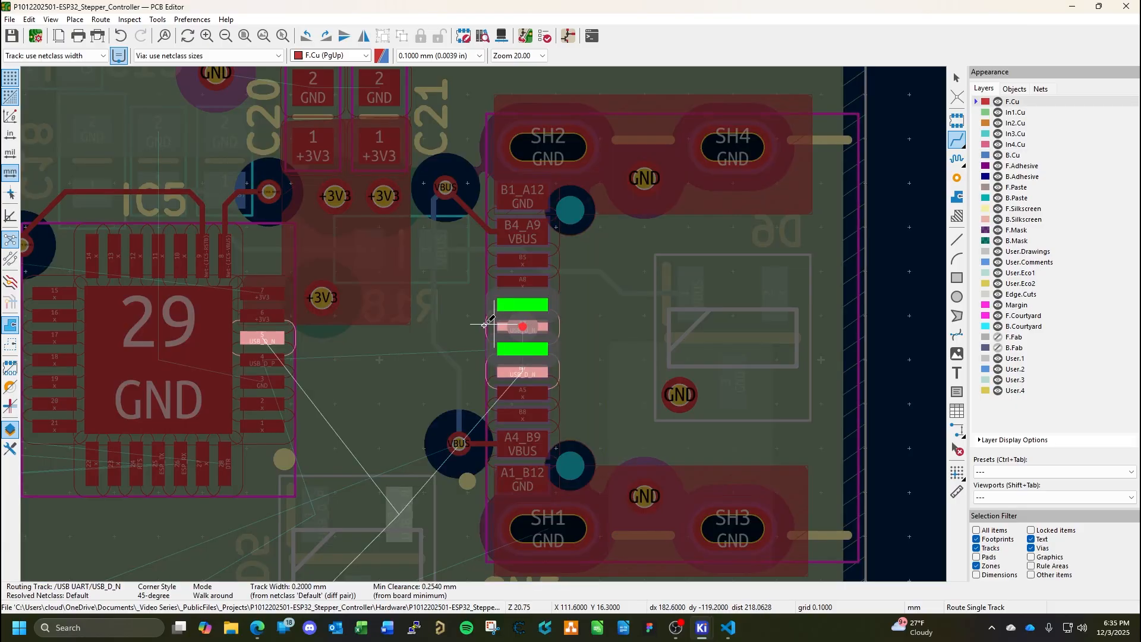
key(Escape)
key(Escape)
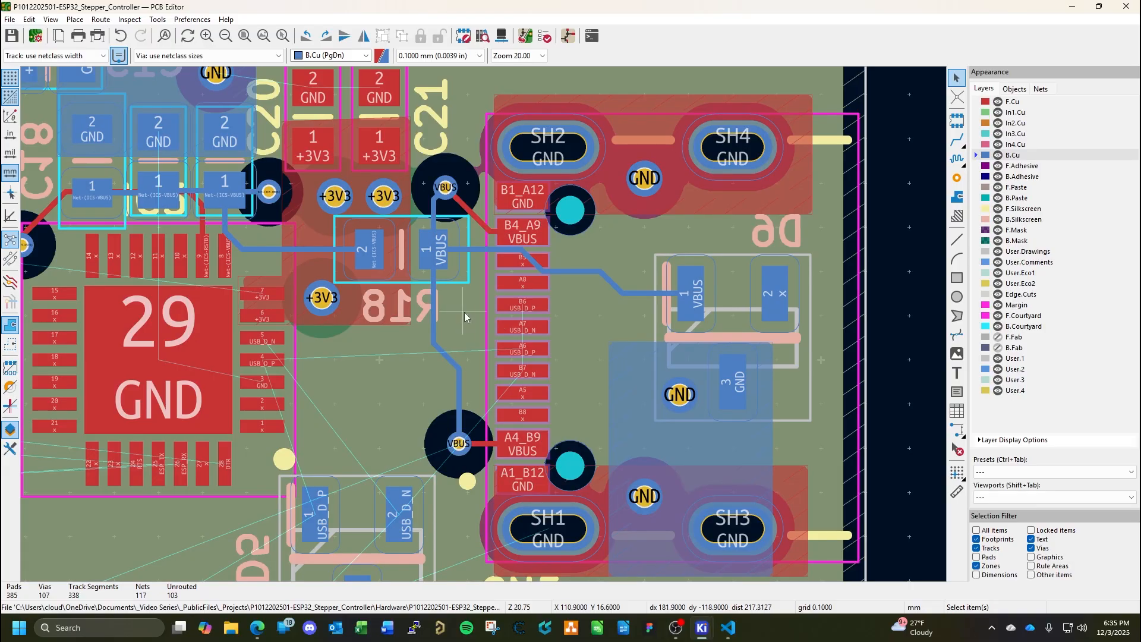
Check the trace spacing in design_standards.md in VS Code, and set the board's minimum copper clearance constraint to 0.127 mm.
click(36, 37)
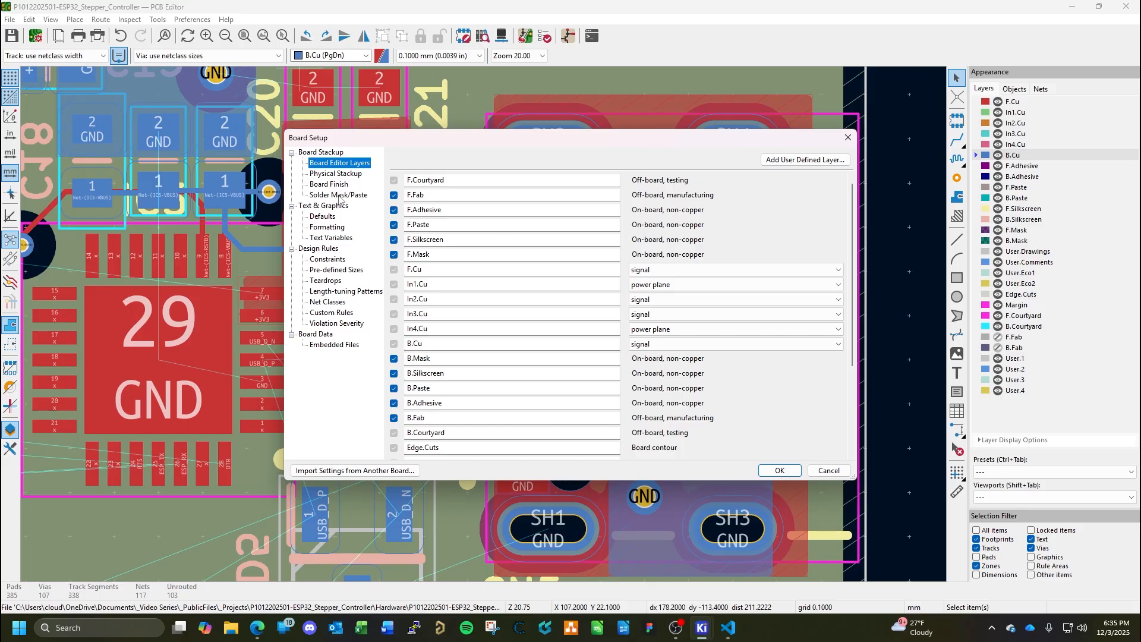
click(329, 260)
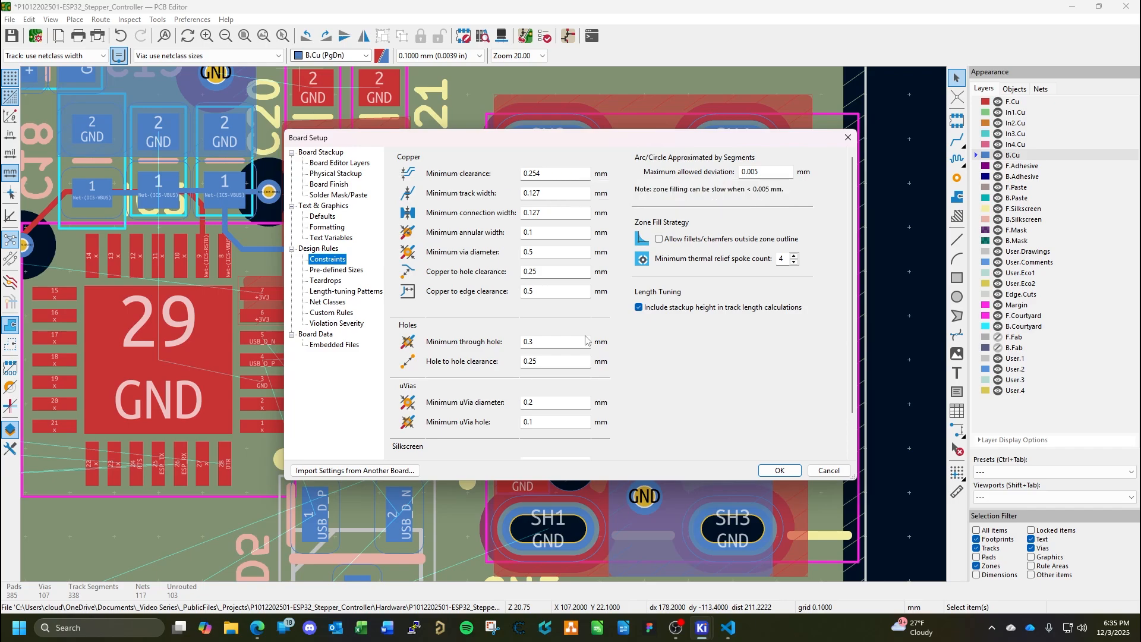
click(730, 628)
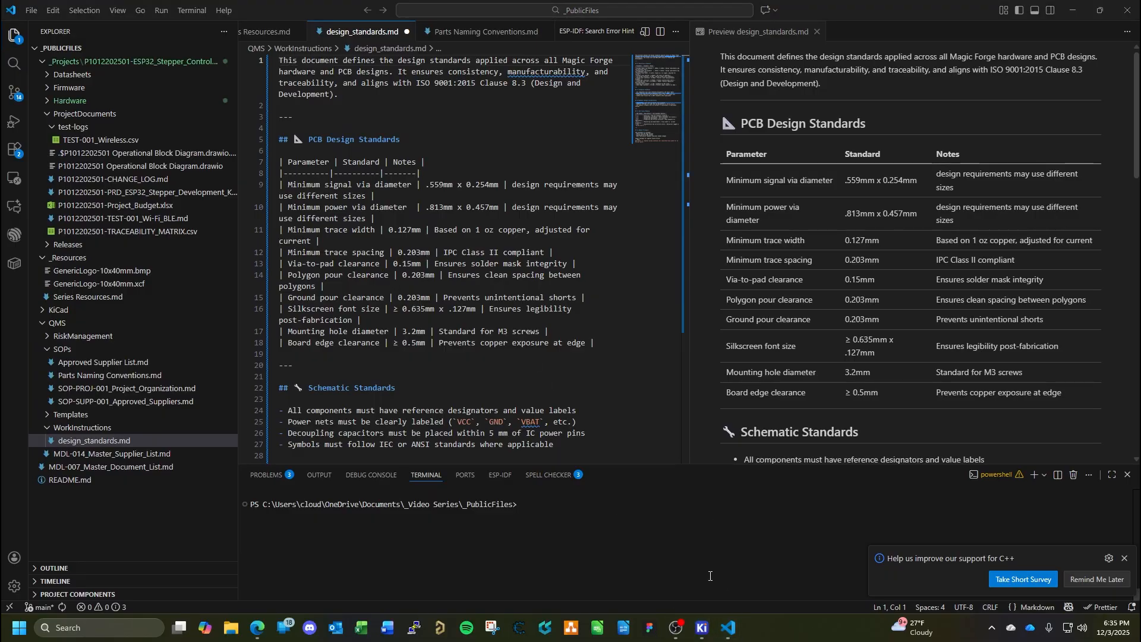
click(730, 637)
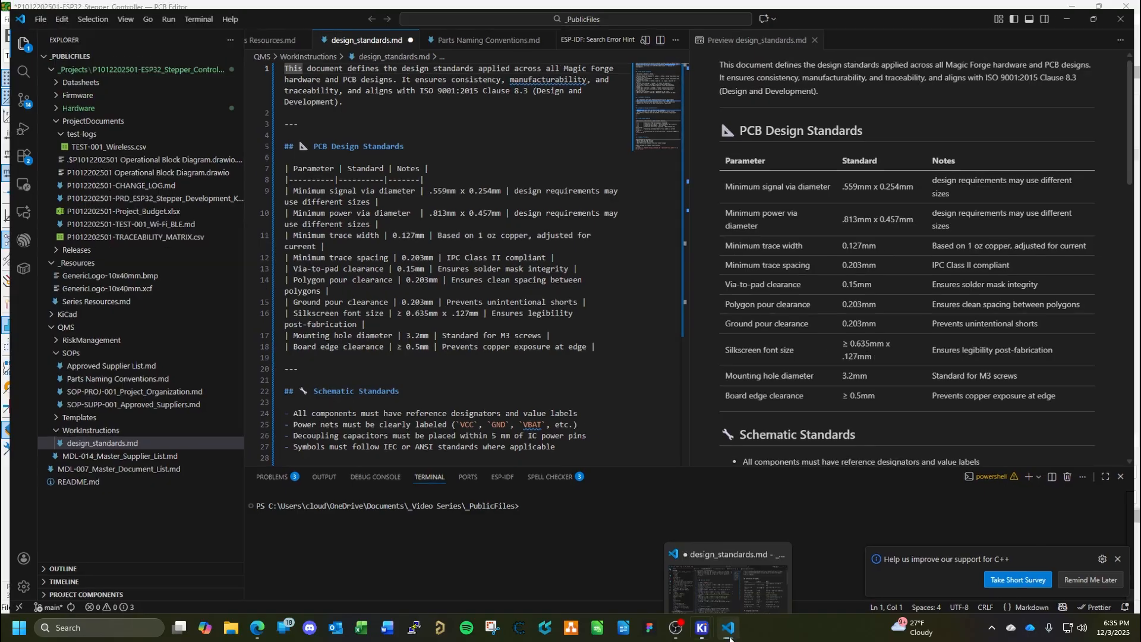
click(559, 171)
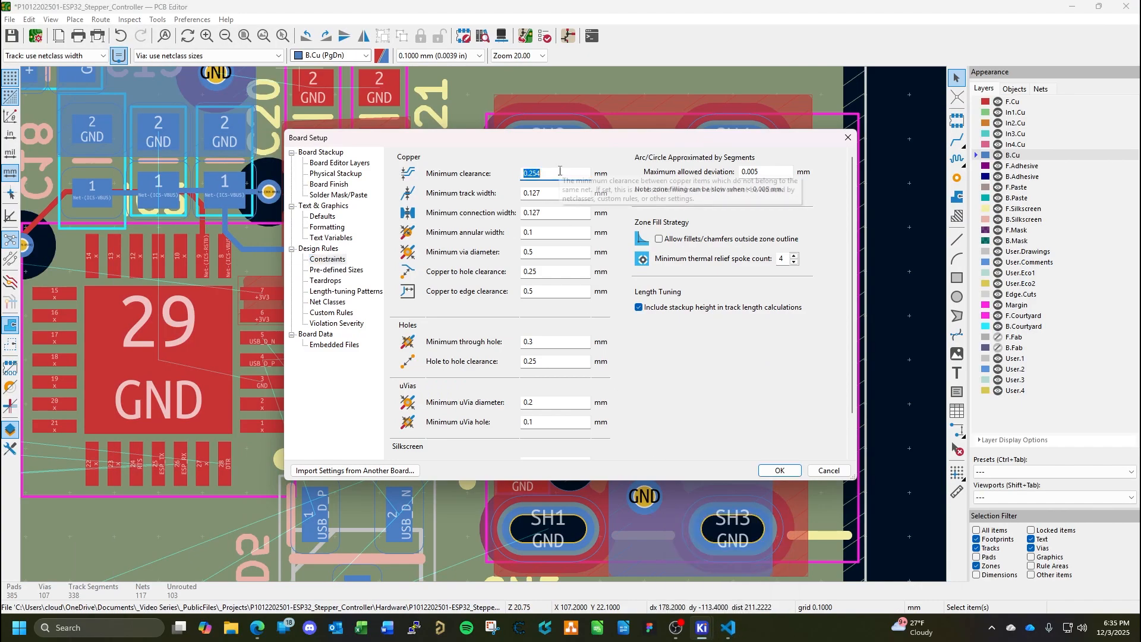
key(BackSpace)
text(.)
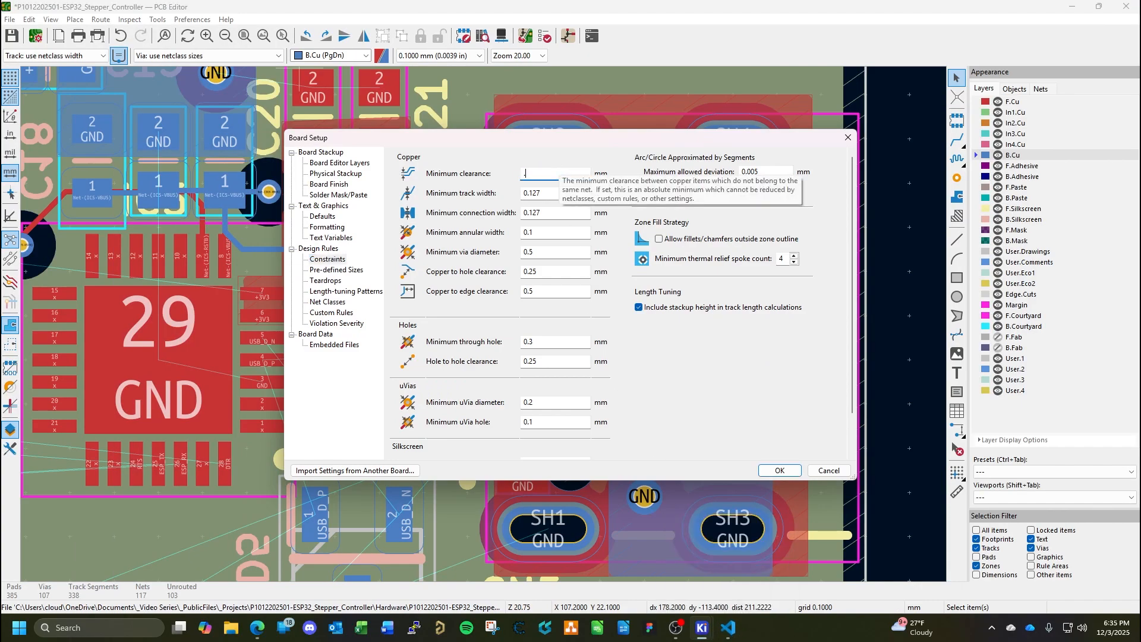
text(127)
key(Return)
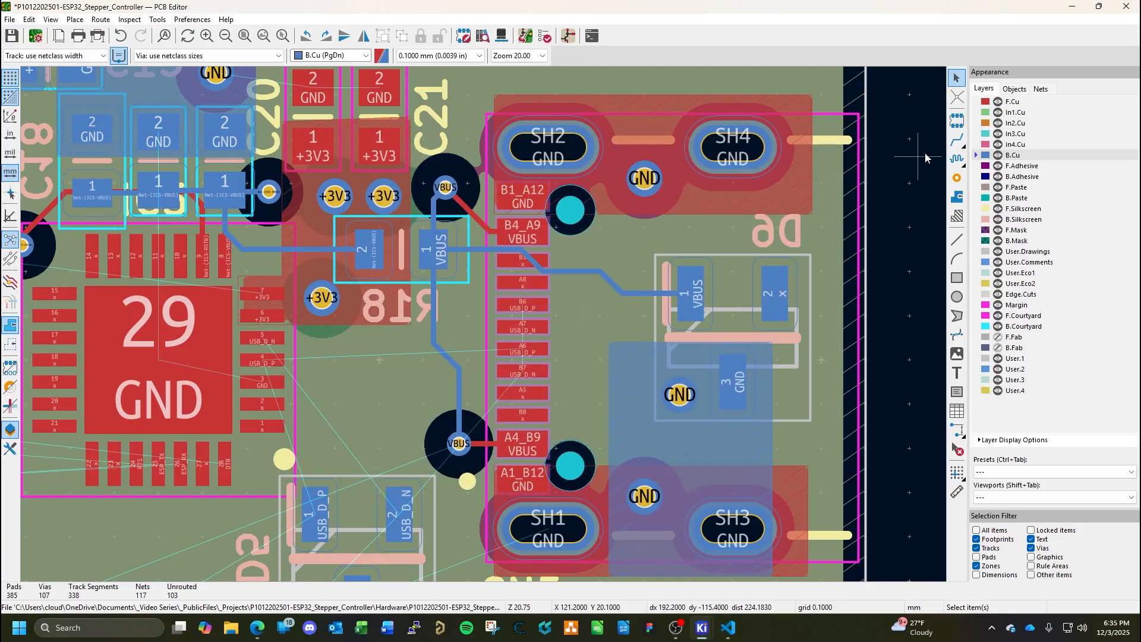
Route the USB_D_N track on F.Cu from IC5 pad 5 to CN5 pad A7.
click(957, 140)
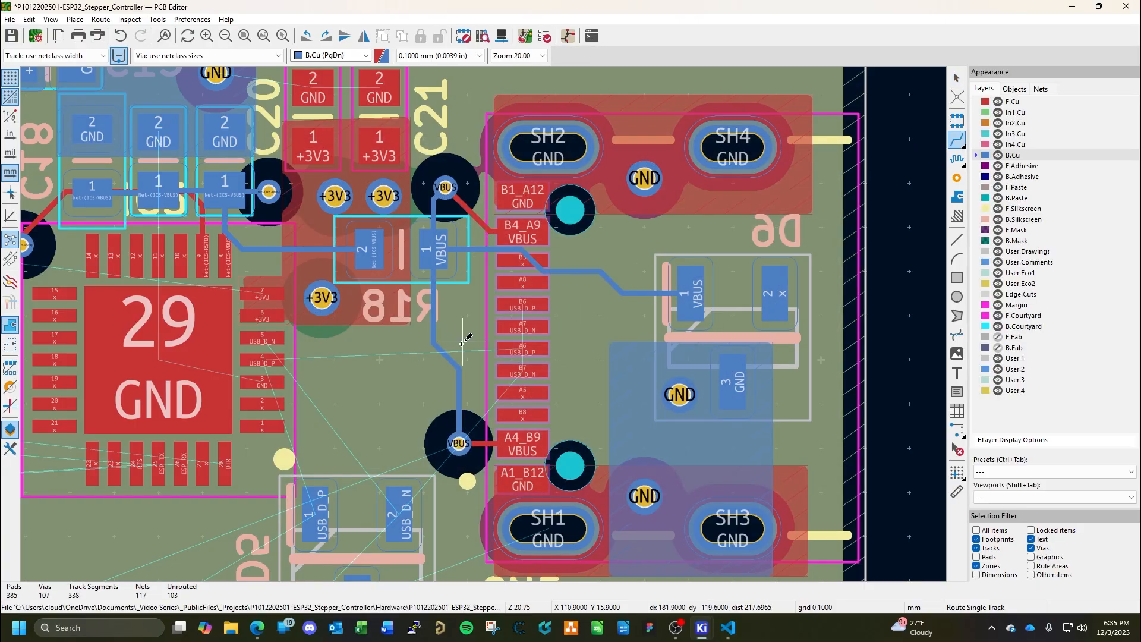
click(262, 337)
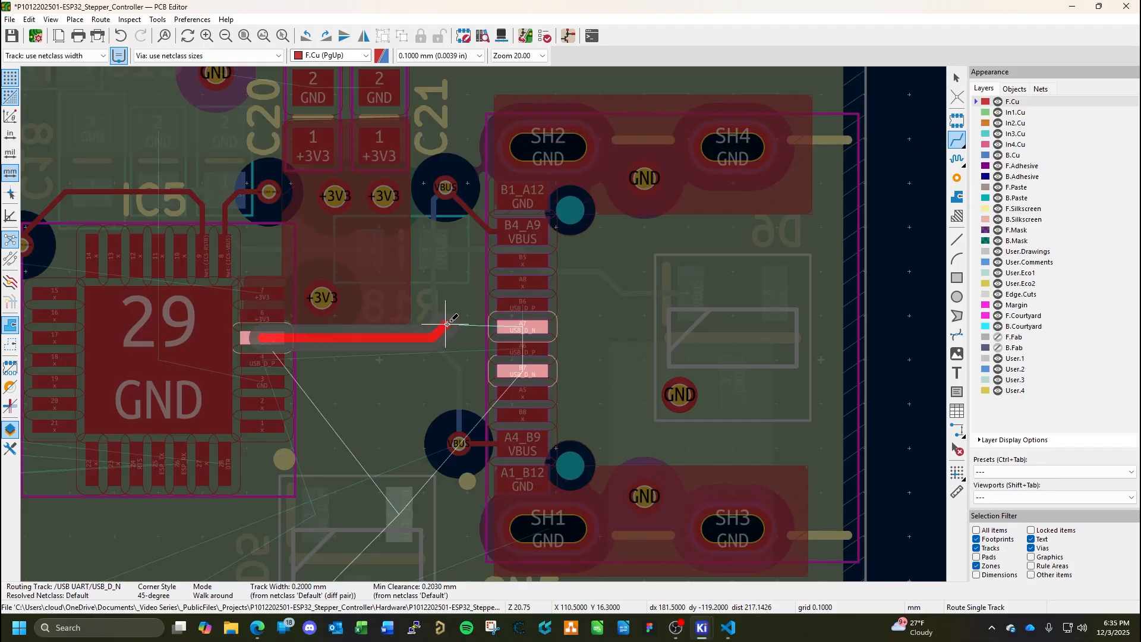
click(445, 325)
click(522, 326)
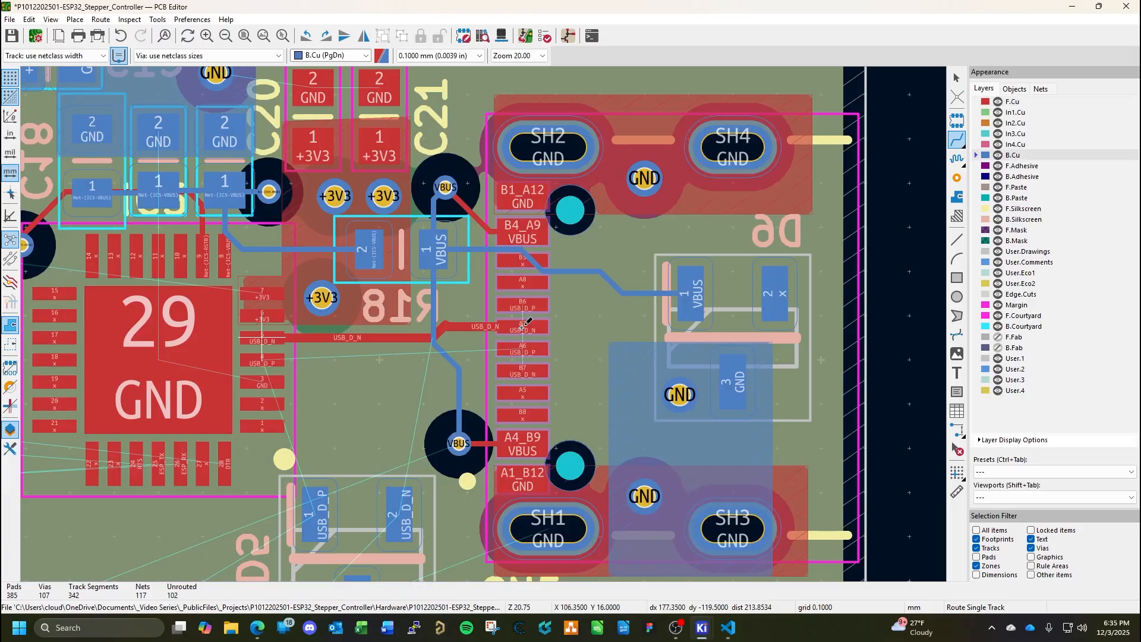
key(Escape)
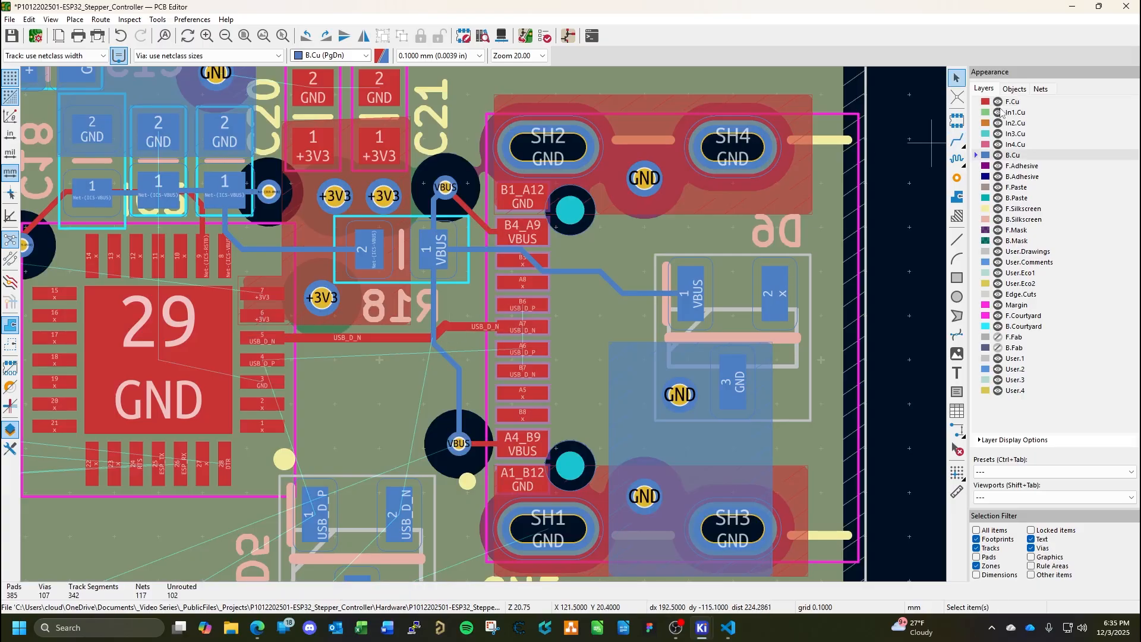
Make F.Cu the active layer and delete the short diagonal segment of the USB_D_N track below R18.
key(Page_Up)
scroll(479, 316, up, 4)
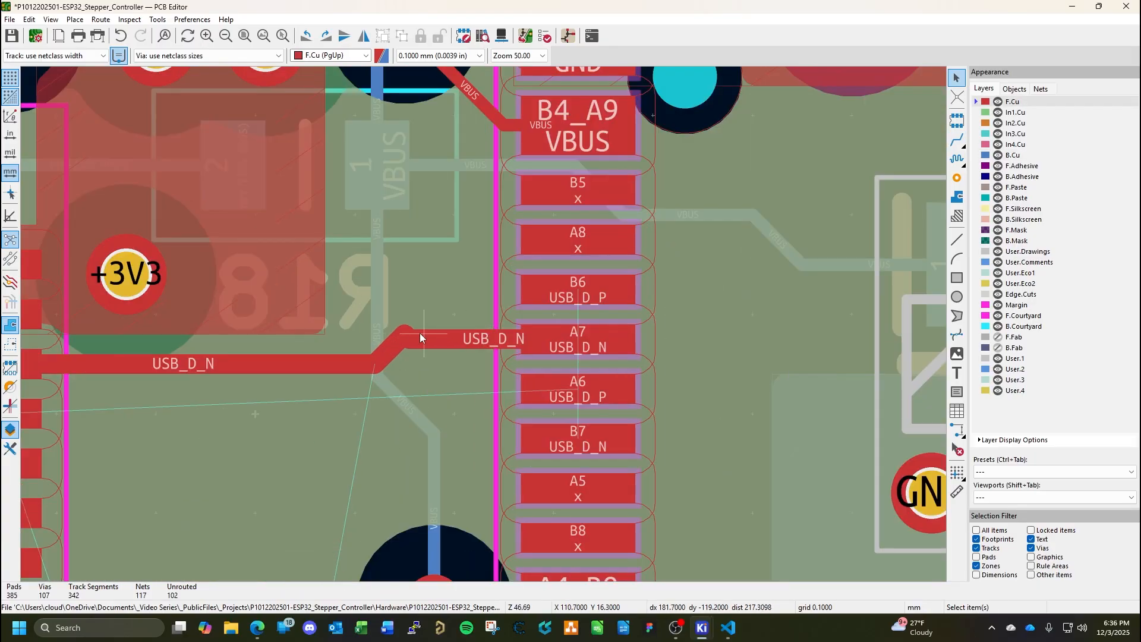
click(444, 326)
click(398, 339)
click(411, 349)
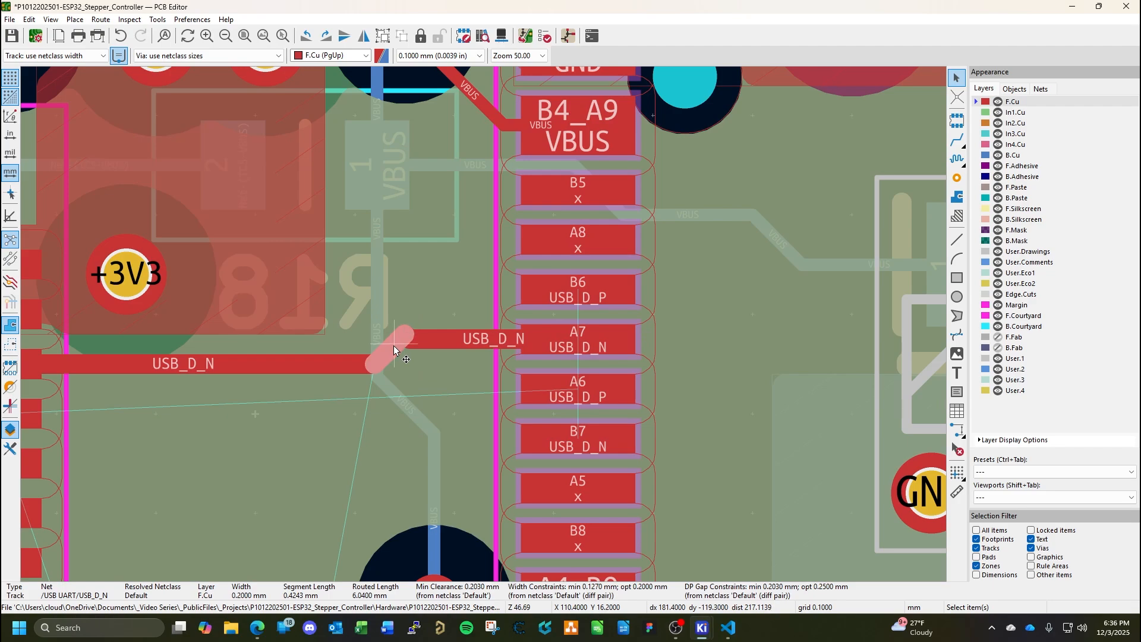
key(Delete)
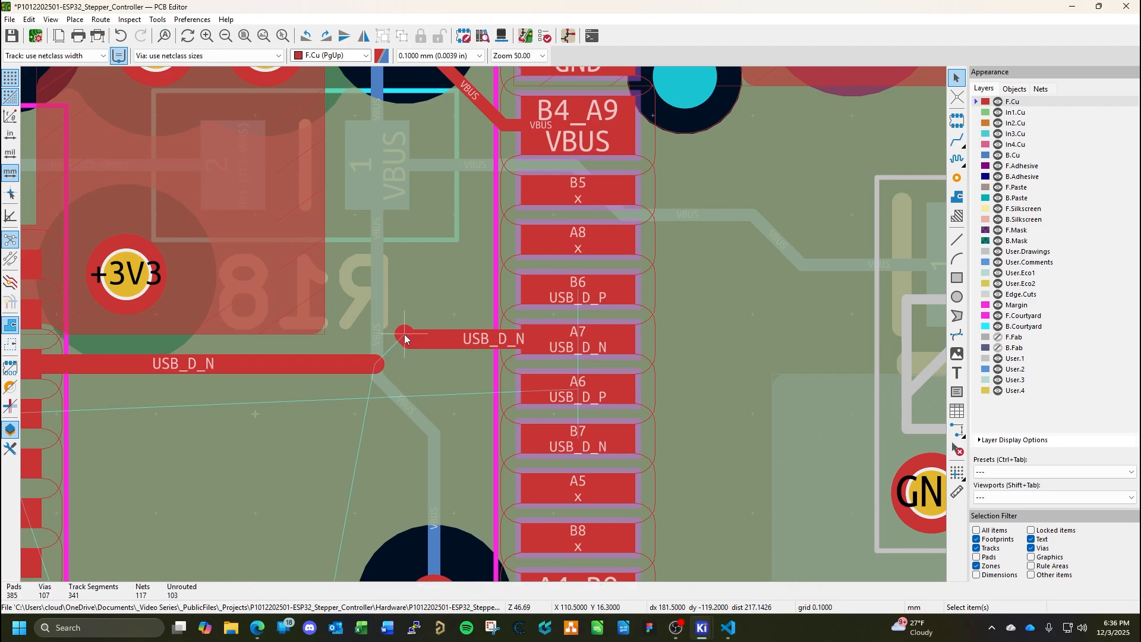
Redraw the diagonal USB_D_N segment between the IC5 and CN5 track ends on F.Cu.
click(403, 333)
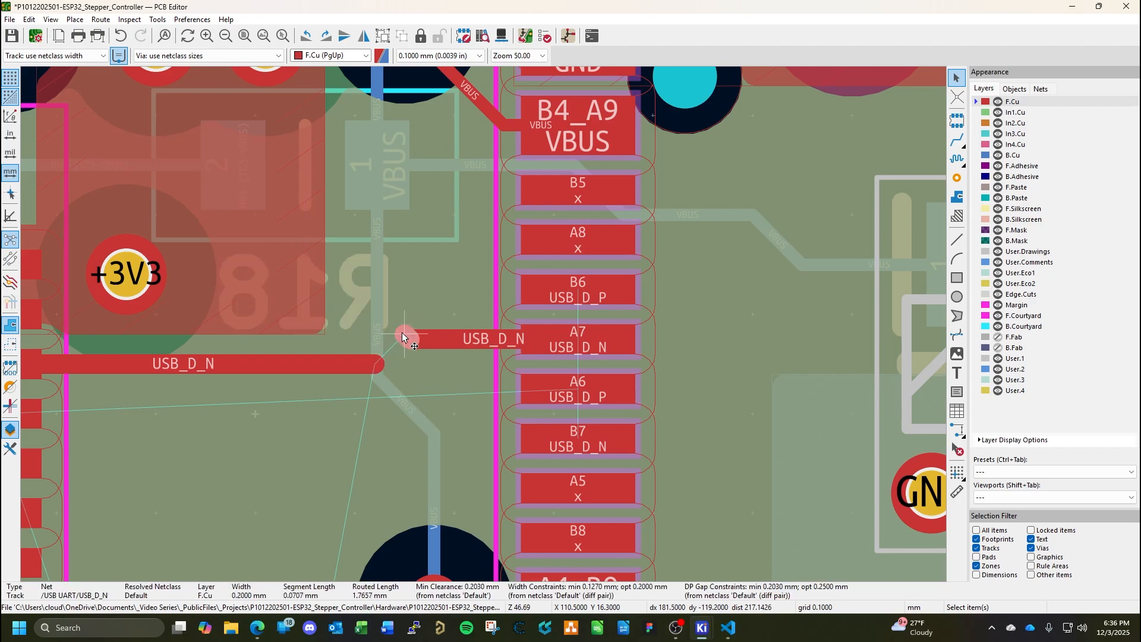
key(x)
click(379, 362)
click(404, 333)
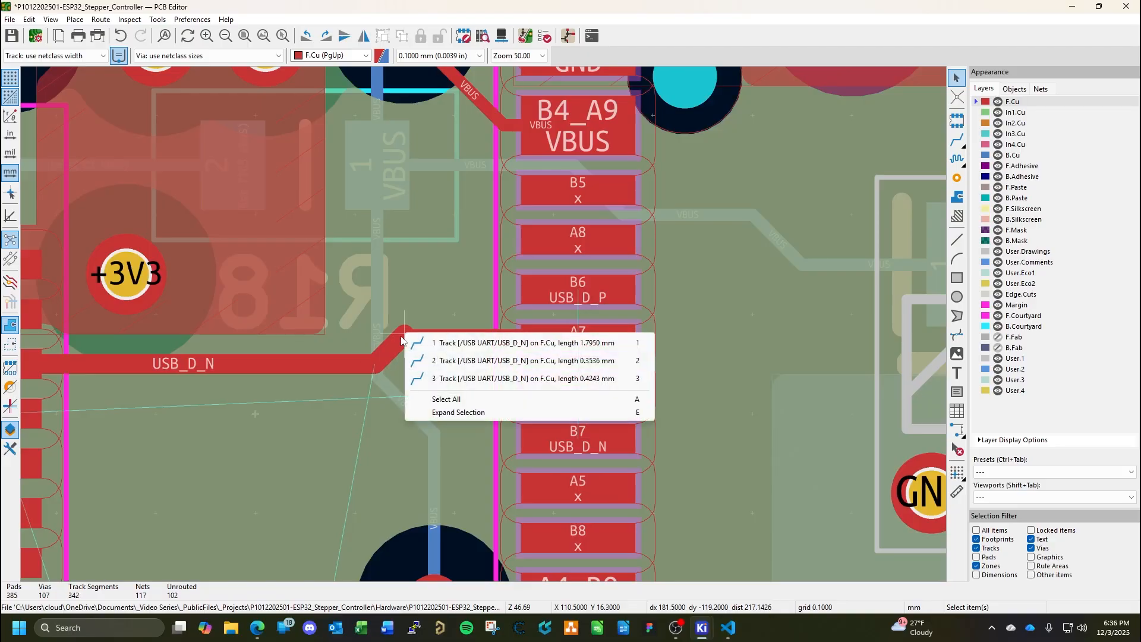
Delete the two overlapping diagonal USB_D_N segments below R18 on F.Cu.
click(397, 344)
click(393, 350)
click(453, 360)
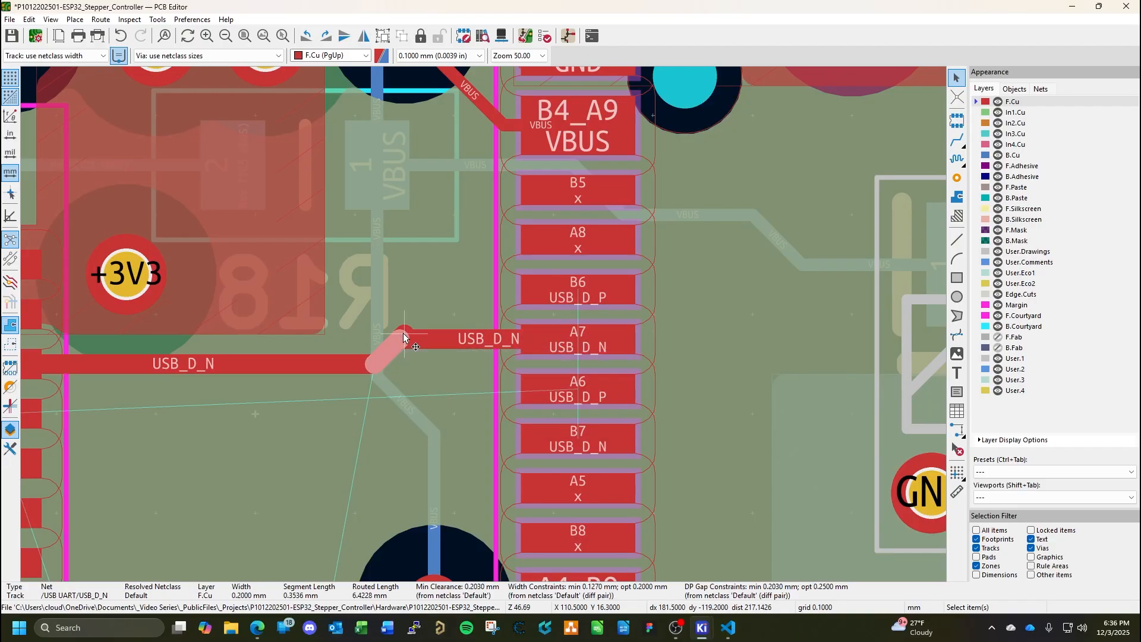
click(404, 337)
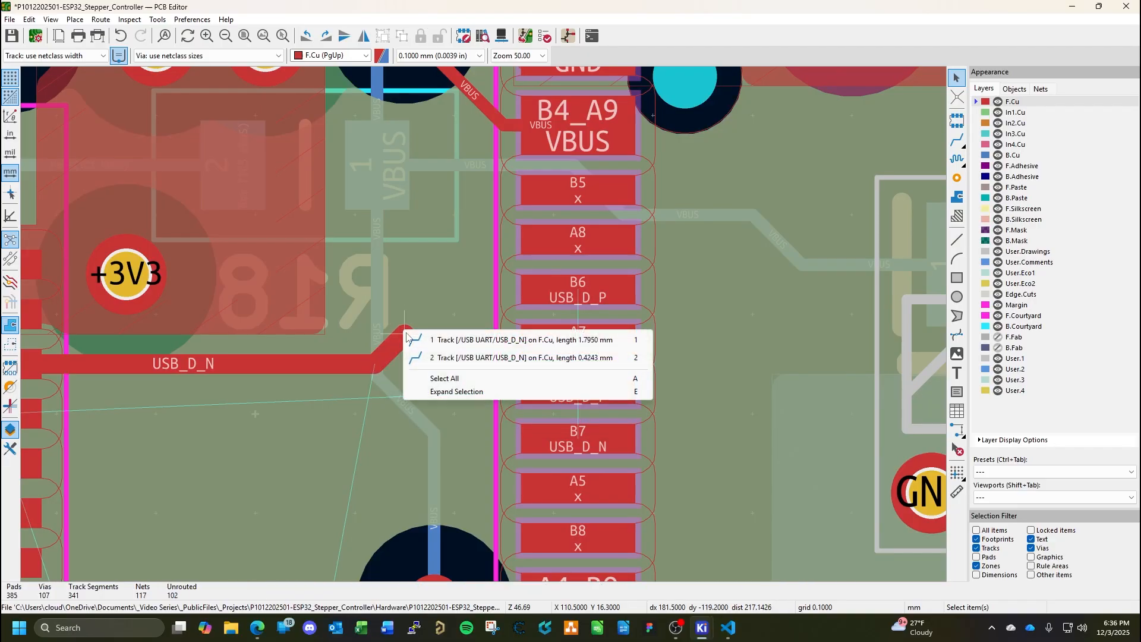
click(410, 340)
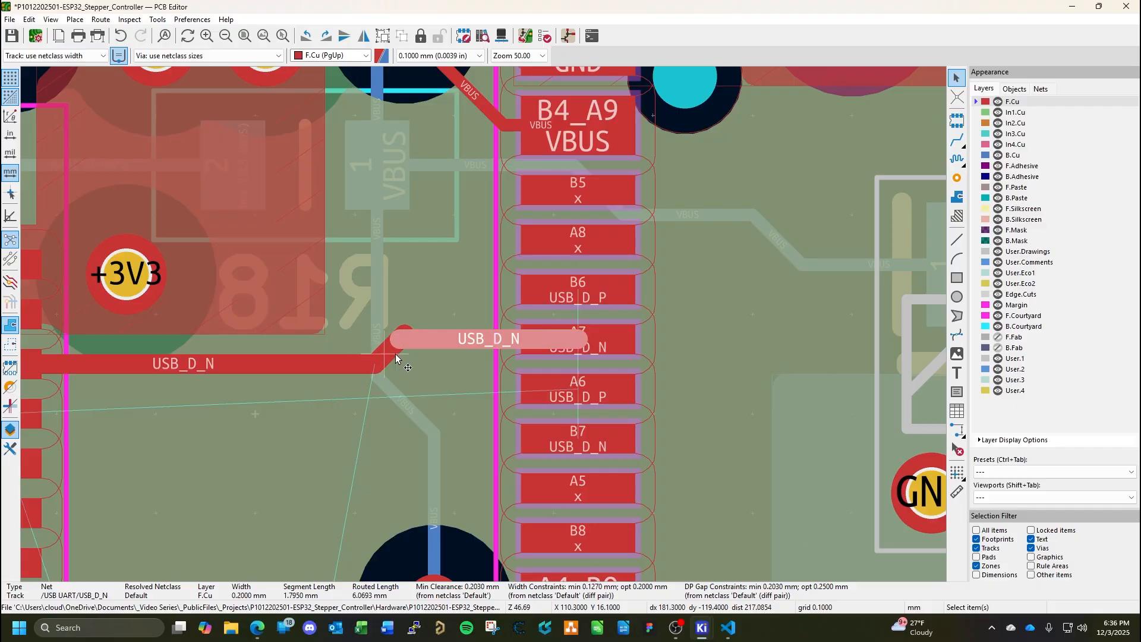
click(391, 358)
key(Delete)
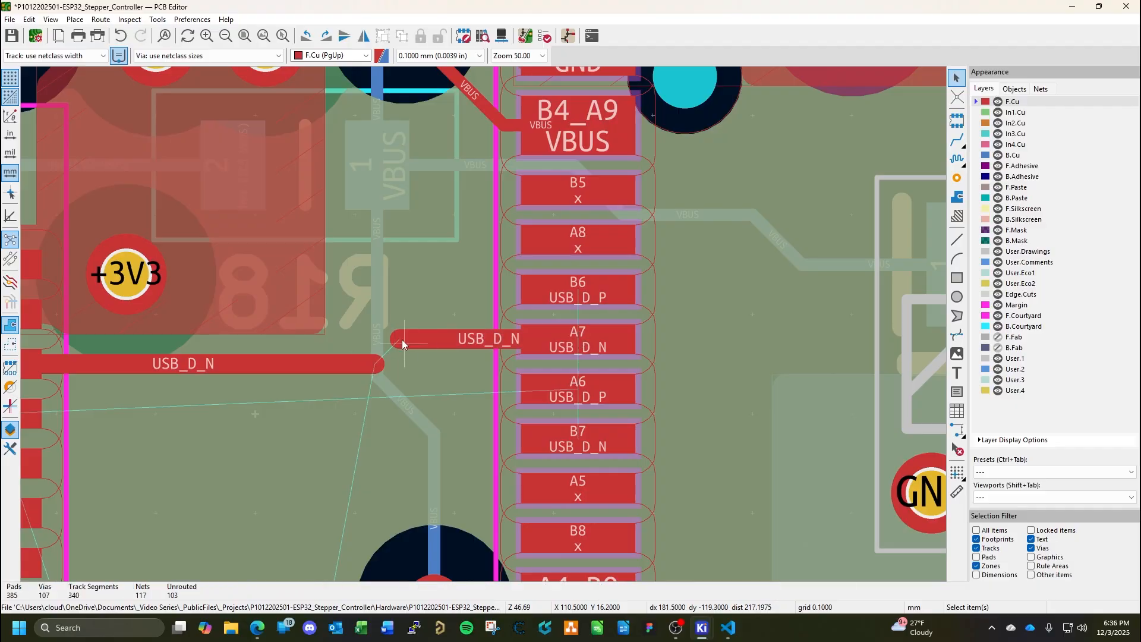
Replace the leftover USB_D_N segment at CN5 with a clean track from the IC5 track's end to pad A7.
click(410, 338)
key(Delete)
key(x)
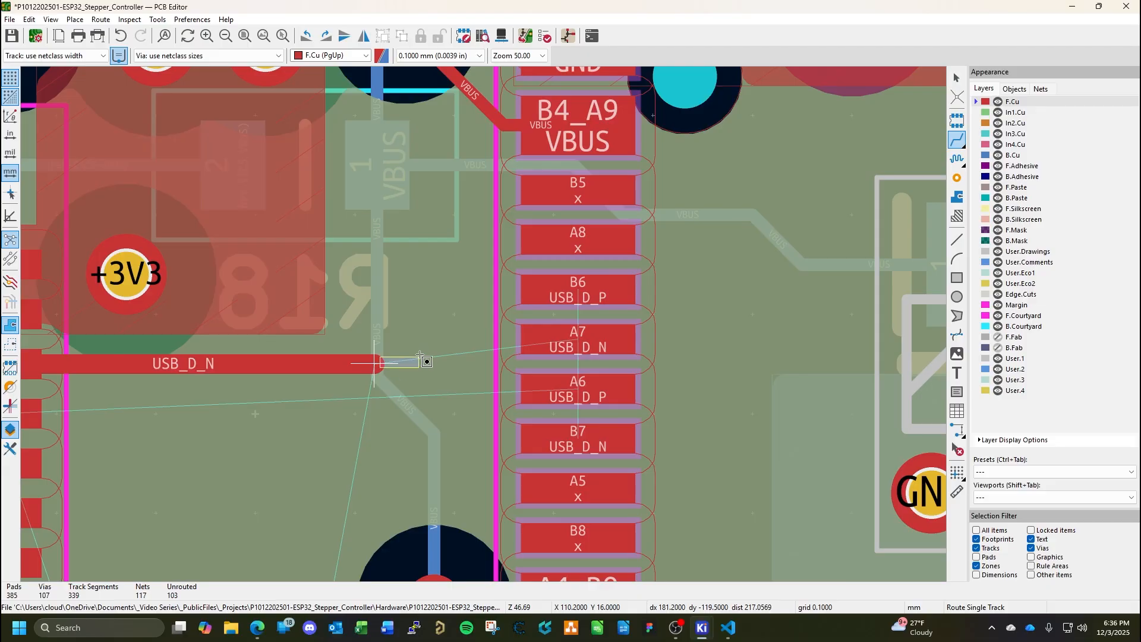
click(374, 363)
click(374, 364)
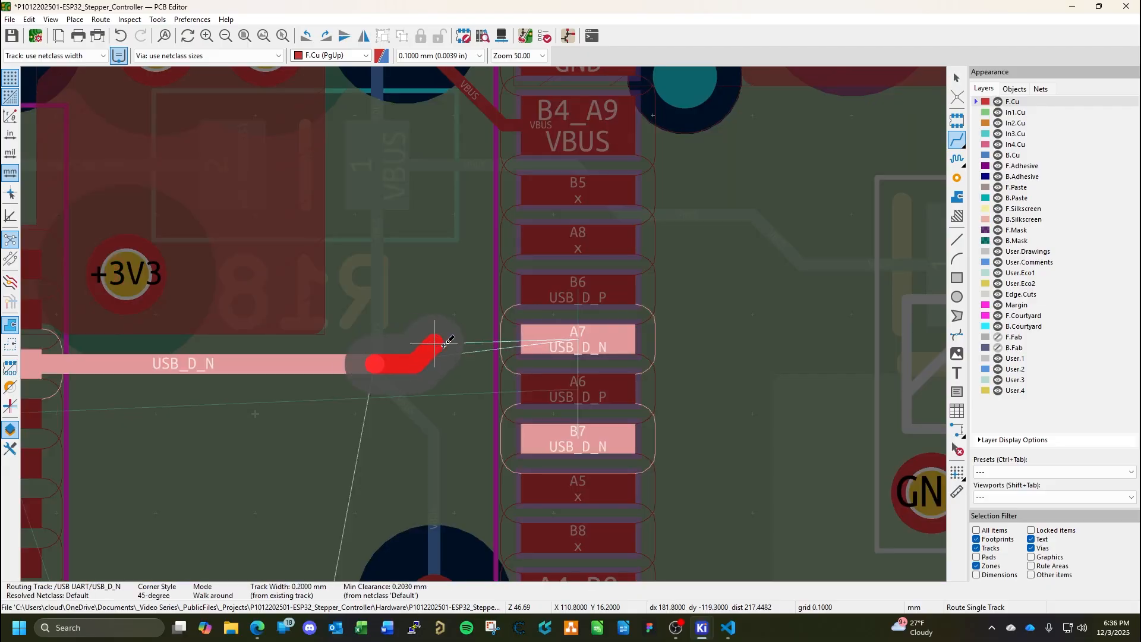
click(579, 337)
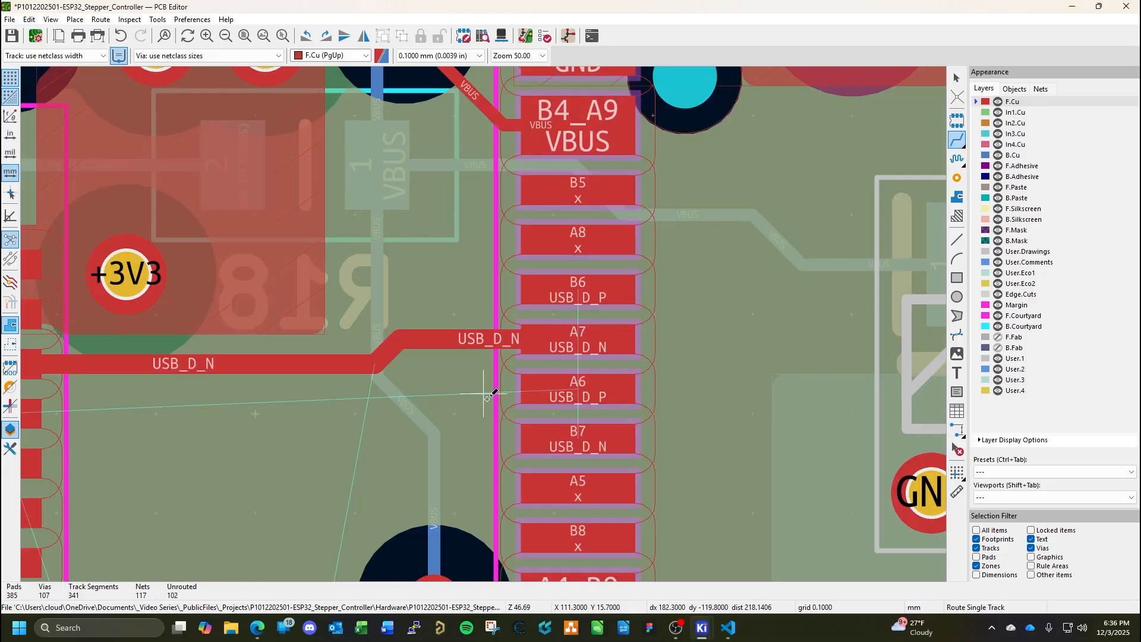
Route the USB_D_P track on F.Cu from IC5 pad 4 to CN5 pad A6, following the USB_D_N track's jog.
scroll(423, 408, down, 1)
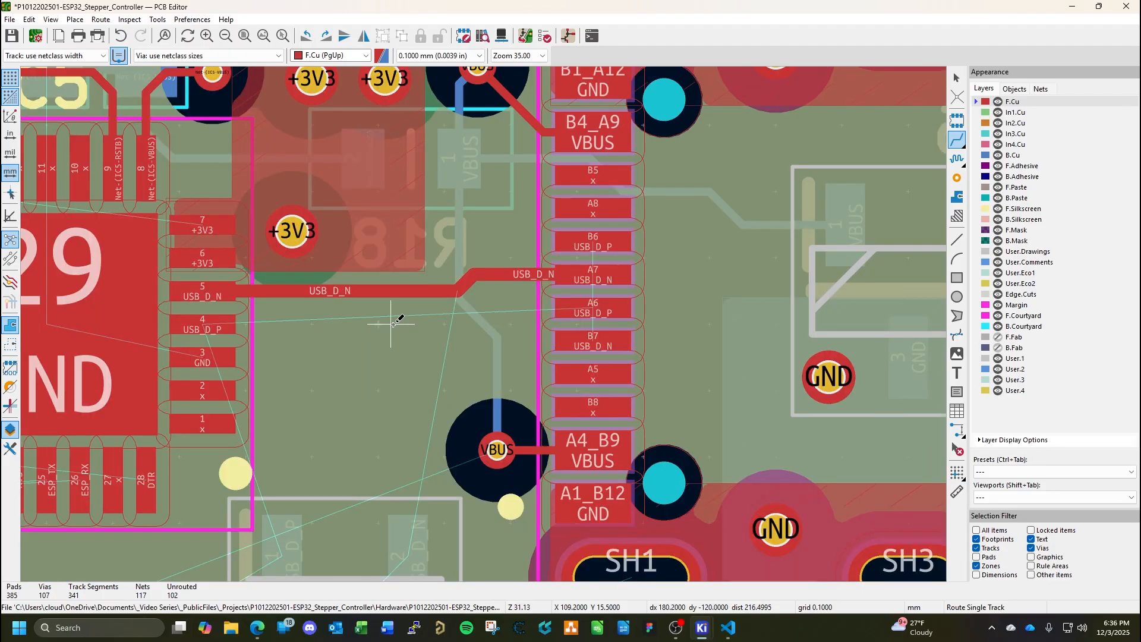
click(209, 322)
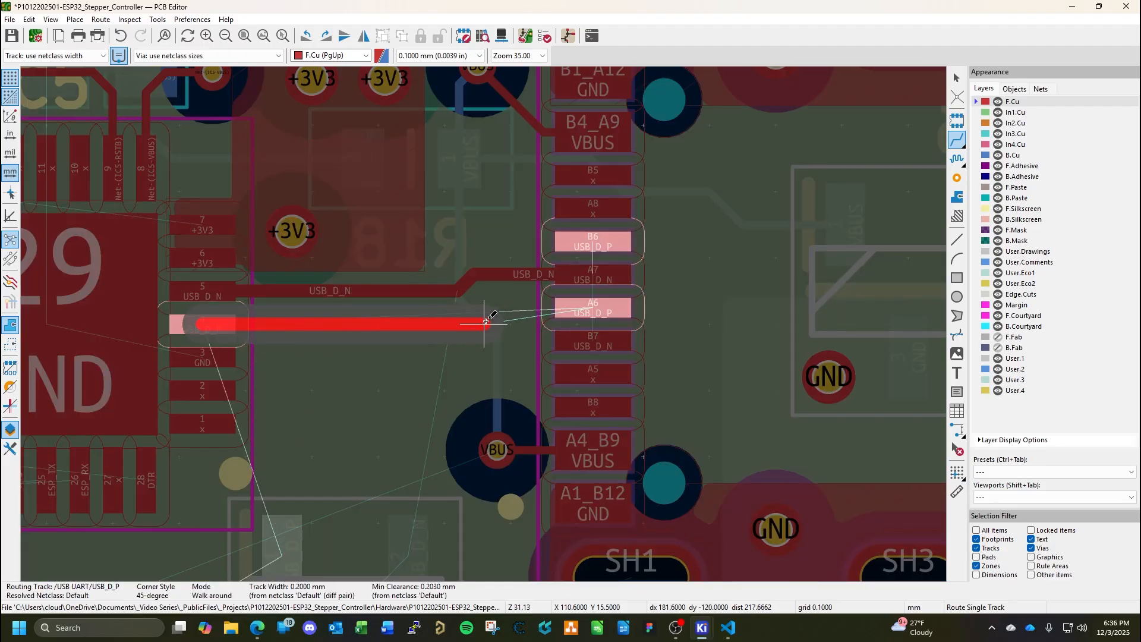
click(480, 322)
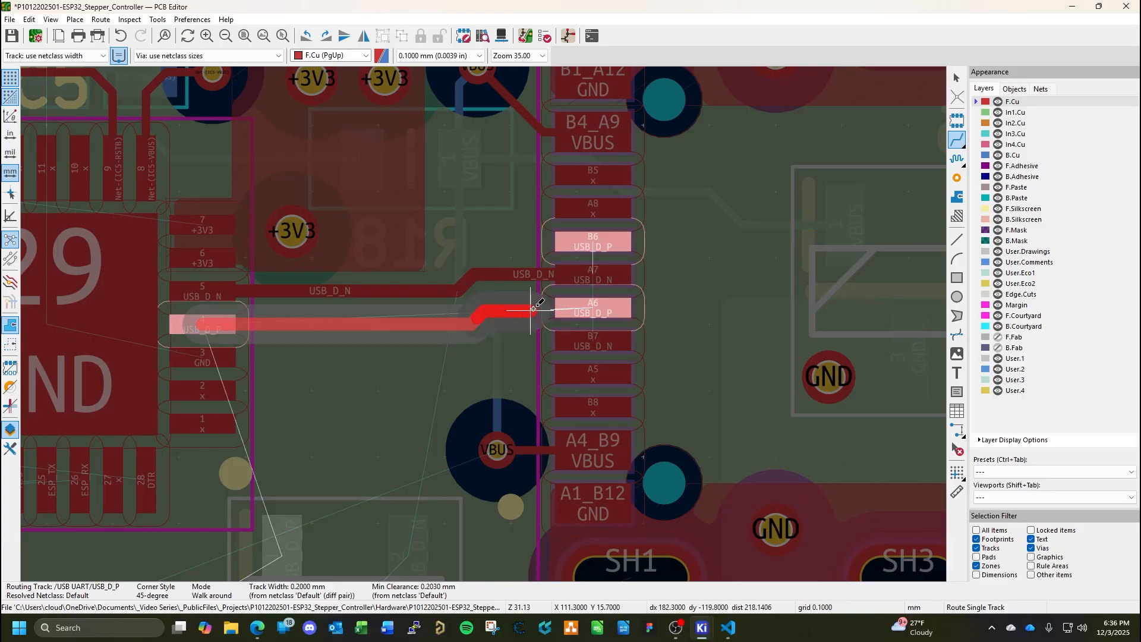
click(595, 308)
key(Escape)
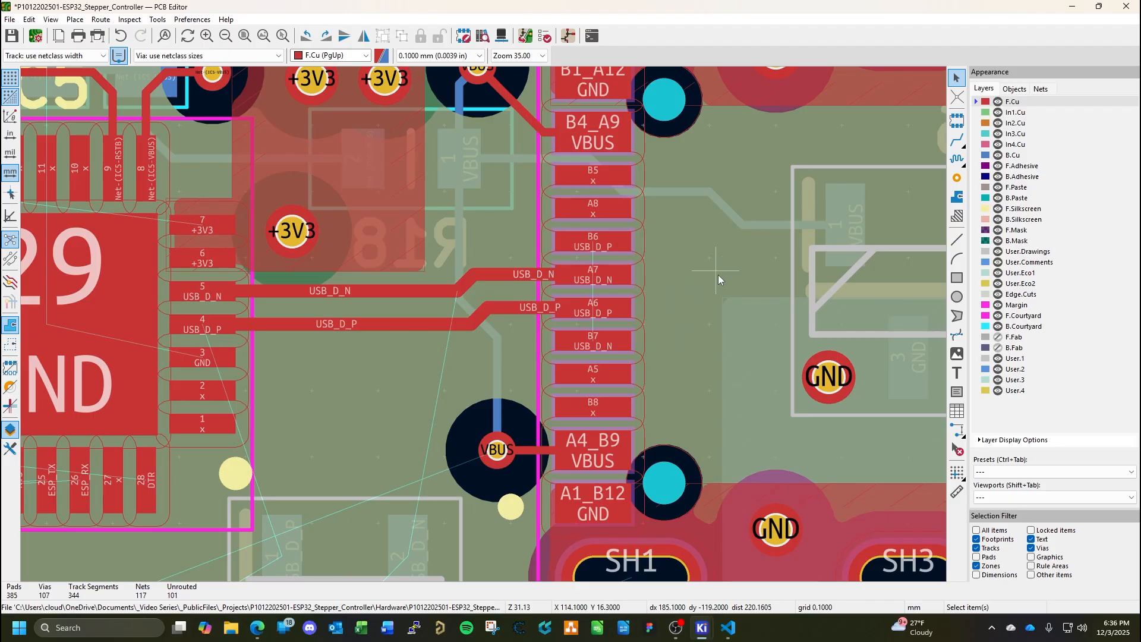
Route a USB_D_P loop on F.Cu from CN5 pad B6 around the D6 side of pad A7 back to pad A6.
middle_drag(718, 274, 580, 280)
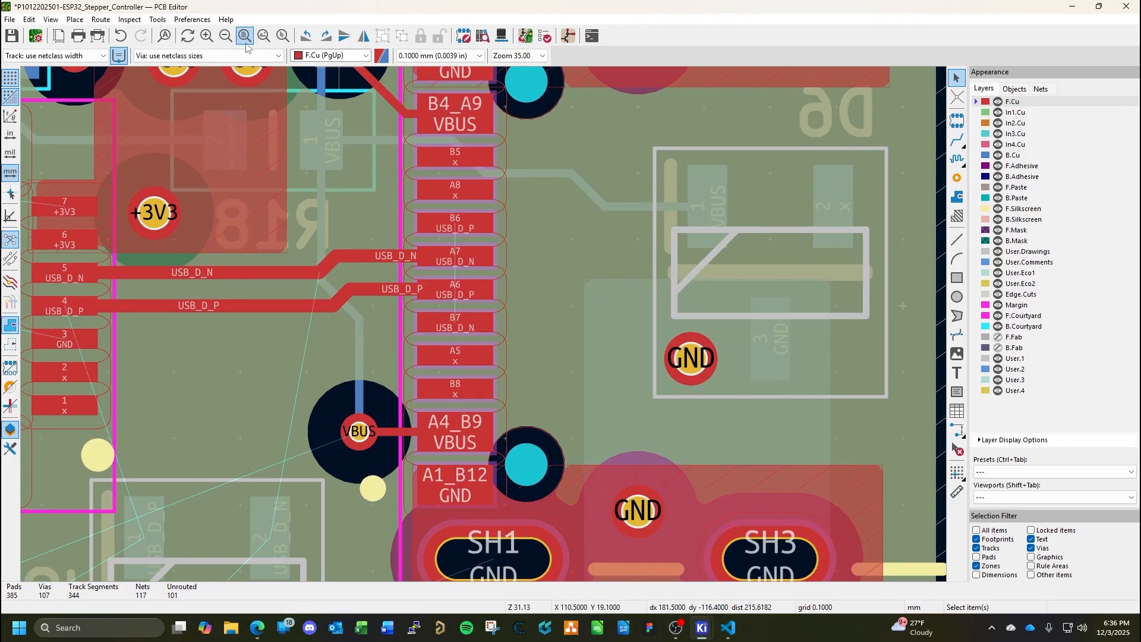
click(957, 141)
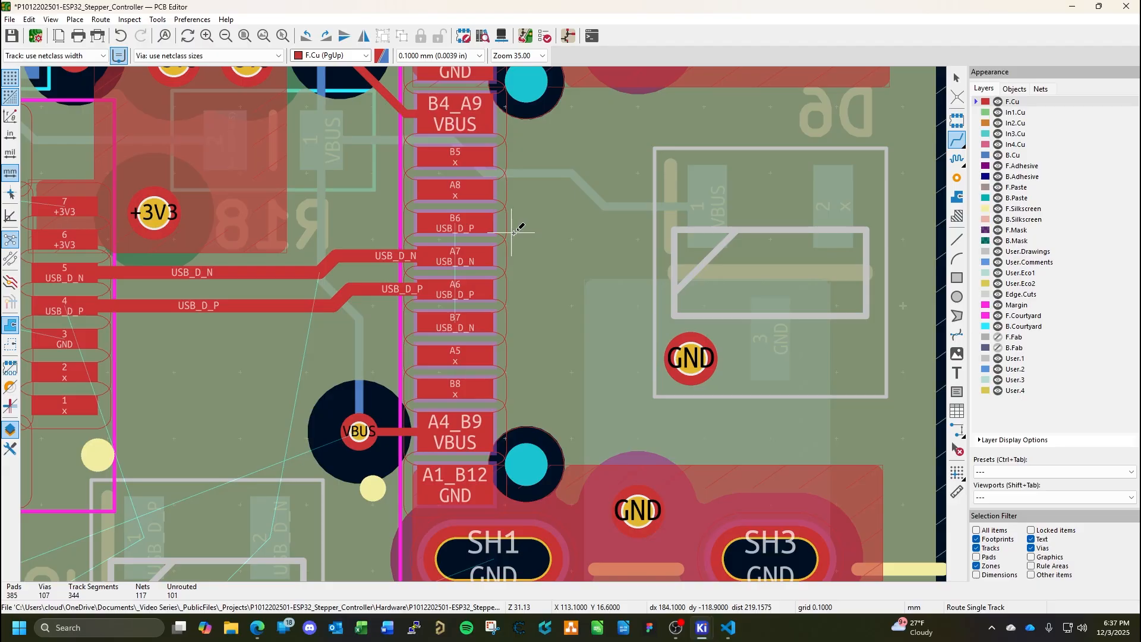
click(454, 224)
click(454, 224)
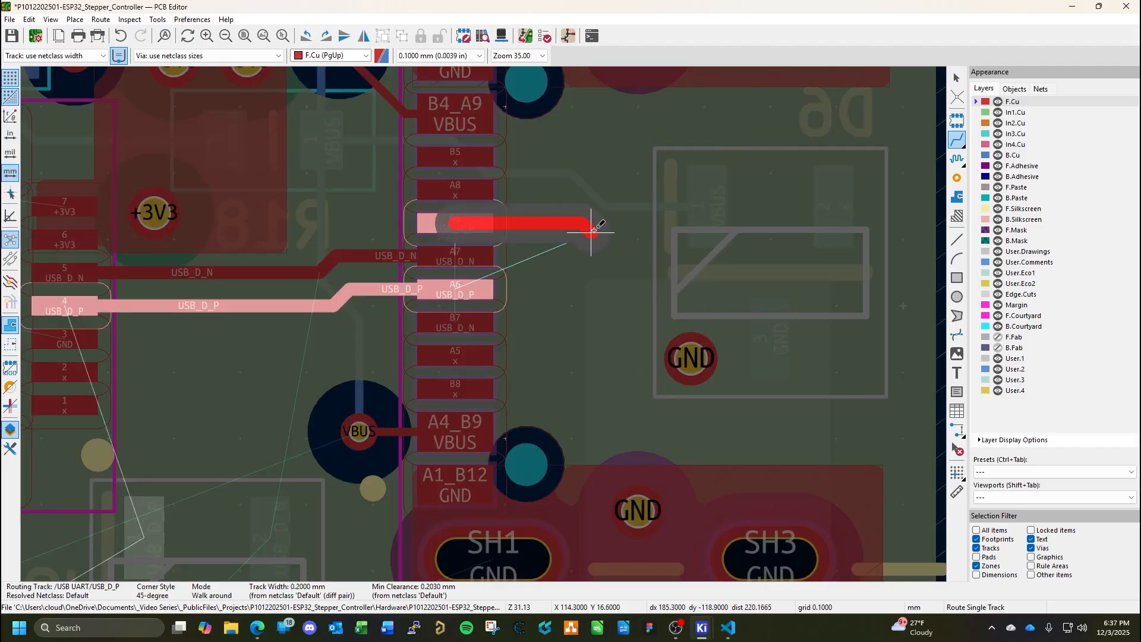
click(632, 231)
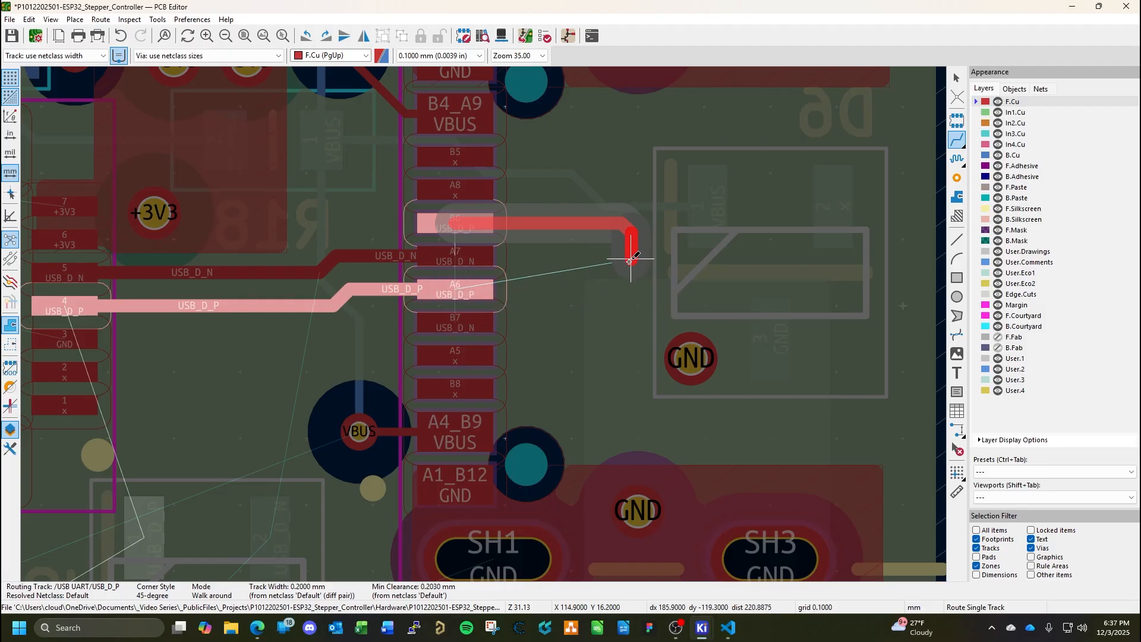
click(464, 290)
key(Escape)
key(F1)
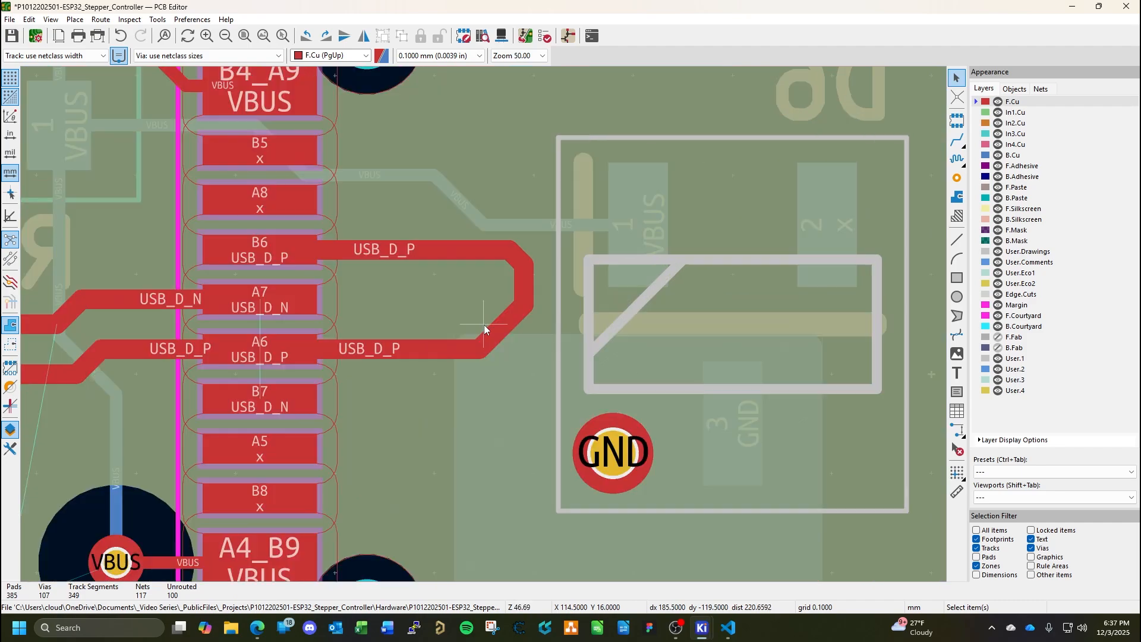
Shorten the lower diagonal corner of the USB_D_P loop by moving it outward toward D6, and save the board.
click(516, 315)
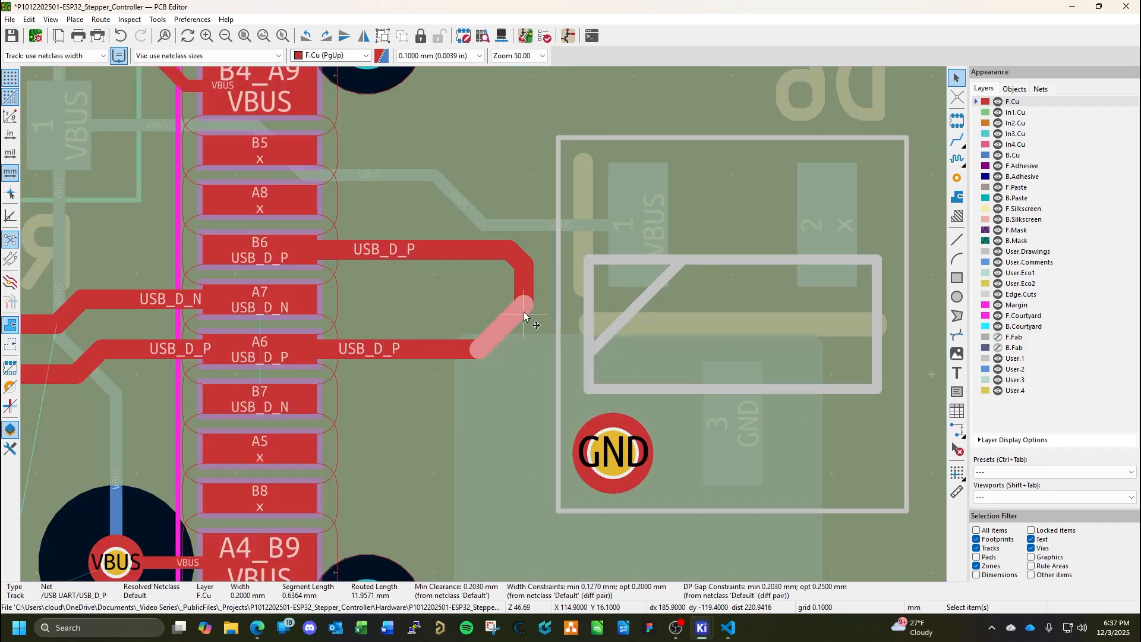
key(d)
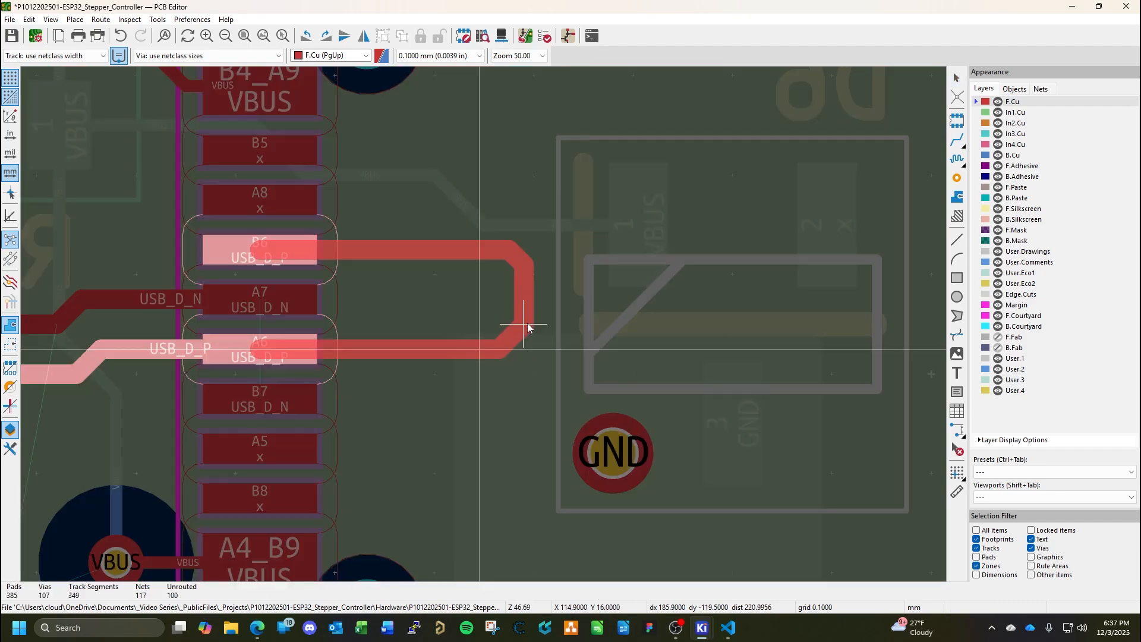
click(528, 327)
key(ctrl+s)
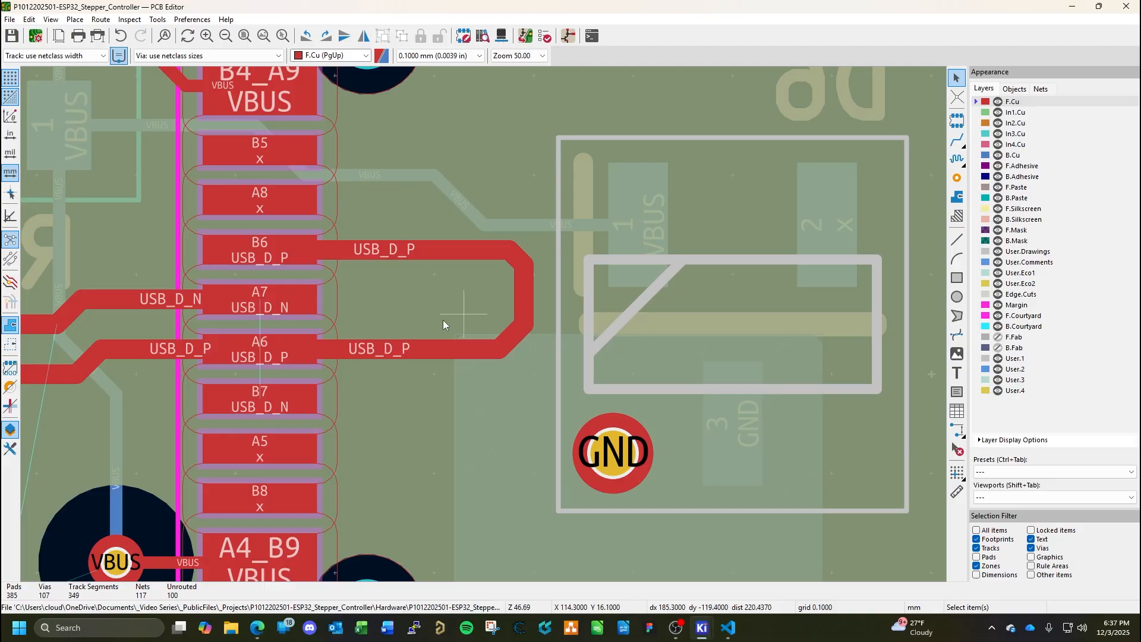
Route a short USB_D_N stub on F.Cu from CN5 pad A7 toward D6, about 1.3 mm long, inside the USB_D_P loop.
middle_drag(388, 316, 604, 248)
scroll(532, 267, down, 1)
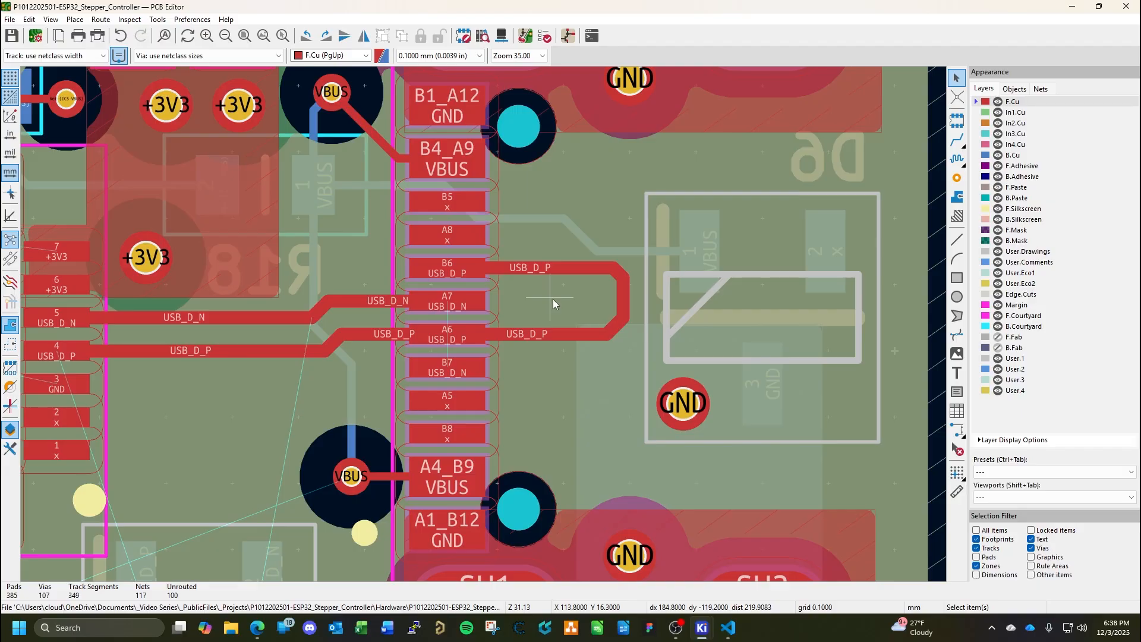
middle_drag(512, 318, 527, 353)
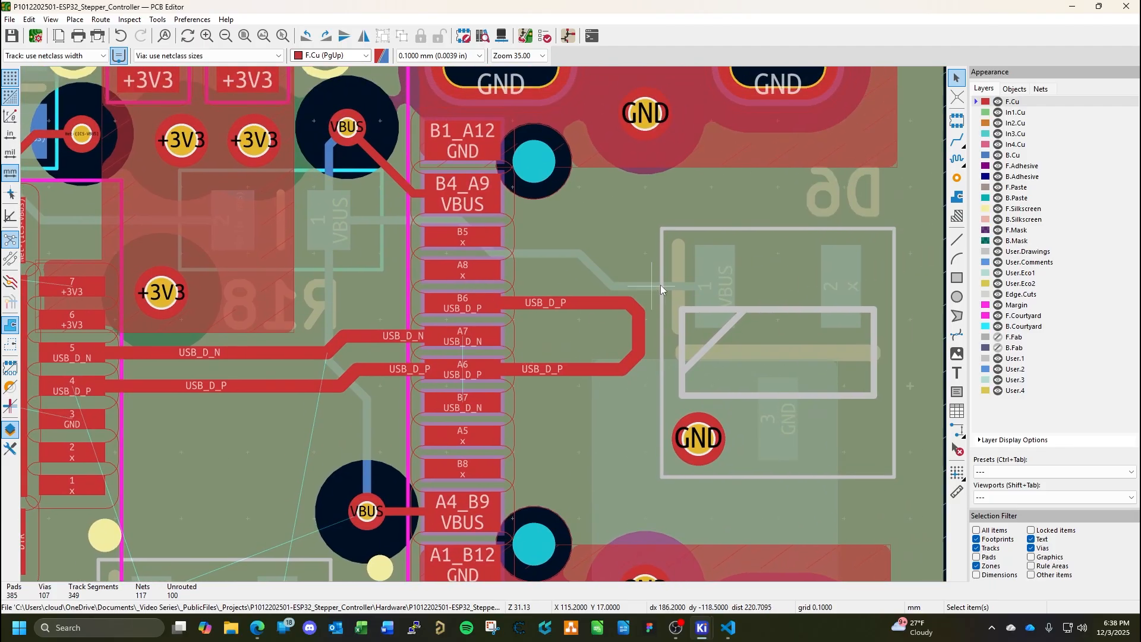
click(957, 139)
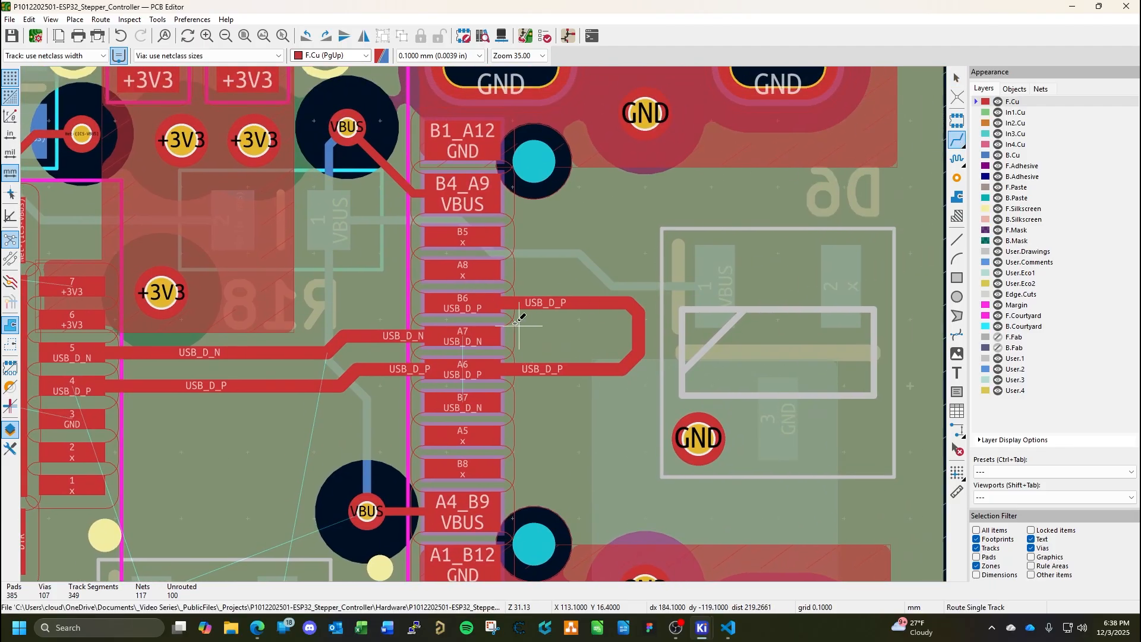
click(465, 337)
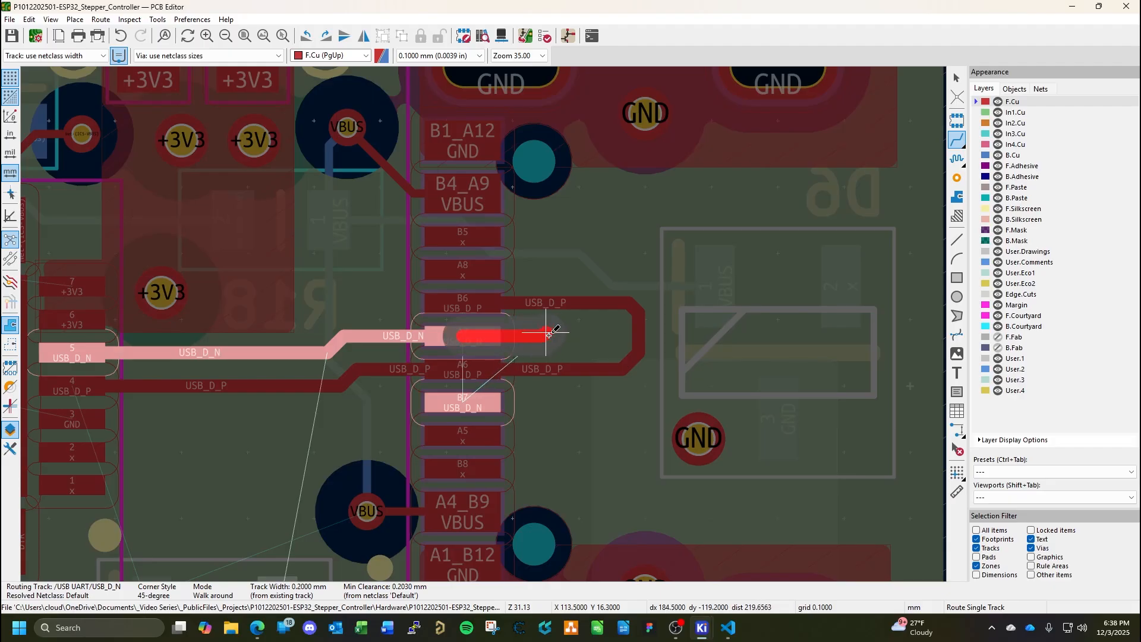
key(Page_Down)
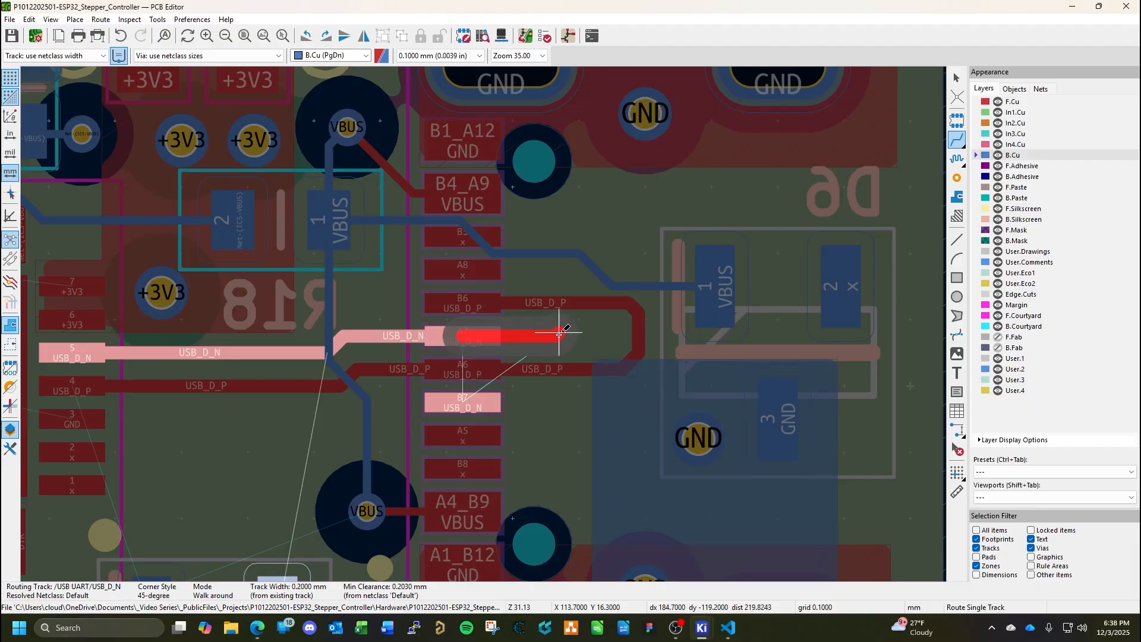
key(Page_Up)
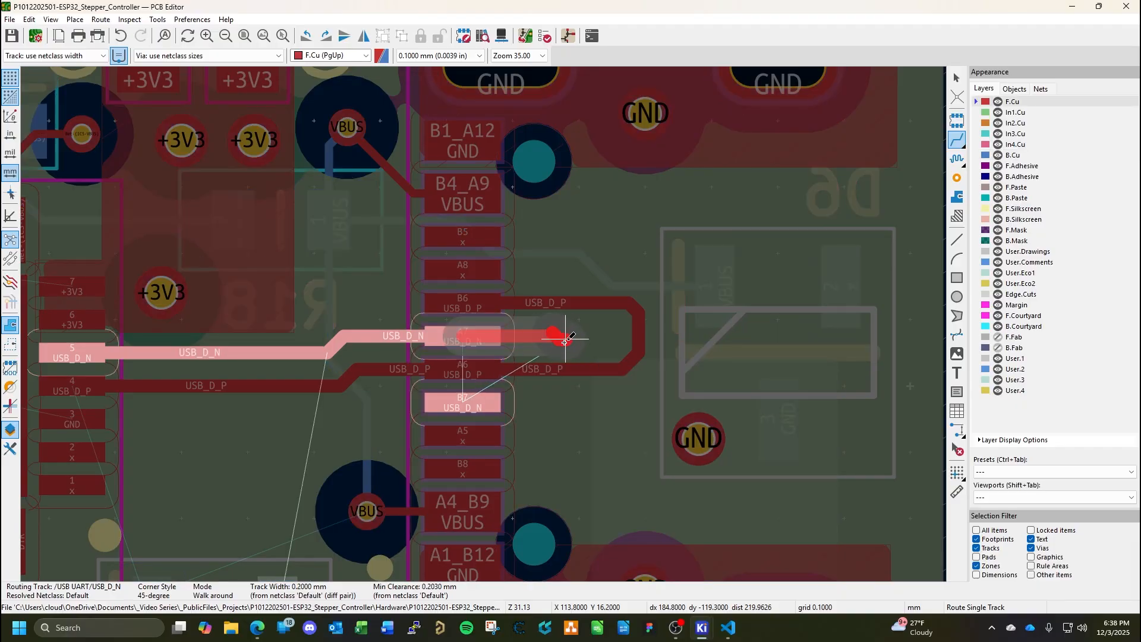
key(Escape)
key(Escape)
Delete the 0.0707 mm diagonal segment at the free end of the USB_D_N stub.
click(554, 332)
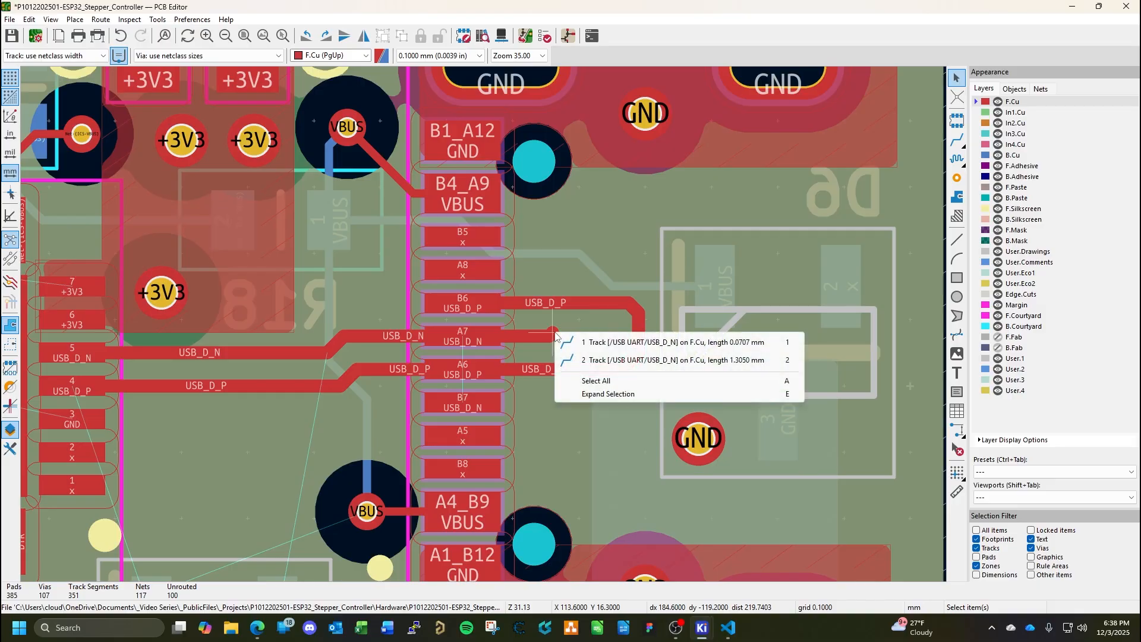
click(556, 342)
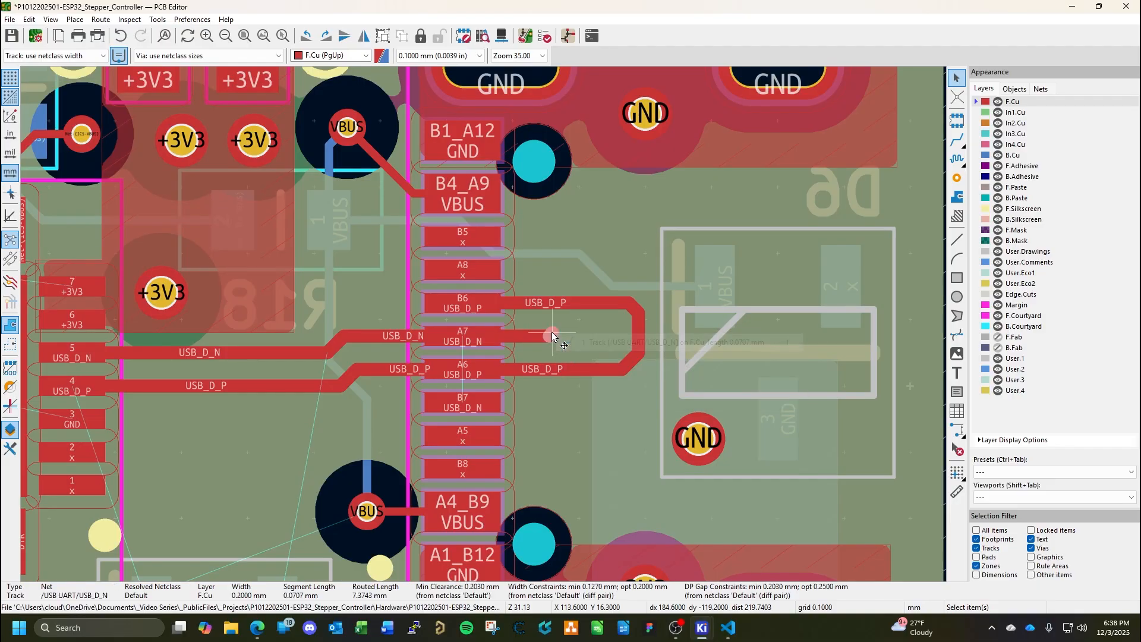
key(Delete)
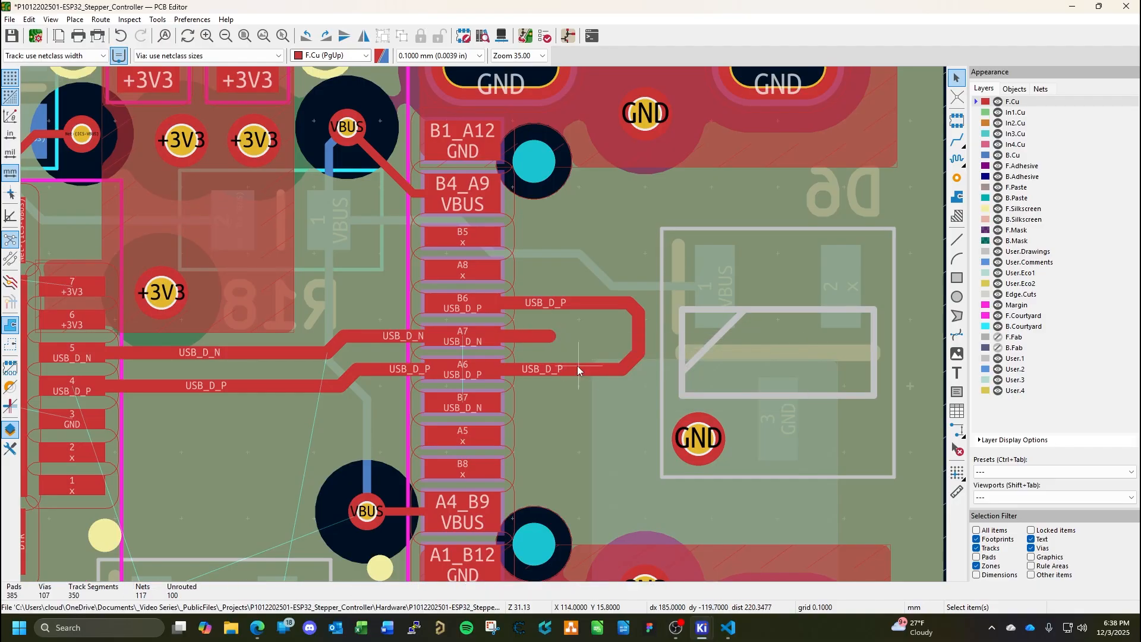
Delete all segments of the USB_D_P loop between CN5 pads B6 and A6.
click(594, 304)
key(Delete)
click(636, 309)
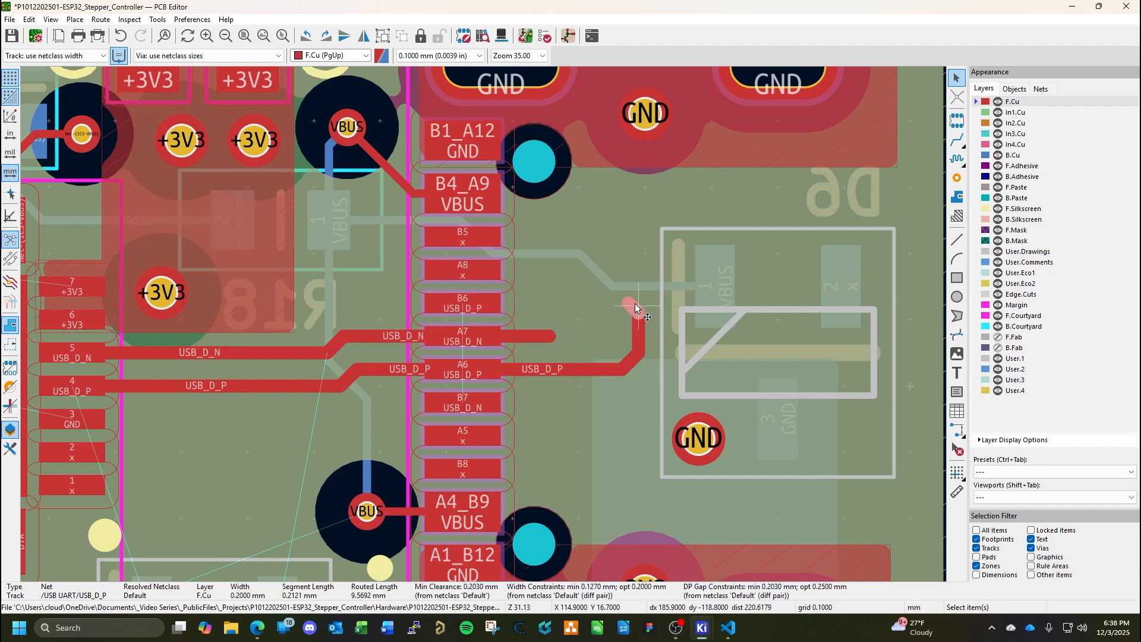
key(Delete)
click(640, 322)
key(Delete)
click(636, 361)
key(Delete)
click(609, 369)
key(Delete)
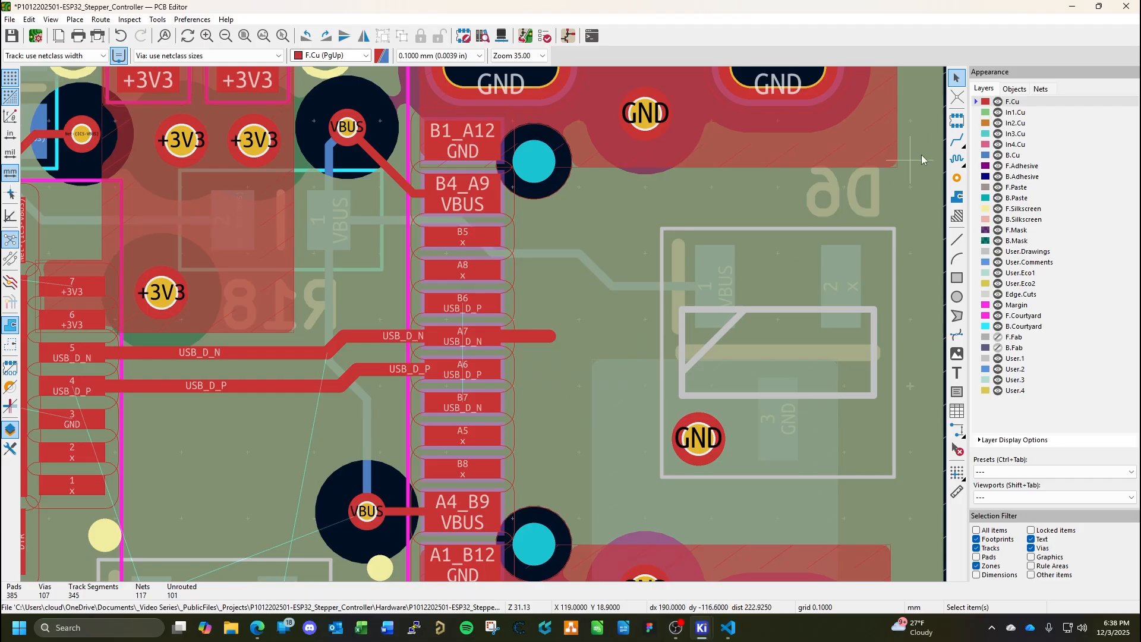
Continue the USB_D_N track from the A7 stub's end and place a via there to B.Cu.
click(958, 140)
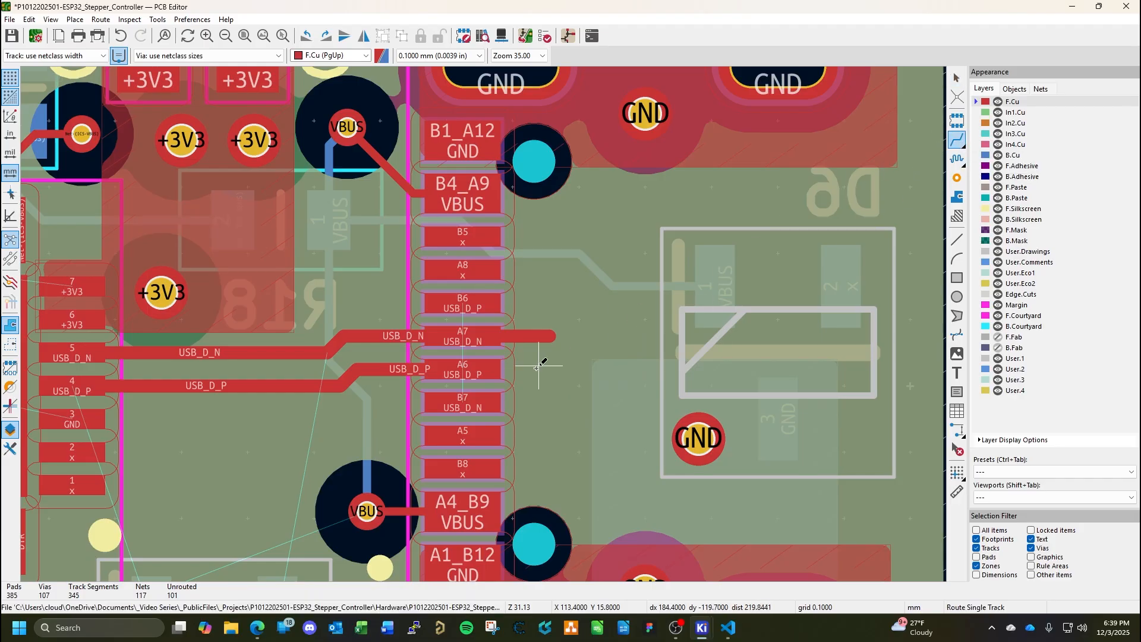
click(552, 337)
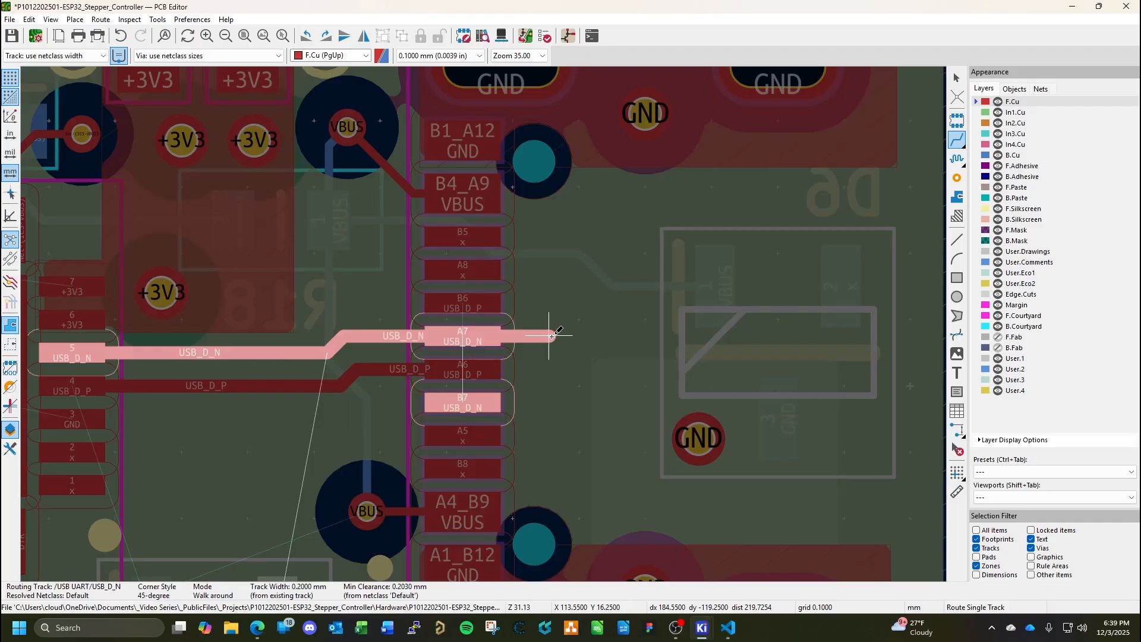
key(v)
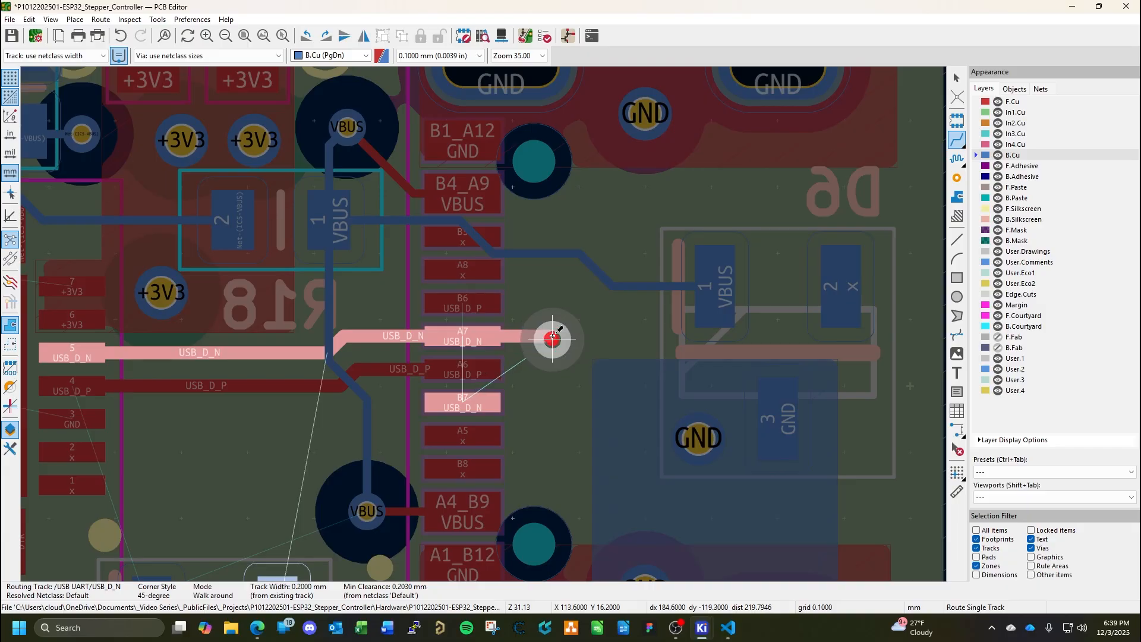
scroll(552, 337, up, 5)
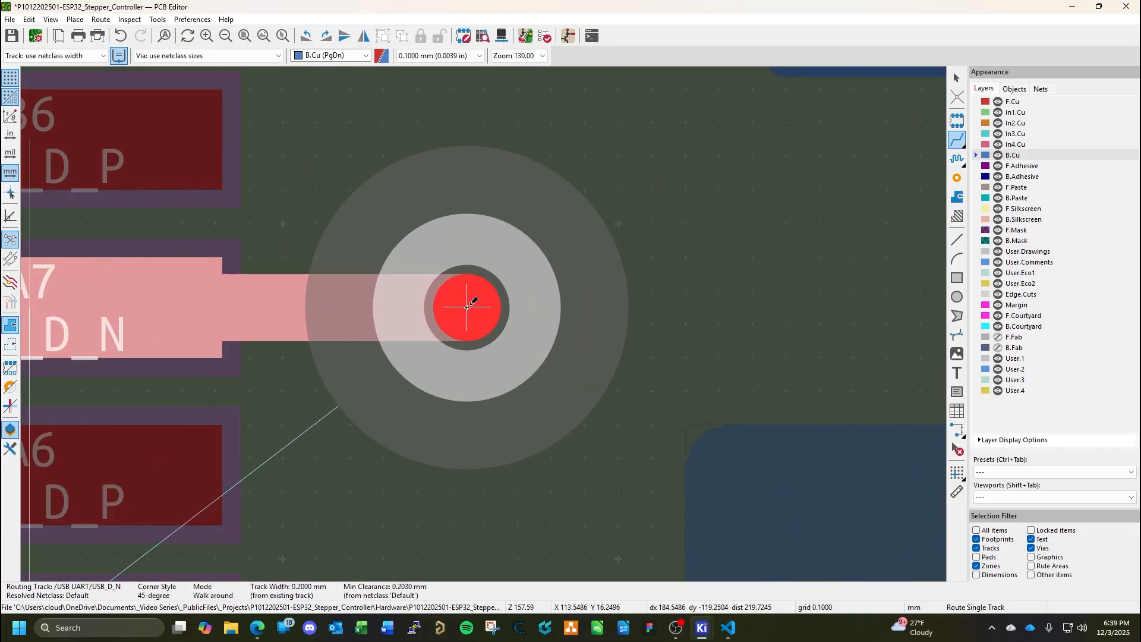
click(466, 307)
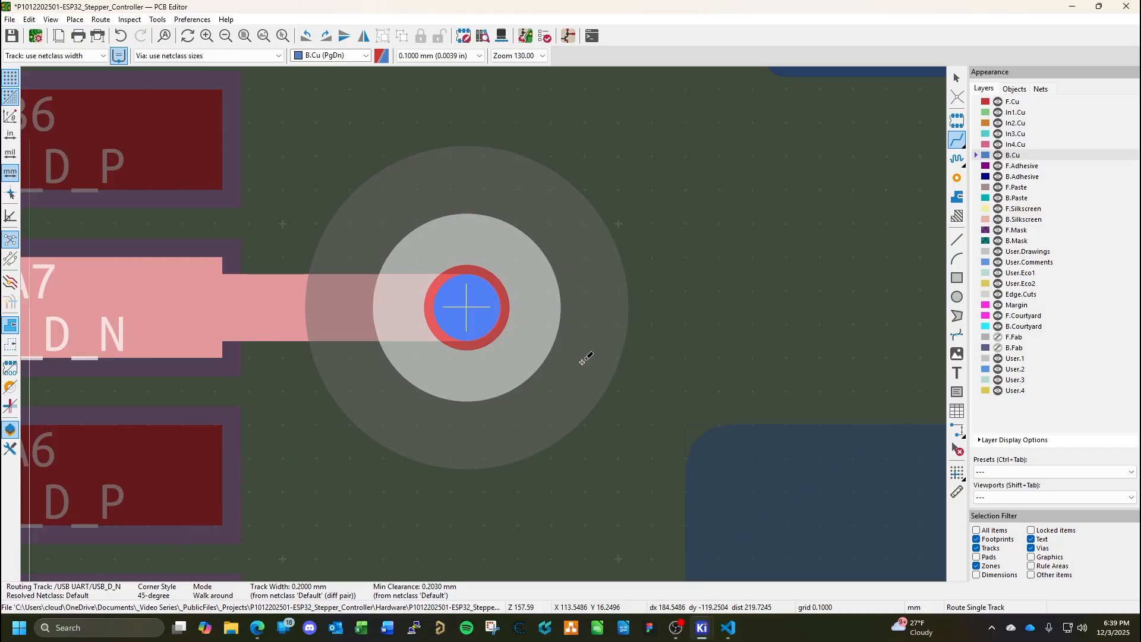
Route USB_D_N on B.Cu around pad A6 to a second via, and finish it on F.Cu at pad B7.
scroll(484, 335, down, 4)
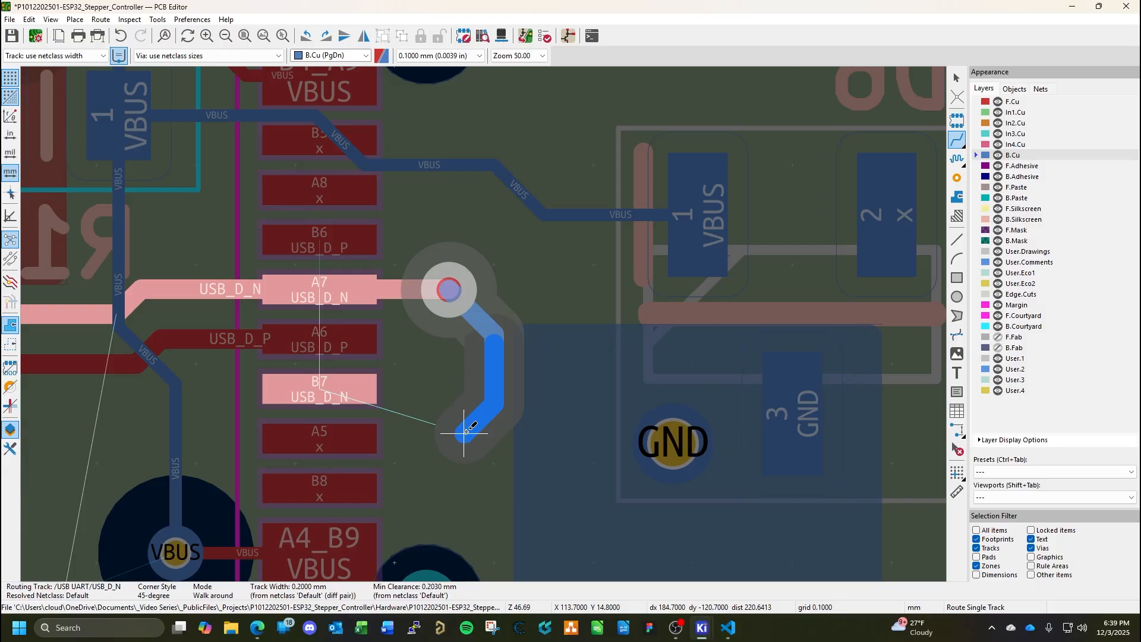
key(v)
click(465, 432)
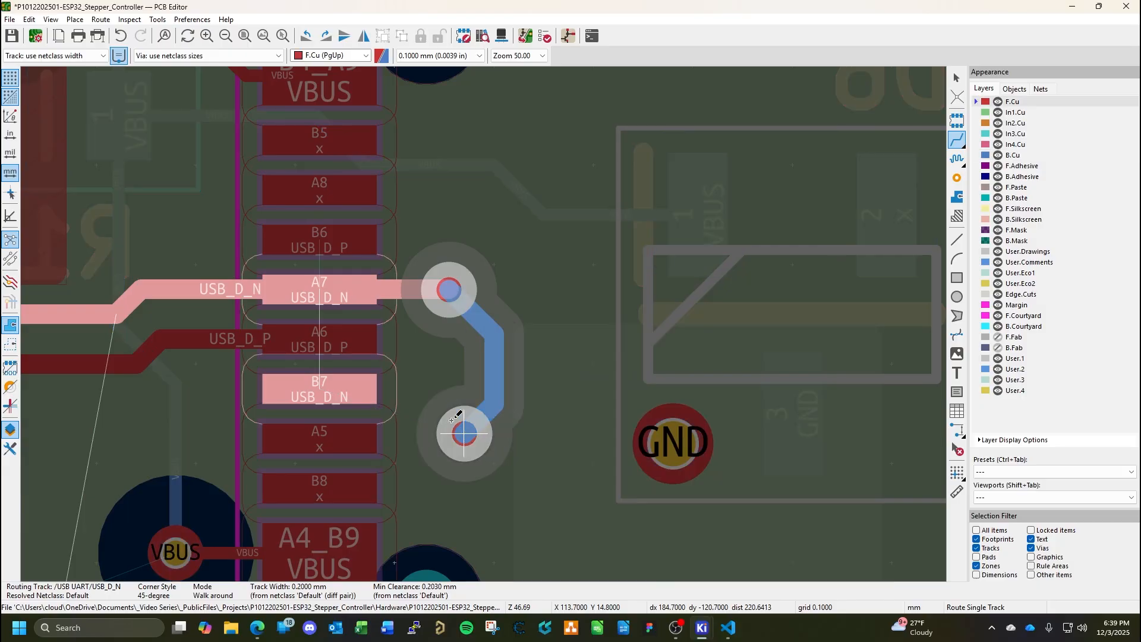
click(333, 386)
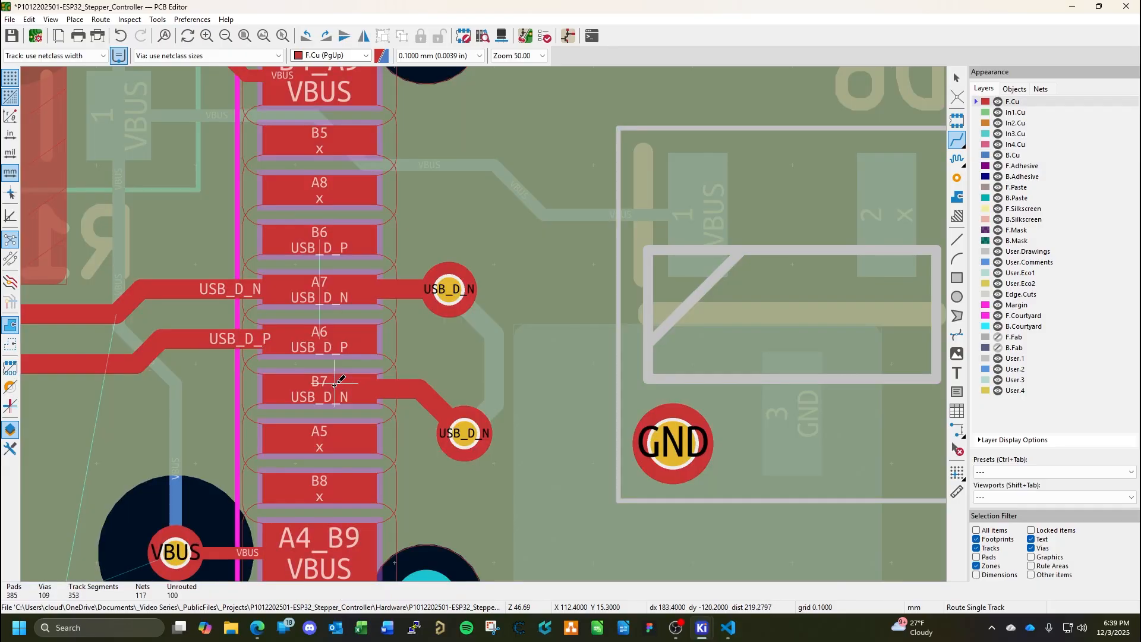
key(Escape)
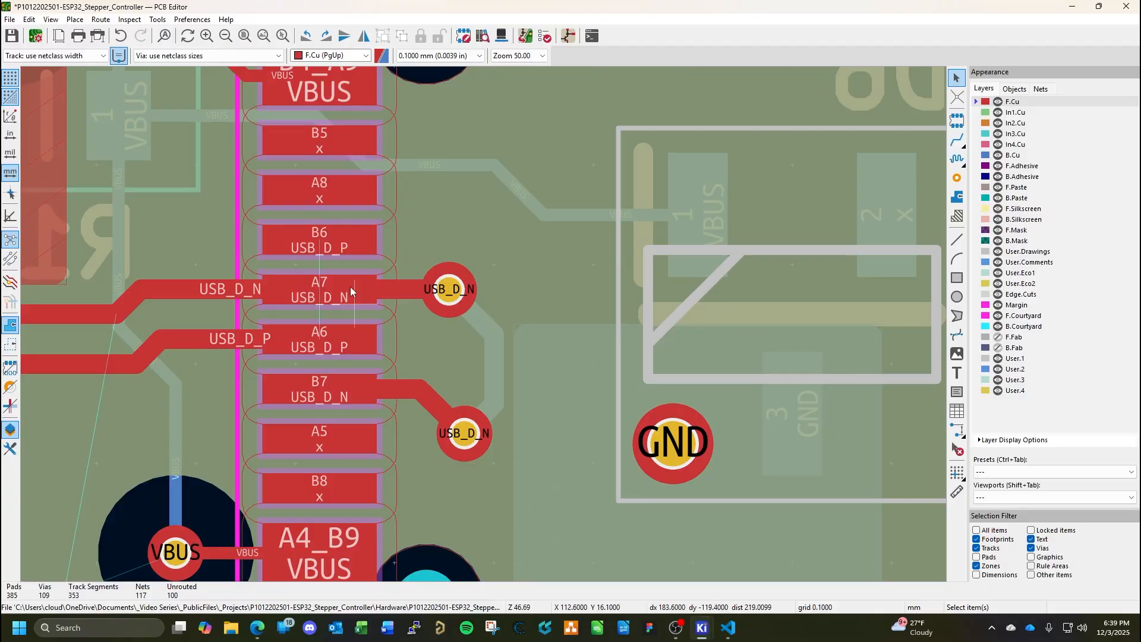
Route USB_D_P on F.Cu from CN5 pad B6 around the USB_D_N via beside A7 to pad A6.
click(957, 140)
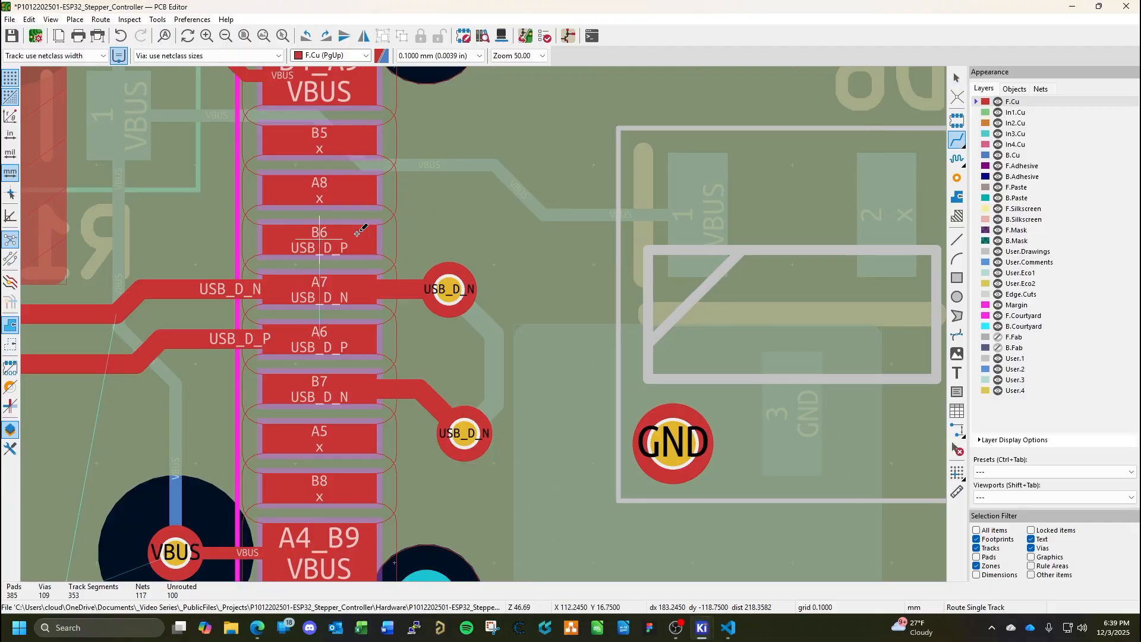
click(330, 238)
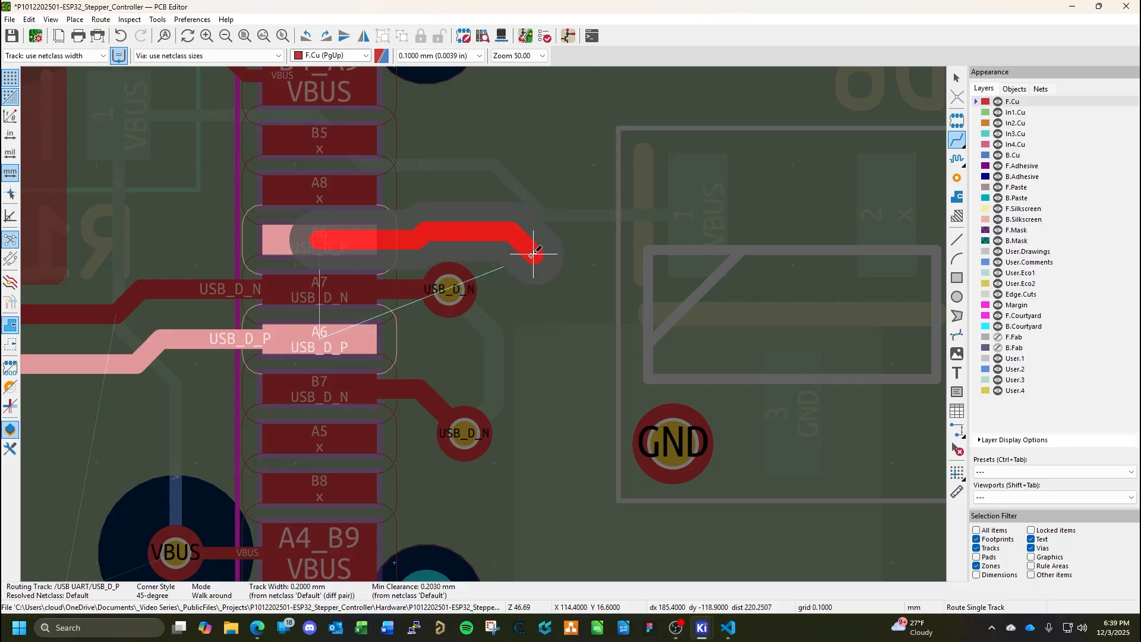
click(539, 251)
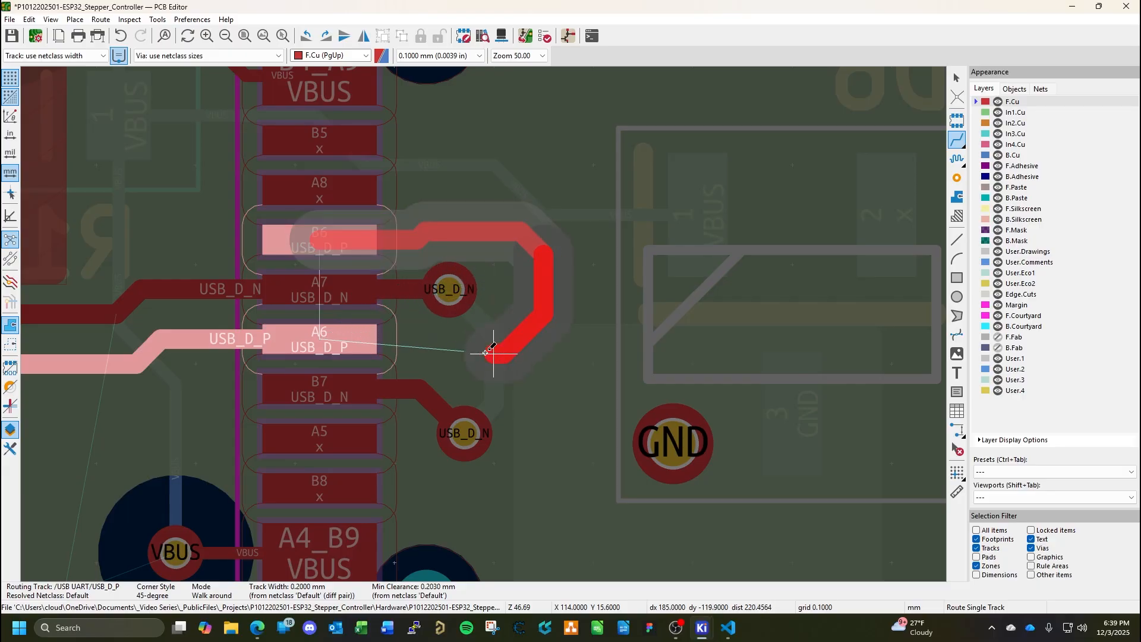
click(345, 337)
key(Escape)
Move the USB_D_P loop's diagonal segment outward to widen the loop around the USB_D_N via, and save the board.
click(544, 279)
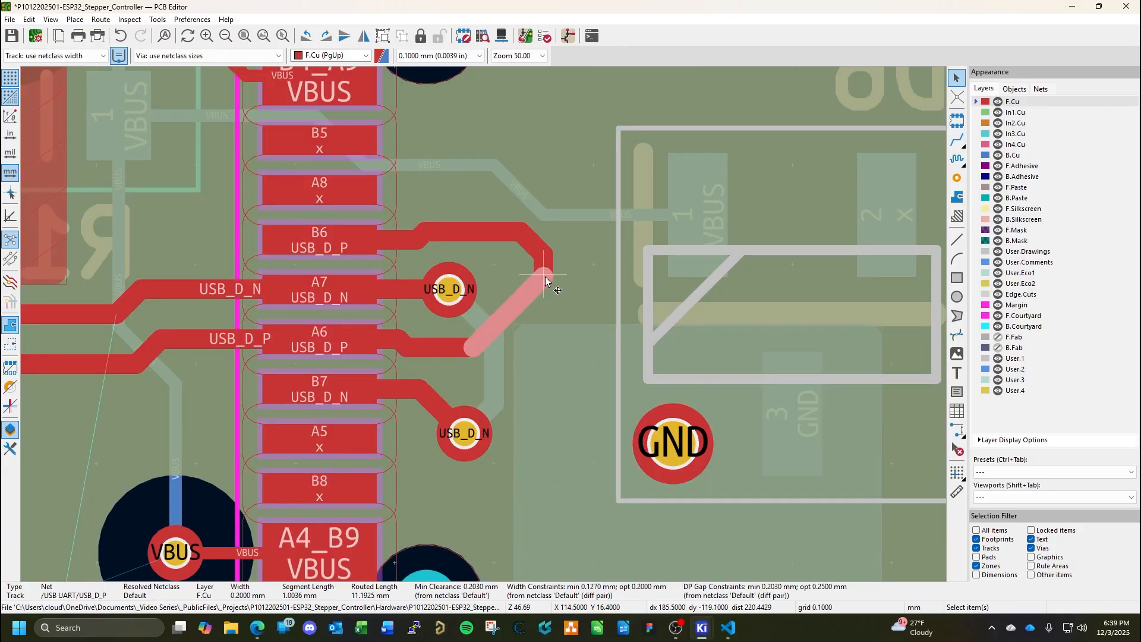
key(d)
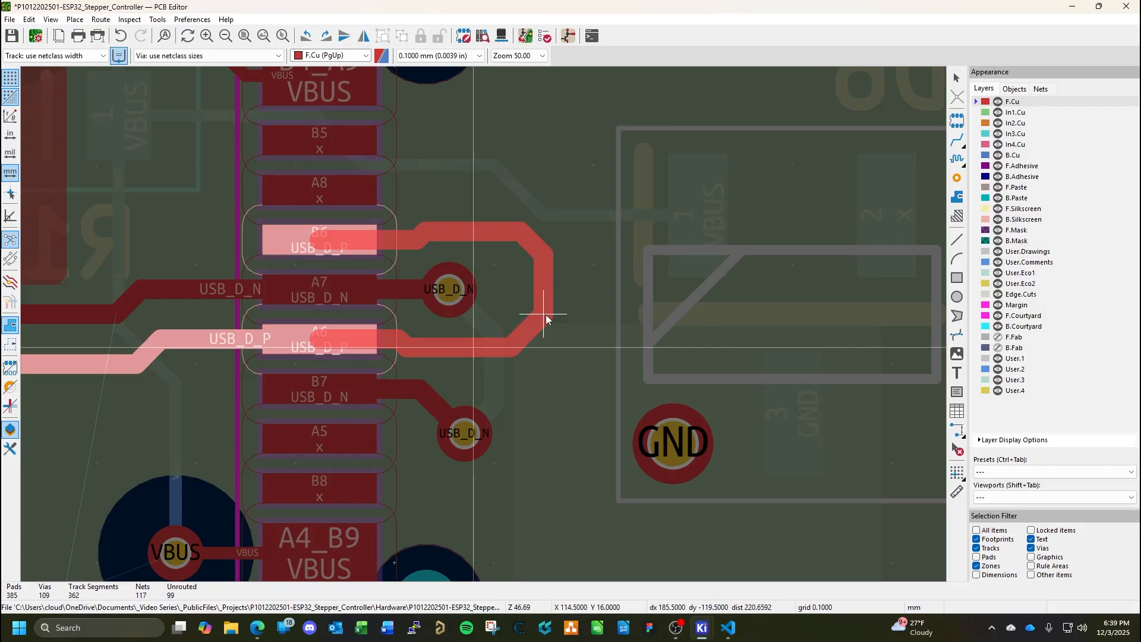
click(545, 315)
key(ctrl+s)
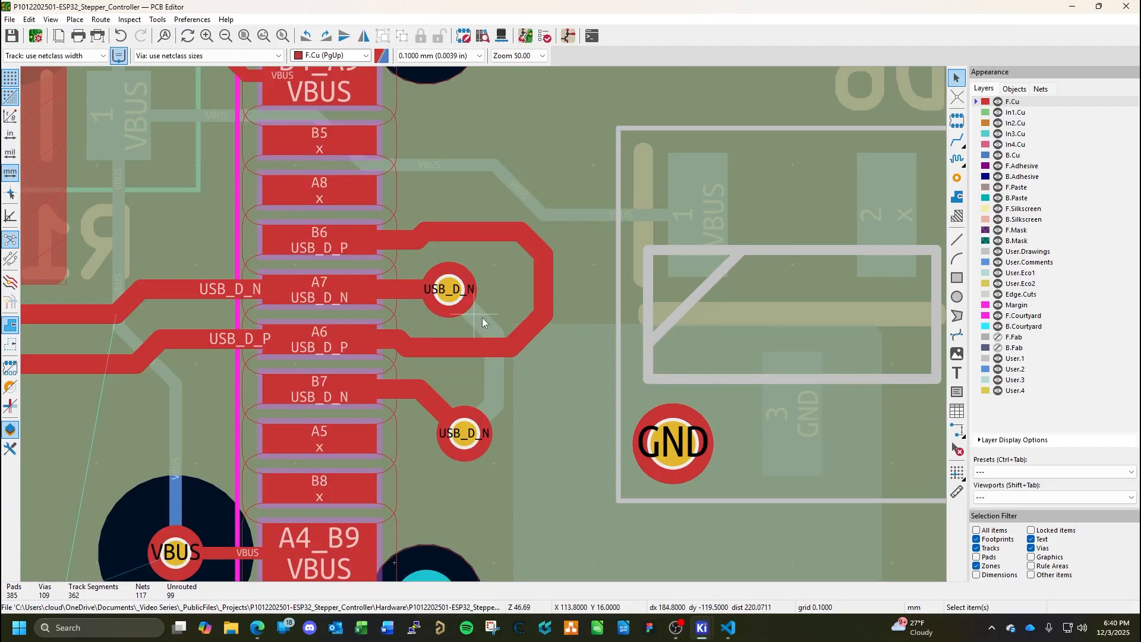
Route USB_D_N on B.Cu from pad 2 of D5 to the USB_D_N via beside CN5 pad B7.
scroll(484, 326, down, 1)
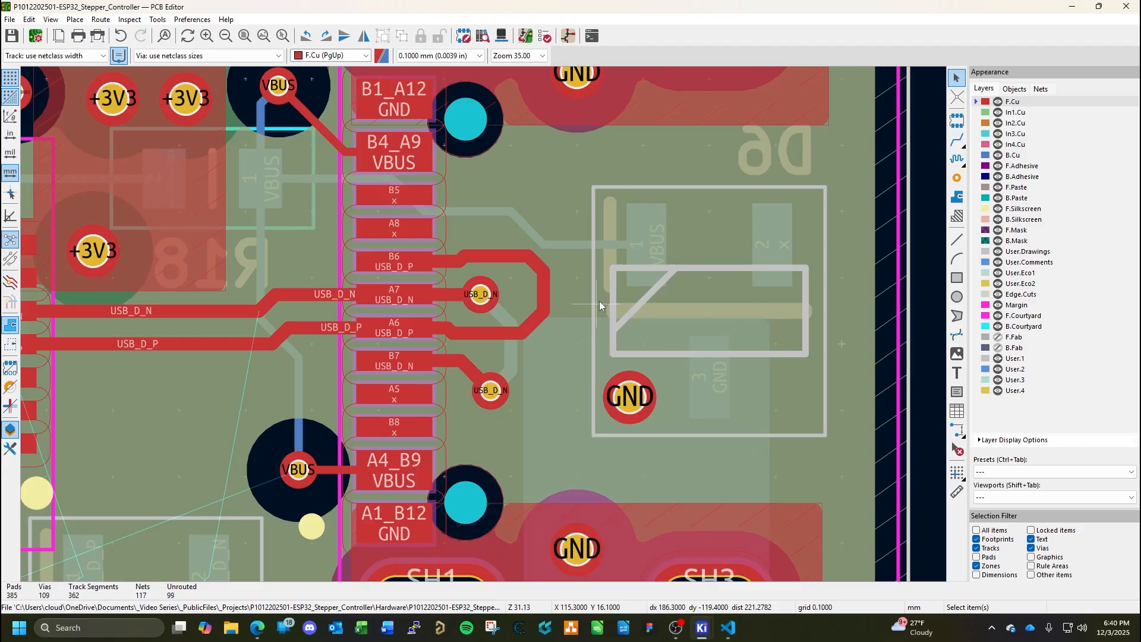
scroll(537, 304, down, 1)
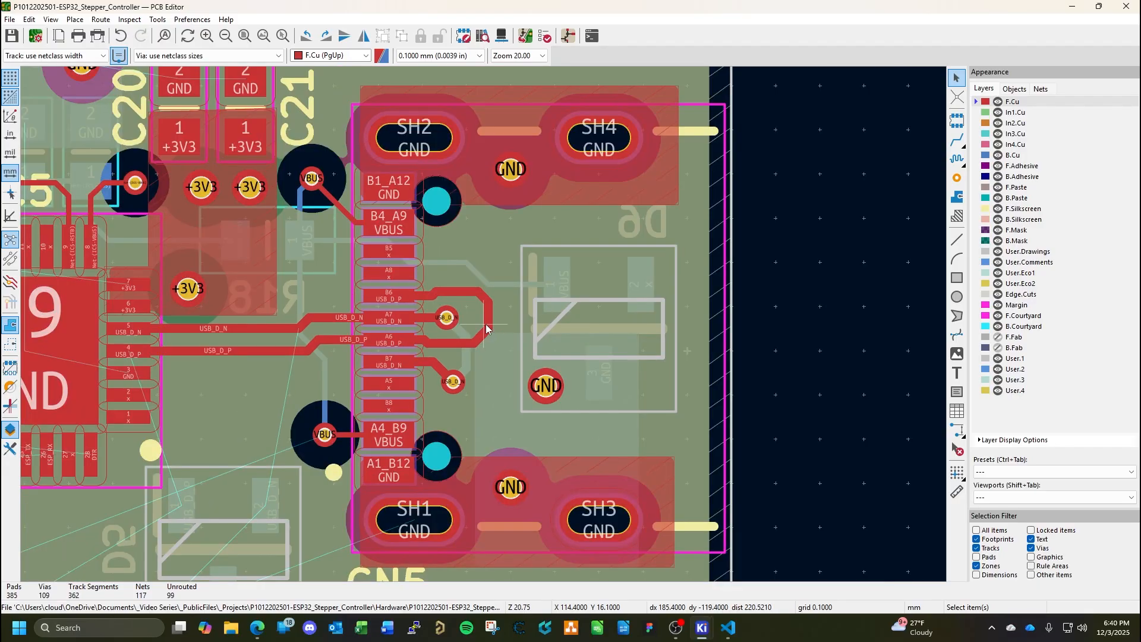
middle_drag(274, 362, 637, 254)
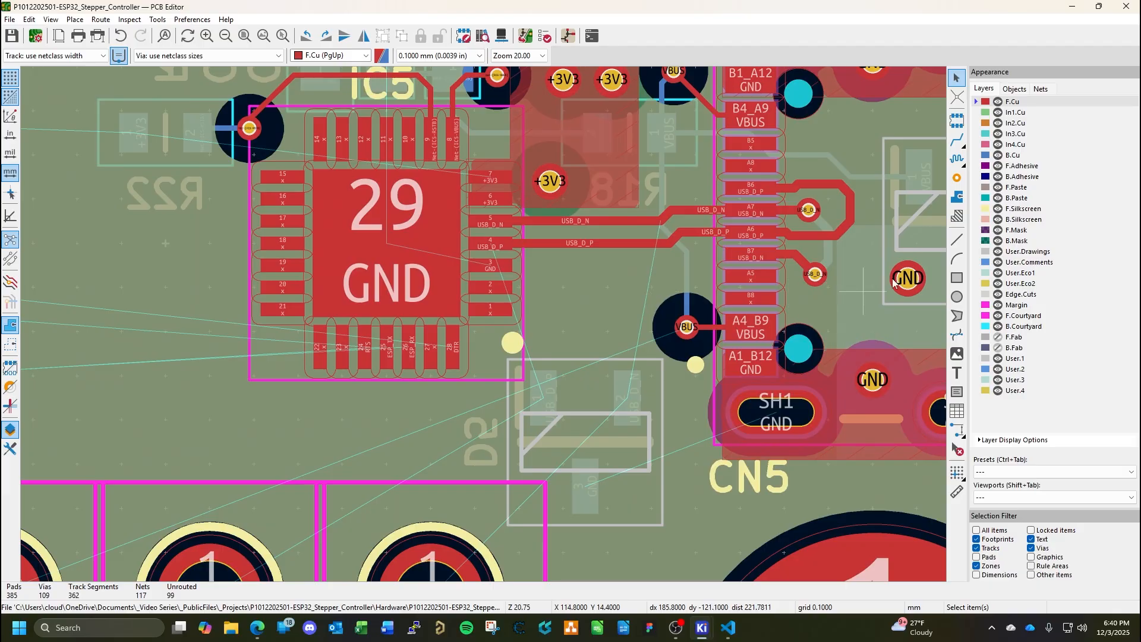
click(1010, 158)
middle_drag(863, 256, 733, 345)
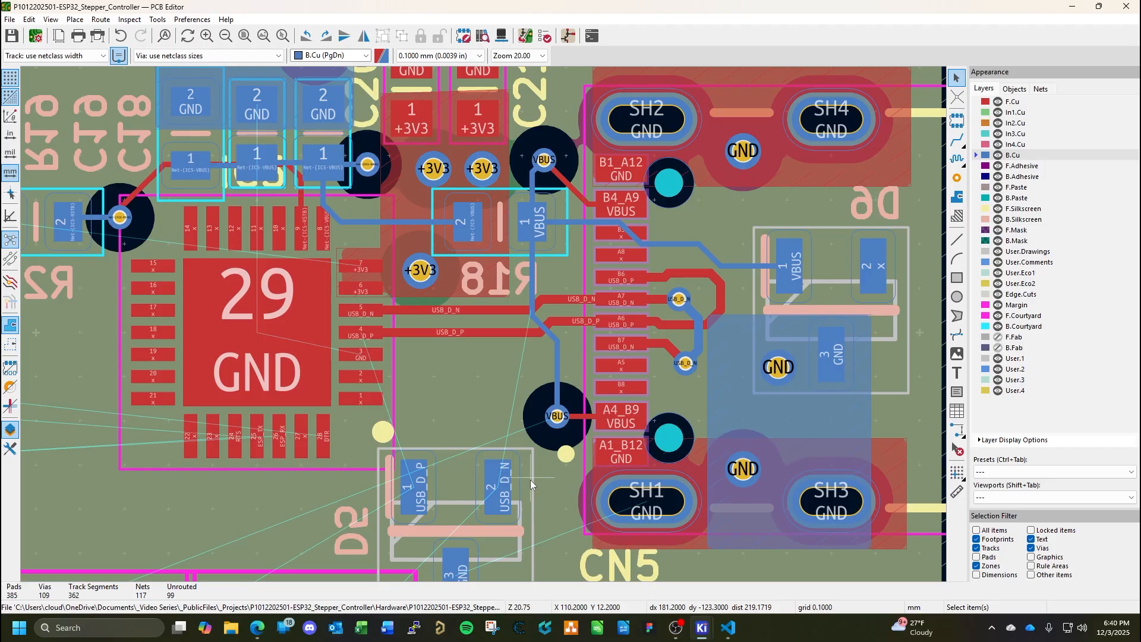
middle_drag(373, 363, 451, 352)
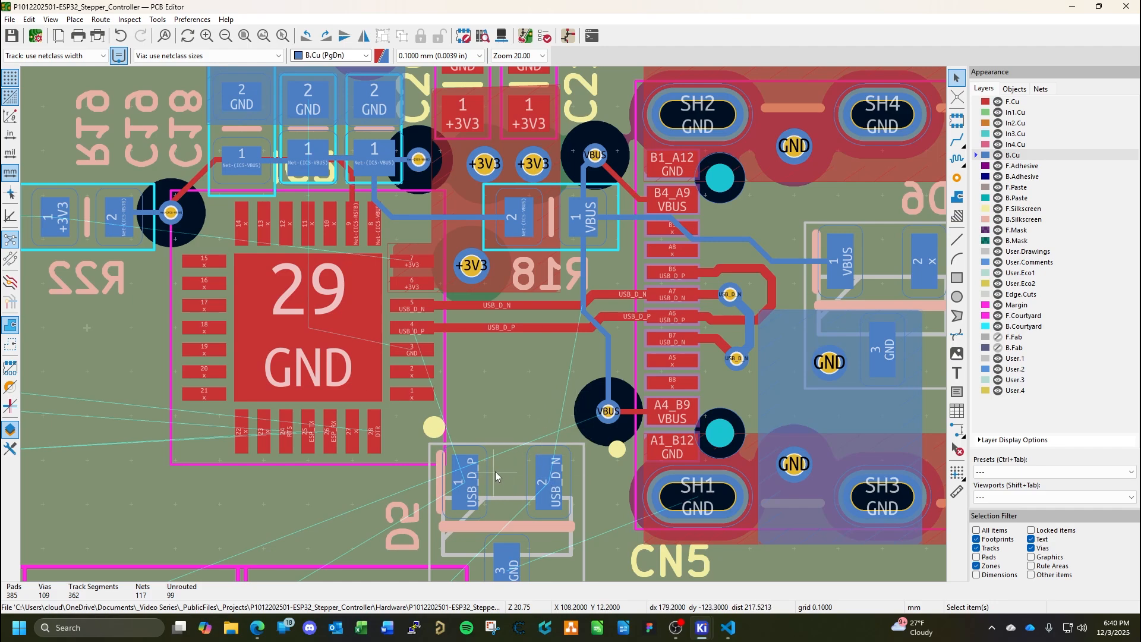
click(957, 140)
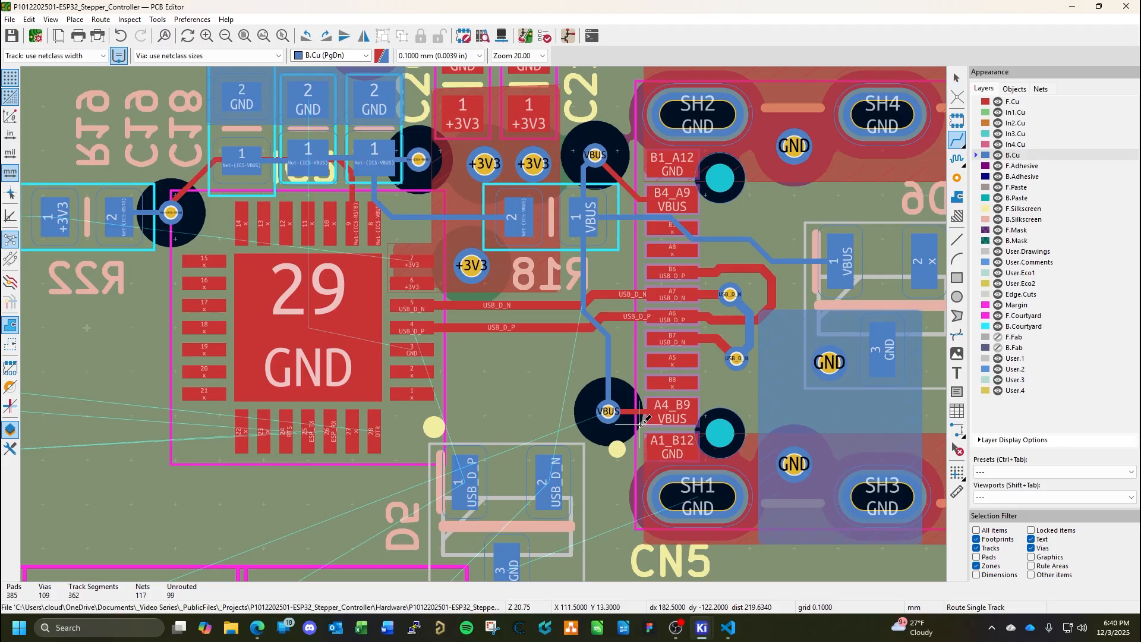
click(551, 483)
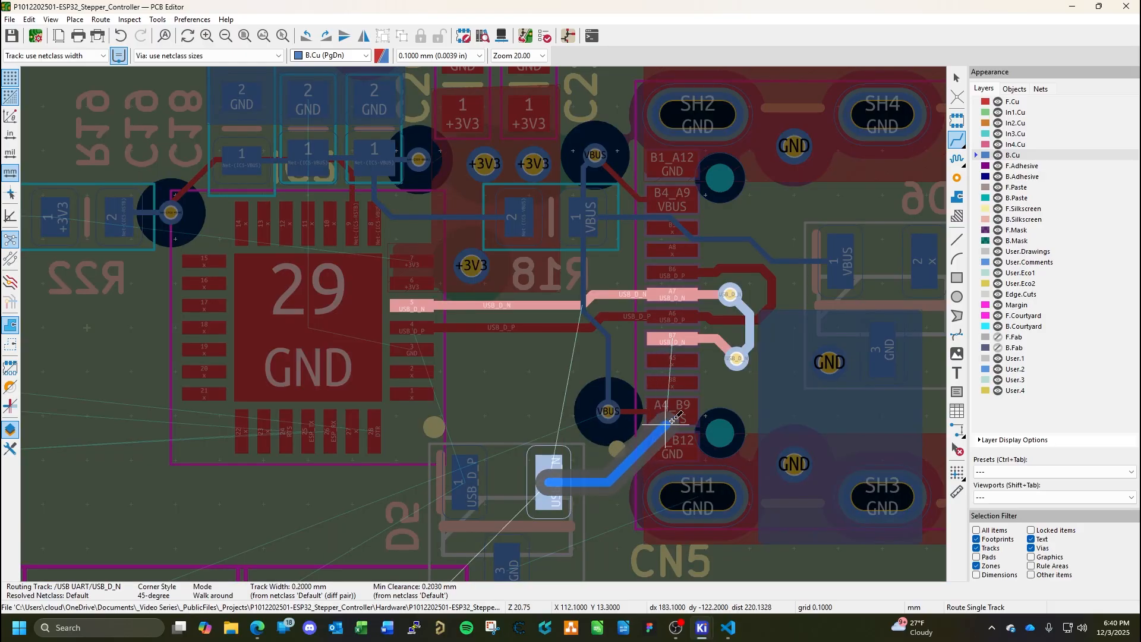
click(736, 359)
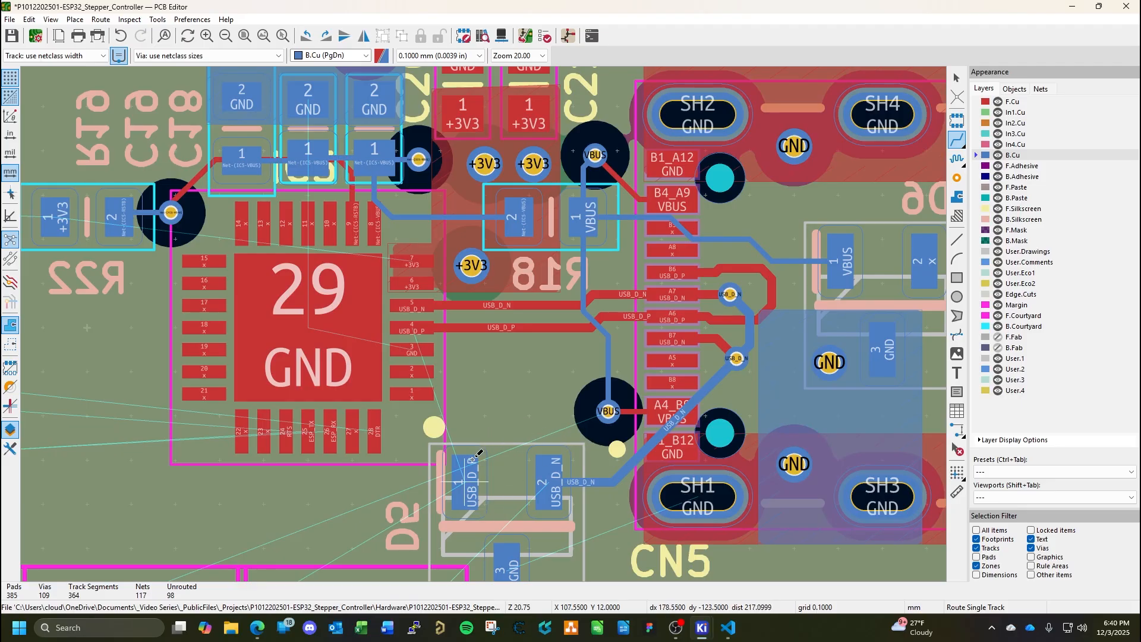
Route USB_D_P on B.Cu from pad 1 of D5 toward the USB_D_P track and end it with a via between IC5 and CN5.
click(466, 481)
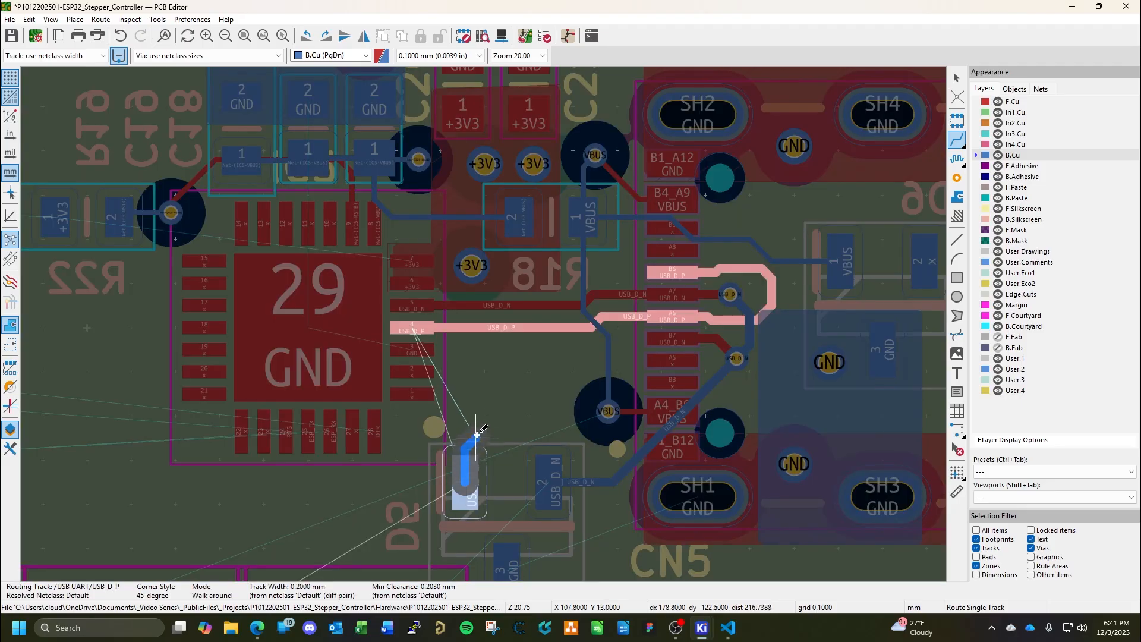
click(511, 369)
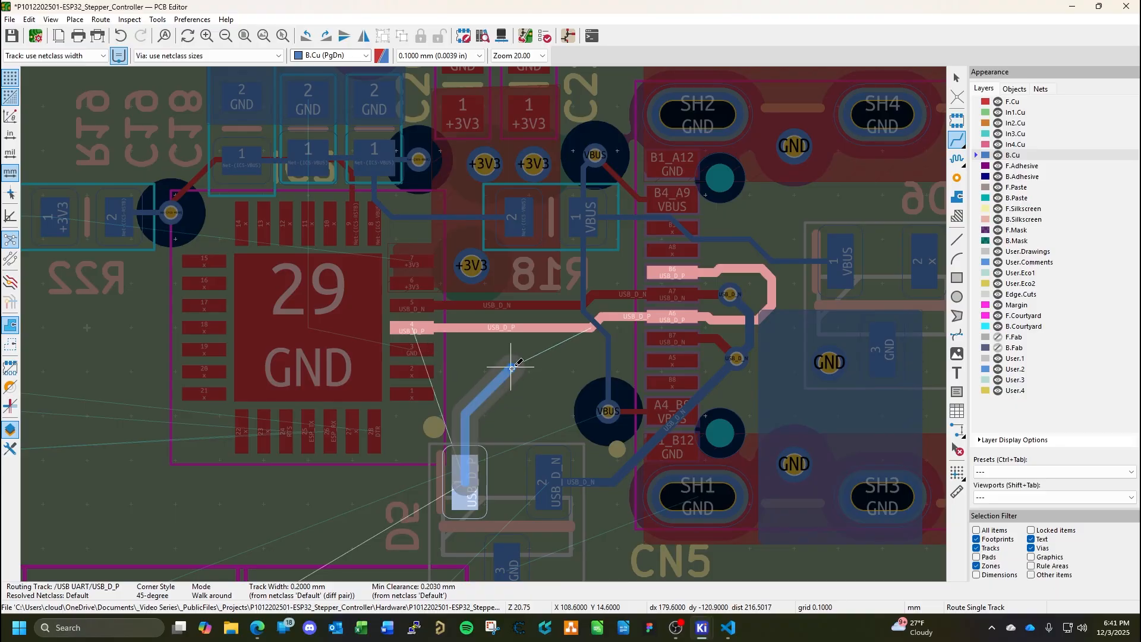
key(v)
key(v)
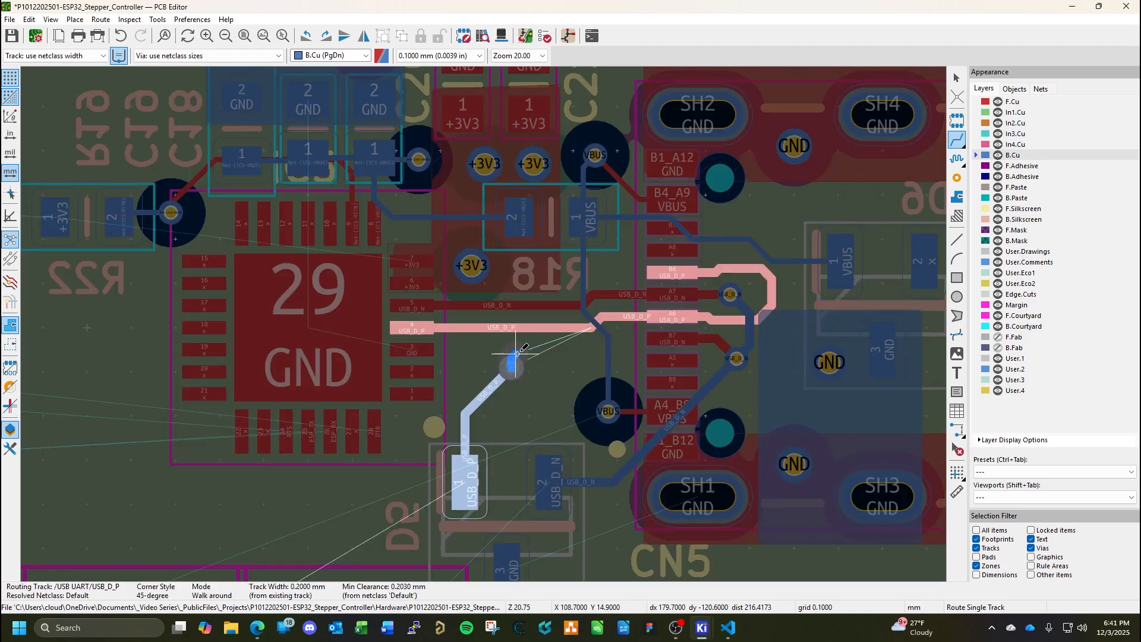
key(Escape)
key(Escape)
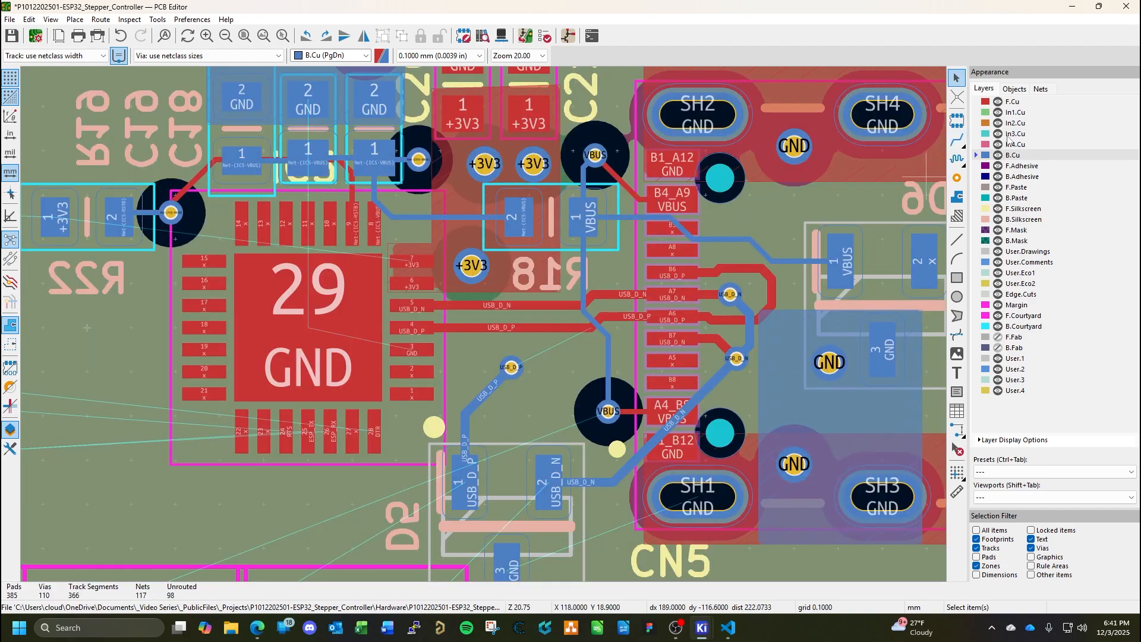
Connect the new USB_D_P via on F.Cu to the USB_D_P track between IC5 and CN5, and save the board.
click(1011, 102)
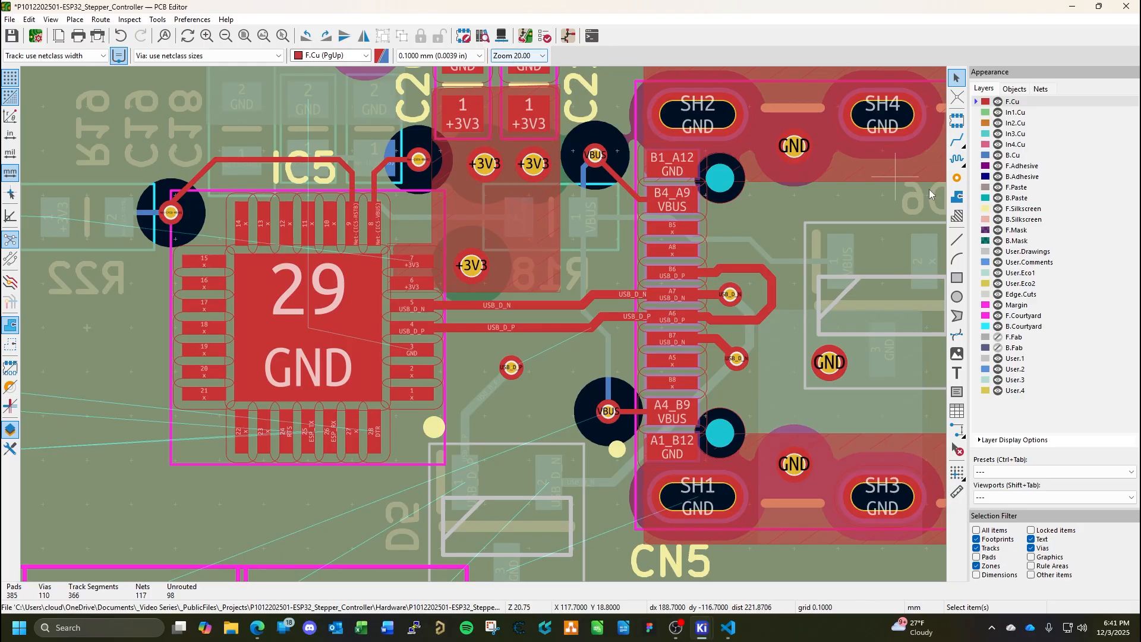
click(957, 140)
click(511, 366)
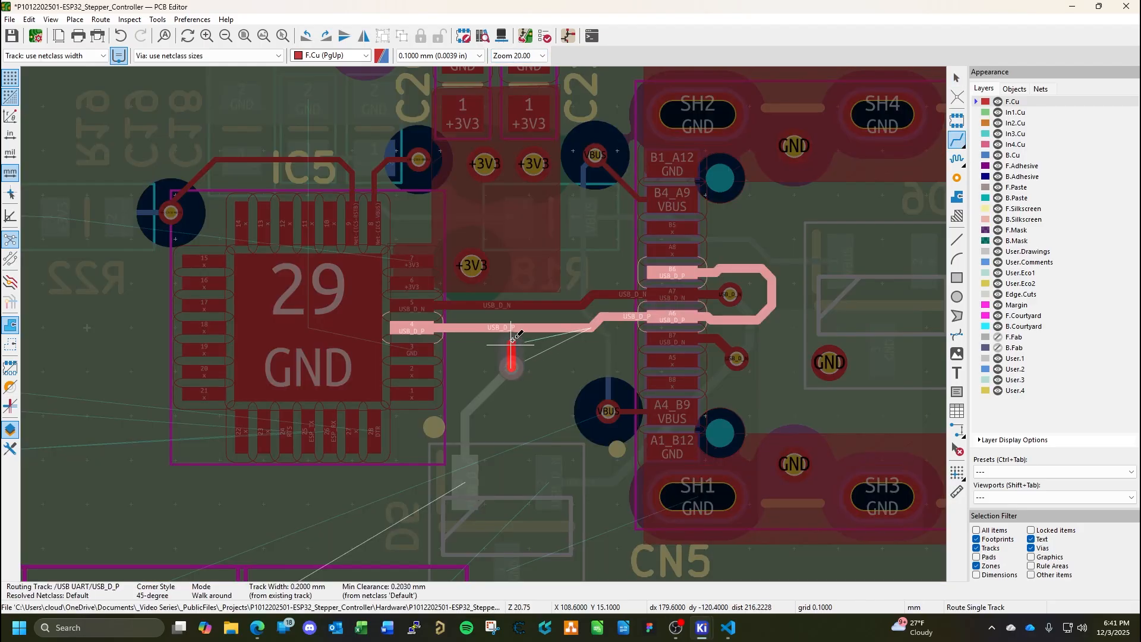
click(592, 329)
key(Escape)
key(ctrl+s)
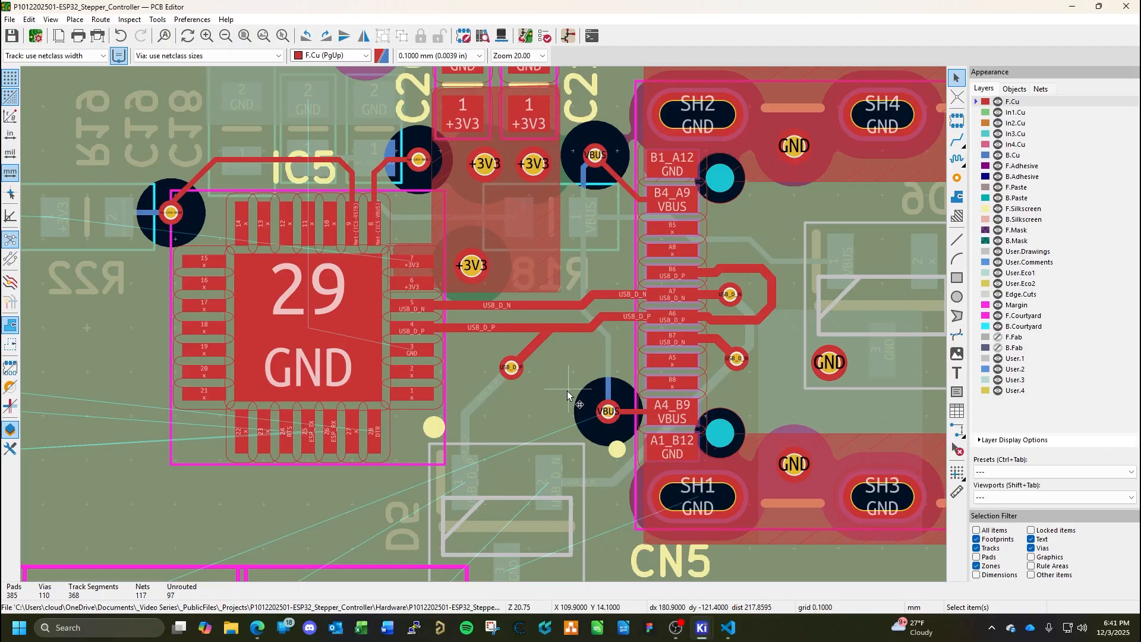
Start a filled copper zone on B.Cu just above pad 3 of D5 and assign it to the GND net.
scroll(563, 393, down, 3)
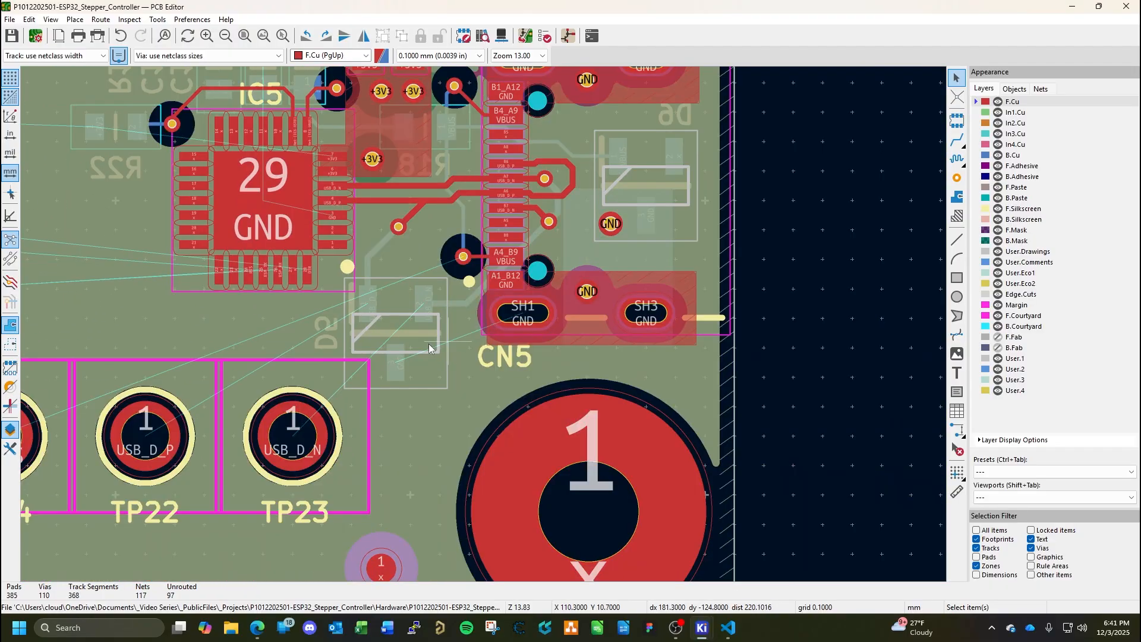
key(Page_Down)
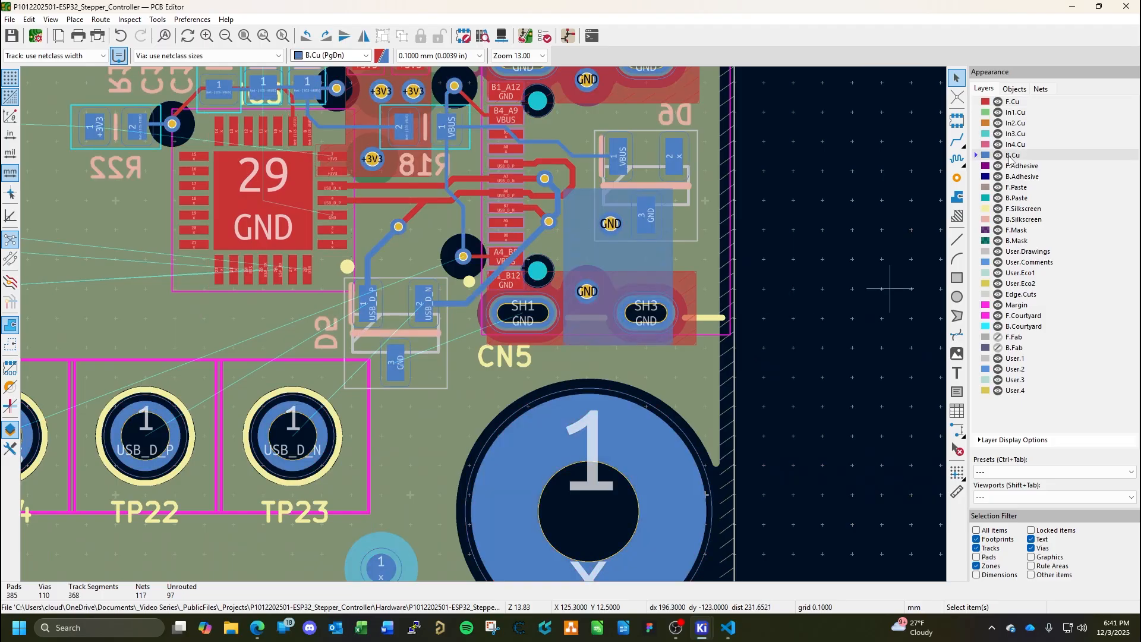
middle_drag(460, 417, 580, 422)
scroll(552, 411, up, 4)
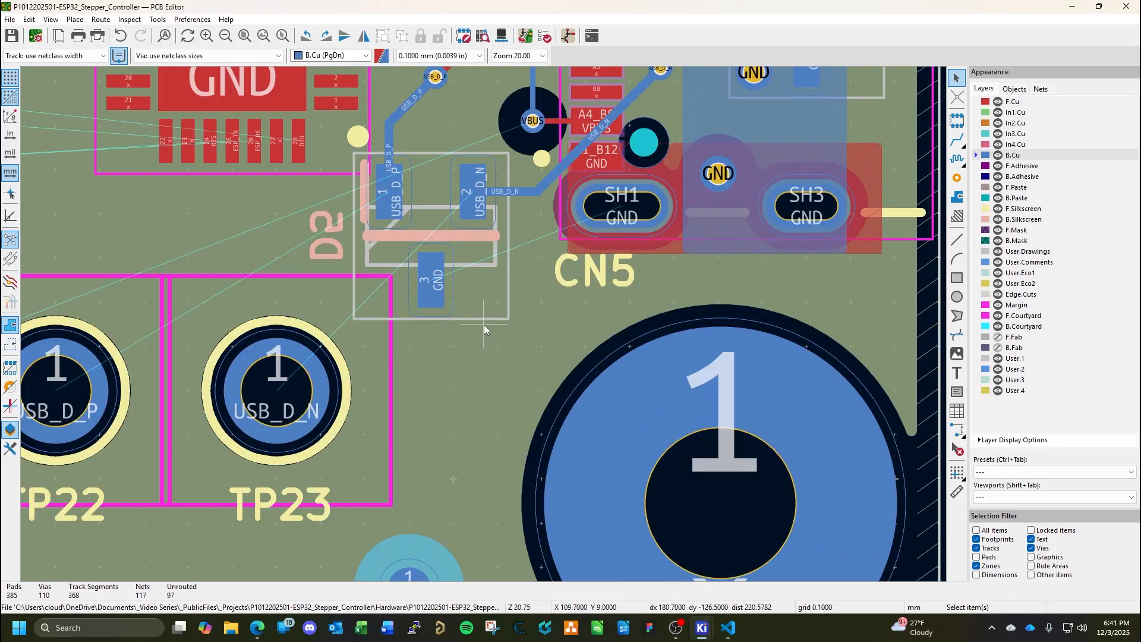
click(957, 197)
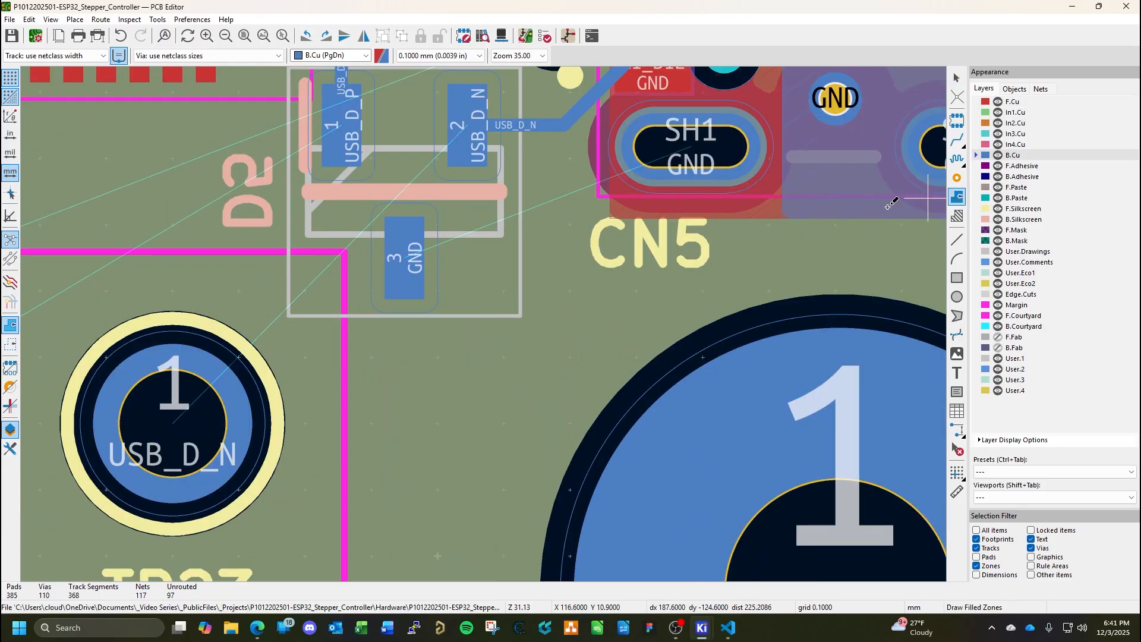
click(381, 204)
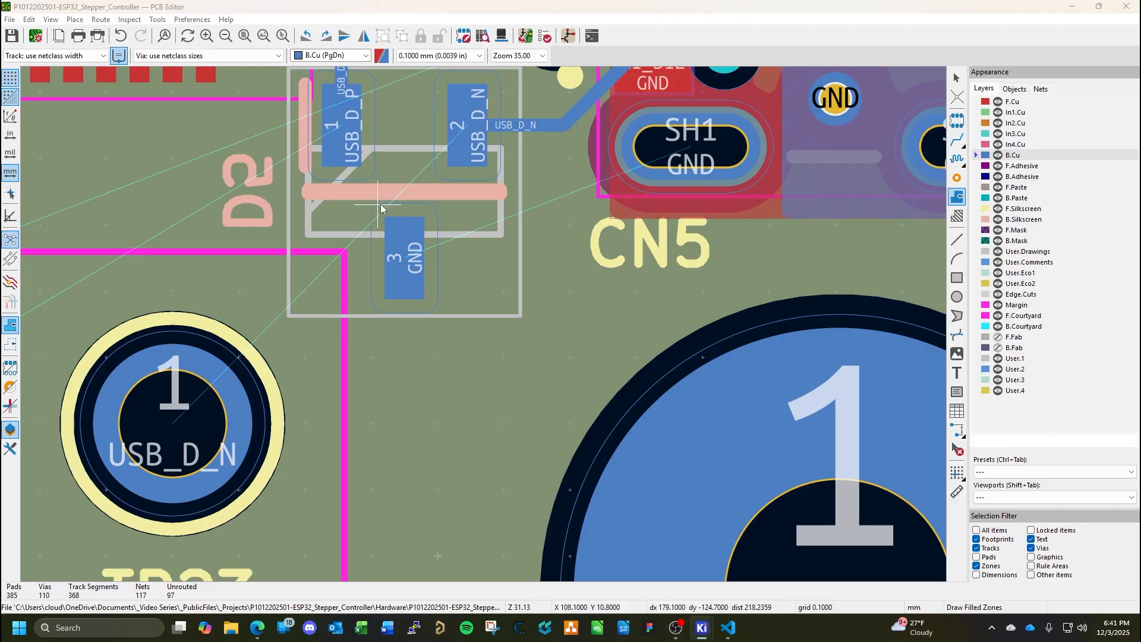
scroll(218, 223, down, 2)
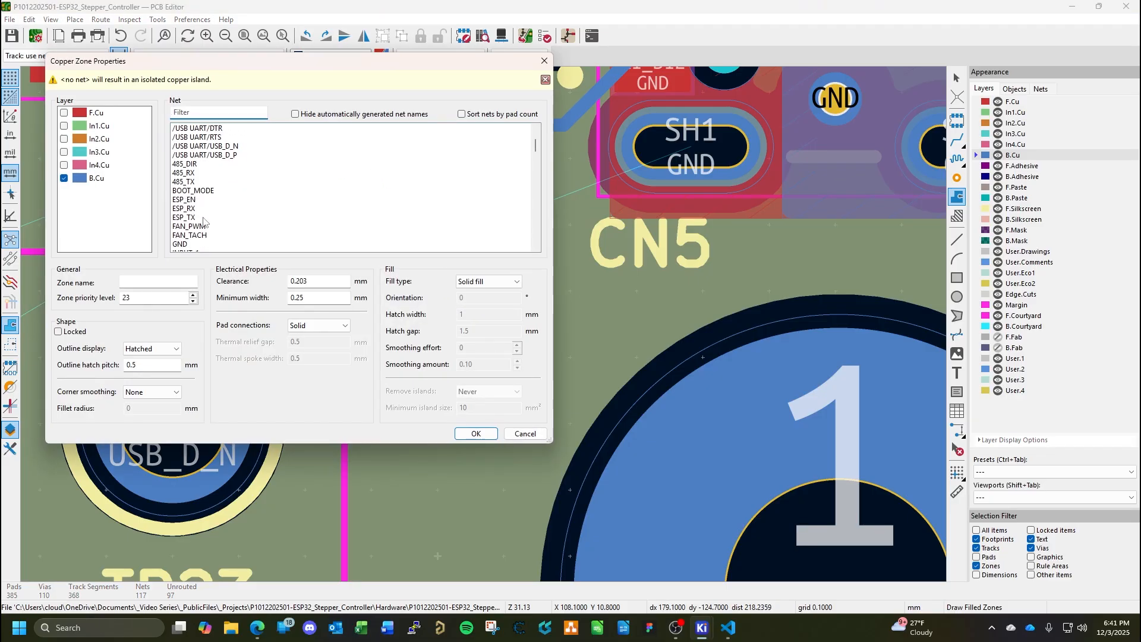
click(182, 244)
click(476, 433)
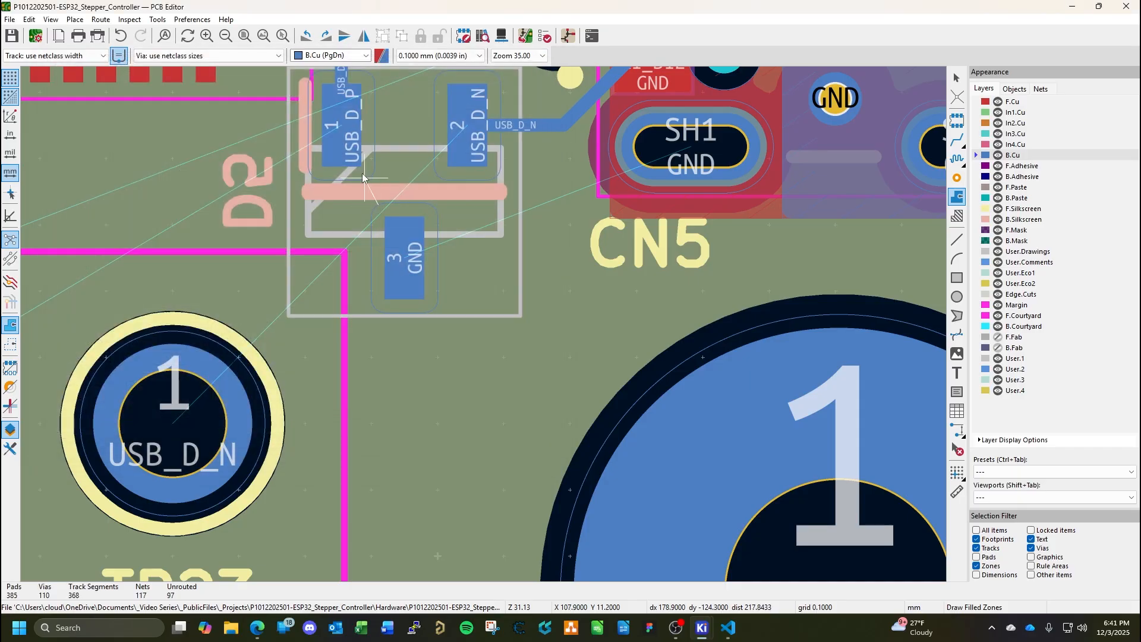
Outline the GND zone as a rectangle of about 3.0 by 2.8 mm enclosing D5 pad 3, and fill the zones.
click(577, 205)
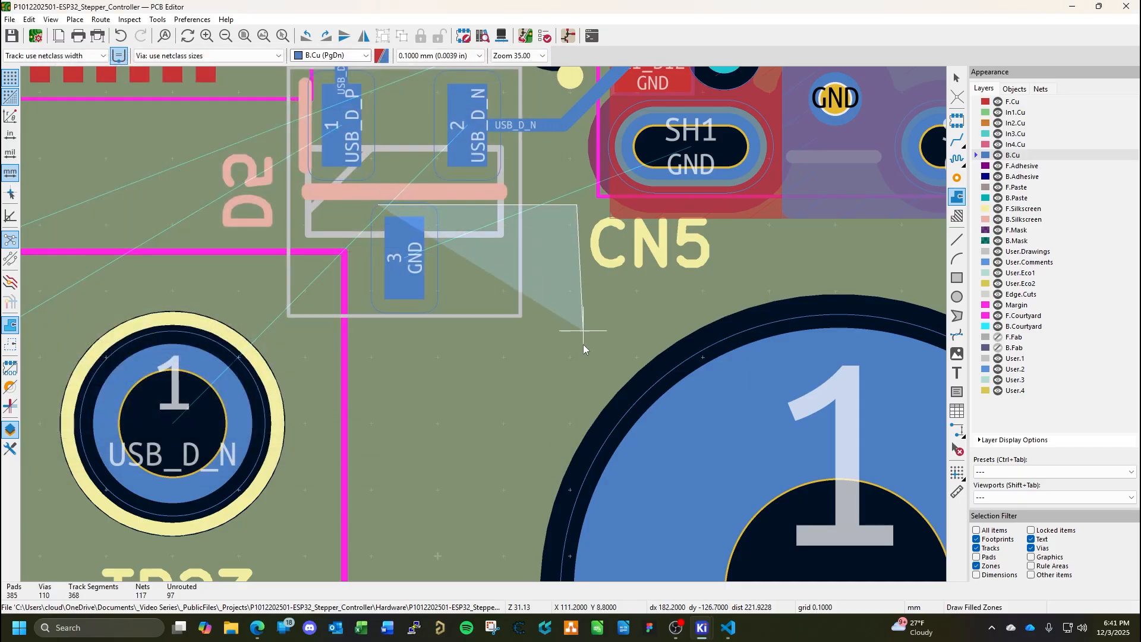
click(577, 389)
click(379, 391)
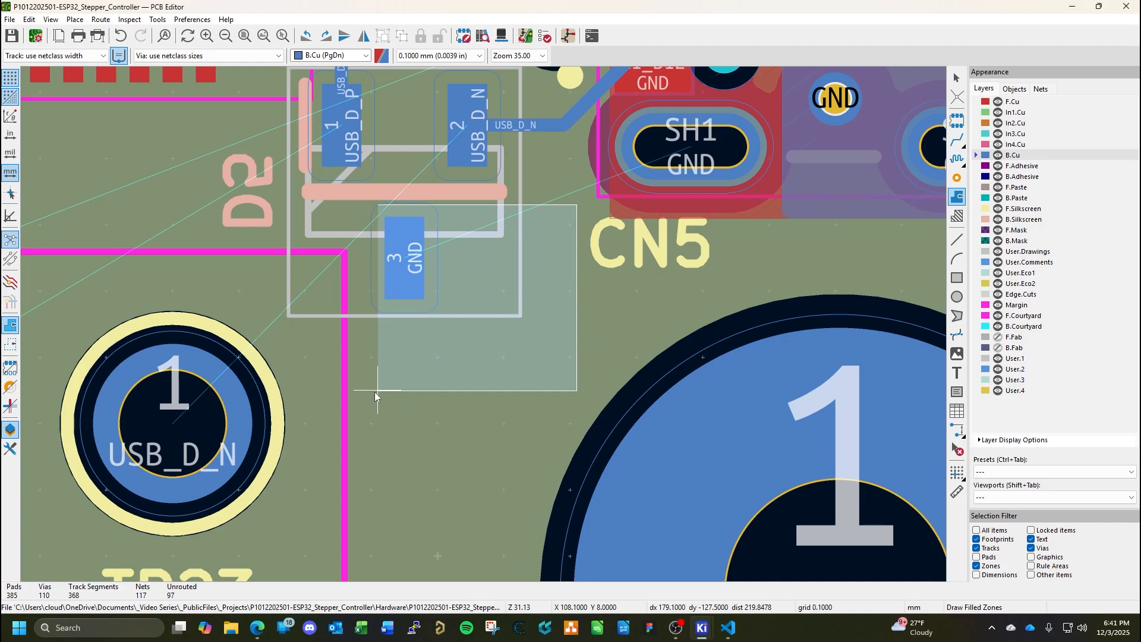
click(378, 206)
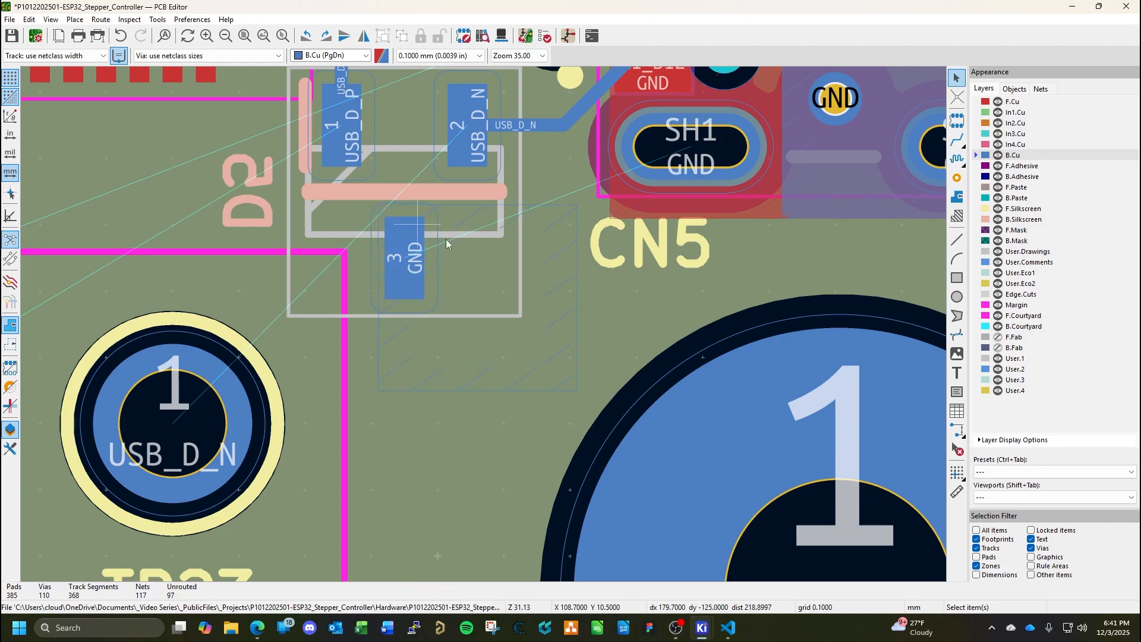
key(b)
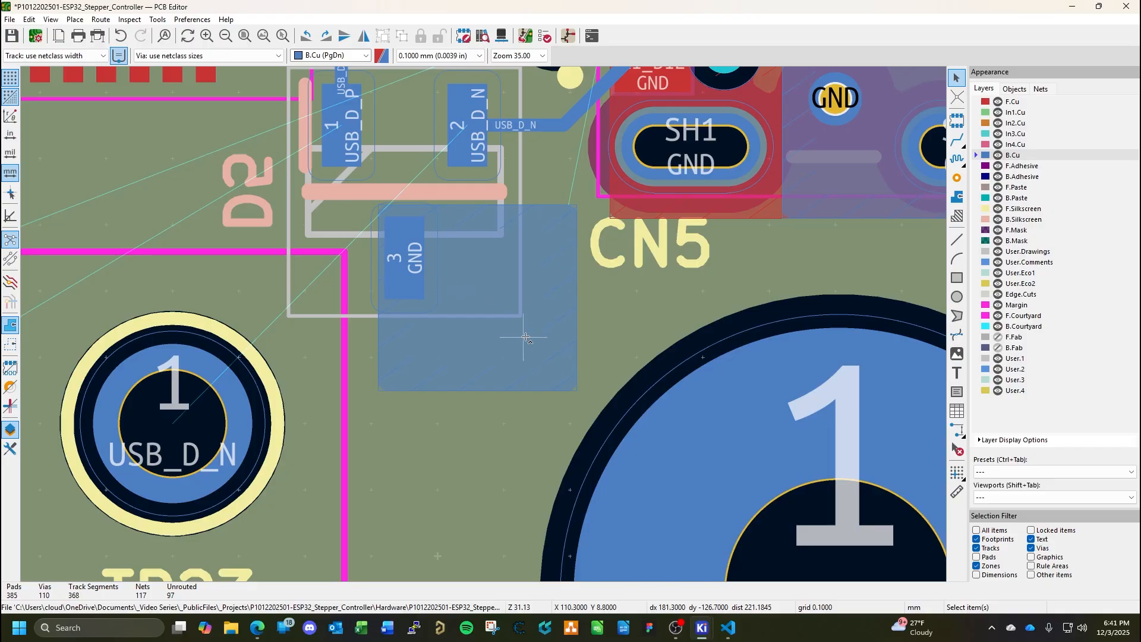
Place a through via in the B.Cu zone below and beside pad 3 of D5, and assign it to the GND net.
key(ctrl+shift+v)
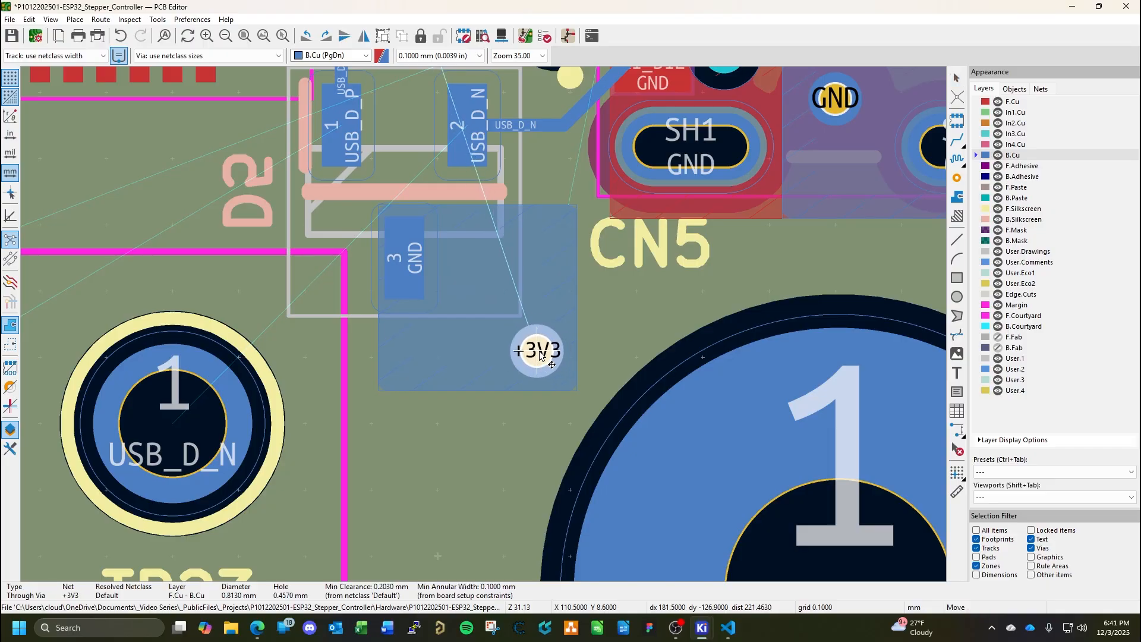
click(539, 355)
double_click(539, 356)
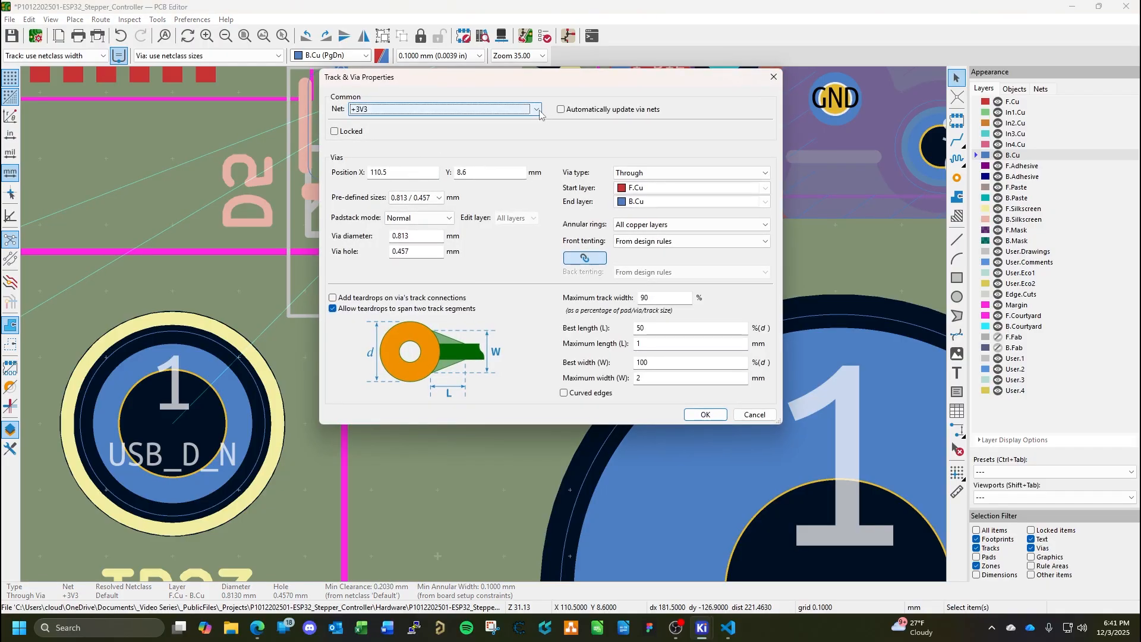
click(537, 110)
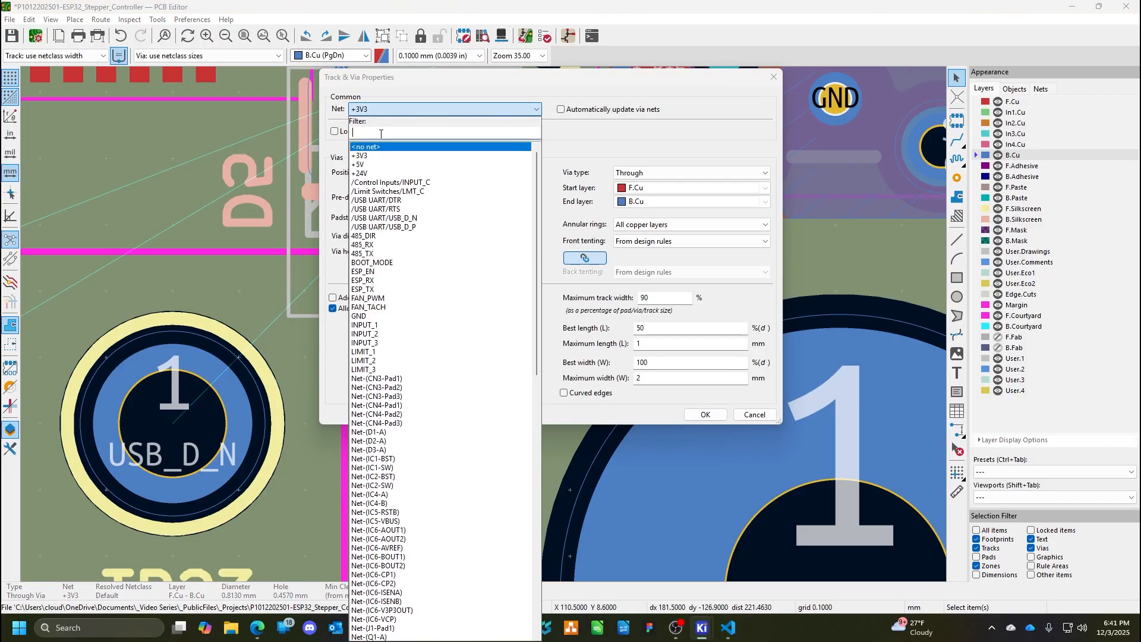
click(378, 317)
click(705, 414)
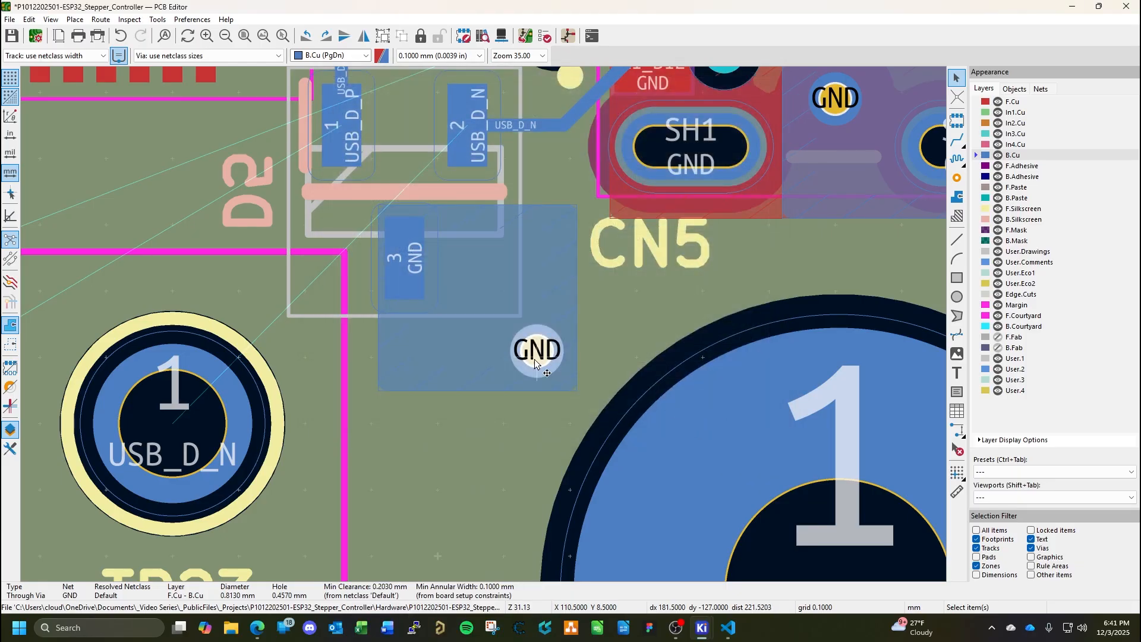
Duplicate the GND via twice and arrange the three vias in an L shape around pad 3 of D5 inside the zone.
key(ctrl+c)
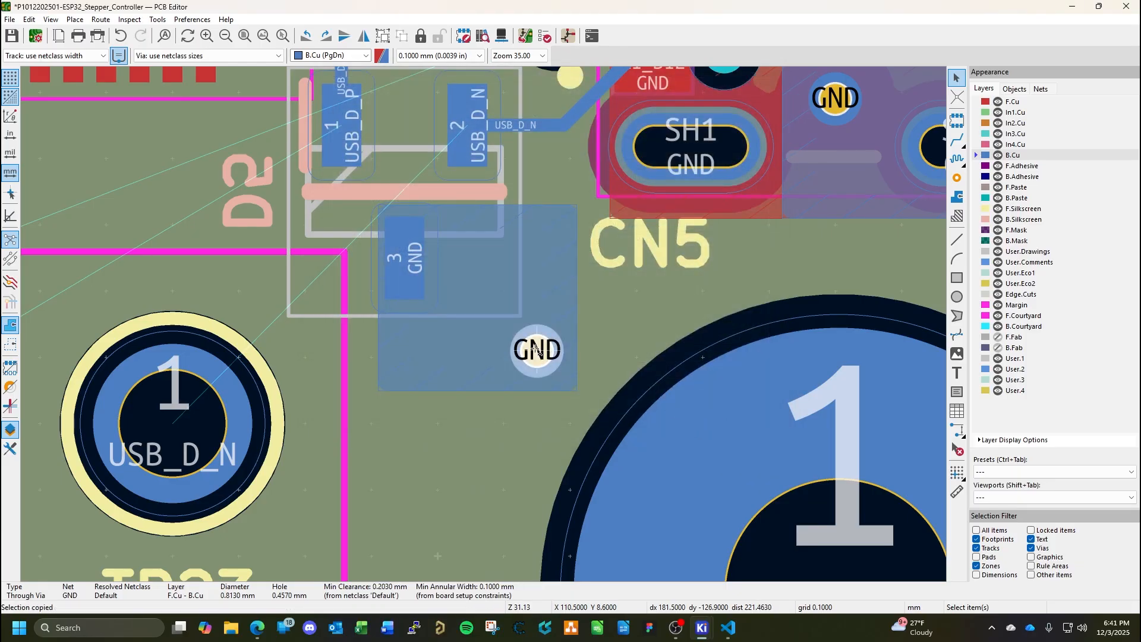
key(ctrl+v)
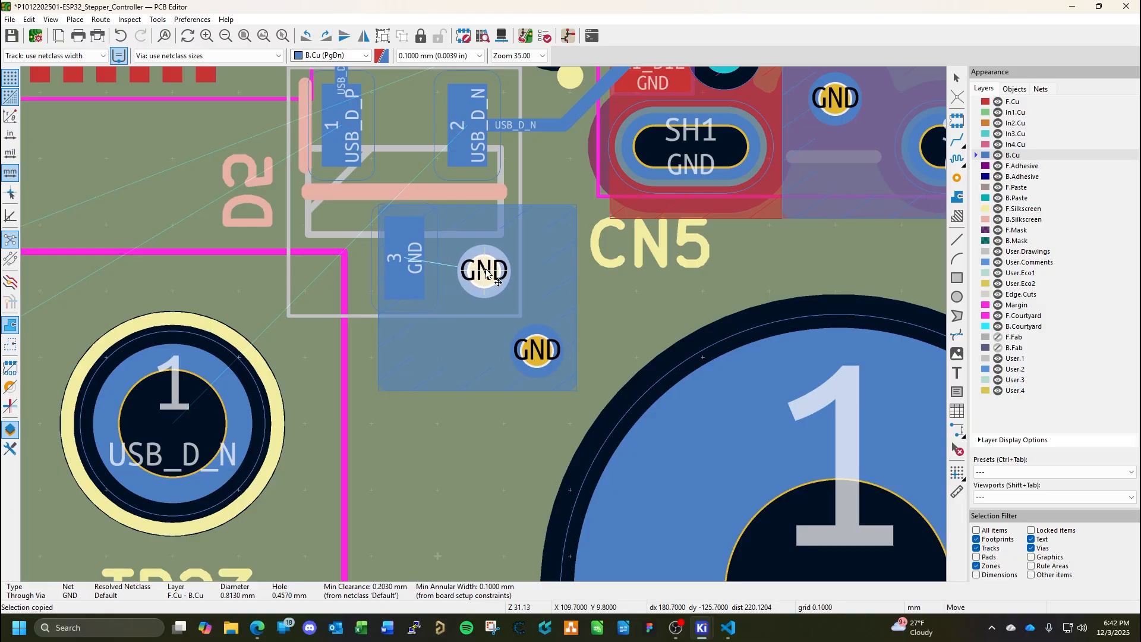
click(491, 274)
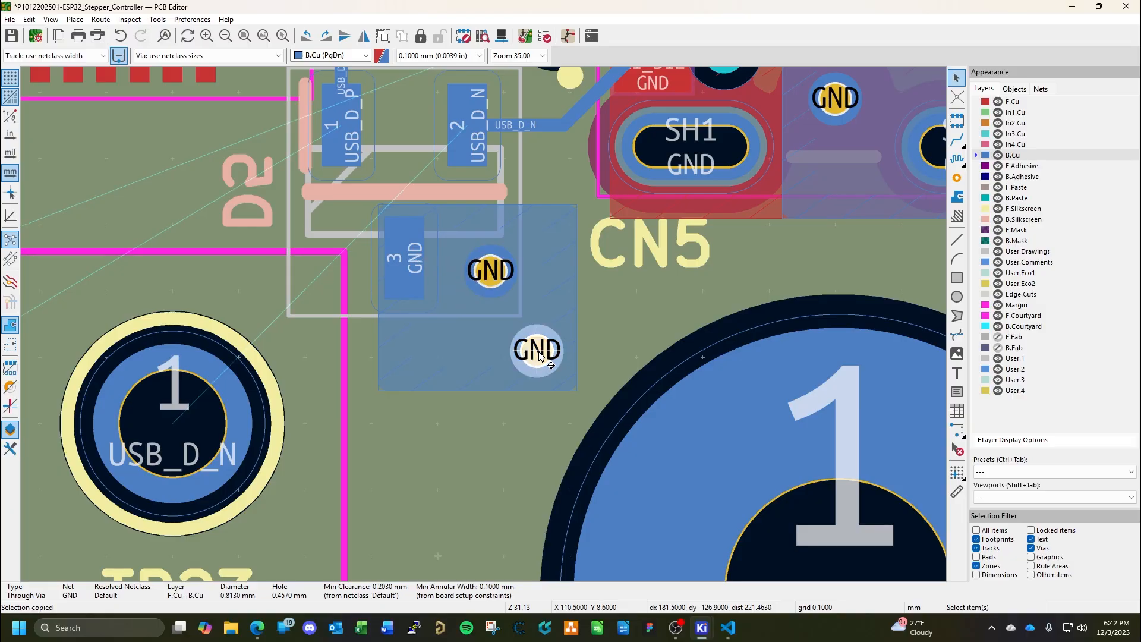
drag(538, 355, 414, 356)
key(ctrl+v)
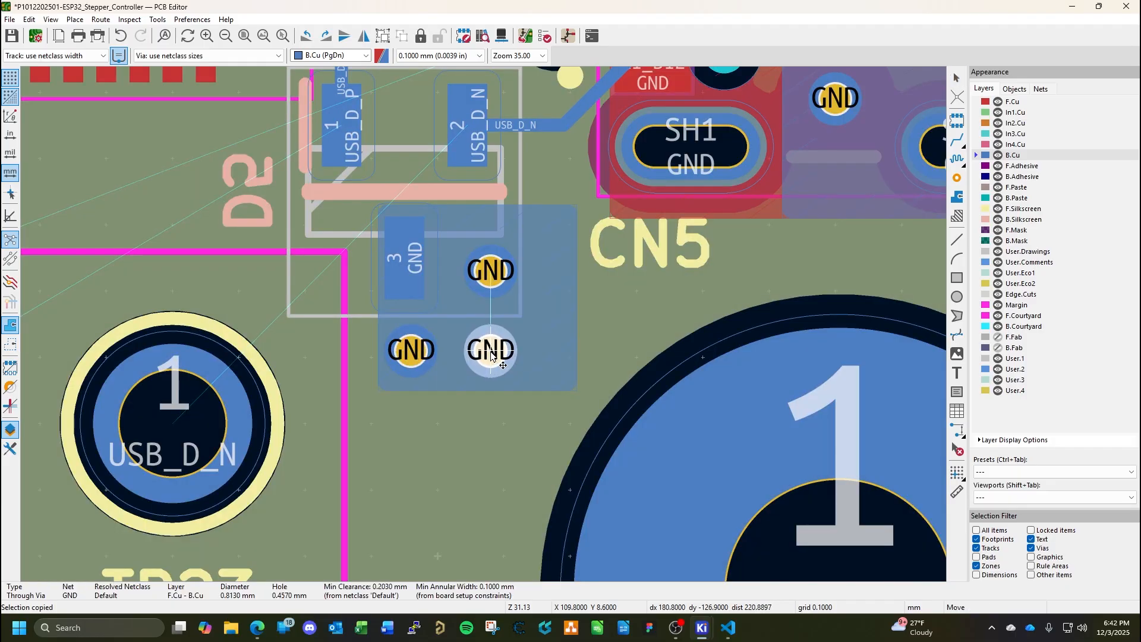
click(491, 352)
Shrink the GND zone around D5 pad 3 to about 2.3 by 2.7 mm, refill the zones, and save the board.
click(572, 341)
drag(577, 299, 531, 302)
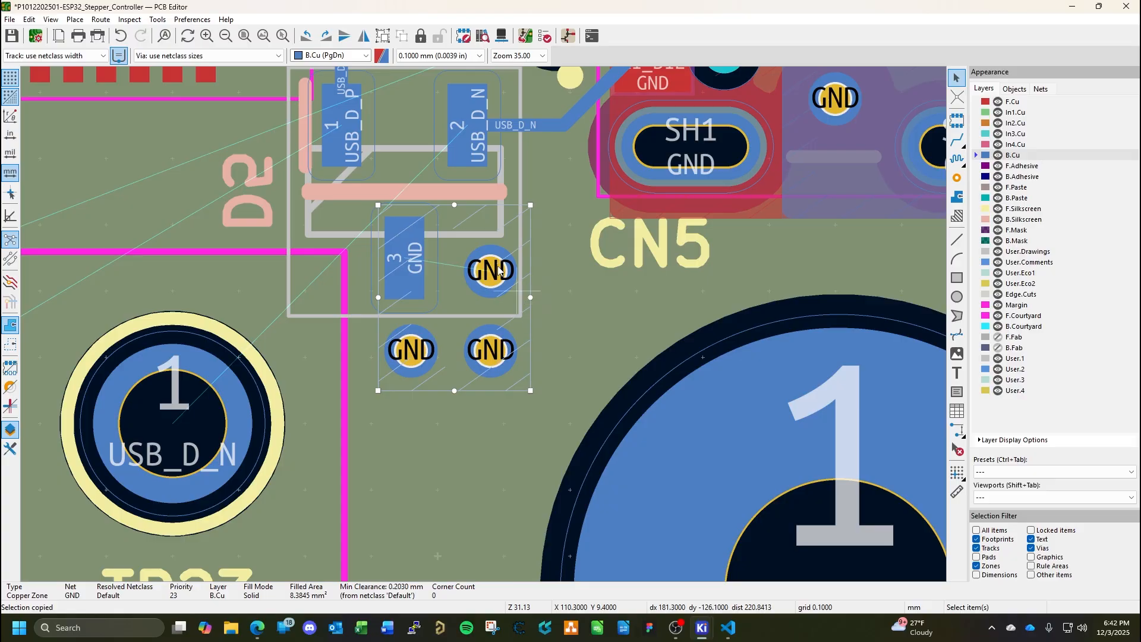
drag(454, 205, 453, 212)
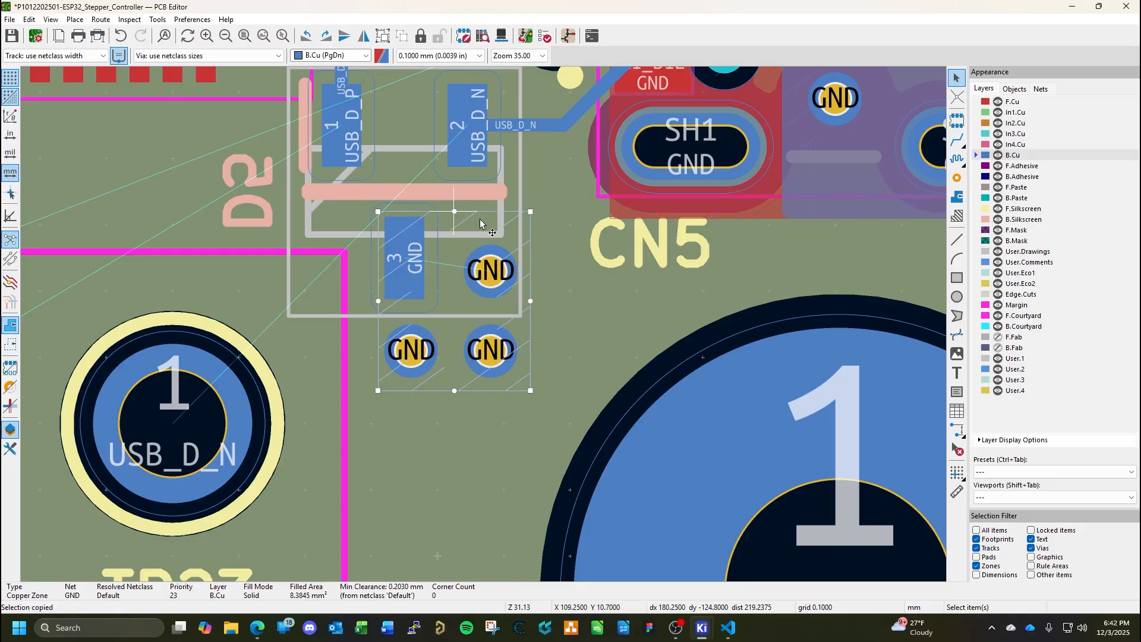
key(Escape)
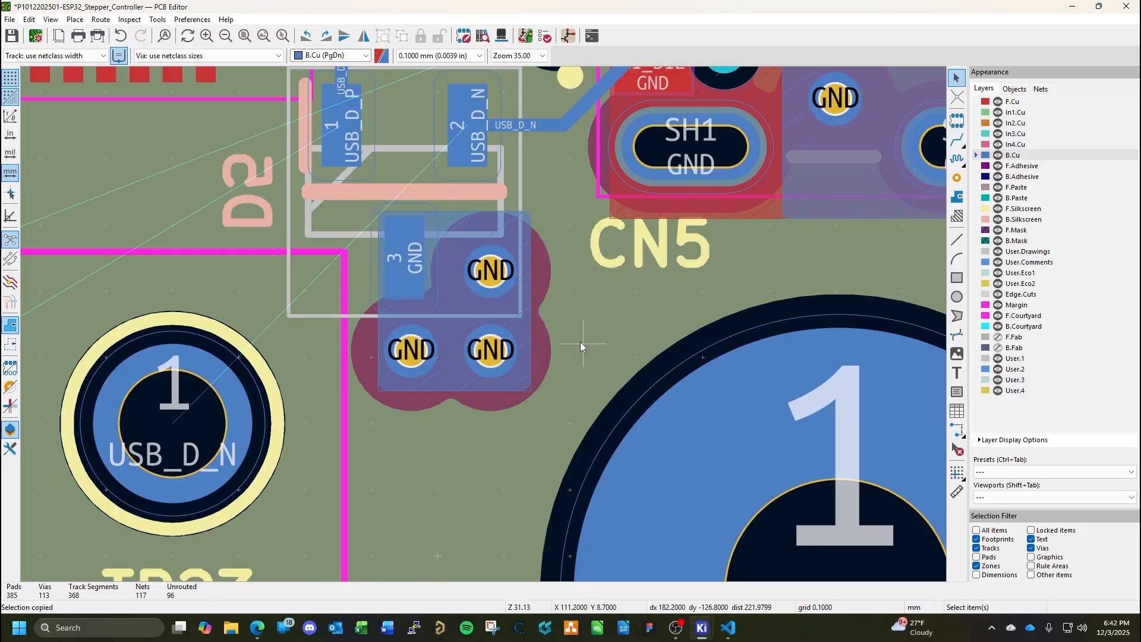
key(ctrl+s)
Route USB_D_N on B.Cu from test point TP23 to pad 2 of D5.
scroll(482, 326, down, 2)
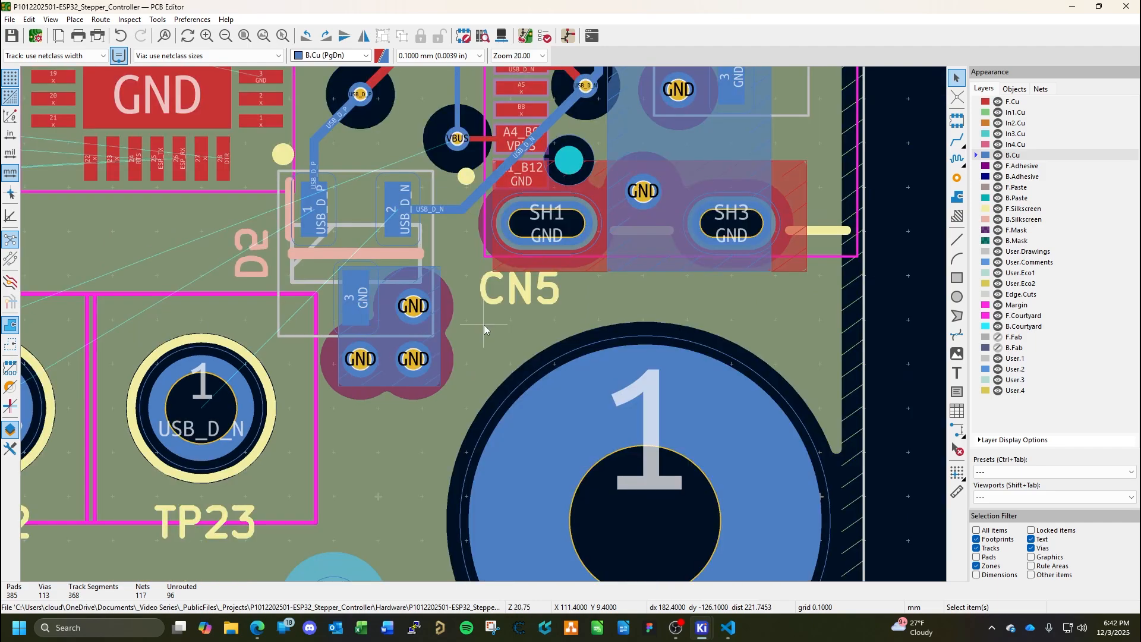
middle_drag(468, 325, 599, 397)
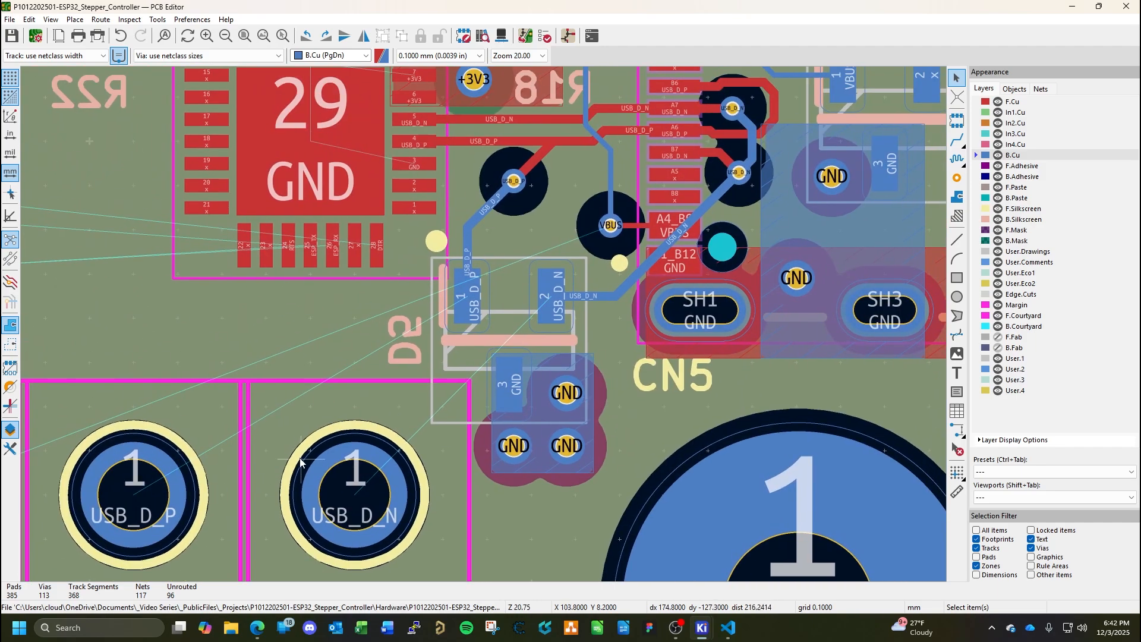
middle_drag(311, 434, 472, 406)
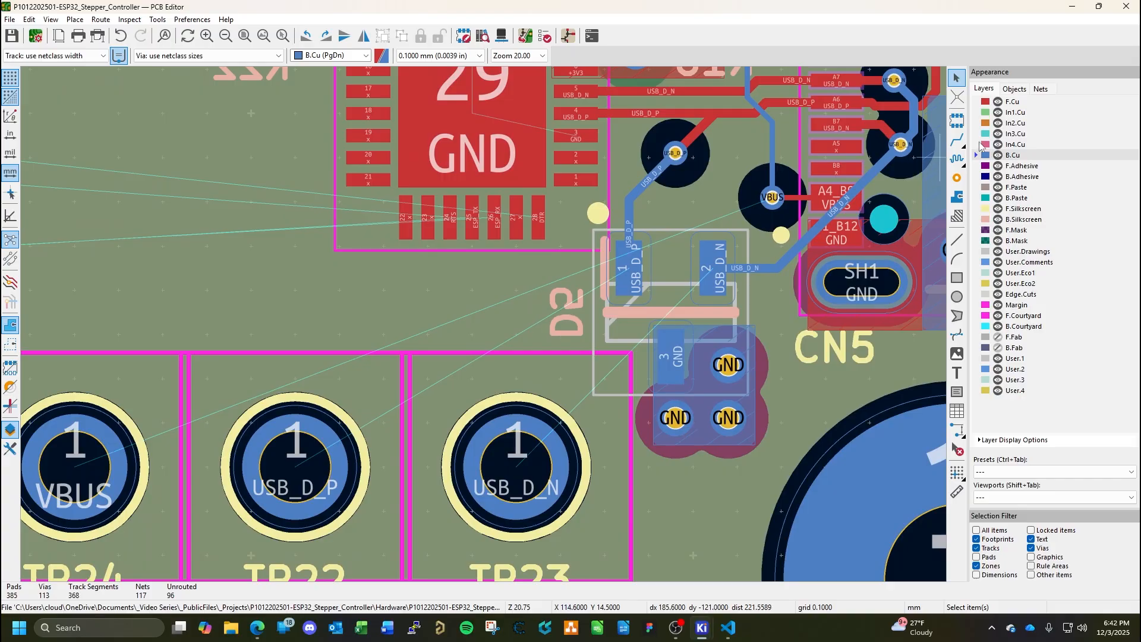
click(957, 141)
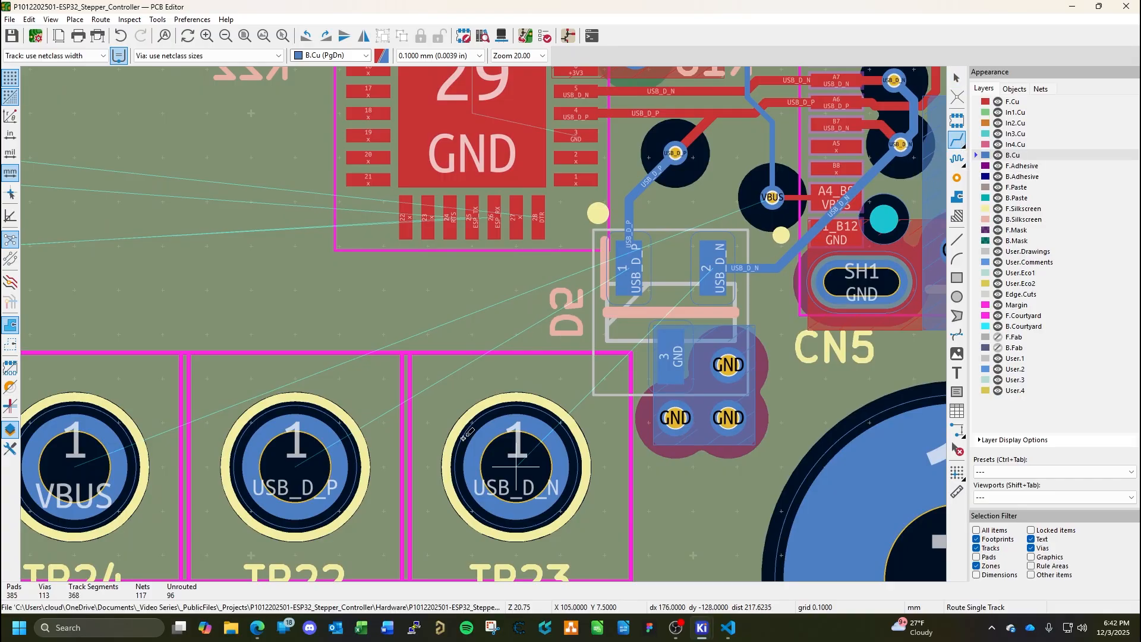
click(521, 473)
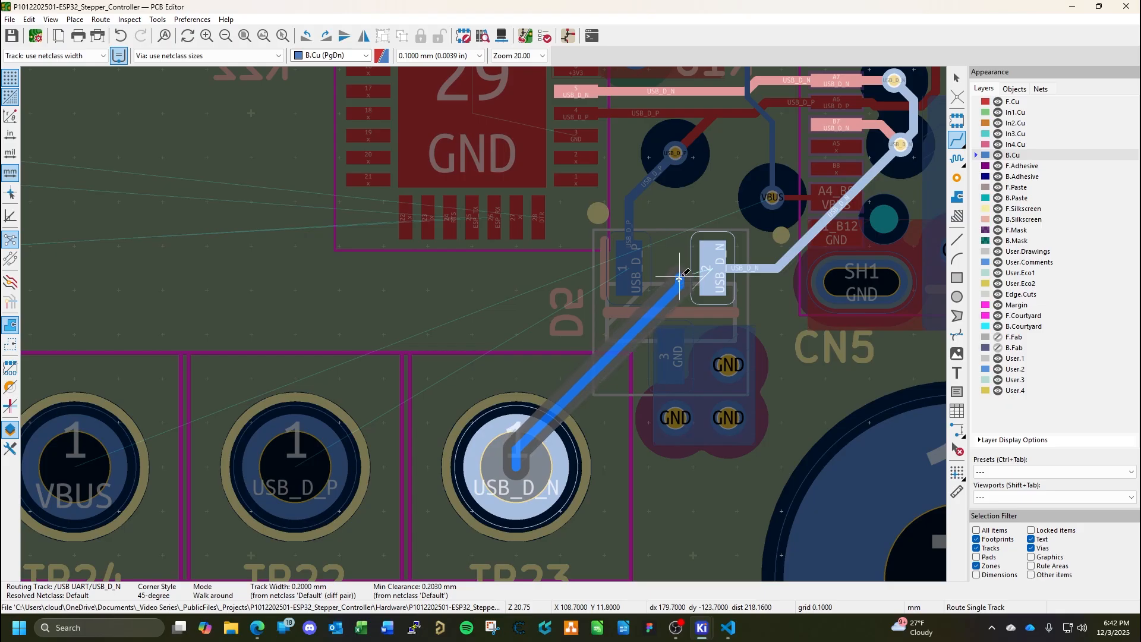
click(713, 264)
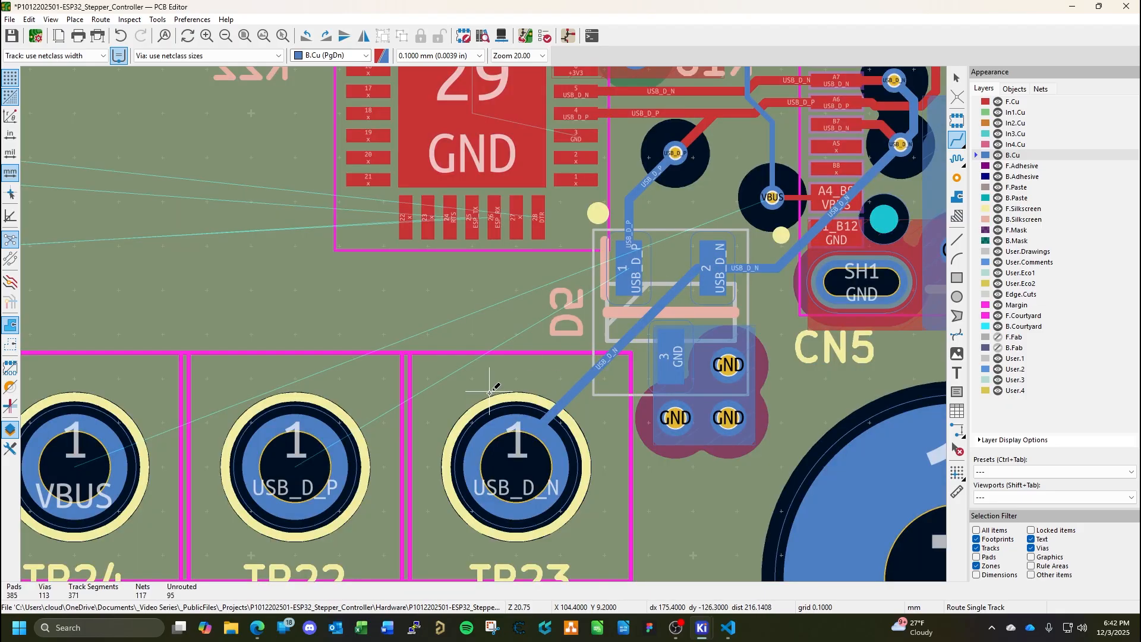
key(Escape)
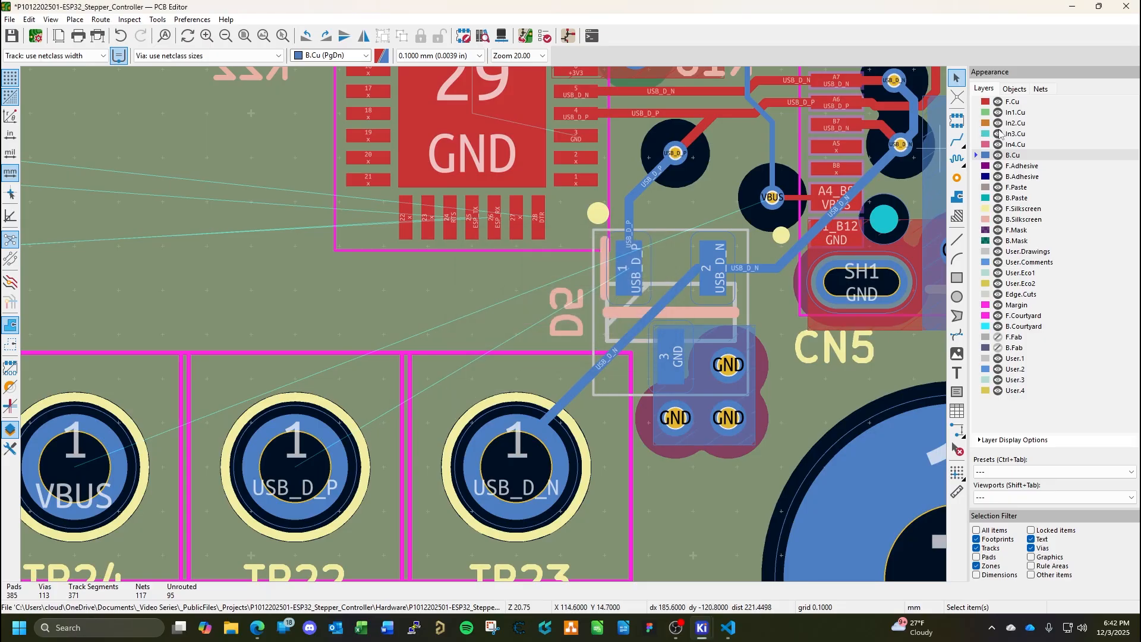
Route USB_D_P on B.Cu from test point TP22 above TP23 to pad 1 of D5.
click(957, 139)
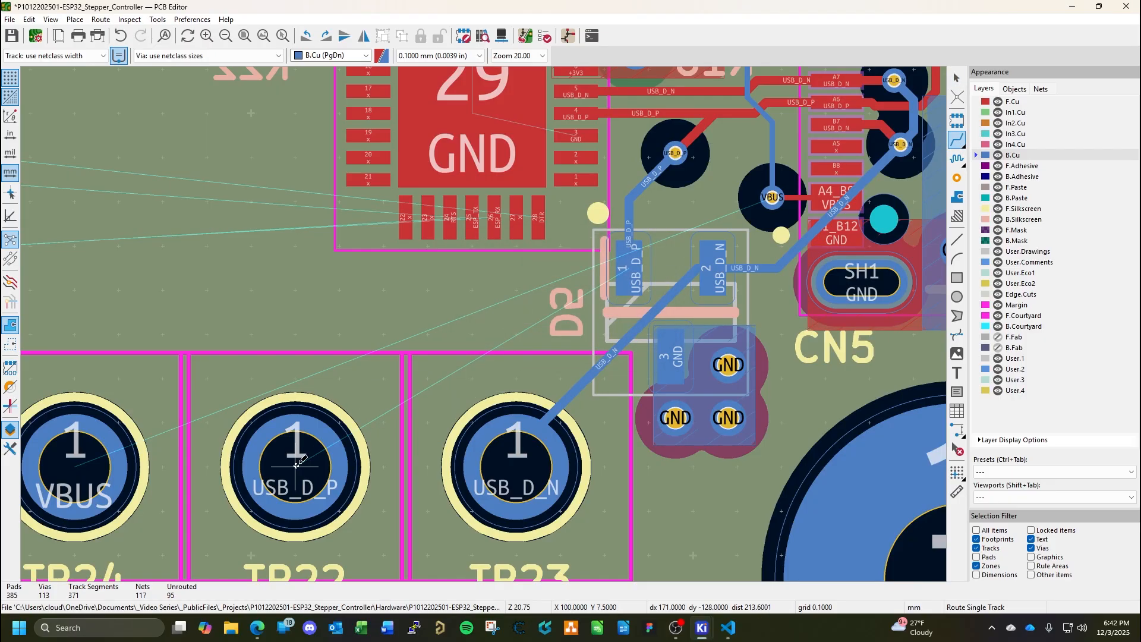
click(296, 465)
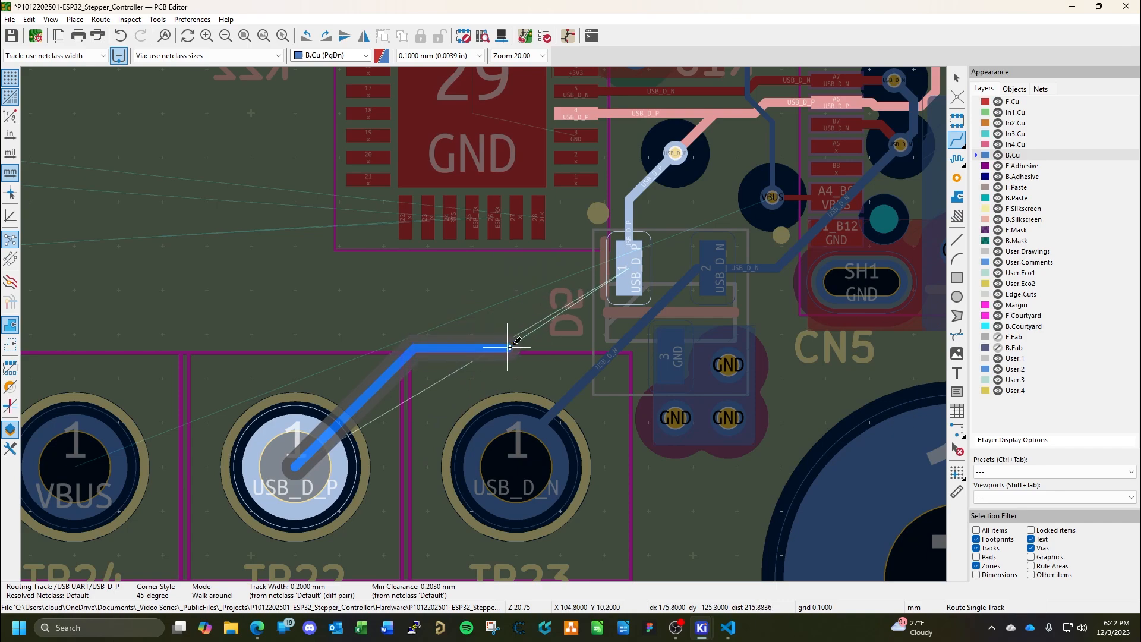
click(531, 352)
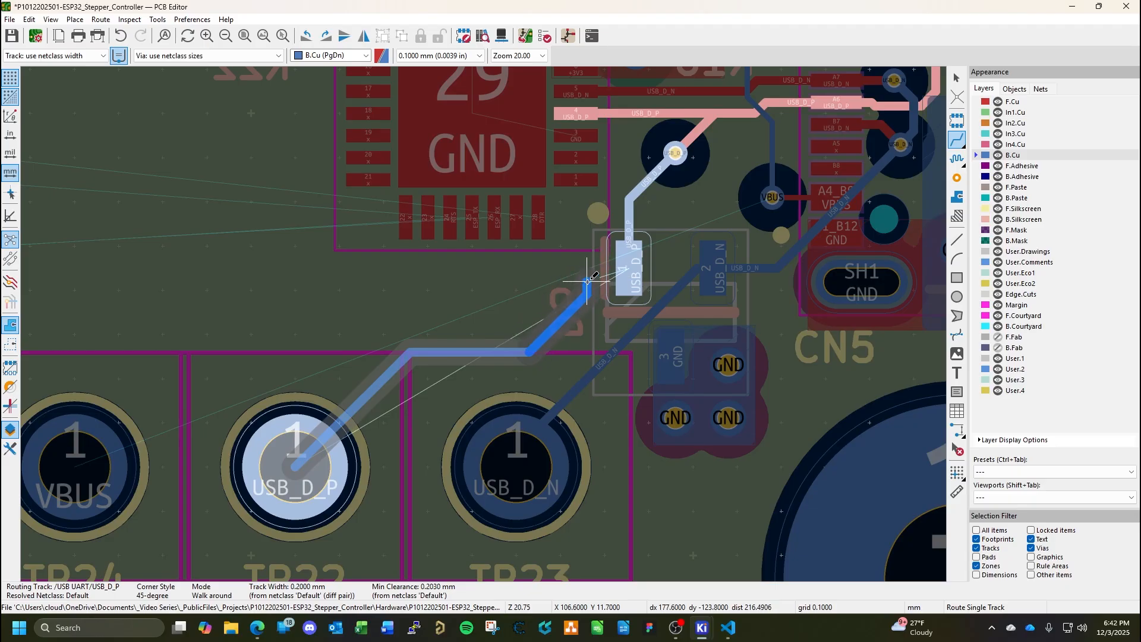
click(587, 282)
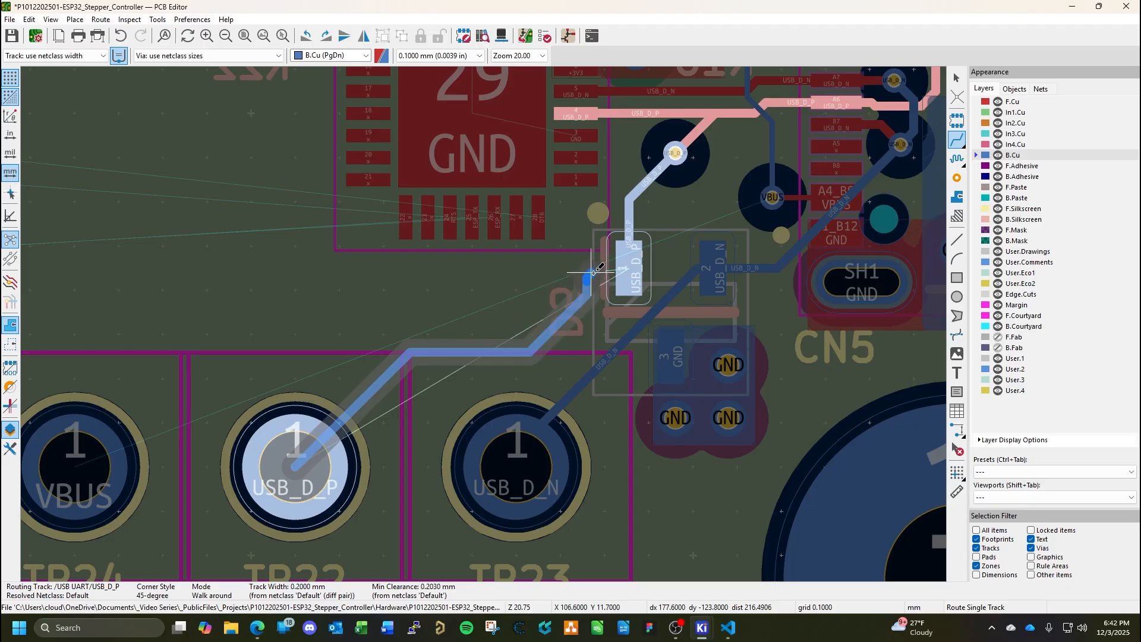
click(630, 265)
key(Escape)
Smooth out the short 0.1 mm jog in the USB_D_P track beside pad 1 of D5, and save the board.
scroll(483, 325, up, 5)
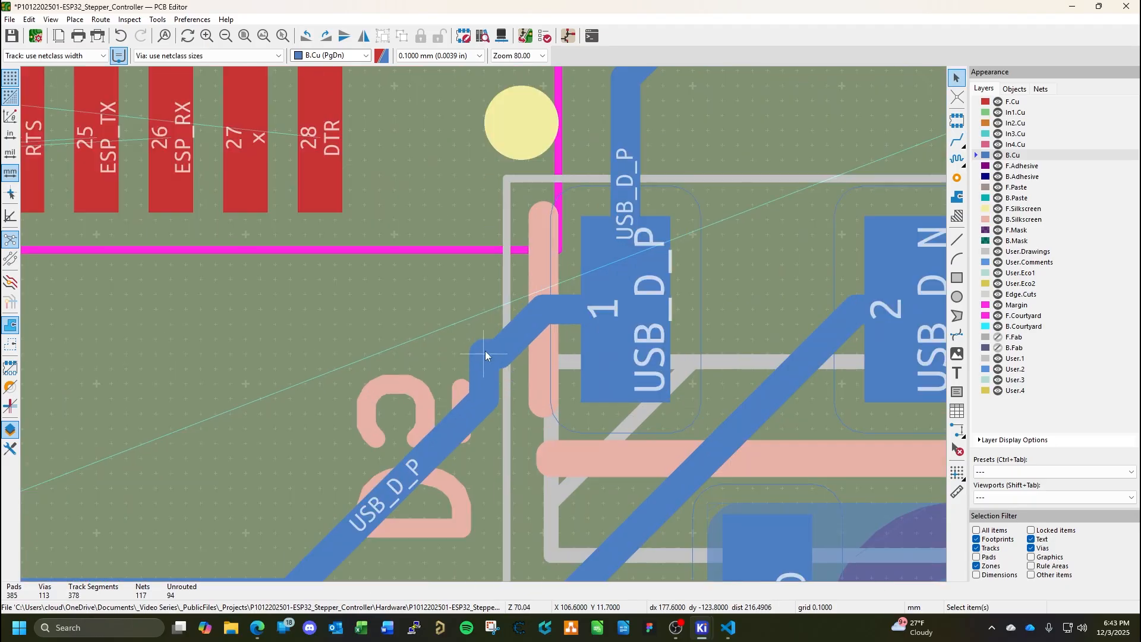
click(486, 351)
click(496, 360)
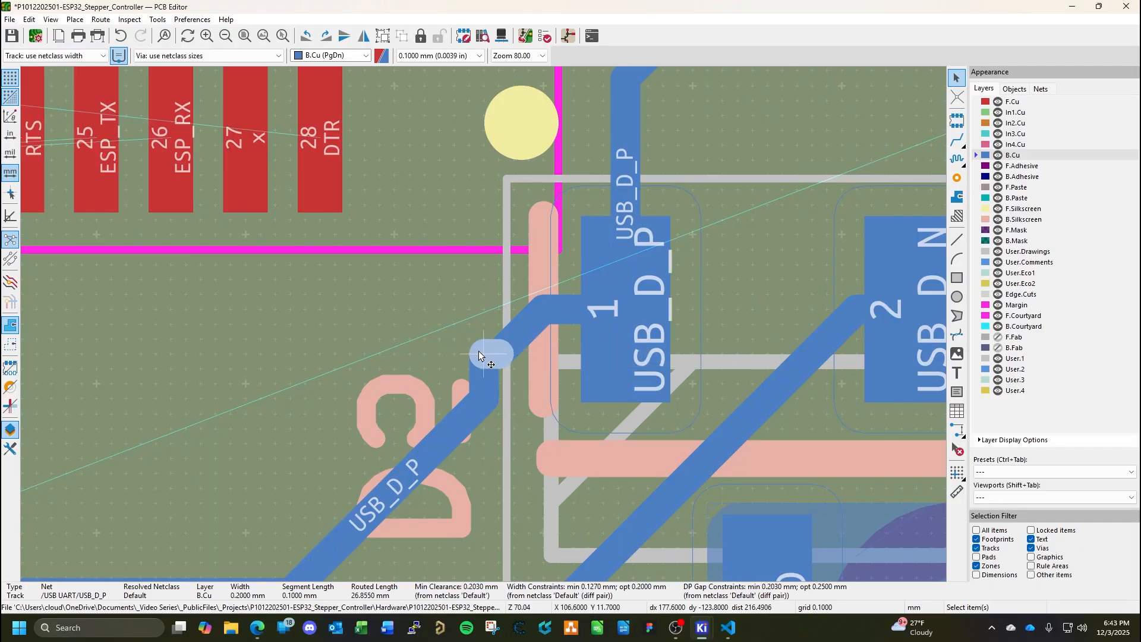
key(x)
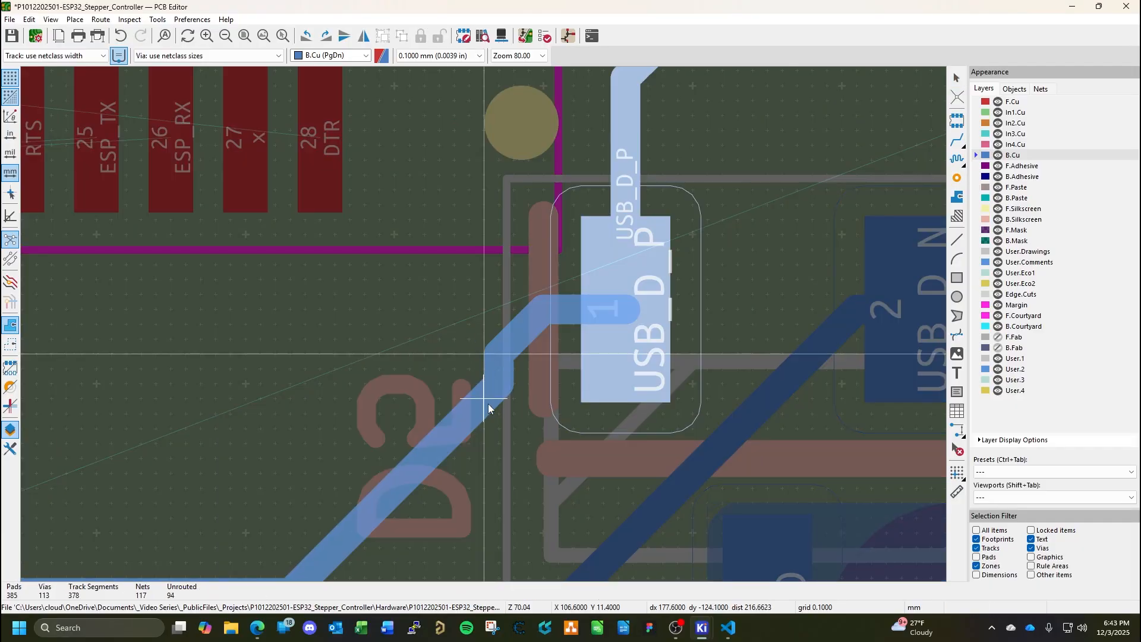
key(Escape)
key(ctrl+s)
scroll(484, 325, down, 5)
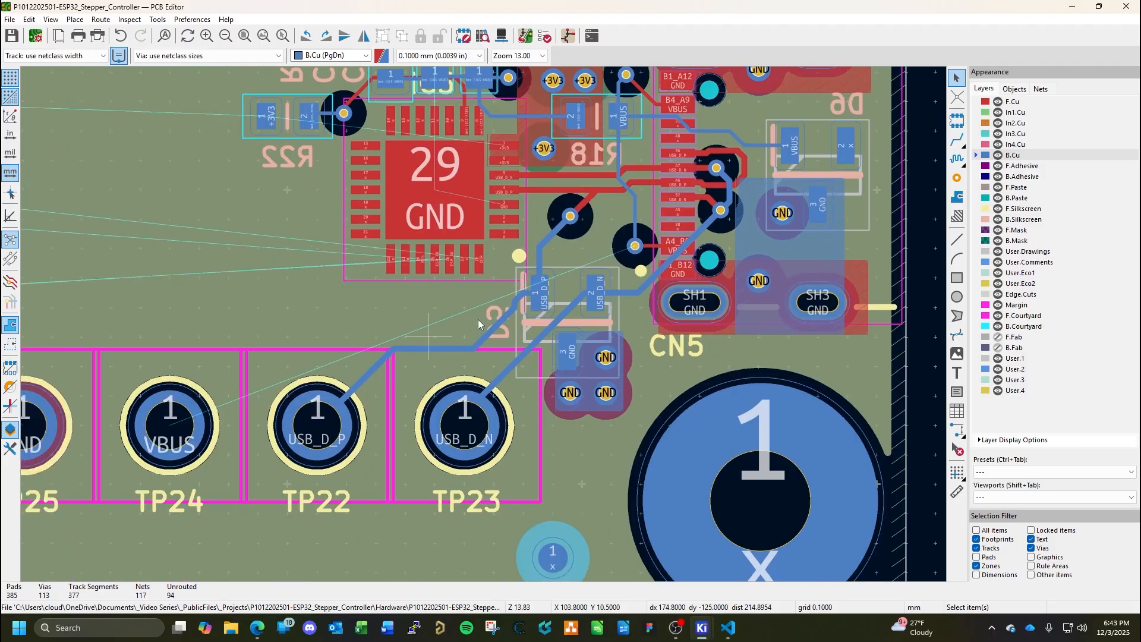
middle_drag(399, 351, 460, 375)
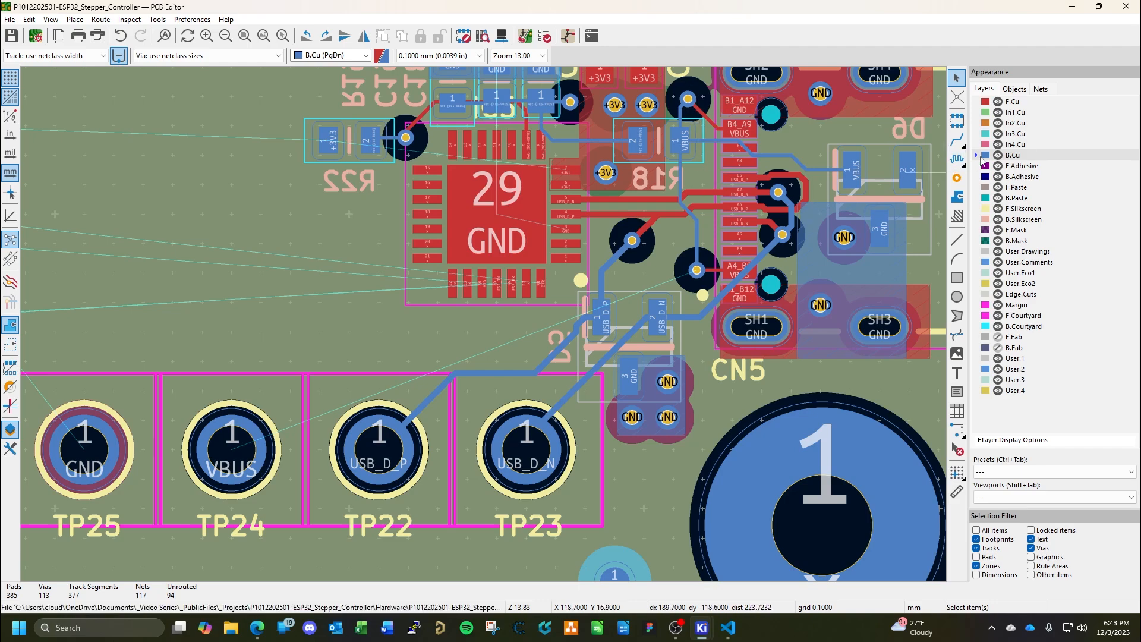
Route VBUS on In3.Cu from test point TP24 to the VBUS via beside CN5 pad A4_B9, and save the board.
click(1016, 135)
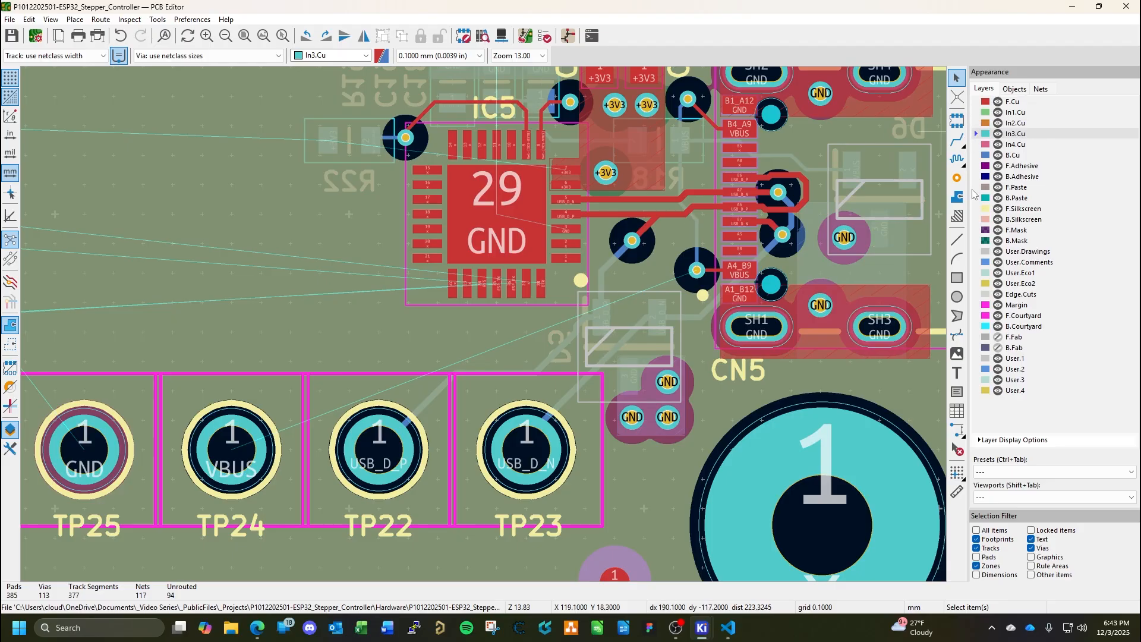
click(957, 140)
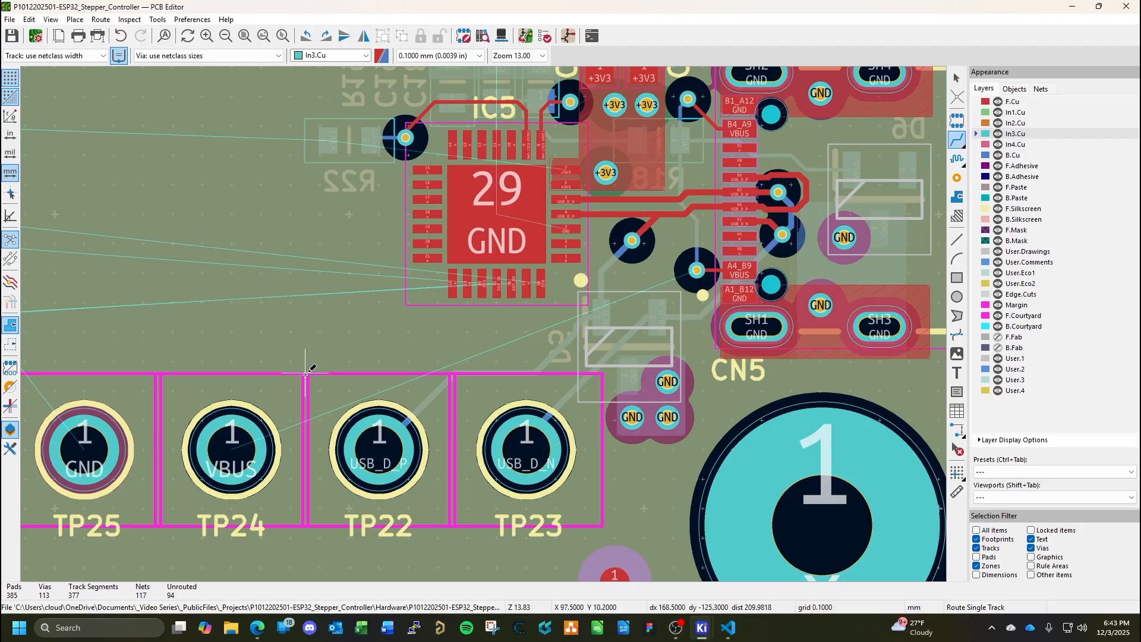
click(233, 434)
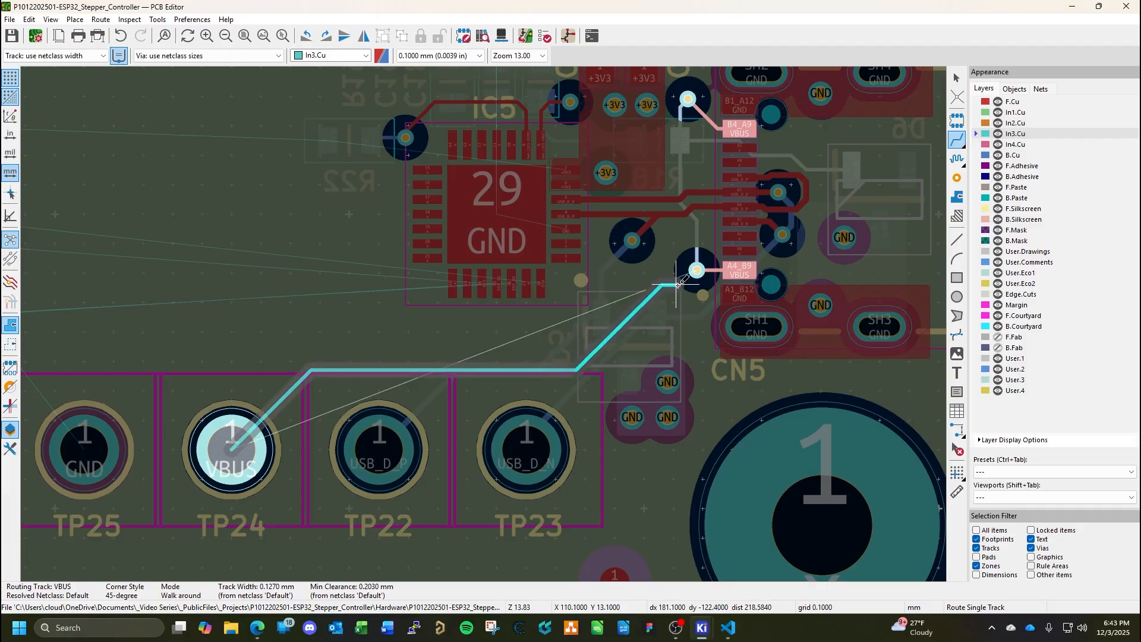
click(694, 269)
key(Escape)
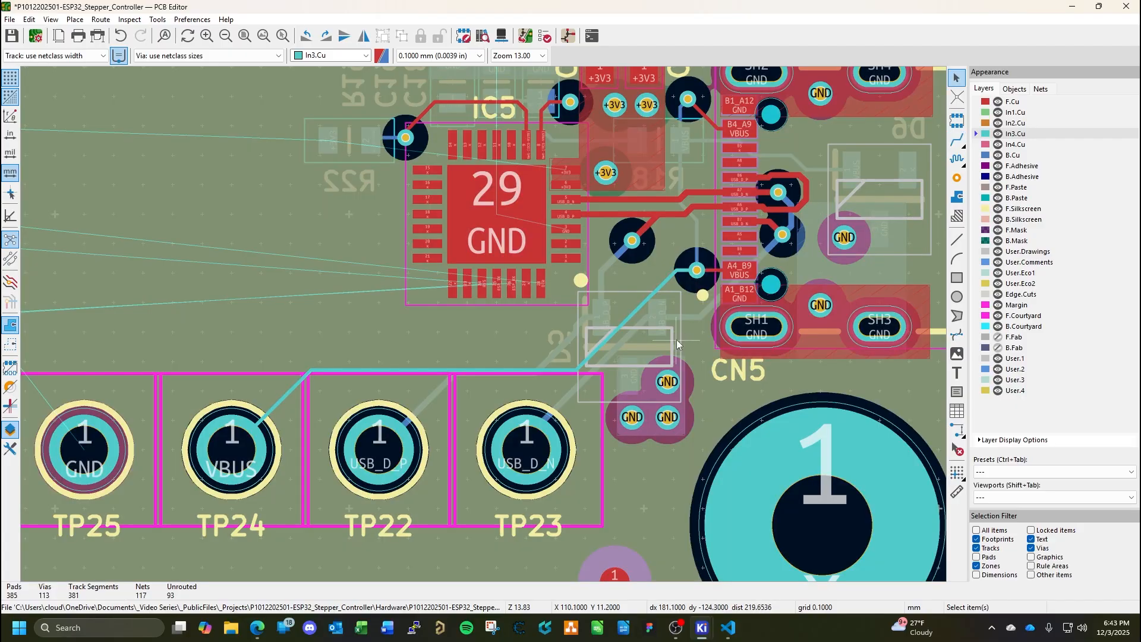
key(ctrl+s)
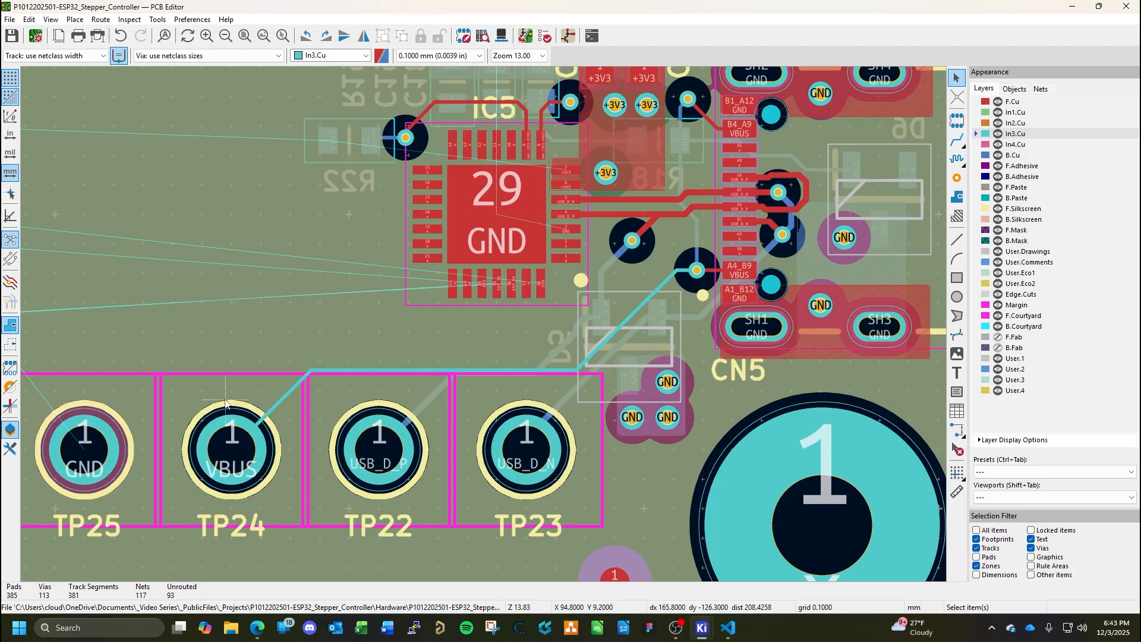
With F.Cu active, copy a GND via from below D5 and place copies in the two upper corners of IC5's pad 29.
click(996, 102)
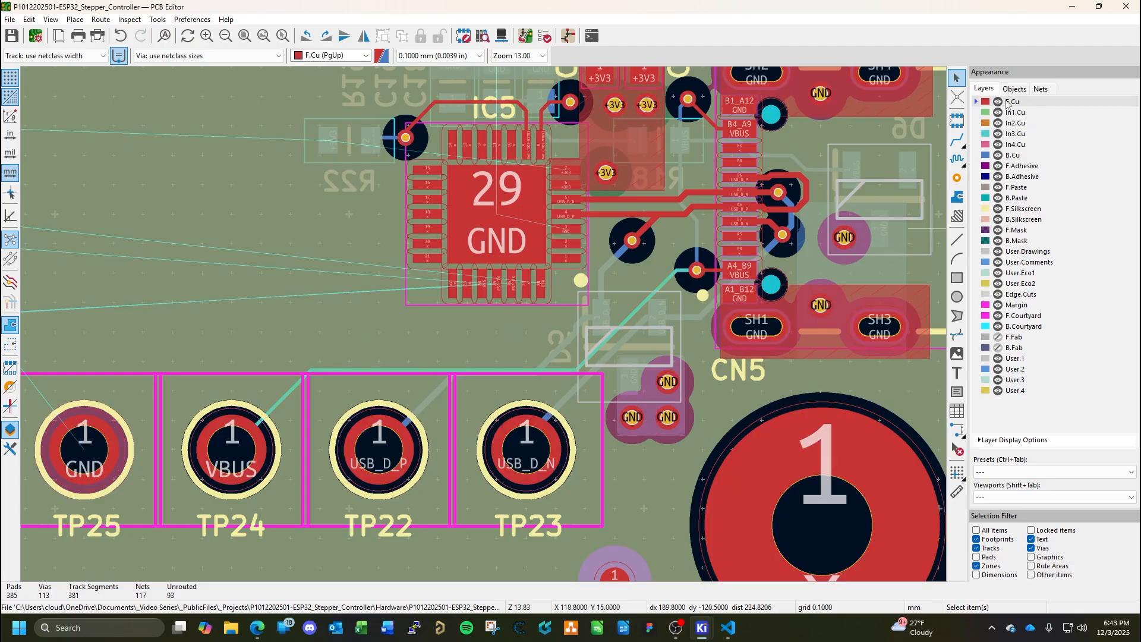
scroll(495, 295, down, 5)
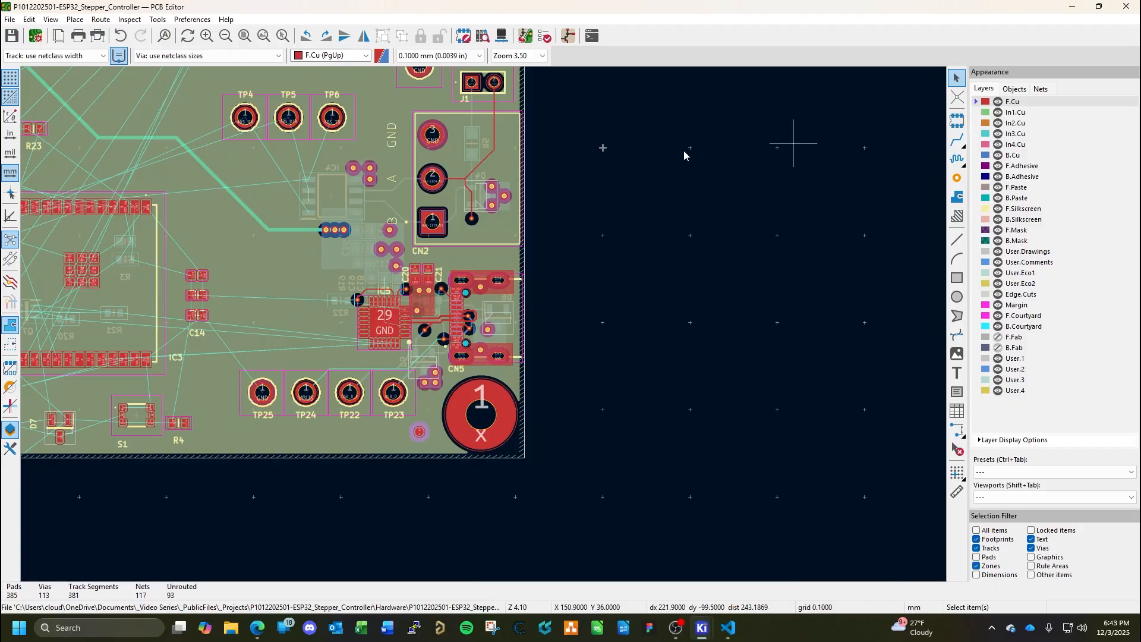
scroll(487, 315, up, 4)
scroll(484, 324, up, 7)
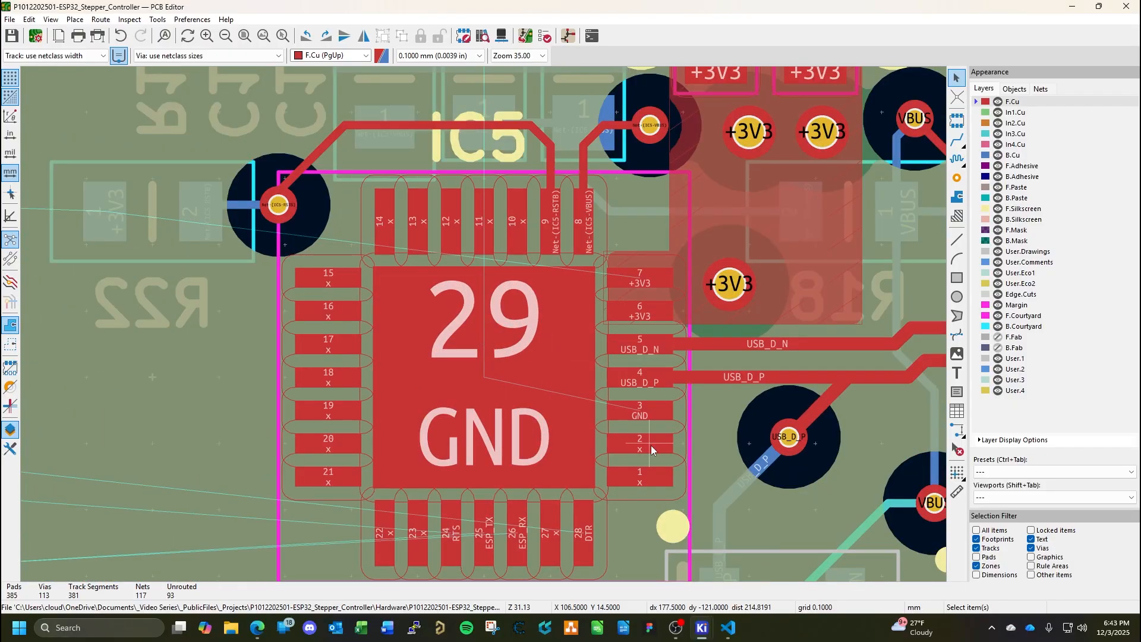
middle_drag(651, 445, 622, 404)
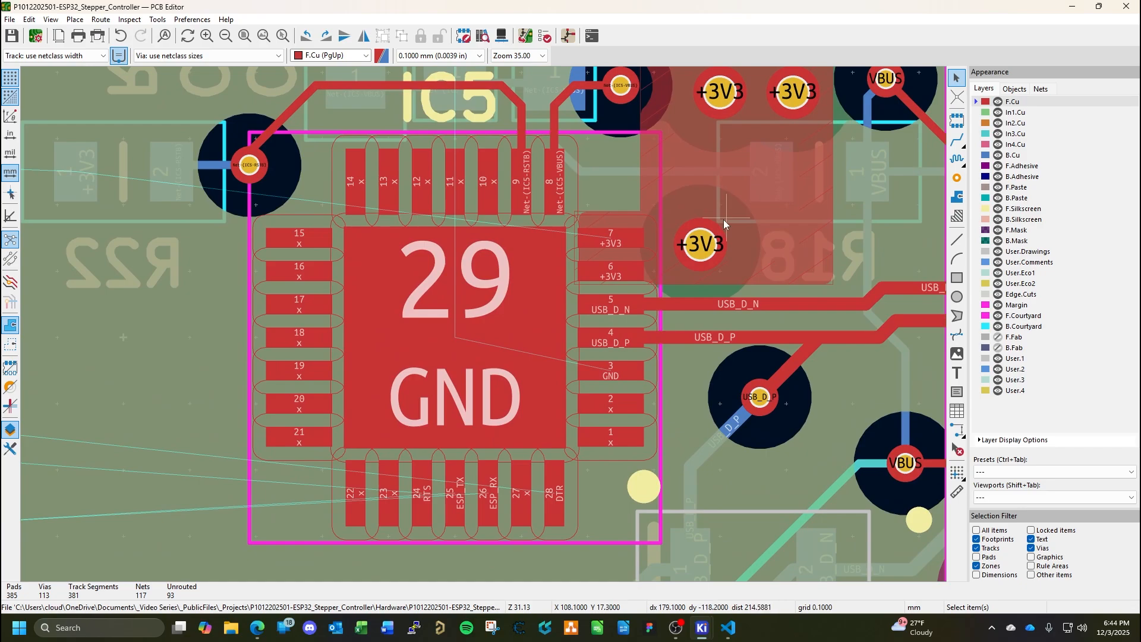
scroll(483, 326, down, 5)
scroll(501, 404, down, 2)
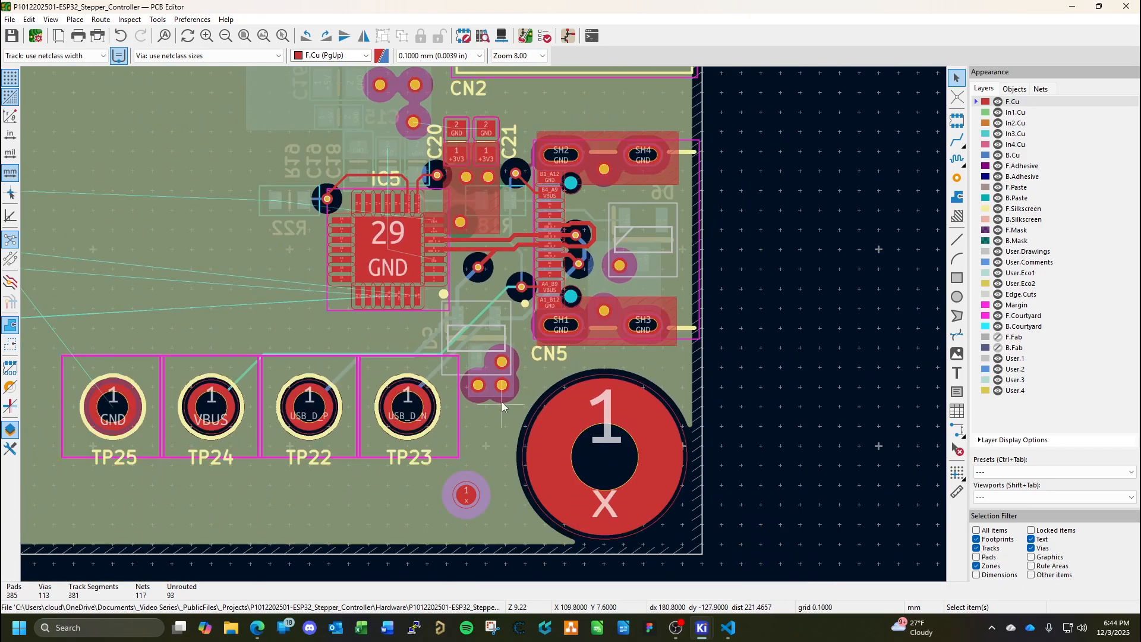
click(502, 386)
key(ctrl+c)
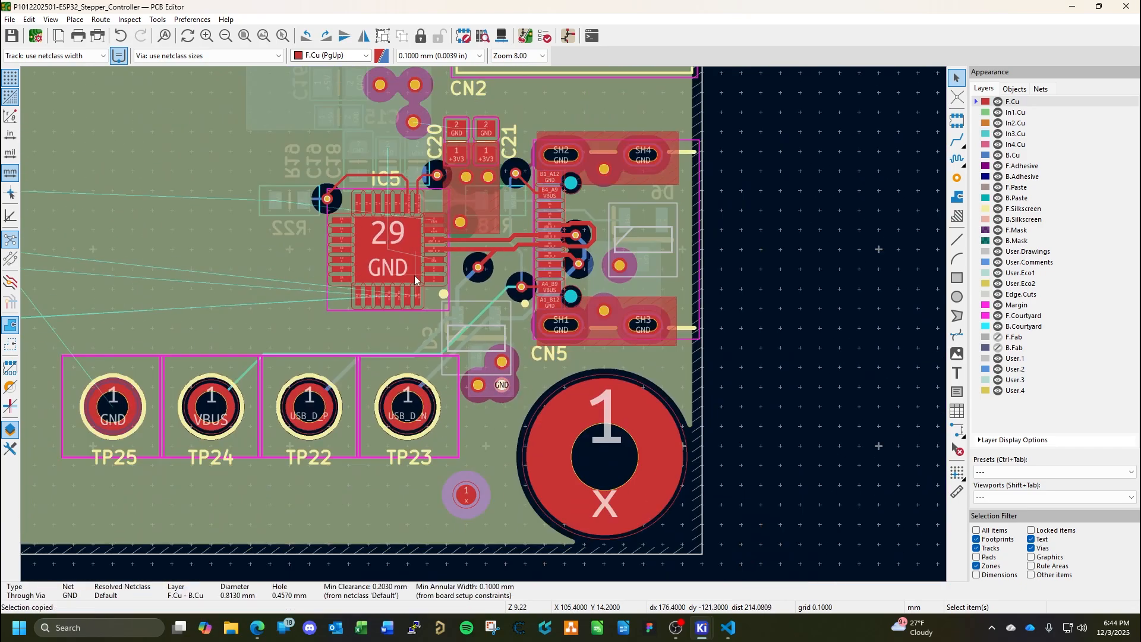
scroll(421, 373, up, 9)
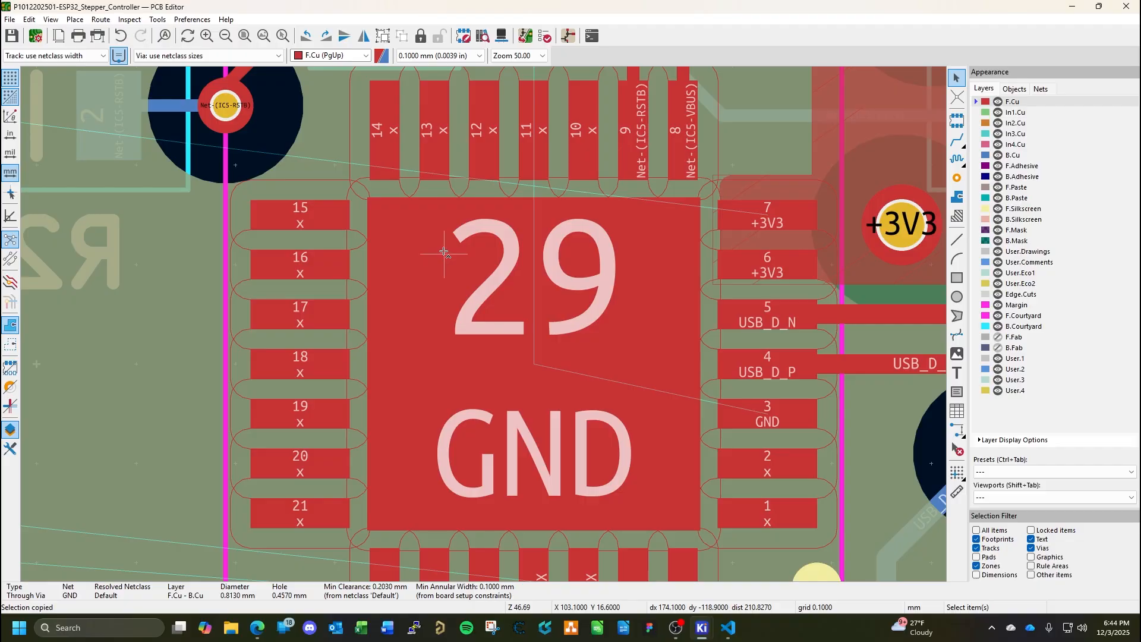
key(ctrl+v)
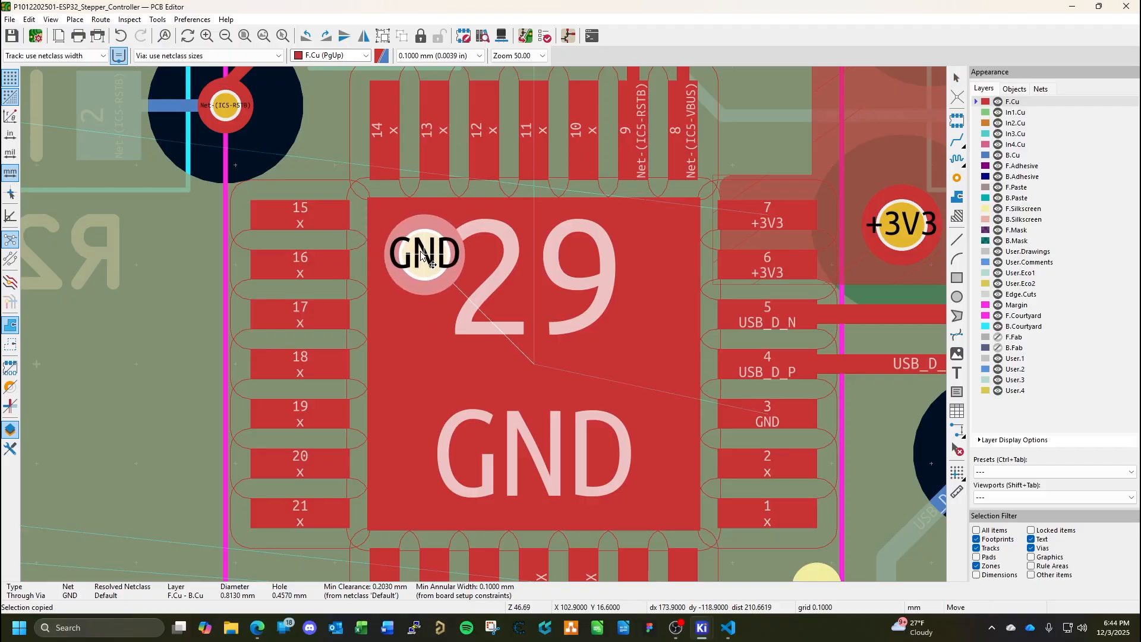
click(421, 254)
key(ctrl+v)
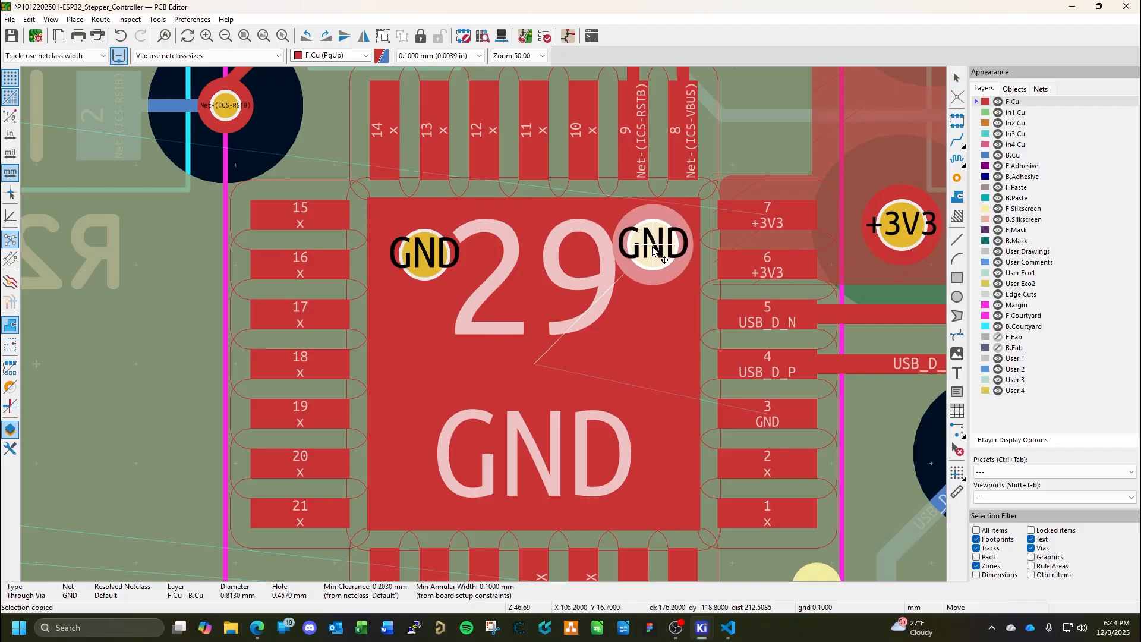
click(645, 260)
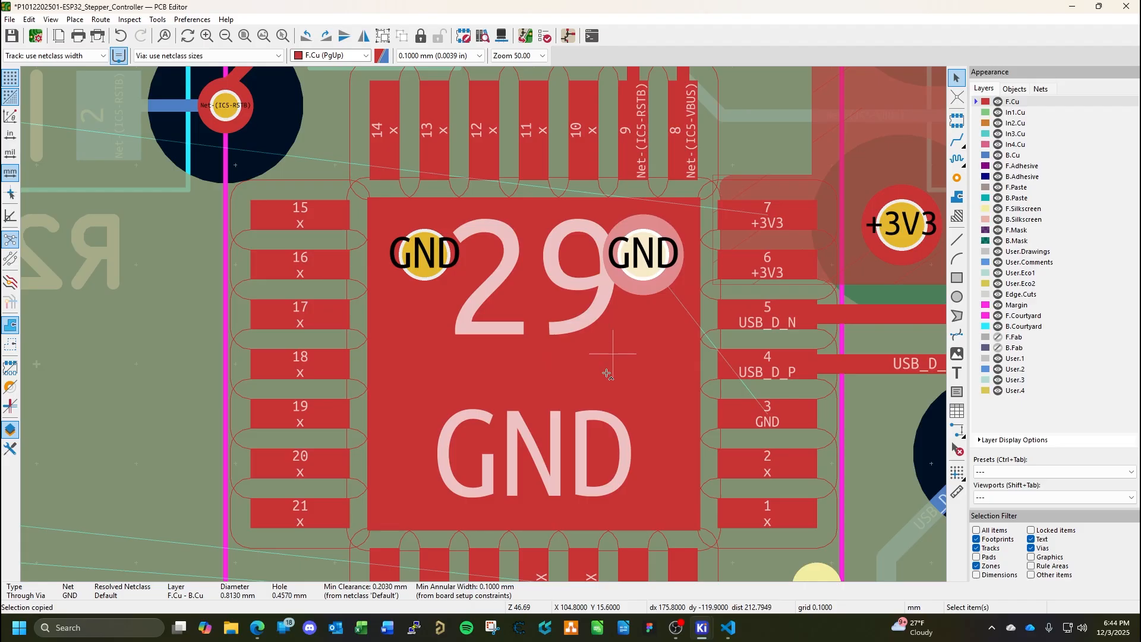
Place two more copies of the GND via in the two lower corners of IC5's pad 29.
key(ctrl+v)
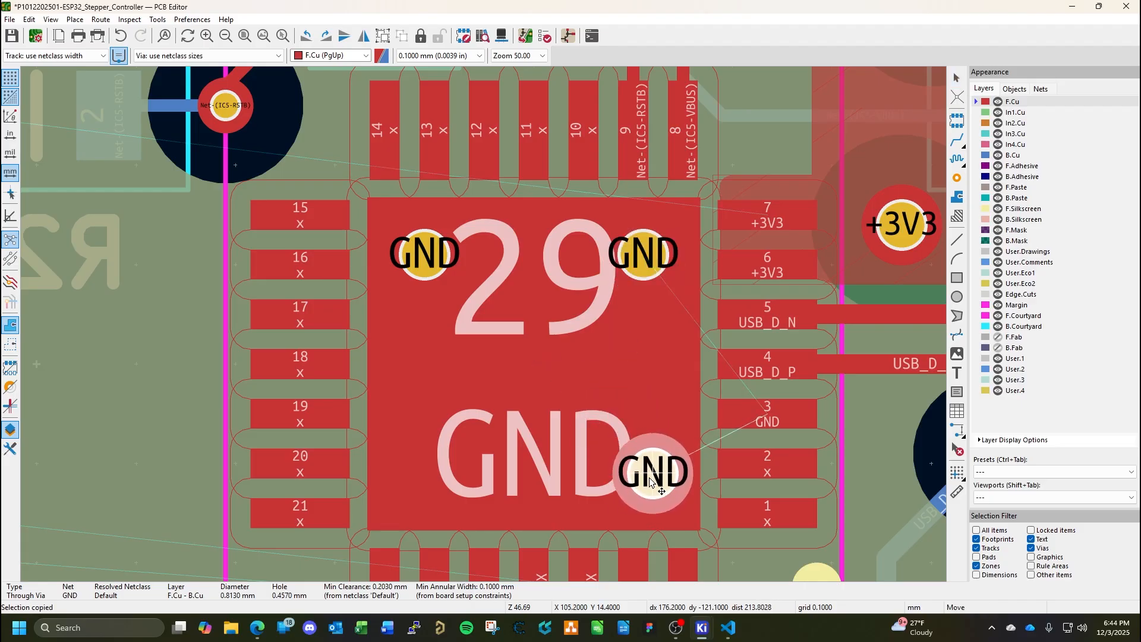
click(651, 480)
key(ctrl+v)
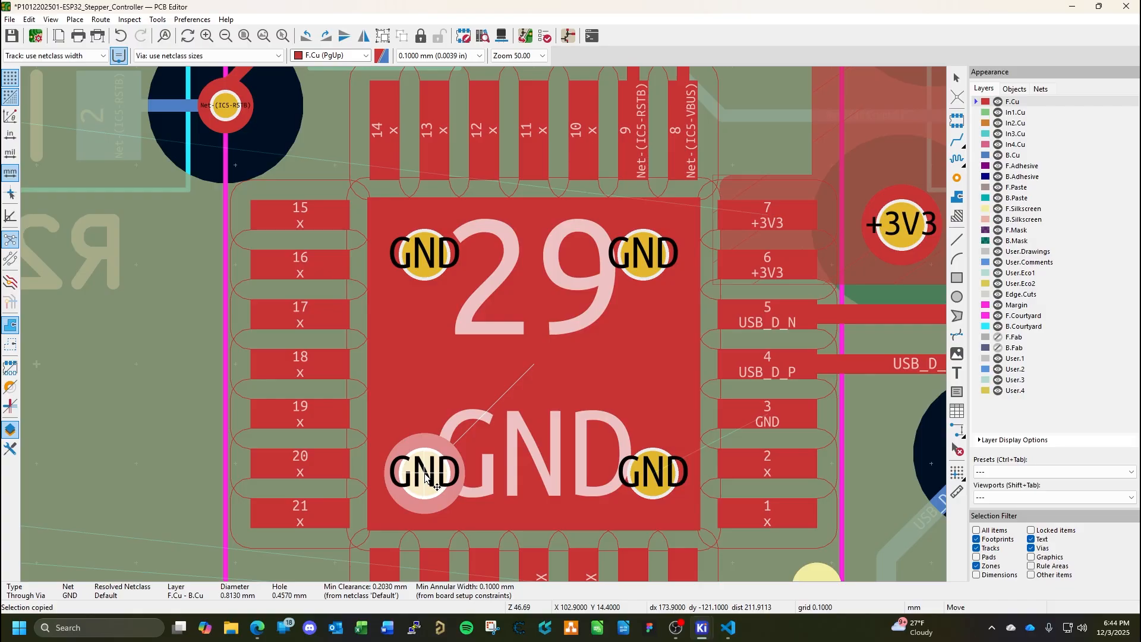
click(425, 475)
key(Escape)
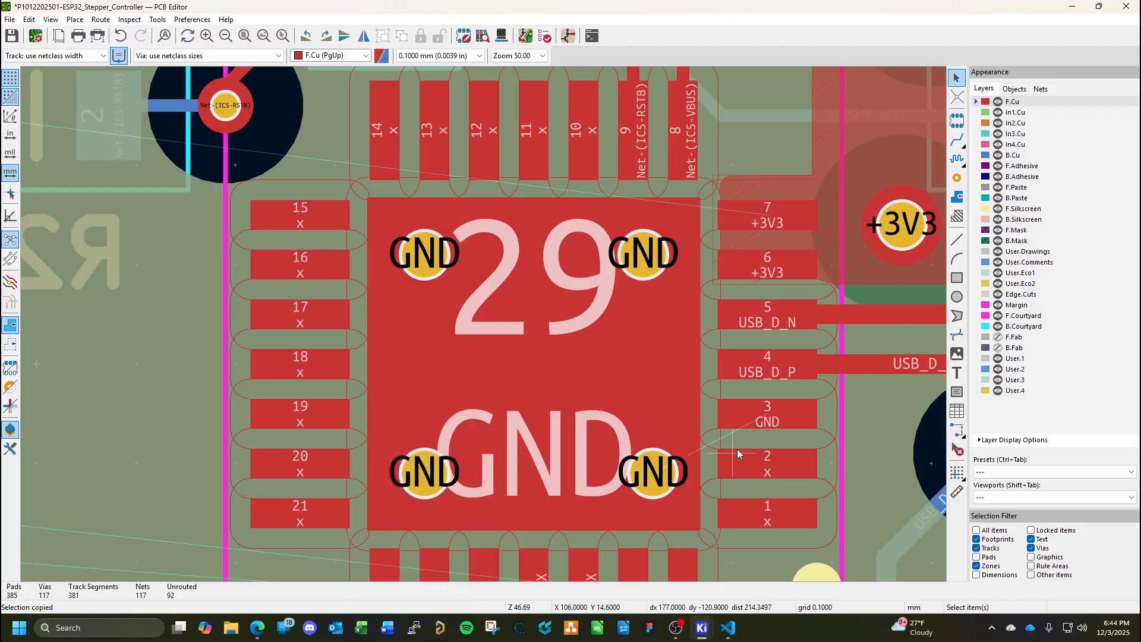
Route a GND track on F.Cu from IC5 pad 3 to the centre of pad 29.
click(957, 141)
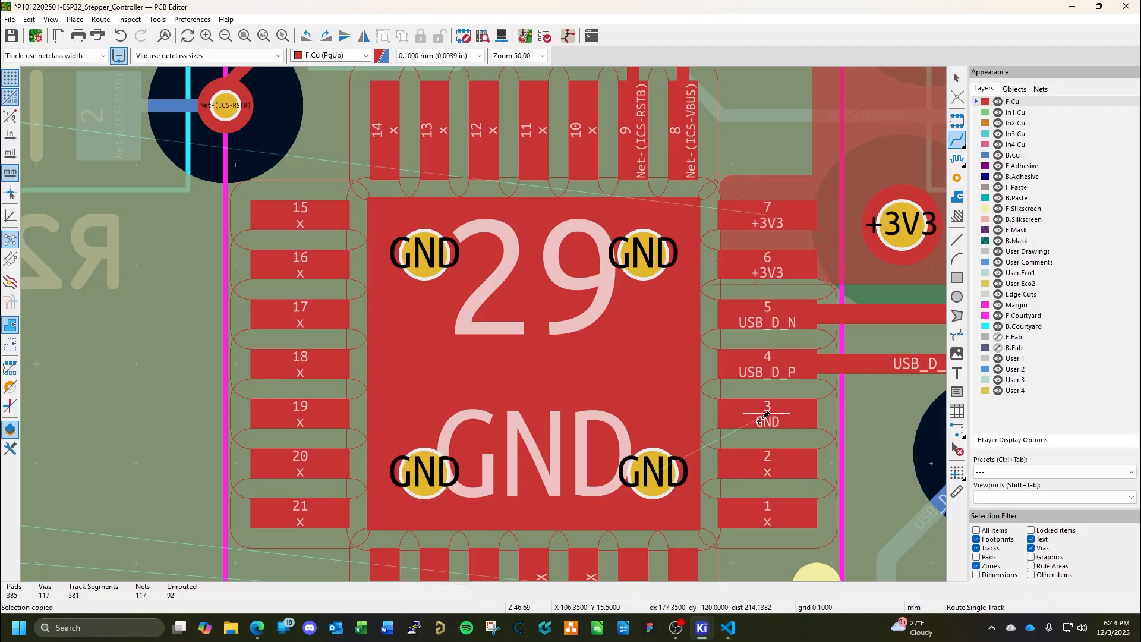
click(765, 423)
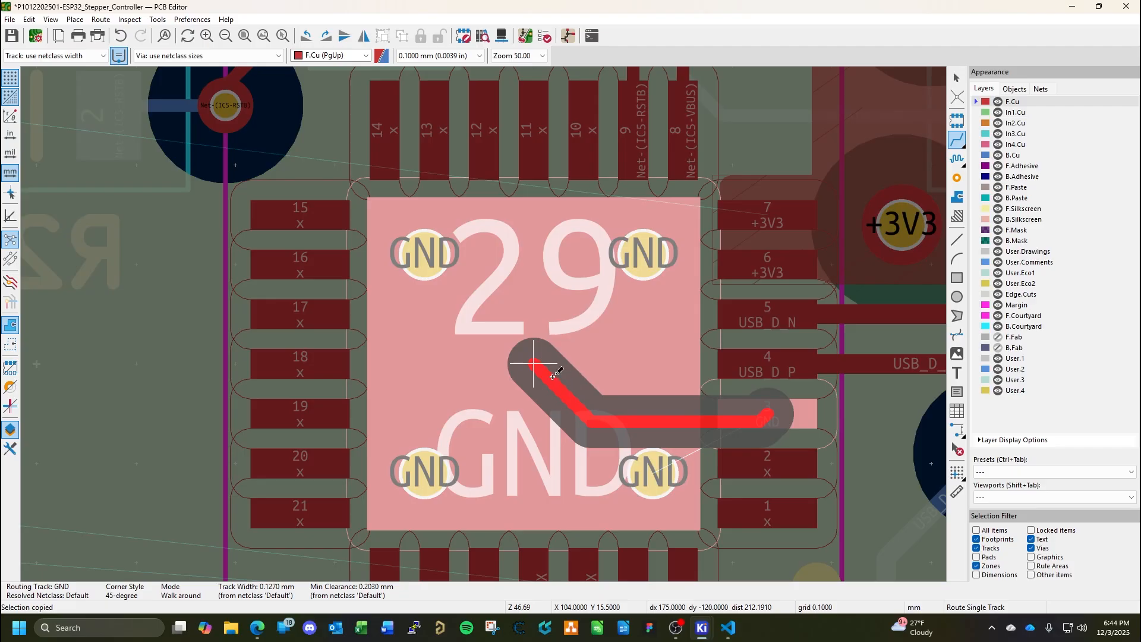
click(553, 376)
scroll(548, 373, down, 1)
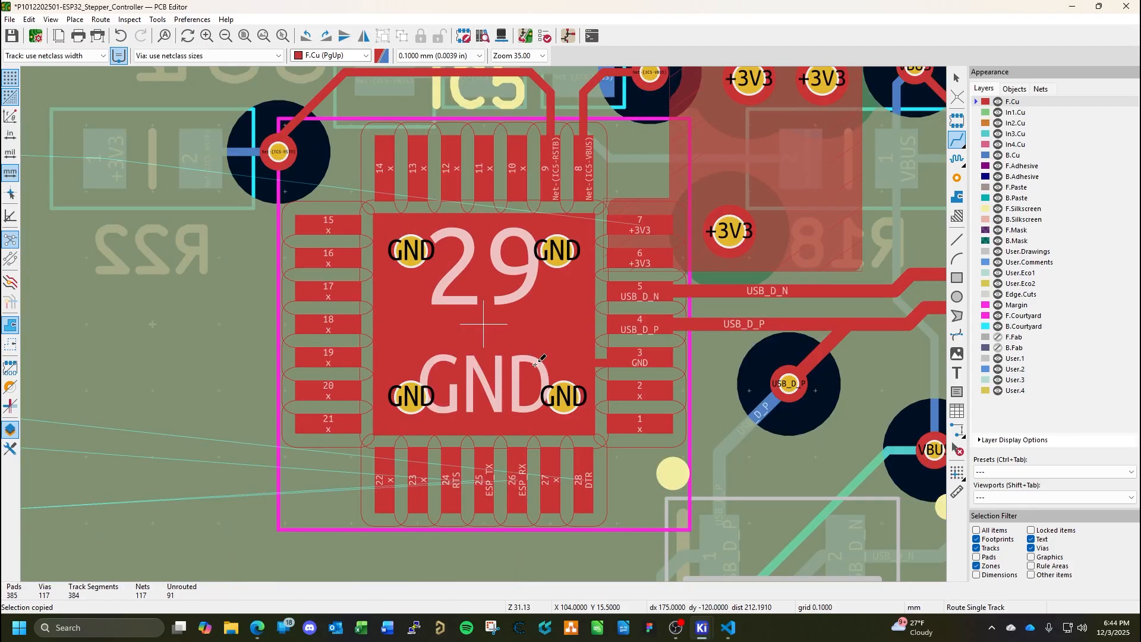
key(Escape)
Delete the off-centre horizontal GND segment at IC5 pad 3 and reroute it straight from the middle of pad 3 into pad 29.
scroll(610, 391, up, 2)
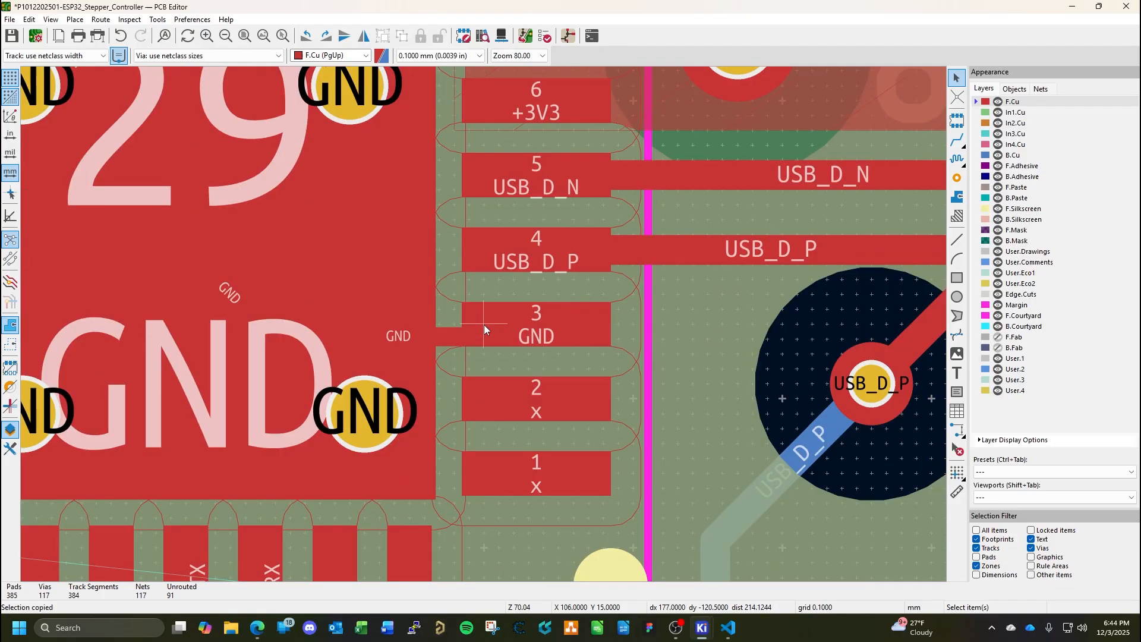
scroll(483, 325, up, 1)
click(433, 338)
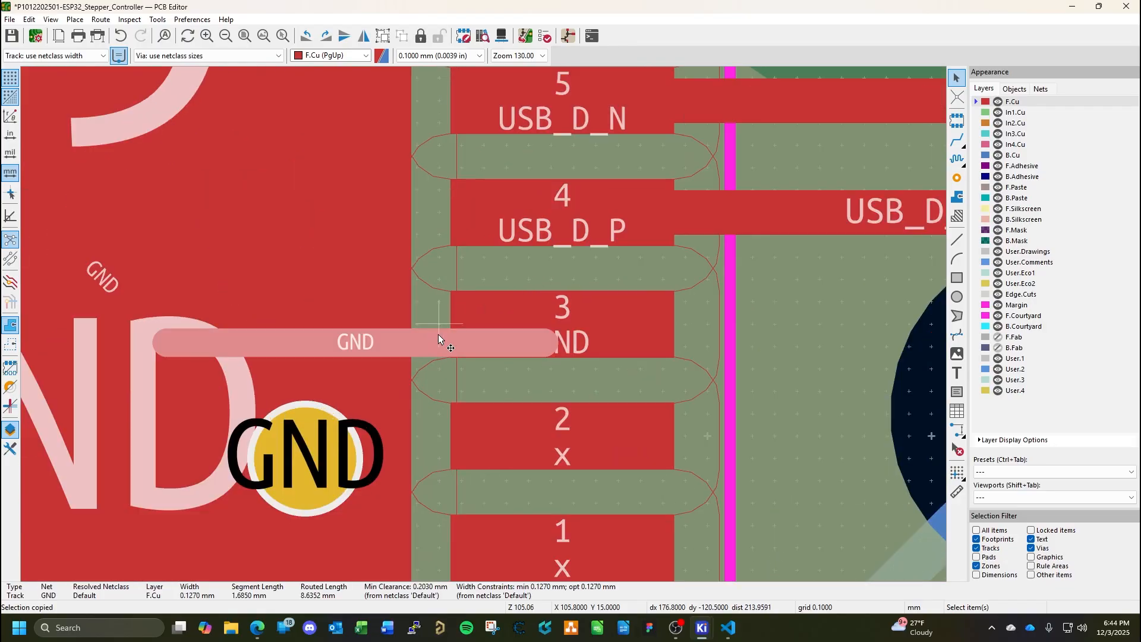
key(Delete)
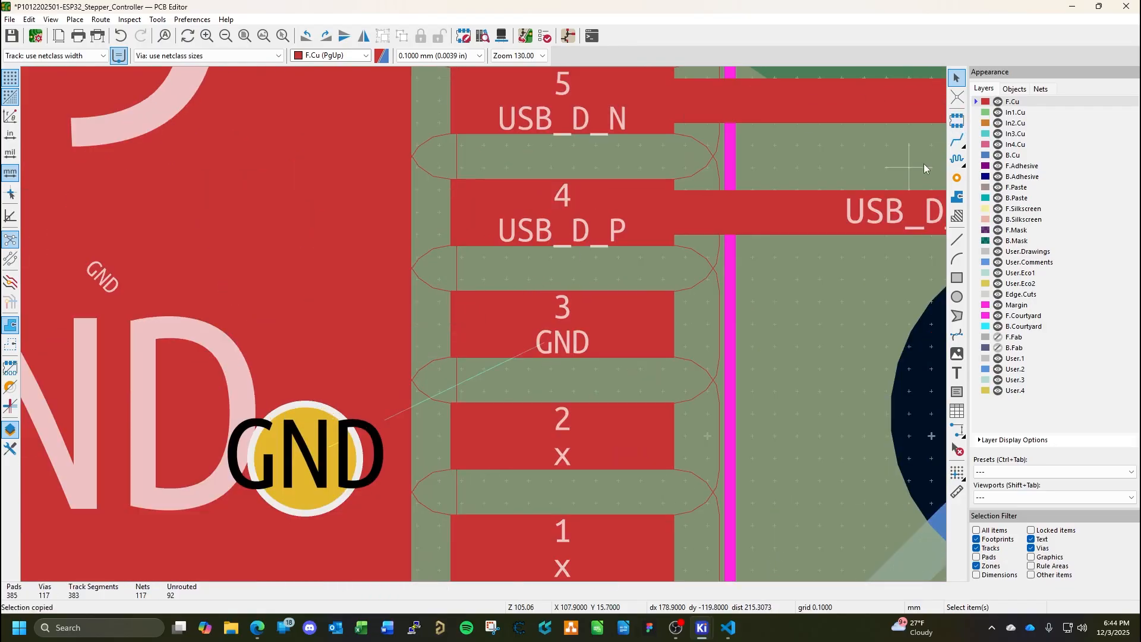
click(957, 140)
click(580, 318)
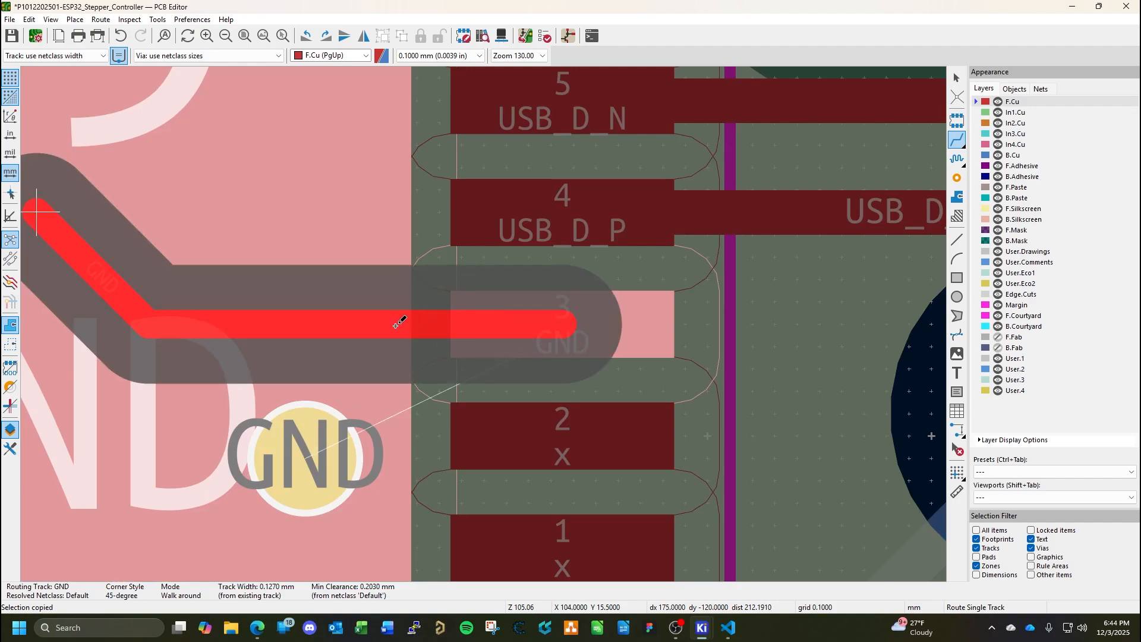
double_click(397, 324)
key(Escape)
Set the width of the horizontal GND track between IC5 pads 3 and 29 to 0.254 mm.
double_click(430, 323)
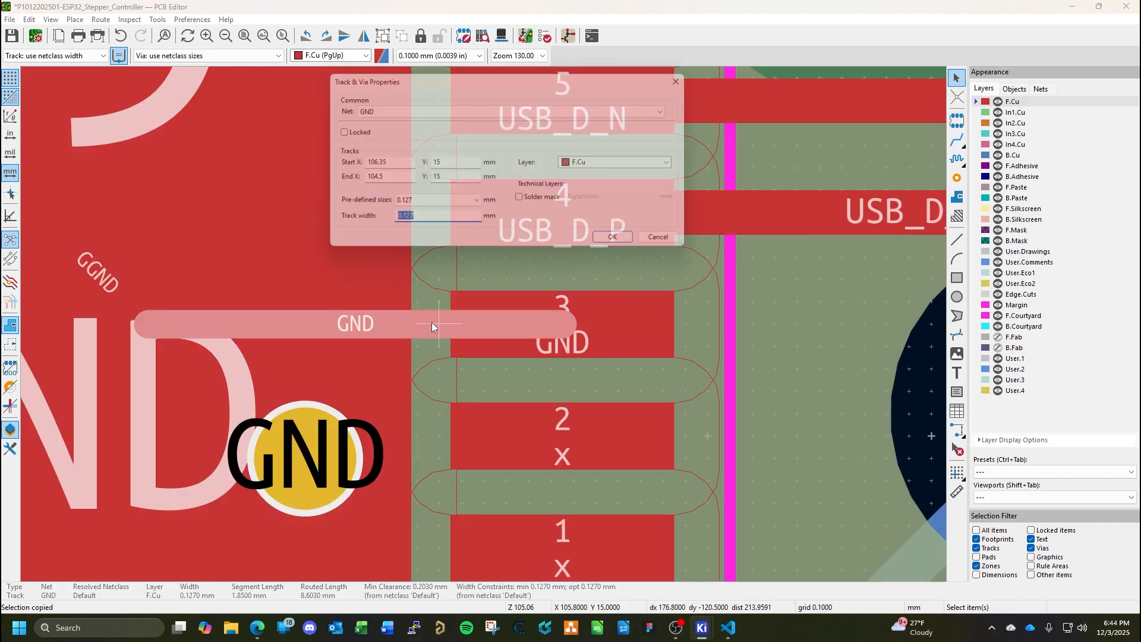
text(0.254)
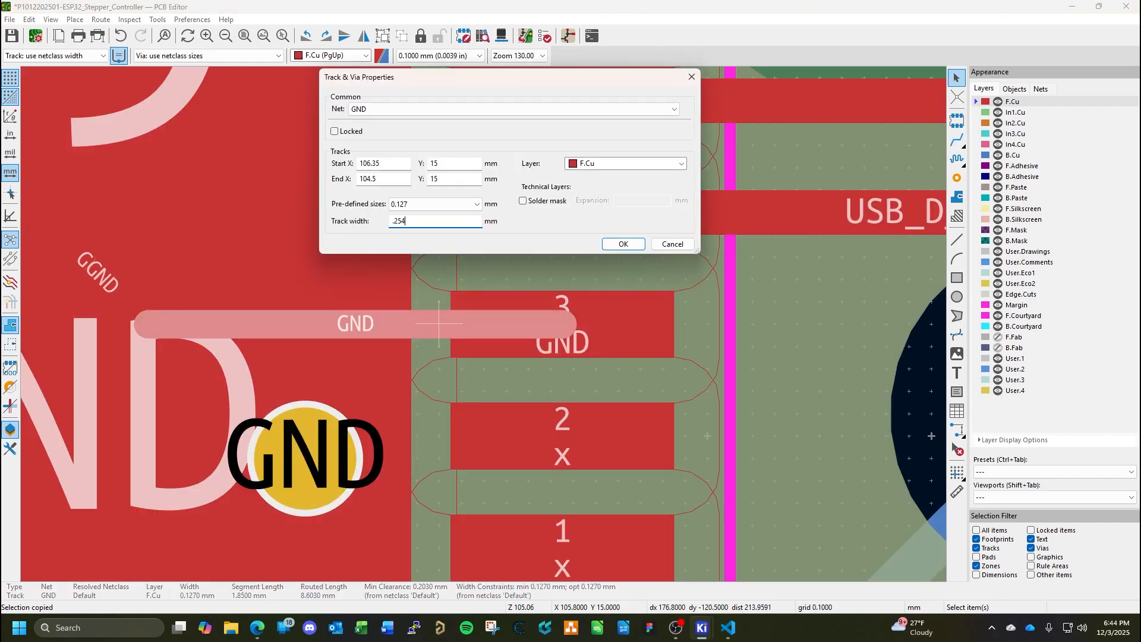
key(Return)
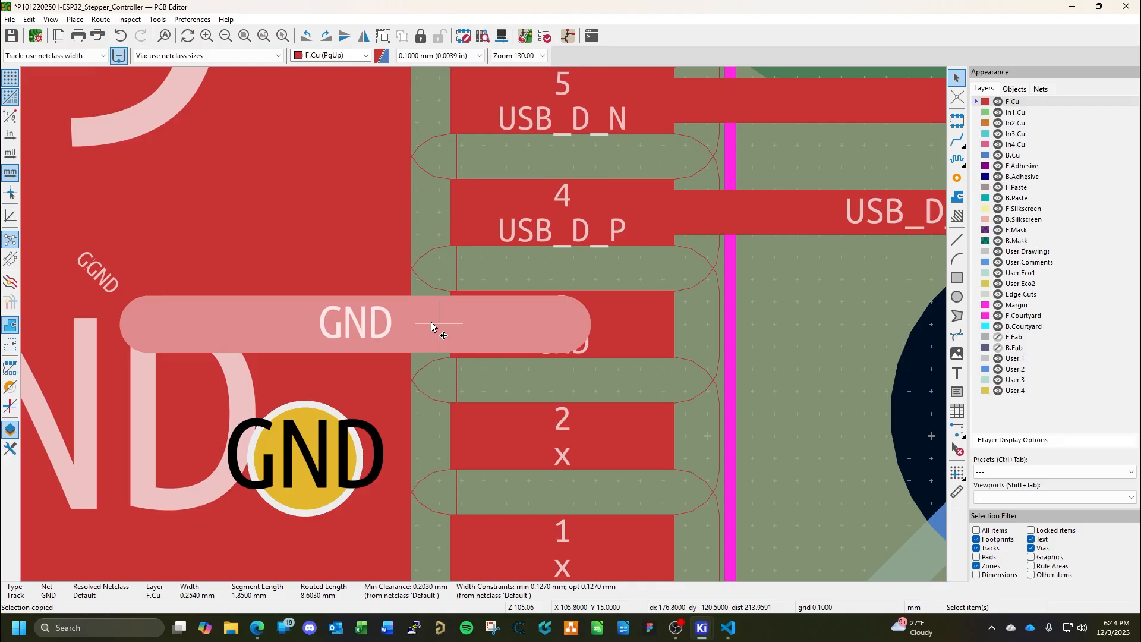
Examine the overlapping diagonal GND track segments inside IC5's pad 29.
click(116, 280)
click(119, 291)
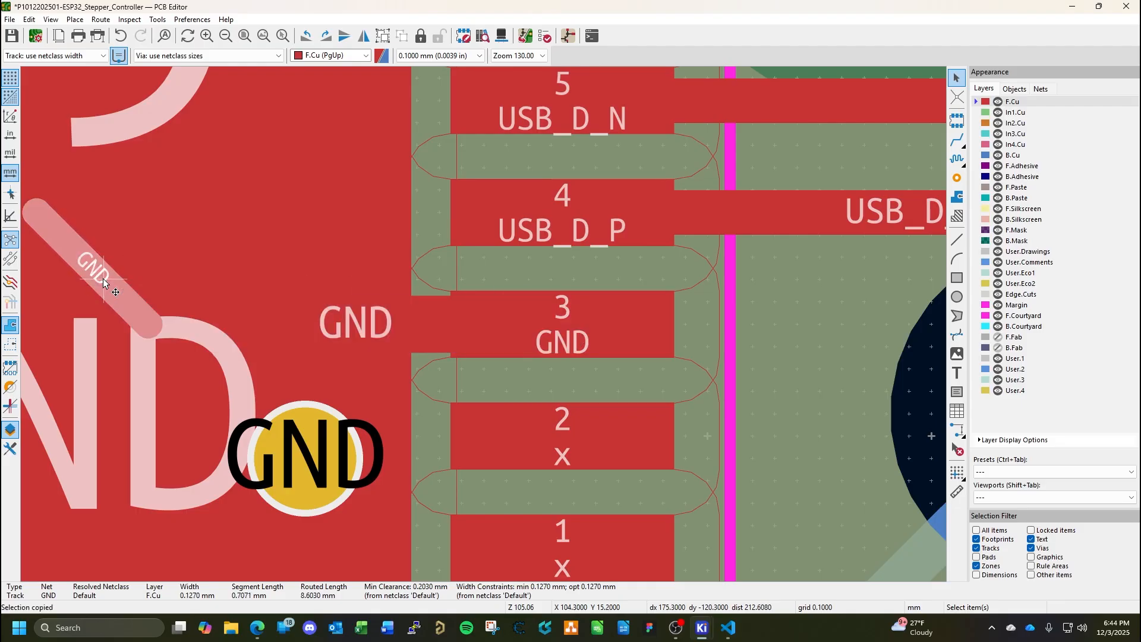
click(104, 281)
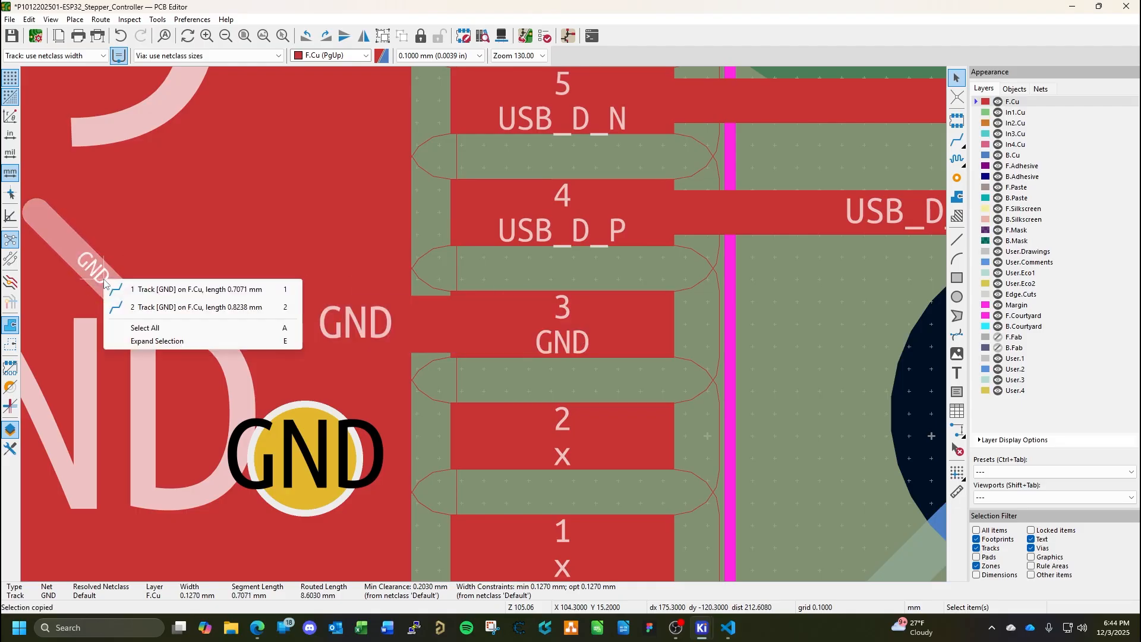
click(153, 308)
click(124, 301)
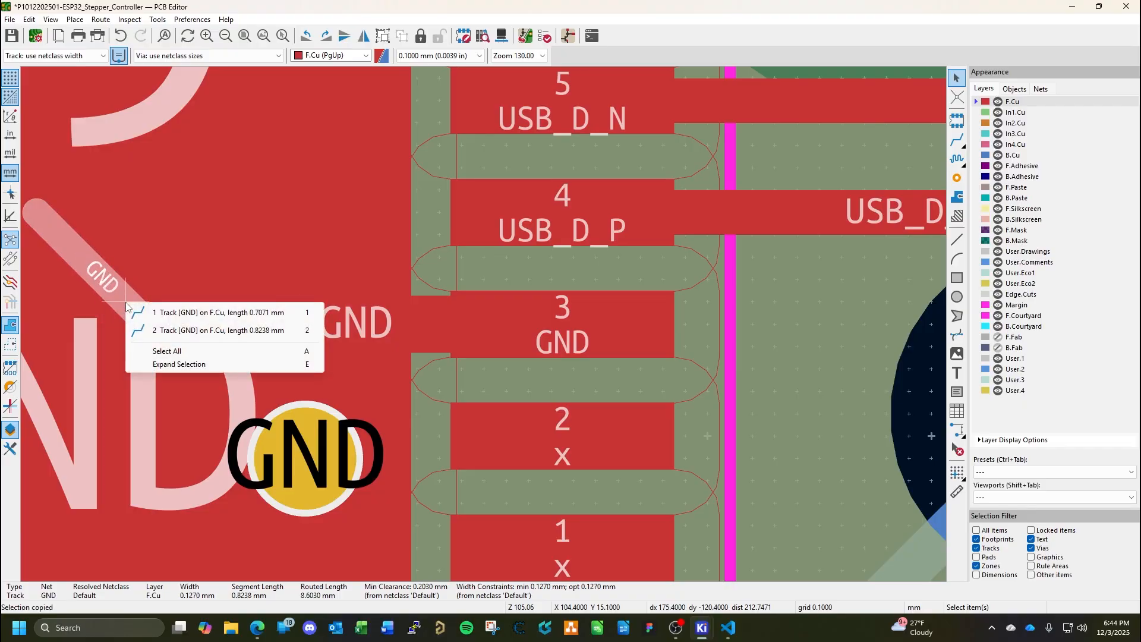
key(Escape)
scroll(127, 302, down, 2)
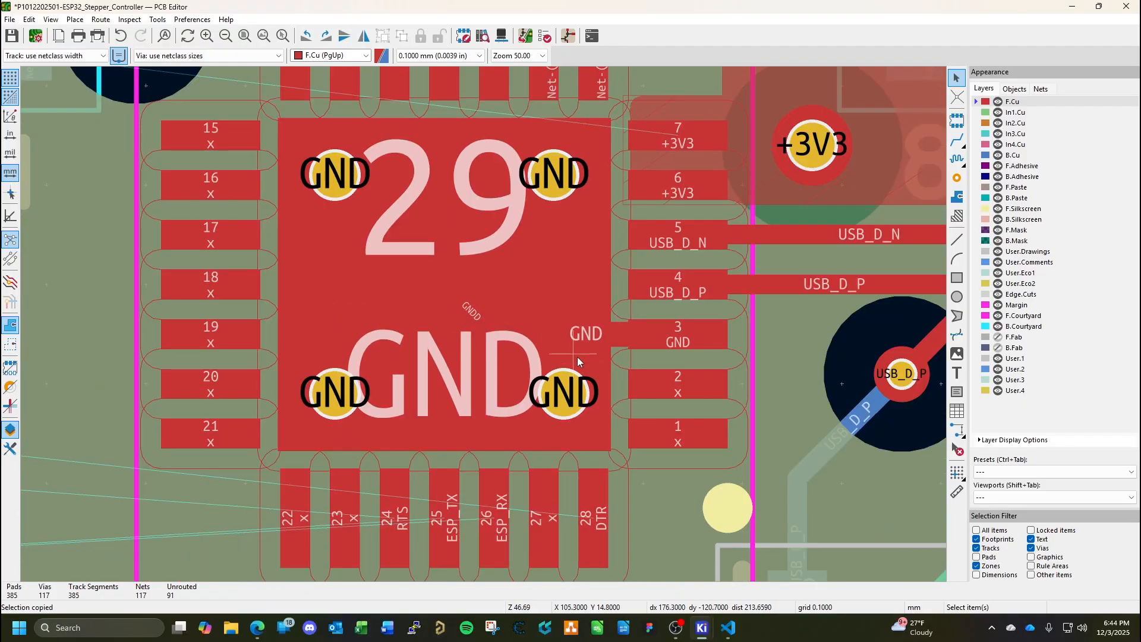
click(475, 317)
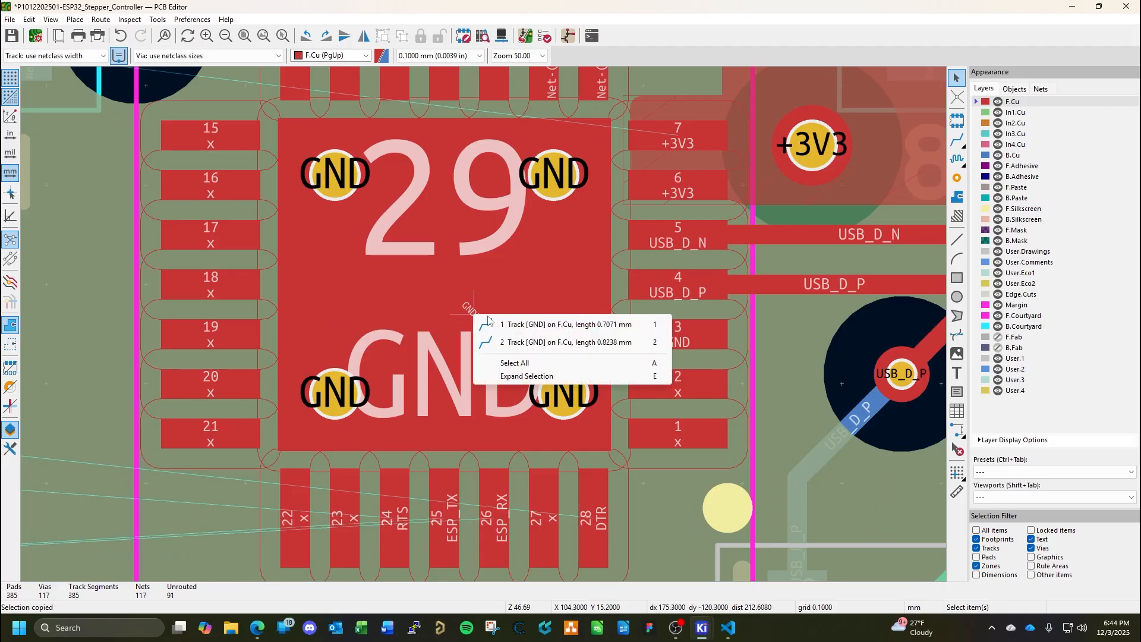
key(Escape)
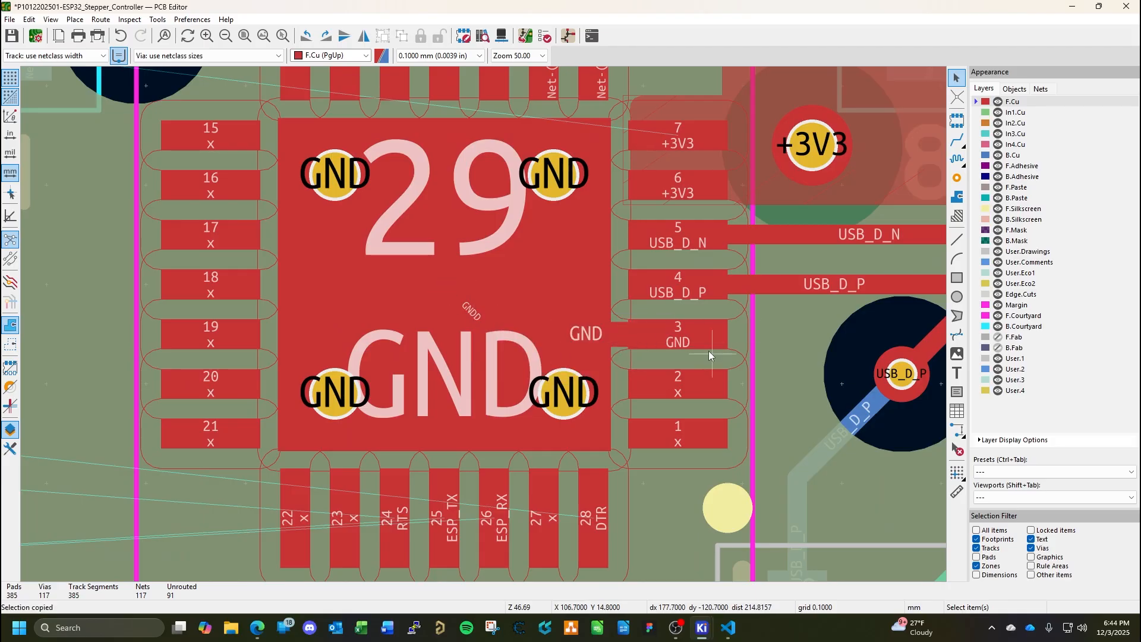
scroll(709, 351, down, 2)
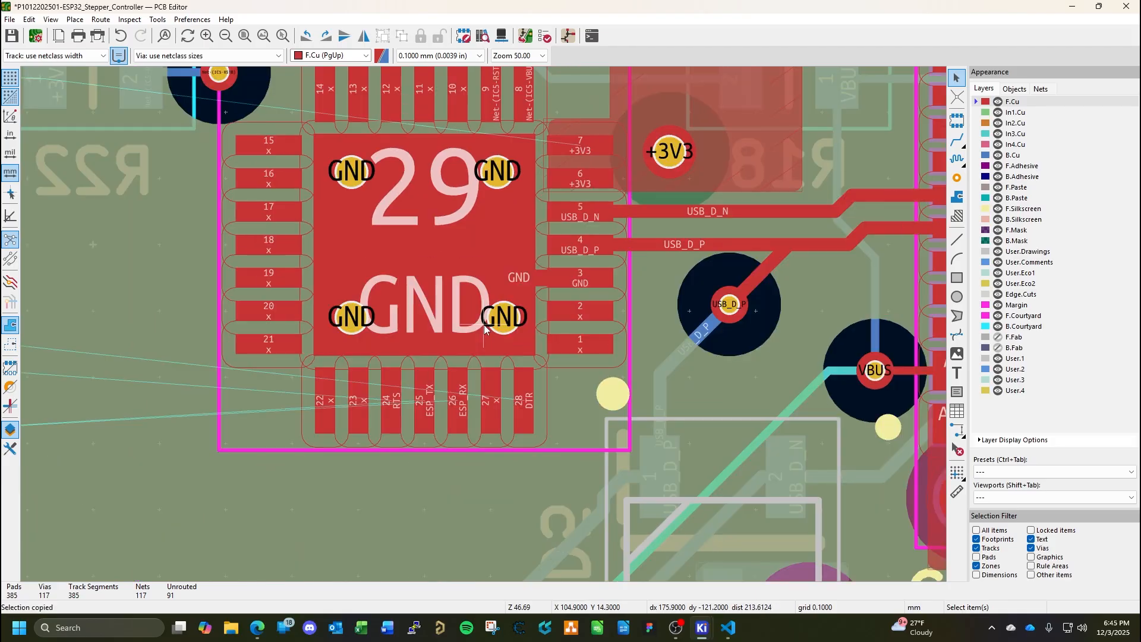
Route a short vertical +3V3 track on B.Cu from R22 pad 1, end it with a via above the resistor, and save the board.
scroll(556, 342, down, 2)
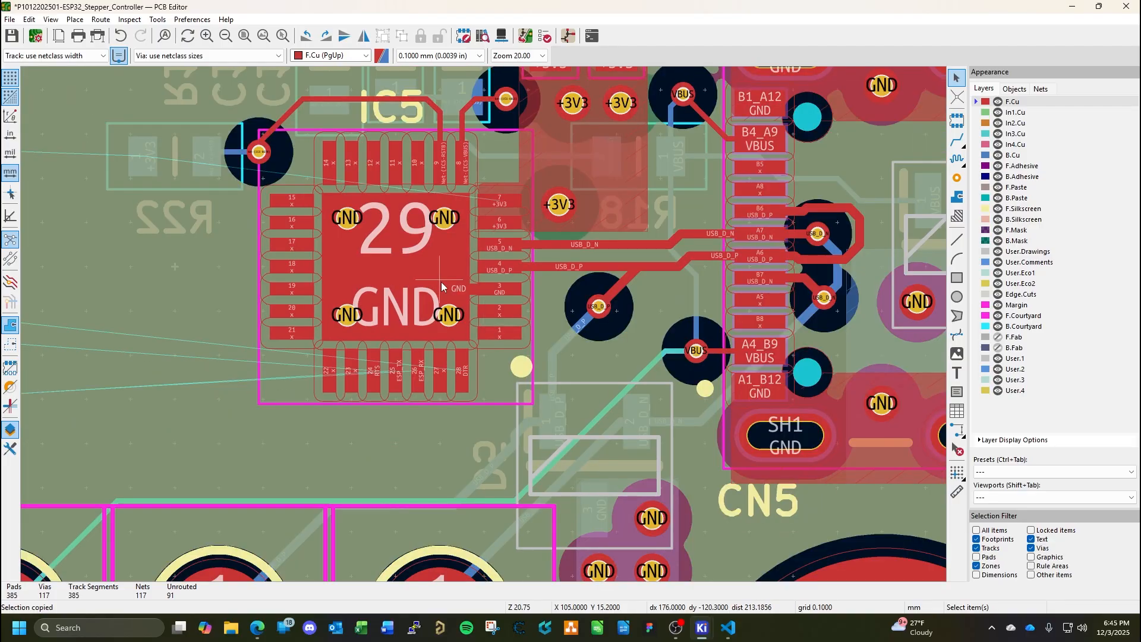
scroll(578, 245, down, 2)
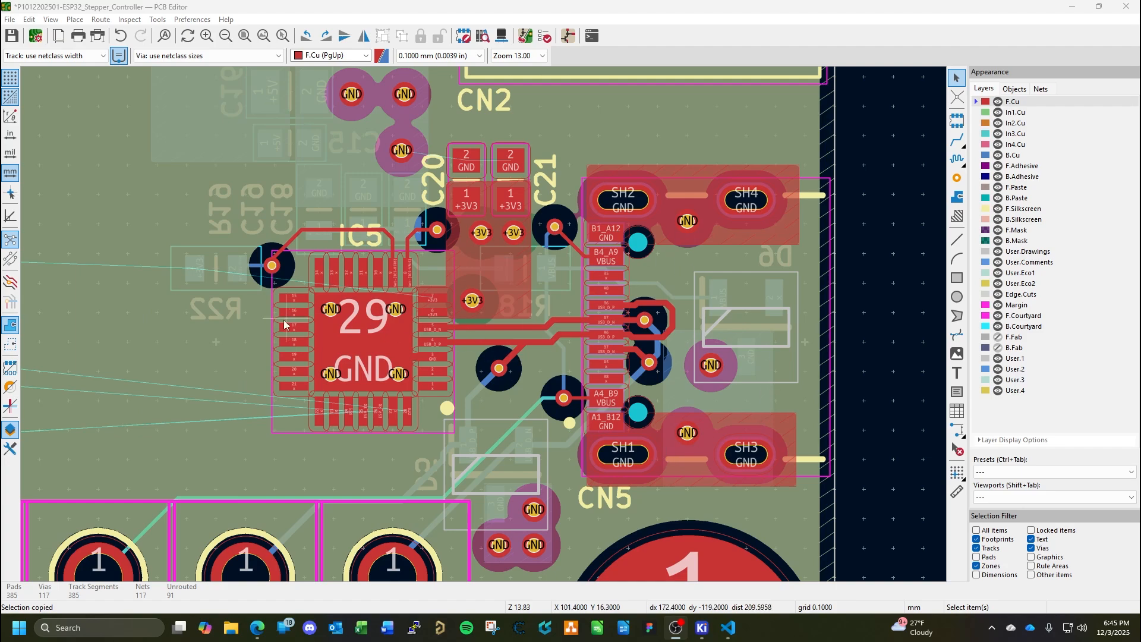
middle_drag(233, 324, 294, 346)
scroll(454, 344, up, 5)
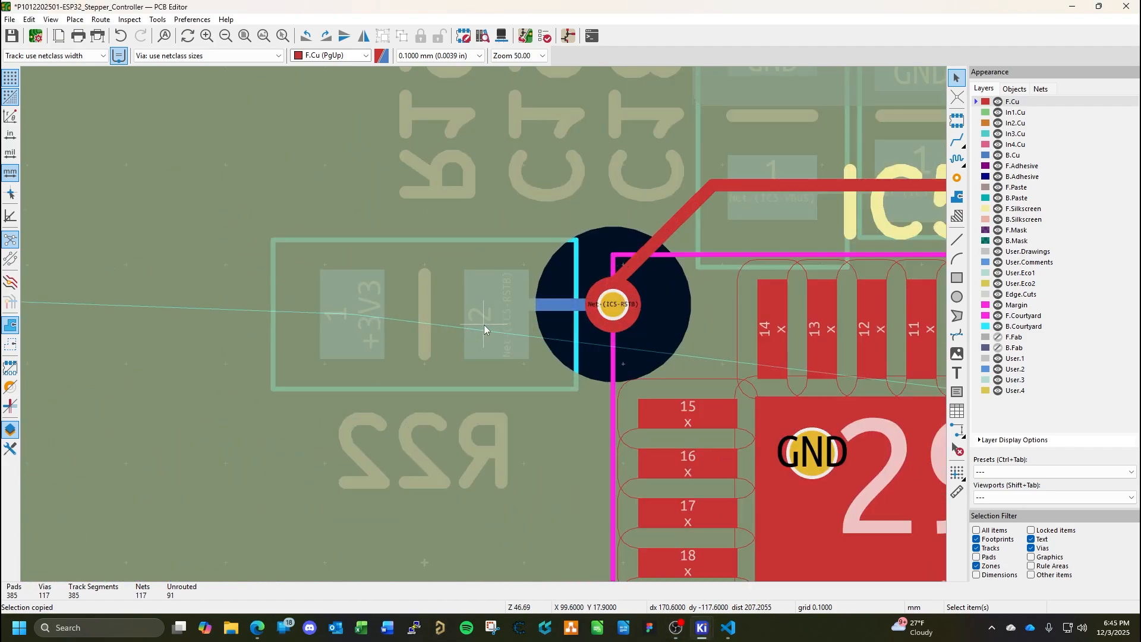
click(1016, 157)
scroll(547, 419, left, 3)
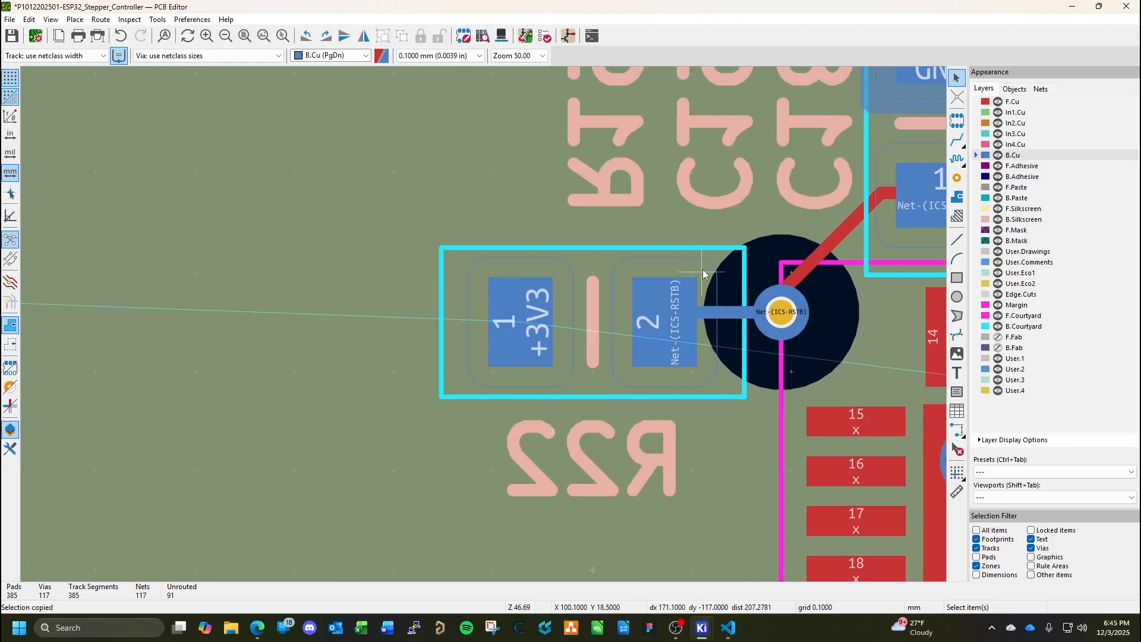
click(957, 141)
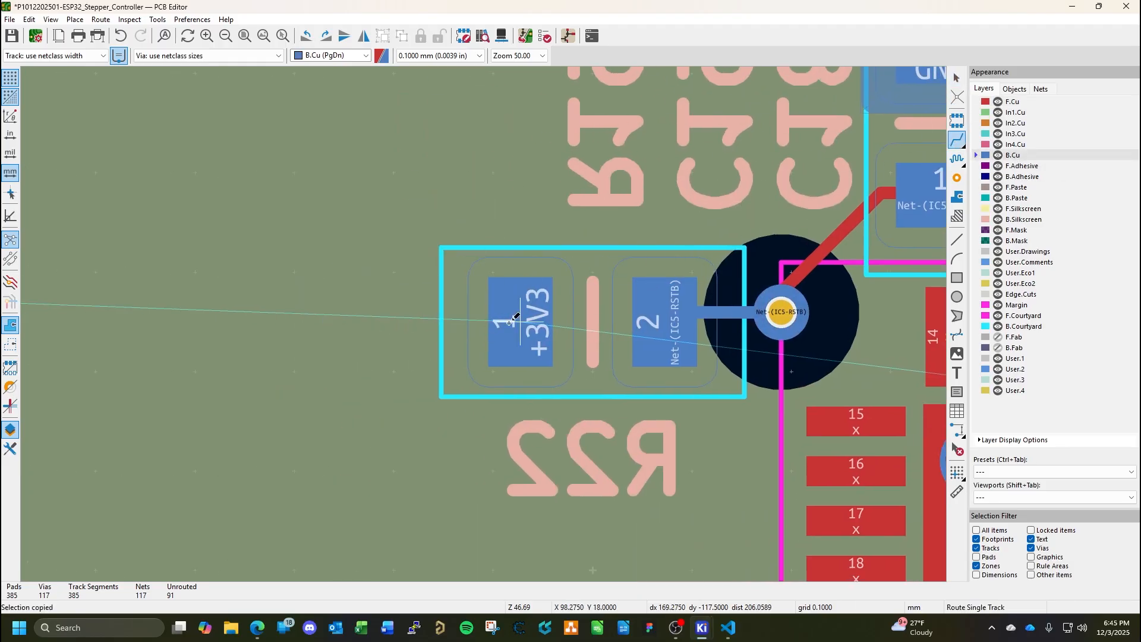
middle_drag(525, 305, 493, 428)
click(490, 430)
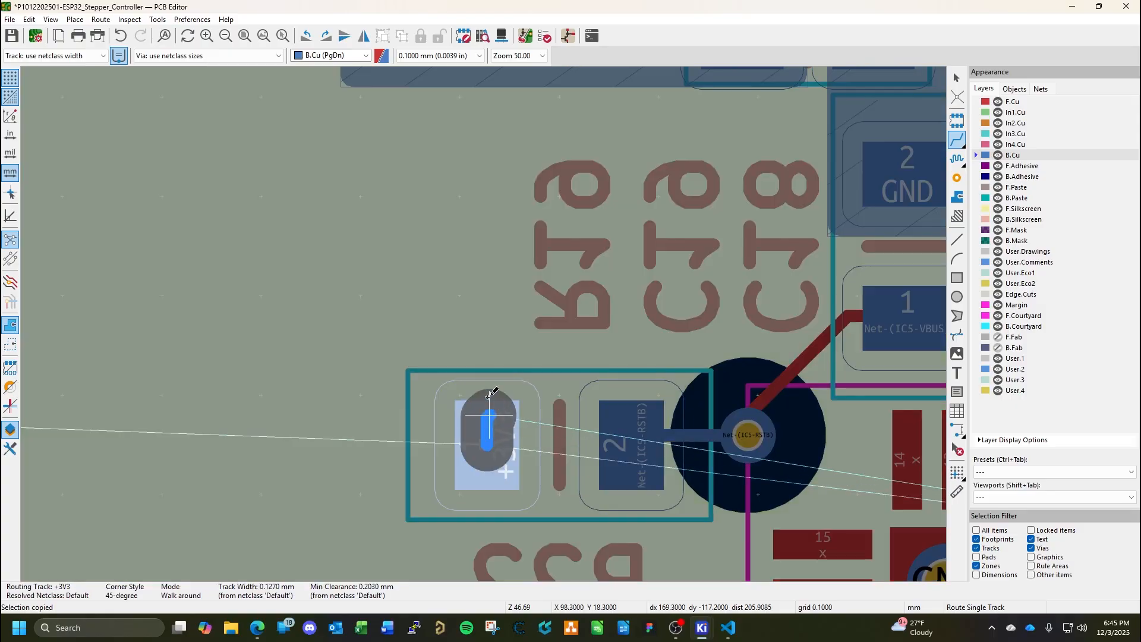
key(v)
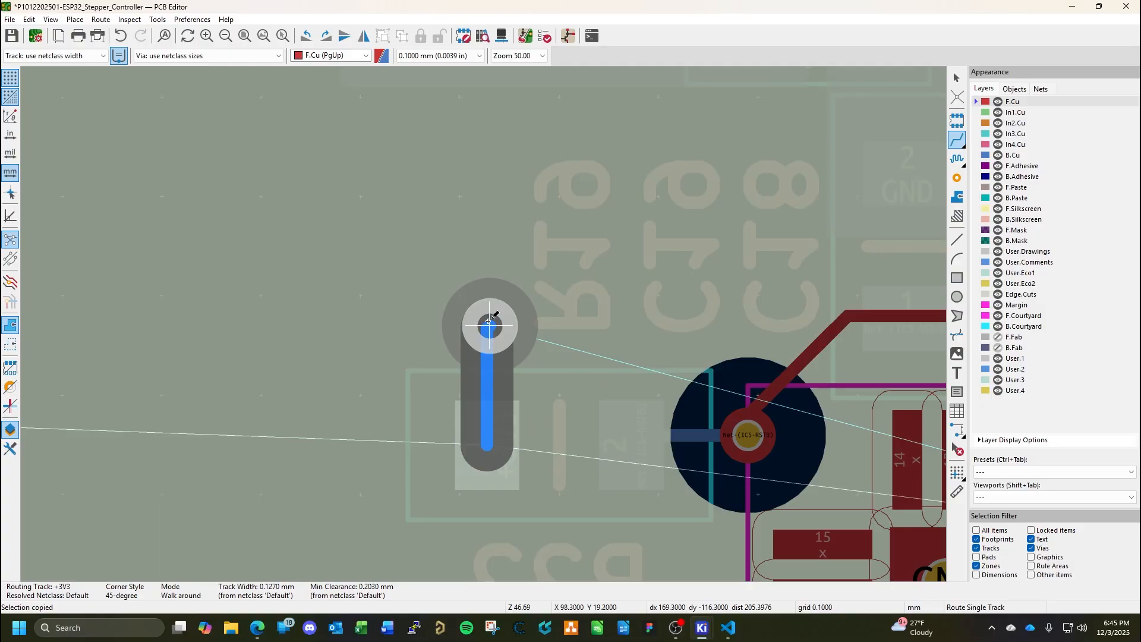
click(488, 321)
key(Escape)
key(Escape)
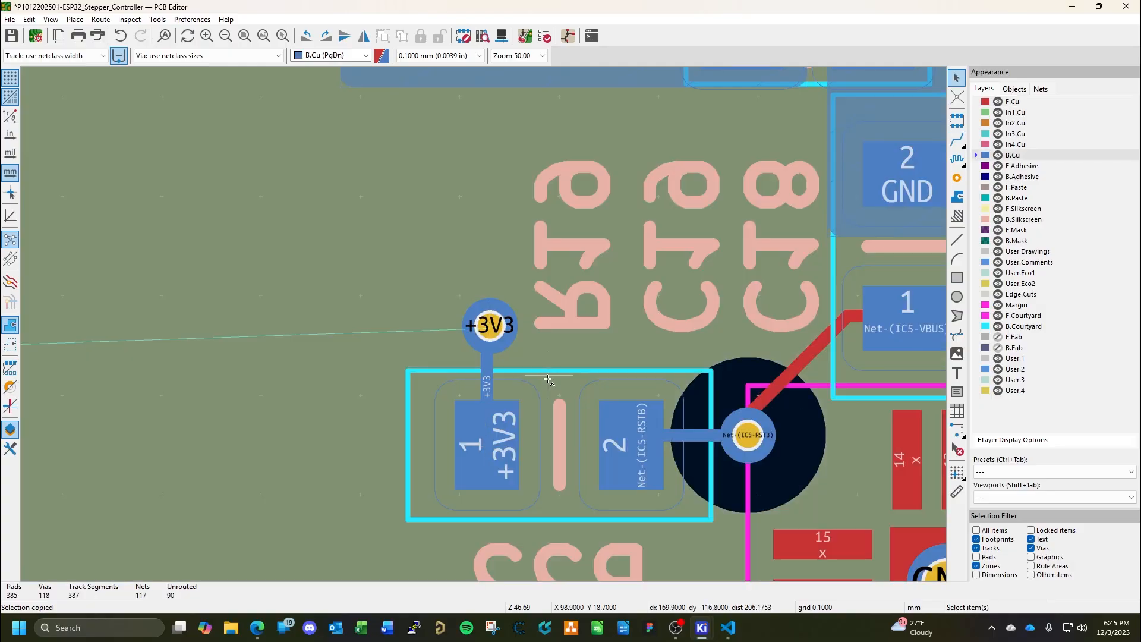
key(ctrl+s)
Examine the remaining unrouted connections around IC3, IC5 and the test points with F.Cu as the active layer.
scroll(485, 324, down, 5)
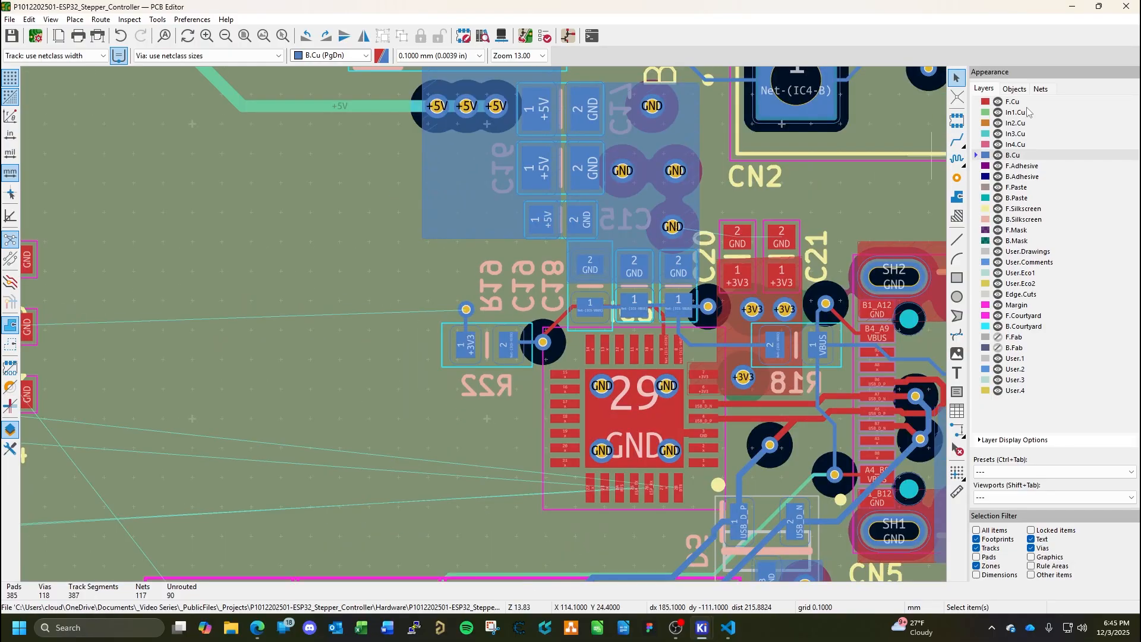
click(1018, 103)
scroll(387, 350, down, 3)
middle_drag(438, 398, 487, 341)
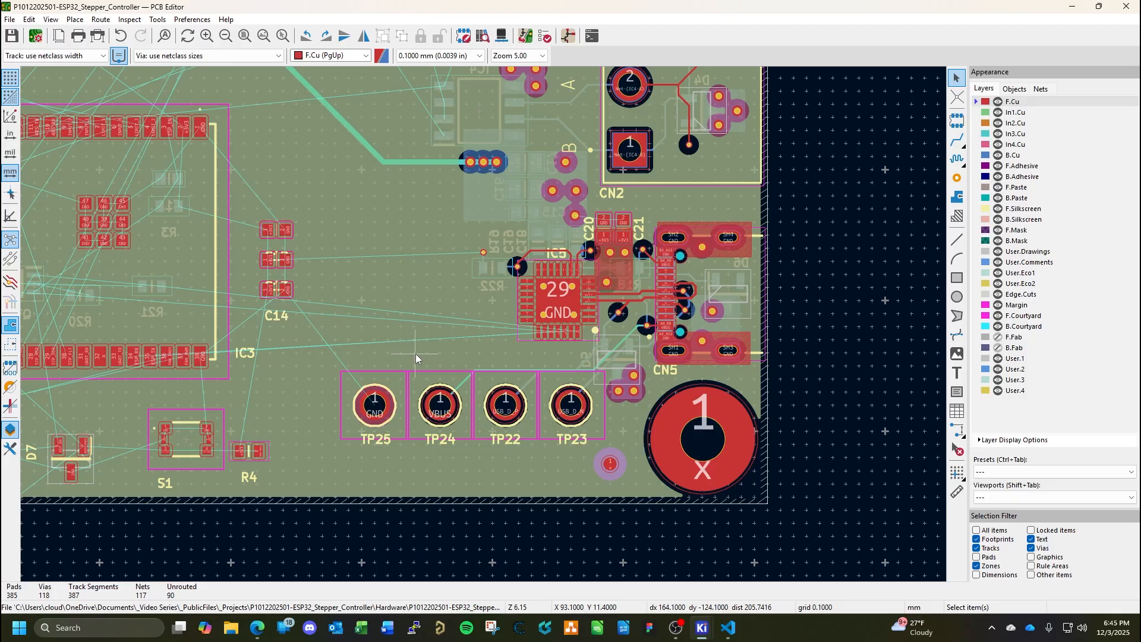
middle_drag(383, 341, 747, 295)
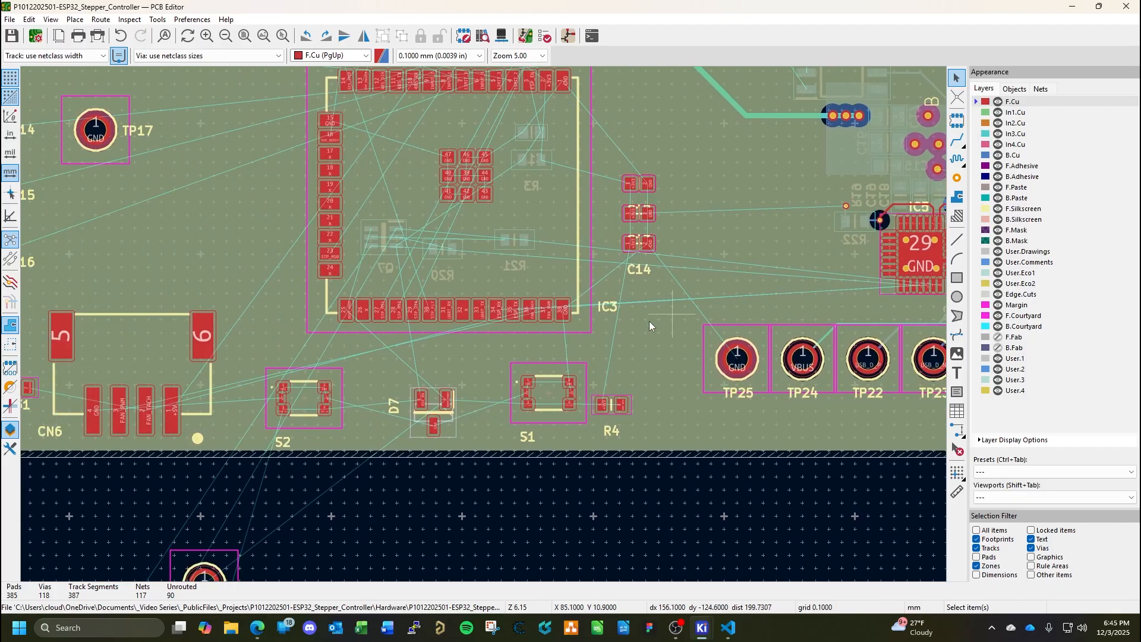
middle_drag(434, 329, 359, 478)
scroll(484, 325, down, 2)
scroll(484, 325, down, 2)
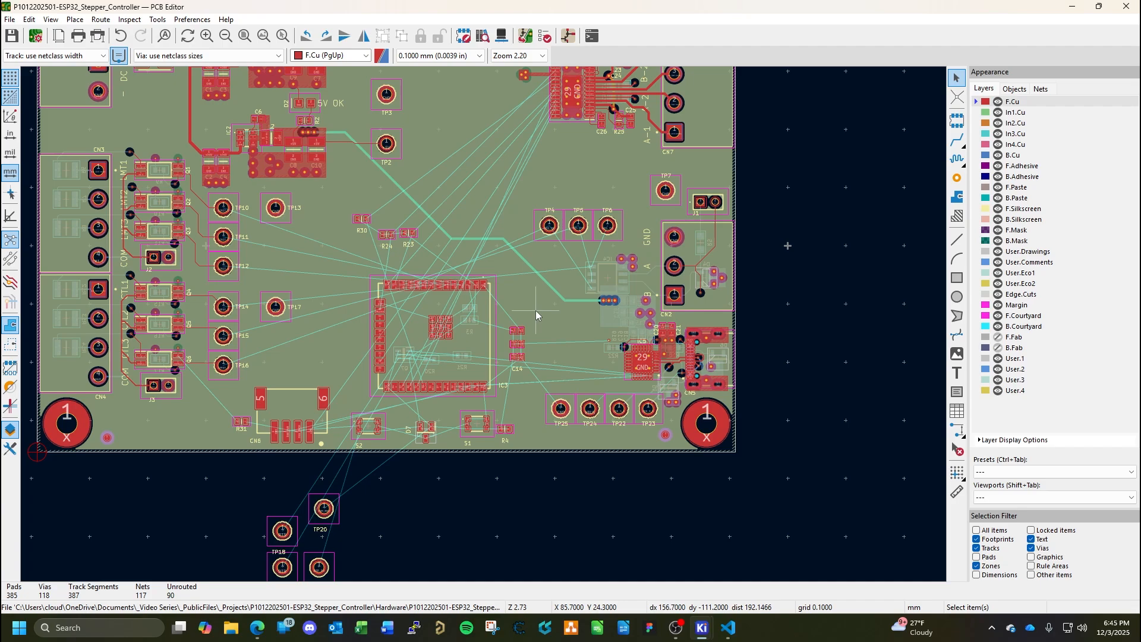
Route the 485_TX track on B.Cu from IC4 pad 4 to test point TP6.
scroll(608, 257, up, 6)
scroll(484, 324, up, 1)
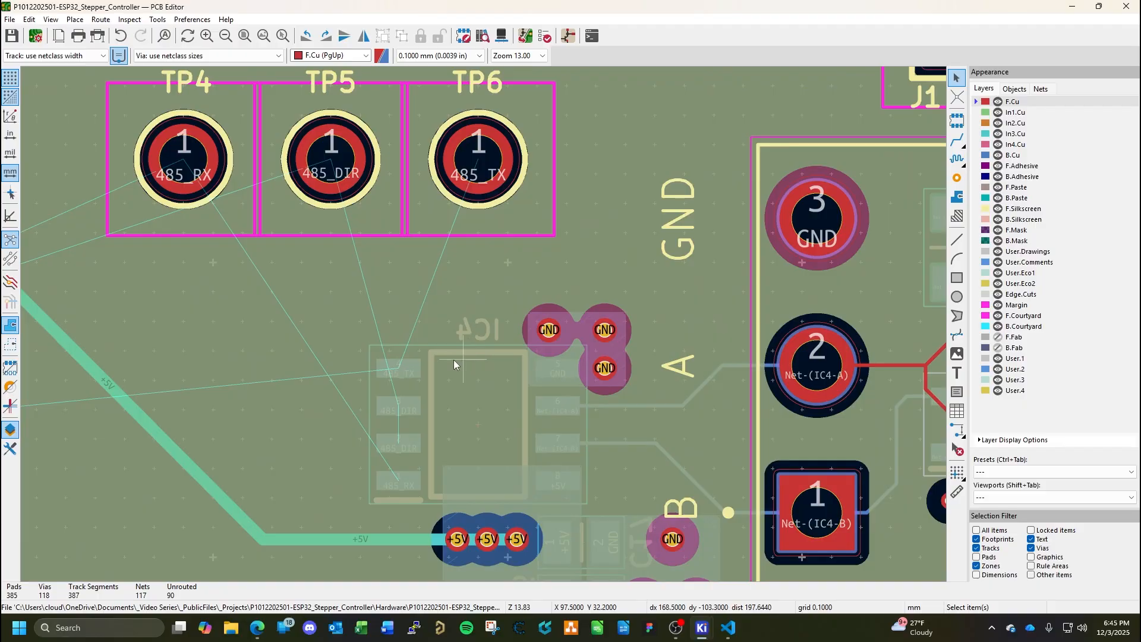
scroll(484, 359, up, 1)
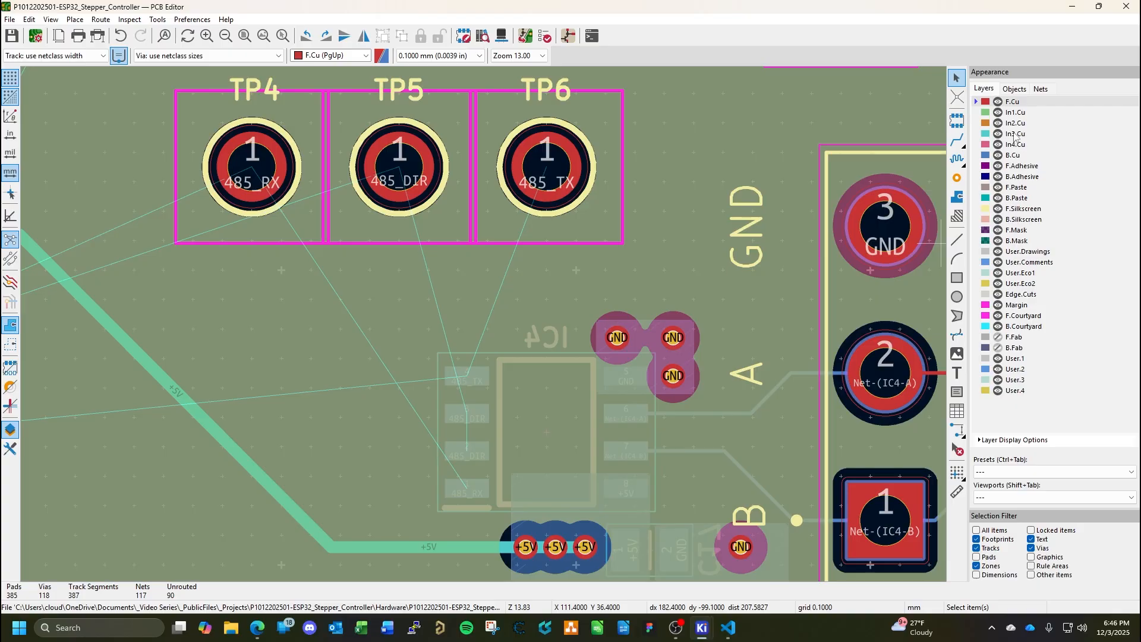
click(1012, 155)
click(957, 139)
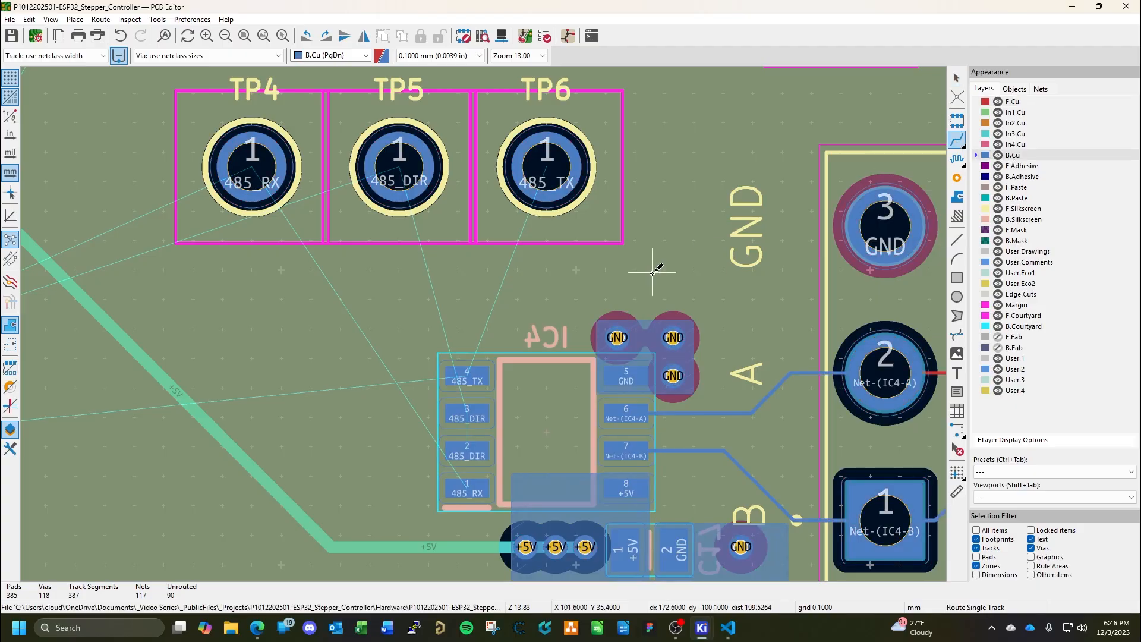
click(466, 376)
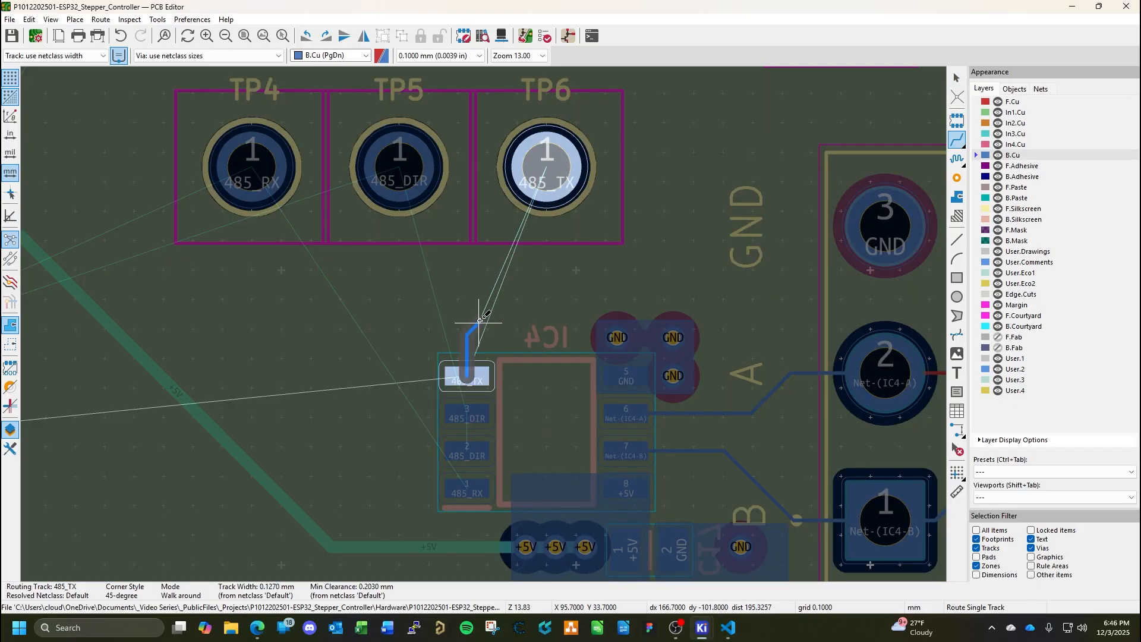
click(548, 171)
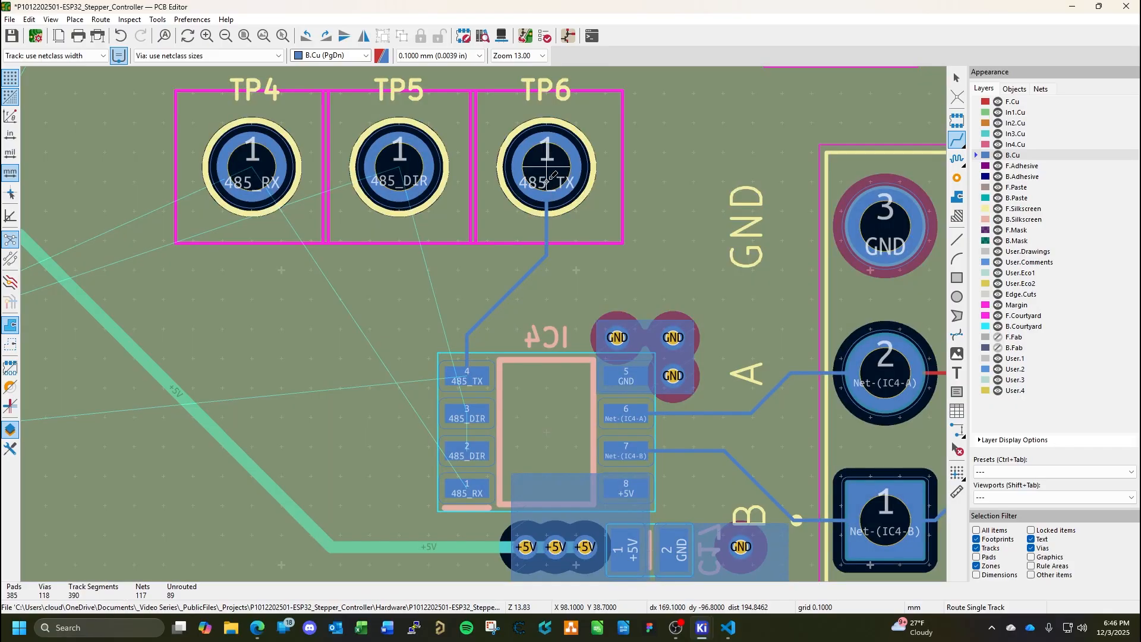
Route 485_DIR on B.Cu from IC4 pad 3 to TP5 and join IC4 pad 2 to that track's diagonal segment.
click(468, 410)
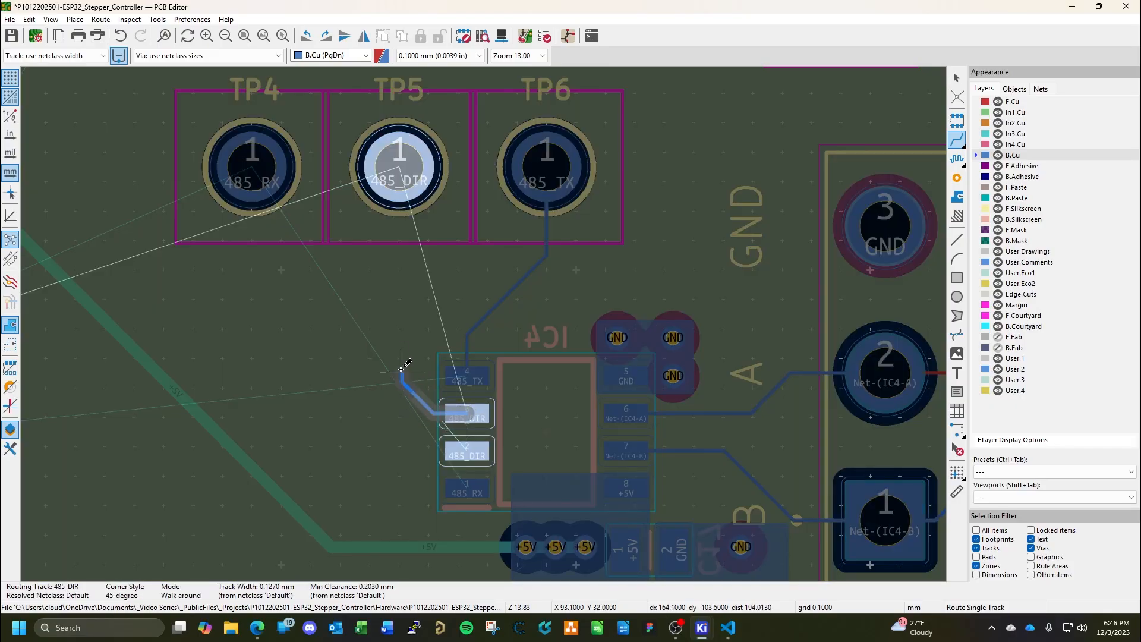
click(400, 167)
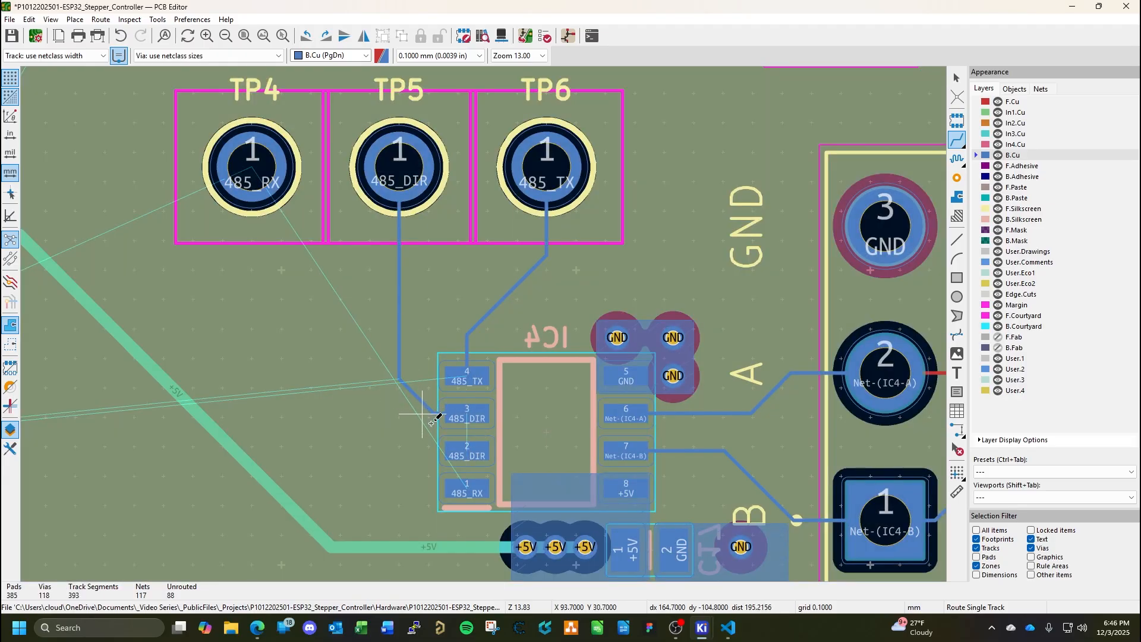
click(467, 452)
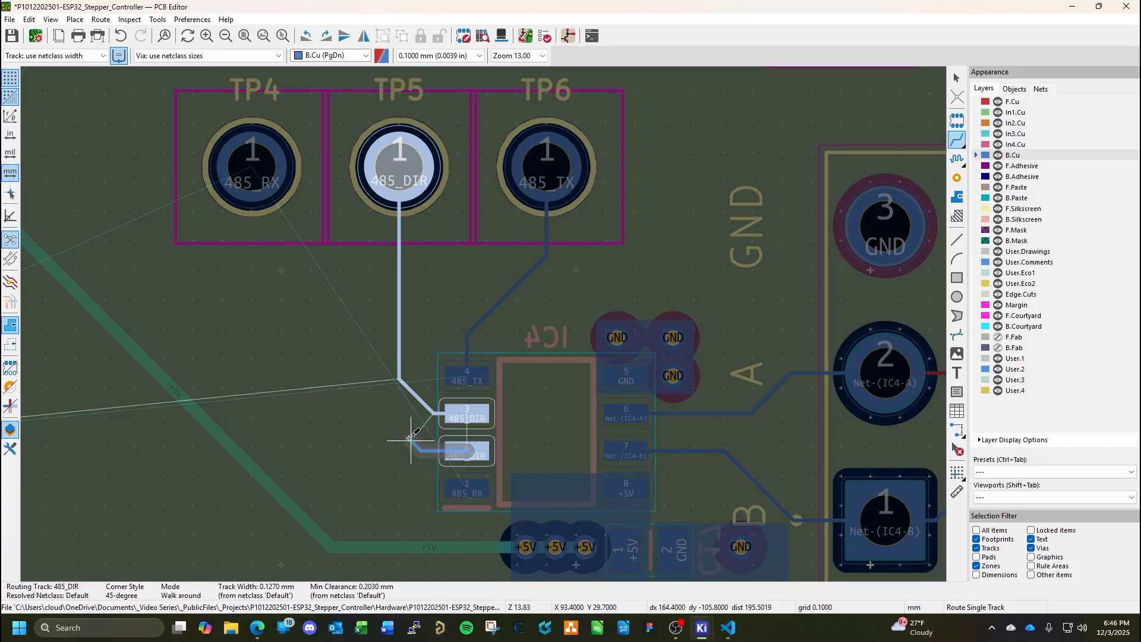
click(414, 394)
Route the 485_RX track on B.Cu from IC4 pad 1 to test point TP4 and save the board.
click(461, 484)
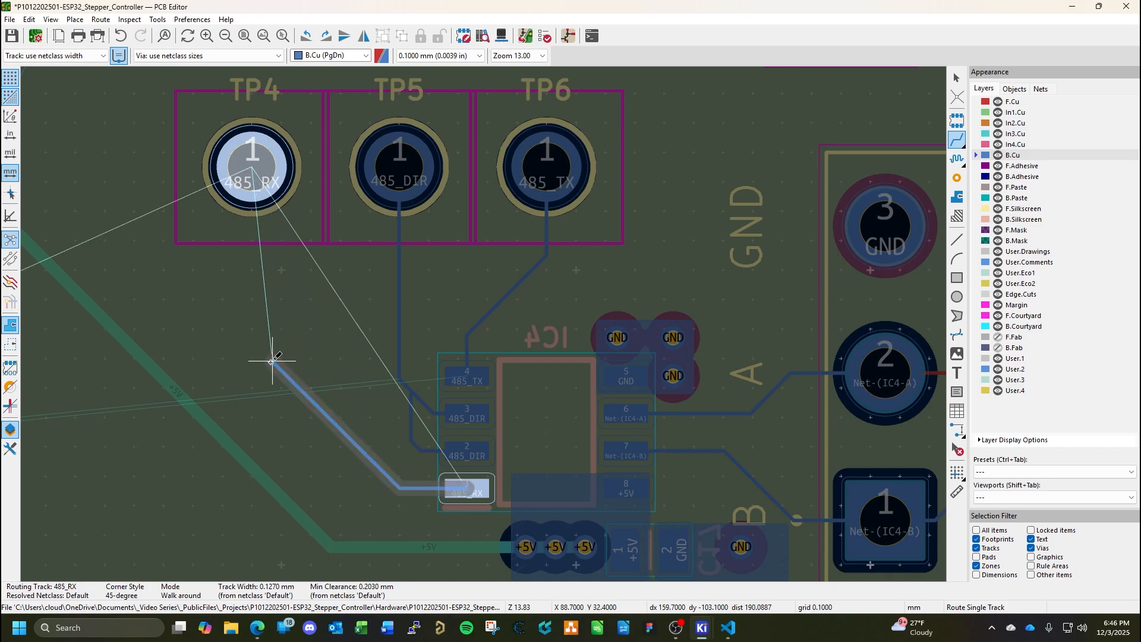
click(252, 174)
key(Escape)
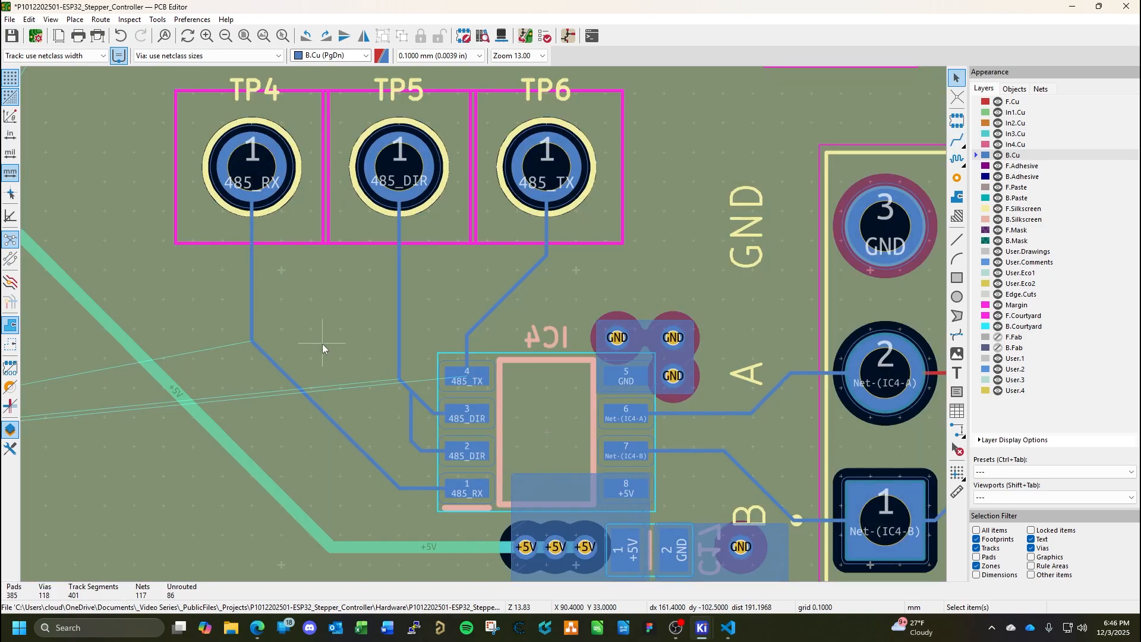
key(ctrl+s)
Examine the new IC4 tracks and the unrouted connections around IC3, and make F.Cu the active layer.
scroll(383, 375, down, 2)
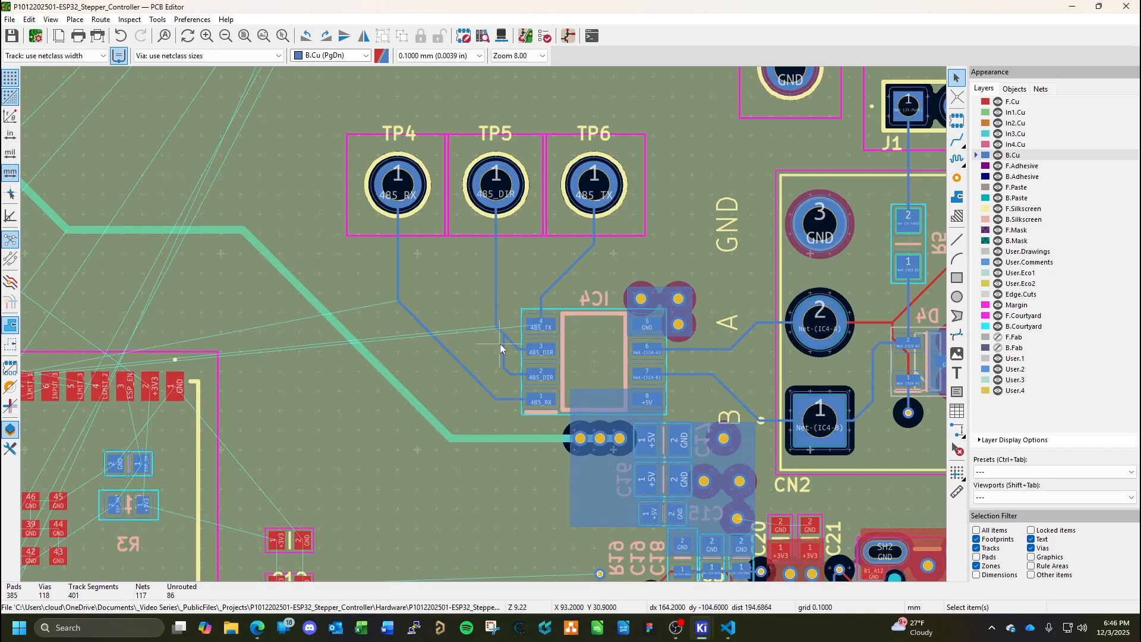
scroll(487, 295, up, 1)
scroll(561, 375, down, 1)
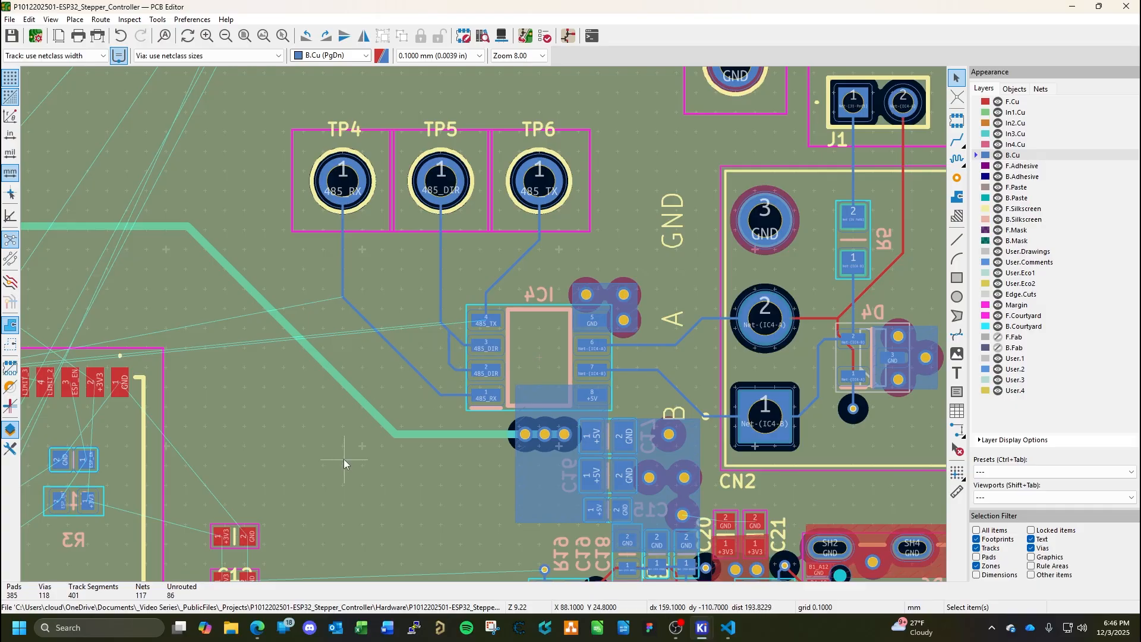
scroll(523, 362, down, 2)
middle_drag(523, 362, 667, 302)
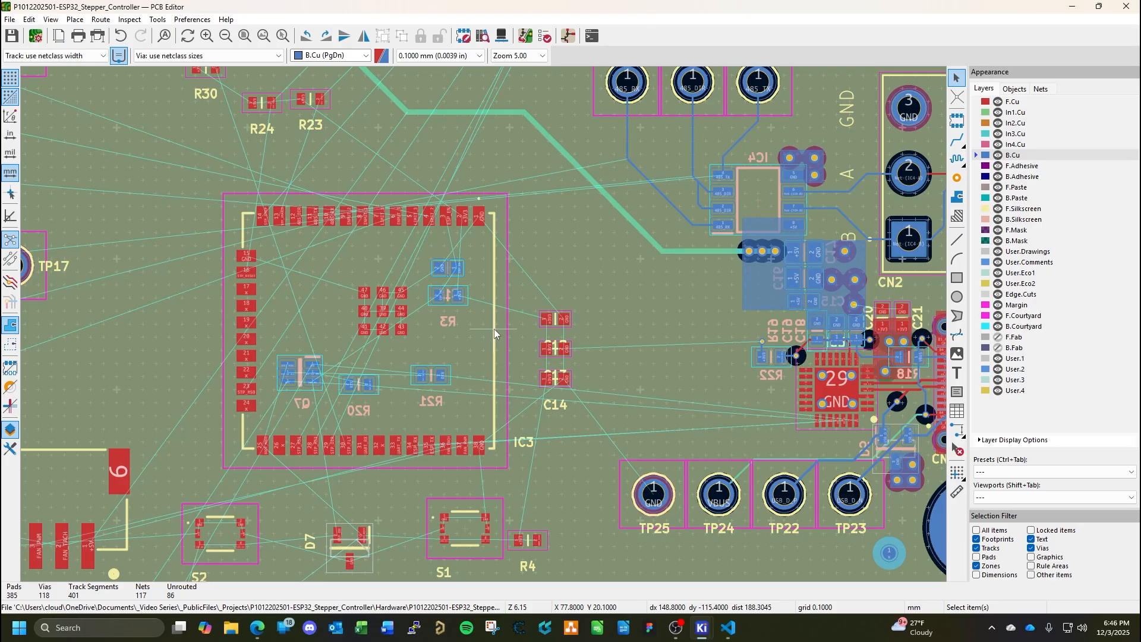
key(Page_Up)
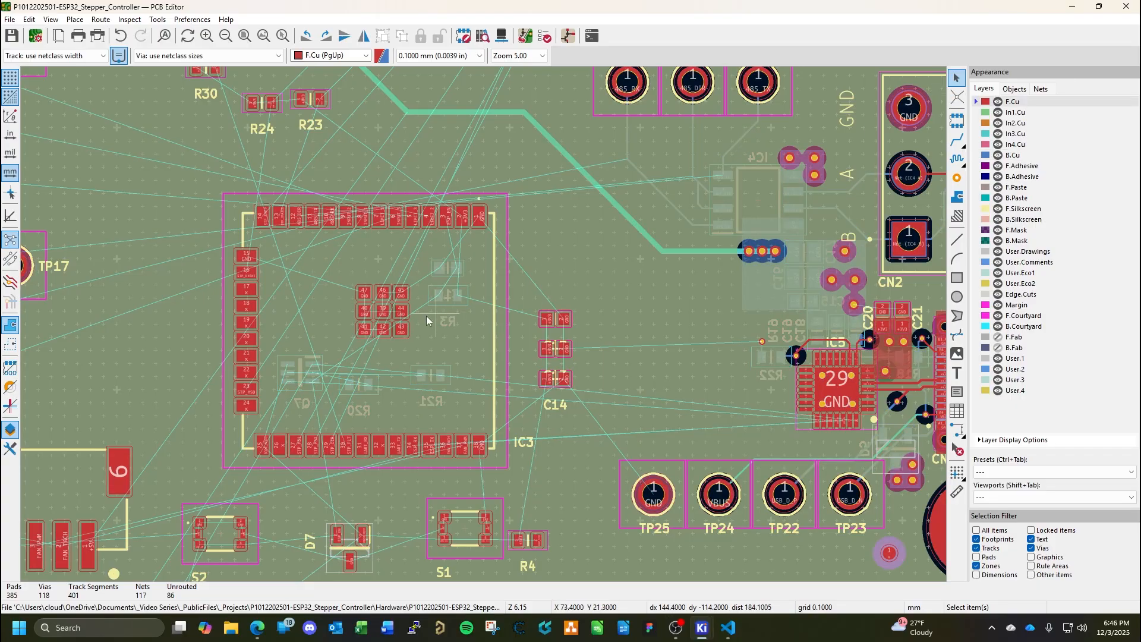
middle_drag(446, 341, 531, 401)
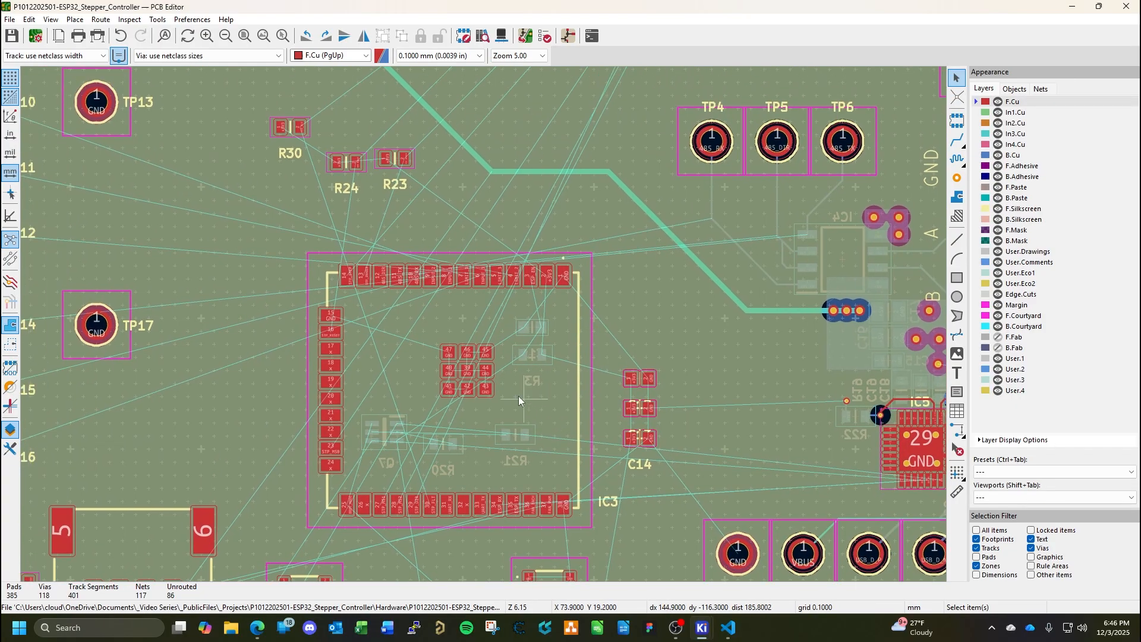
Check IC3's footprint properties, close them with the settings as they are, and clear the selection.
click(488, 324)
double_click(488, 324)
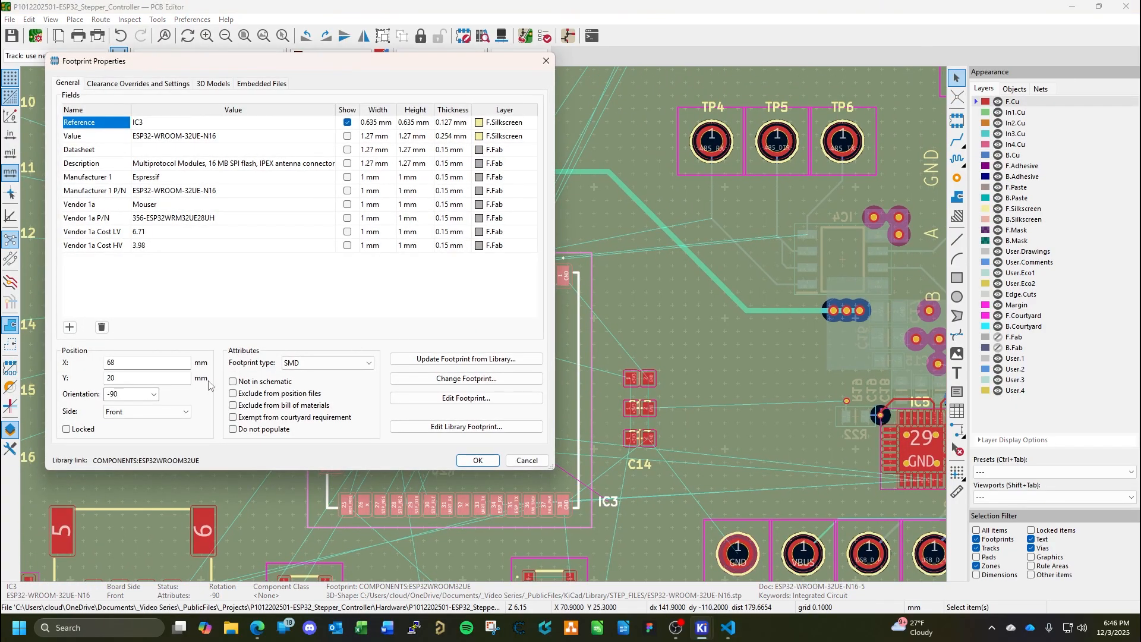
click(477, 460)
scroll(484, 327, down, 3)
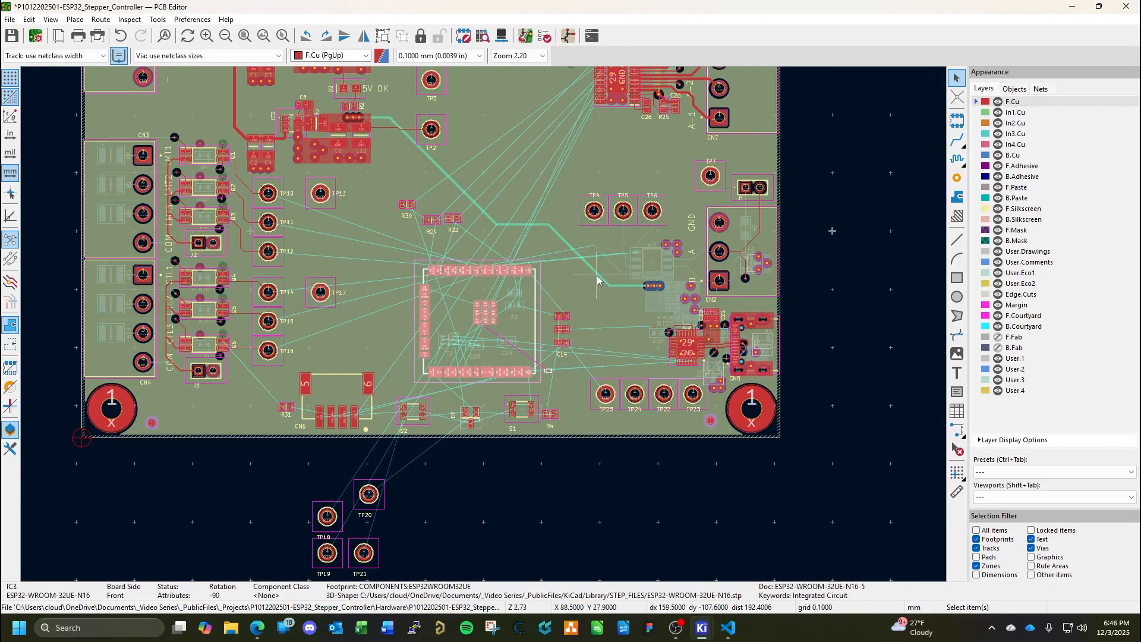
click(580, 285)
key(Escape)
key(Escape)
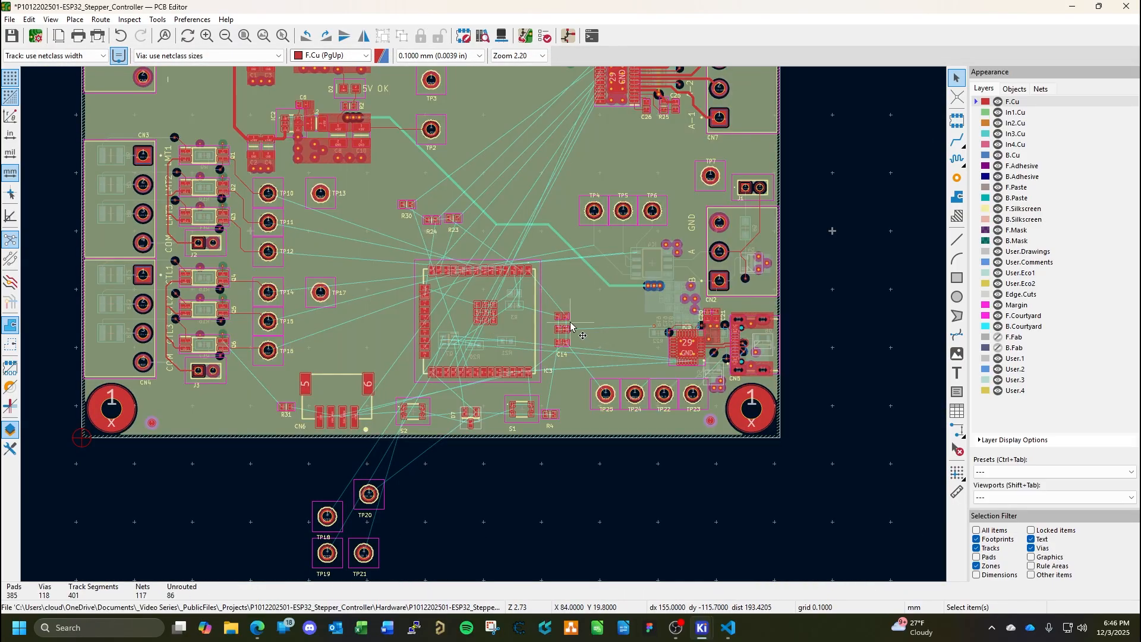
Examine the GND and +3V3 connections between IC3's upper pad row and the nearby decoupling capacitors.
scroll(552, 304, up, 6)
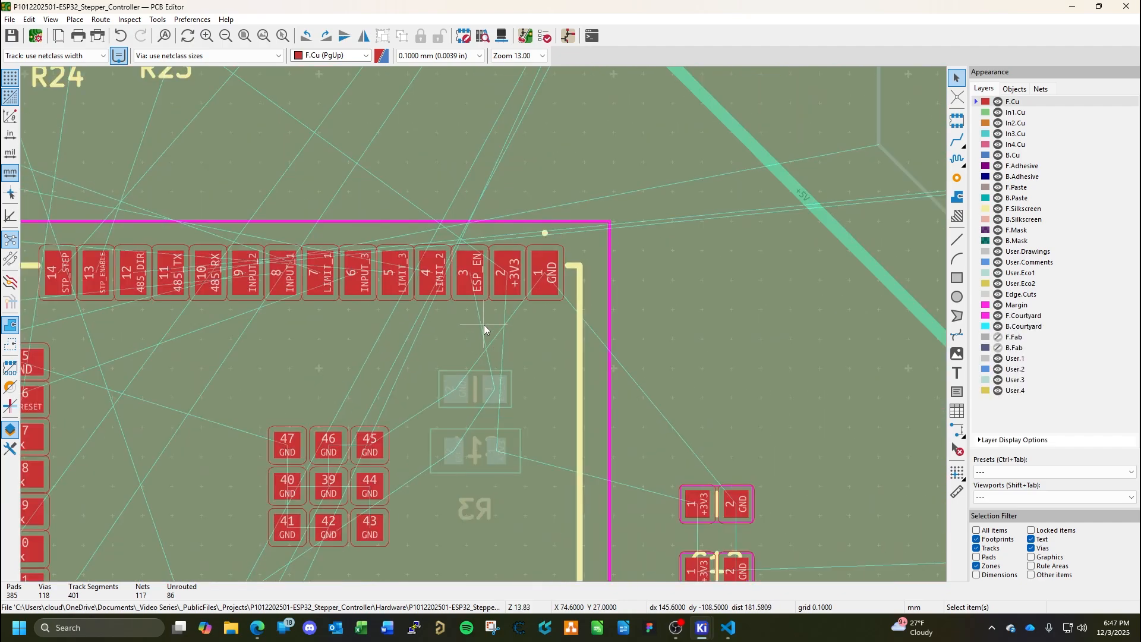
middle_drag(518, 380, 594, 324)
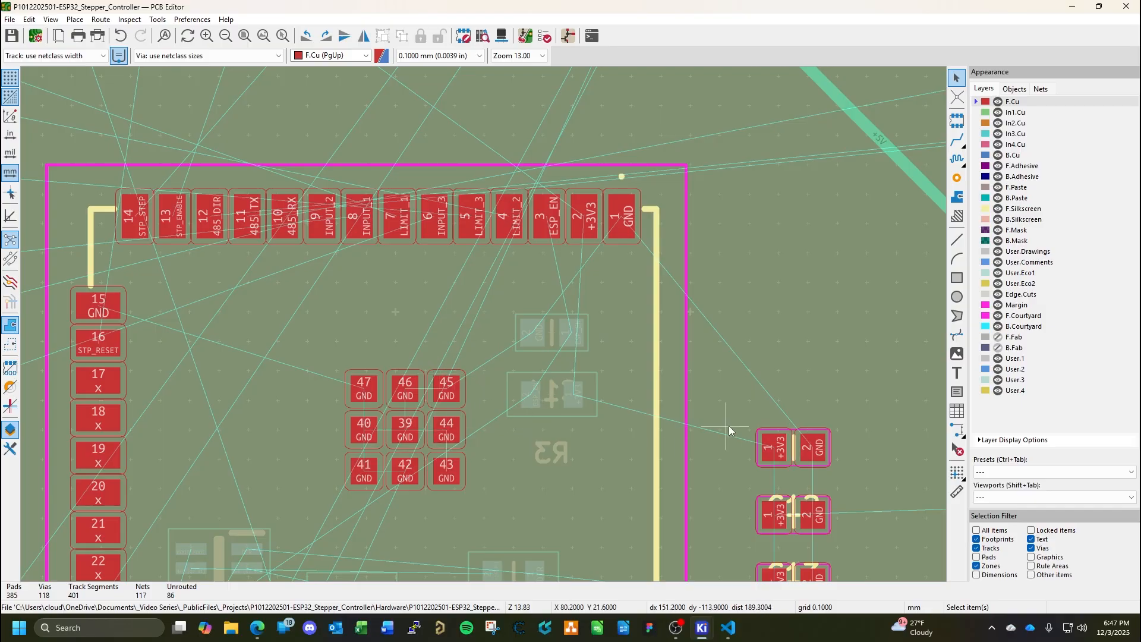
middle_drag(725, 426, 587, 354)
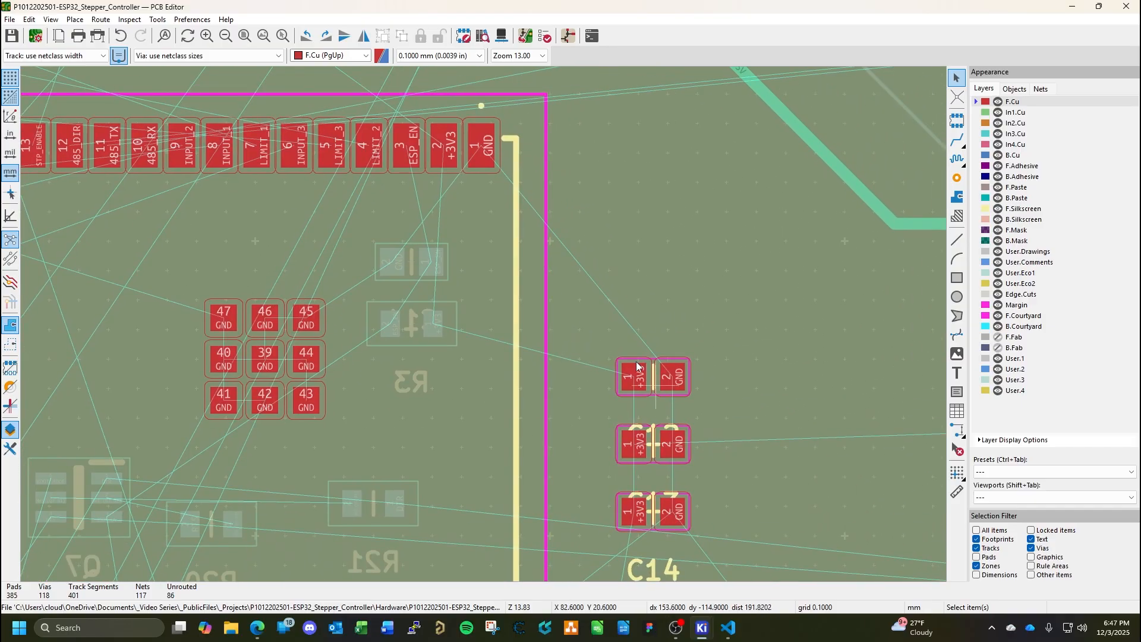
middle_drag(664, 428, 659, 470)
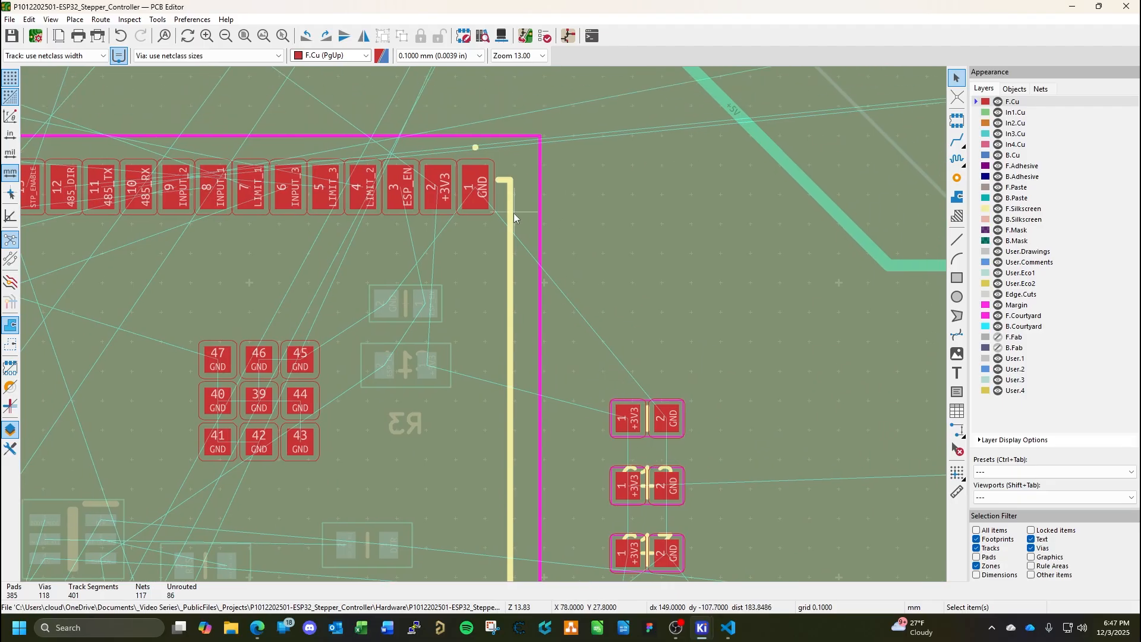
middle_drag(553, 280, 643, 425)
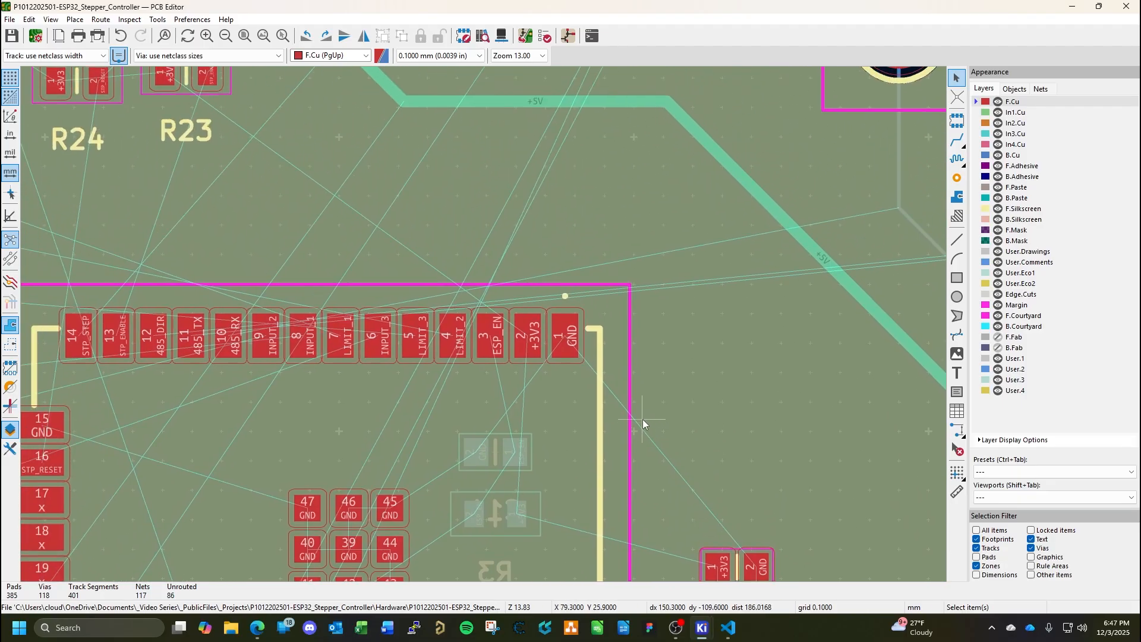
Examine the area around IC3's upper pad row and the decoupling capacitors by C14, and save the board.
scroll(643, 425, down, 2)
drag(608, 402, 505, 570)
drag(547, 512, 500, 194)
key(r)
key(Escape)
key(ctrl+s)
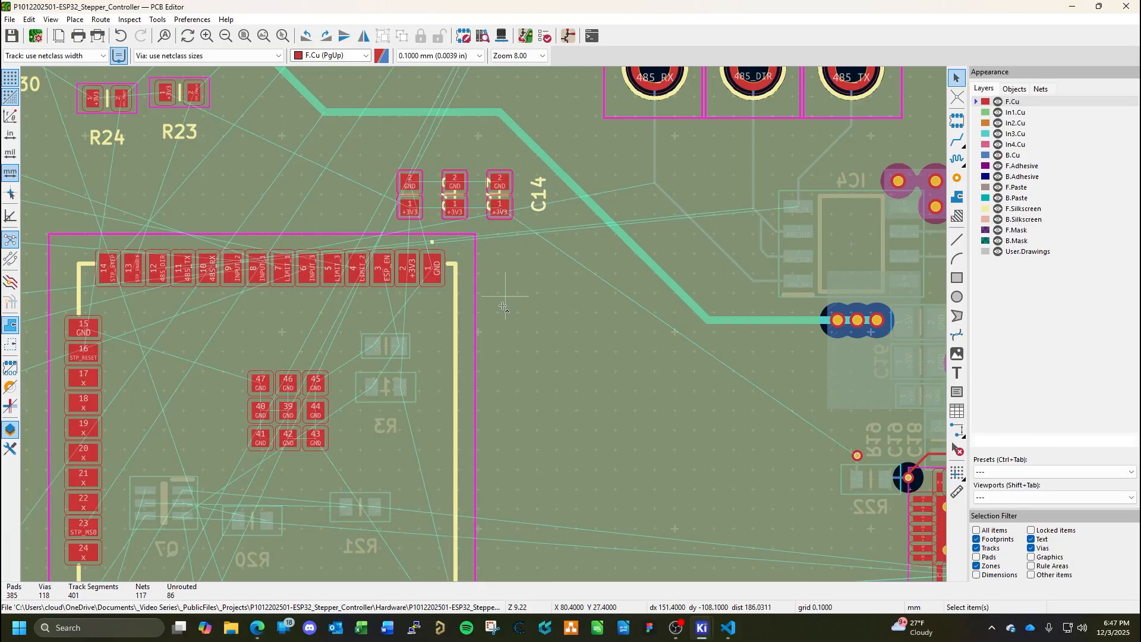
Set the Y position of transistor Q7, on the back side beneath IC3, to 17 mm.
scroll(483, 325, down, 2)
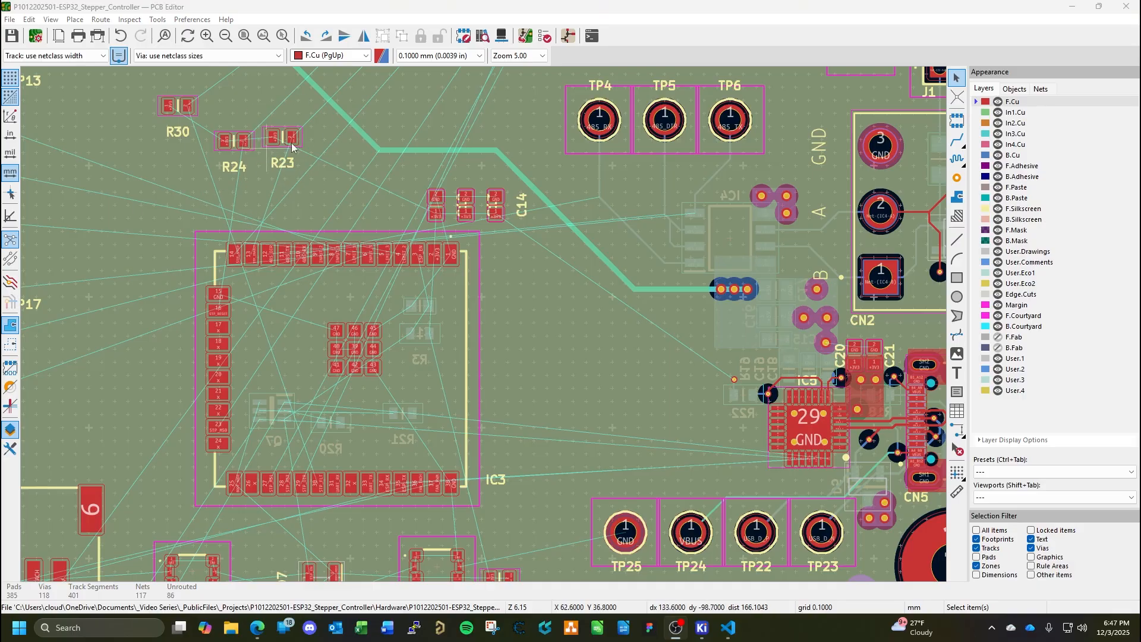
middle_drag(309, 362, 483, 241)
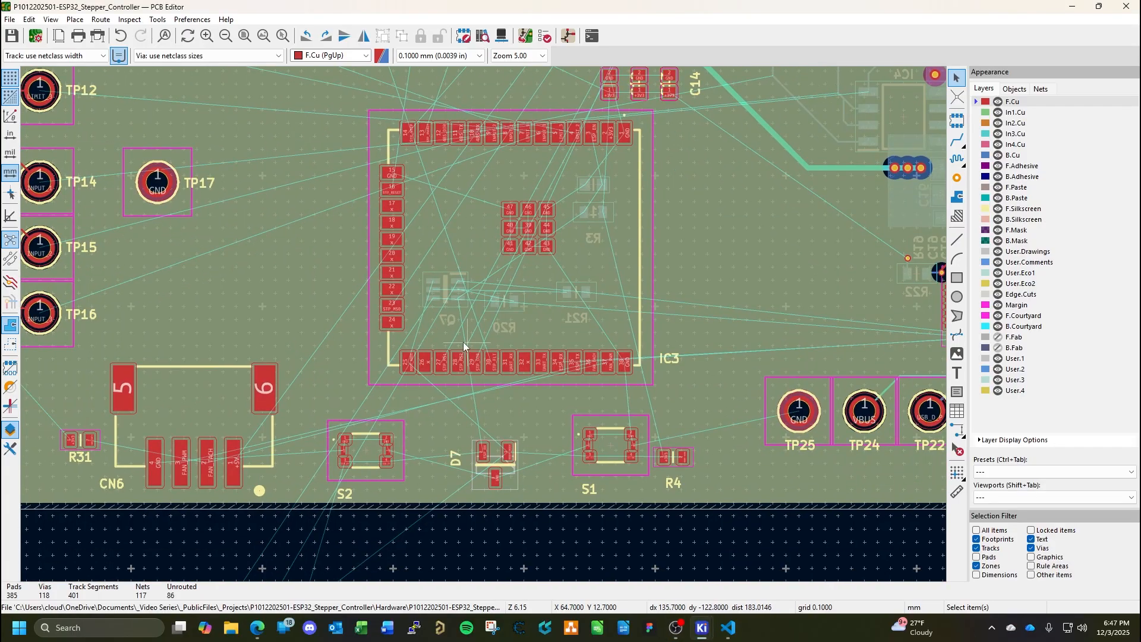
scroll(484, 327, up, 5)
scroll(483, 324, down, 3)
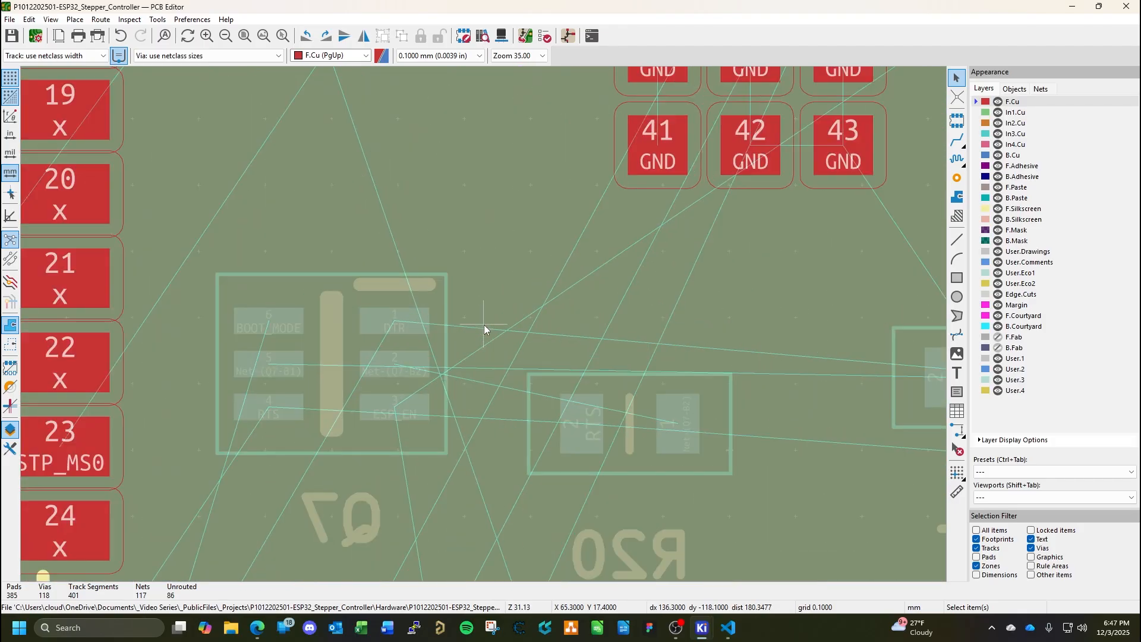
double_click(419, 351)
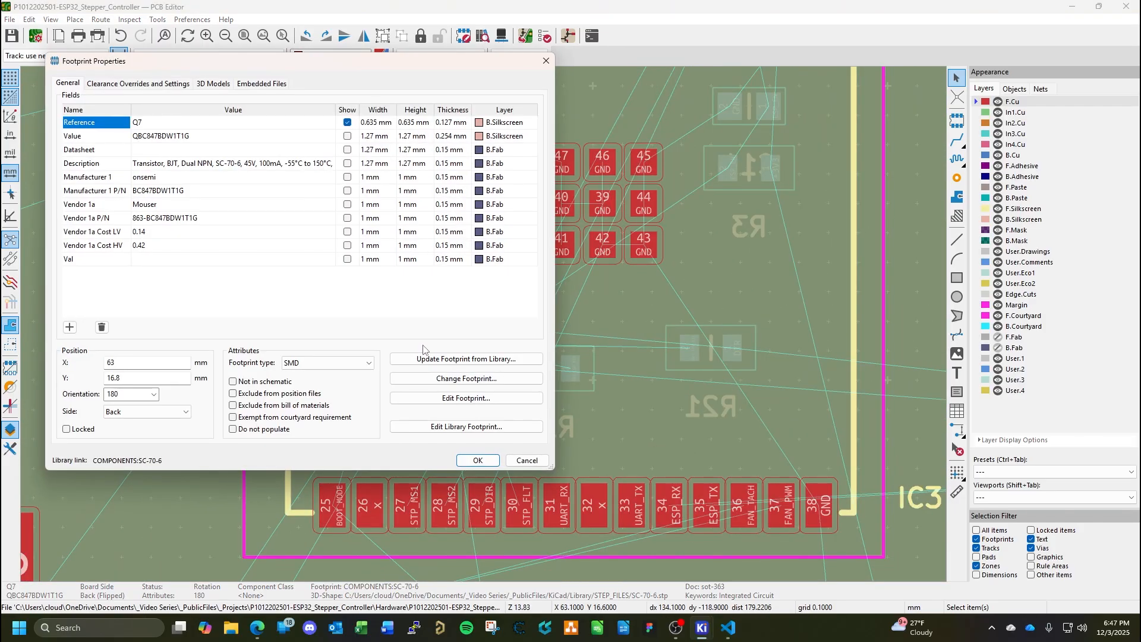
click(152, 377)
text(1)
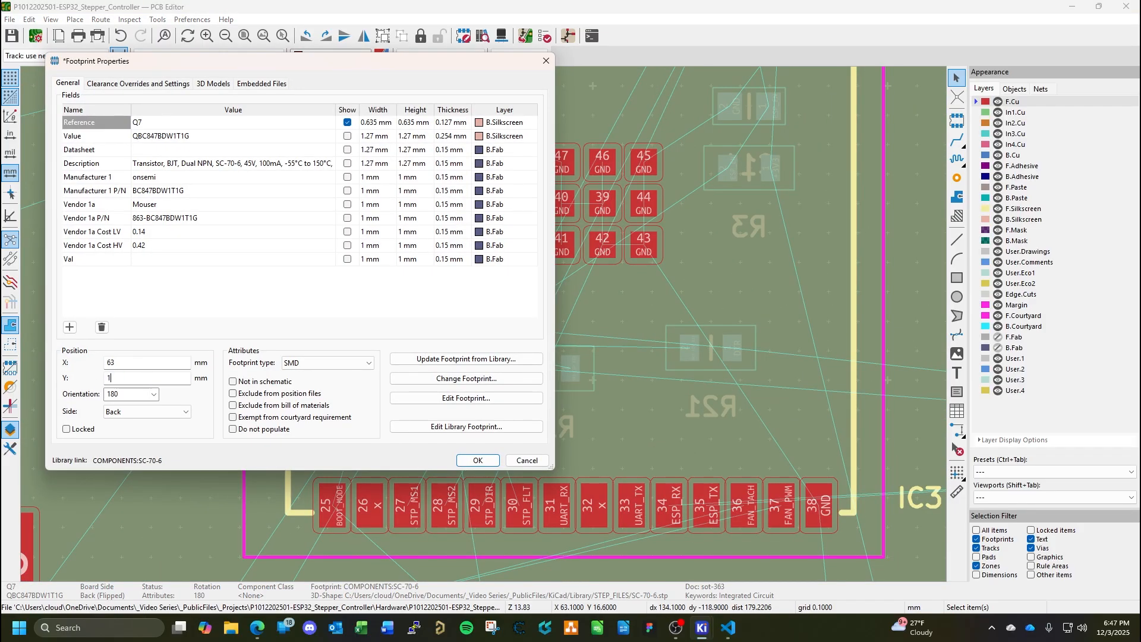
text(7)
key(Return)
Rotate capacitor C11 by 180 degrees and place it just below IC3's ESP_EN pad, with its own ESP_EN pad facing inward.
middle_drag(520, 315, 373, 420)
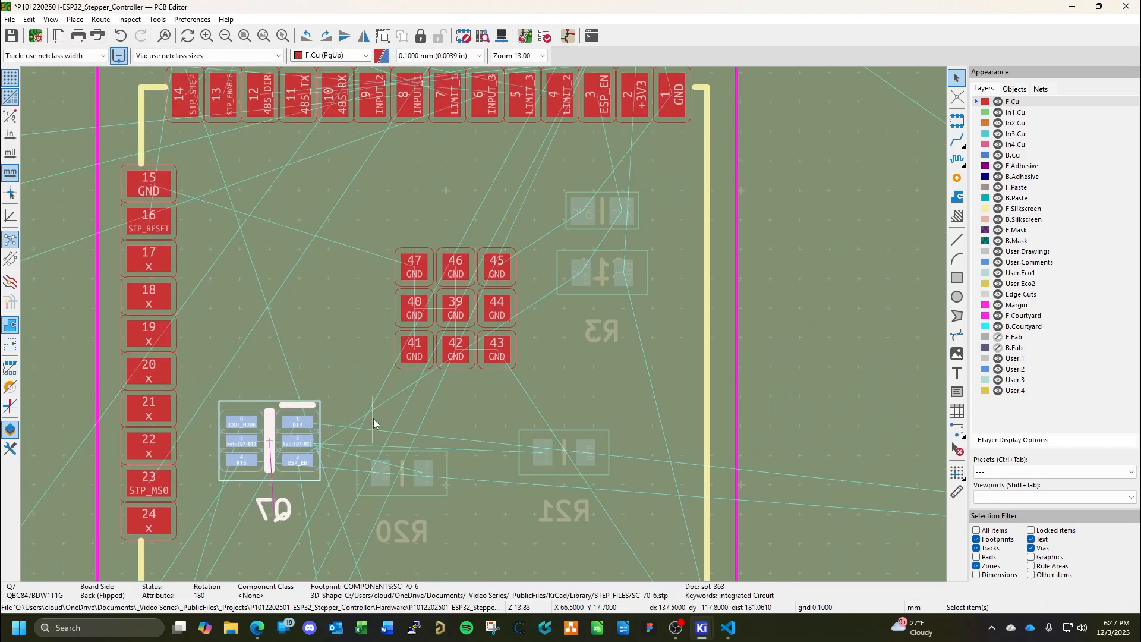
middle_drag(540, 312, 516, 362)
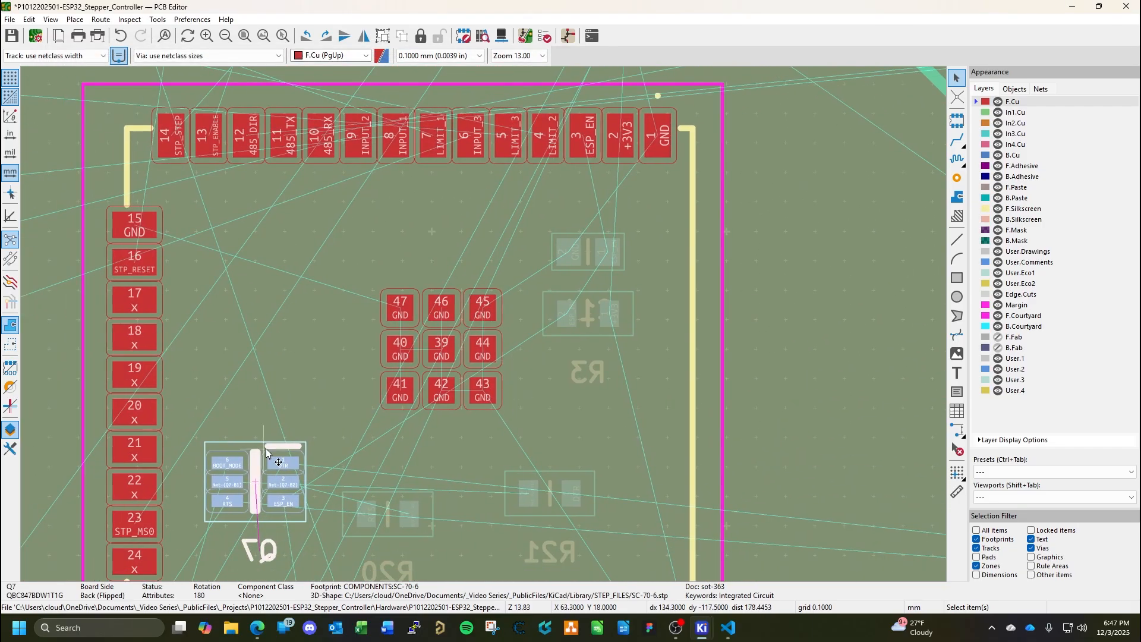
middle_drag(405, 486, 506, 489)
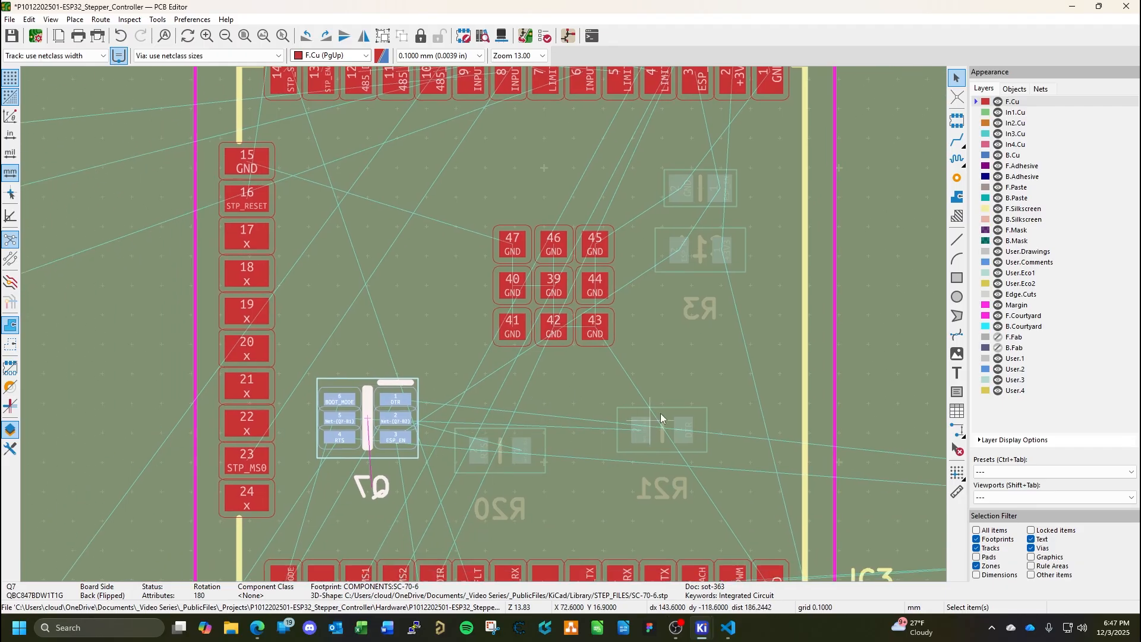
middle_drag(764, 314, 660, 414)
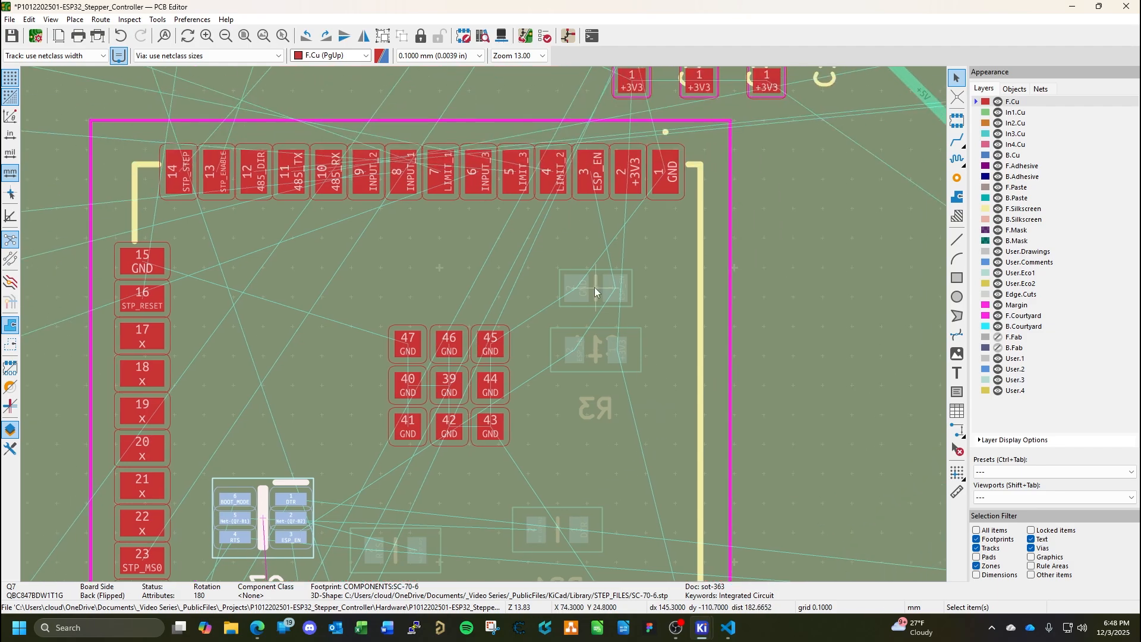
click(595, 291)
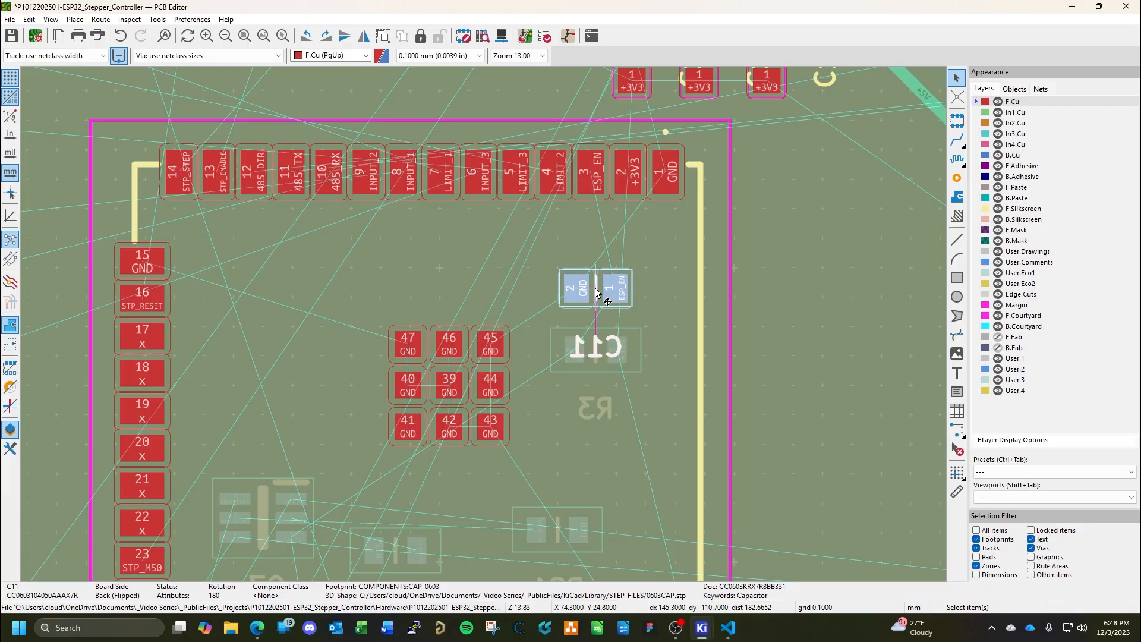
key(m)
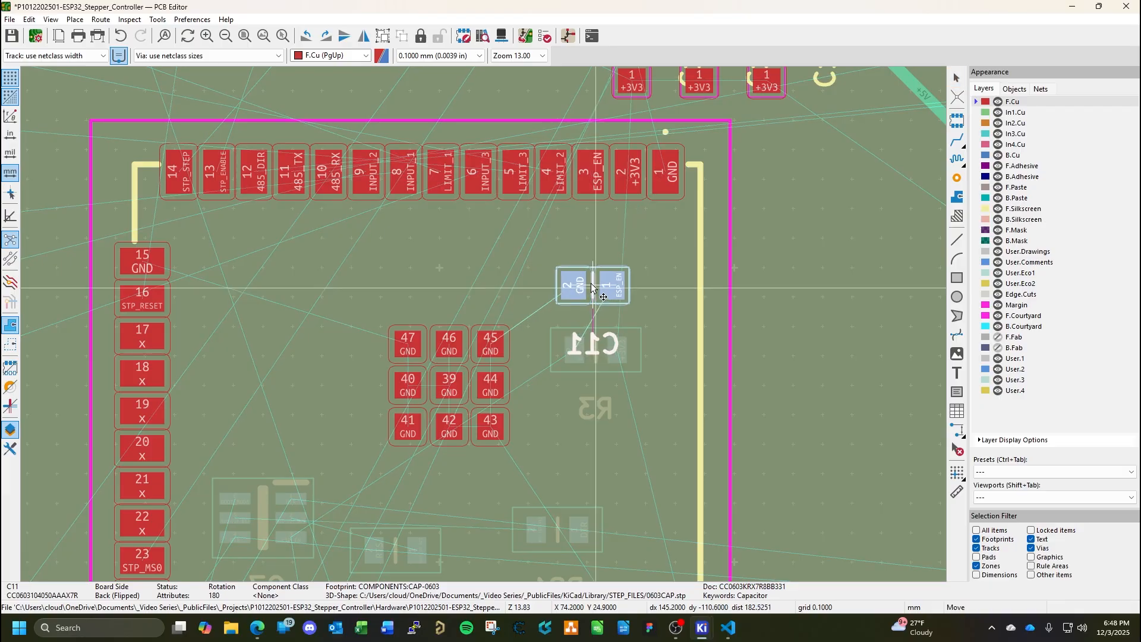
key(r)
key(r)
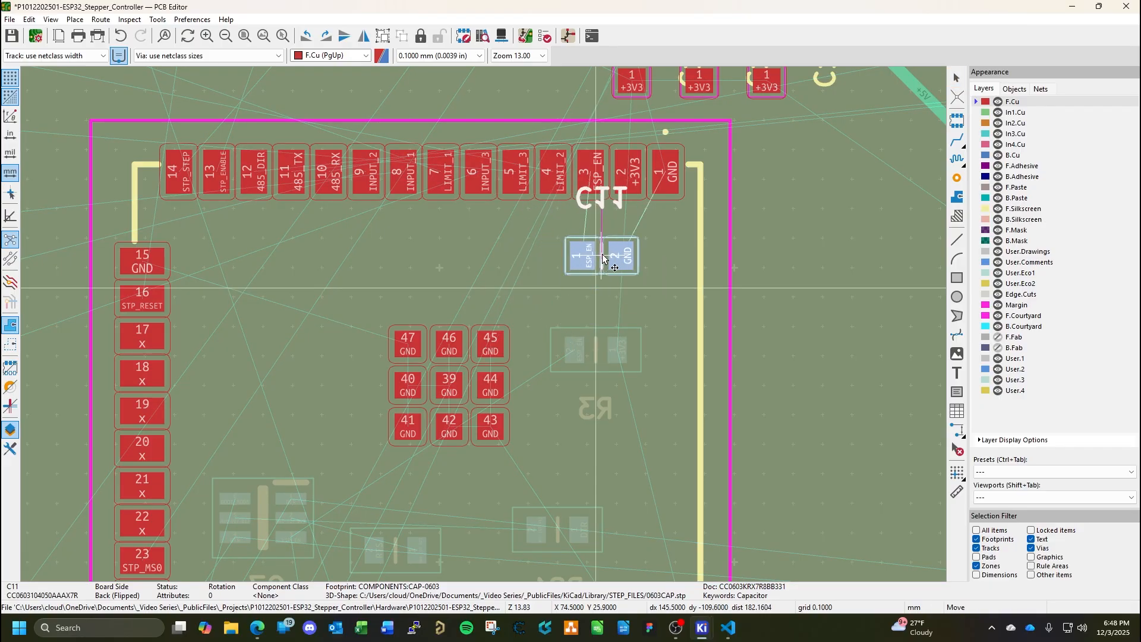
click(580, 267)
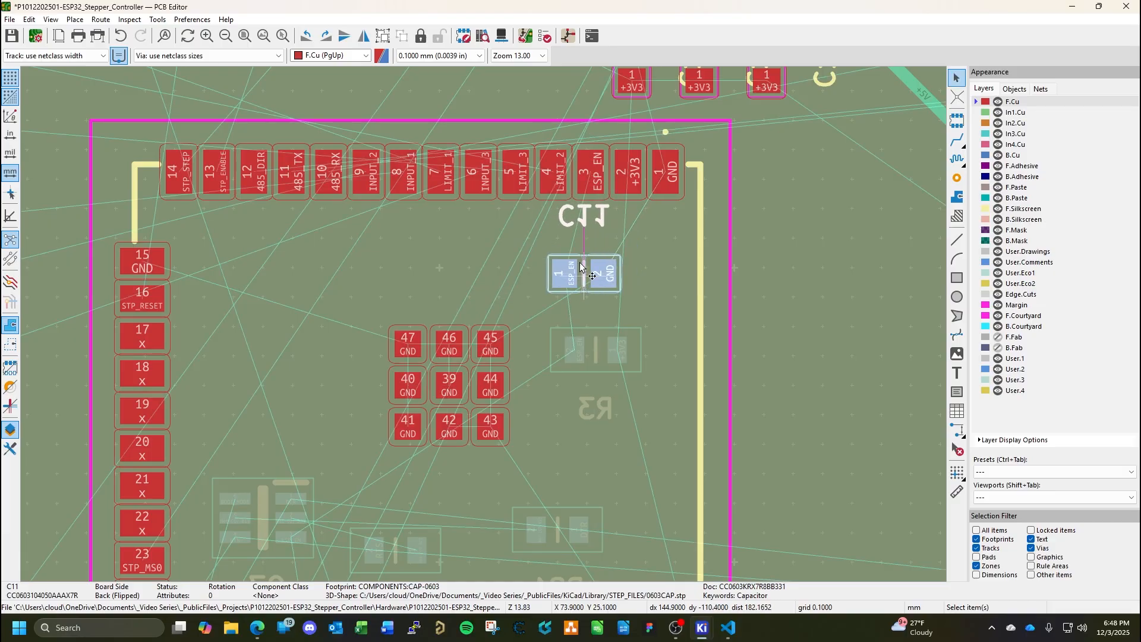
Rotate C11's reference text by 180 degrees and place it in line with the capacitor, beside its ESP_EN pad.
click(585, 220)
key(m)
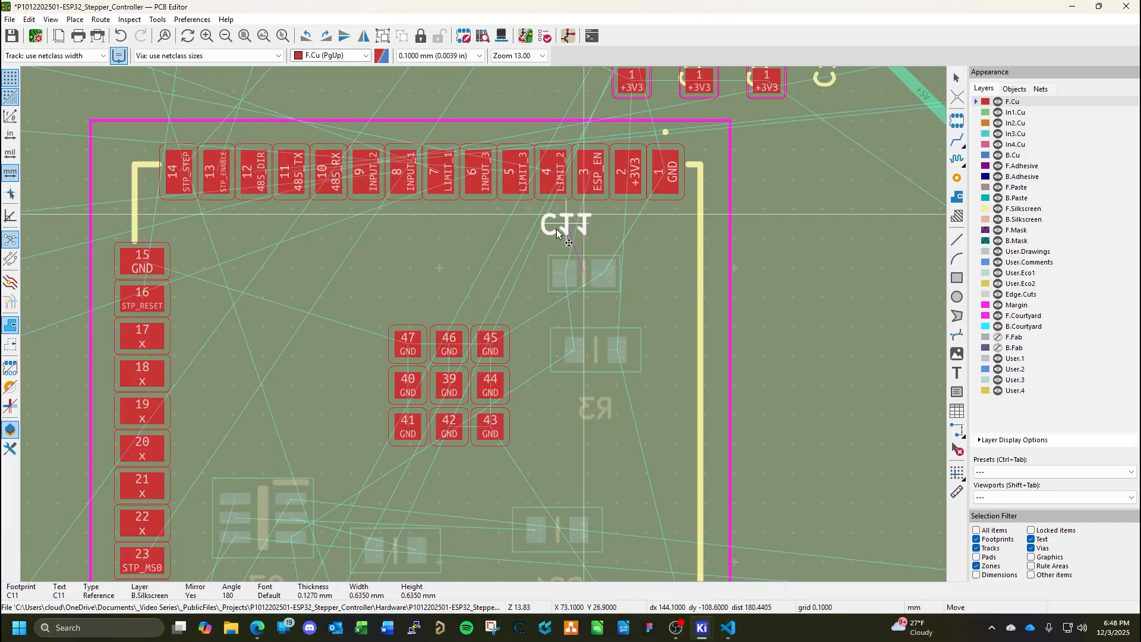
key(r)
key(r)
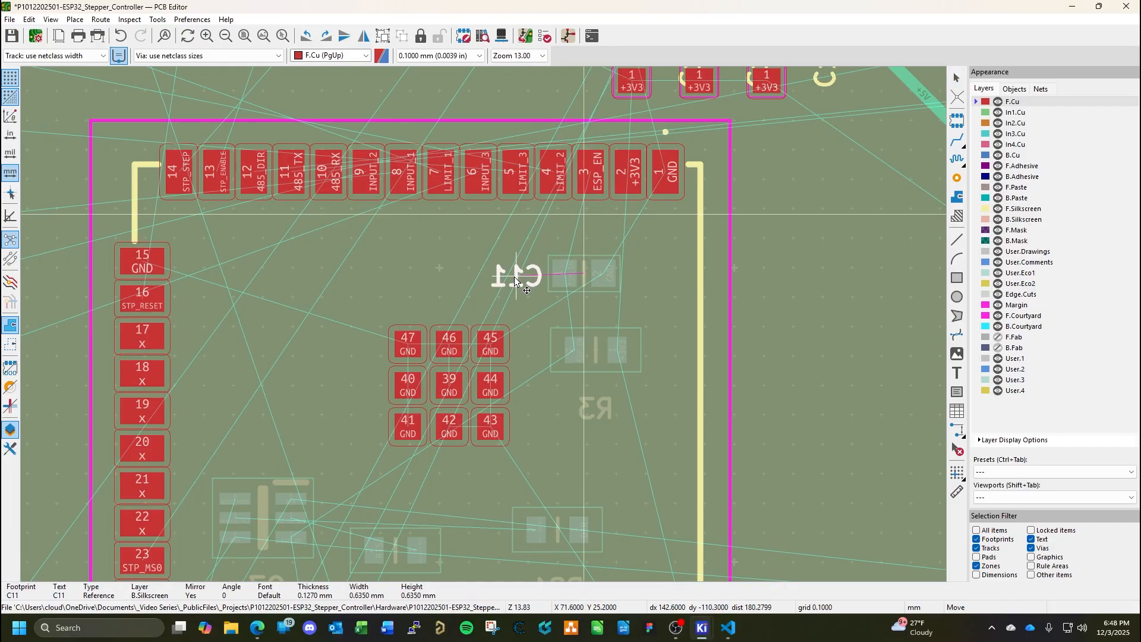
click(516, 276)
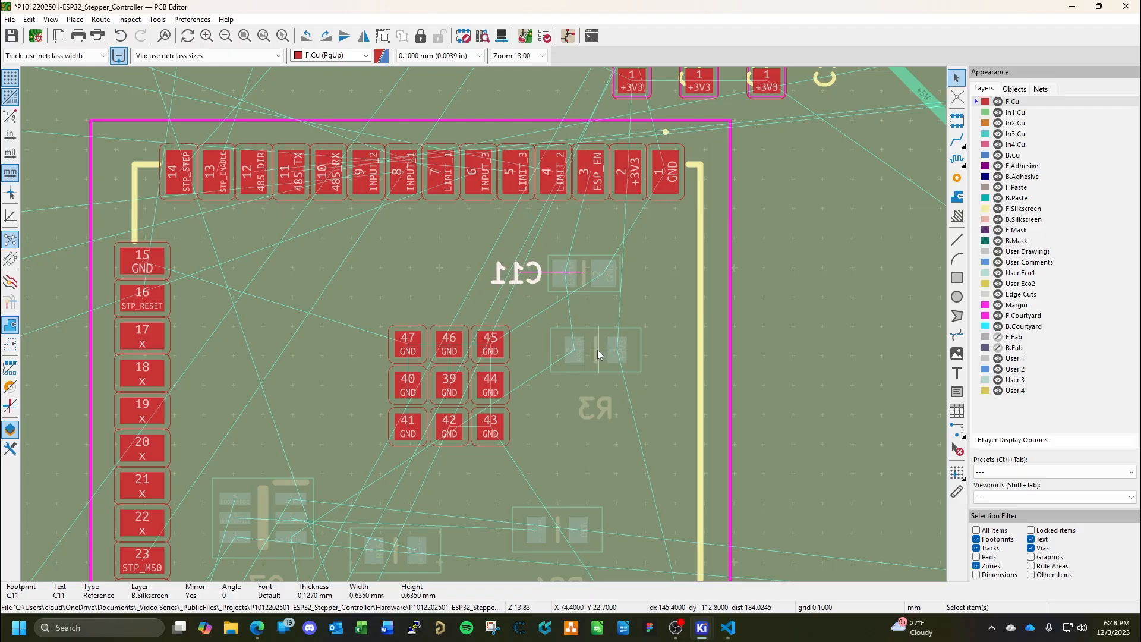
Check C11's footprint properties without changing them, and move C11 below R3.
click(598, 350)
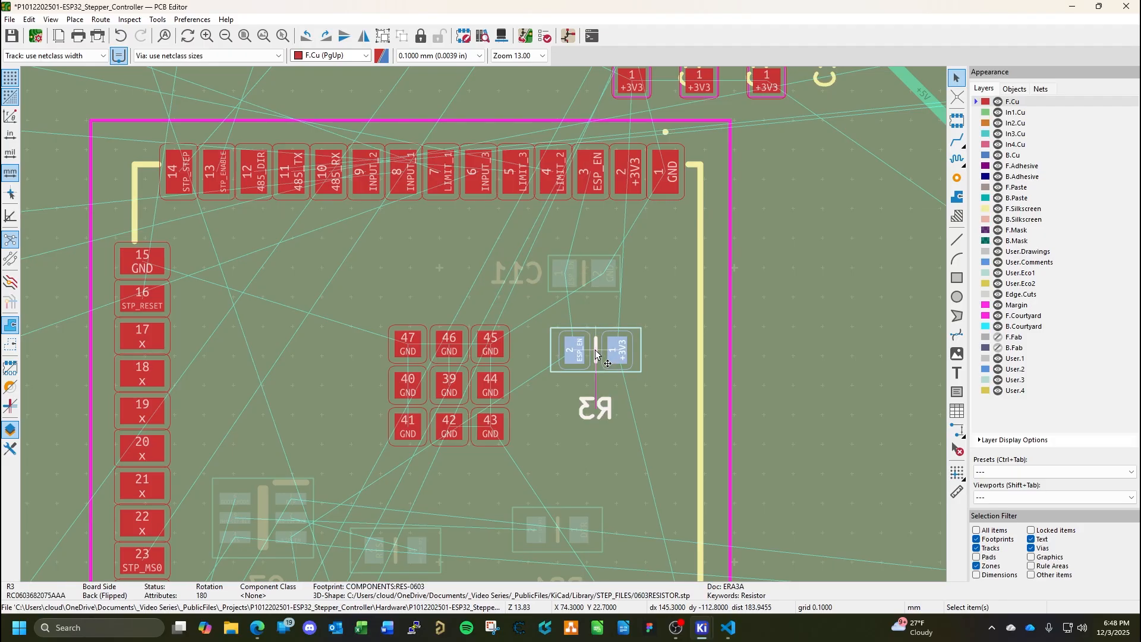
click(586, 275)
click(596, 350)
click(587, 273)
key(e)
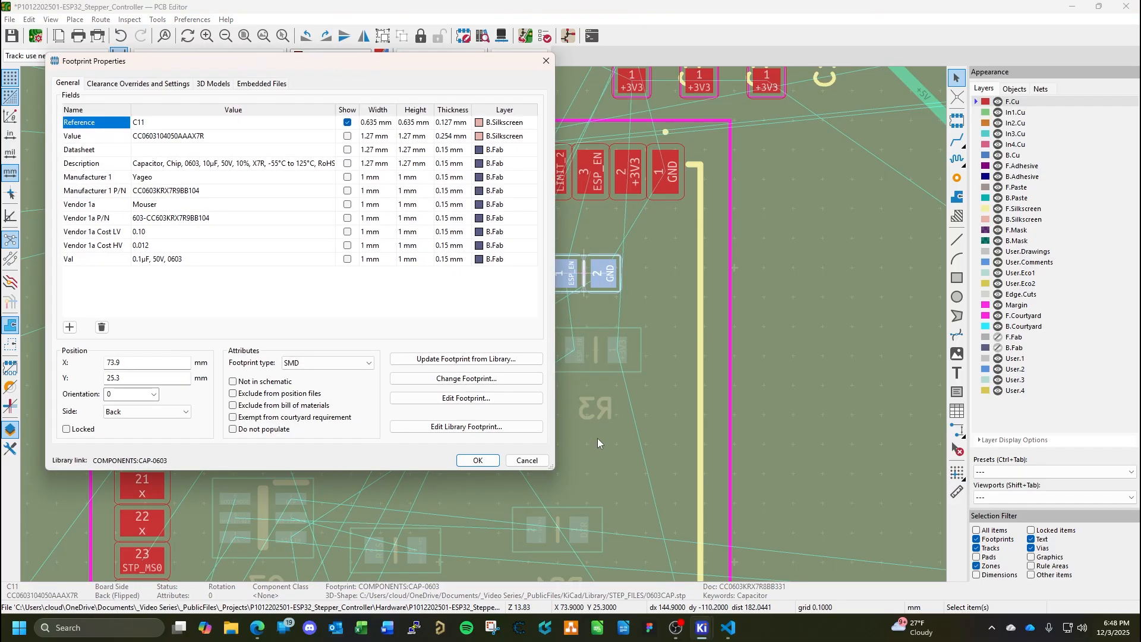
key(Escape)
drag(585, 275, 591, 430)
Check R3's footprint properties without changing them, and move R3 up beneath IC3's upper pad row to about X 74.3, Y 25.8 mm.
click(596, 353)
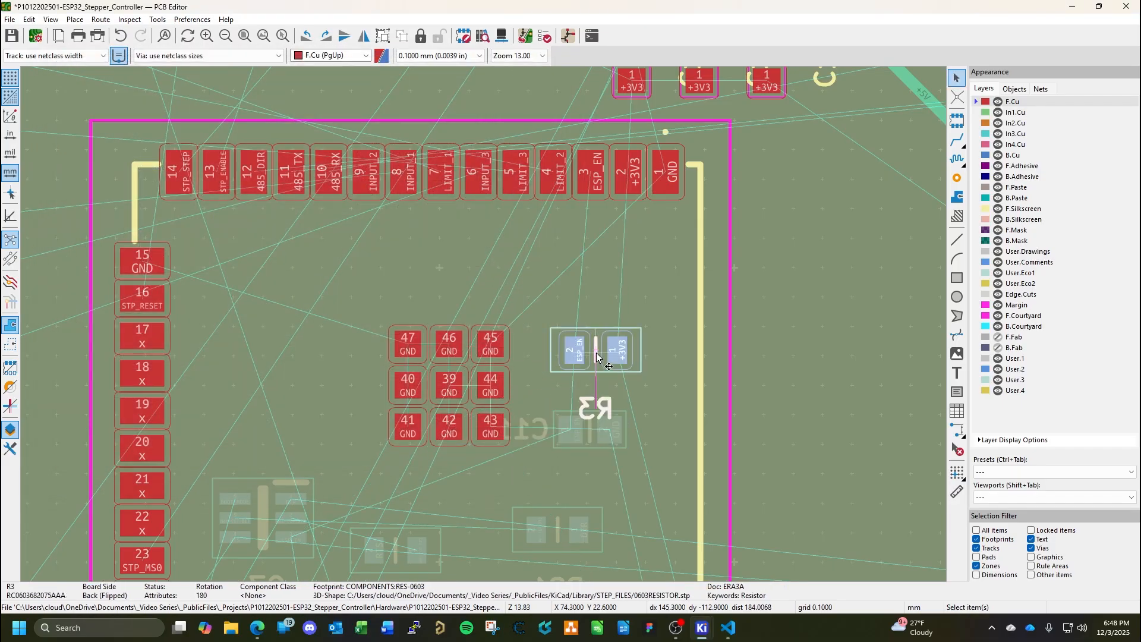
key(e)
key(Escape)
drag(596, 351, 595, 264)
middle_drag(636, 261, 558, 425)
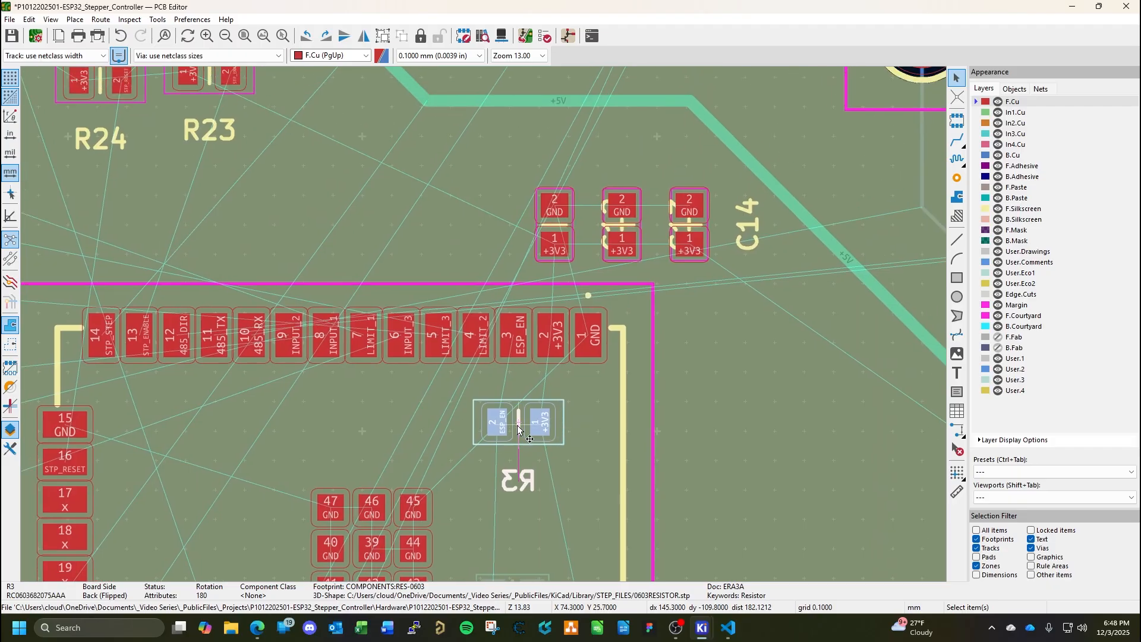
Change C11's board side to Front and place it above IC3's upper pad row, beside the row of decoupling capacitors.
scroll(484, 327, down, 2)
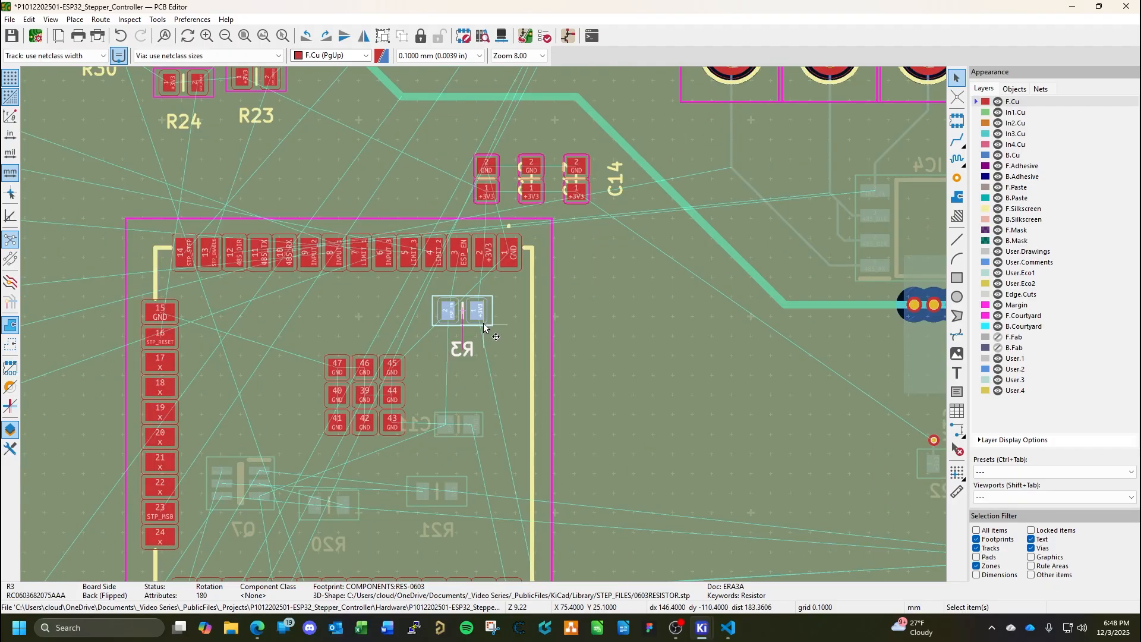
scroll(484, 323, down, 3)
click(473, 374)
drag(473, 374, 477, 338)
double_click(477, 338)
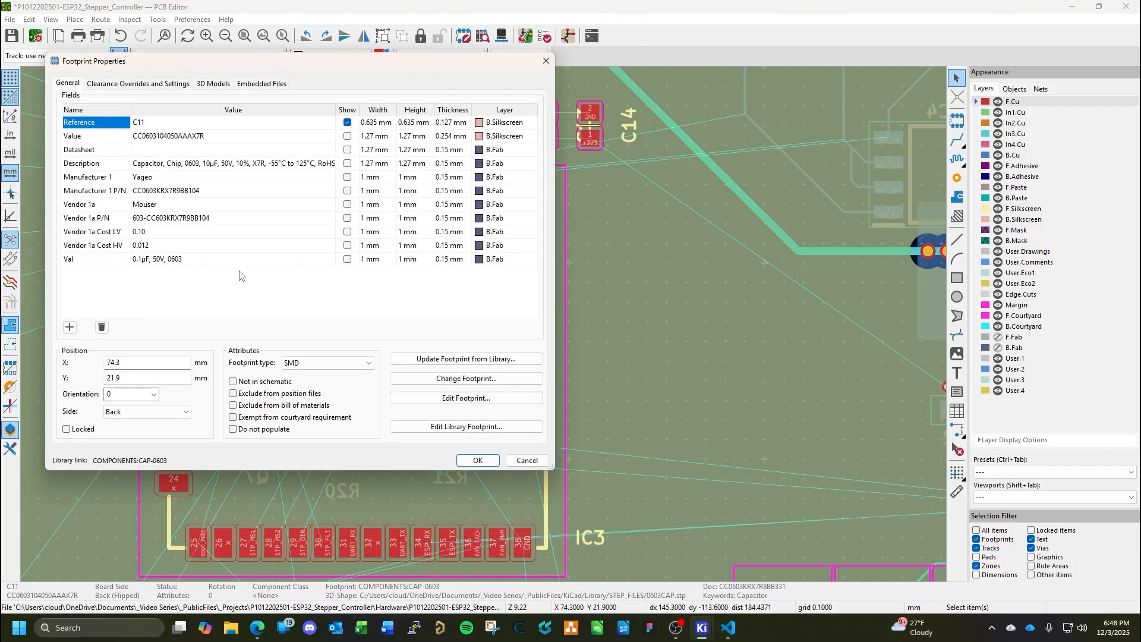
click(135, 411)
click(130, 424)
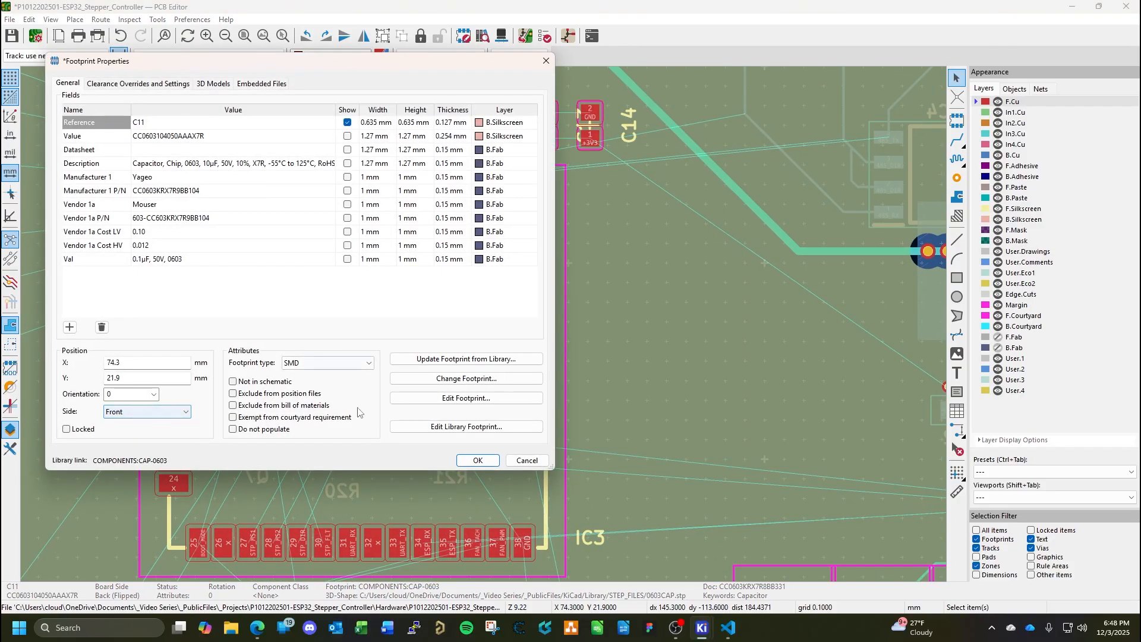
click(479, 460)
drag(475, 337, 402, 122)
Change R3's board side to Front and place it above C11 by the +5V track's bend, at about X 72.9, Y 36.1 mm.
click(477, 262)
double_click(478, 261)
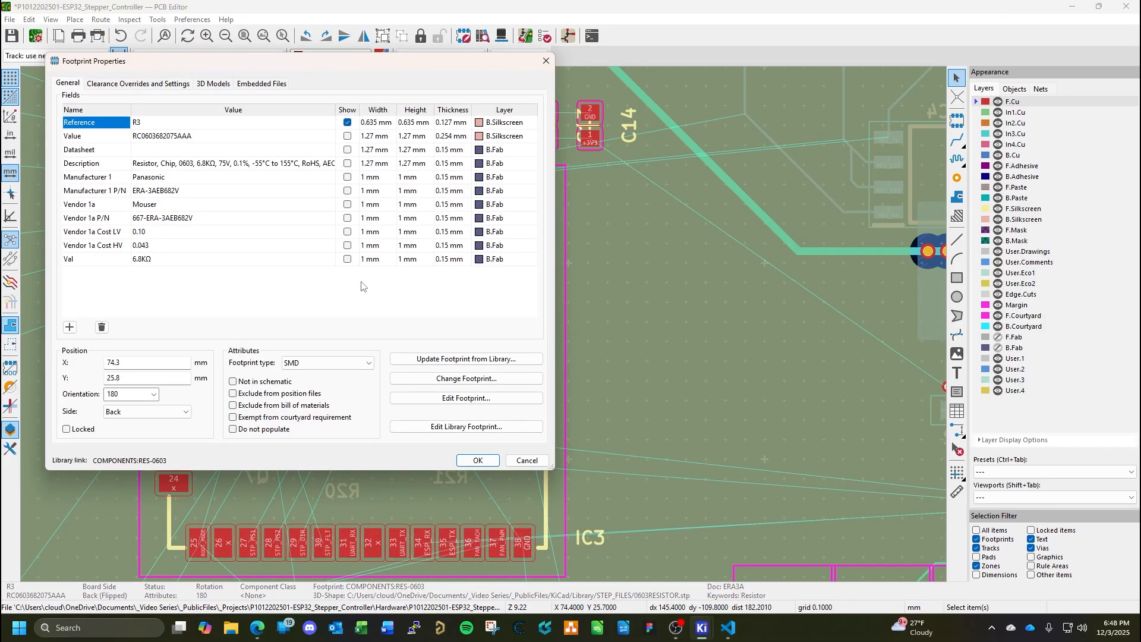
click(134, 412)
click(125, 424)
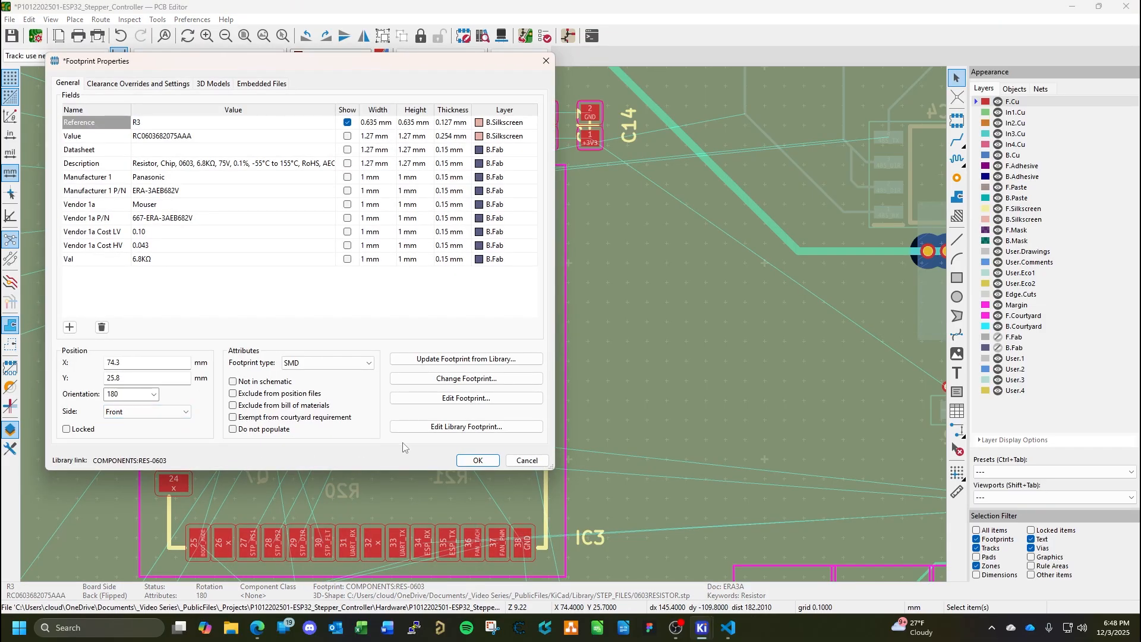
click(478, 460)
shift+scroll(509, 478, up, 5)
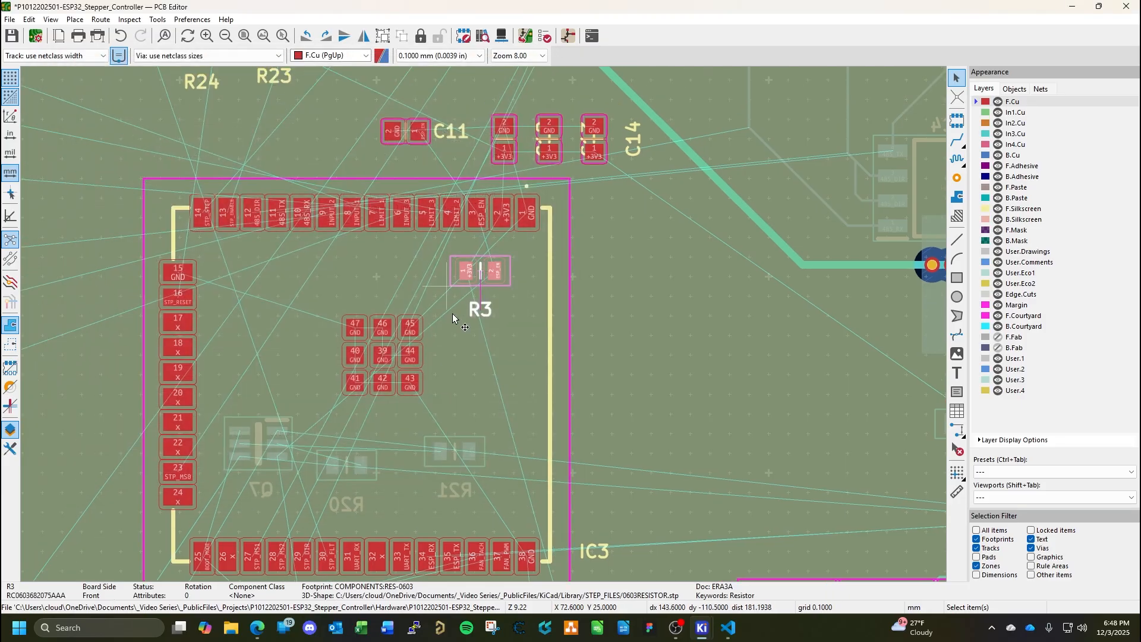
key(m)
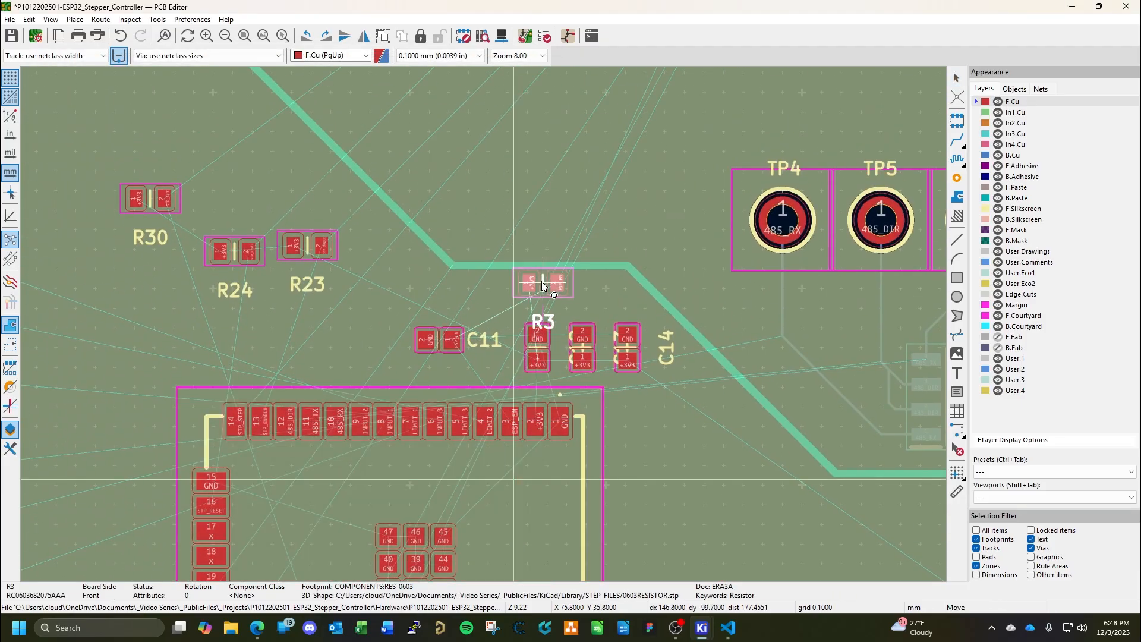
click(485, 278)
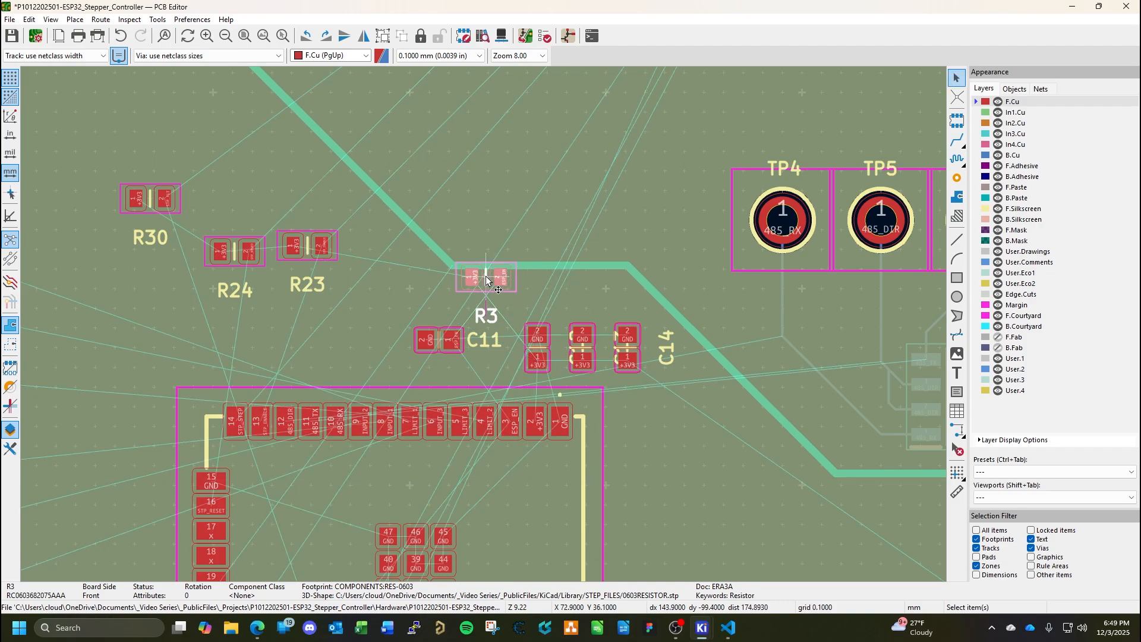
Move C11 outward beside R3 on the side toward R23, and examine the unrouted connections around IC3, Q7, R20 and R21.
click(429, 338)
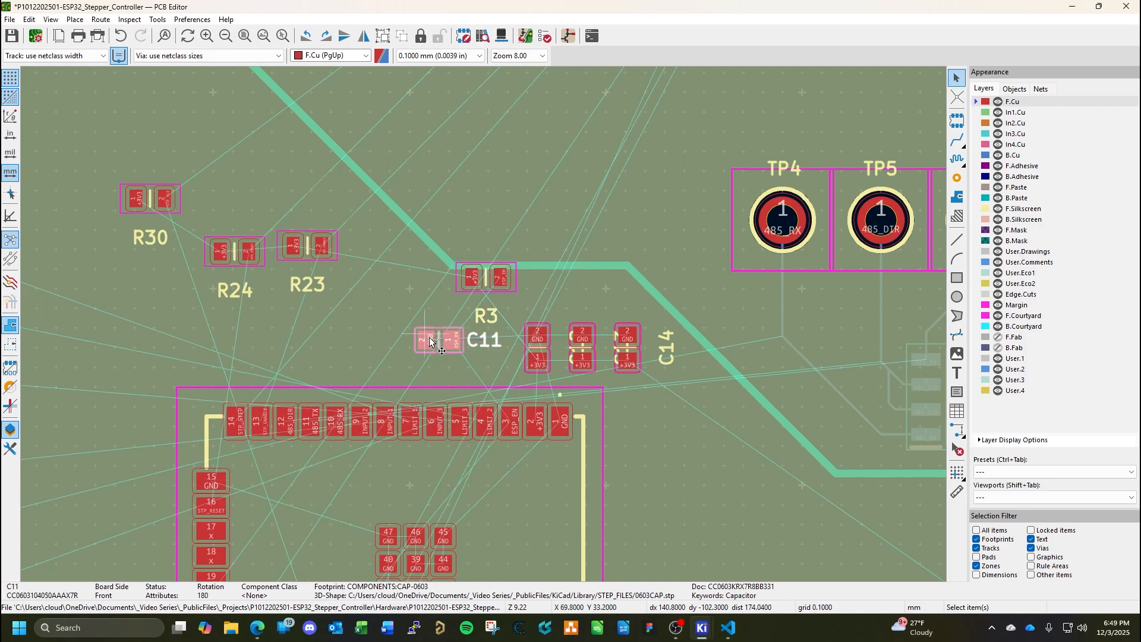
drag(441, 346, 397, 322)
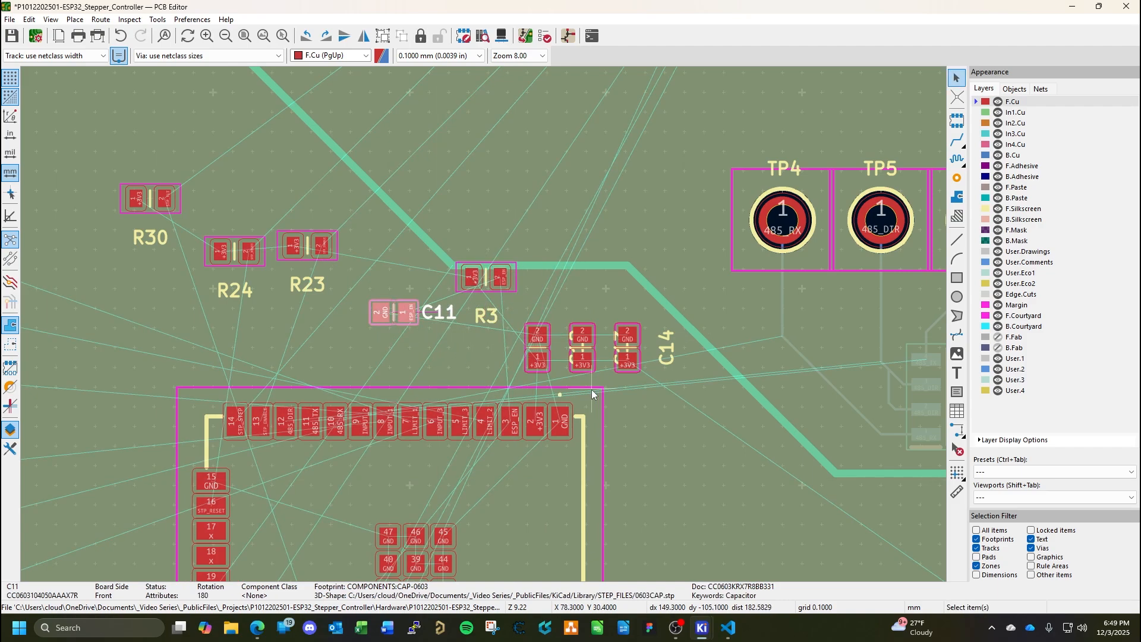
scroll(639, 391, up, 2)
scroll(482, 326, down, 4)
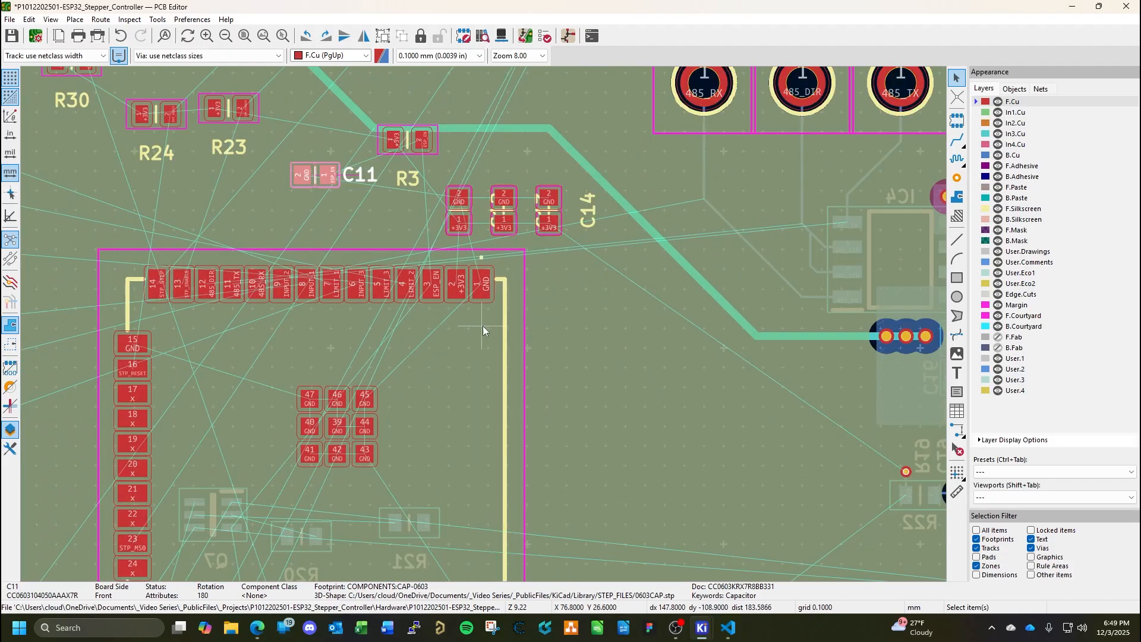
middle_drag(469, 370, 461, 382)
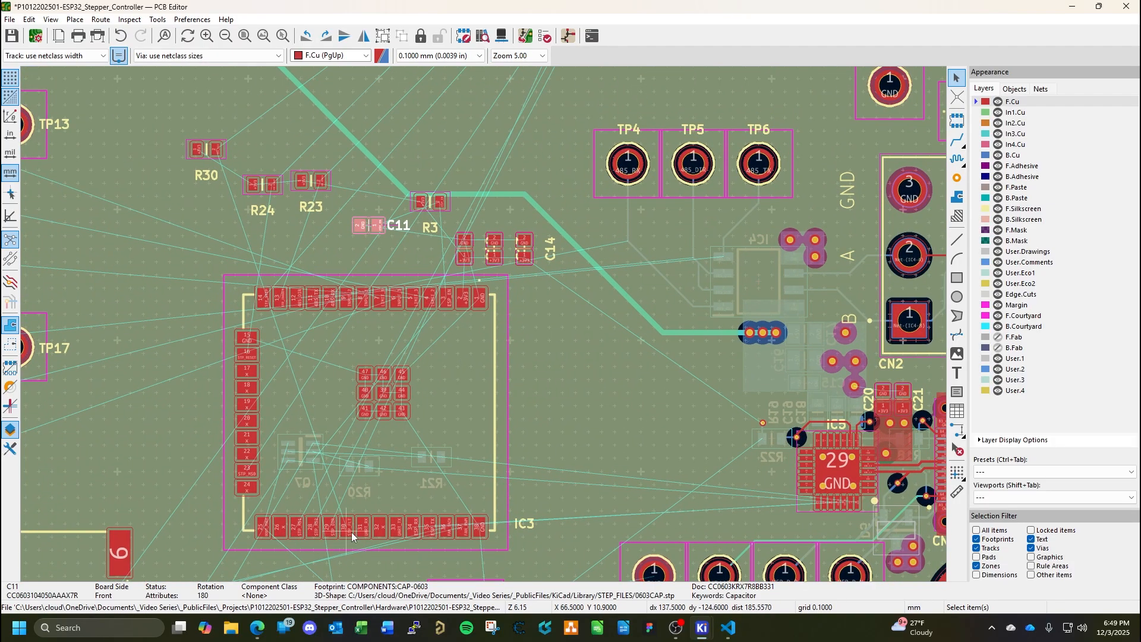
scroll(458, 500, up, 2)
middle_drag(526, 173, 519, 305)
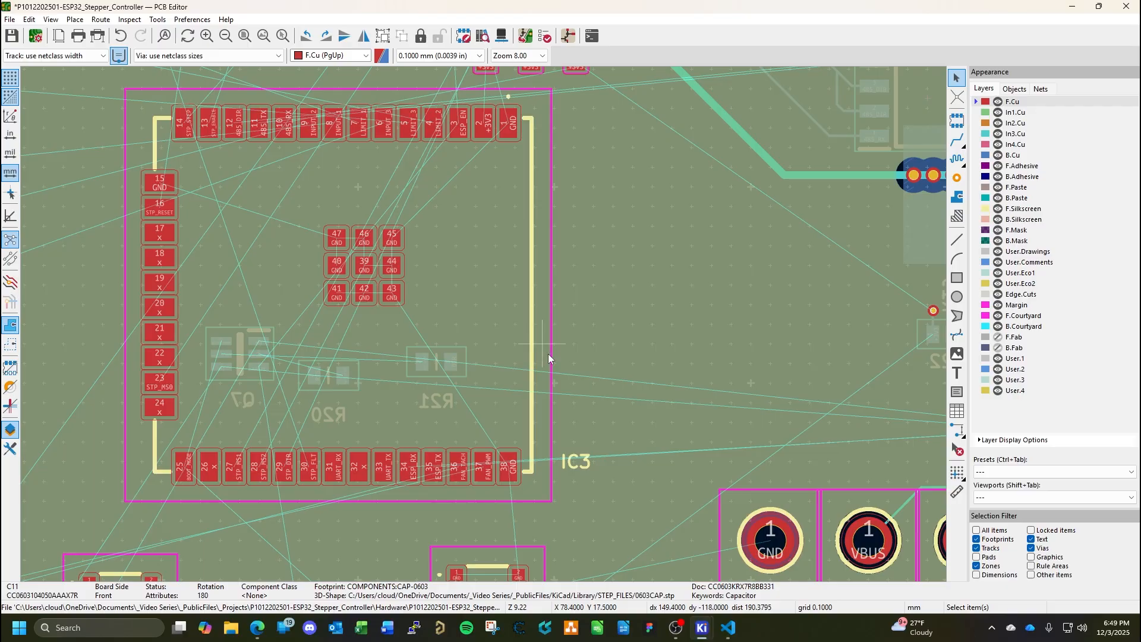
middle_drag(499, 297, 500, 351)
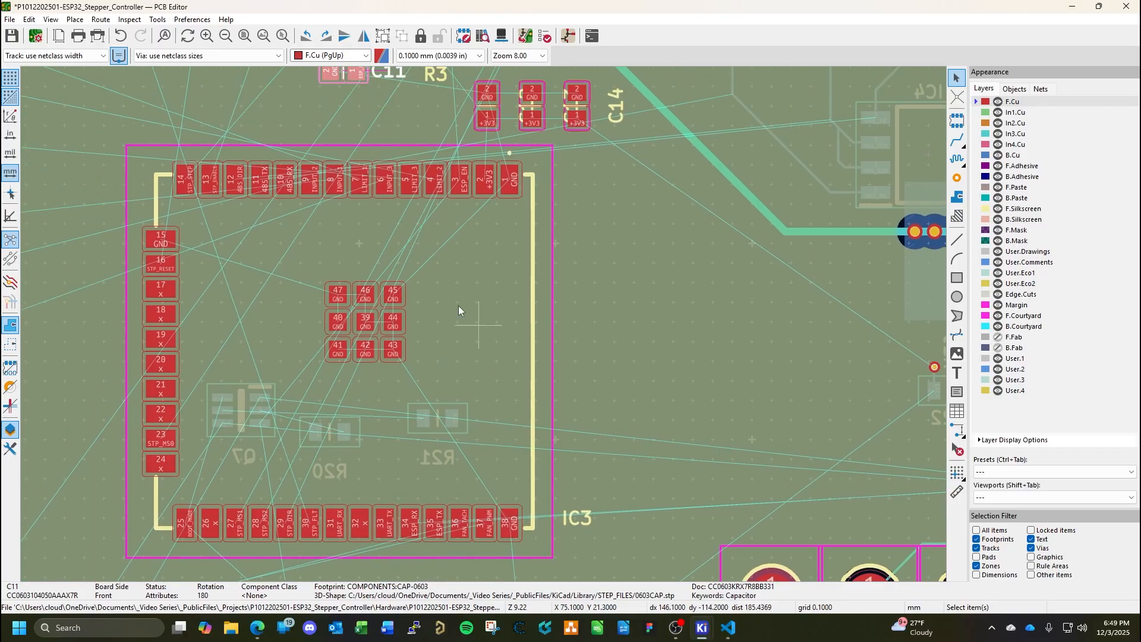
Set up a solid-fill copper zone on F.Cu for the GND net, starting its outline diagonally outside pad 45 of IC3.
middle_drag(558, 445, 646, 313)
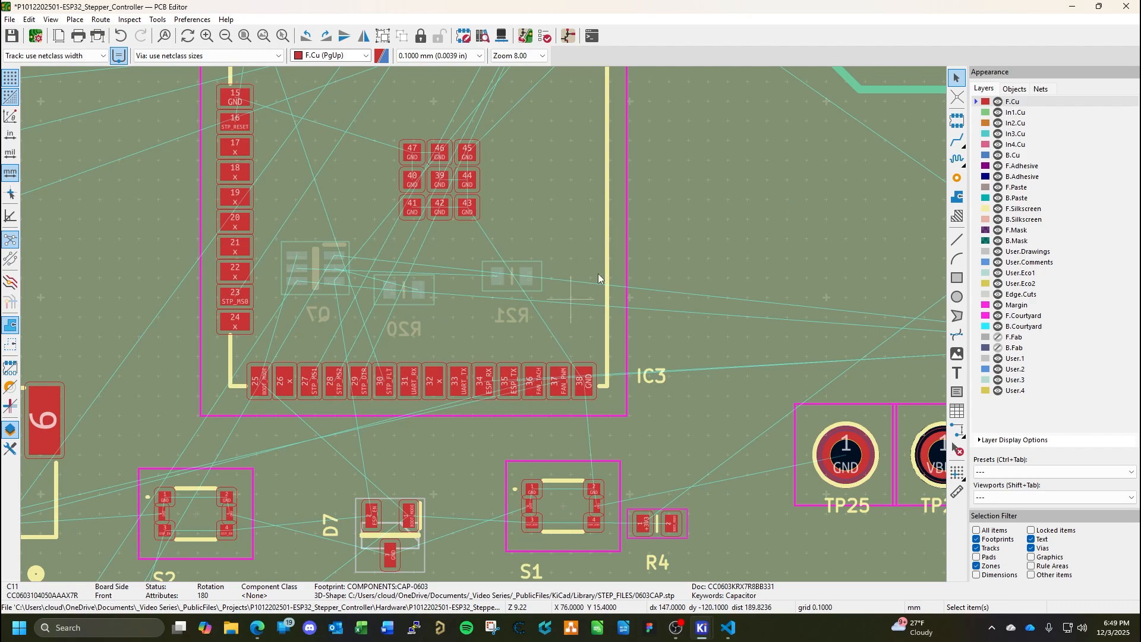
middle_drag(540, 222, 437, 415)
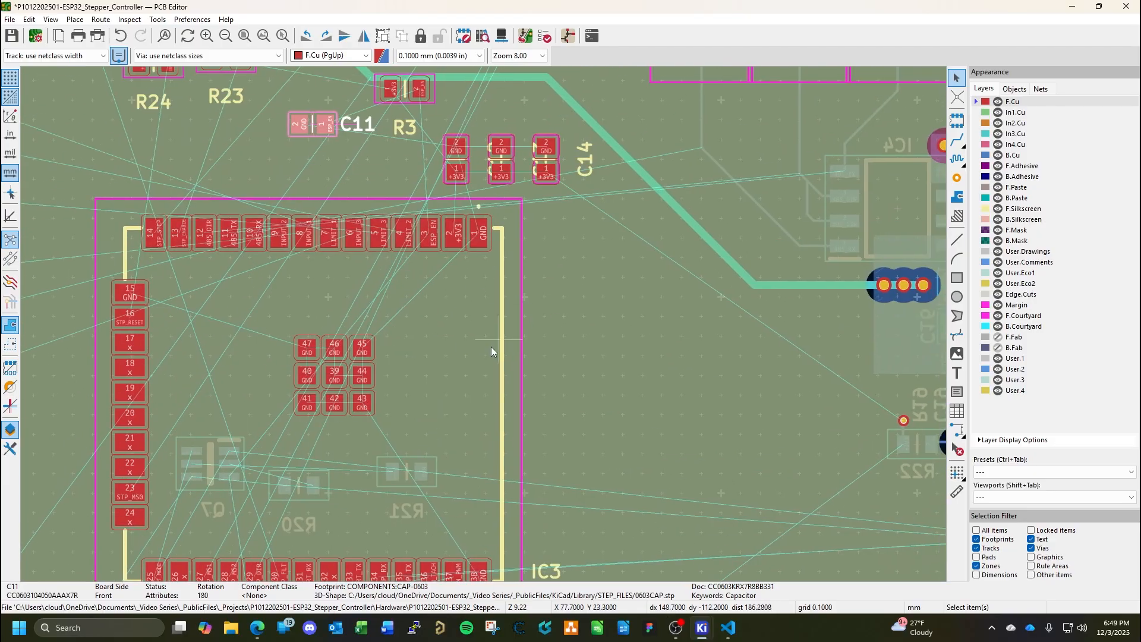
middle_drag(491, 344, 515, 283)
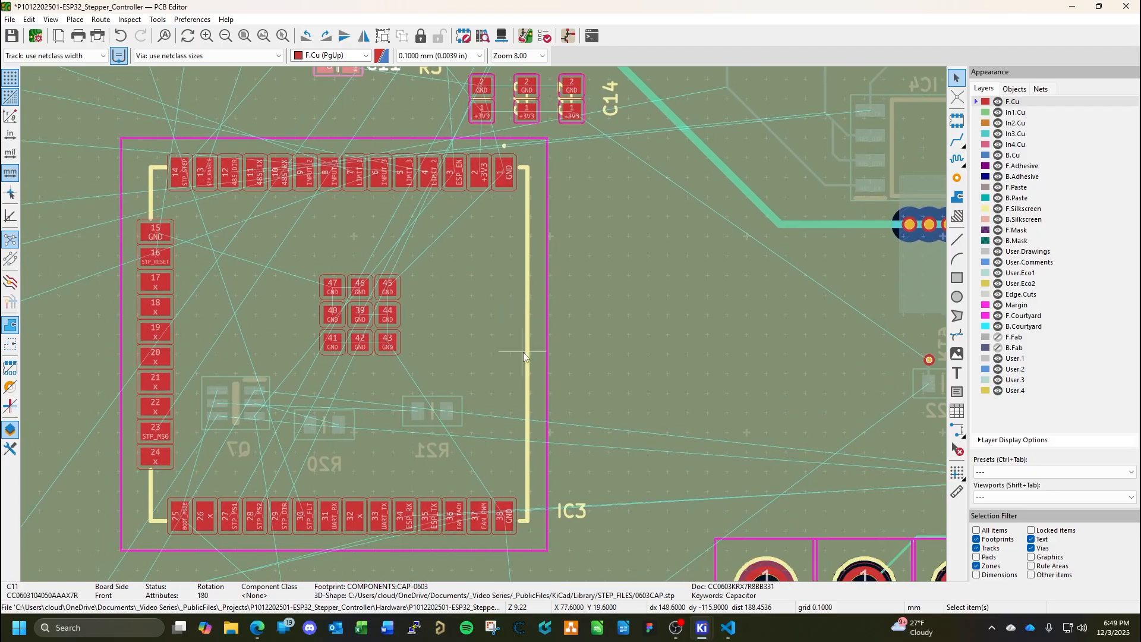
middle_drag(436, 319, 504, 268)
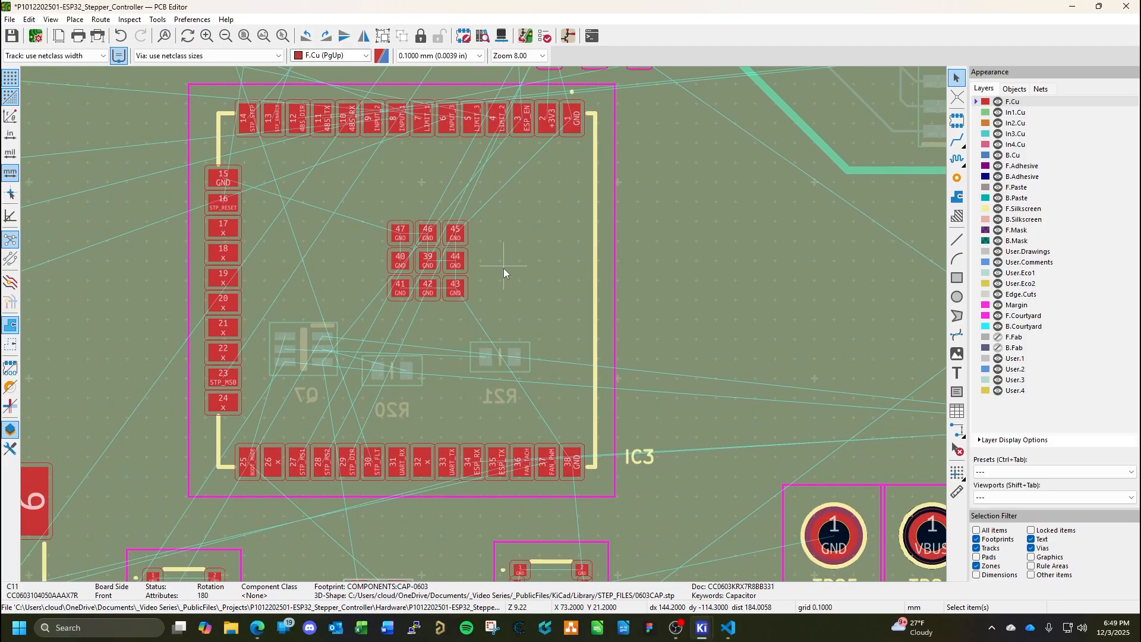
click(957, 197)
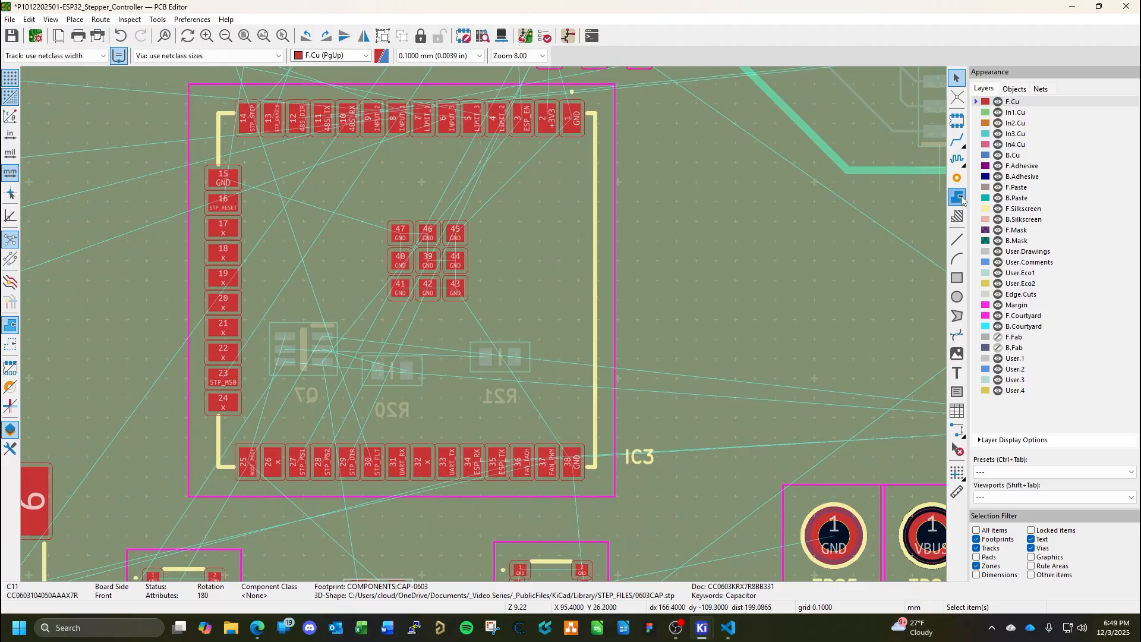
click(483, 205)
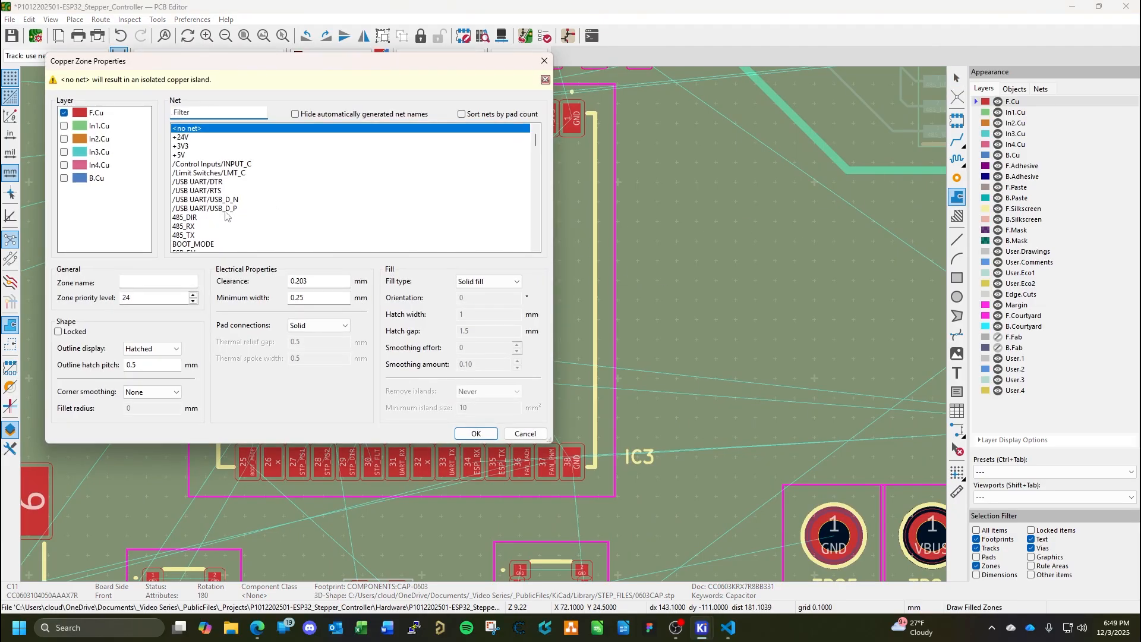
scroll(226, 216, down, 3)
click(189, 243)
scroll(202, 245, down, 3)
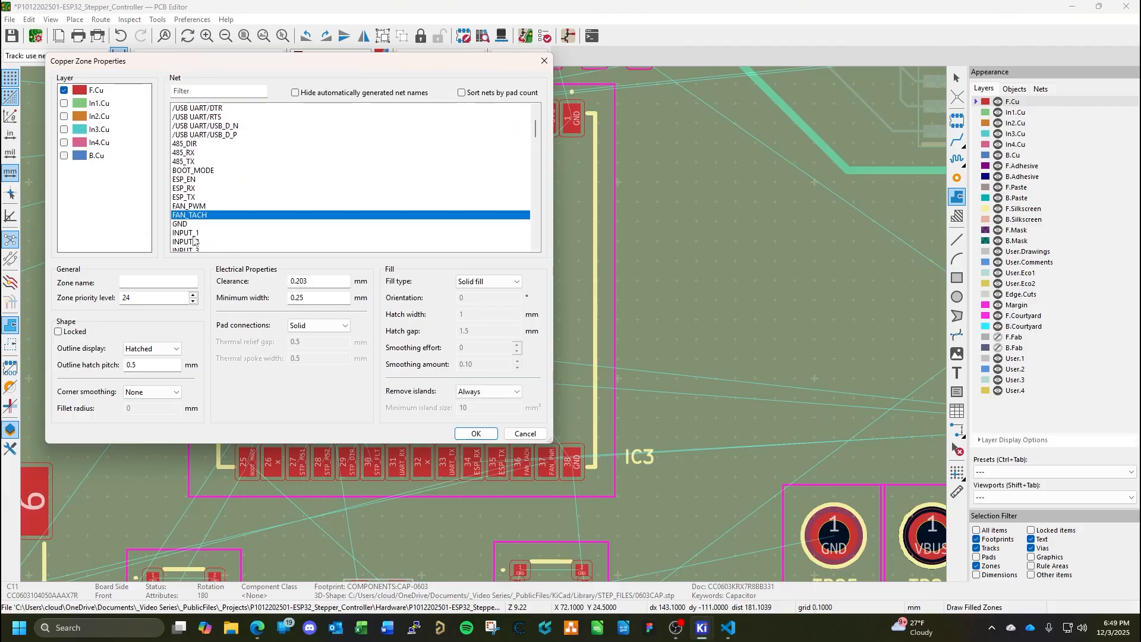
click(194, 241)
click(476, 433)
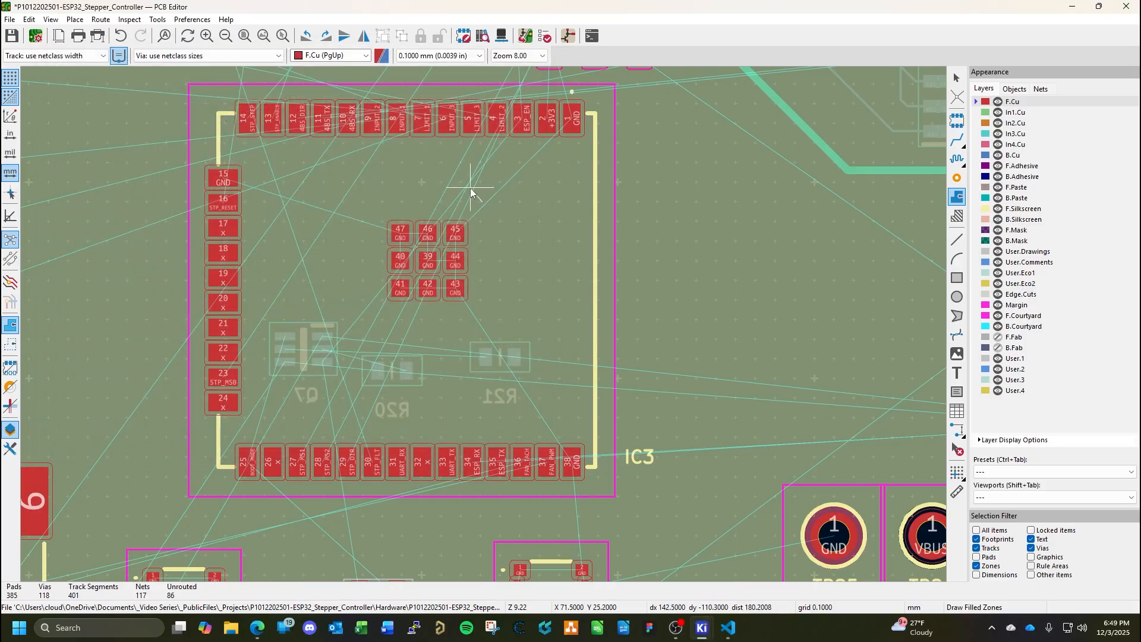
Outline the copper zone as a square of about 6 by 6 mm around IC3's nine central GND pads and close it.
click(362, 202)
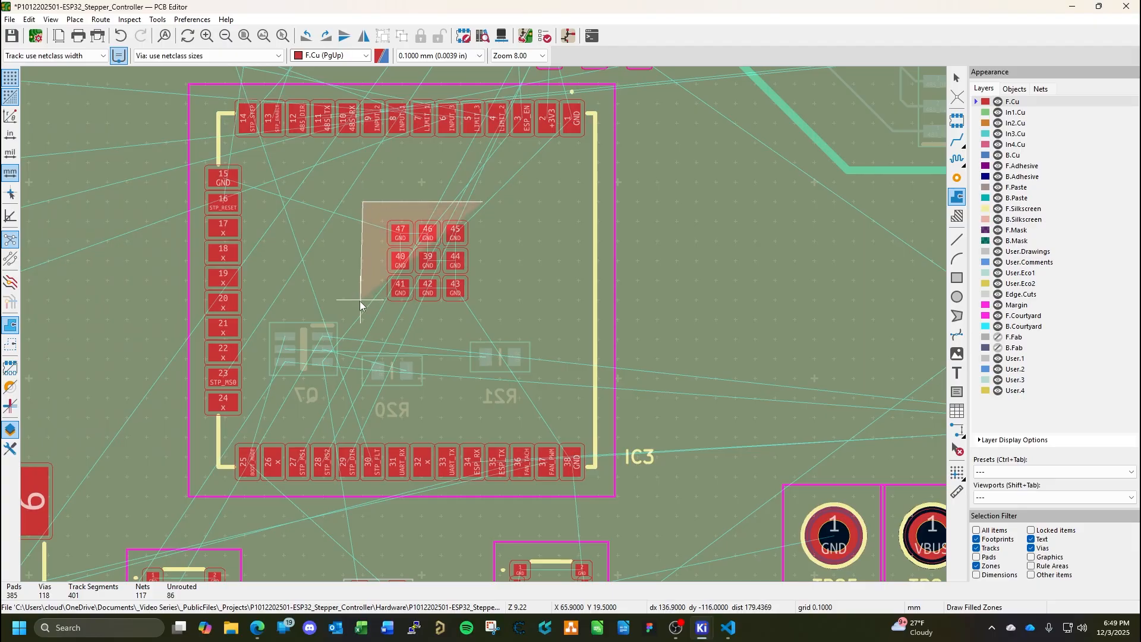
click(363, 321)
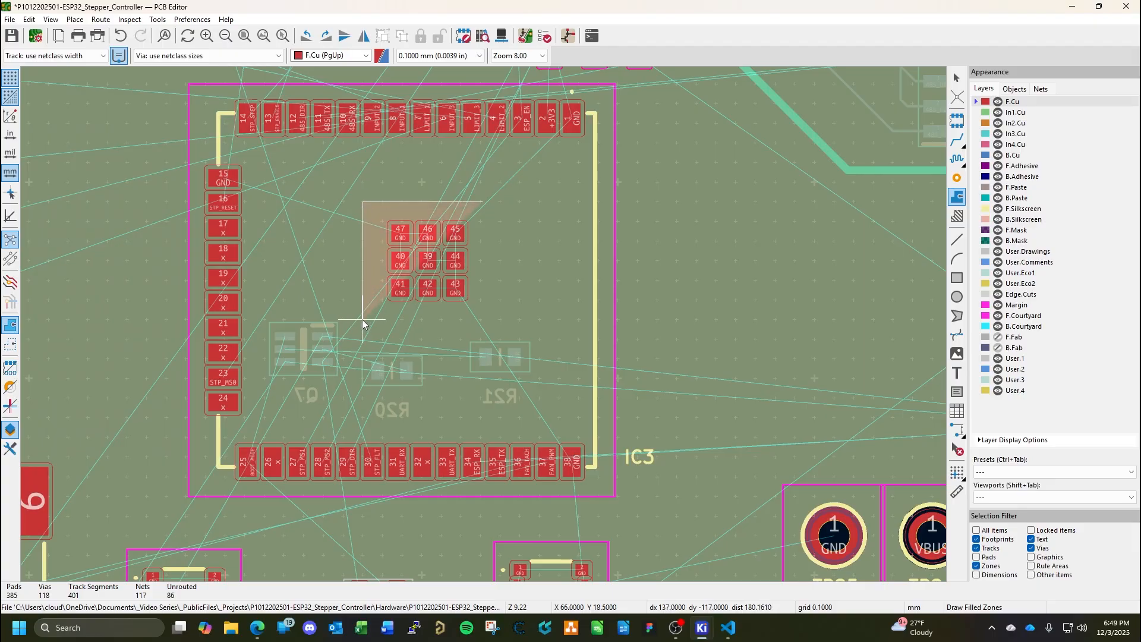
click(481, 321)
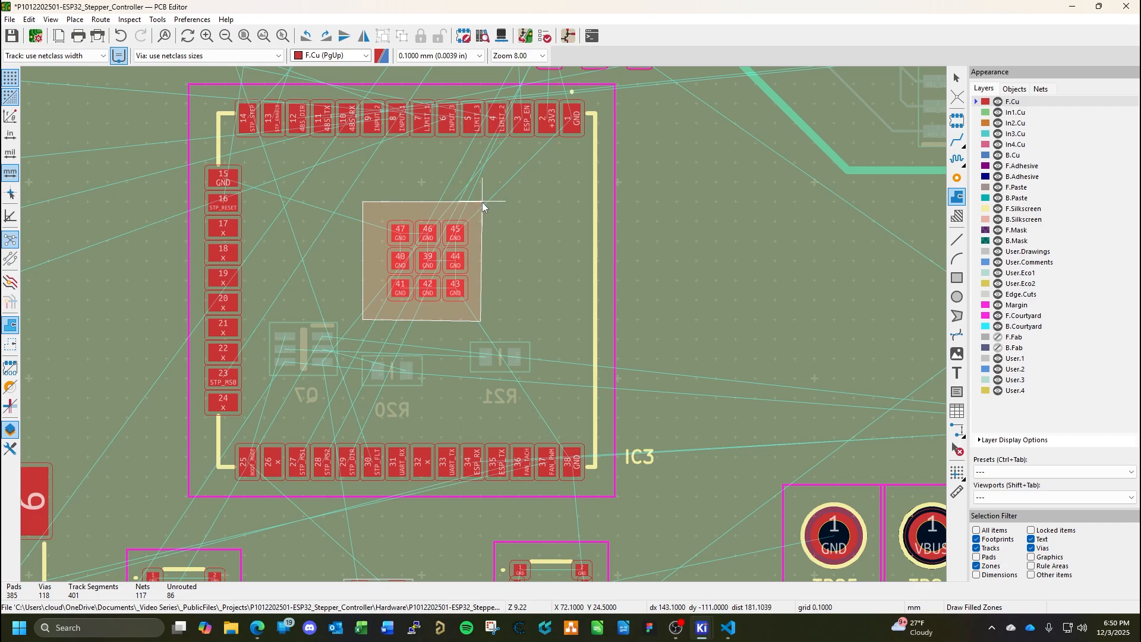
double_click(483, 202)
key(Escape)
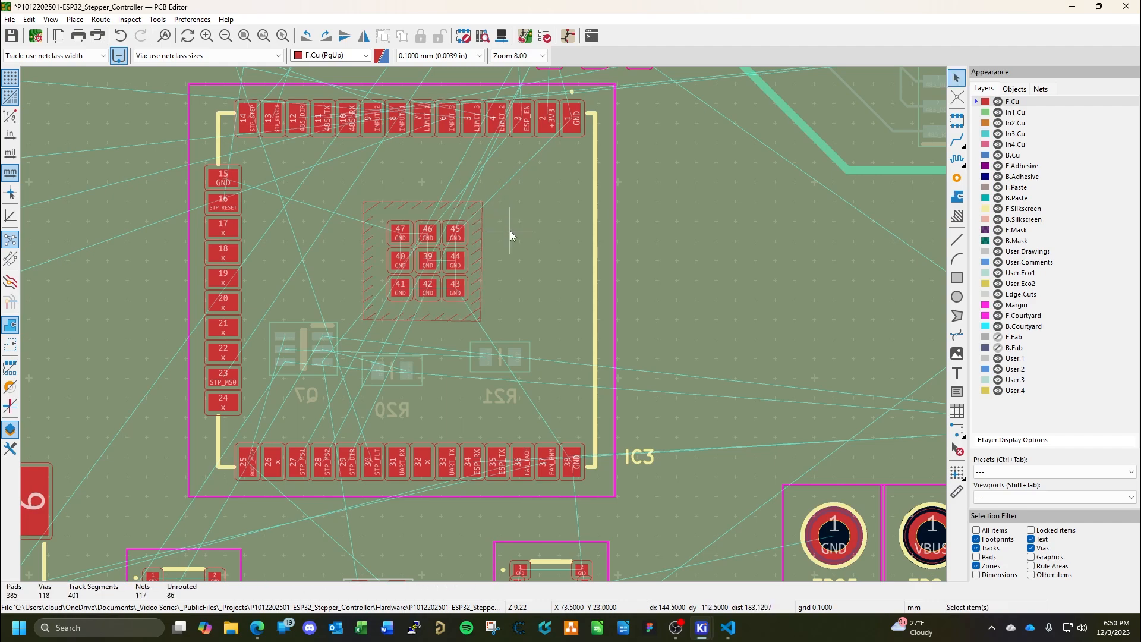
Paste four GND through vias into the zone: beside pad 47, above pad 46, beside pad 44 and below pad 42.
key(ctrl+v)
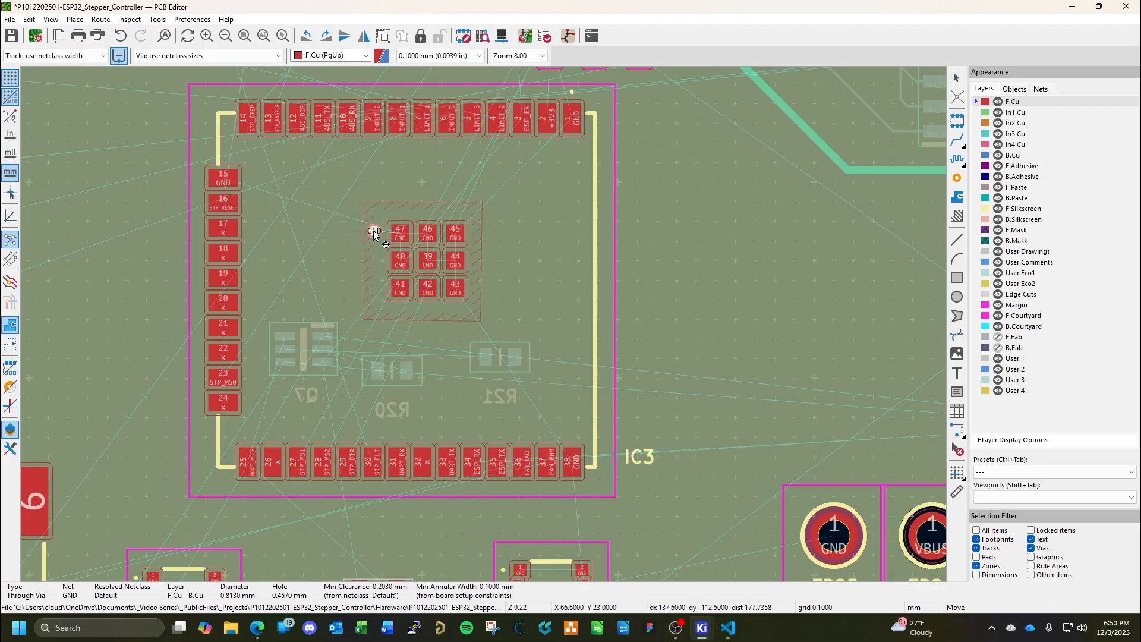
click(373, 231)
scroll(467, 230, up, 2)
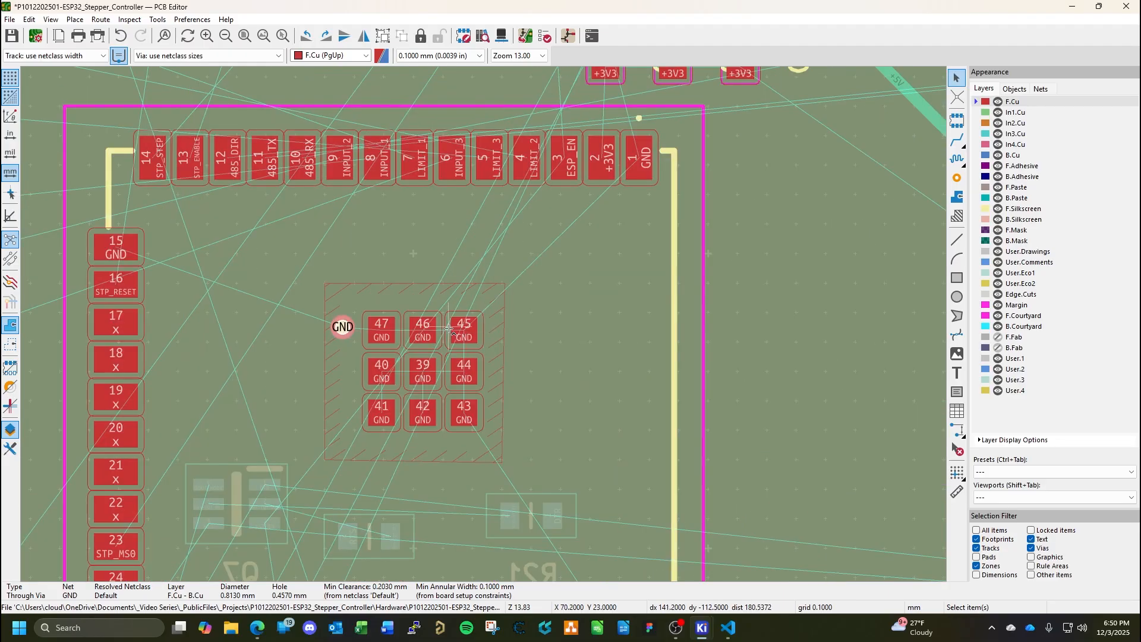
key(ctrl+v)
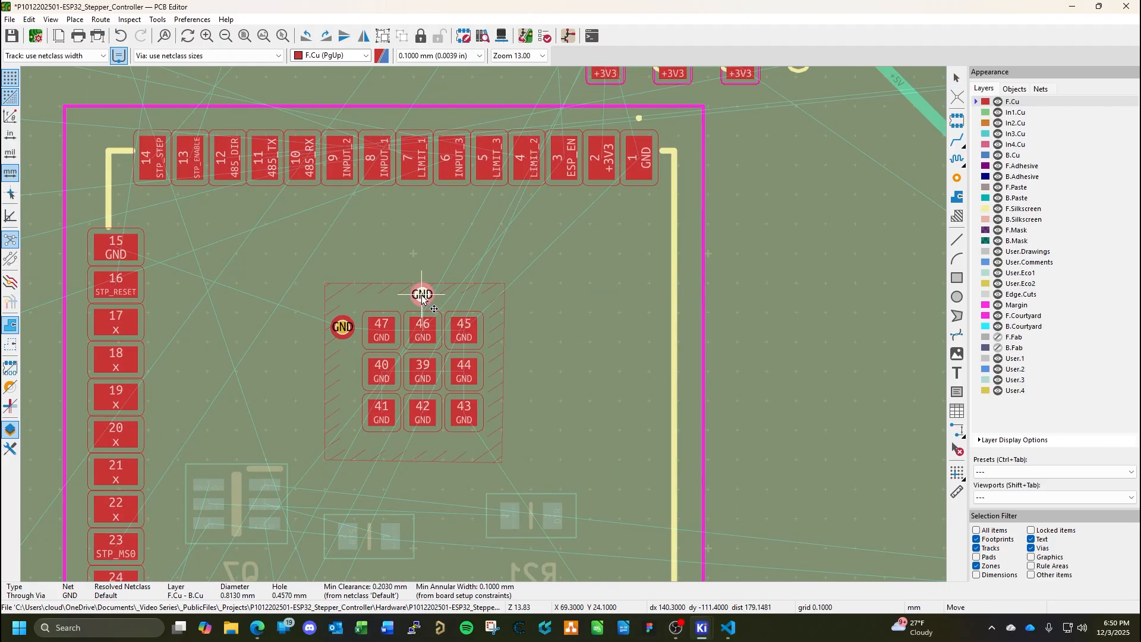
click(422, 293)
key(ctrl+v)
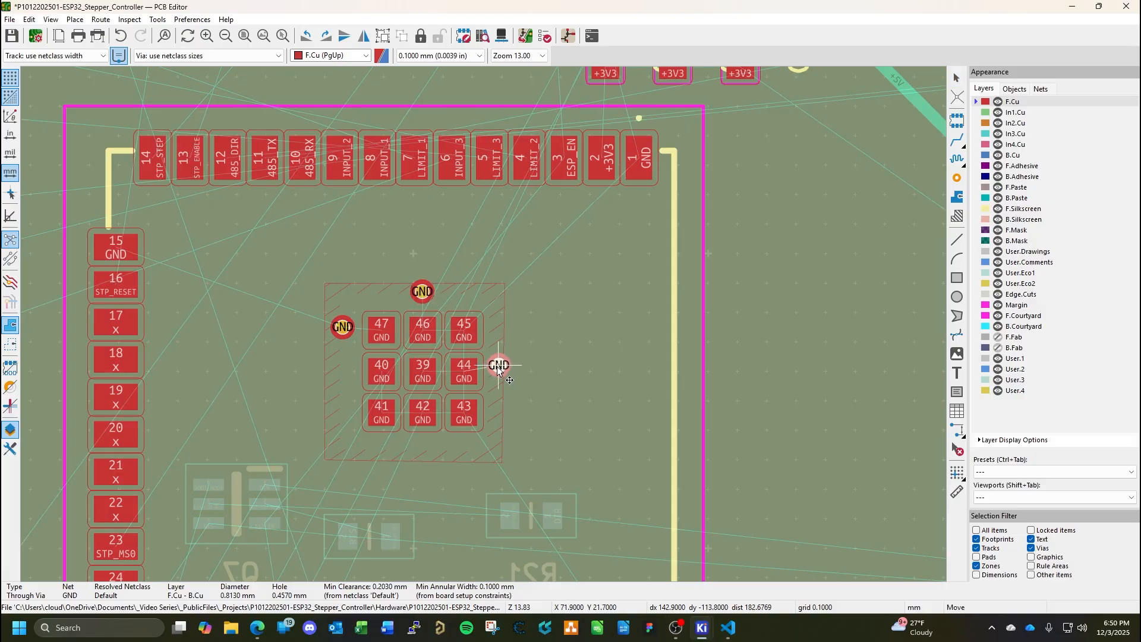
click(501, 371)
key(ctrl+v)
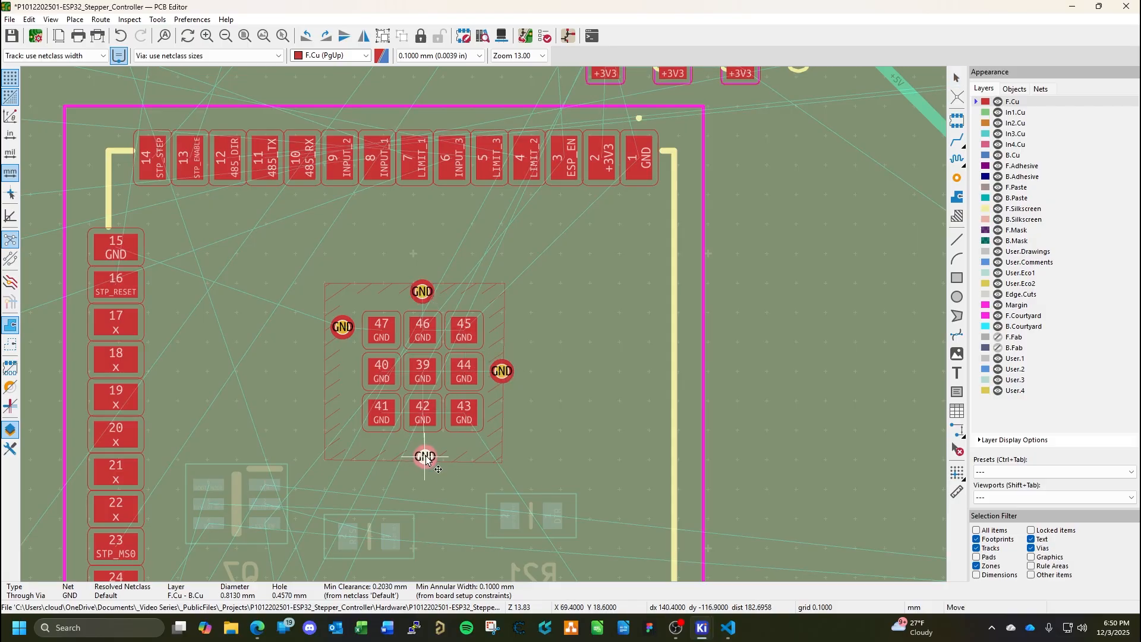
click(423, 449)
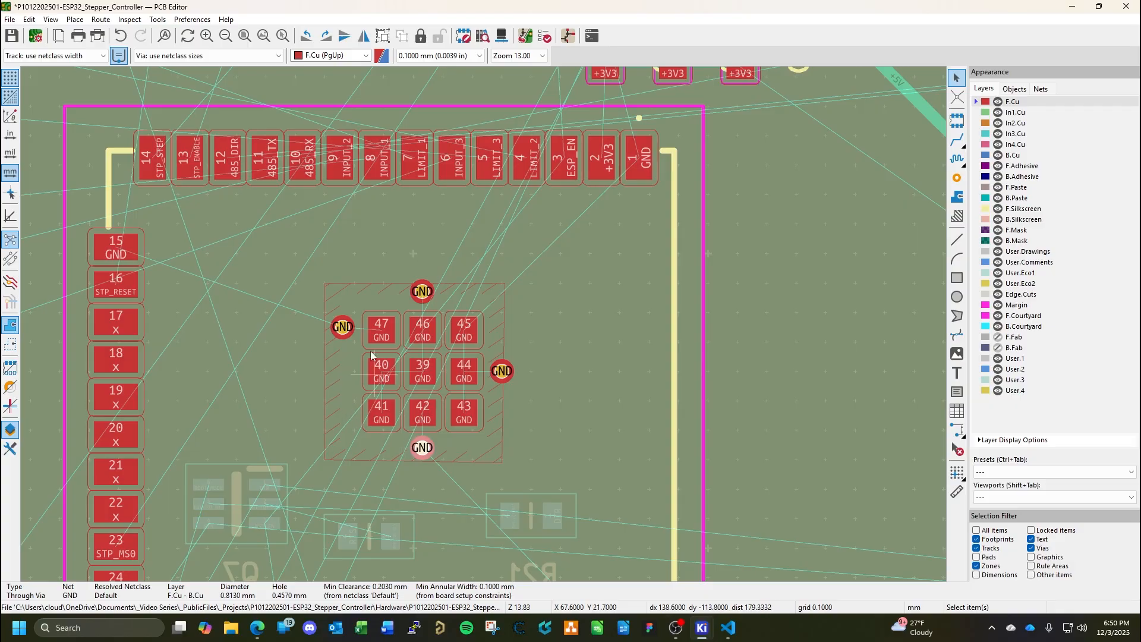
Move the GND via beside pad 47 down so it sits level with pad 40.
key(Escape)
click(343, 327)
drag(342, 328, 344, 372)
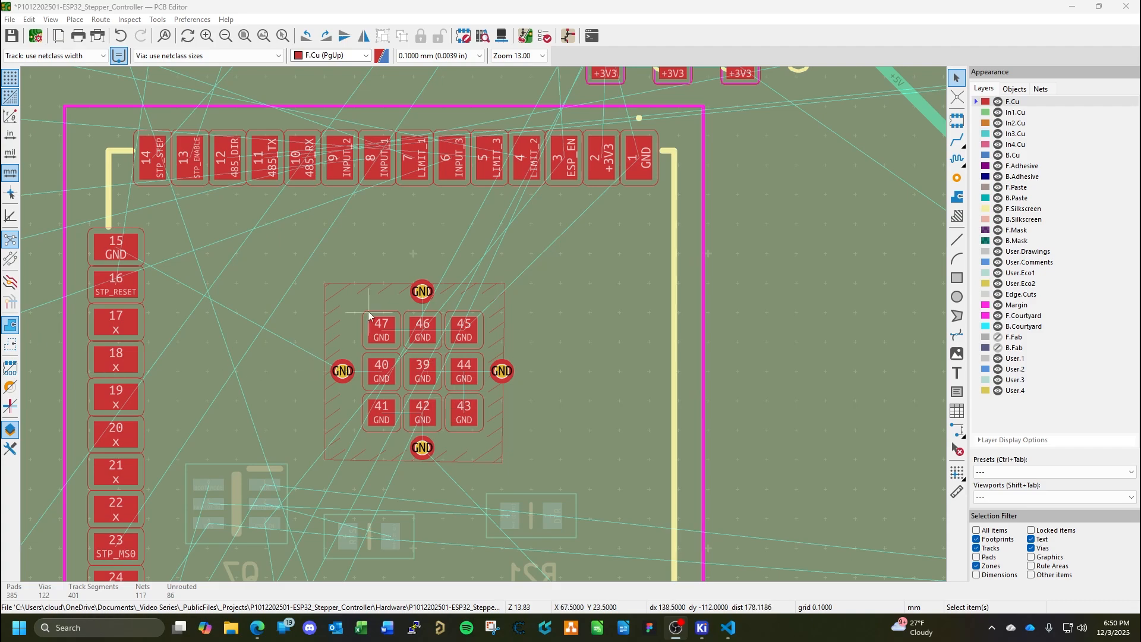
Duplicate the GND via beside pad 40 into the zone's four corners, next to pads 47, 45, 43 and 41.
click(344, 370)
key(ctrl+d)
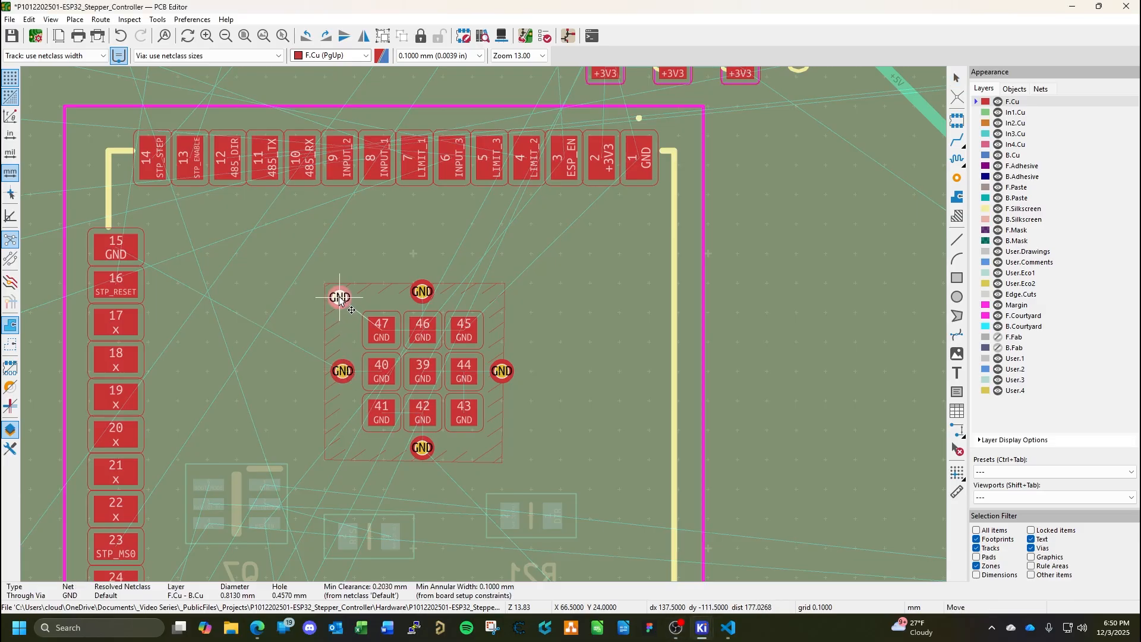
click(340, 297)
key(ctrl+d)
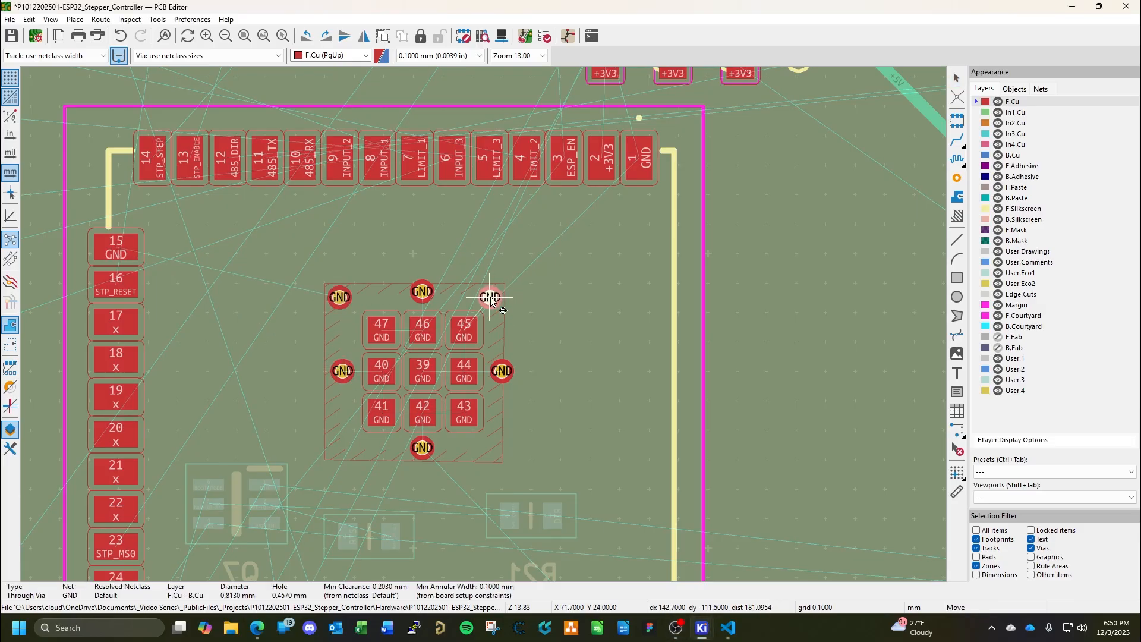
click(496, 298)
key(ctrl+d)
click(491, 448)
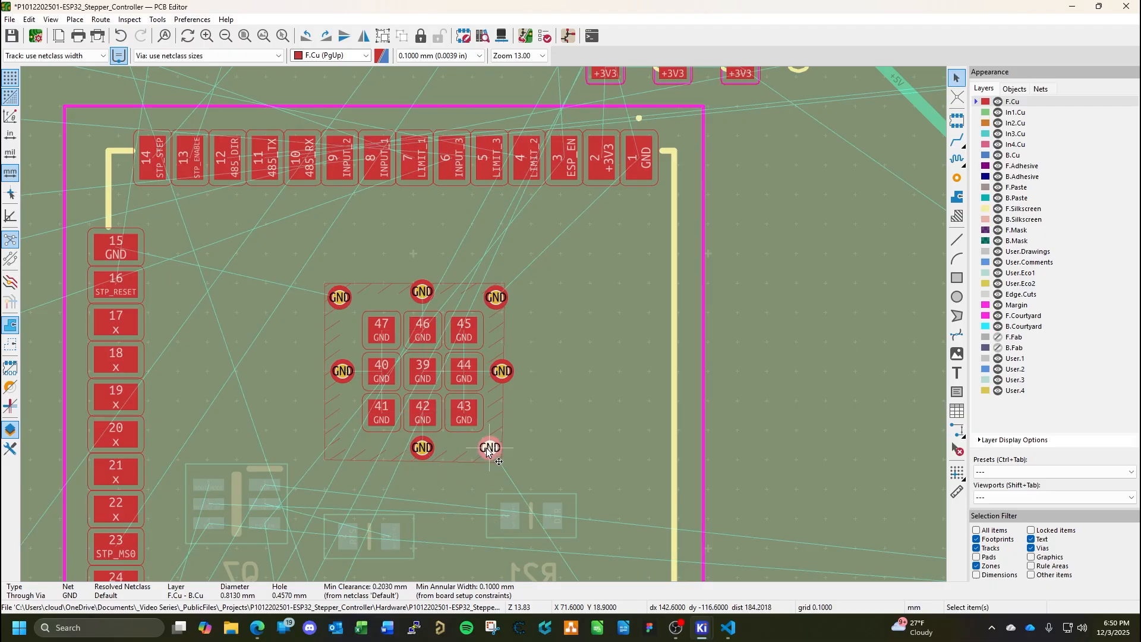
key(ctrl+d)
click(342, 448)
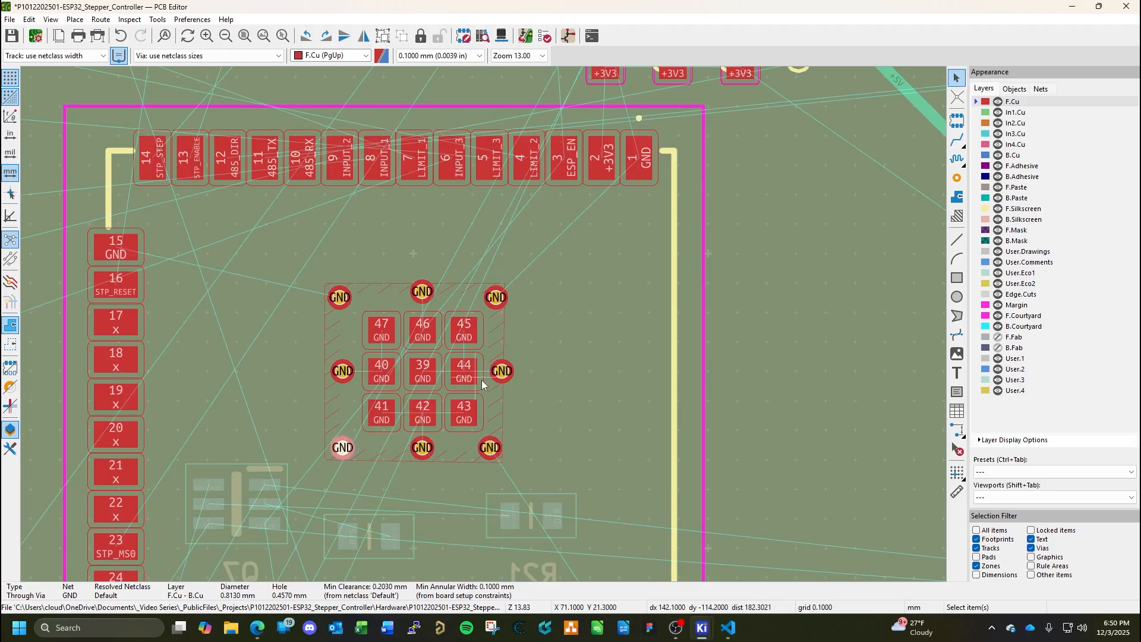
Enlarge the GND zone by moving its edge beyond pad 44 outward about 0.5 mm and its upper and lower edges slightly outward.
click(501, 406)
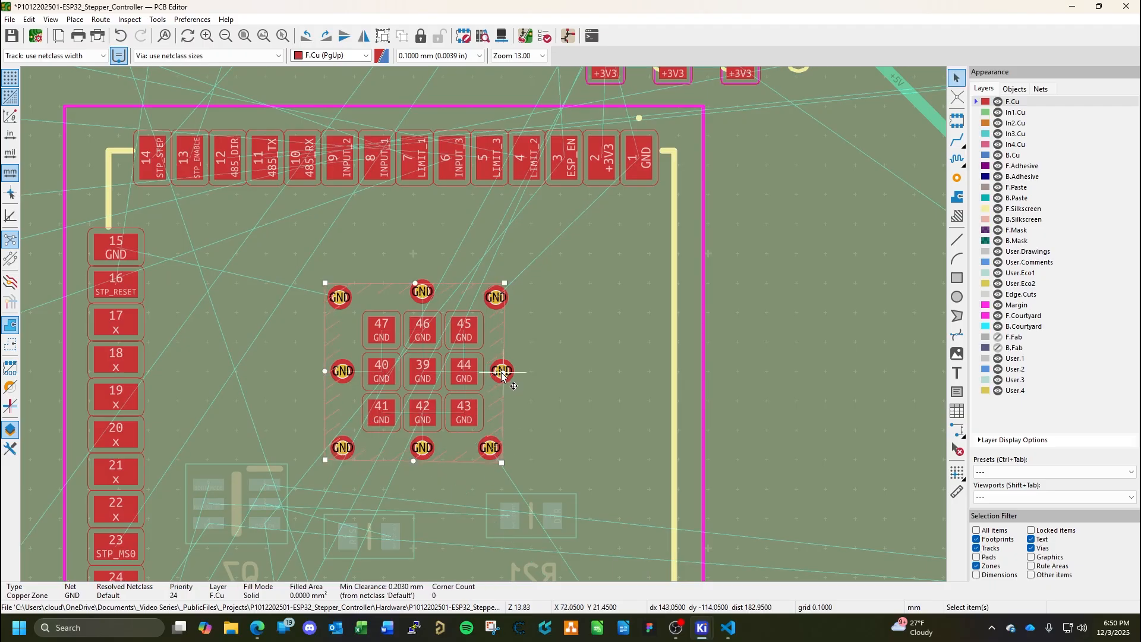
drag(508, 374, 518, 373)
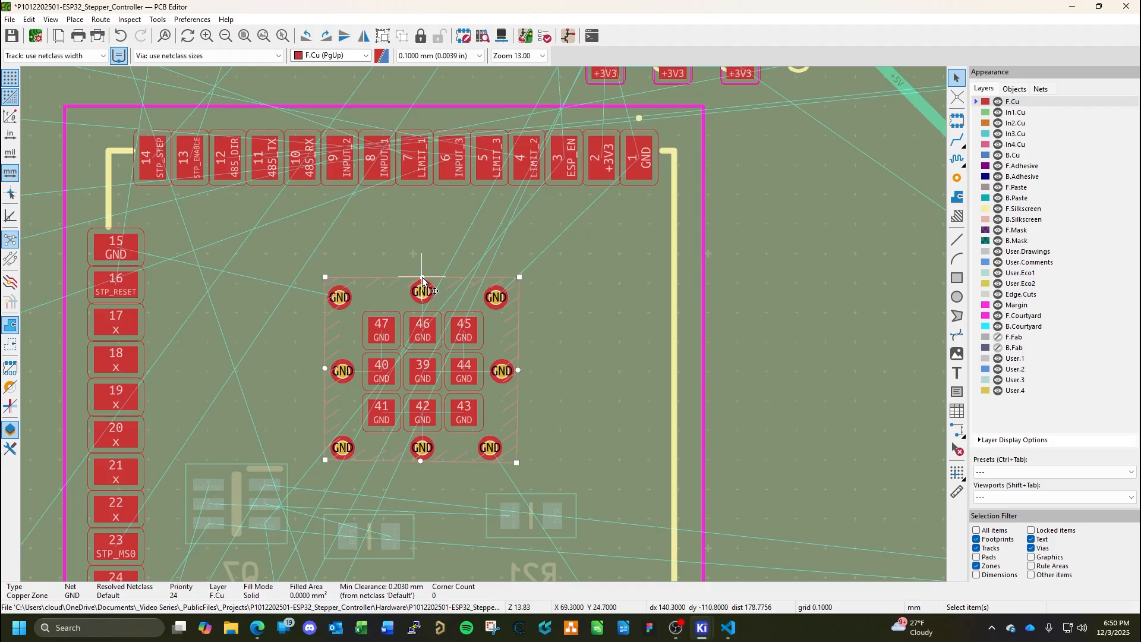
drag(422, 283, 422, 285)
drag(420, 460, 422, 464)
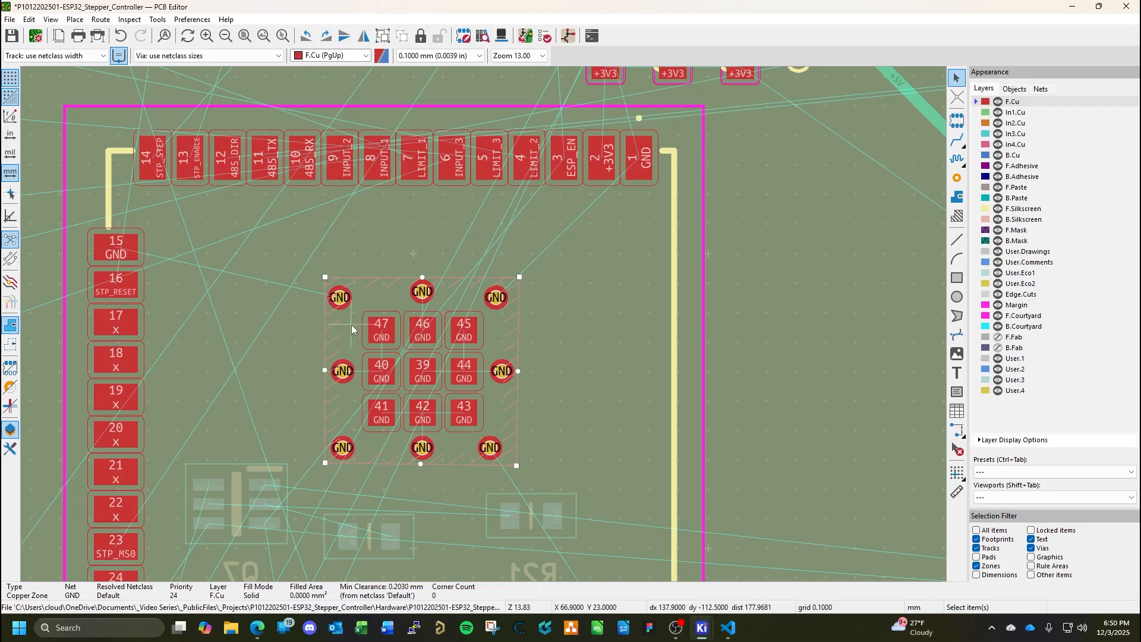
Move the corner vias by pads 47 and 45 level with the via above pad 46, shifting the one by pad 45 outward.
double_click(340, 299)
key(Escape)
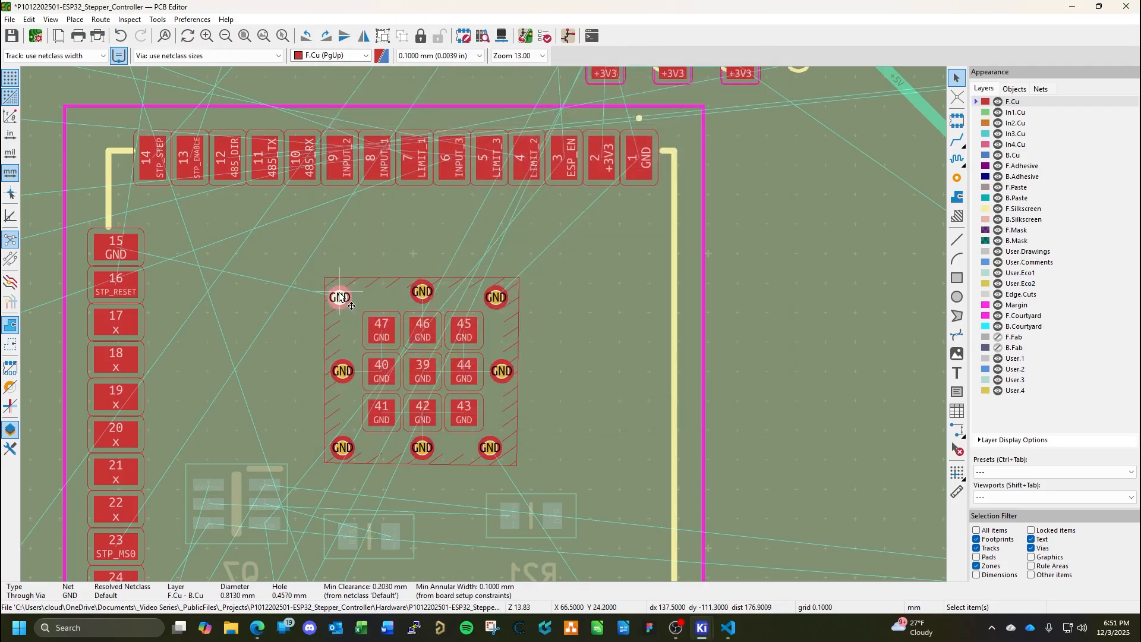
drag(340, 300, 342, 296)
click(497, 299)
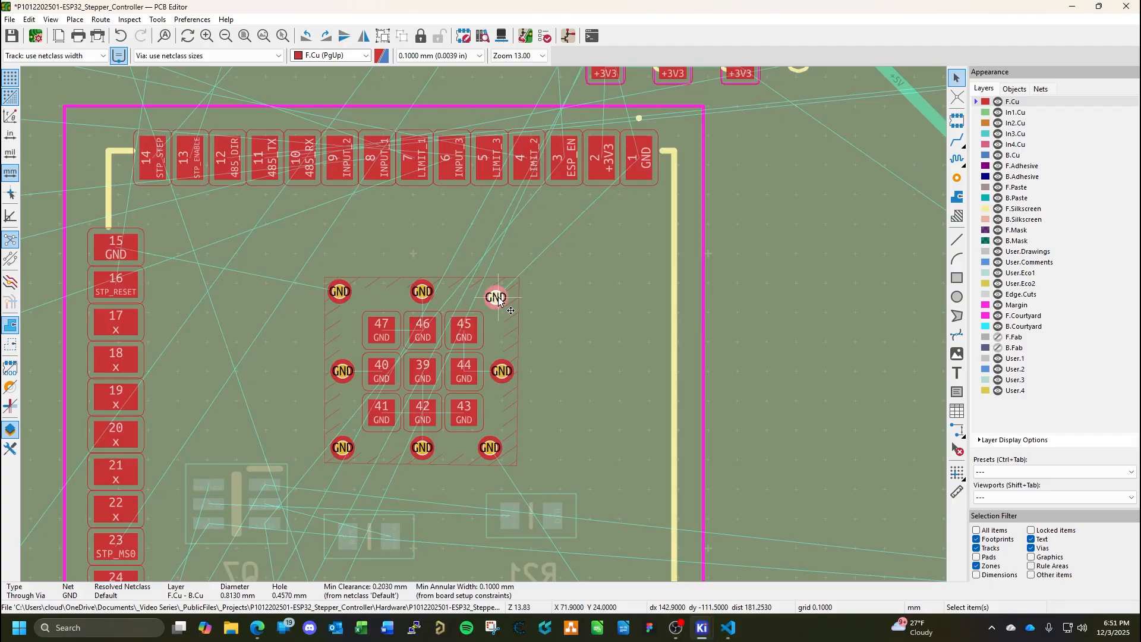
drag(498, 301, 507, 296)
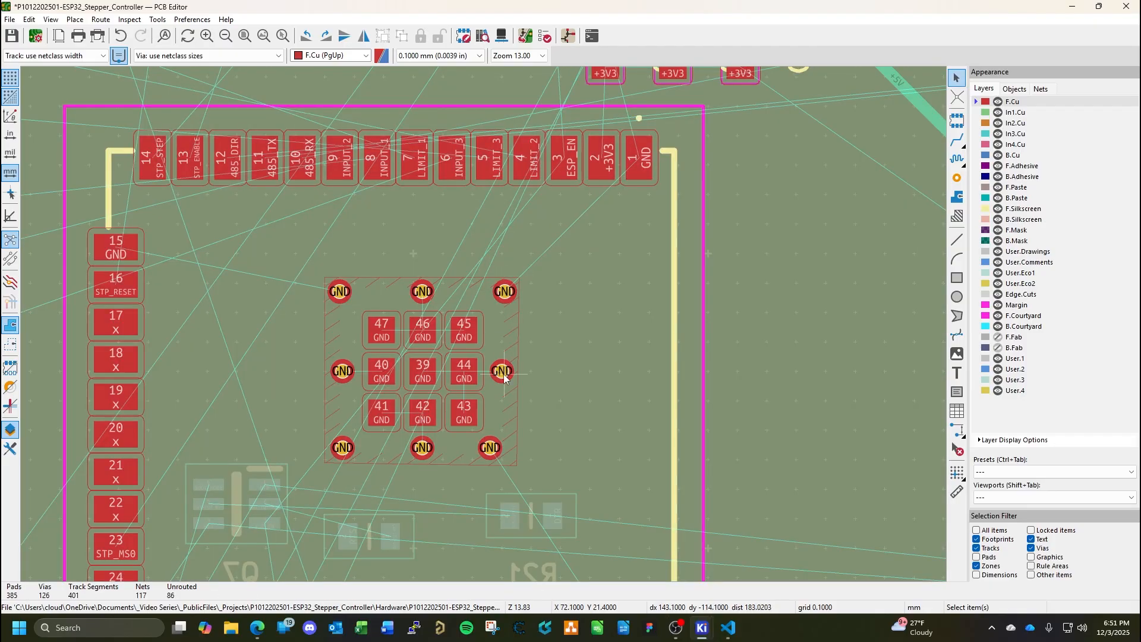
Move the GND via beside pad 44 slightly outward to line up with the corner via by pad 45.
click(504, 374)
click(503, 370)
click(502, 370)
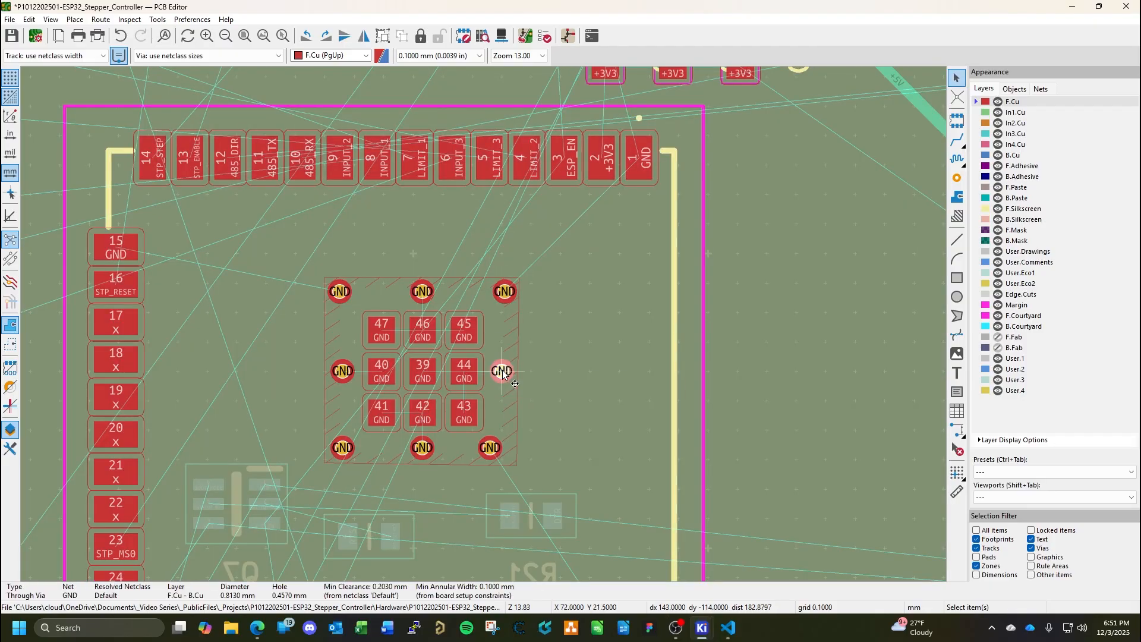
double_click(502, 372)
key(Escape)
drag(502, 371, 505, 371)
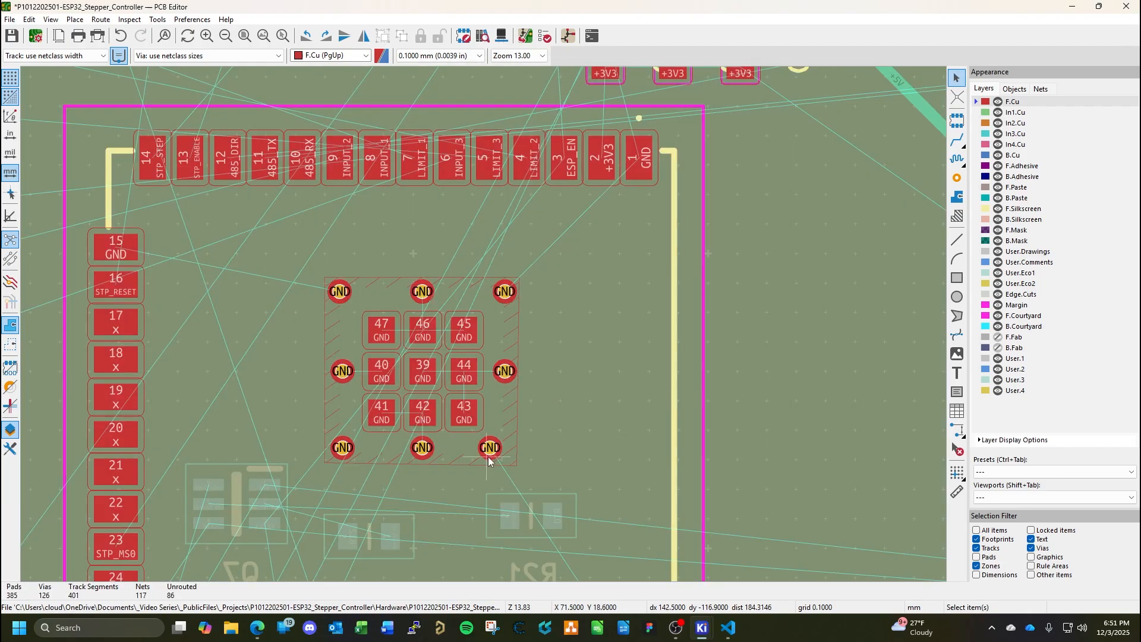
Move the GND corner via beside pad 43 slightly outward, keeping it level with the via below pad 42.
click(490, 450)
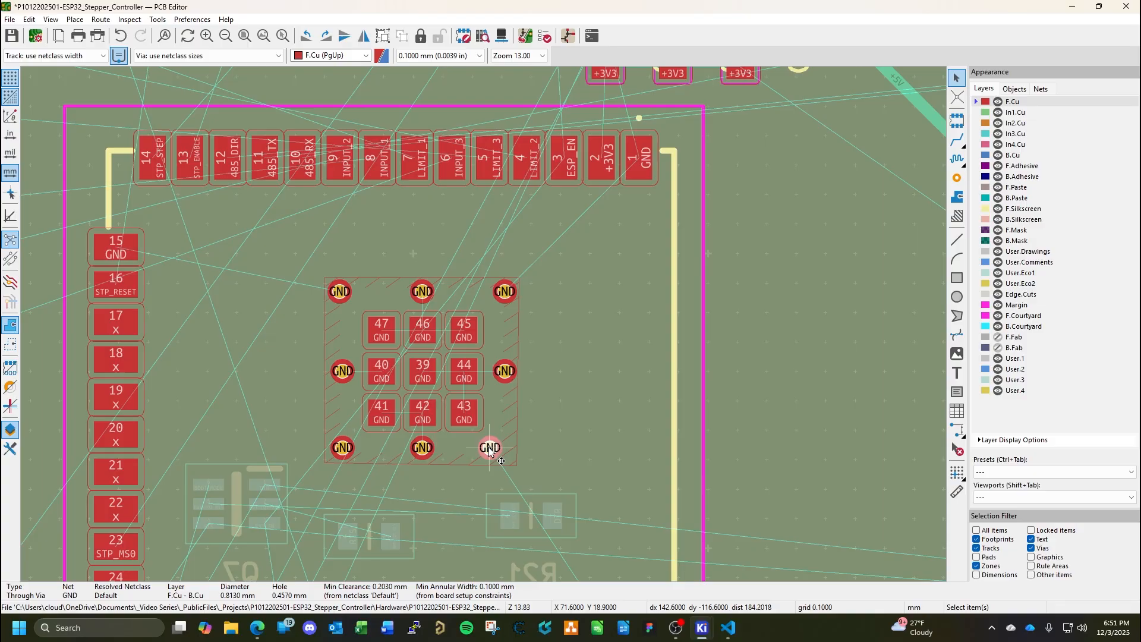
drag(489, 450, 502, 451)
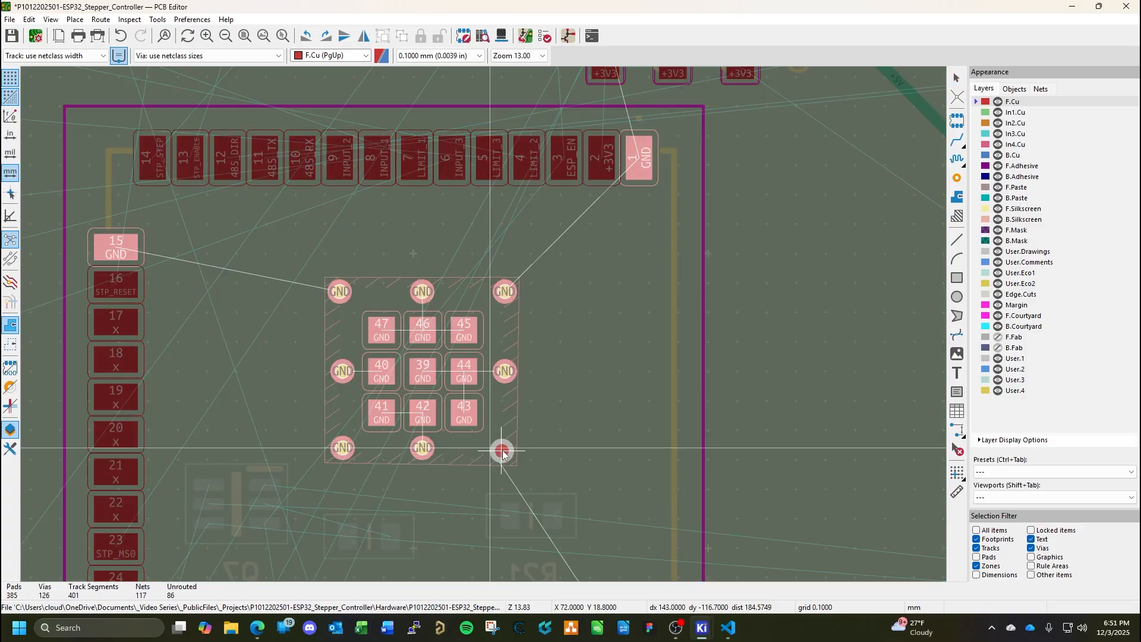
drag(502, 451, 503, 450)
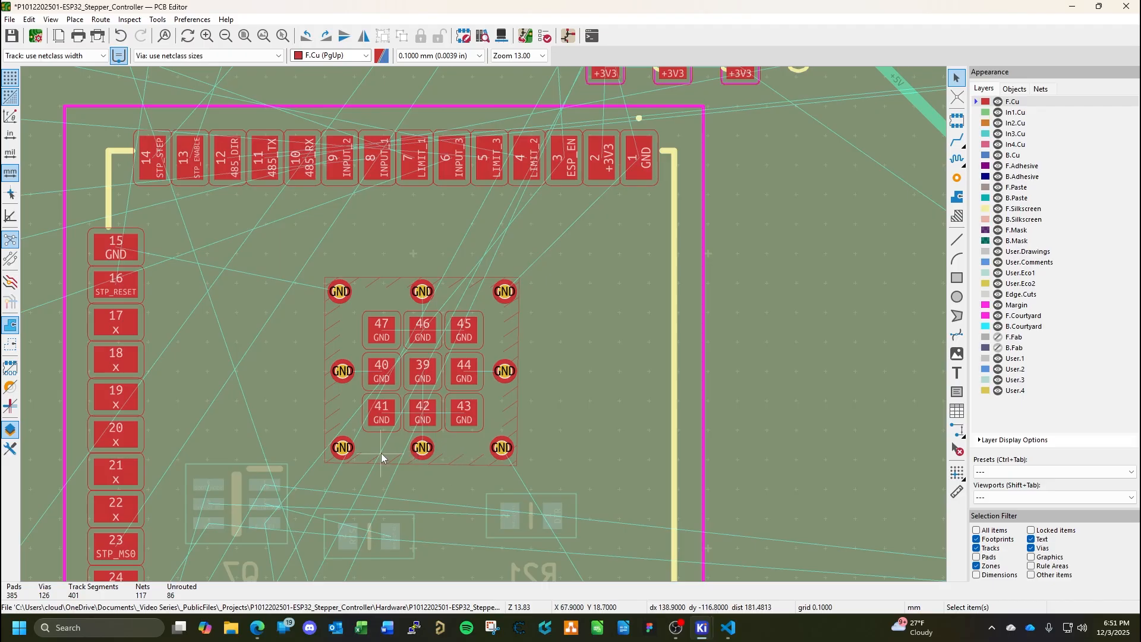
click(342, 450)
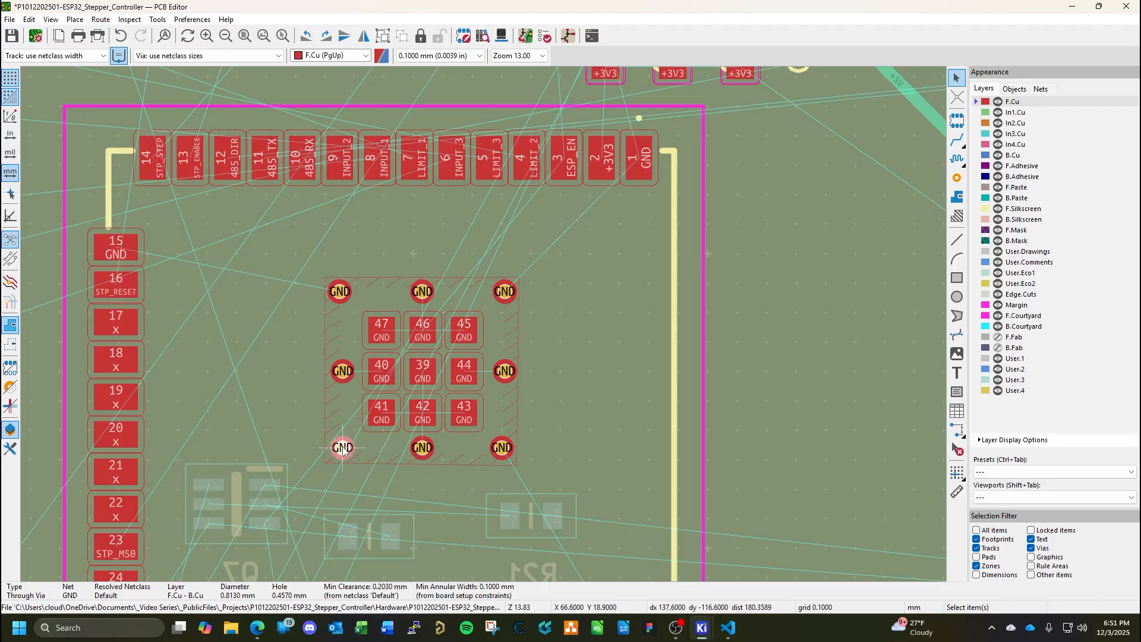
click(342, 448)
click(343, 446)
drag(343, 446, 342, 446)
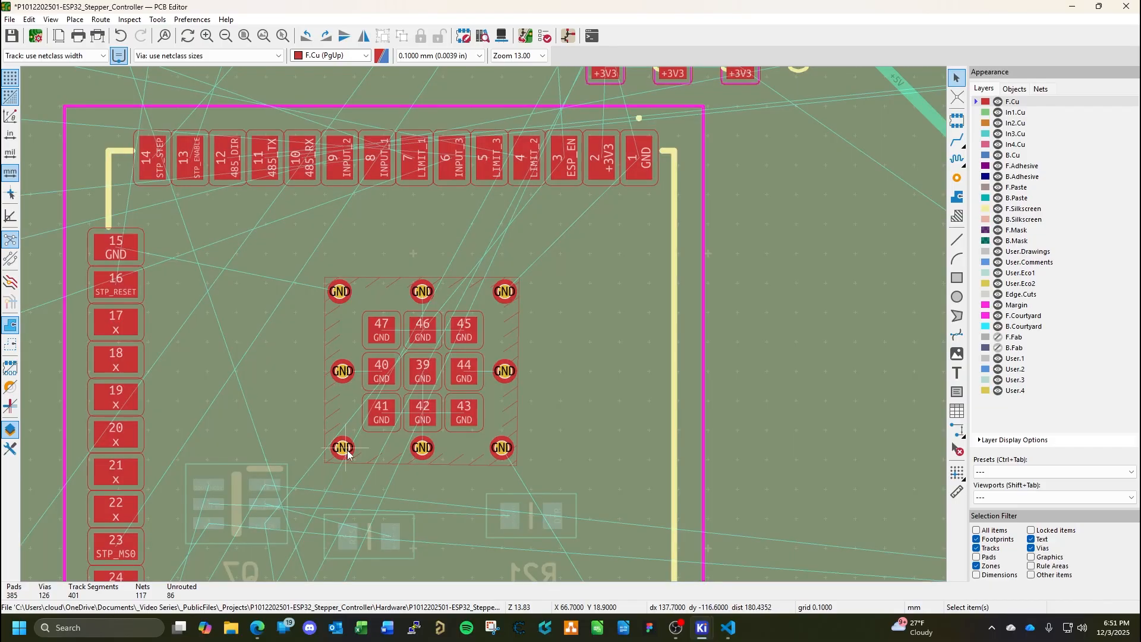
Pull the lower edge of the central GND zone slightly inward toward the vias.
click(409, 464)
drag(420, 465, 420, 463)
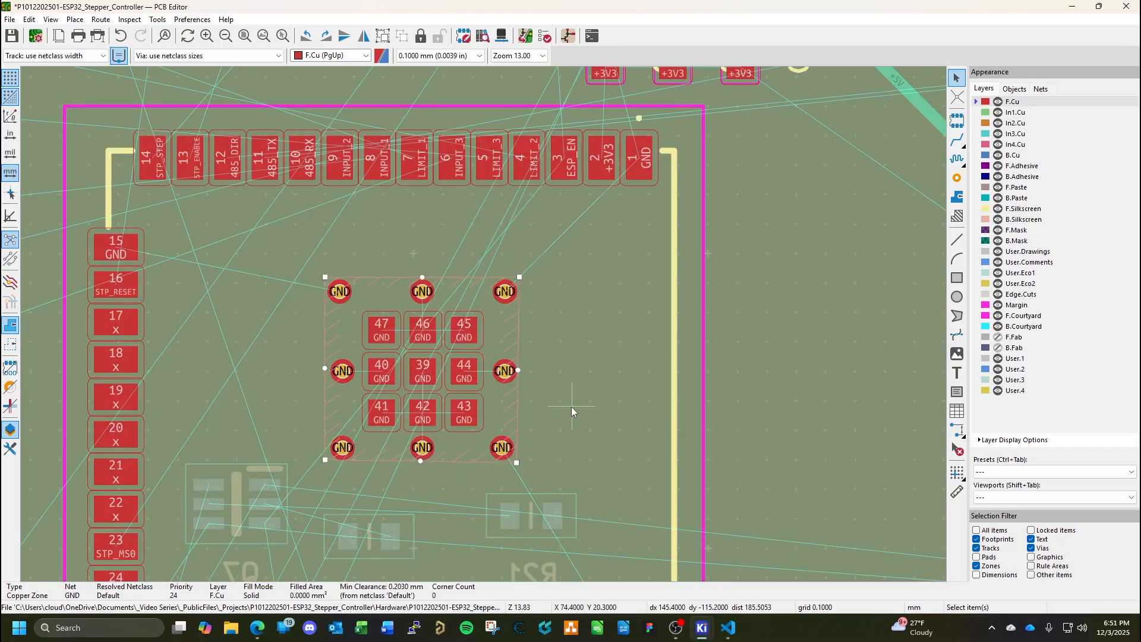
key(Escape)
Fill all copper zones and save the board.
key(b)
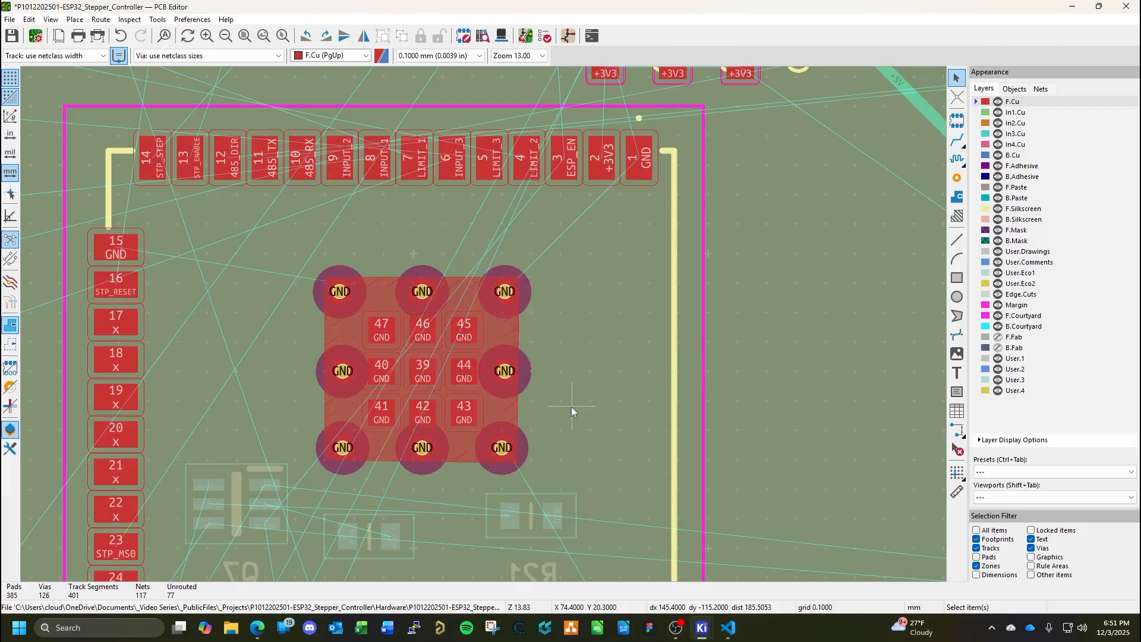
key(ctrl+s)
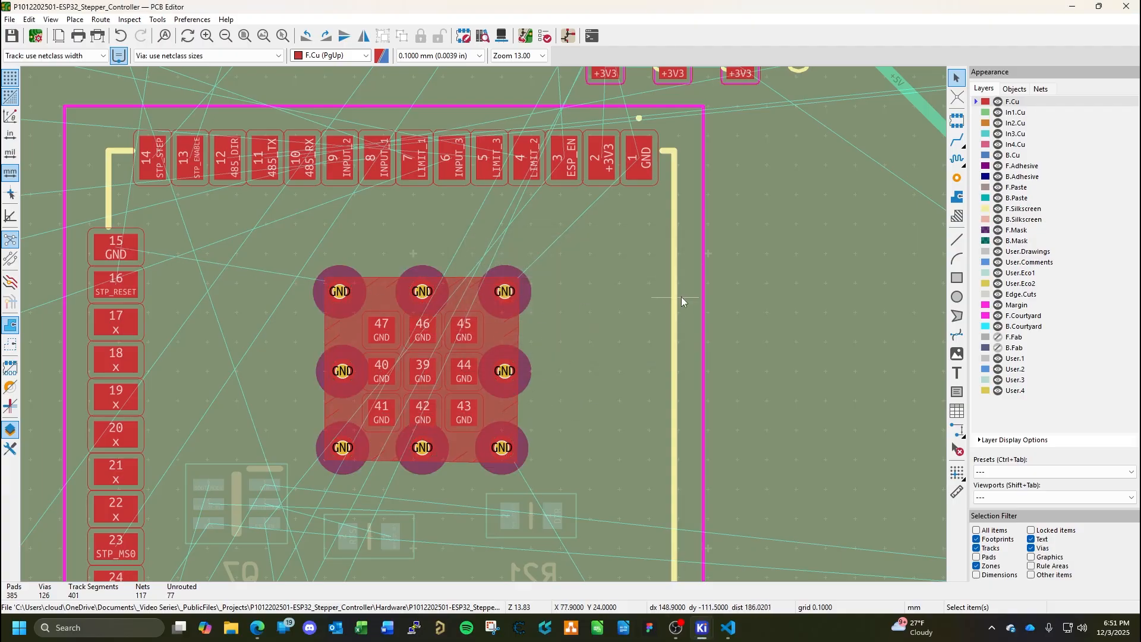
Draw a solid GND zone of about 2.7 × 2.8 mm on F.Cu around IC3 pad 1, extending out to the courtyard edge.
middle_drag(683, 298, 471, 429)
click(955, 197)
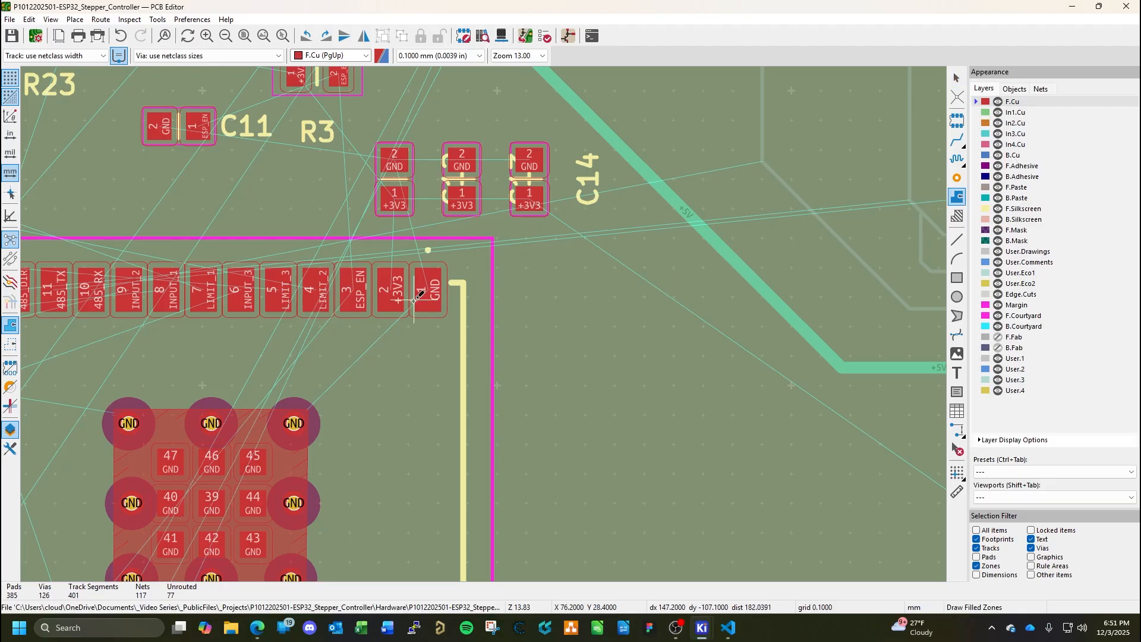
click(415, 260)
scroll(232, 208, down, 3)
click(179, 242)
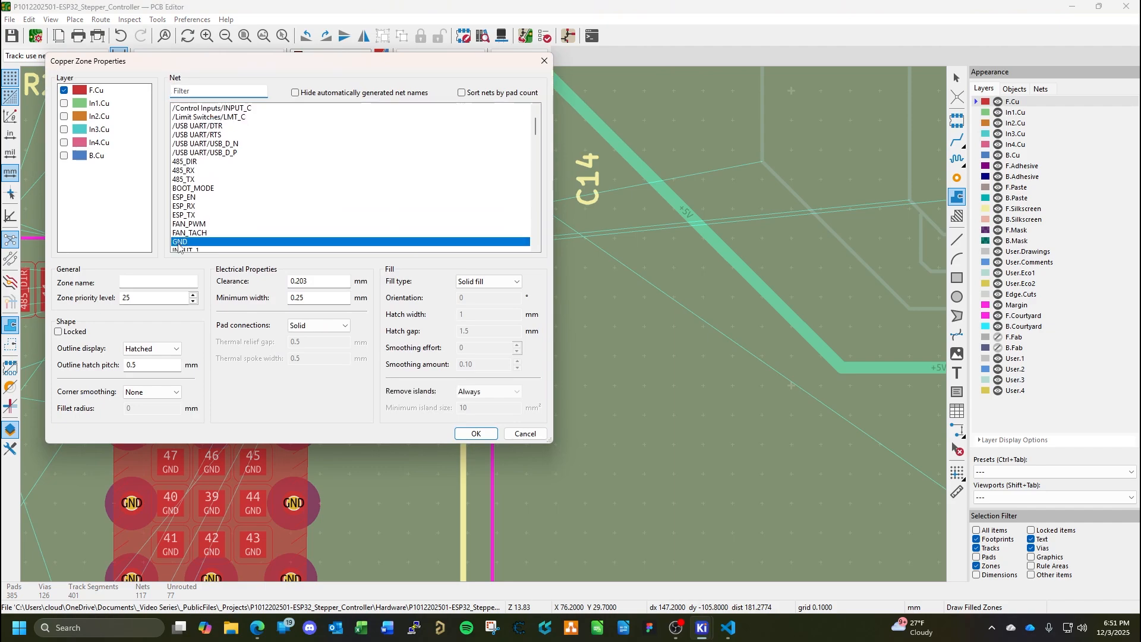
click(475, 434)
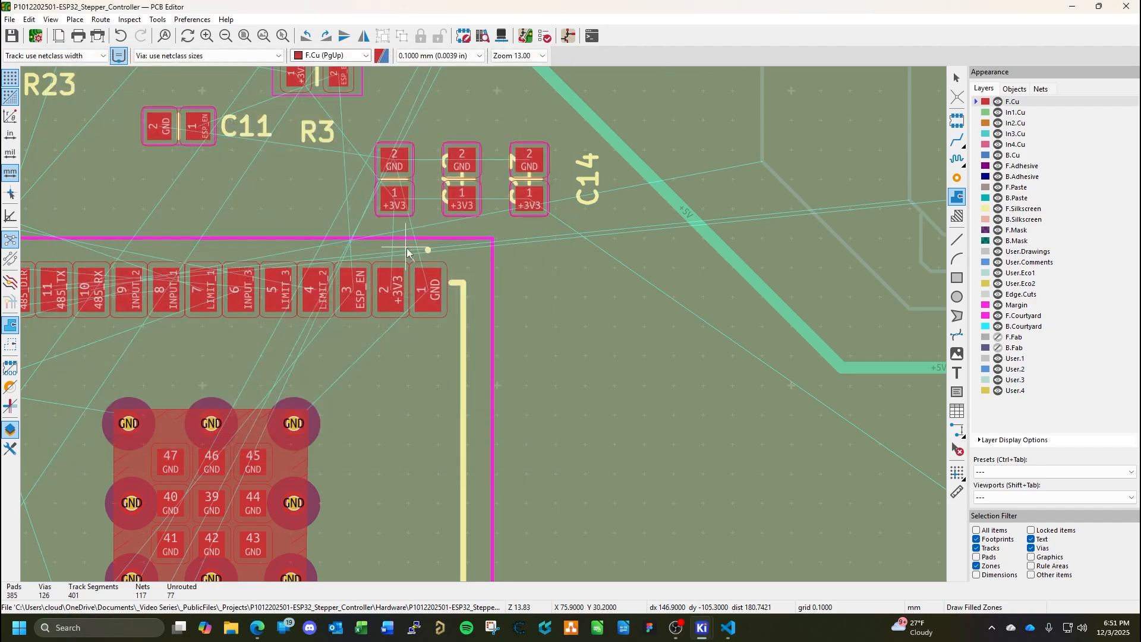
click(494, 262)
click(493, 343)
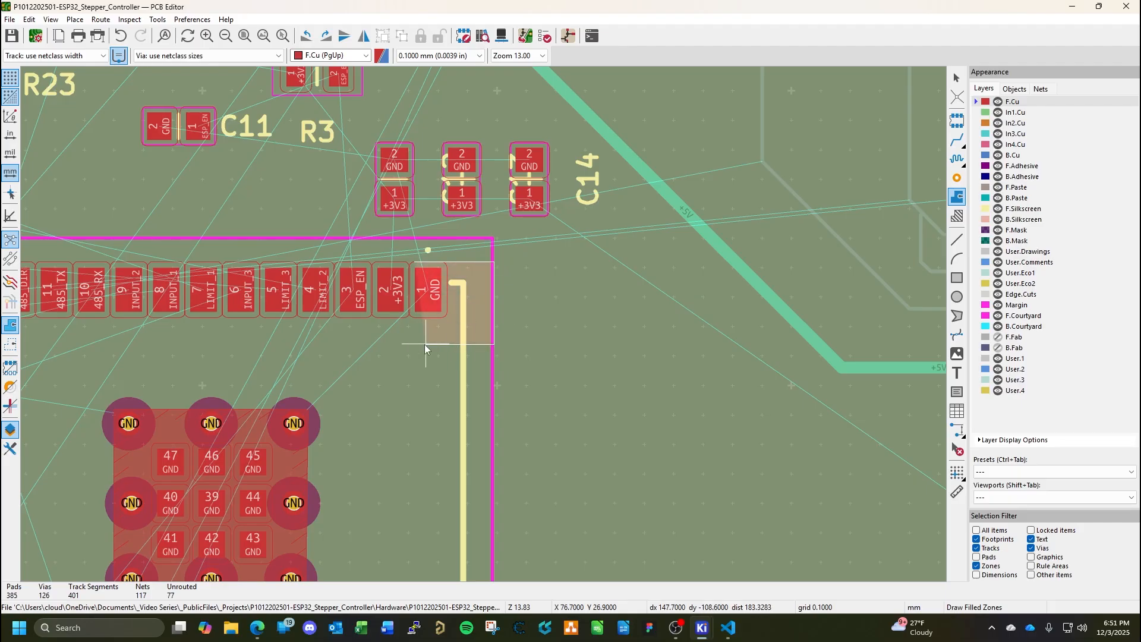
click(414, 344)
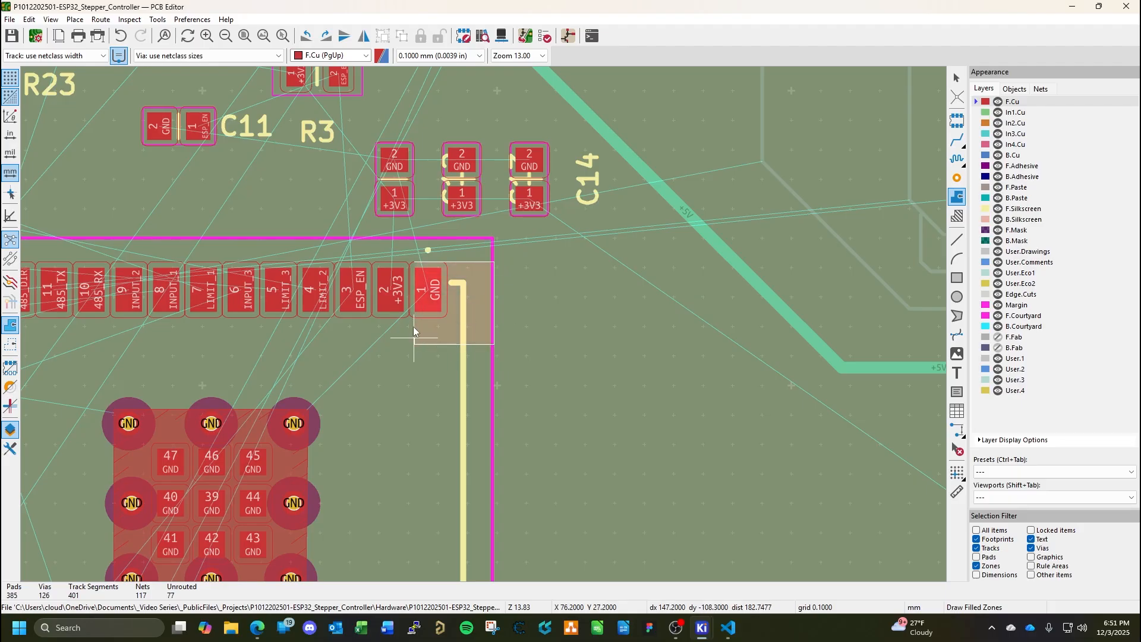
click(414, 262)
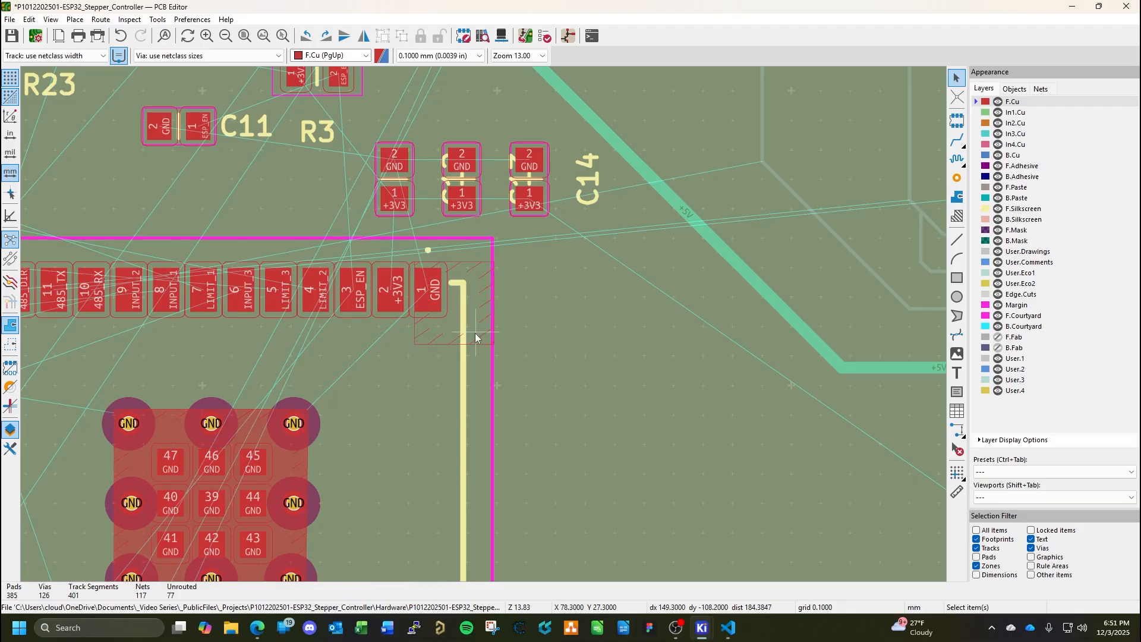
Widen the pad 1 GND zone outward by about 1 mm and paste three GND vias around the pad inside it.
click(493, 326)
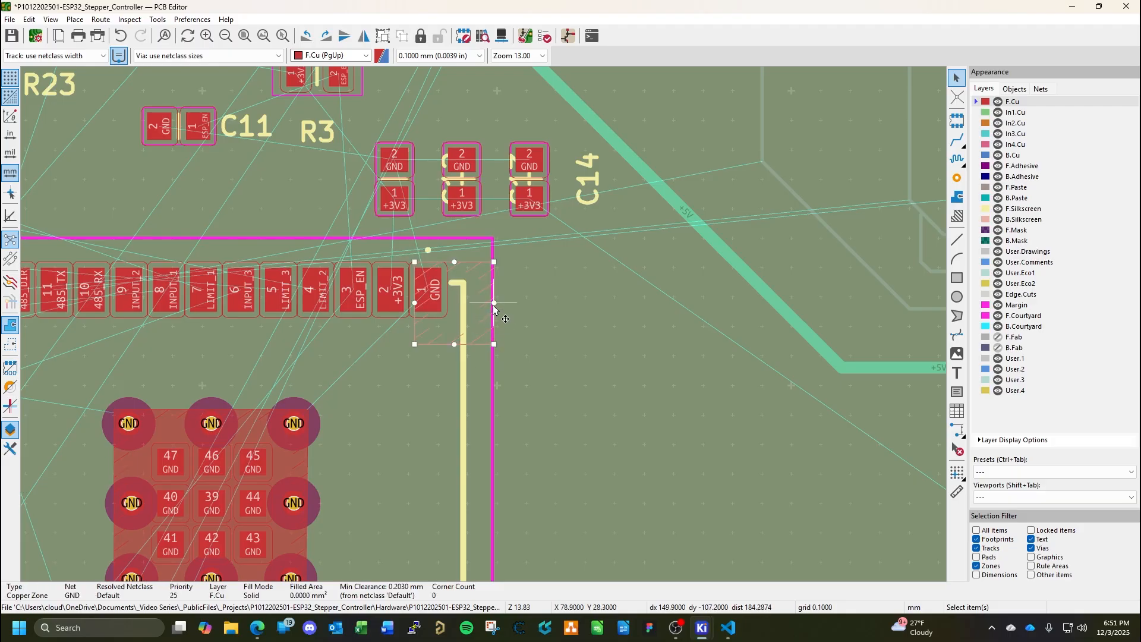
drag(494, 303, 524, 303)
key(ctrl+v)
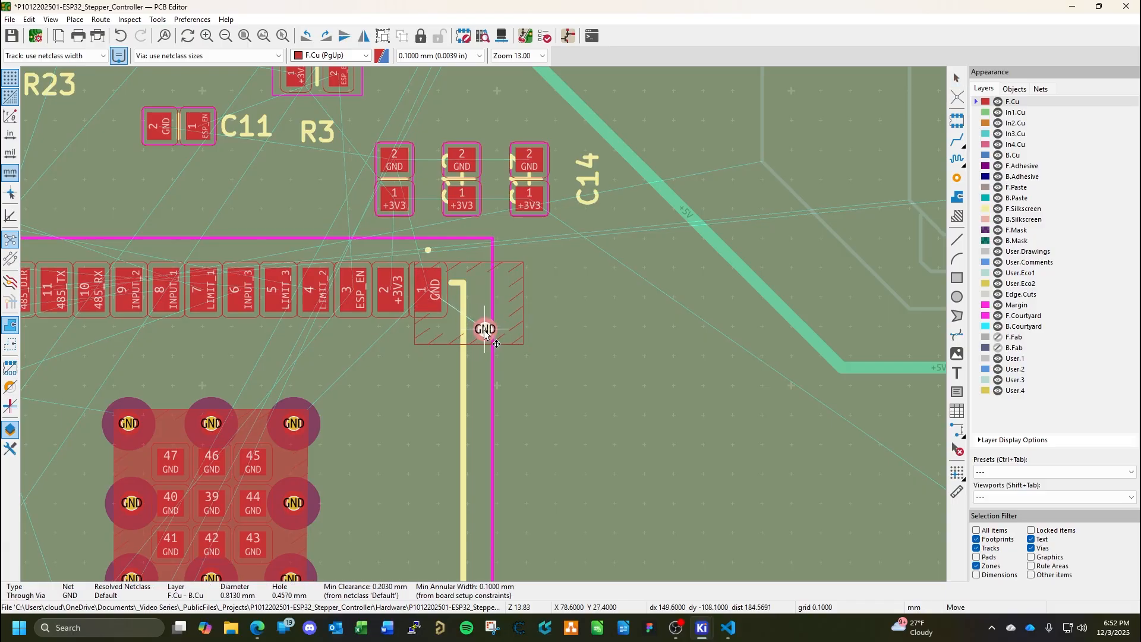
click(435, 329)
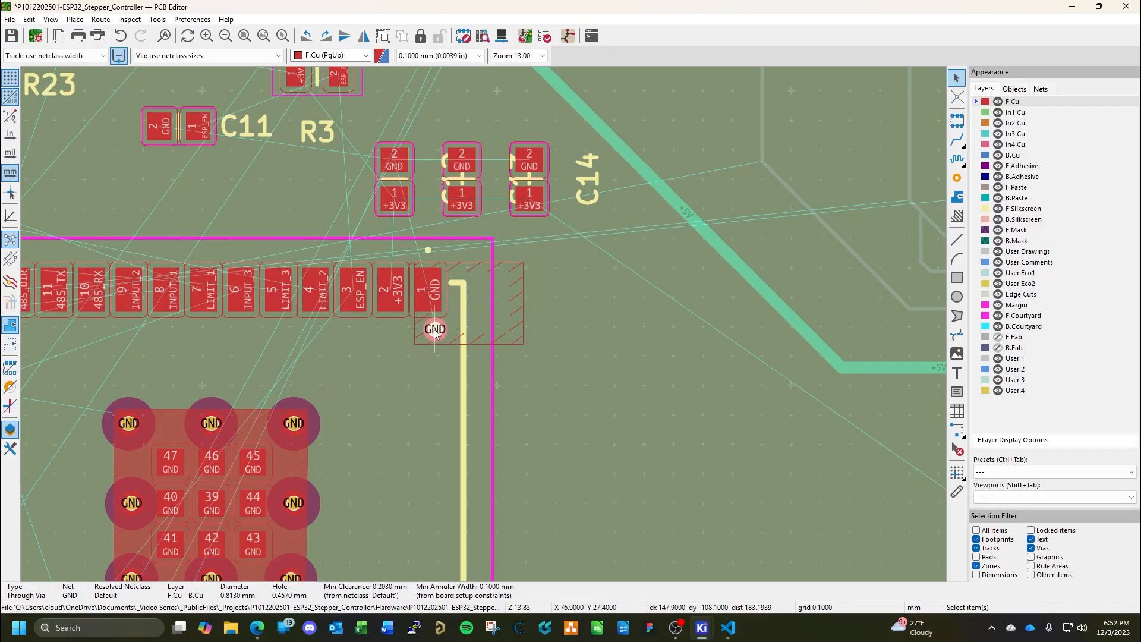
key(ctrl+v)
click(488, 330)
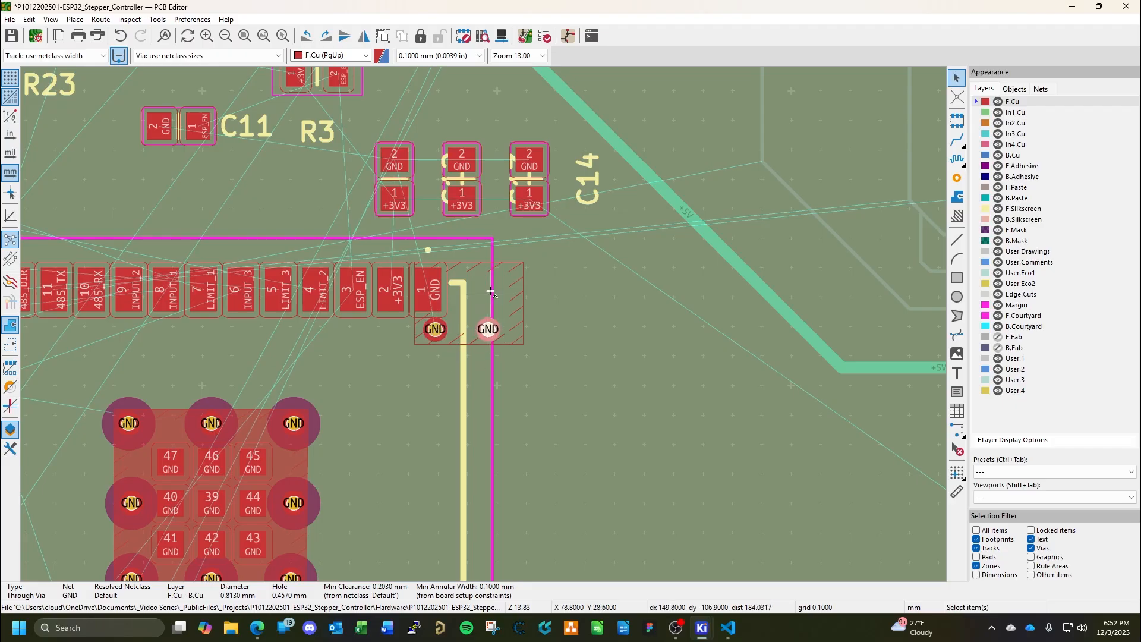
key(ctrl+v)
click(487, 280)
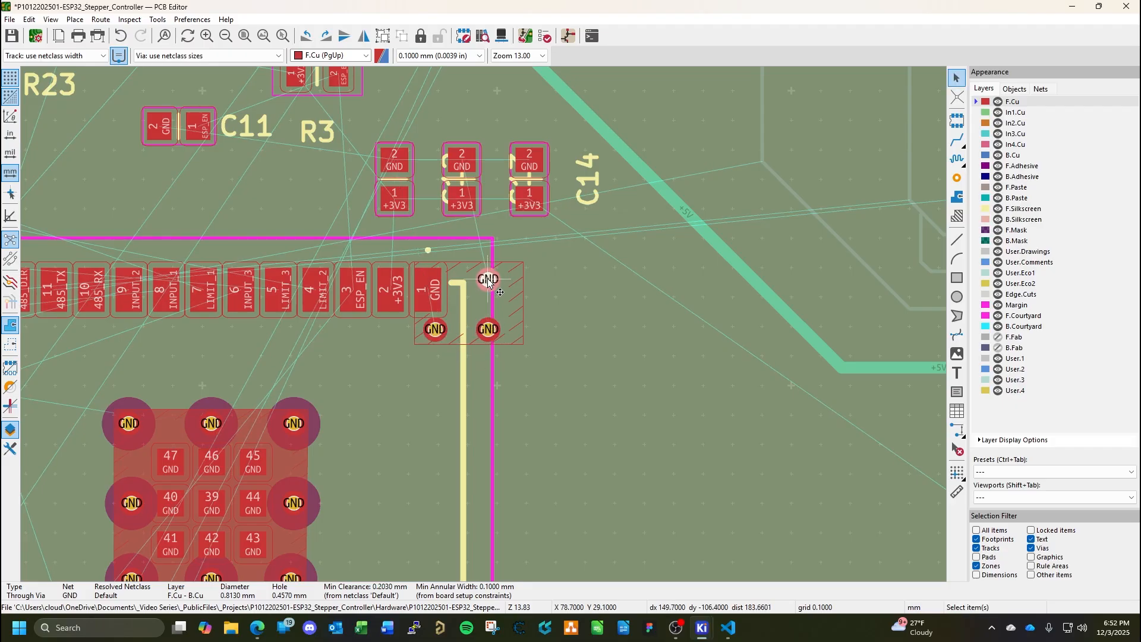
Pull the outer edge of the pad 1 GND zone back about 0.6 mm and fill all zones.
click(525, 303)
drag(524, 303, 506, 305)
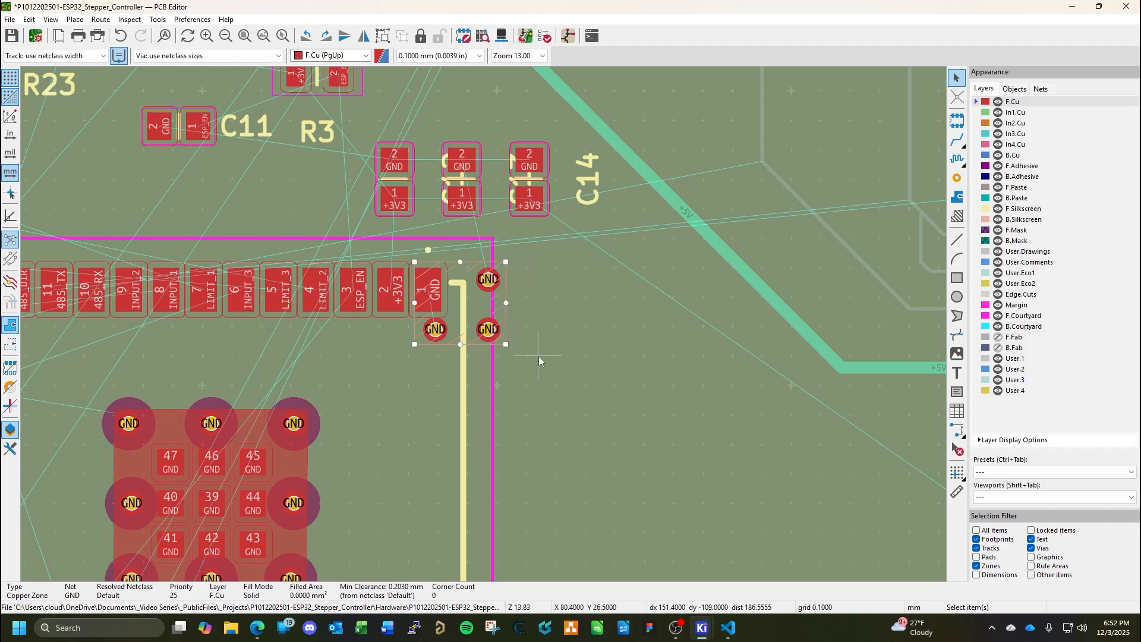
key(b)
key(Escape)
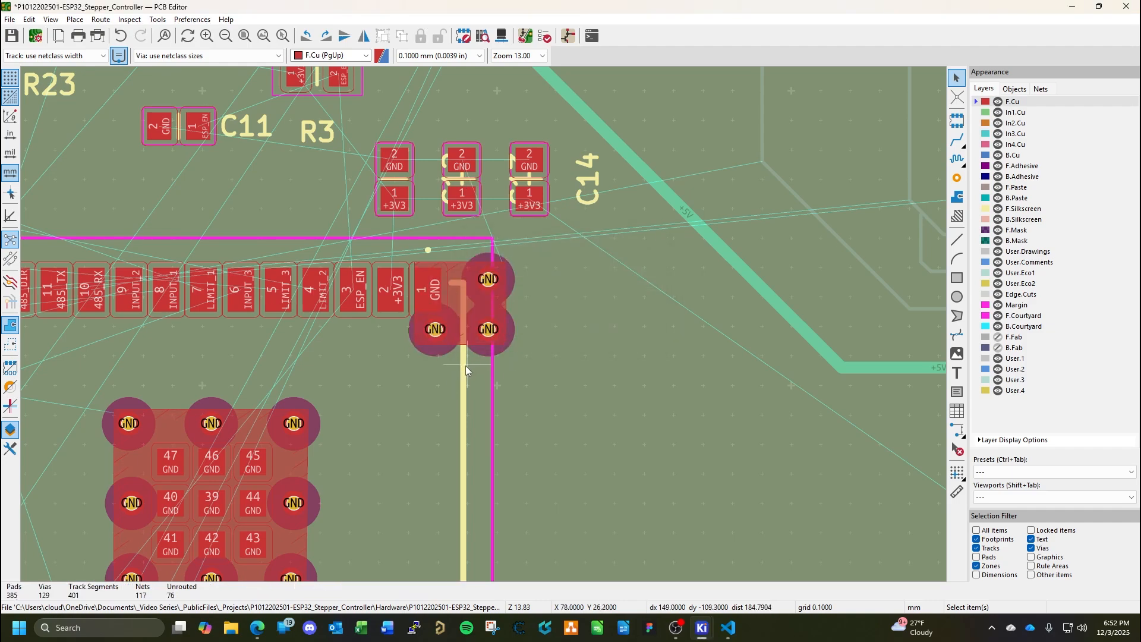
Draw a GND zone about 2.8 mm square on F.Cu around IC3 pad 38 and straighten its skewed edge at the pad.
scroll(485, 263, down, 2)
middle_drag(485, 379, 506, 207)
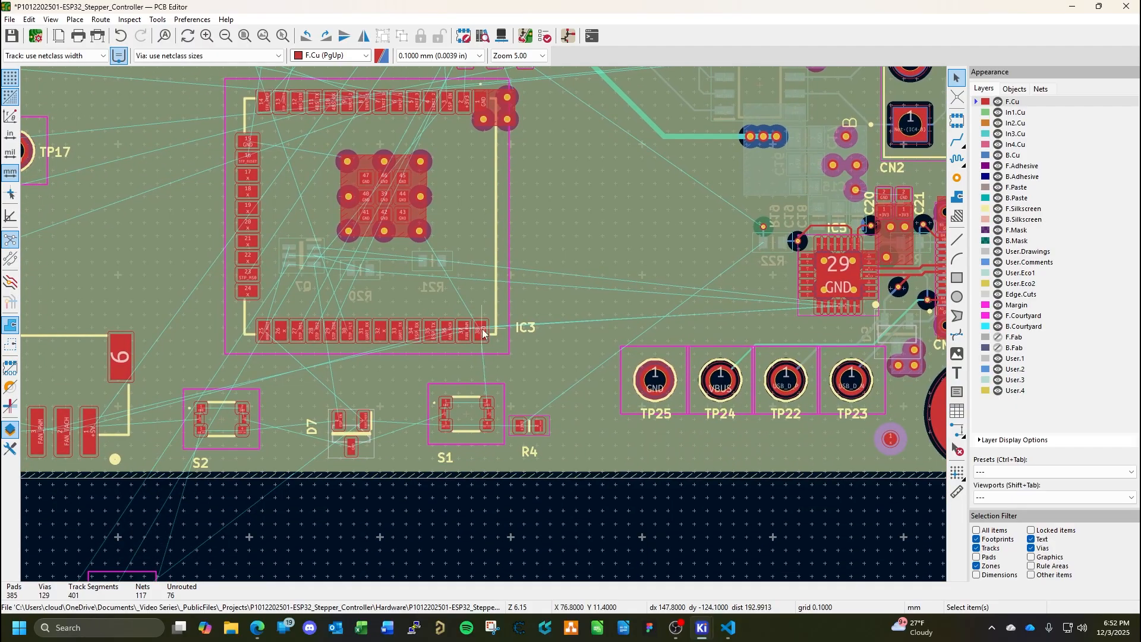
scroll(483, 333, up, 6)
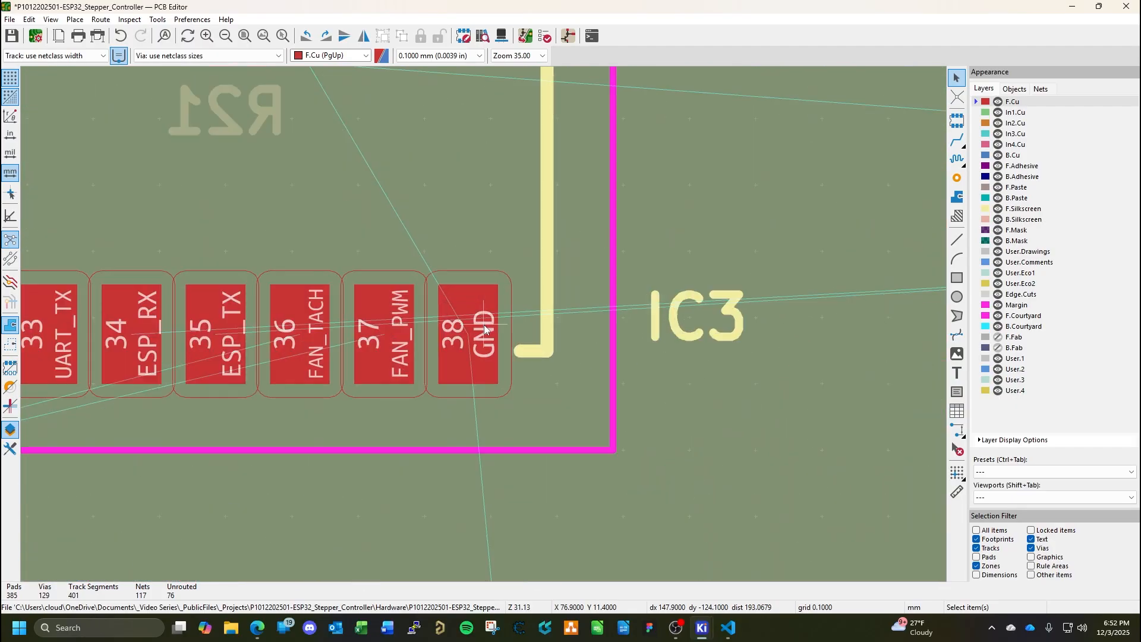
click(957, 200)
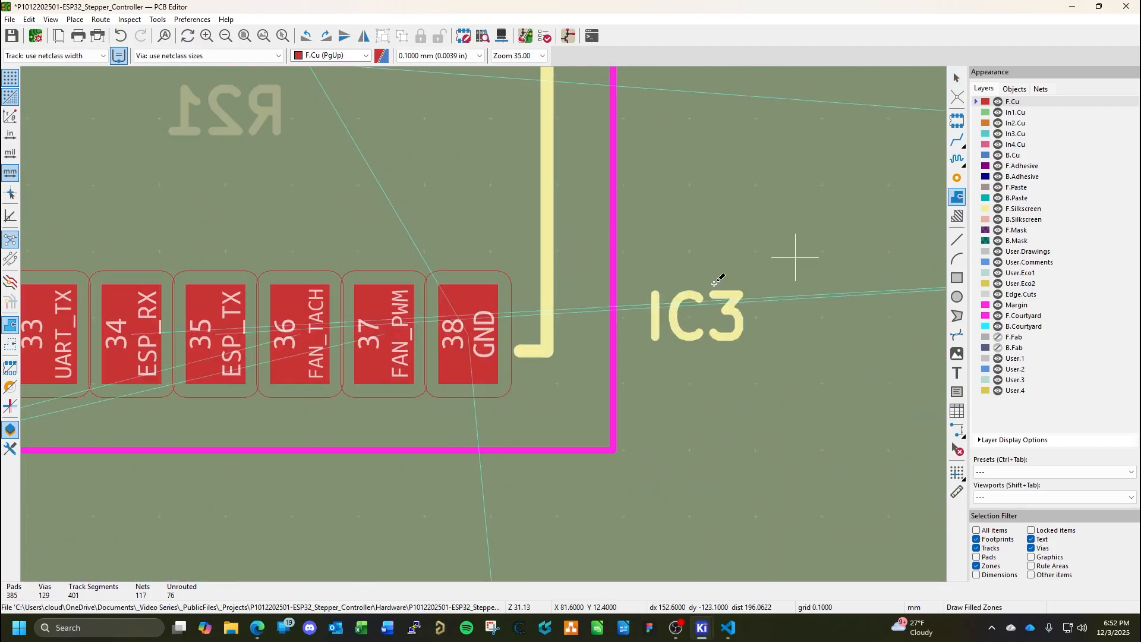
click(436, 394)
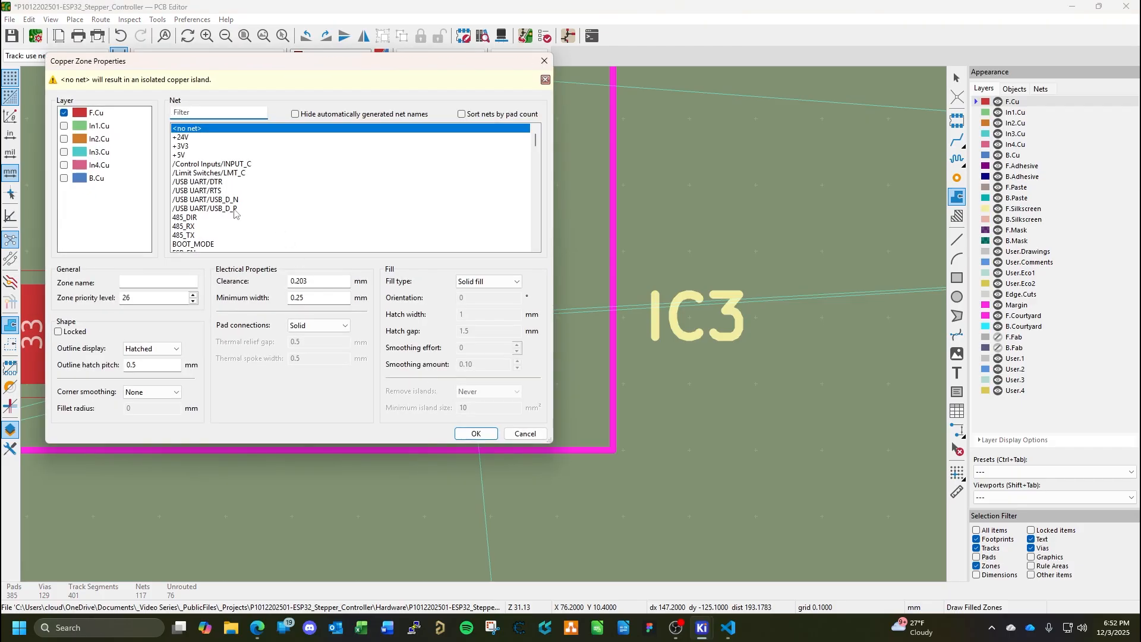
scroll(235, 217, down, 2)
click(196, 243)
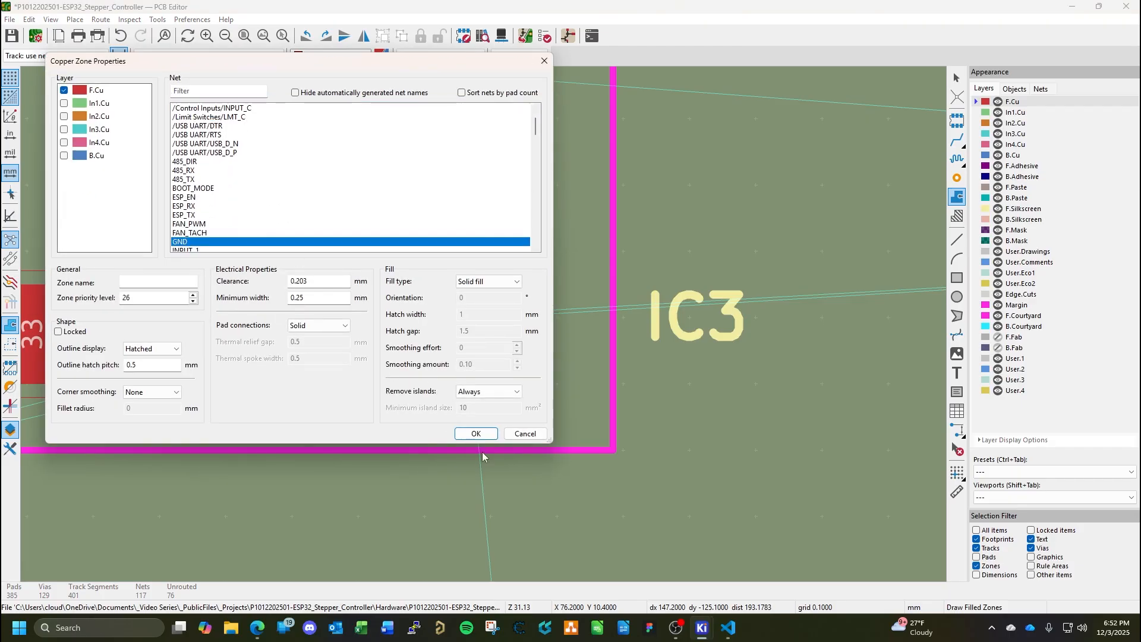
click(476, 433)
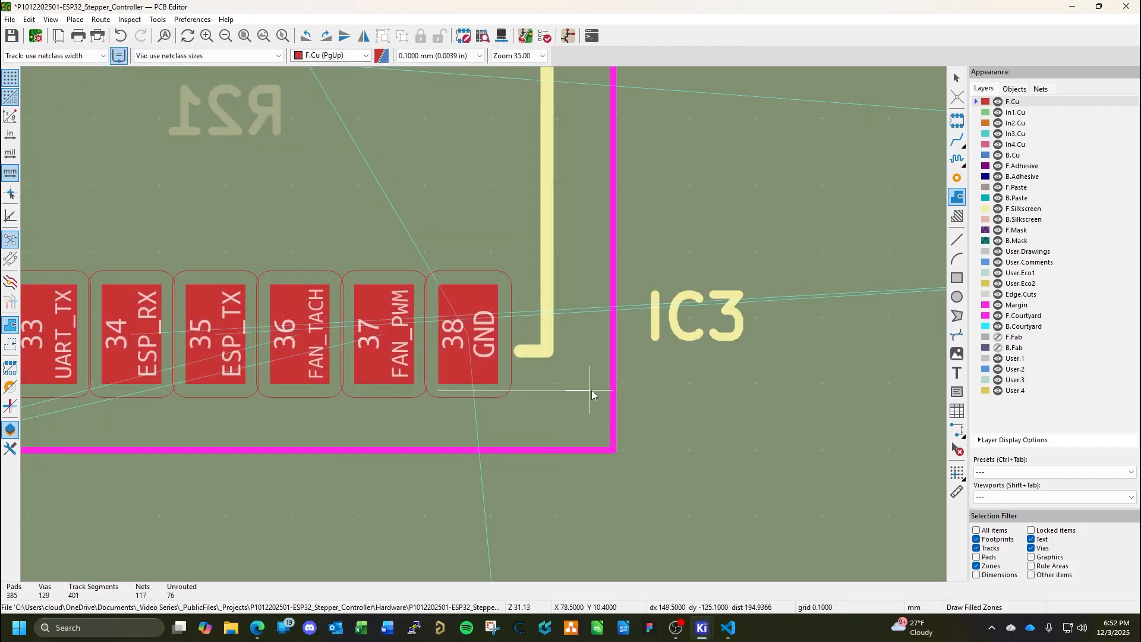
click(623, 390)
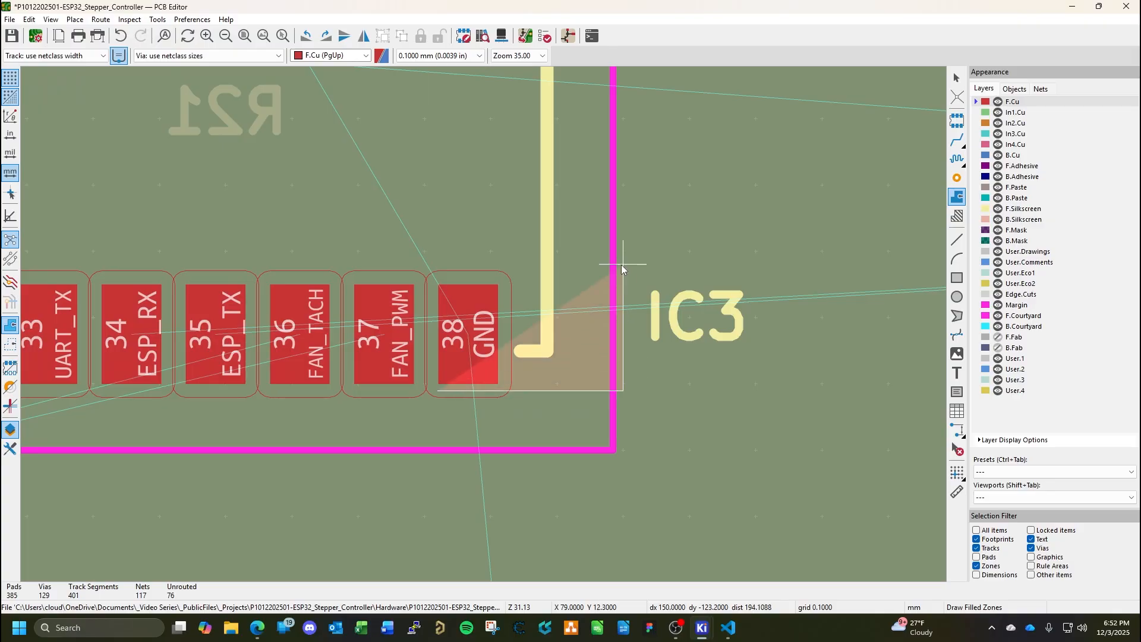
click(623, 206)
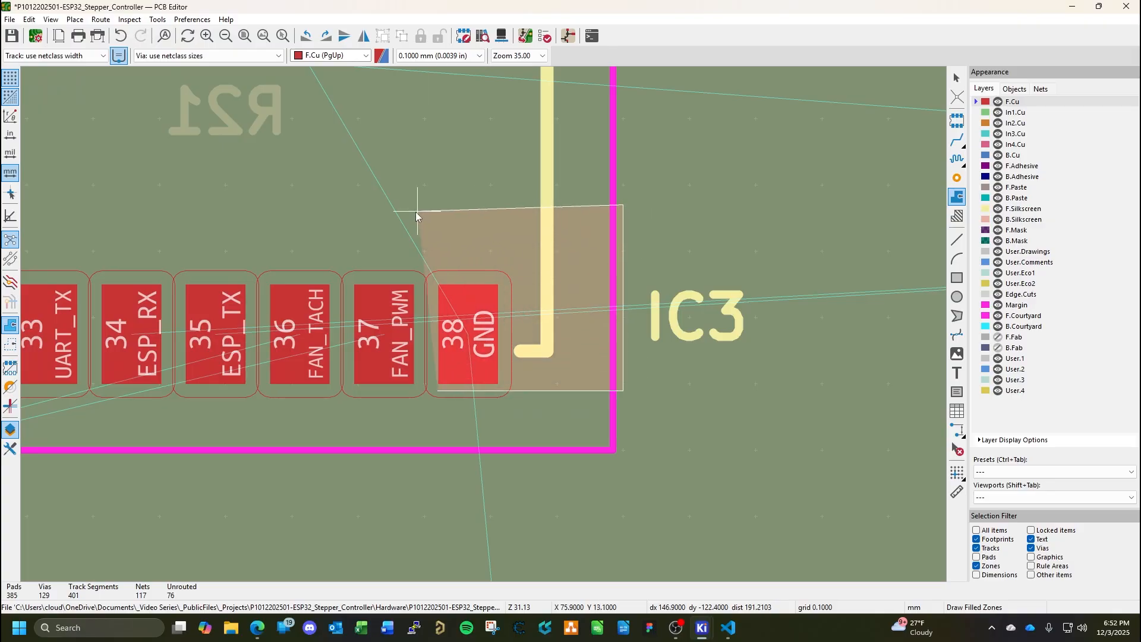
click(432, 206)
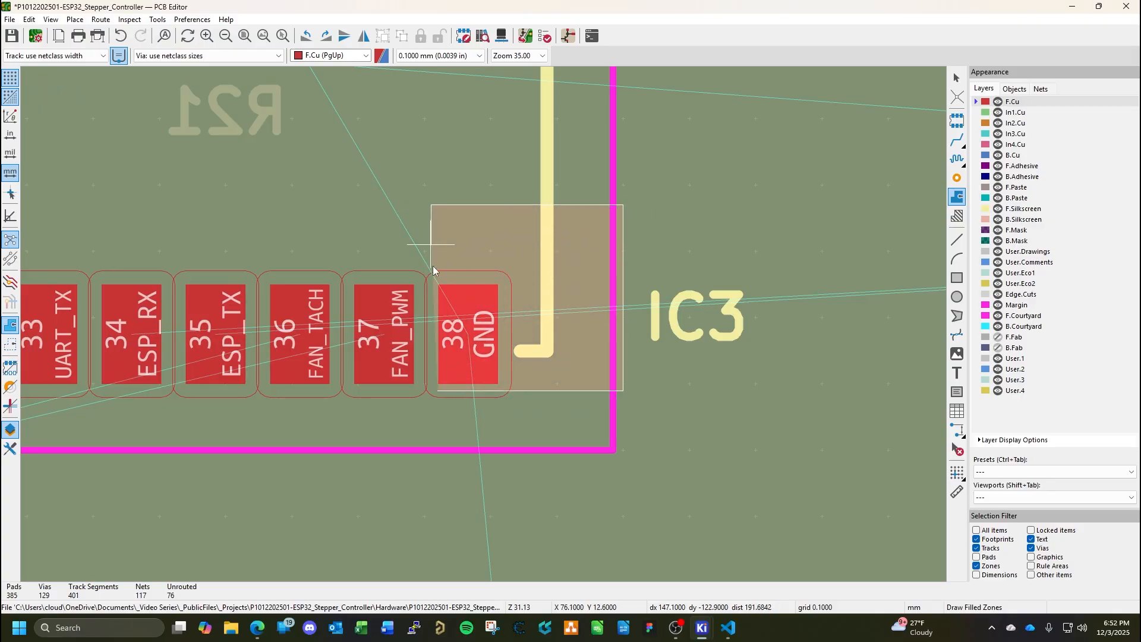
double_click(439, 390)
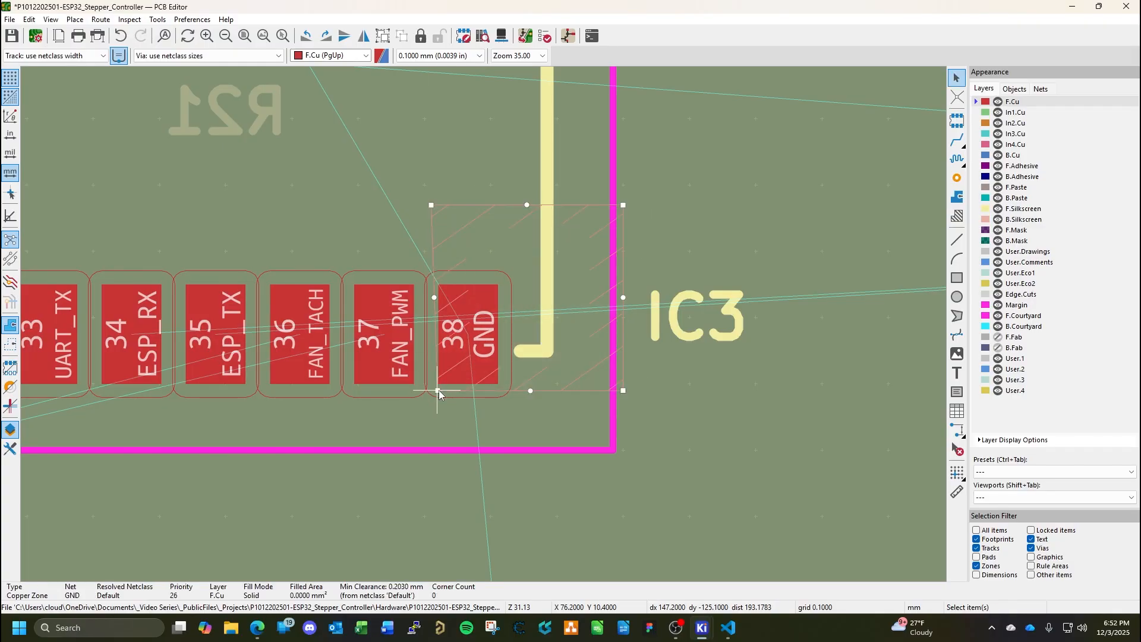
click(437, 250)
drag(433, 209, 441, 210)
Paste three GND vias into the pad 38 zone: one above the pad and two along the zone's outer edge.
key(ctrl+shift+v)
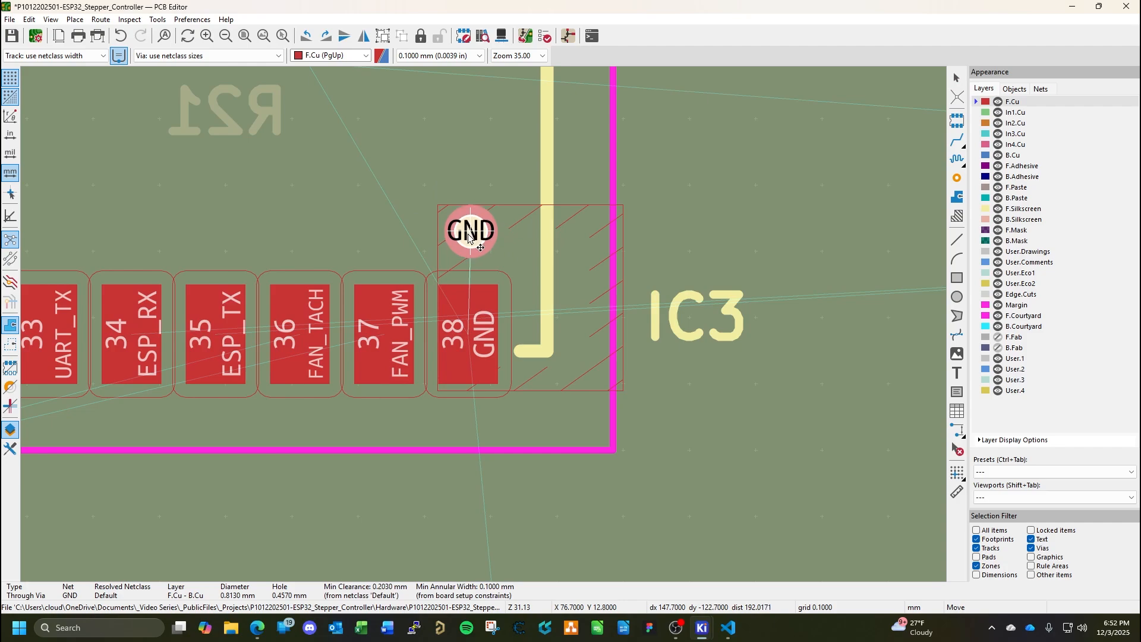
click(469, 236)
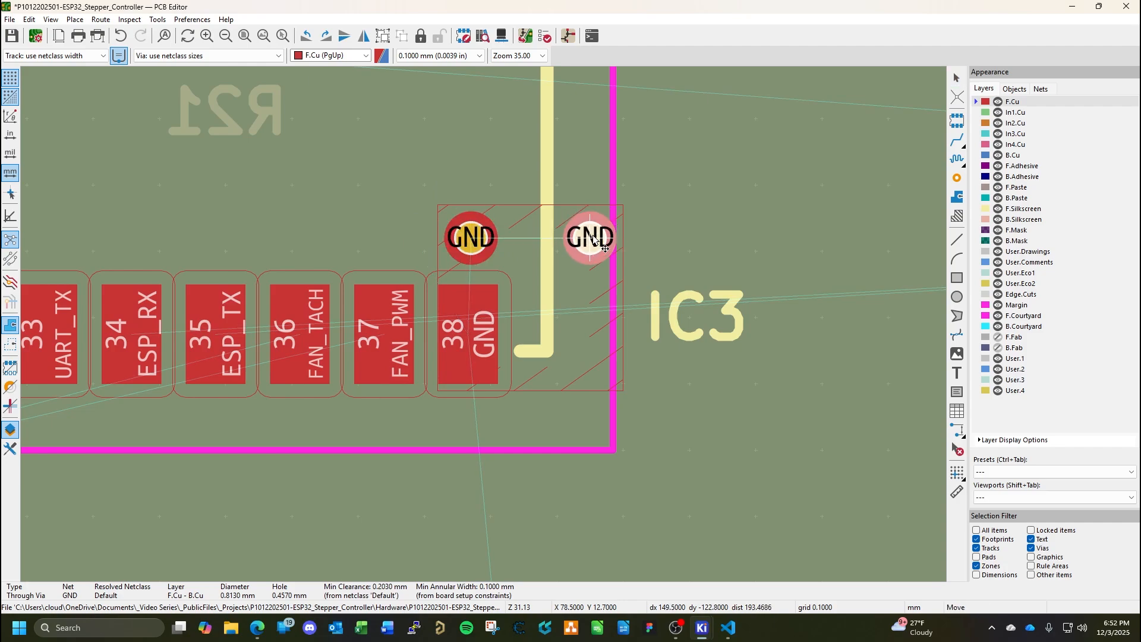
click(592, 238)
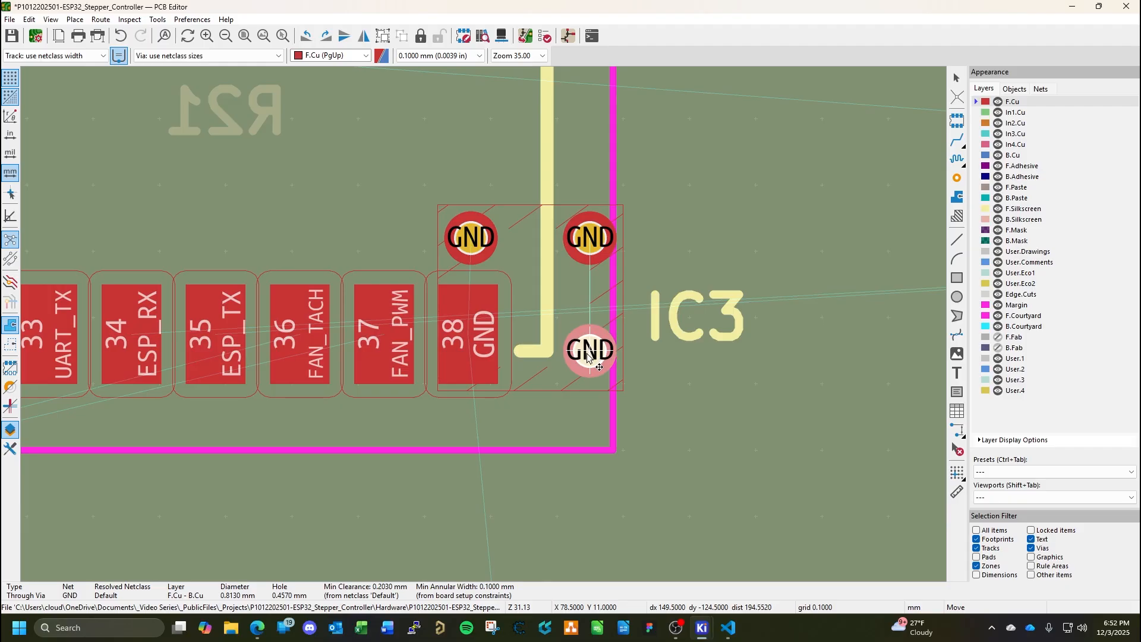
click(588, 358)
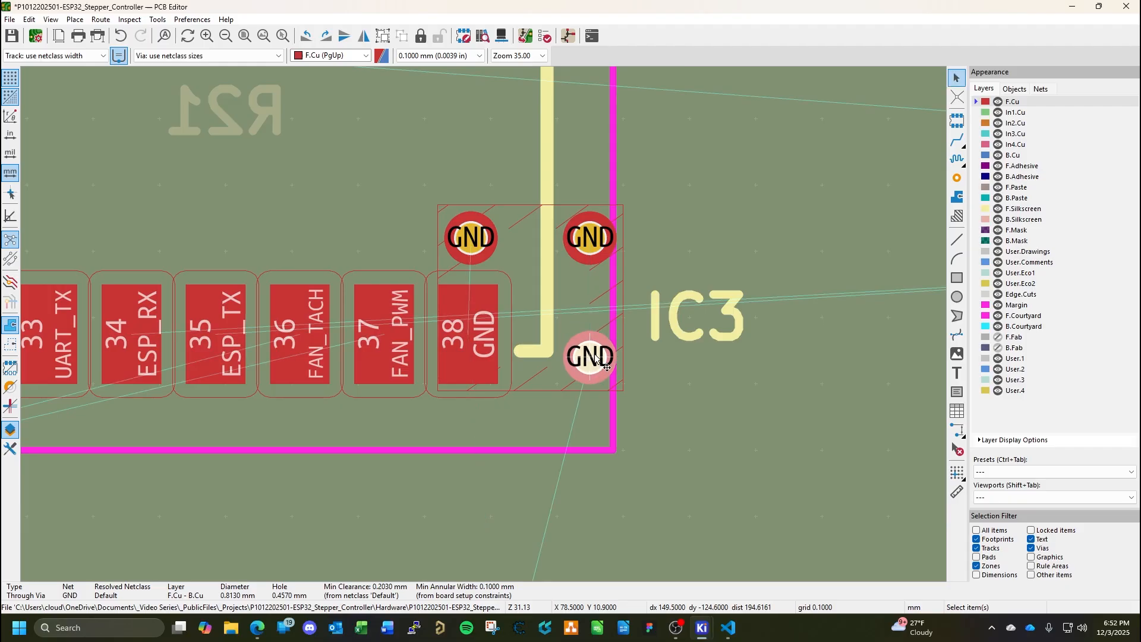
Refill the copper zones around IC3 and save the board.
key(ctrl+s)
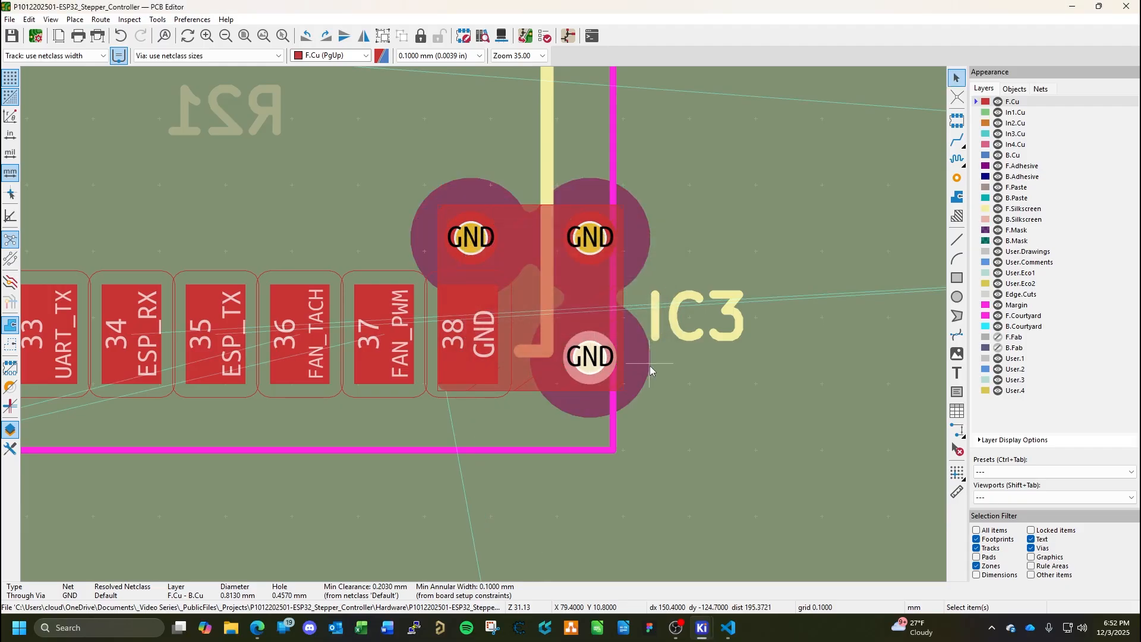
scroll(650, 370, down, 3)
scroll(483, 324, down, 3)
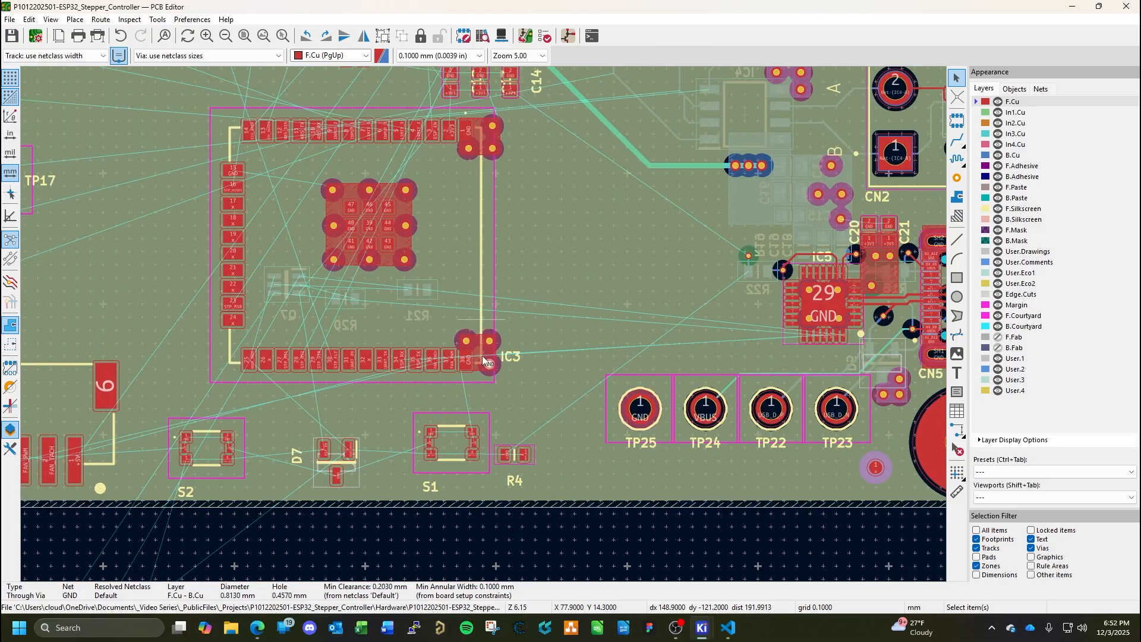
Rotate the C12 reference label to 0° and place it centred above capacitor C12.
middle_drag(482, 320, 478, 396)
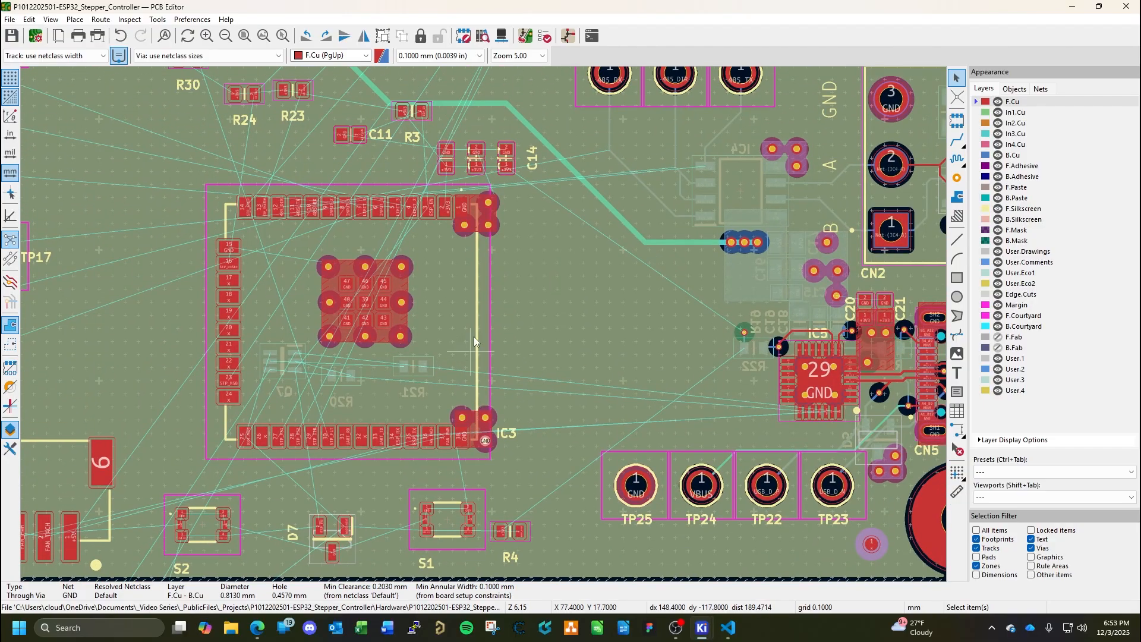
middle_drag(474, 340, 526, 385)
scroll(495, 283, up, 4)
middle_drag(508, 336, 493, 395)
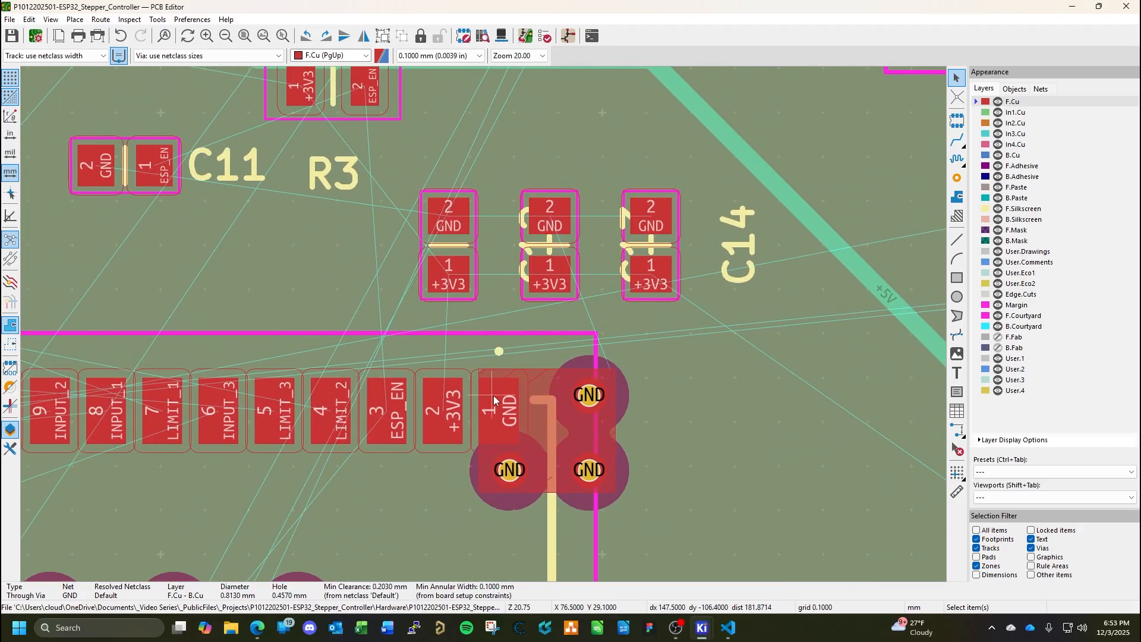
click(523, 257)
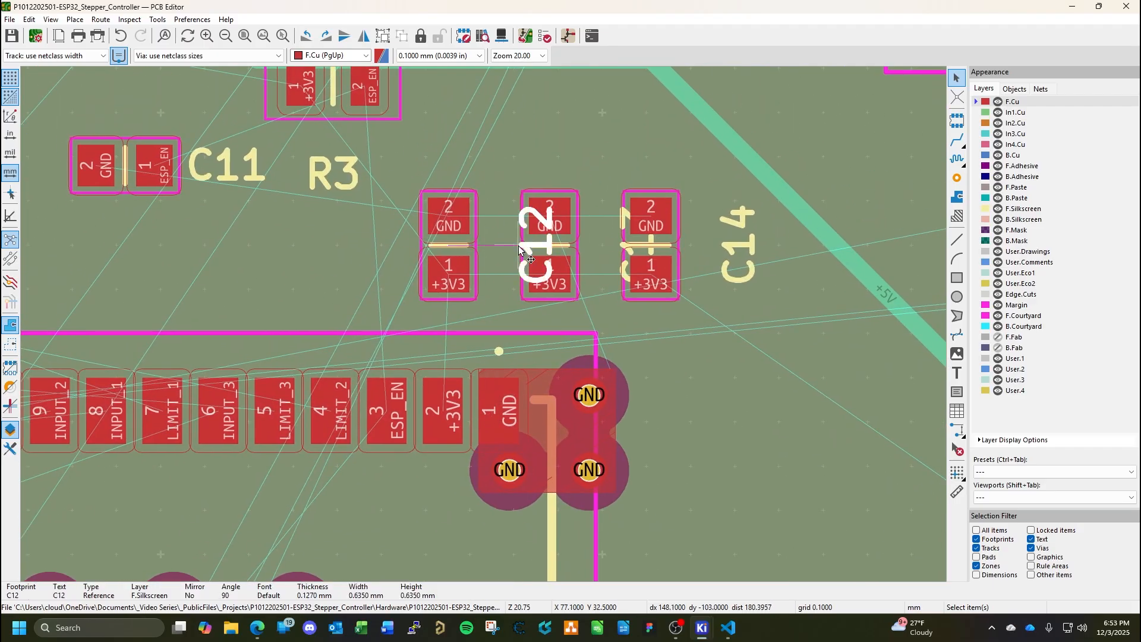
drag(521, 248, 455, 138)
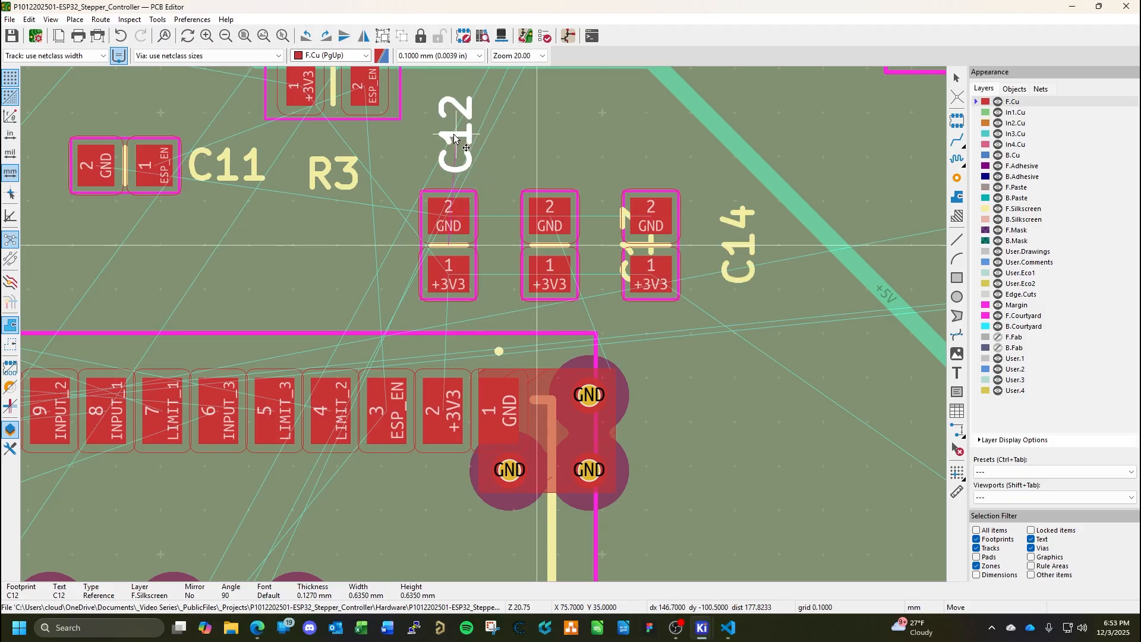
key(r)
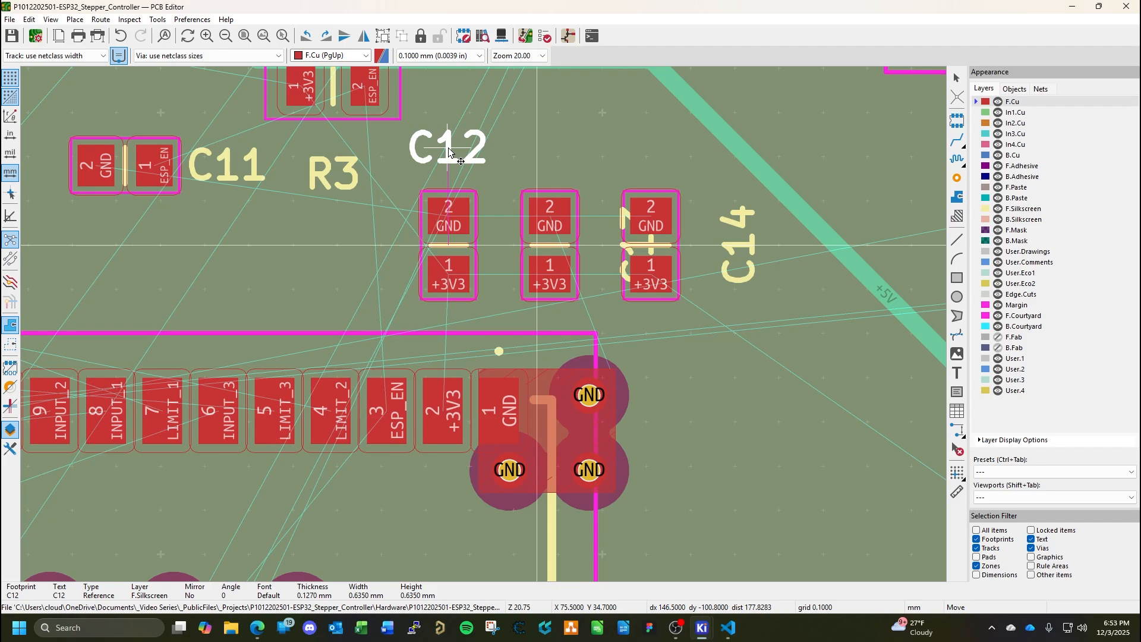
drag(449, 152, 449, 167)
click(448, 164)
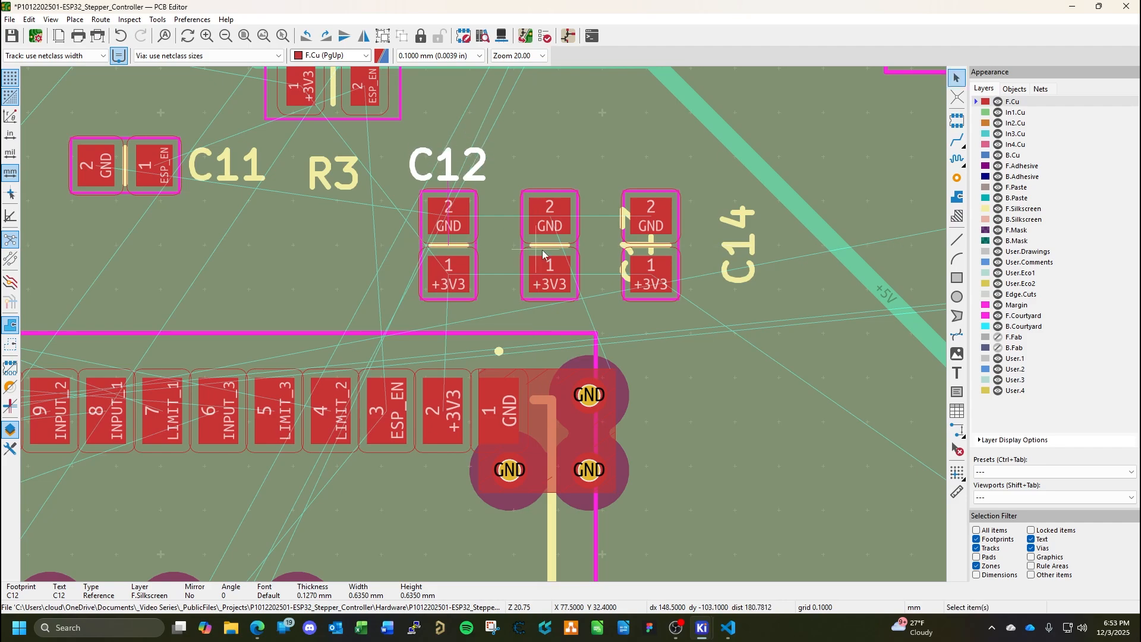
Turn the C13 reference label upright to read horizontally and place it above capacitor C13, in line with the C12 label.
click(621, 246)
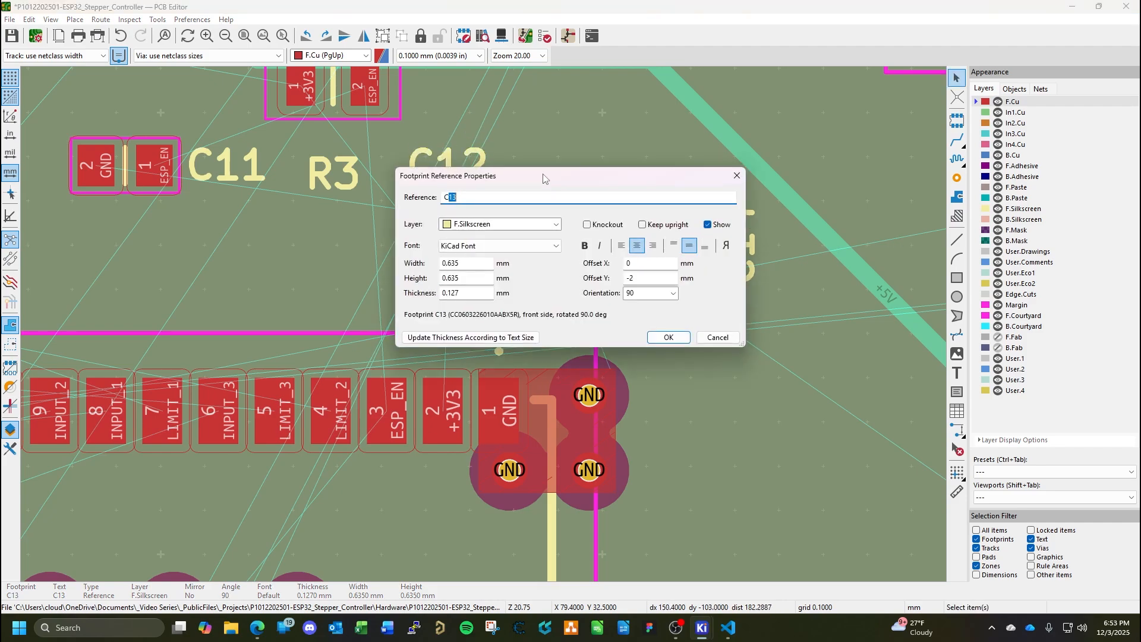
key(Escape)
key(m)
key(r)
key(r)
key(r)
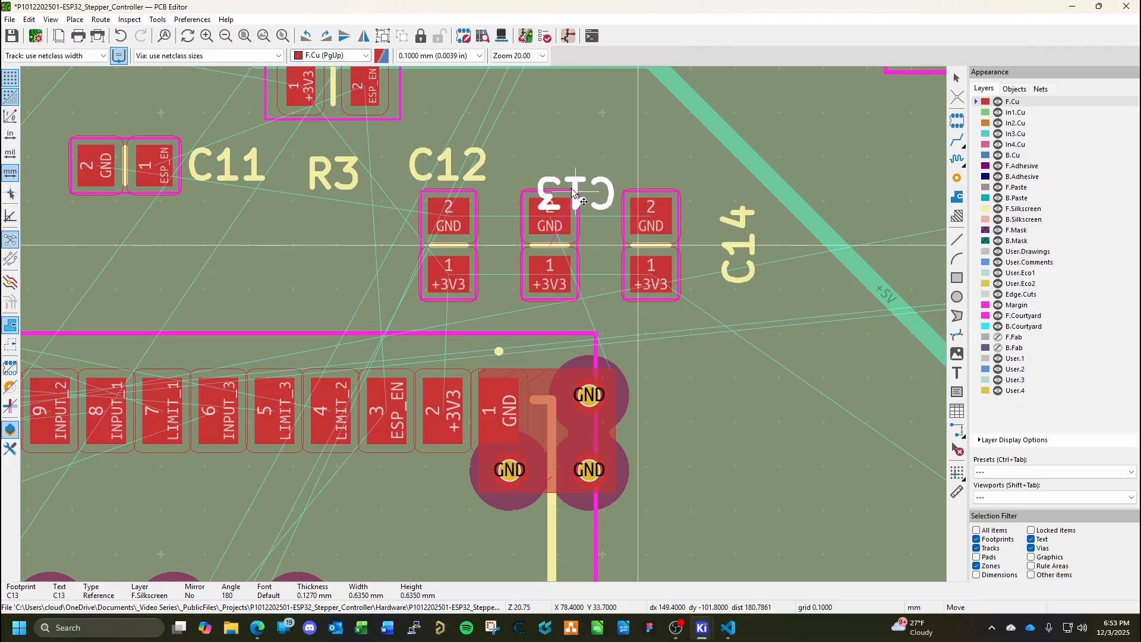
click(548, 166)
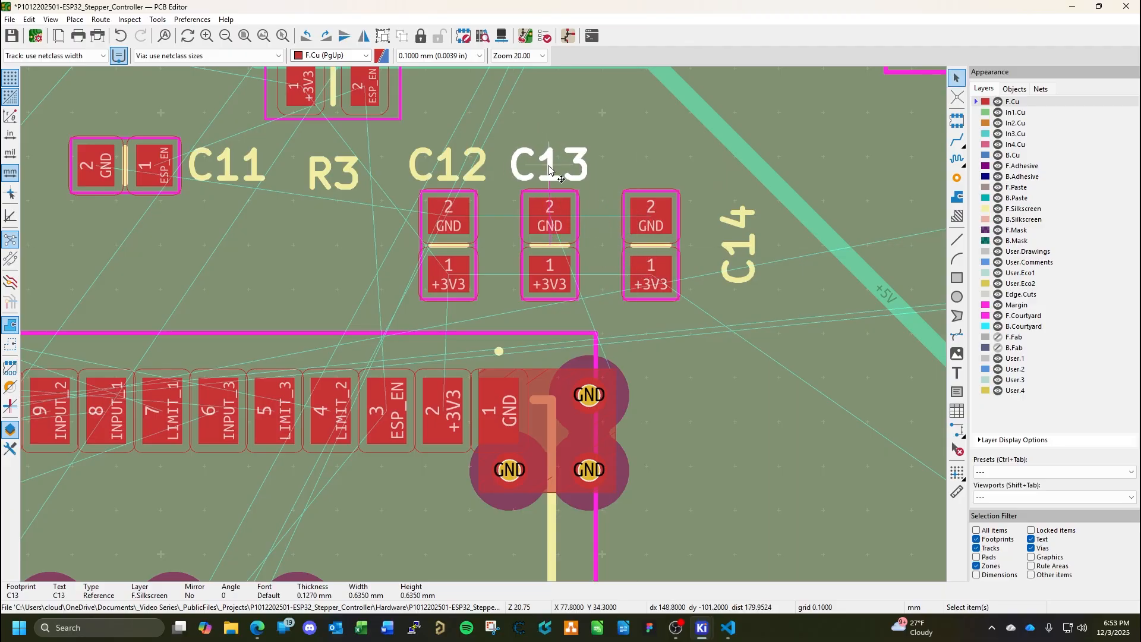
Turn the C14 reference label horizontal and place it above capacitor C14, next to the C13 label.
double_click(739, 246)
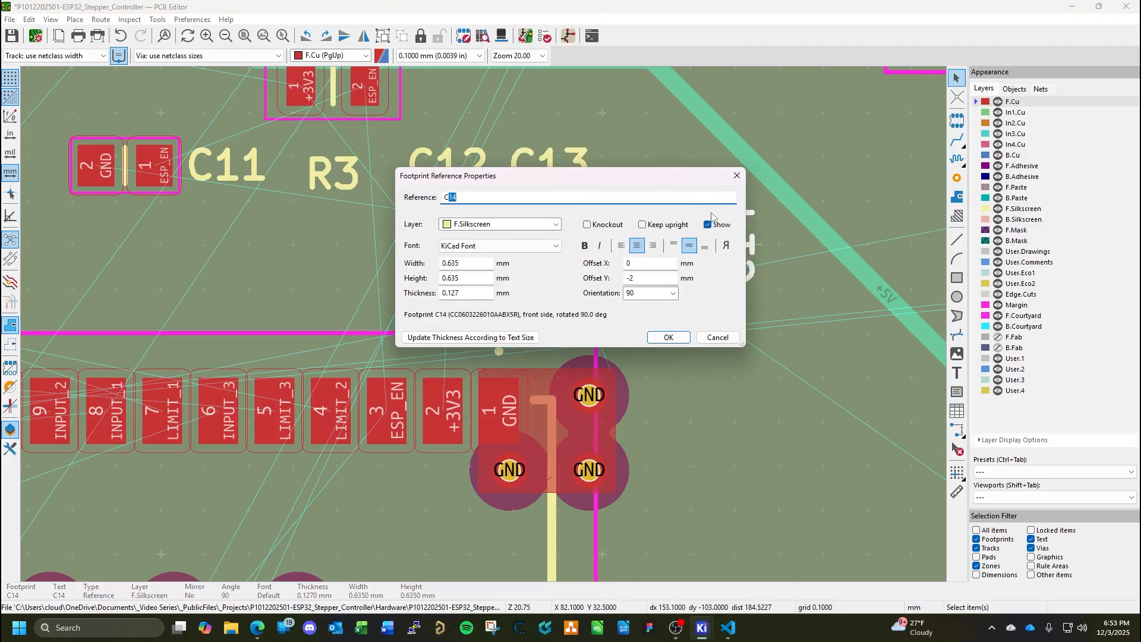
key(Escape)
key(m)
key(r)
key(r)
key(r)
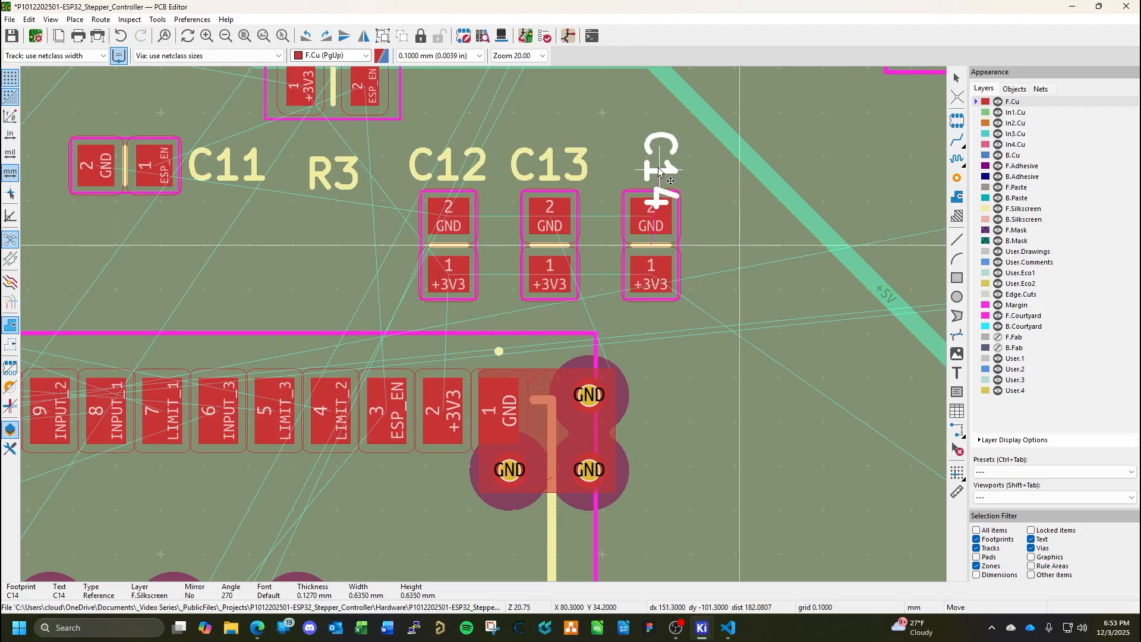
click(649, 168)
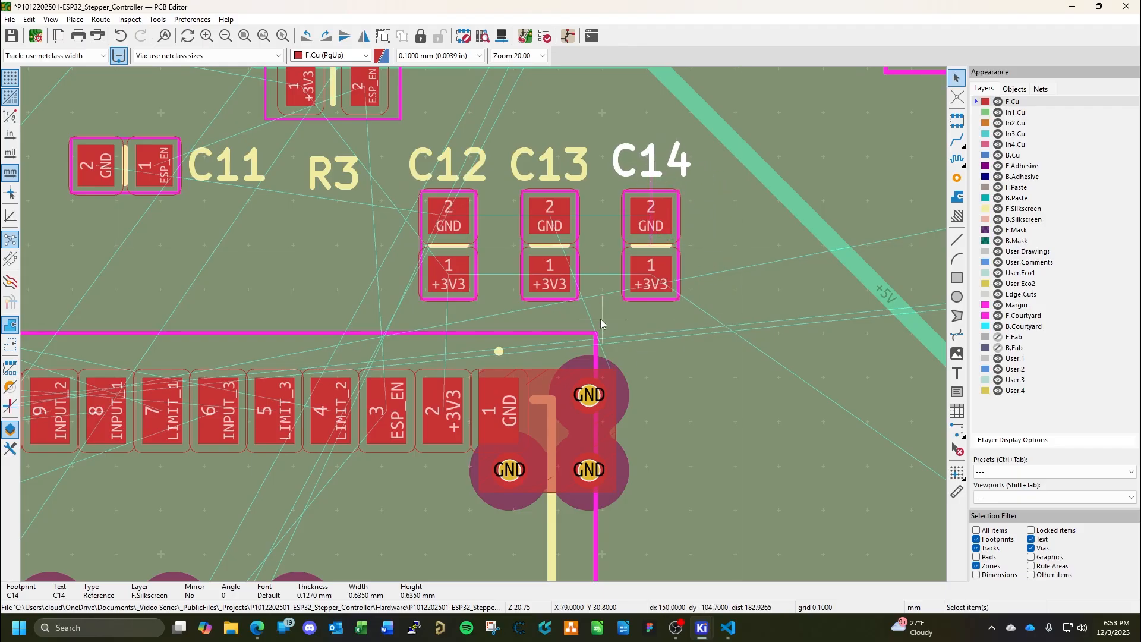
Rotate resistor R3 to -90° and move it down between C11 and C12, just above IC3's top pad row.
middle_drag(373, 269, 468, 355)
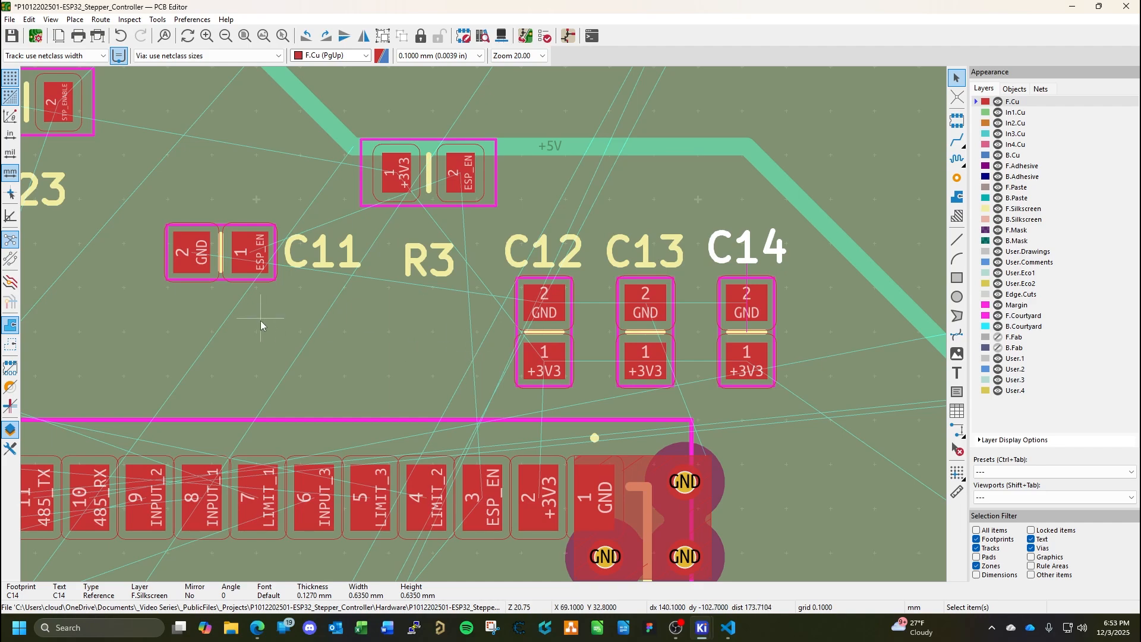
click(432, 180)
drag(432, 182, 424, 189)
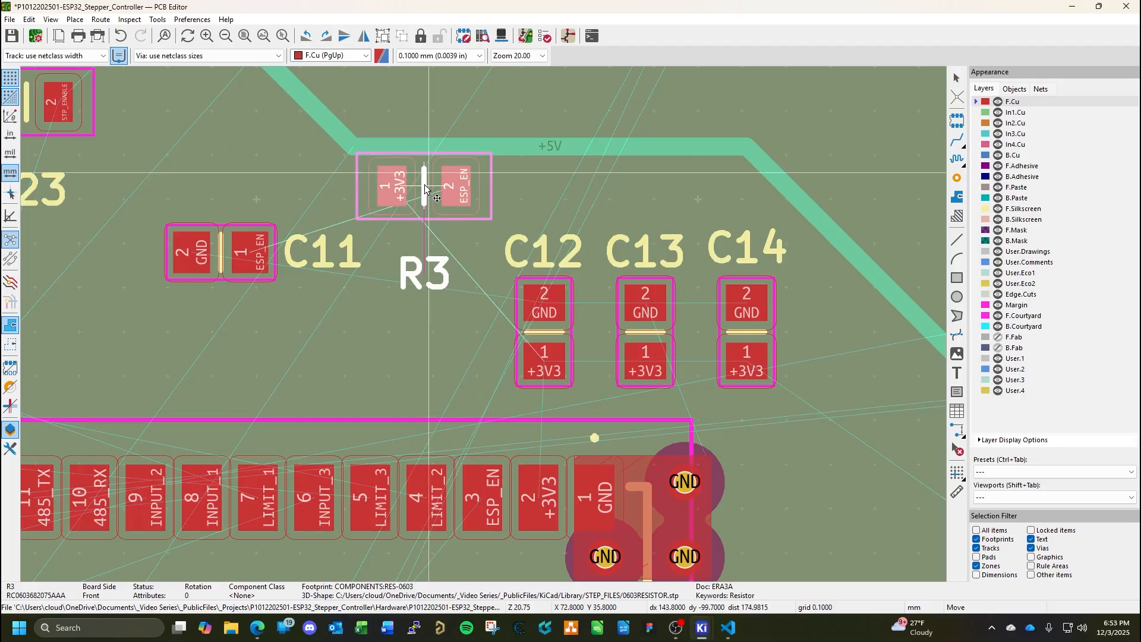
key(r)
key(r)
key(r)
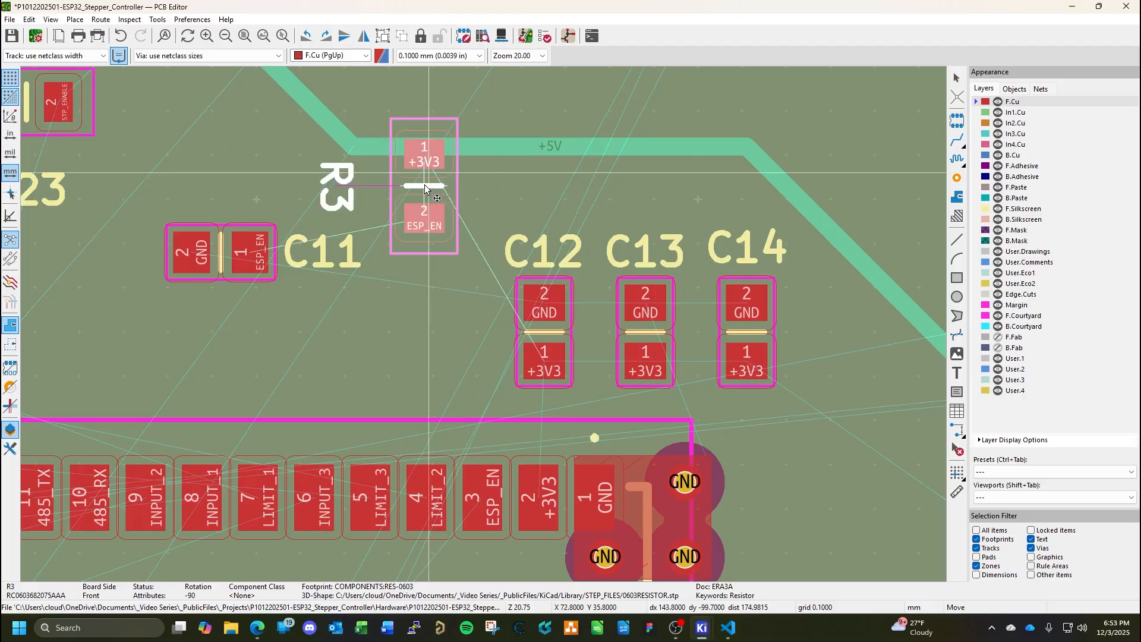
drag(425, 189, 447, 323)
Rotate capacitor C11 to 90° and place it beside R3, on the far side of the R3 label.
click(220, 259)
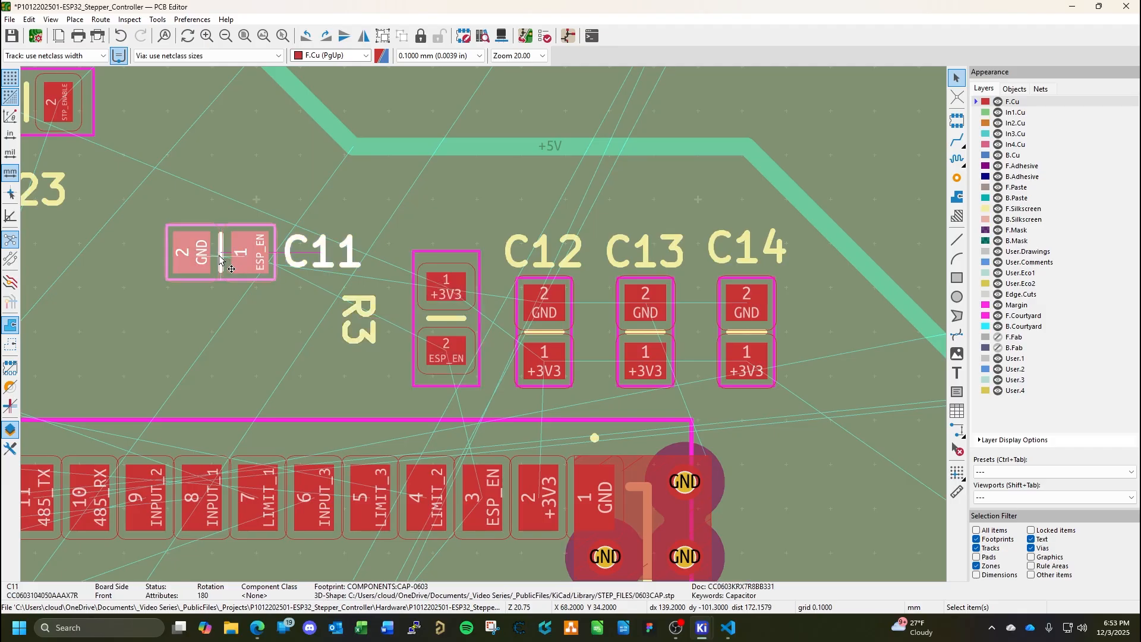
key(m)
key(r)
key(r)
key(r)
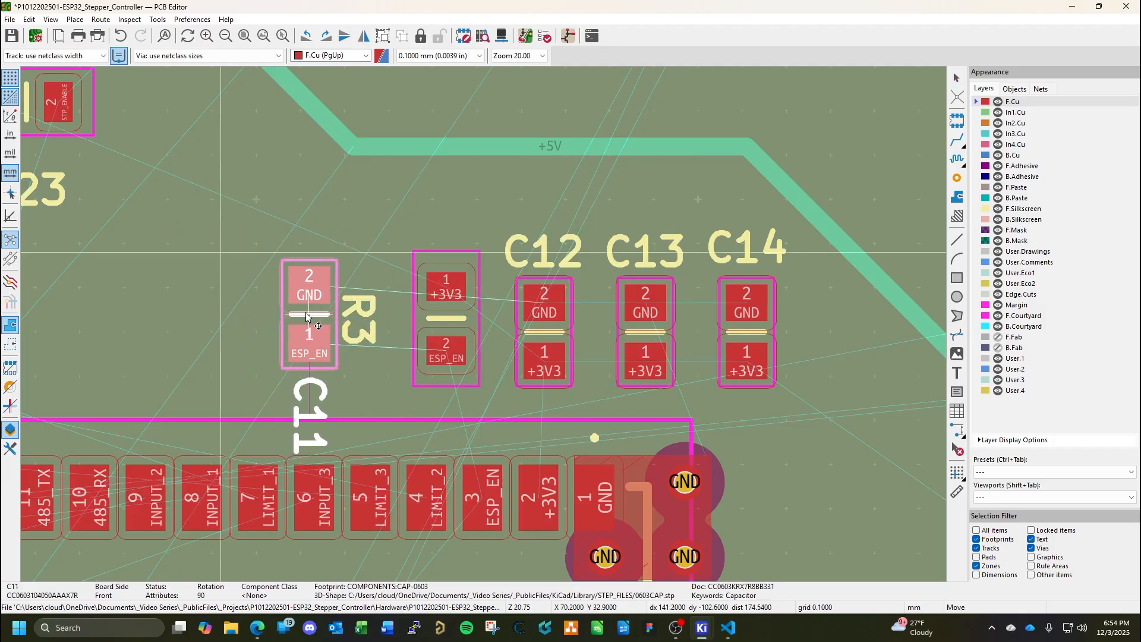
click(303, 316)
key(Escape)
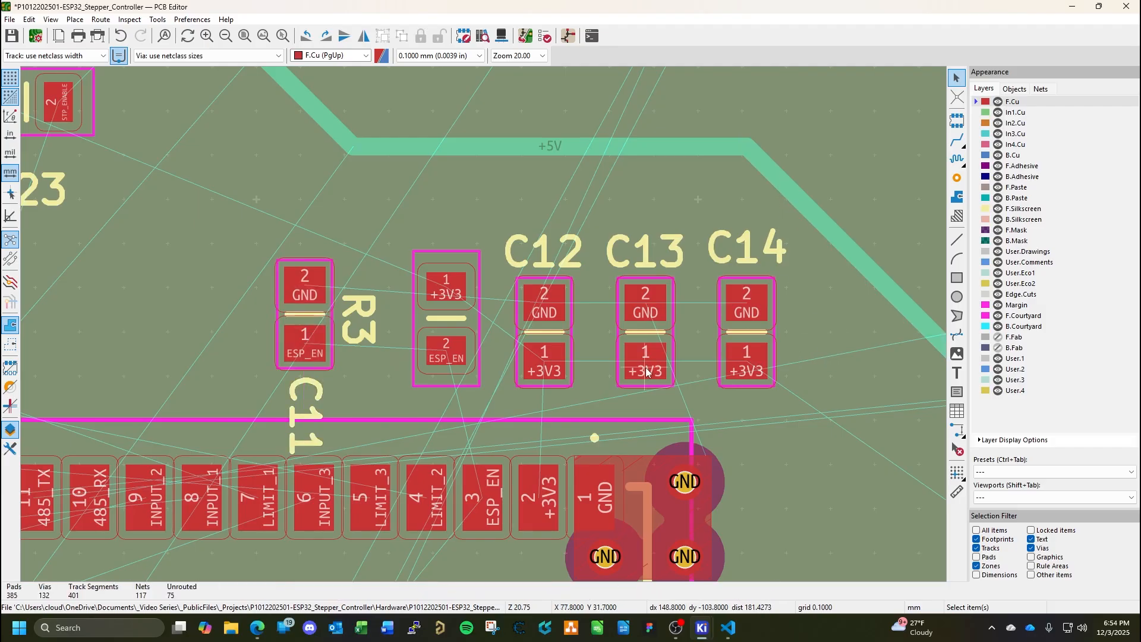
Set capacitor C12's X position to 75.5 mm.
click(545, 336)
double_click(546, 336)
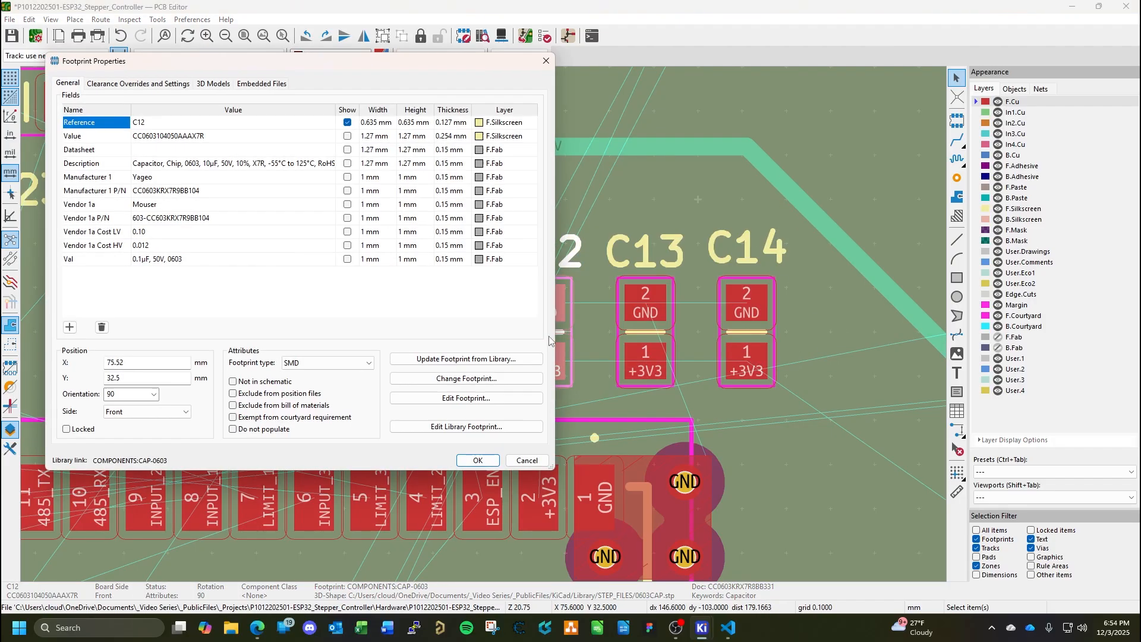
click(156, 366)
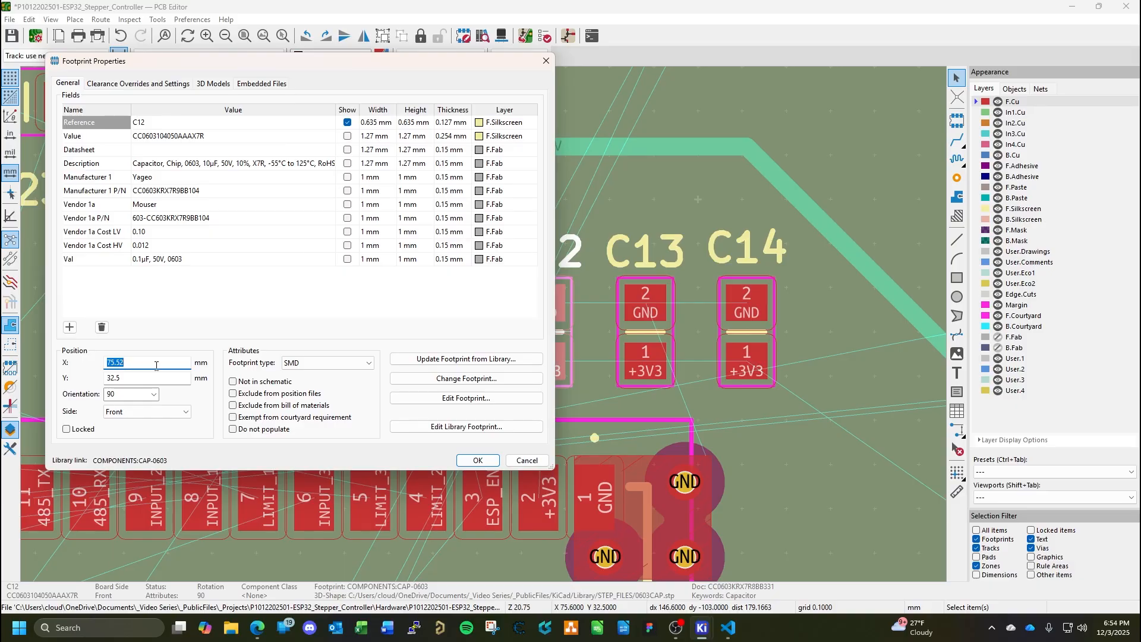
text(75)
key(Return)
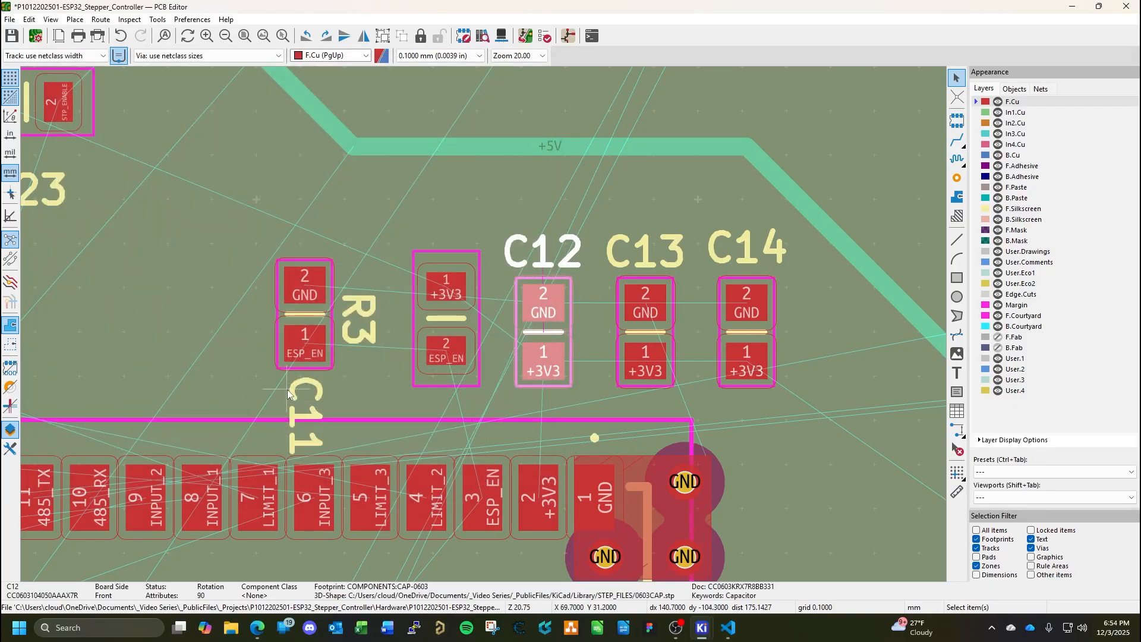
Check the positions of C13 and C14 and set C13's X position to 77.5 mm.
double_click(633, 335)
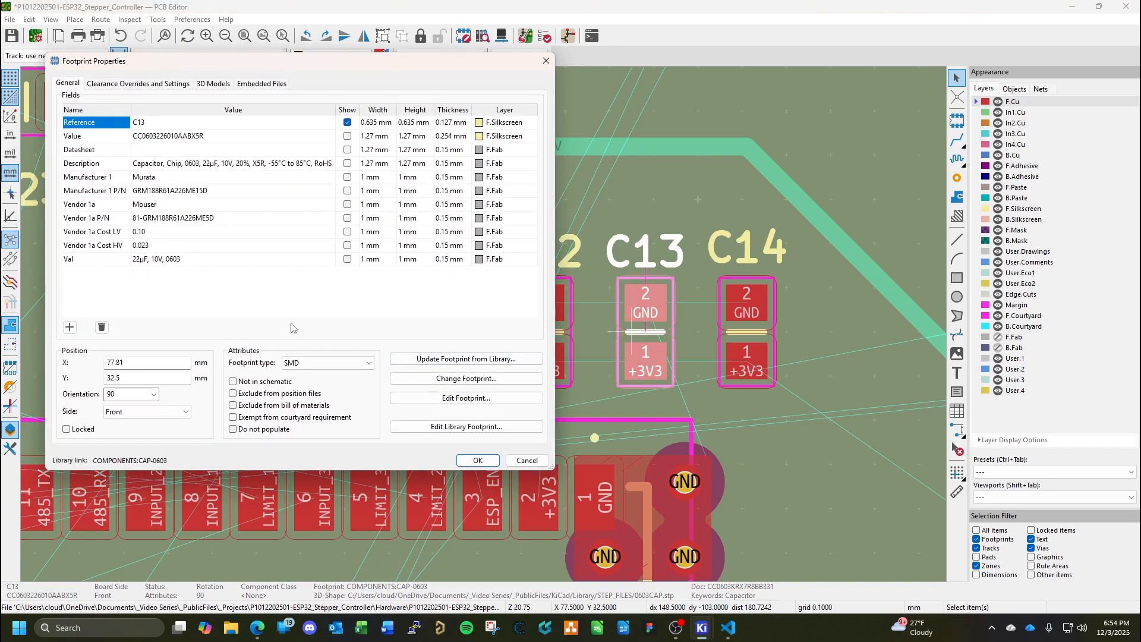
key(Return)
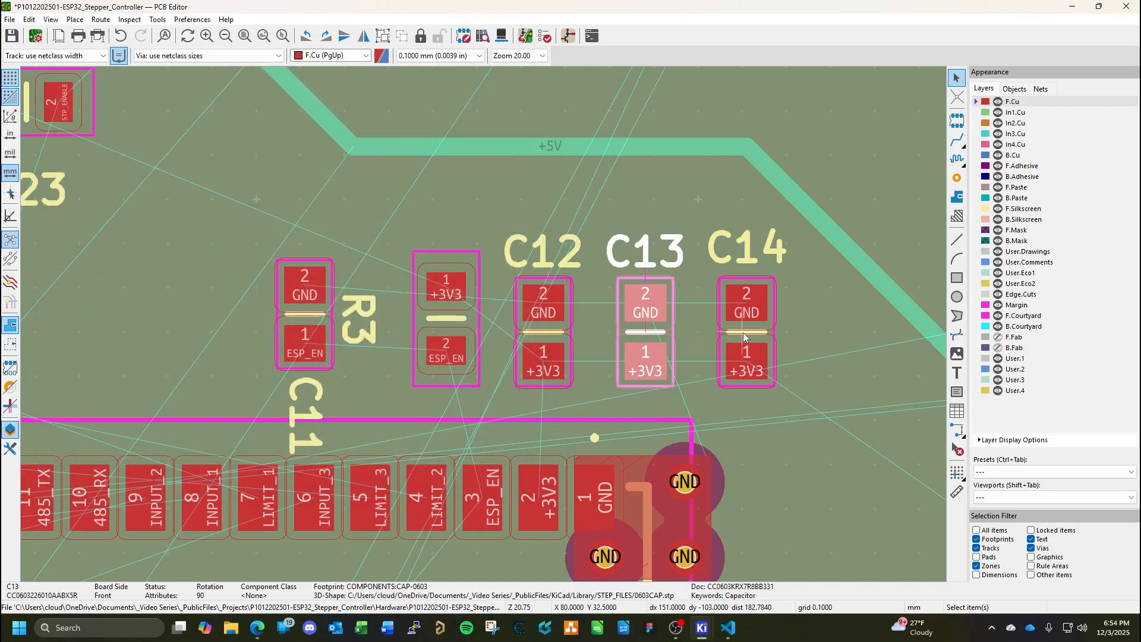
double_click(747, 332)
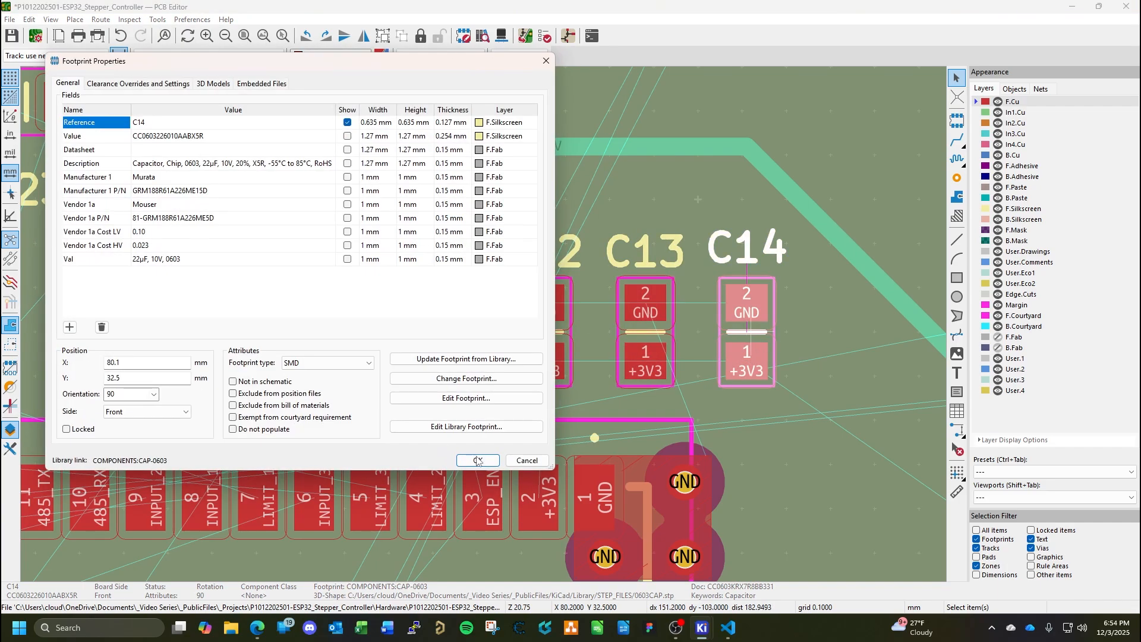
click(477, 461)
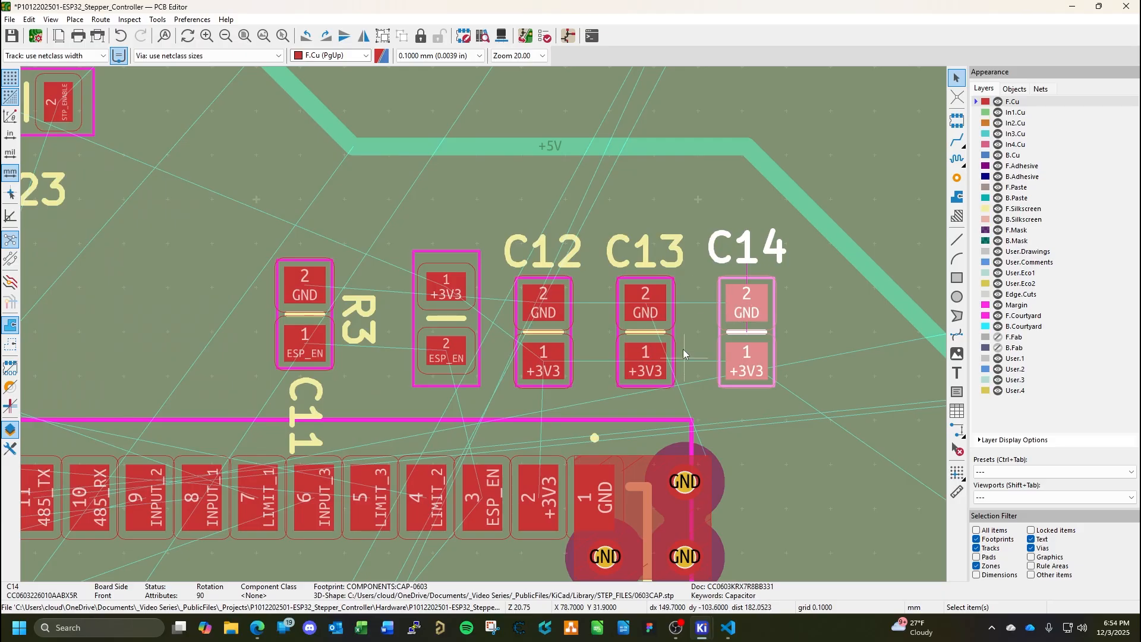
double_click(649, 340)
click(149, 362)
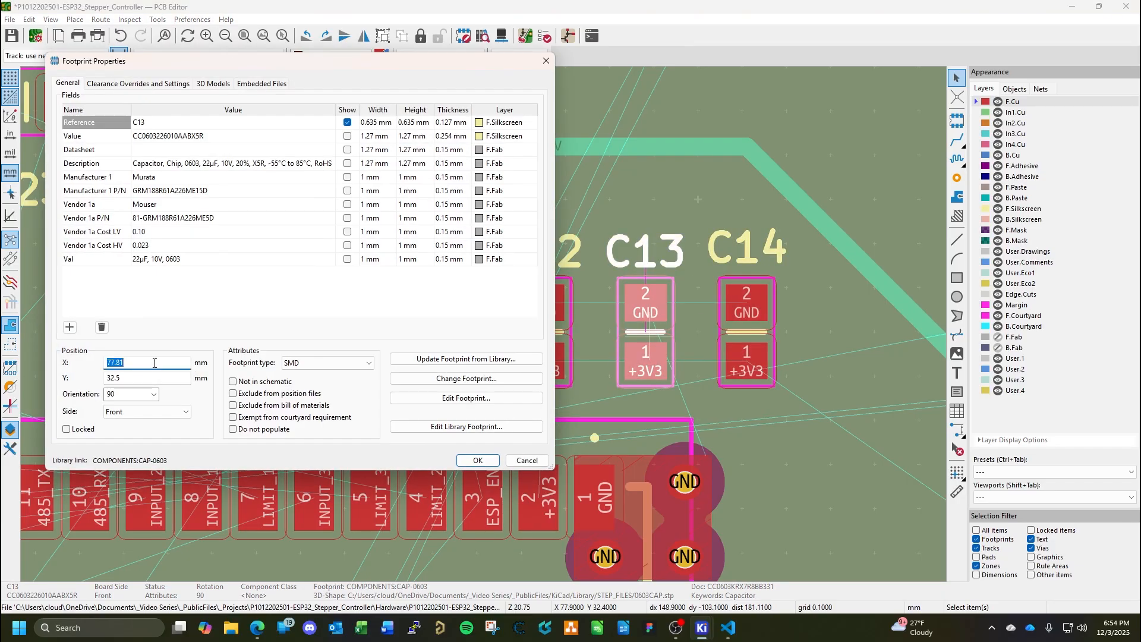
text(77)
text(5)
key(Return)
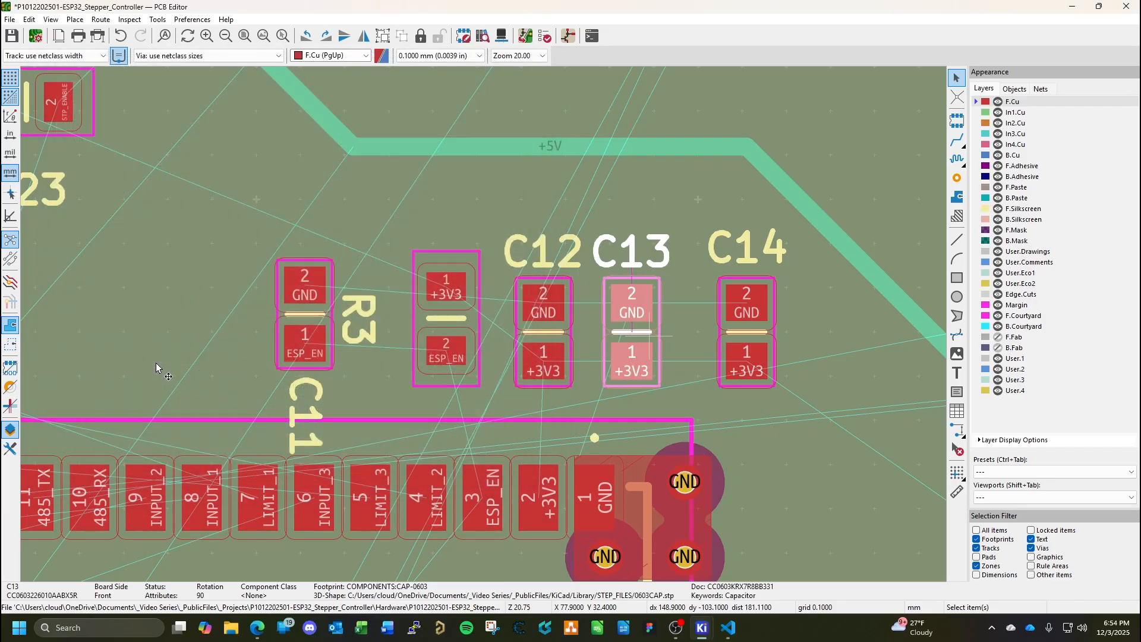
Set capacitor C14's X position to 79 mm.
double_click(756, 337)
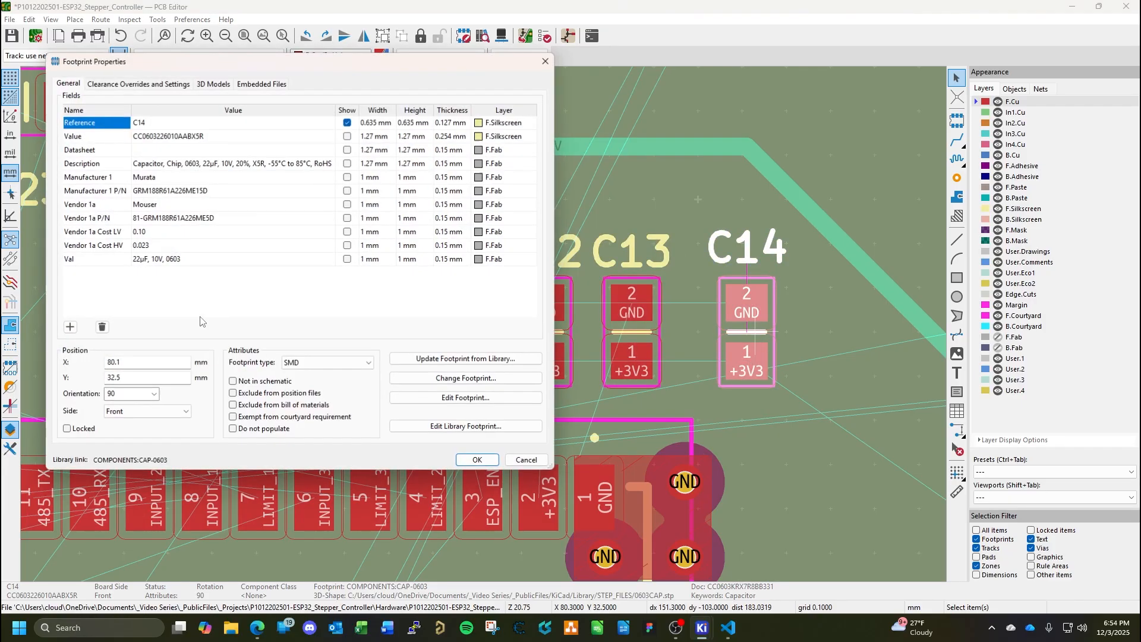
click(152, 365)
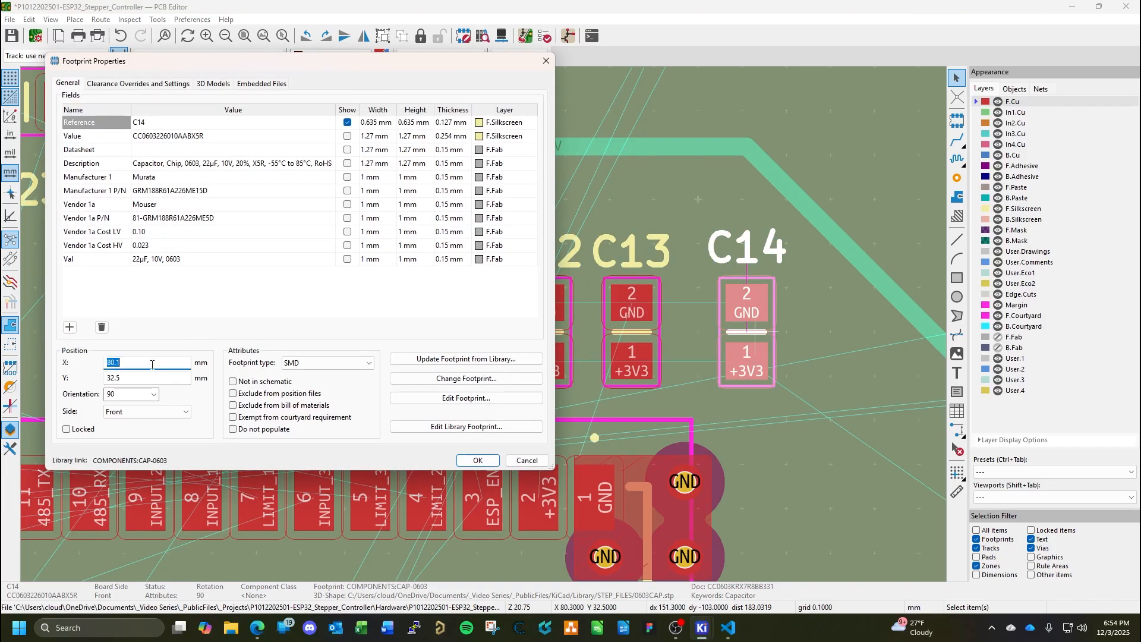
text(79)
key(Return)
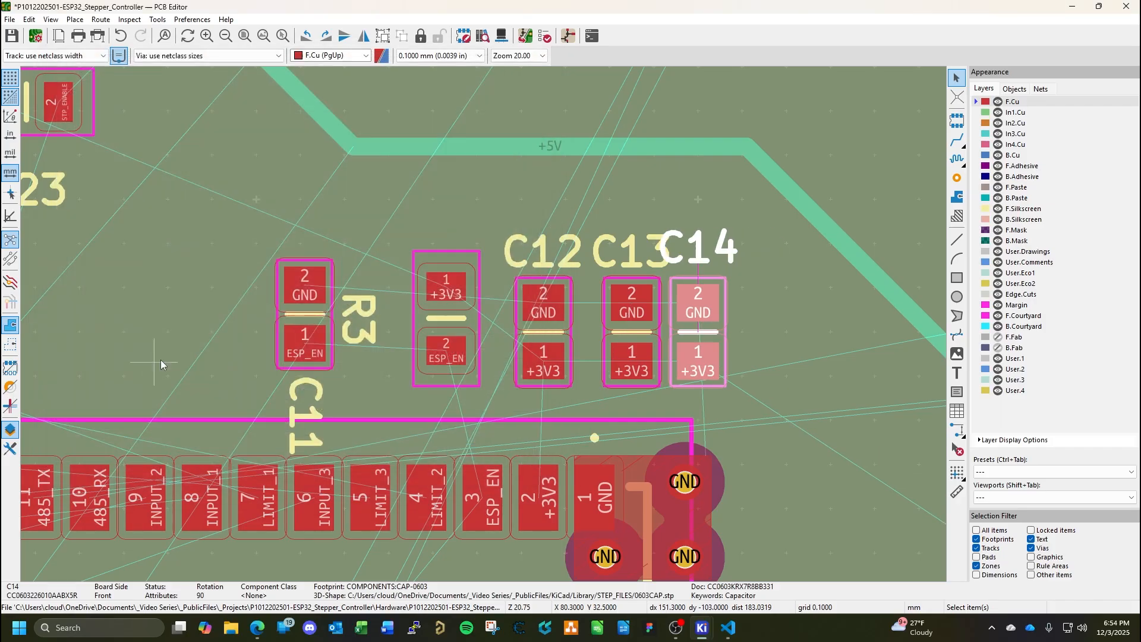
Set capacitor C14's X position to 79.5 mm.
double_click(688, 348)
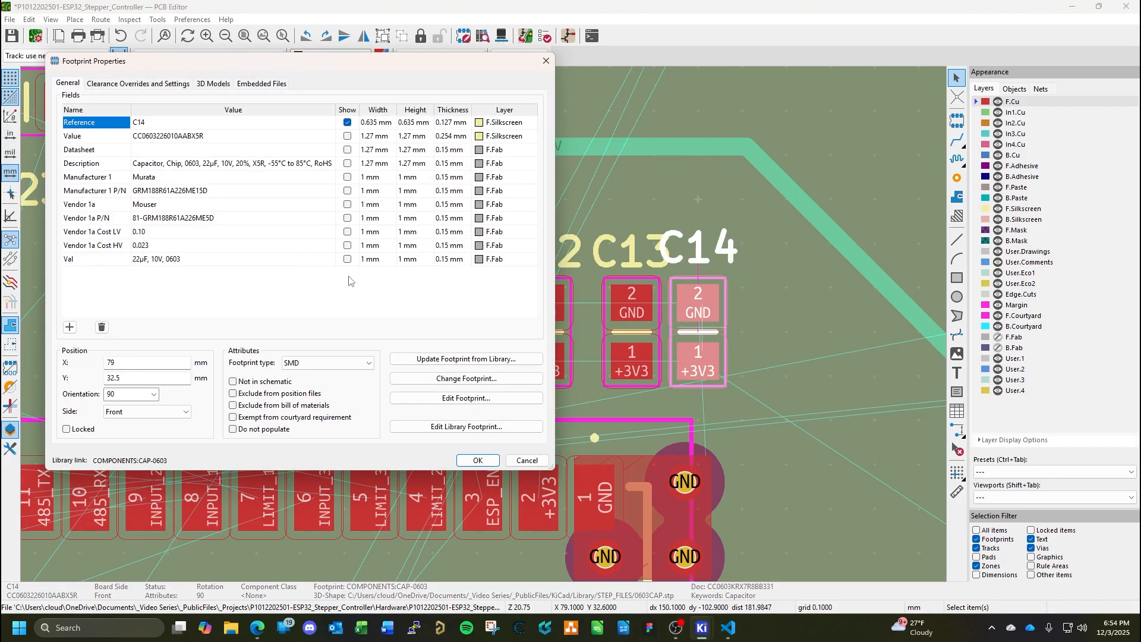
click(135, 363)
text(79)
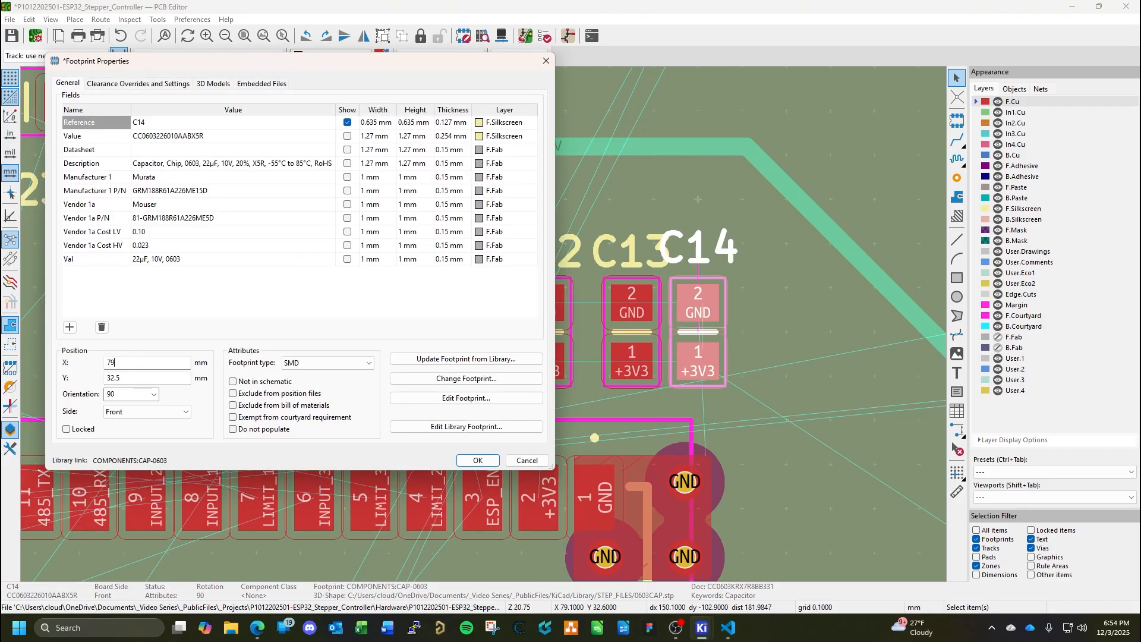
text(.5)
key(Return)
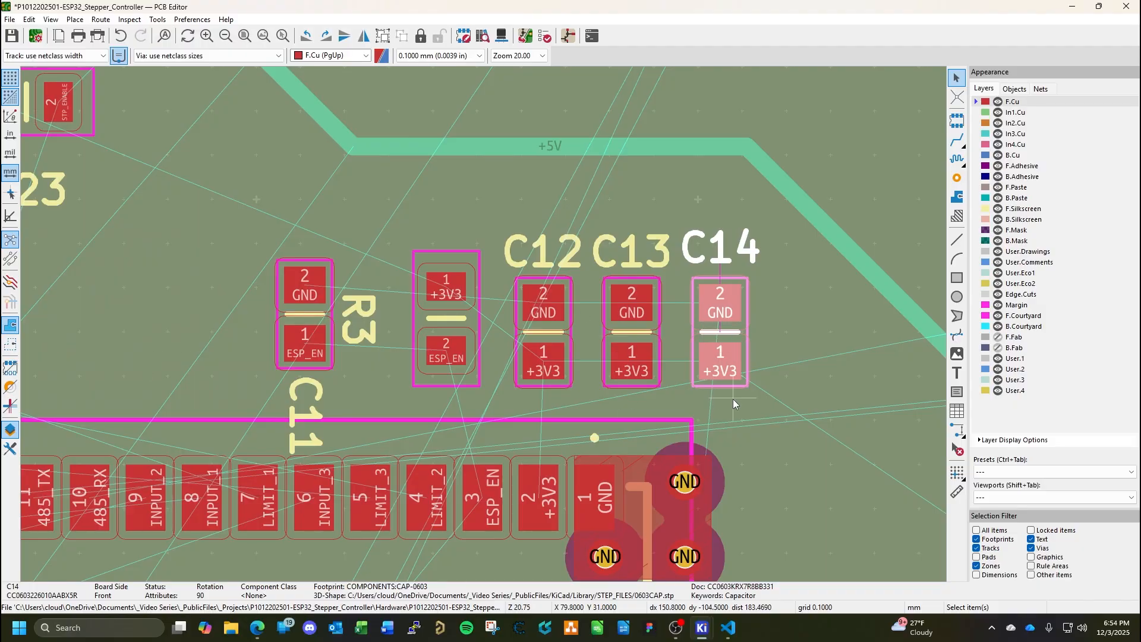
Set the Y position of capacitors C14, C13 and C12 to 33 mm each.
double_click(719, 337)
click(150, 376)
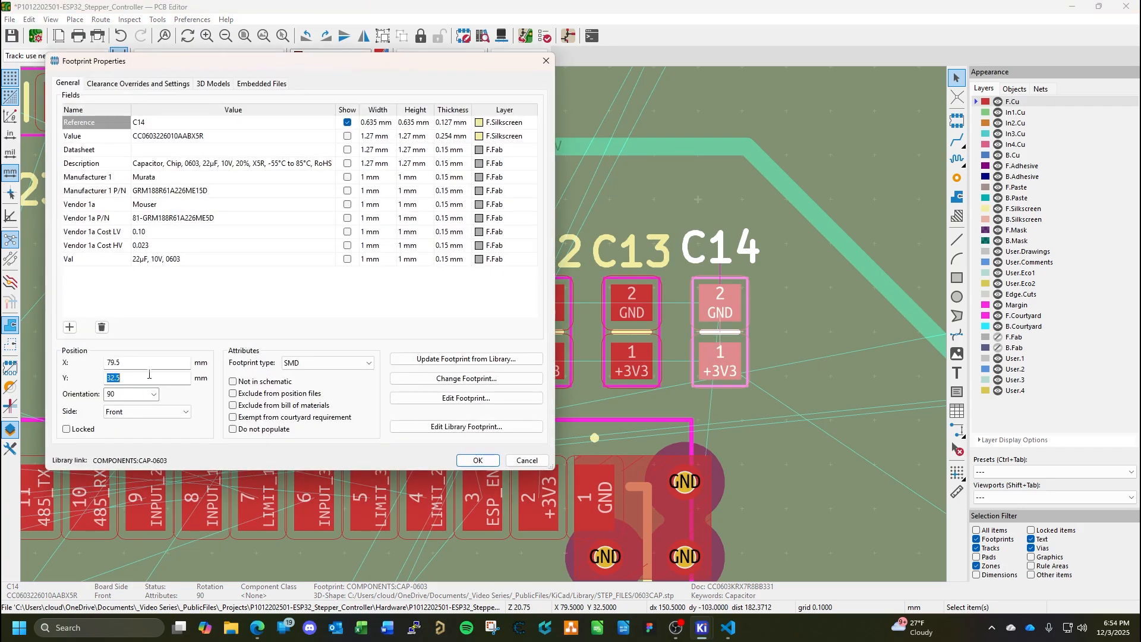
text(32)
key(Return)
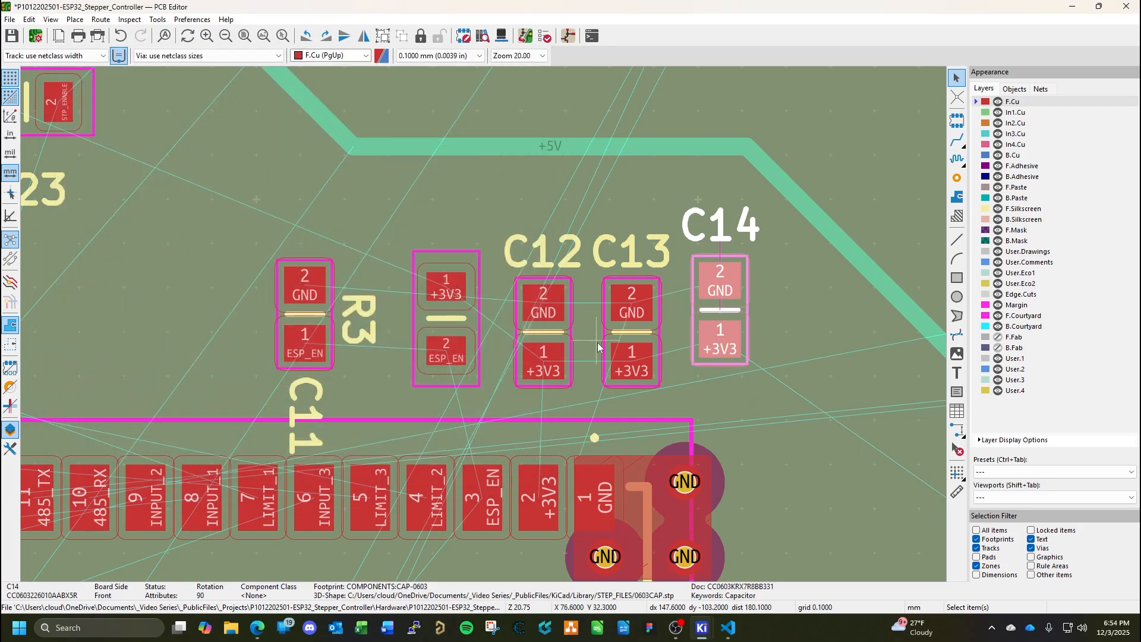
double_click(632, 337)
click(140, 381)
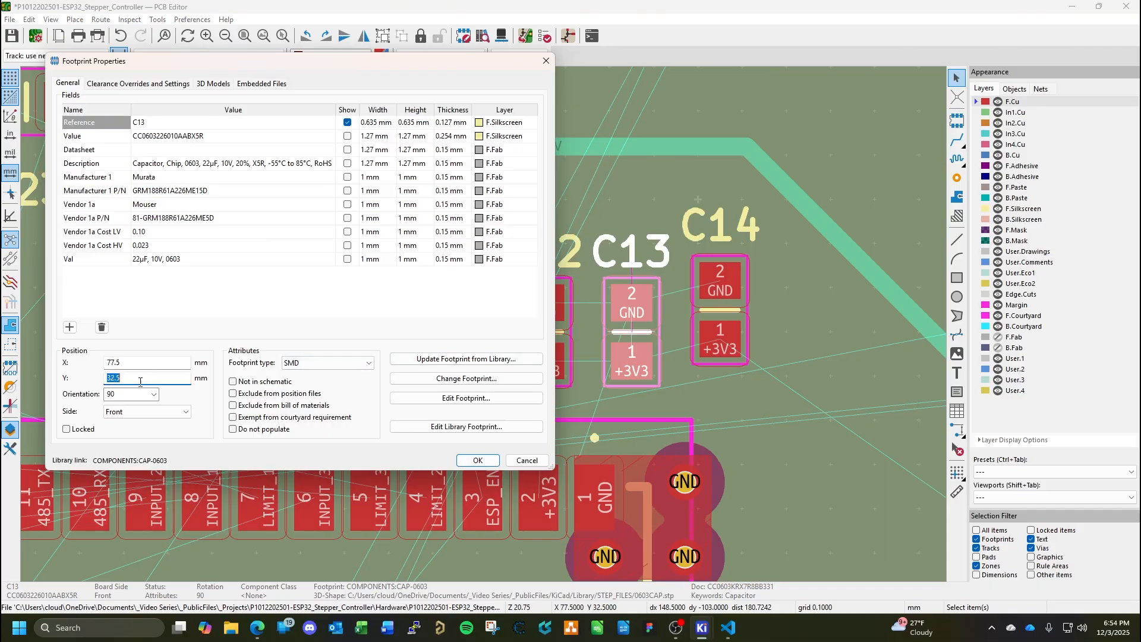
text(32)
key(Return)
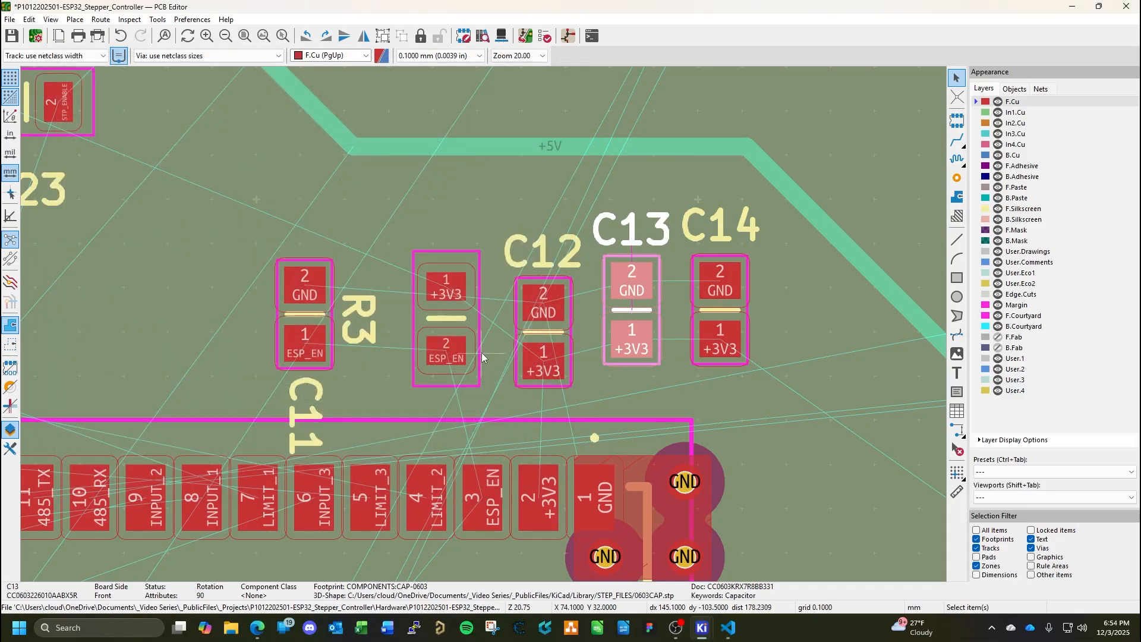
double_click(537, 339)
click(131, 377)
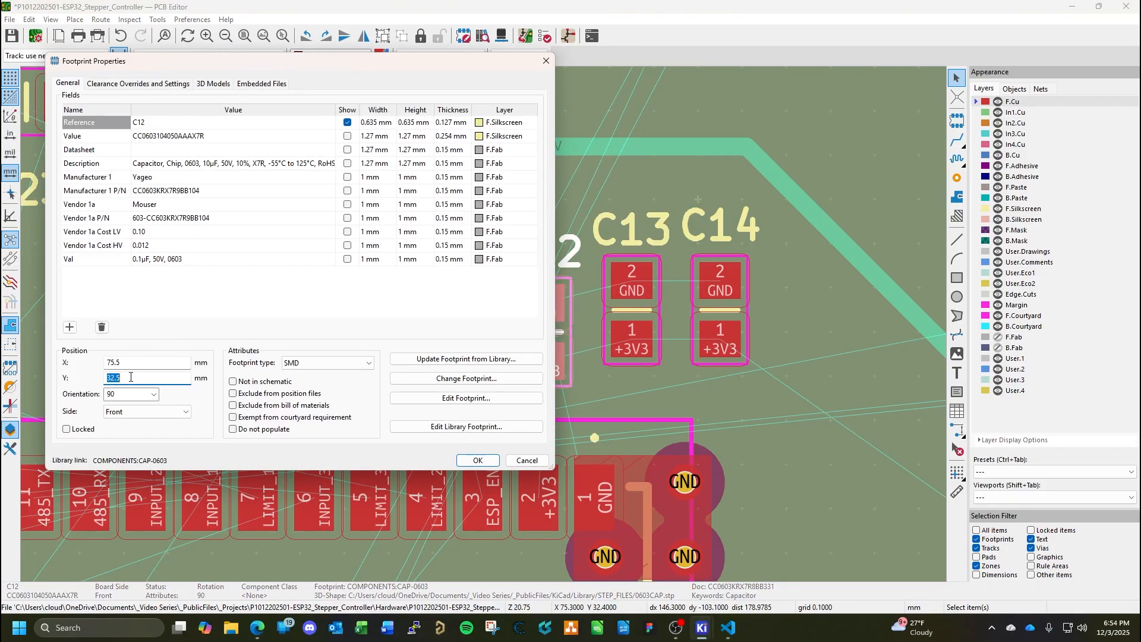
text(32)
key(Return)
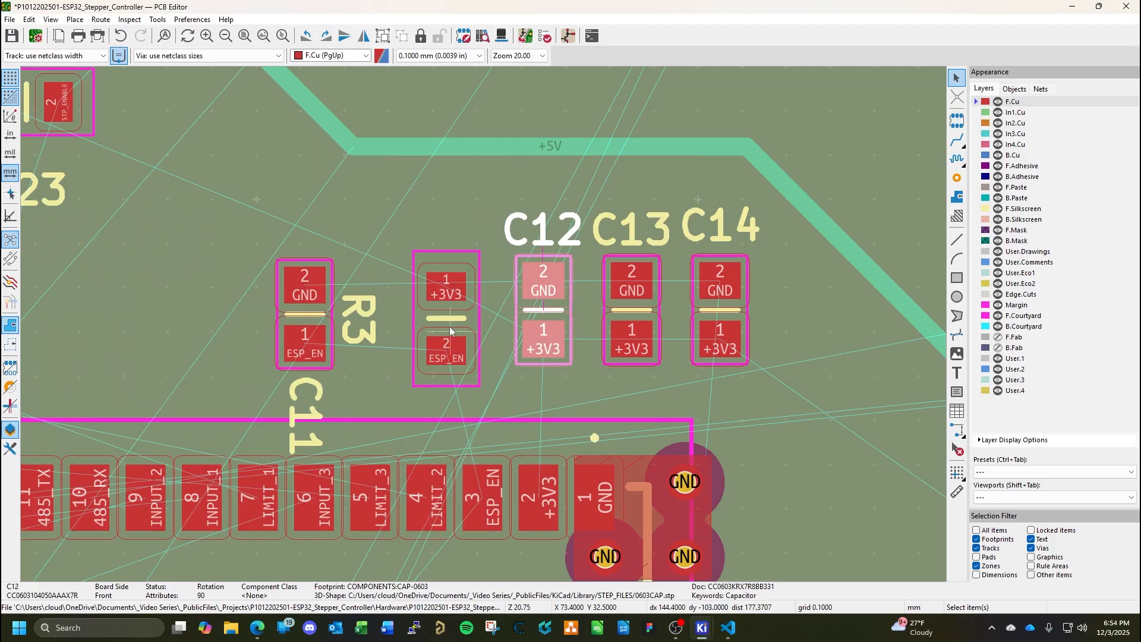
Set the Y position of resistor R3 and capacitor C11 to 33 mm each.
click(452, 324)
double_click(451, 324)
click(131, 377)
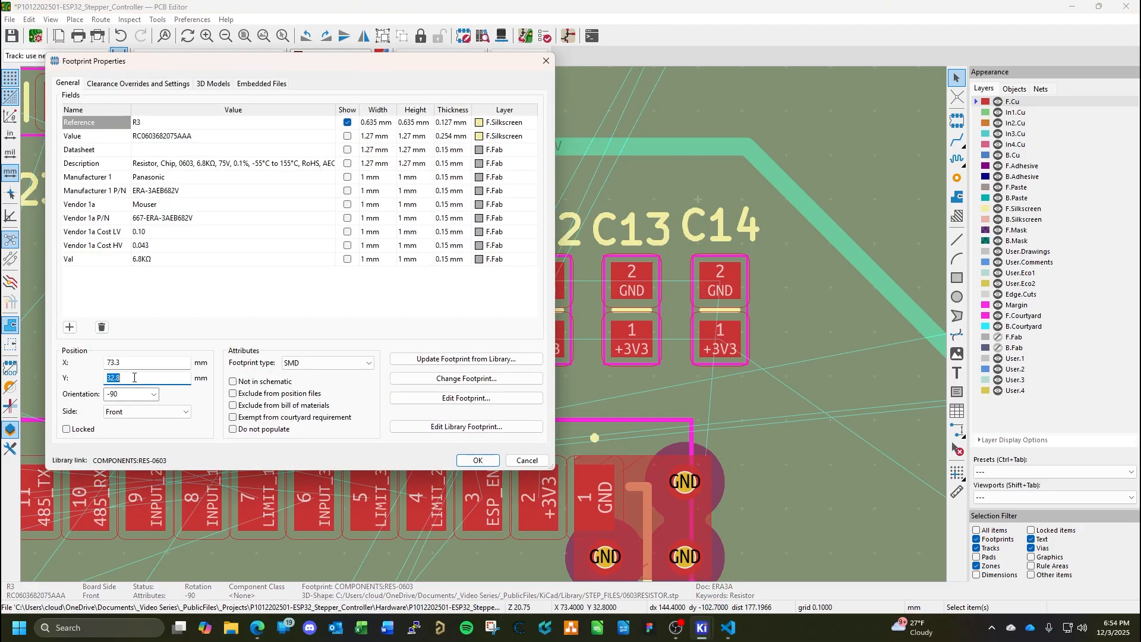
text(33)
key(Return)
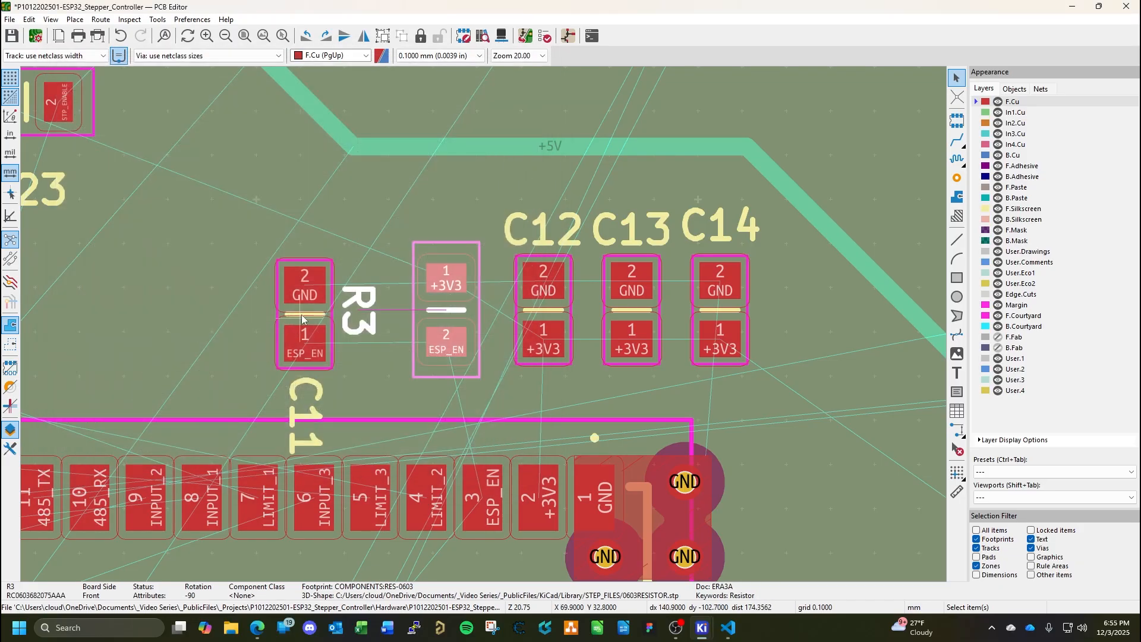
double_click(303, 318)
click(119, 381)
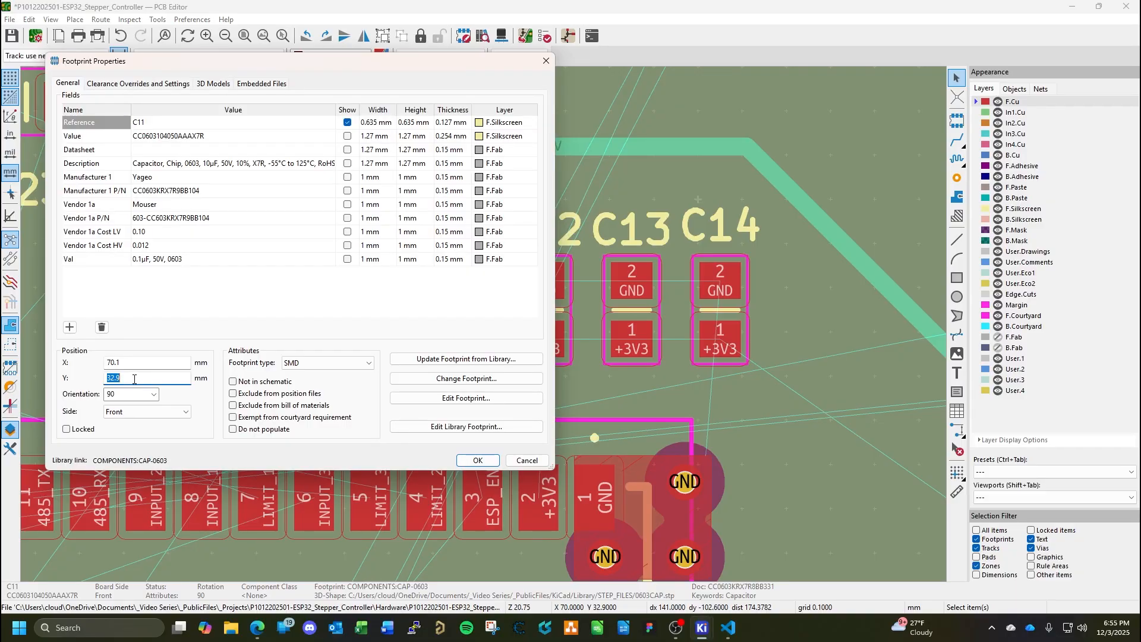
text(33)
key(Return)
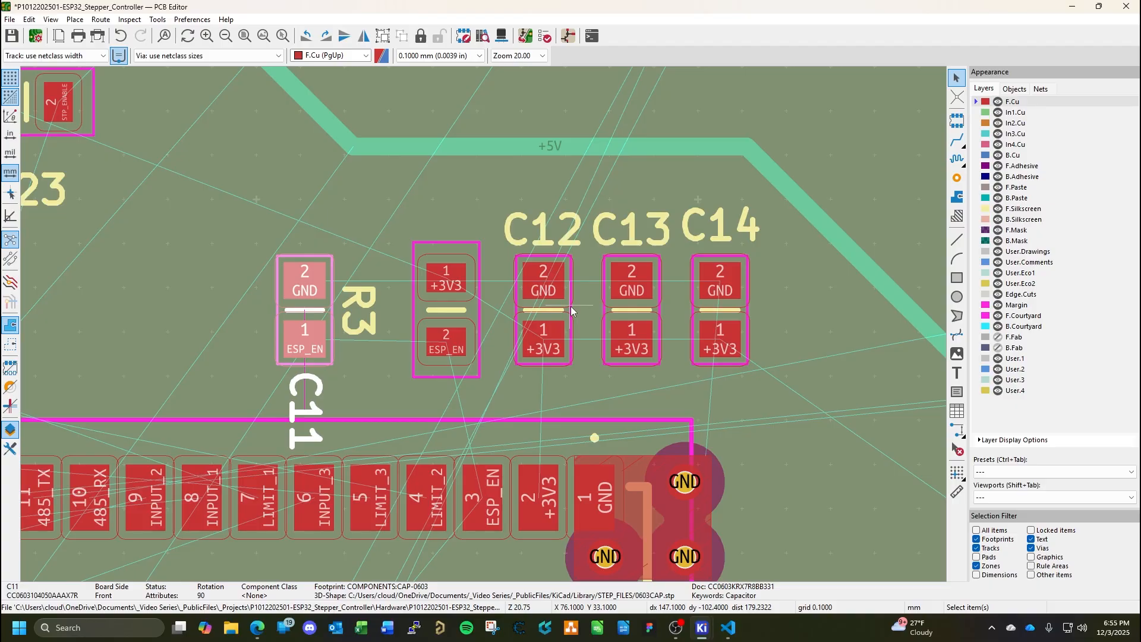
Rotate the R3 and C11 reference labels to horizontal and place each one directly above its own part.
click(362, 321)
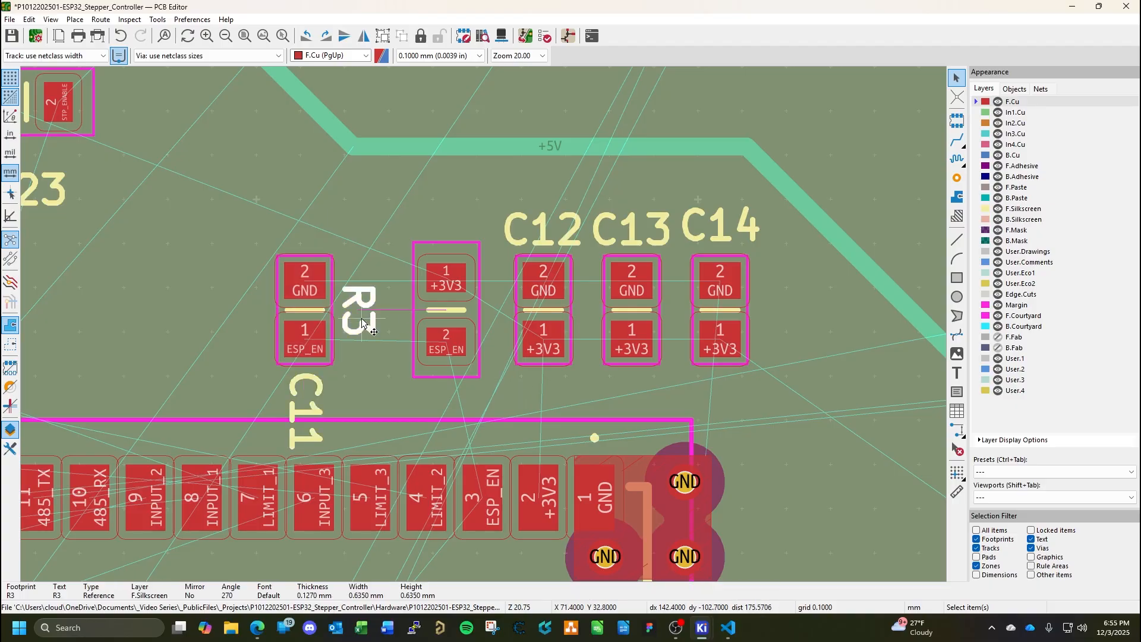
key(m)
key(r)
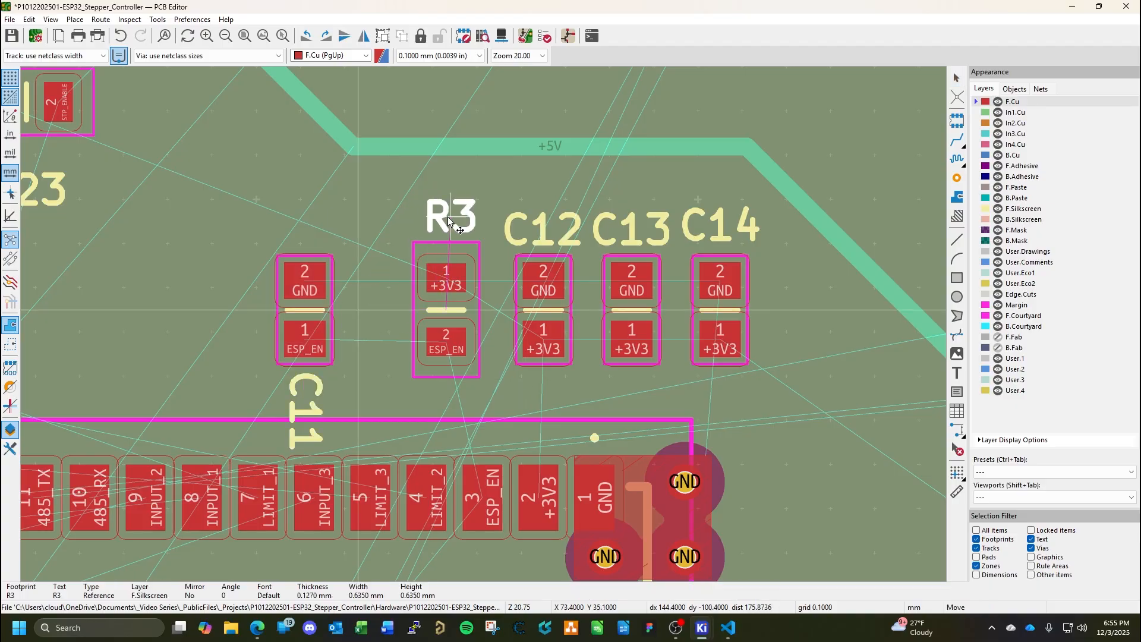
click(447, 224)
click(306, 411)
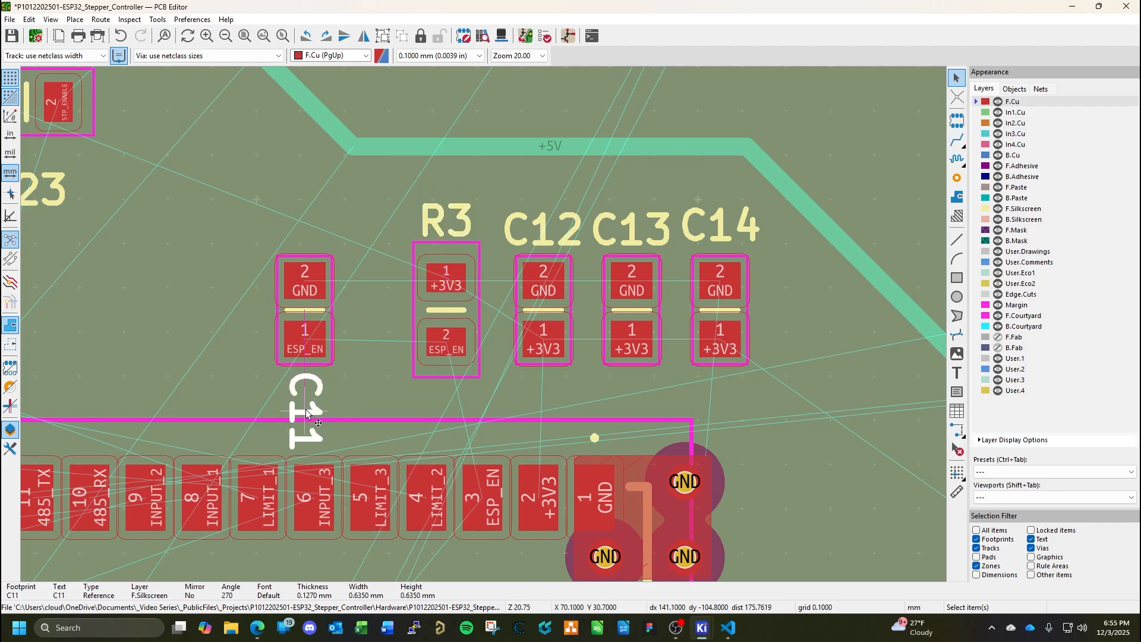
key(m)
key(r)
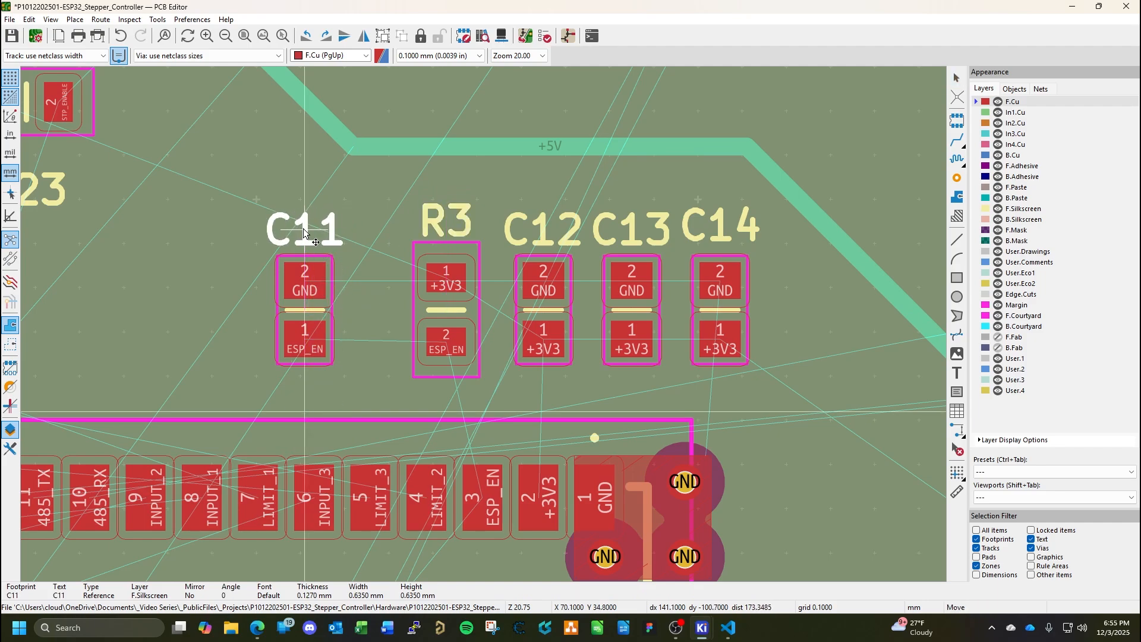
click(303, 228)
Set capacitor C11's X position to 71 mm and save the board.
double_click(306, 316)
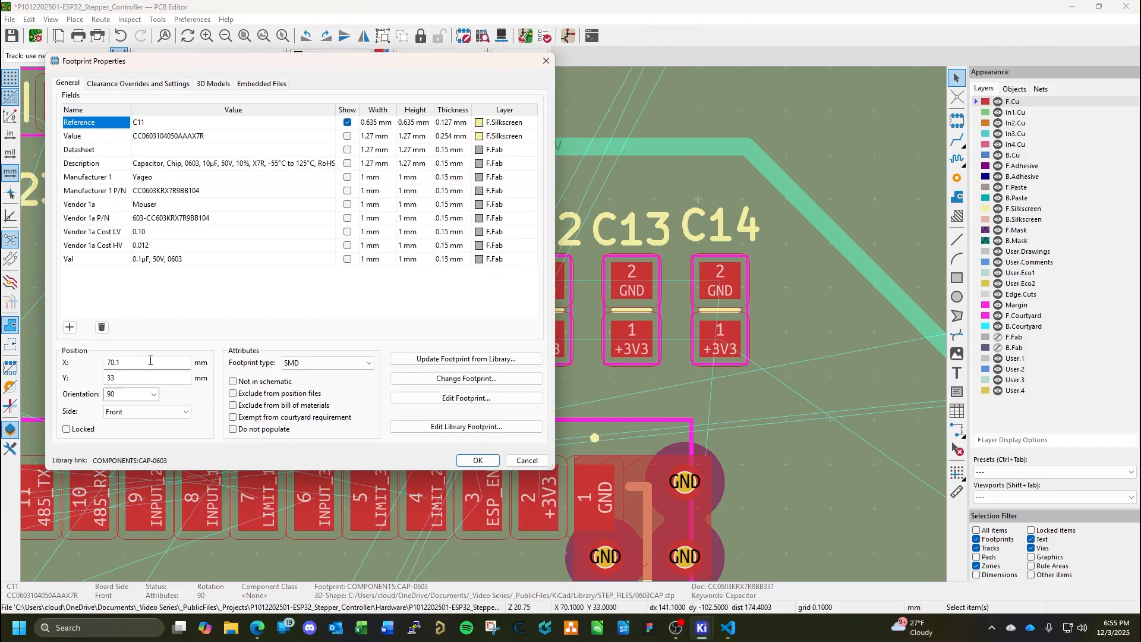
click(145, 362)
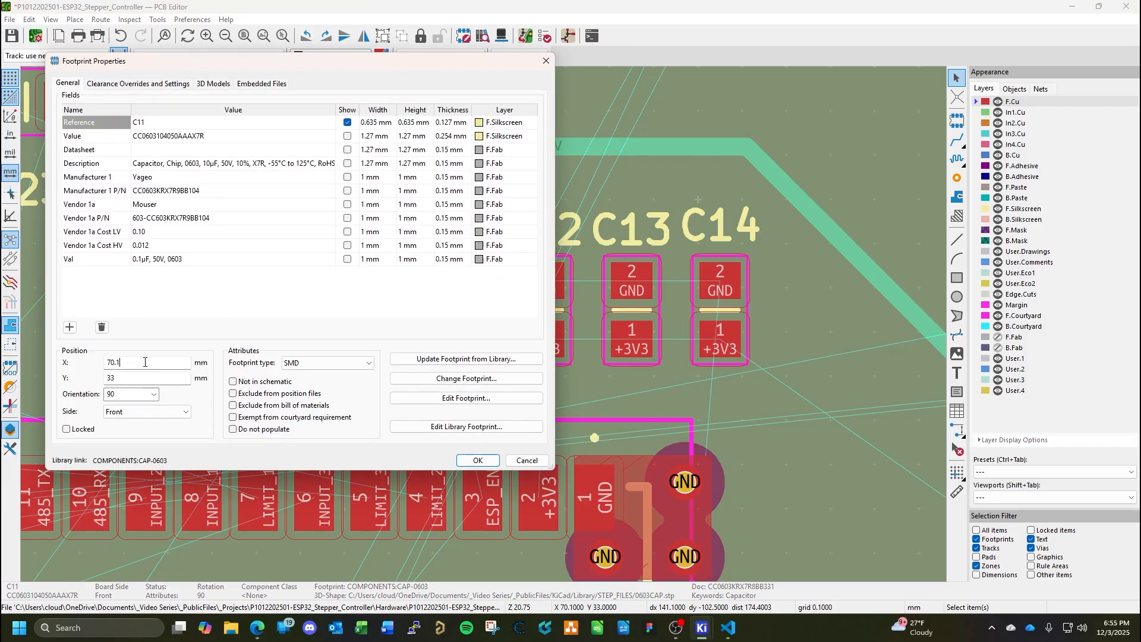
text(71)
key(Return)
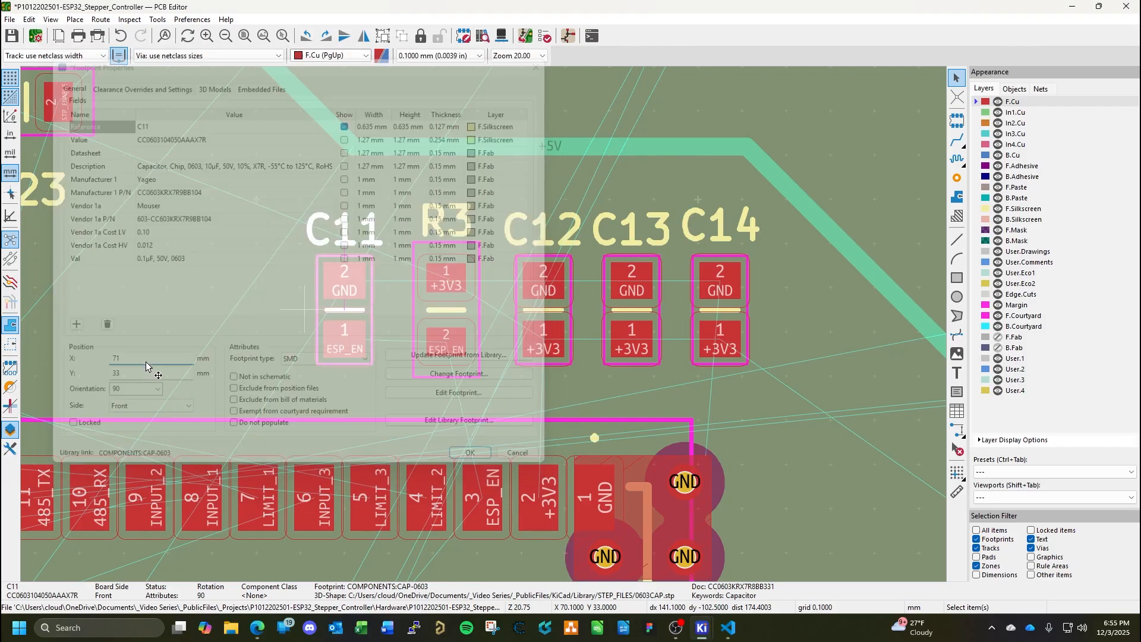
click(791, 403)
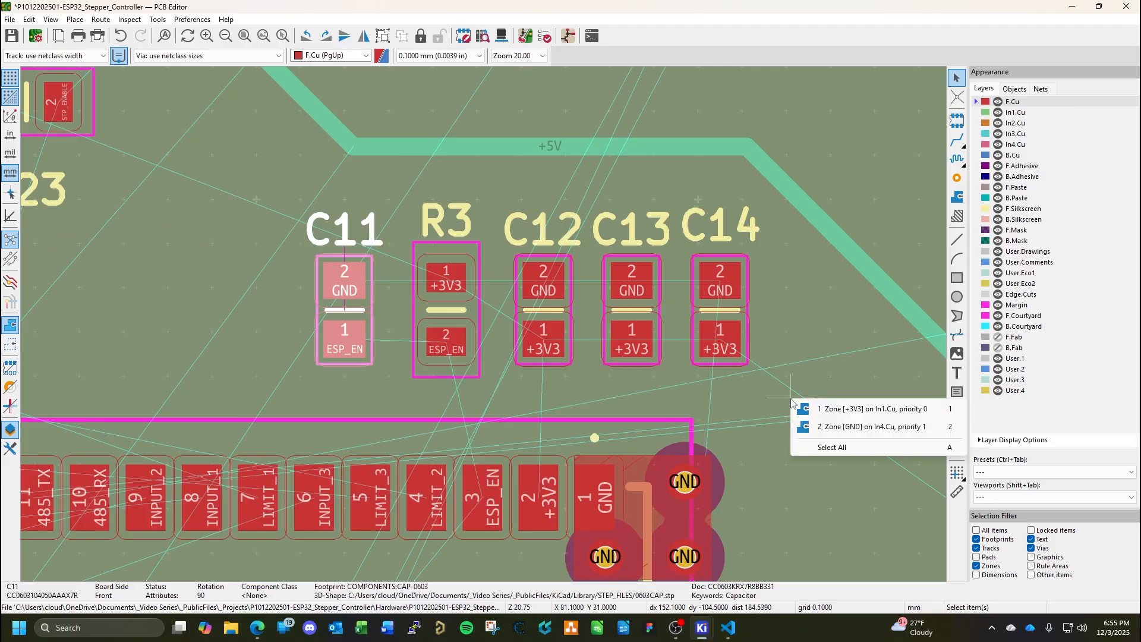
key(Escape)
key(ctrl+s)
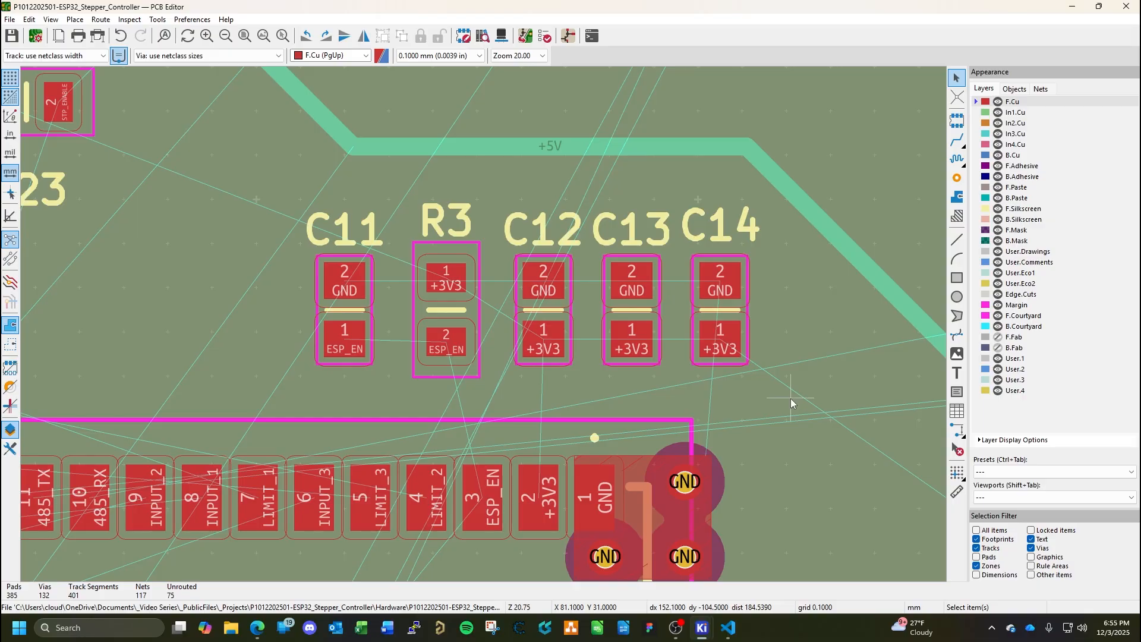
Draw a solid +3V3 copper zone on F.Cu, about 5.4 mm wide, covering the +3V3 pads of C12, C13, C14 and IC3's pad 2.
middle_drag(561, 387, 632, 354)
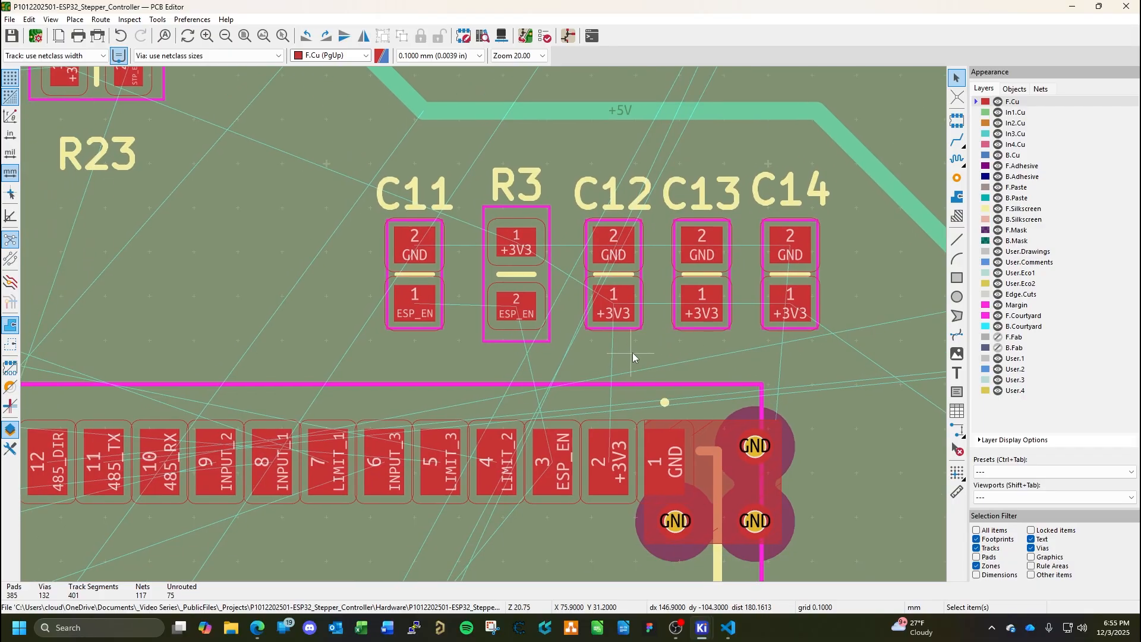
middle_drag(757, 349, 658, 323)
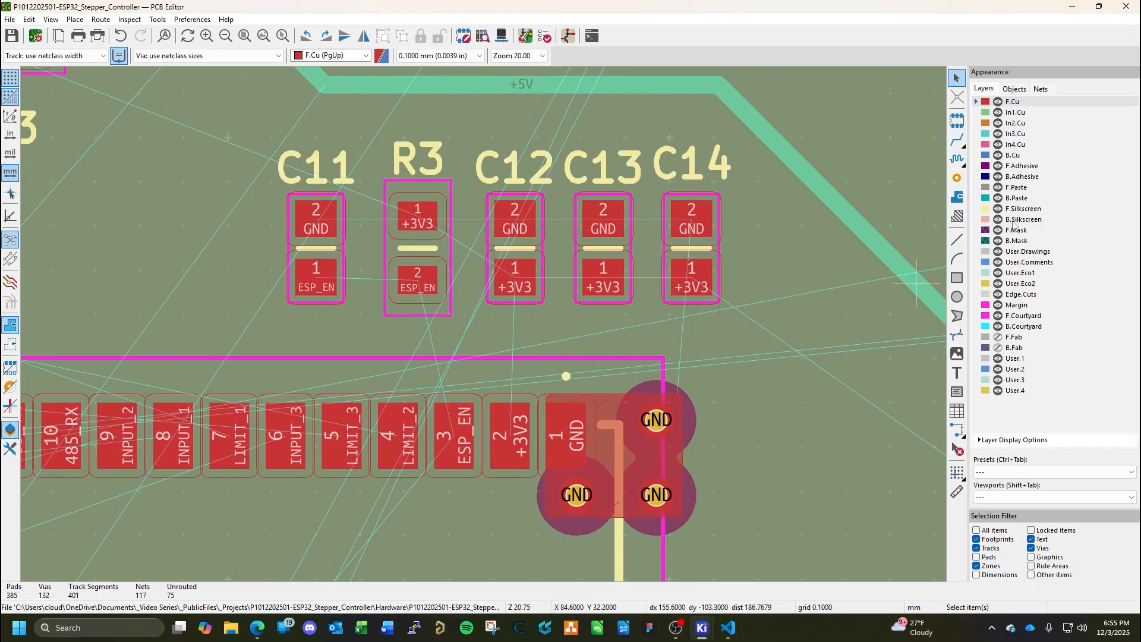
click(957, 196)
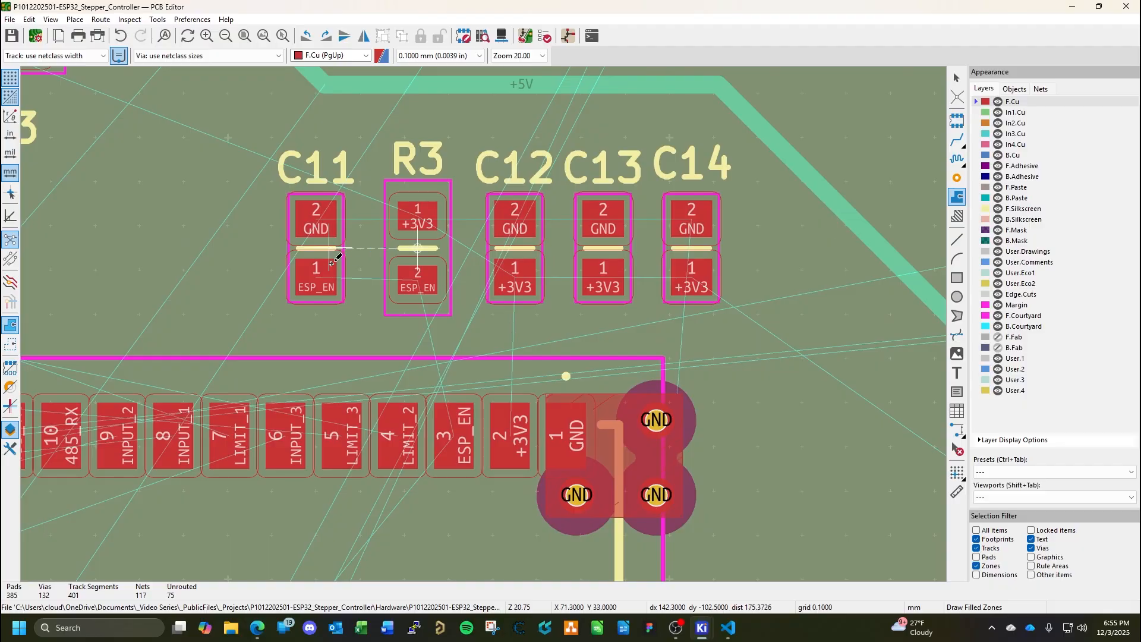
click(723, 251)
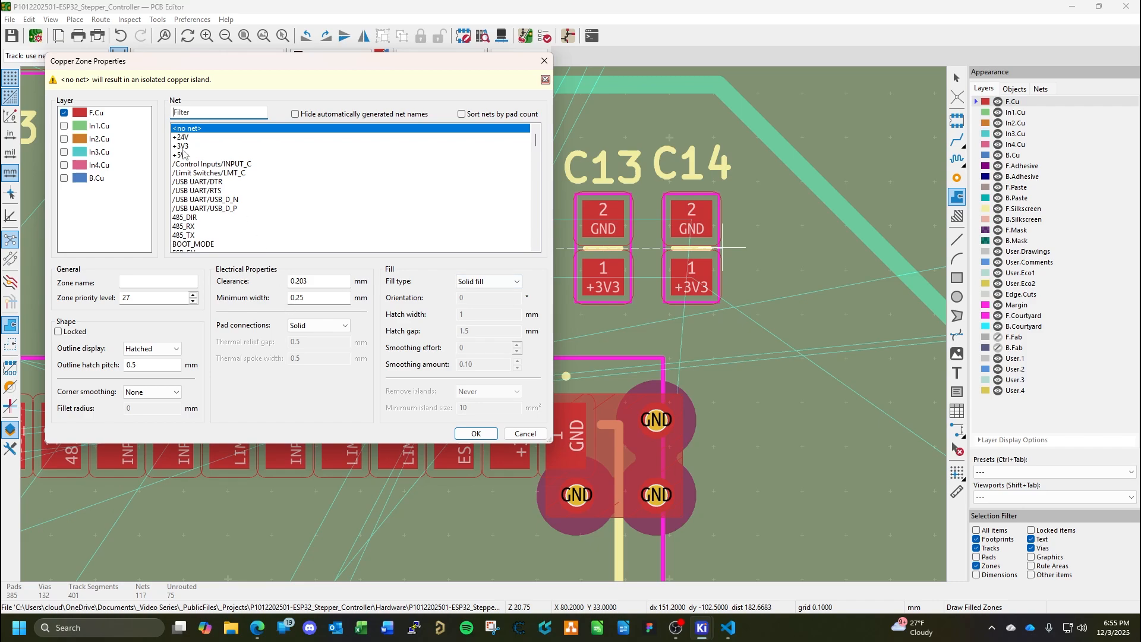
click(183, 154)
click(476, 434)
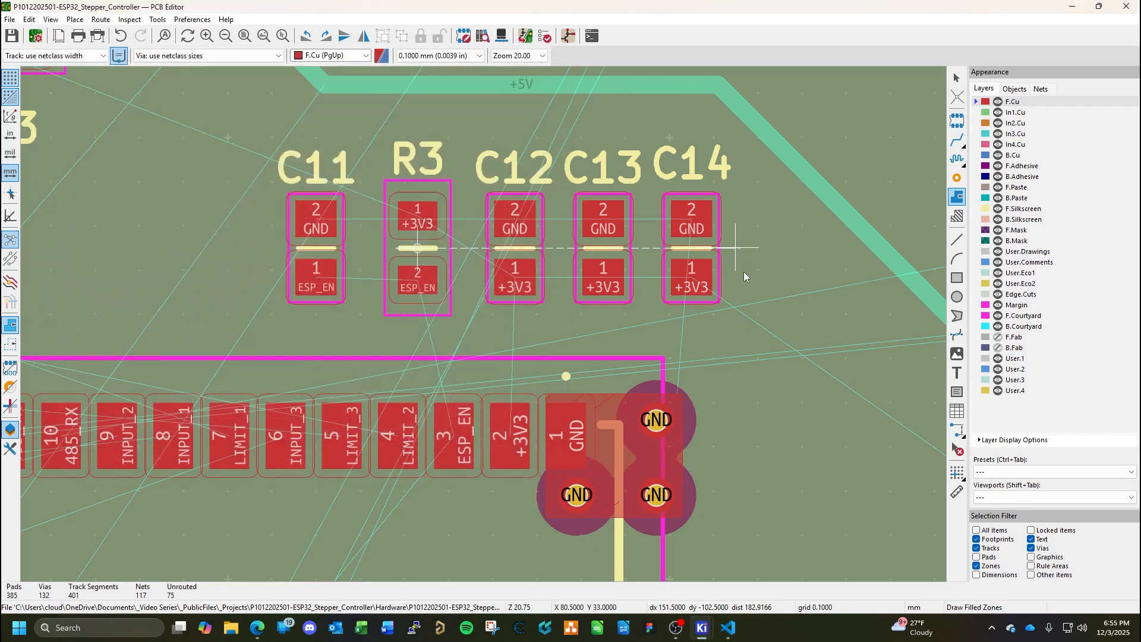
click(722, 375)
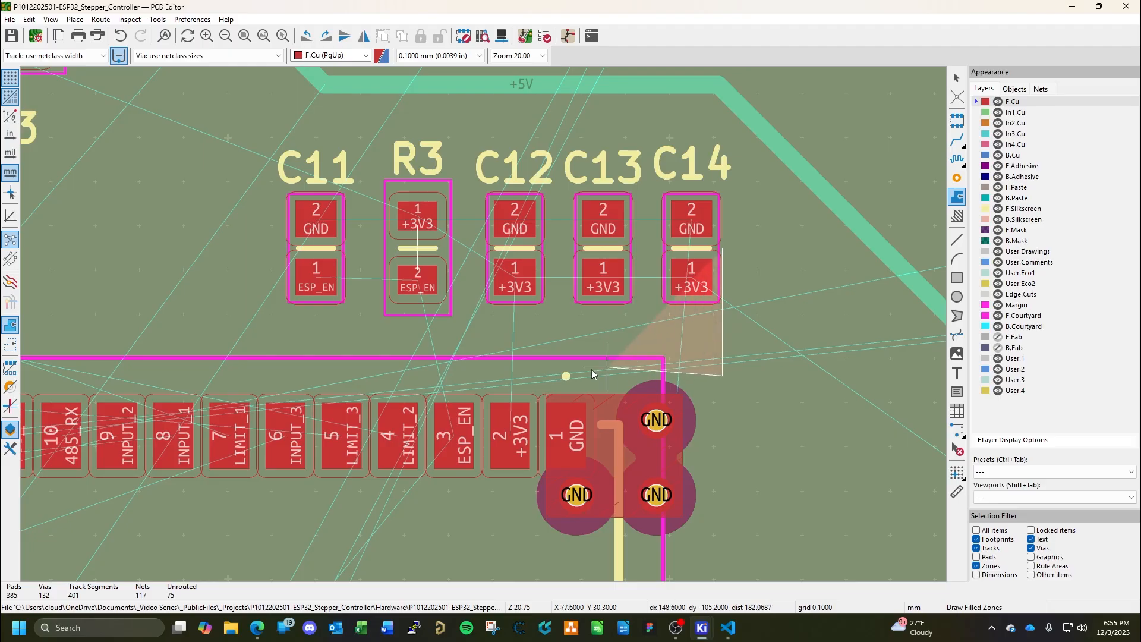
click(537, 375)
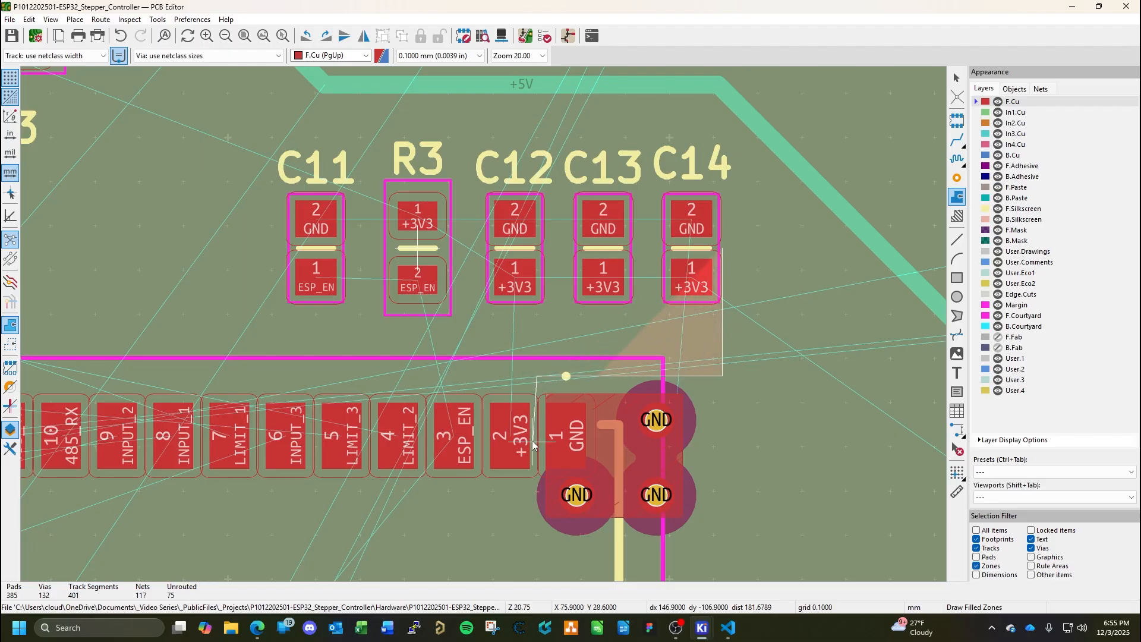
click(536, 473)
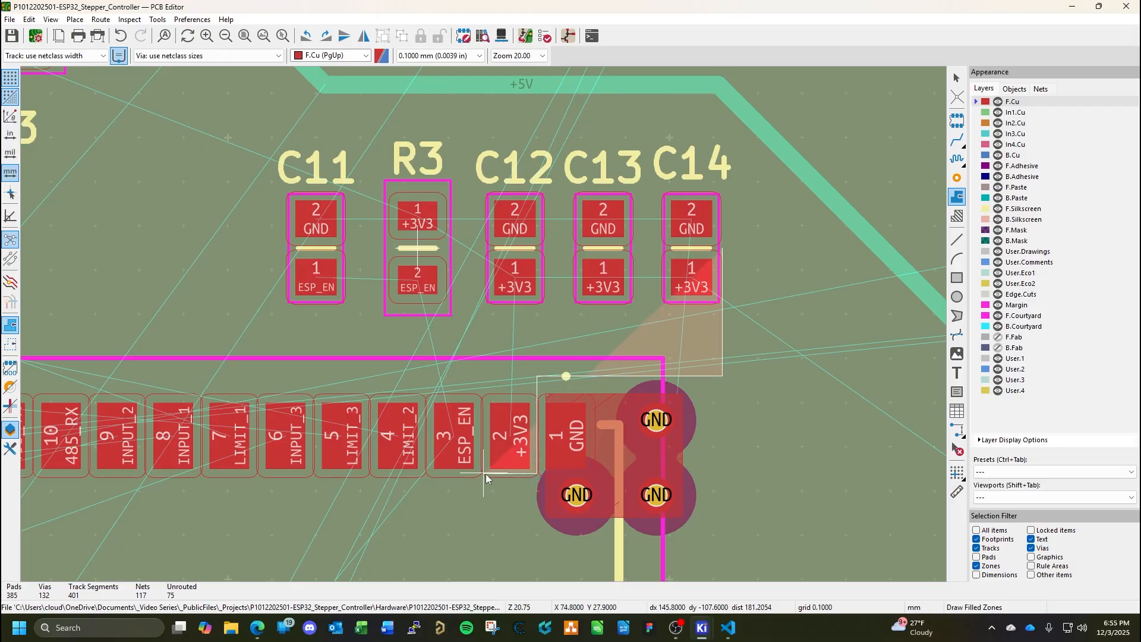
click(485, 473)
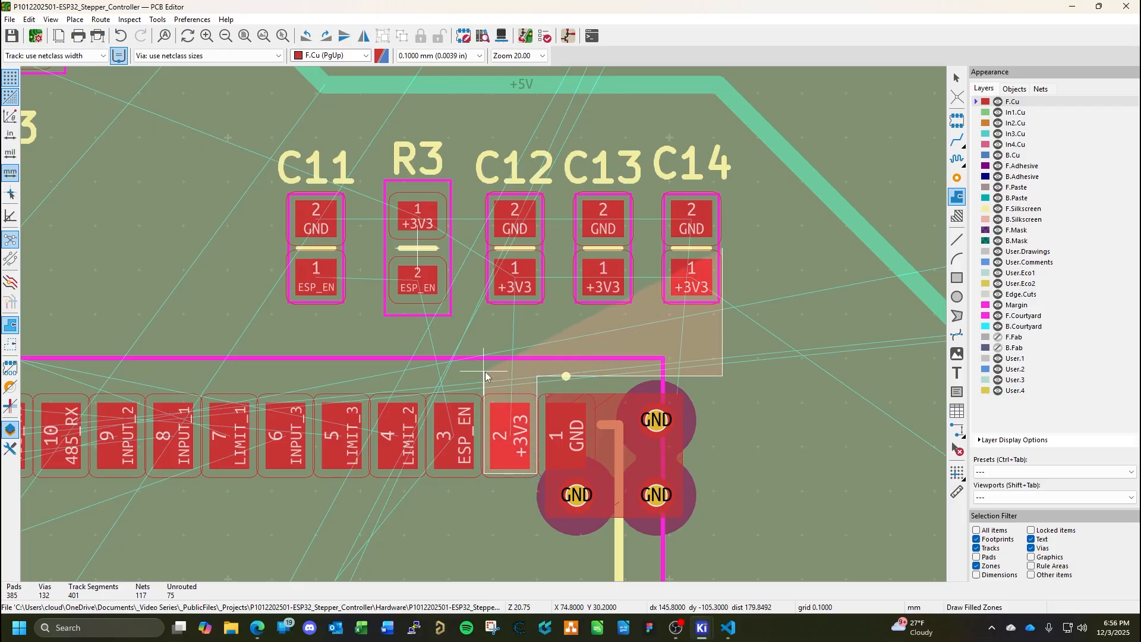
click(485, 258)
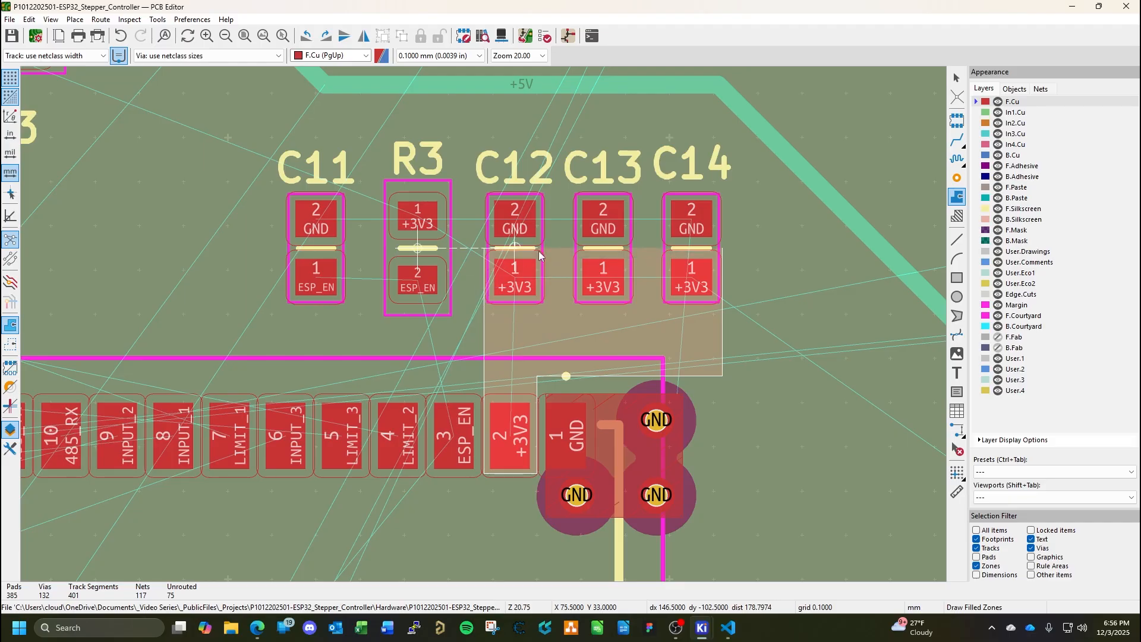
double_click(723, 249)
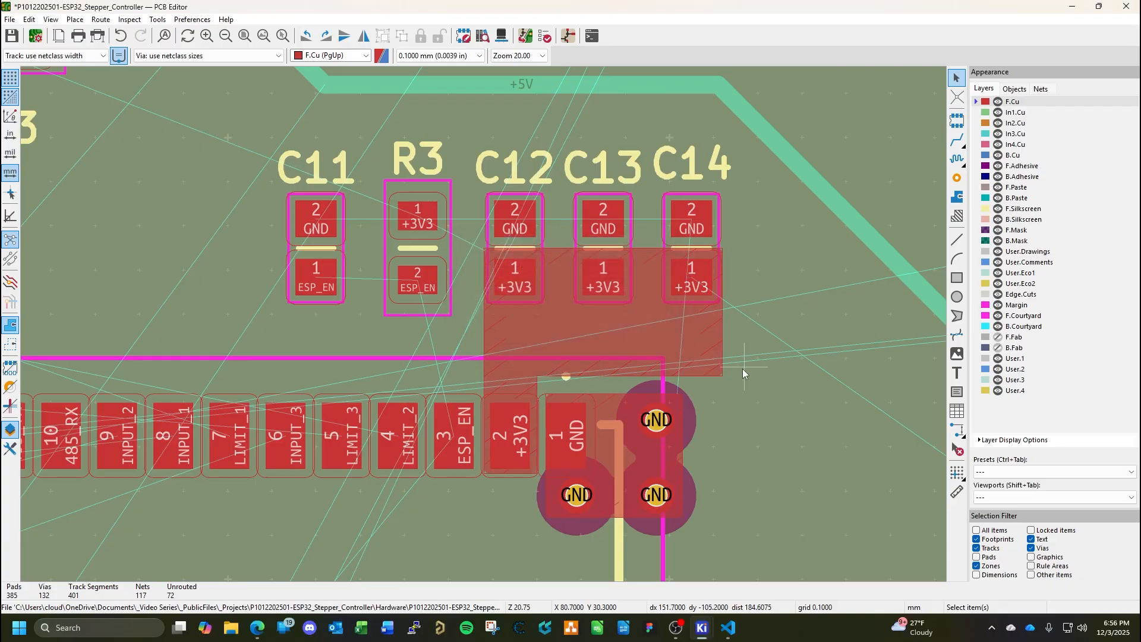
Place a free through via at X 79.5, Y 31.1 mm below C14's +3V3 pad and assign it to the +3V3 net.
key(ctrl+shift+v)
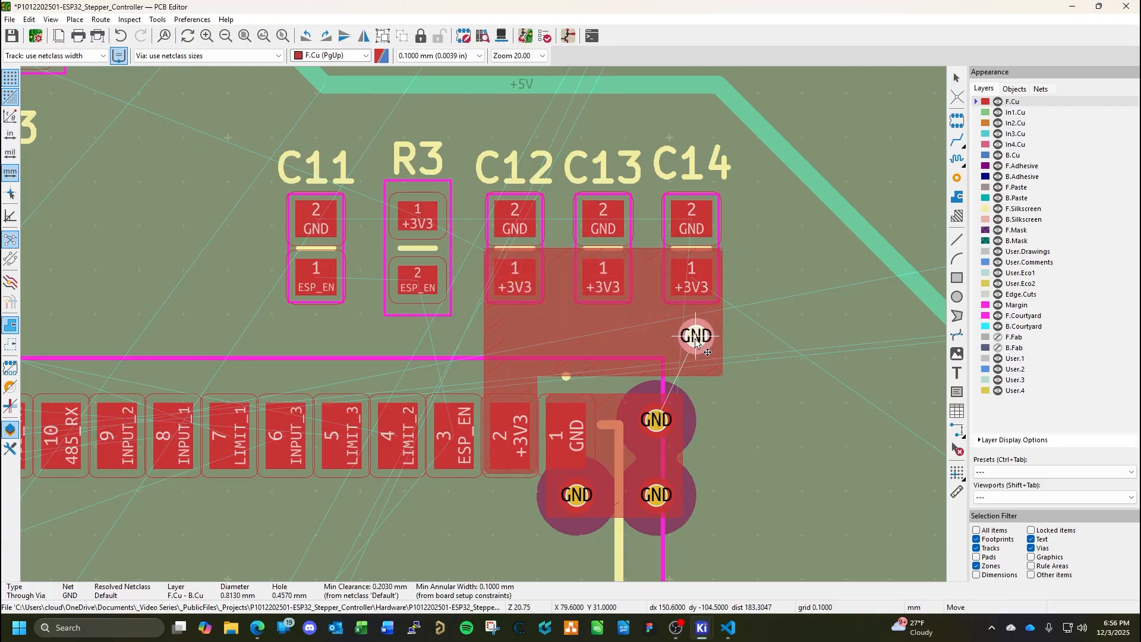
click(690, 337)
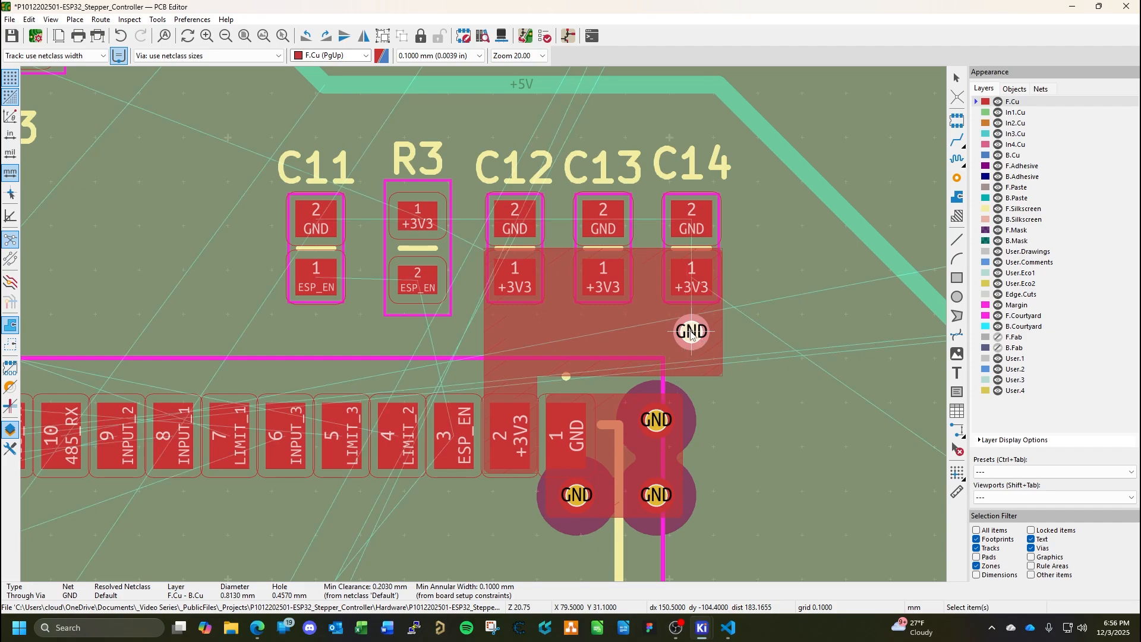
double_click(690, 337)
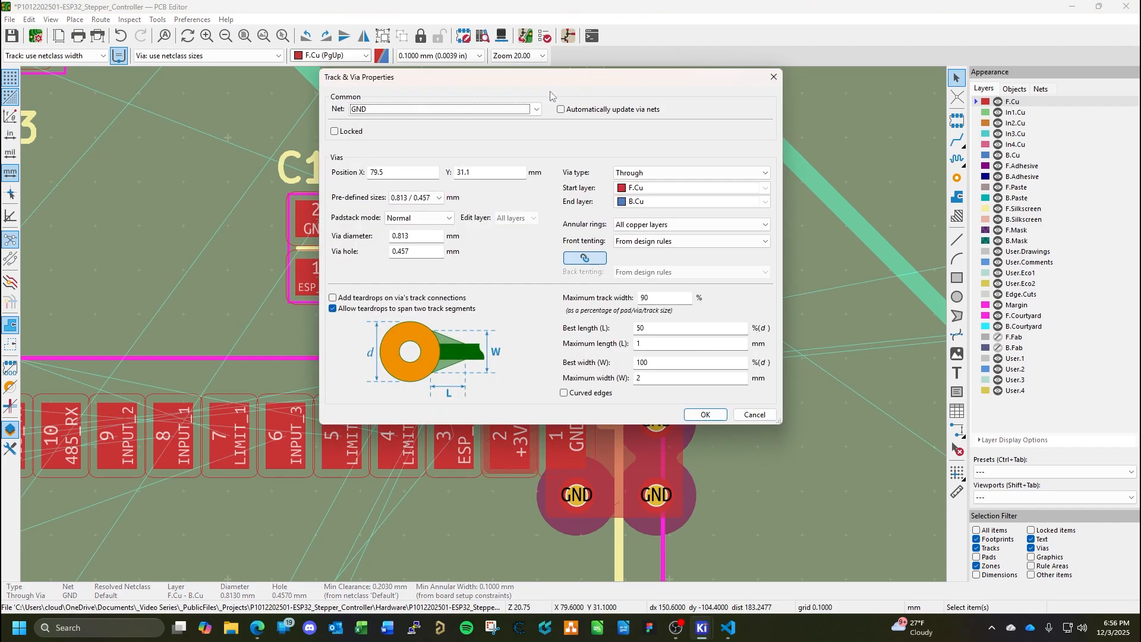
click(536, 109)
click(378, 157)
click(705, 414)
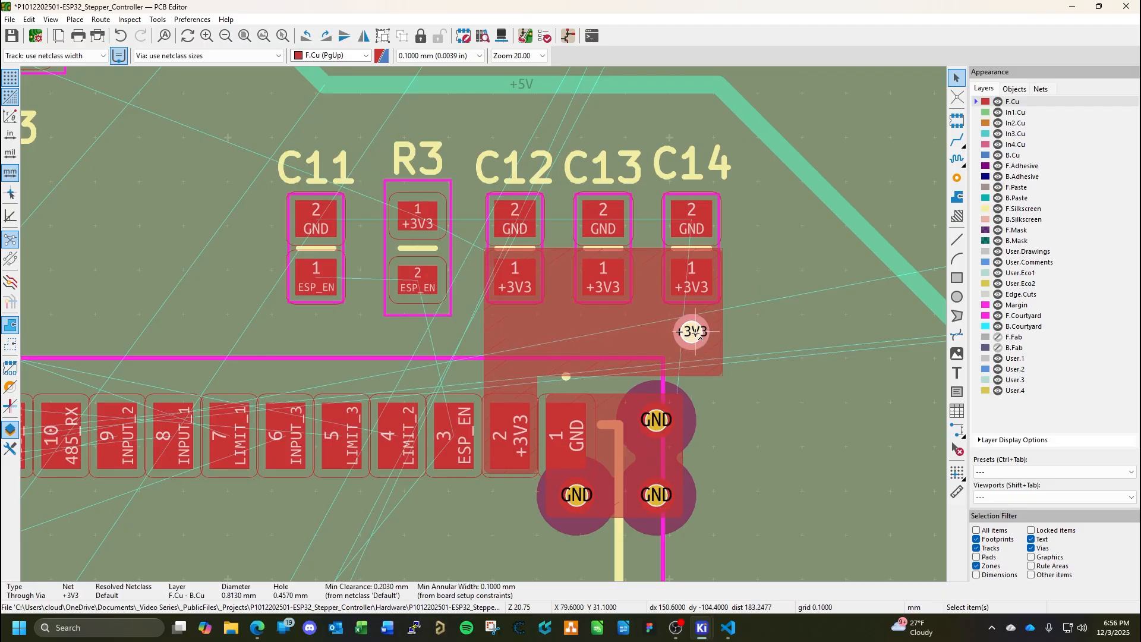
Copy the +3V3 via and place one copy below C13's +3V3 pad and another below C12's.
key(ctrl+c)
key(ctrl+v)
click(603, 331)
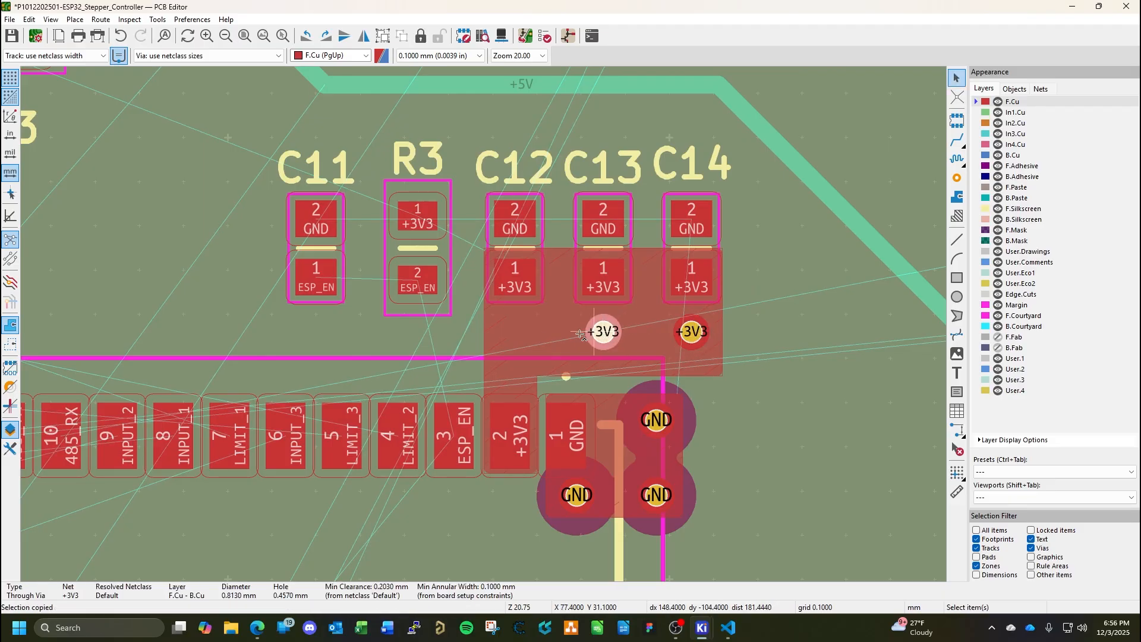
key(ctrl+v)
click(515, 332)
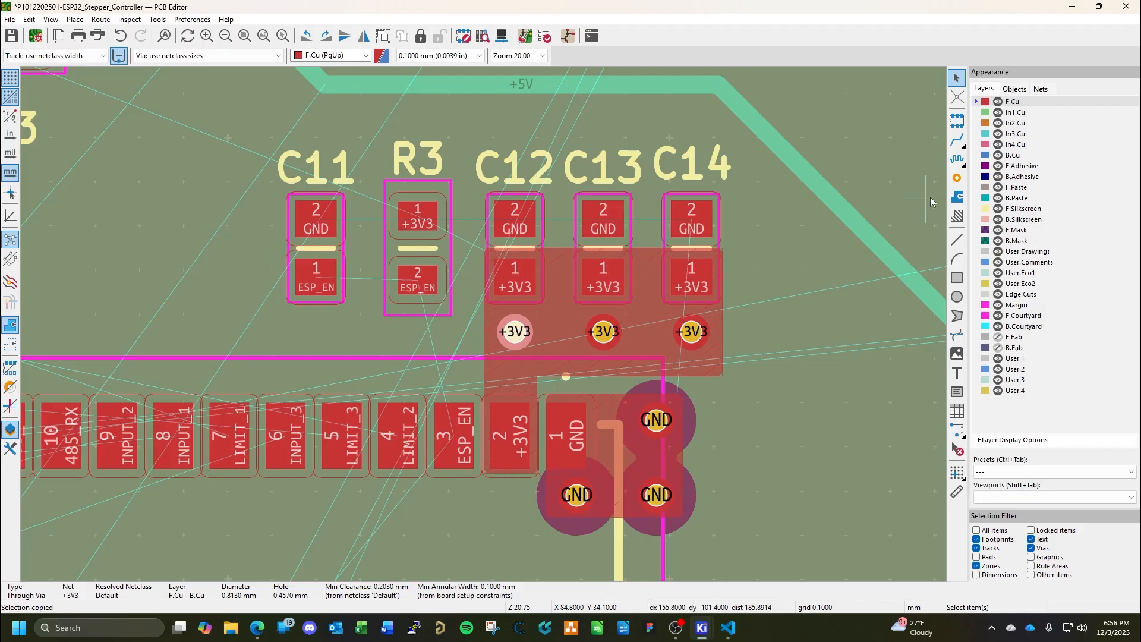
Route a 0.127 mm ESP_EN track on F.Cu from R3's pad 2 down to IC3's pad 3.
click(957, 140)
click(410, 290)
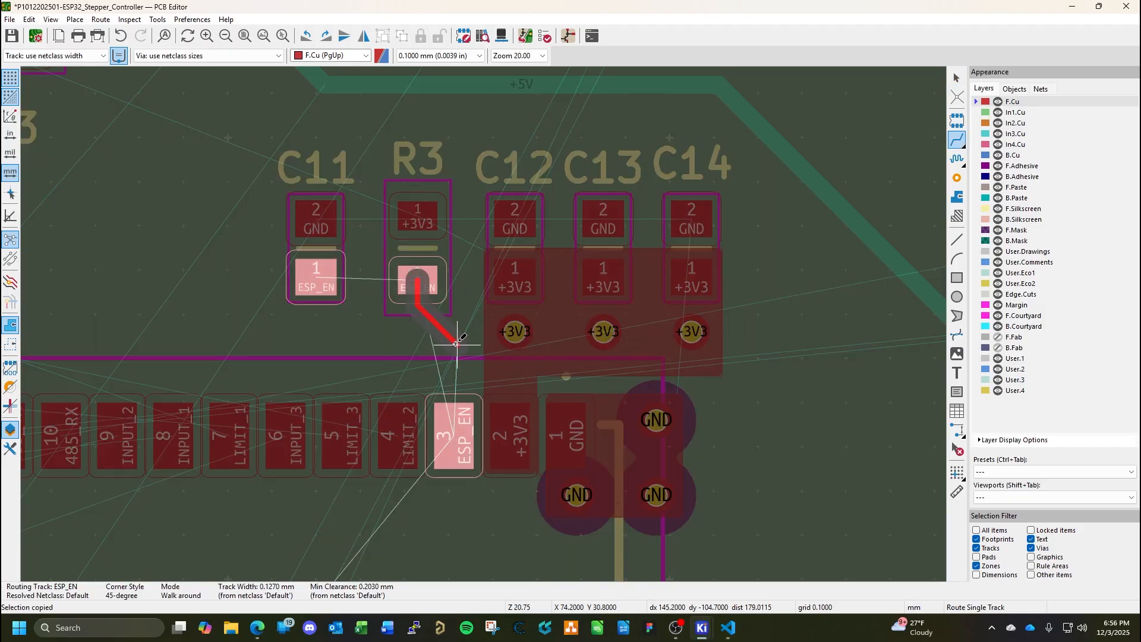
click(454, 424)
key(Escape)
Shift the short ESP_EN segment at the bend between R3 and IC3, and delete the tiny jog segments there.
scroll(451, 350, up, 7)
click(483, 324)
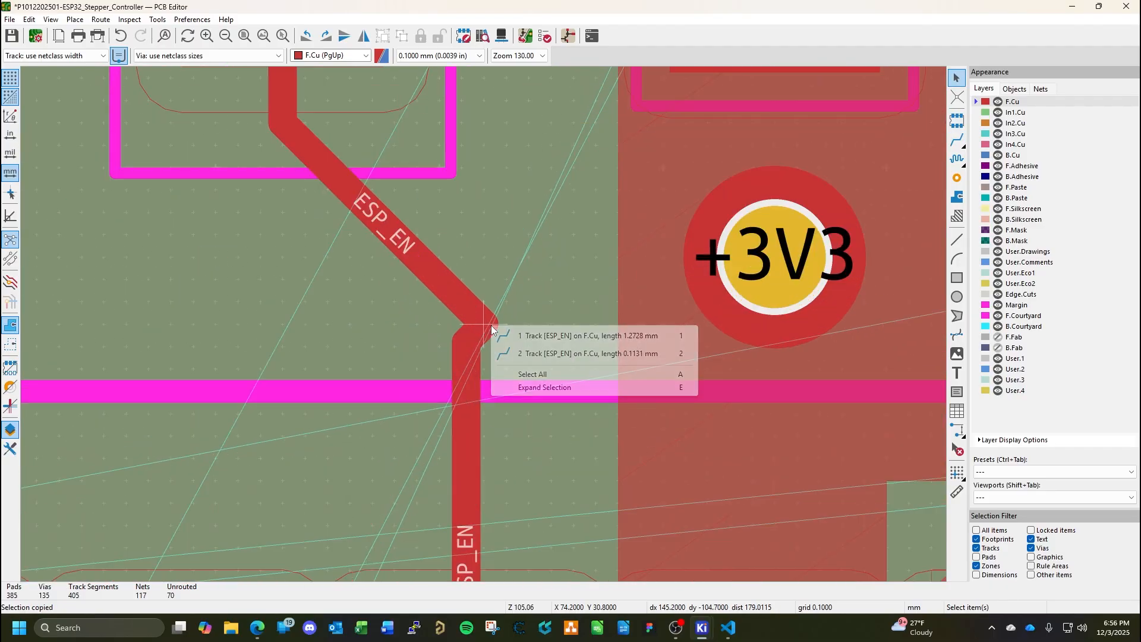
click(571, 354)
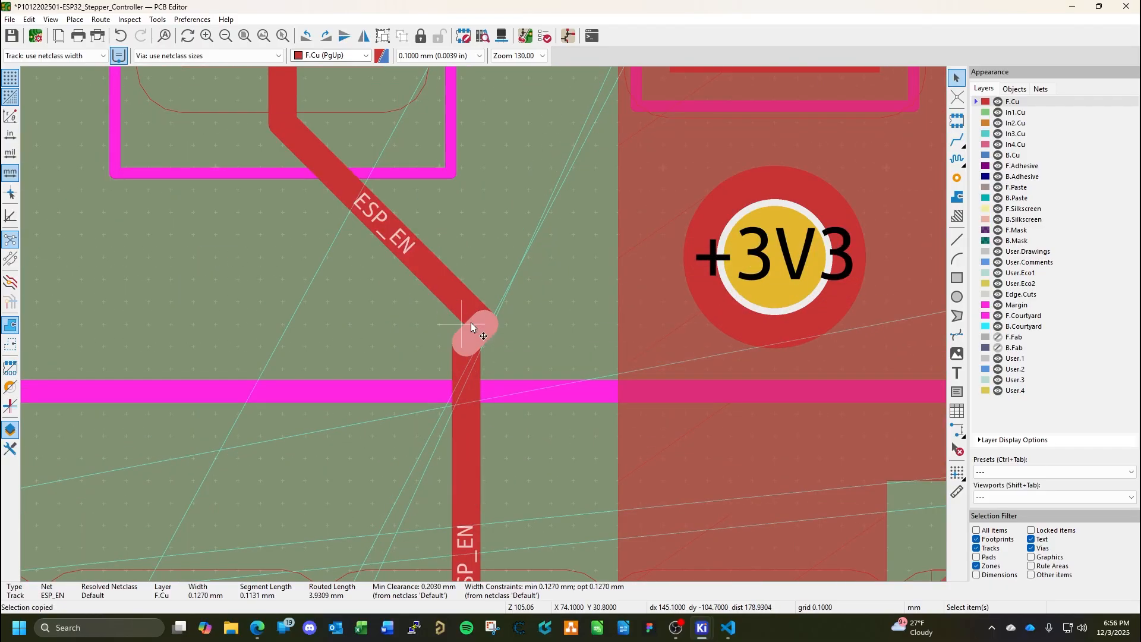
key(ctrl+c)
click(467, 322)
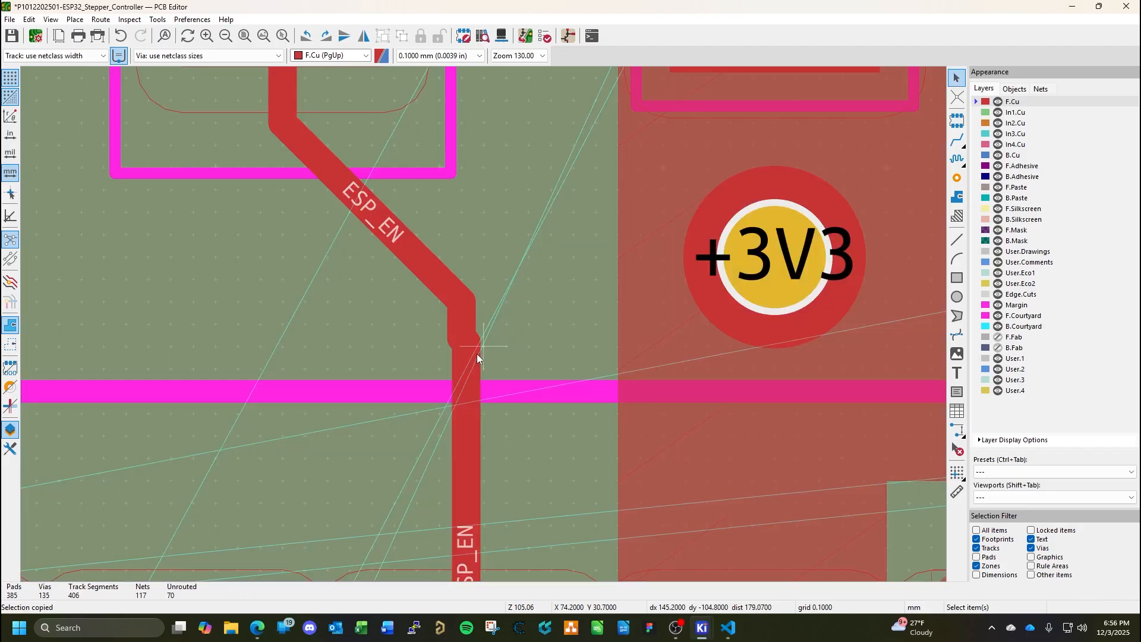
click(468, 326)
key(2)
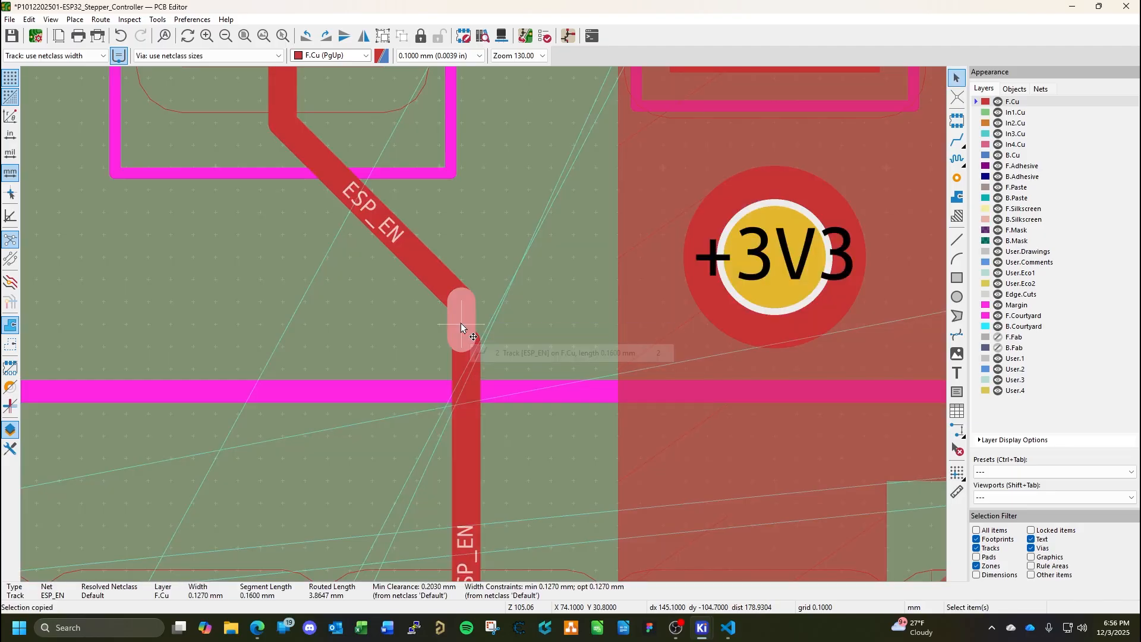
key(Delete)
click(460, 335)
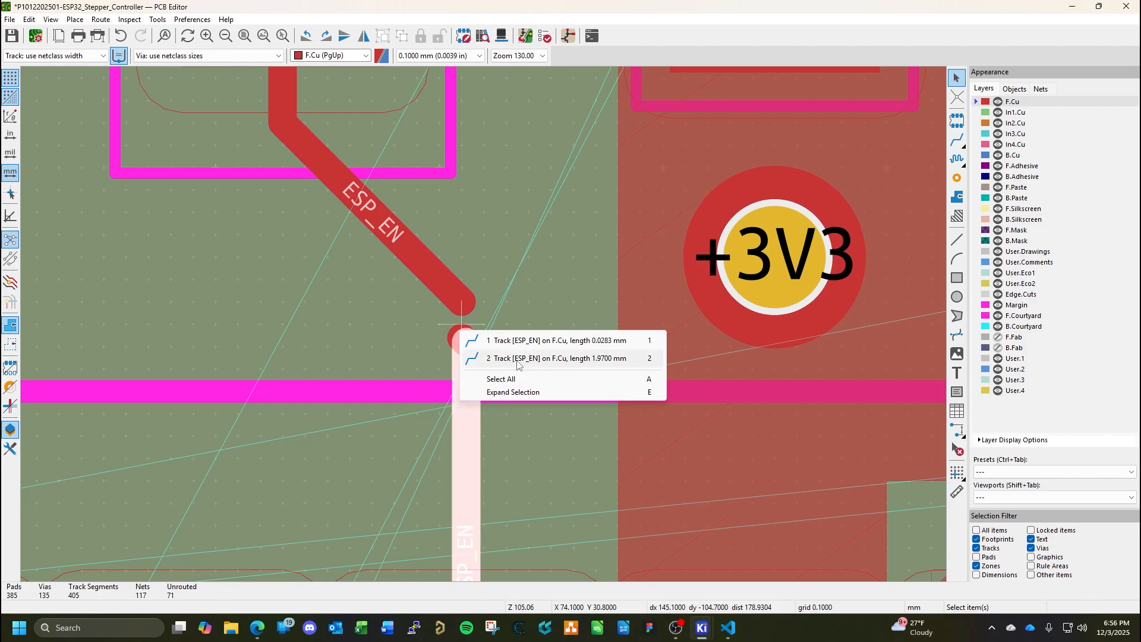
key(1)
key(Delete)
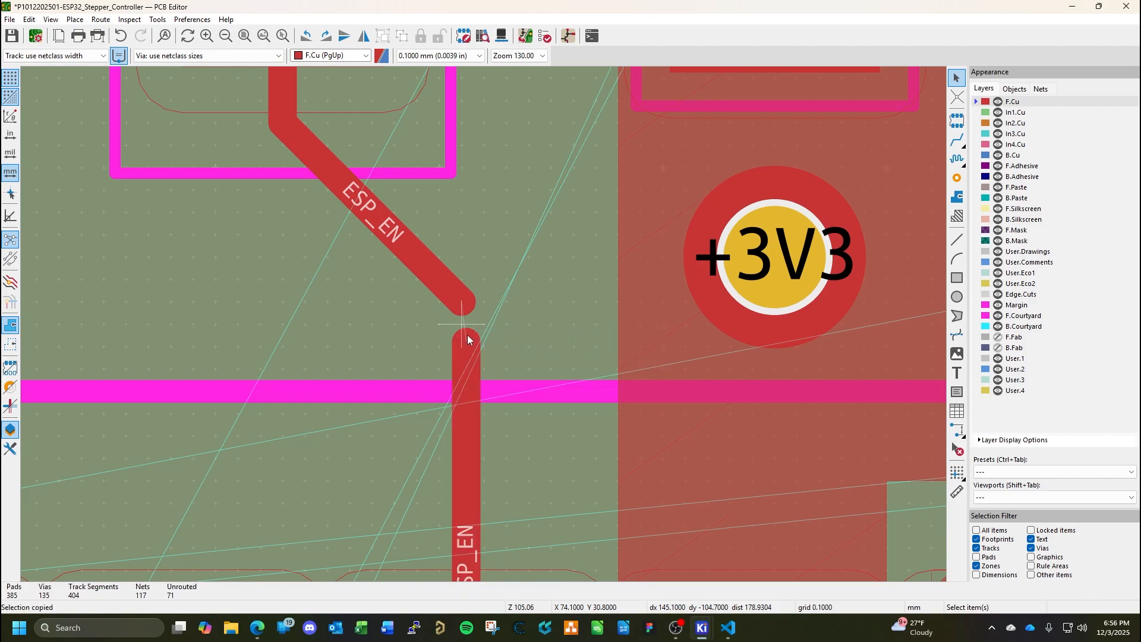
Reconnect the vertical ESP_EN track directly to the end of the diagonal track from R3 and save the board.
click(467, 338)
key(d)
click(465, 308)
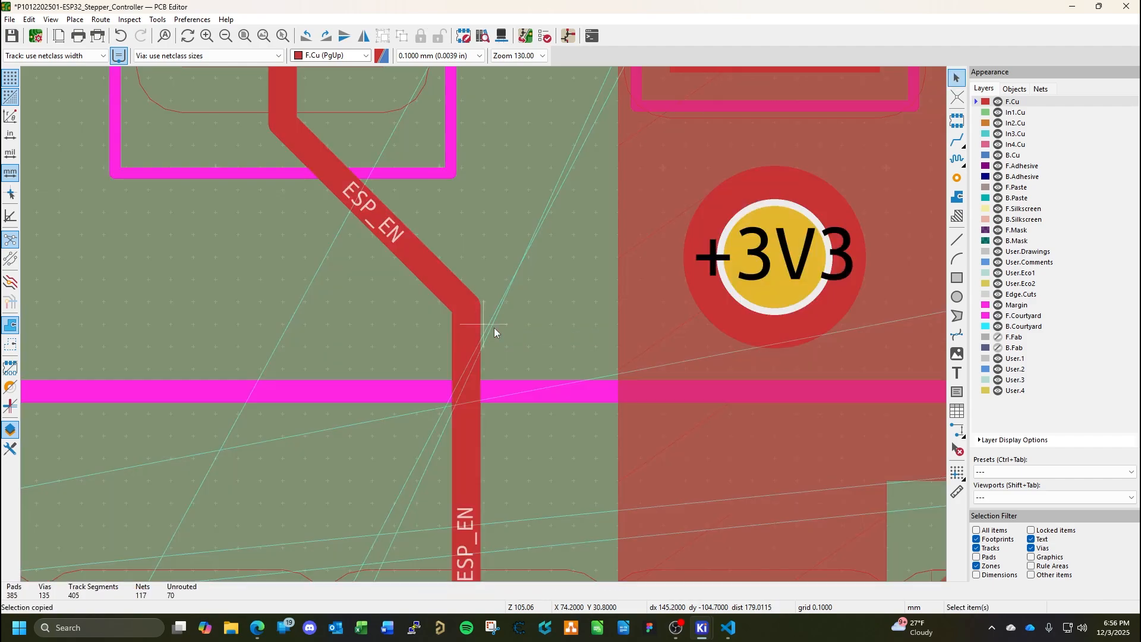
key(ctrl+s)
Route a straight ESP_EN track on F.Cu from C11's pad 1 to R3's pad 2.
scroll(483, 326, down, 5)
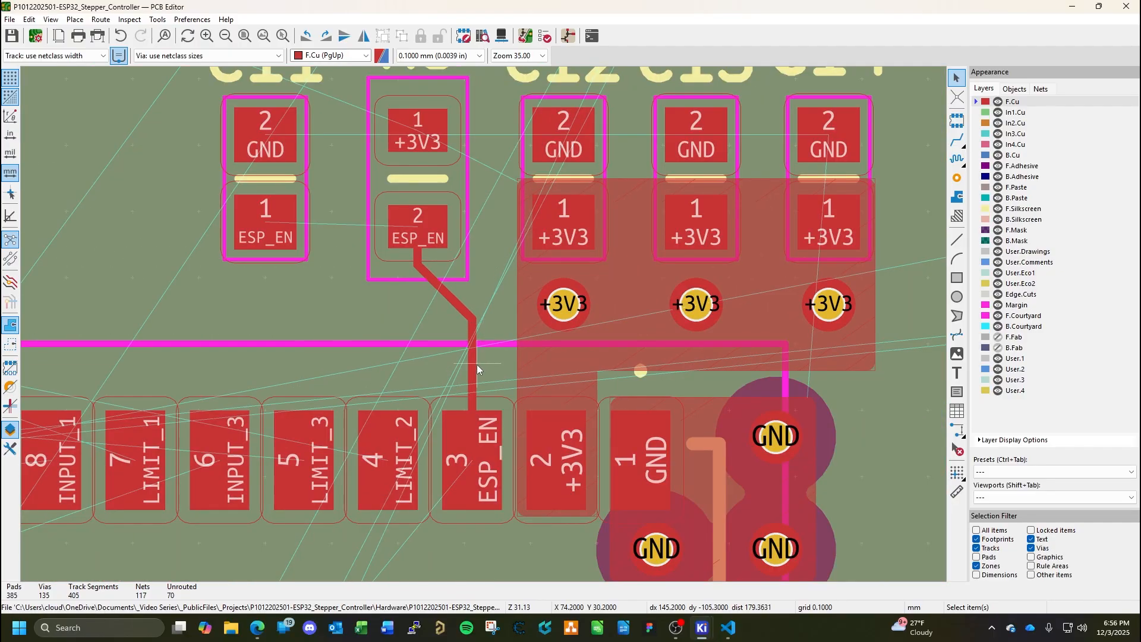
click(957, 140)
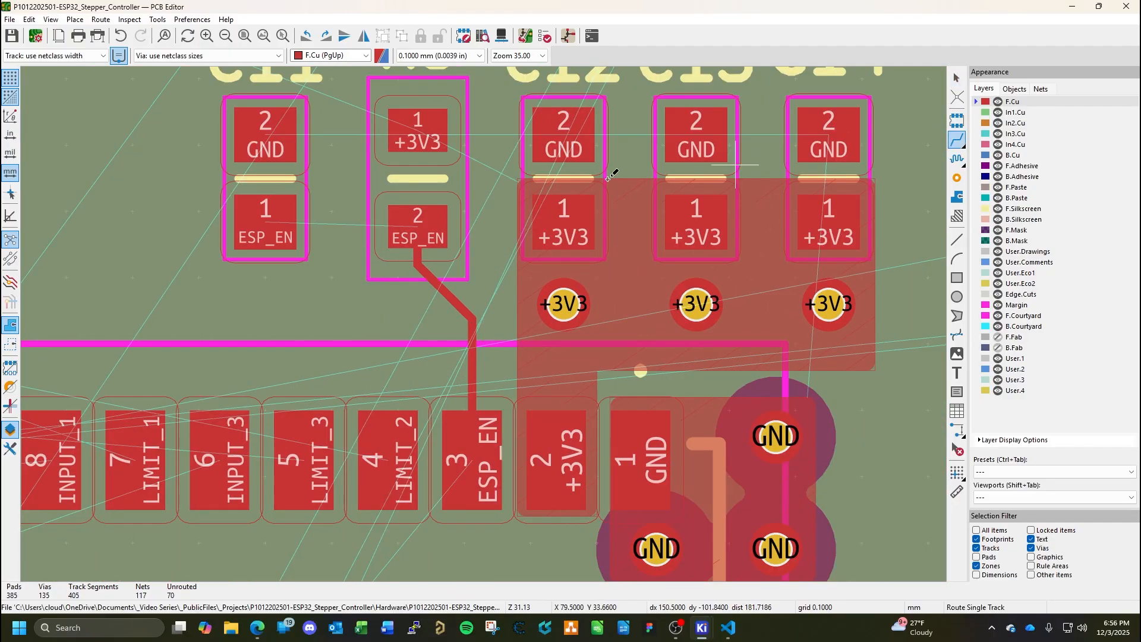
click(289, 218)
click(408, 221)
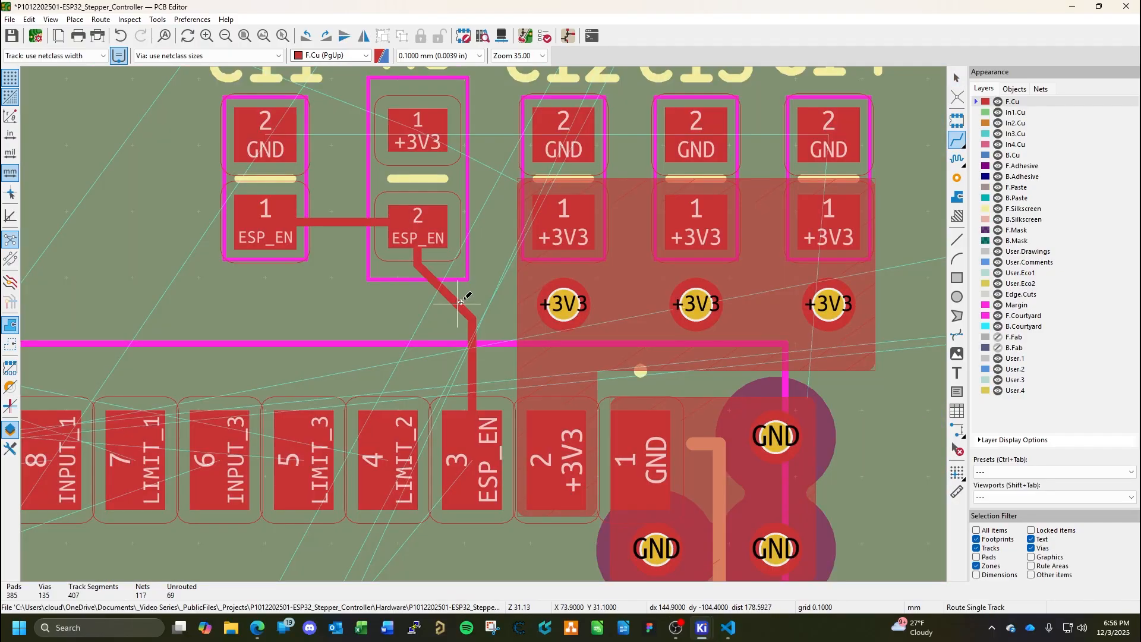
Route a 0.127 mm +3V3 track on F.Cu from R3's pad 1 toward C11, ending in a via at X 72.3, Y 33.7 mm.
middle_drag(466, 248, 520, 407)
middle_drag(503, 336, 502, 388)
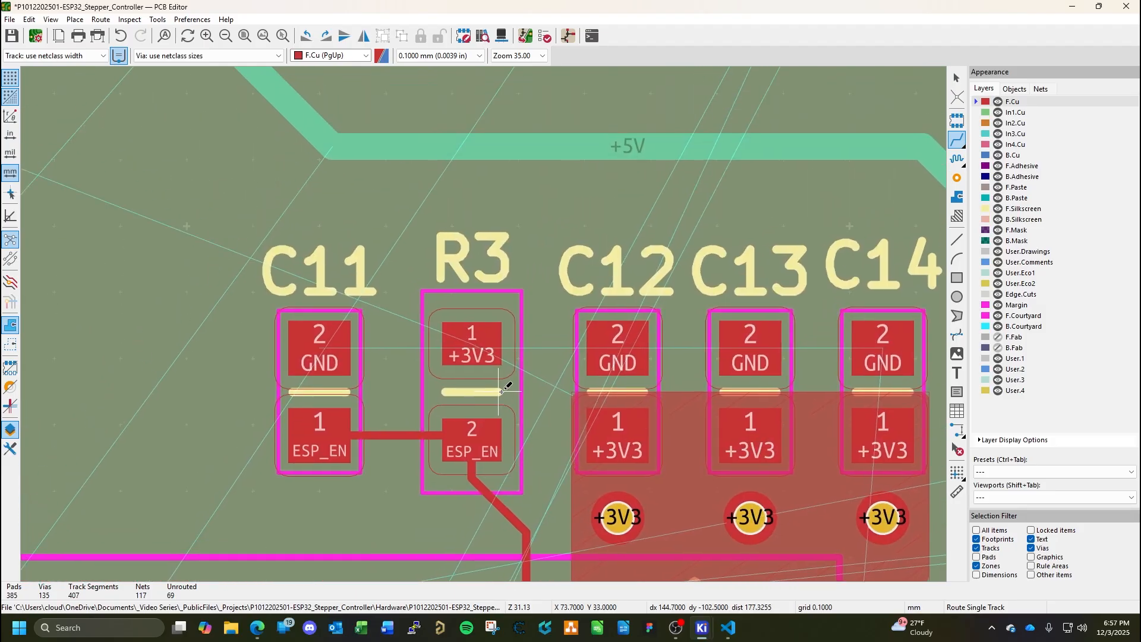
click(461, 344)
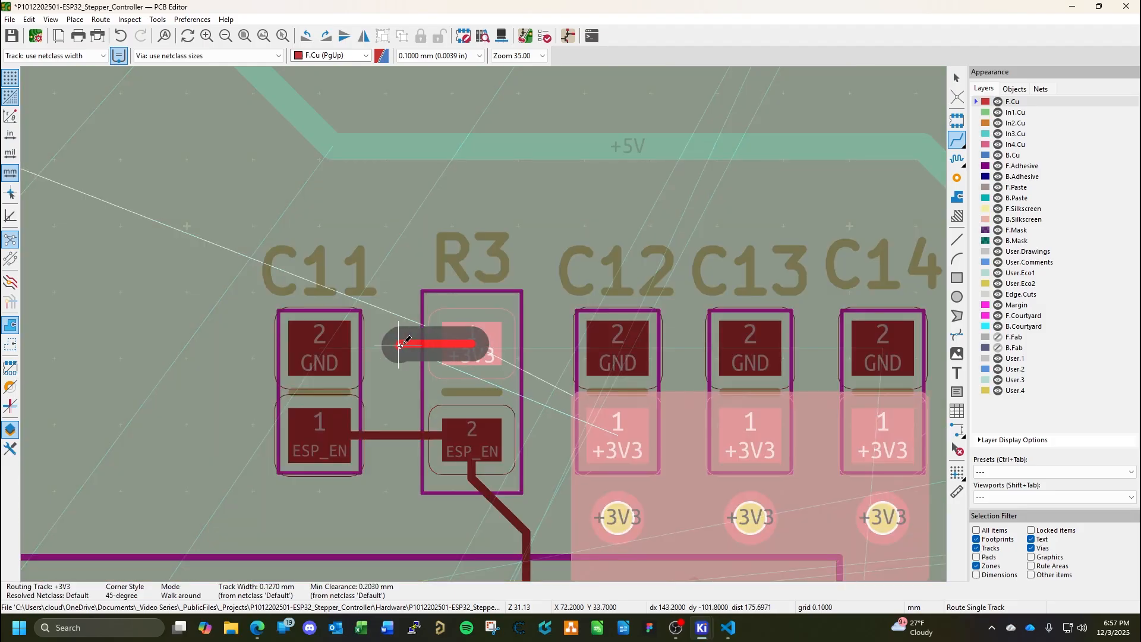
key(v)
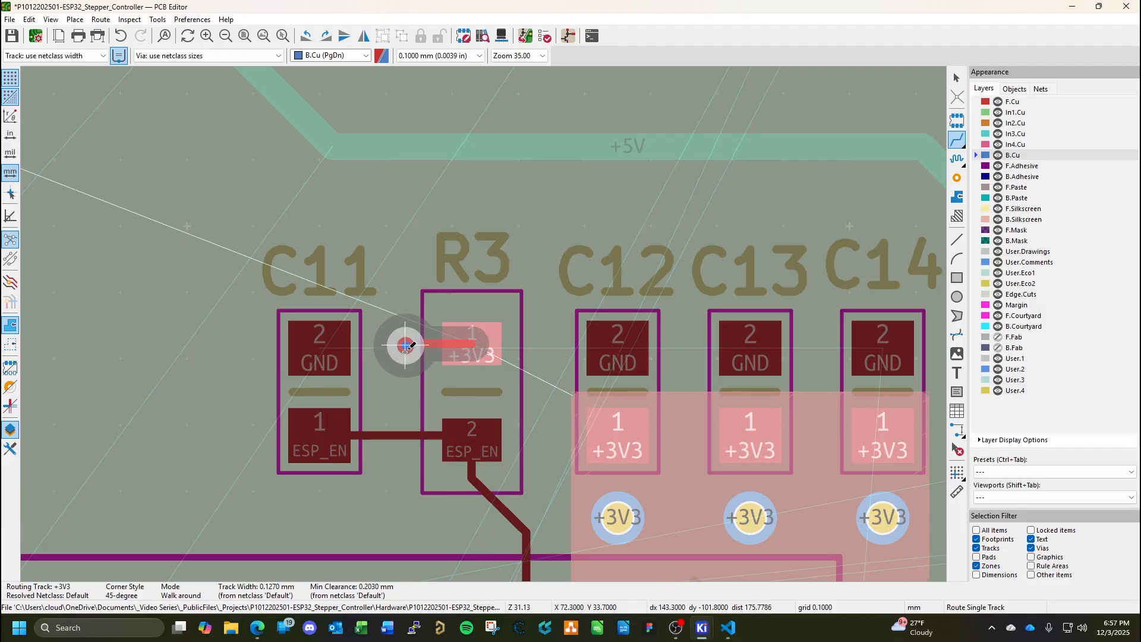
double_click(406, 345)
Route a 0.127 mm GND track from C11's pad 2 away from R3 to a via at about X 70, Y 33.6 mm, and save the board.
click(321, 349)
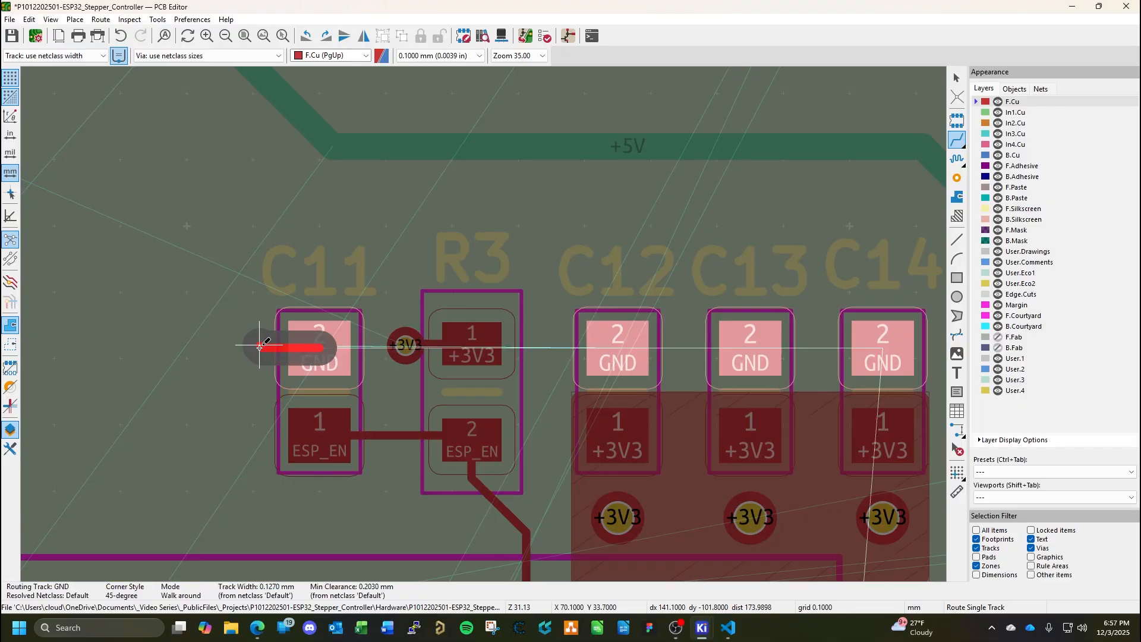
key(v)
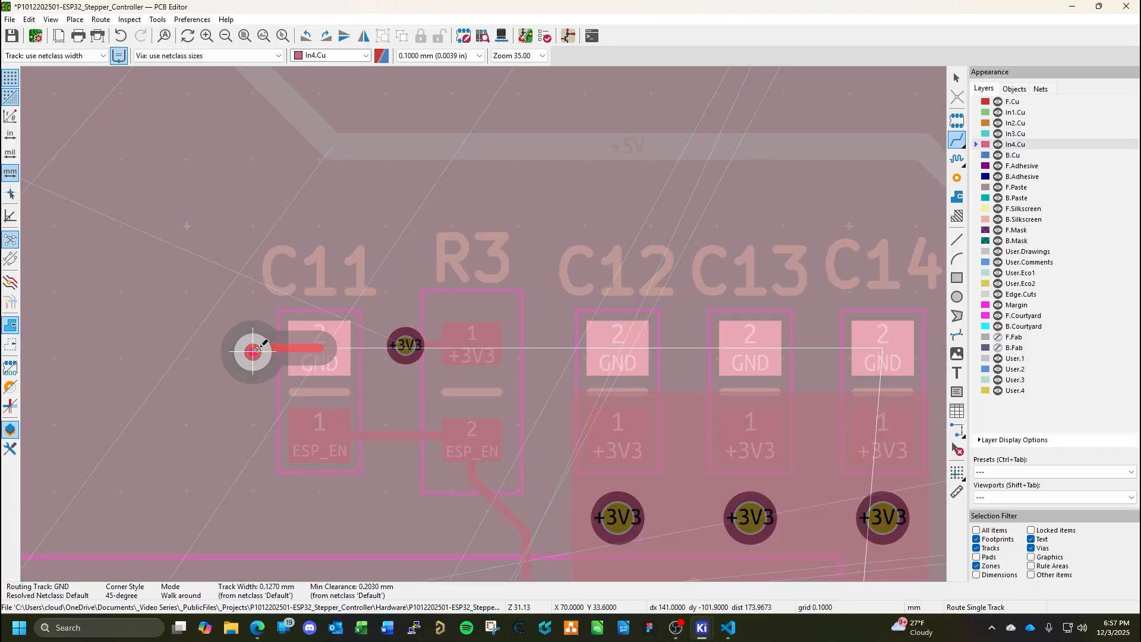
double_click(255, 349)
key(Escape)
scroll(412, 367, down, 4)
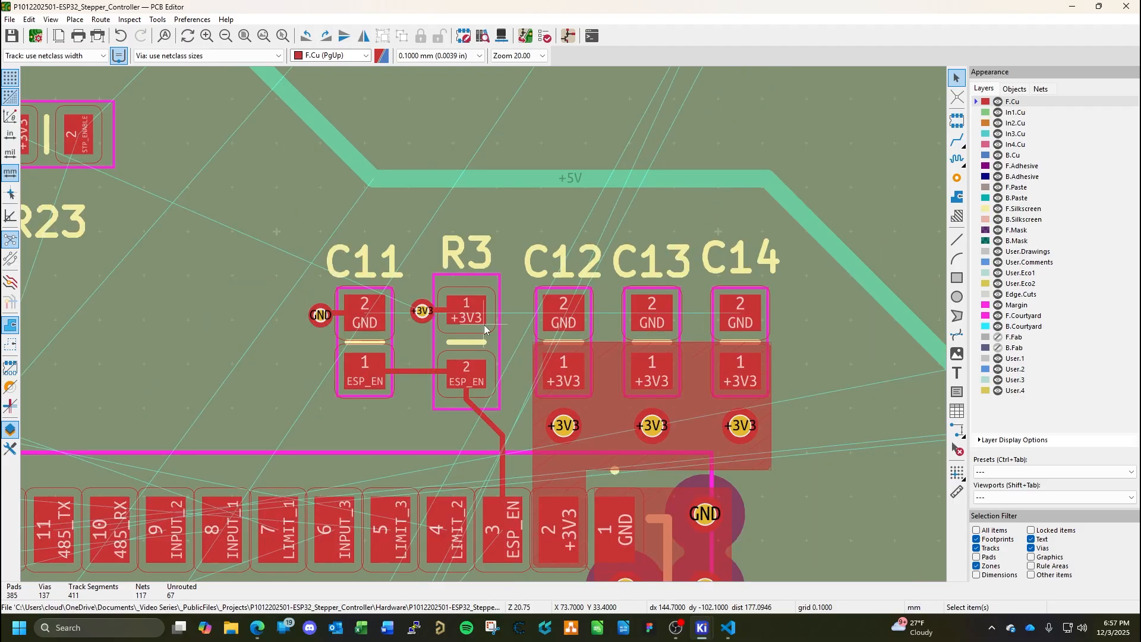
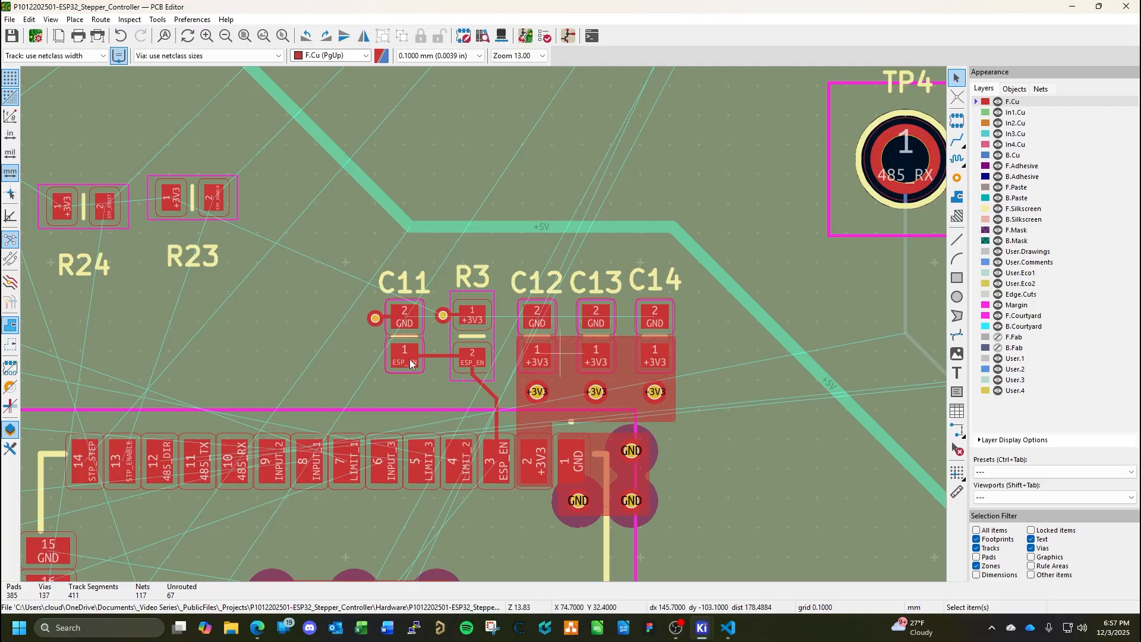
middle_drag(212, 367, 508, 377)
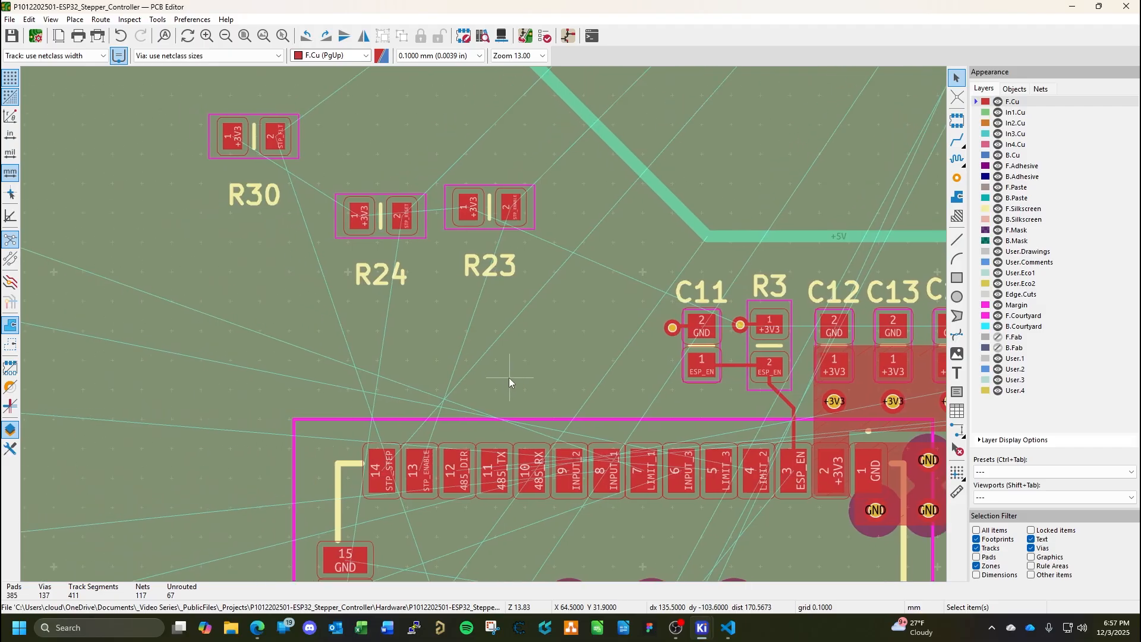
middle_drag(449, 465, 538, 282)
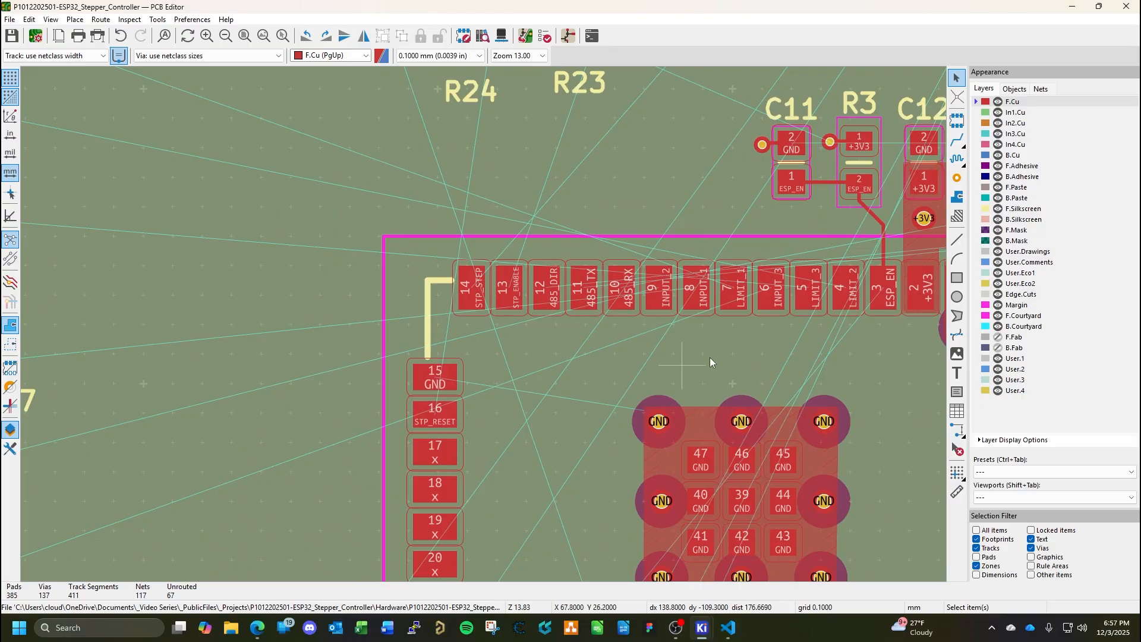
click(957, 196)
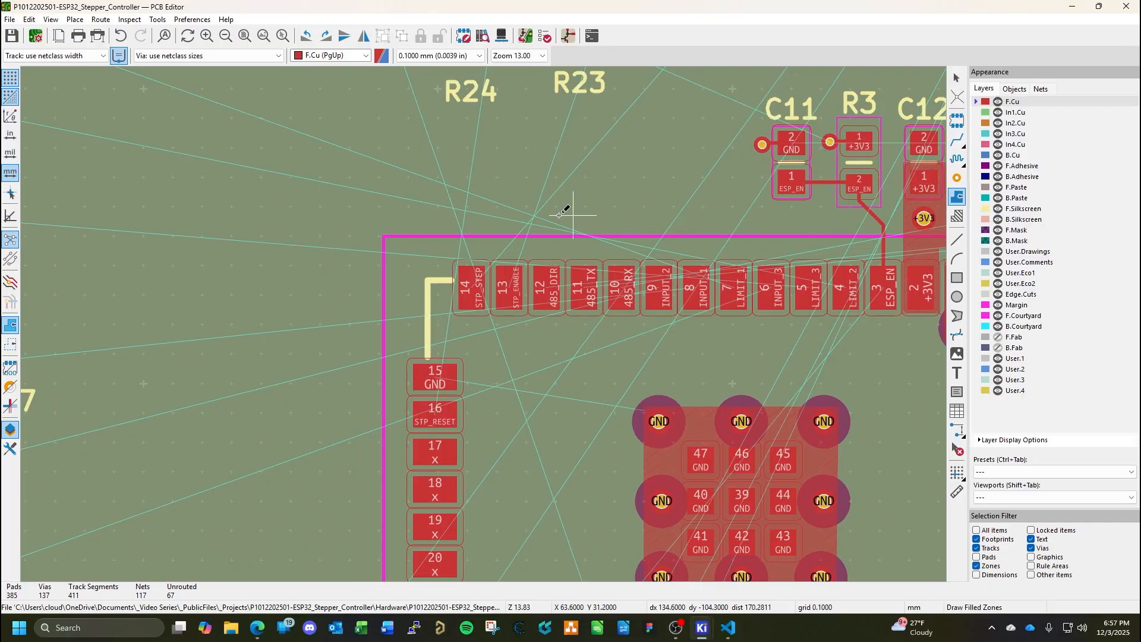
click(465, 393)
scroll(207, 229, down, 3)
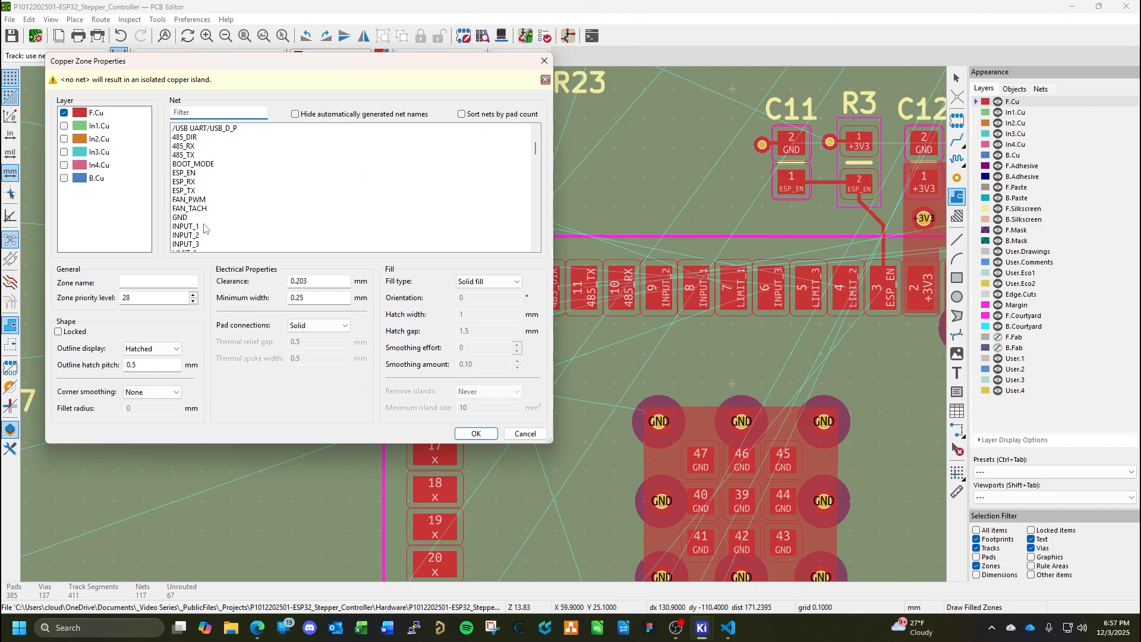
click(191, 218)
click(476, 434)
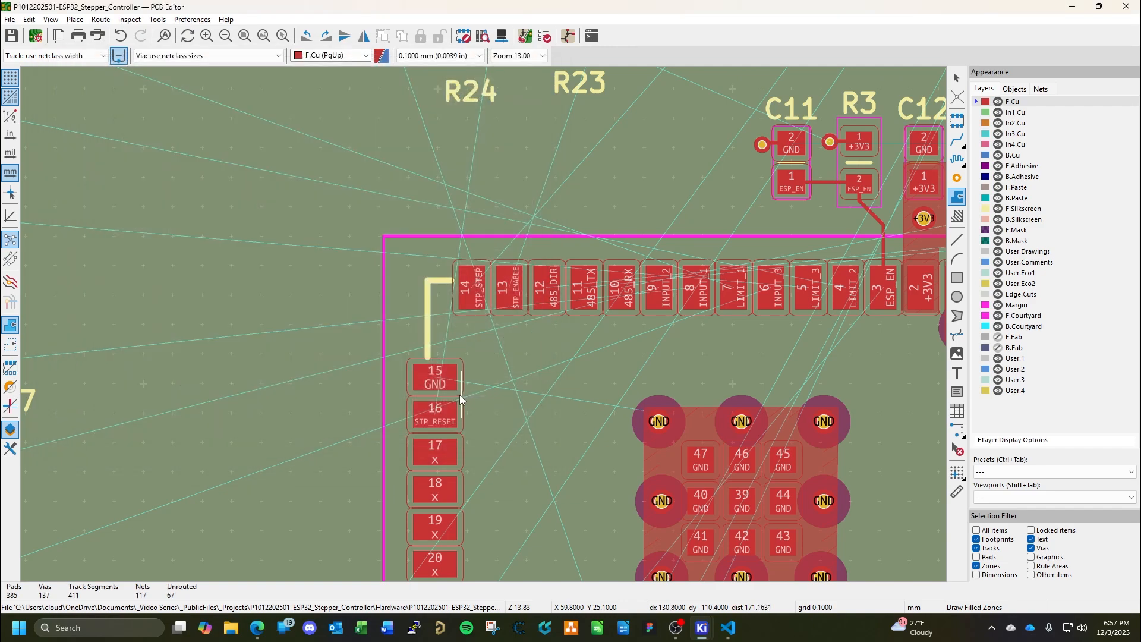
click(459, 344)
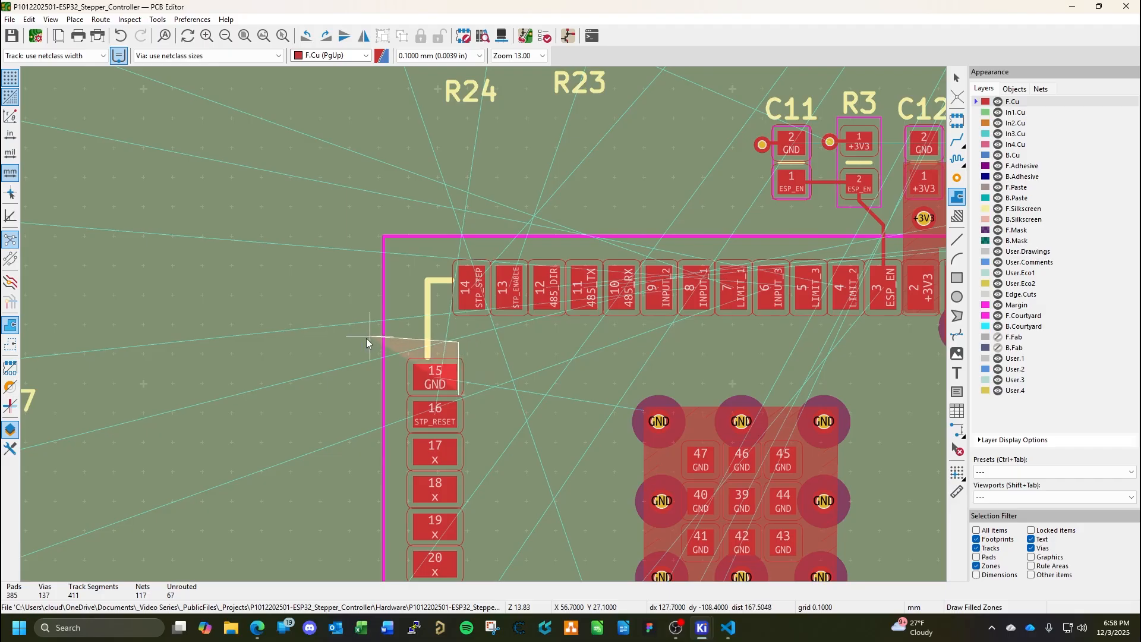
click(347, 342)
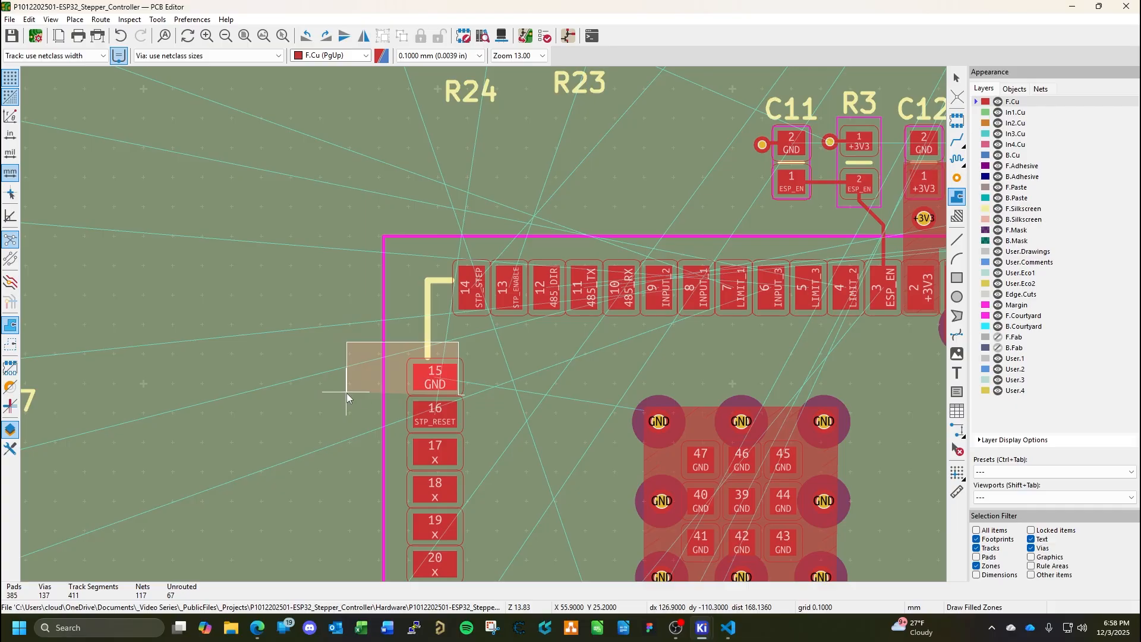
click(347, 393)
key(Escape)
key(Escape)
click(957, 201)
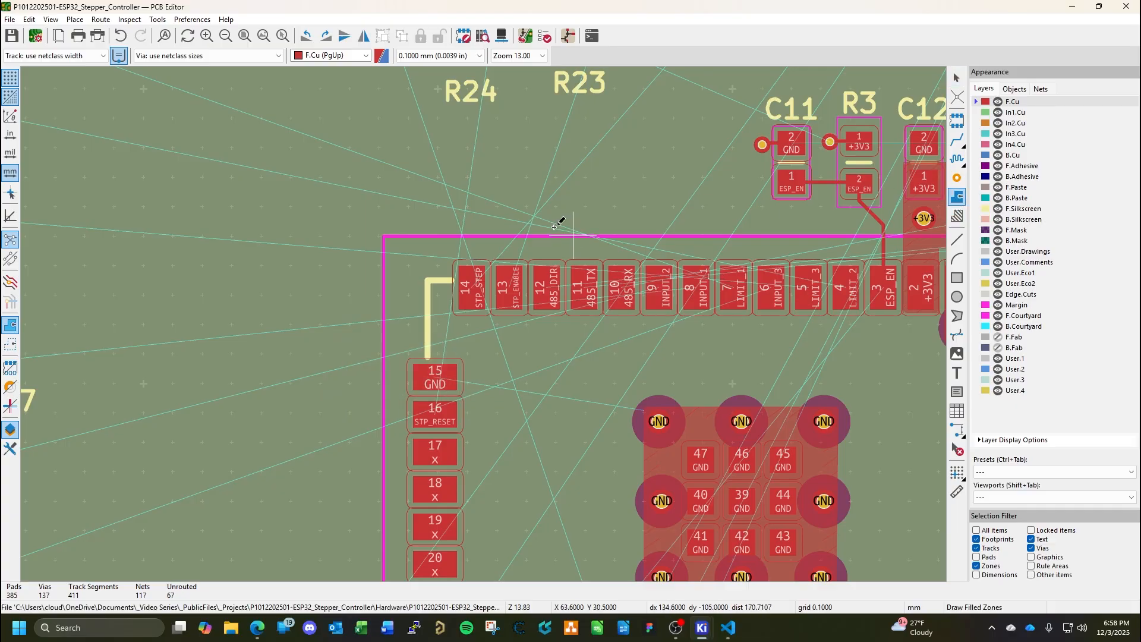
click(463, 394)
scroll(270, 212, down, 3)
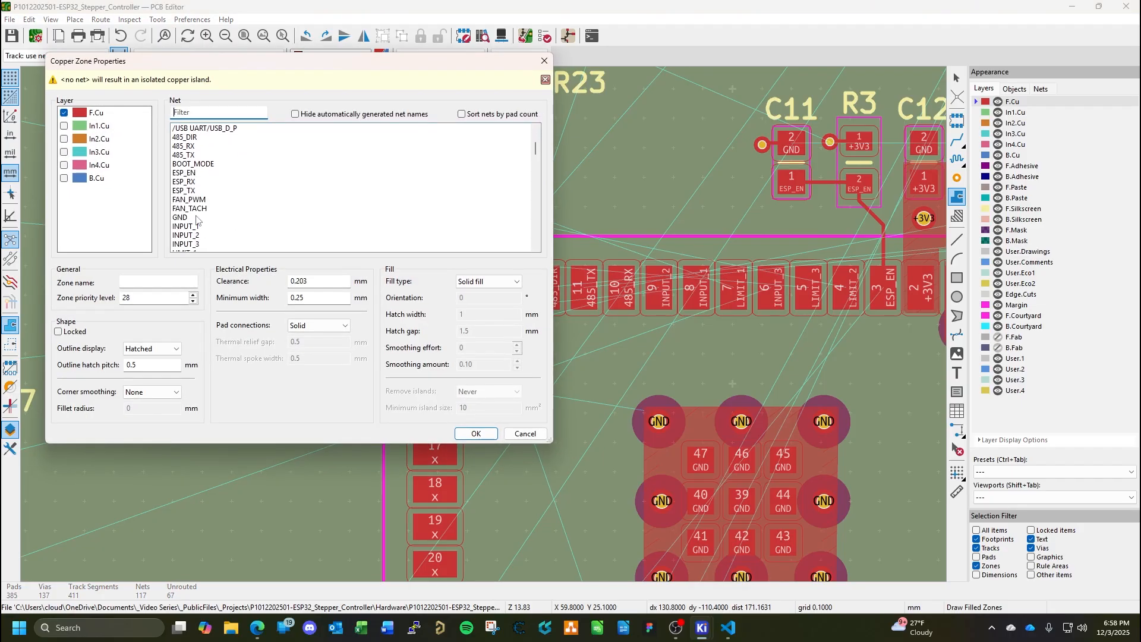
click(195, 217)
click(476, 433)
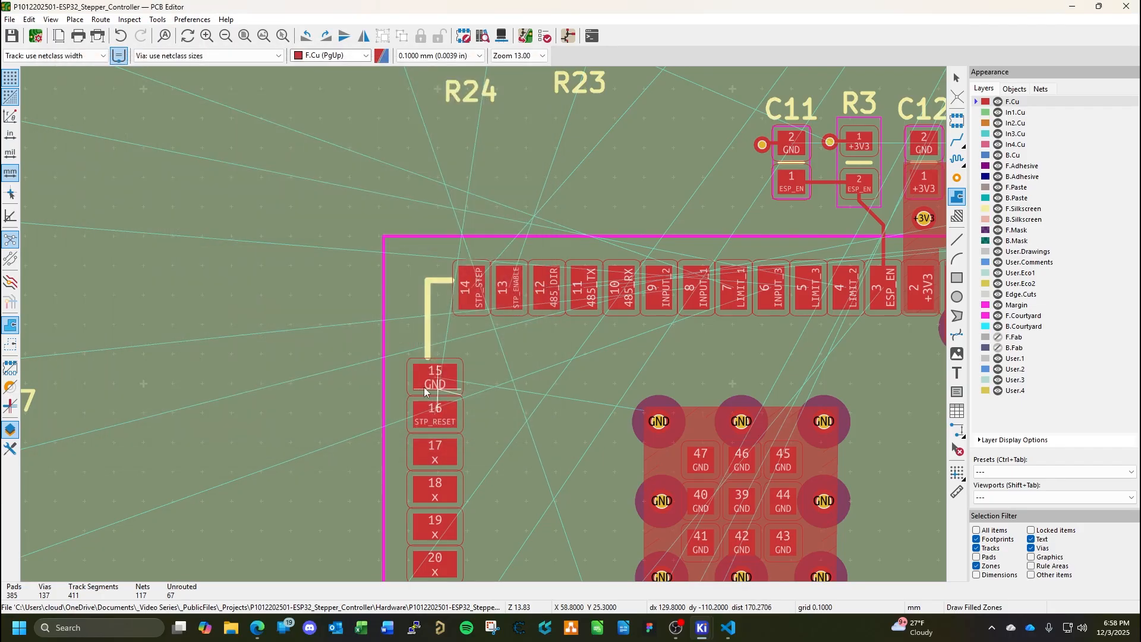
click(373, 392)
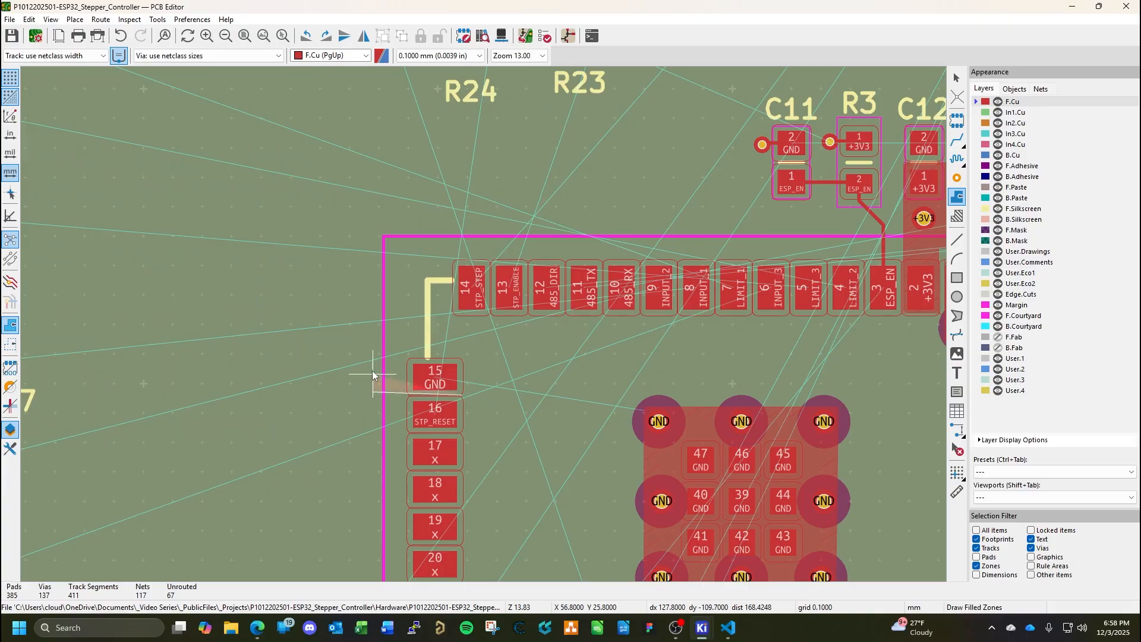
click(373, 331)
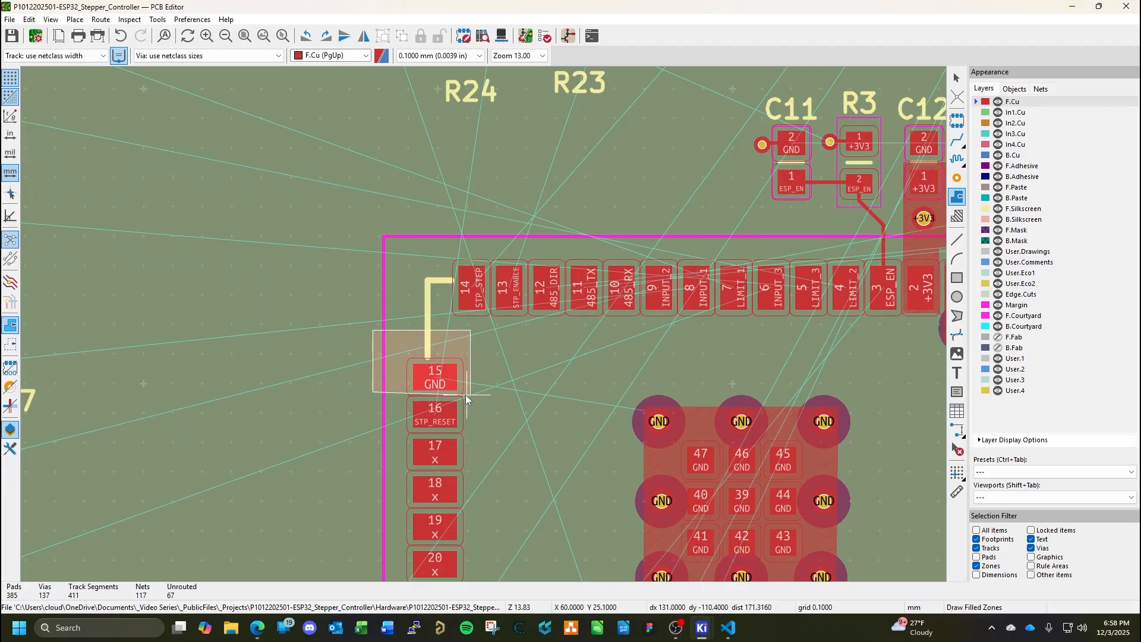
key(Escape)
key(Escape)
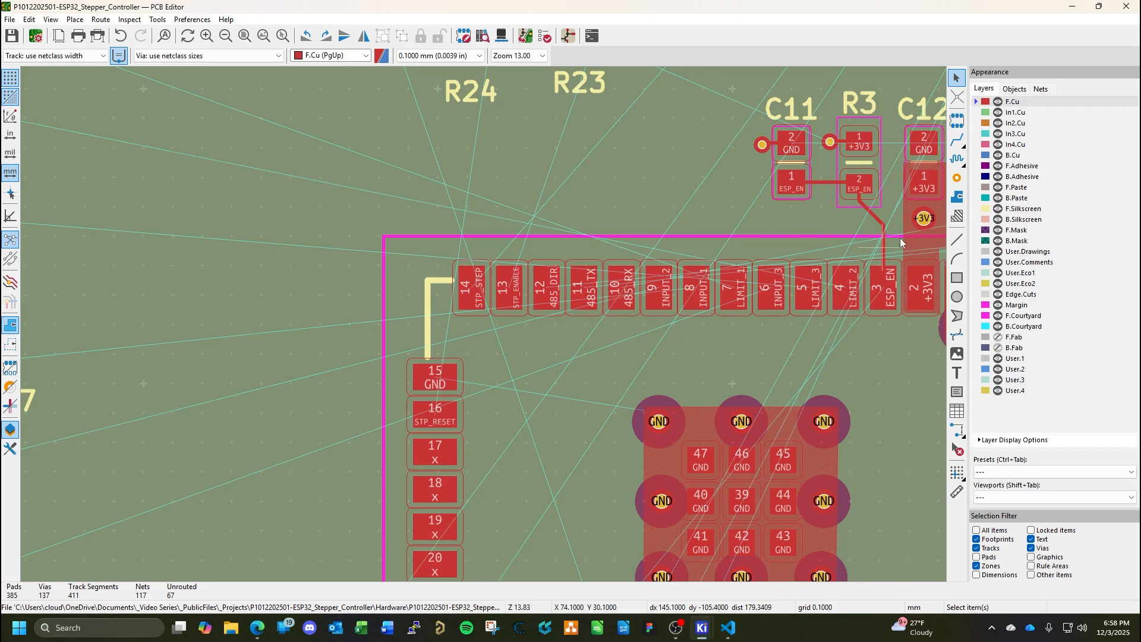
Draw a rectangular GND copper zone on F.Cu, about 2.5 by 1.5 mm, around pad 15 of the ESP32 module IC3.
click(953, 198)
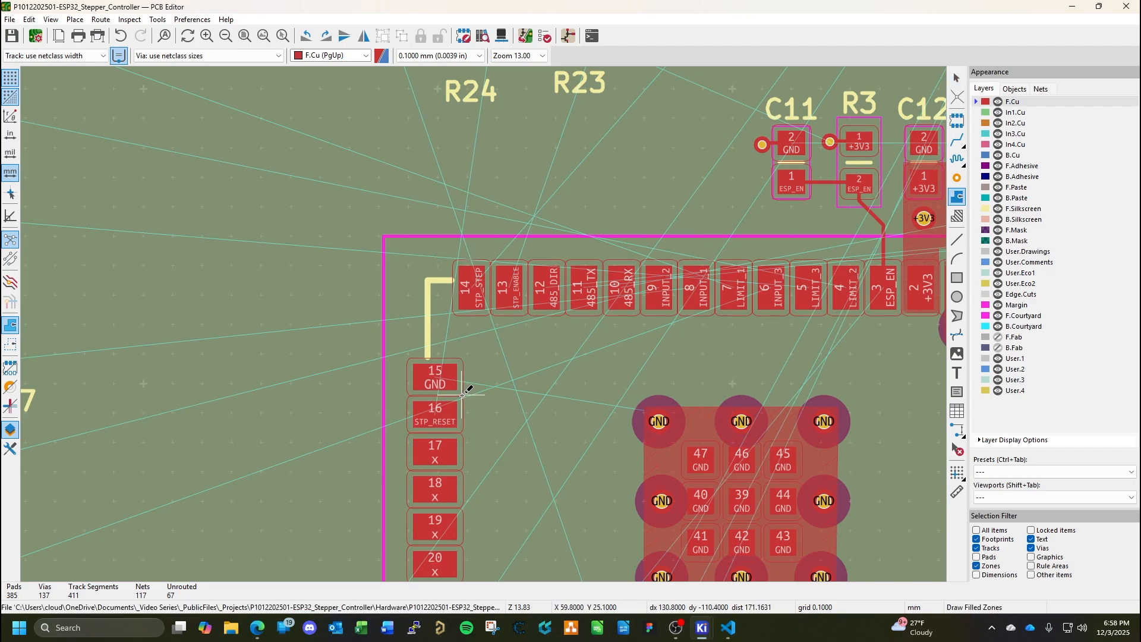
scroll(466, 389, up, 5)
click(498, 310)
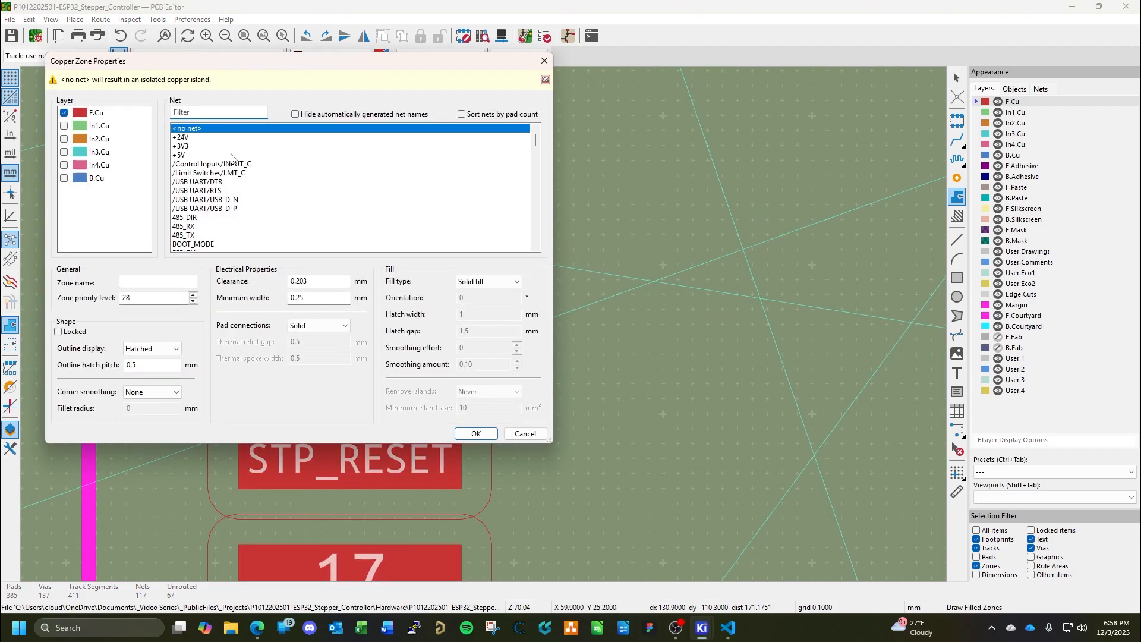
click(475, 433)
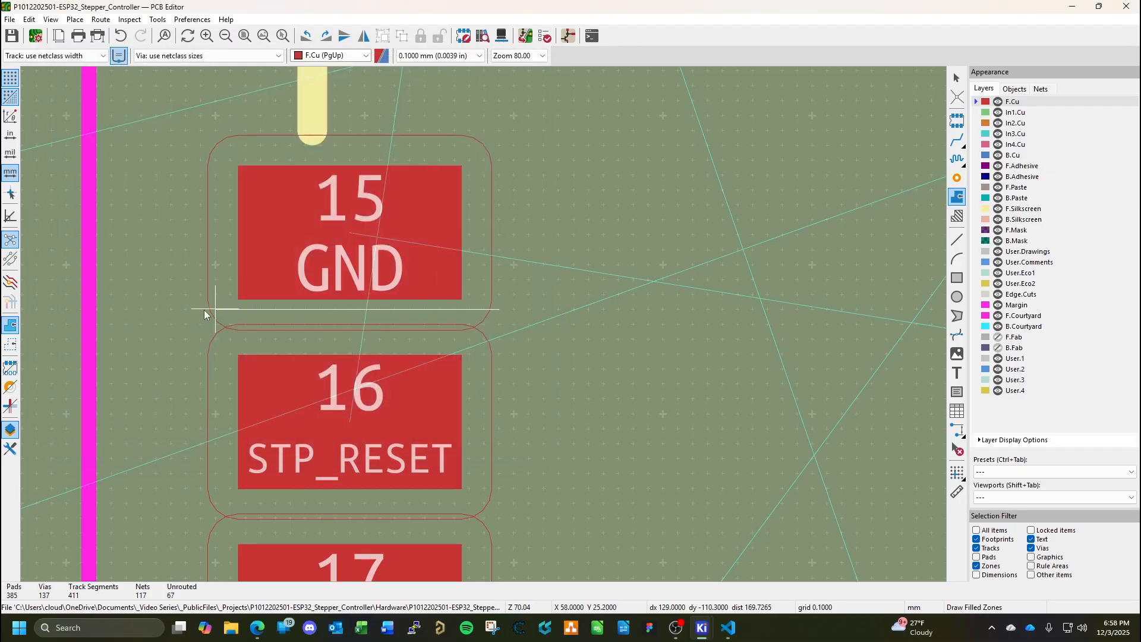
click(130, 306)
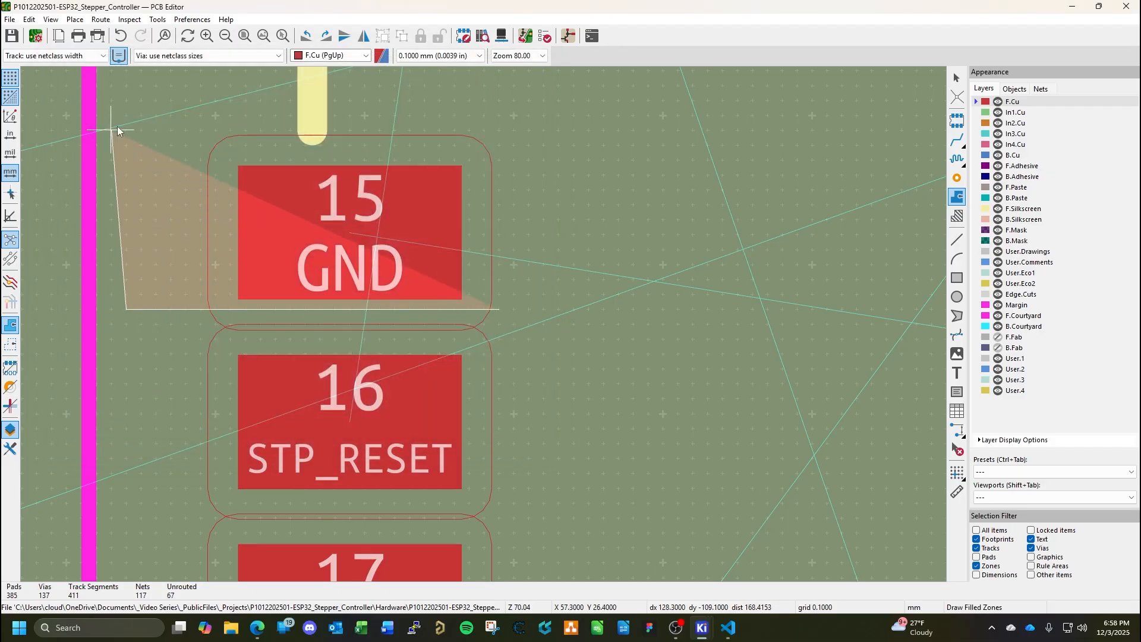
click(130, 89)
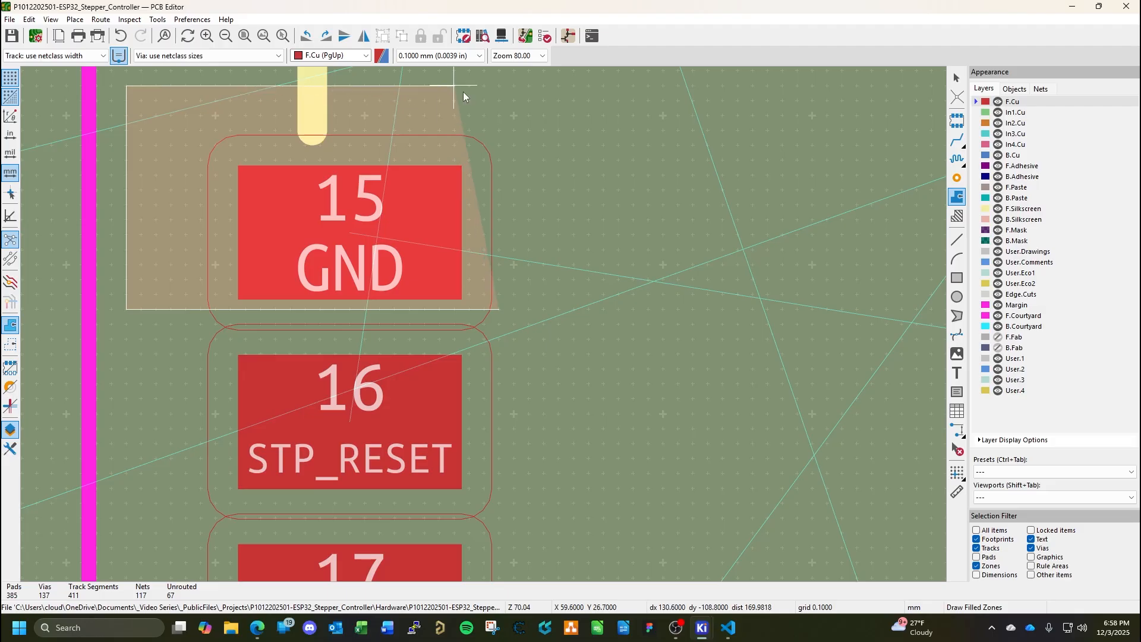
click(493, 87)
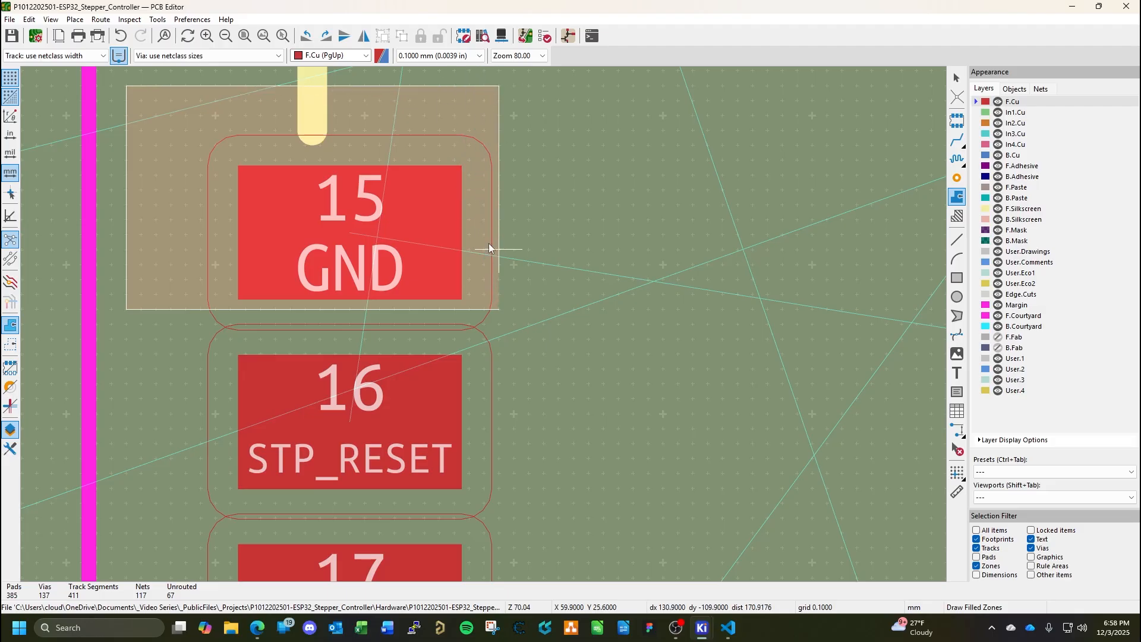
double_click(502, 308)
Paste the copied through via beside pad 15 of IC3, at about X 57.5 mm, Y 25.7 mm.
scroll(489, 299, down, 3)
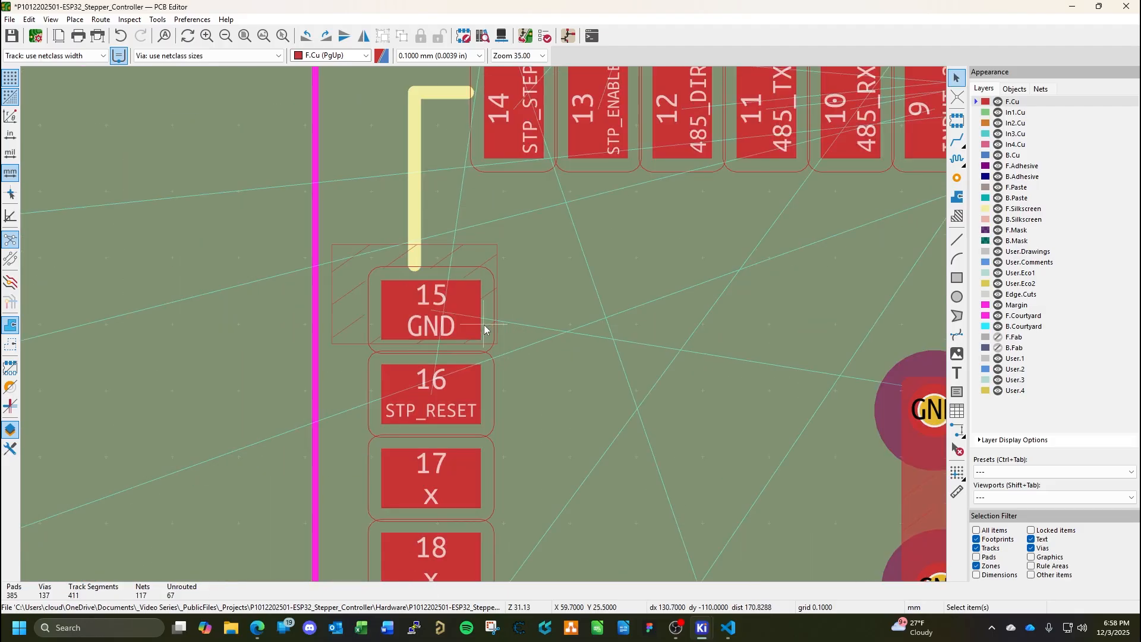
key(ctrl+v)
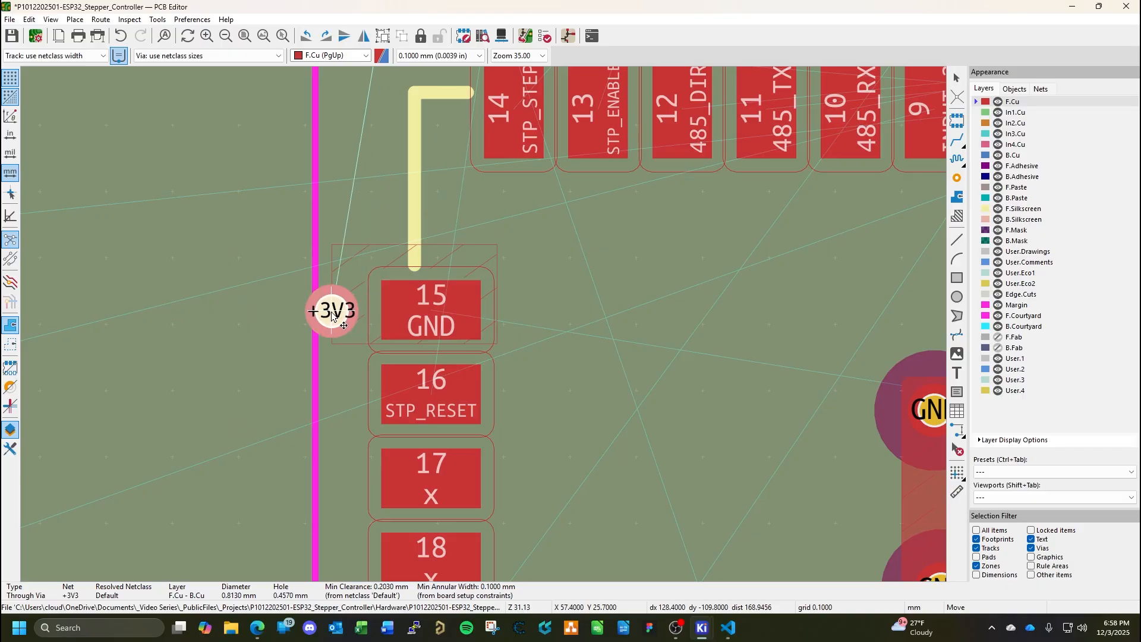
click(341, 314)
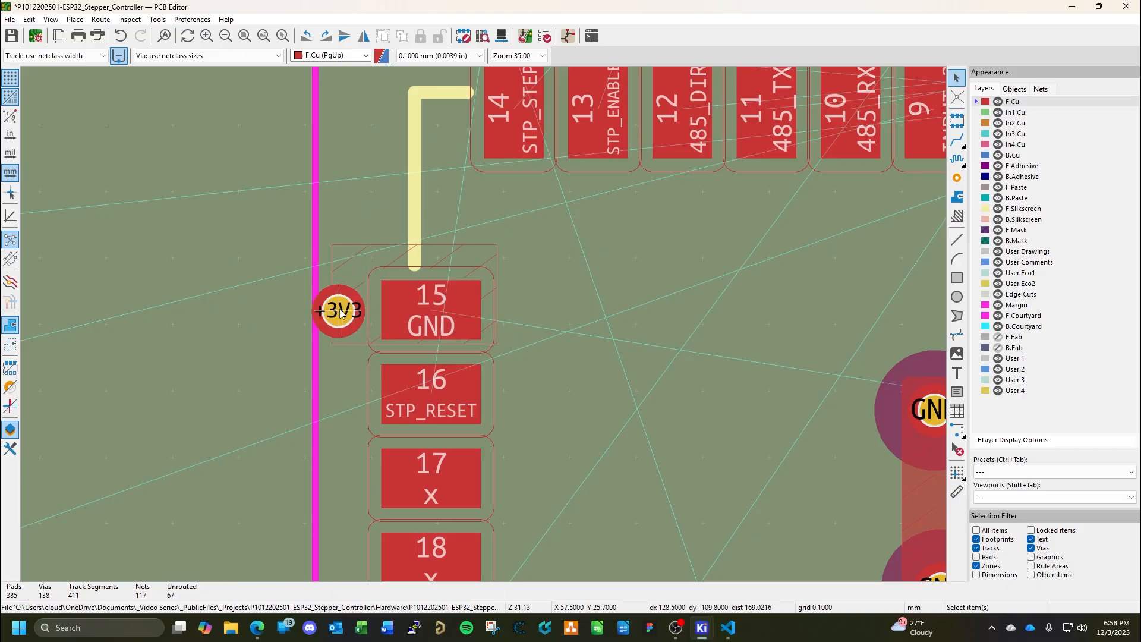
Assign the pasted via beside pad 15 to the GND net and save the board.
double_click(341, 317)
click(416, 109)
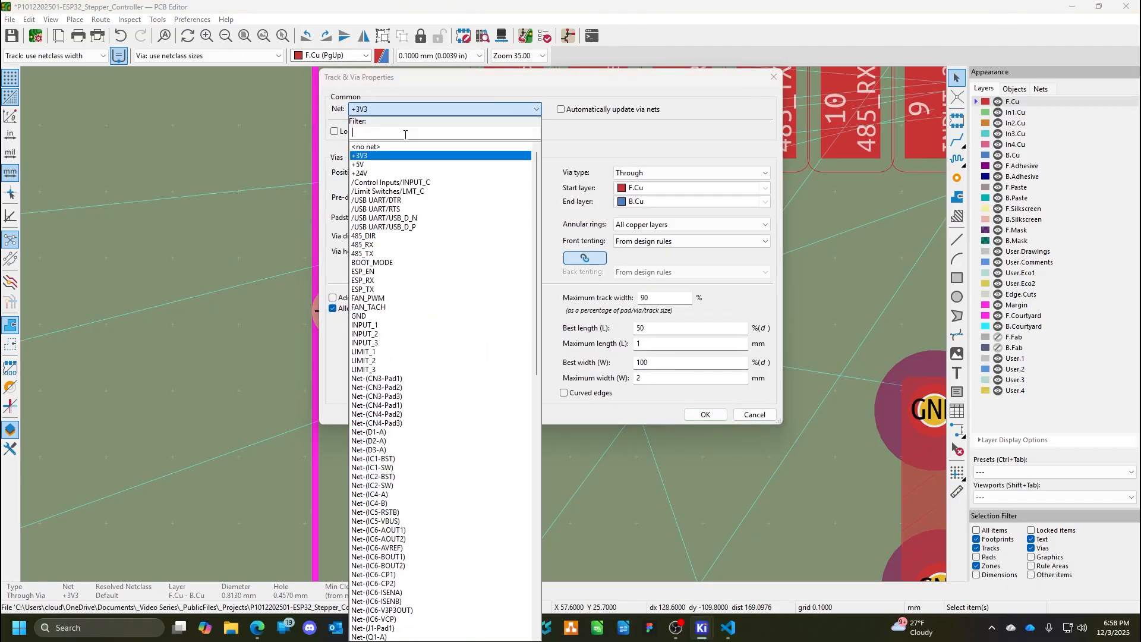
click(377, 316)
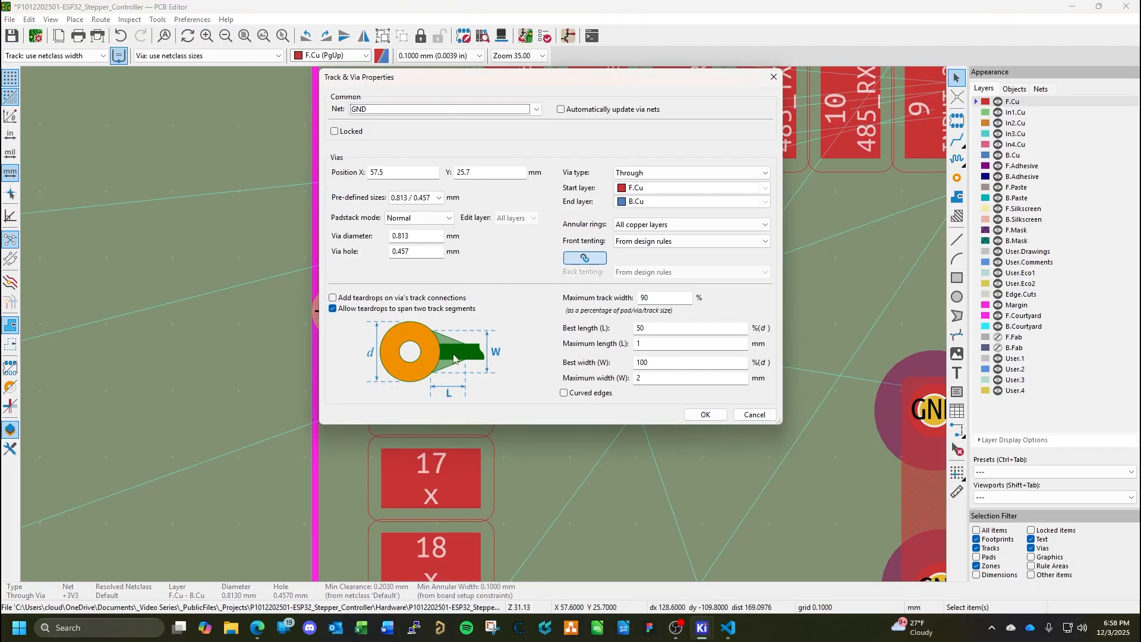
click(703, 416)
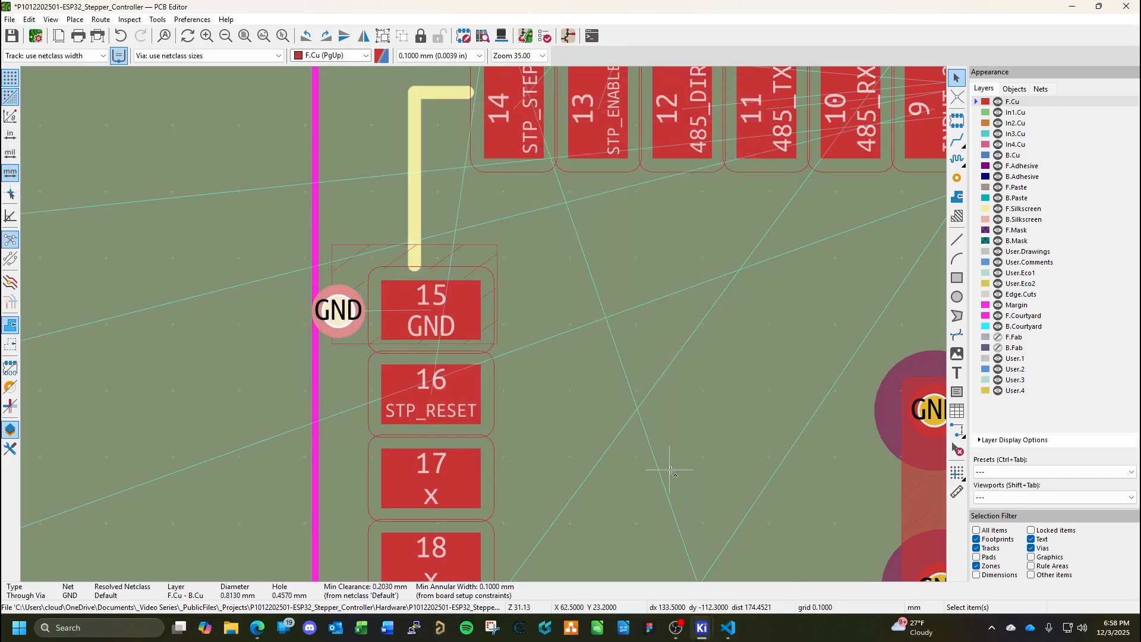
key(ctrl+s)
Switch to the Schematic Editor to examine the connections on the ESP32 sheet, and return to the PCB Editor.
mouse_move(702, 628)
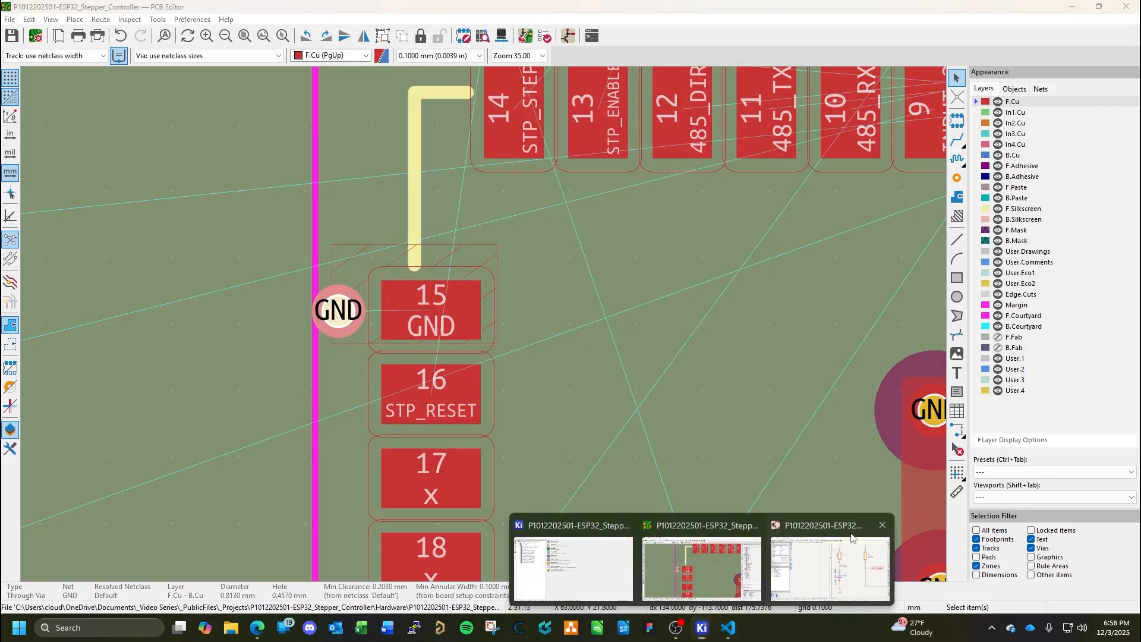
click(687, 528)
scroll(686, 527, down, 7)
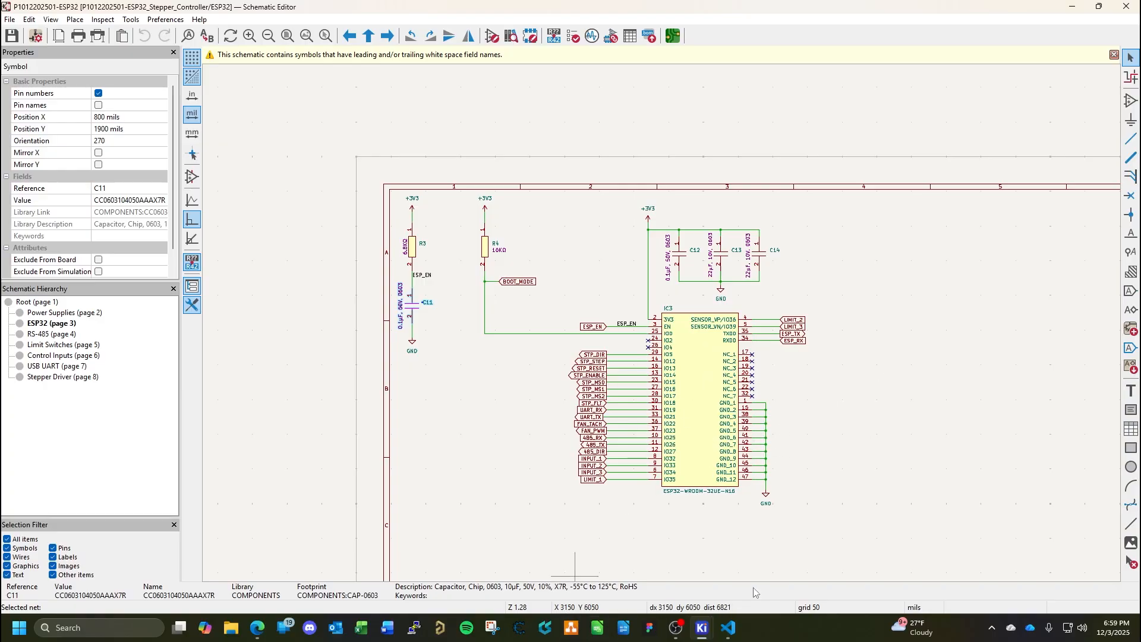
mouse_move(702, 627)
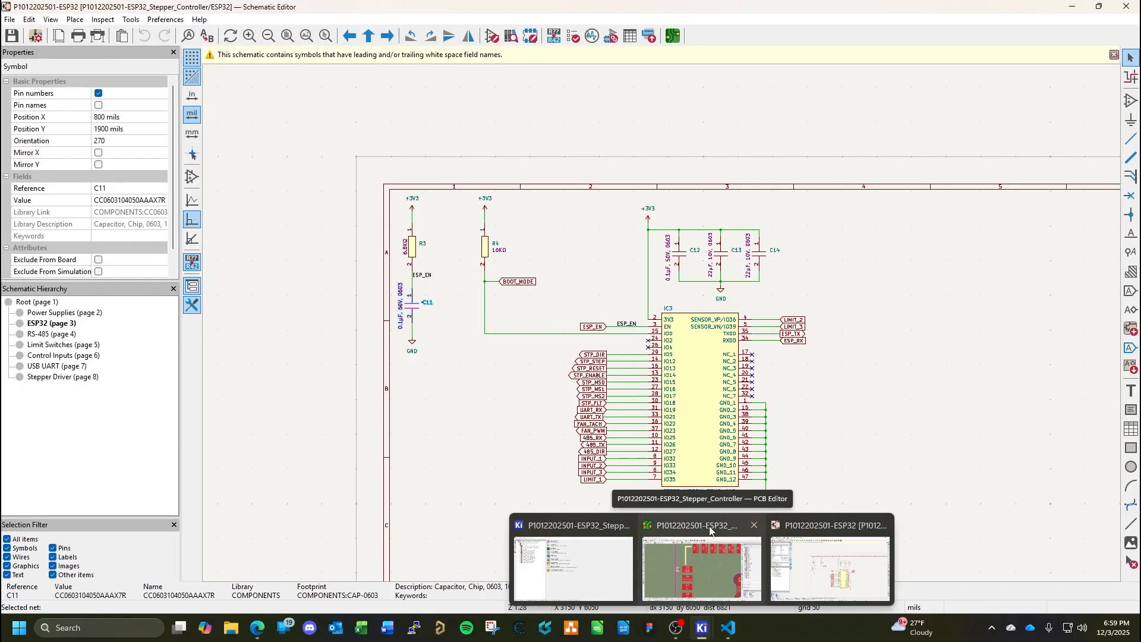
click(686, 531)
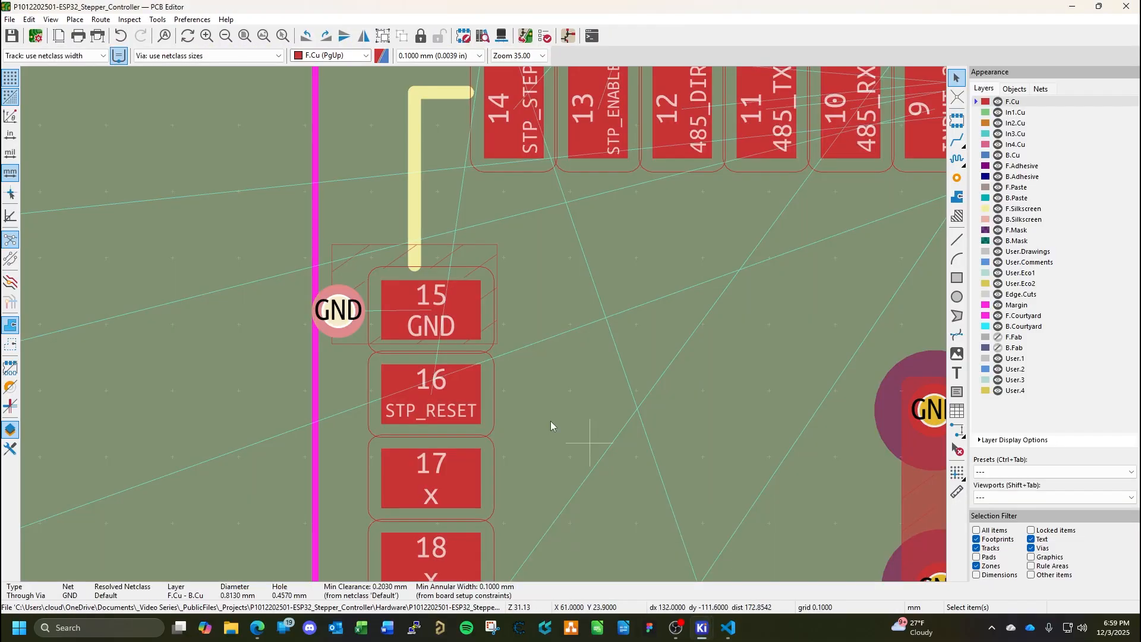
Enlarge the GND copper zone around pad 15 of IC3 outward and upward to about 3.9 by 2 mm.
scroll(484, 325, down, 3)
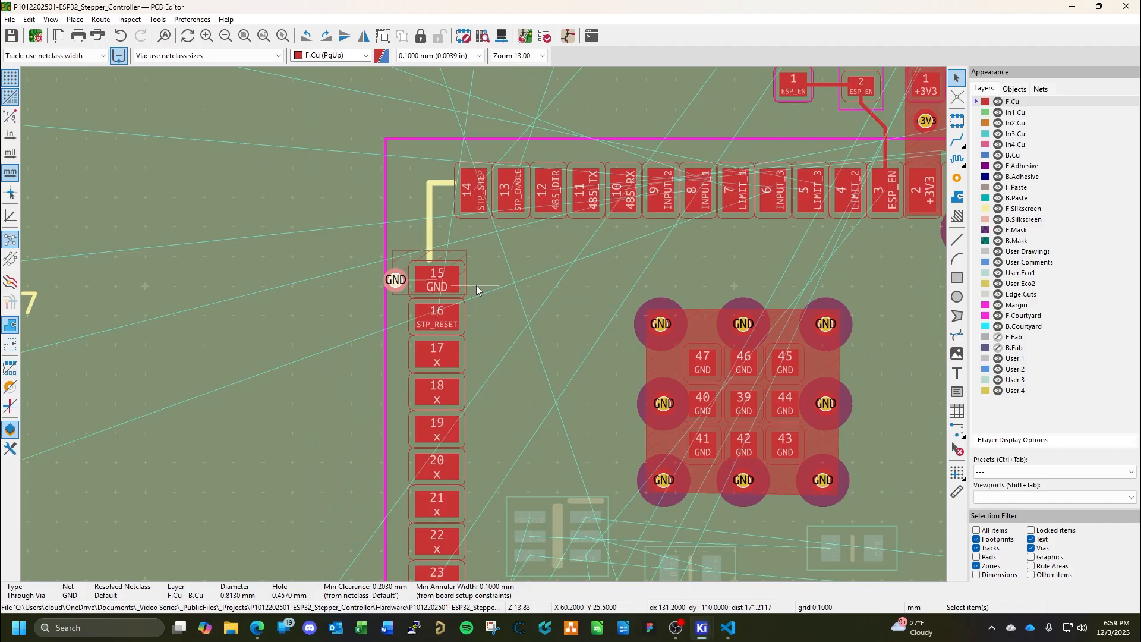
scroll(483, 244, down, 3)
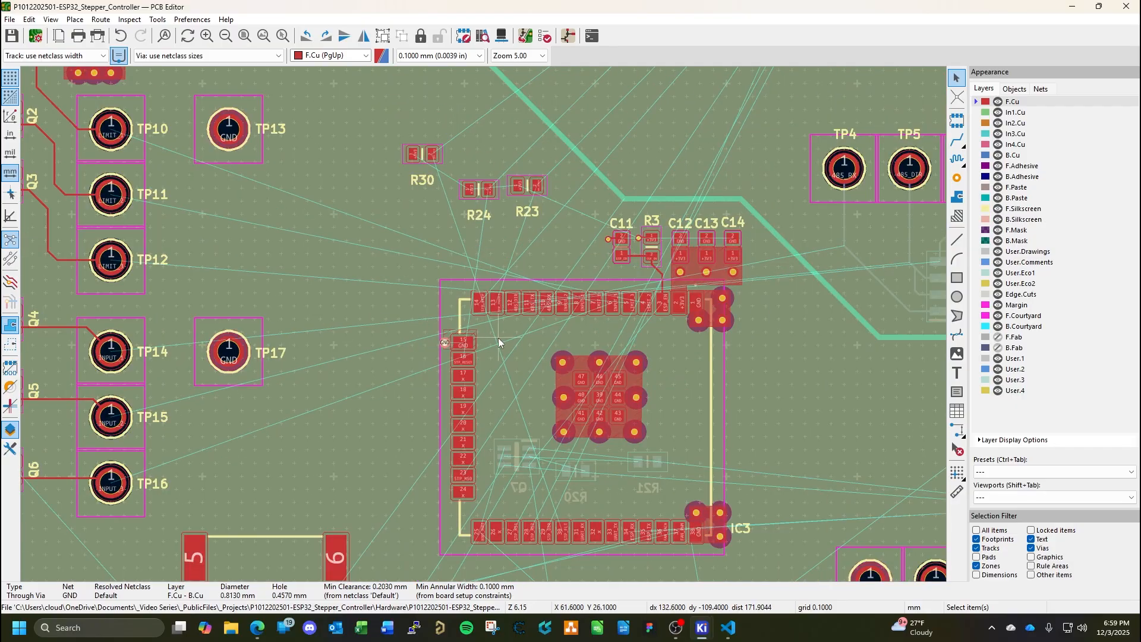
scroll(599, 338, down, 3)
scroll(484, 324, down, 1)
scroll(484, 324, up, 1)
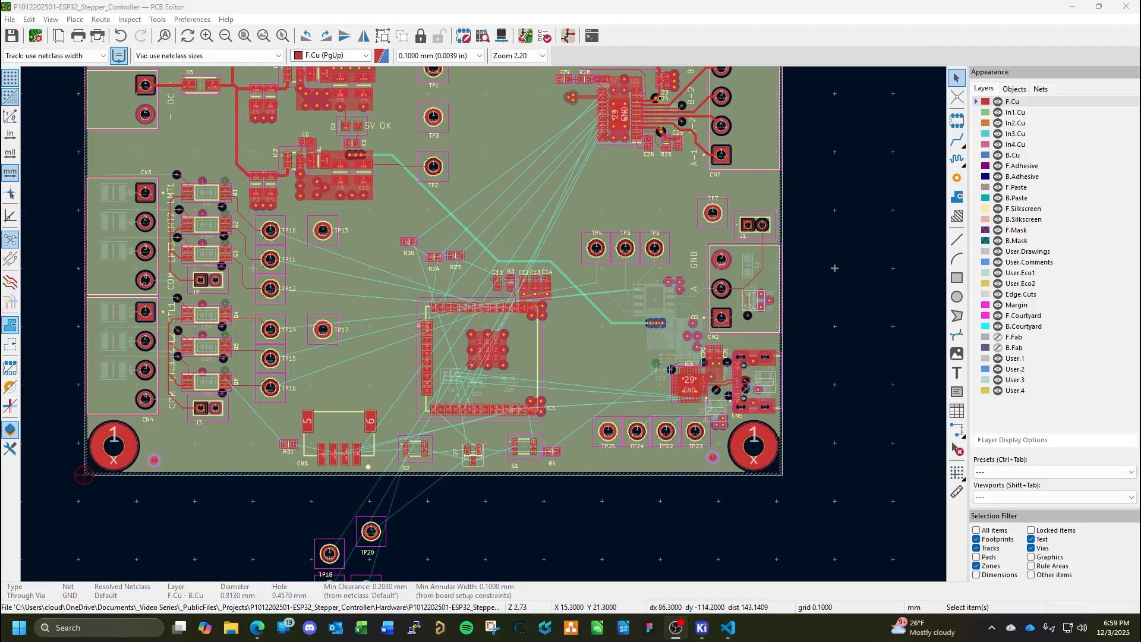
scroll(395, 369, up, 7)
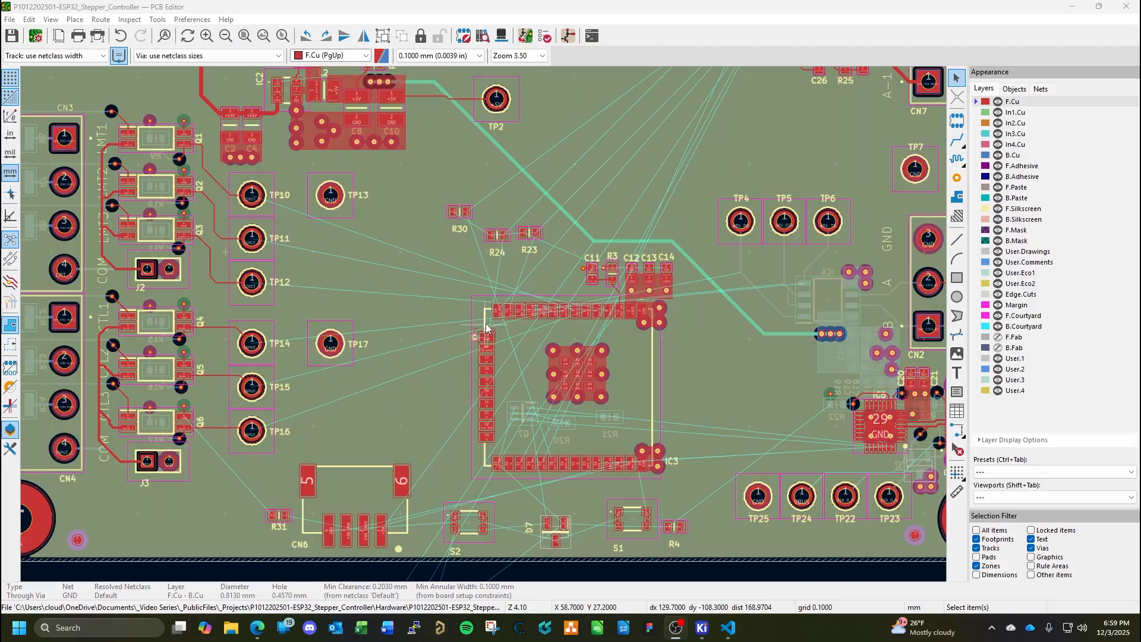
scroll(484, 324, up, 5)
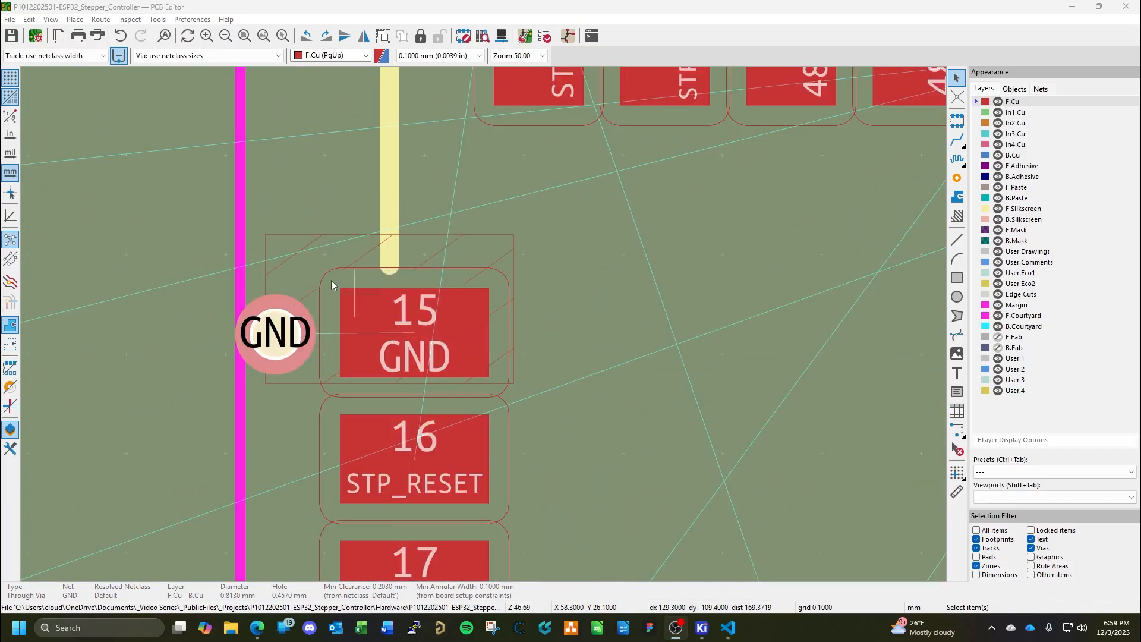
click(273, 268)
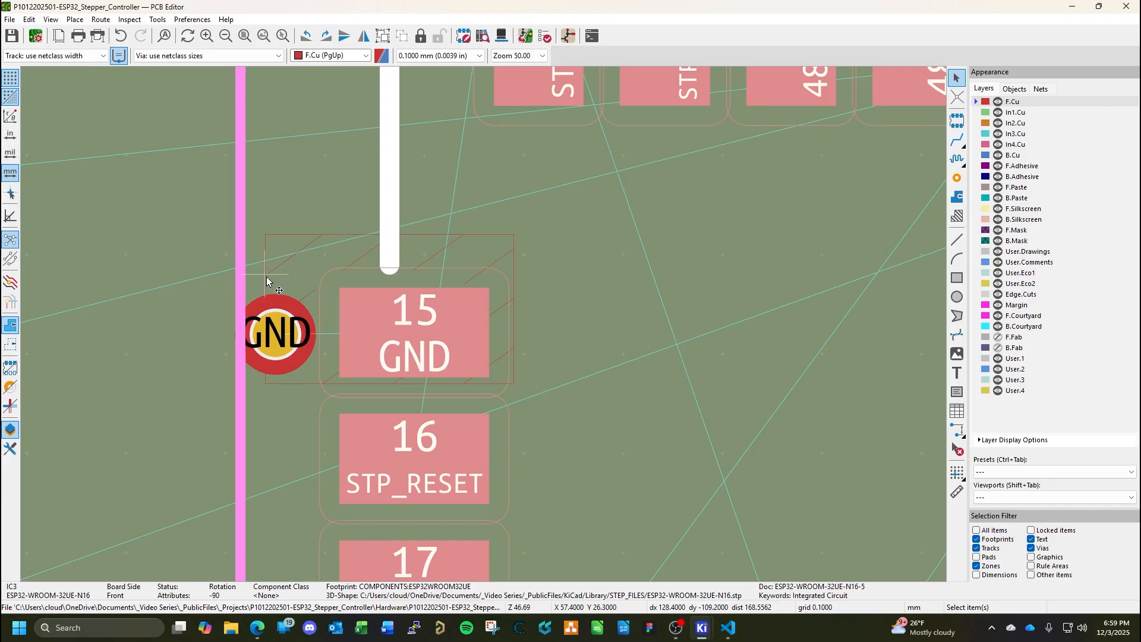
click(266, 278)
drag(265, 309, 205, 309)
drag(360, 236, 360, 186)
scroll(374, 268, down, 1)
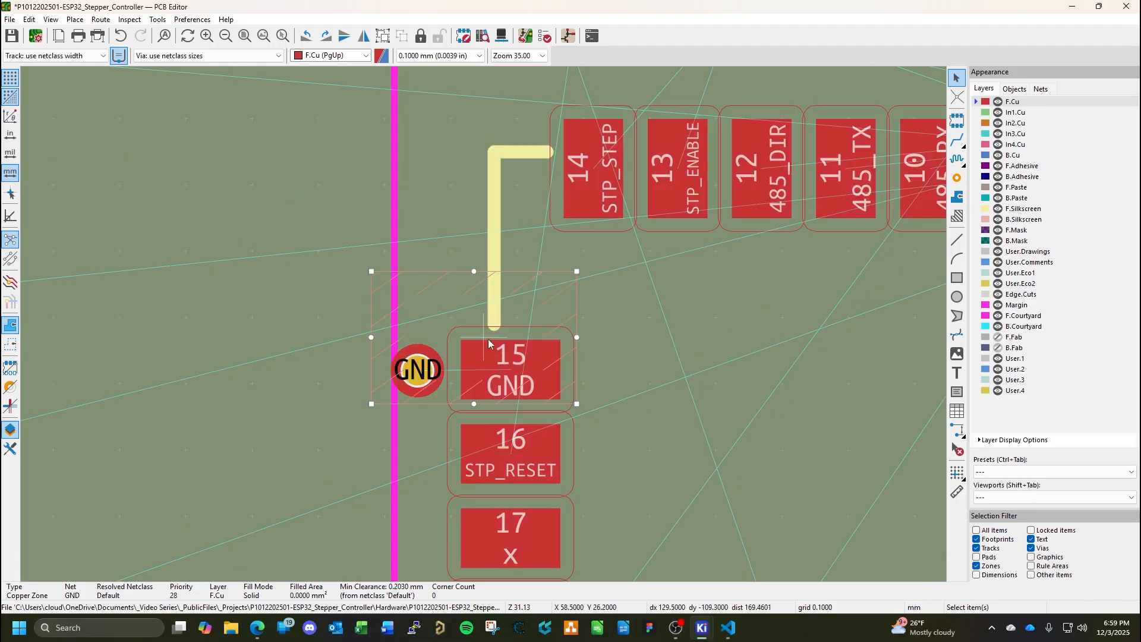
drag(371, 337, 318, 337)
Paste two more copied through vias into the zone beside pad 15, at X 56.5, Y 25.7 mm and X 57, Y 26.7 mm.
key(ctrl+v)
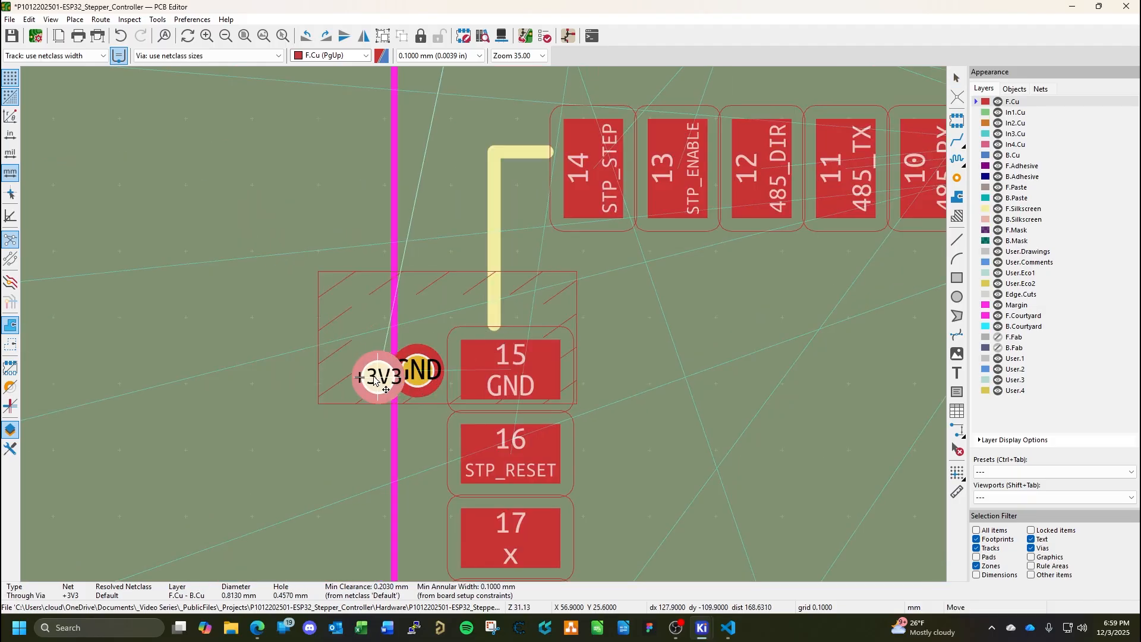
click(352, 370)
key(ctrl+v)
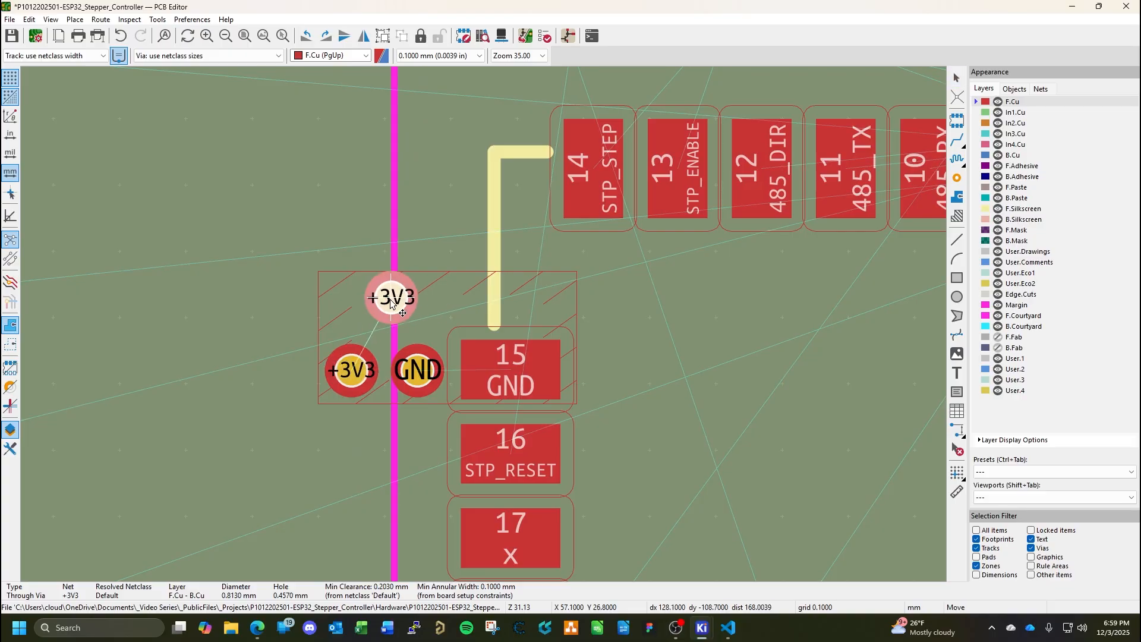
click(383, 303)
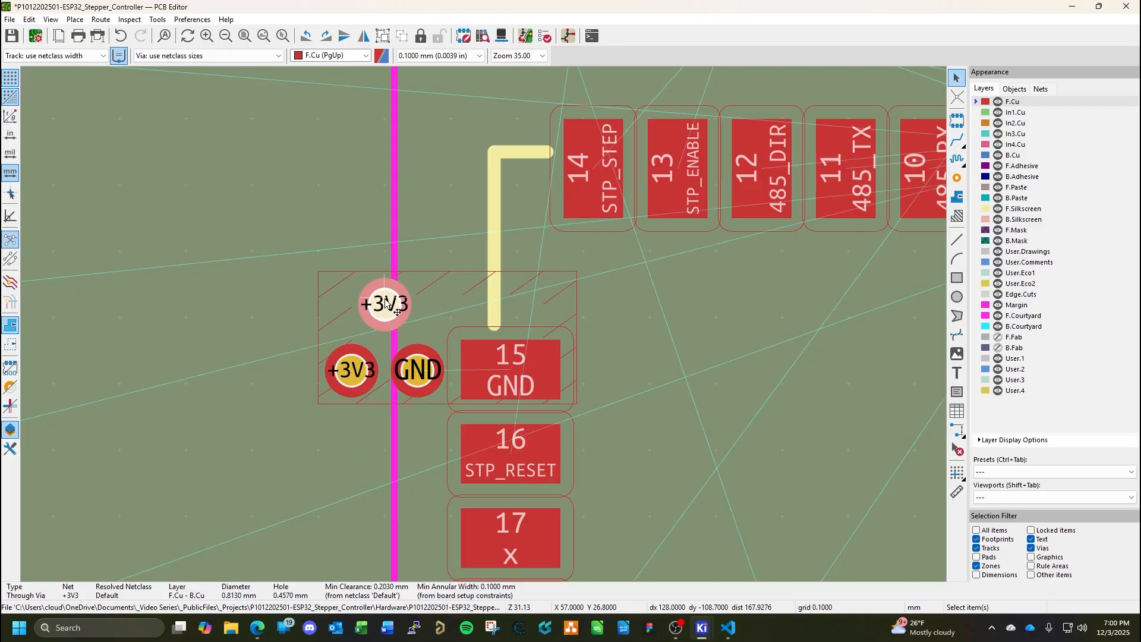
Assign the pasted via at X 57 mm, Y 26.7 mm to the GND net.
key(e)
click(536, 109)
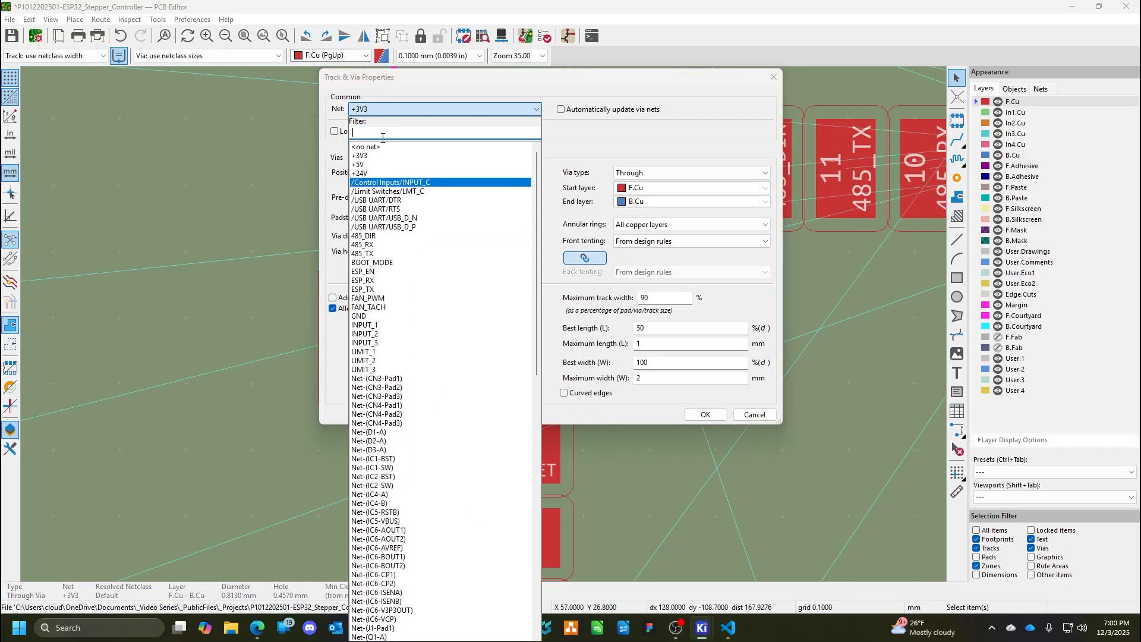
click(360, 316)
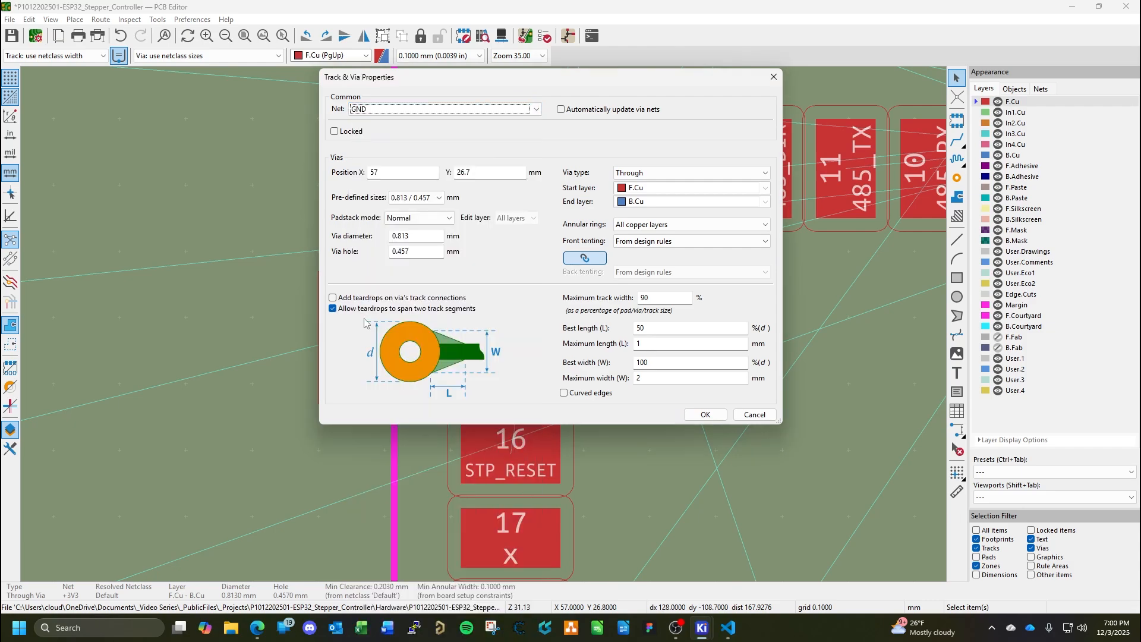
click(721, 413)
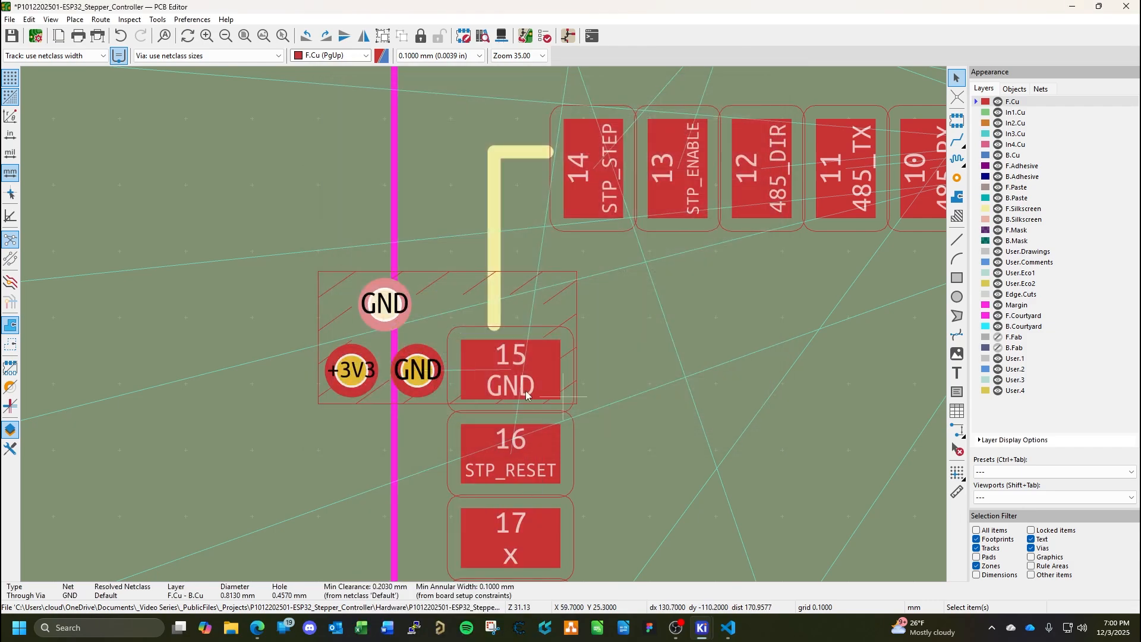
Assign the pasted via at X 56.5 mm, Y 25.7 mm to the GND net, then refill all zones and save the board.
click(348, 372)
key(e)
click(536, 109)
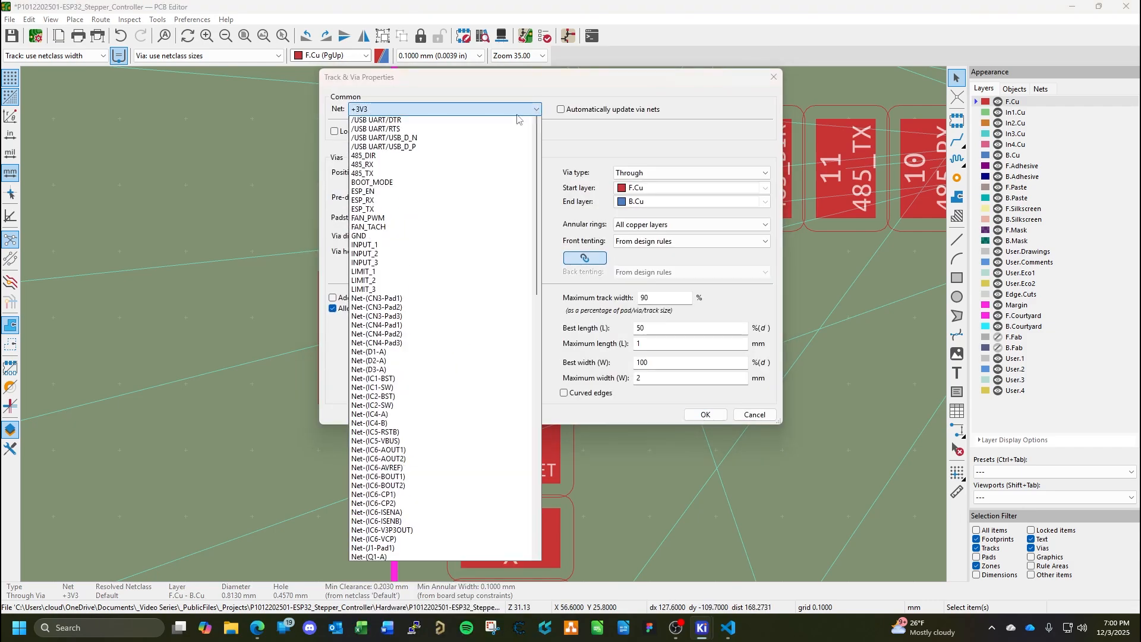
click(360, 316)
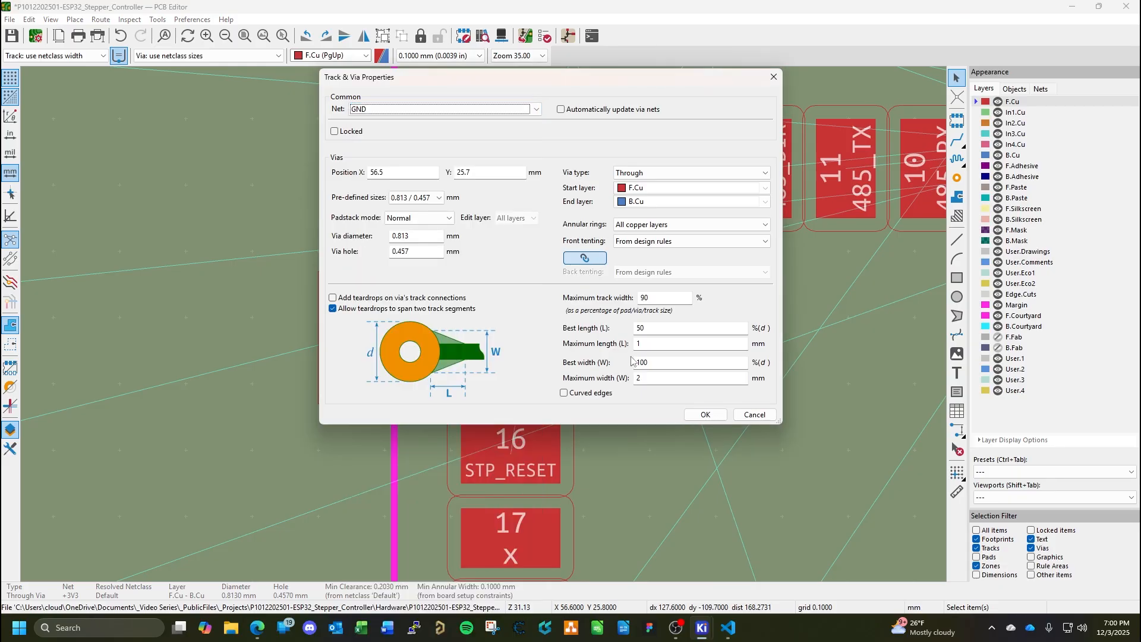
click(705, 415)
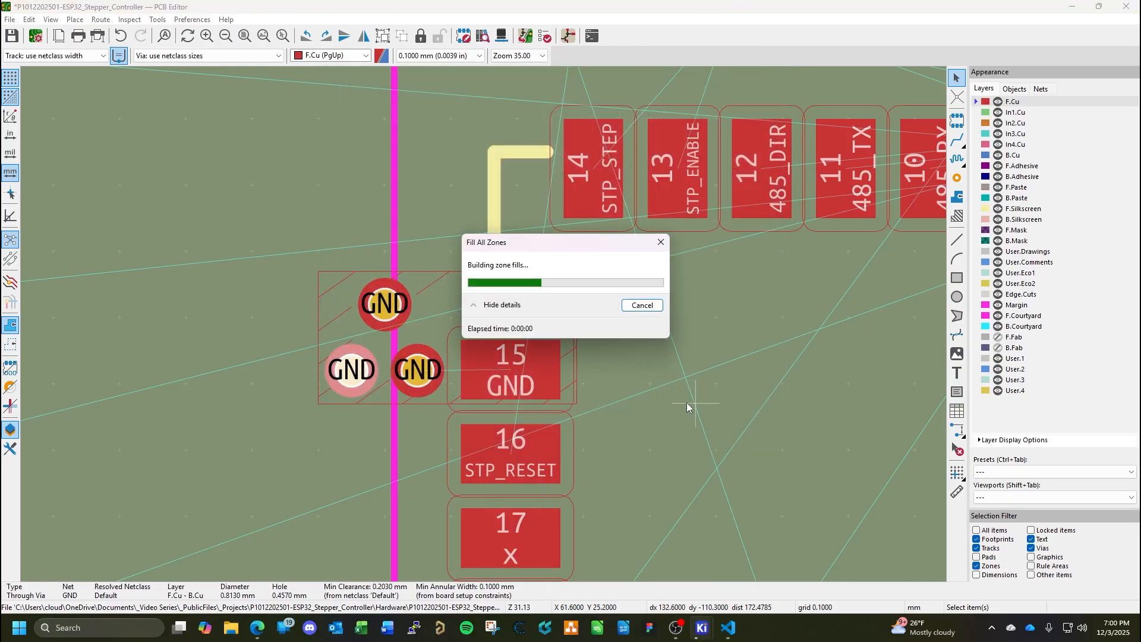
key(Escape)
key(ctrl+s)
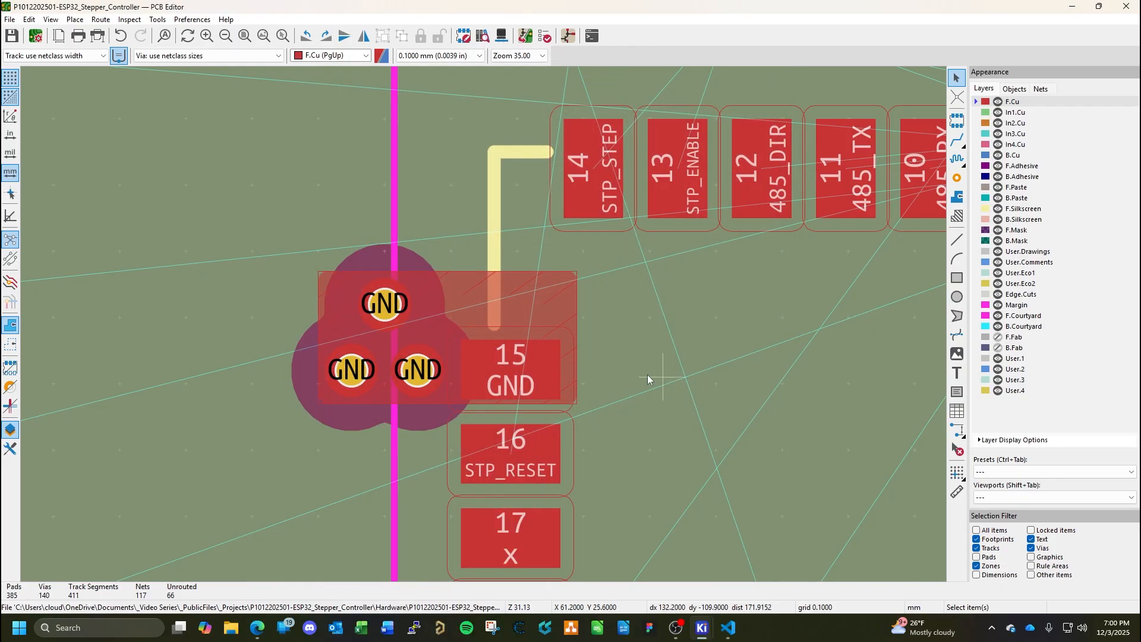
Examine the pads and ratsnest lines of IC3 together with Q7, R20 and R21 placed beneath it on the back side.
scroll(635, 381, down, 2)
scroll(487, 305, down, 2)
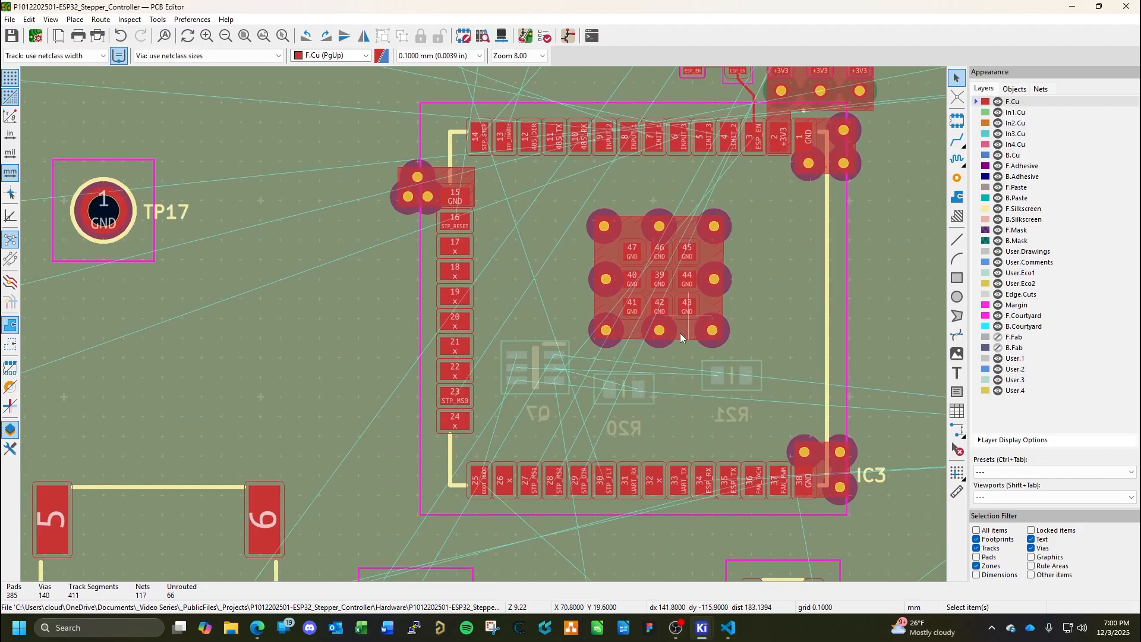
middle_drag(745, 264, 626, 394)
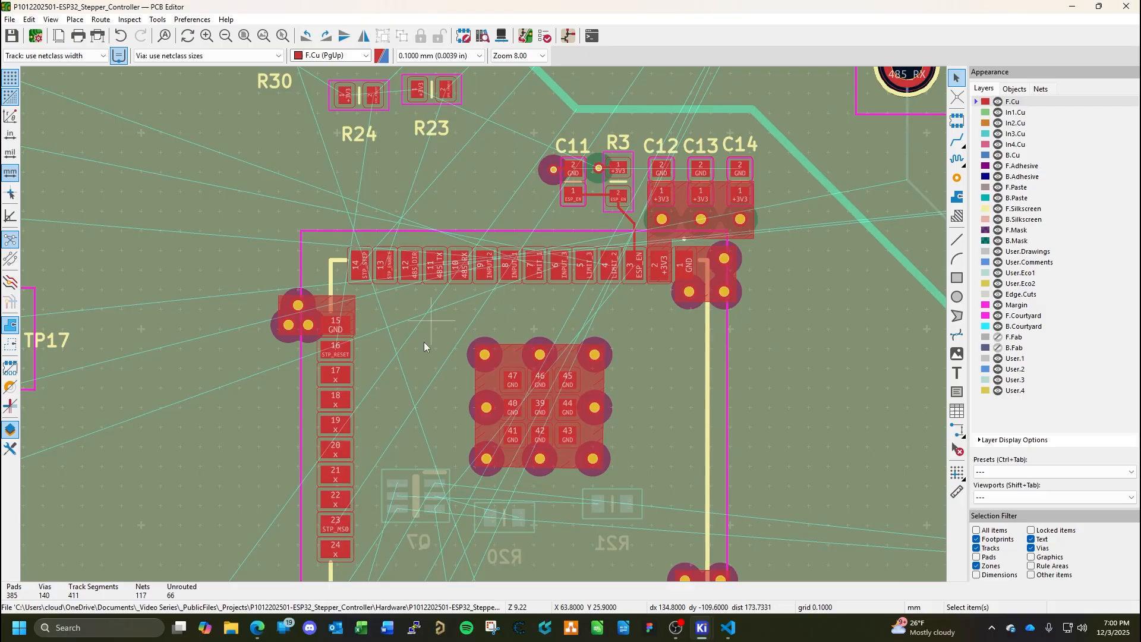
middle_drag(579, 362, 539, 198)
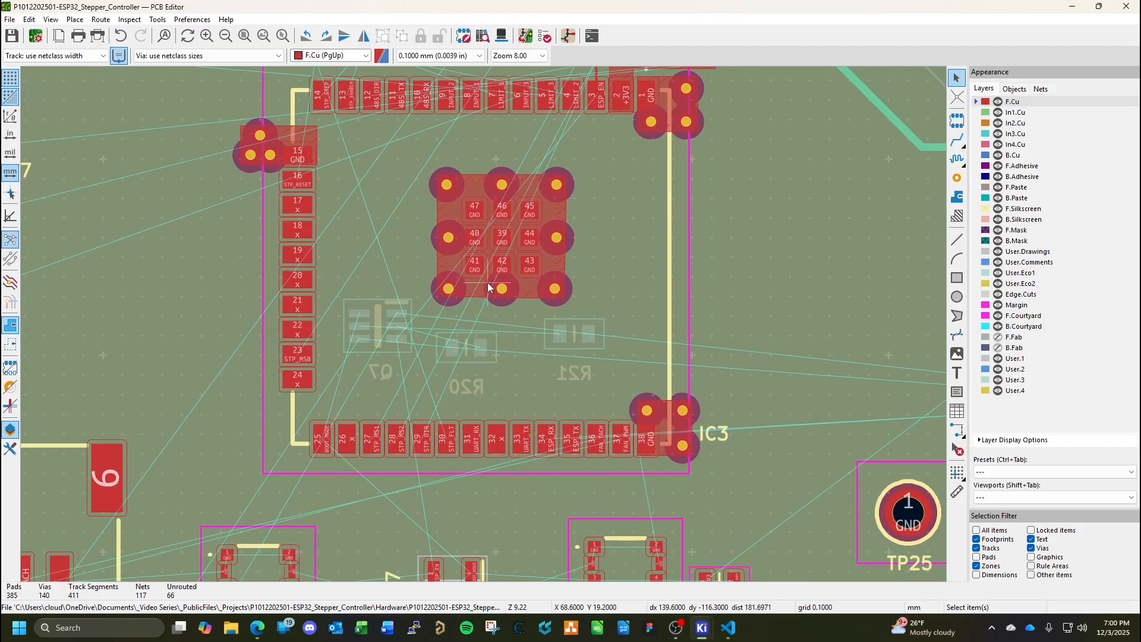
middle_drag(498, 303, 476, 348)
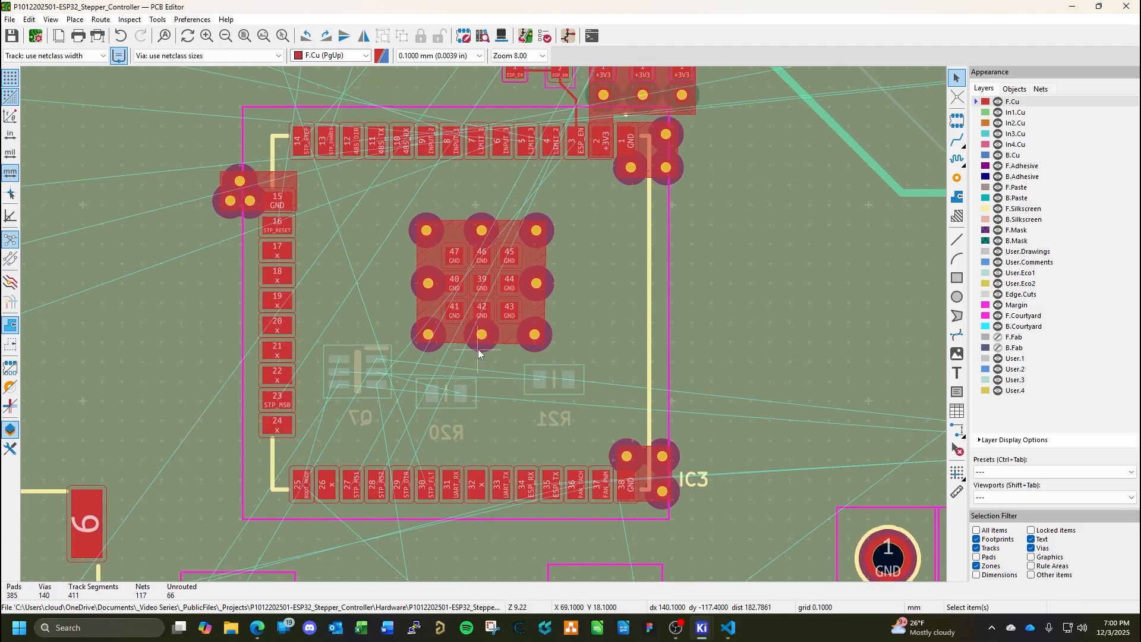
scroll(583, 405, up, 5)
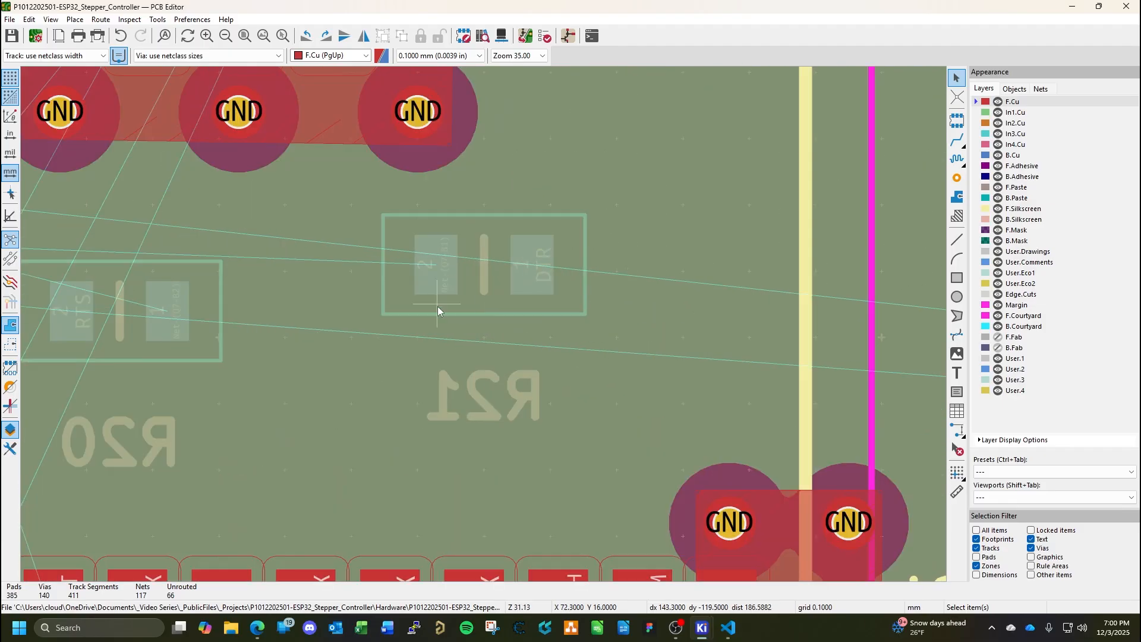
scroll(437, 306, down, 6)
scroll(484, 324, up, 5)
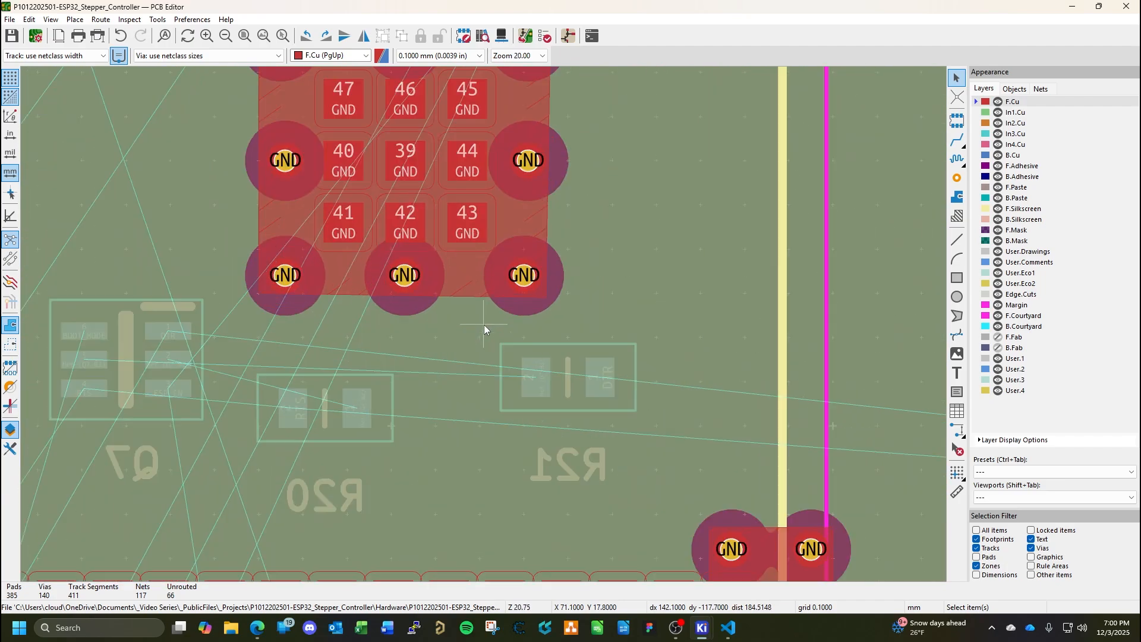
middle_drag(465, 341, 753, 314)
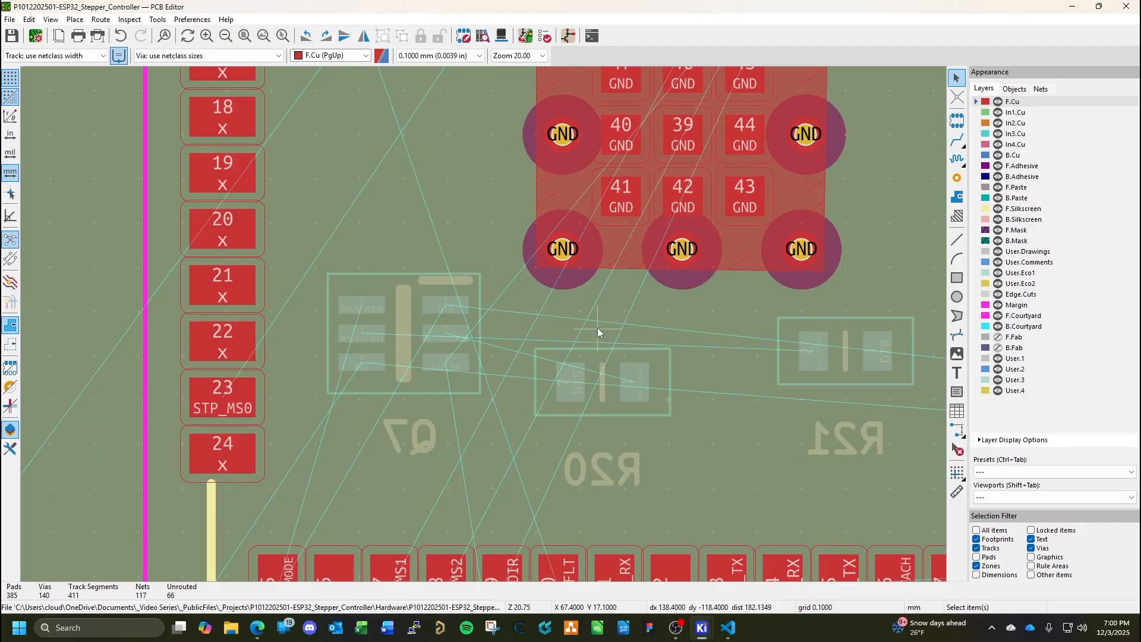
scroll(401, 399, down, 2)
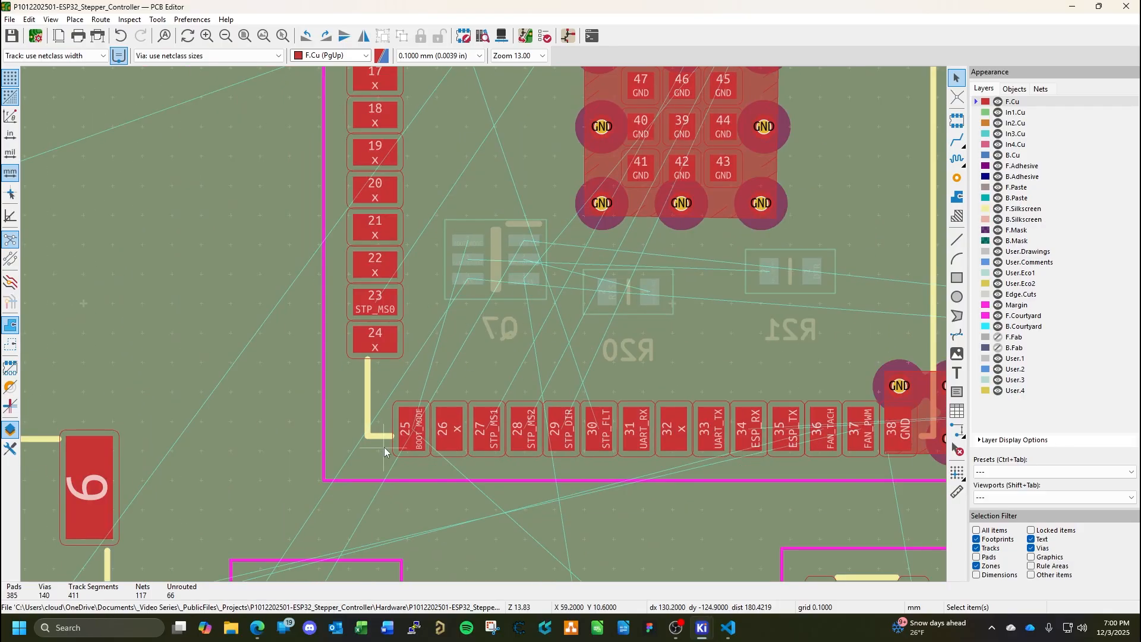
middle_drag(543, 304, 391, 392)
scroll(391, 392, up, 5)
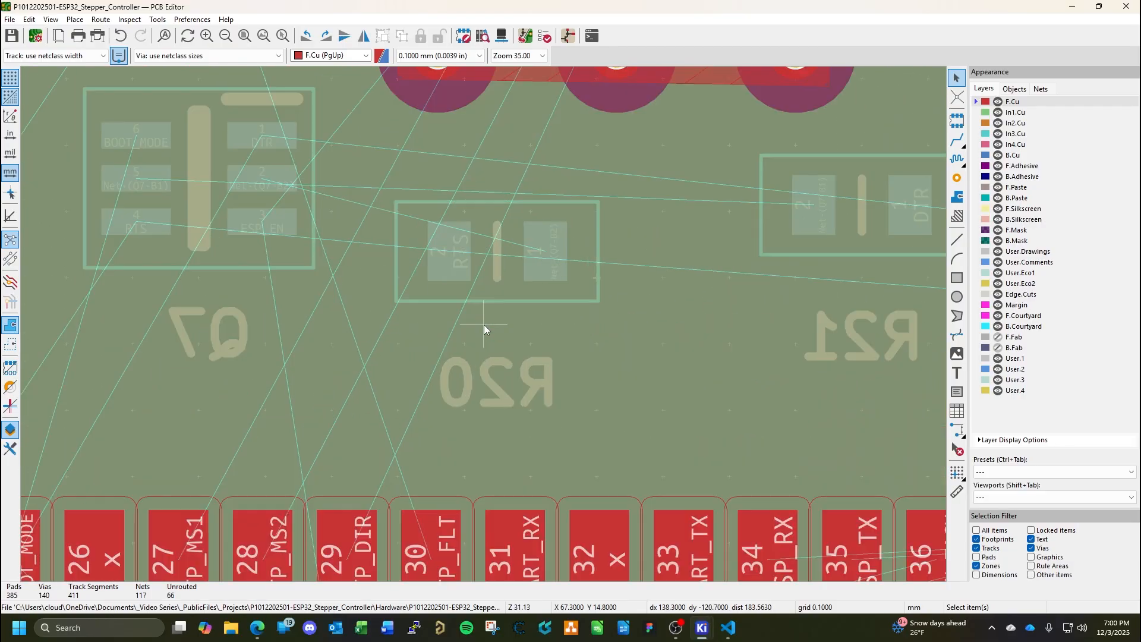
scroll(484, 324, down, 4)
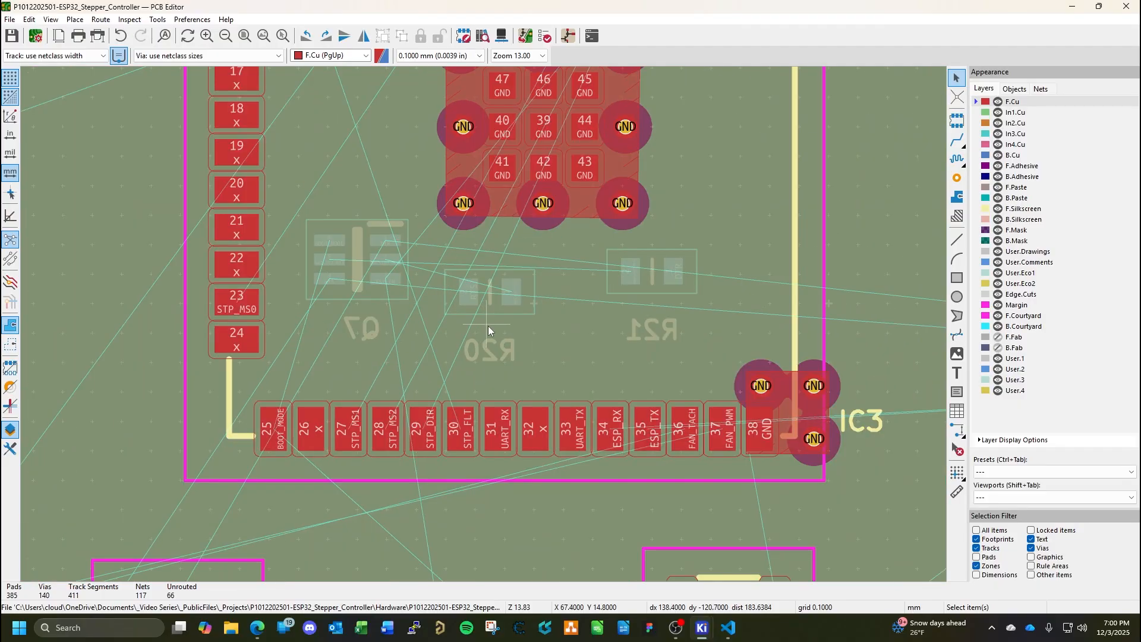
middle_drag(437, 262, 451, 361)
scroll(419, 362, up, 1)
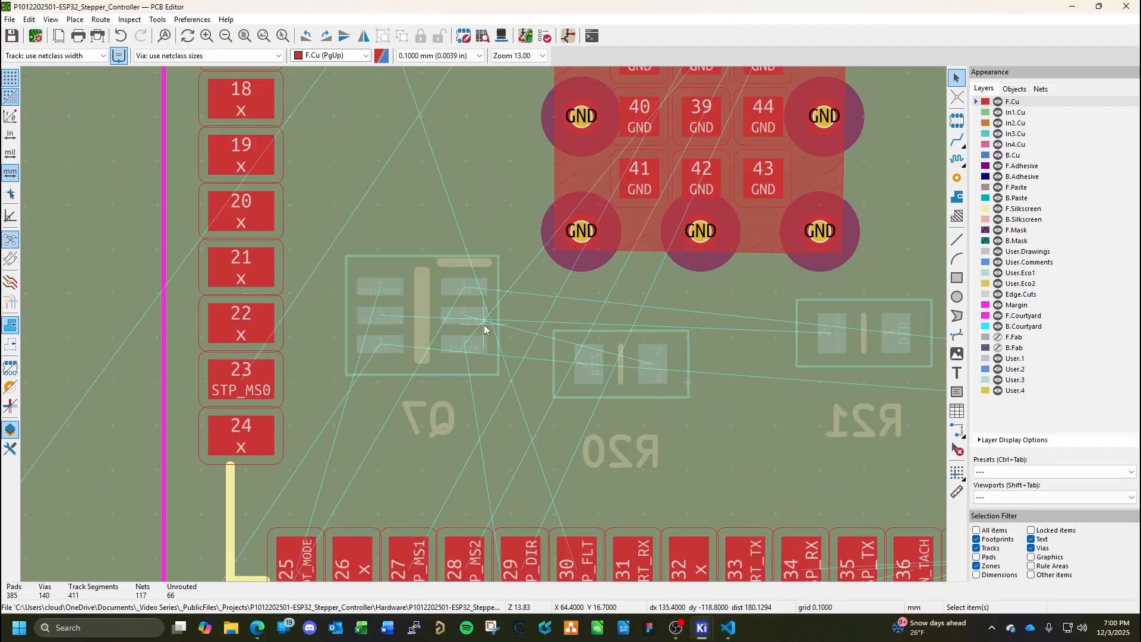
scroll(484, 324, down, 1)
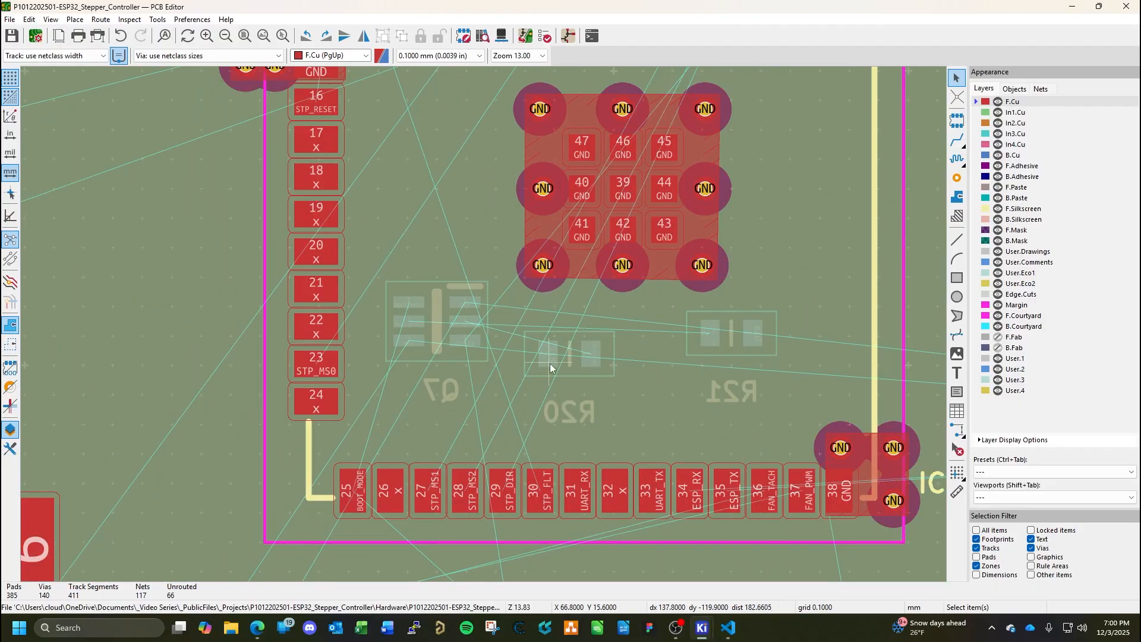
Examine the unrouted connections between IC3, the surrounding components and the test points outside the board outline.
scroll(437, 292, down, 4)
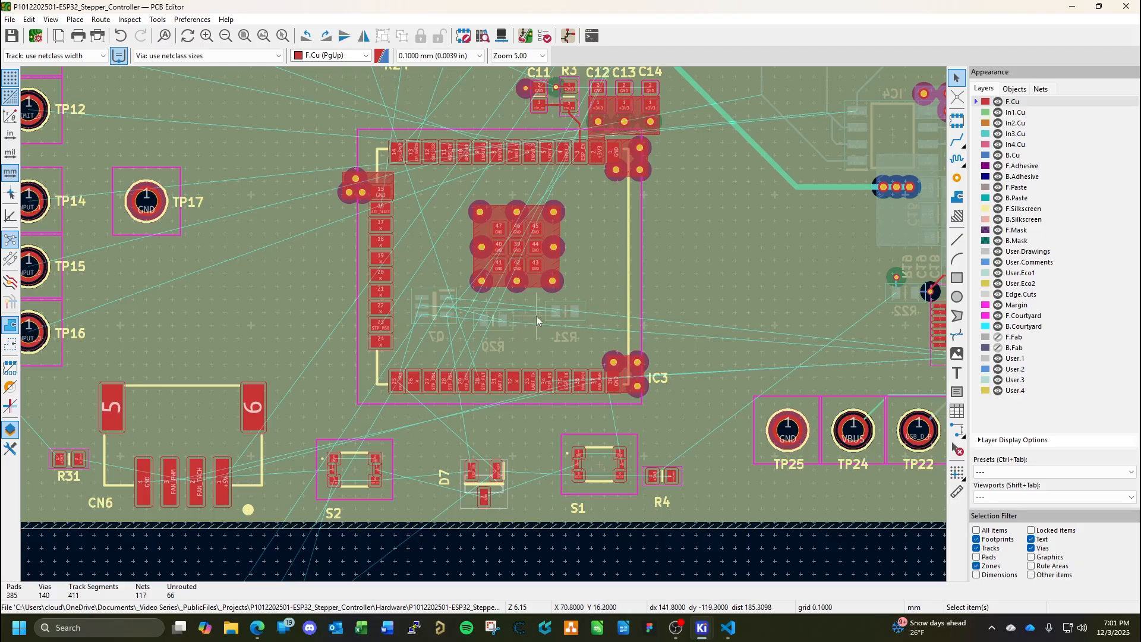
middle_drag(716, 284, 586, 266)
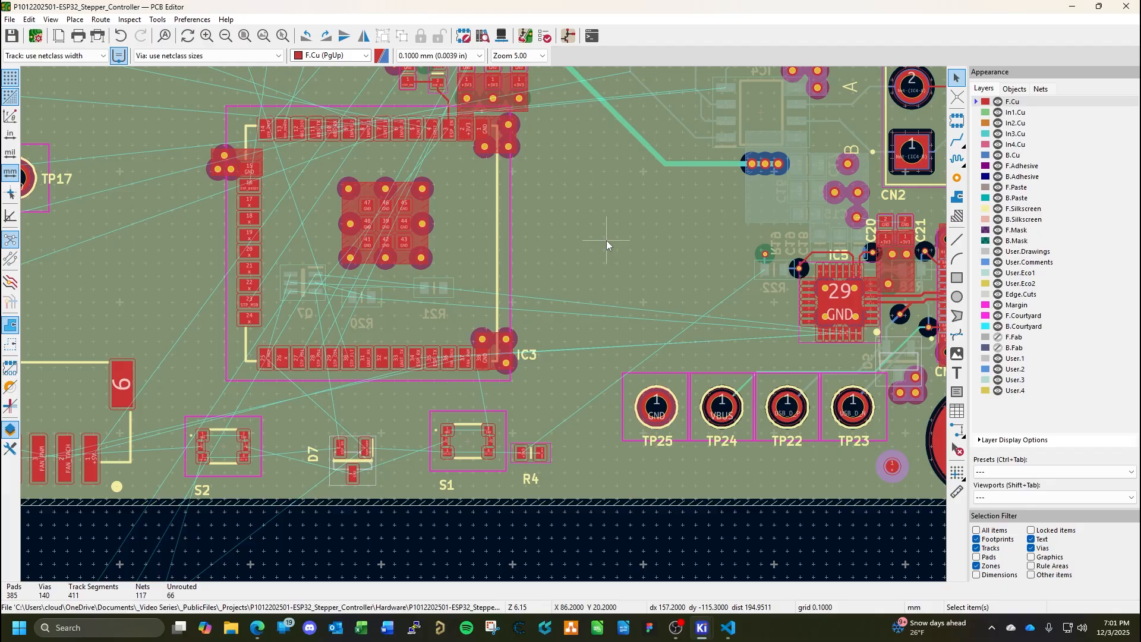
scroll(486, 251, down, 3)
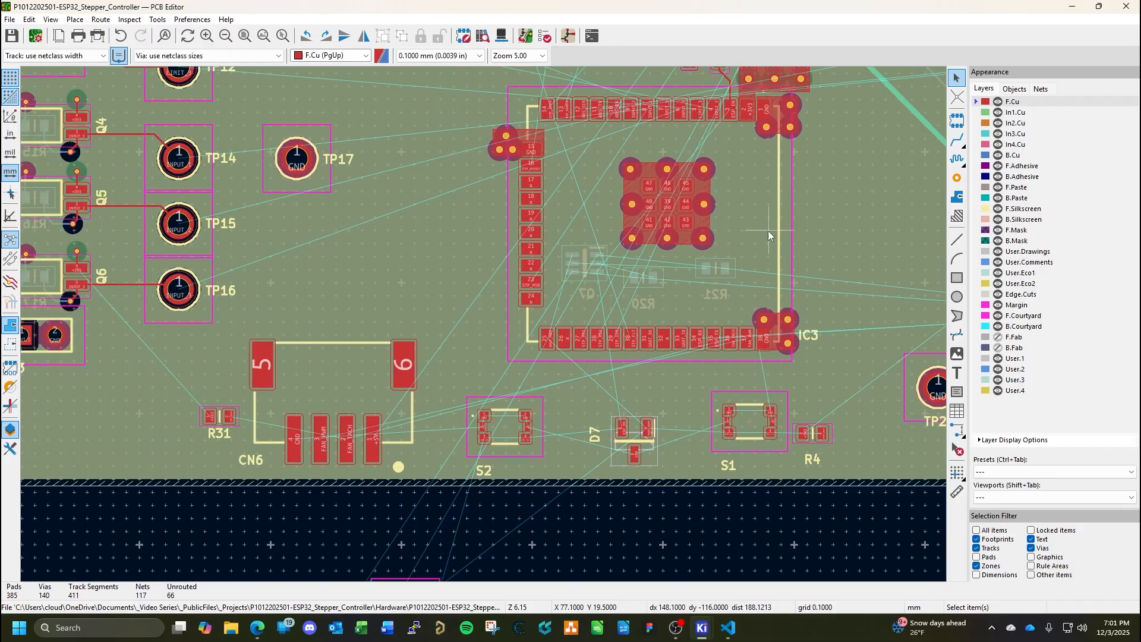
scroll(478, 331, down, 2)
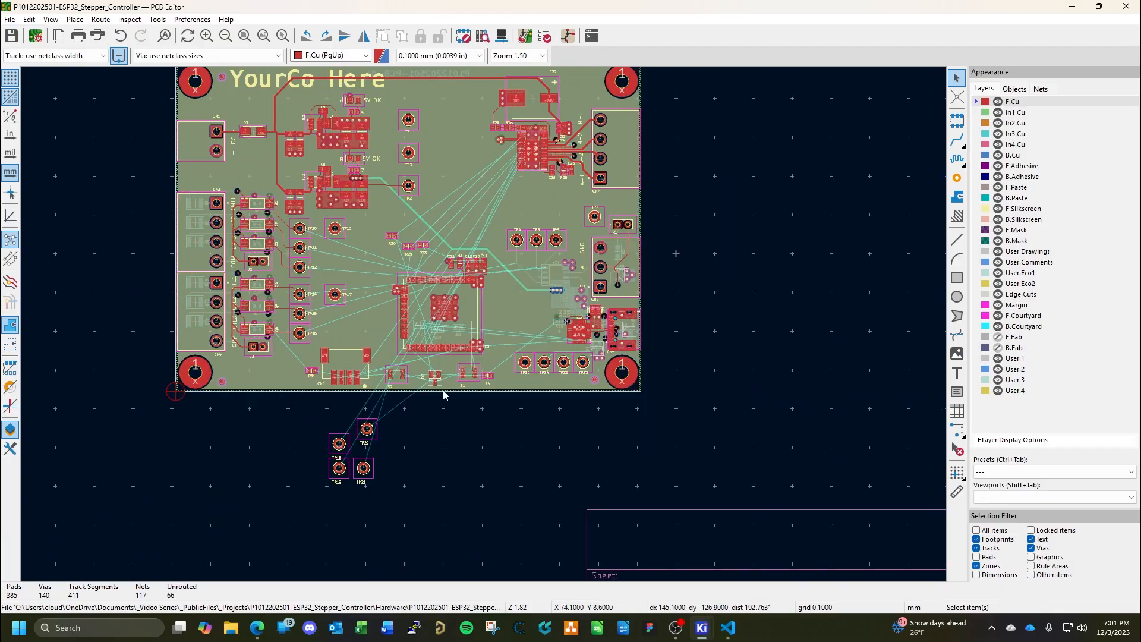
scroll(469, 357, down, 2)
scroll(484, 325, up, 4)
scroll(483, 325, down, 2)
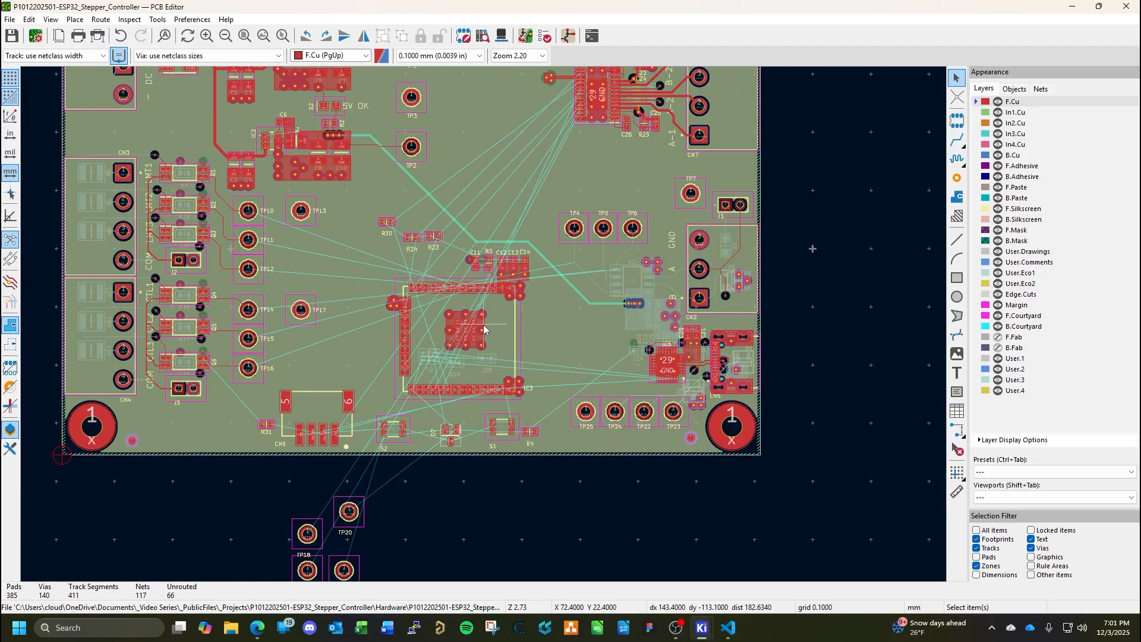
scroll(484, 326, down, 2)
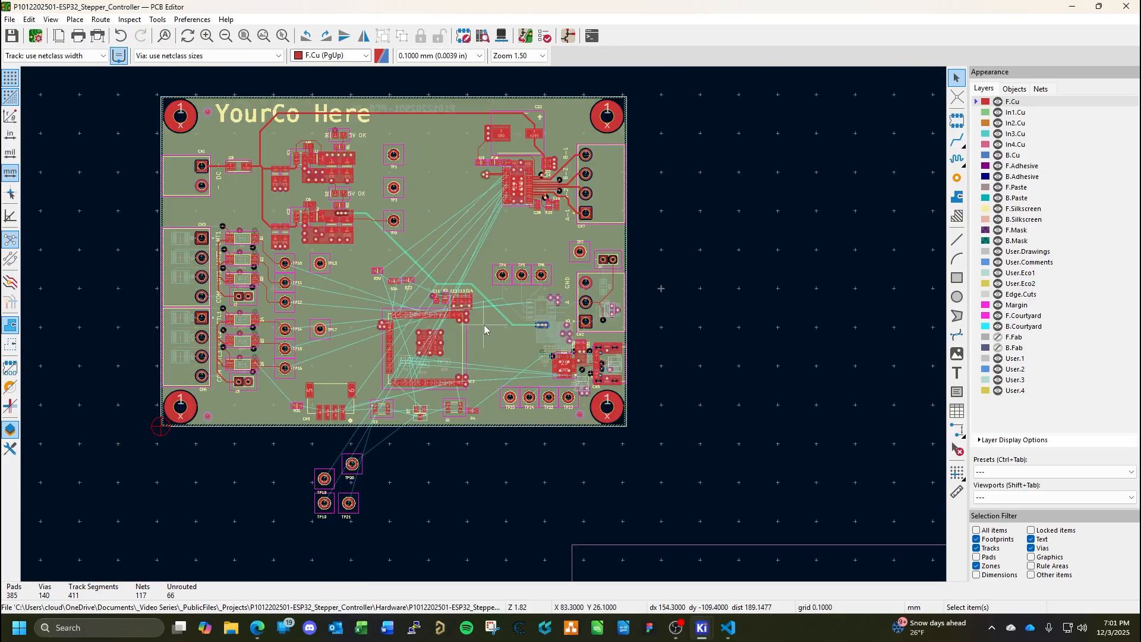